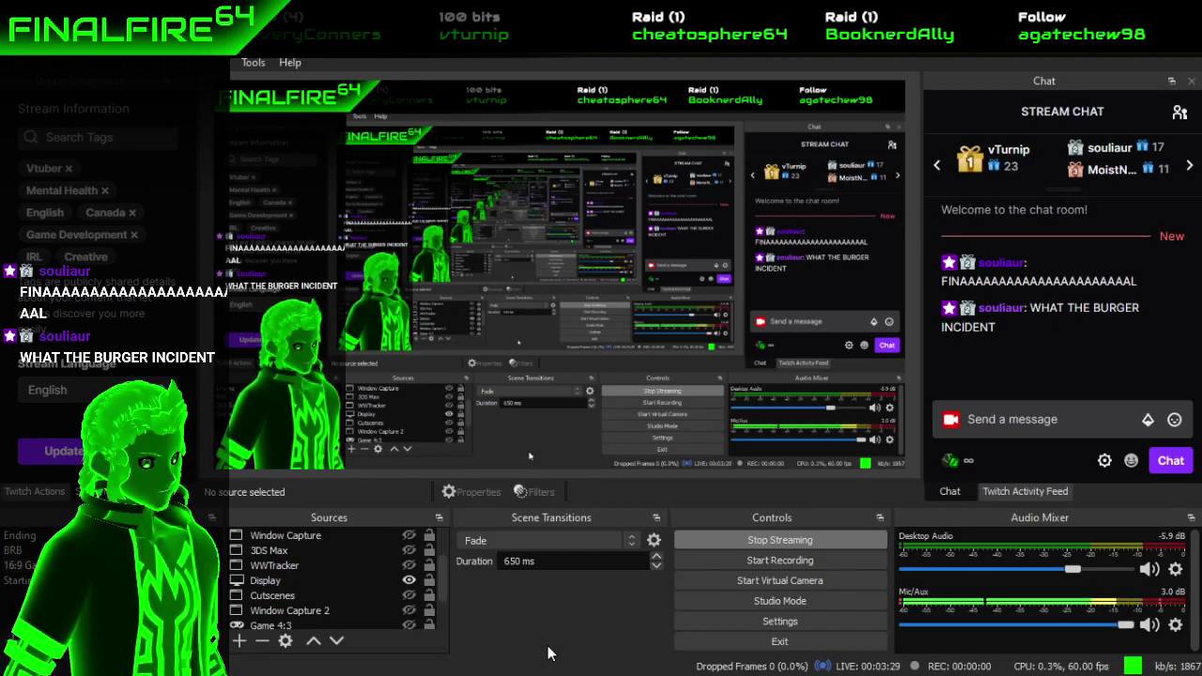
Switch to Discord and check the stream announcement in the live-alerts channel of the streamer's own server.
click(452, 671)
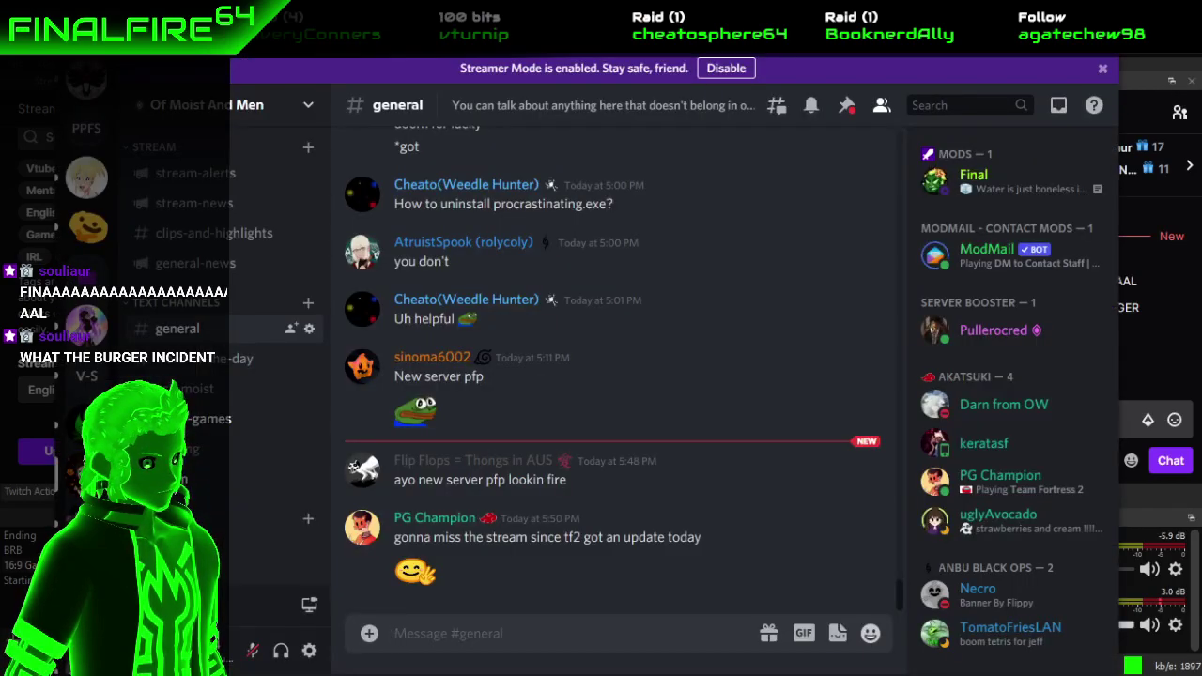
key(ctrl+alt+Down)
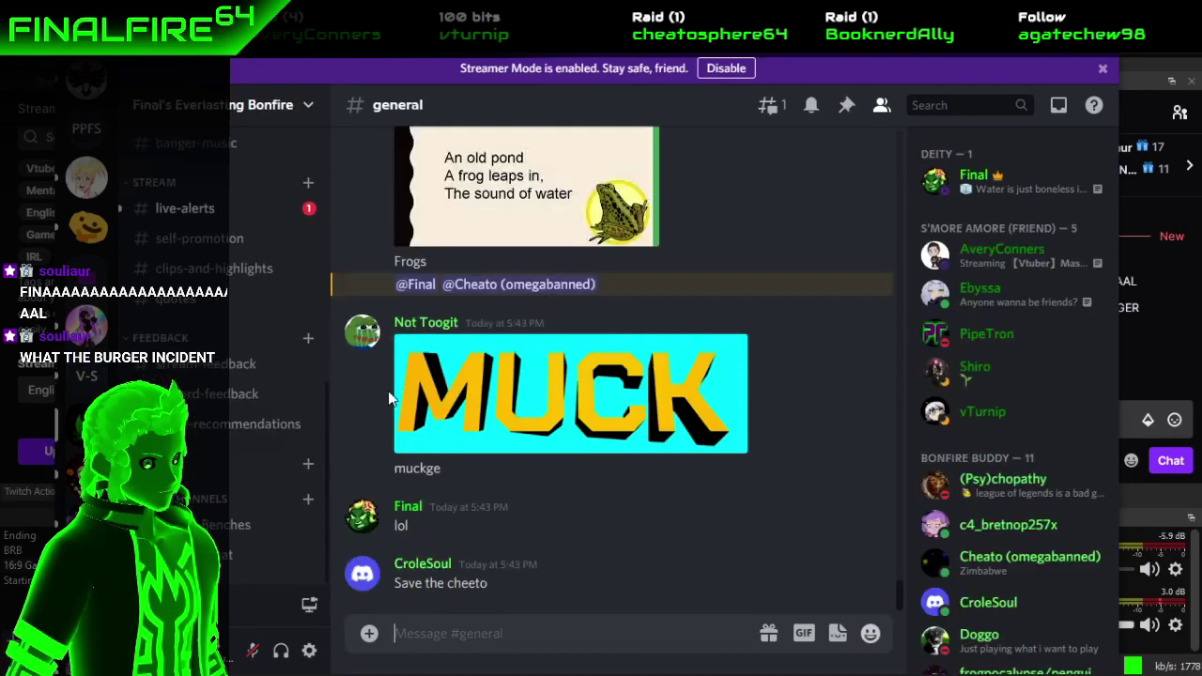
click(250, 221)
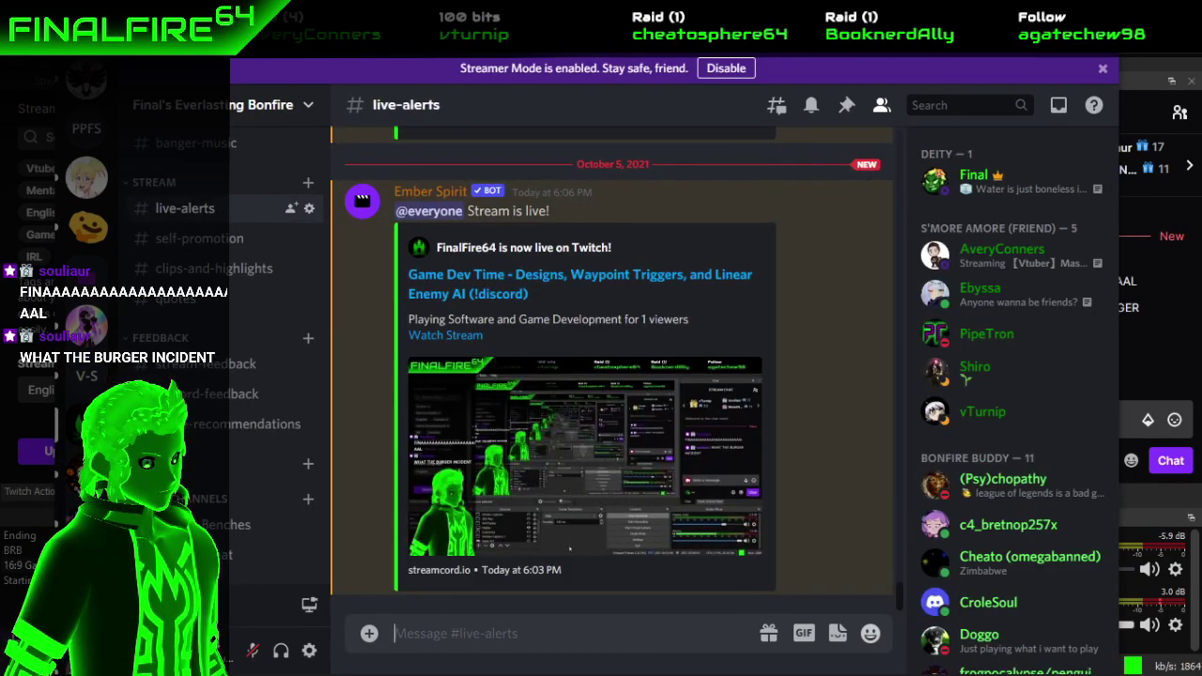
click(1057, 55)
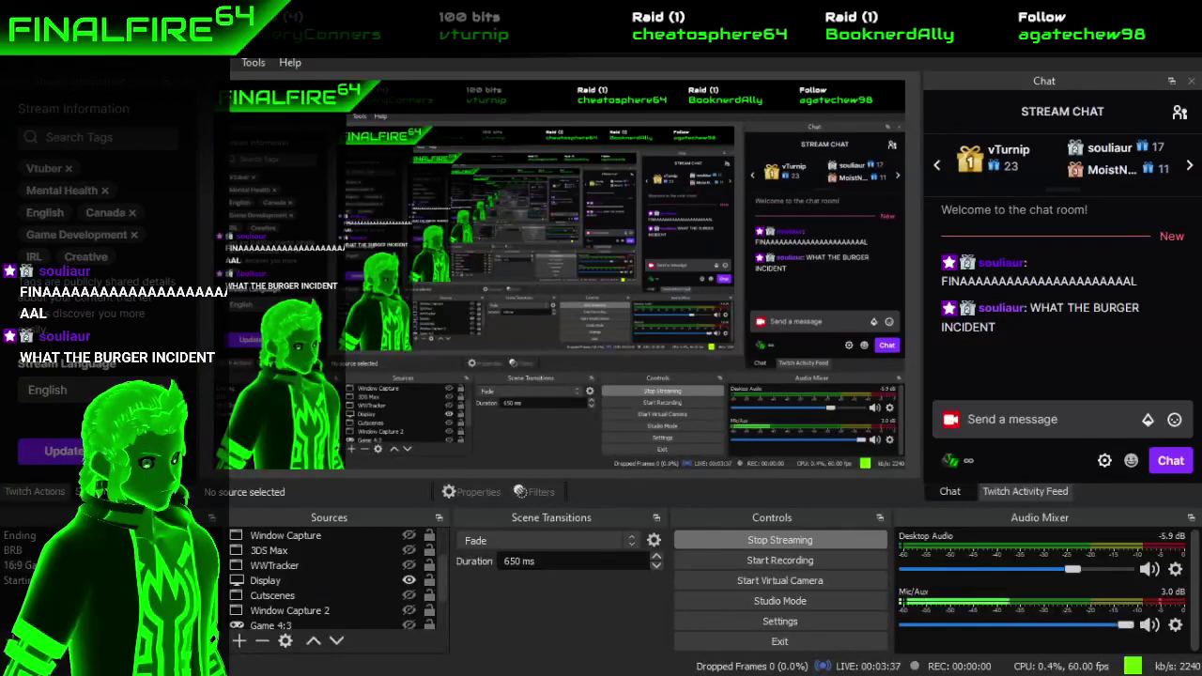
Switch to the browser's YouTube page and toggle playback of the Video Game Radio video.
key(alt+Tab)
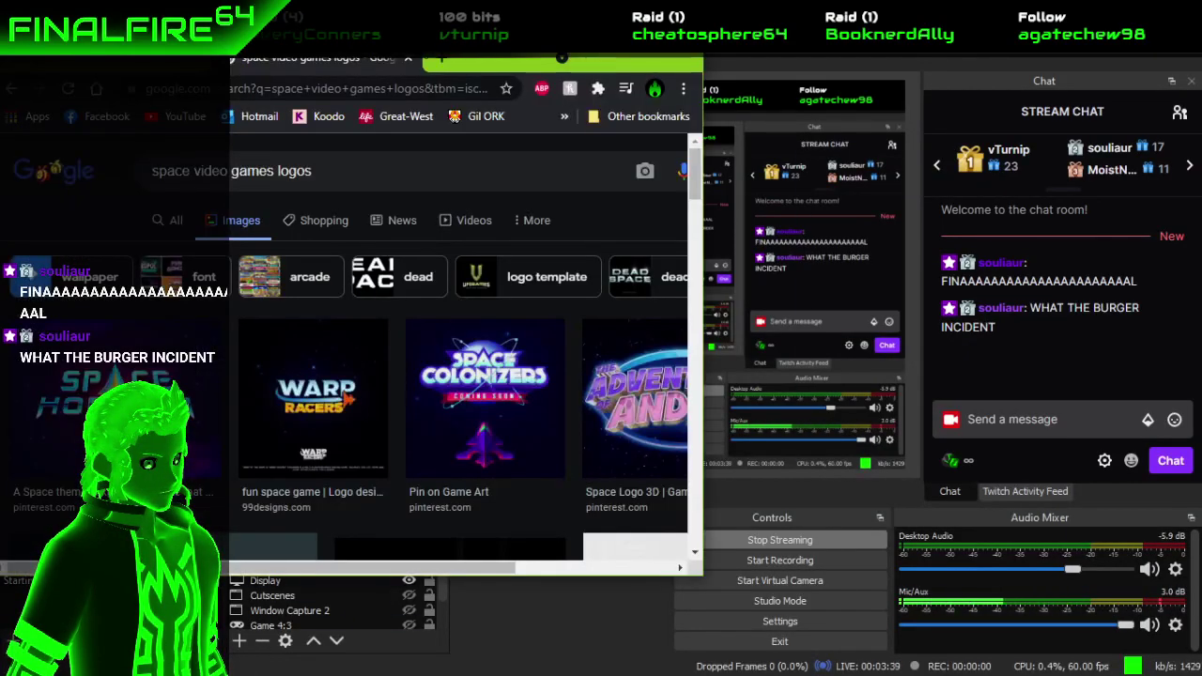
key(ctrl+Tab)
click(338, 317)
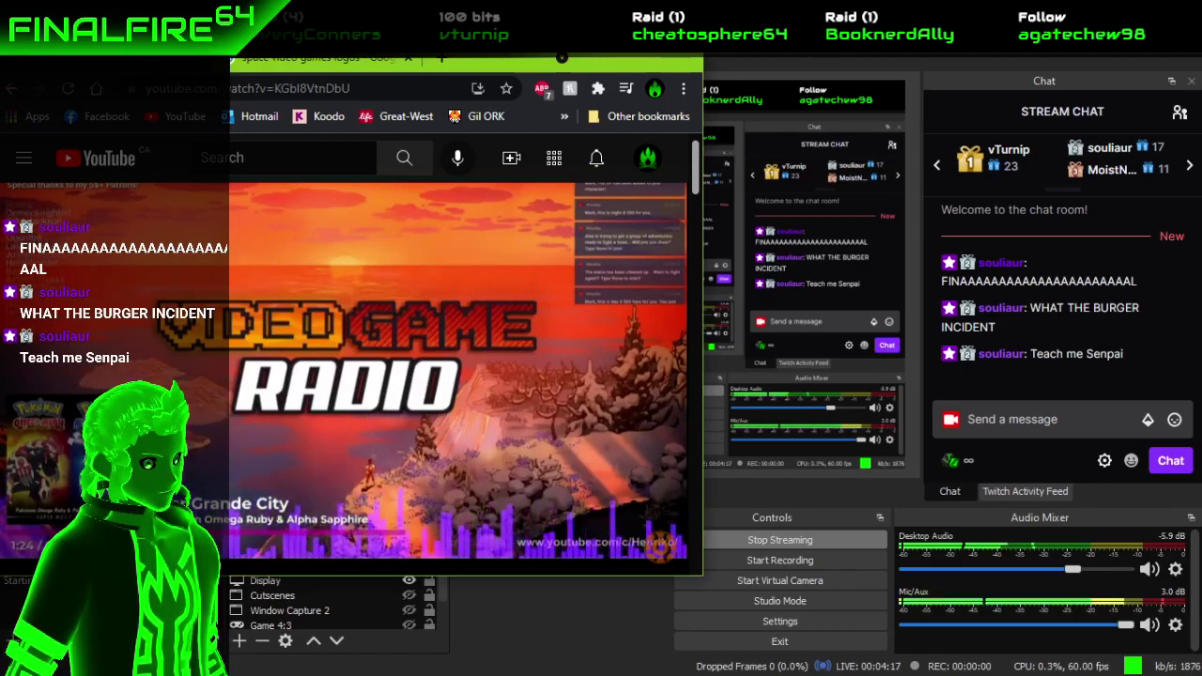
Switch to Photoshop and add the text SKYBREAKERS on a new layer above Layer 1.
key(alt+Tab)
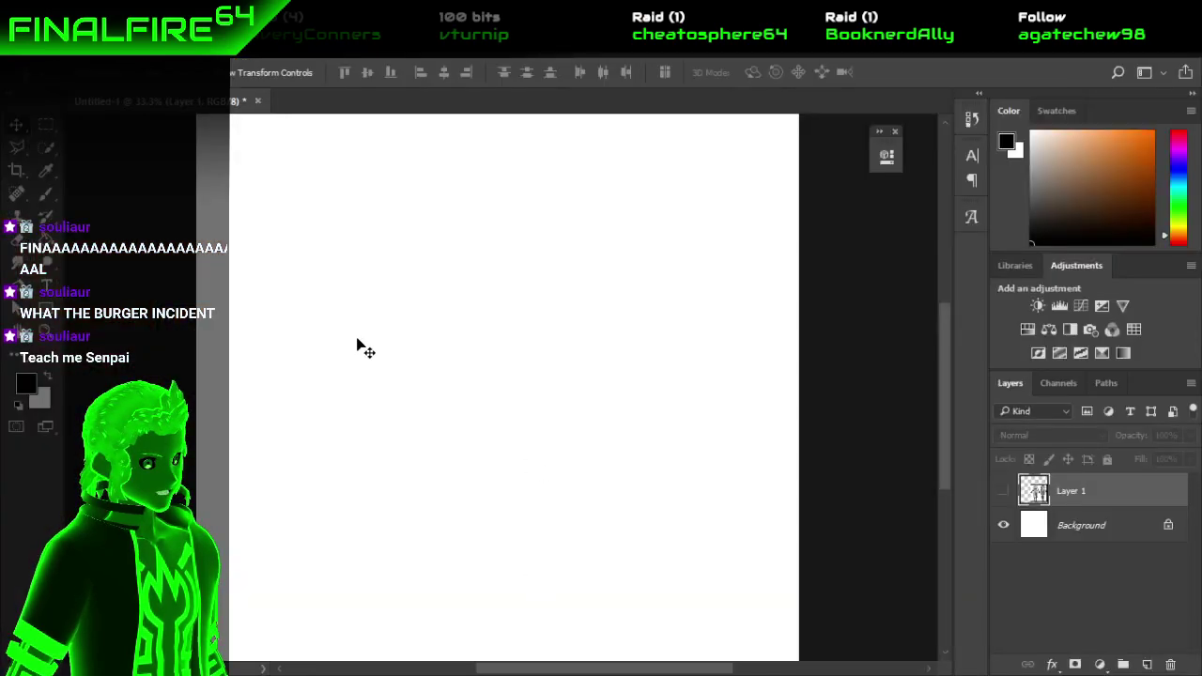
scroll(357, 345, left, 2)
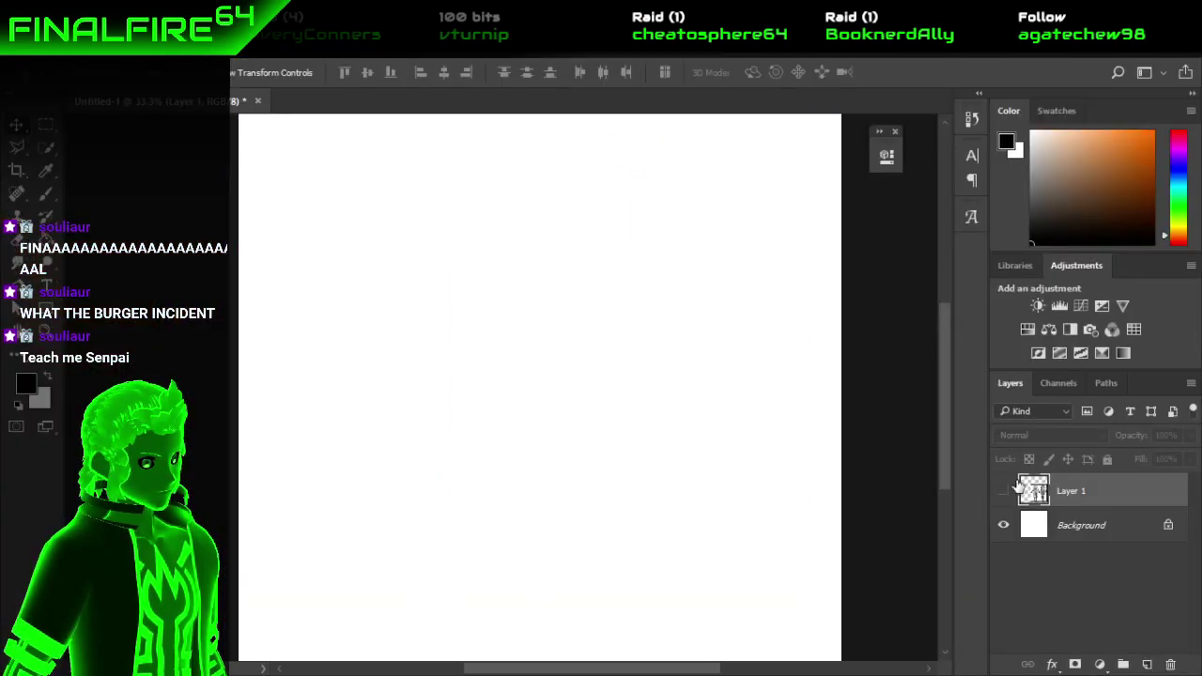
click(1144, 662)
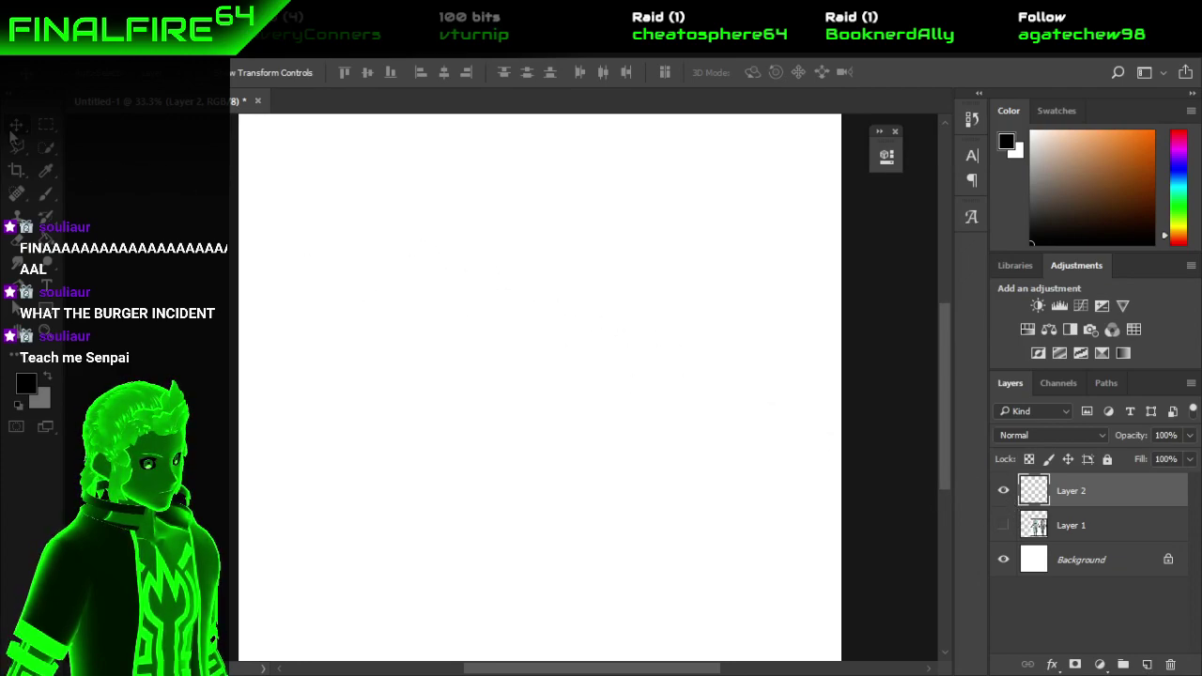
key(t)
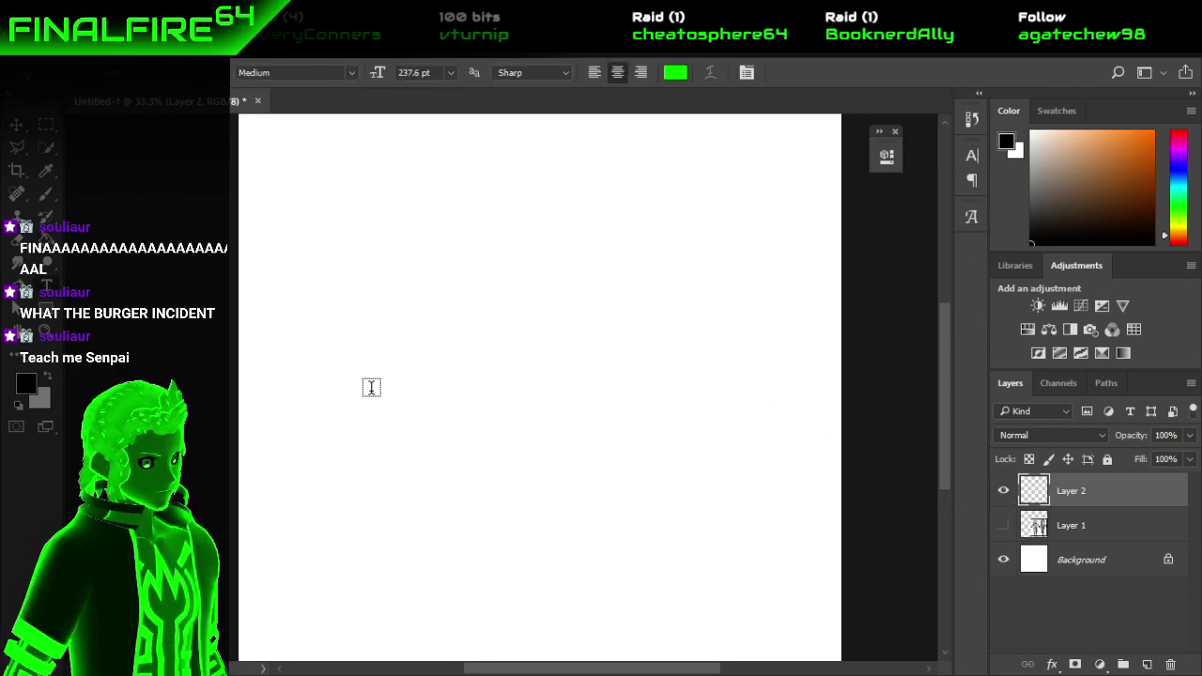
click(371, 386)
text(SKY)
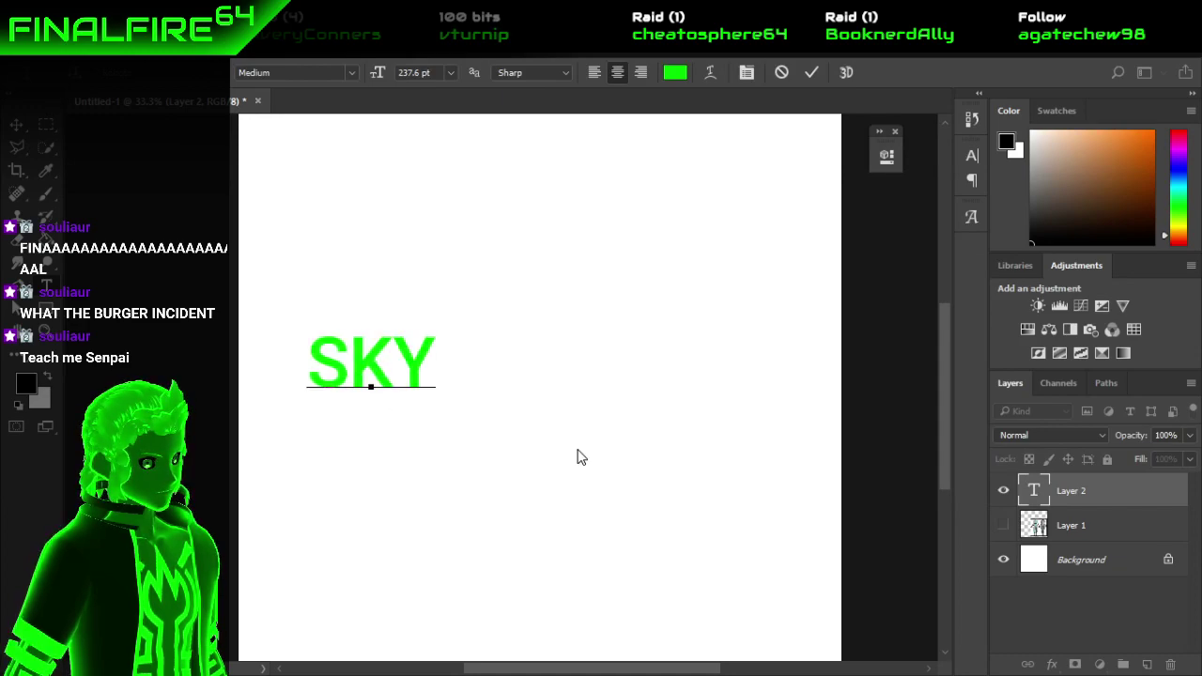
text(BREAKER S)
Colour the SKYBREAKERS text black (000000) and move it to the horizontal centre of the canvas.
key(ctrl+a)
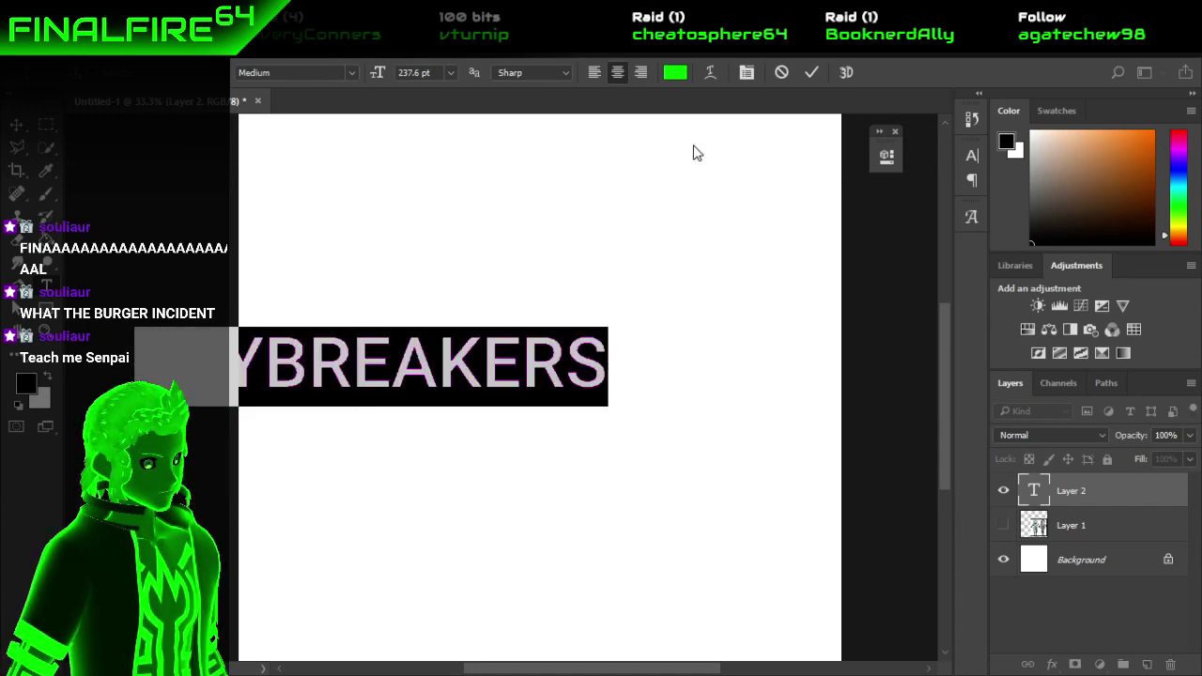
click(675, 73)
click(577, 402)
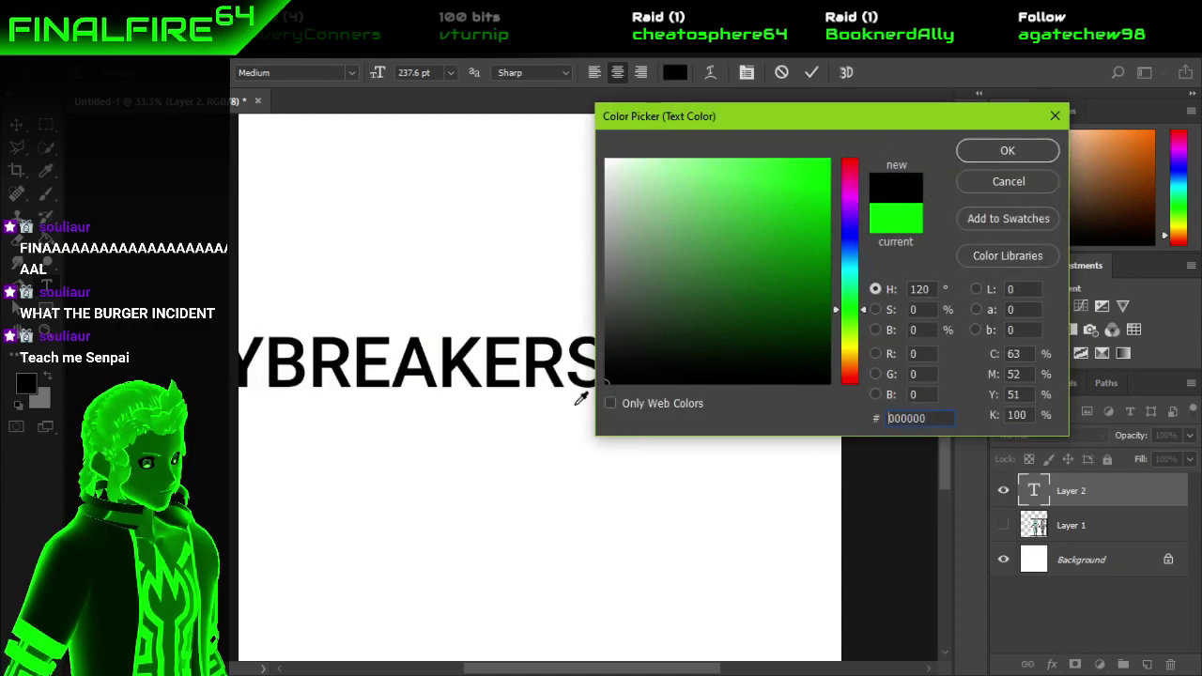
click(991, 150)
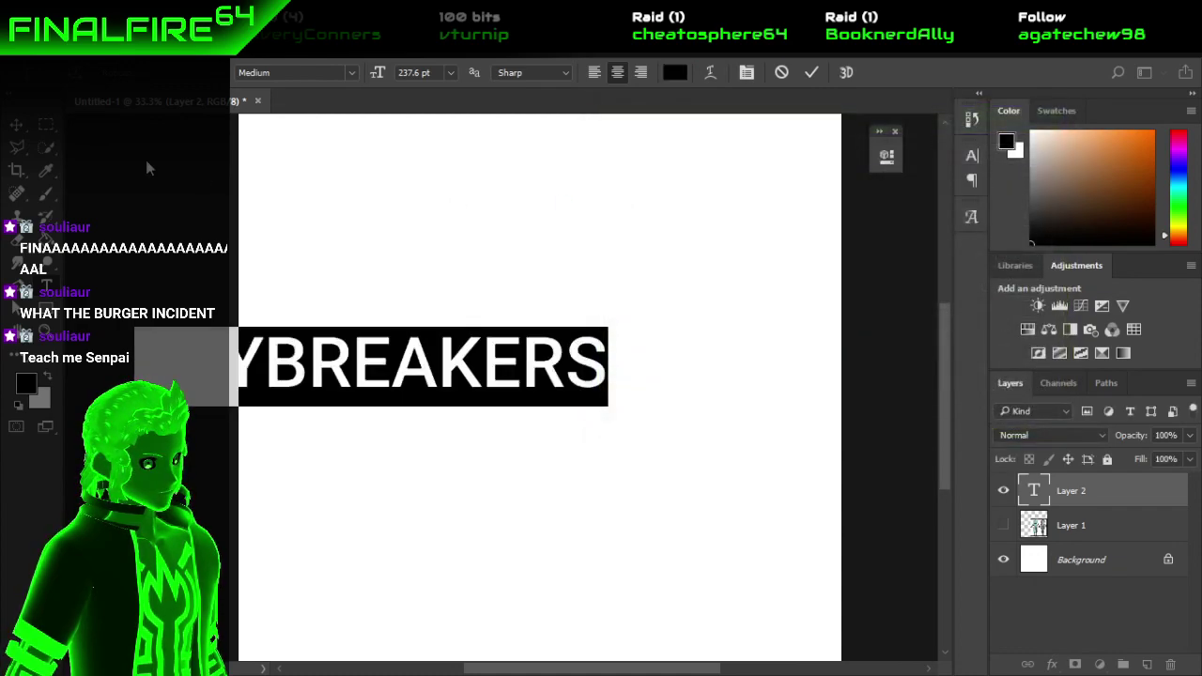
click(11, 128)
drag(340, 363, 495, 398)
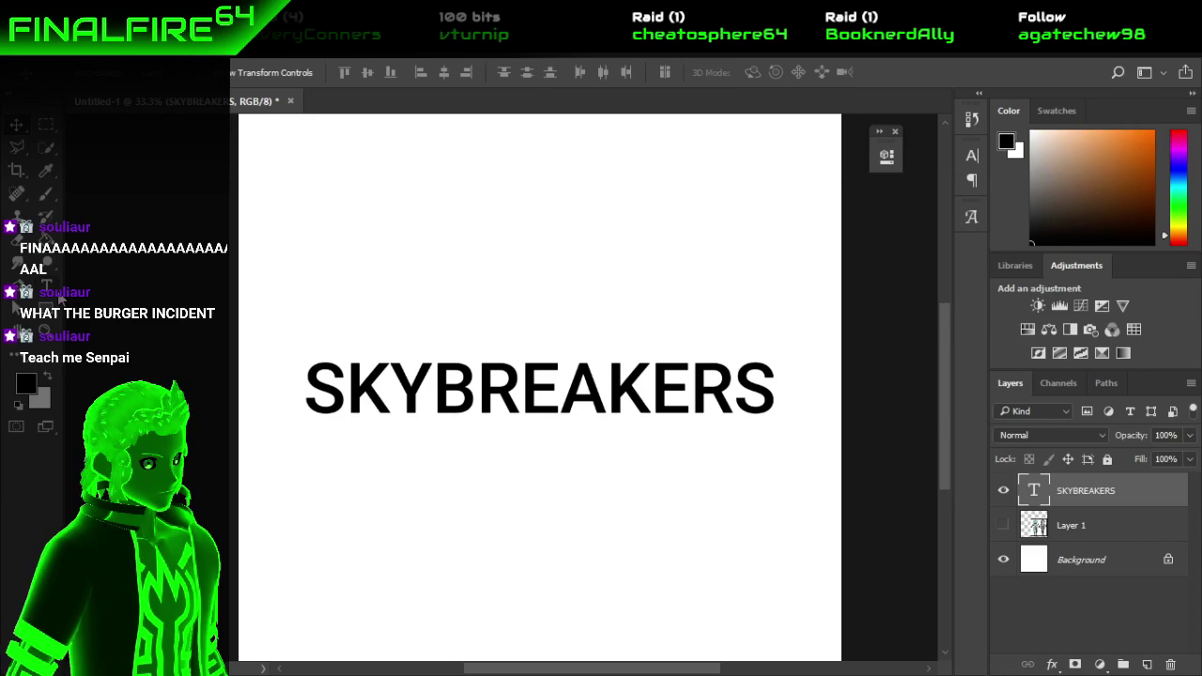
Set the font of the whole SKYBREAKERS text to Roboto Thin.
click(60, 296)
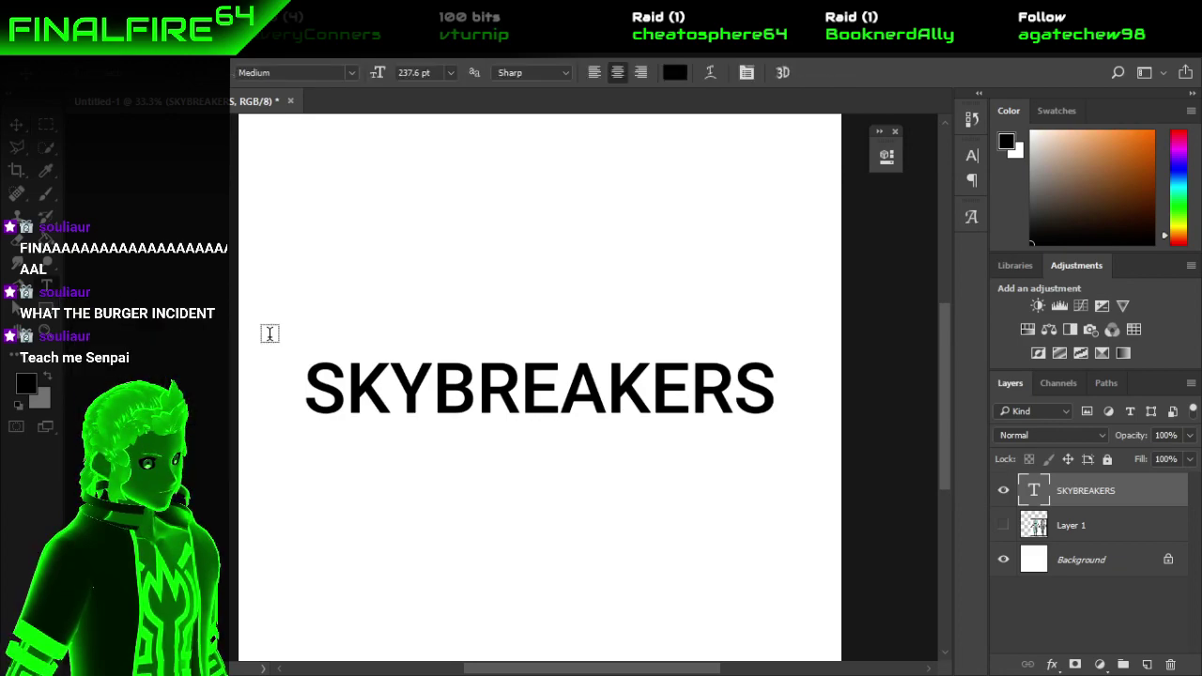
drag(320, 395, 779, 406)
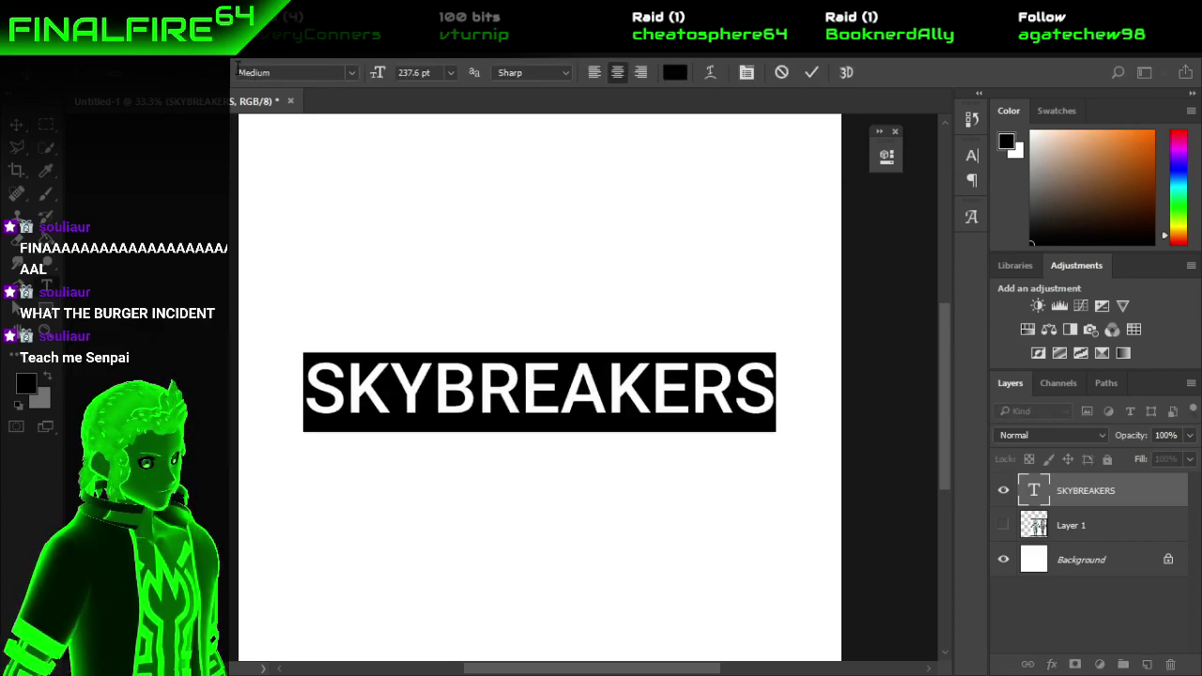
click(226, 75)
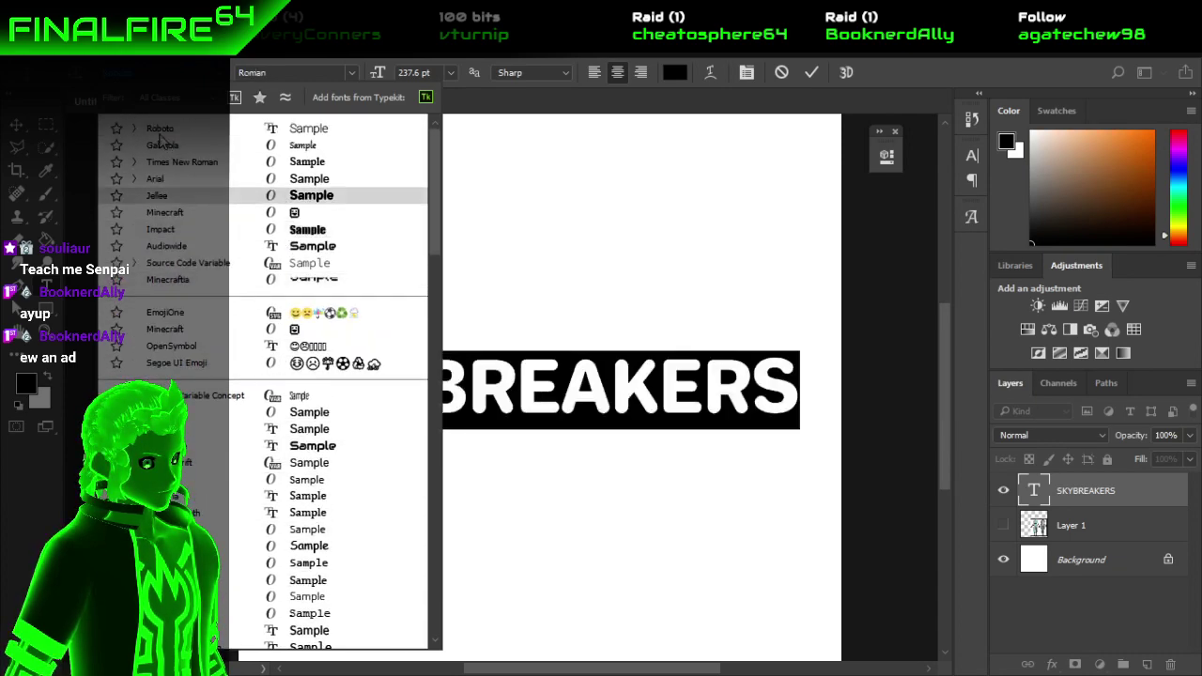
click(134, 127)
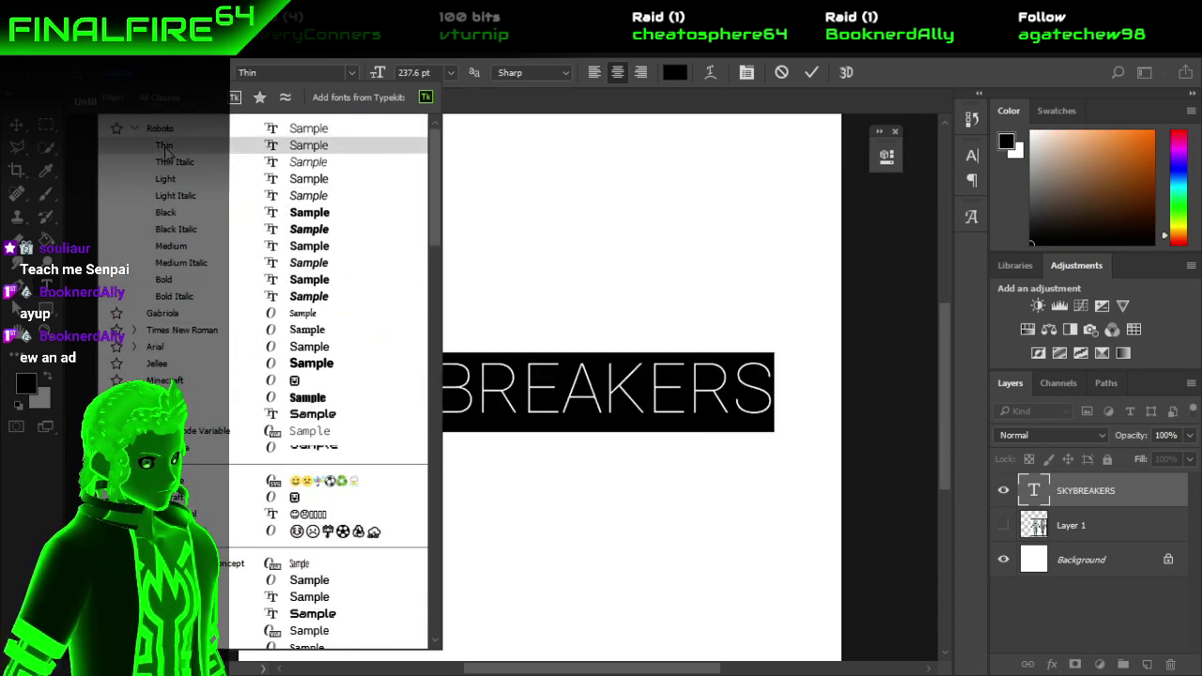
click(167, 154)
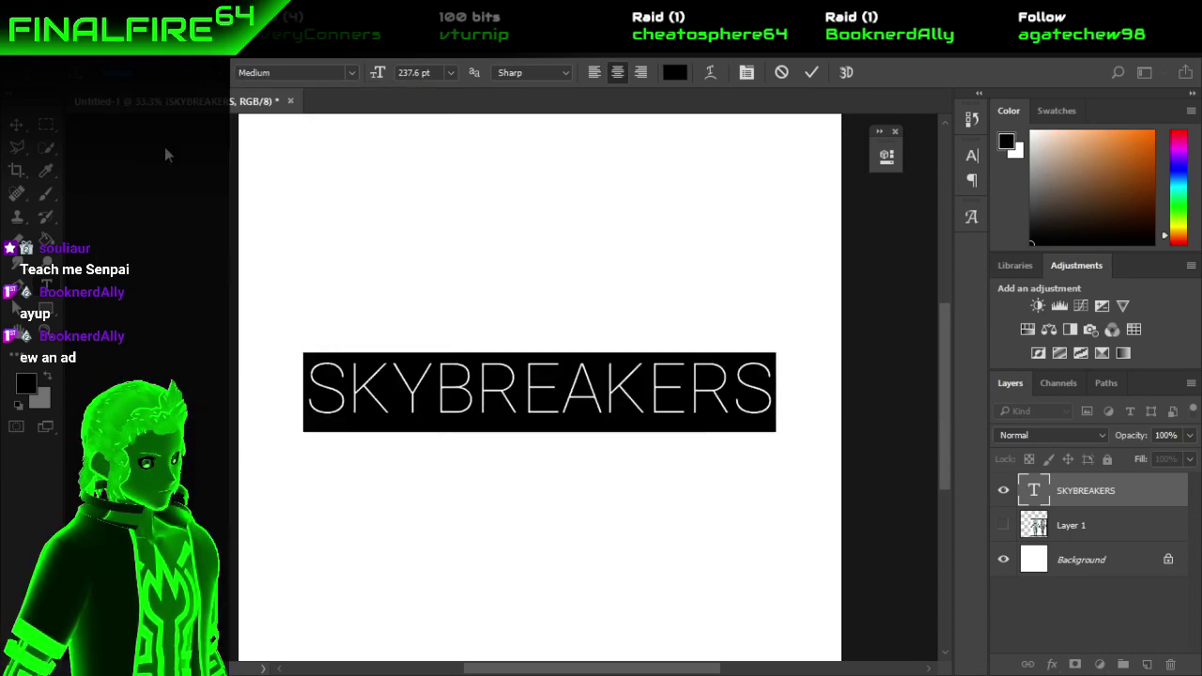
click(52, 127)
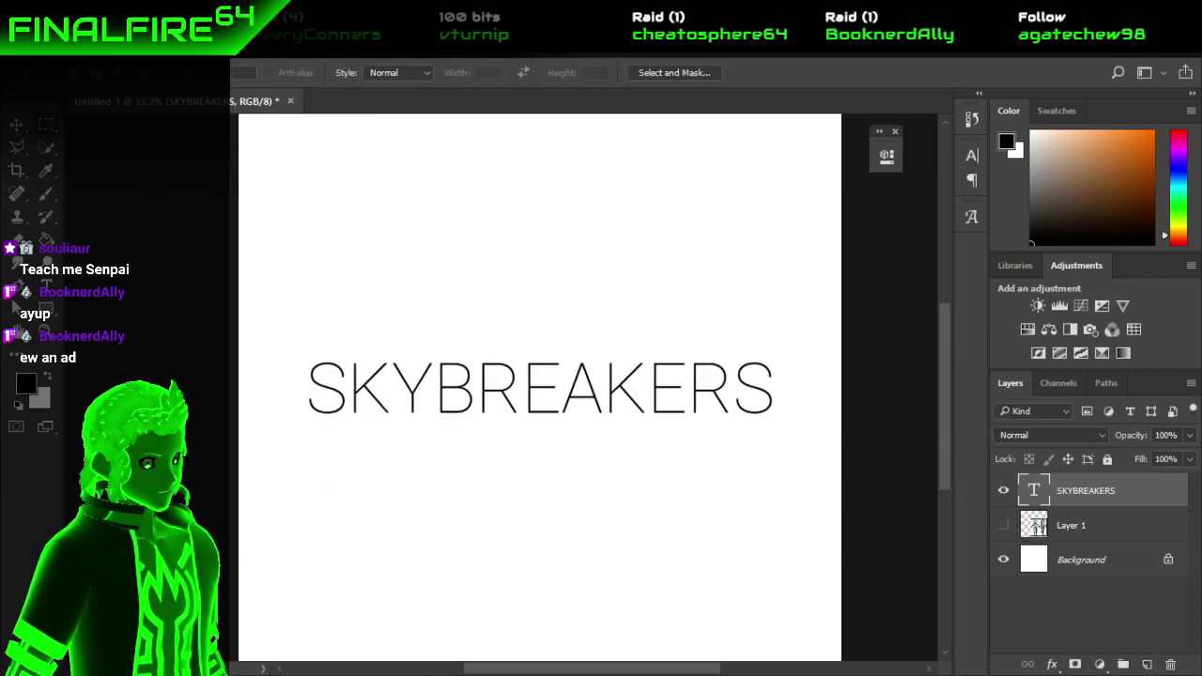
Switch to Steam and look through the logos of the space games in the store list for title design references.
click(376, 658)
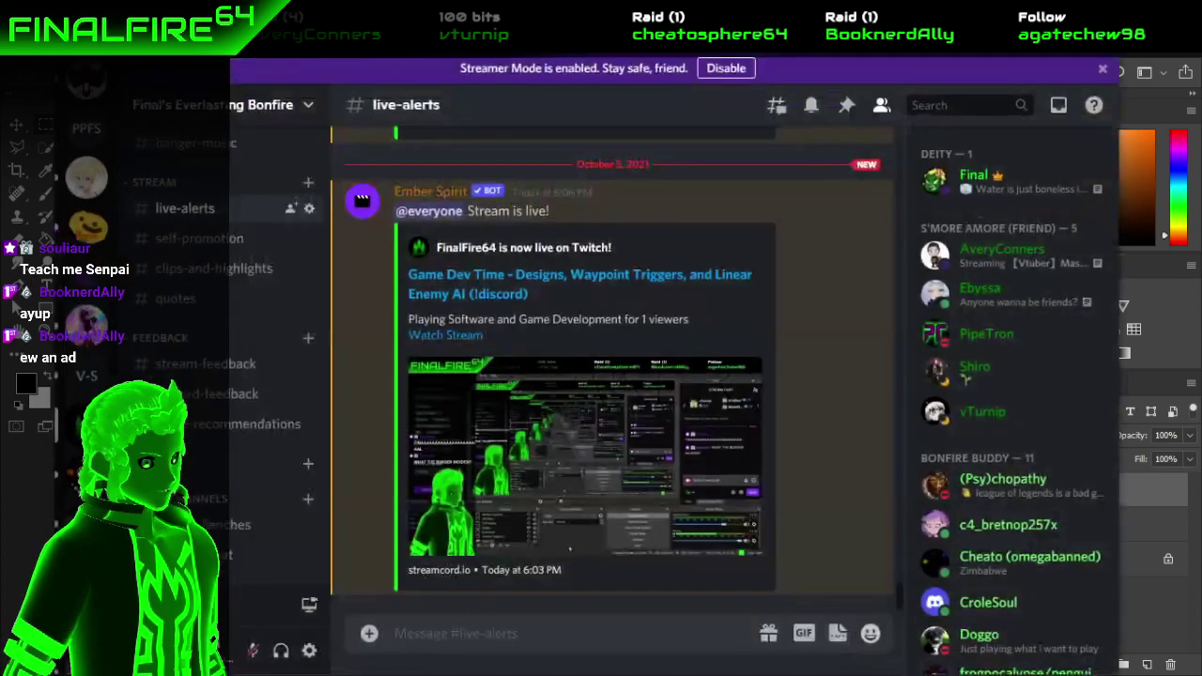
click(406, 648)
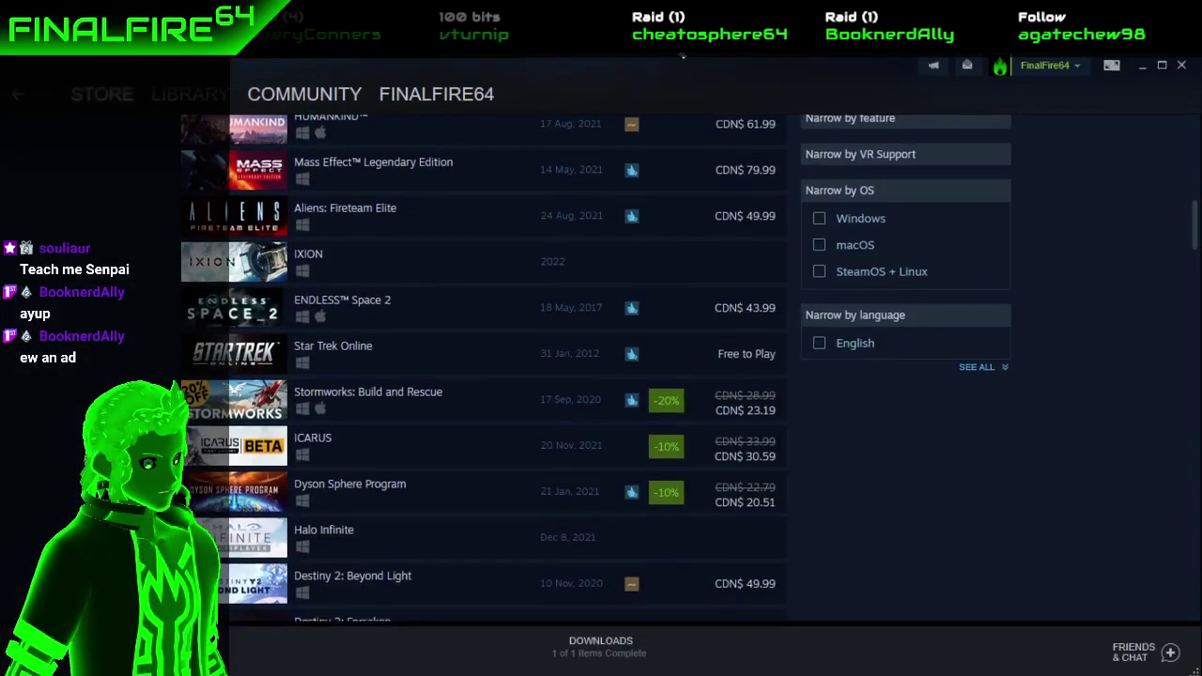
scroll(263, 242, down, 1)
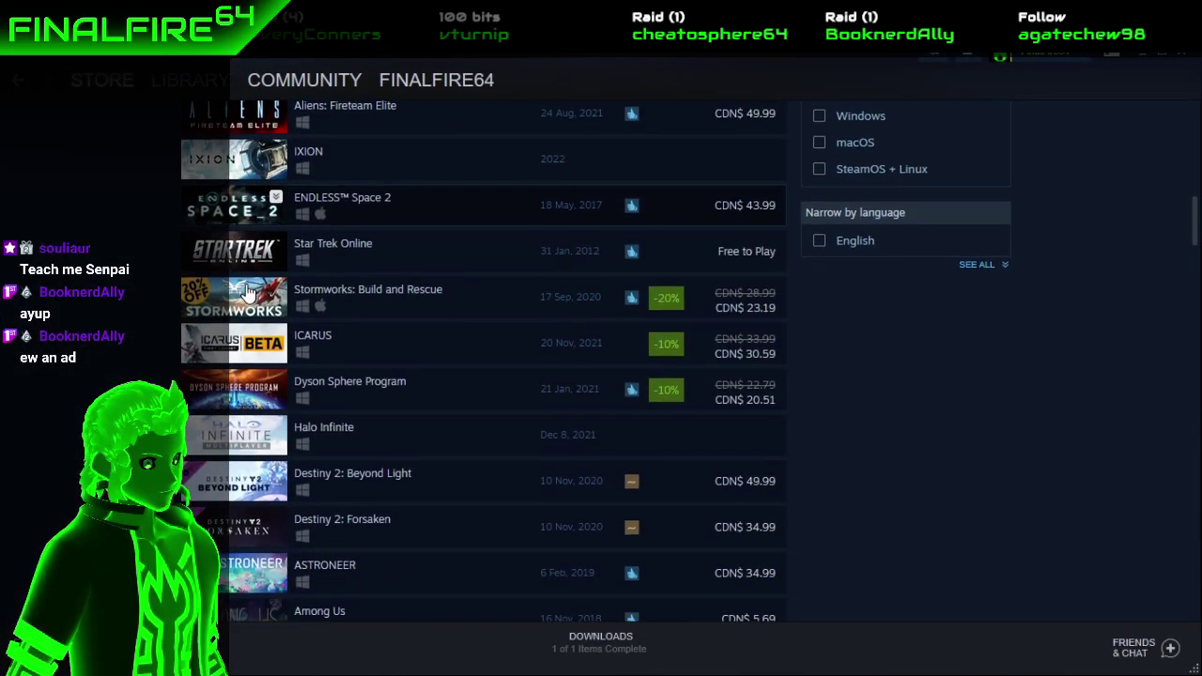
drag(554, 59, 719, 59)
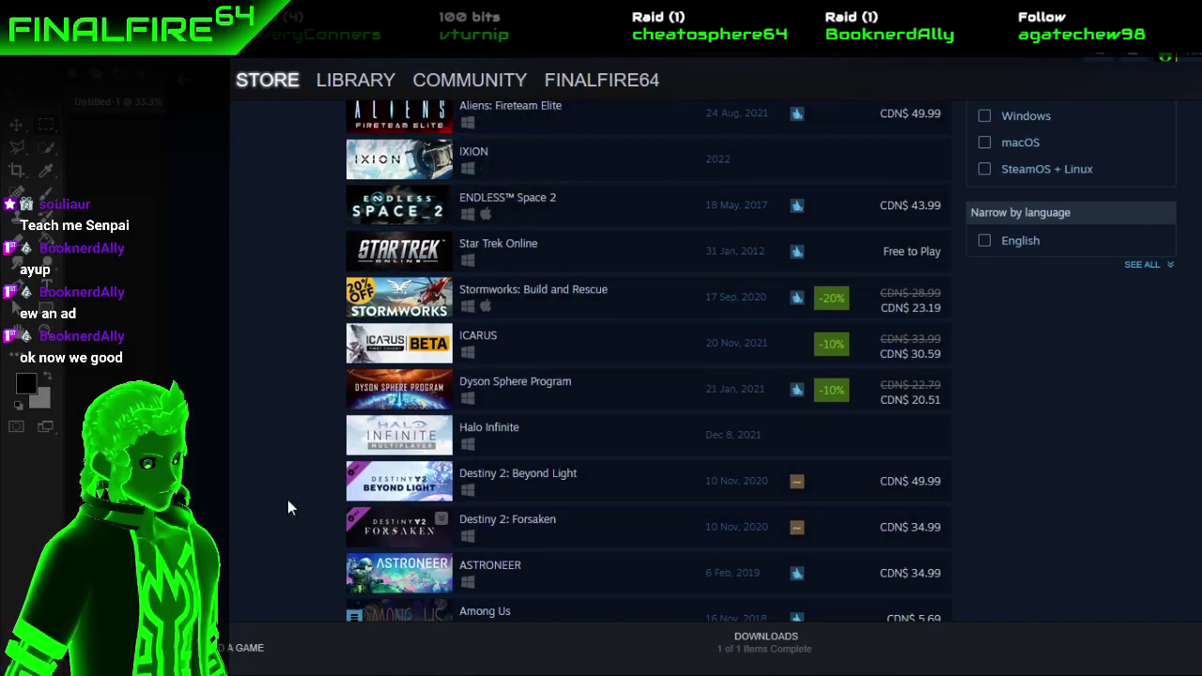
scroll(268, 362, down, 1)
scroll(269, 362, down, 1)
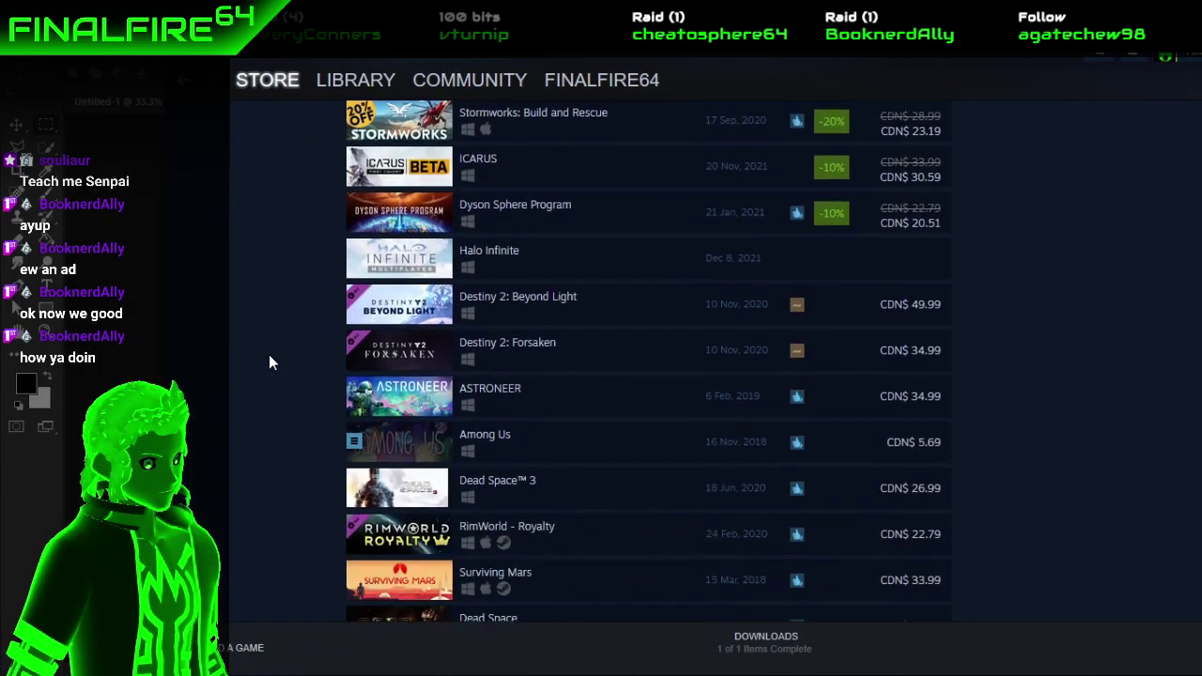
scroll(268, 362, down, 3)
scroll(269, 357, down, 1)
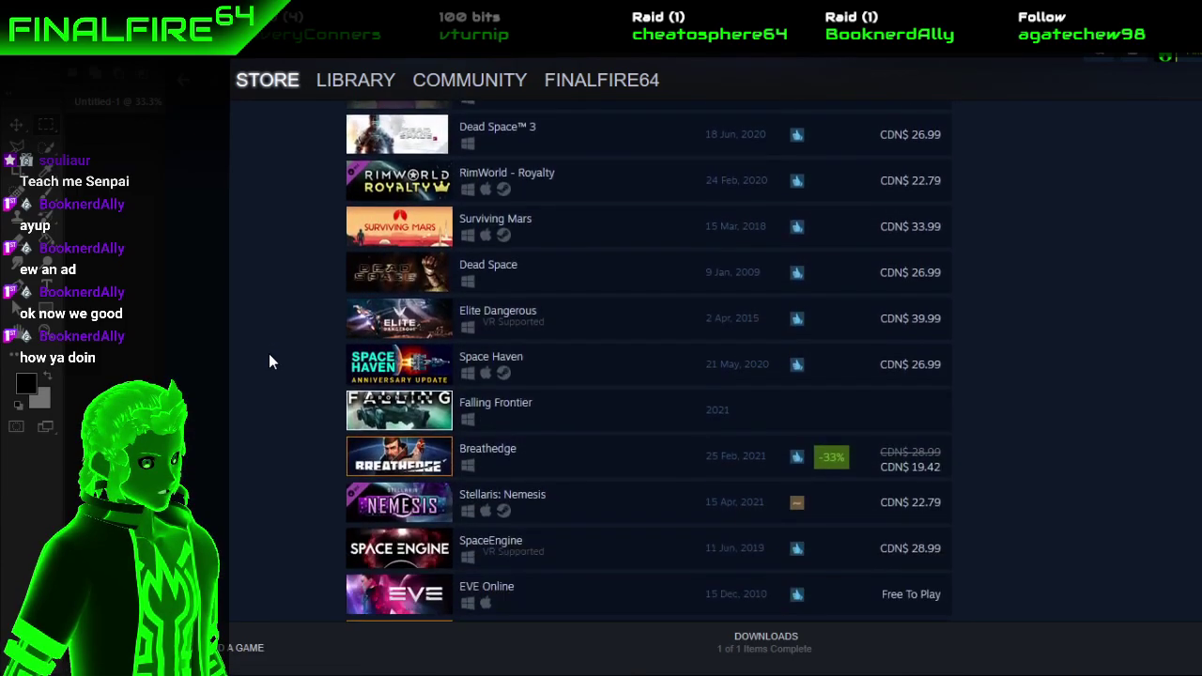
scroll(269, 357, down, 1)
scroll(269, 362, down, 1)
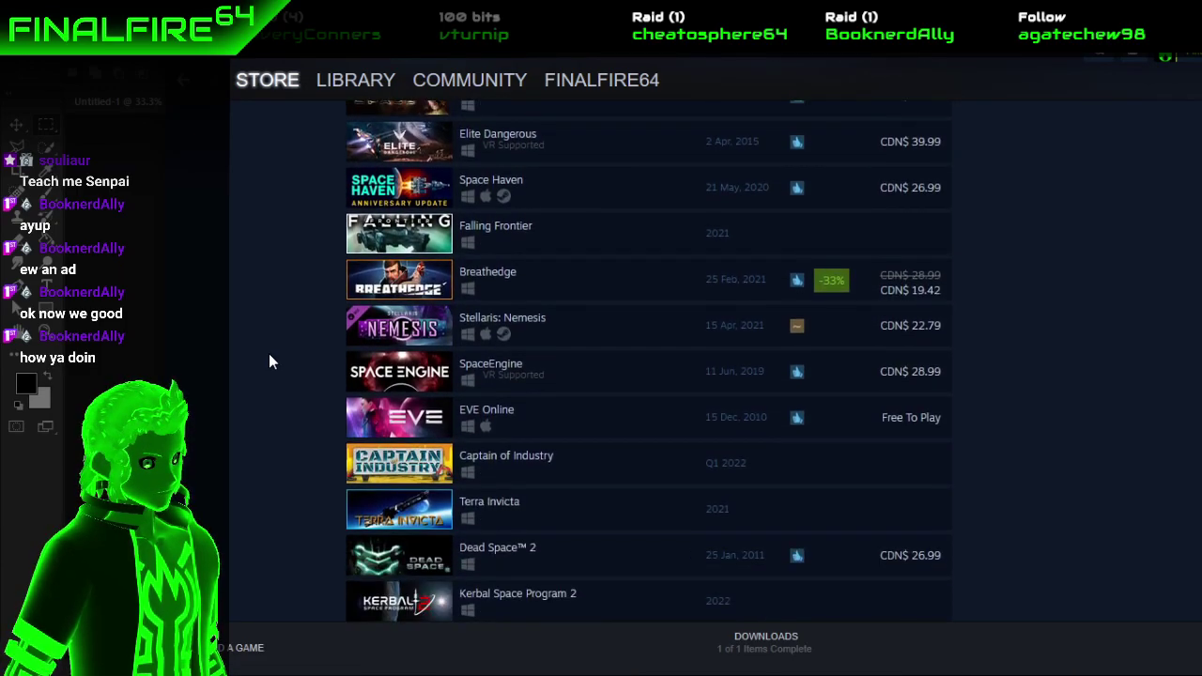
scroll(269, 362, down, 1)
scroll(269, 362, up, 1)
scroll(269, 361, down, 1)
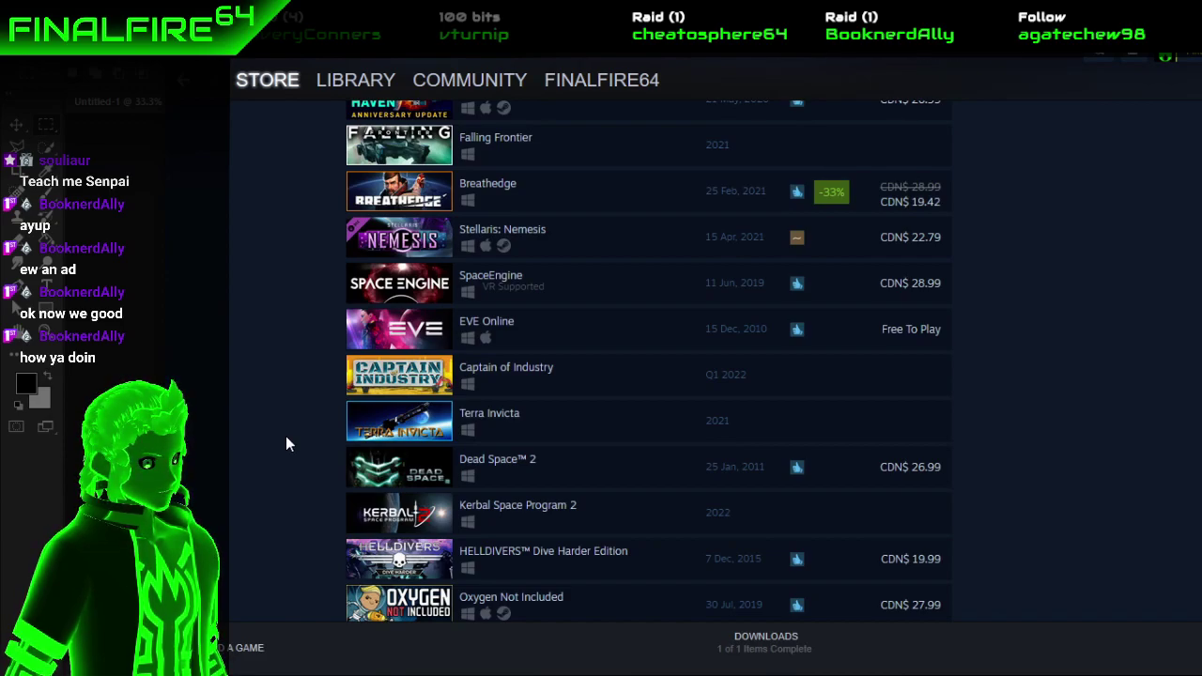
scroll(286, 441, down, 4)
Switch back to Photoshop and insert a space between each pair of letters in the SKYBREAKERS text.
key(alt+Tab)
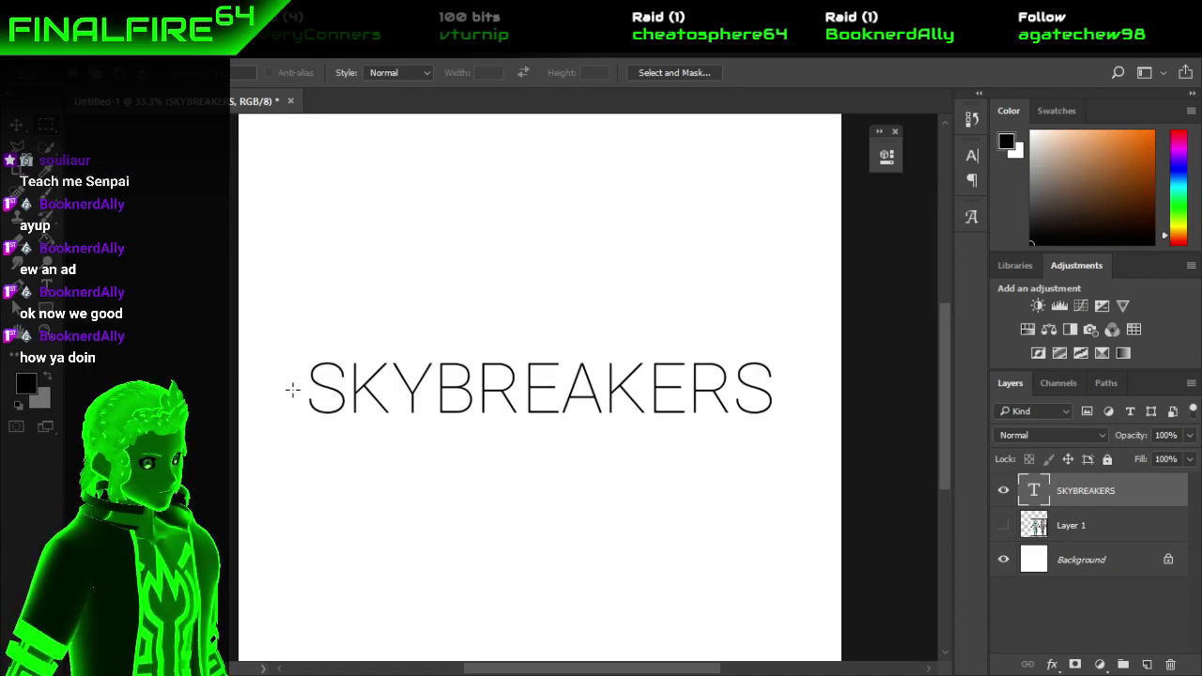
key(t)
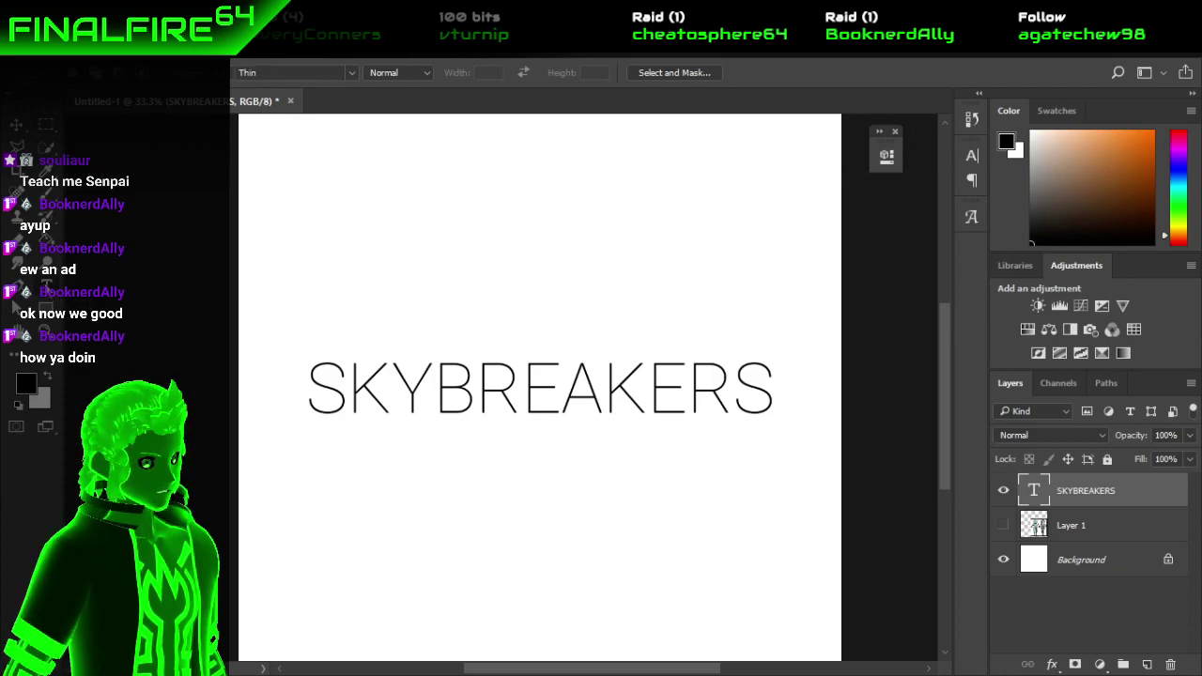
click(343, 398)
key(Right)
key(Right)
key(Left)
key(Right)
key(Right)
key(space)
key(Right)
key(space)
key(Right)
key(space)
key(Right)
key(space)
key(Right)
key(space)
key(Right)
key(space)
key(Right)
key(space)
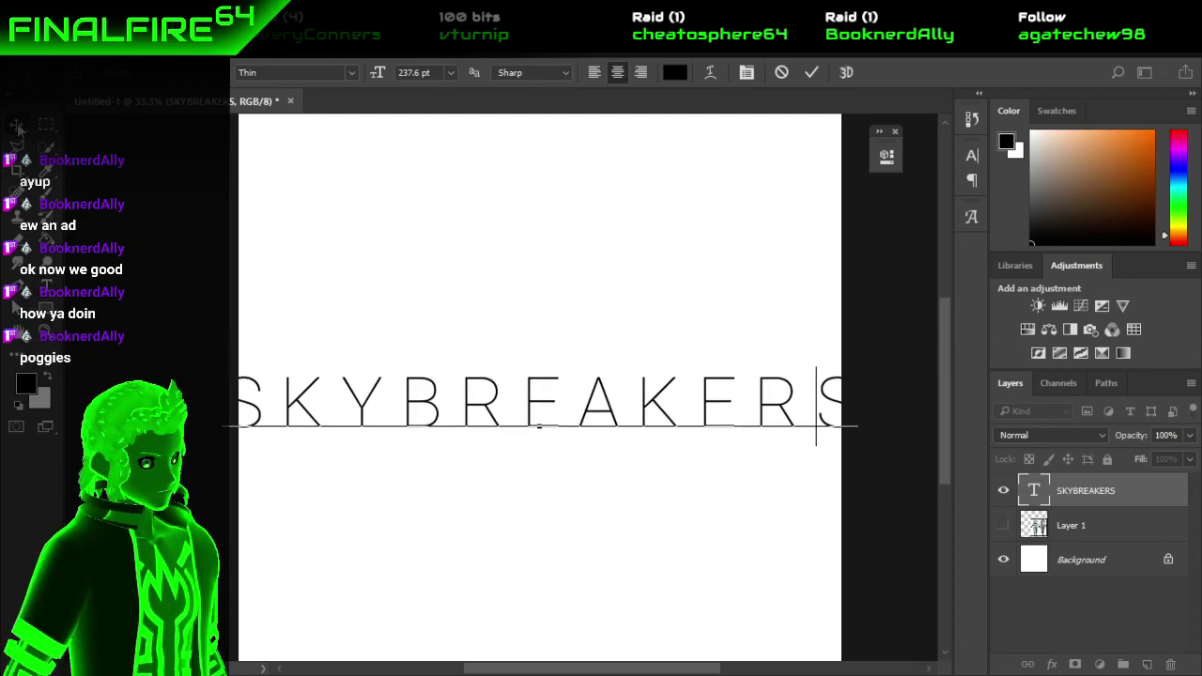
Scale the spaced-out SKYBREAKERS text proportionally to about 90.57% so it fits within the canvas width.
key(ctrl+t)
drag(856, 365, 827, 368)
drag(610, 448, 637, 449)
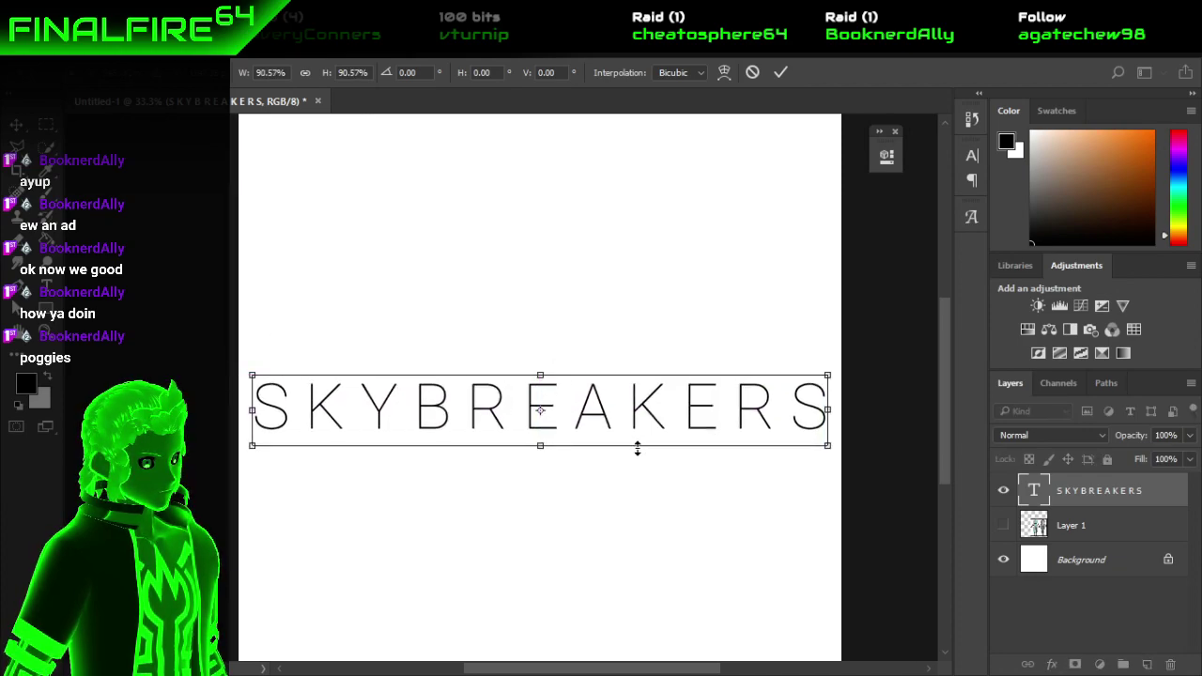
click(778, 73)
scroll(817, 286, down, 1)
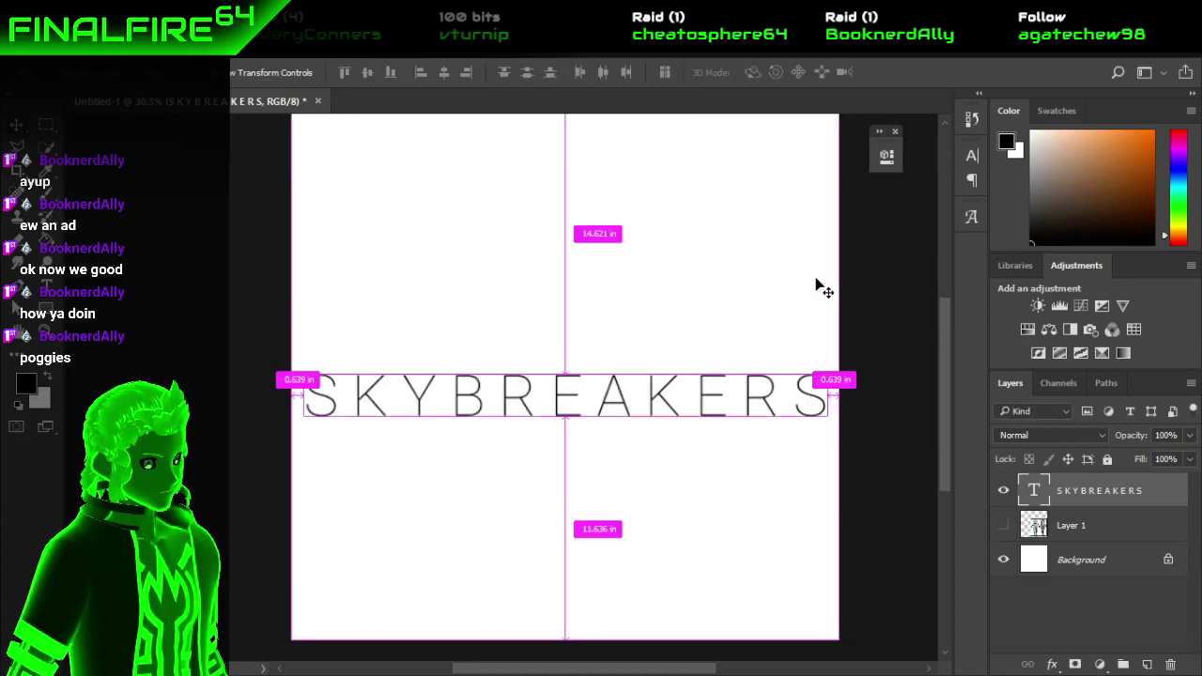
scroll(817, 286, right, 1)
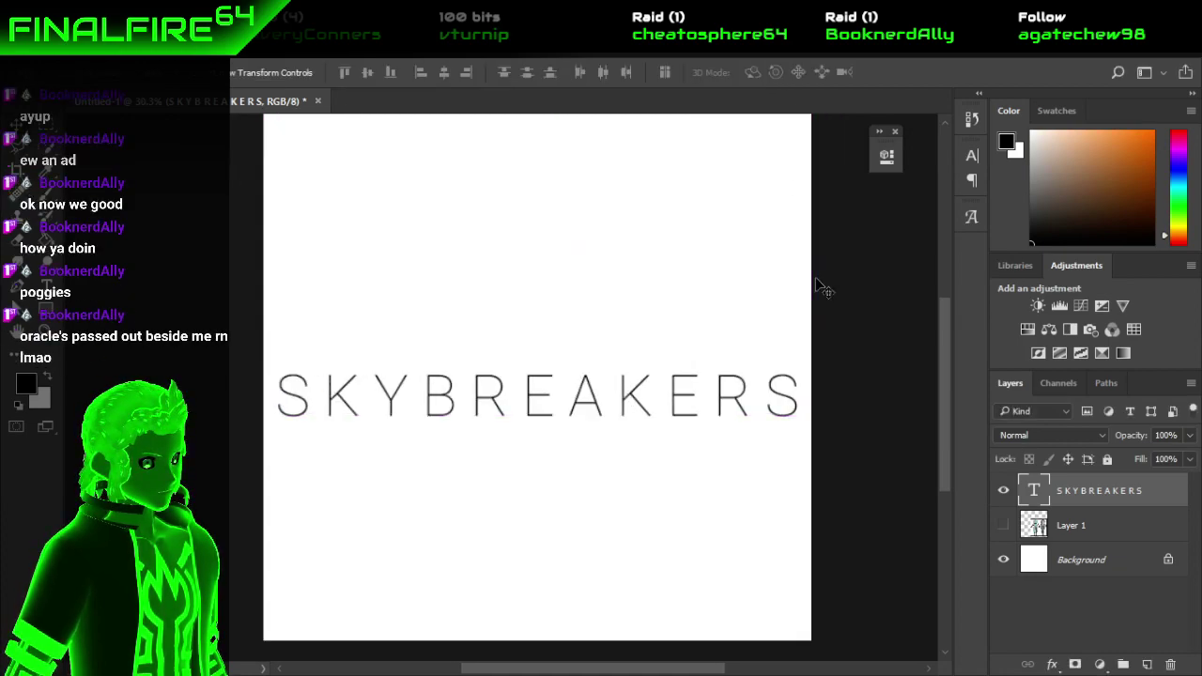
scroll(767, 308, up, 1)
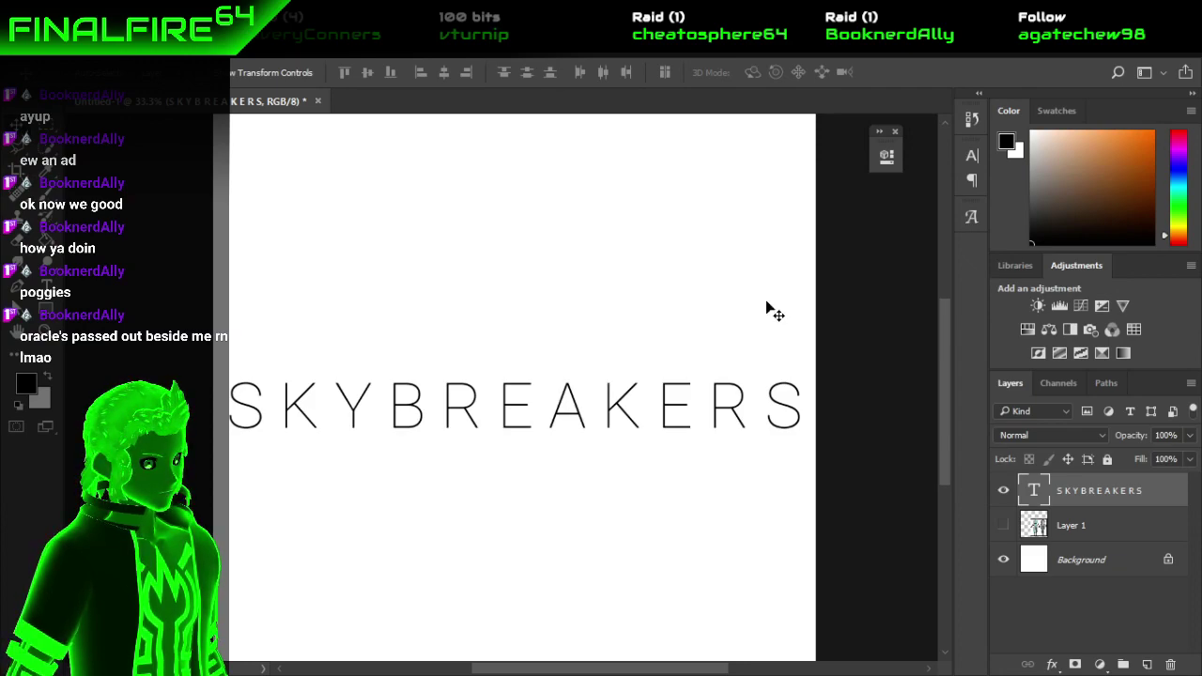
scroll(766, 310, up, 2)
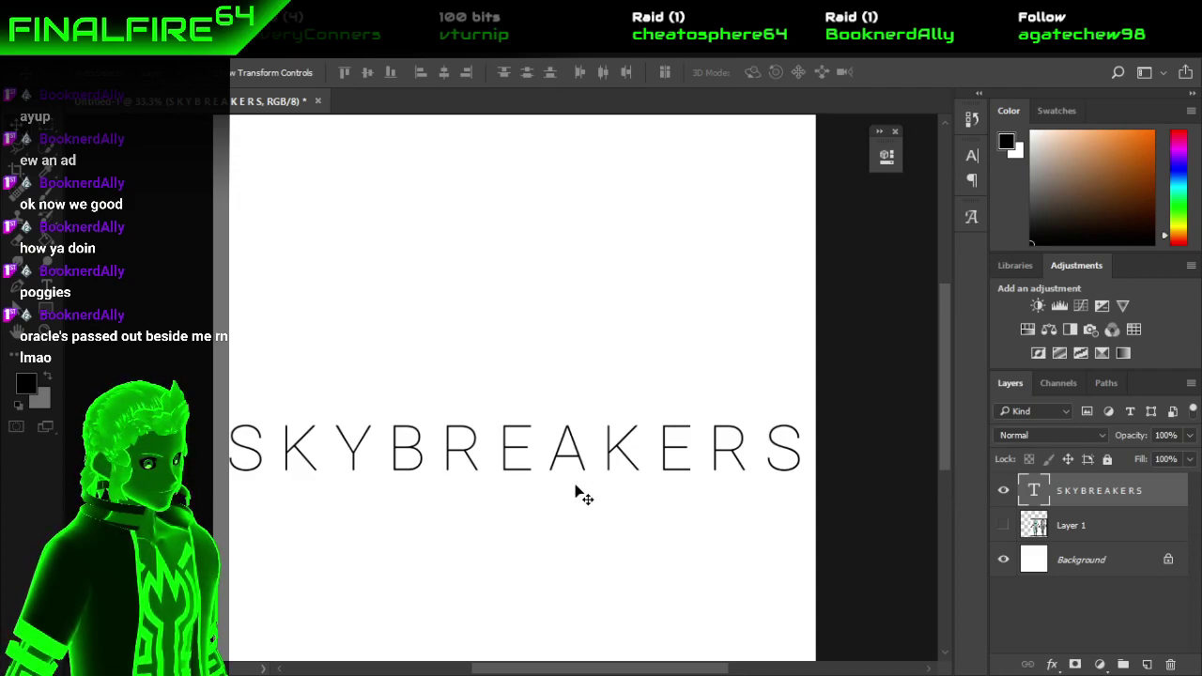
Switch to Steam and search the store for "no mans sky".
mouse_move(410, 674)
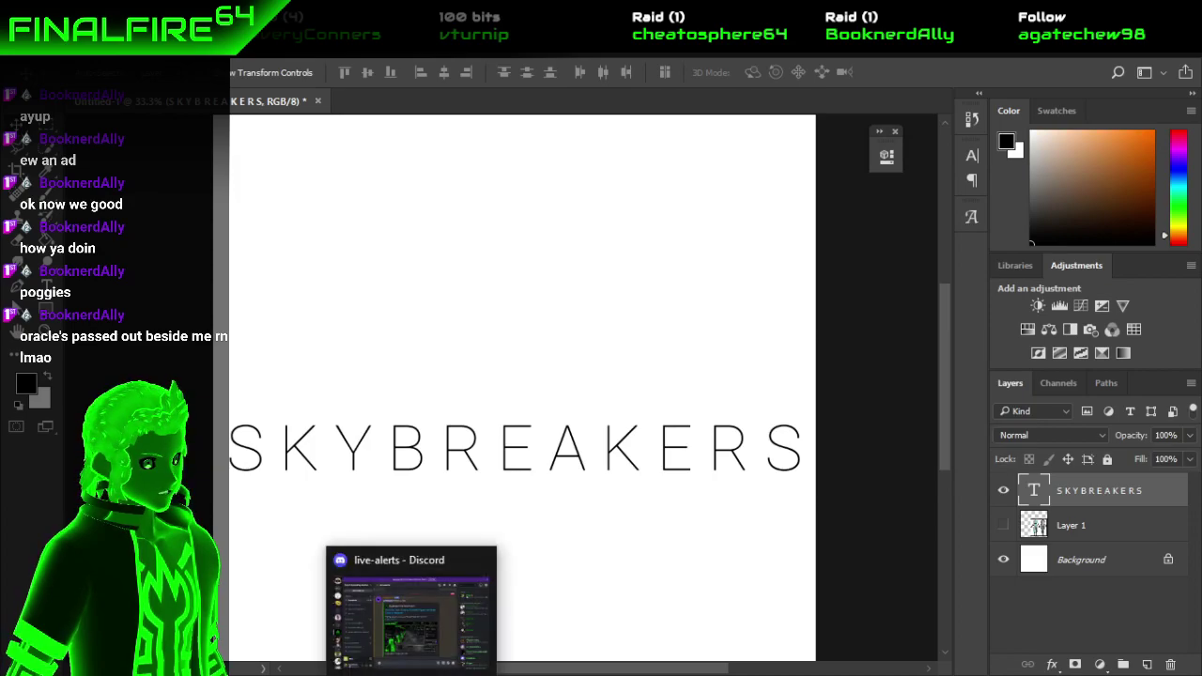
click(365, 615)
scroll(366, 441, up, 15)
double_click(520, 360)
text(no mans sky)
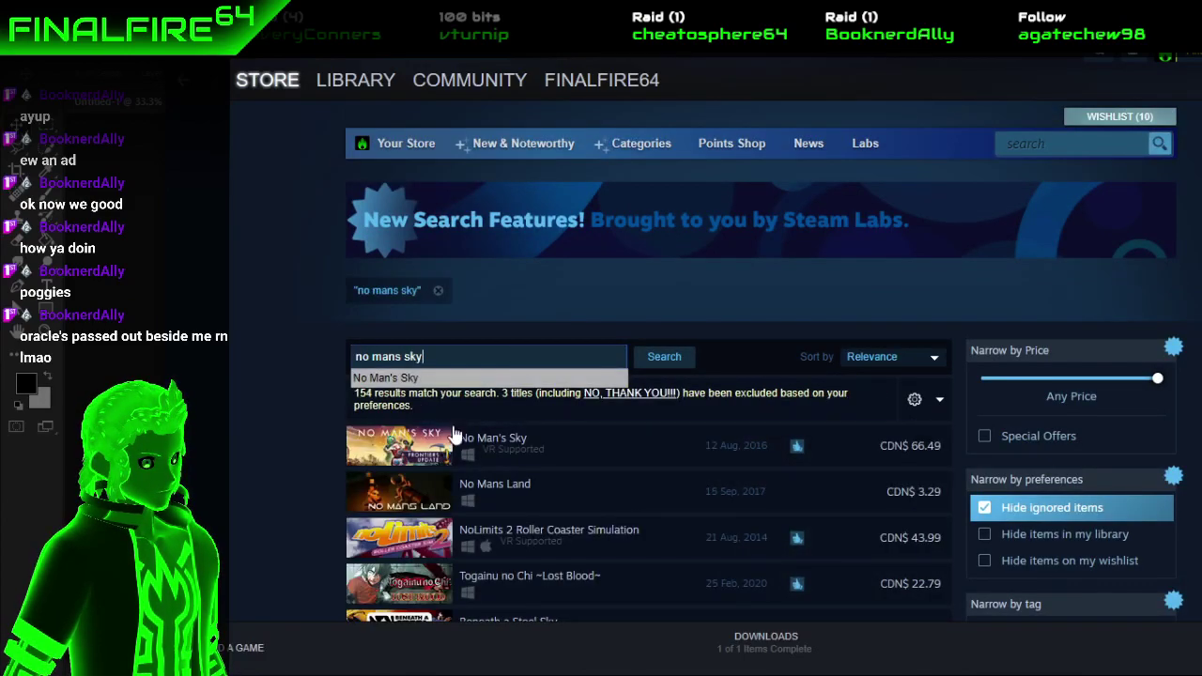
Open the No Man's Sky store page and examine the title lettering in its artwork.
click(451, 444)
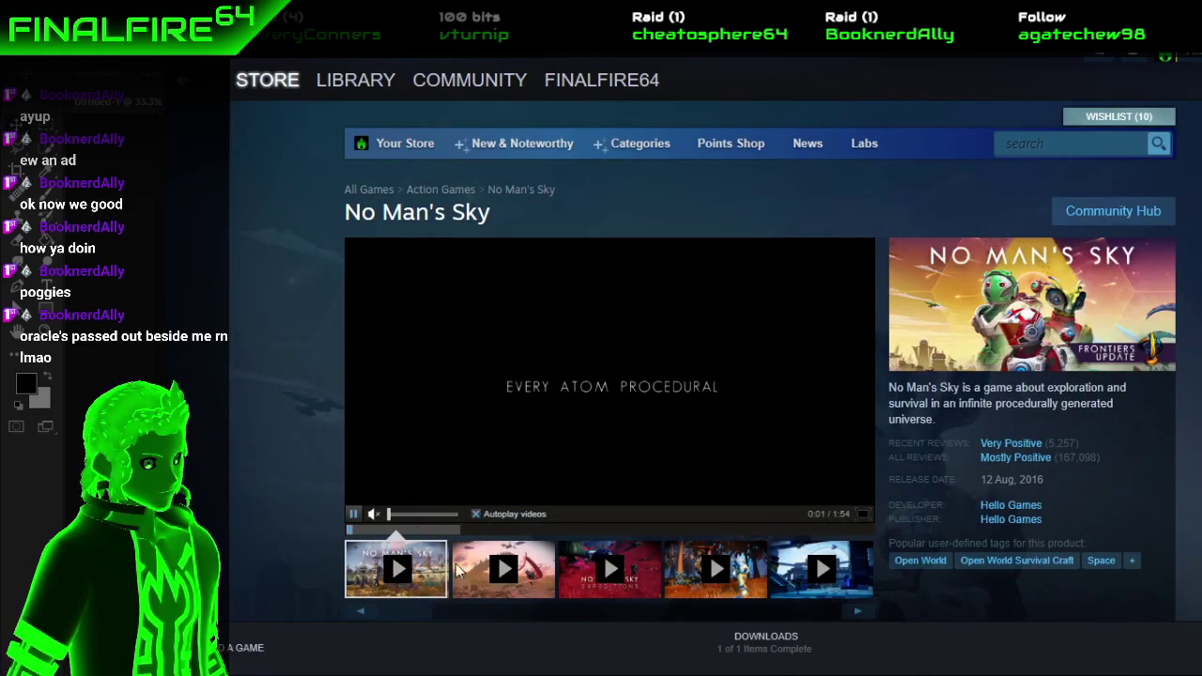
scroll(392, 398, down, 2)
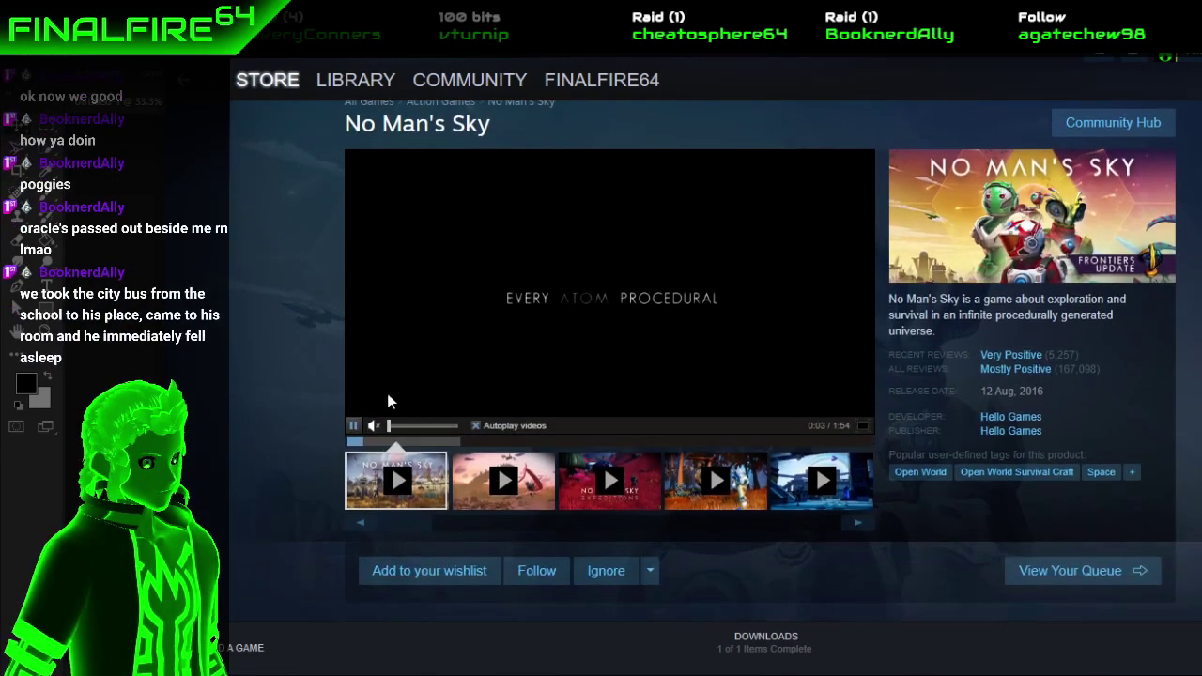
scroll(364, 428, up, 2)
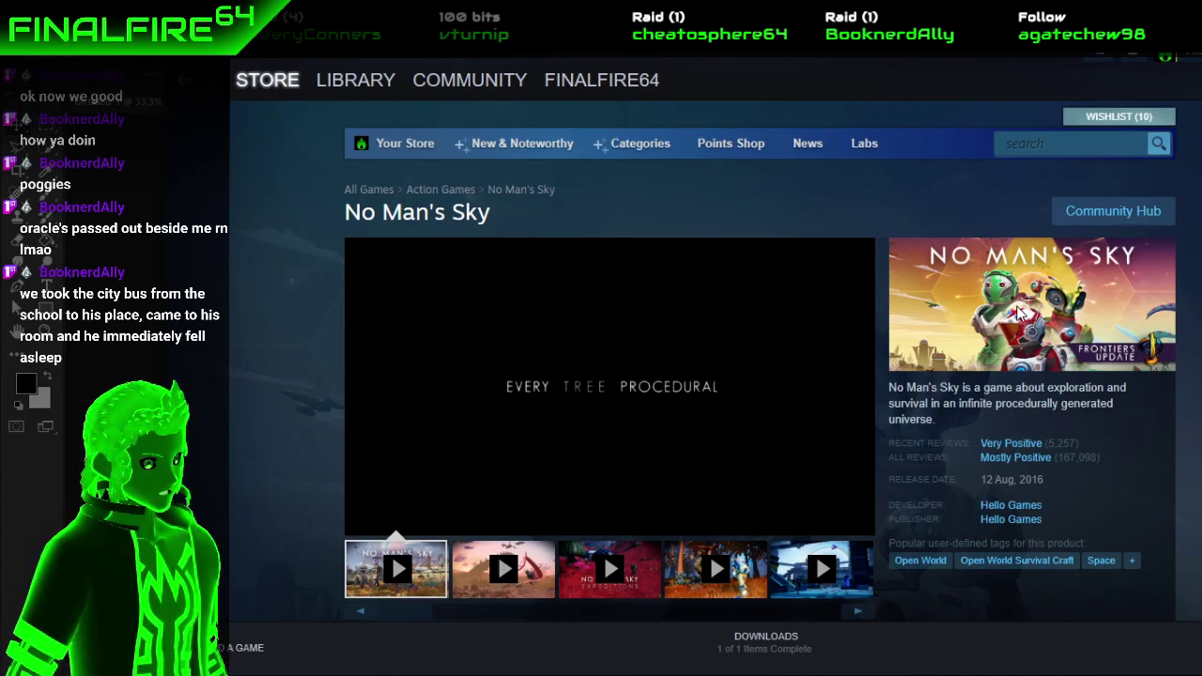
Put the Steam window away and switch to Chrome, showing the "space video games logos" image results in a maximized window.
drag(915, 68, 750, 68)
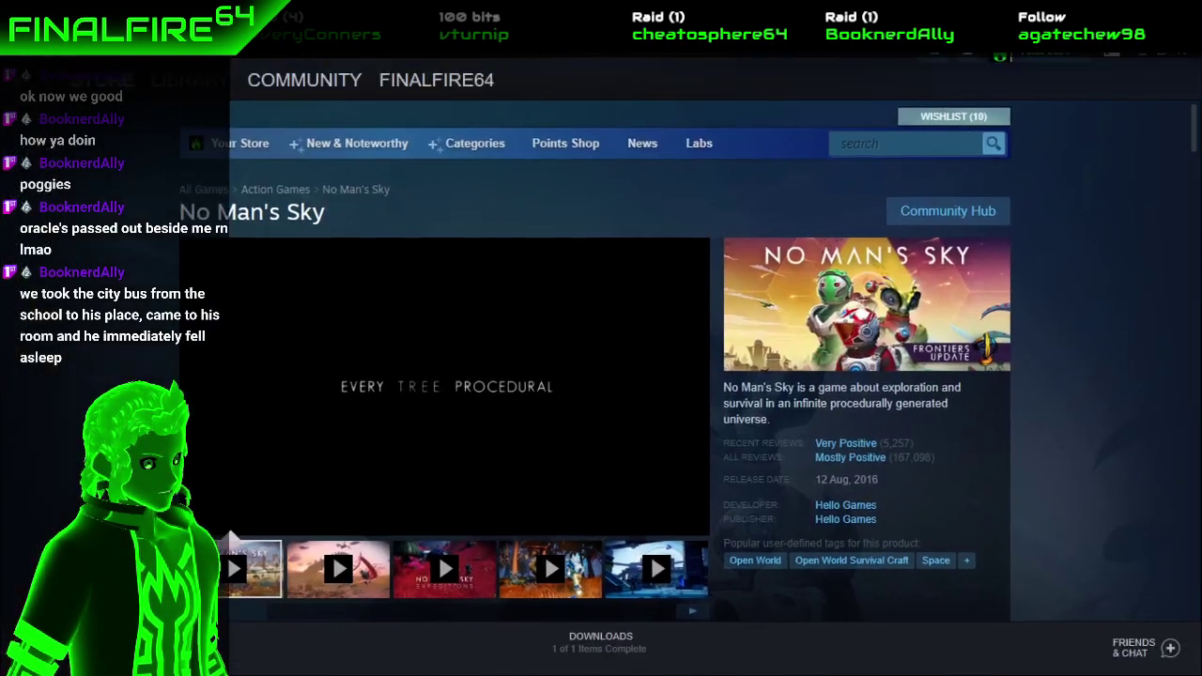
click(1143, 59)
key(alt+Tab)
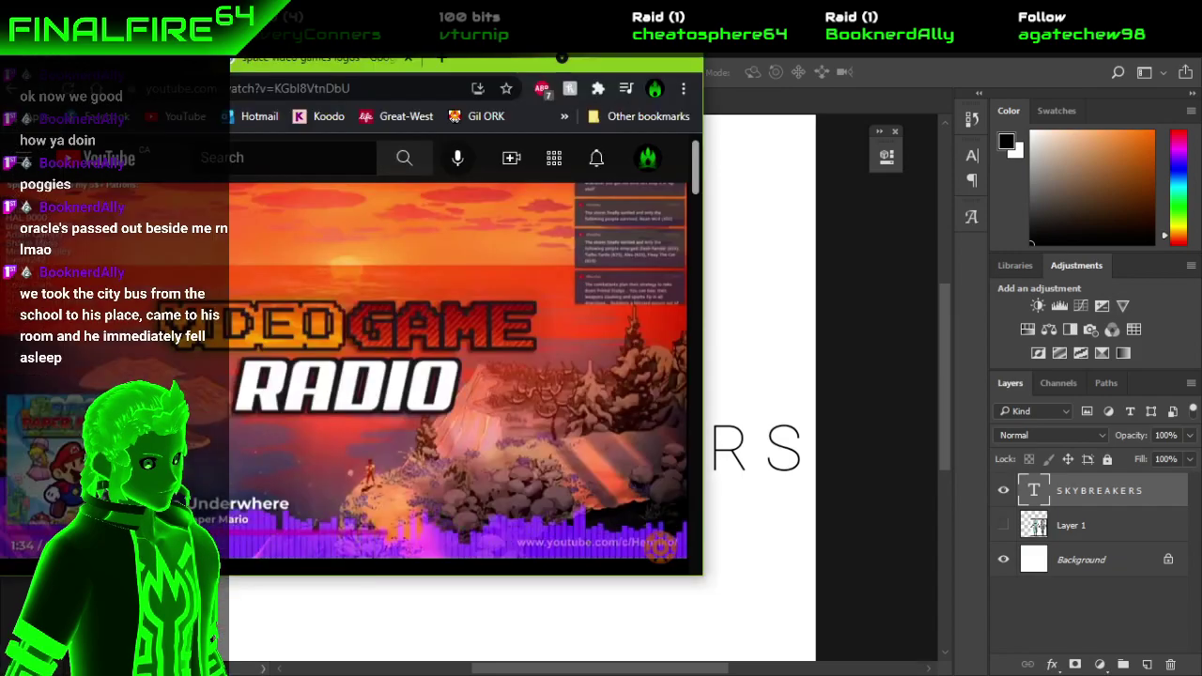
click(301, 60)
key(super+Up)
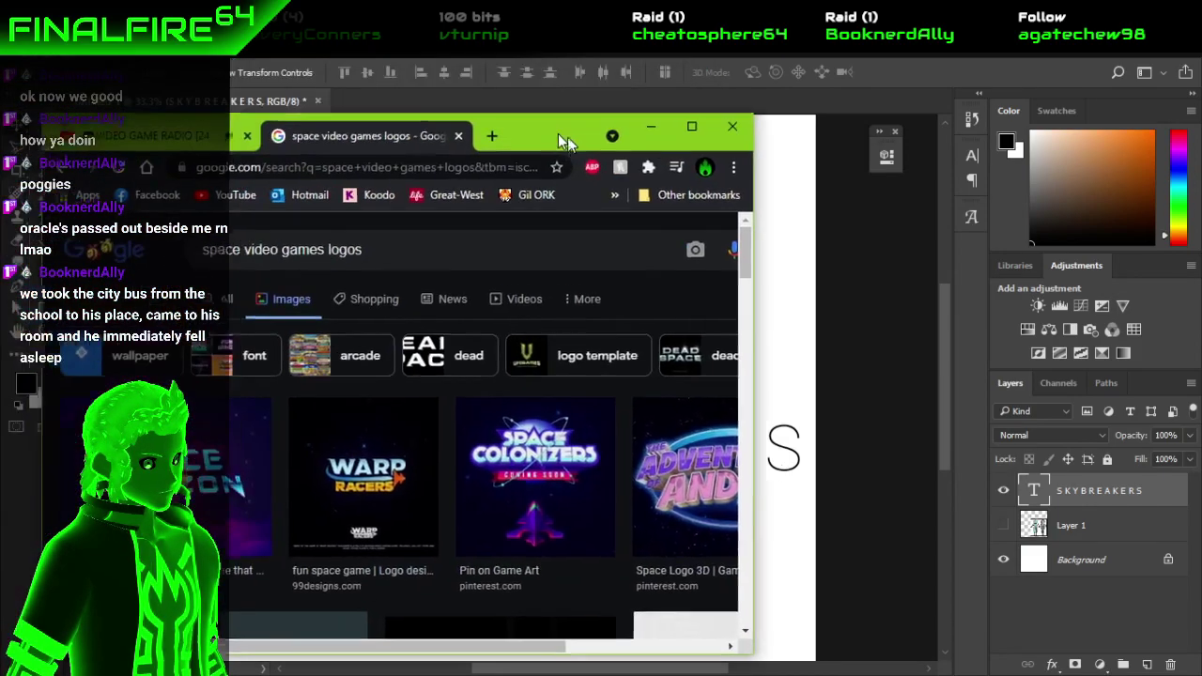
Look through the first image results for logo references and preview the blue Destiny "The Ghost" wallpaper.
scroll(1185, 373, down, 5)
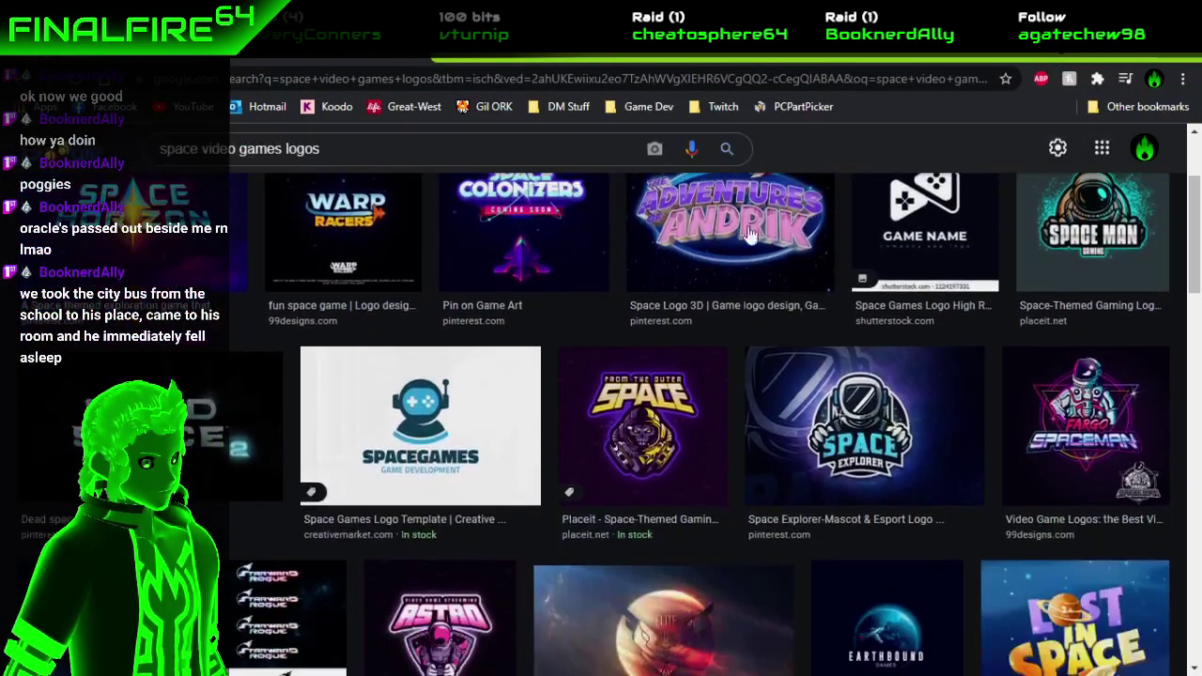
scroll(1185, 374, down, 3)
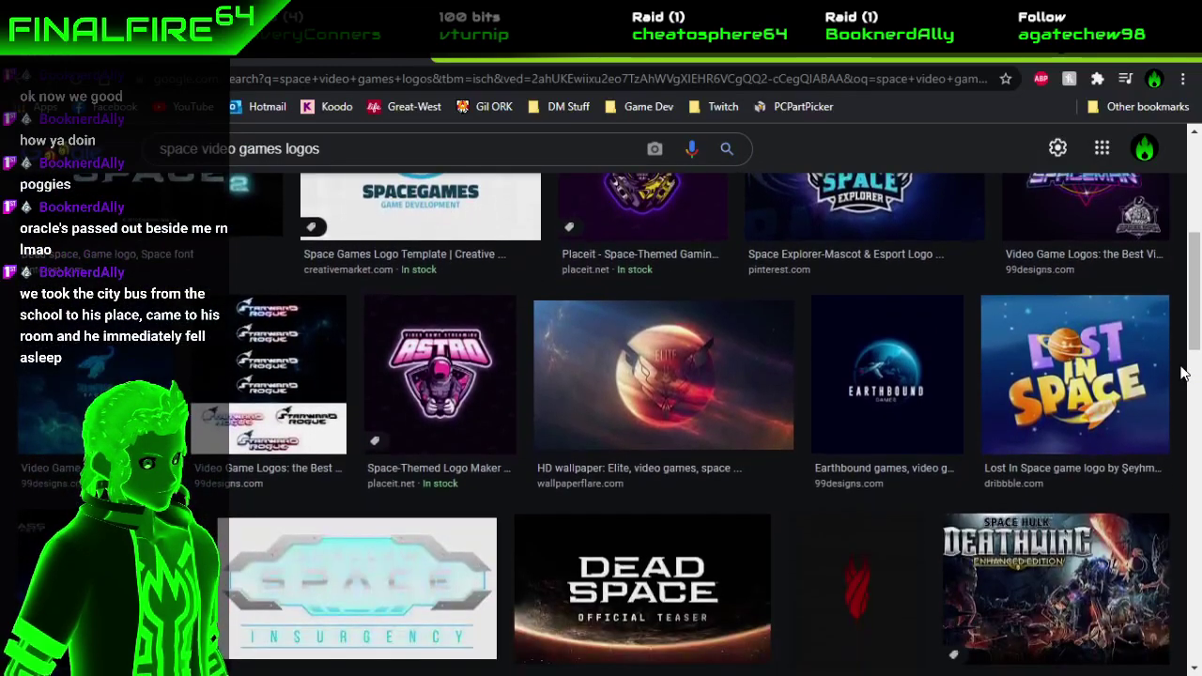
scroll(1183, 374, down, 1)
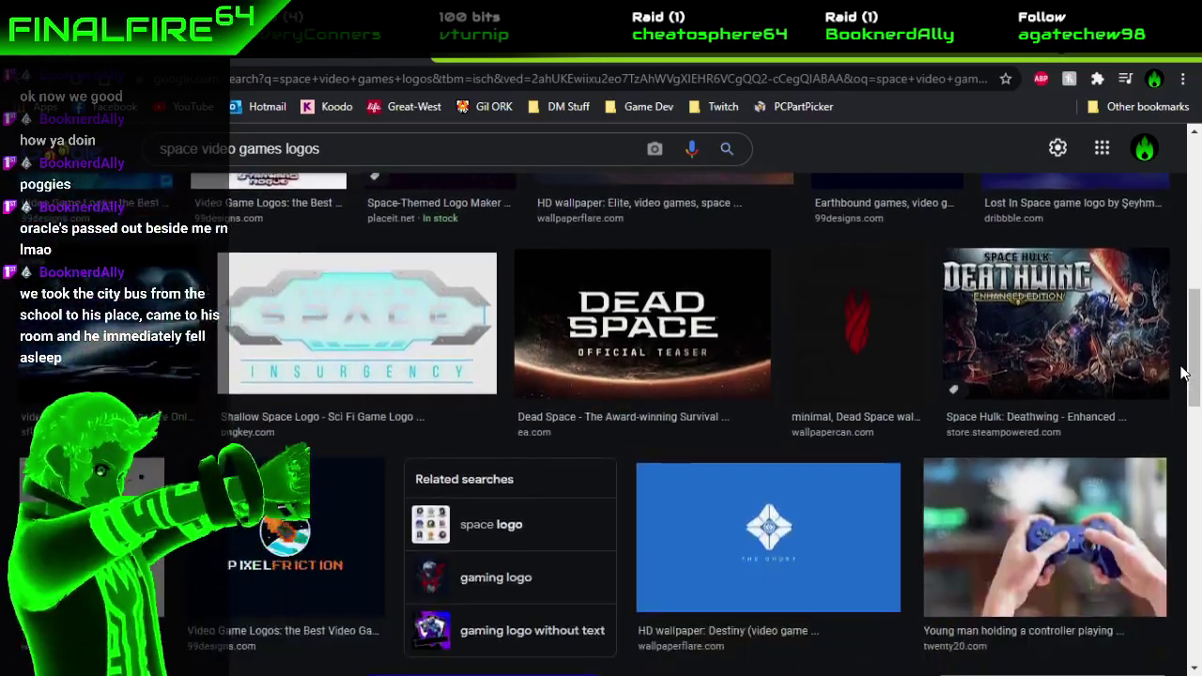
scroll(1184, 374, down, 3)
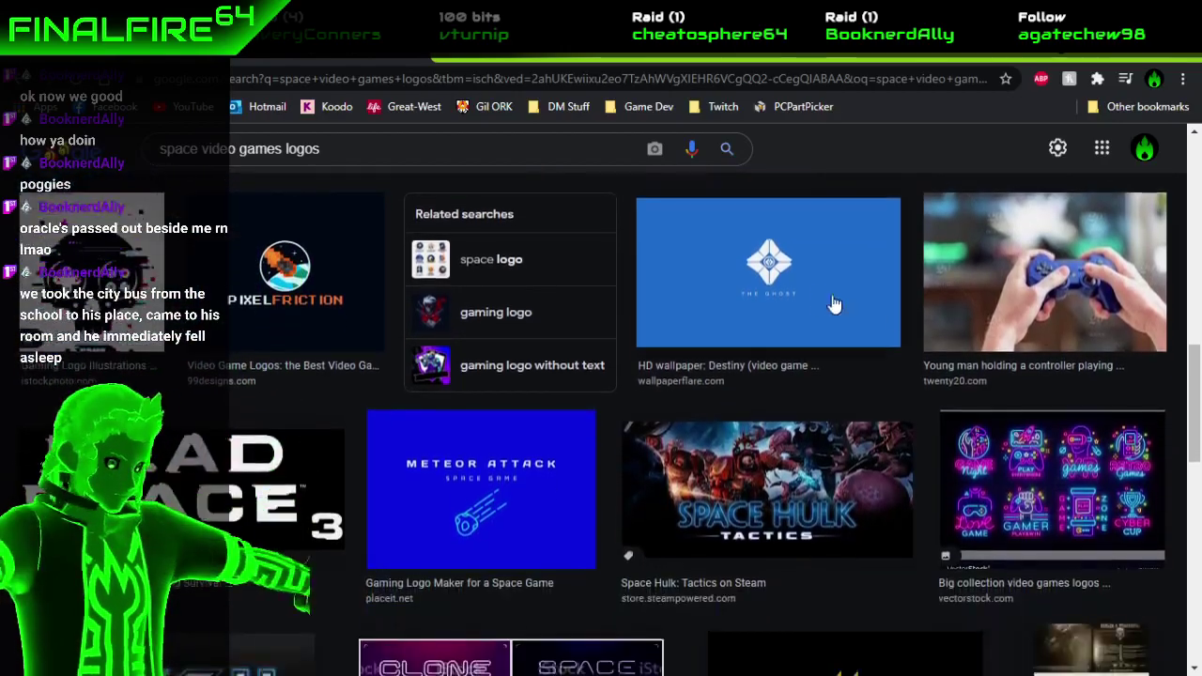
click(834, 304)
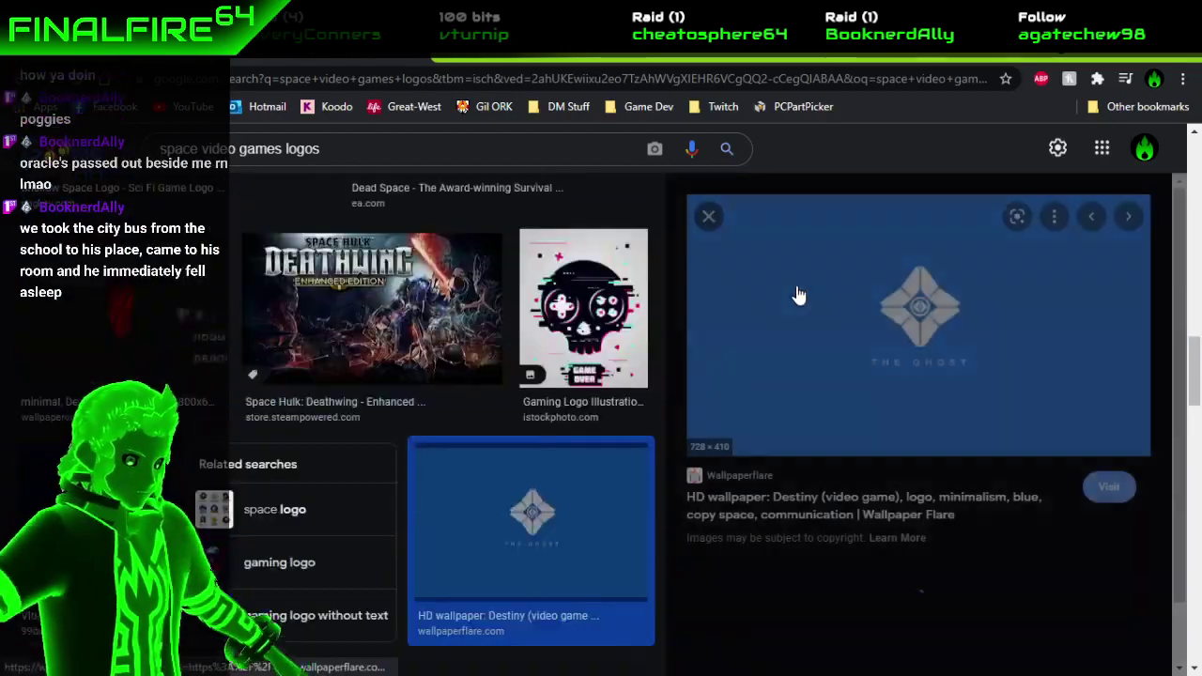
click(708, 216)
Browse further through the logo results and examine the Endless Space 2 logo together with its related images.
scroll(1191, 411, down, 3)
scroll(1191, 410, down, 4)
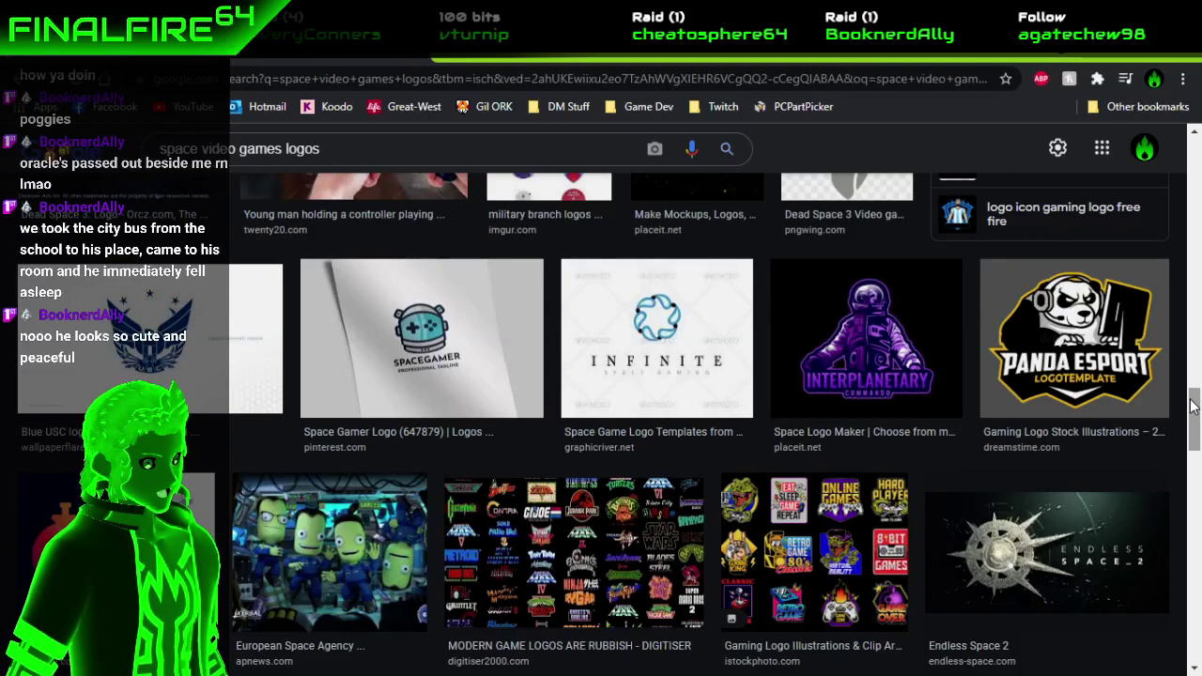
scroll(1191, 406, down, 2)
scroll(1191, 406, down, 1)
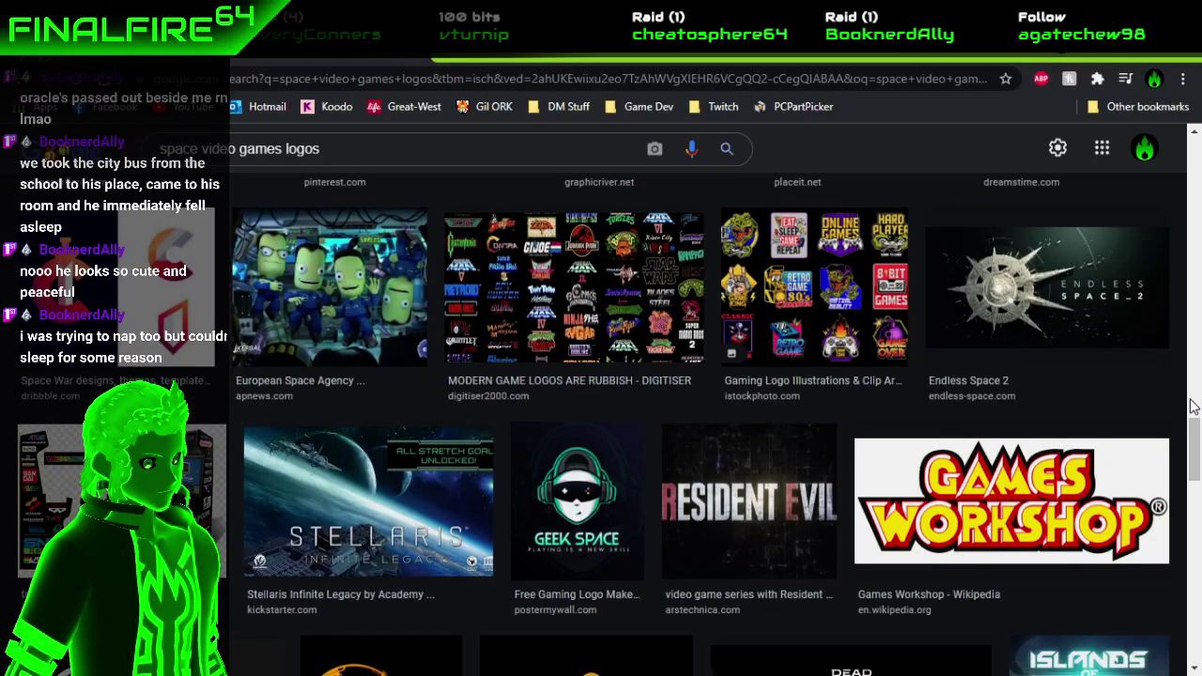
click(1110, 325)
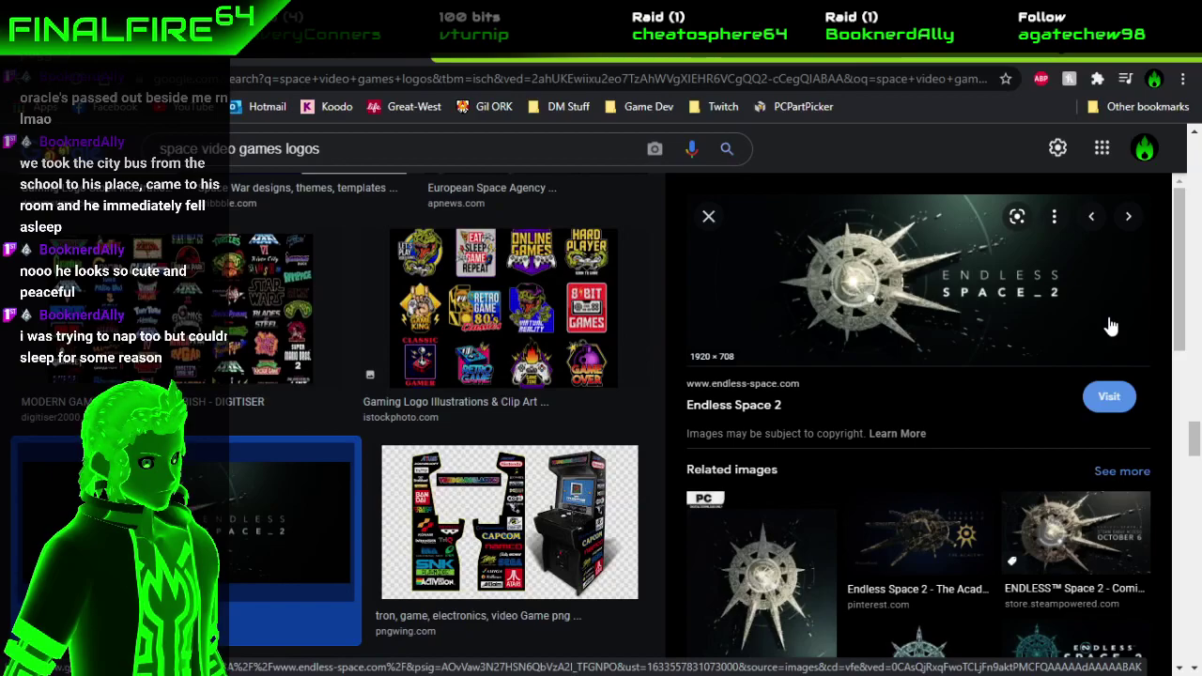
scroll(1110, 325, down, 3)
scroll(492, 532, down, 2)
scroll(492, 533, down, 2)
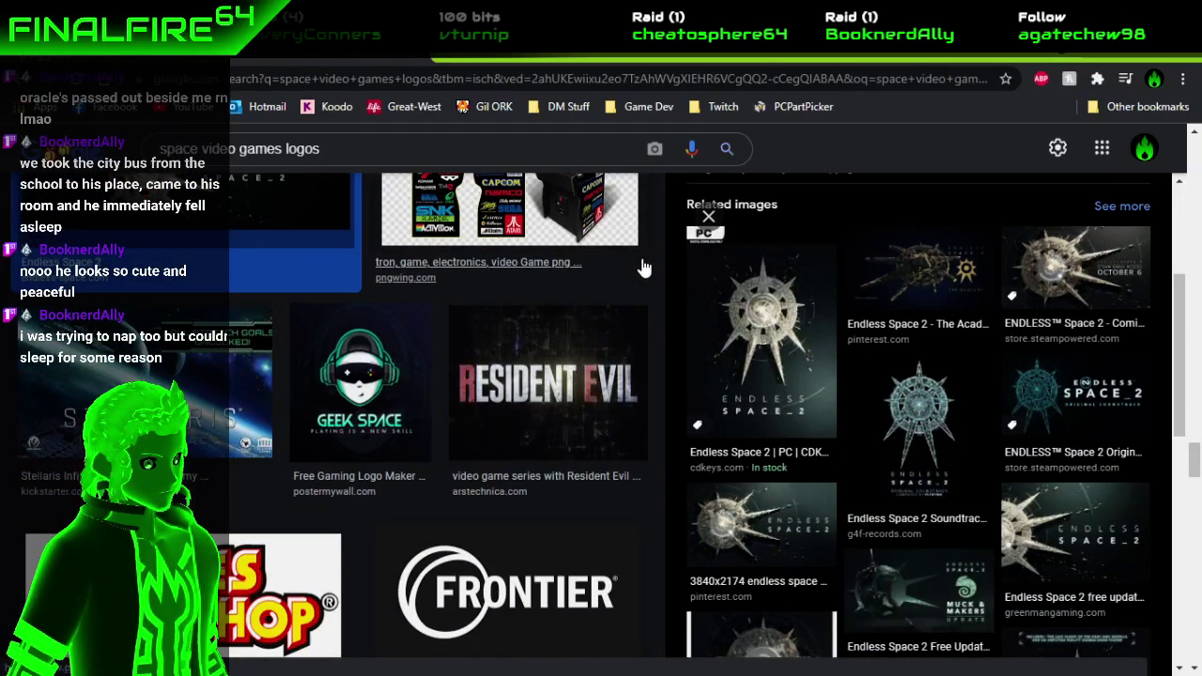
click(709, 217)
Look through the remaining space video game logo results, comparing their title lettering and styles as references.
scroll(695, 511, down, 3)
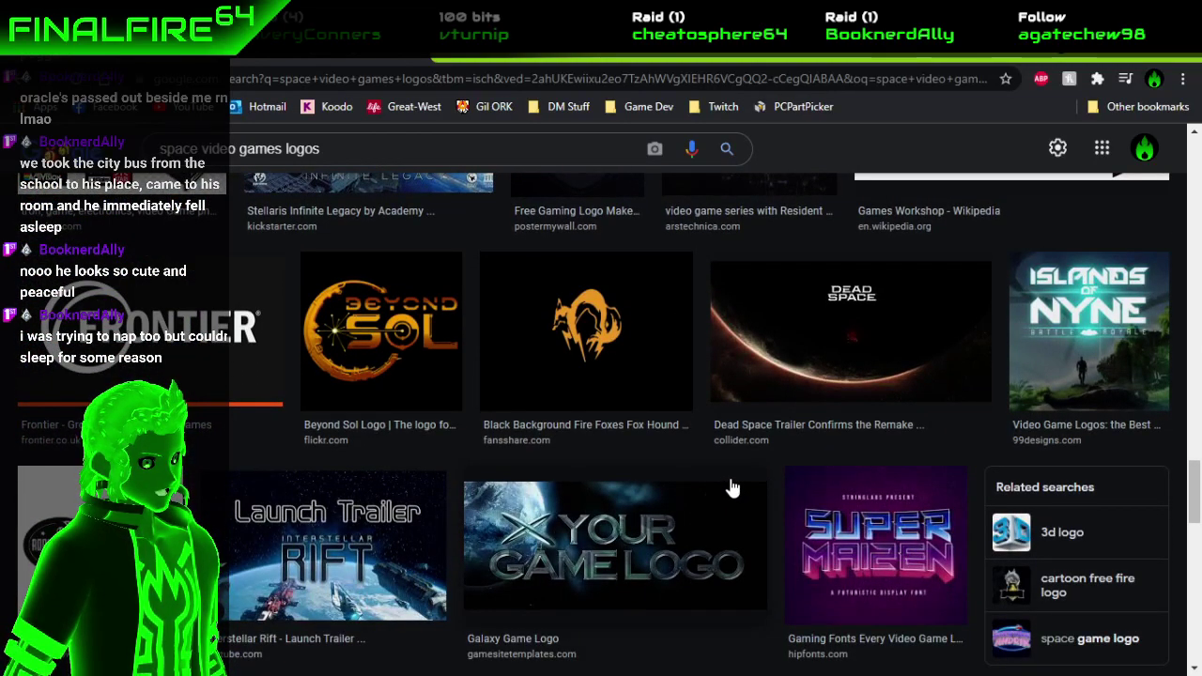
scroll(775, 498, down, 2)
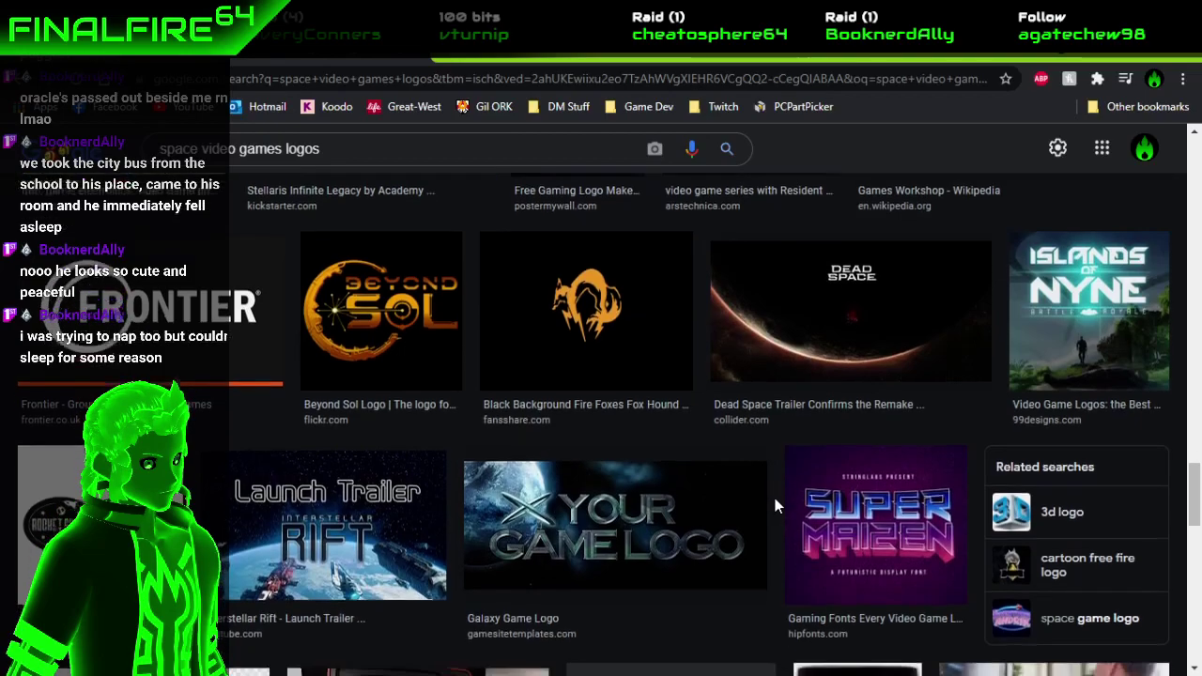
scroll(774, 505, down, 1)
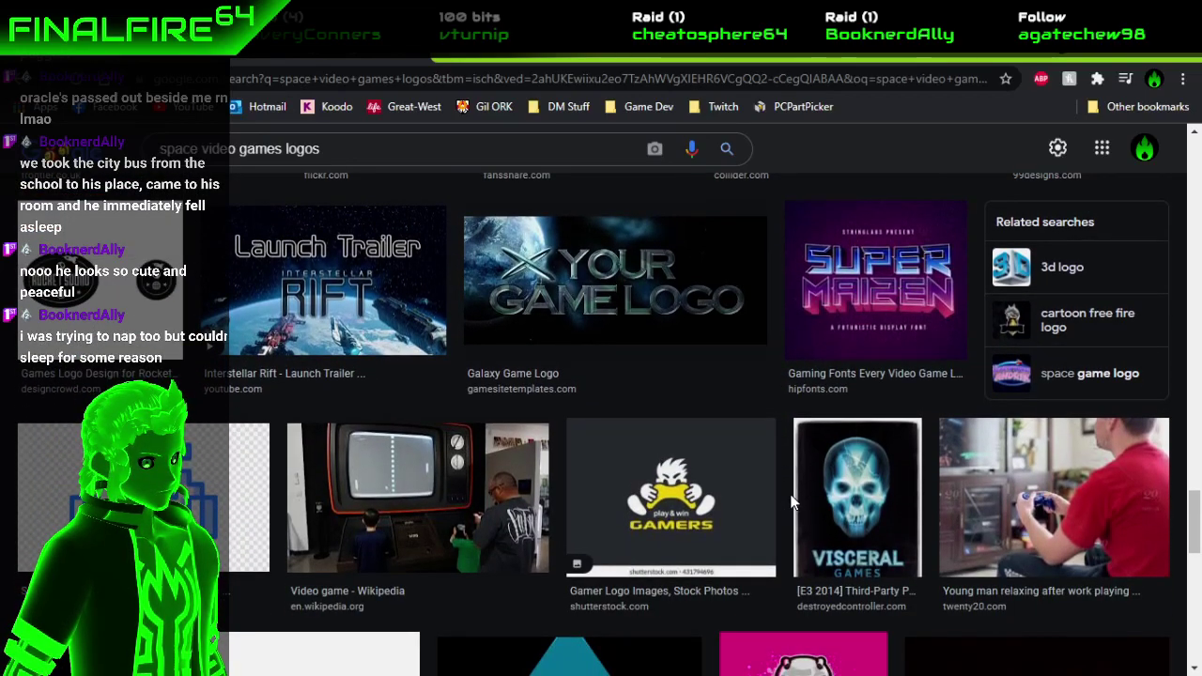
scroll(792, 502, down, 4)
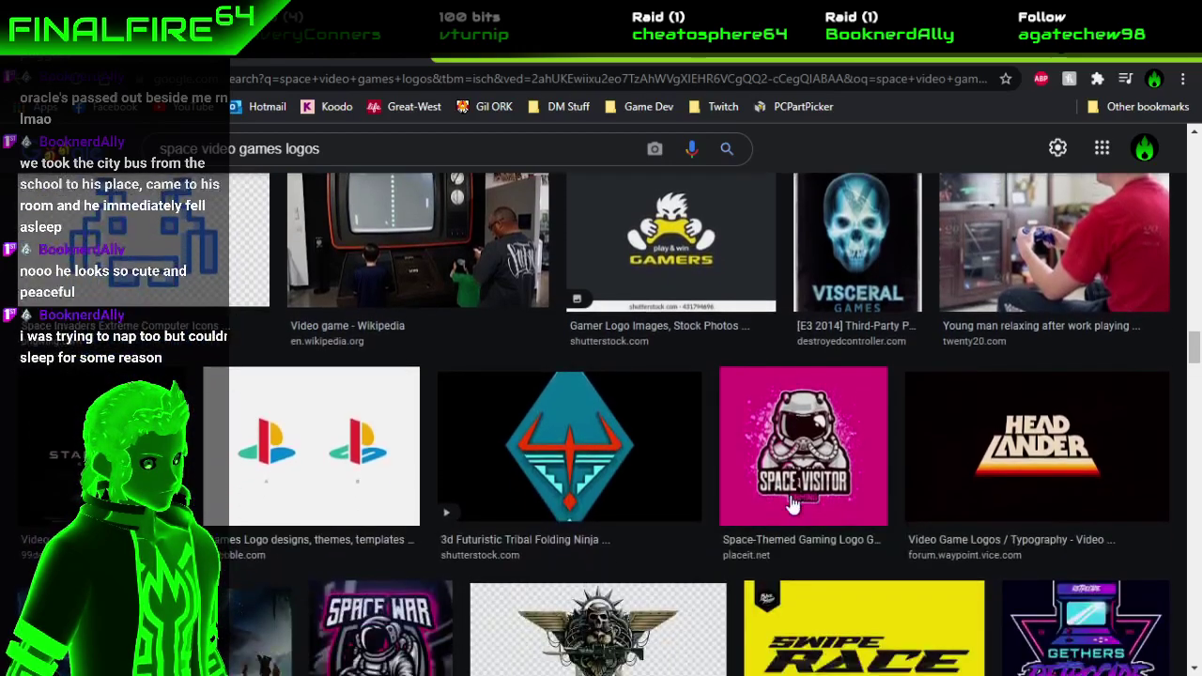
scroll(792, 504, down, 4)
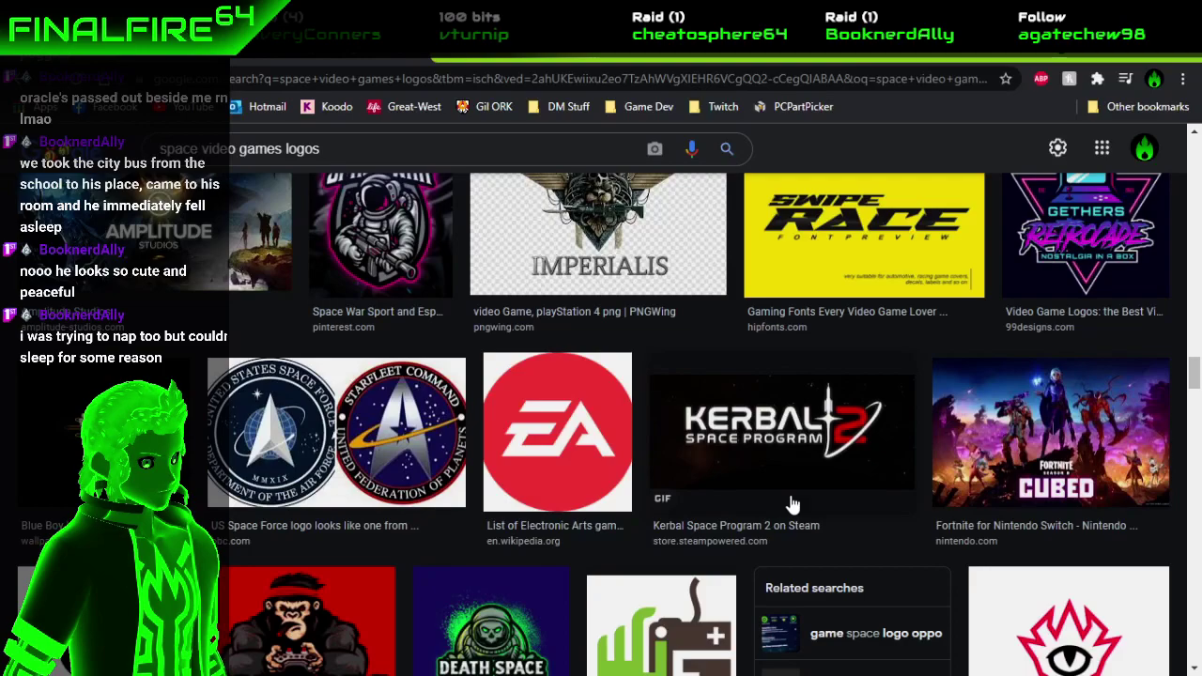
scroll(792, 505, down, 2)
scroll(791, 505, down, 1)
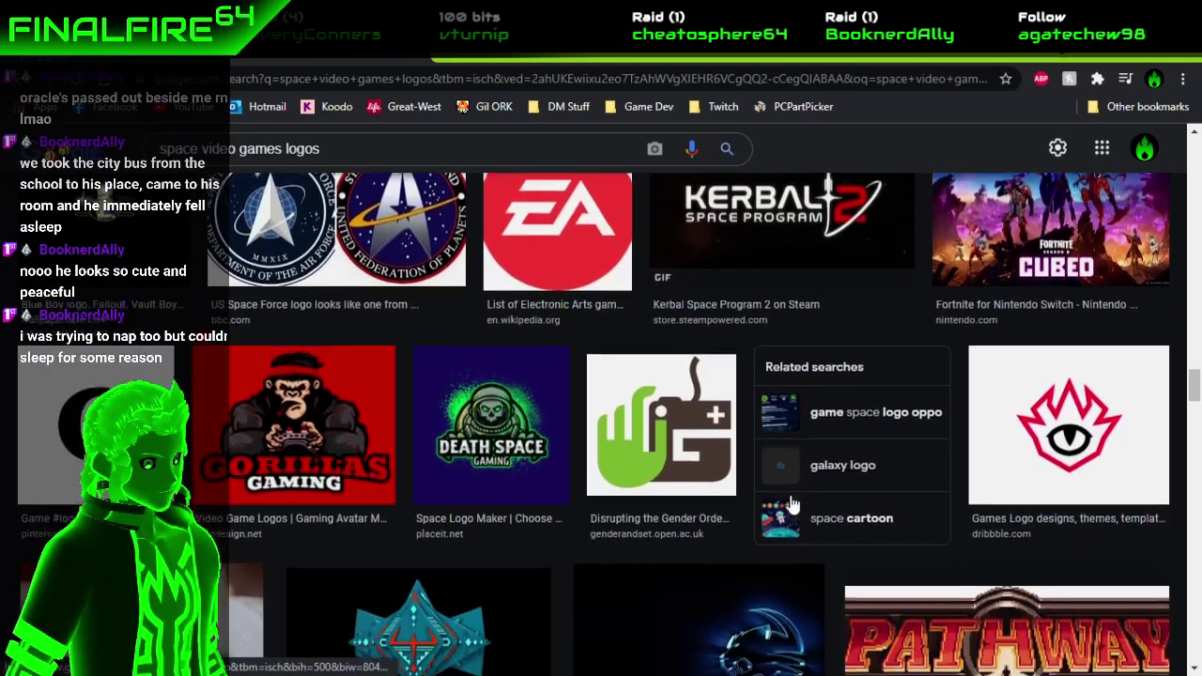
scroll(791, 504, down, 2)
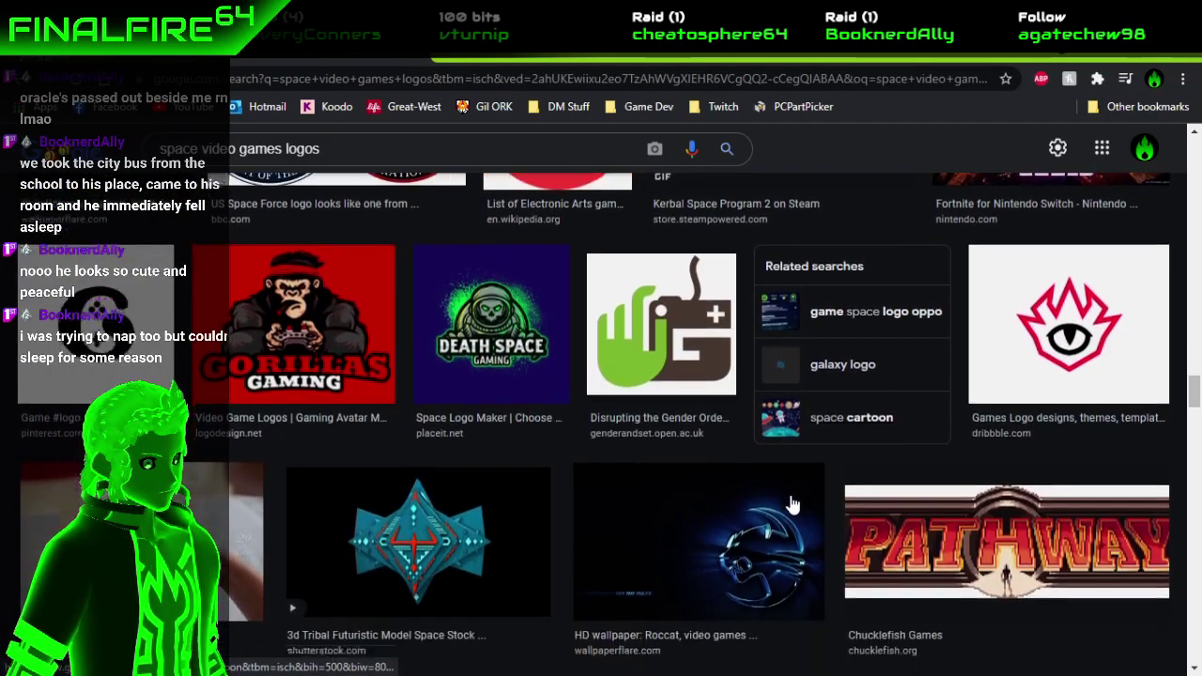
scroll(792, 504, down, 3)
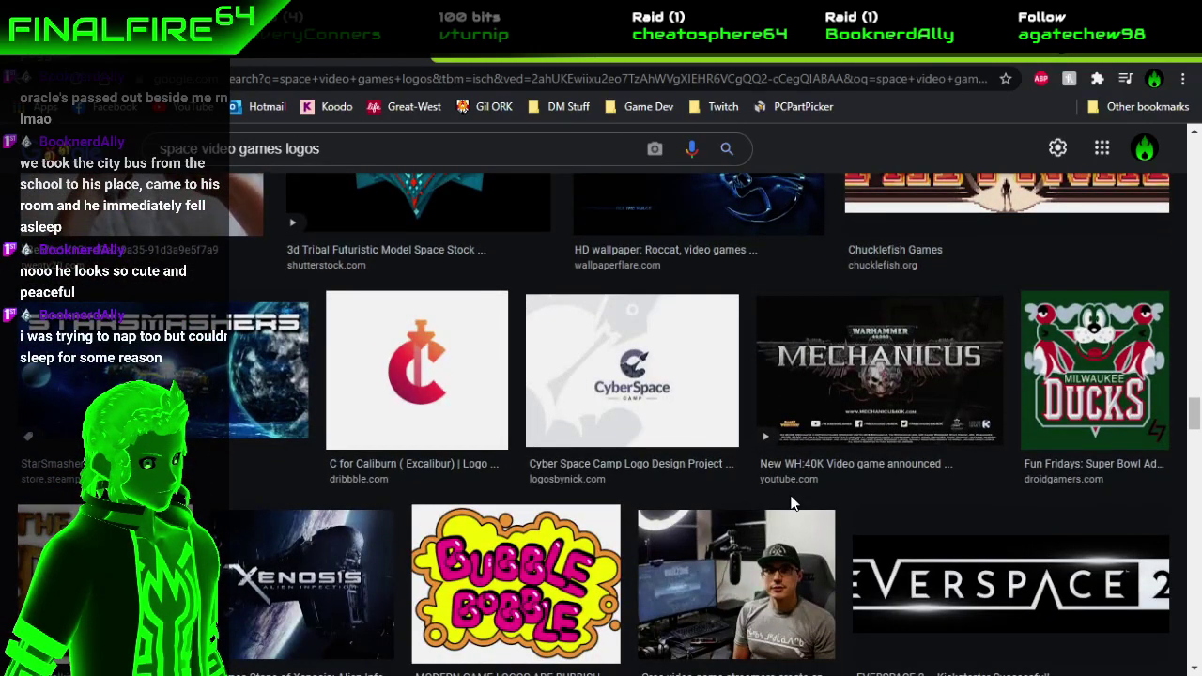
scroll(791, 504, down, 3)
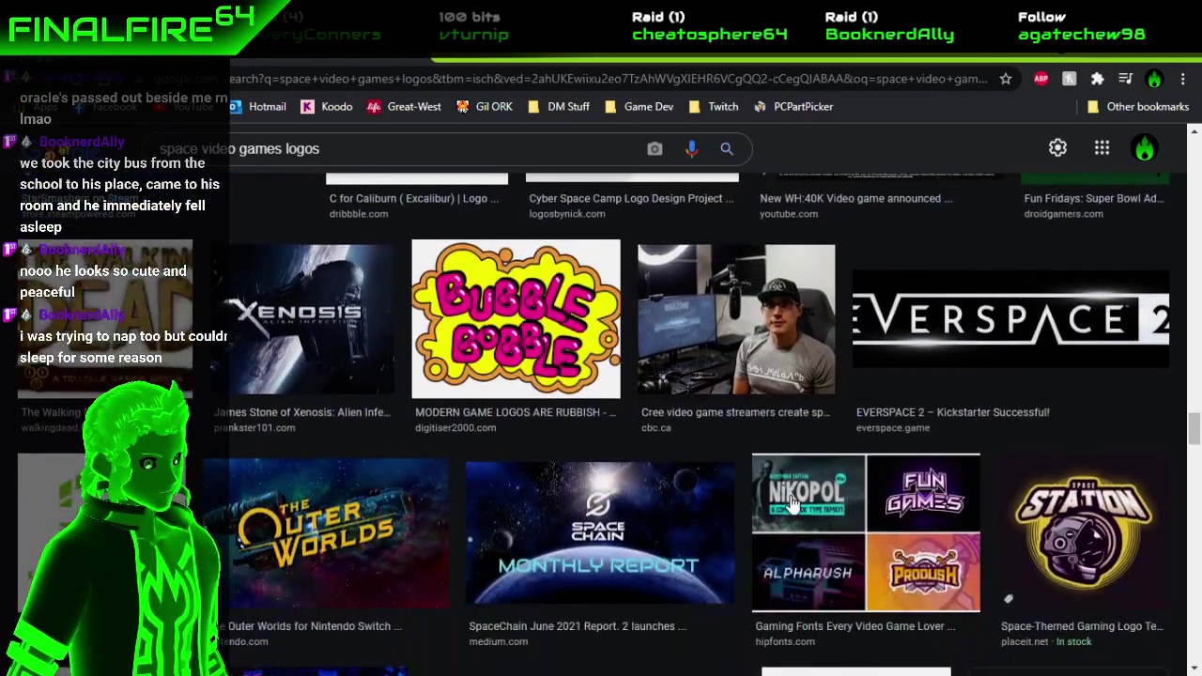
scroll(791, 504, down, 1)
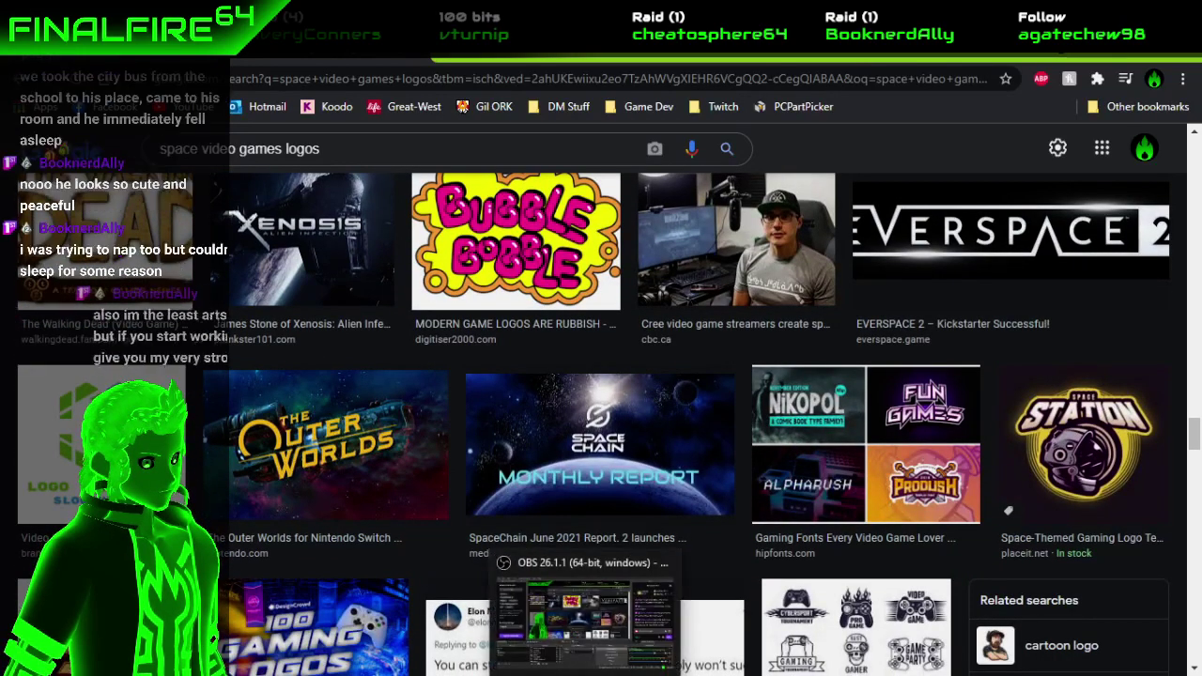
scroll(823, 533, down, 3)
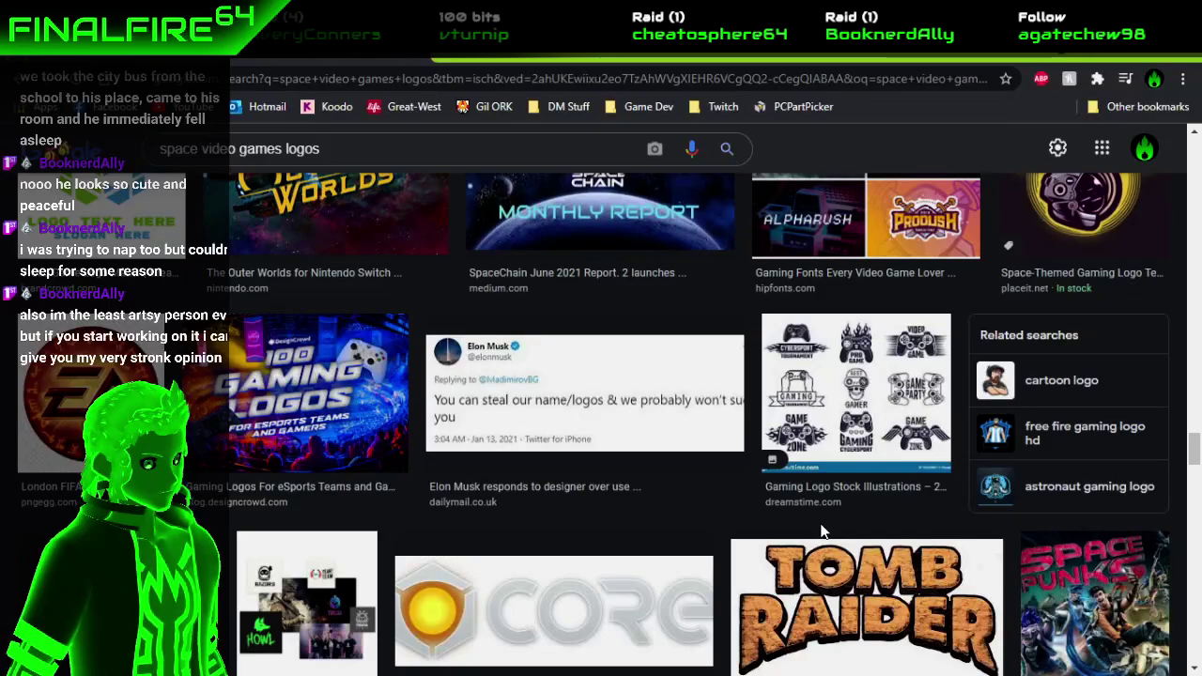
scroll(730, 537, down, 2)
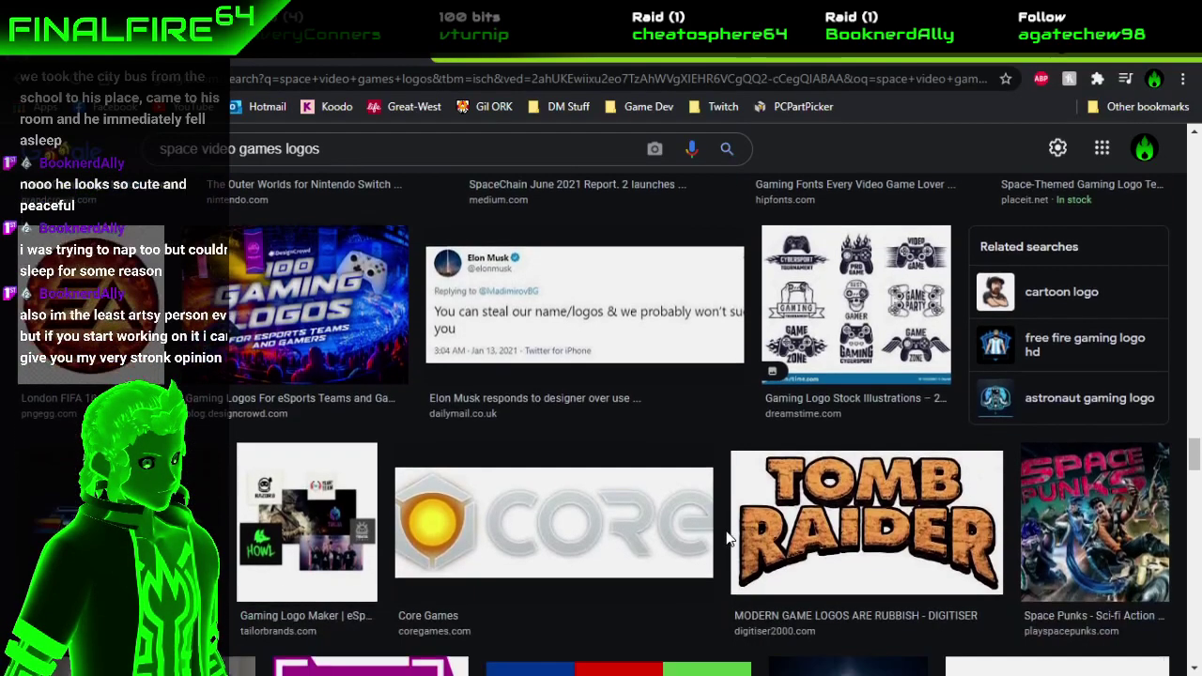
scroll(726, 531, down, 3)
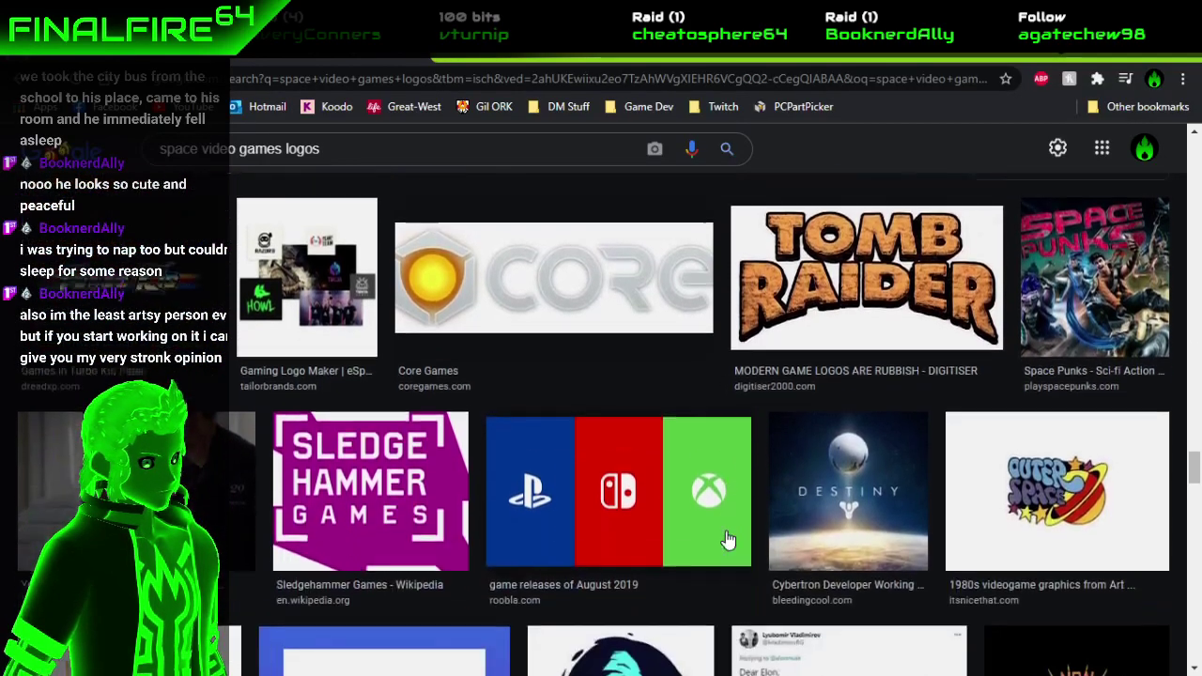
Open the enlarged preview of the Destiny logo image from bleedingcool.com.
scroll(727, 537, down, 2)
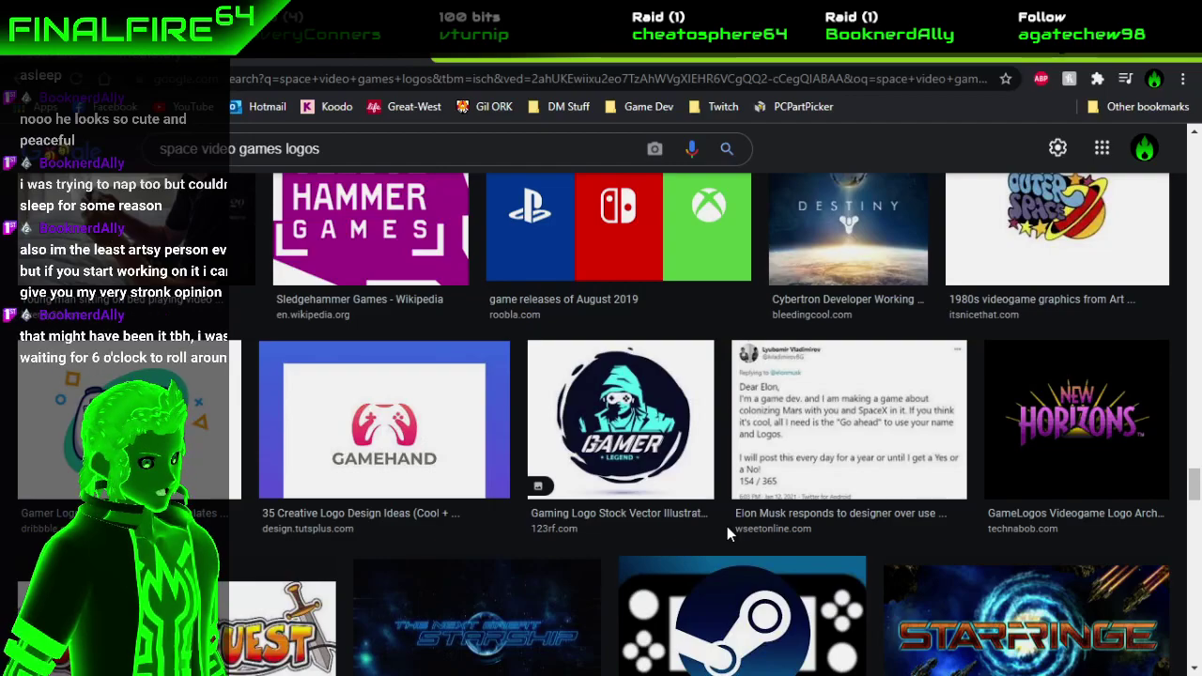
scroll(727, 528, up, 3)
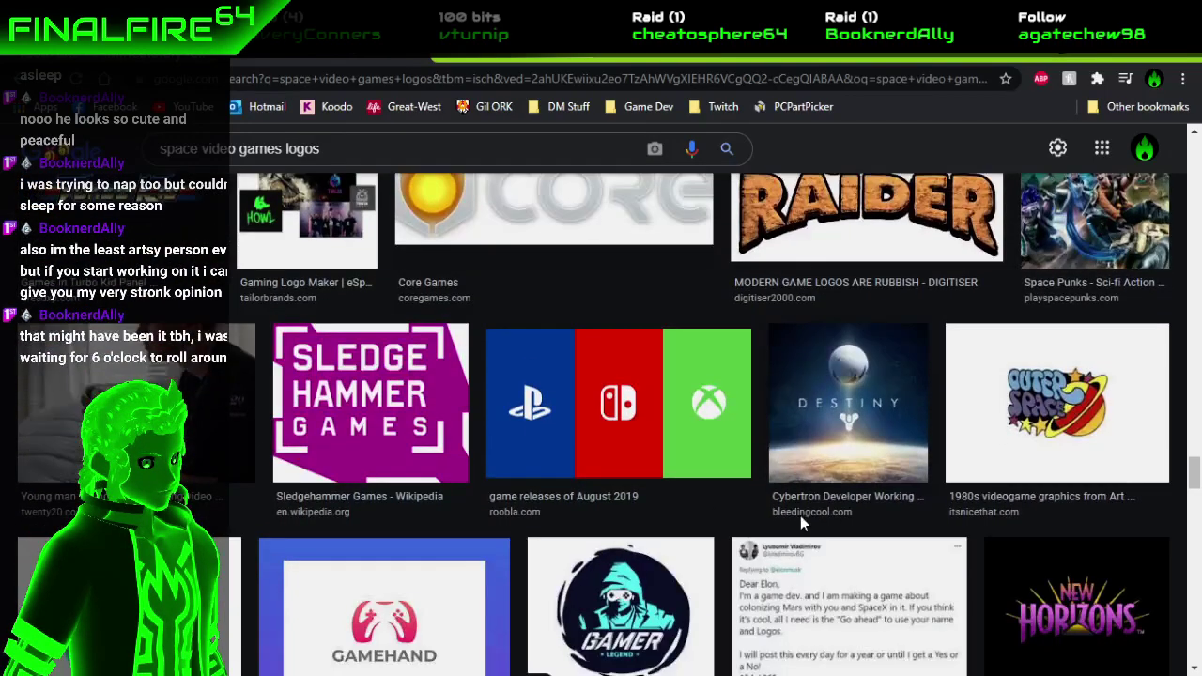
click(800, 516)
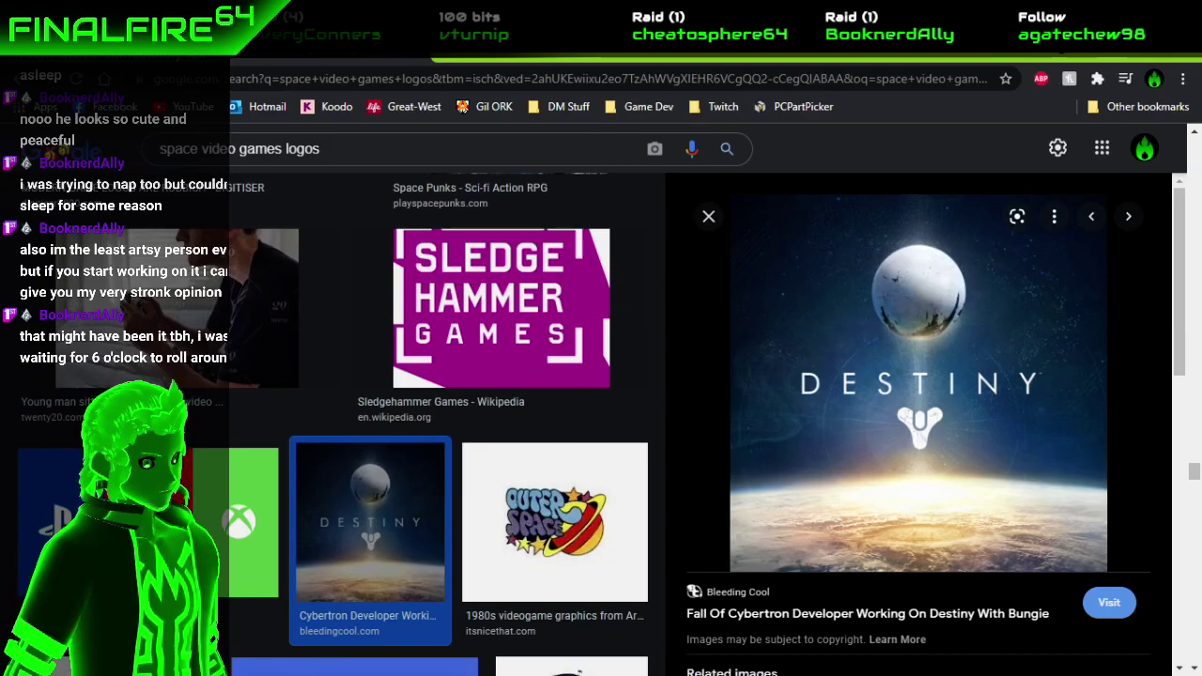
click(460, 591)
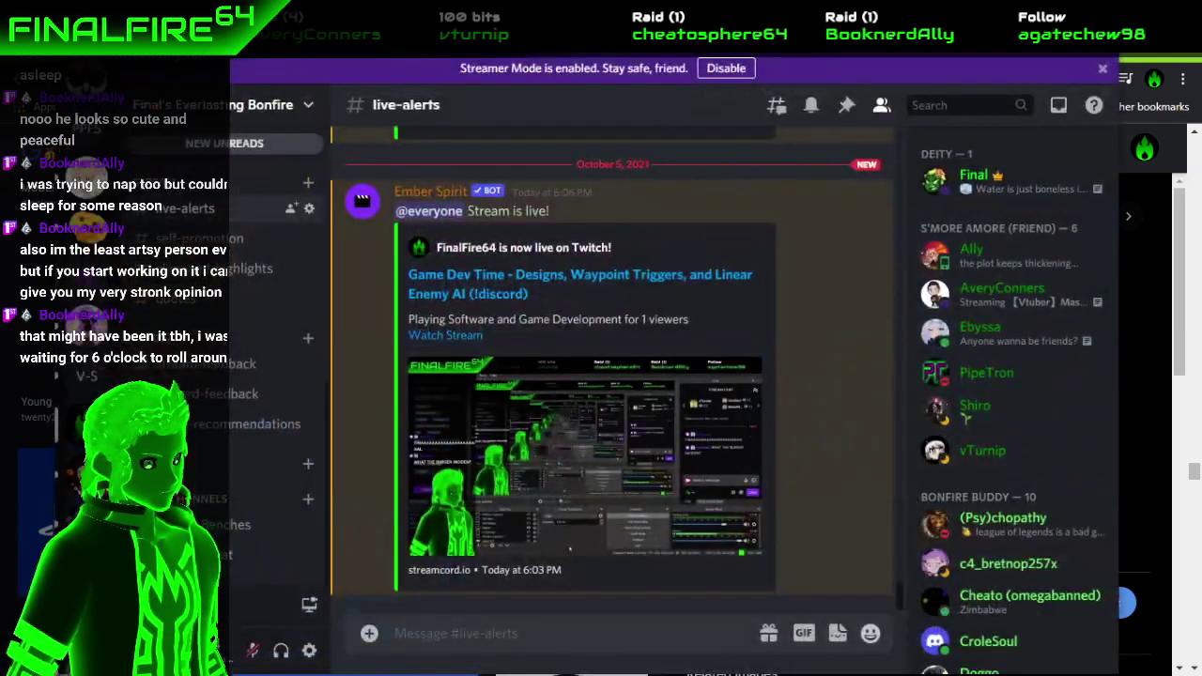
click(1143, 377)
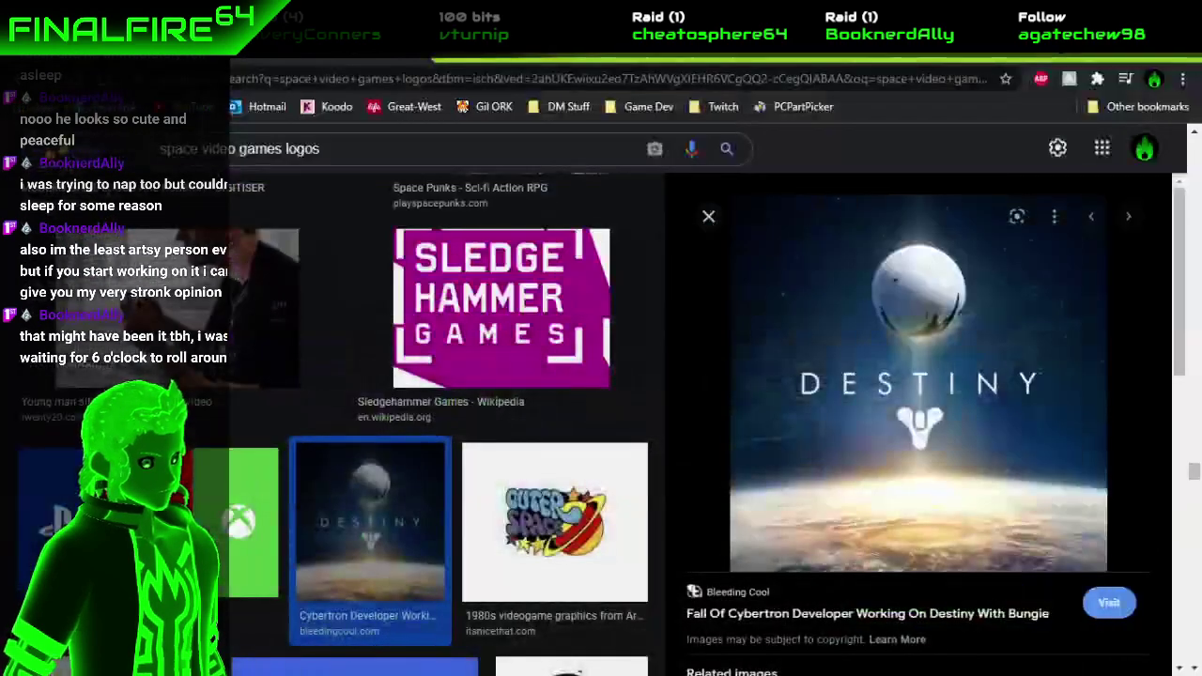
Switch back to the Photoshop logo document and move the SKYBREAKERS title up, slightly above the middle of the canvas.
key(alt+Tab)
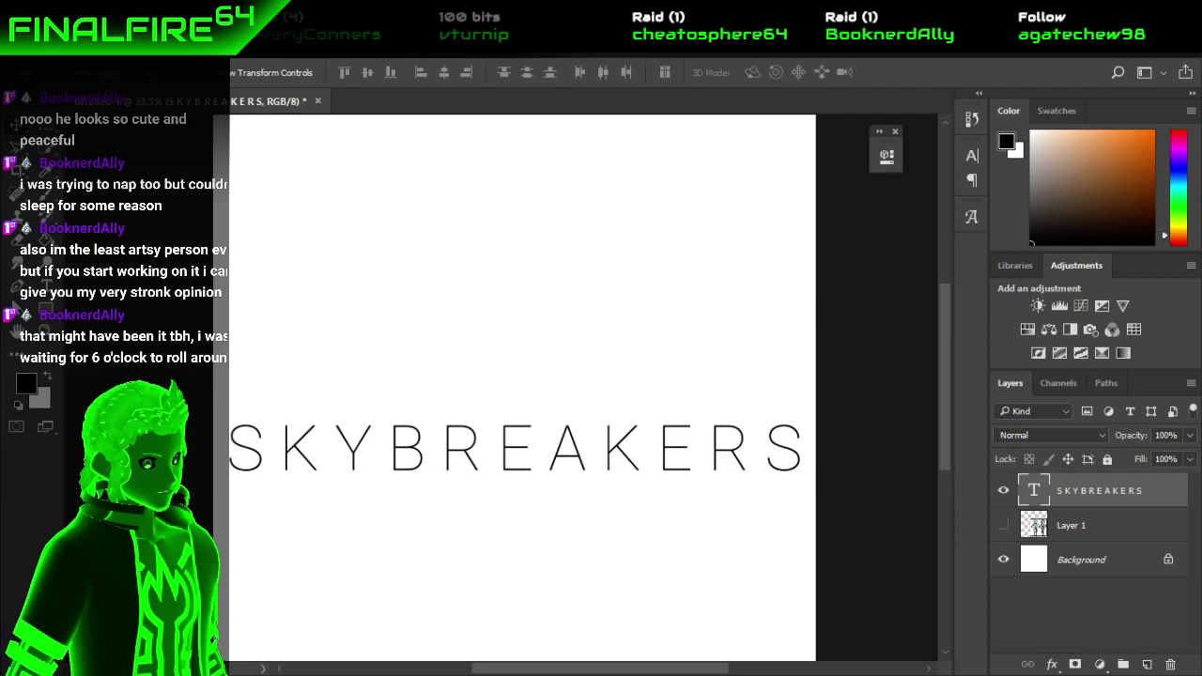
scroll(547, 569, down, 5)
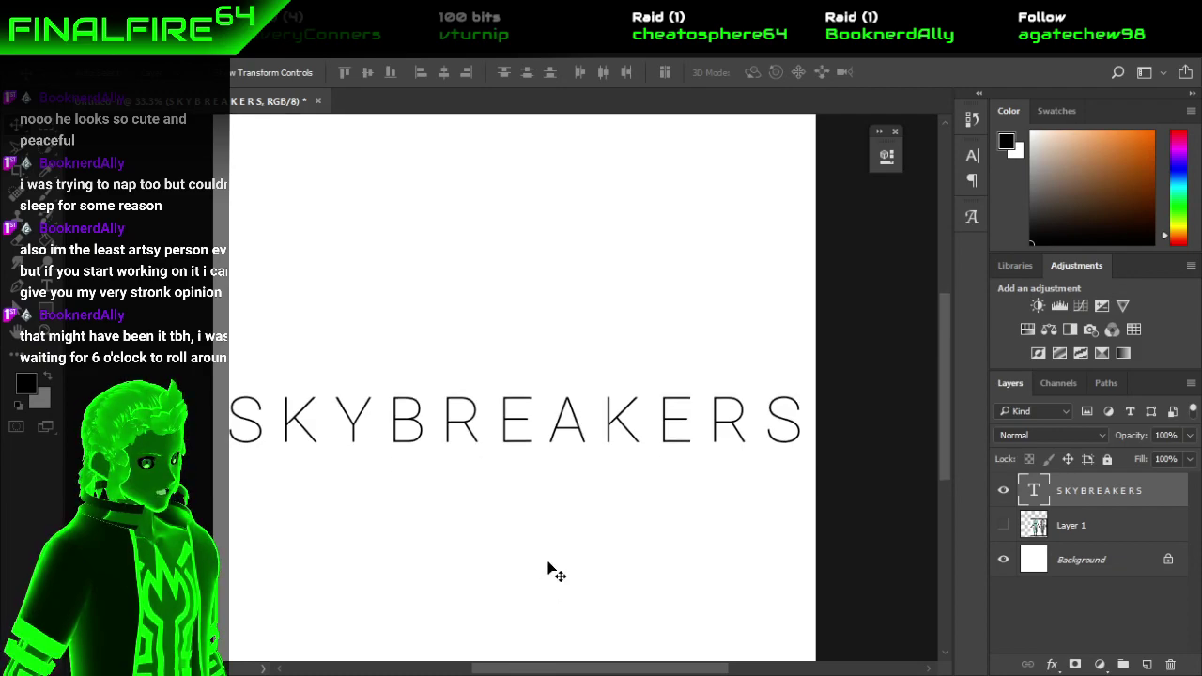
scroll(548, 569, up, 6)
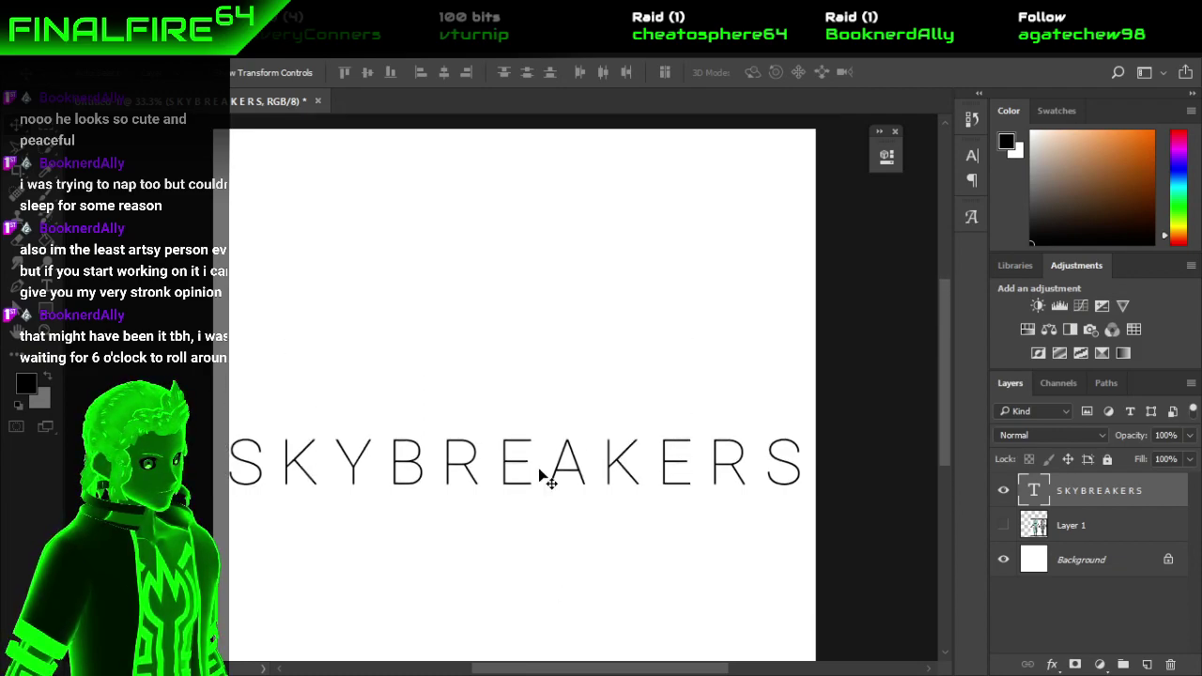
drag(529, 478, 516, 384)
scroll(511, 519, down, 2)
scroll(515, 524, down, 1)
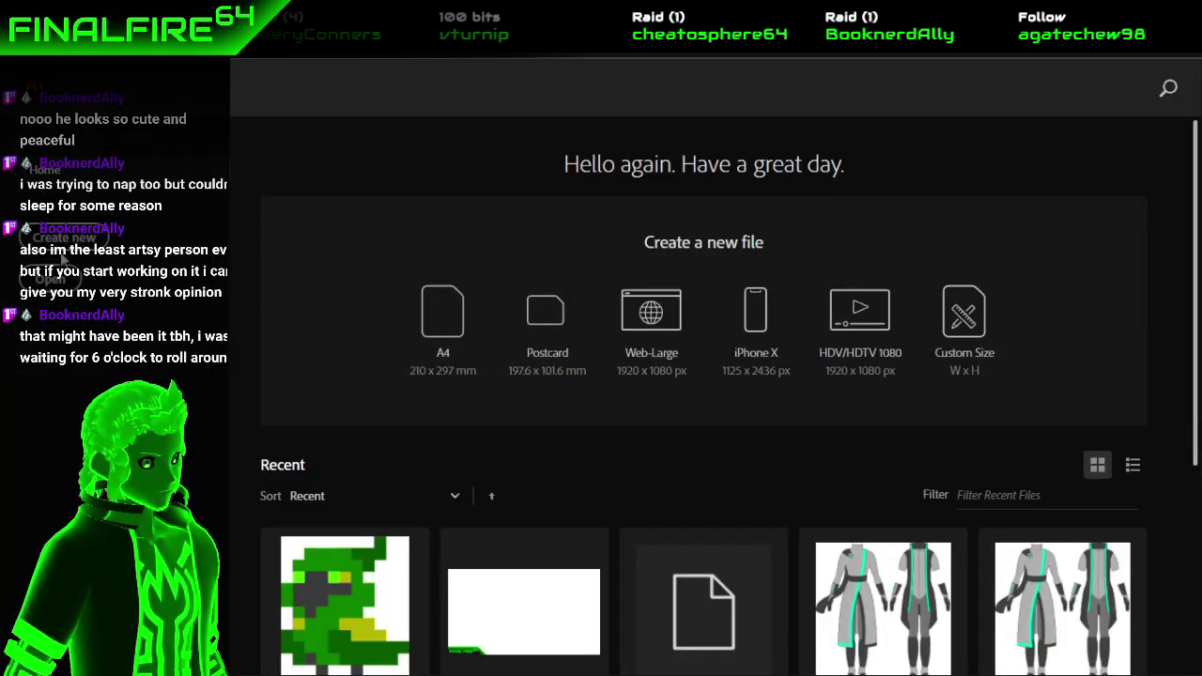
Try to create a new 2048 x 2048 px document in Illustrator from the recent custom preset.
click(64, 240)
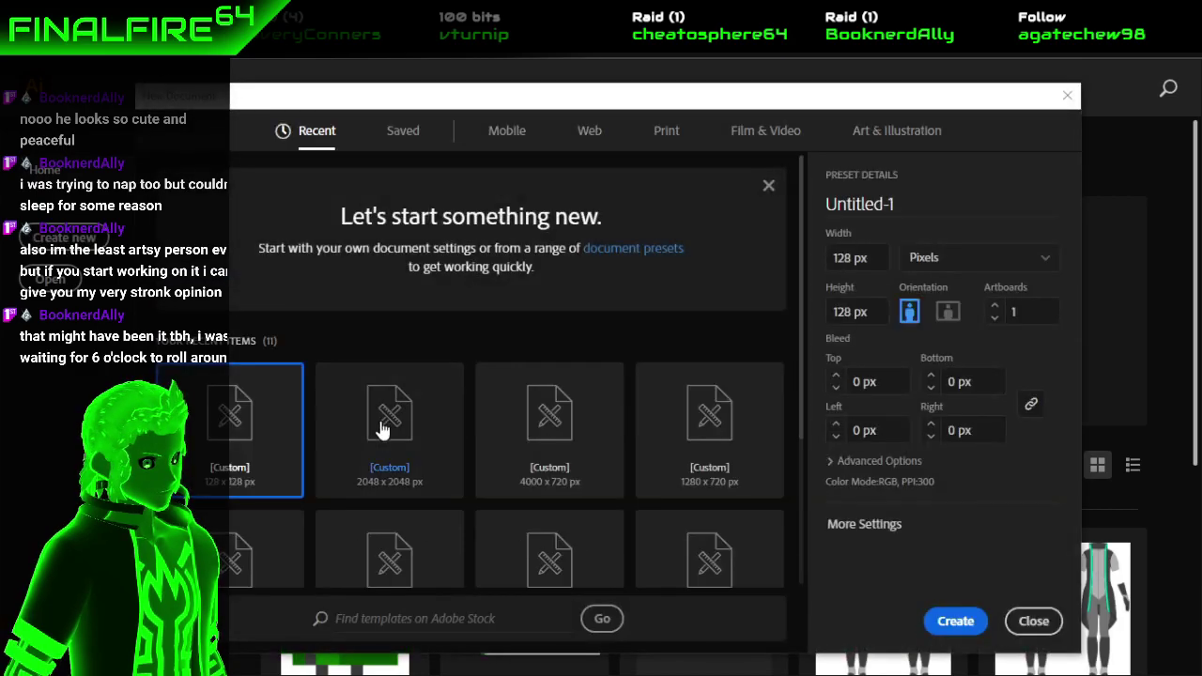
click(411, 451)
click(950, 621)
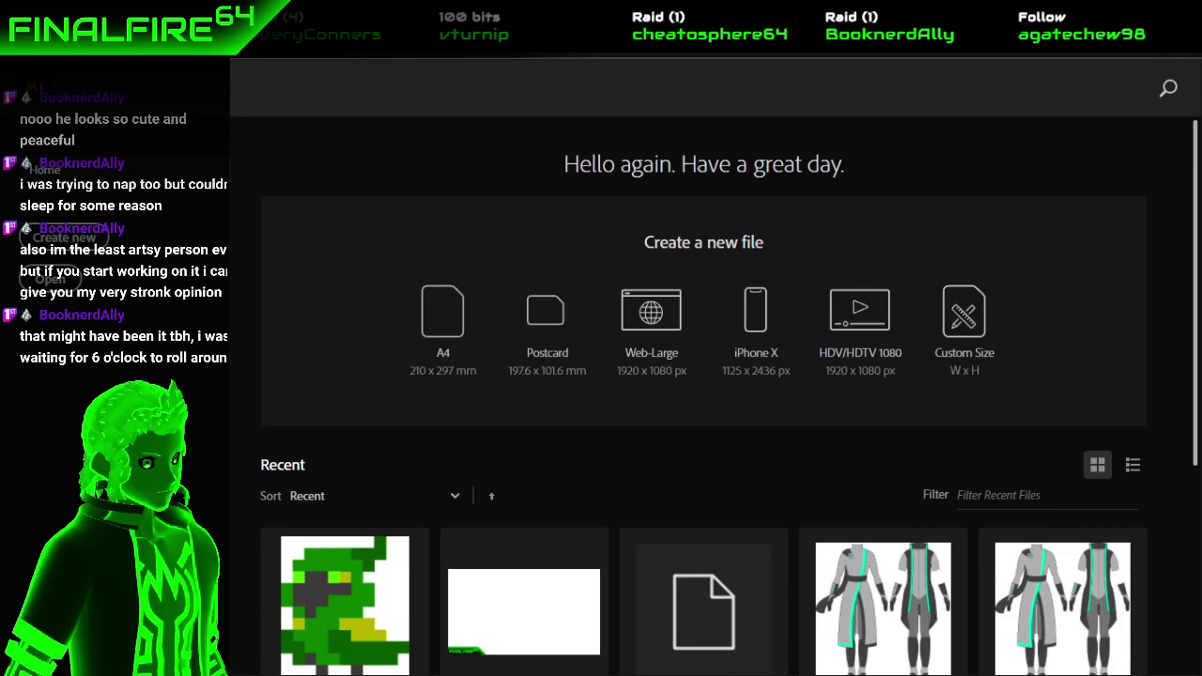
key(Escape)
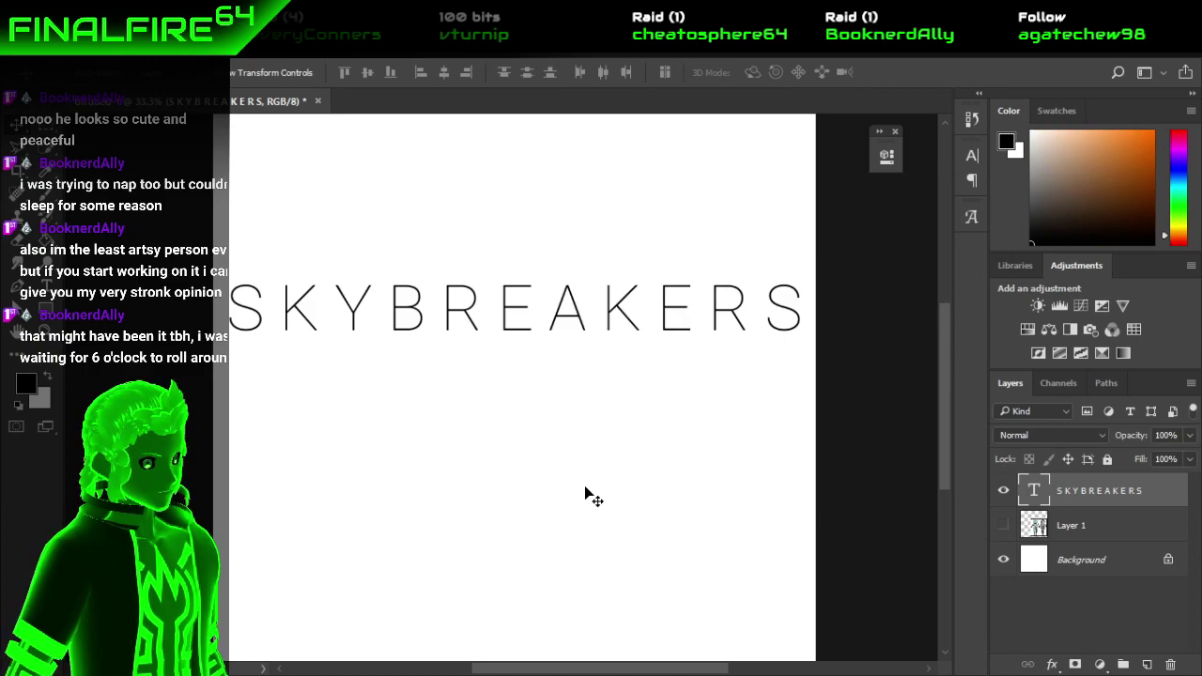
key(alt+Tab)
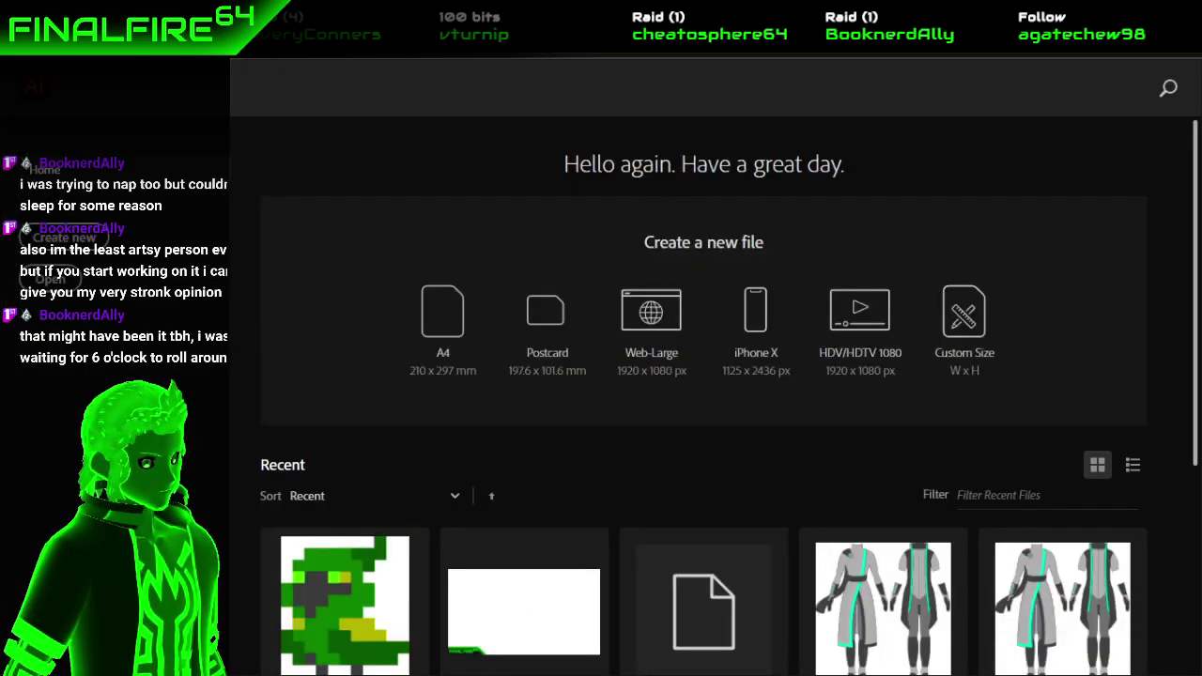
key(alt+Tab)
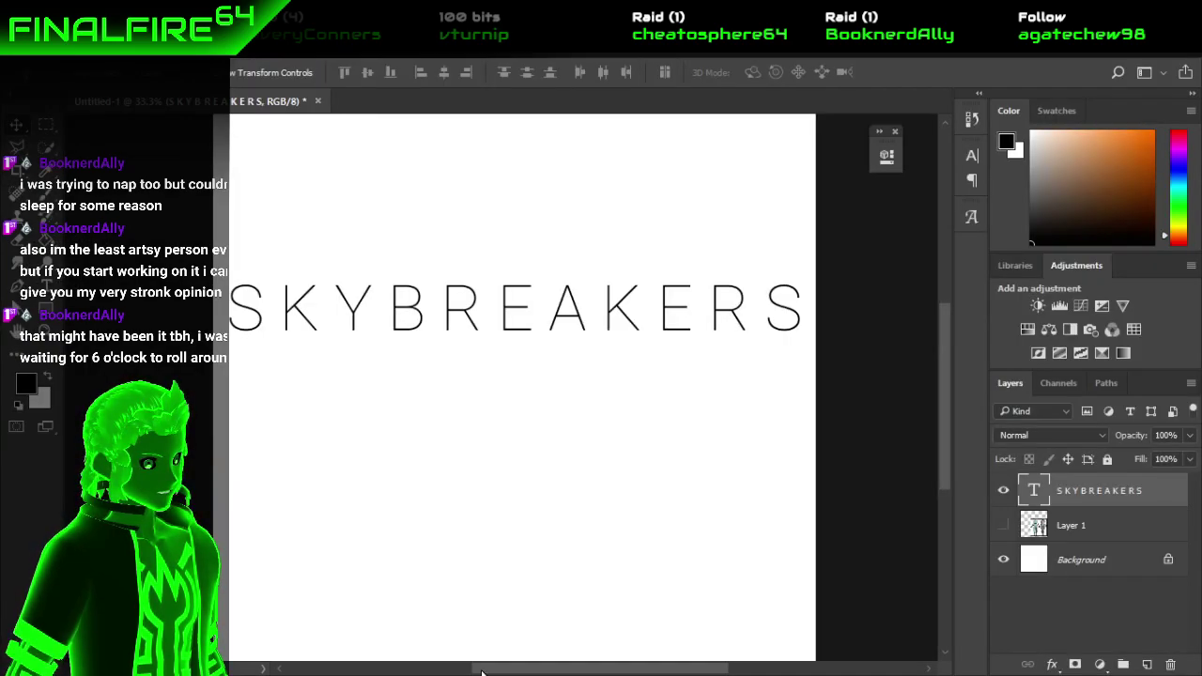
key(alt+Tab)
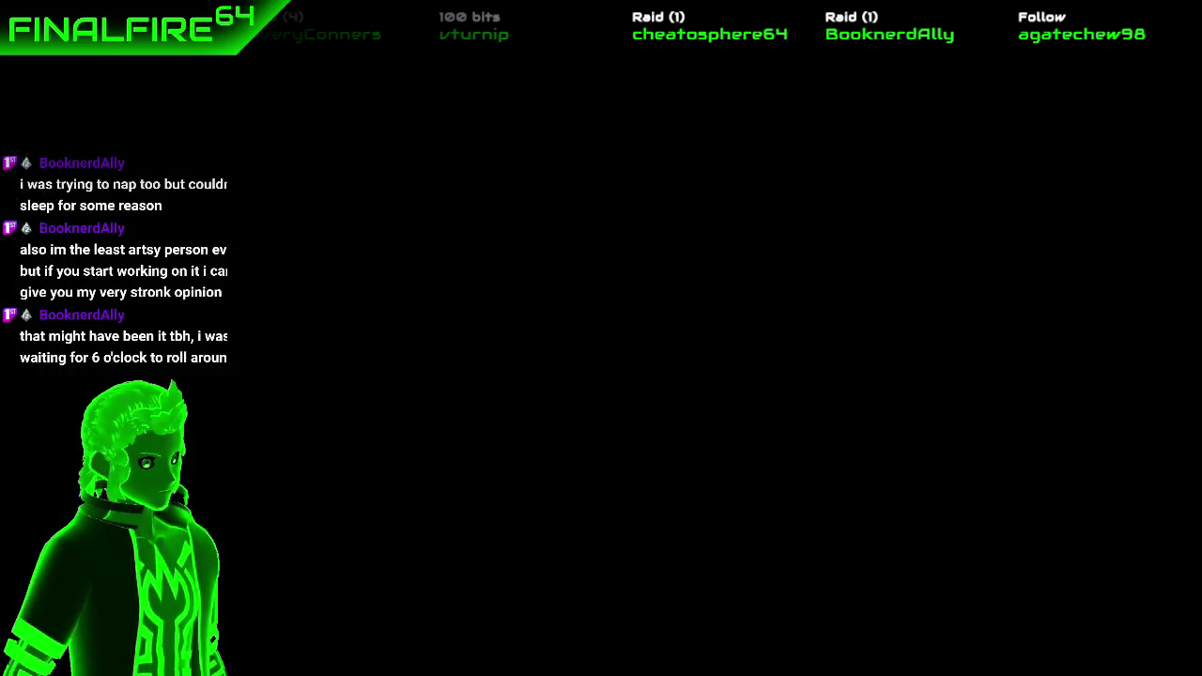
End the Adobe Illustrator 2020 task in Task Manager and look through the remaining background processes.
key(ctrl+shift+Escape)
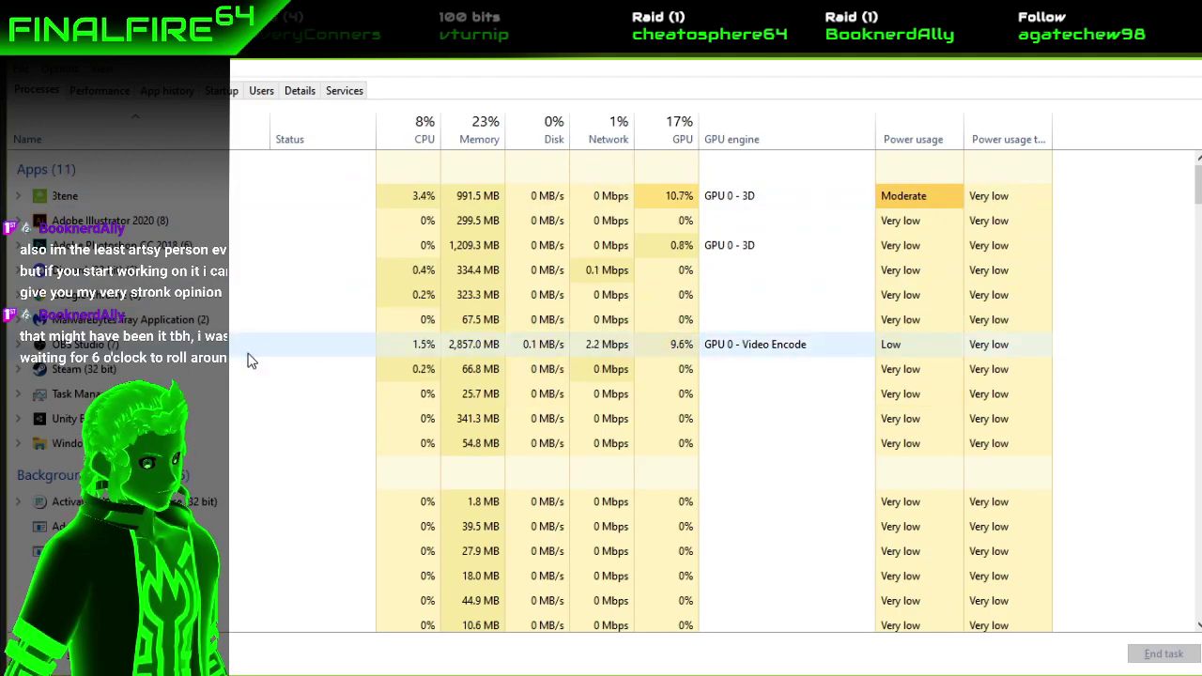
click(182, 216)
click(19, 223)
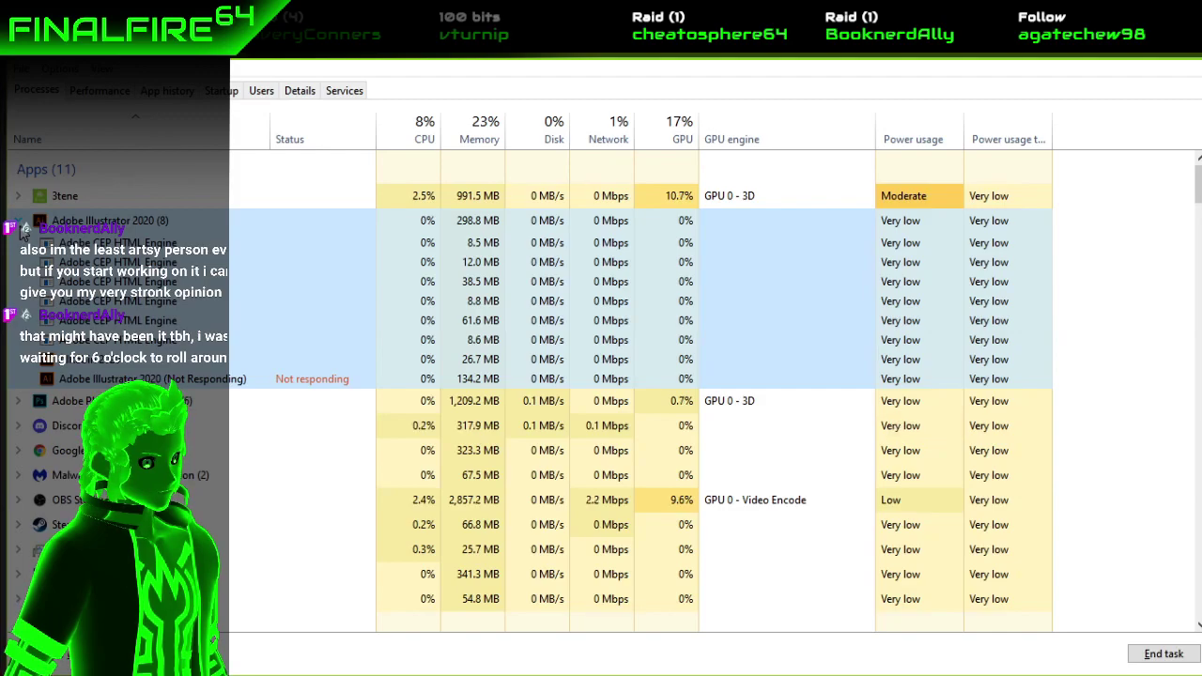
click(20, 225)
right_click(165, 231)
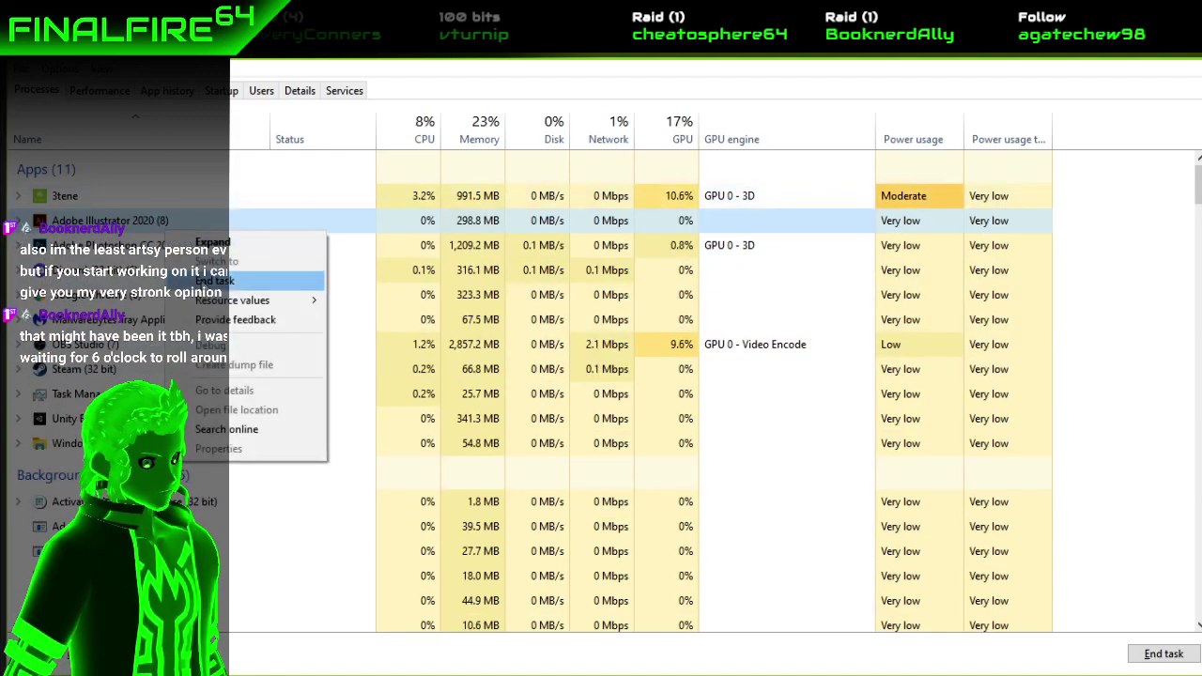
click(214, 281)
scroll(254, 423, down, 3)
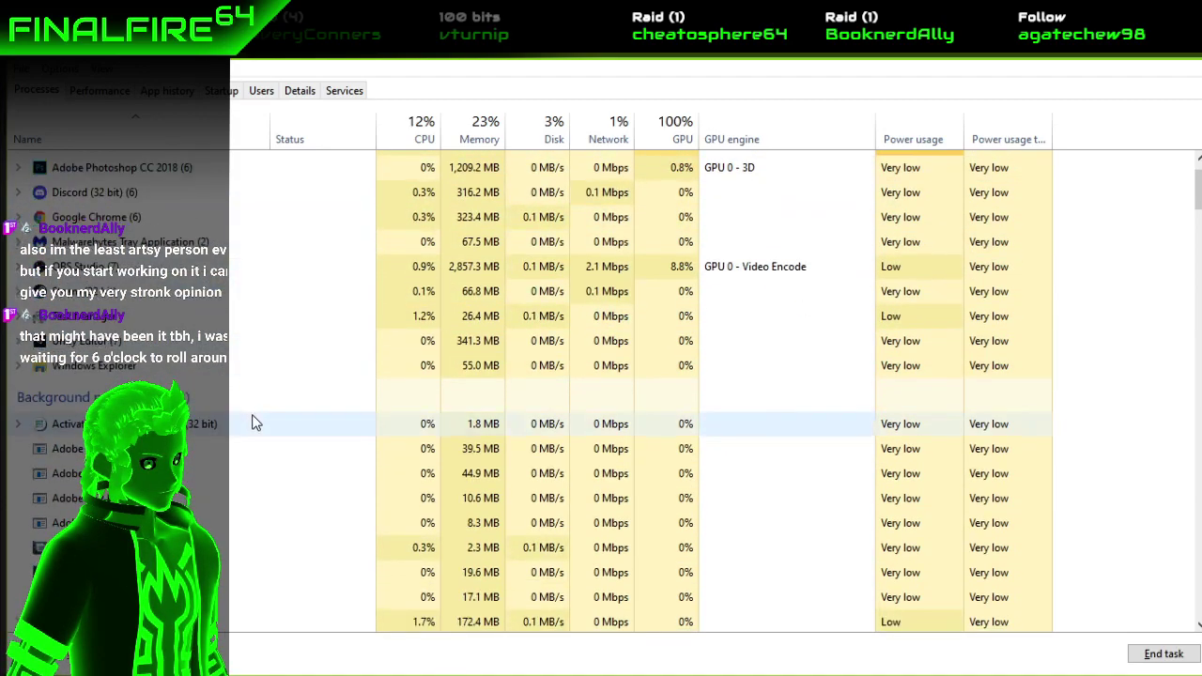
scroll(254, 420, down, 7)
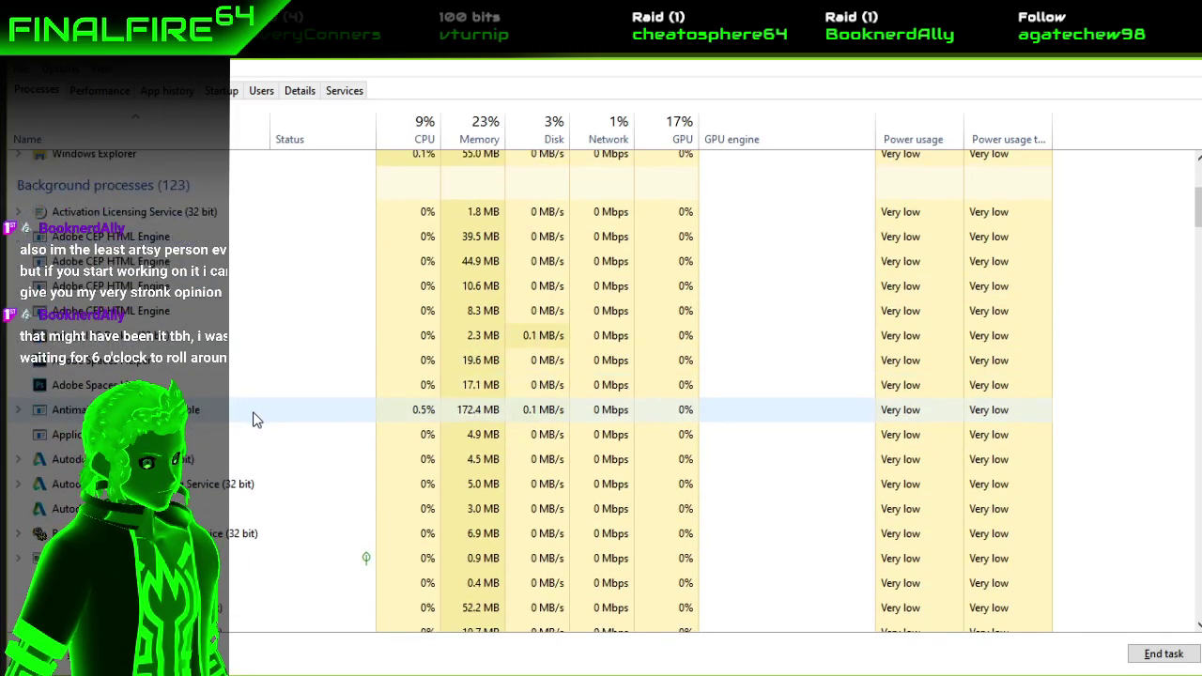
scroll(253, 420, down, 8)
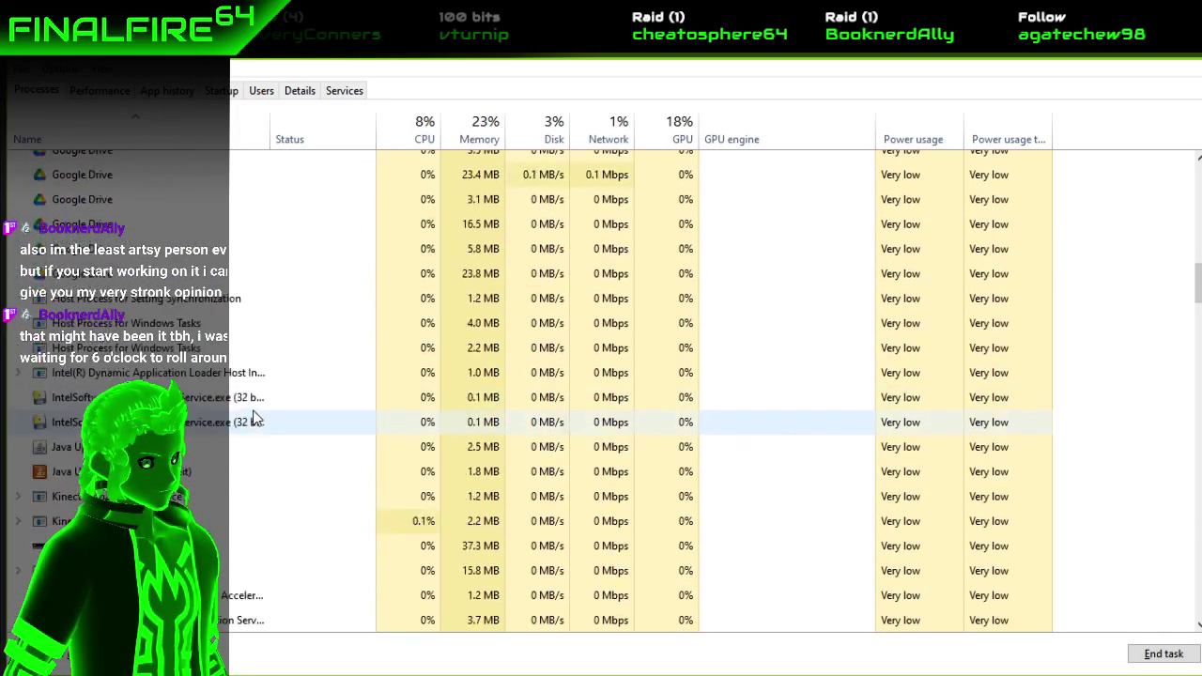
scroll(253, 410, up, 1)
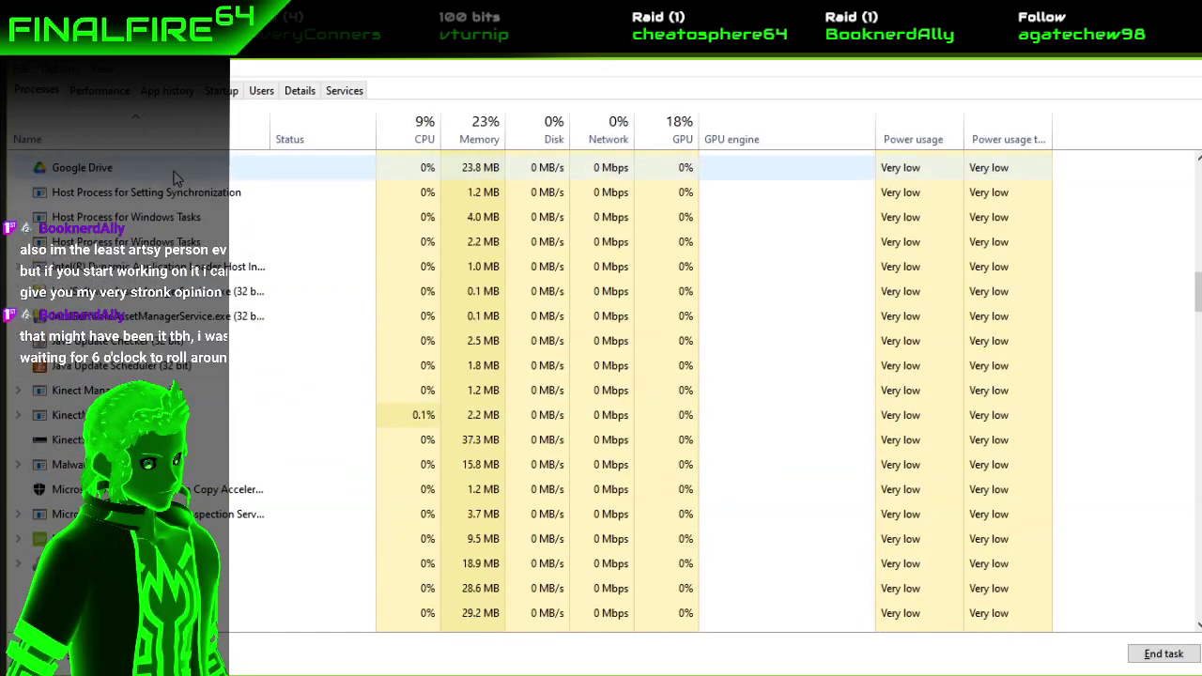
Switch back to Photoshop and move the SKYBREAKERS title down to the vertical centre of the canvas.
key(alt+Tab)
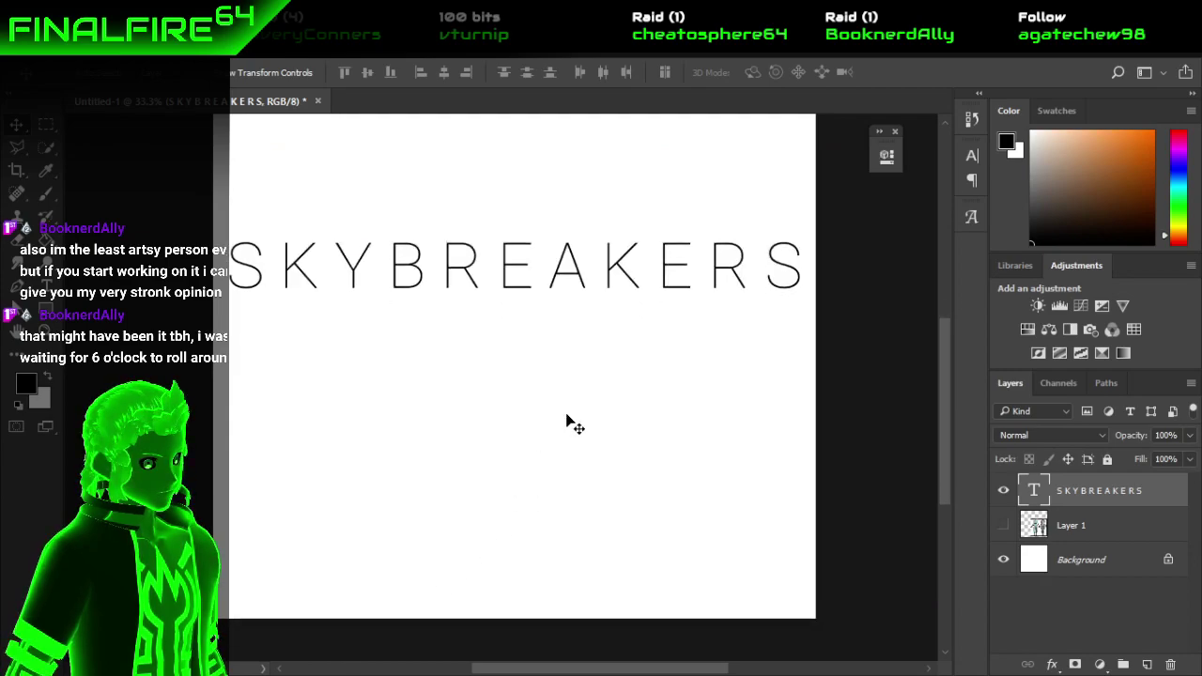
key(shift+Down)
key(shift+Down)
key(shift+Down)
key(shift+Down)
key(shift+Down)
key(shift+Down)
key(shift+Down)
key(shift+Down)
key(shift+Down)
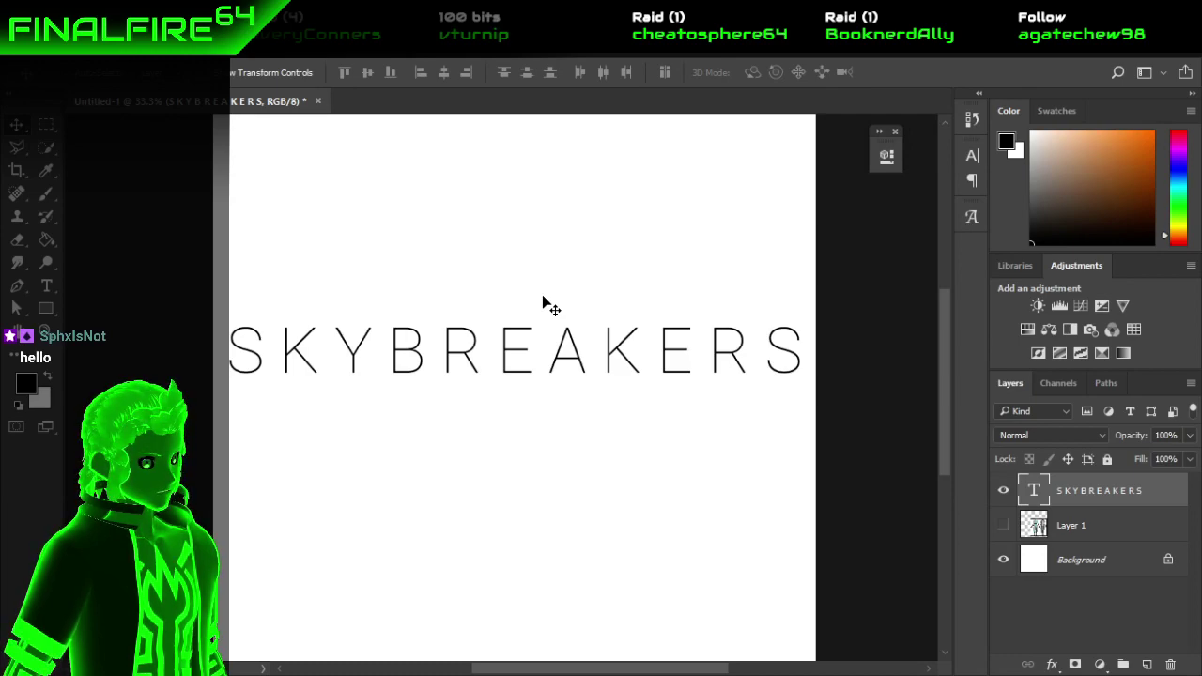
drag(544, 300, 526, 461)
scroll(568, 601, up, 4)
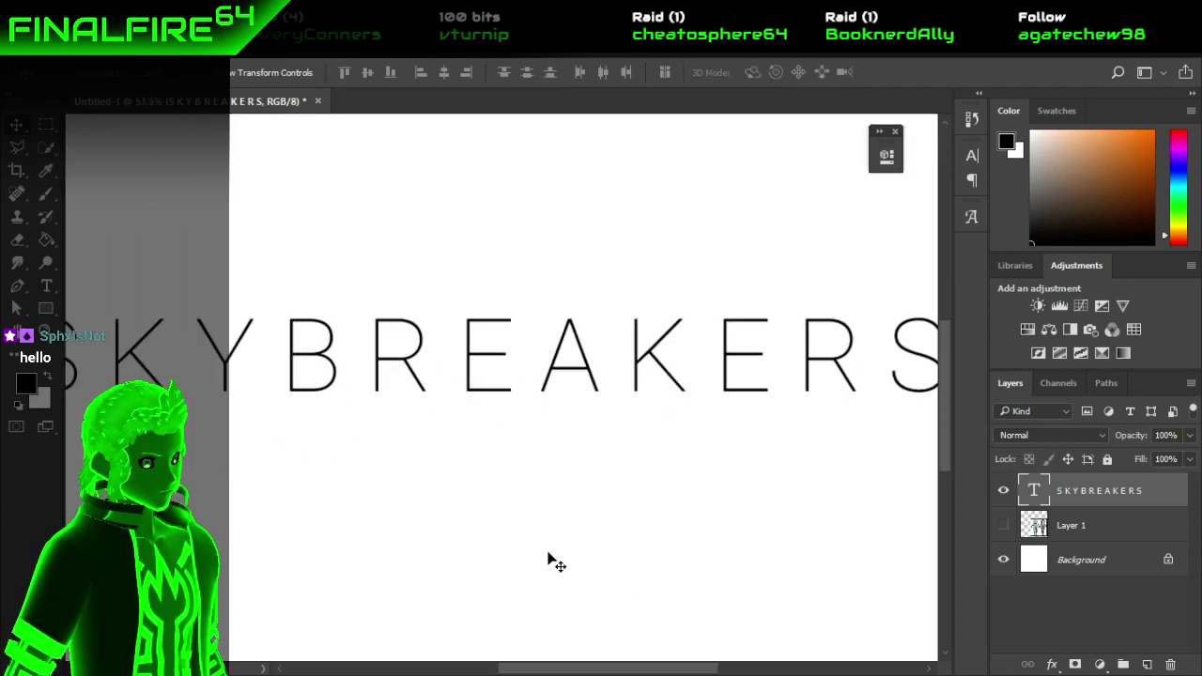
scroll(549, 556, down, 1)
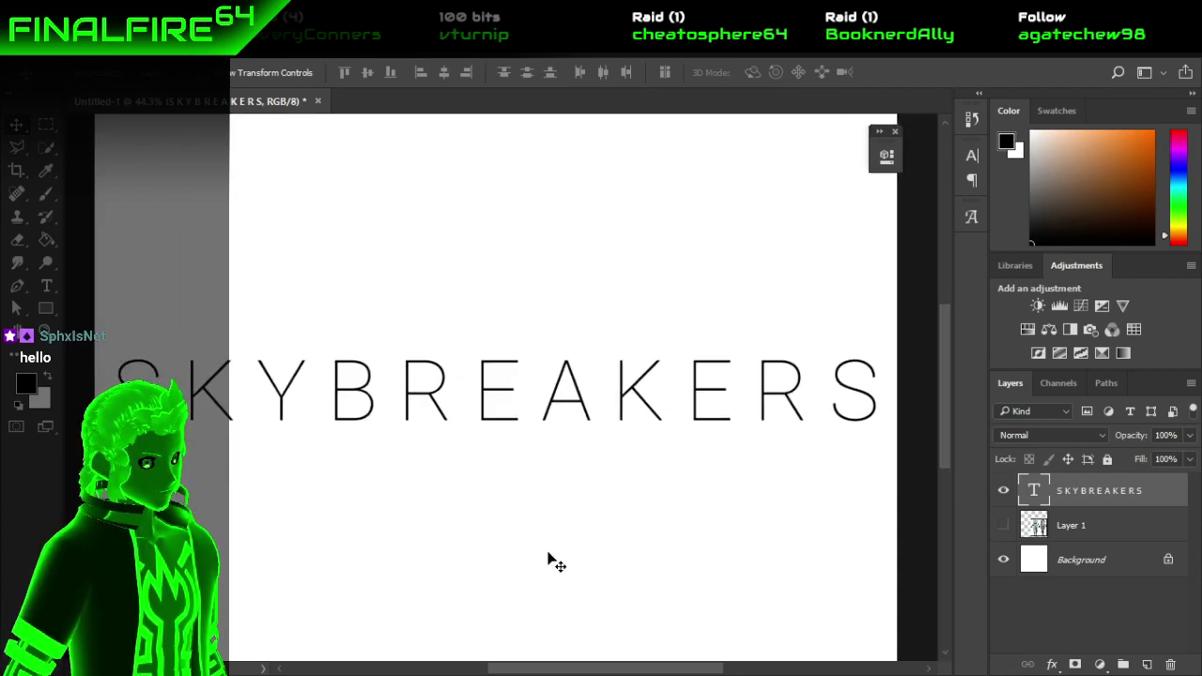
scroll(554, 561, up, 1)
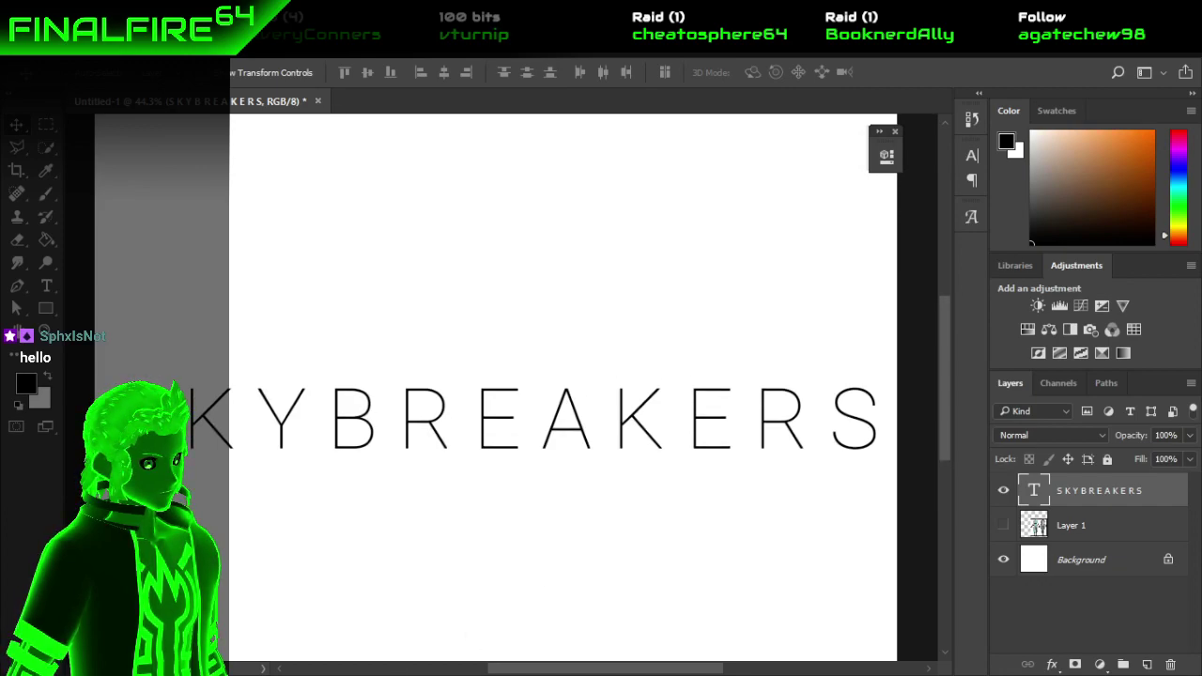
Switch to Illustrator, try again to create a new document from the recent 128 x 128 px preset, and close the program.
key(alt+Tab)
click(94, 252)
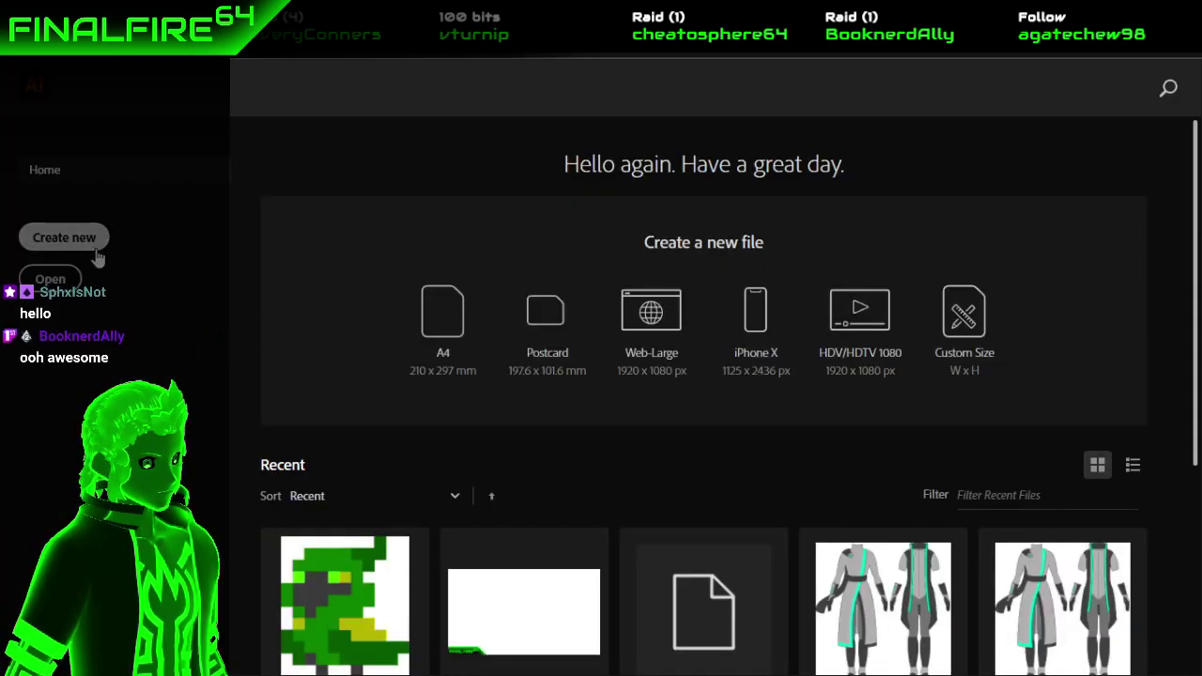
click(411, 469)
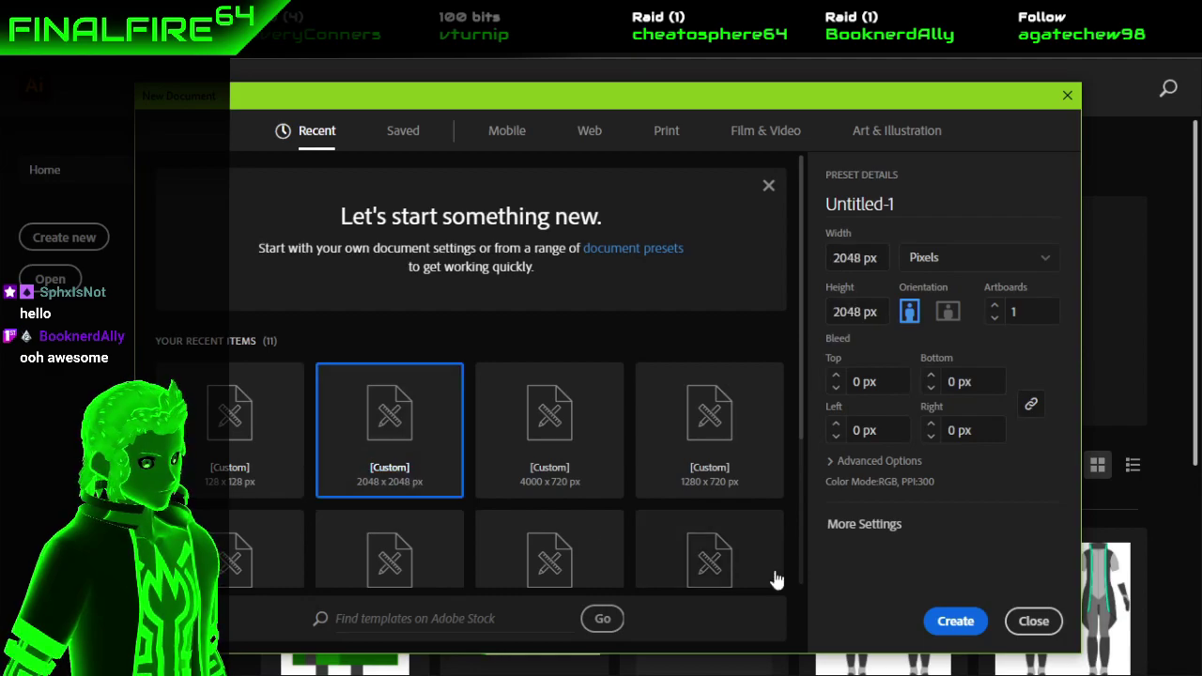
click(273, 440)
click(955, 623)
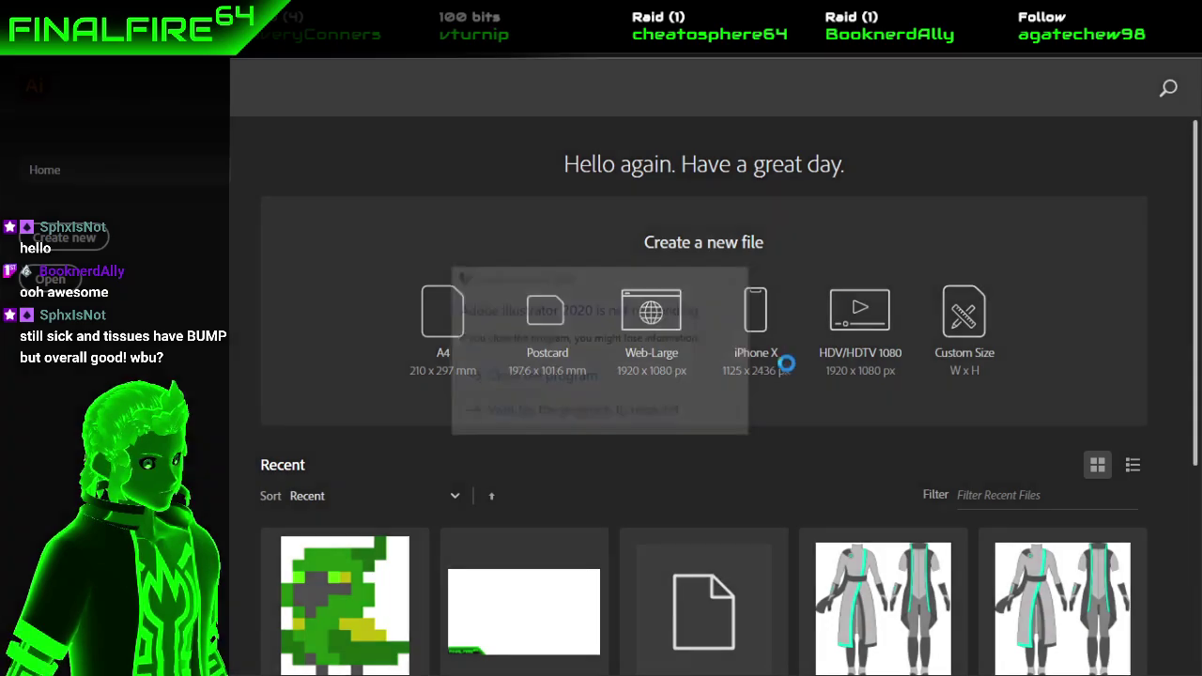
click(650, 385)
click(717, 402)
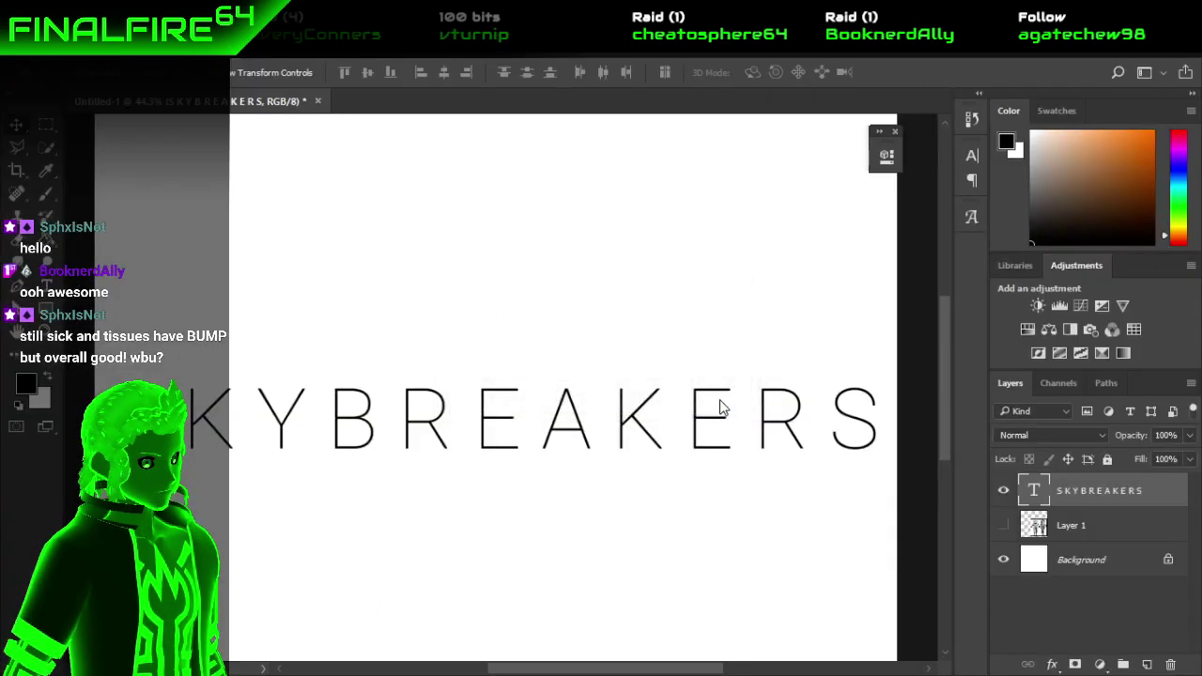
Draw a black circle about 1463 px in diameter with the Ellipse tool over the lower part of the canvas, overlapping the SKYBREAKERS title.
scroll(671, 382, up, 3)
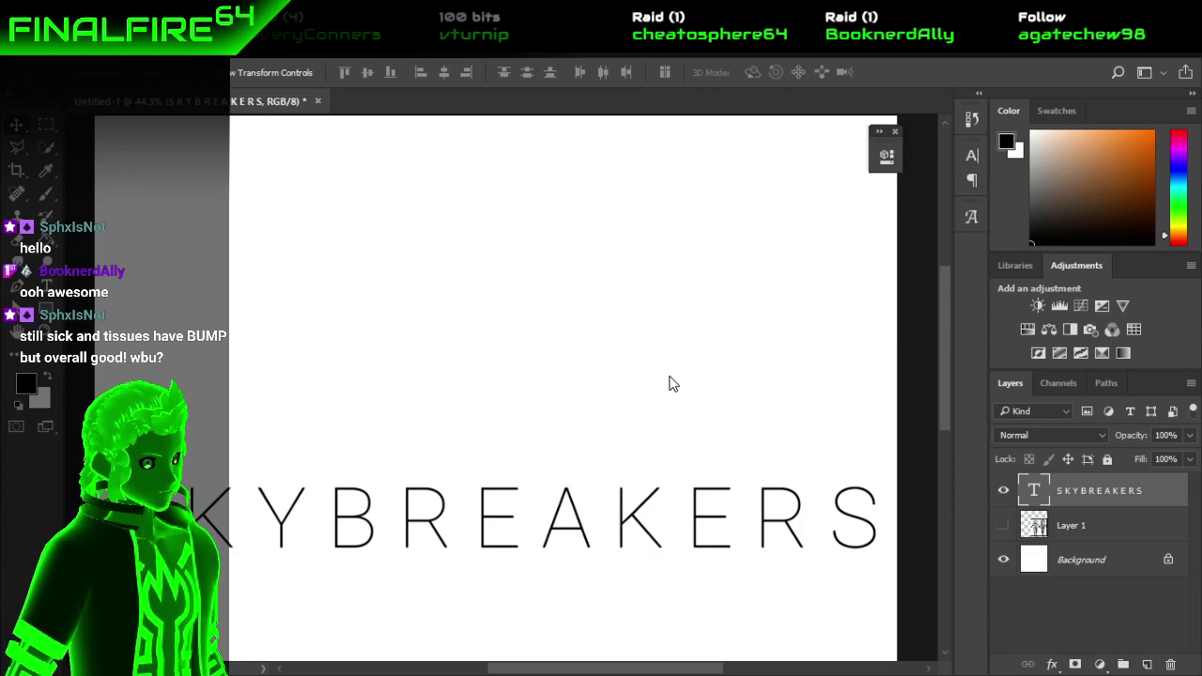
scroll(672, 383, down, 2)
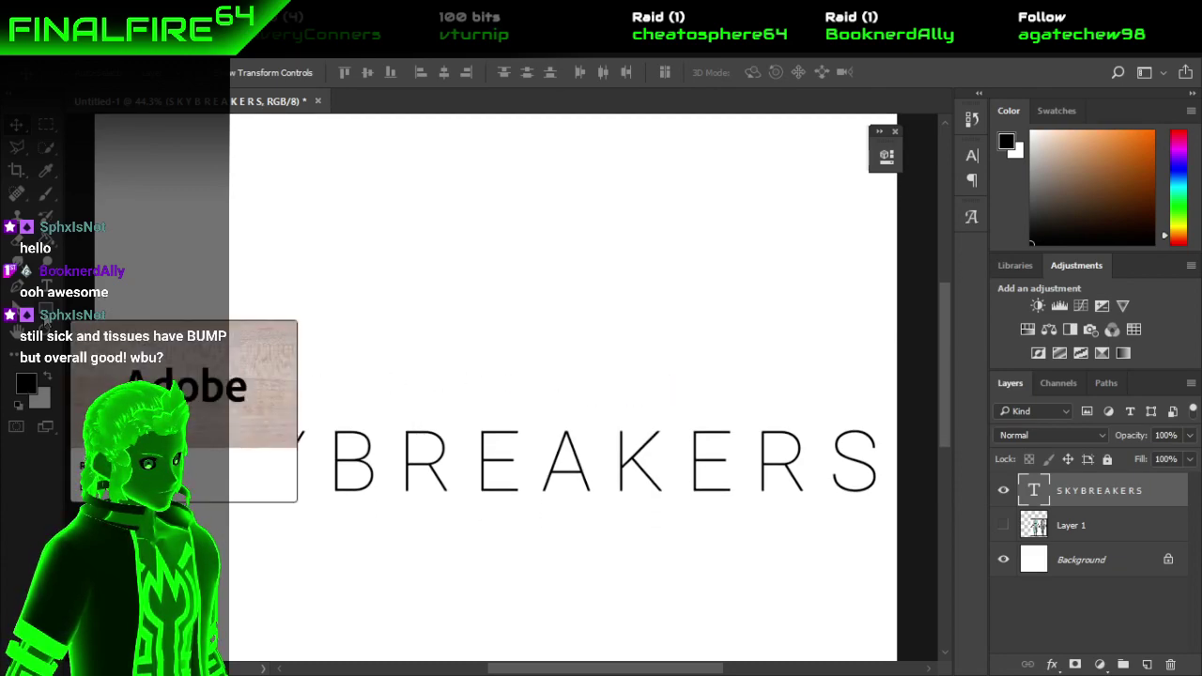
click(46, 314)
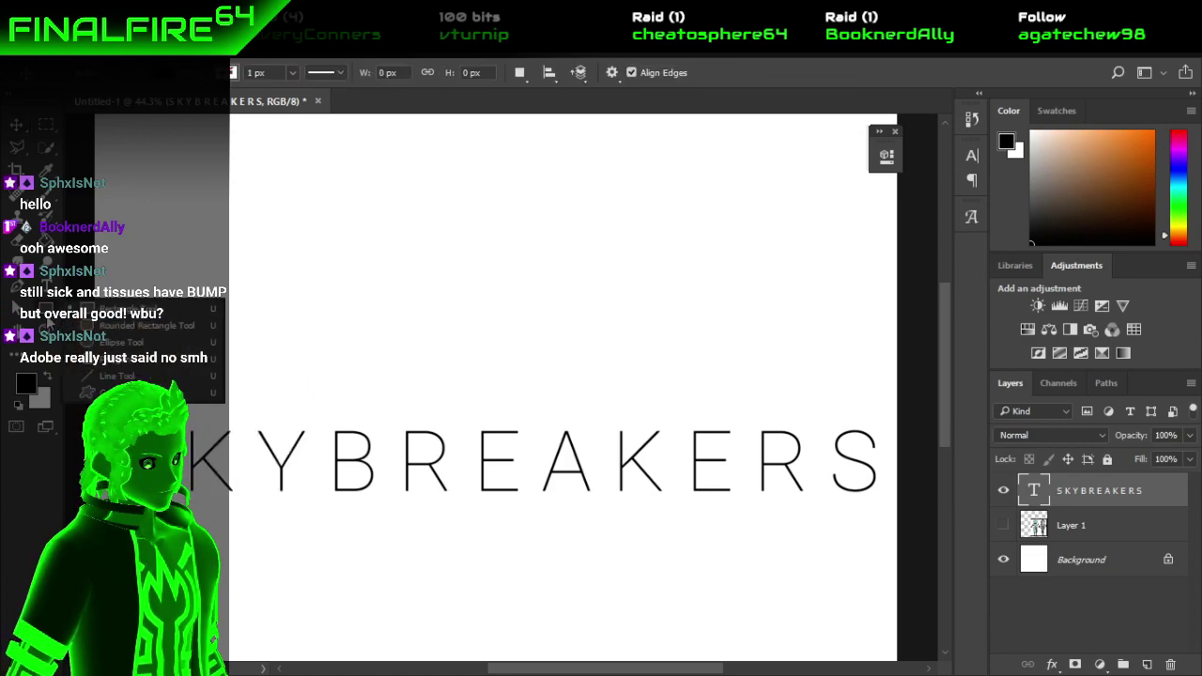
key(ctrl+0)
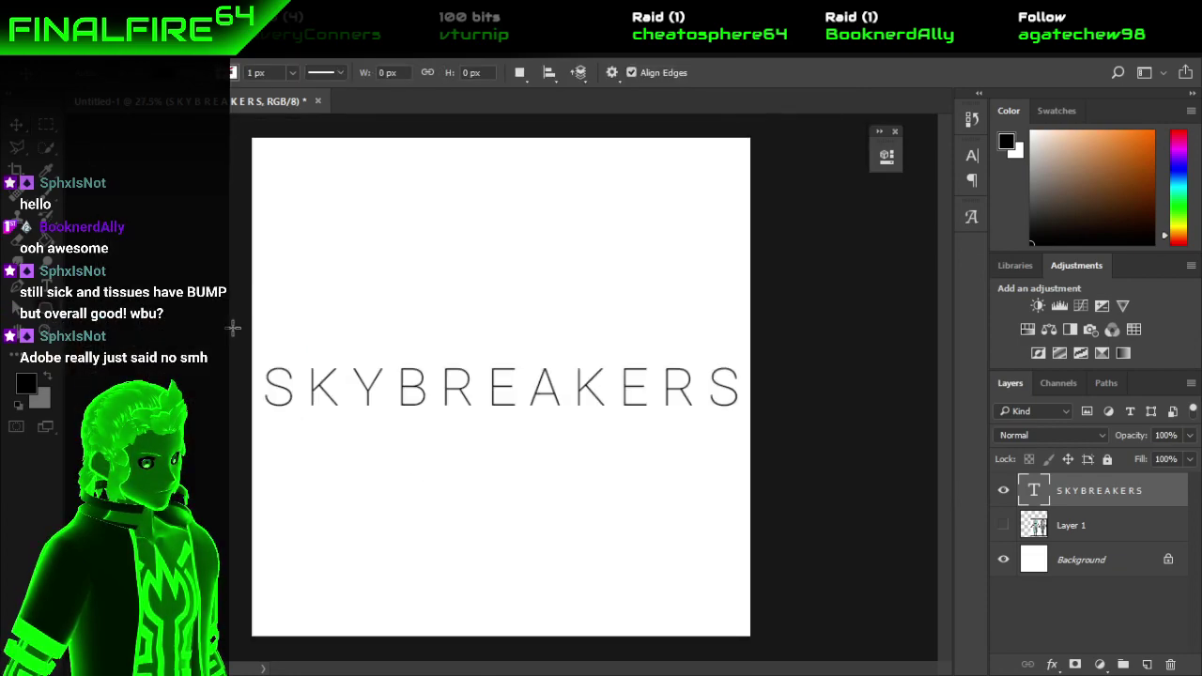
drag(263, 317, 823, 567)
scroll(805, 561, down, 5)
scroll(793, 552, down, 1)
click(836, 151)
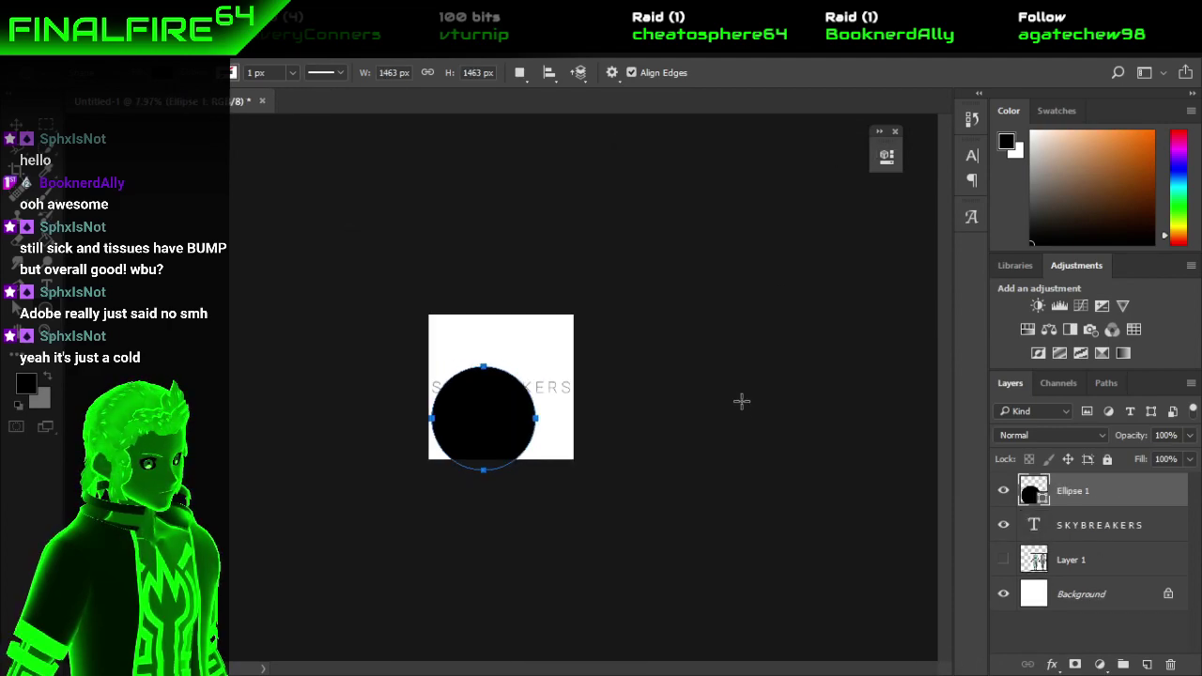
Scale the black circle to about 298% and centre it horizontally under the canvas so its top edge arches above the SKYBREAKERS title.
key(ctrl+t)
drag(533, 472, 795, 614)
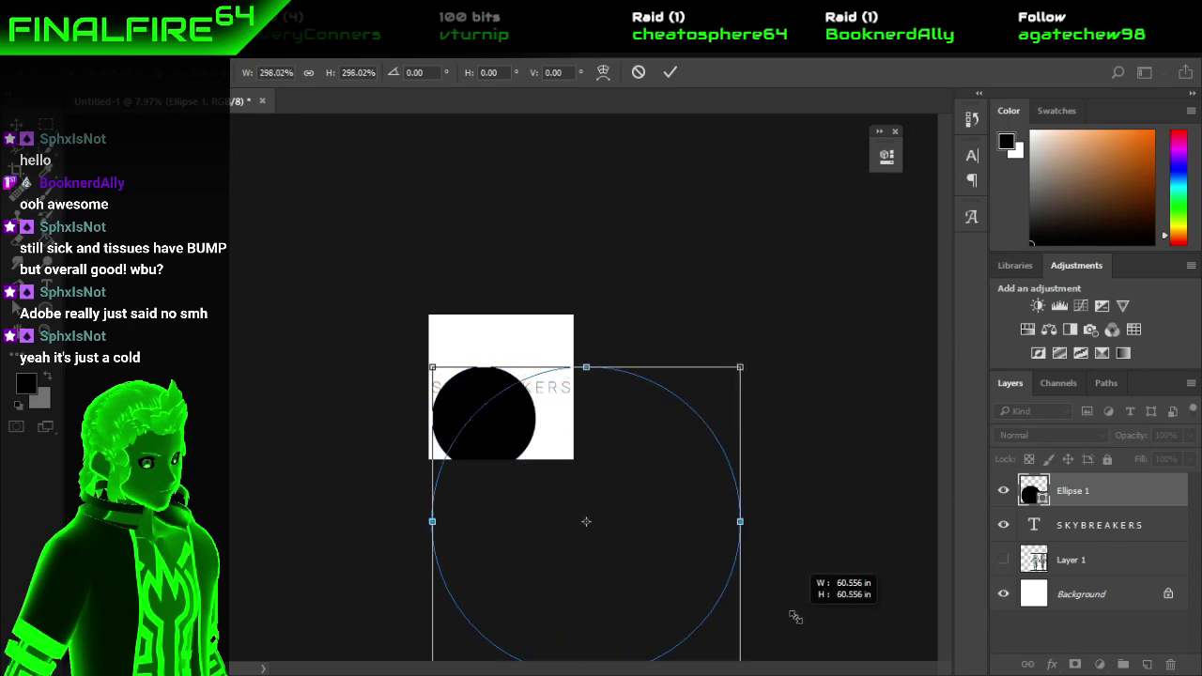
drag(644, 565, 560, 550)
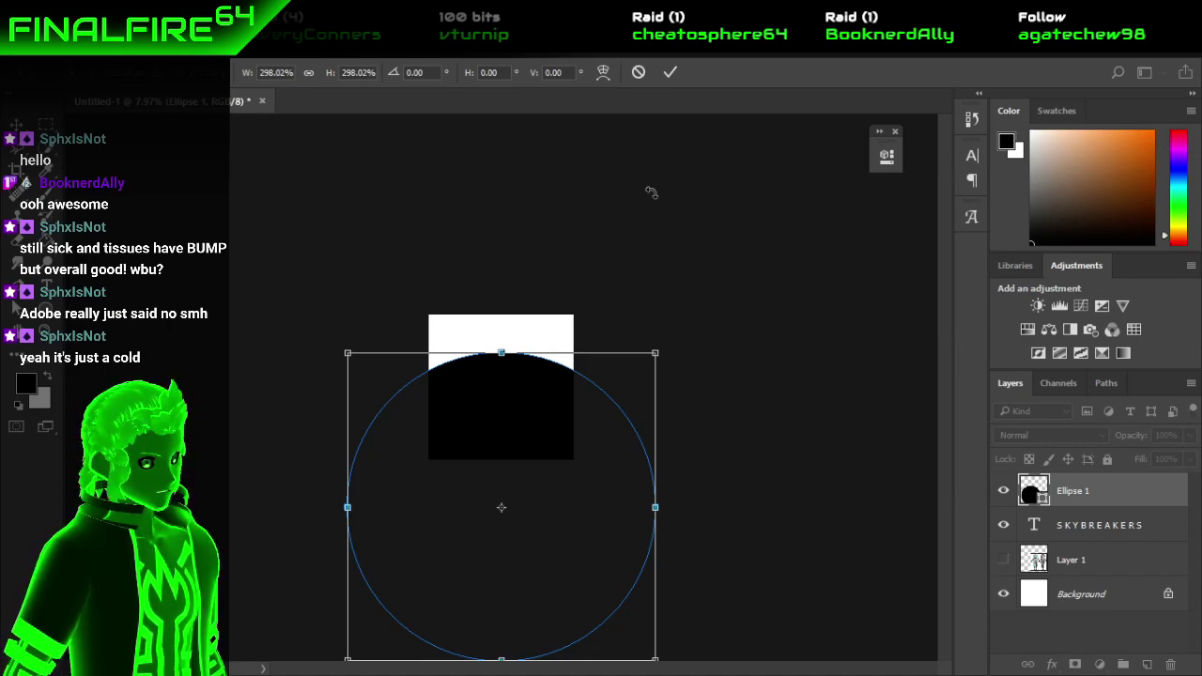
click(1073, 111)
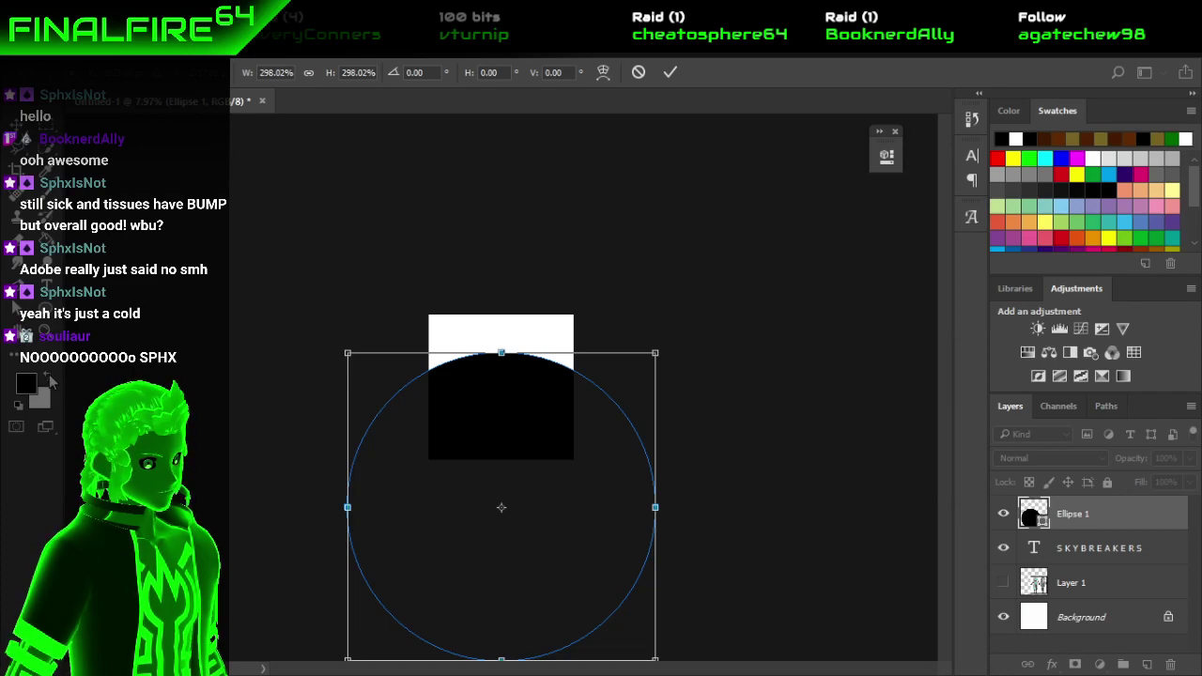
click(43, 310)
click(560, 295)
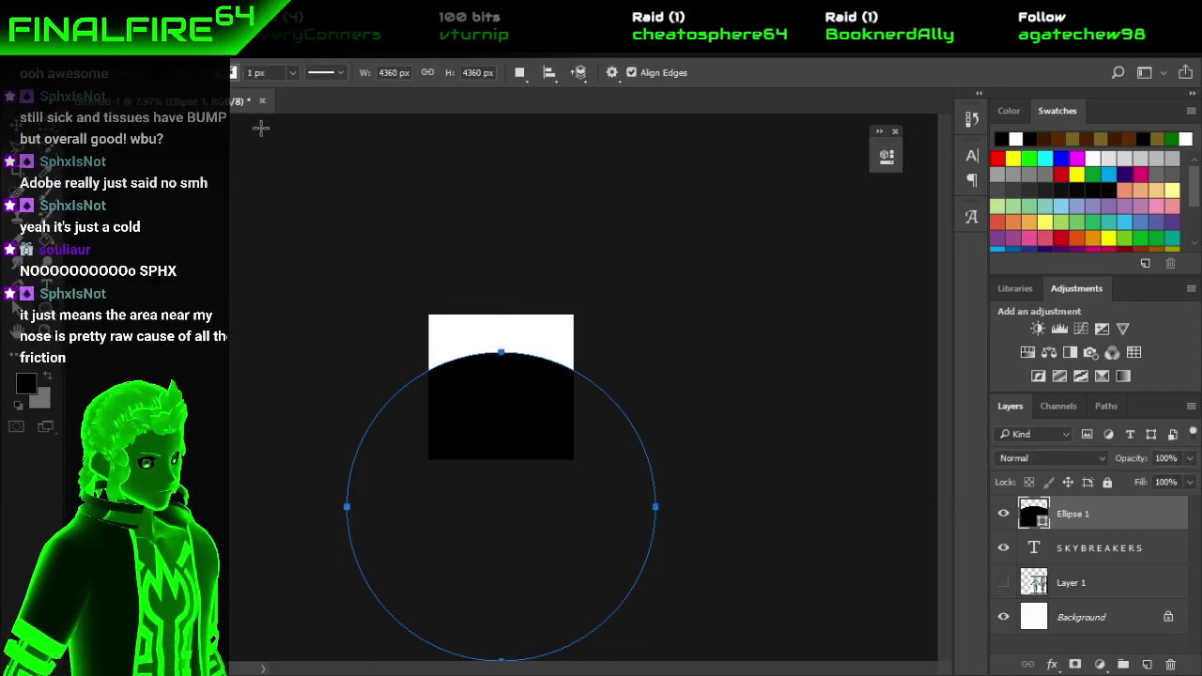
Remove the circle's fill and give it a black outline with a stroke width of about 16 px.
click(150, 72)
click(99, 107)
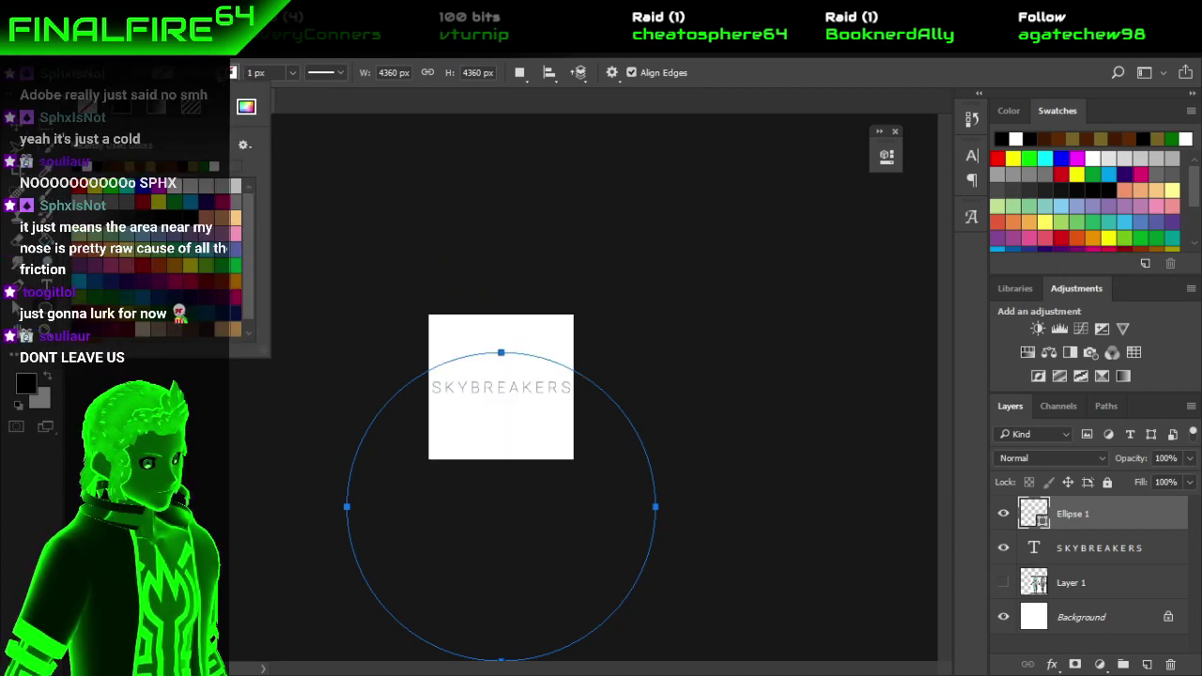
click(214, 73)
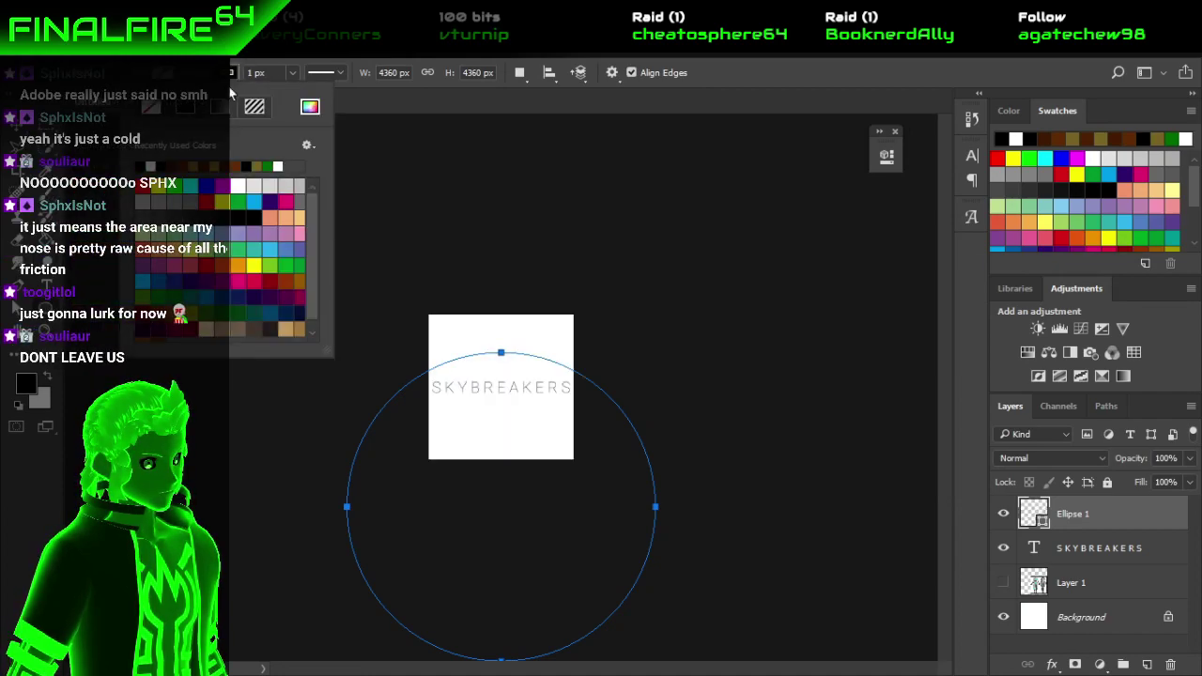
click(294, 72)
drag(304, 94, 313, 95)
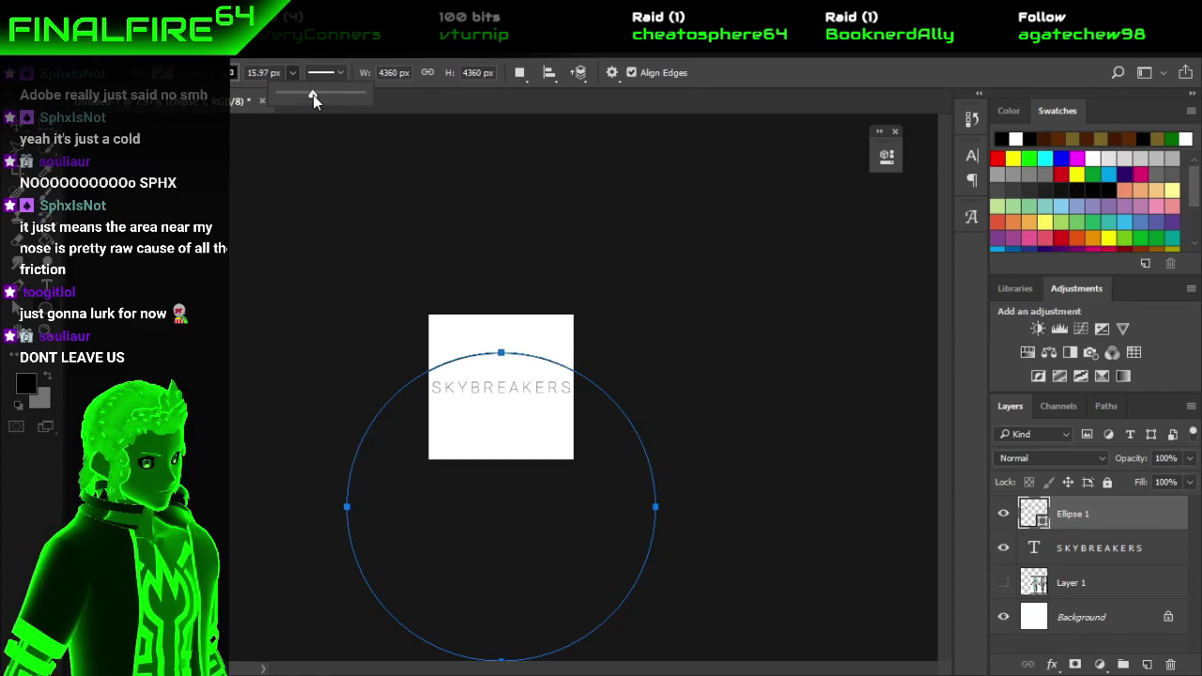
key(ctrl+plus)
key(ctrl+plus)
key(ctrl+plus)
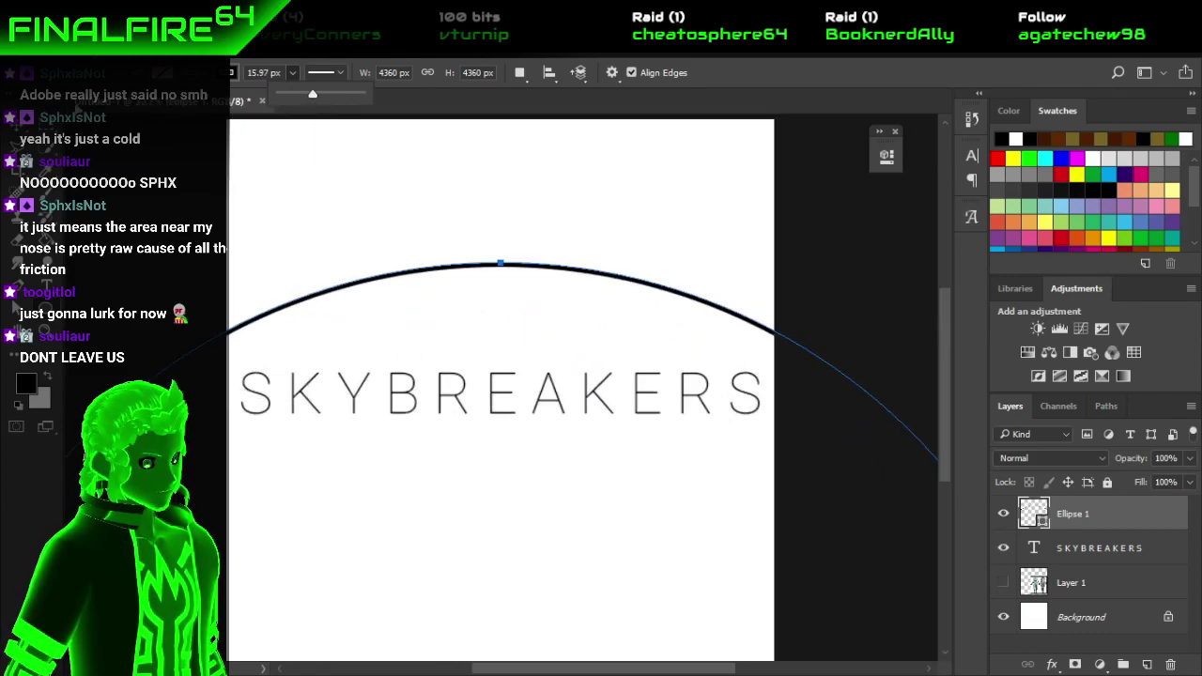
Move the arc down close to the top of the SKYBREAKERS title and thin its stroke to about 5 px.
key(v)
drag(563, 273, 562, 324)
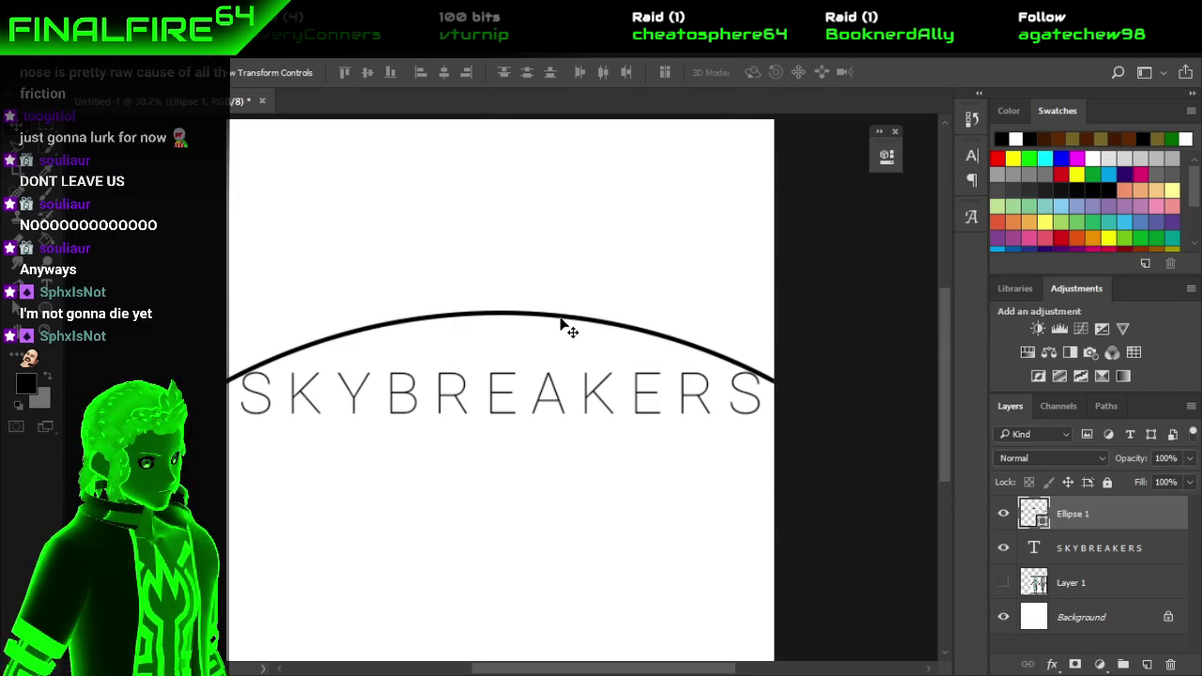
click(47, 305)
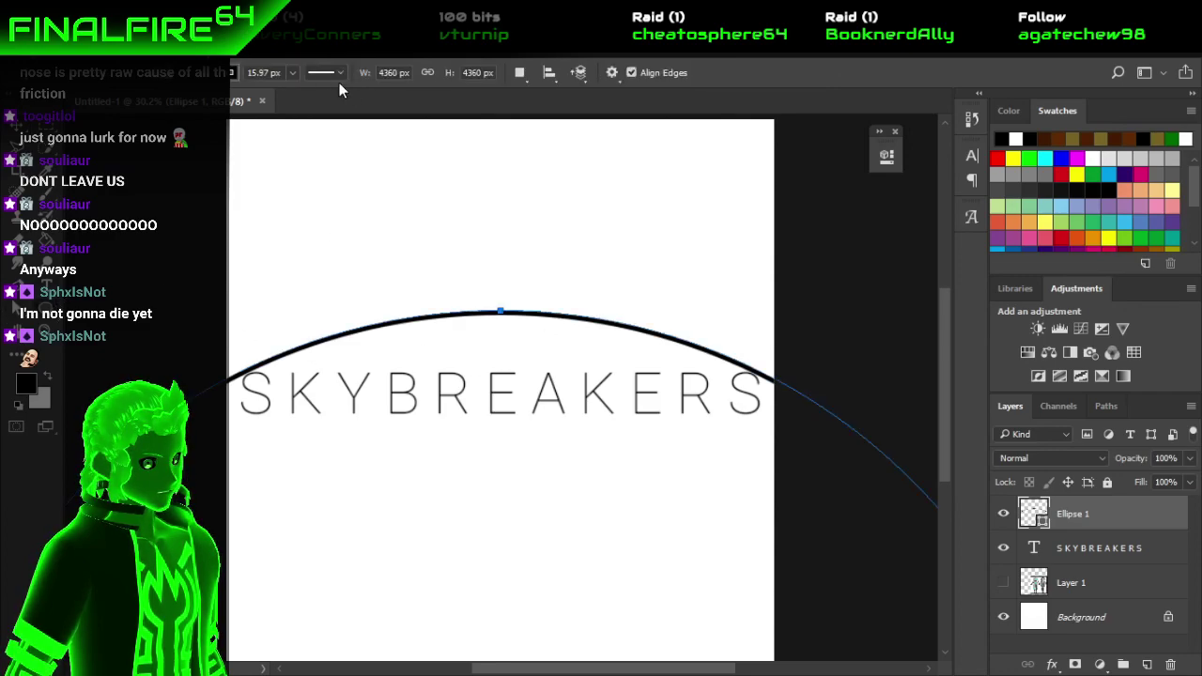
click(292, 75)
drag(290, 91, 278, 107)
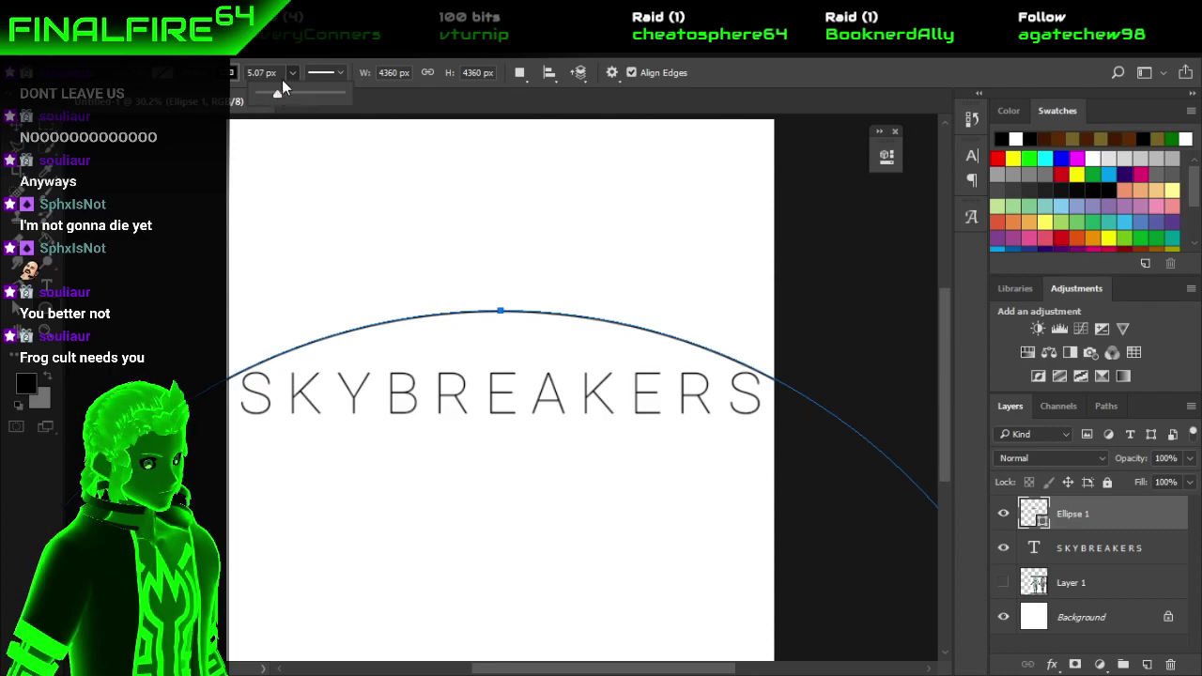
Rasterize the Ellipse 1 shape layer.
key(m)
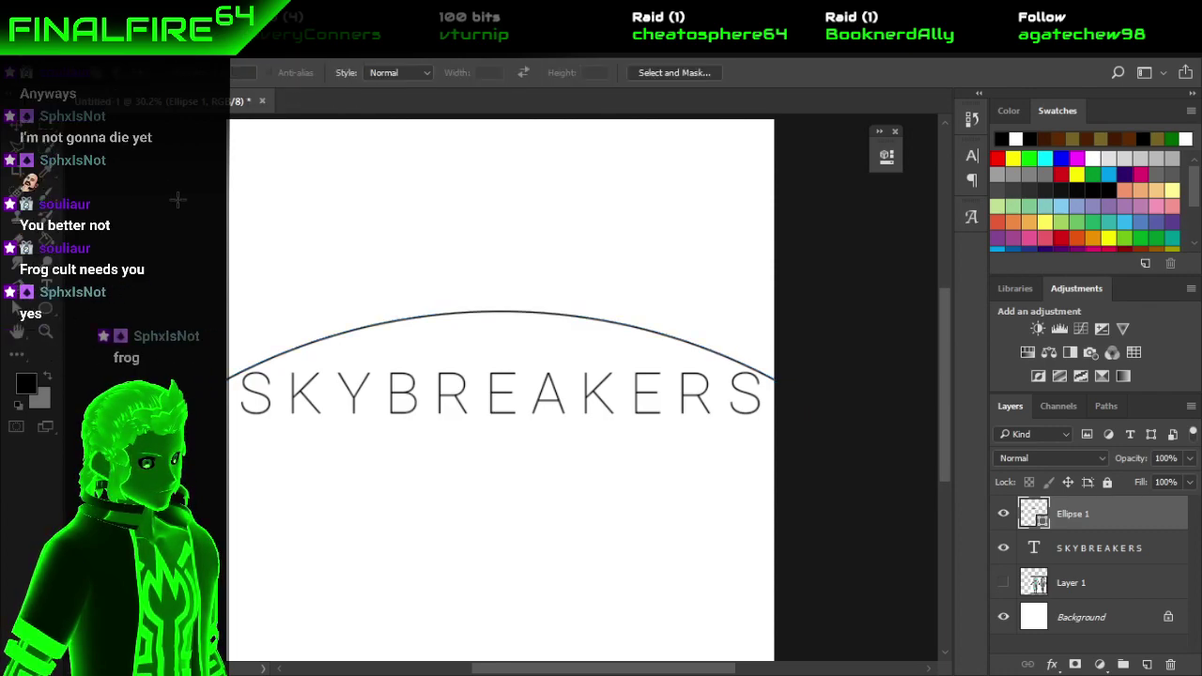
right_click(1105, 517)
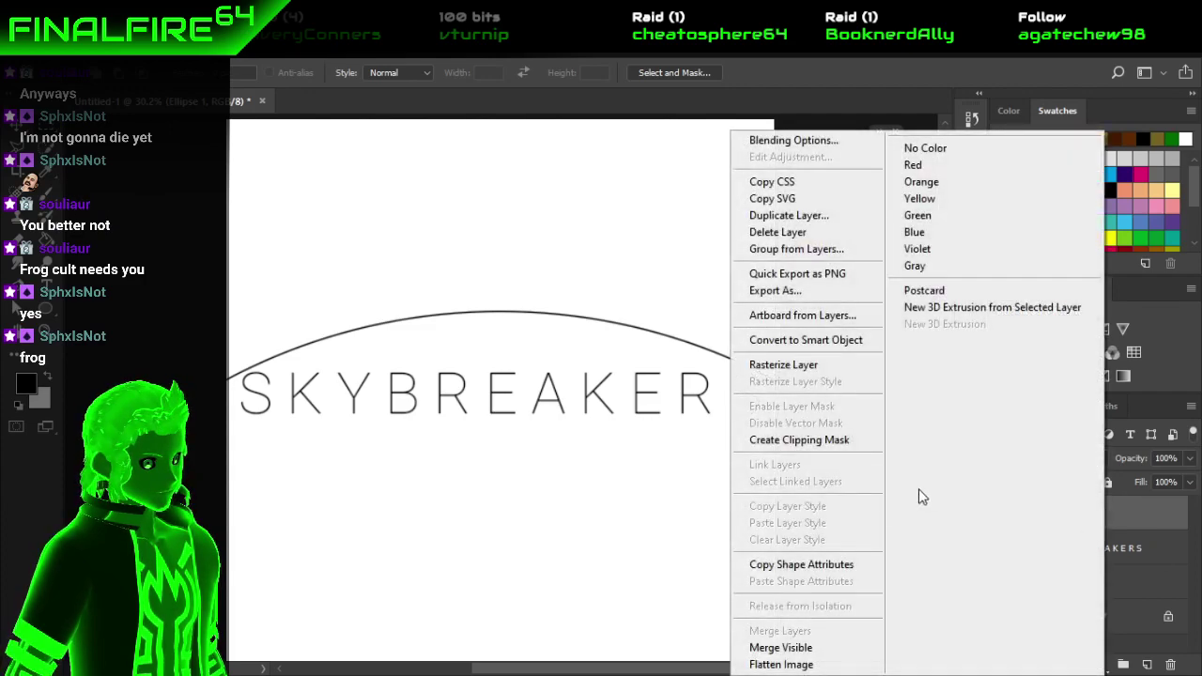
click(787, 366)
Set the Eraser to 0% hardness, enlarge it, and fade out both ends of the arc above the title.
key(e)
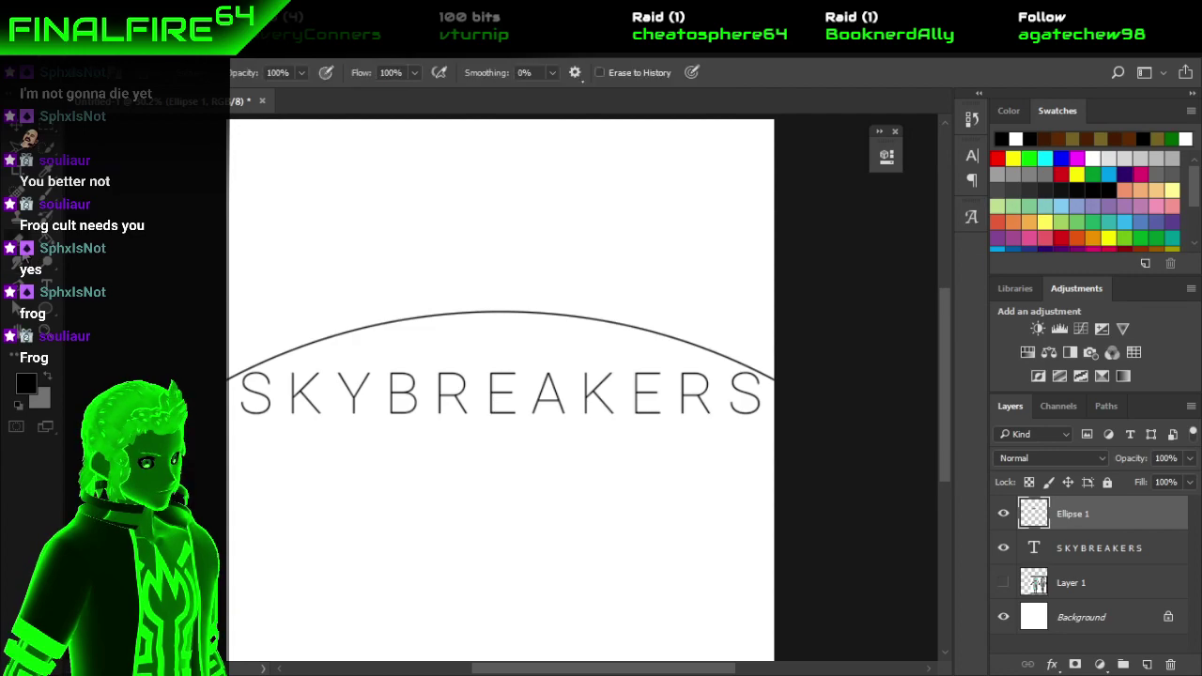
click(100, 79)
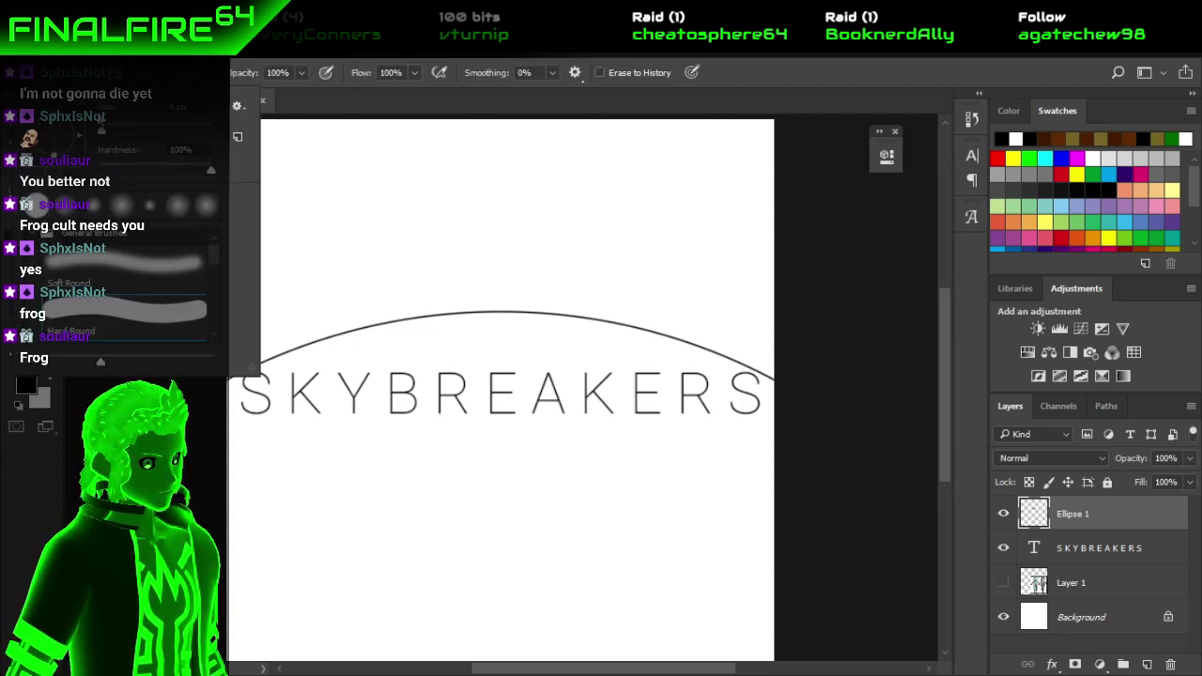
click(100, 171)
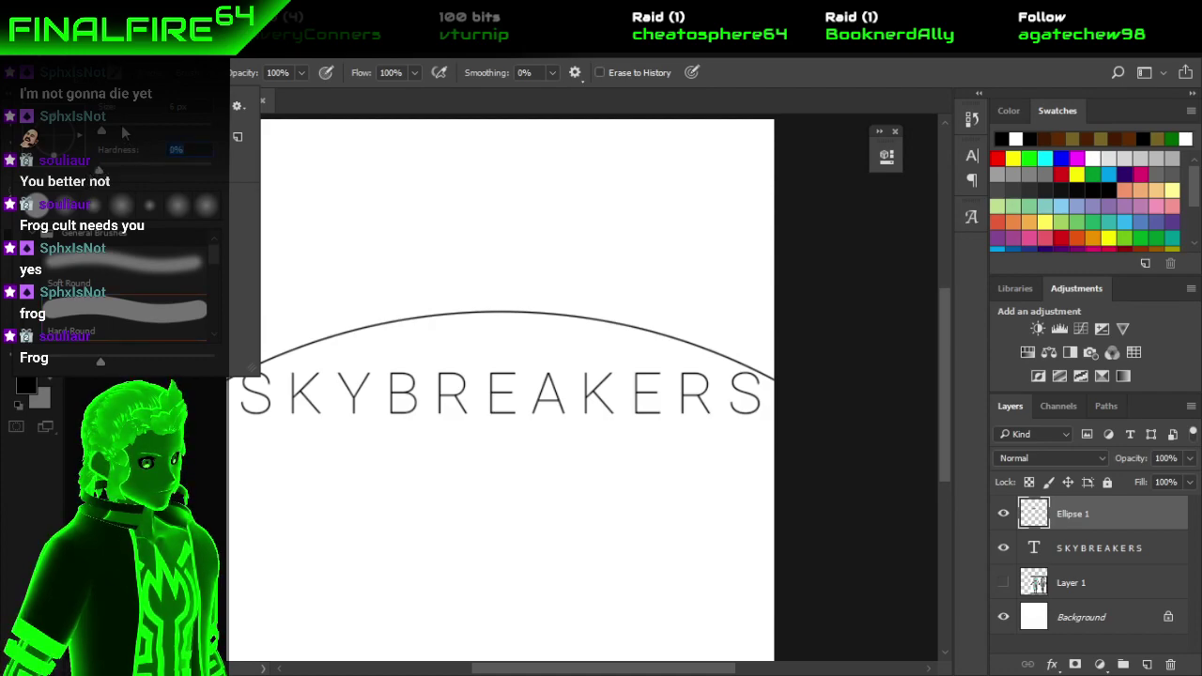
key(Return)
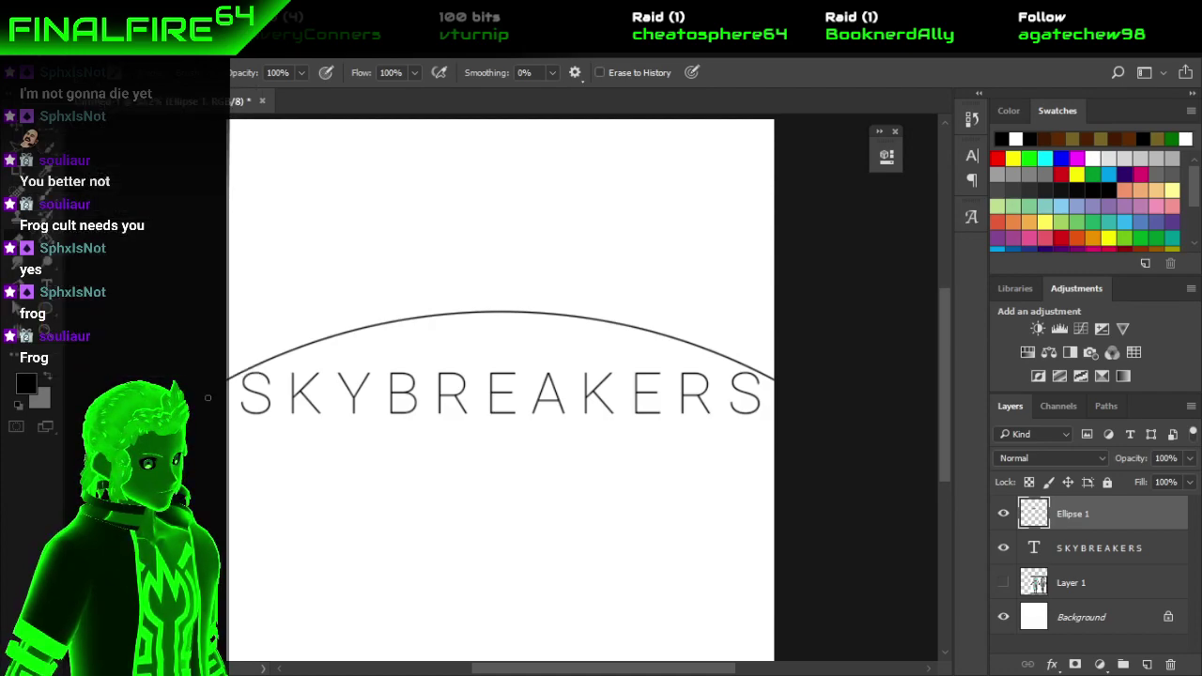
key(bracketright)
key(bracketright)
key(bracketright)
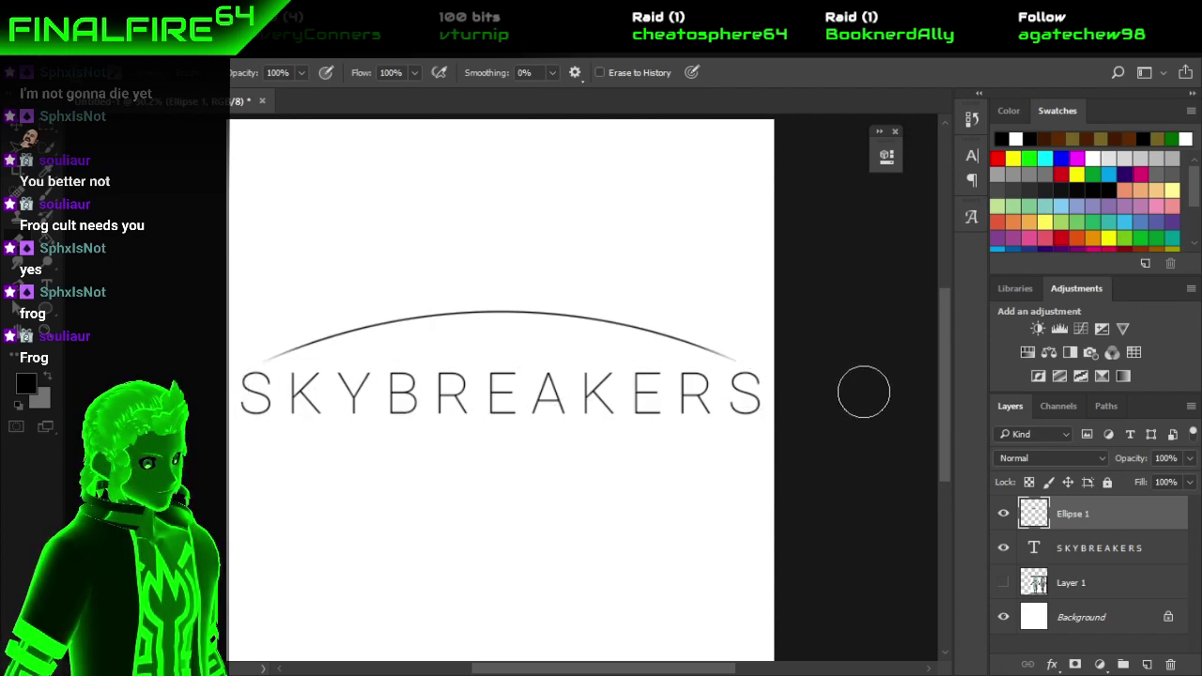
Switch to the Brush tool and add a new empty layer above the arc layer.
scroll(807, 394, right, 5)
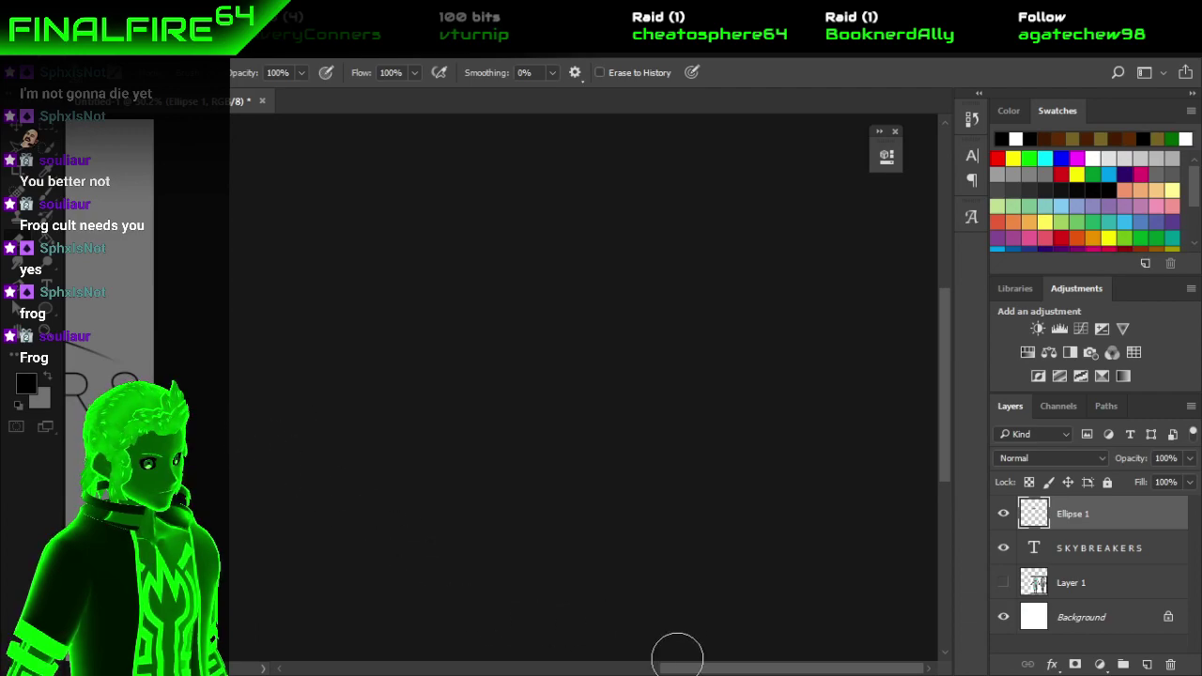
drag(676, 669, 496, 651)
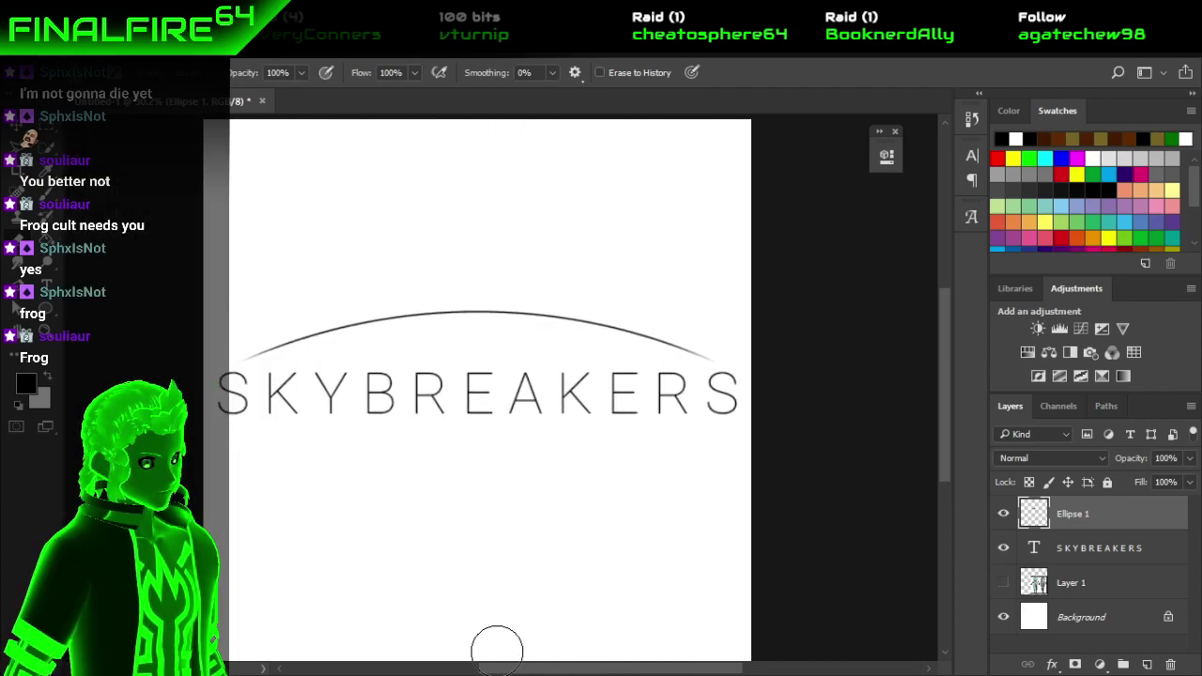
scroll(518, 373, up, 1)
scroll(519, 373, up, 1)
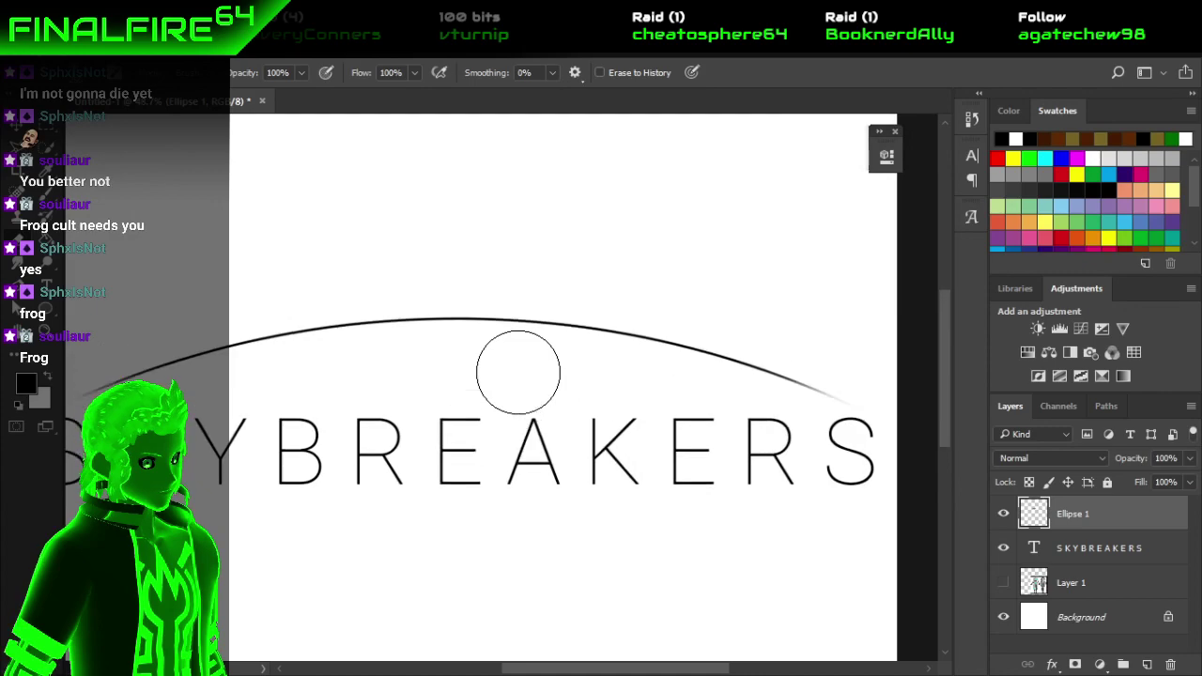
scroll(520, 379, up, 2)
scroll(523, 377, right, 2)
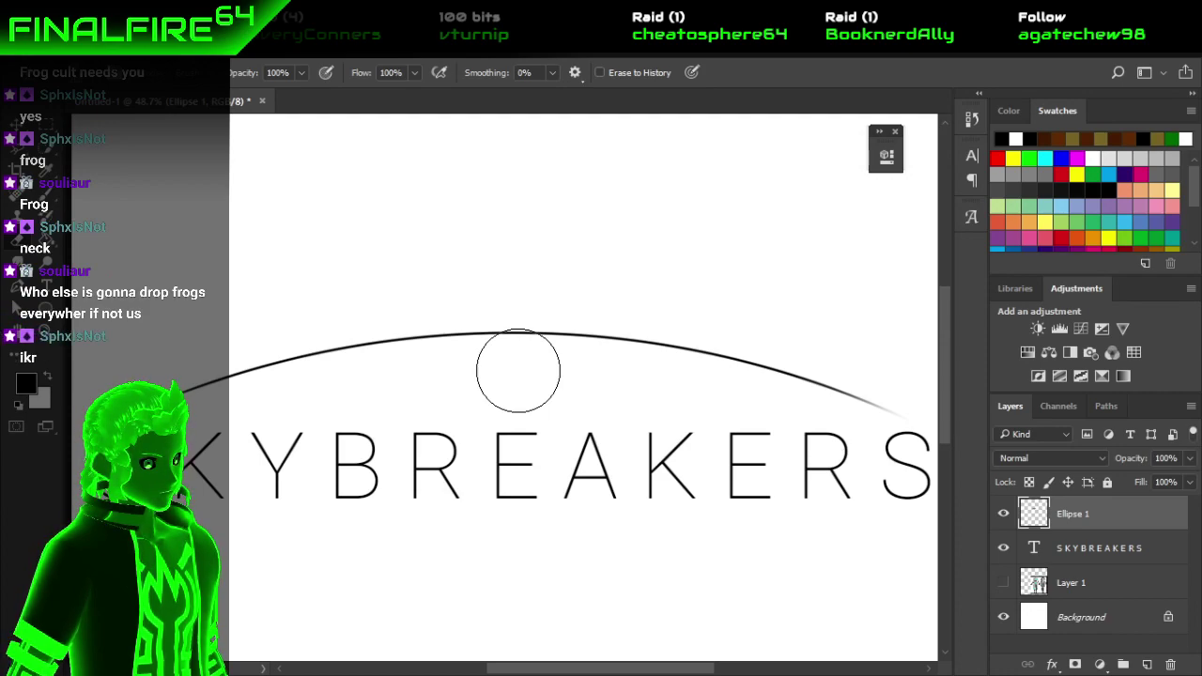
scroll(371, 357, up, 2)
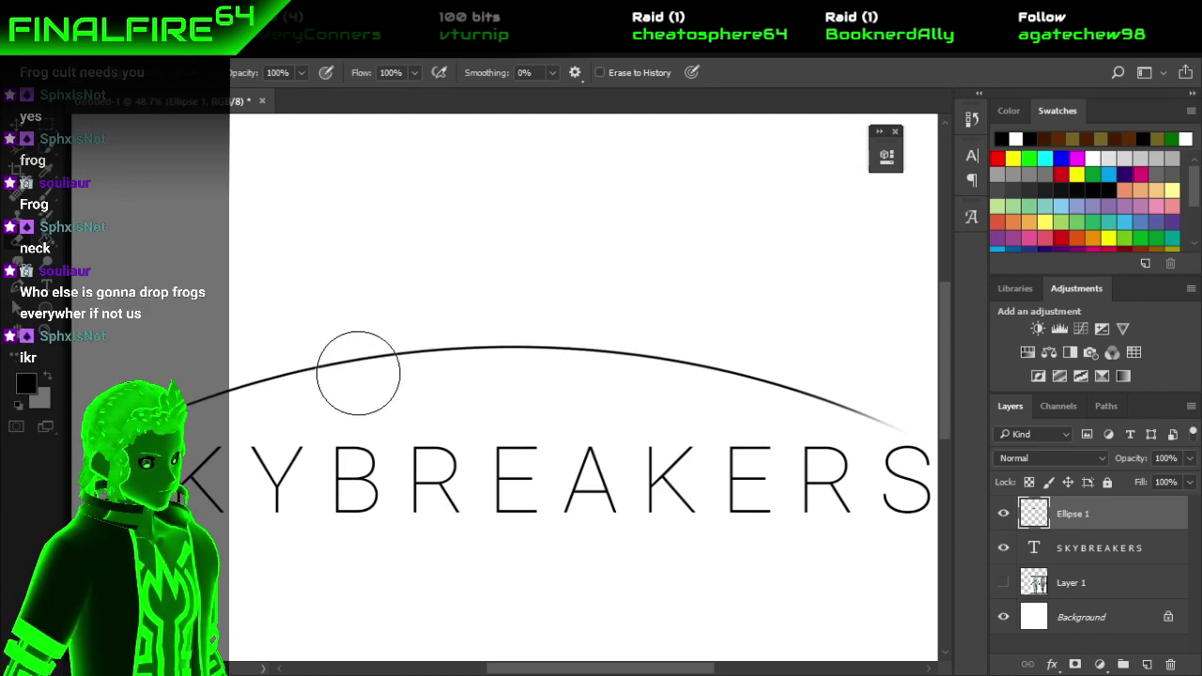
key(b)
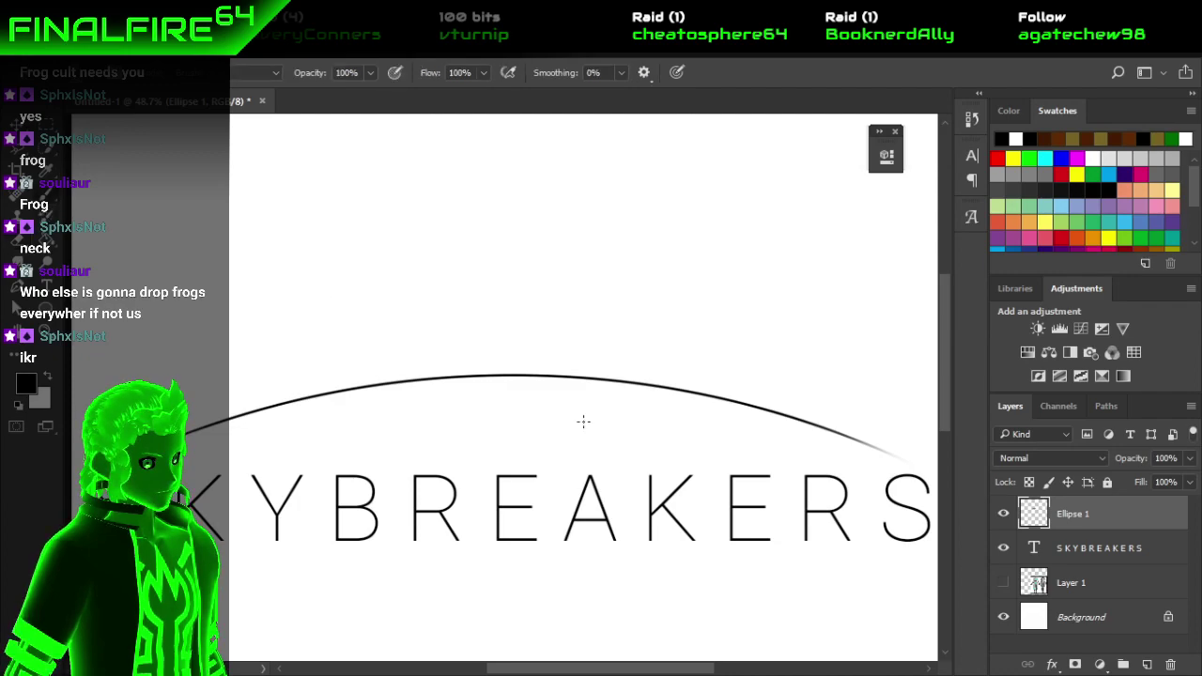
click(1147, 664)
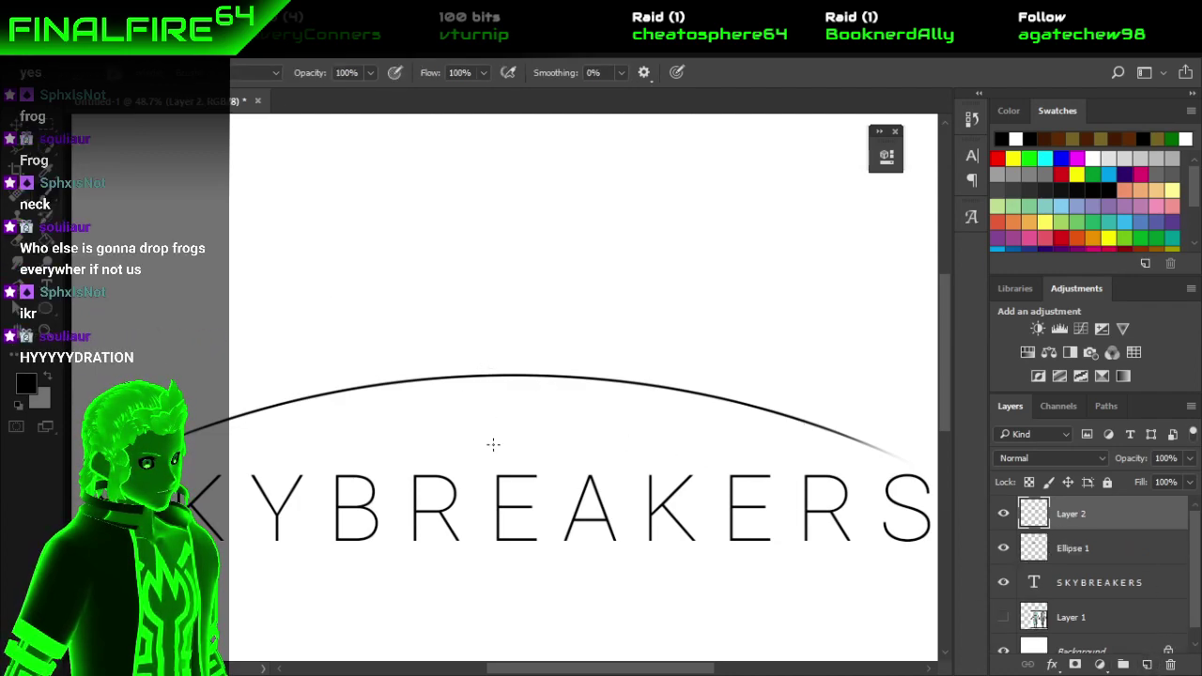
Try a short freehand brush stroke below the first E of the title and erase it.
scroll(516, 443, down, 1)
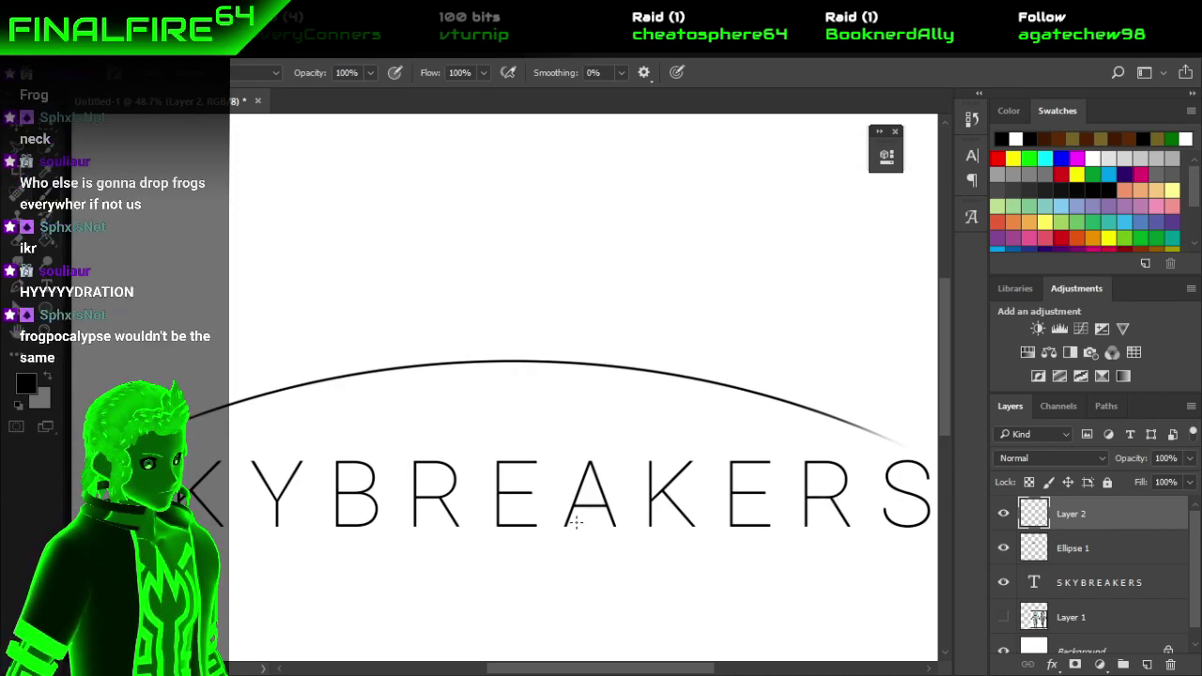
drag(485, 542, 561, 553)
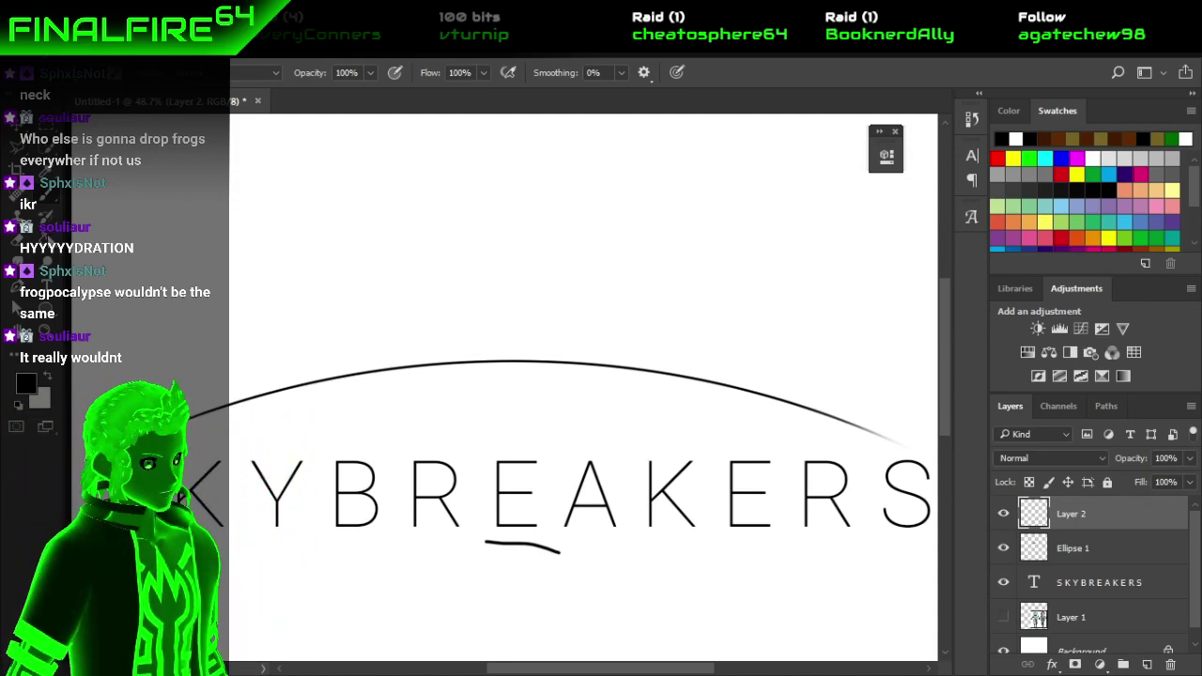
key(e)
drag(481, 507, 470, 569)
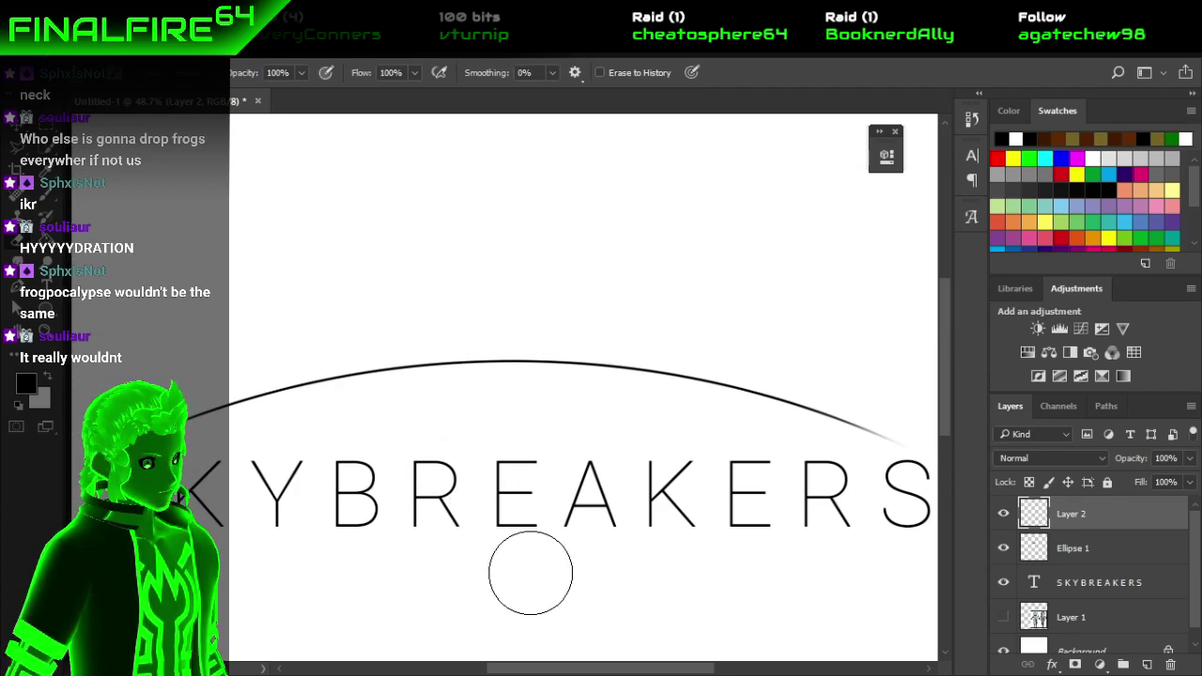
scroll(620, 568, down, 2)
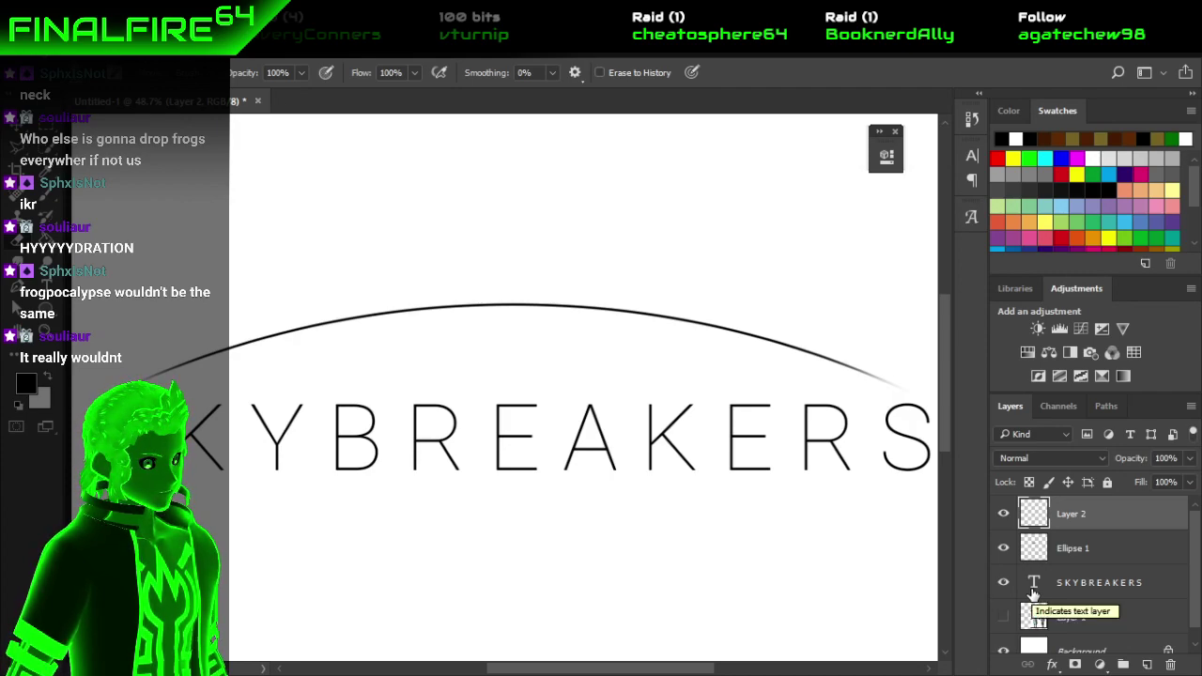
scroll(649, 478, down, 3)
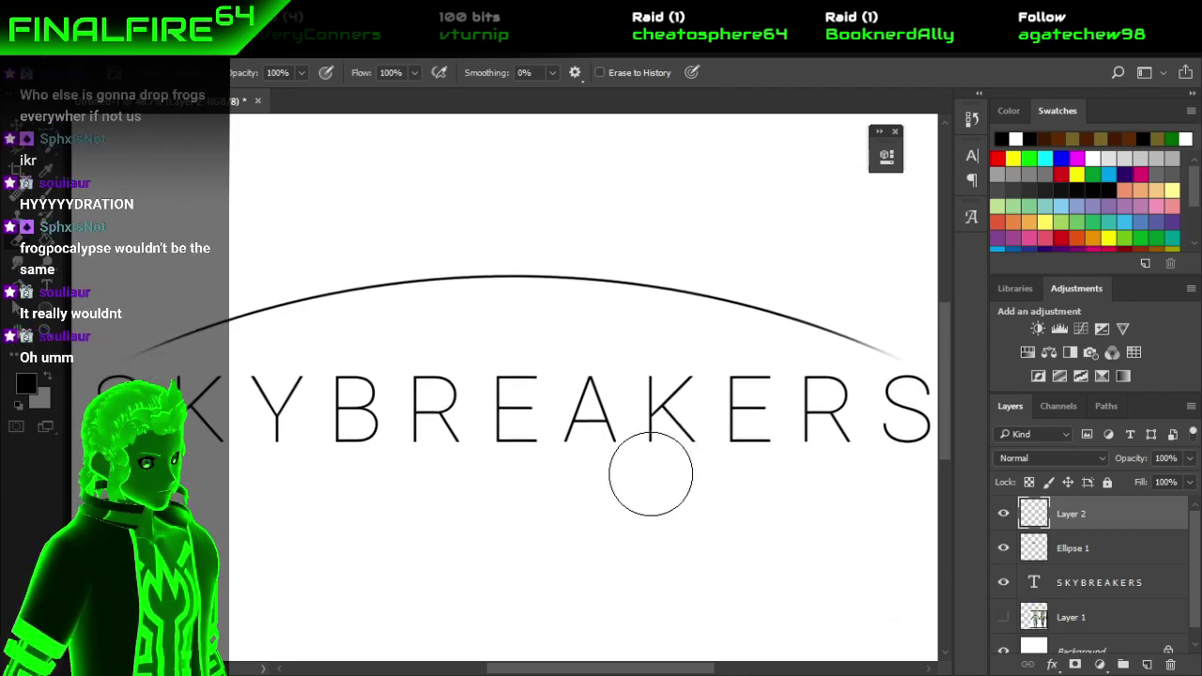
scroll(651, 474, down, 1)
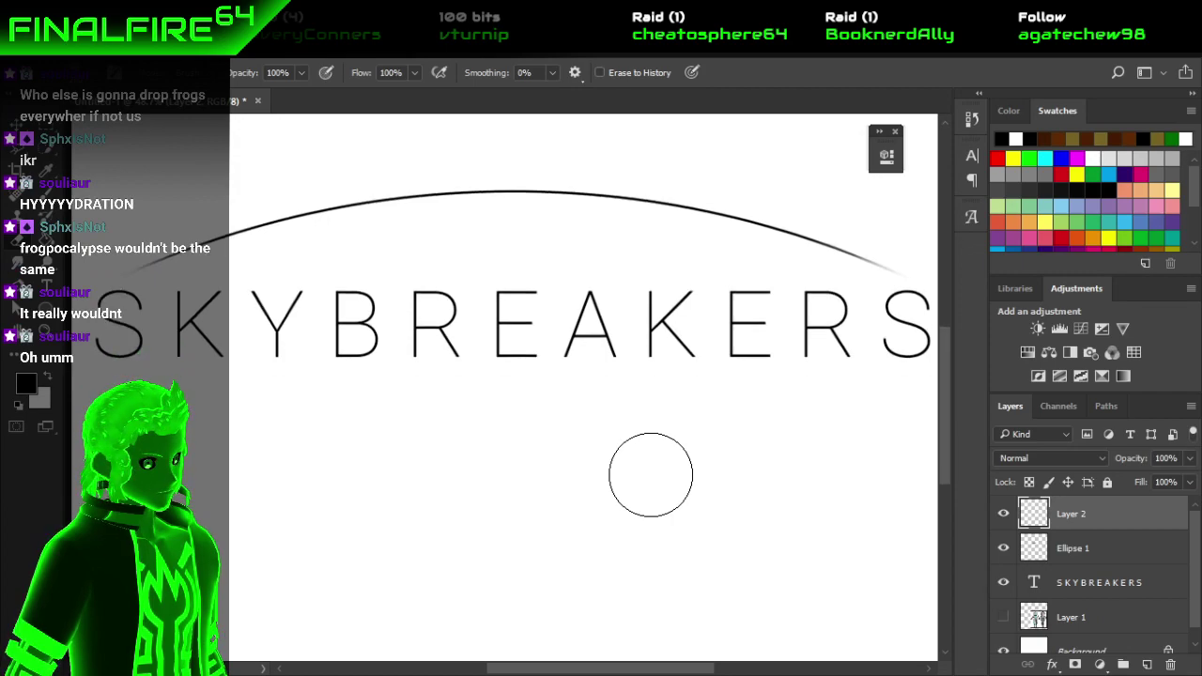
scroll(651, 475, up, 6)
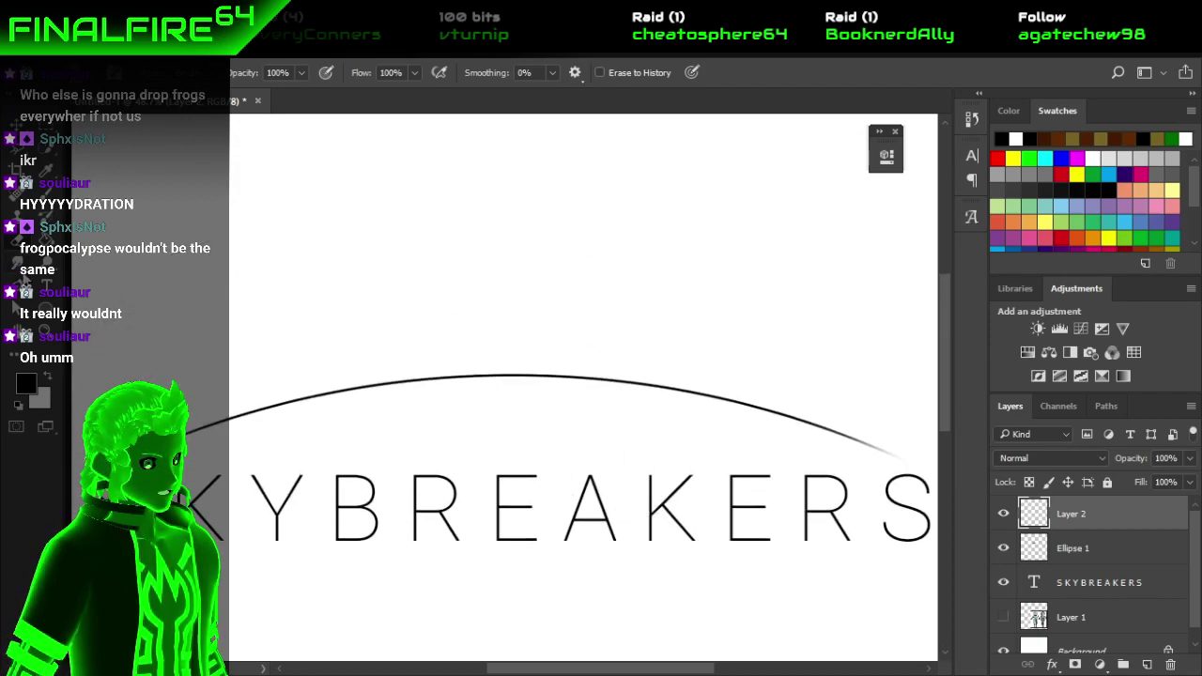
key(b)
mouse_move(479, 345)
mouse_down()
mouse_move(514, 370)
mouse_move(512, 443)
mouse_up()
key(ctrl+z)
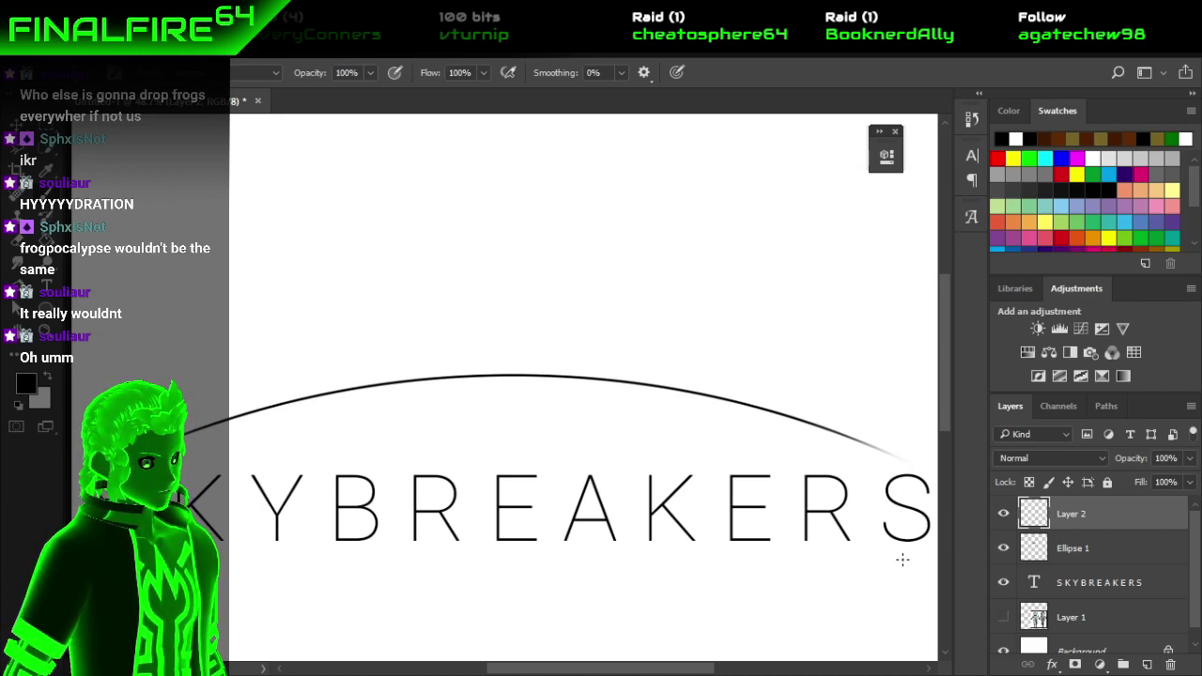
Sketch two freehand lines looping over the arc and down through the title to a star below it, with a scribble between them.
scroll(711, 481, down, 3)
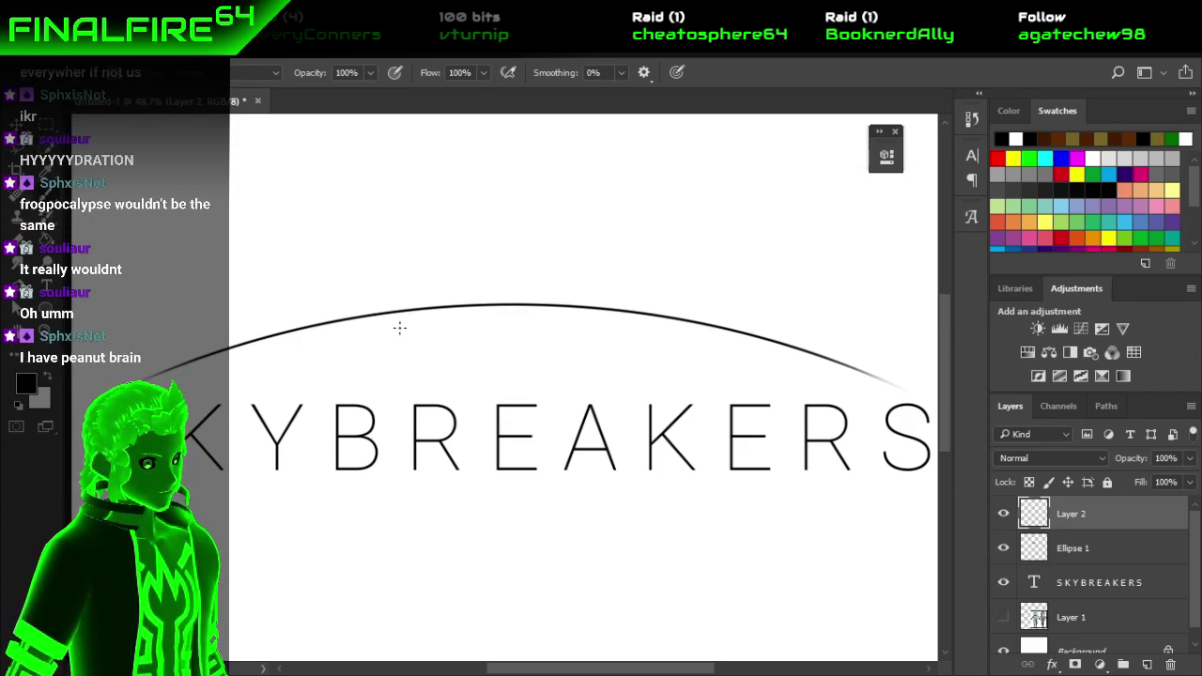
mouse_move(403, 310)
mouse_down()
mouse_move(470, 282)
mouse_move(507, 568)
mouse_up()
mouse_move(596, 310)
mouse_down()
mouse_move(581, 267)
mouse_move(561, 272)
mouse_move(567, 479)
mouse_move(552, 559)
mouse_move(522, 535)
mouse_move(553, 596)
mouse_move(584, 591)
mouse_move(540, 648)
mouse_move(523, 634)
mouse_move(476, 633)
mouse_move(513, 601)
mouse_up()
mouse_move(503, 385)
mouse_down()
mouse_move(496, 411)
mouse_move(529, 483)
mouse_up()
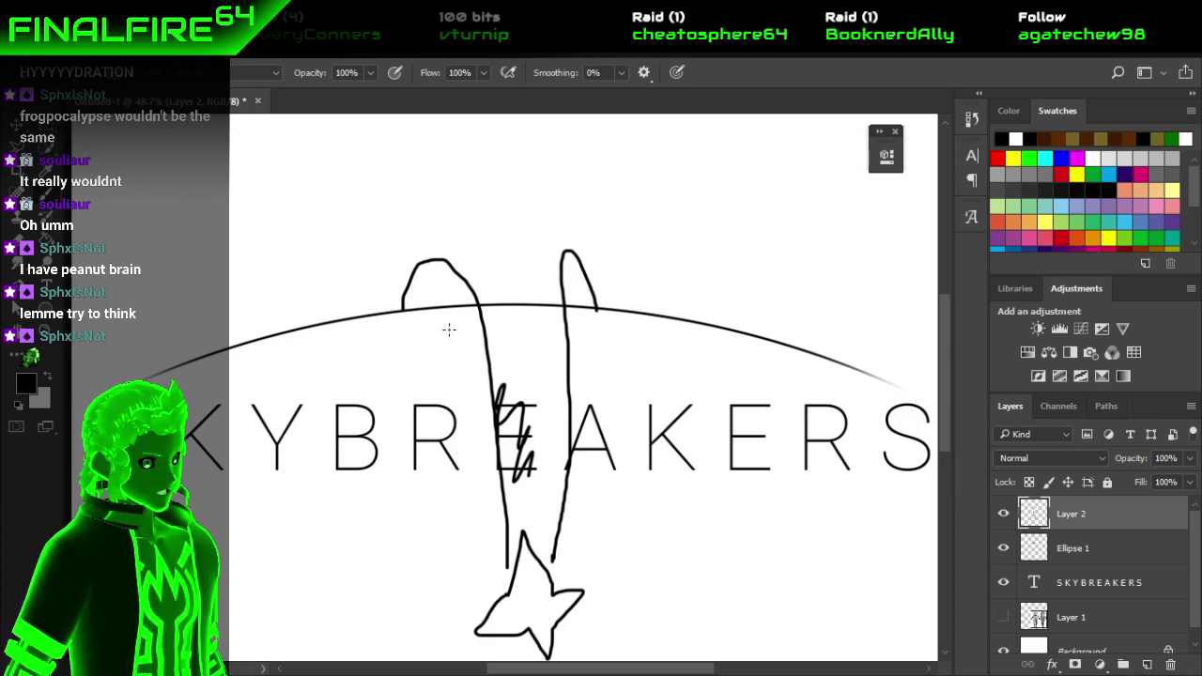
Try a freehand curve joining the tops of the two loops, and undo the entire freehand sketch on this layer.
mouse_move(417, 260)
mouse_down()
mouse_move(476, 221)
mouse_move(556, 237)
mouse_up()
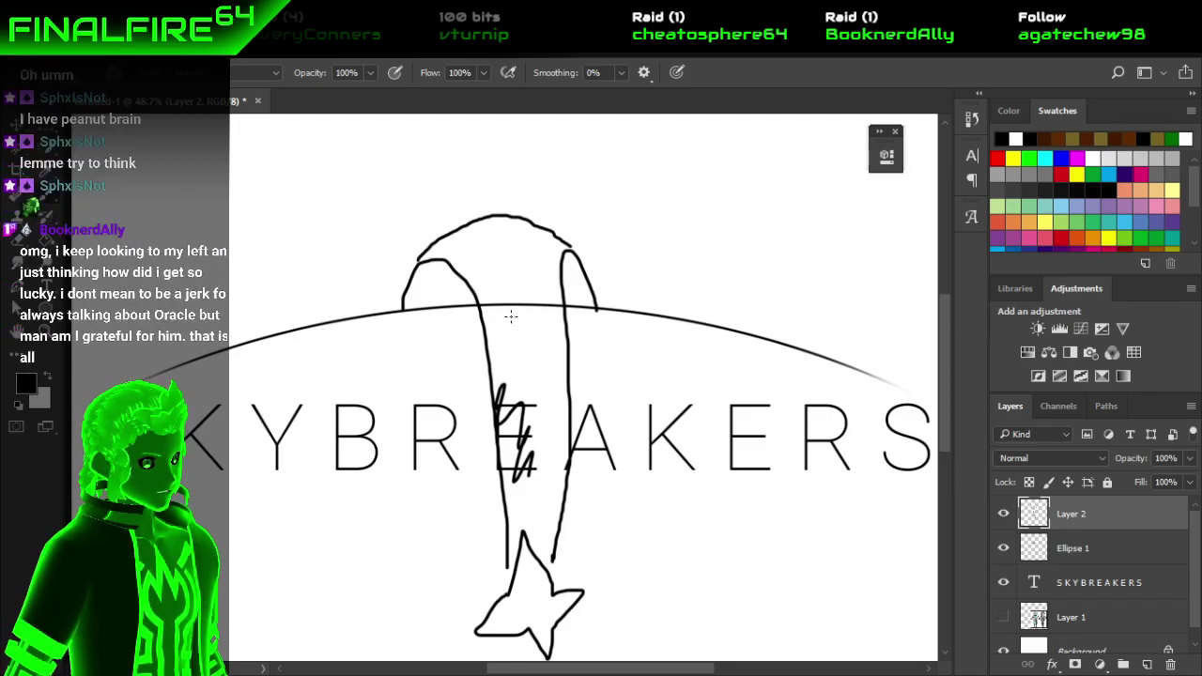
key(ctrl+z)
key(ctrl+z)
key(ctrl+z)
key(ctrl+z)
key(ctrl+z)
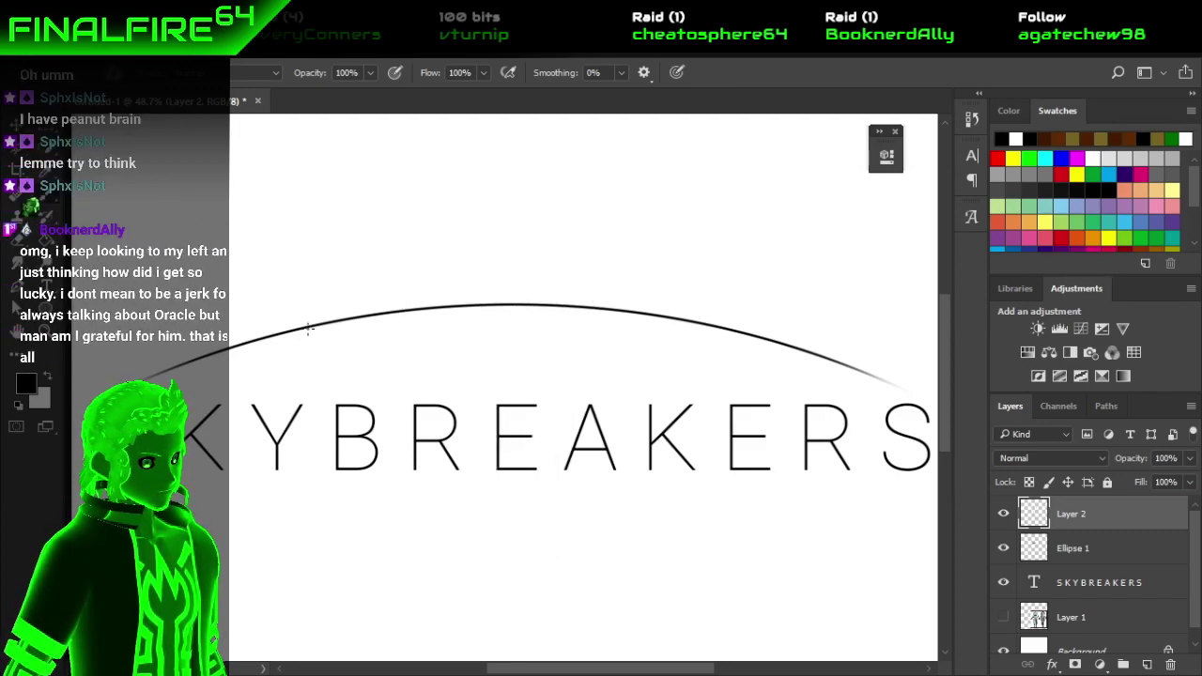
Set the brush smoothing to 100%.
click(622, 74)
drag(636, 91, 704, 97)
click(620, 76)
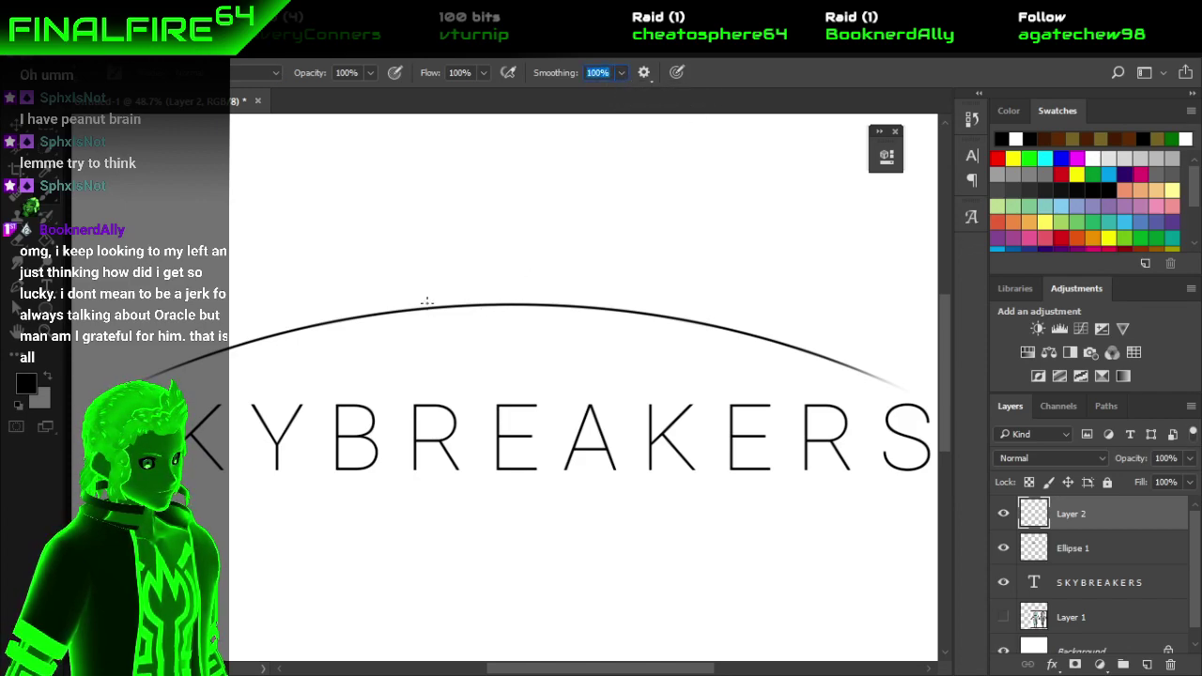
Draw one smooth line looping over the arc and down between the R and first E, and undo the trial strokes around it.
mouse_move(458, 311)
mouse_down()
mouse_move(461, 279)
mouse_move(486, 290)
mouse_move(489, 324)
mouse_up()
drag(495, 366, 497, 518)
key(ctrl+z)
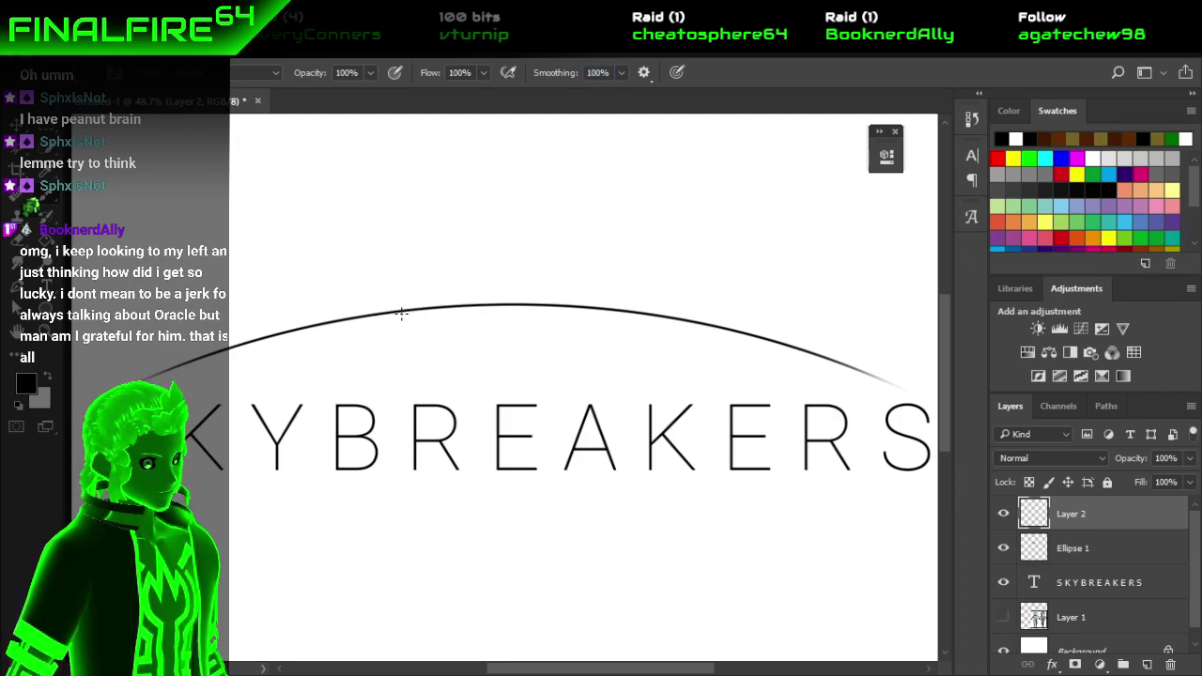
mouse_move(396, 312)
mouse_down()
mouse_move(416, 272)
mouse_move(442, 276)
mouse_move(463, 312)
mouse_move(495, 523)
mouse_up()
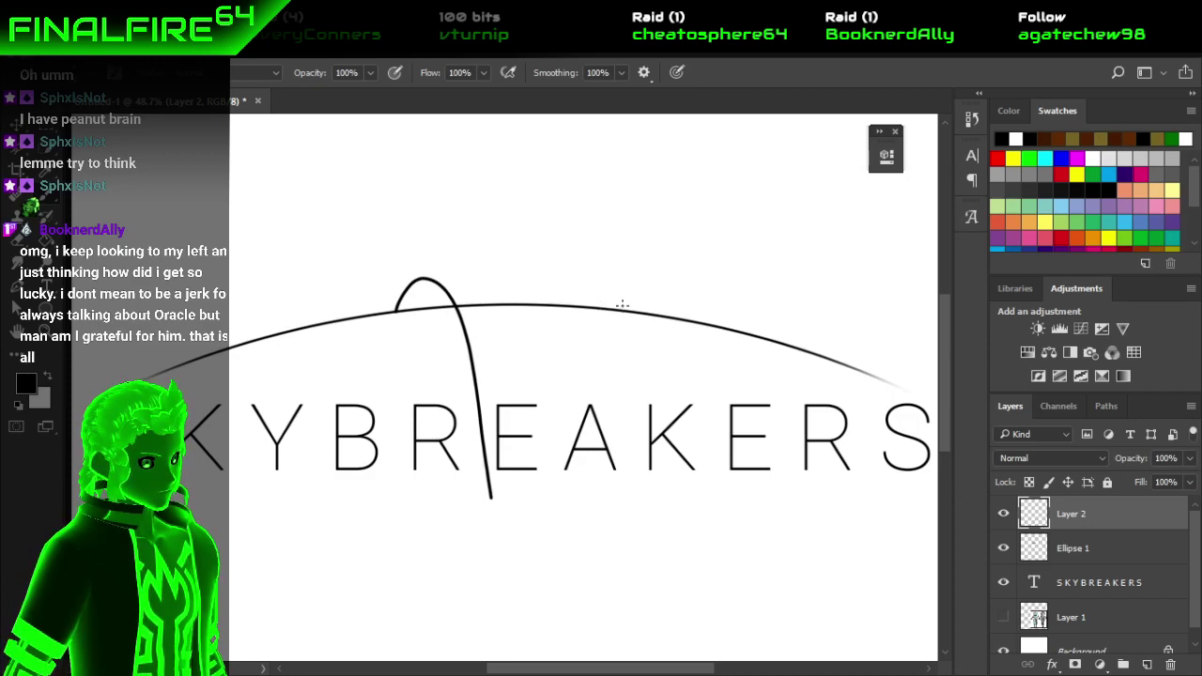
mouse_move(622, 311)
mouse_down()
mouse_move(604, 272)
mouse_move(579, 266)
mouse_move(565, 279)
mouse_move(564, 412)
mouse_move(539, 508)
mouse_move(537, 423)
mouse_up()
key(ctrl+z)
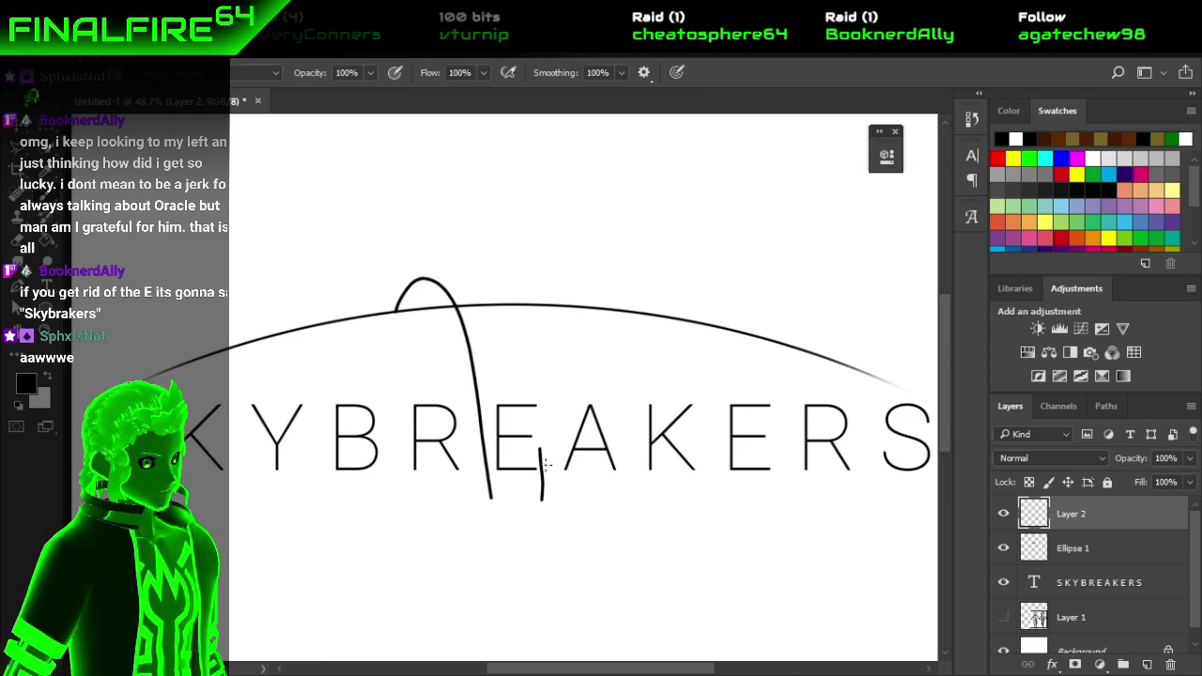
key(ctrl+z)
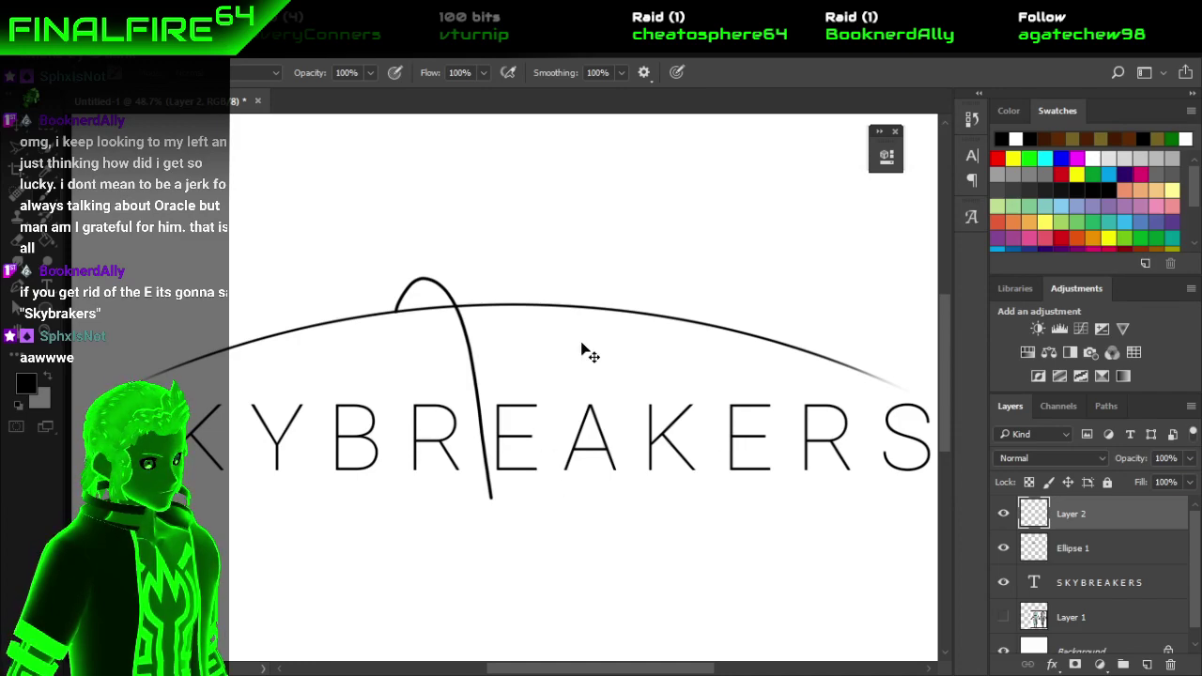
Duplicate the loop line's layer and flip the copy horizontally so it mirrors the line beyond the first E, then deselect.
key(m)
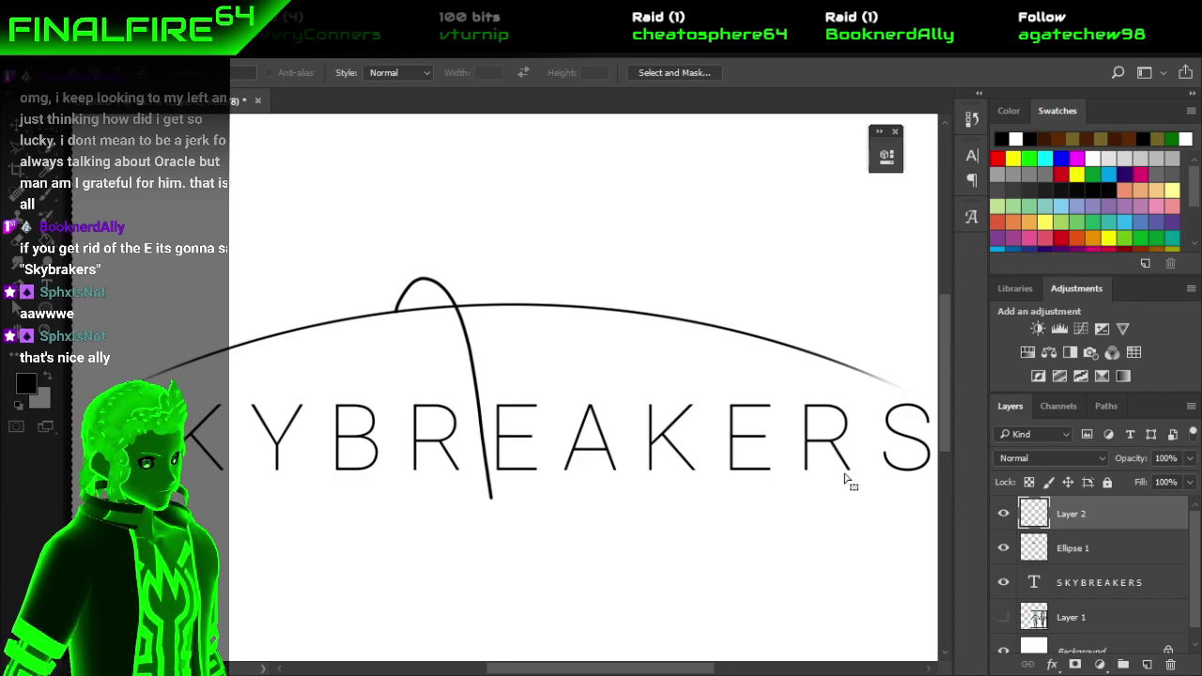
drag(1114, 517, 1151, 665)
right_click(1080, 512)
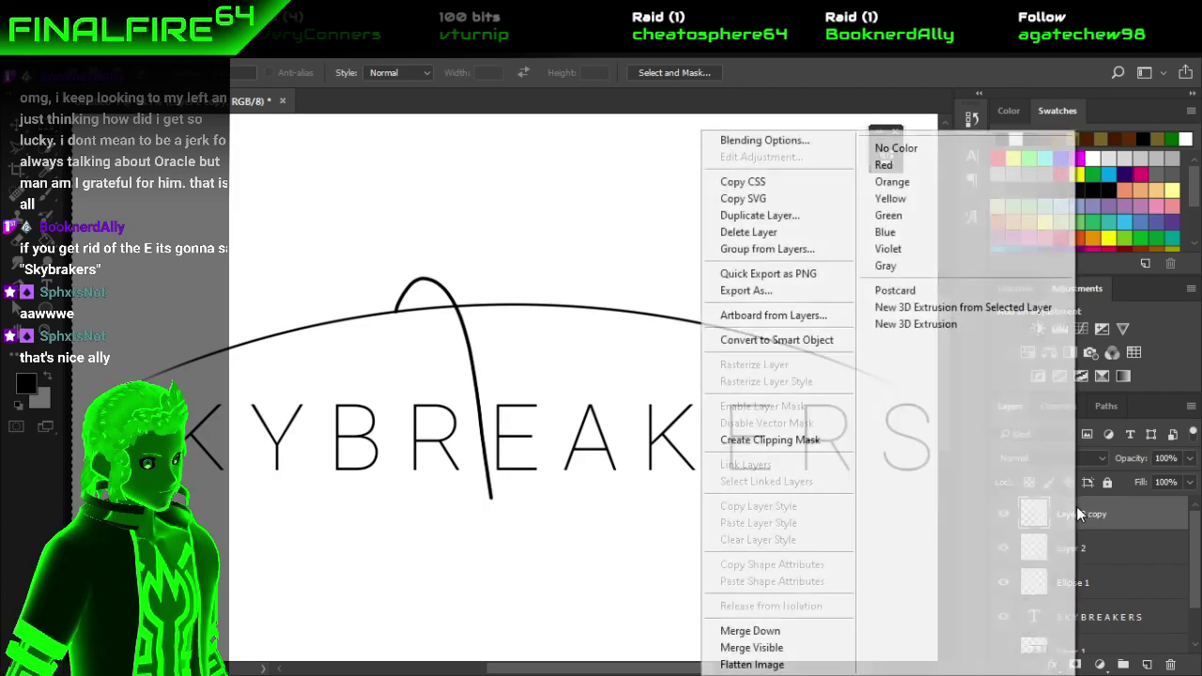
key(Escape)
key(alt+e)
mouse_move(243, 411)
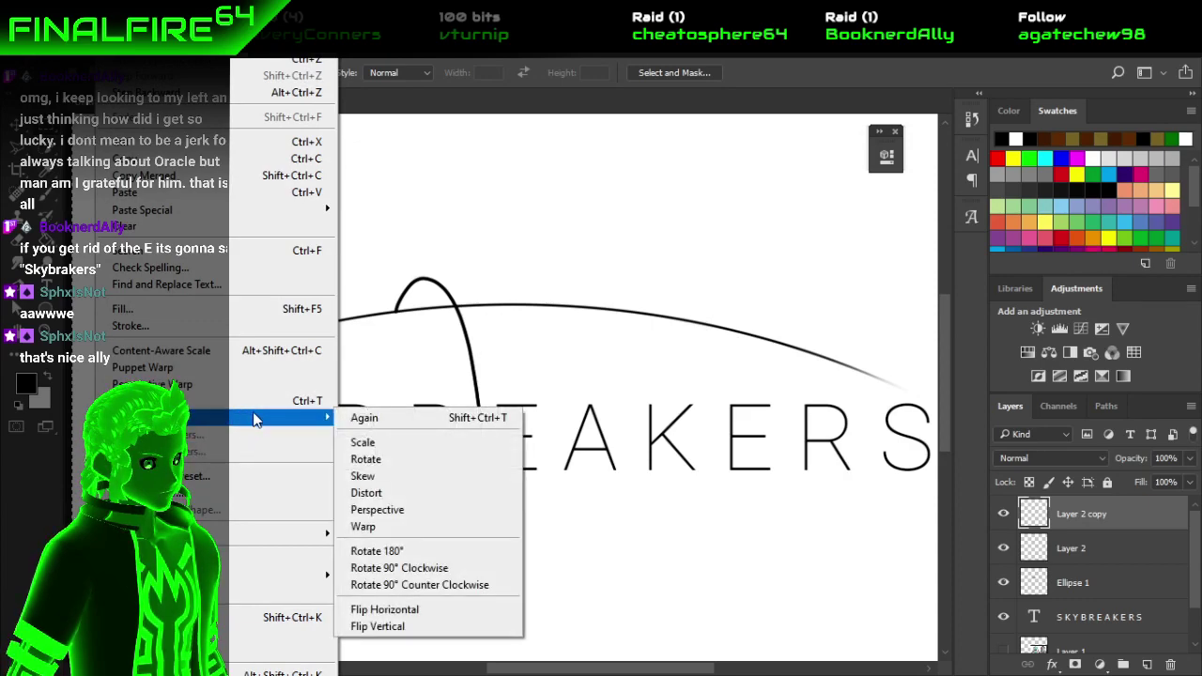
click(413, 610)
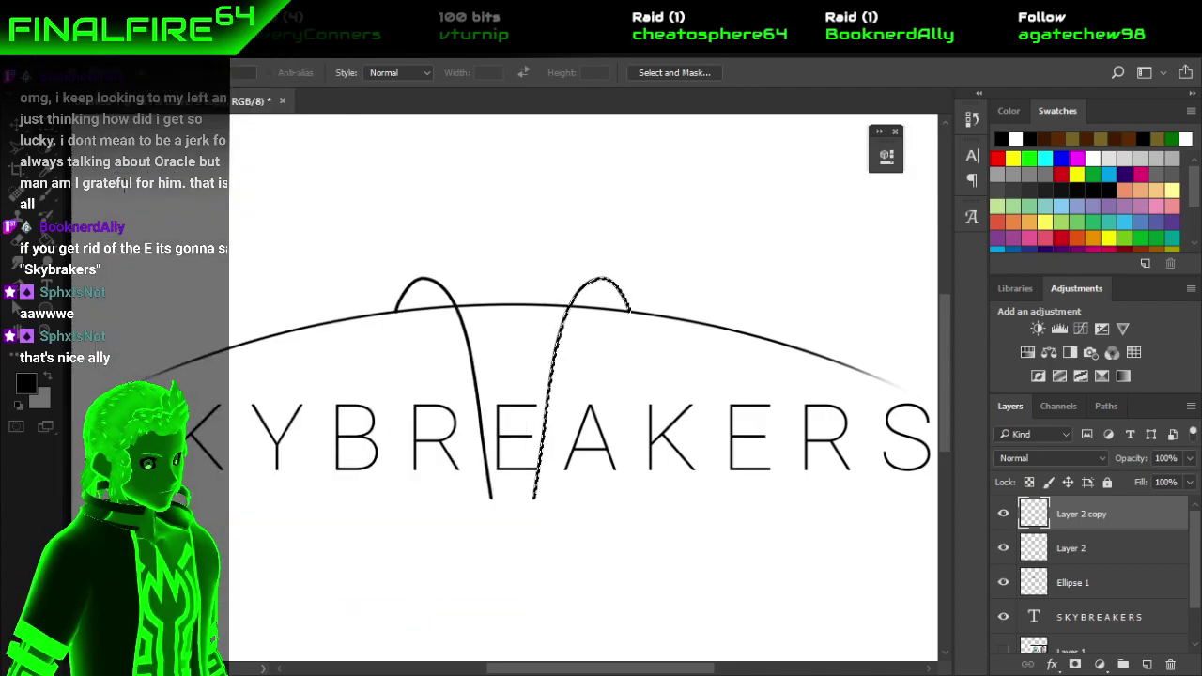
click(409, 196)
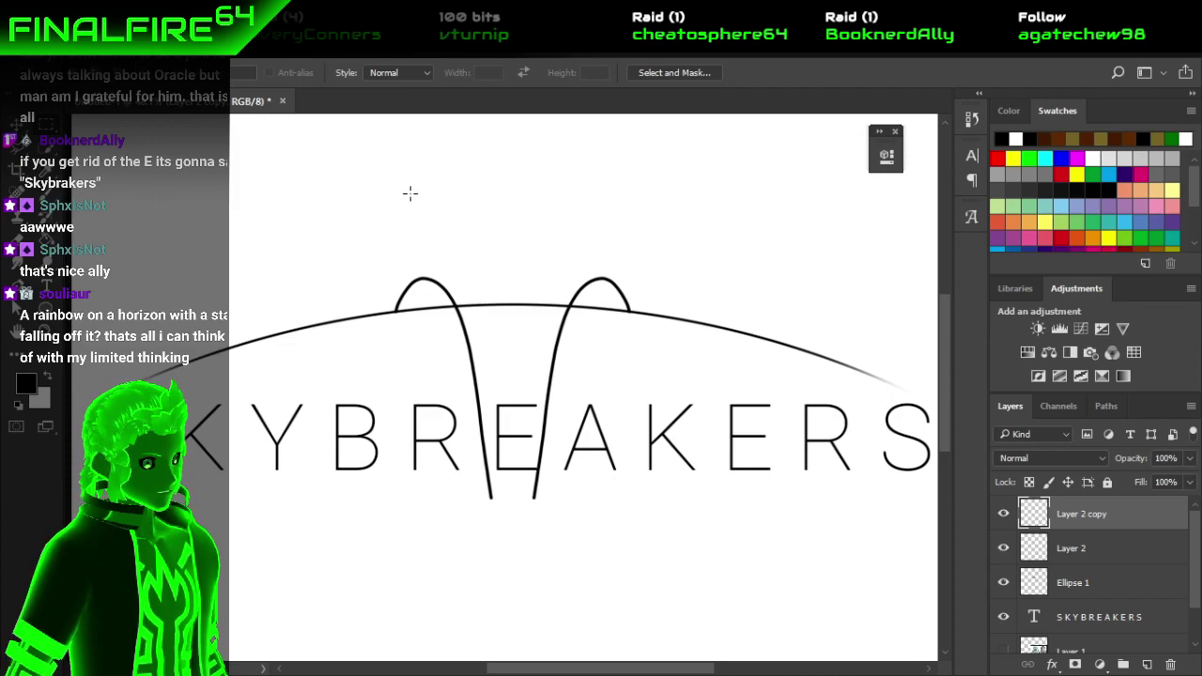
Try a brushed curve connecting the tops of the two mirrored loops above the arc, and redo it once.
drag(422, 278, 520, 239)
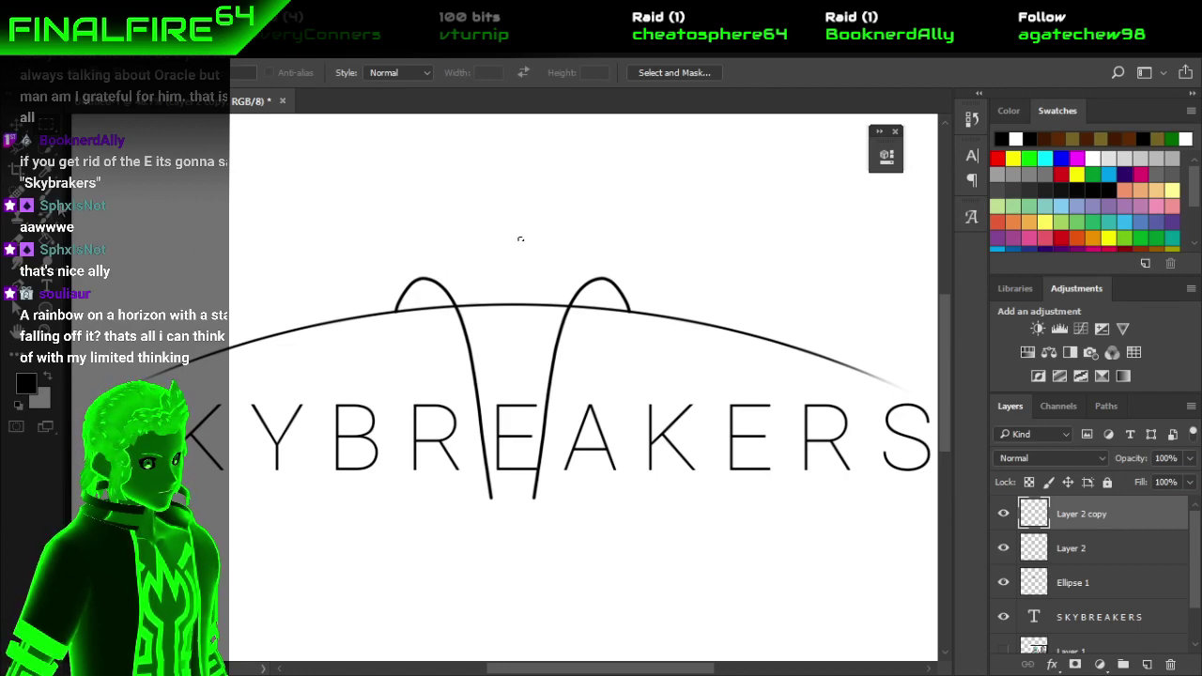
key(b)
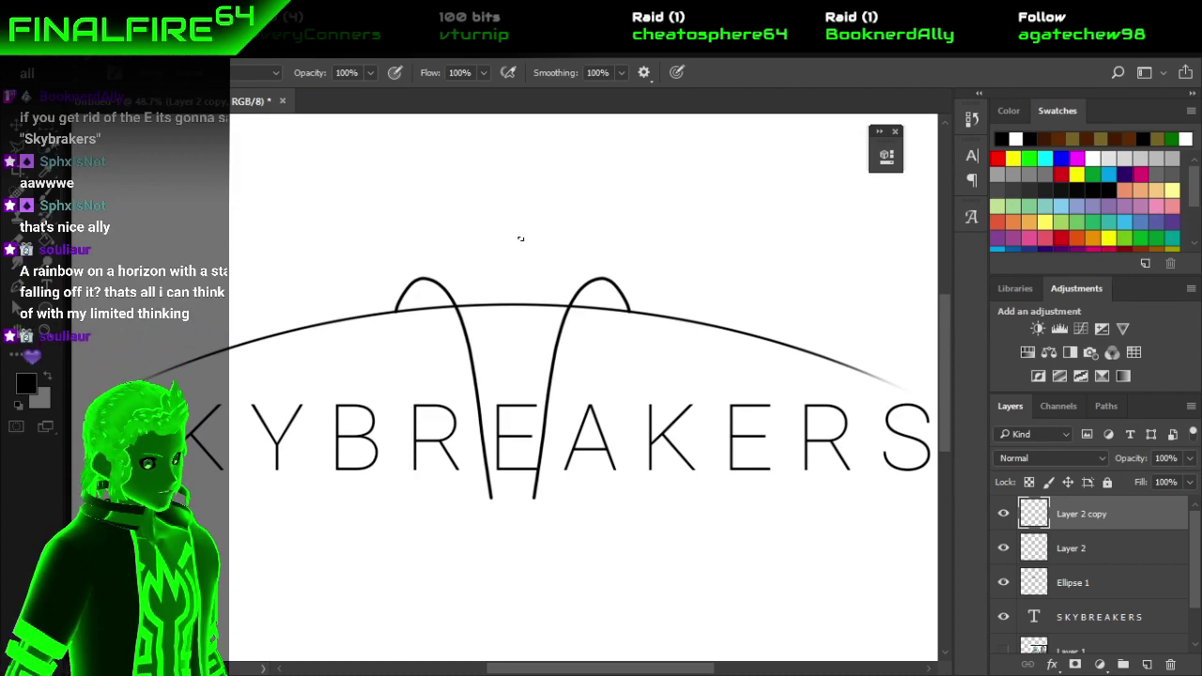
key(m)
key(b)
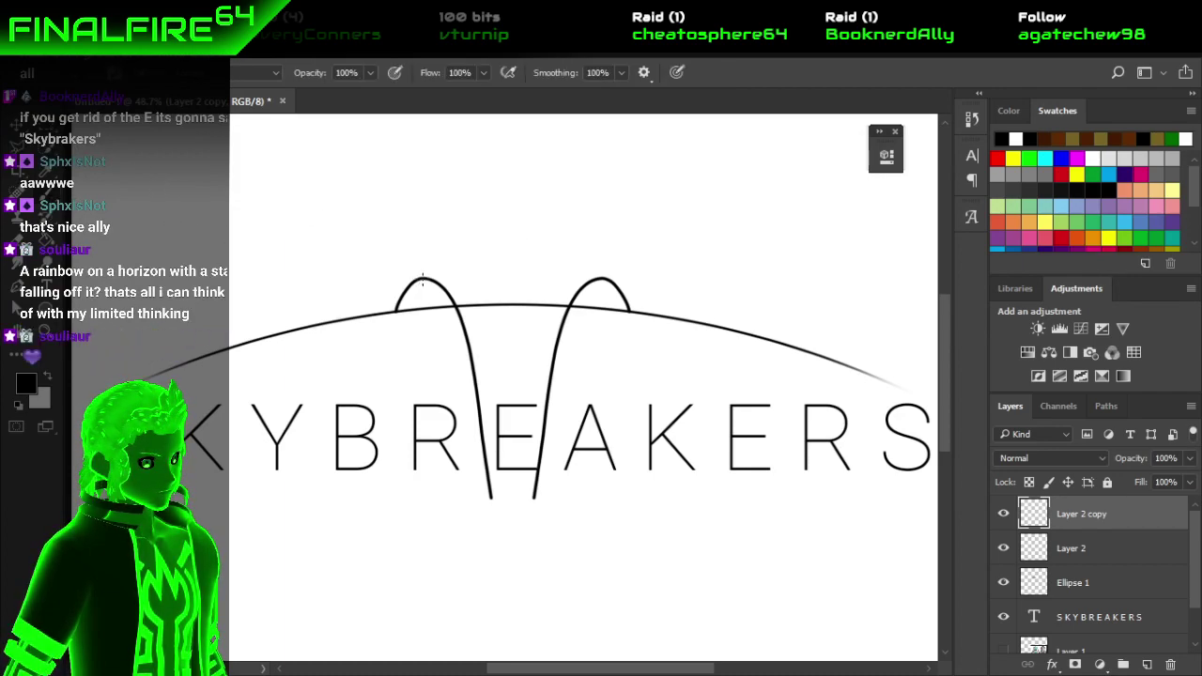
mouse_move(423, 279)
mouse_down()
mouse_move(529, 257)
mouse_move(578, 261)
mouse_move(627, 286)
mouse_up()
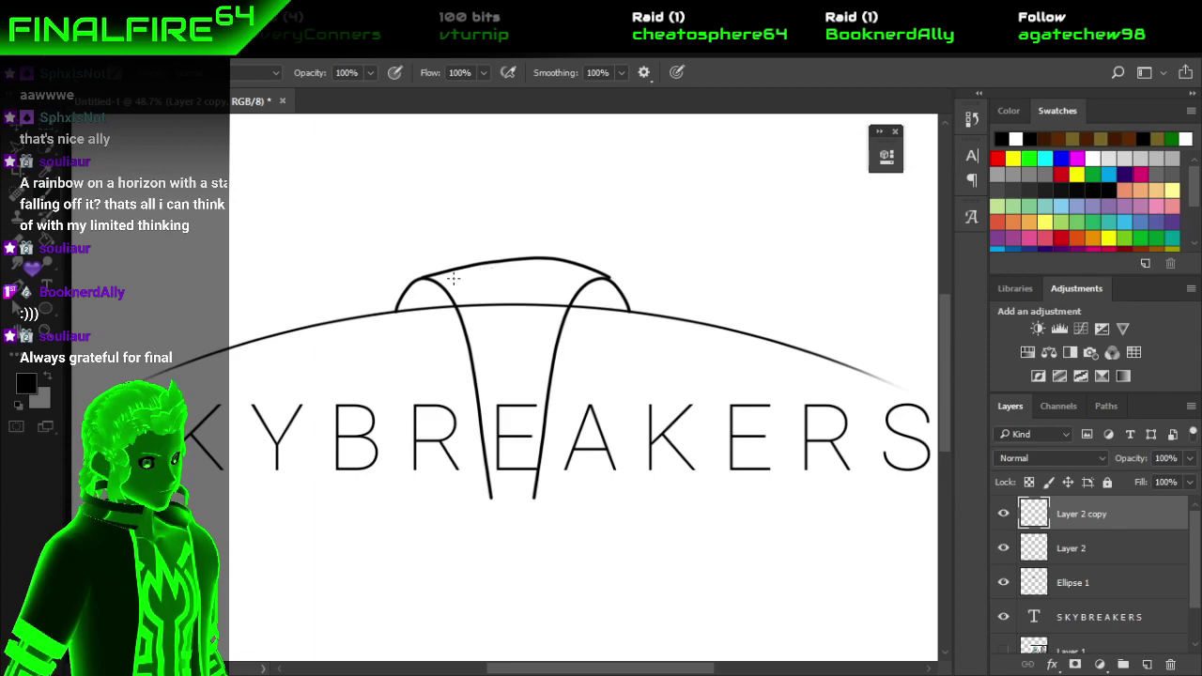
key(ctrl+z)
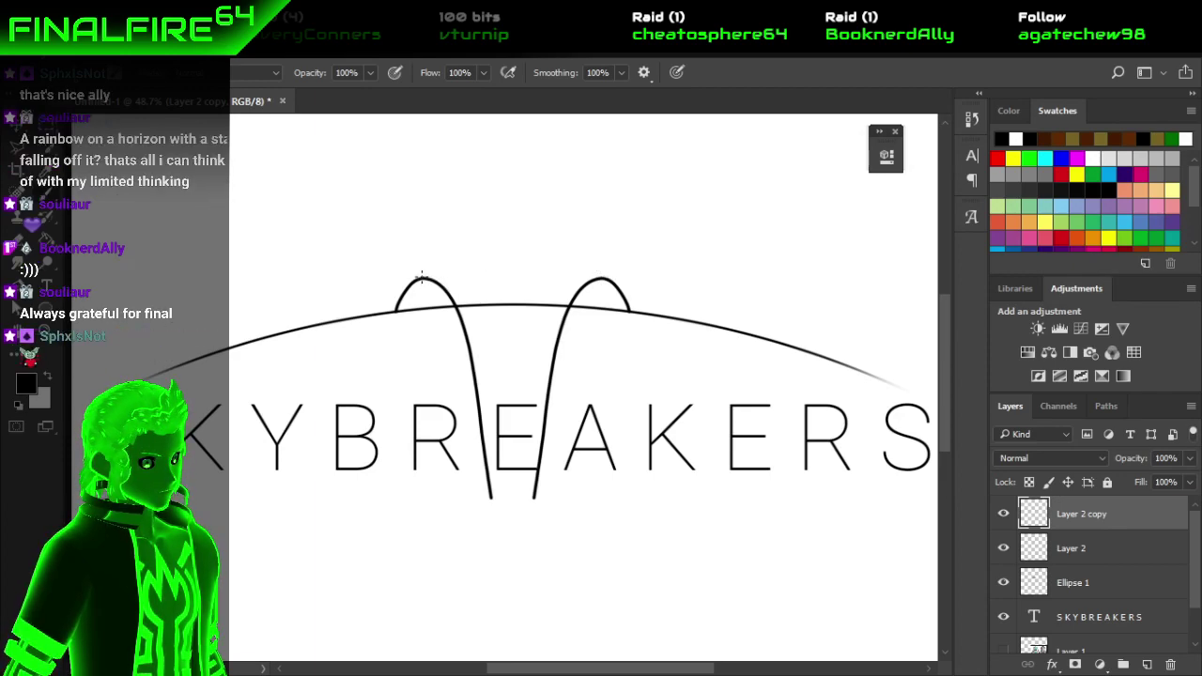
mouse_move(421, 276)
mouse_down()
mouse_move(526, 258)
mouse_move(580, 269)
mouse_up()
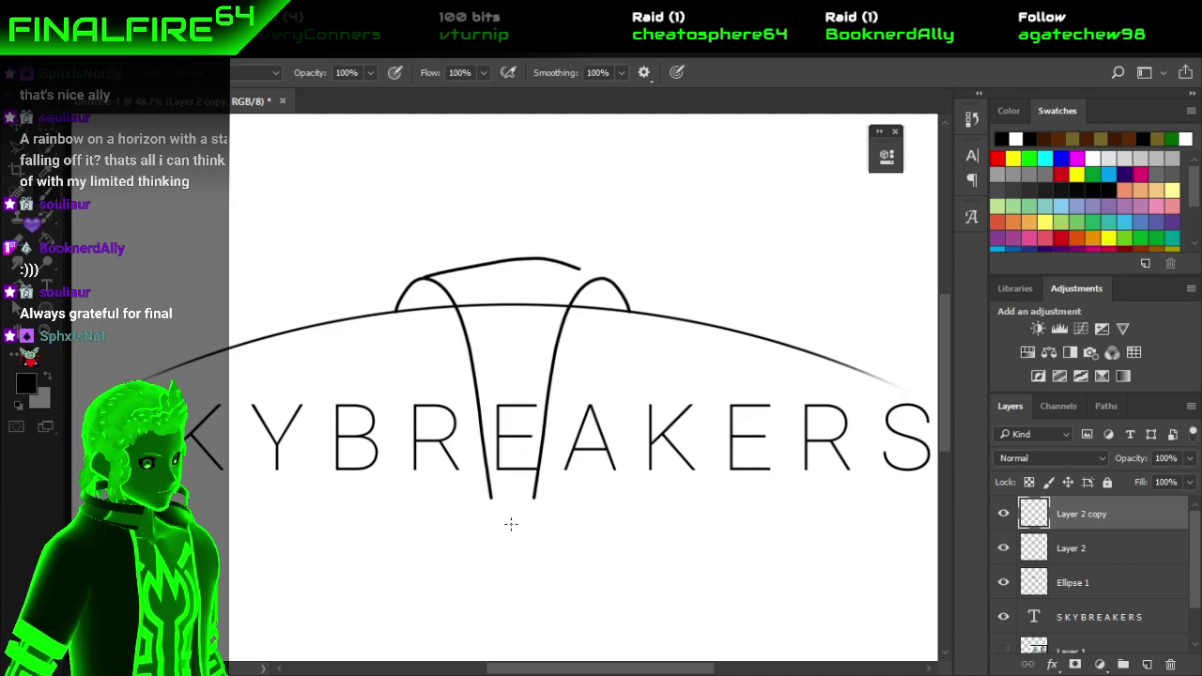
Undo the connecting curve, the mirrored layer copy and the loop line, including the stray stroke below the first E.
key(ctrl+z)
key(ctrl+z)
key(ctrl+shift+z)
key(ctrl+shift+z)
key(ctrl+z)
key(ctrl+z)
key(ctrl+z)
key(ctrl+z)
key(ctrl+z)
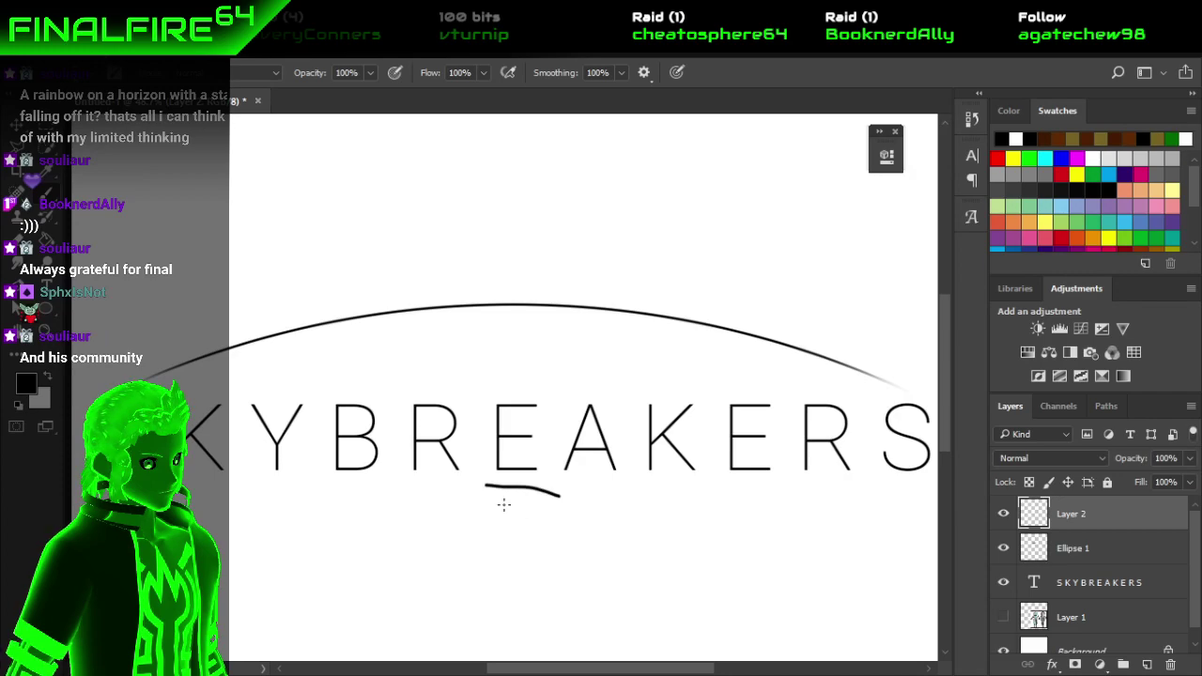
key(ctrl+z)
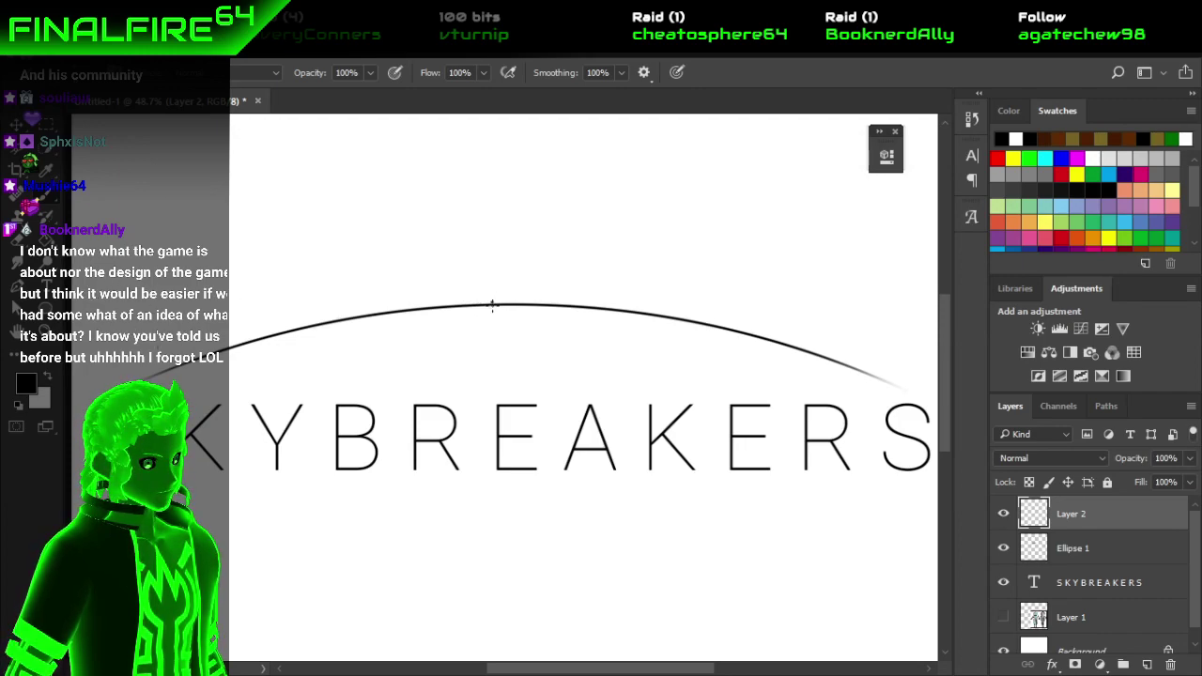
Sketch a four-pointed star outline centred on the peak of the arc.
mouse_move(463, 307)
mouse_down()
mouse_move(505, 281)
mouse_move(508, 215)
mouse_move(543, 298)
mouse_move(595, 325)
mouse_up()
mouse_move(463, 305)
mouse_down()
mouse_move(504, 316)
mouse_move(526, 361)
mouse_move(542, 299)
mouse_move(563, 304)
mouse_up()
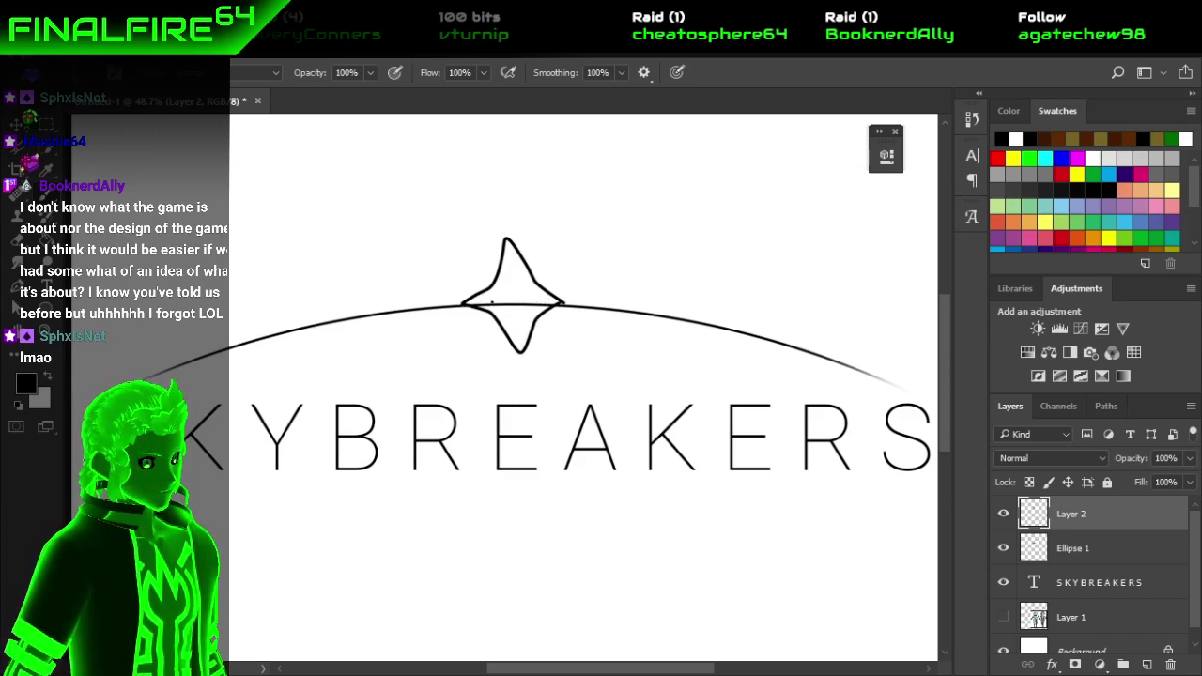
Swap the foreground and background colours, enlarge the brush, try covering the arc inside the star with white, and undo it.
click(47, 379)
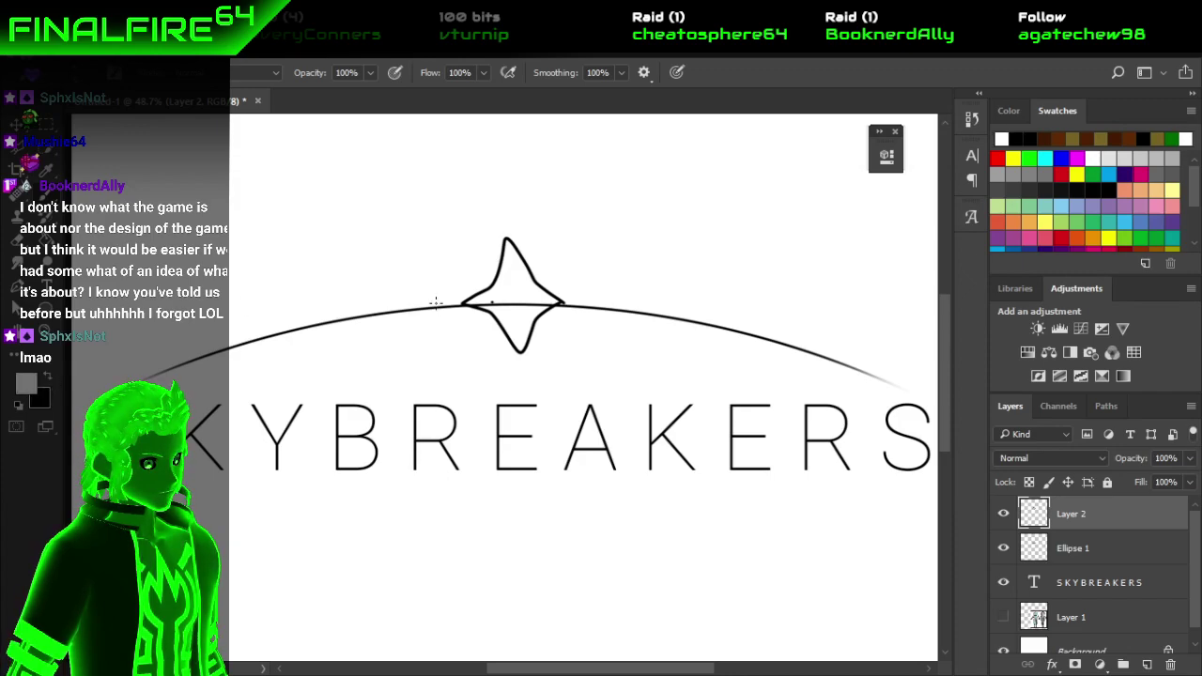
click(597, 72)
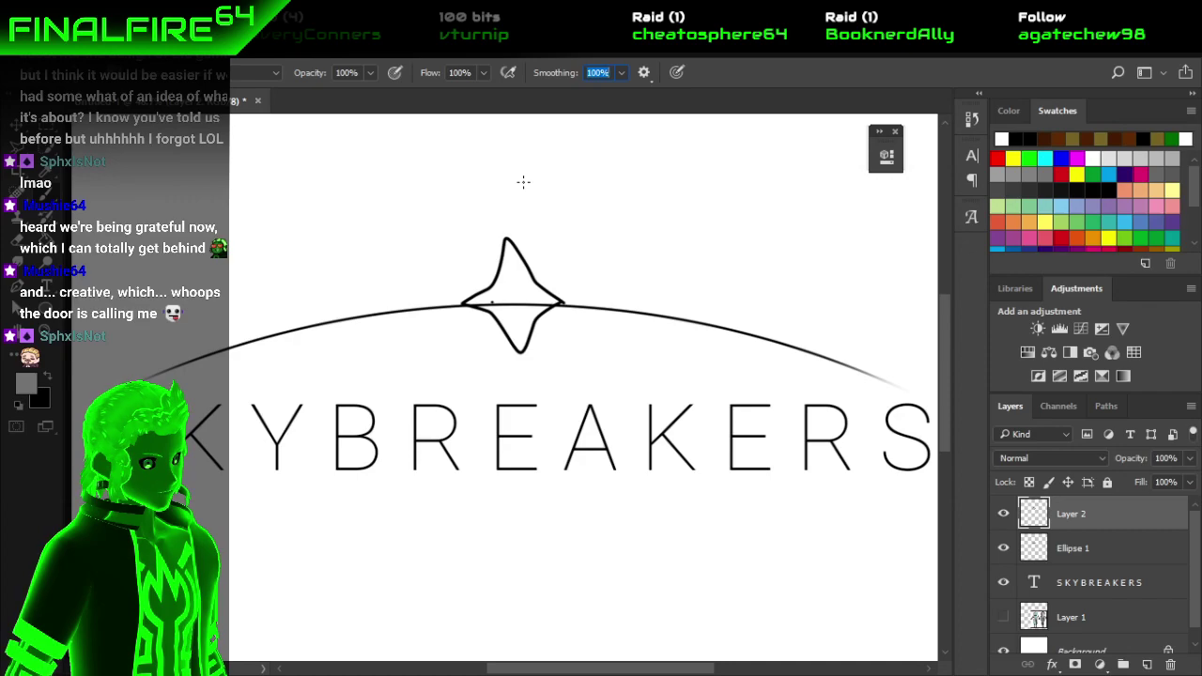
key(e)
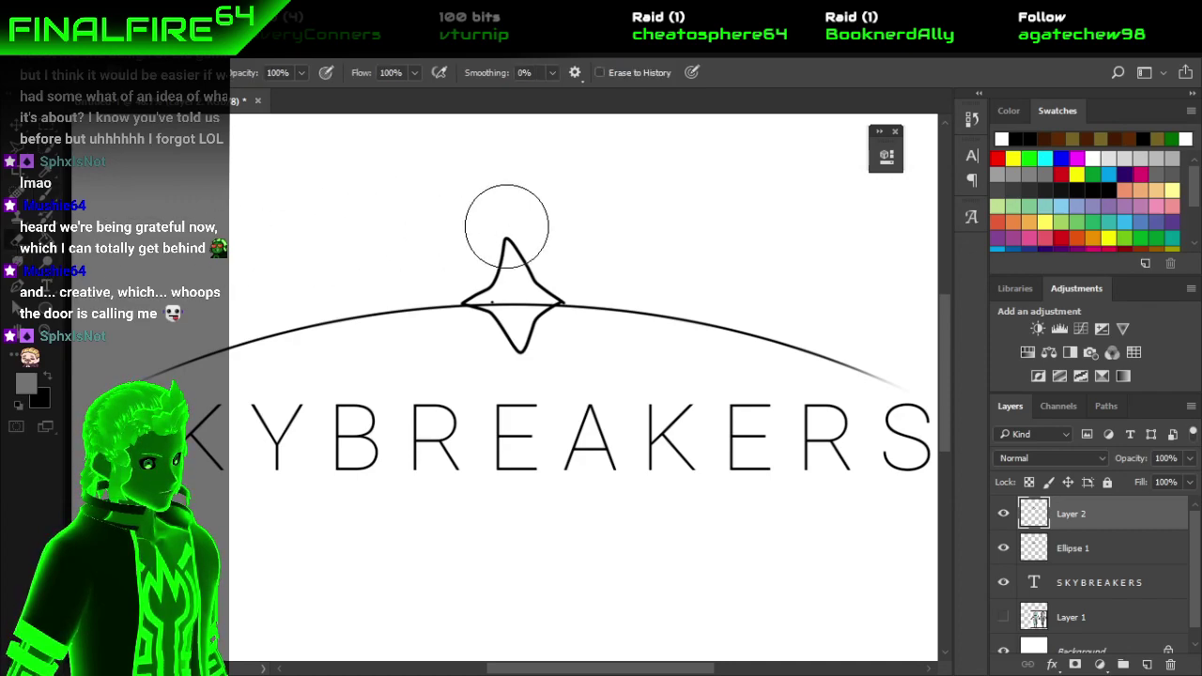
key(b)
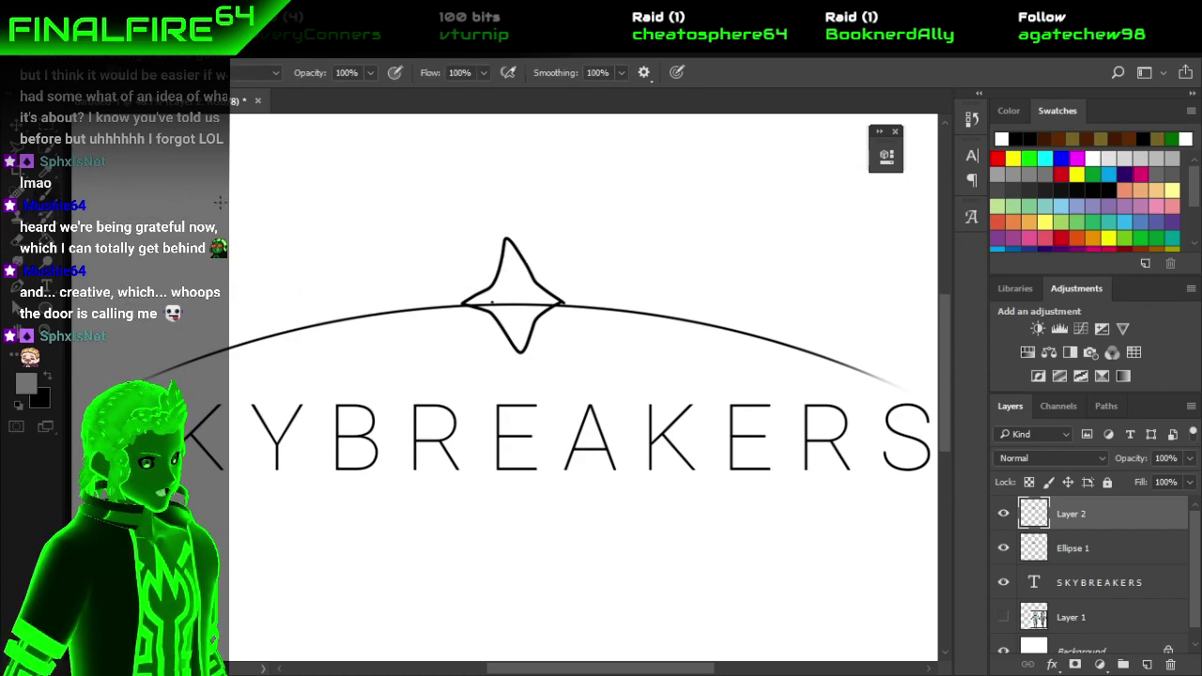
click(52, 72)
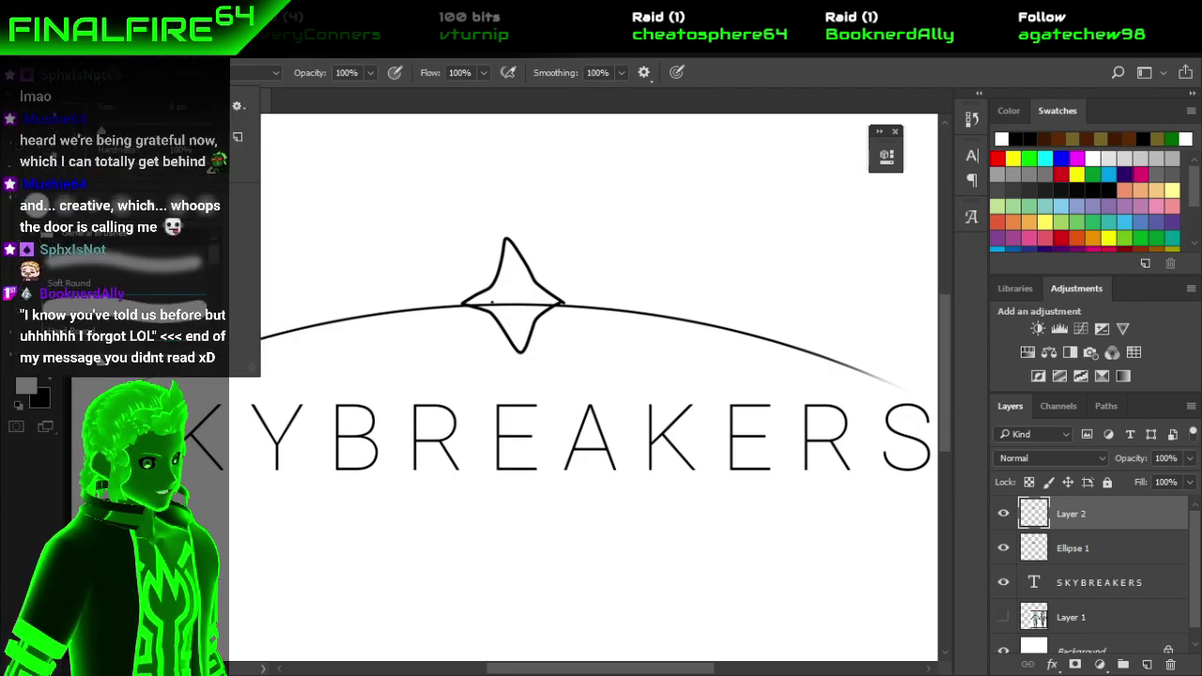
click(488, 299)
drag(488, 299, 478, 299)
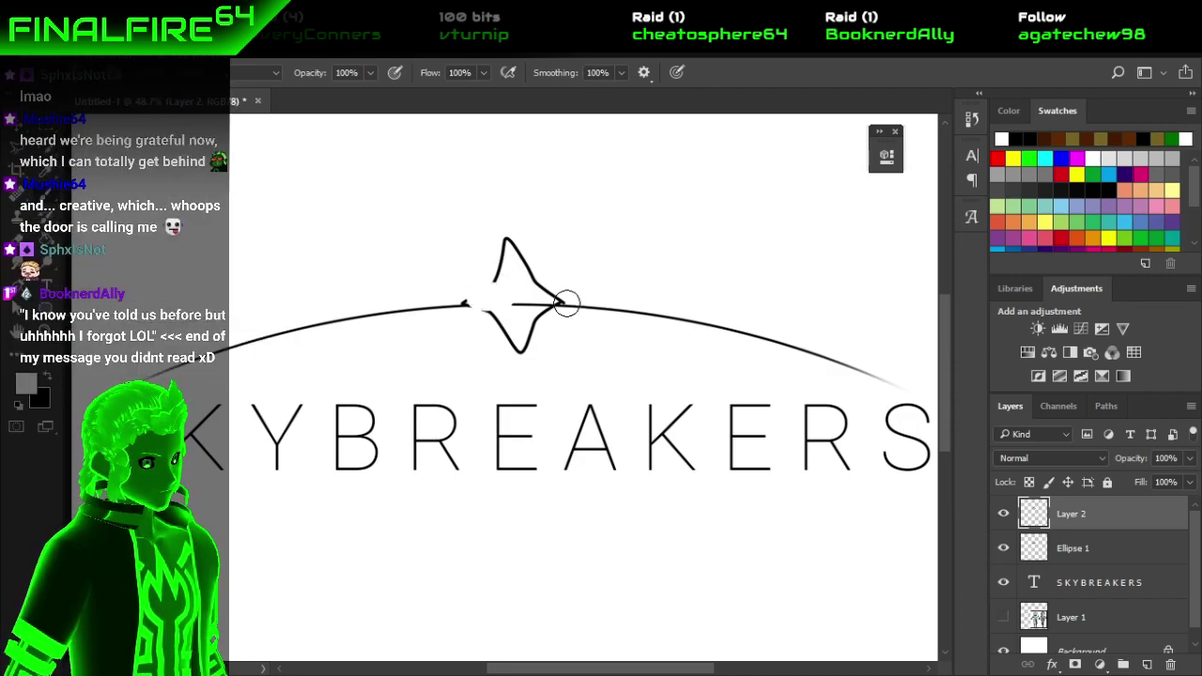
key(ctrl+z)
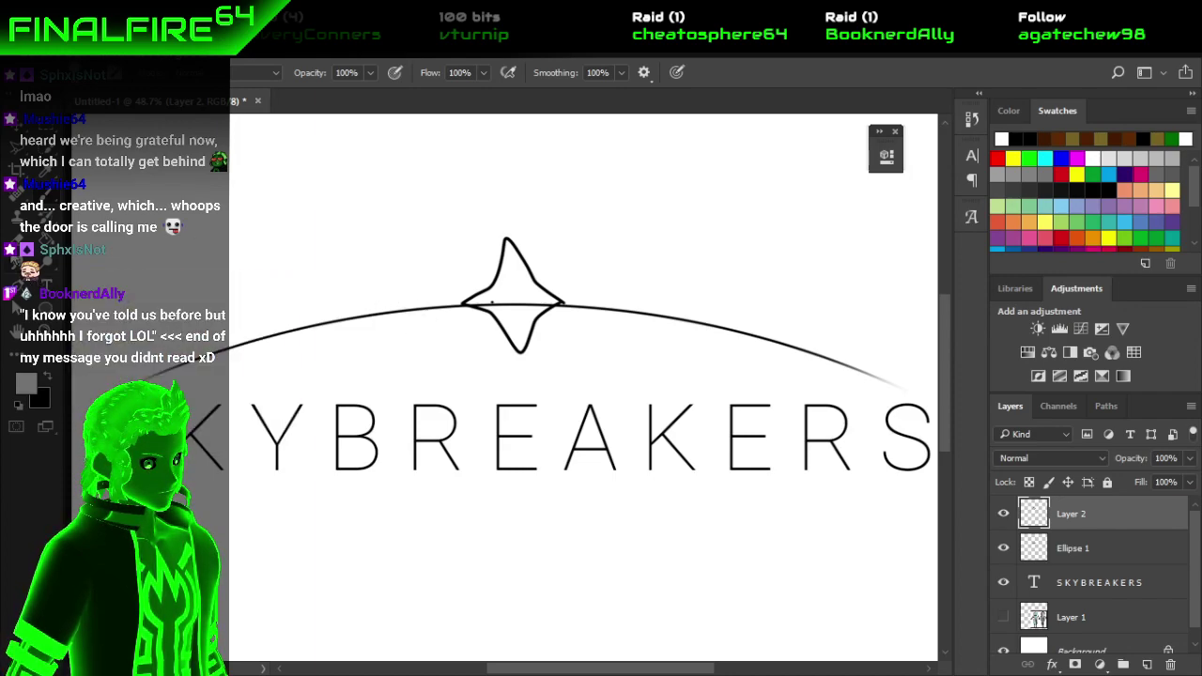
Erase the four-pointed star sketch from the arc's peak.
click(40, 283)
mouse_move(384, 300)
mouse_down()
mouse_move(479, 273)
mouse_move(479, 256)
mouse_move(537, 319)
mouse_up()
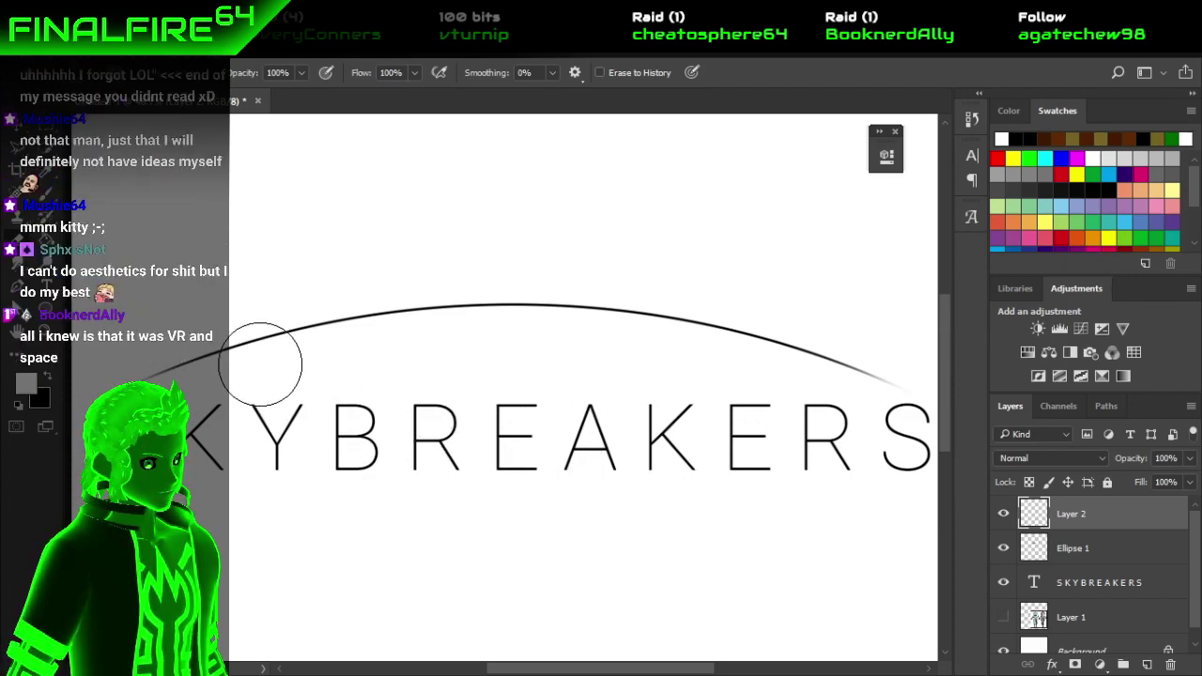
Switch back to a thin black brush and sketch a small jagged outline standing on the arc near its peak.
key(b)
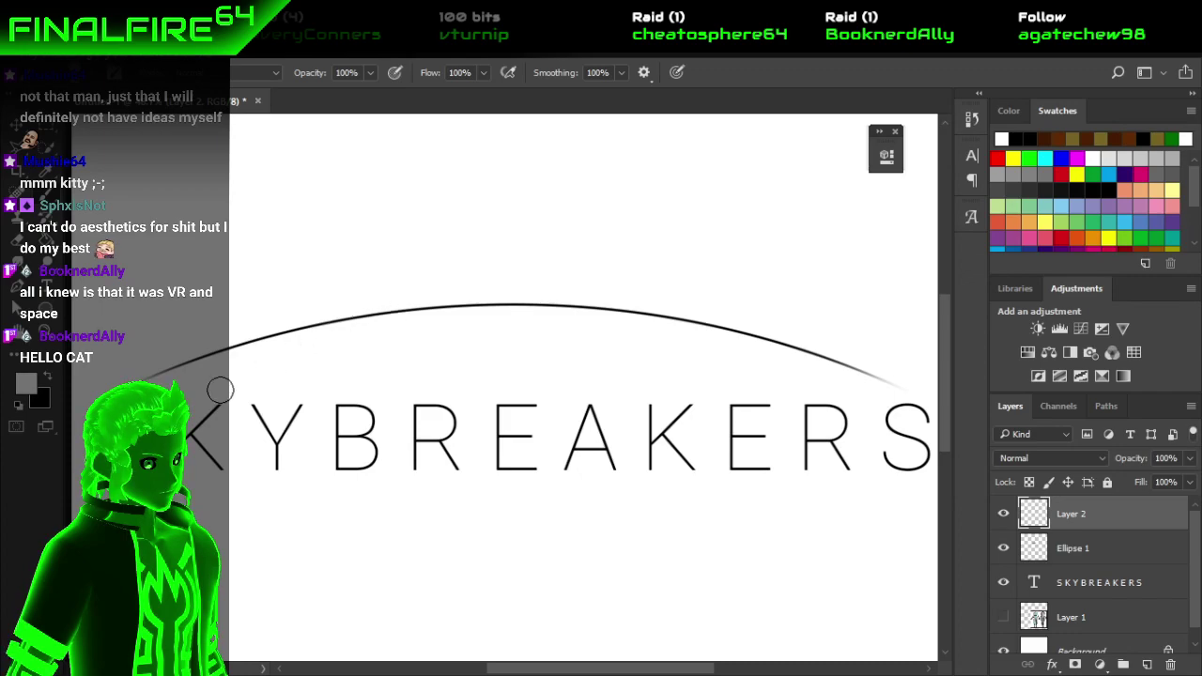
click(49, 379)
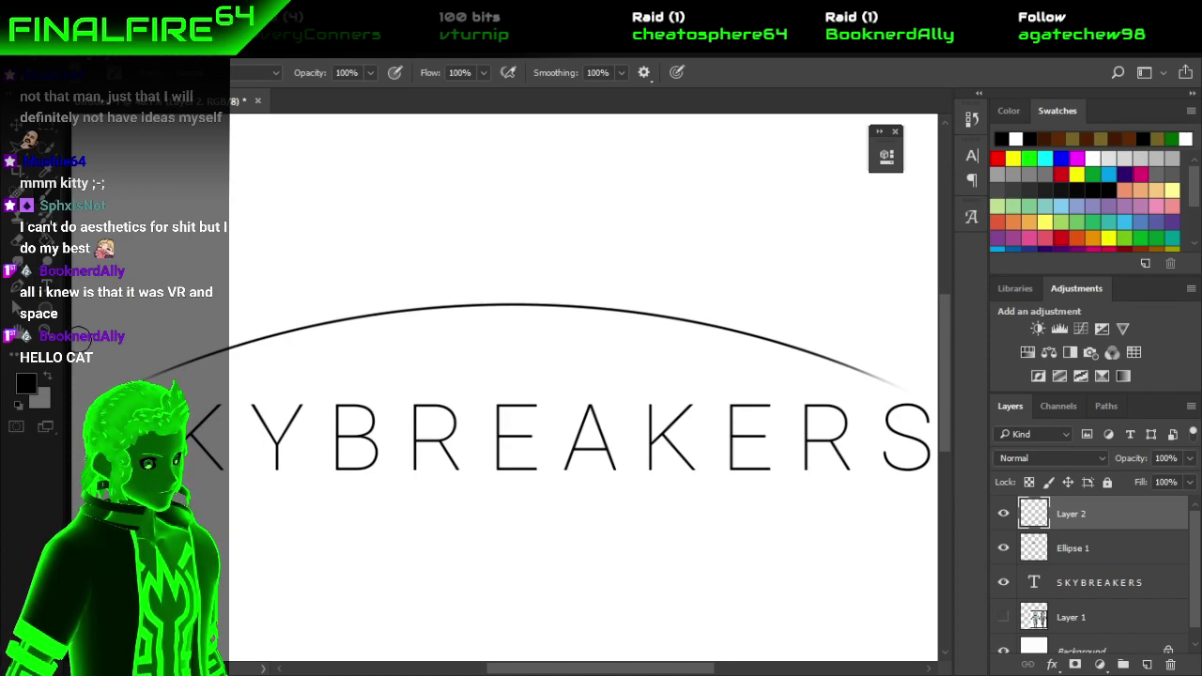
click(94, 81)
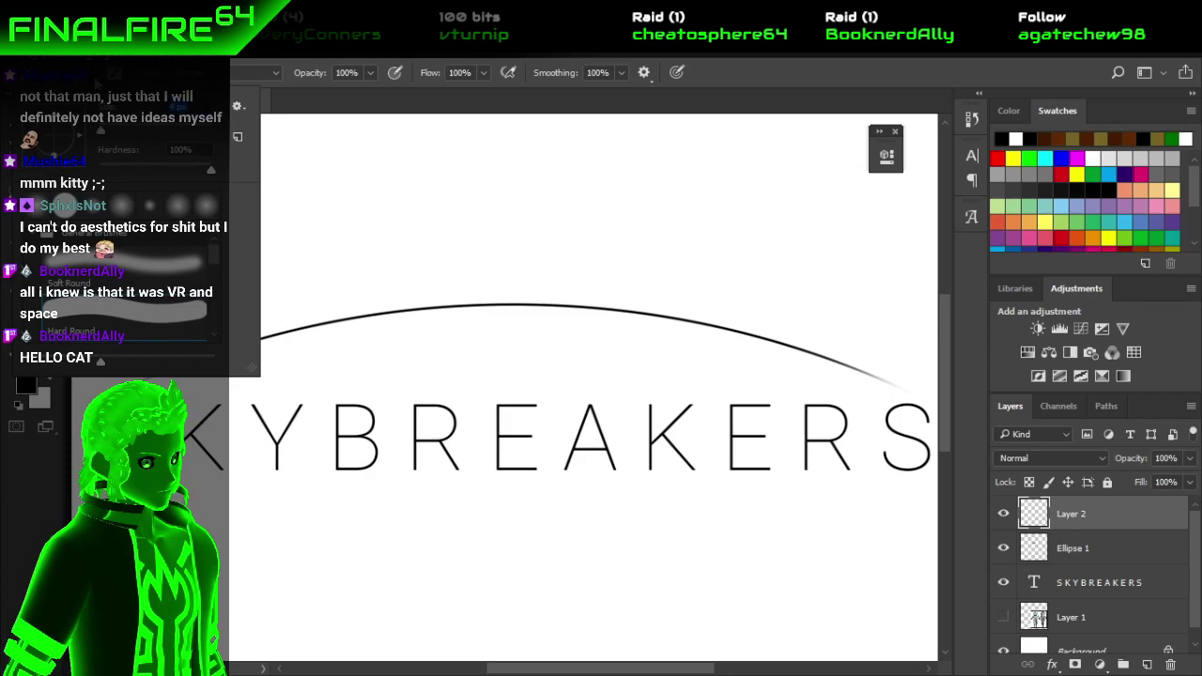
click(289, 144)
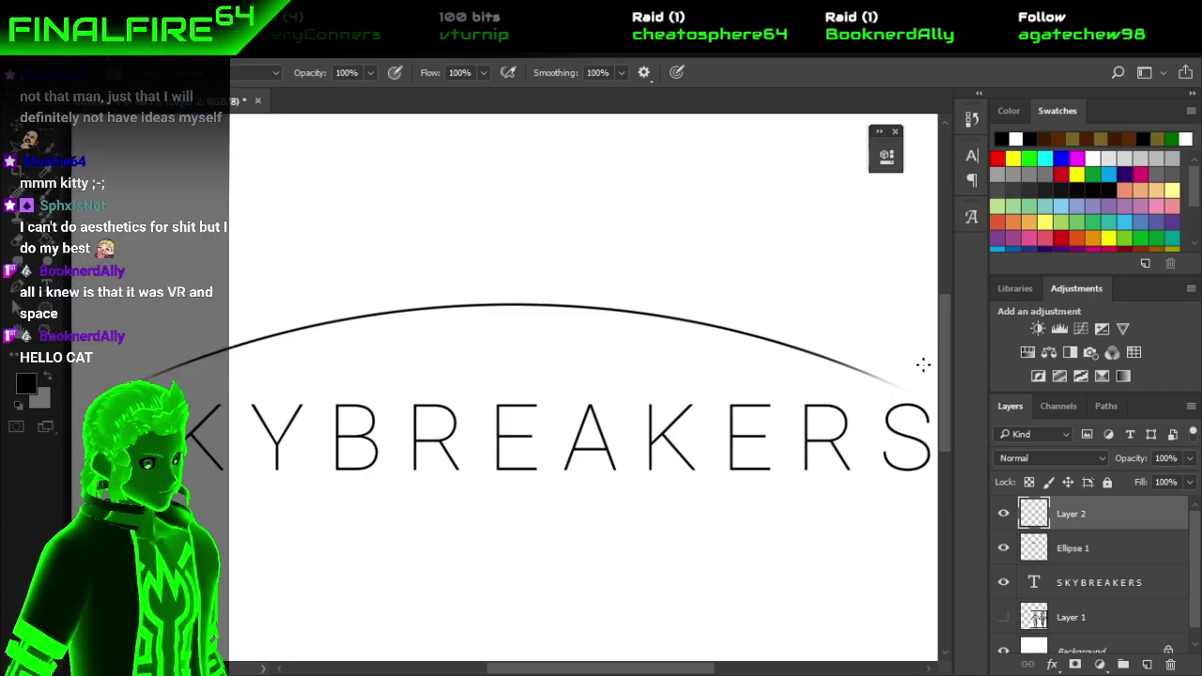
scroll(945, 357, up, 2)
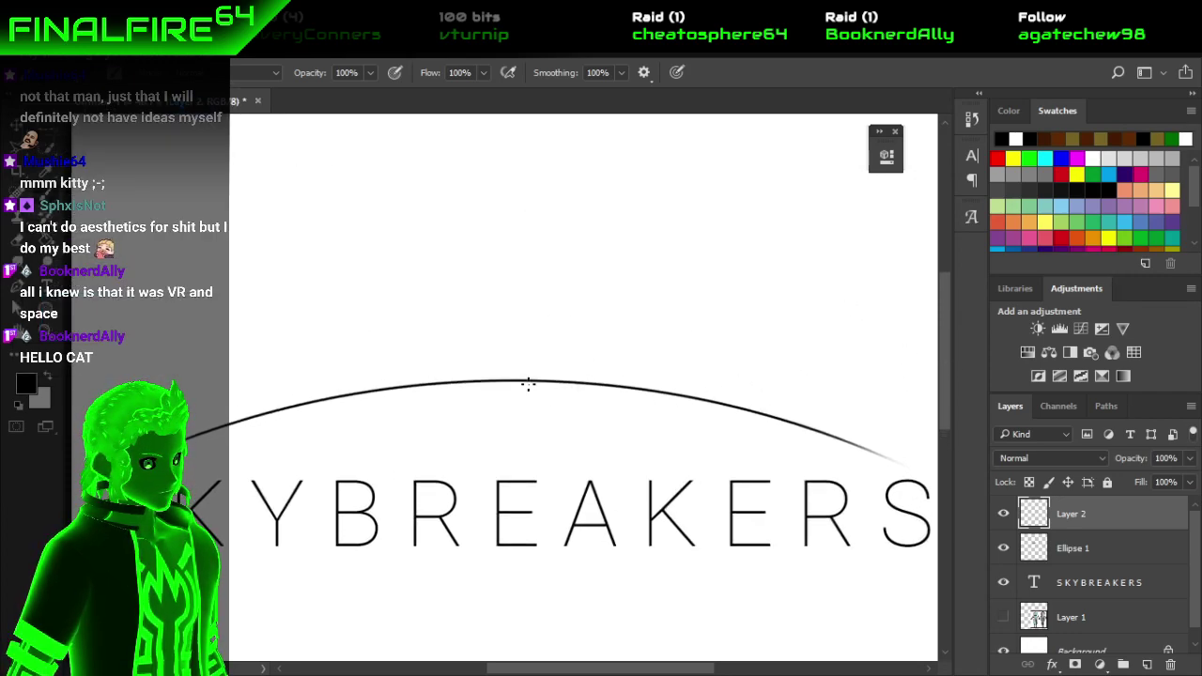
mouse_move(513, 378)
mouse_down()
mouse_move(546, 350)
mouse_move(552, 375)
mouse_move(565, 361)
mouse_move(588, 381)
mouse_up()
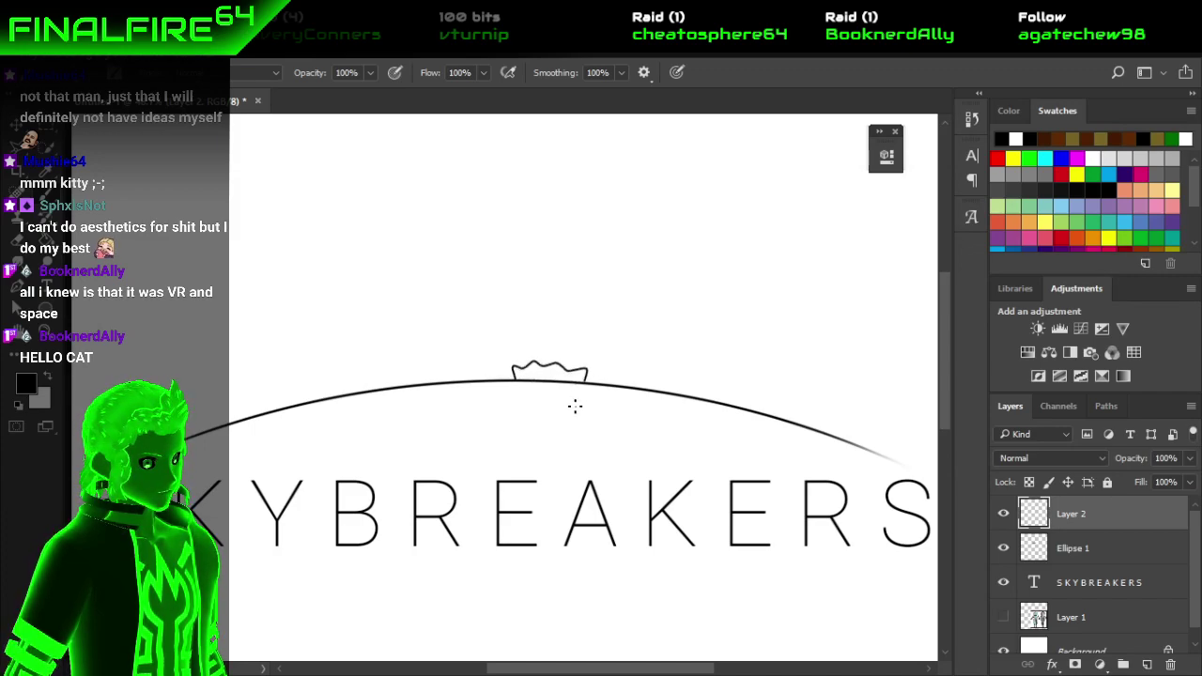
Undo the jagged outline and sketch a slanted long-necked shape rising from the arc's peak to a rounded head.
key(ctrl+z)
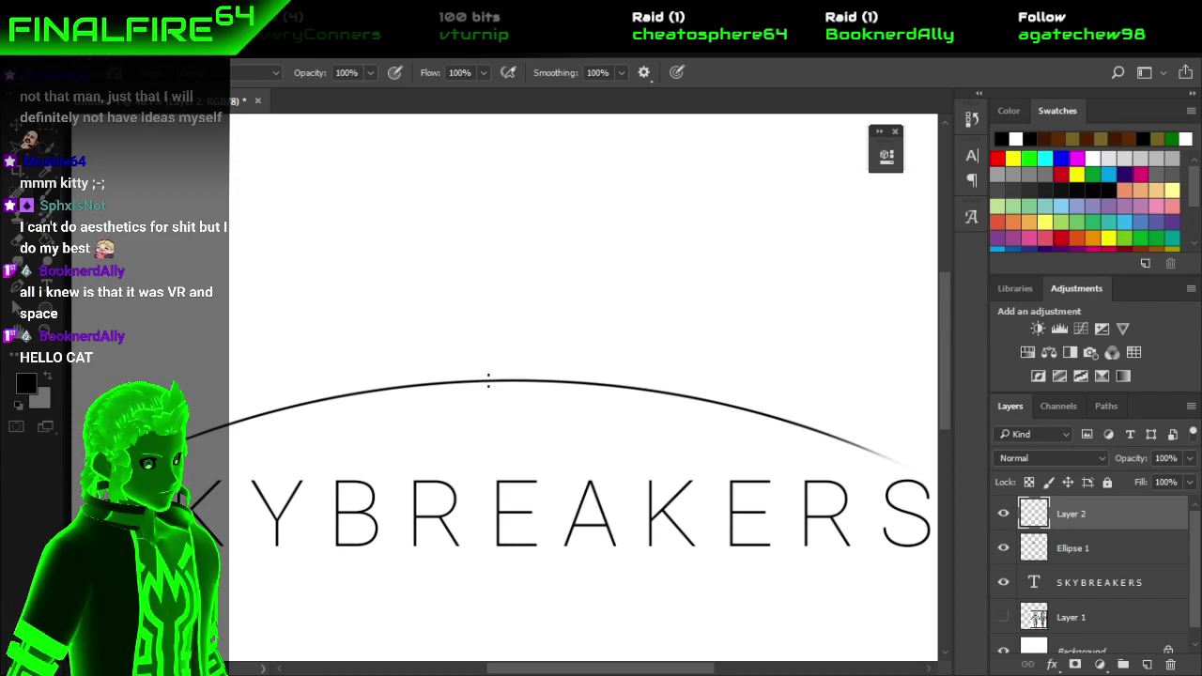
mouse_move(504, 359)
mouse_down()
mouse_move(555, 347)
mouse_move(538, 380)
mouse_move(580, 357)
mouse_move(545, 404)
mouse_move(531, 372)
mouse_move(540, 361)
mouse_move(526, 366)
mouse_move(603, 329)
mouse_up()
drag(559, 379, 669, 313)
mouse_move(601, 331)
mouse_down()
mouse_move(649, 310)
mouse_move(652, 340)
mouse_move(663, 339)
mouse_up()
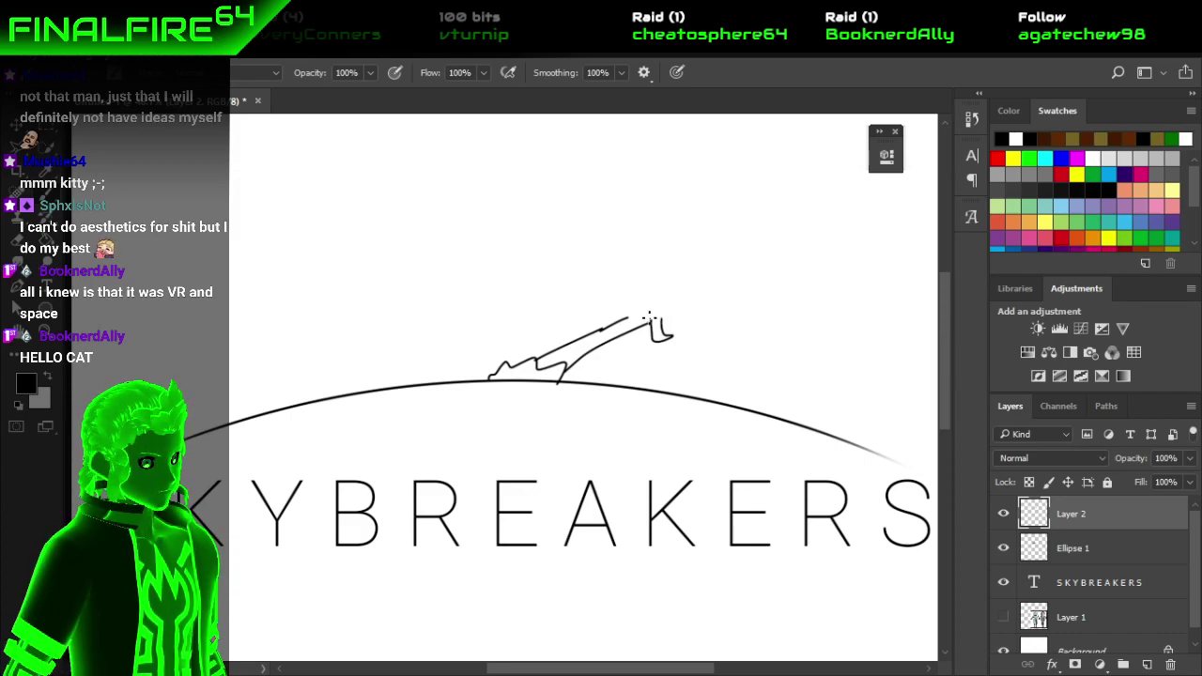
mouse_move(648, 318)
mouse_down()
mouse_move(688, 291)
mouse_move(691, 313)
mouse_move(645, 333)
mouse_move(644, 301)
mouse_move(685, 326)
mouse_up()
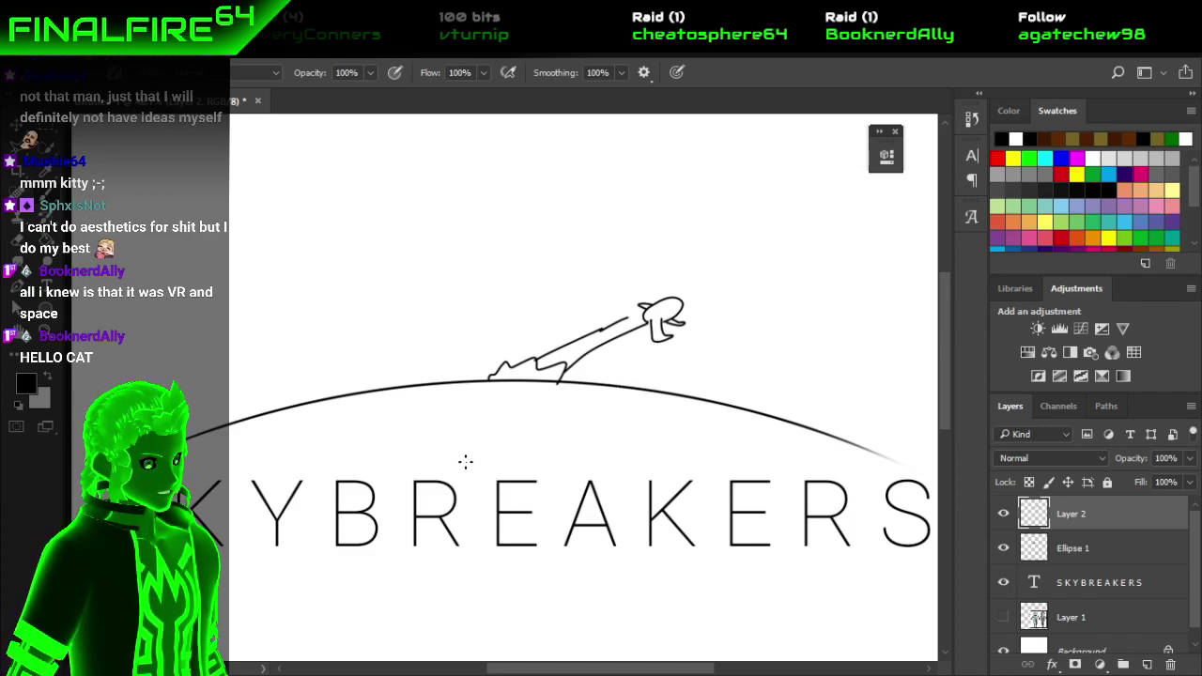
drag(424, 439, 477, 407)
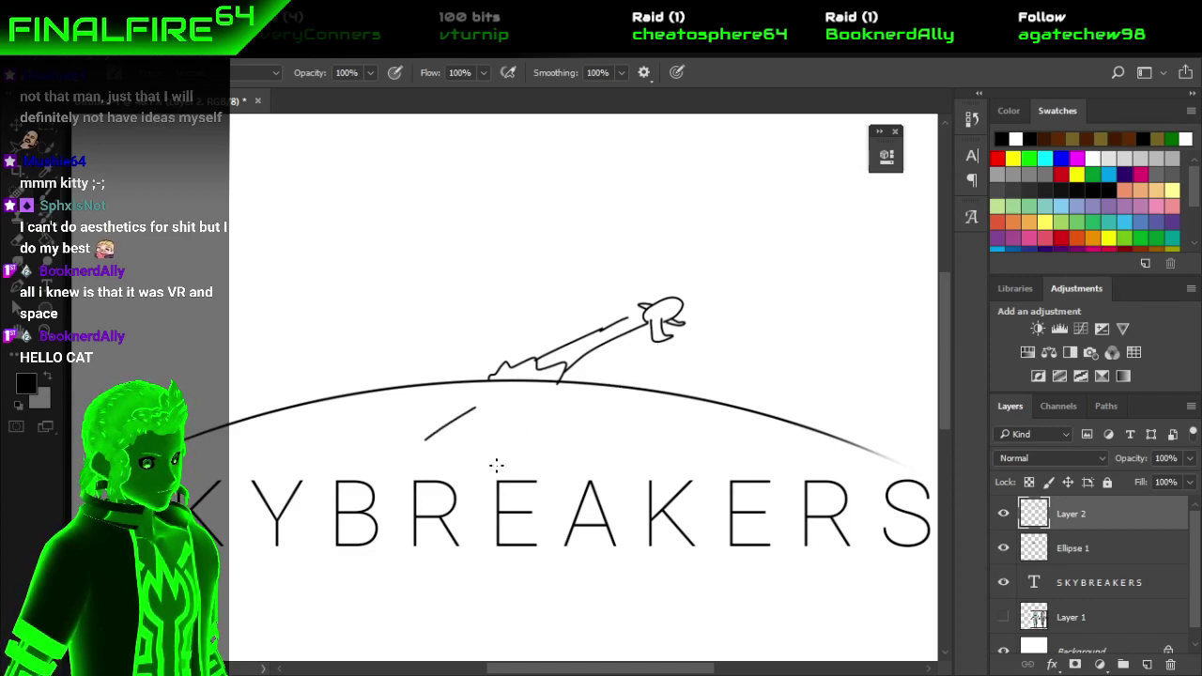
Undo all strokes of the slanted long-necked sketch, leaving only the arc above the title.
key(ctrl+z)
key(ctrl+z)
key(ctrl+z)
key(ctrl+z)
key(ctrl+z)
key(ctrl+z)
key(ctrl+z)
key(ctrl+z)
key(ctrl+z)
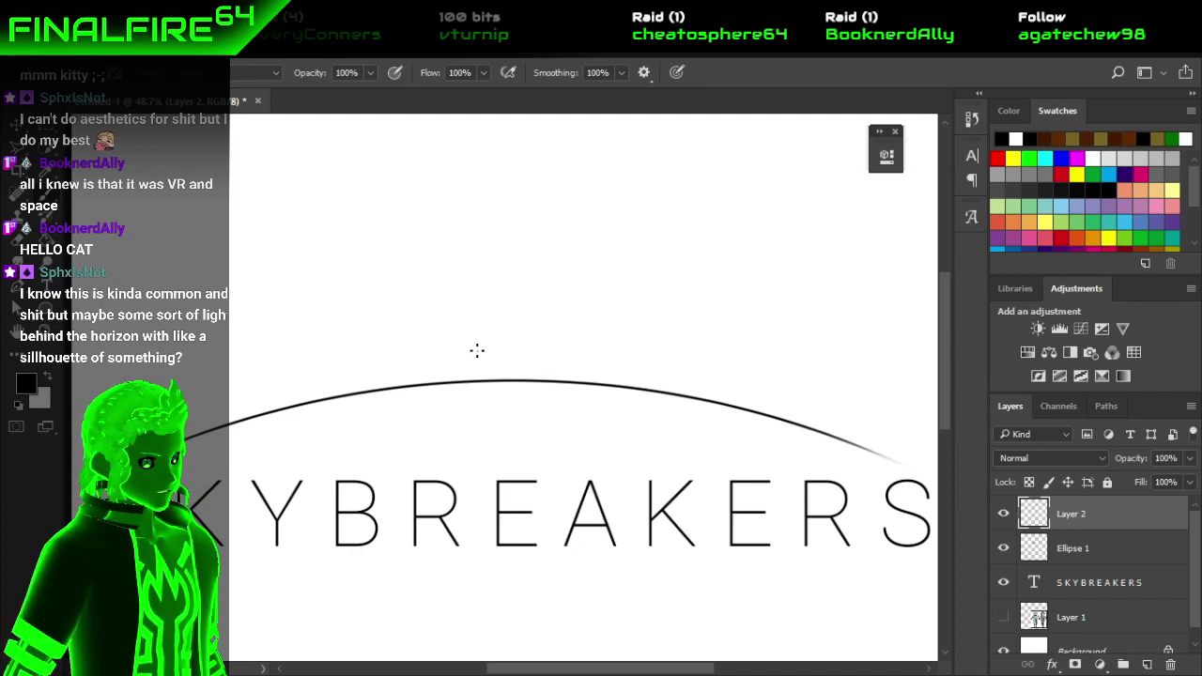
Try a small closed outline with a tall middle point floating just above the arc's peak, and undo it.
mouse_move(475, 354)
mouse_down()
mouse_move(464, 333)
mouse_move(469, 319)
mouse_move(480, 346)
mouse_move(497, 290)
mouse_move(522, 314)
mouse_move(523, 342)
mouse_up()
mouse_move(524, 344)
mouse_down()
mouse_move(538, 336)
mouse_move(541, 353)
mouse_move(460, 355)
mouse_up()
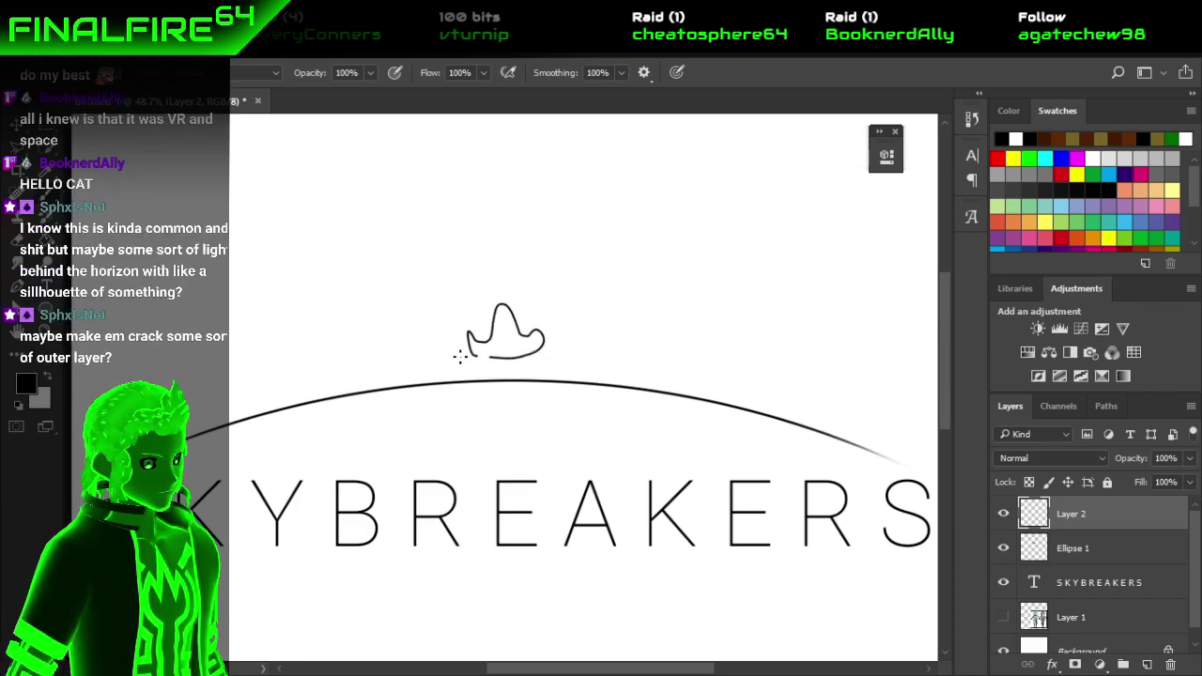
key(ctrl+z)
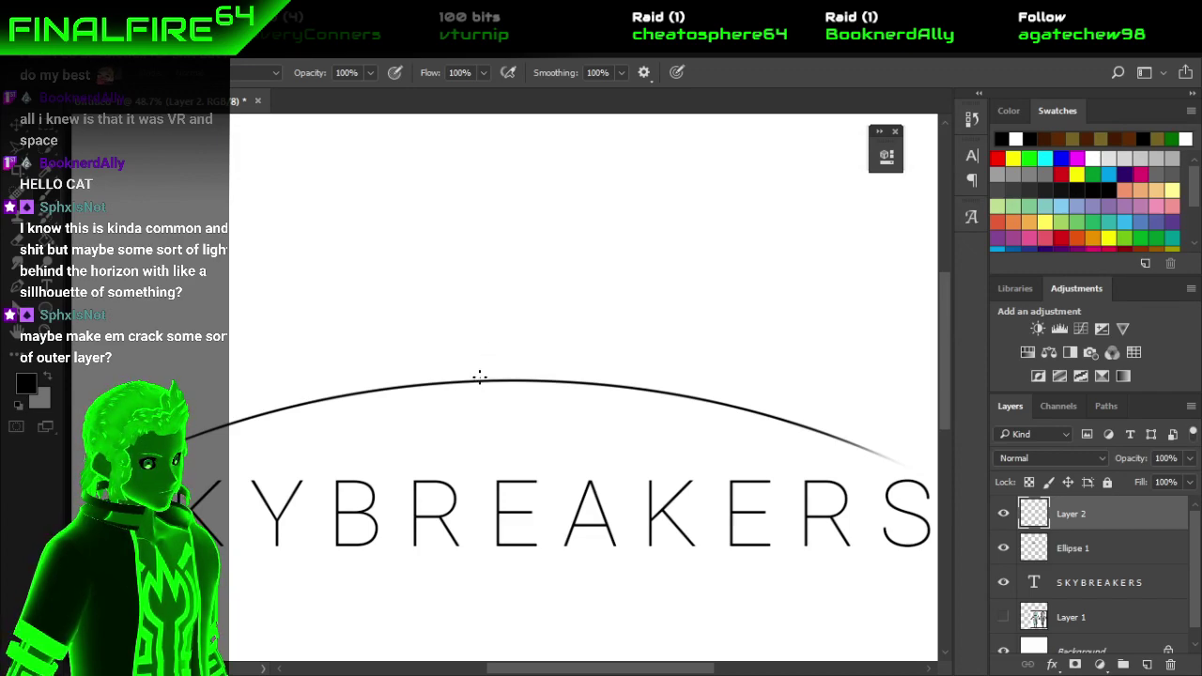
Sketch an upright rocket-like silhouette on the arc's peak, with flared feet, upturned side fins and a rounded top.
drag(479, 379, 492, 322)
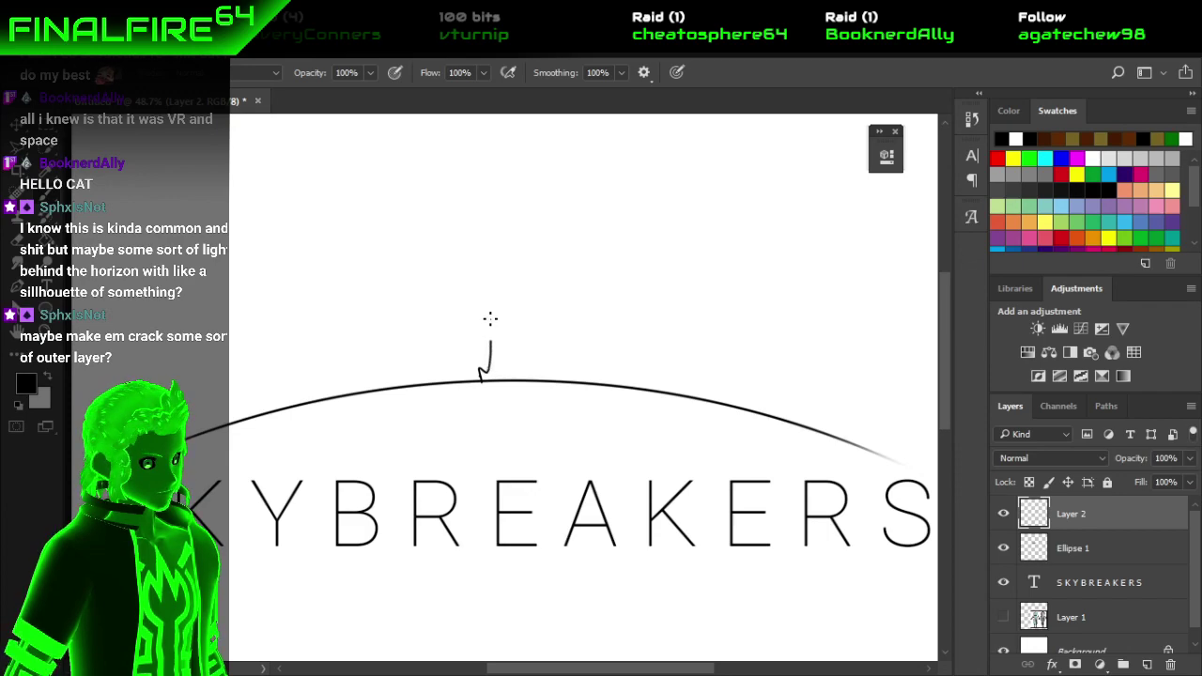
mouse_move(542, 379)
mouse_down()
mouse_move(530, 369)
mouse_move(525, 312)
mouse_up()
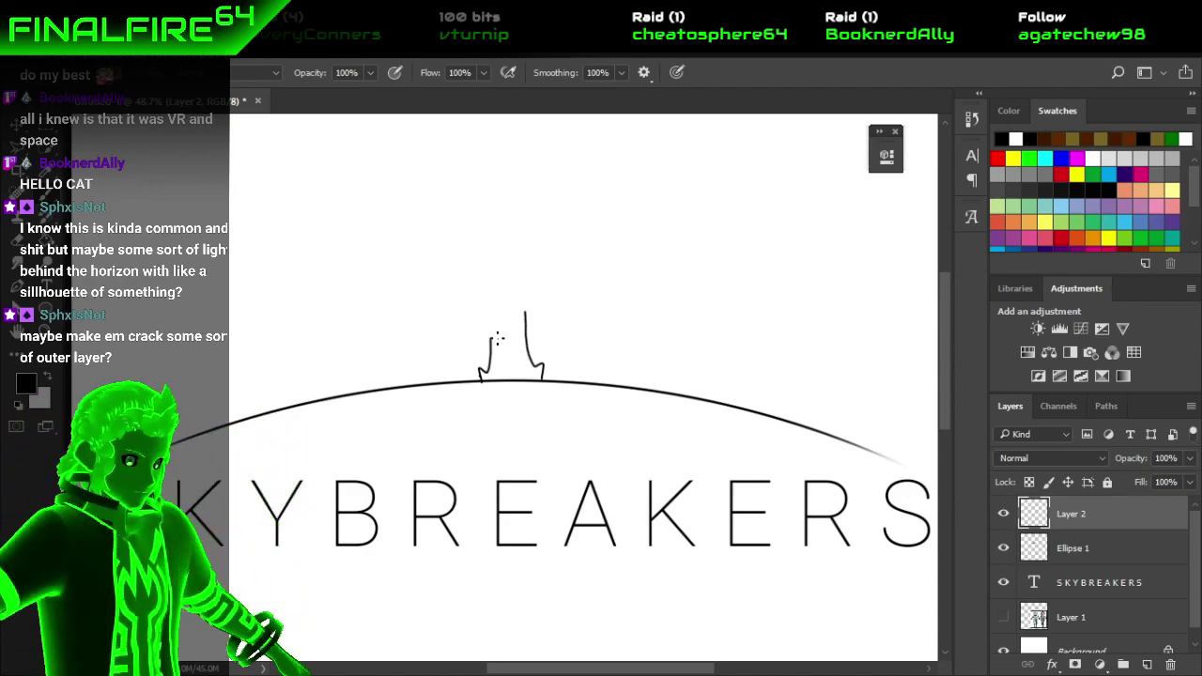
drag(492, 322, 494, 305)
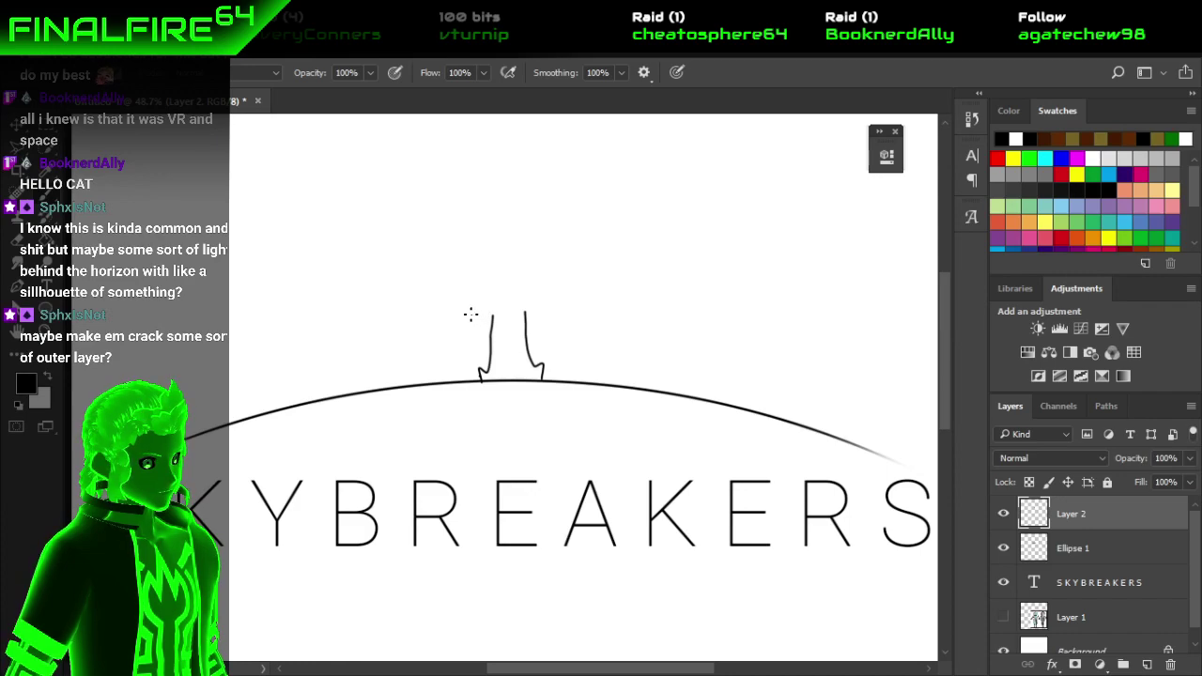
mouse_move(489, 306)
mouse_down()
mouse_move(534, 306)
mouse_move(531, 293)
mouse_move(489, 300)
mouse_up()
key(ctrl+z)
key(ctrl+z)
mouse_move(489, 315)
mouse_down()
mouse_move(485, 301)
mouse_move(535, 306)
mouse_move(462, 302)
mouse_move(475, 275)
mouse_move(487, 282)
mouse_move(494, 229)
mouse_move(523, 234)
mouse_move(530, 280)
mouse_move(550, 267)
mouse_move(539, 310)
mouse_move(522, 306)
mouse_up()
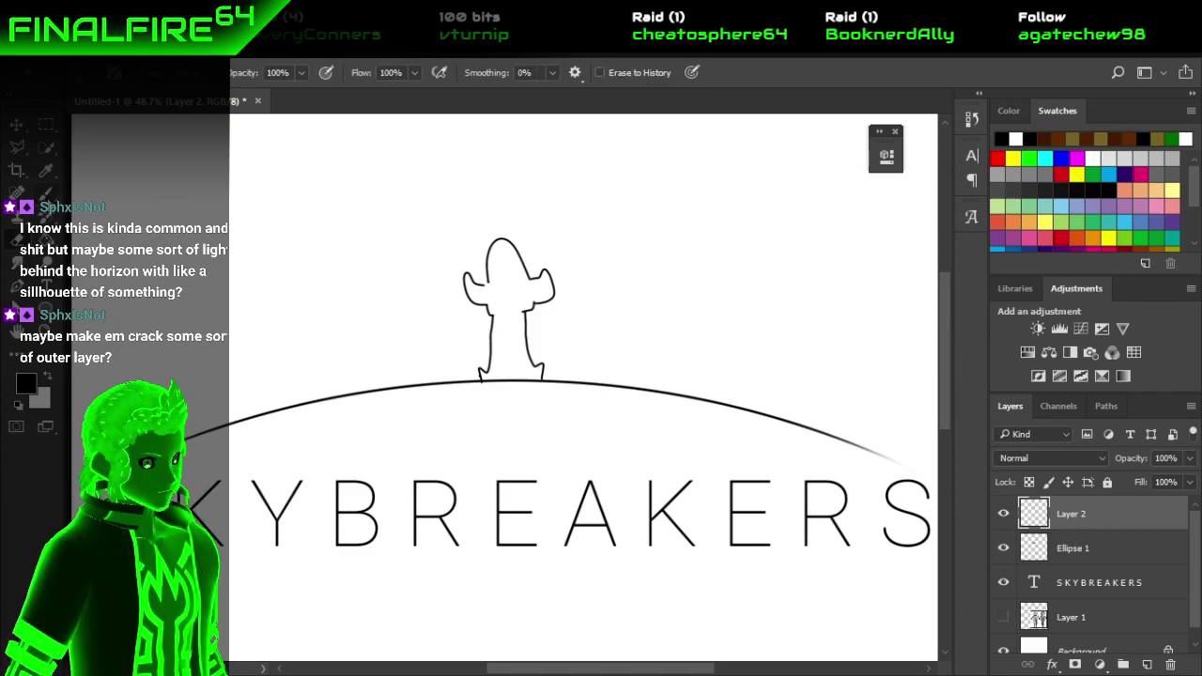
Swap to white, paint over the arc between the silhouette's feet, and swap back to black.
click(52, 384)
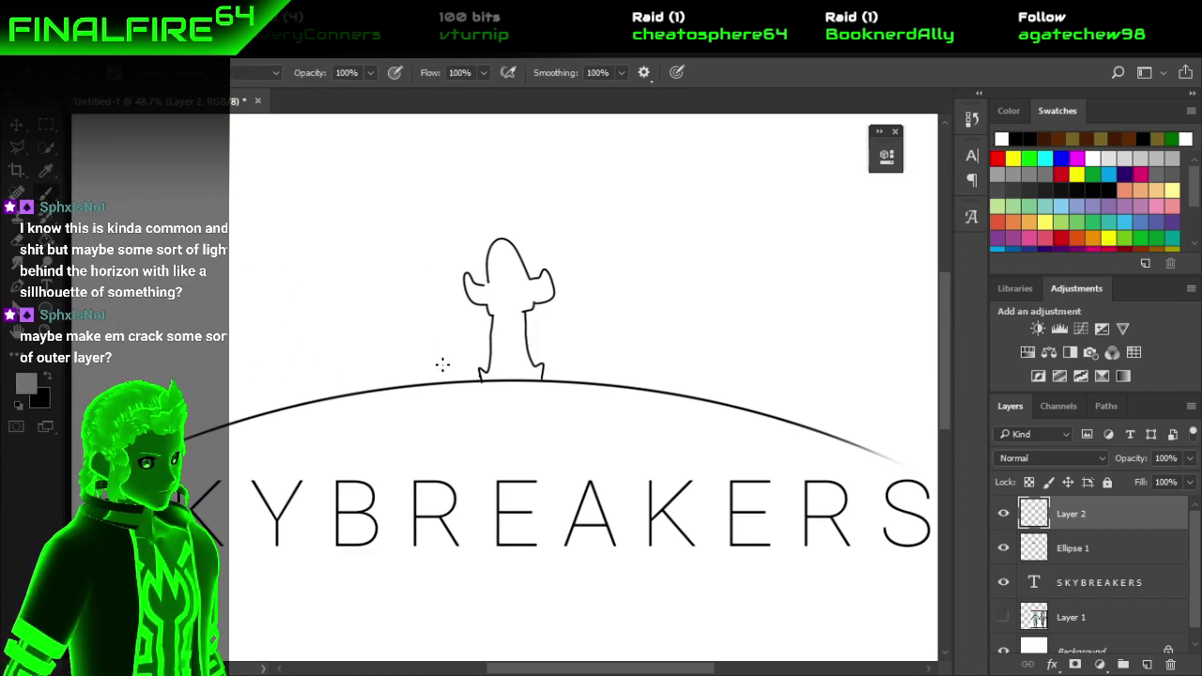
drag(487, 376, 536, 380)
key(x)
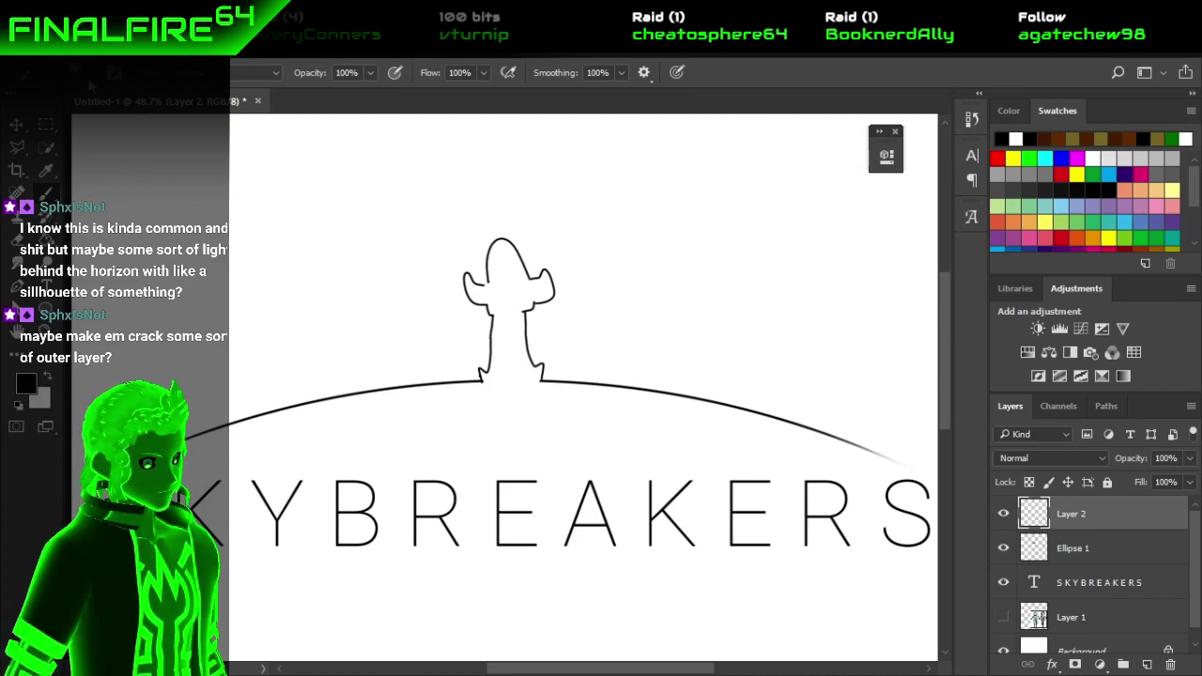
Adjust the brush settings and draw two short vertical lines inside the silhouette's lower body.
click(90, 84)
drag(108, 134, 100, 131)
click(500, 364)
mouse_move(501, 360)
mouse_down()
mouse_move(502, 315)
mouse_move(515, 355)
mouse_up()
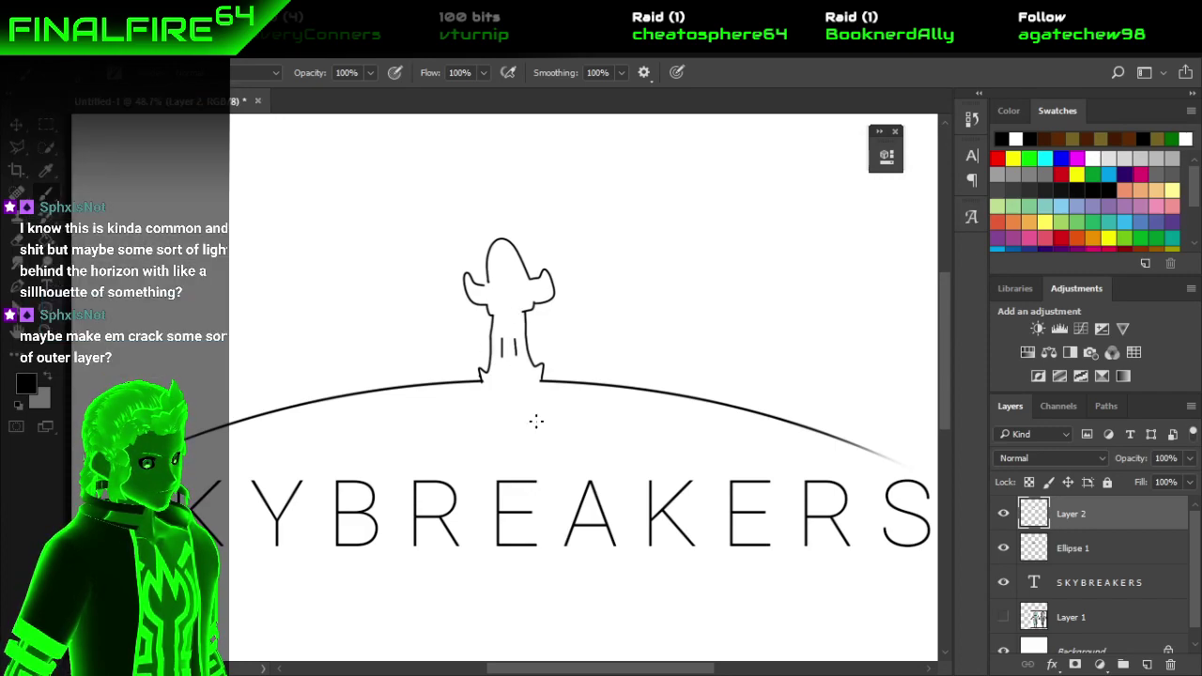
Undo every stroke of the rocket-like silhouette, including the white cover over the arc.
key(ctrl+z)
key(ctrl+z)
key(ctrl+z)
key(ctrl+z)
key(ctrl+z)
key(ctrl+z)
key(ctrl+z)
key(ctrl+z)
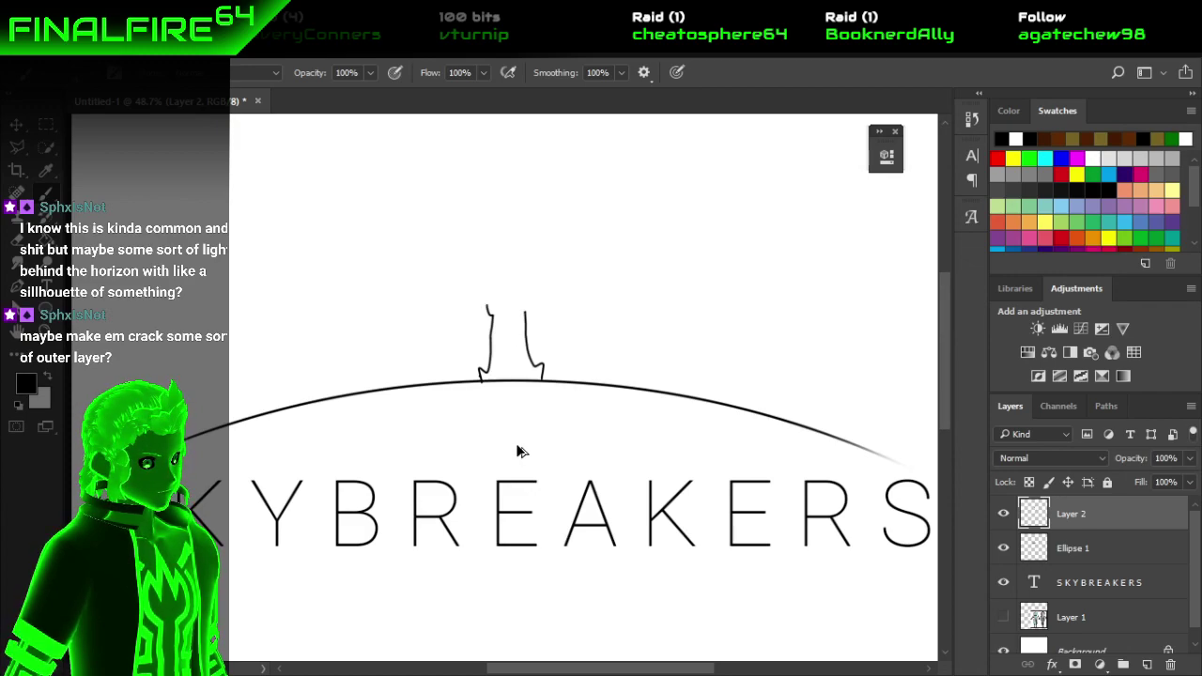
key(ctrl+z)
key(ctrl+z)
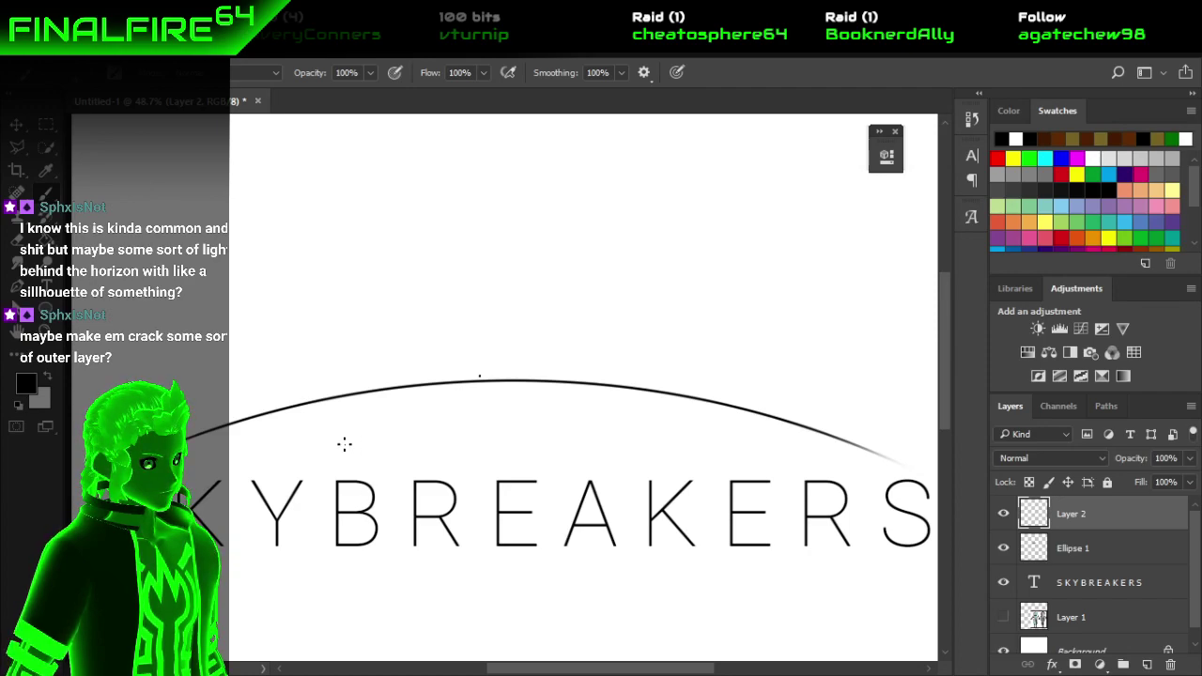
key(ctrl+z)
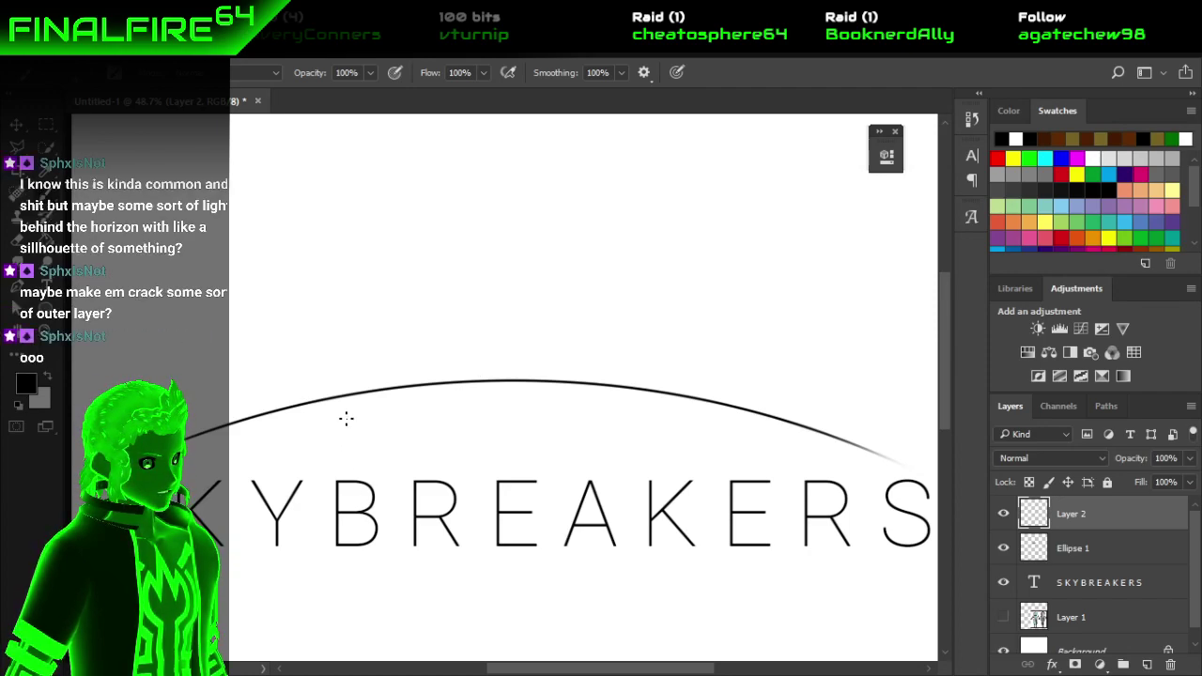
Try an arrowhead-shaped ship outline above the arc's peak and a downward-tapering winged outline beside it, and undo both.
mouse_move(472, 234)
mouse_down()
mouse_move(445, 416)
mouse_move(531, 373)
mouse_move(504, 236)
mouse_move(473, 170)
mouse_move(472, 238)
mouse_up()
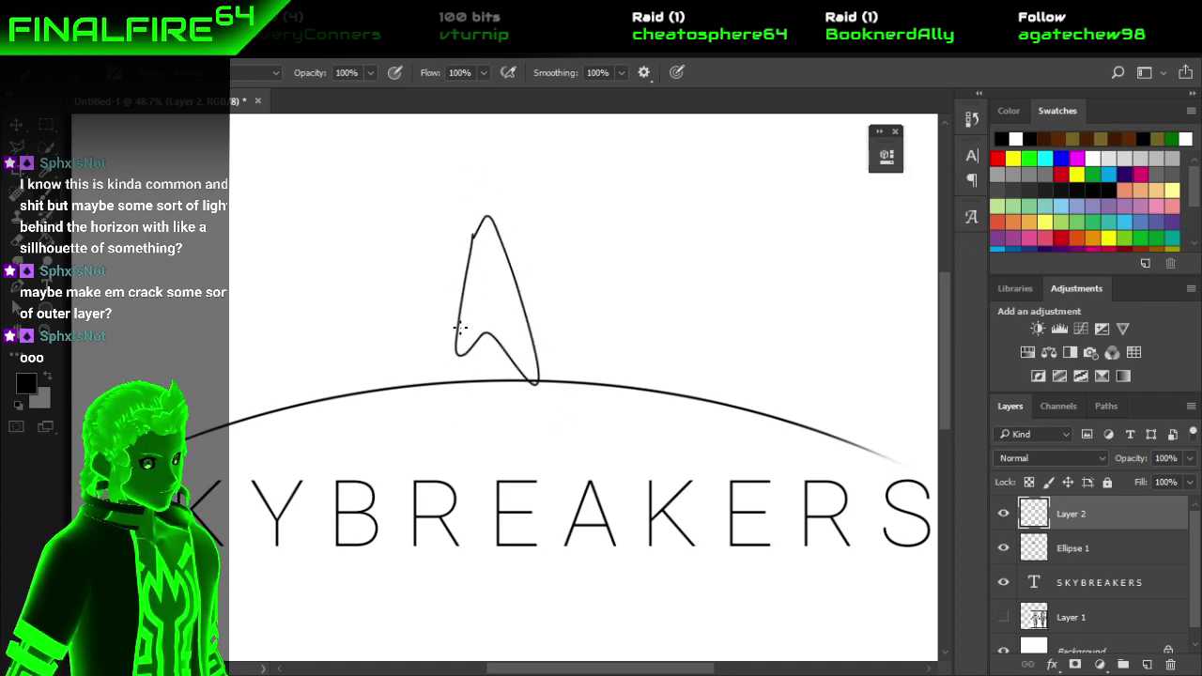
mouse_move(299, 275)
mouse_down()
mouse_move(354, 328)
mouse_move(367, 396)
mouse_move(410, 239)
mouse_move(366, 259)
mouse_move(358, 297)
mouse_move(358, 235)
mouse_move(342, 244)
mouse_move(387, 273)
mouse_move(362, 284)
mouse_move(304, 244)
mouse_move(293, 287)
mouse_up()
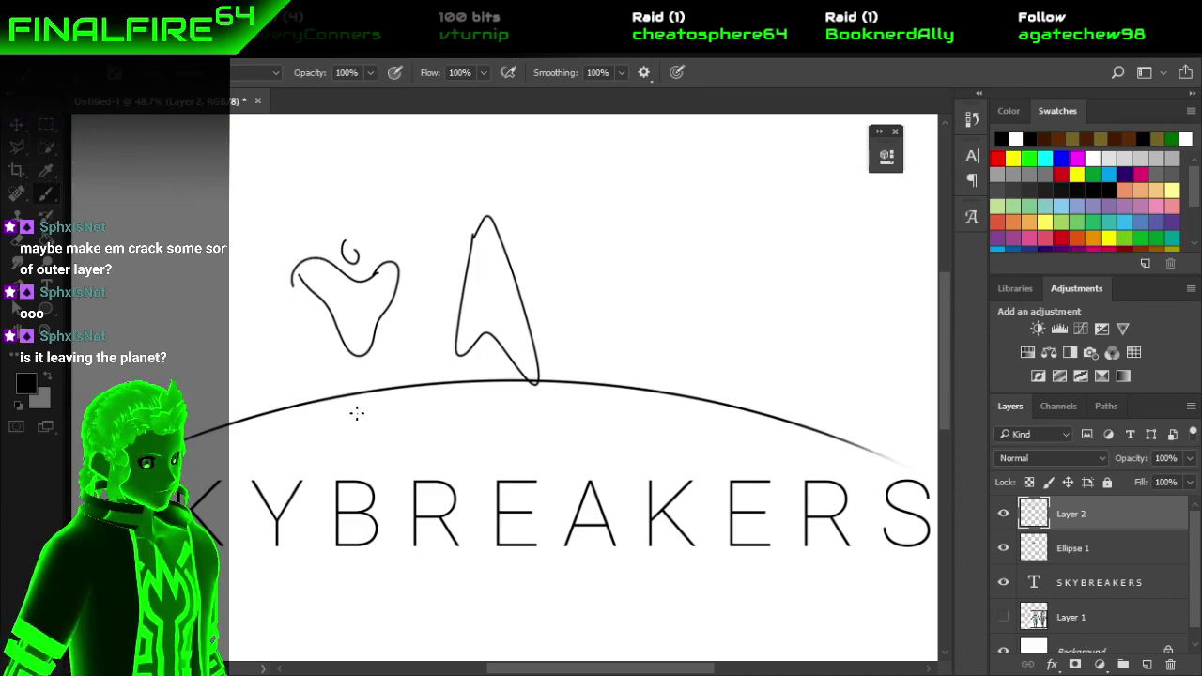
key(ctrl+z)
key(ctrl+z)
key(ctrl+z)
key(ctrl+z)
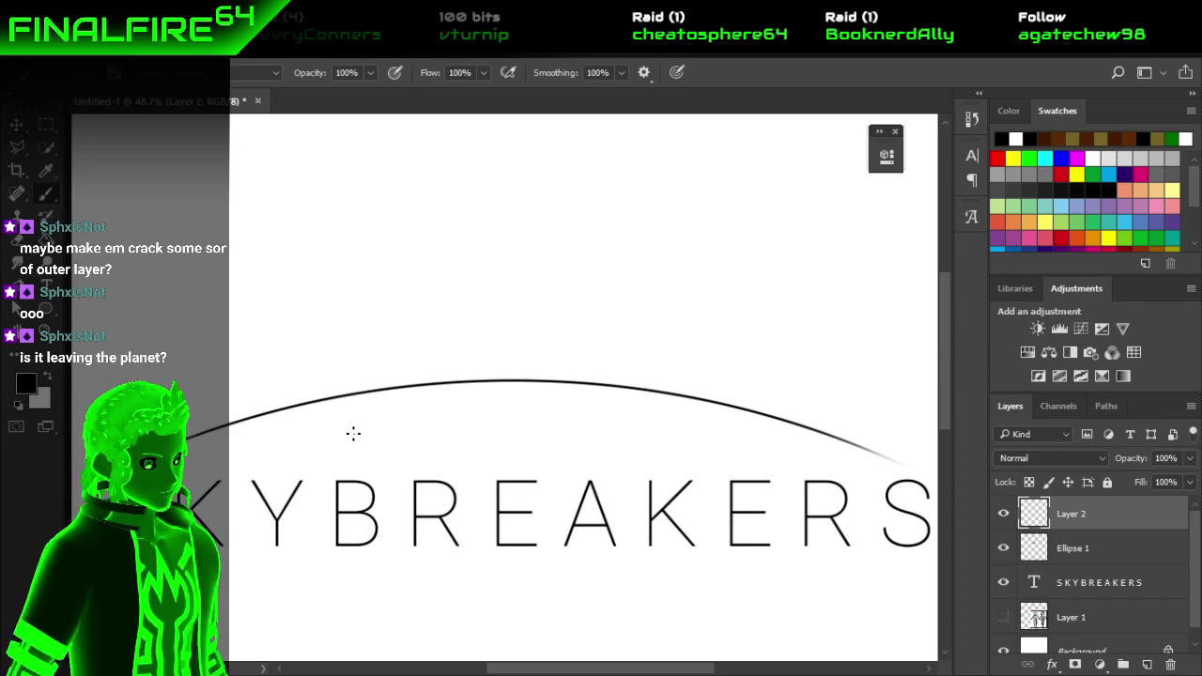
Switch to File Explorer, browse the drives to My Drive on Google Drive, and return to Photoshop.
scroll(353, 433, up, 1)
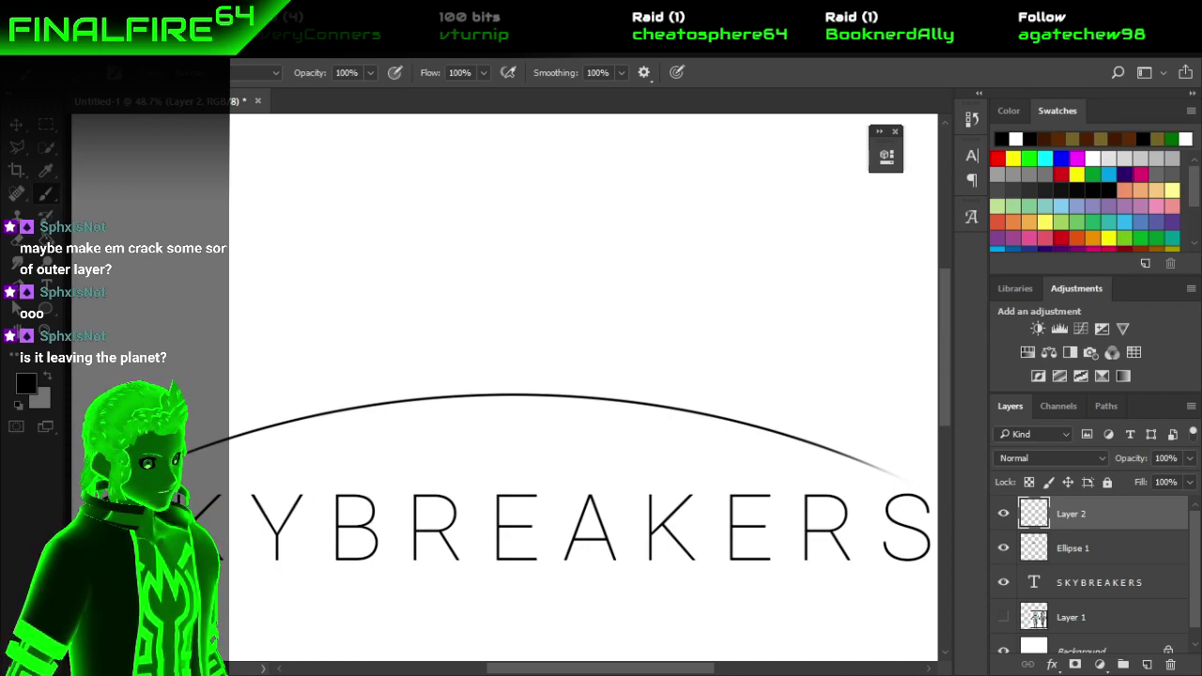
key(alt+Tab)
scroll(448, 470, down, 8)
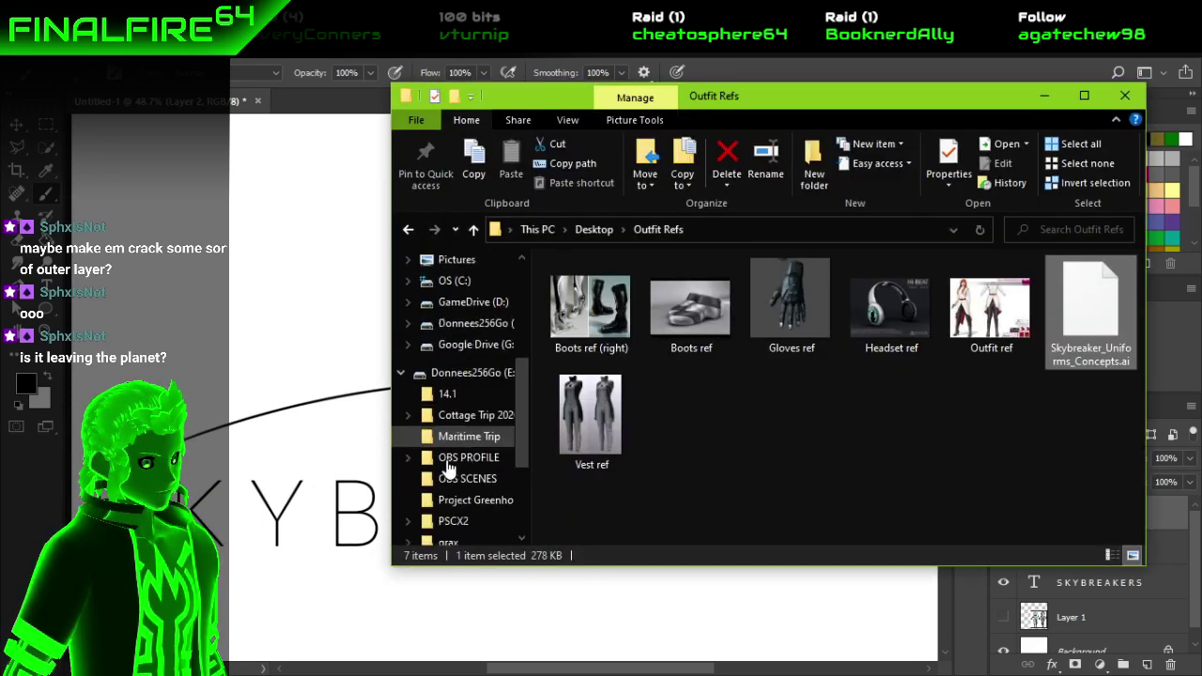
scroll(449, 470, down, 1)
scroll(441, 451, up, 4)
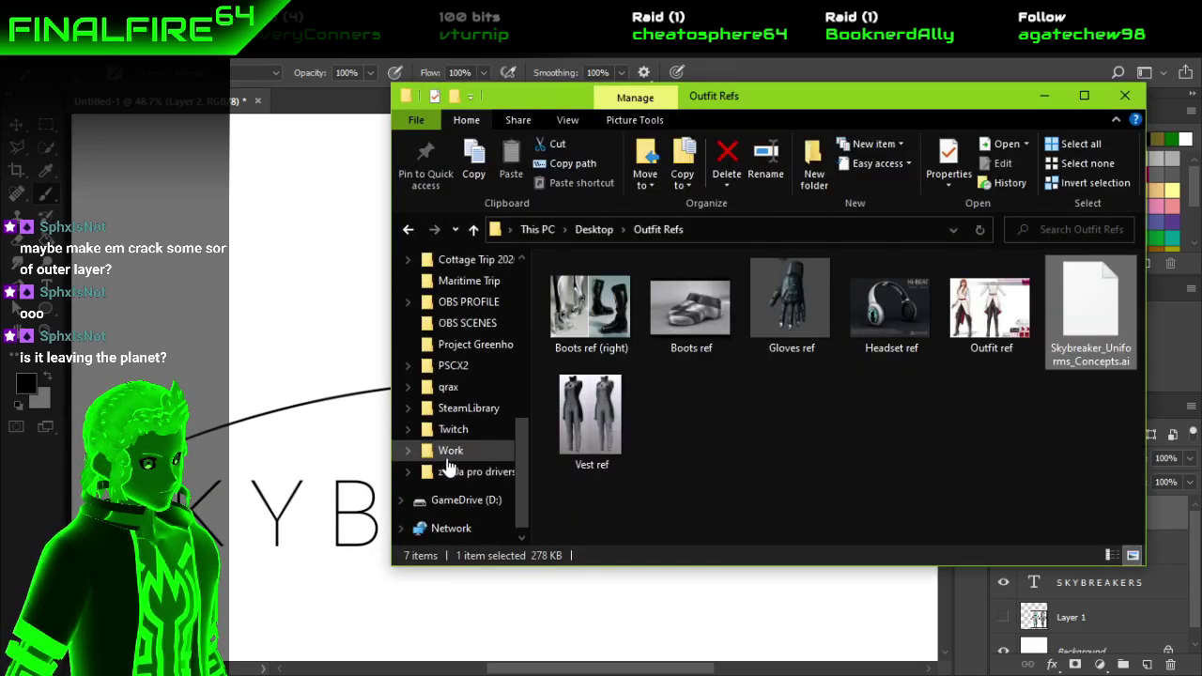
click(399, 331)
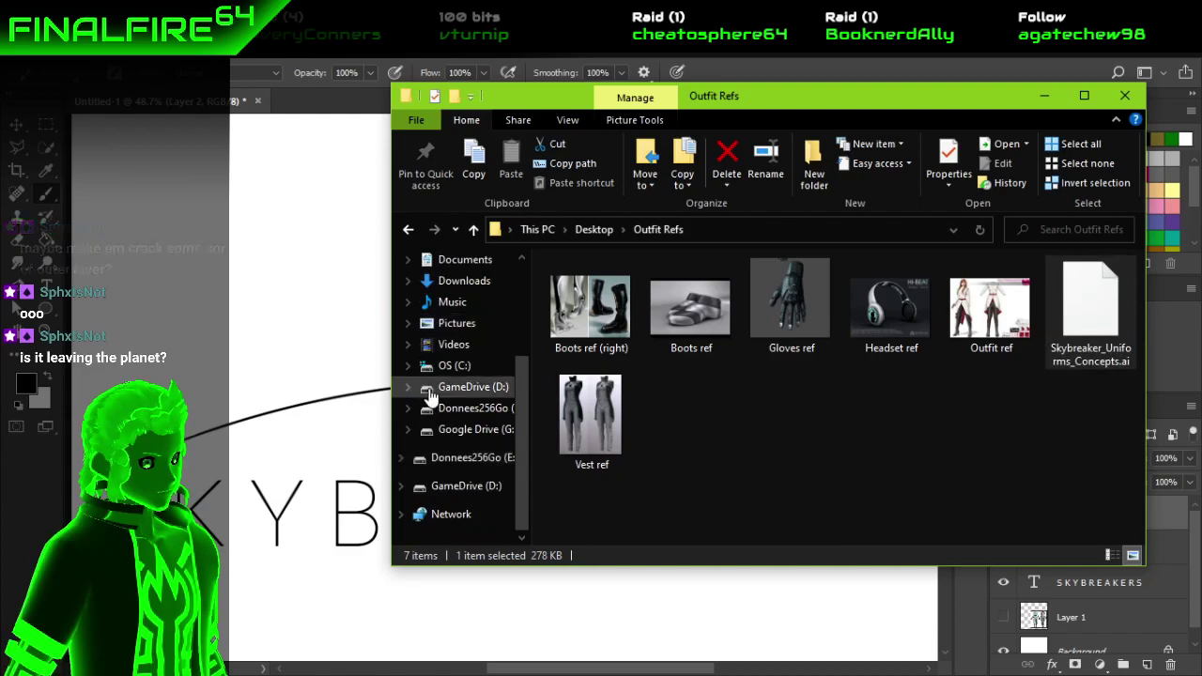
click(465, 430)
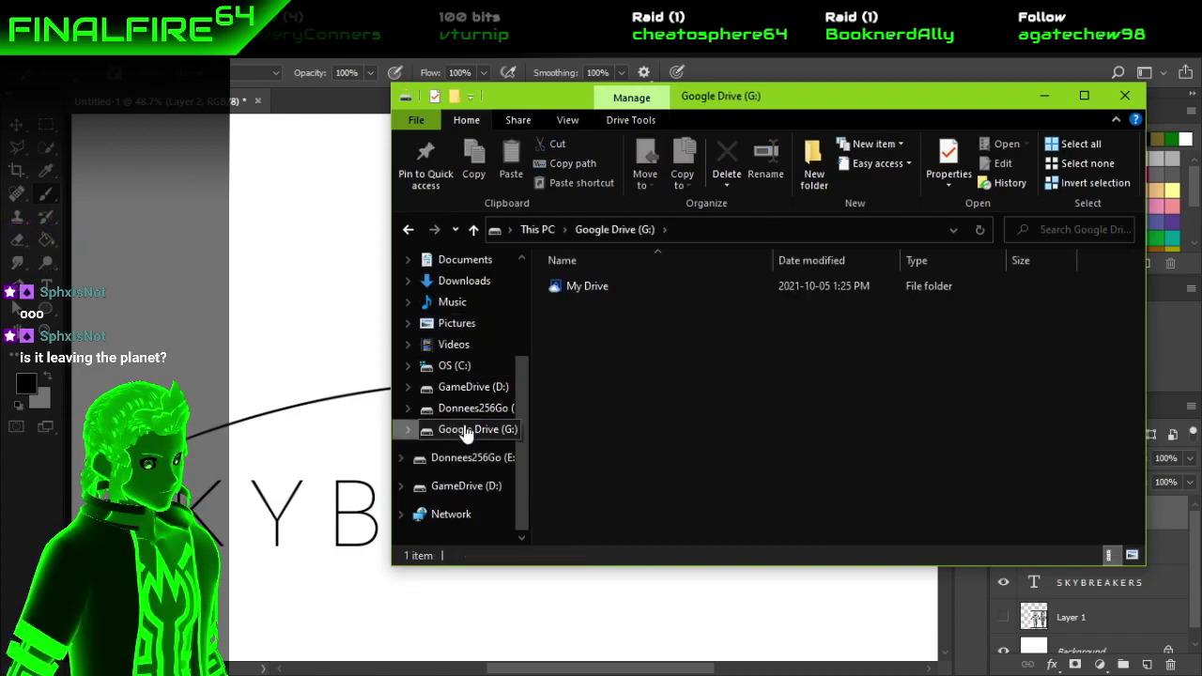
click(592, 289)
click(316, 364)
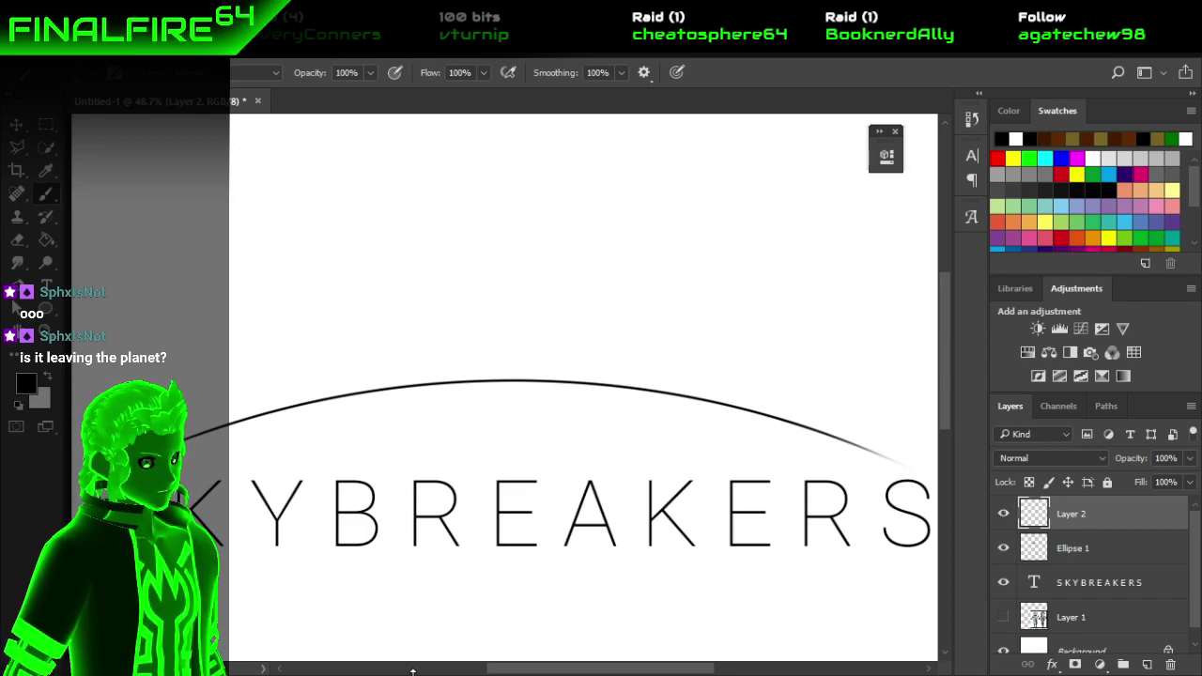
Switch to Discord and check the stream-alerts and stream-announcements channels in two servers with unread messages.
key(alt+Tab)
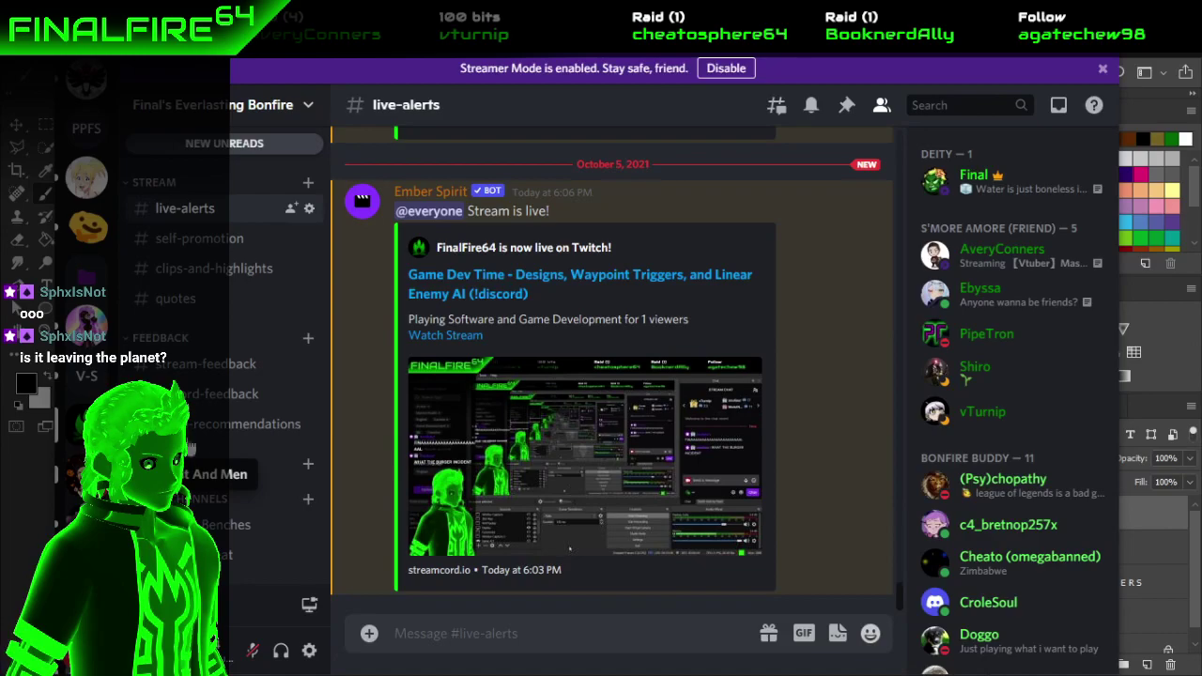
click(86, 474)
click(235, 175)
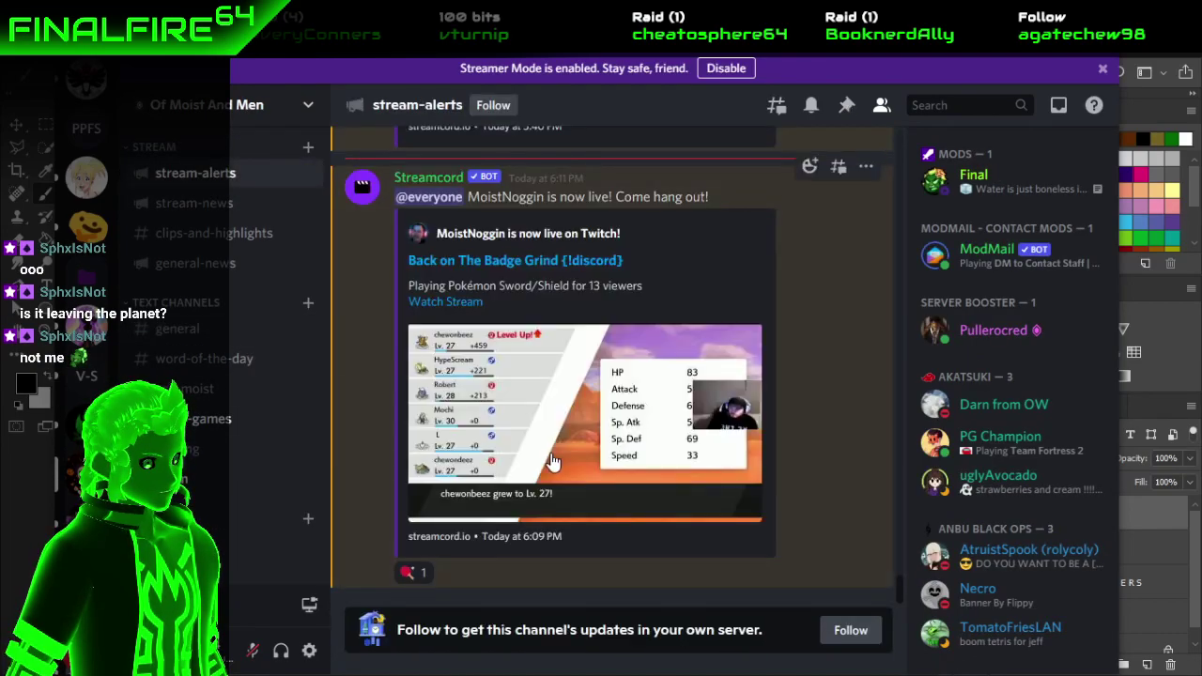
scroll(86, 282, down, 2)
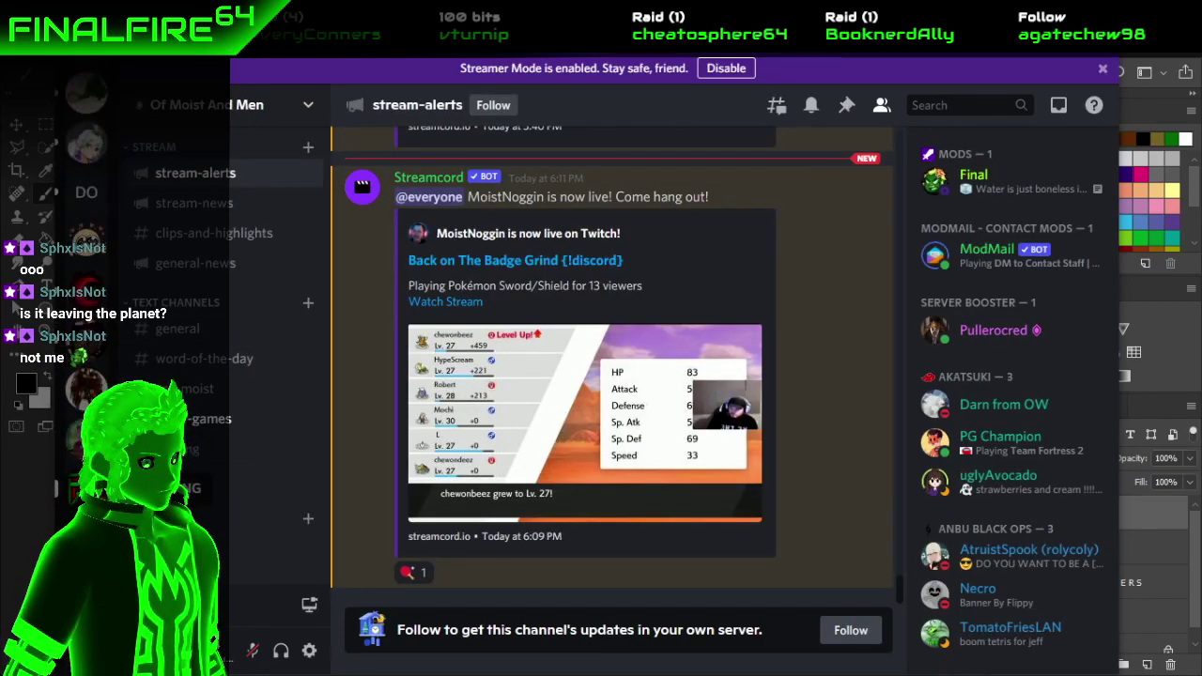
click(86, 281)
click(225, 287)
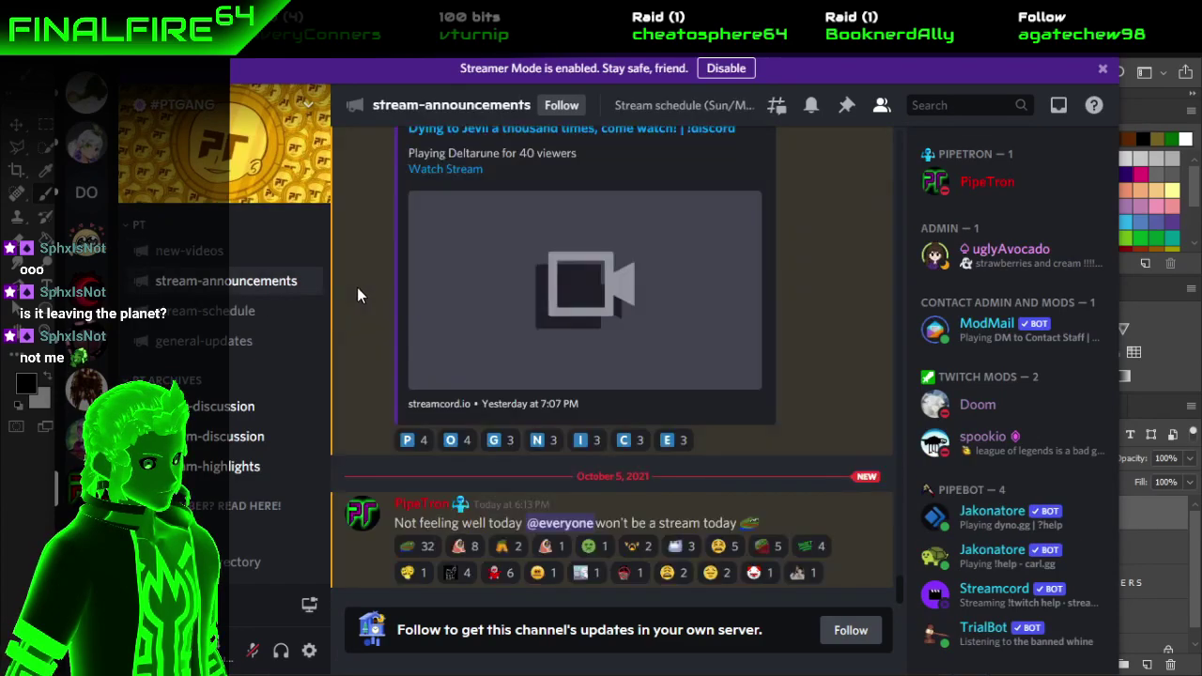
scroll(89, 309, up, 2)
scroll(90, 300, up, 2)
Read the general channel in the Everlasting Bonfire server and return to Photoshop.
click(87, 282)
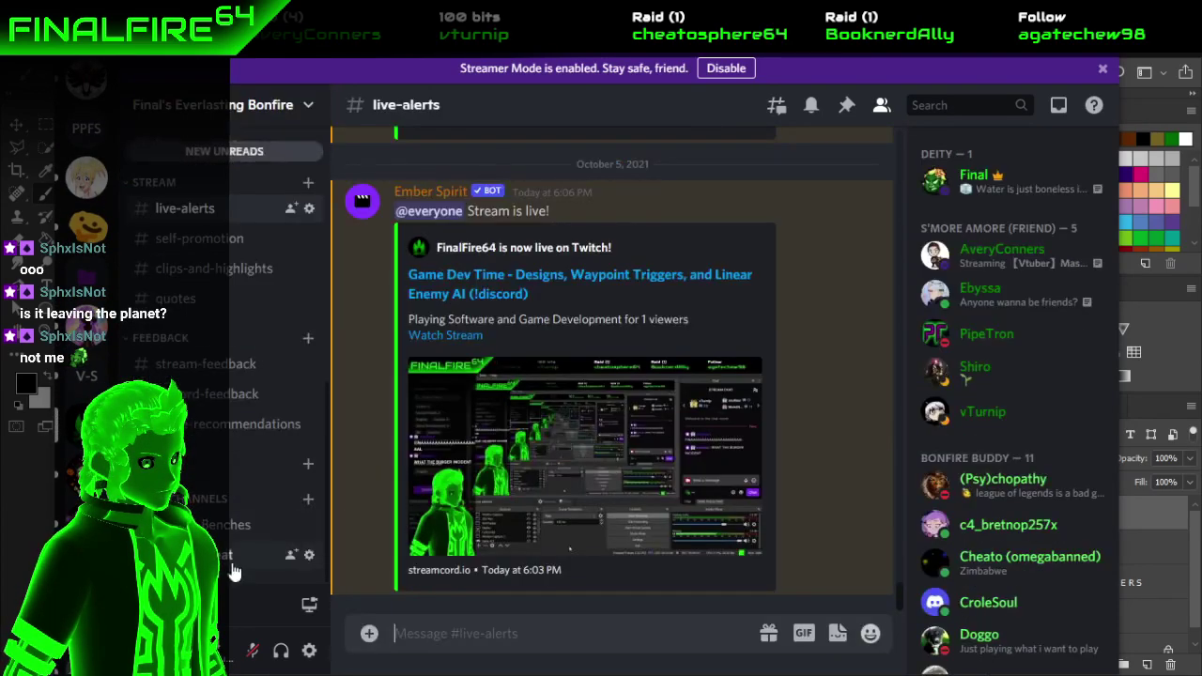
scroll(216, 423, up, 5)
click(185, 373)
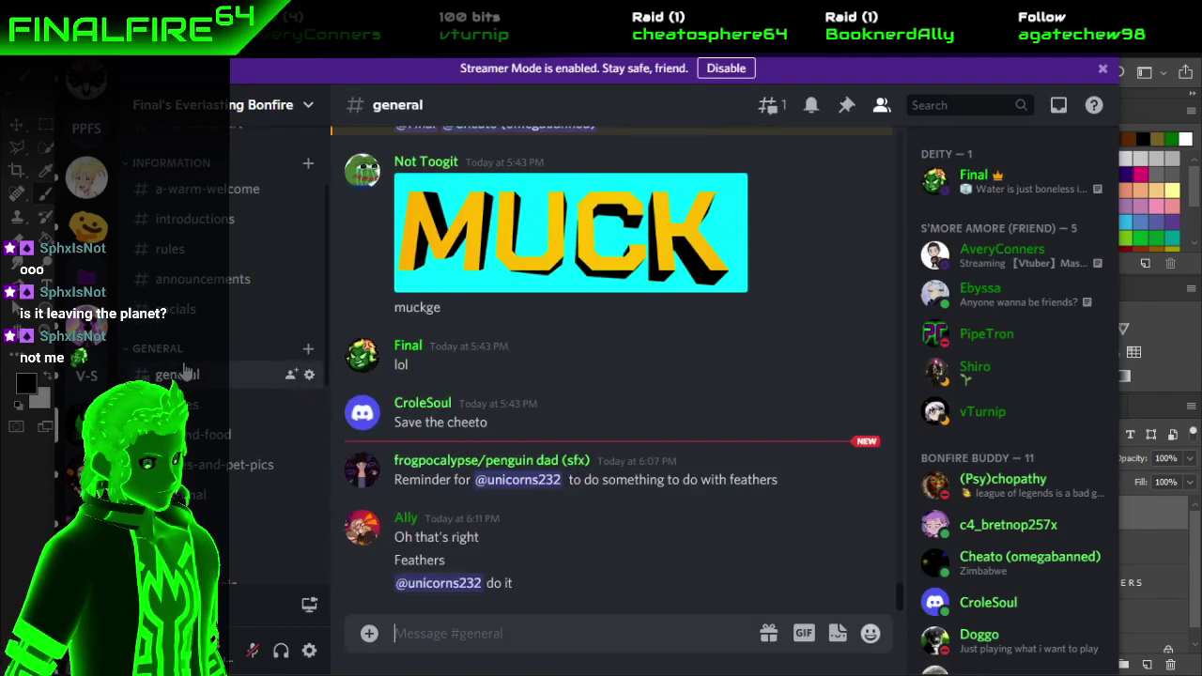
key(alt+Tab)
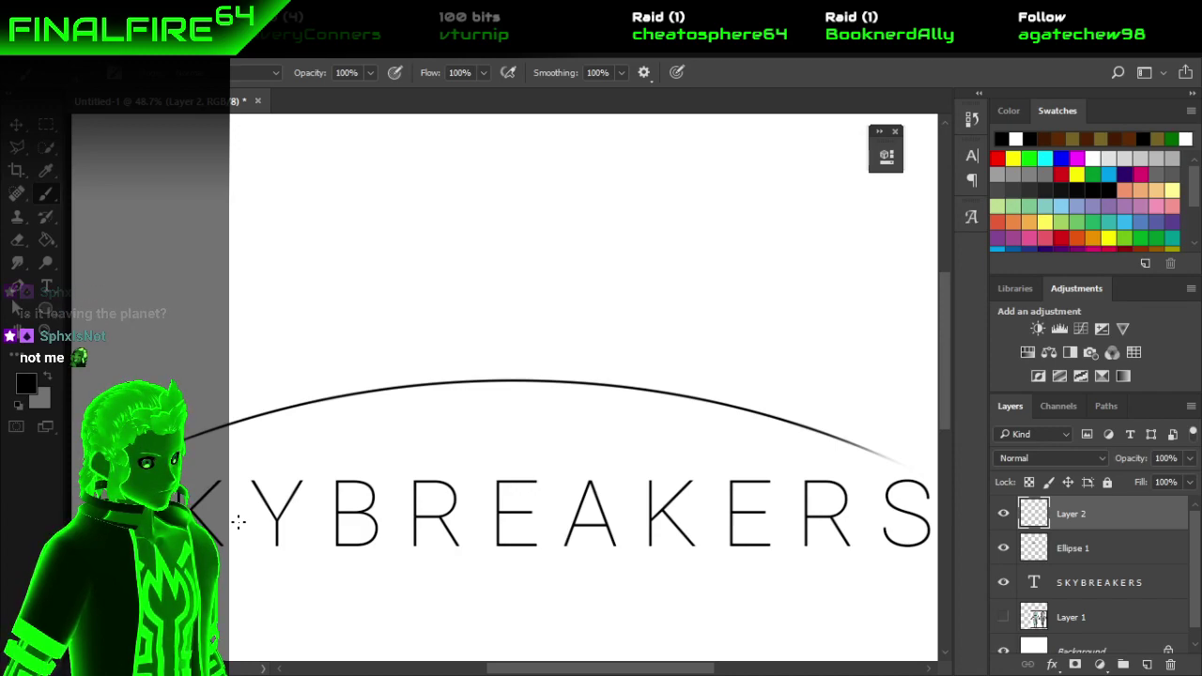
Try freehand brush strokes along both sides of the arc, and undo them.
drag(319, 402, 472, 373)
mouse_move(657, 384)
mouse_down()
mouse_move(783, 505)
mouse_move(799, 418)
mouse_up()
key(ctrl+z)
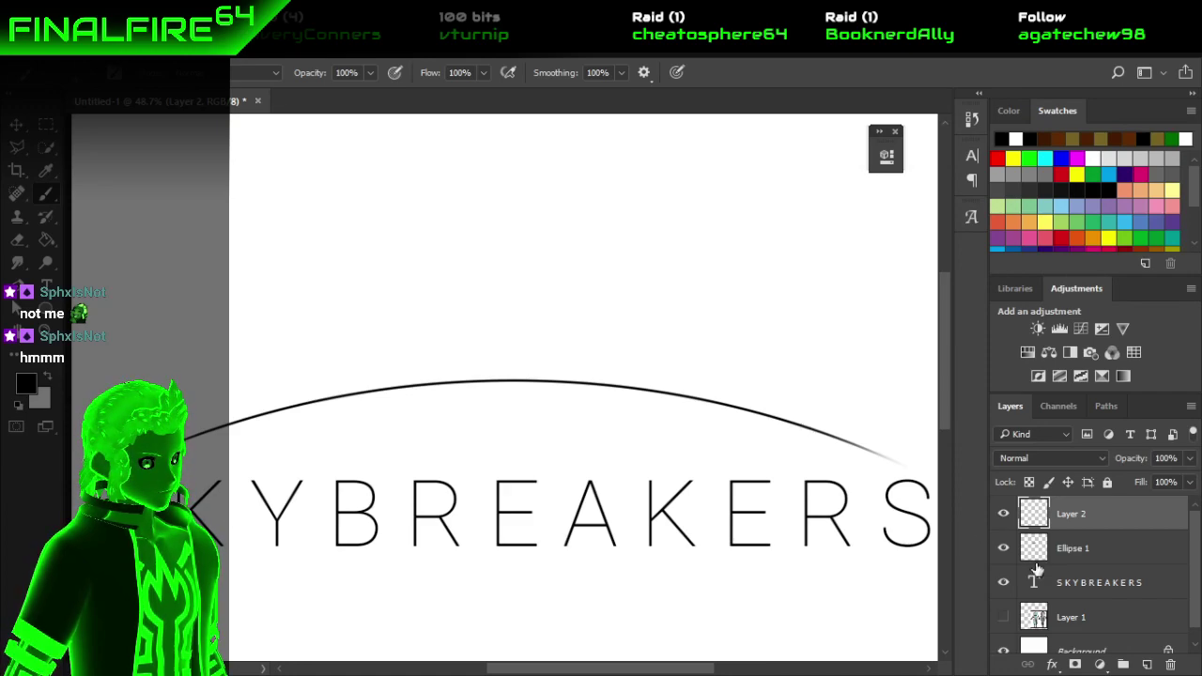
Hide the Ellipse 1 layer that holds the arc.
click(1005, 552)
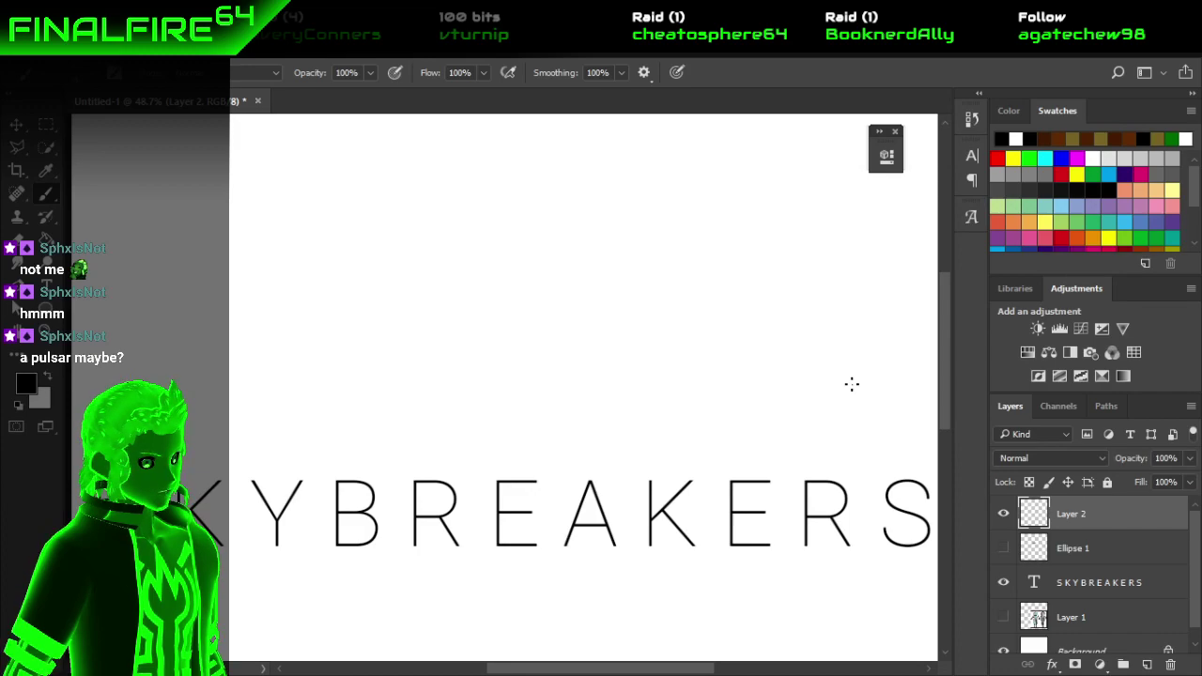
Switch to Chrome, search Google Images for pulsar in a new tab, preview the ScienceAlert picture, and return to Photoshop.
key(alt+Tab)
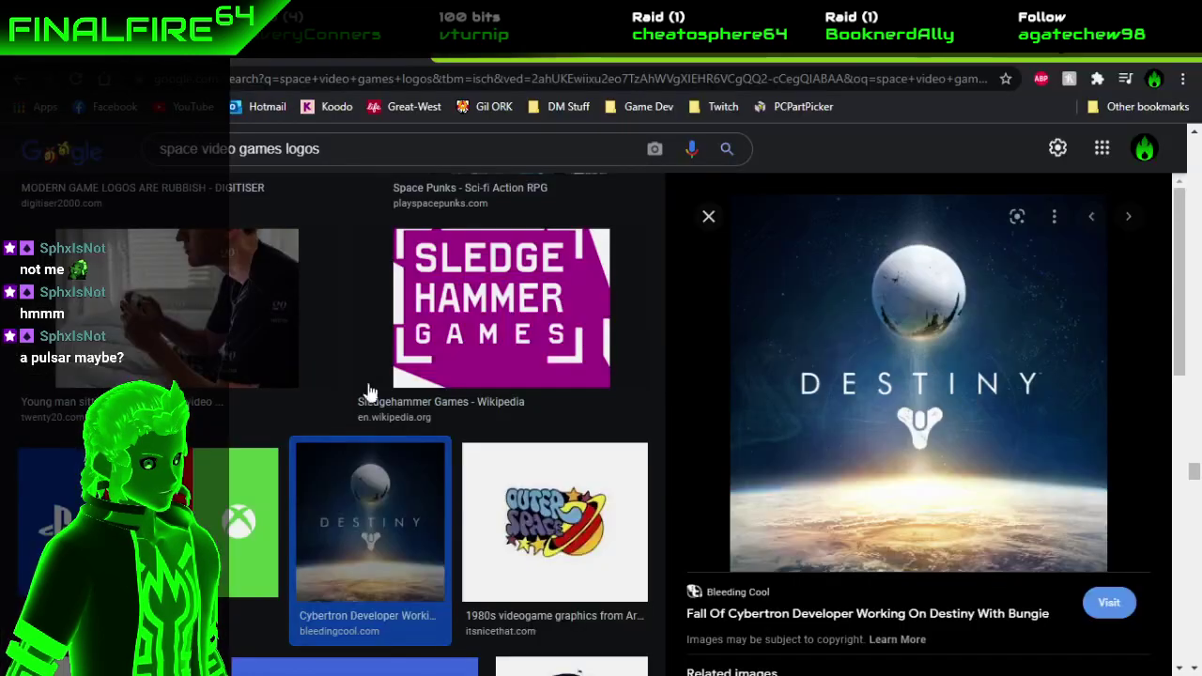
key(ctrl+t)
text(pulsar)
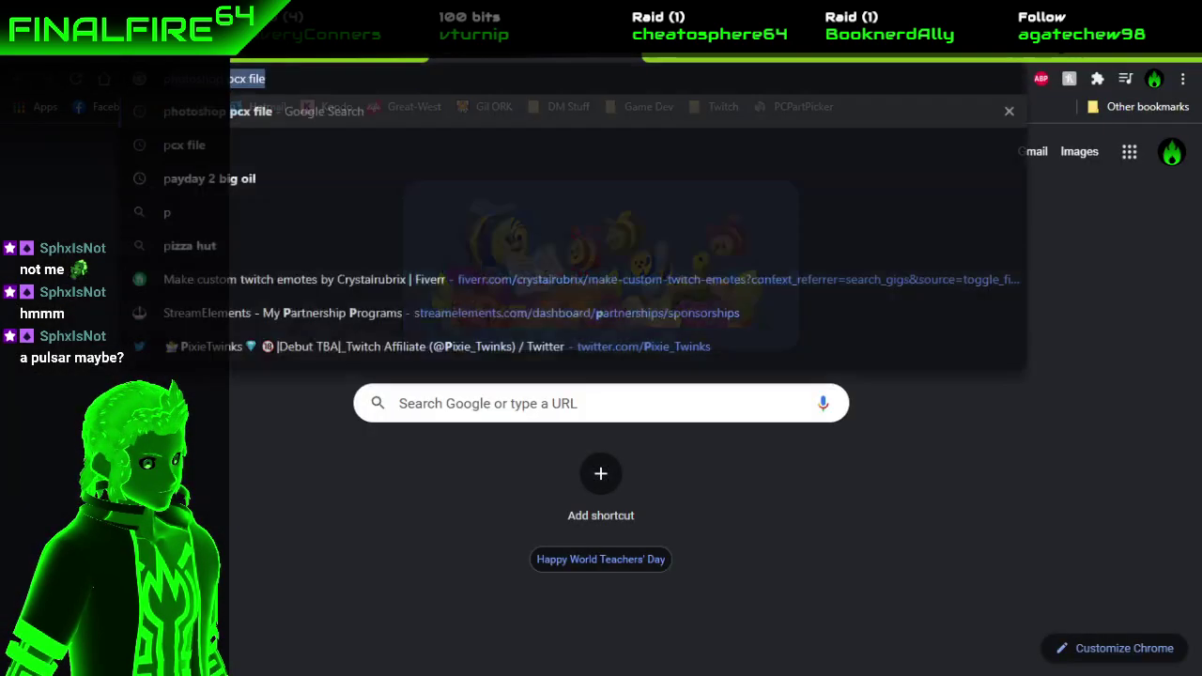
key(Return)
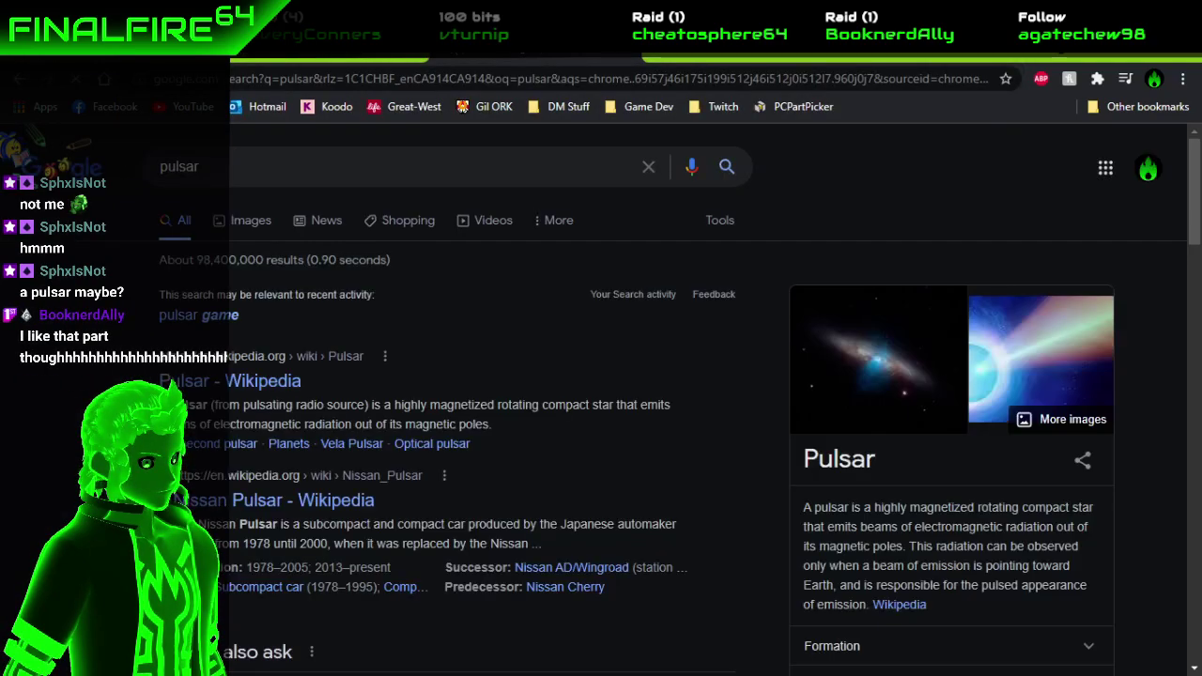
click(260, 222)
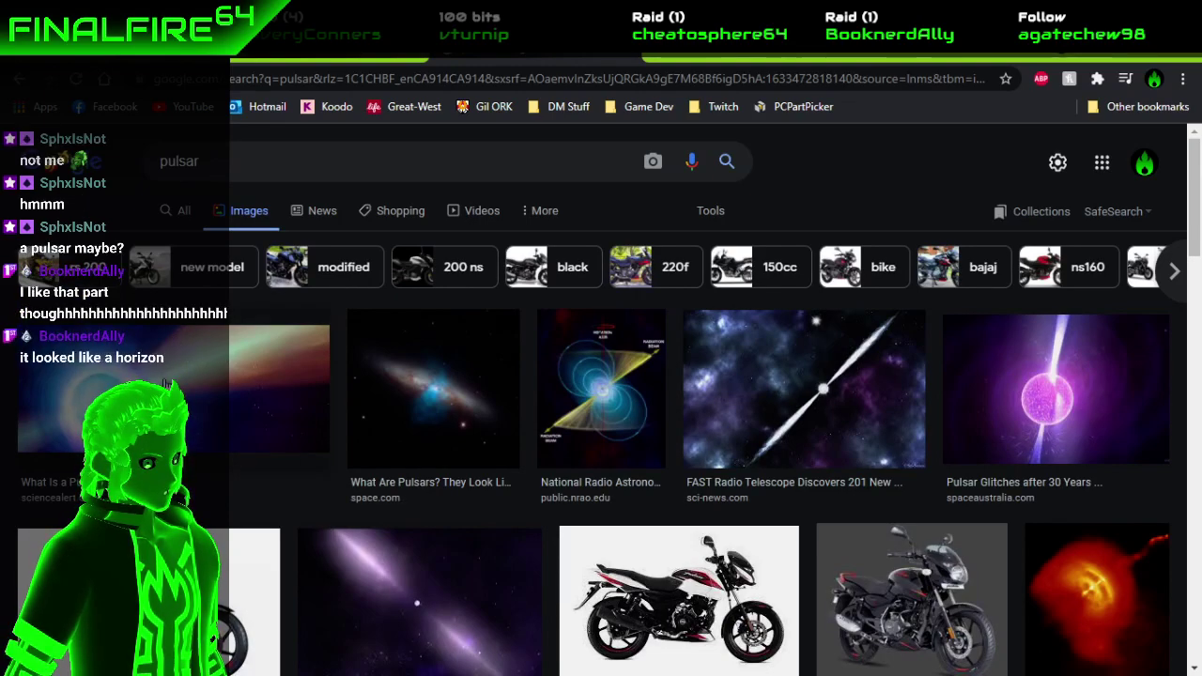
click(178, 345)
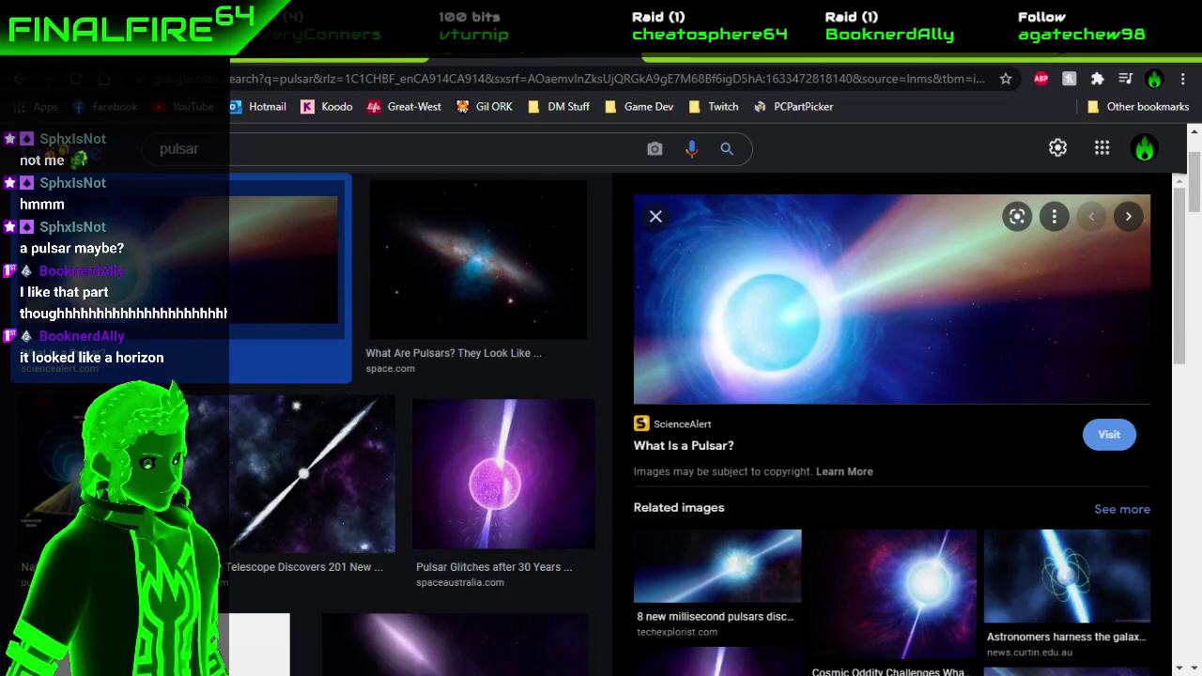
click(549, 629)
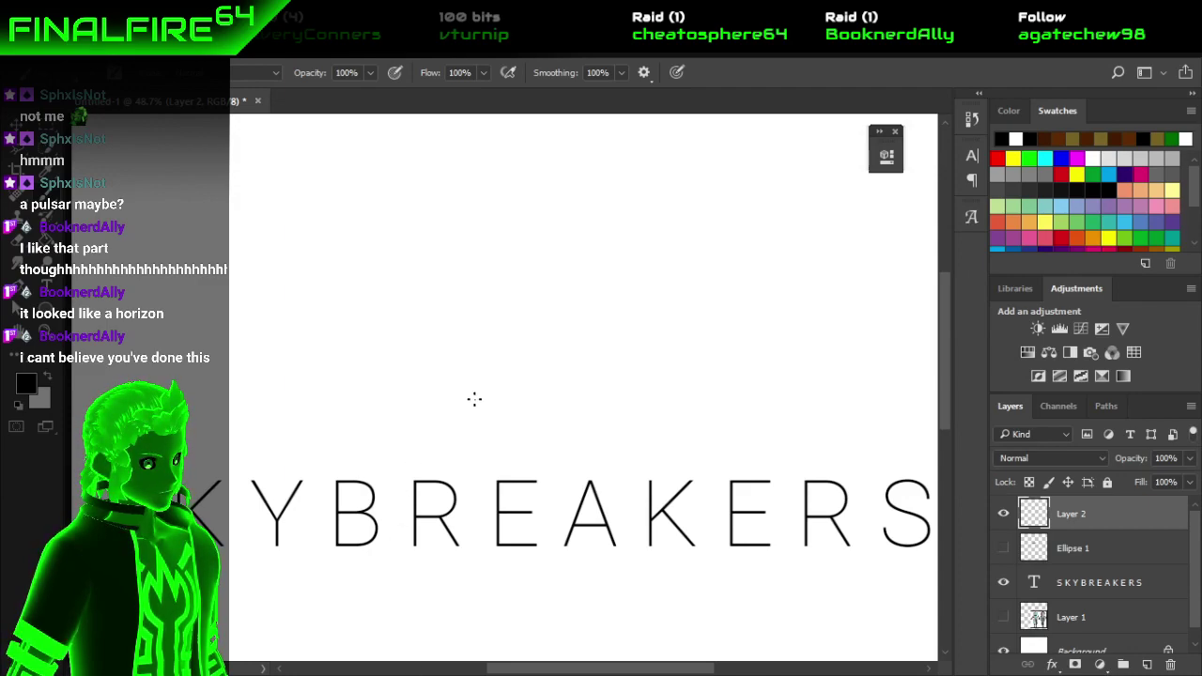
Sketch a pulsar circle above the title on Layer 2 with two curved beam lines flaring up and right, closed by a small stroke at their base.
mouse_move(463, 304)
mouse_down()
mouse_move(434, 365)
mouse_move(499, 416)
mouse_move(553, 357)
mouse_move(533, 302)
mouse_move(483, 302)
mouse_move(545, 313)
mouse_up()
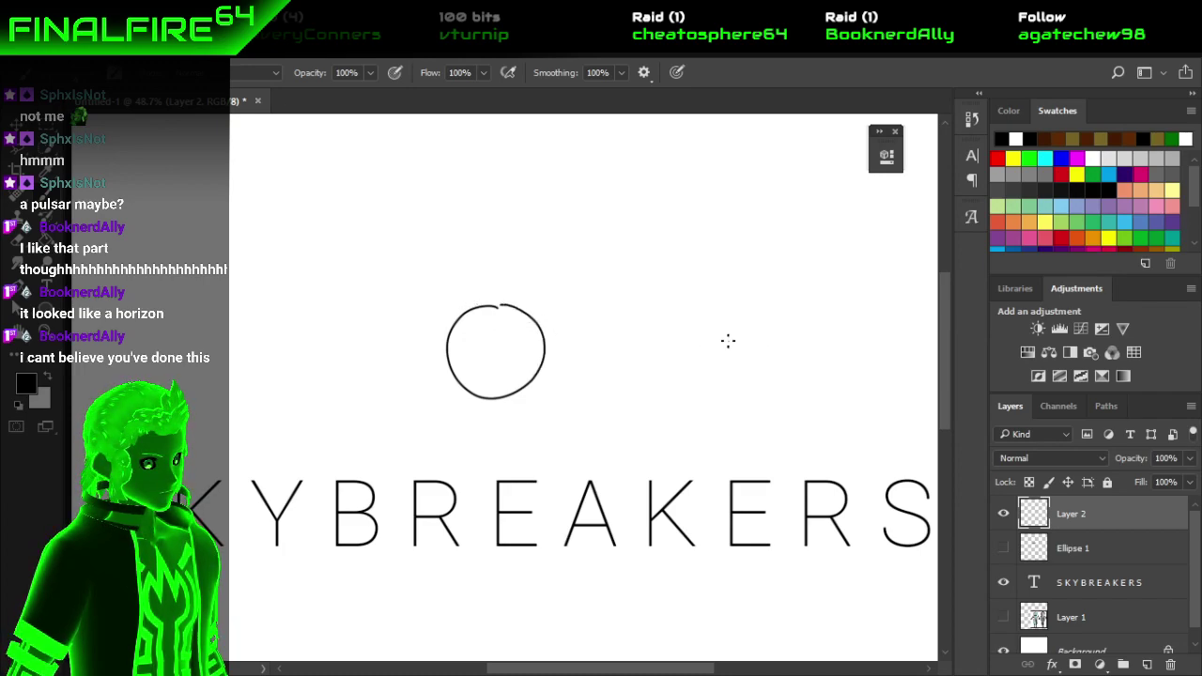
drag(944, 385, 943, 365)
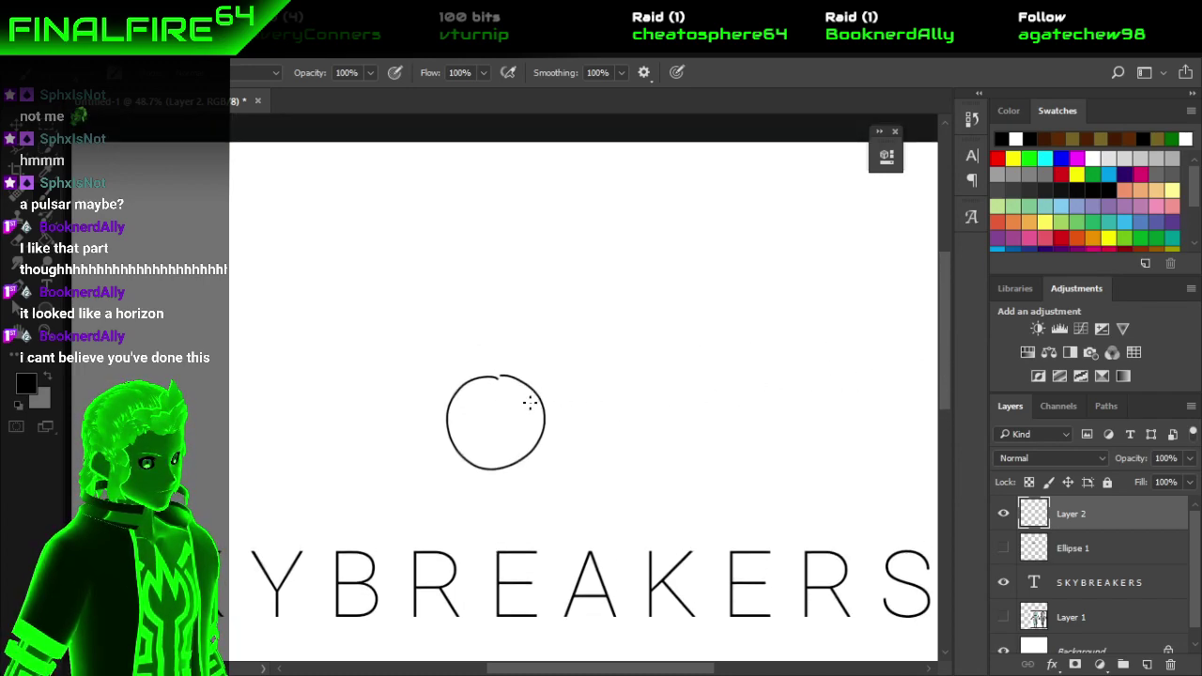
mouse_move(519, 429)
mouse_down()
mouse_move(552, 424)
mouse_move(520, 365)
mouse_up()
key(ctrl+z)
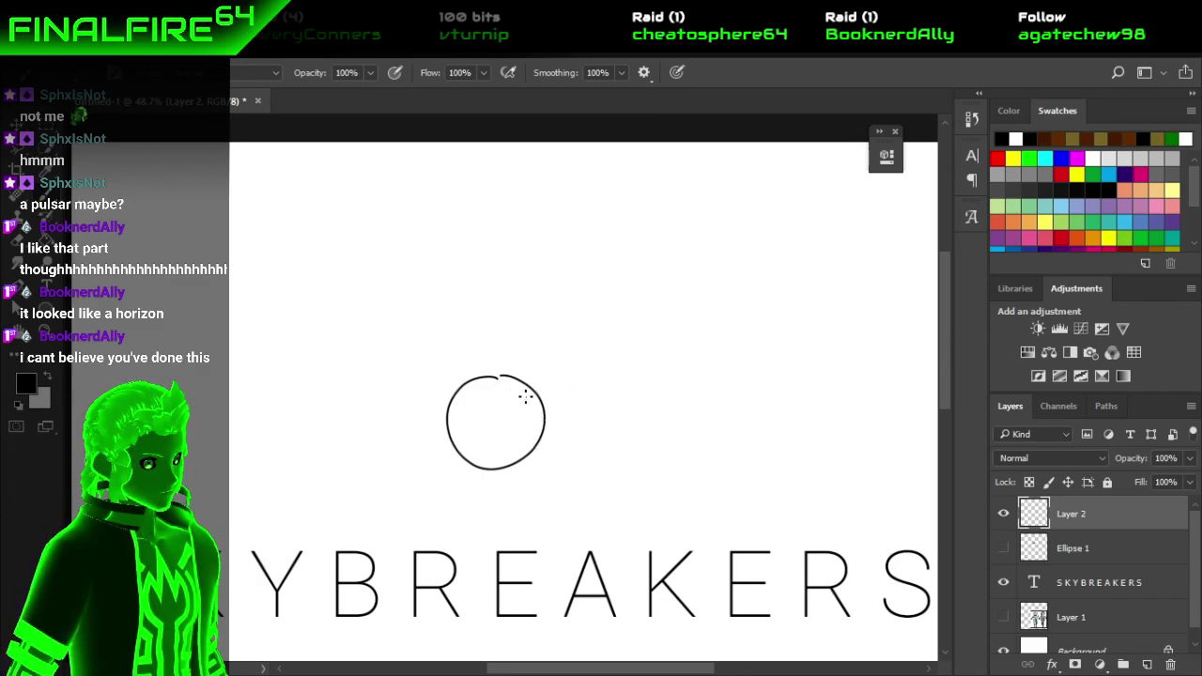
mouse_move(555, 372)
mouse_down()
mouse_move(591, 302)
mouse_move(600, 225)
mouse_up()
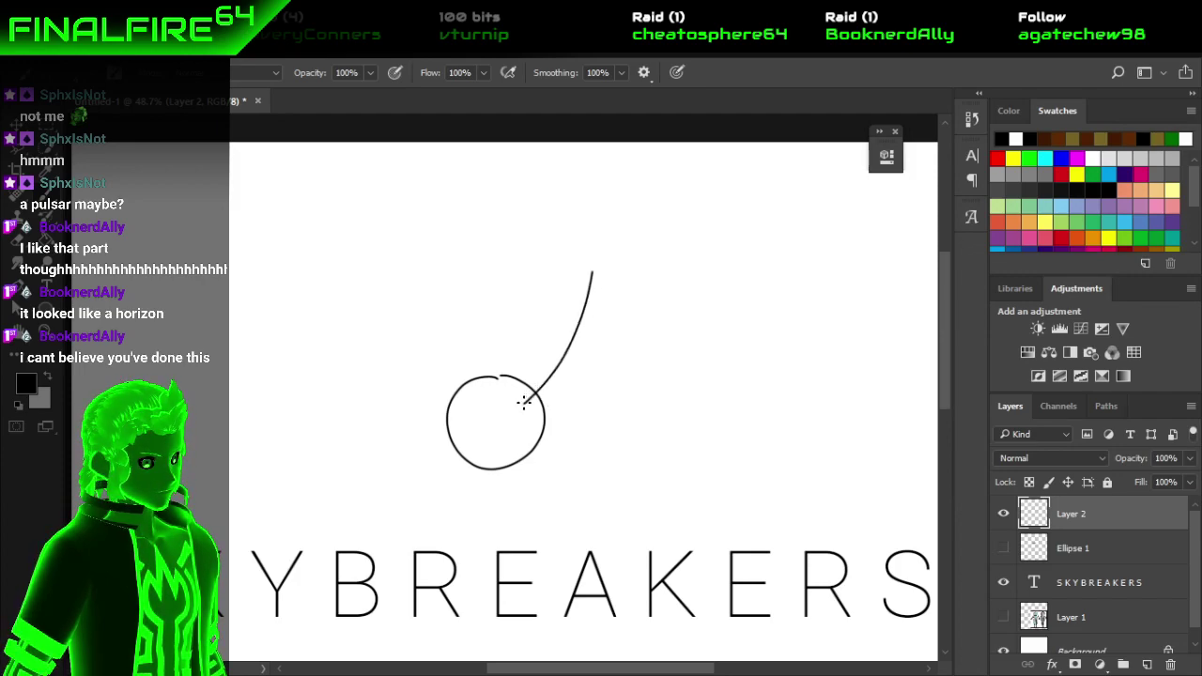
mouse_move(557, 399)
mouse_down()
mouse_move(656, 401)
mouse_move(720, 439)
mouse_up()
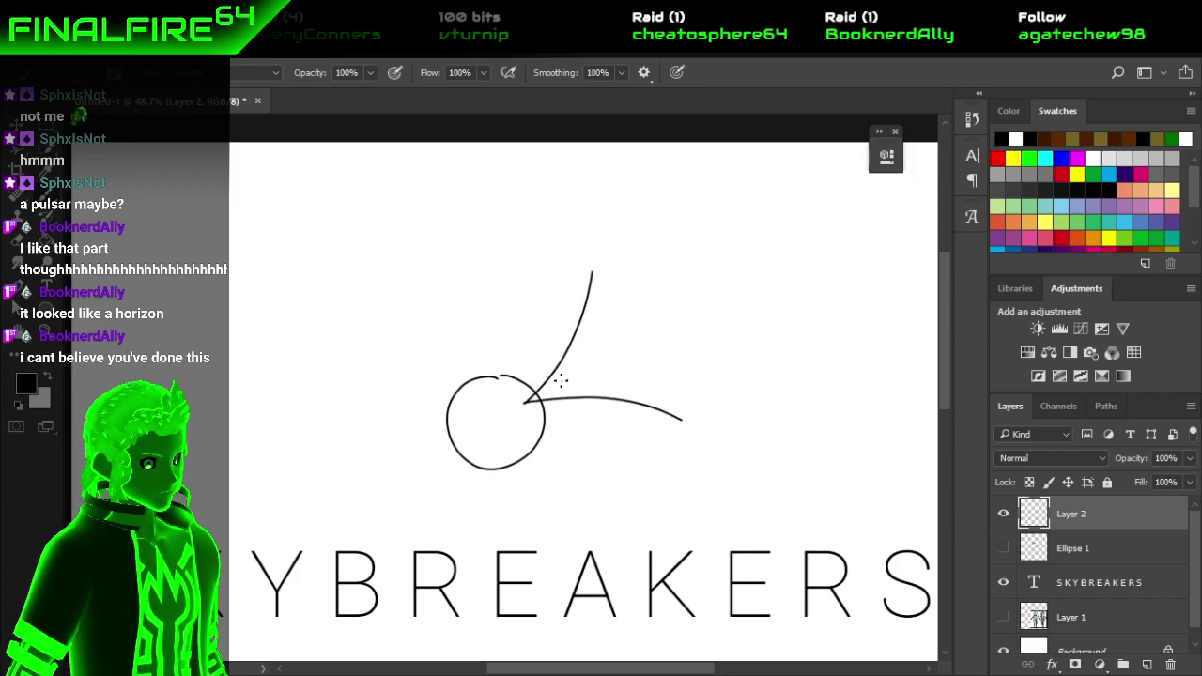
drag(540, 374, 541, 391)
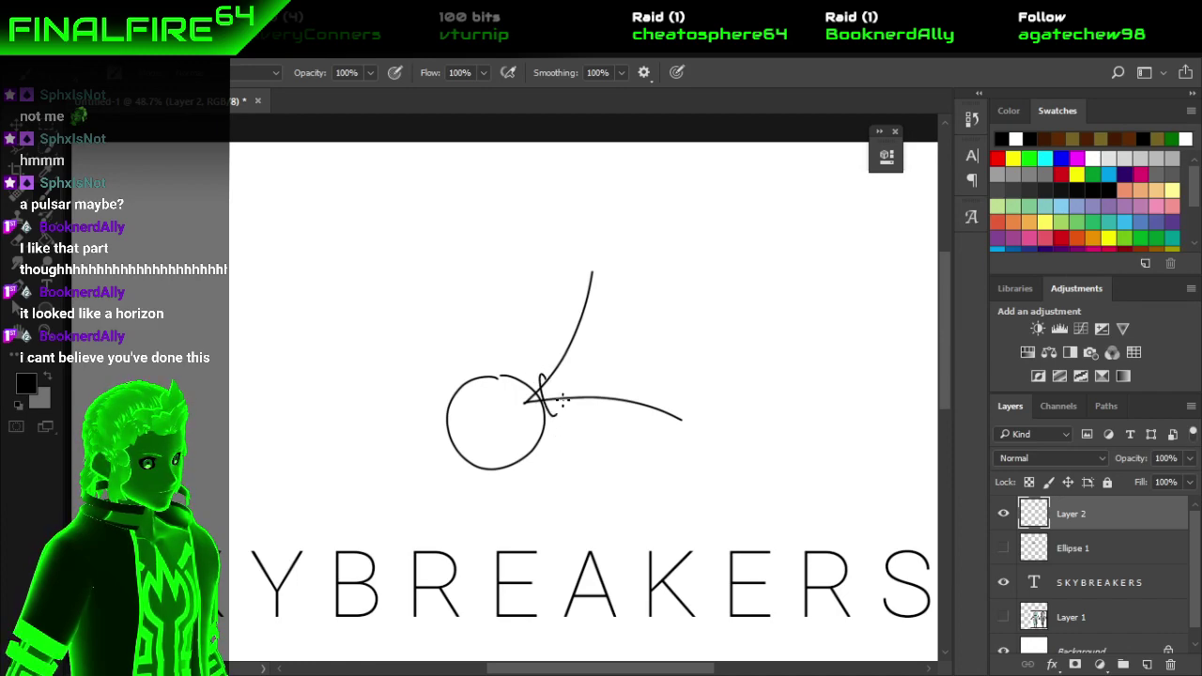
key(ctrl+z)
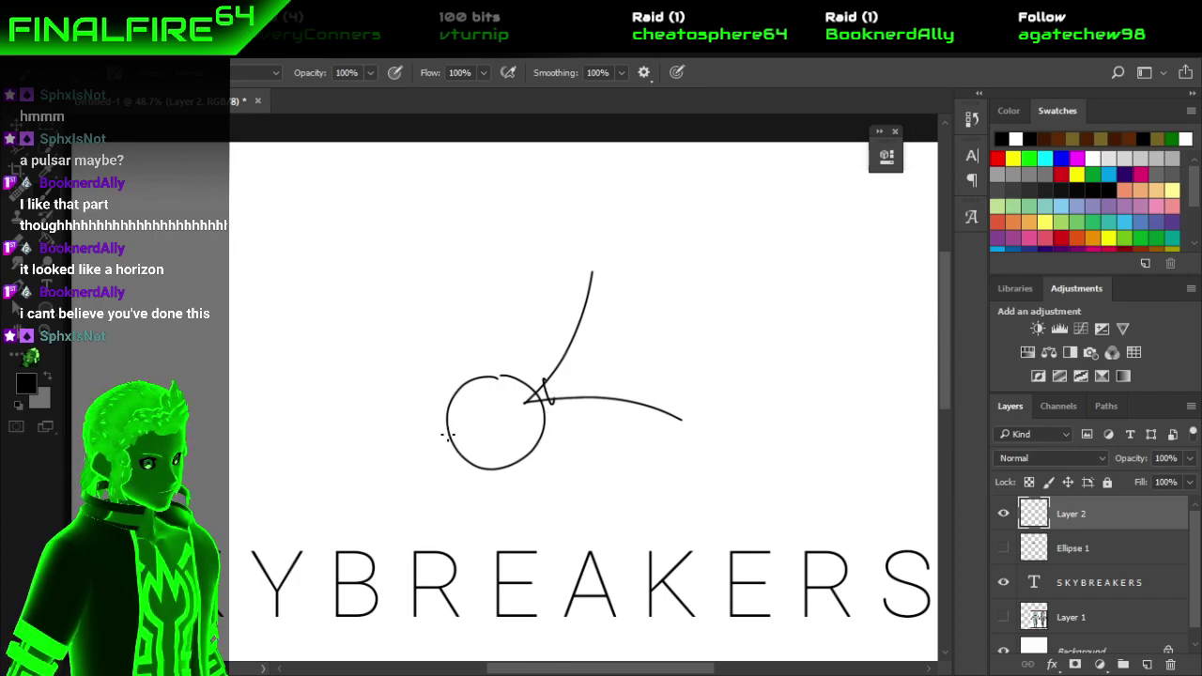
Sketch the opposite beam as two curves flaring down and left from the circle, joined by a small stroke at their base.
mouse_move(448, 435)
mouse_down()
mouse_move(339, 450)
mouse_move(293, 439)
mouse_up()
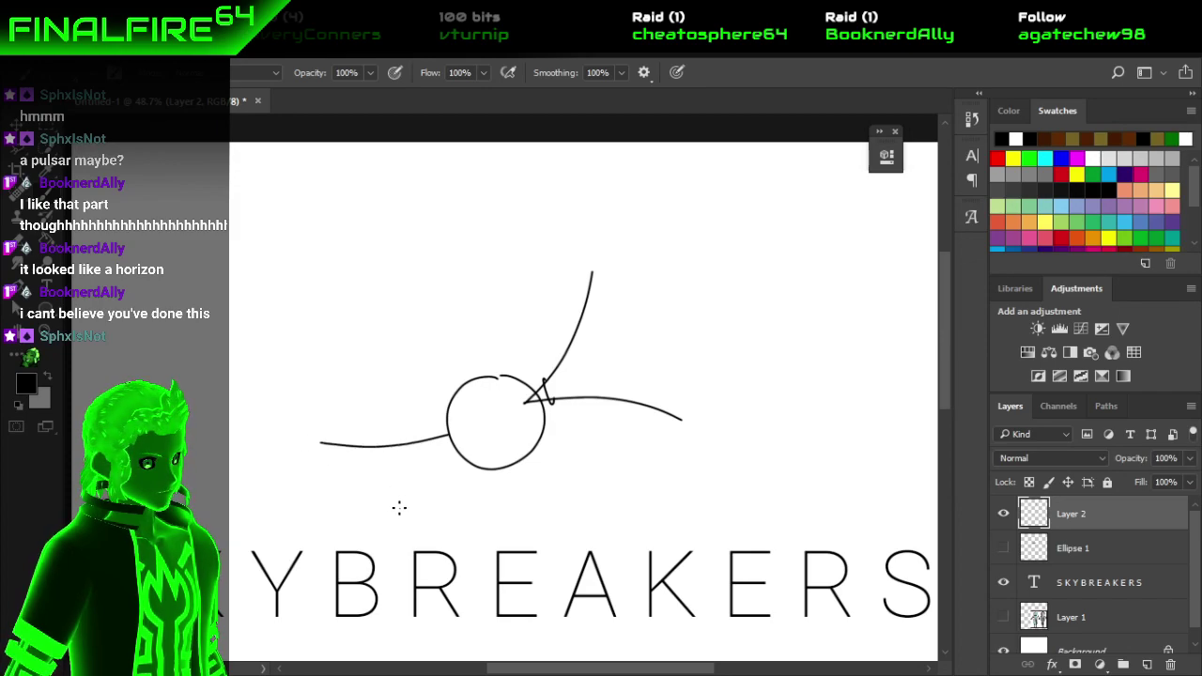
mouse_move(409, 490)
mouse_down()
mouse_move(467, 435)
mouse_move(451, 437)
mouse_up()
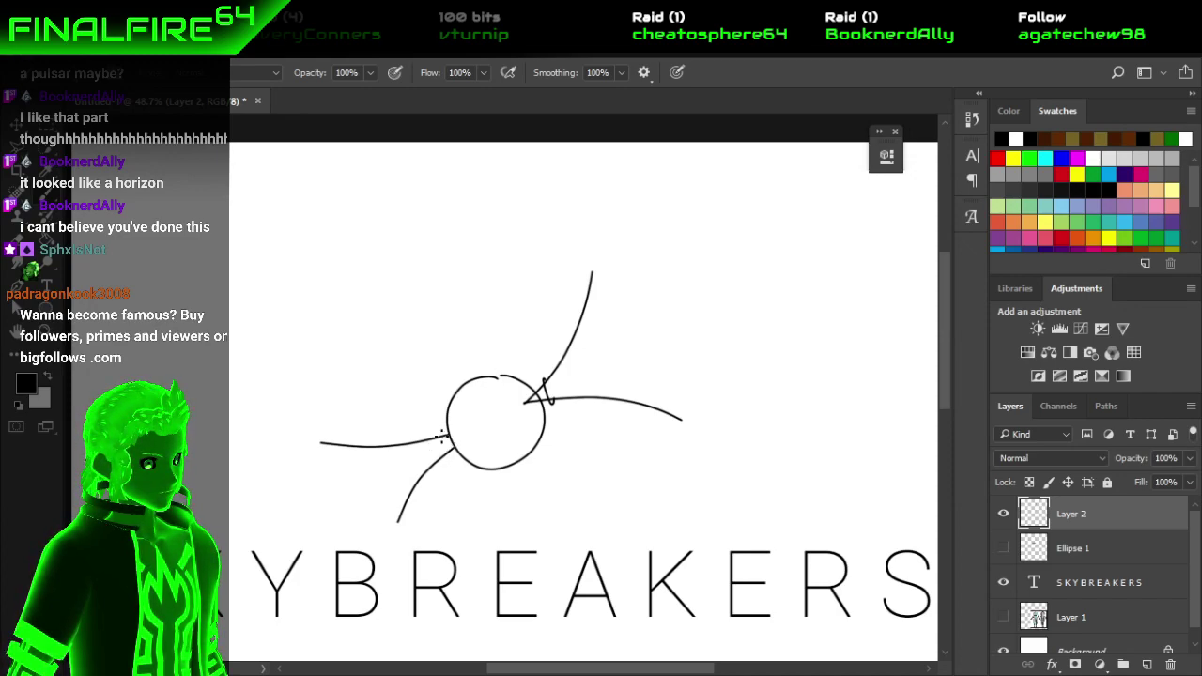
drag(438, 432, 447, 448)
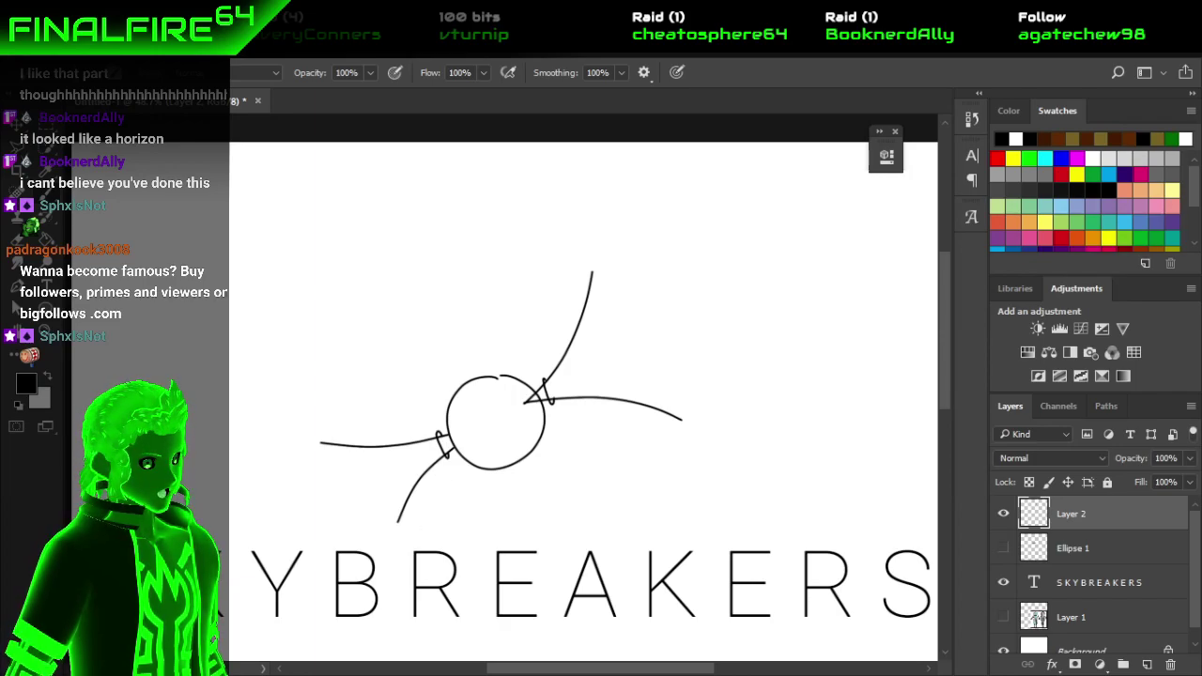
Switch to OBS, ban the spam account advertising followers and viewers in the stream chat, and return to Photoshop.
key(alt+Tab)
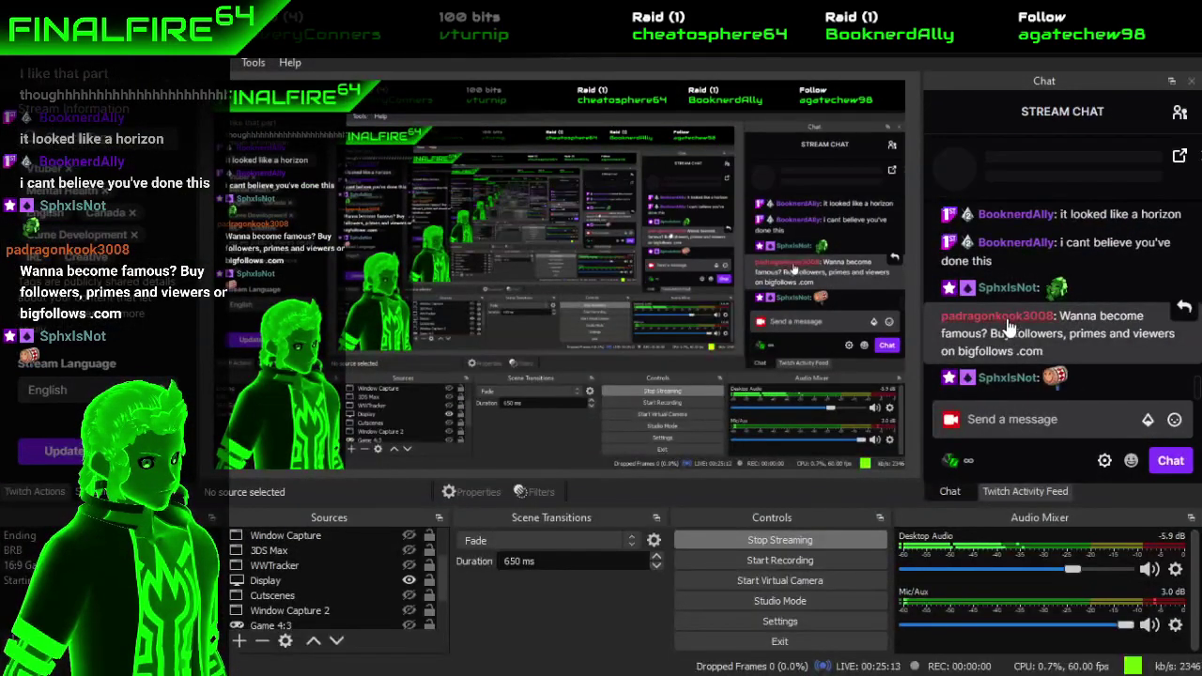
click(997, 316)
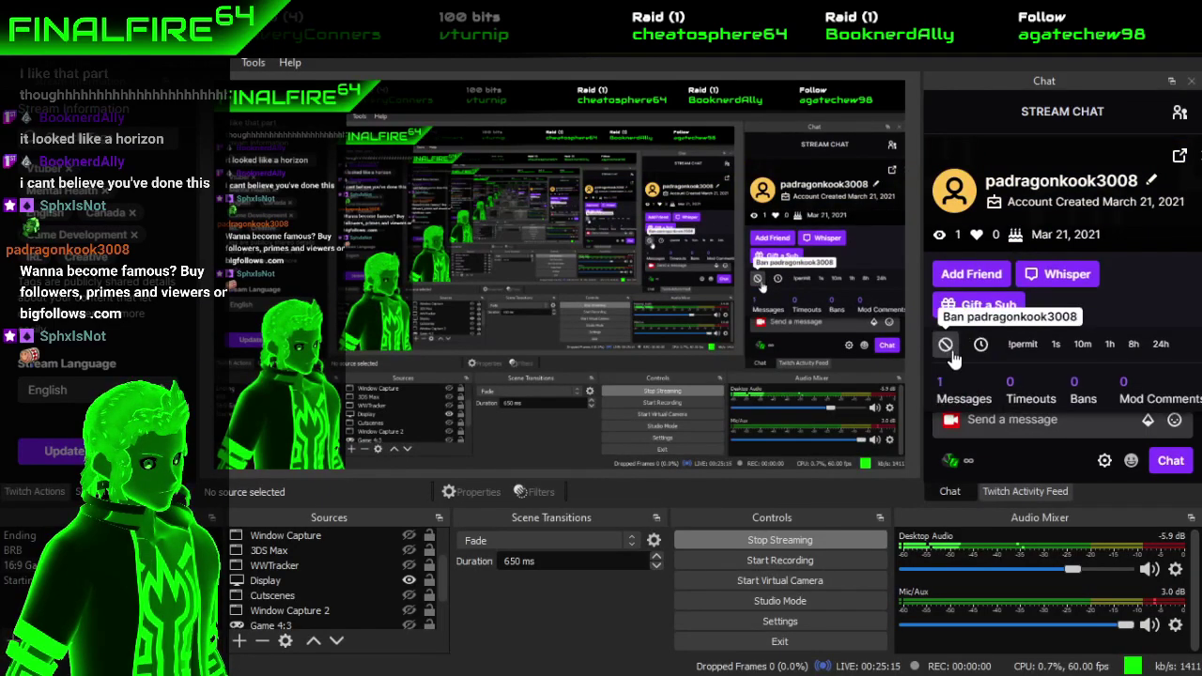
click(949, 352)
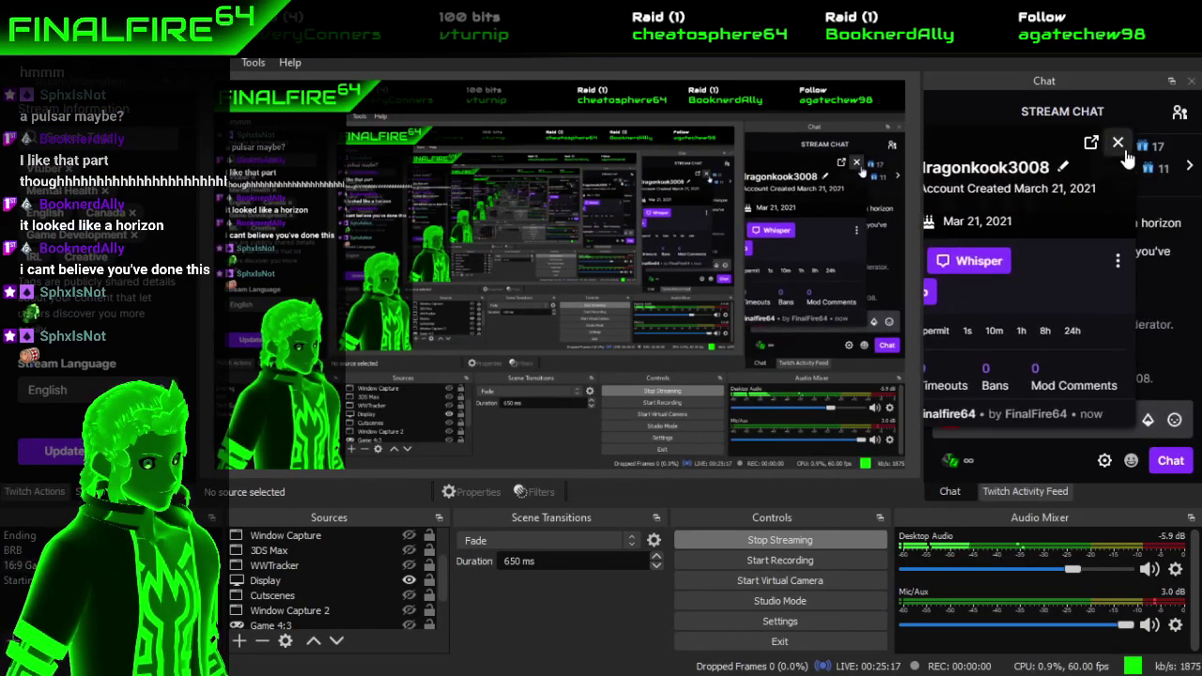
click(1117, 143)
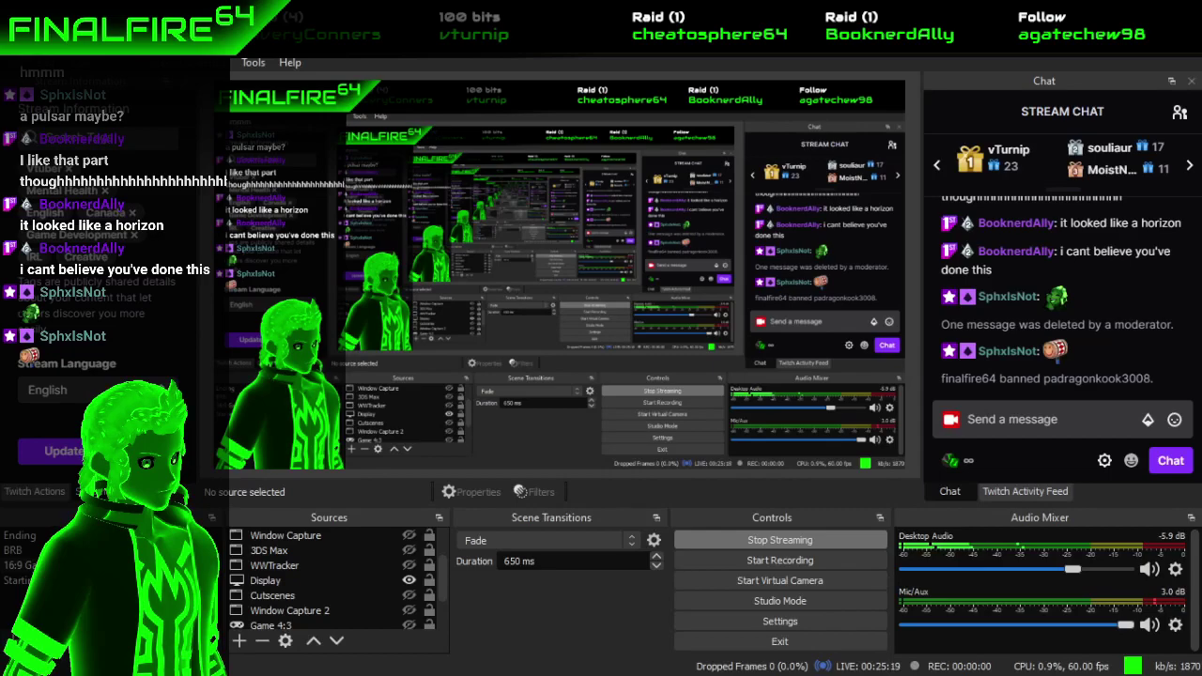
key(alt+Tab)
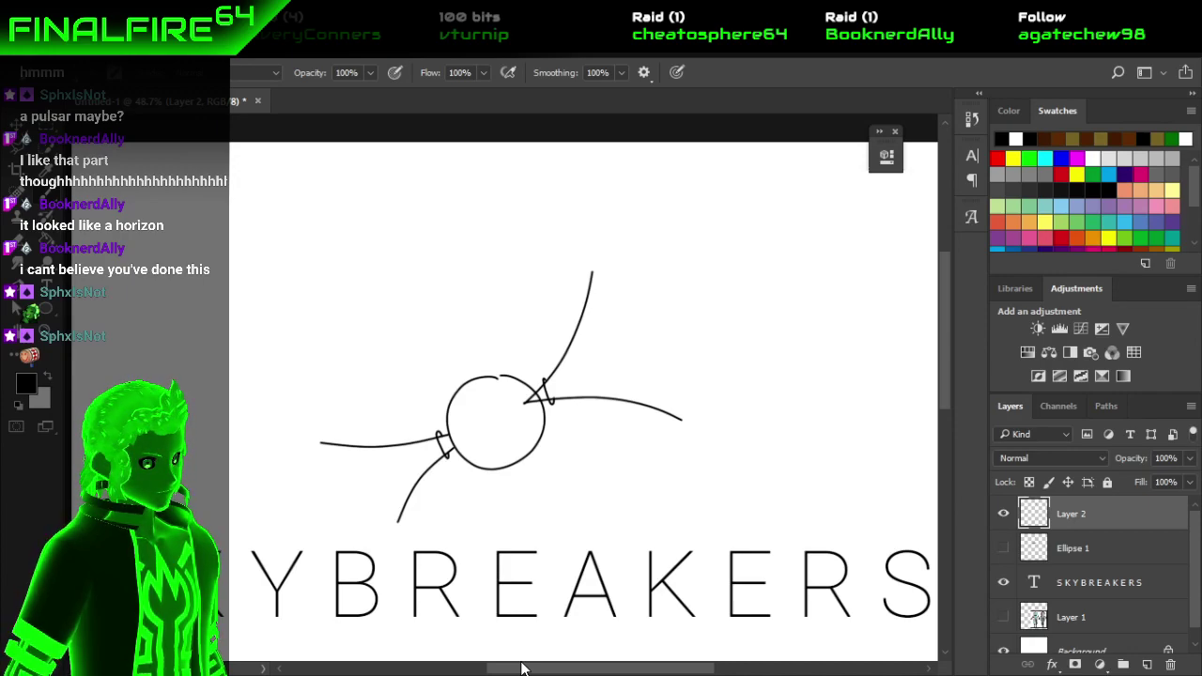
Hide the Layer 2 pulsar sketch and show the Ellipse 1 arc again.
click(1004, 515)
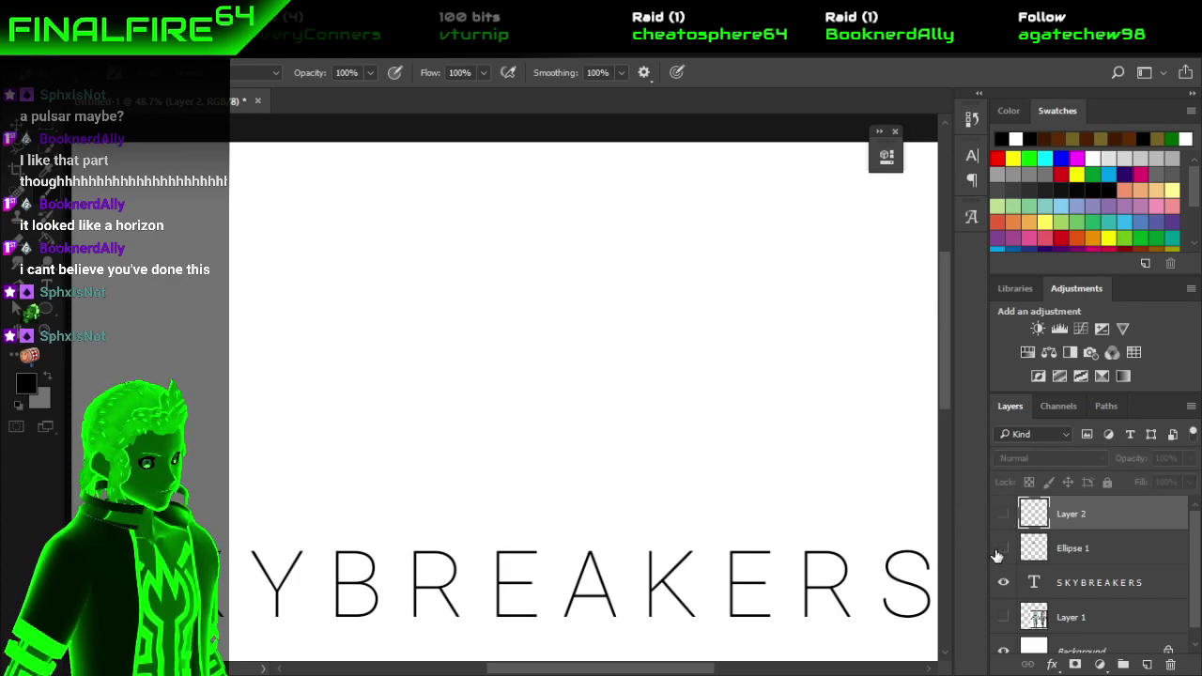
click(1003, 549)
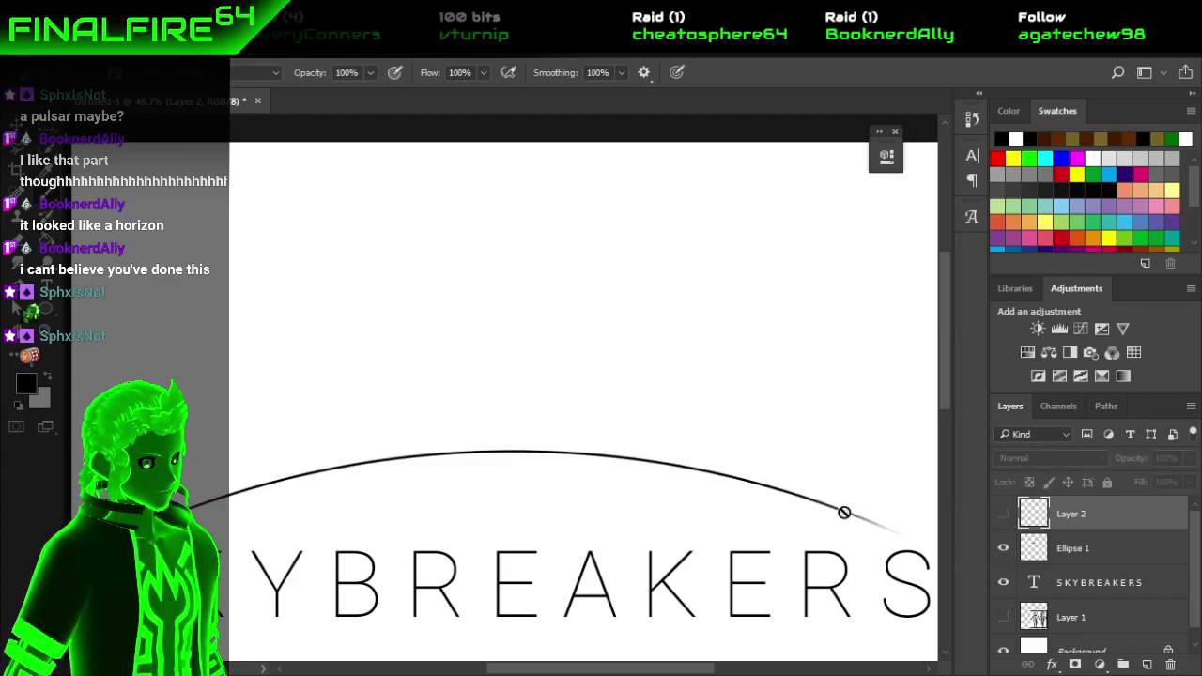
scroll(743, 479, down, 5)
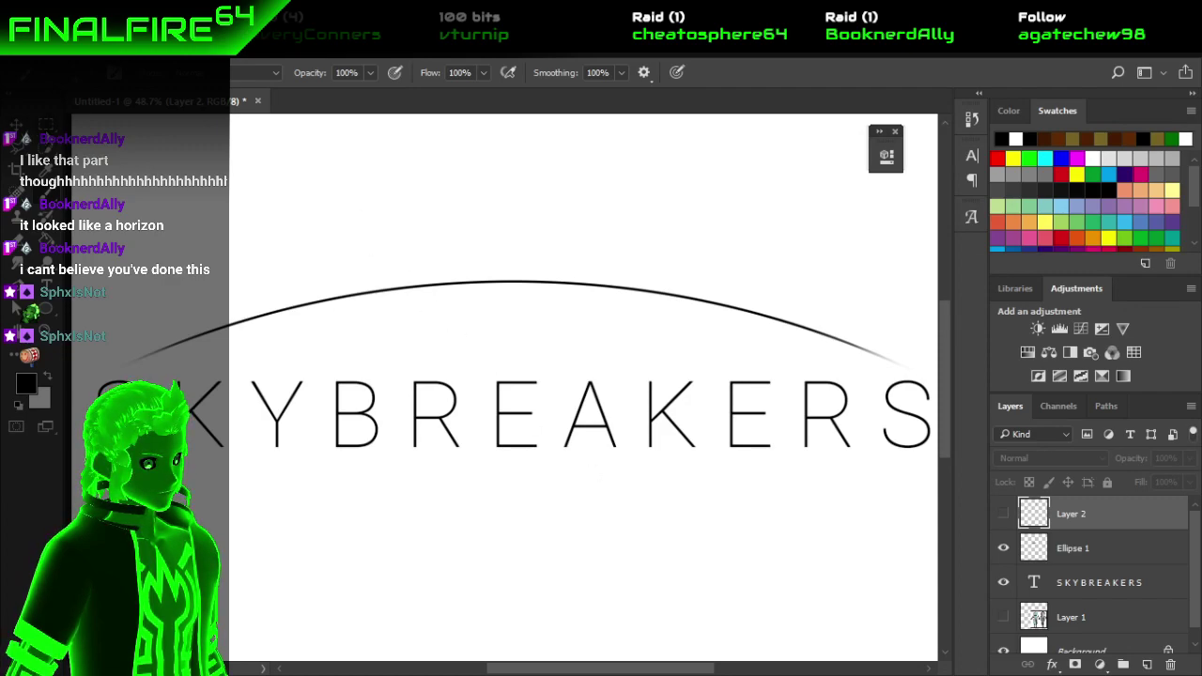
Duplicate the Ellipse 1 layer and move the copy slightly above the original arc to form a double line.
click(15, 123)
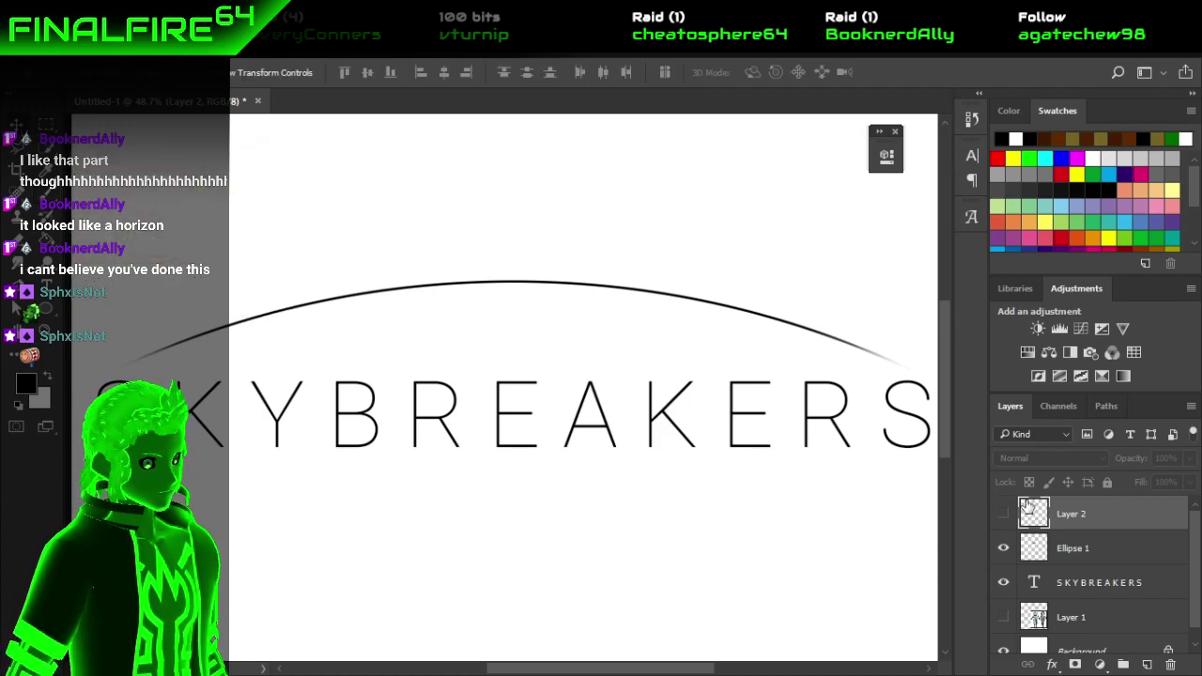
double_click(1116, 553)
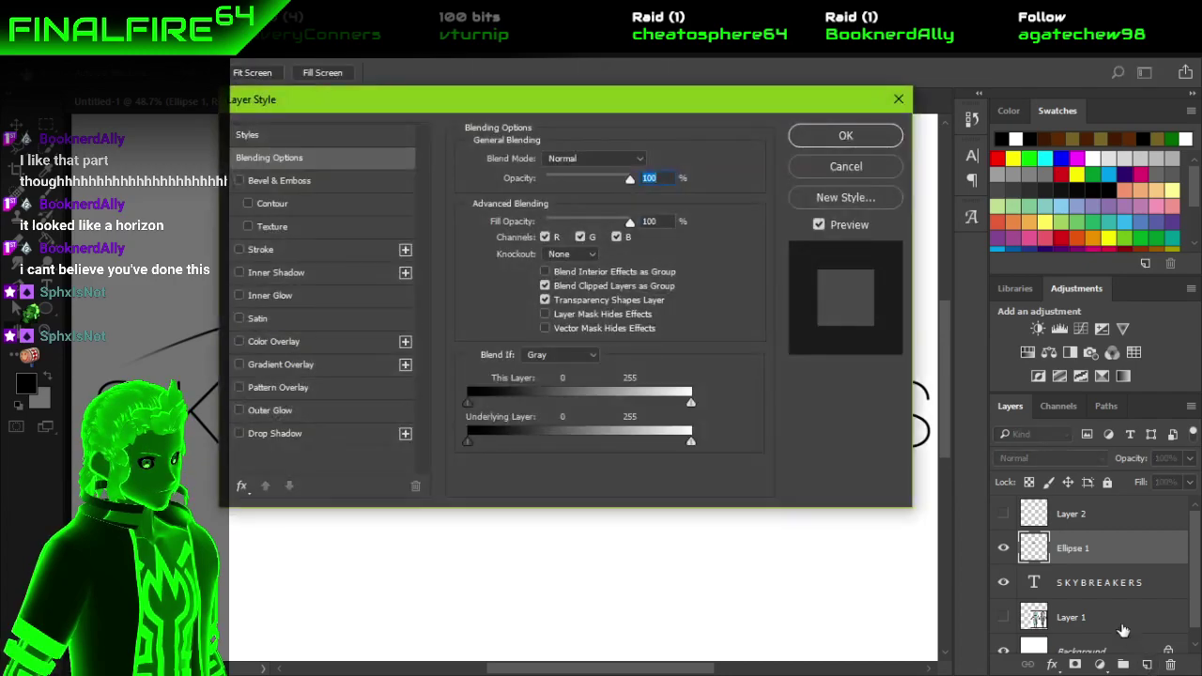
click(845, 169)
drag(1127, 563, 1147, 665)
mouse_move(592, 368)
mouse_down()
mouse_move(590, 348)
mouse_move(595, 358)
mouse_up()
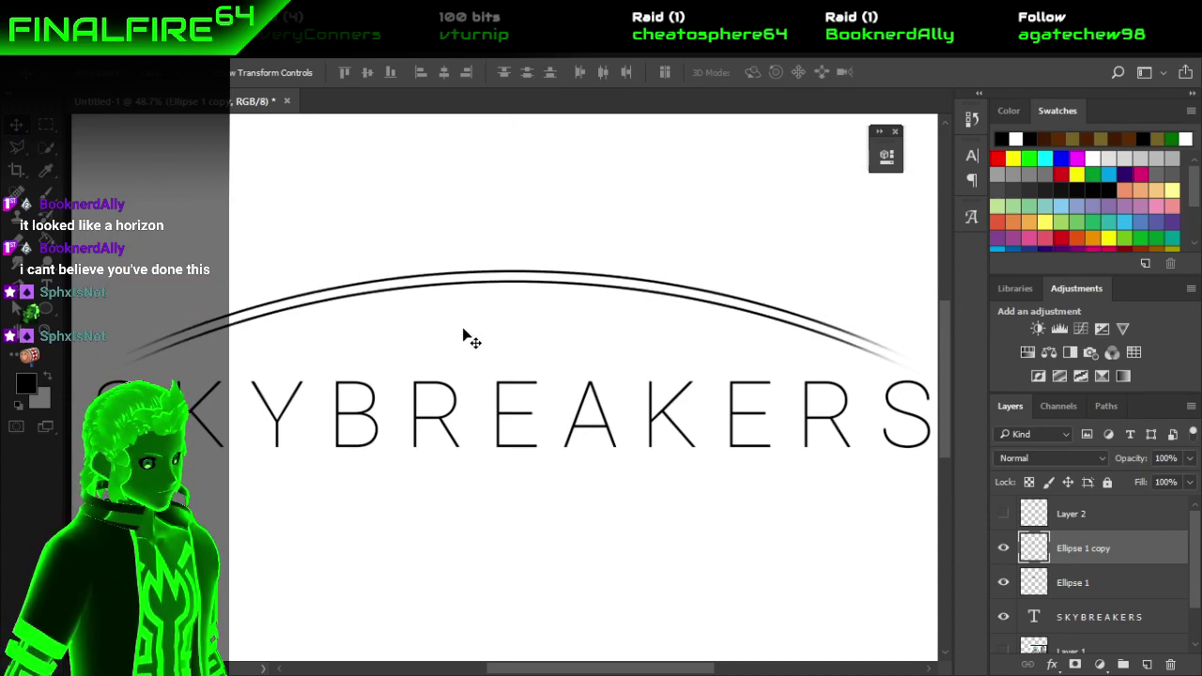
Activate the Eraser for the Ellipse 1 copy layer and enlarge its brush five times.
scroll(502, 299, down, 1)
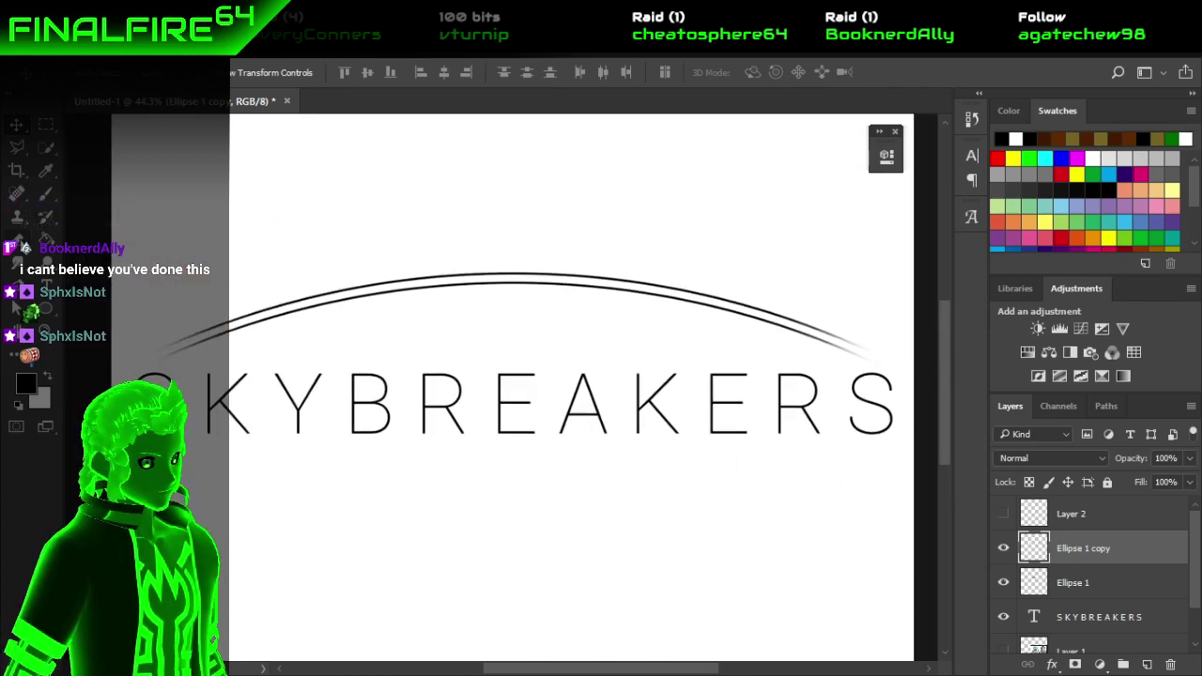
key(e)
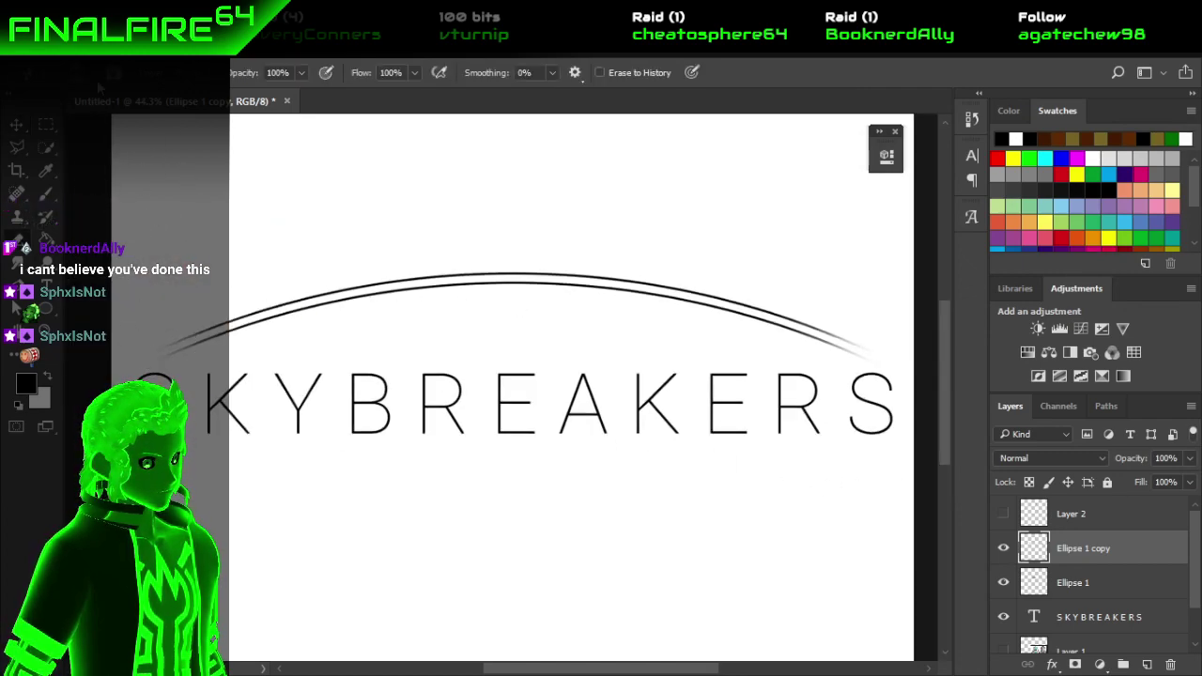
key(bracketright)
key(bracketright)
key(bracketright)
key(bracketright)
key(bracketright)
Try fading both ends of the upper arc with the large Eraser, and undo the erasing.
drag(170, 327, 220, 349)
scroll(871, 457, right, 3)
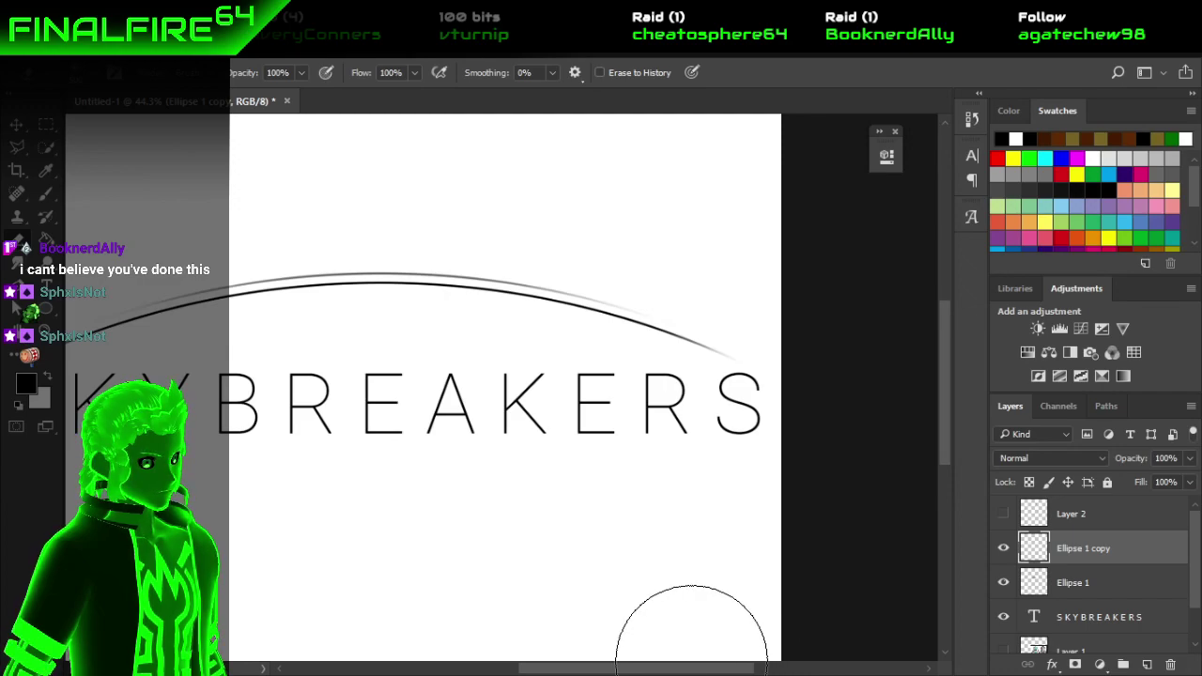
scroll(617, 646, left, 4)
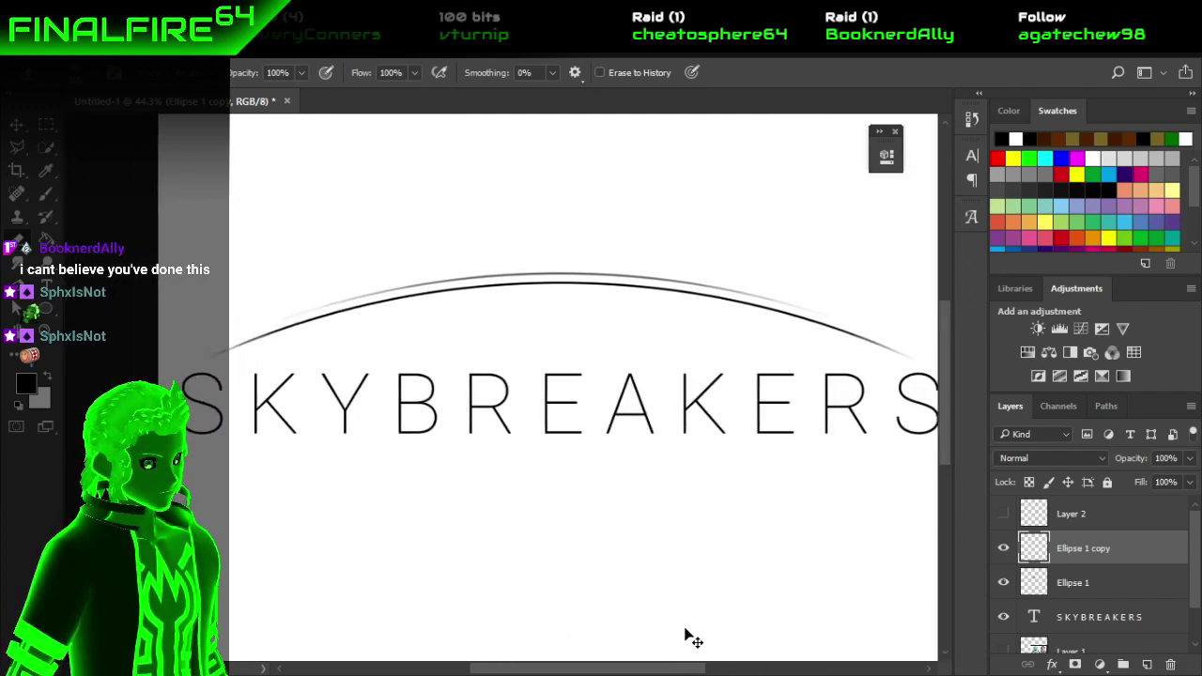
key(ctrl+z)
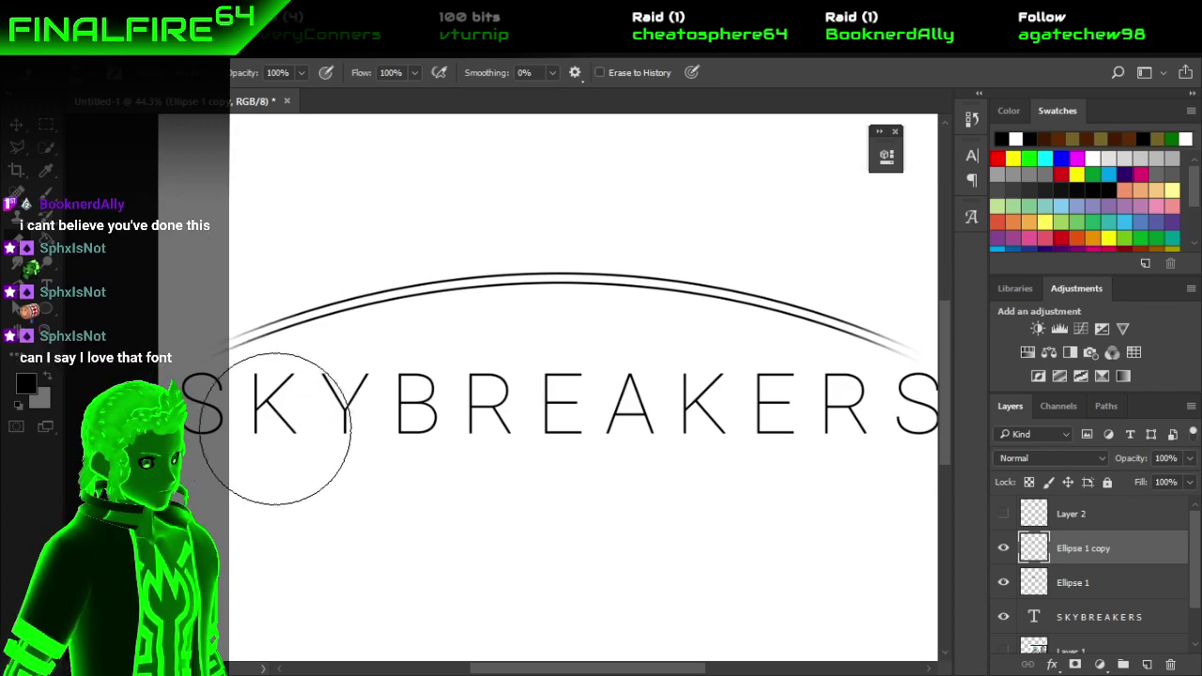
Erase both ends of the Ellipse 1 copy arc so the outer line fades out before the lower arc, and check the logo.
scroll(226, 460, right, 7)
scroll(205, 460, left, 7)
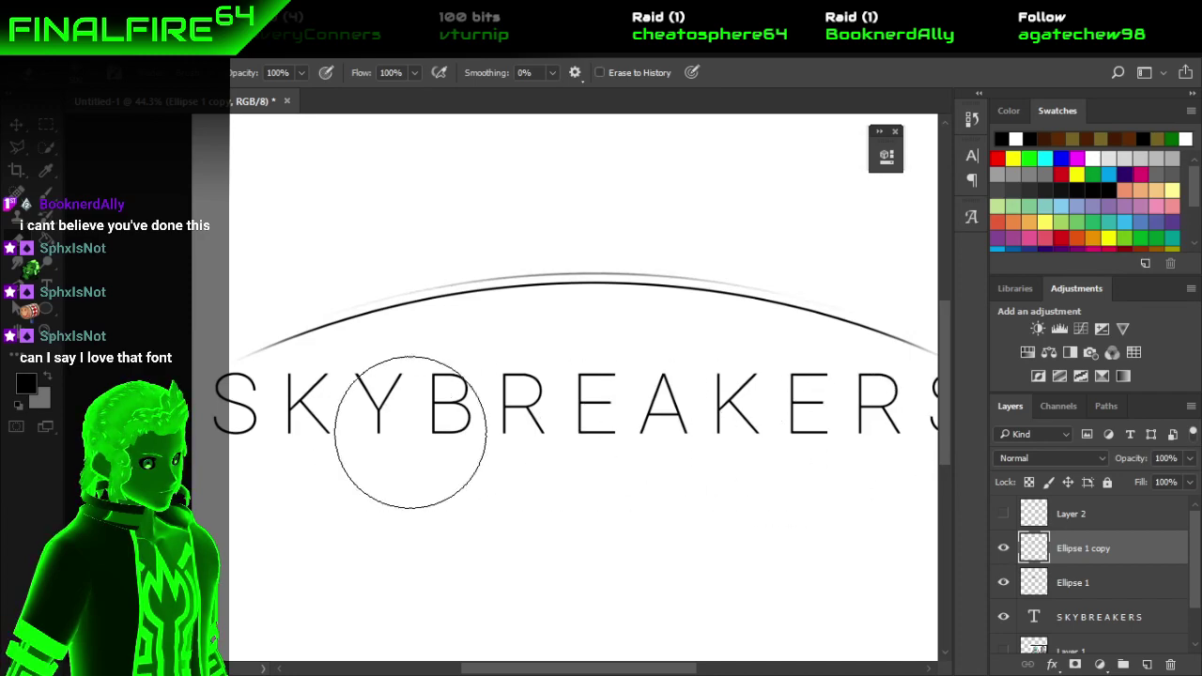
key(ctrl+minus)
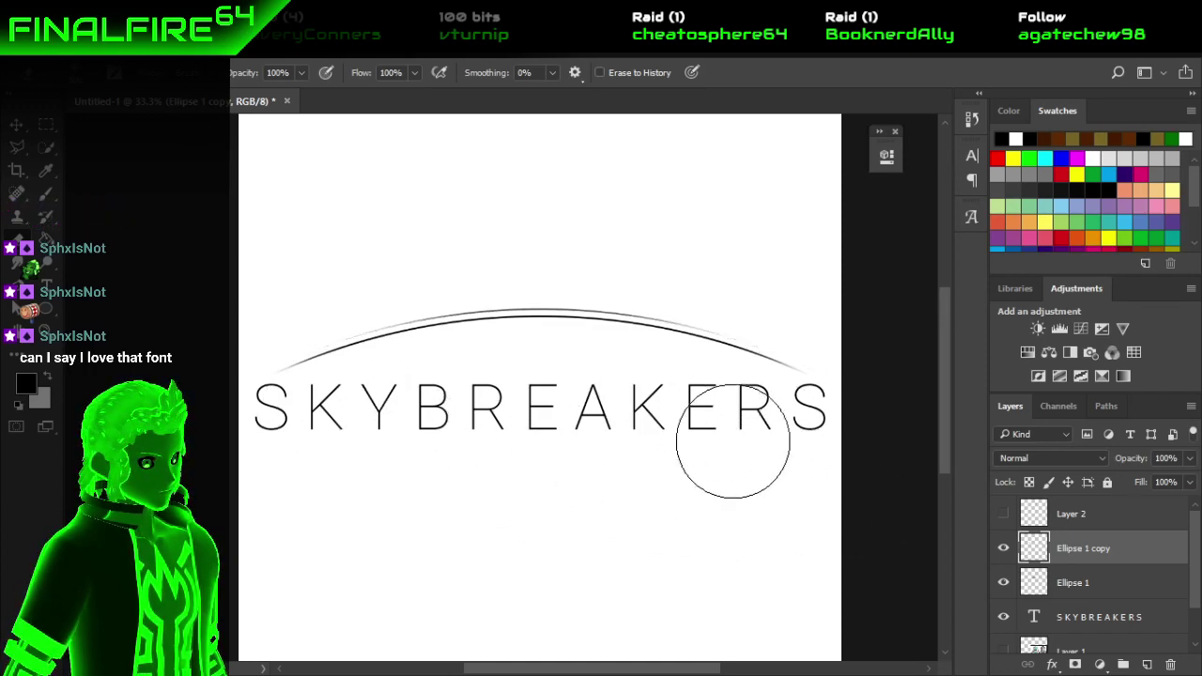
scroll(516, 441, up, 2)
scroll(569, 448, up, 1)
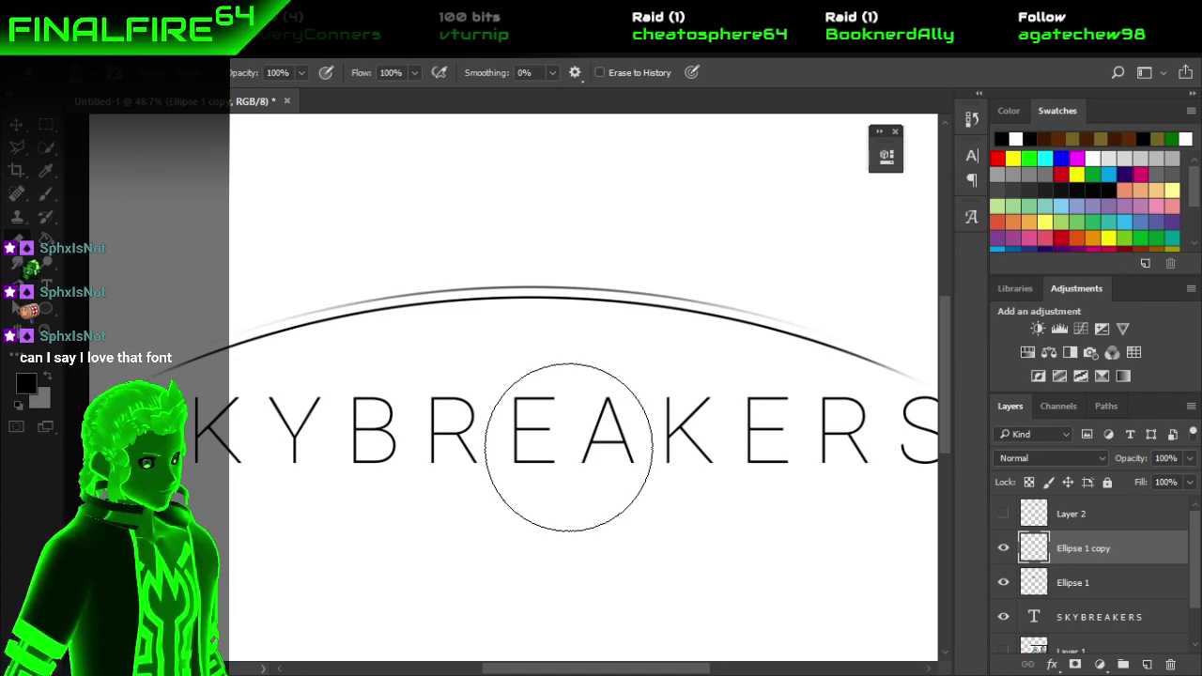
Duplicate the SKYBREAKERS text layer and move the copy straight down below the original title.
scroll(569, 448, down, 2)
scroll(807, 507, up, 1)
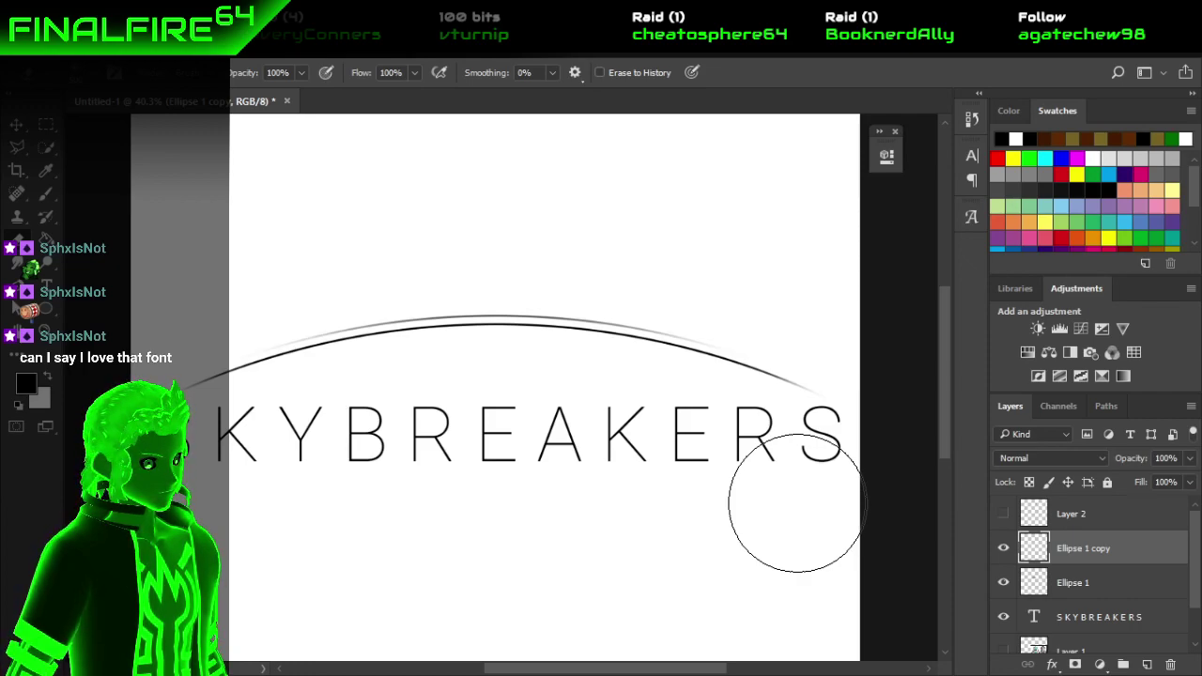
scroll(794, 505, down, 2)
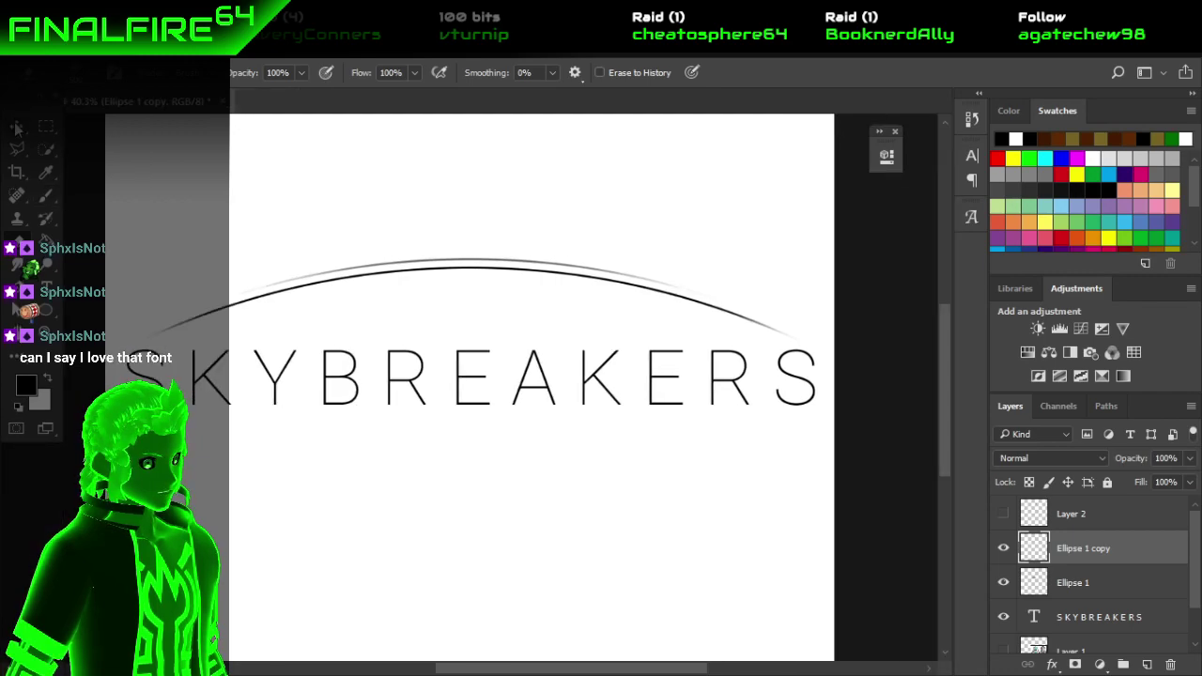
key(v)
drag(36, 114, 6, 199)
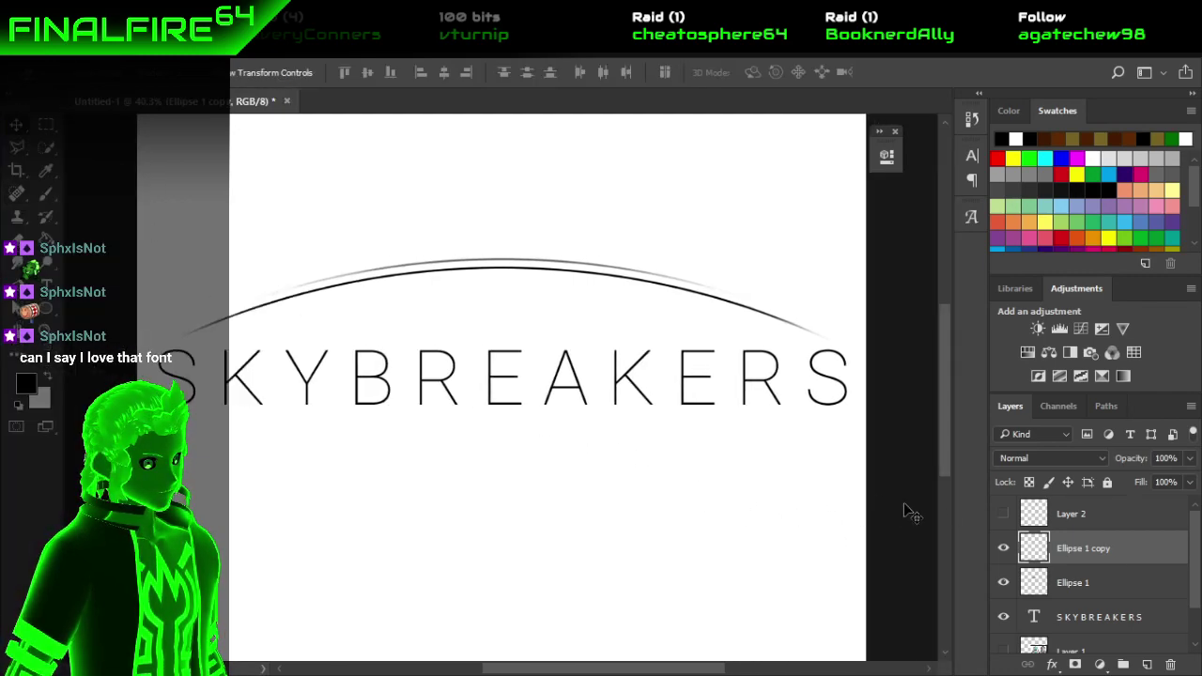
scroll(1108, 563, down, 1)
drag(1101, 569, 1147, 664)
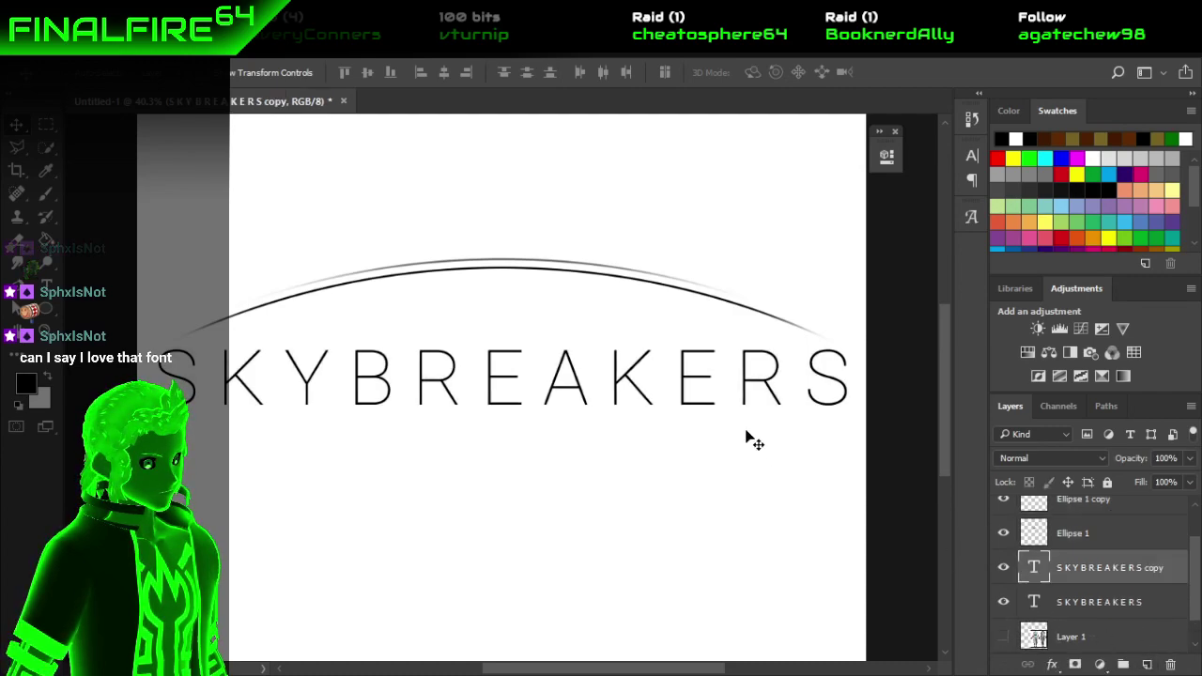
drag(652, 410, 657, 541)
Select the lower title's letters except the final S and preview other installed fonts on them.
key(t)
drag(155, 517, 818, 550)
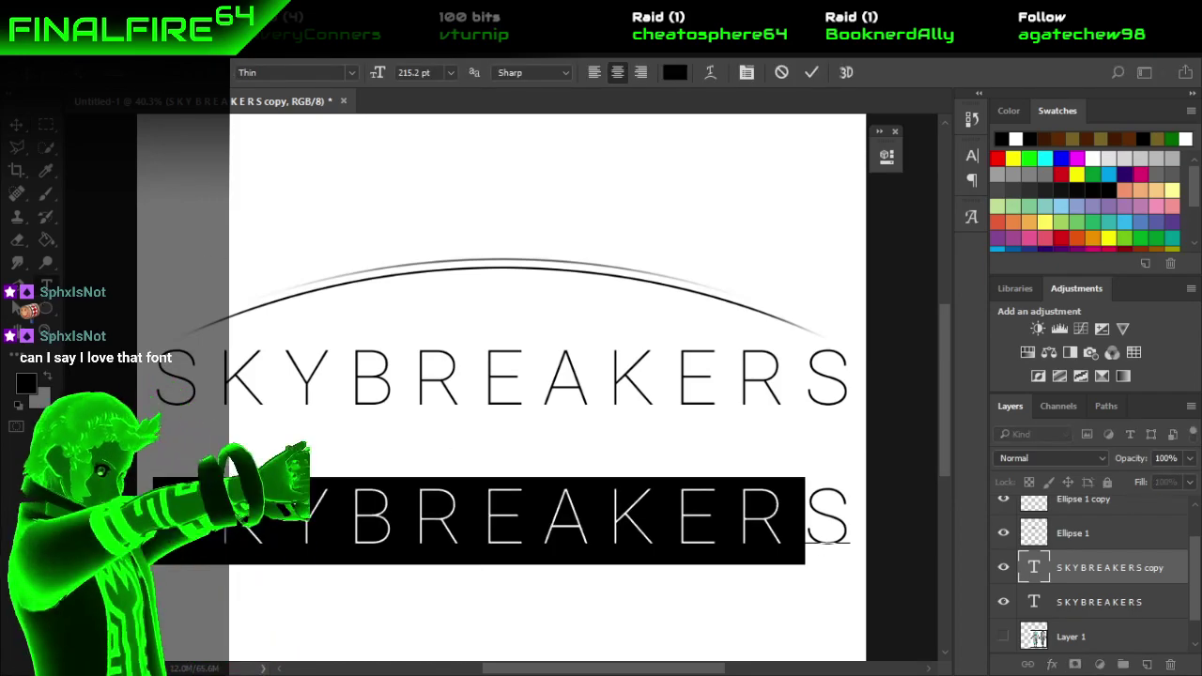
click(223, 72)
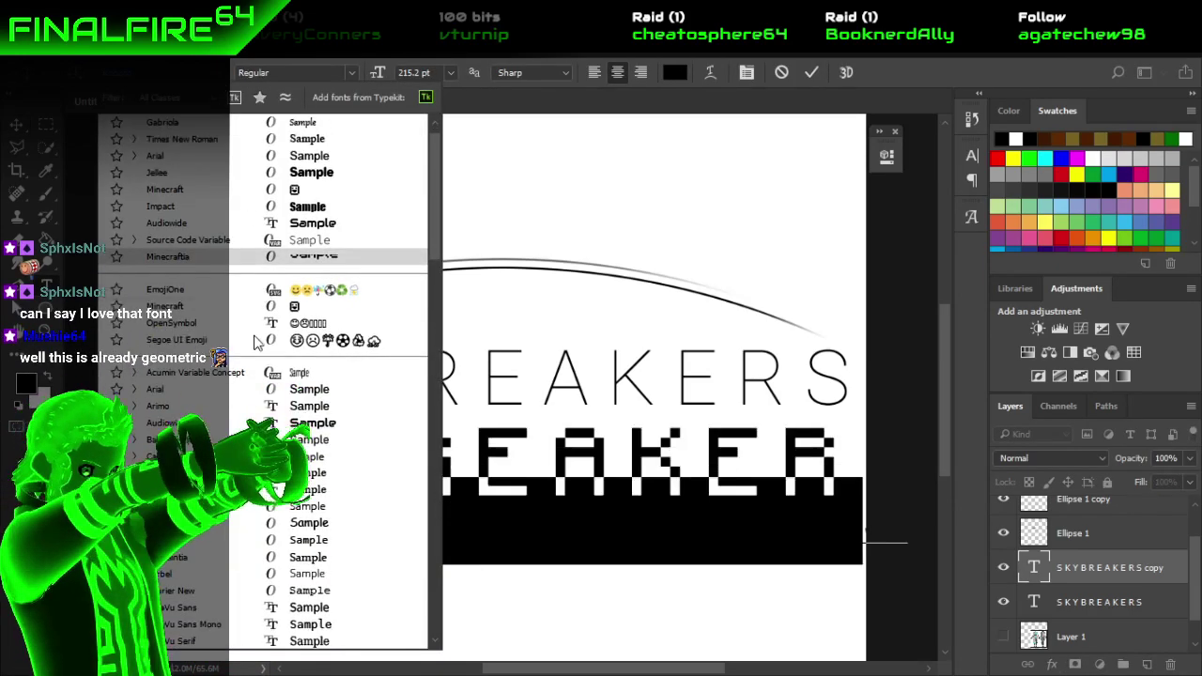
key(Down)
key(Down)
key(Down)
key(Down)
key(Down)
key(Down)
key(Down)
key(Down)
key(Down)
key(Down)
key(Down)
key(Down)
key(Down)
key(Down)
key(Down)
key(Down)
key(Down)
key(Down)
key(Down)
key(Down)
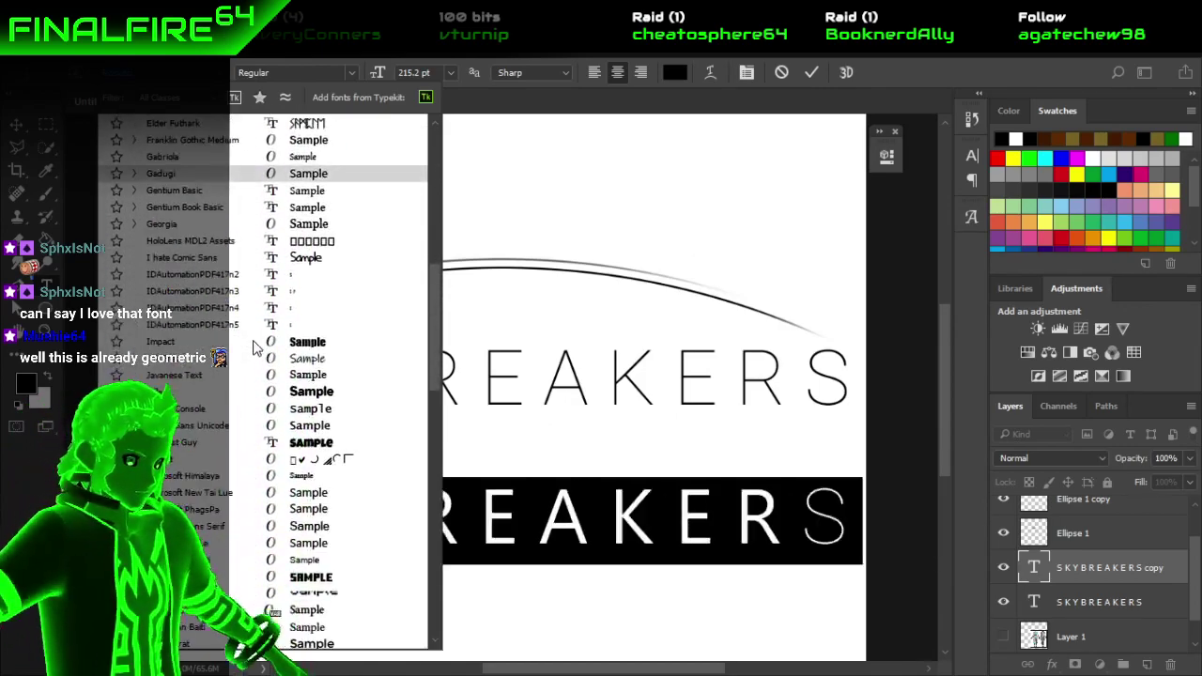
scroll(253, 347, down, 4)
scroll(254, 347, down, 3)
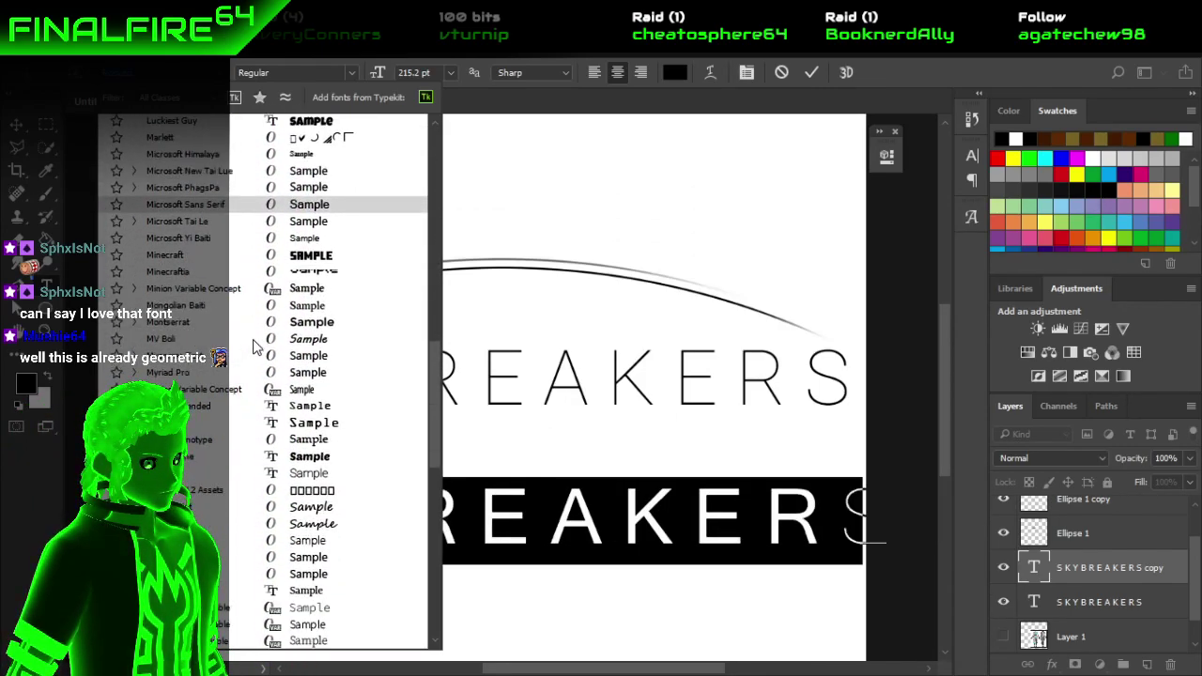
scroll(268, 455, up, 15)
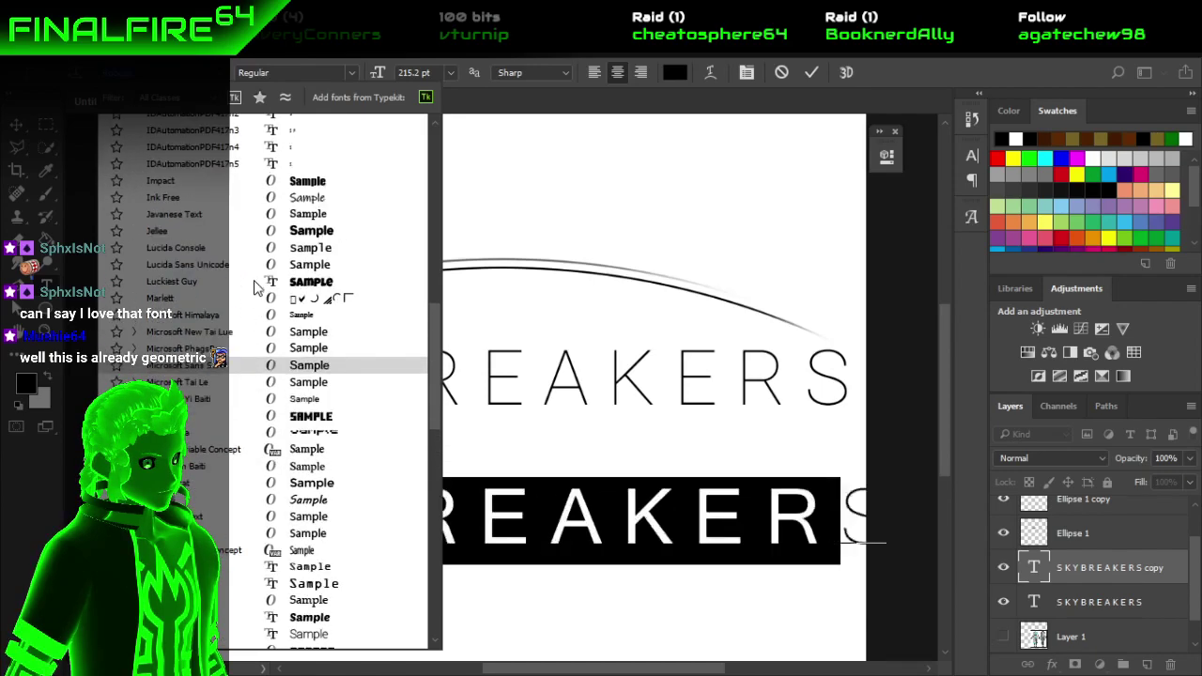
scroll(254, 296, up, 3)
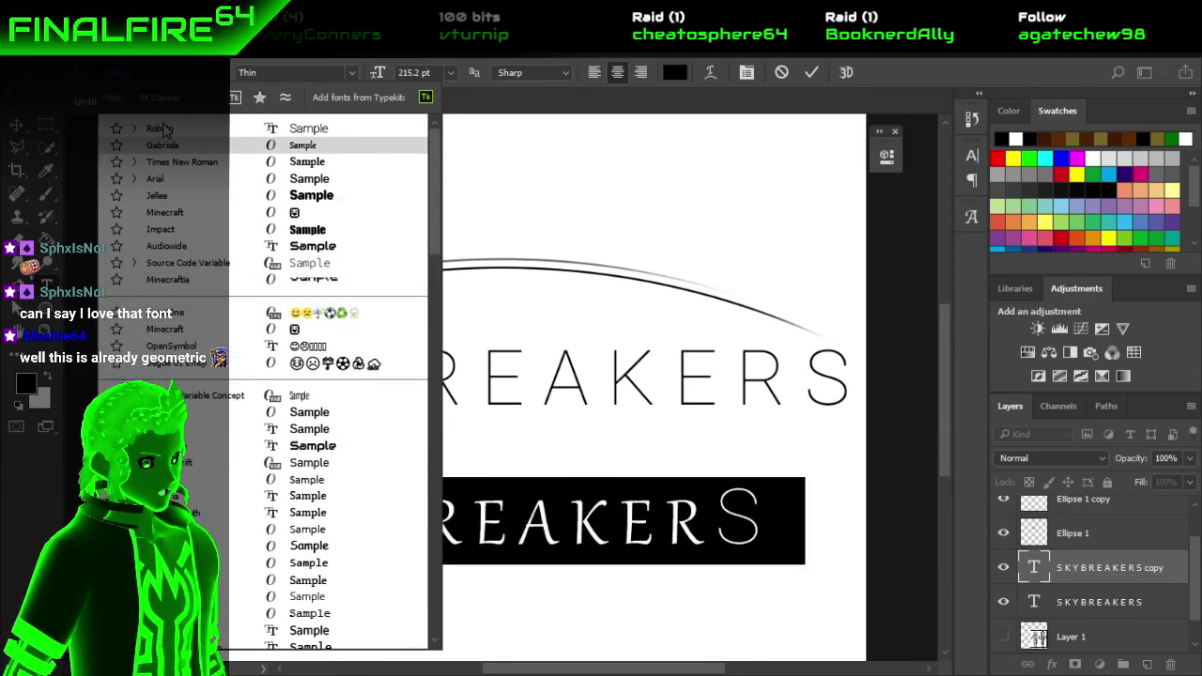
click(254, 225)
click(223, 73)
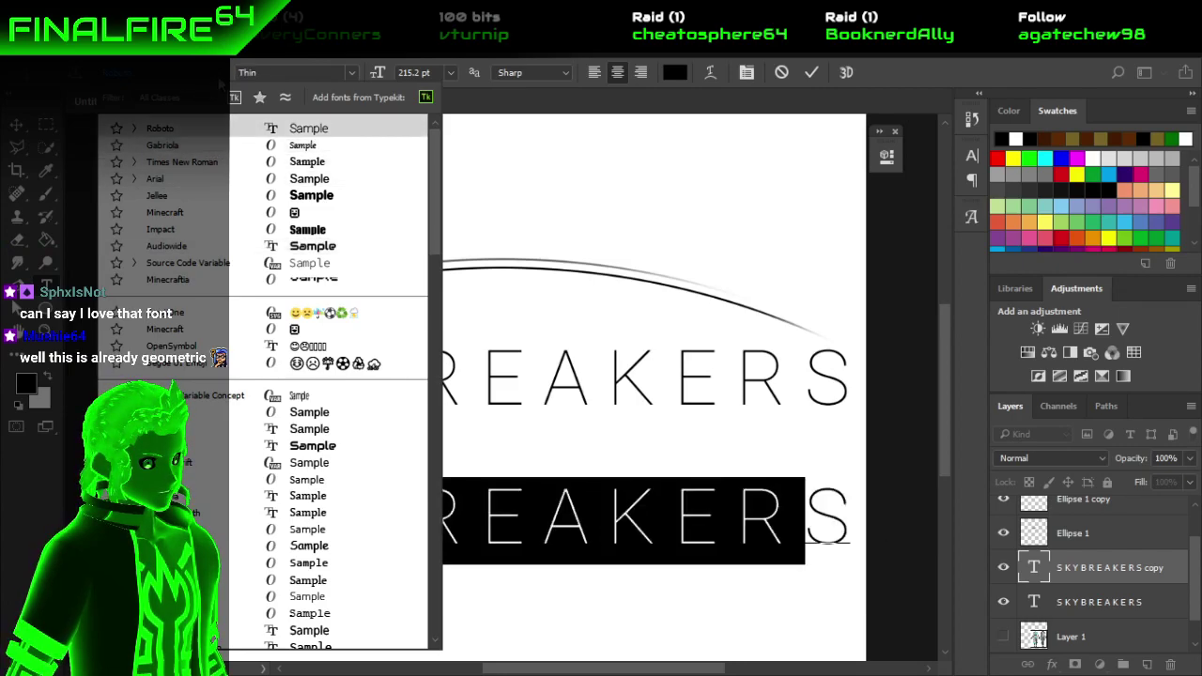
click(323, 79)
Try the Medium Italic style on the selected letters of the lower title, then set them to Bold.
click(347, 79)
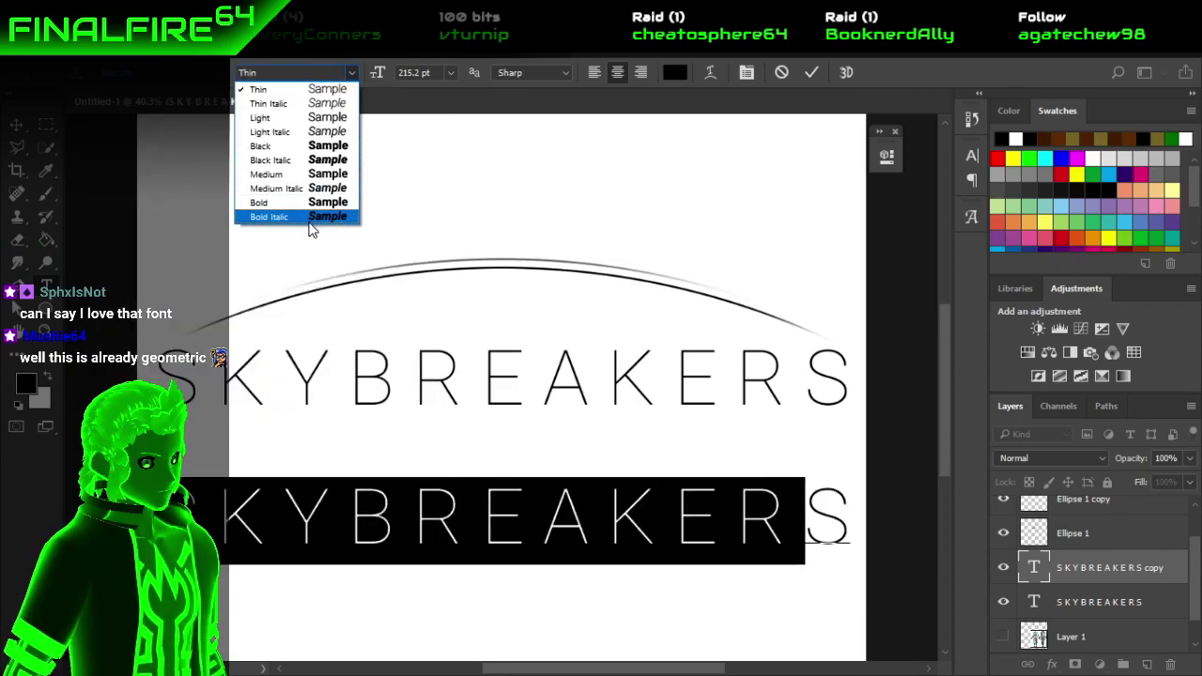
click(310, 183)
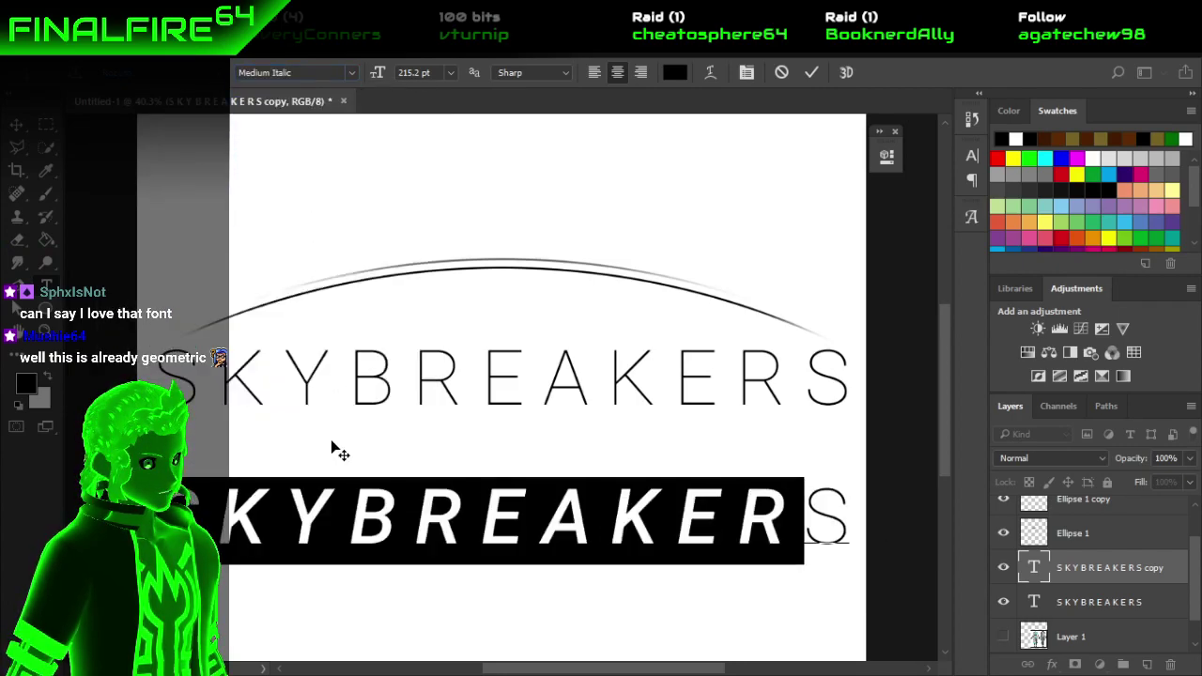
click(348, 75)
click(308, 199)
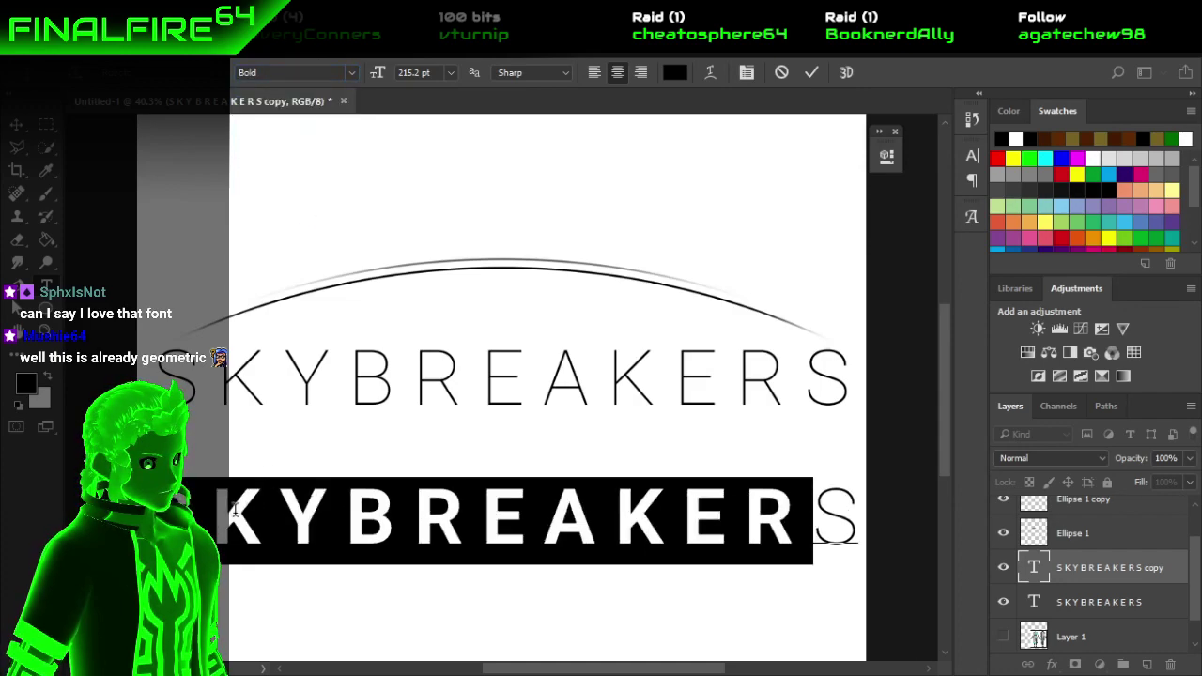
Remove the spaces between all letters of the lower title so it reads SKYBREAKERS as one word.
click(234, 510)
text(S)
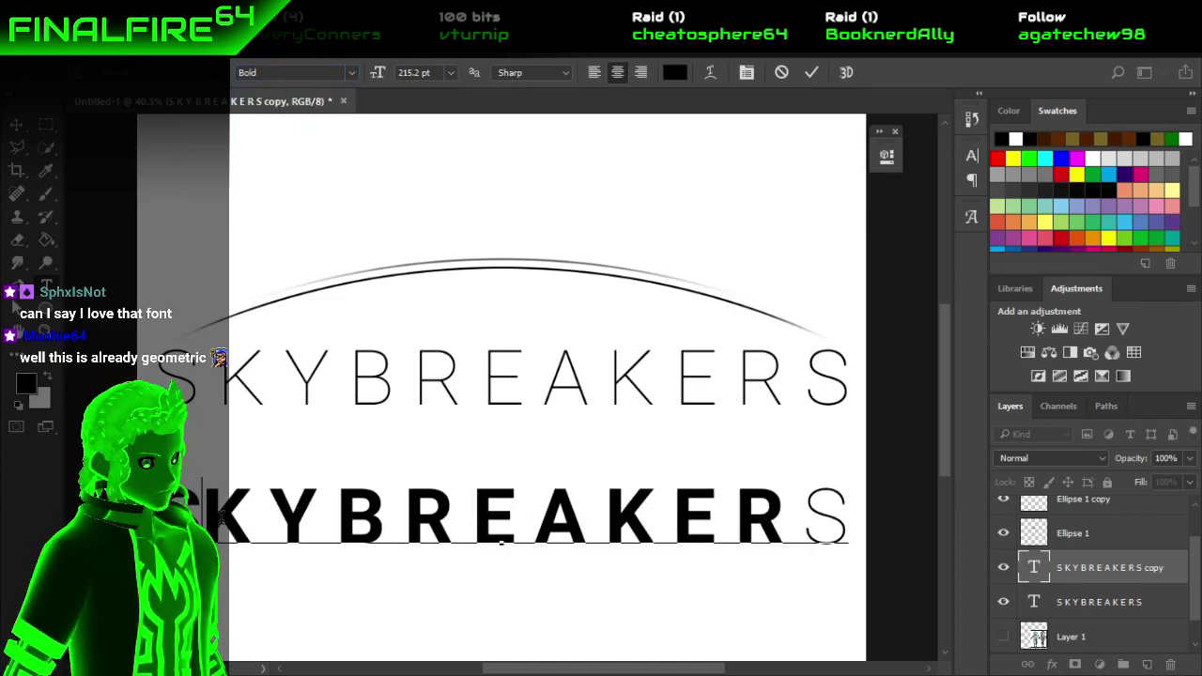
key(Delete)
key(Right)
key(Delete)
key(Right)
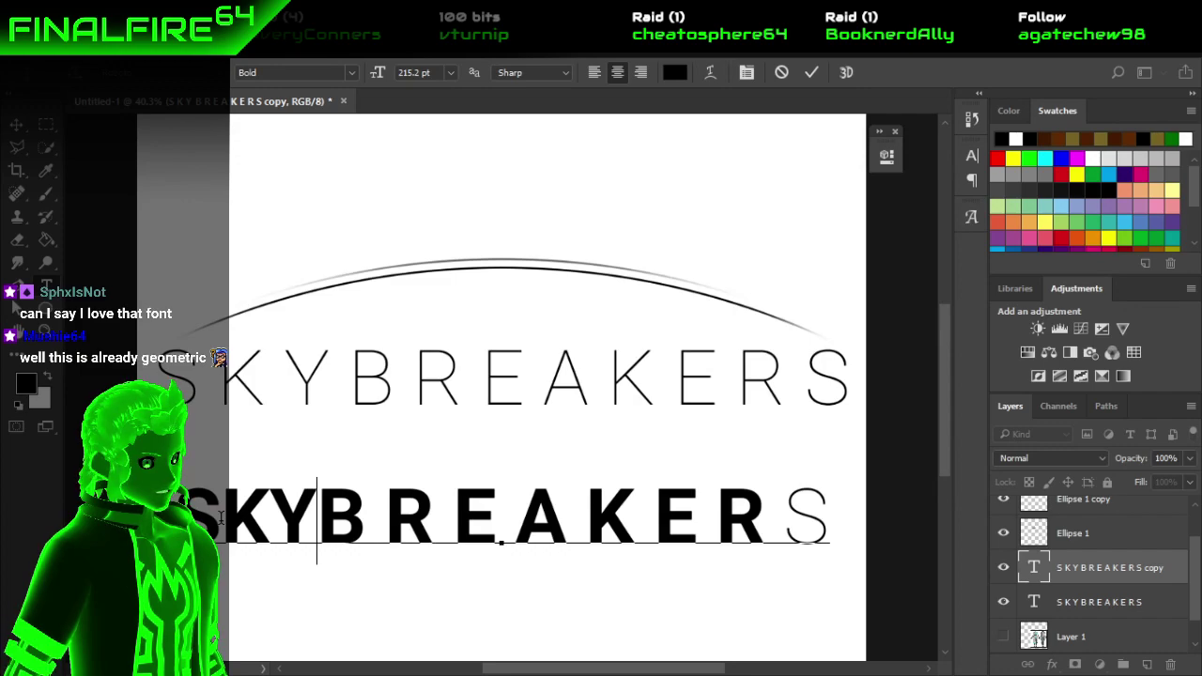
key(Right)
key(Right)
key(BackSpace)
key(Right)
key(Right)
key(BackSpace)
key(Right)
key(Right)
key(BackSpace)
key(Right)
key(Right)
key(BackSpace)
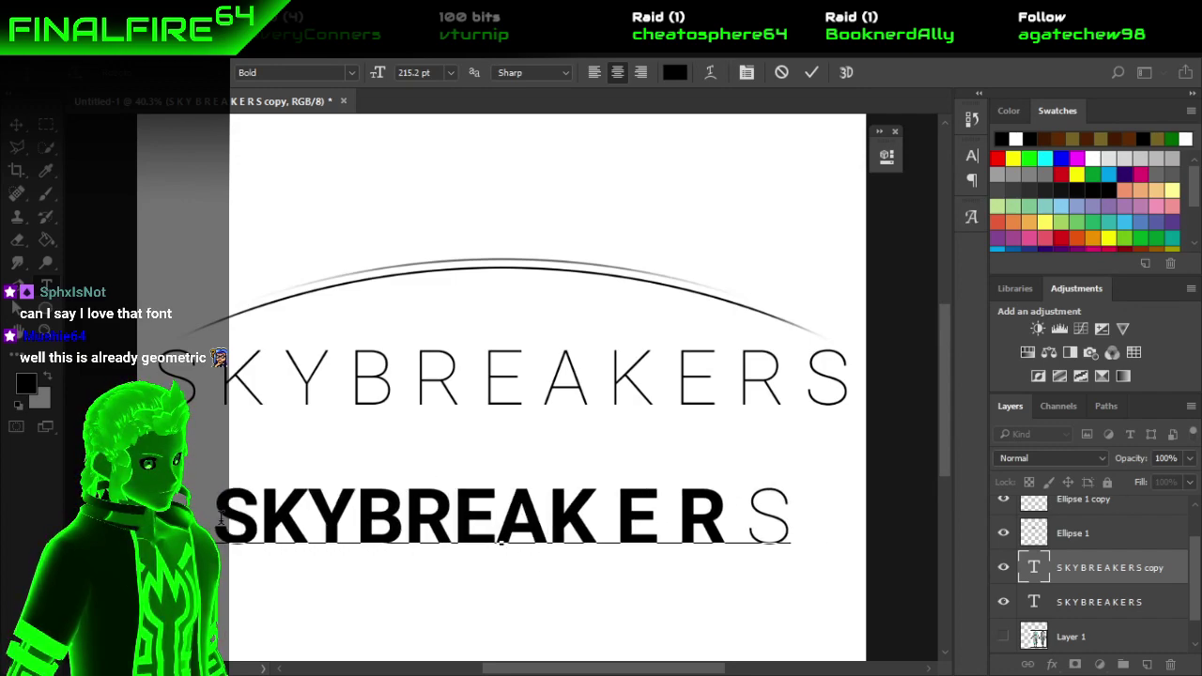
key(Right)
key(Right)
key(BackSpace)
key(Right)
key(BackSpace)
key(Right)
key(BackSpace)
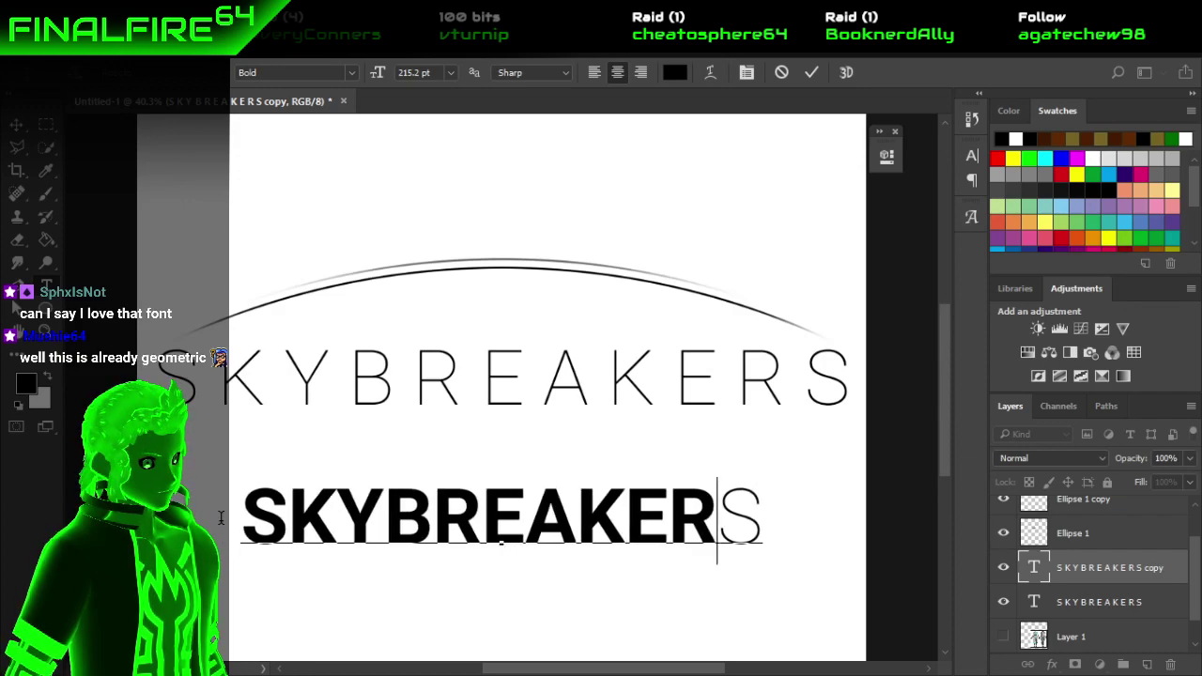
Set the lower title's final S to Bold, then apply the Black style to the whole word and commit the text.
drag(761, 526, 716, 526)
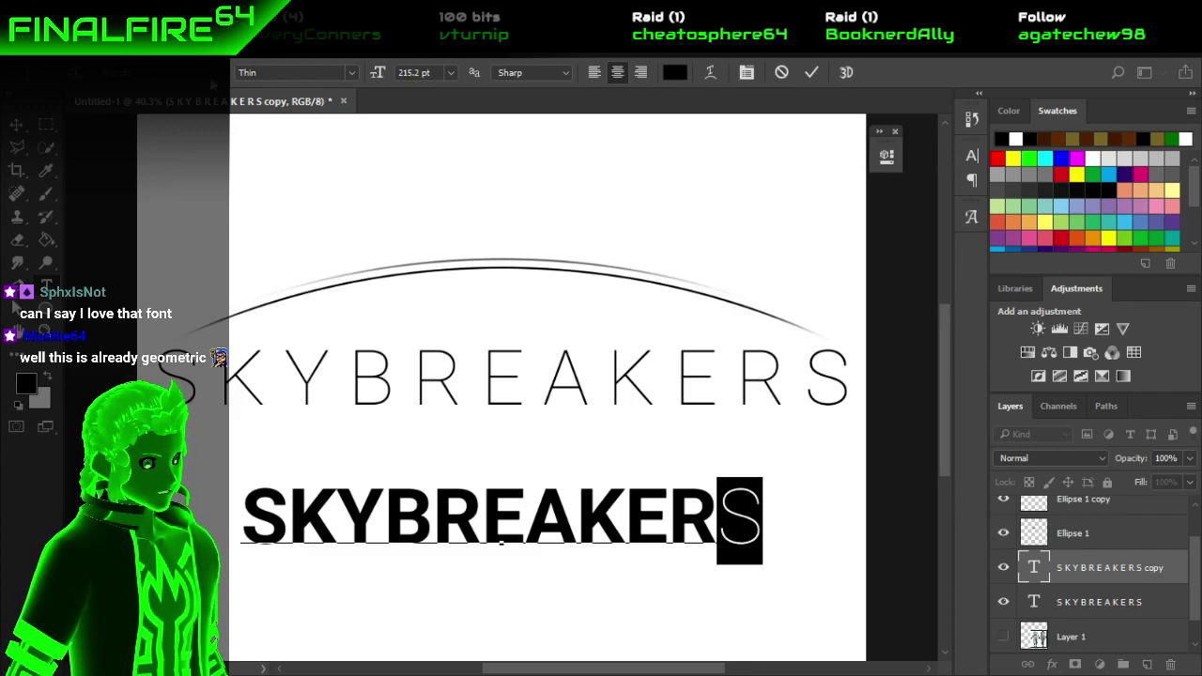
click(352, 72)
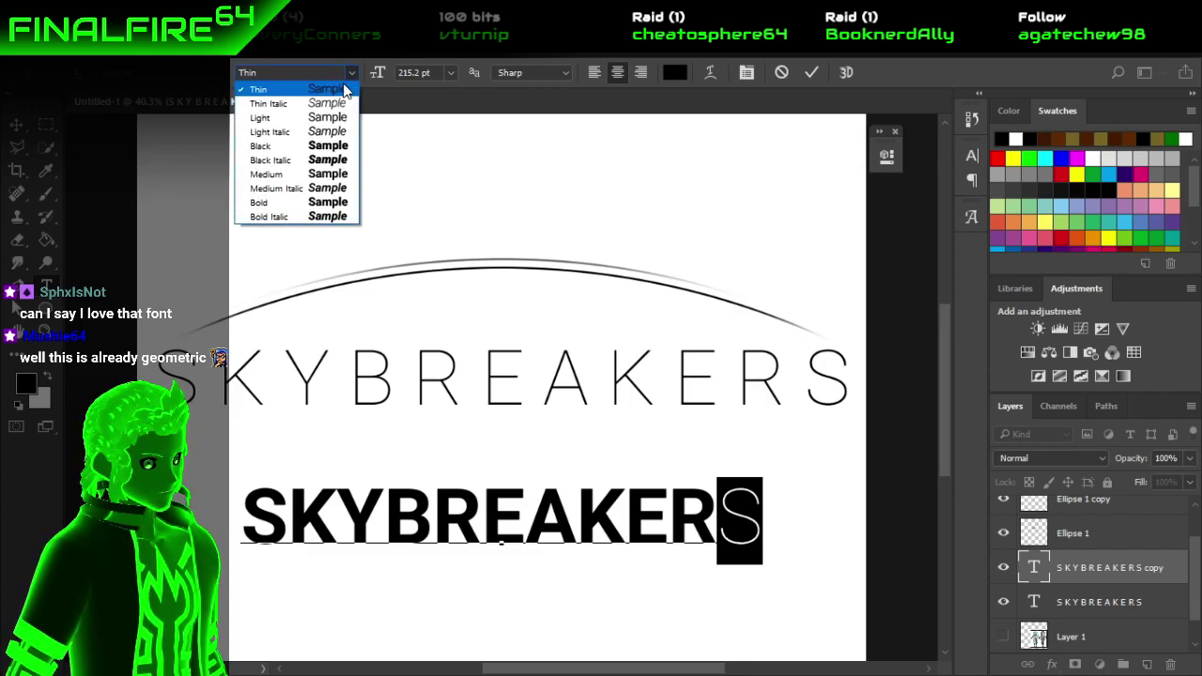
click(310, 202)
double_click(249, 505)
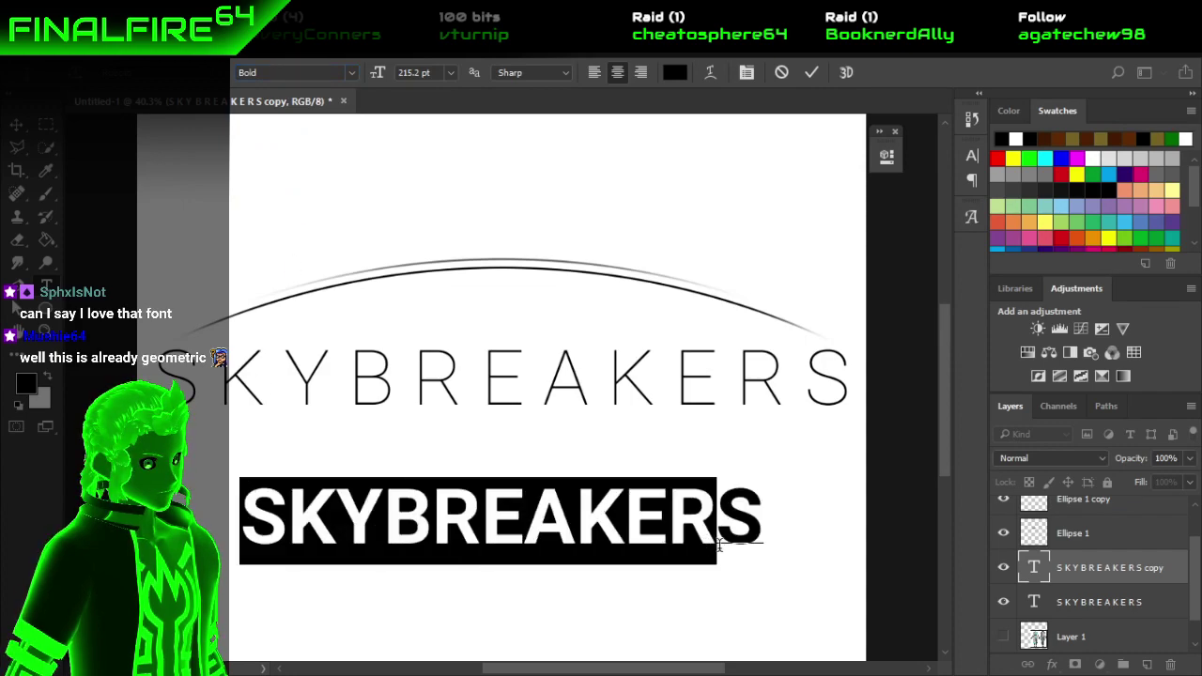
click(351, 72)
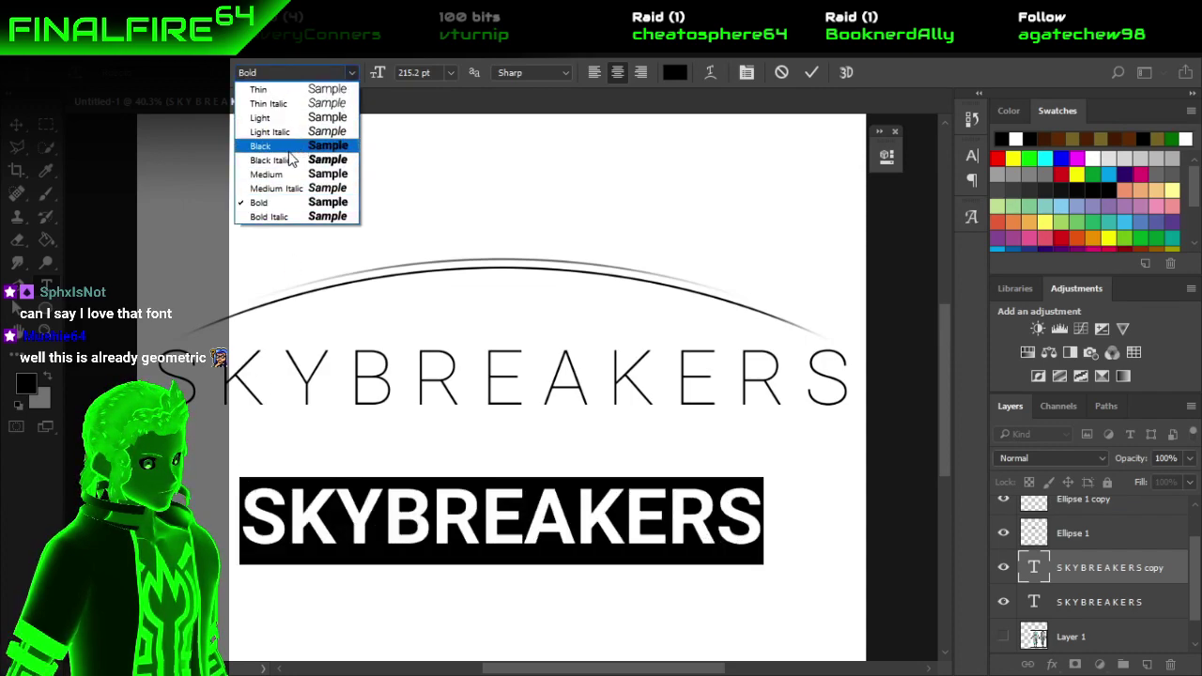
click(287, 160)
click(46, 123)
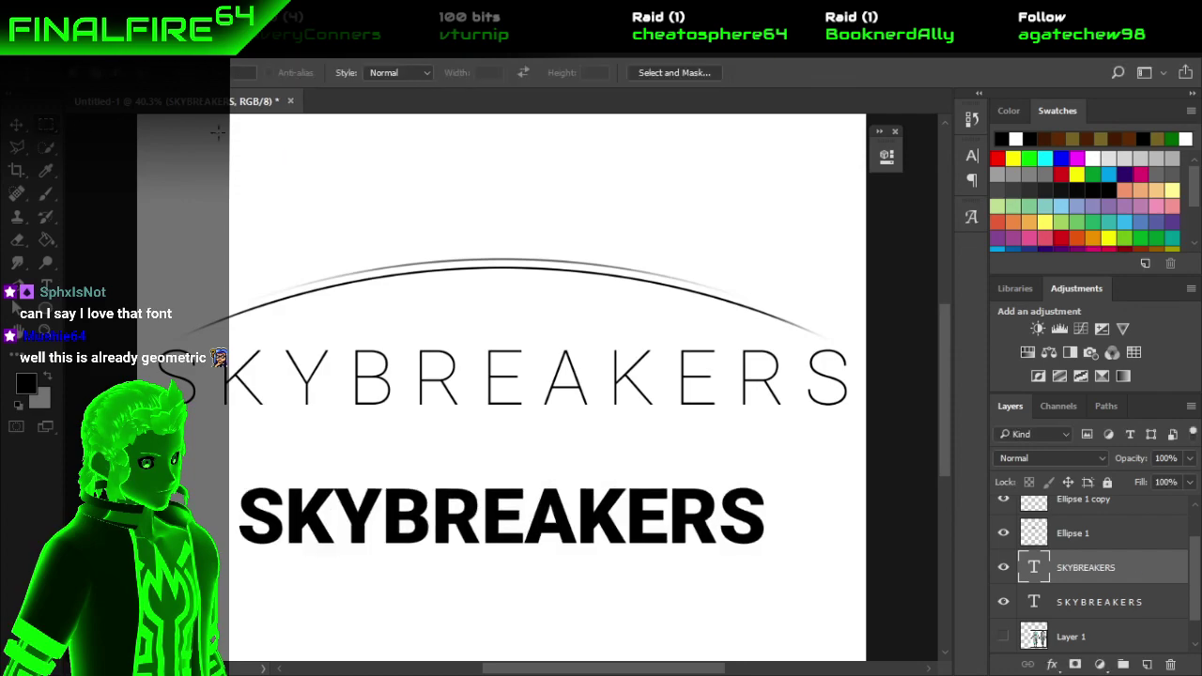
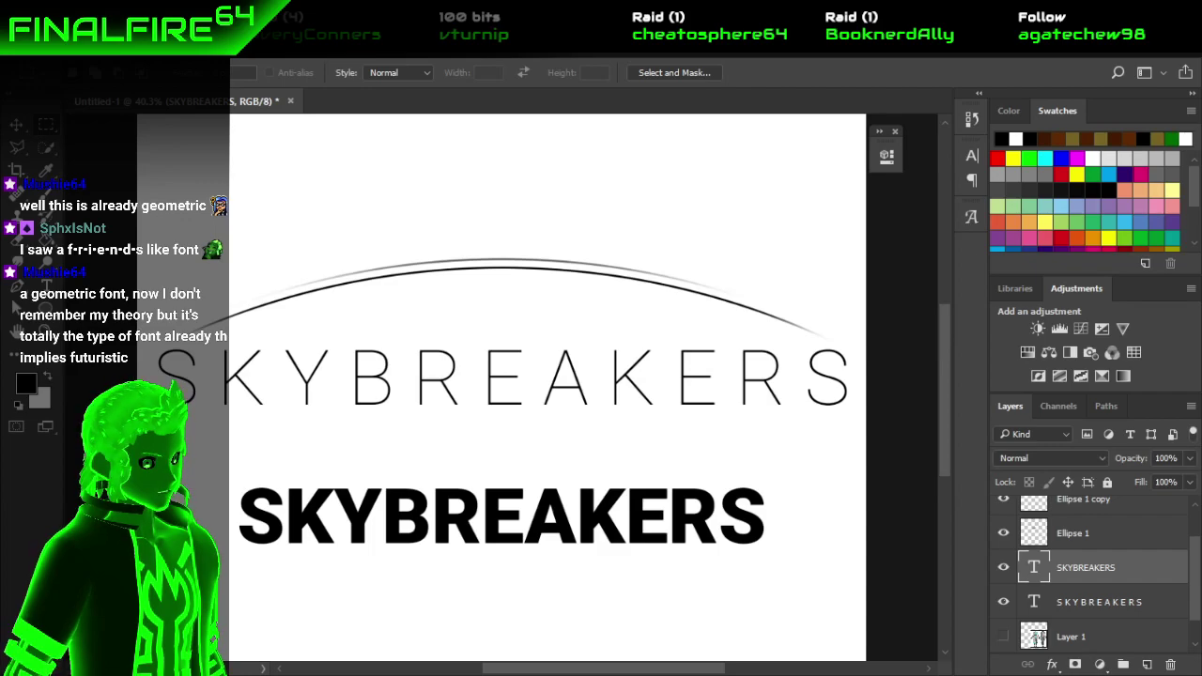
Switch to Chrome, search for "1001 fonts" in a new tab and open the 1001 Fonts website.
key(alt+Tab)
key(ctrl+t)
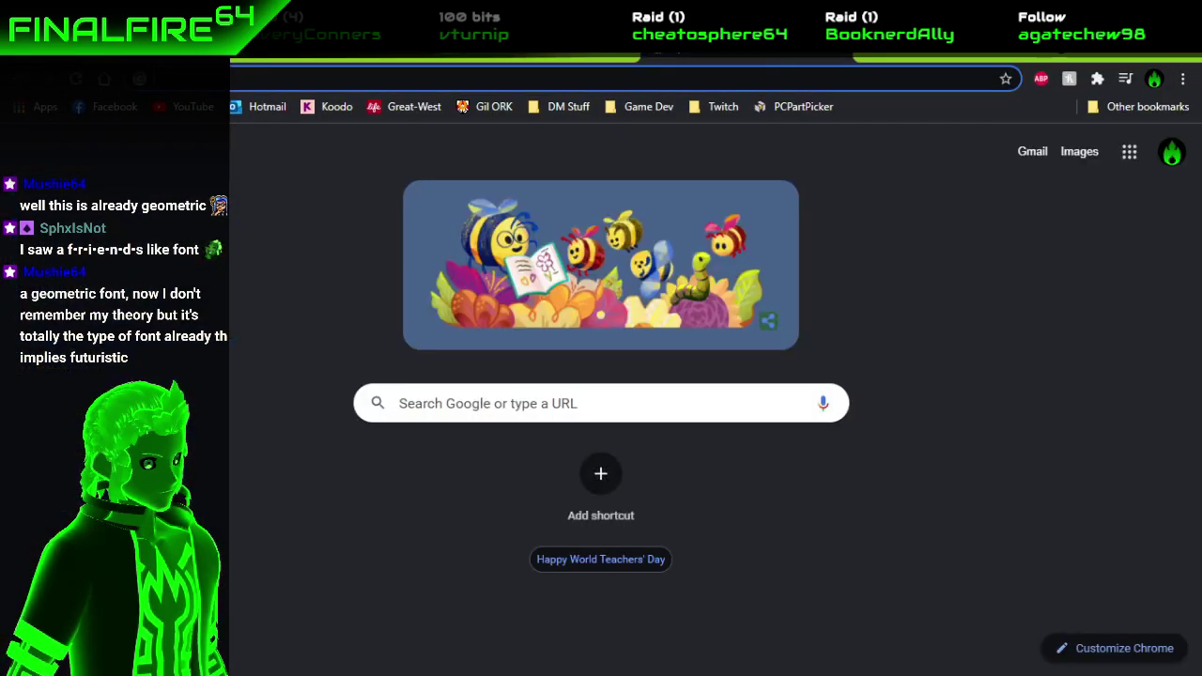
text(1001 fonts)
key(Return)
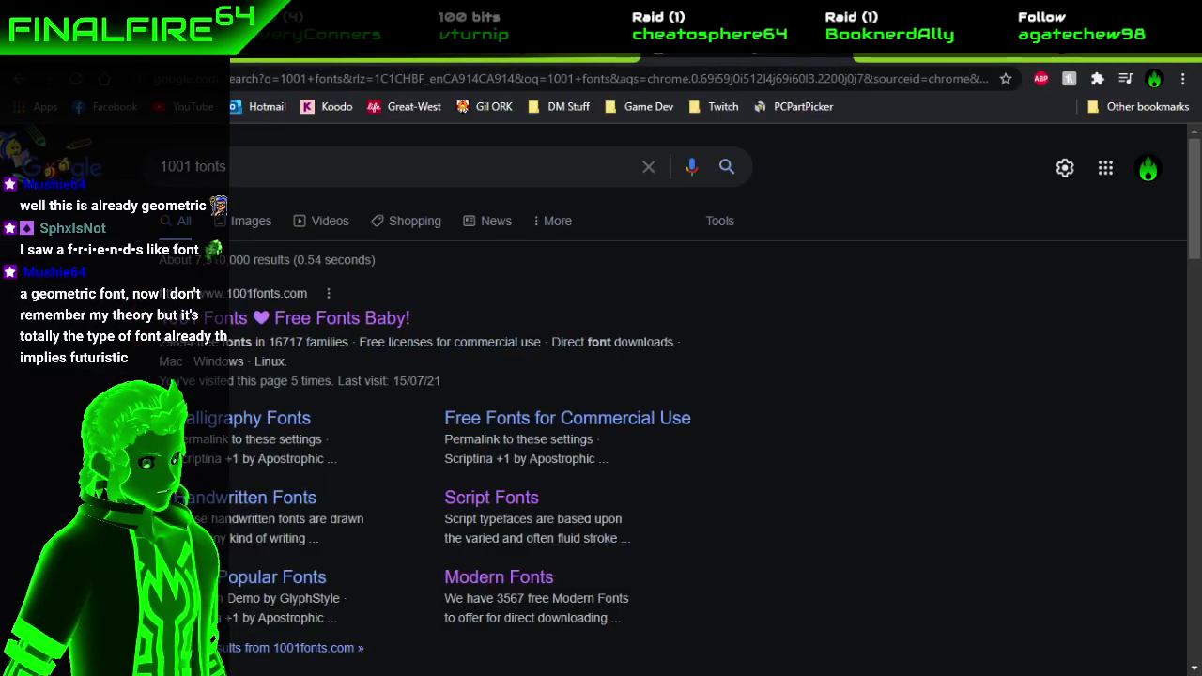
click(381, 319)
Set the custom sample text of the font previews to SKYBREAKERS.
scroll(192, 380, down, 1)
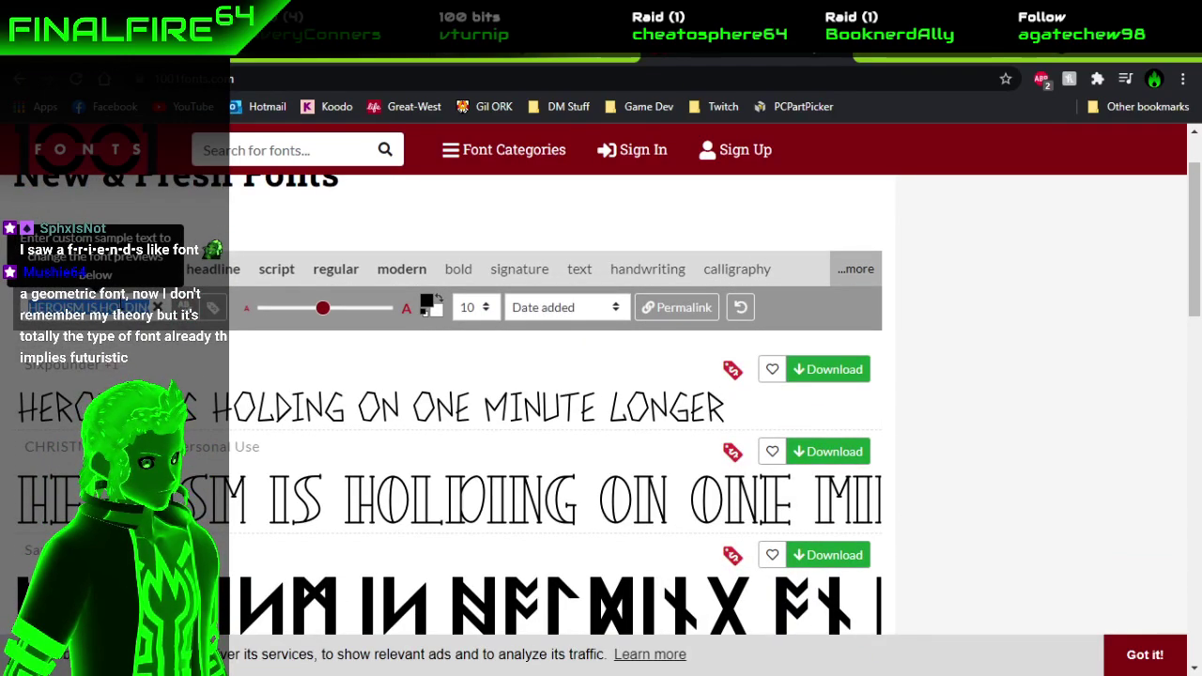
text(SKYBREAKERS)
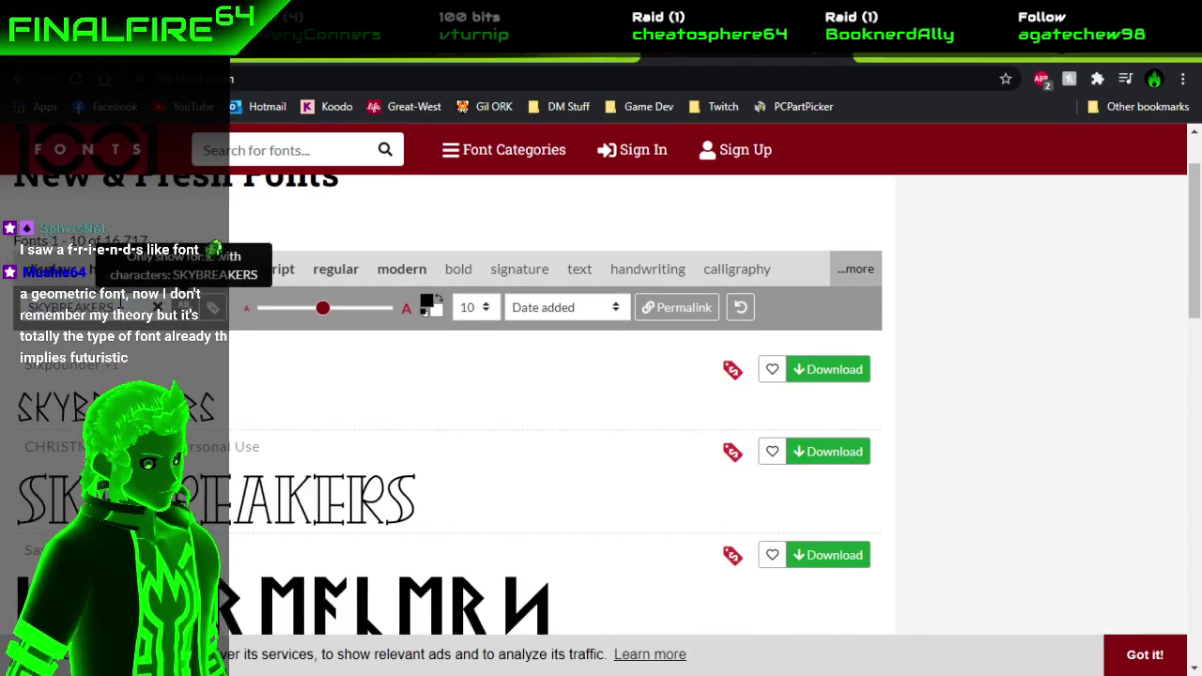
scroll(384, 516, down, 1)
Expand the list of font tags, open the Retro fonts and look through their SKYBREAKERS previews.
scroll(398, 380, up, 2)
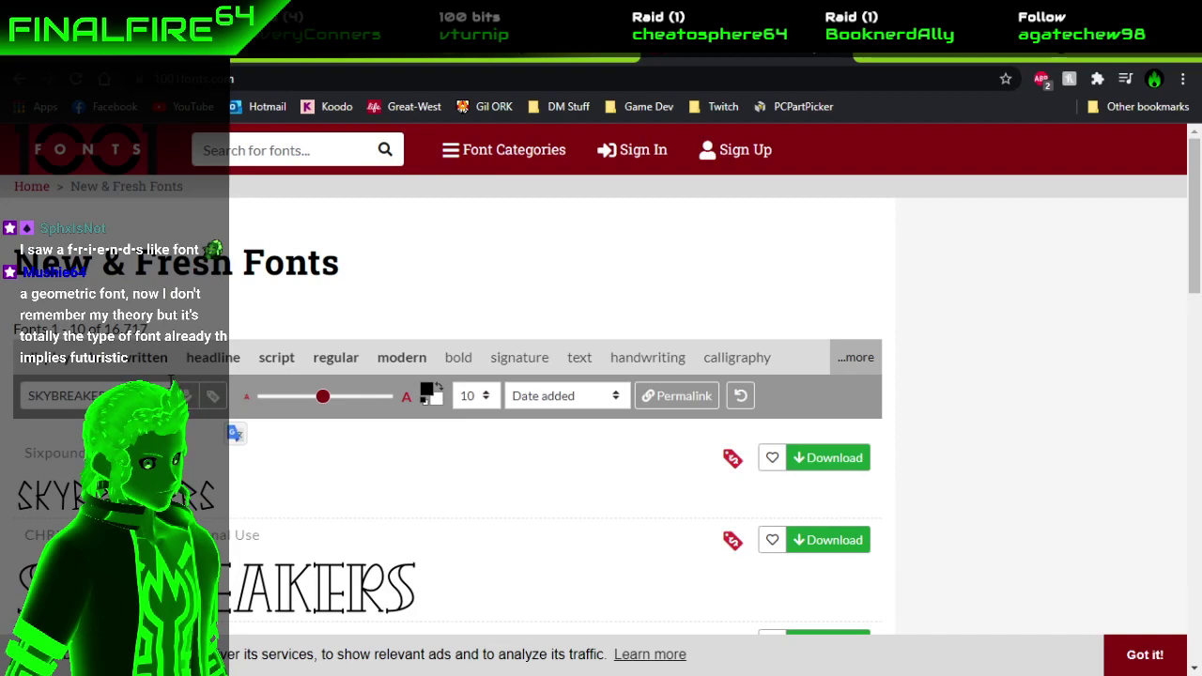
click(856, 357)
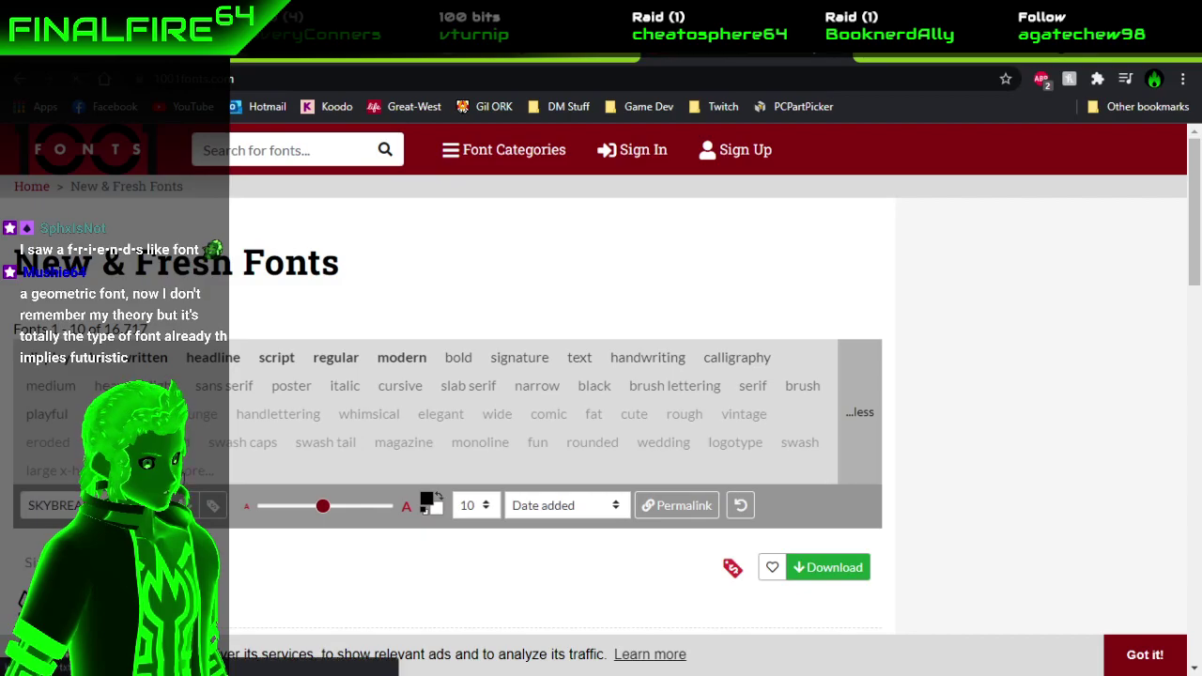
click(150, 442)
scroll(394, 501, down, 5)
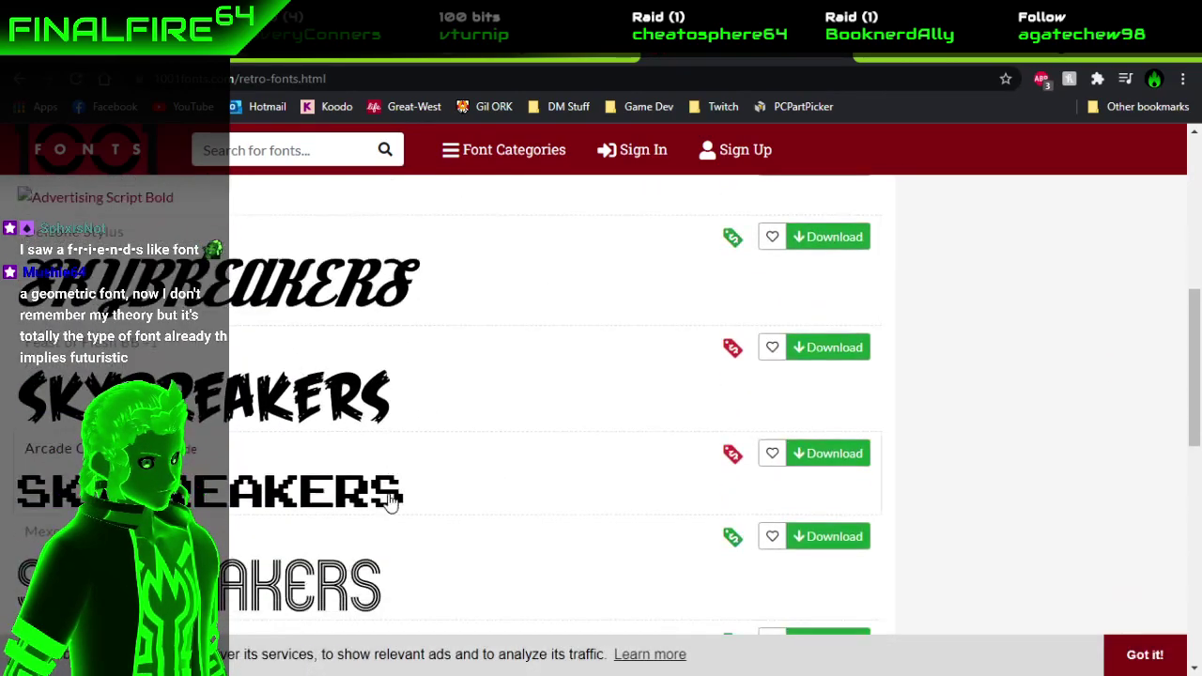
scroll(392, 501, down, 5)
scroll(392, 501, up, 10)
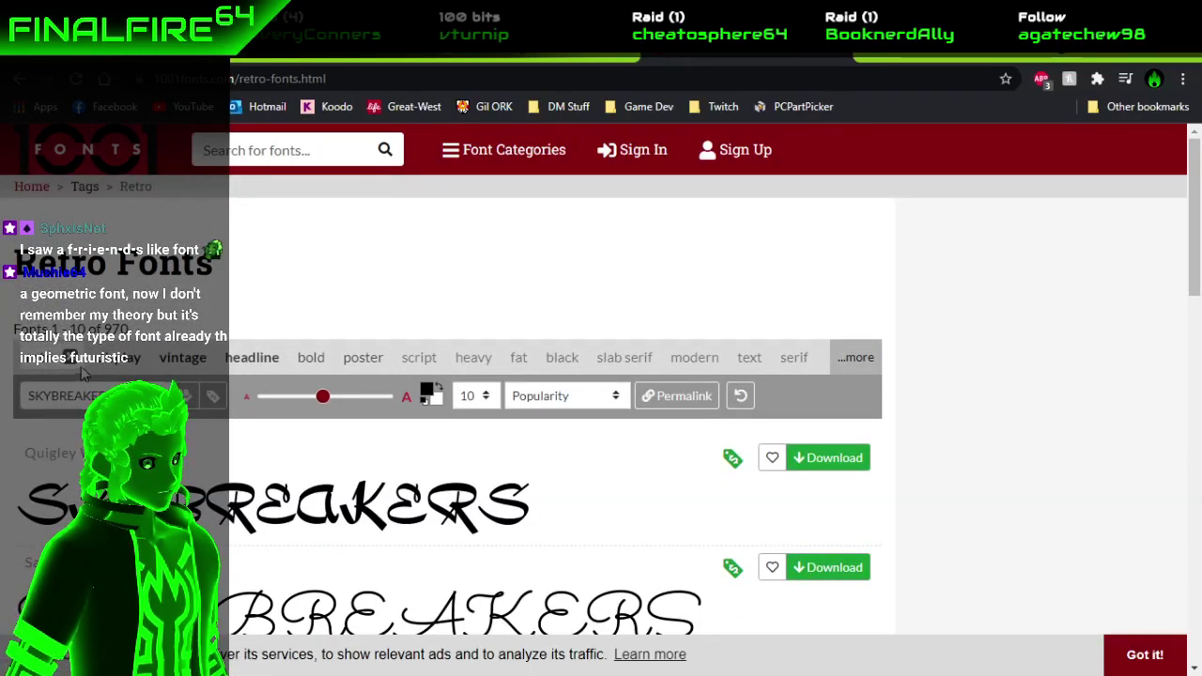
Return to the 1001 Fonts home page and search the site for "geometric" fonts.
click(84, 148)
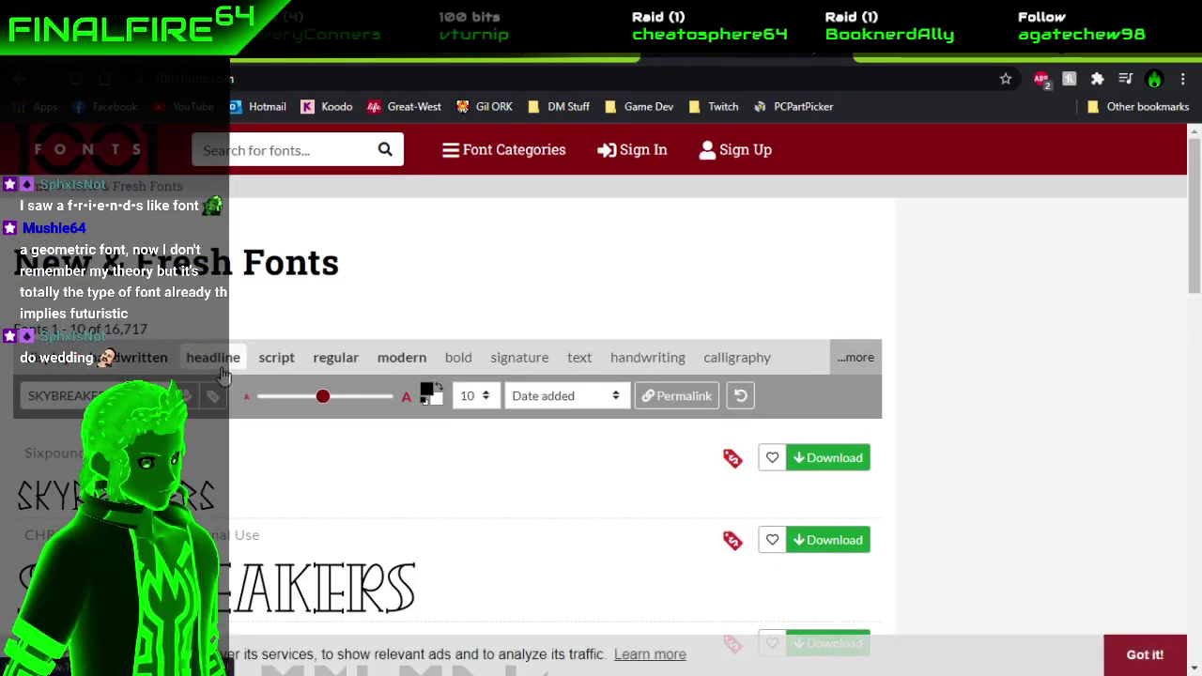
click(288, 149)
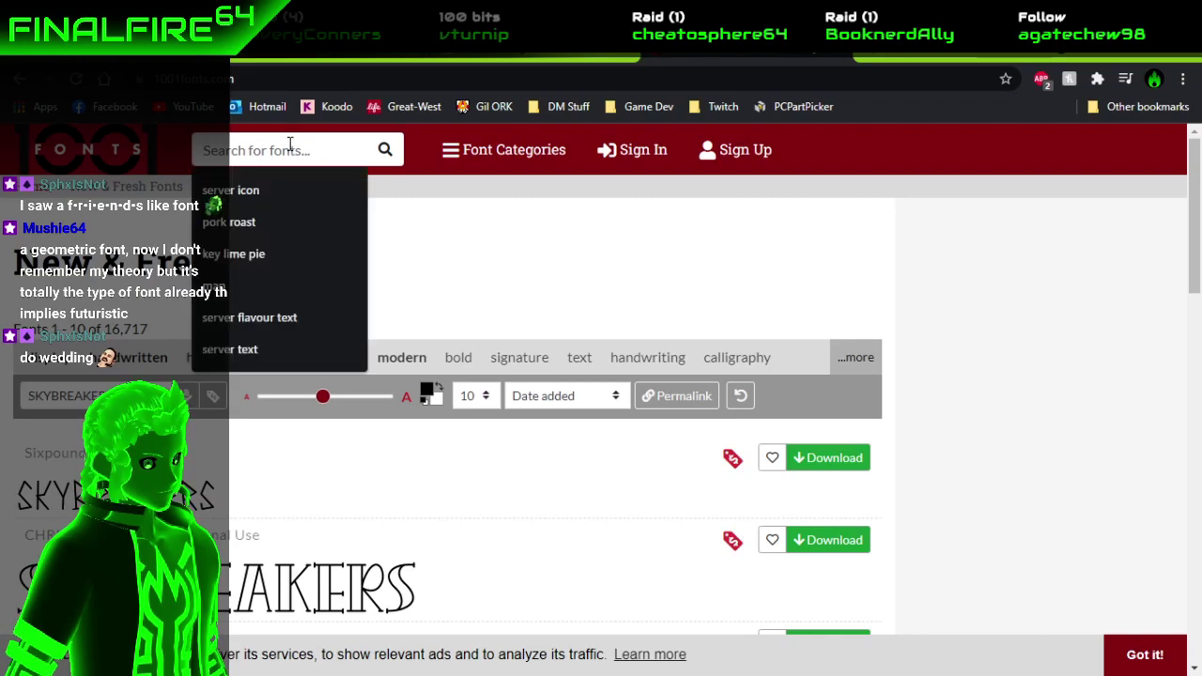
text(geometric)
key(Return)
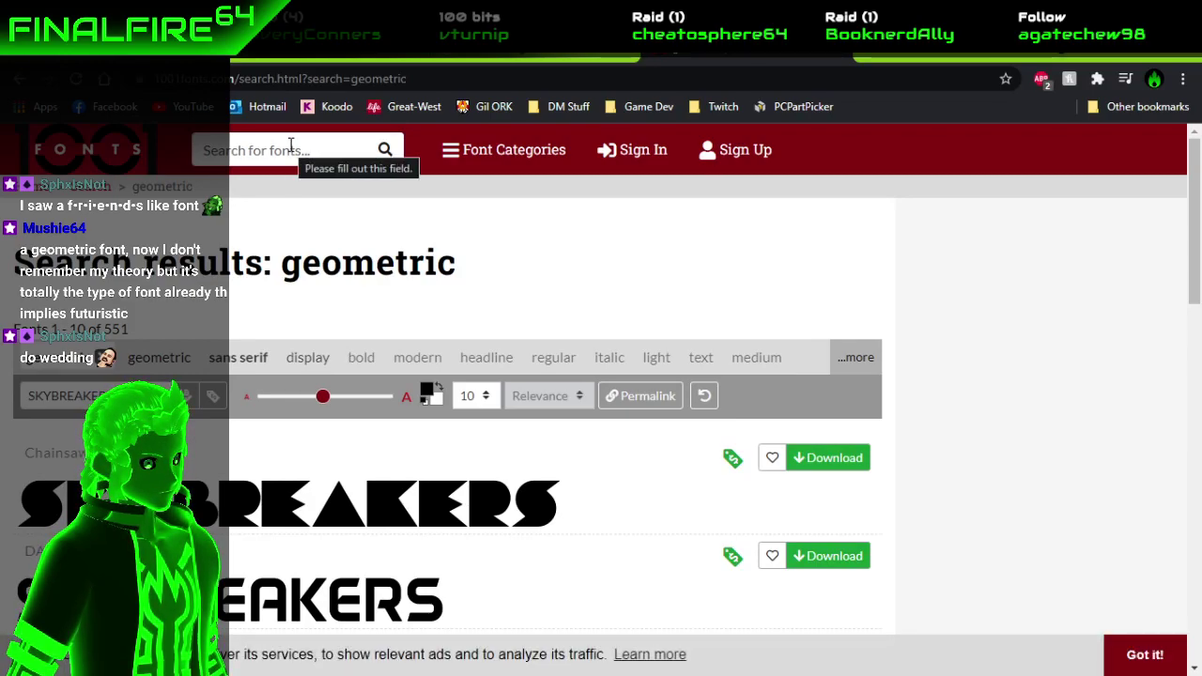
Look through the SKYBREAKERS previews on the first page of geometric search results, dismiss the cookie notice and open the second page.
scroll(327, 367, down, 1)
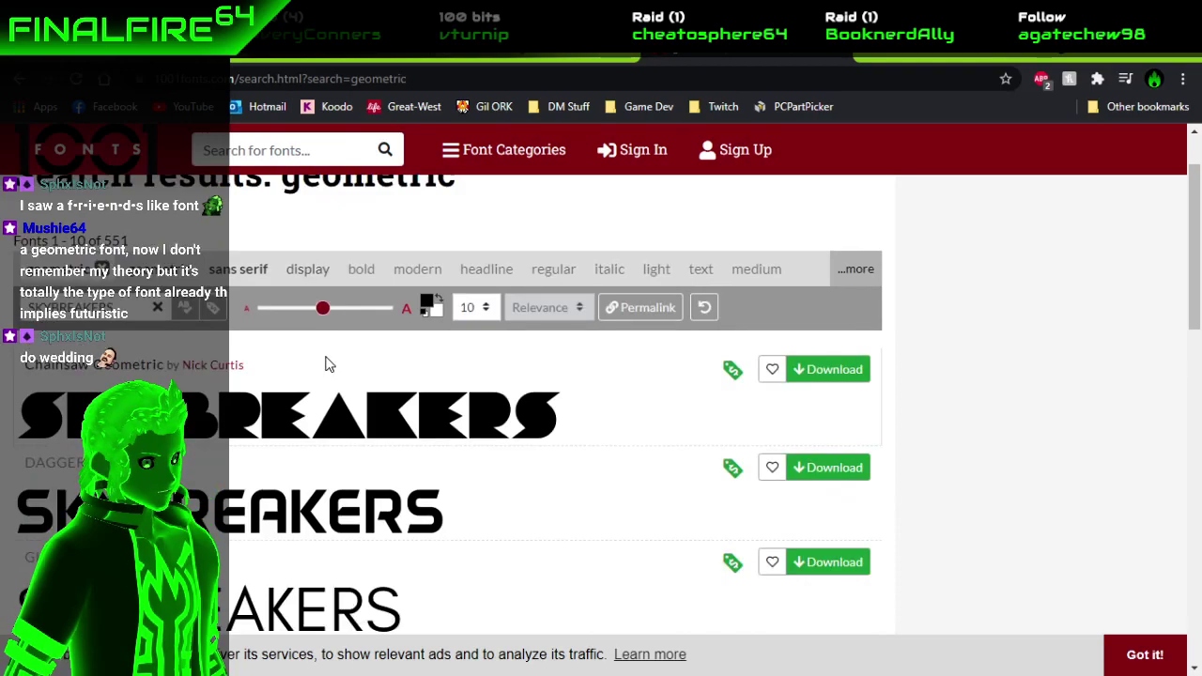
scroll(326, 366, down, 2)
scroll(327, 366, down, 2)
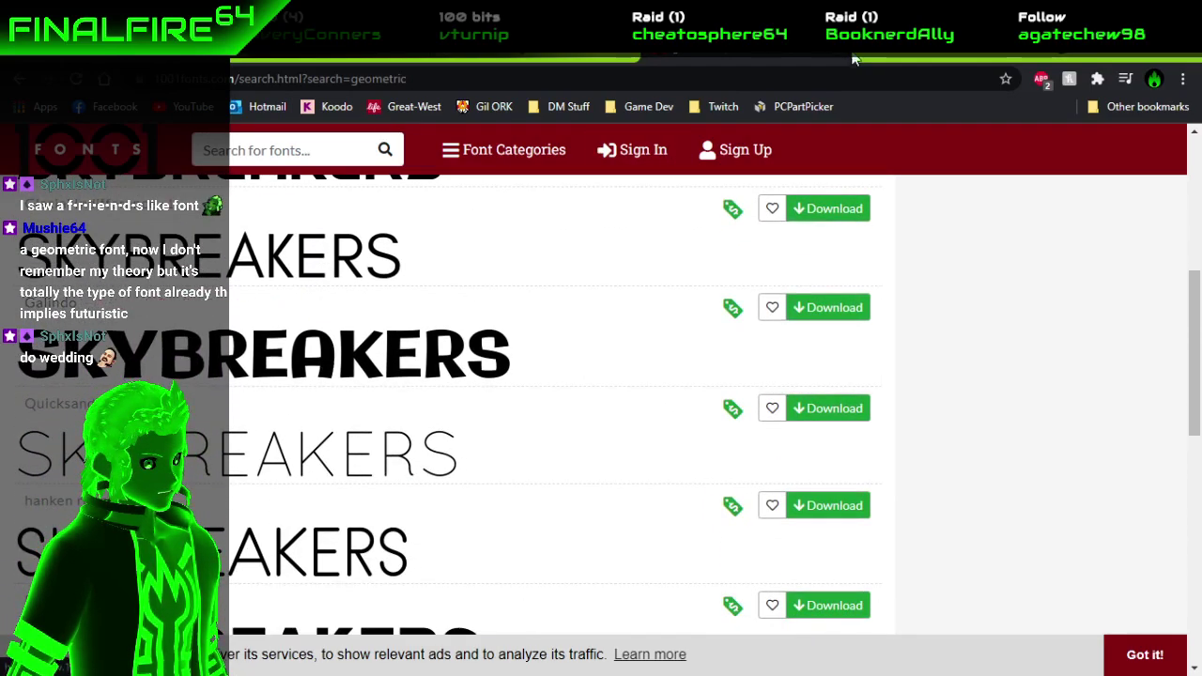
click(1145, 13)
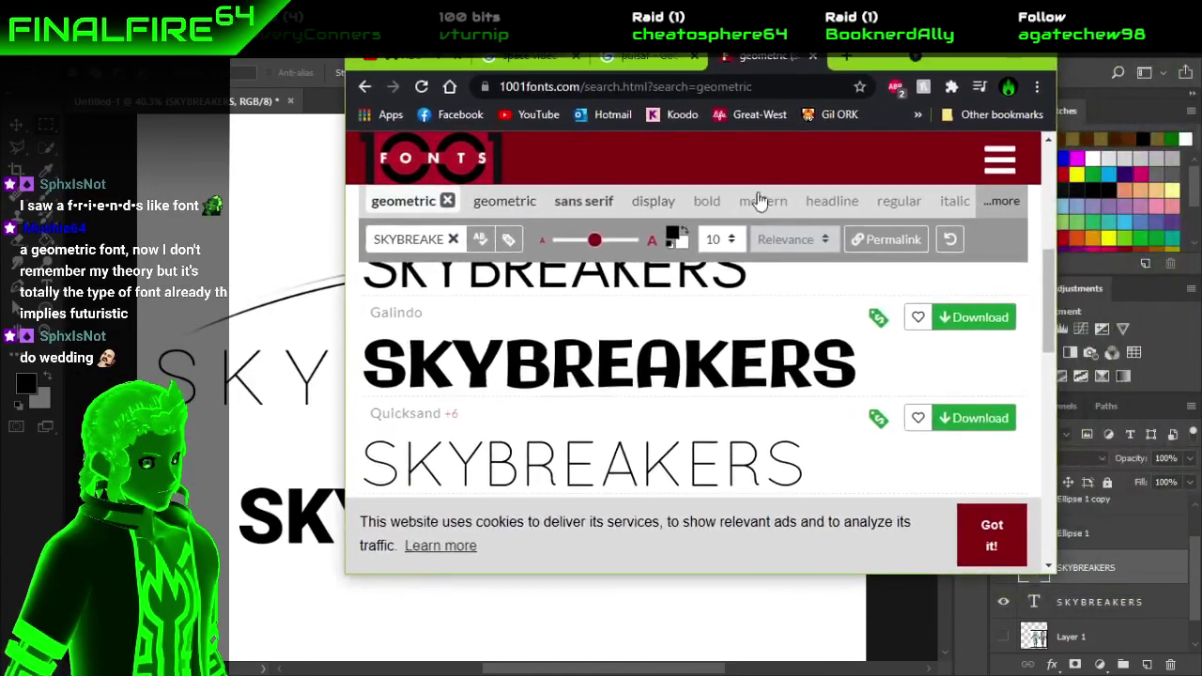
click(992, 532)
scroll(821, 389, down, 2)
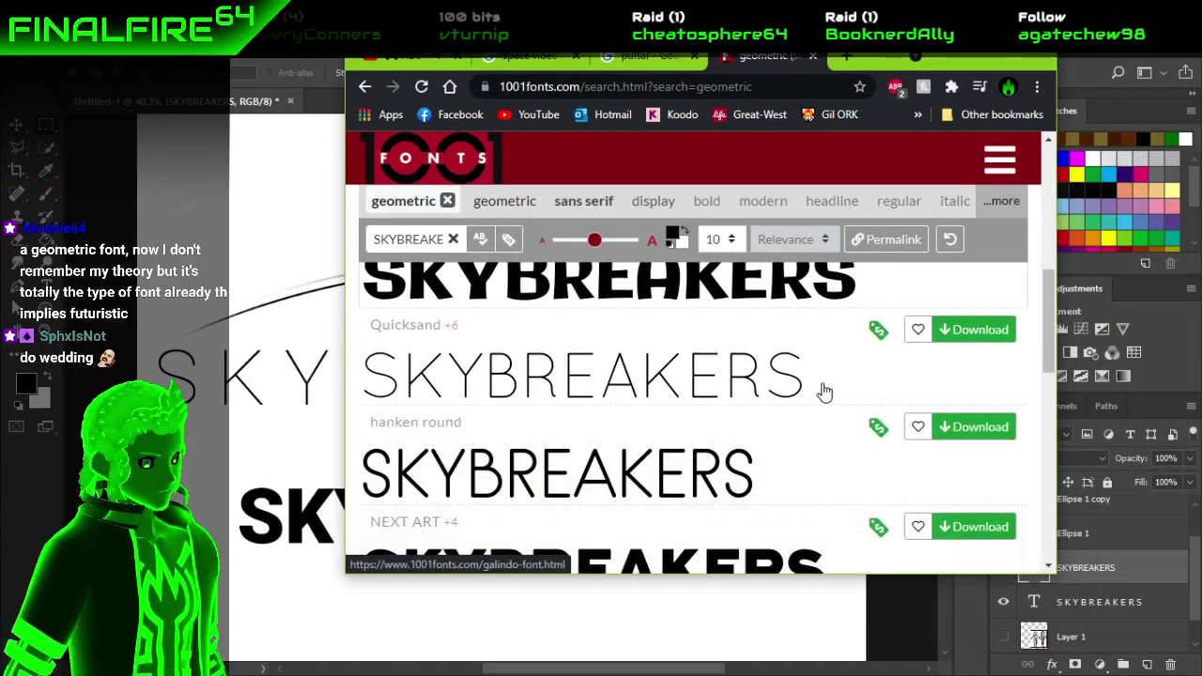
scroll(821, 389, down, 1)
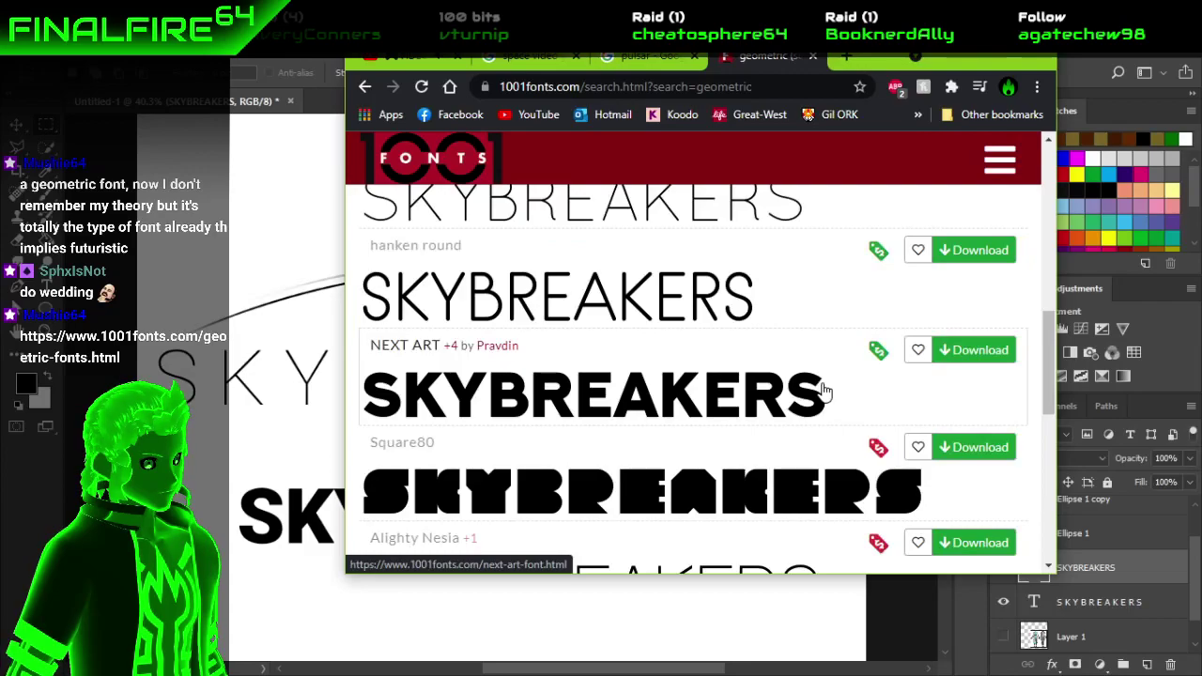
scroll(822, 389, down, 2)
scroll(822, 389, down, 1)
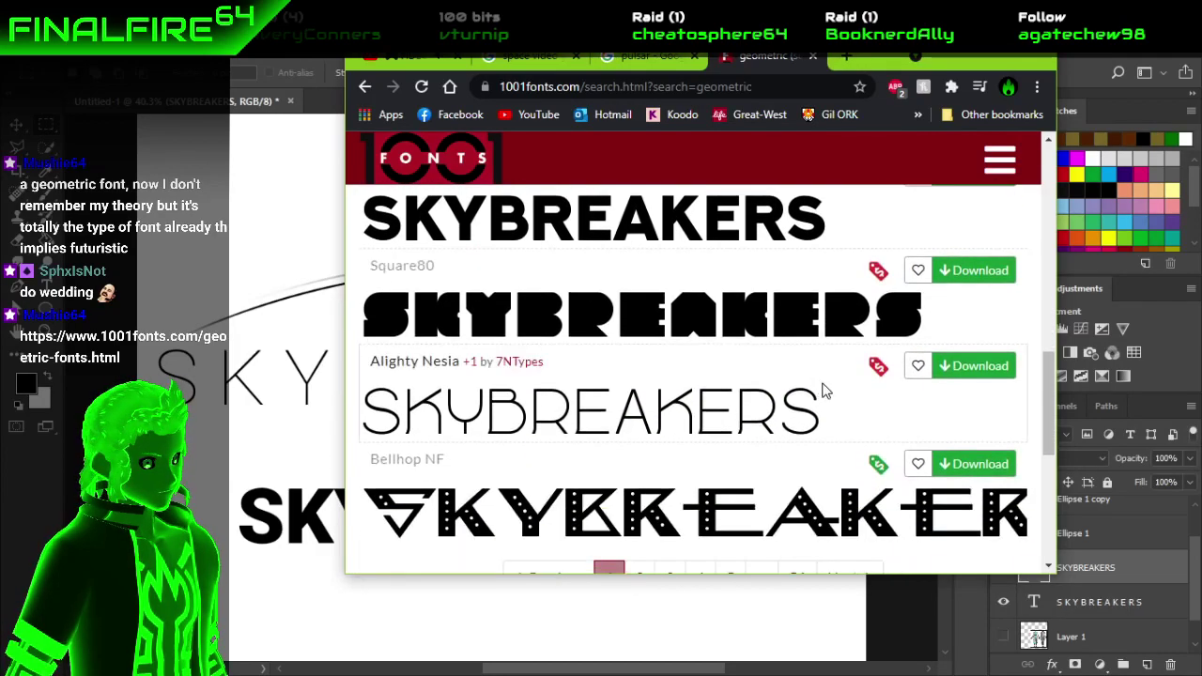
scroll(822, 388, down, 1)
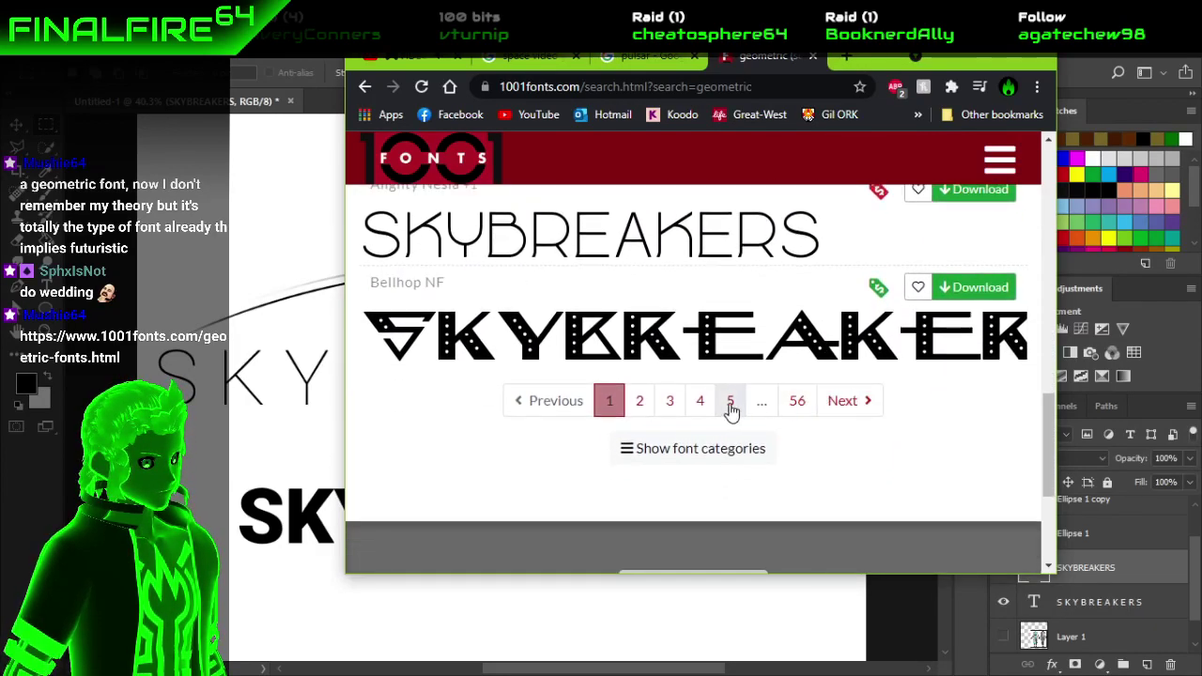
click(639, 400)
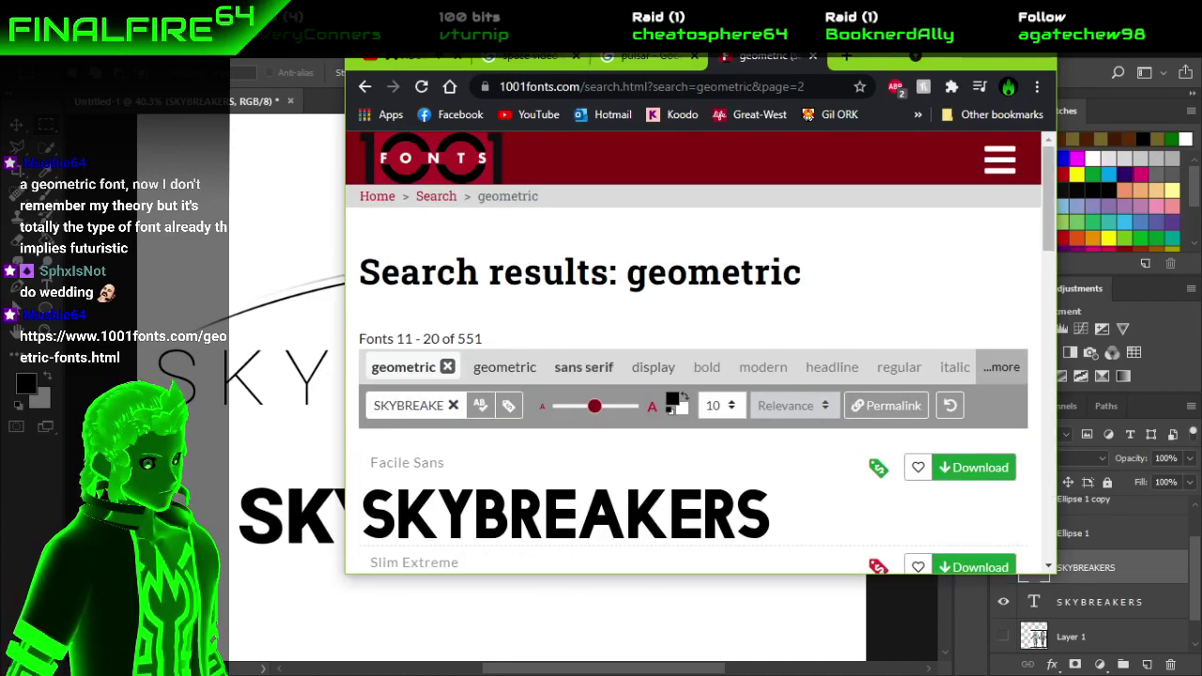
Switch to OBS Studio, widen the stream chat dock and open the 1001fonts.com/geometric-fonts.html link posted in the chat.
key(alt+Tab)
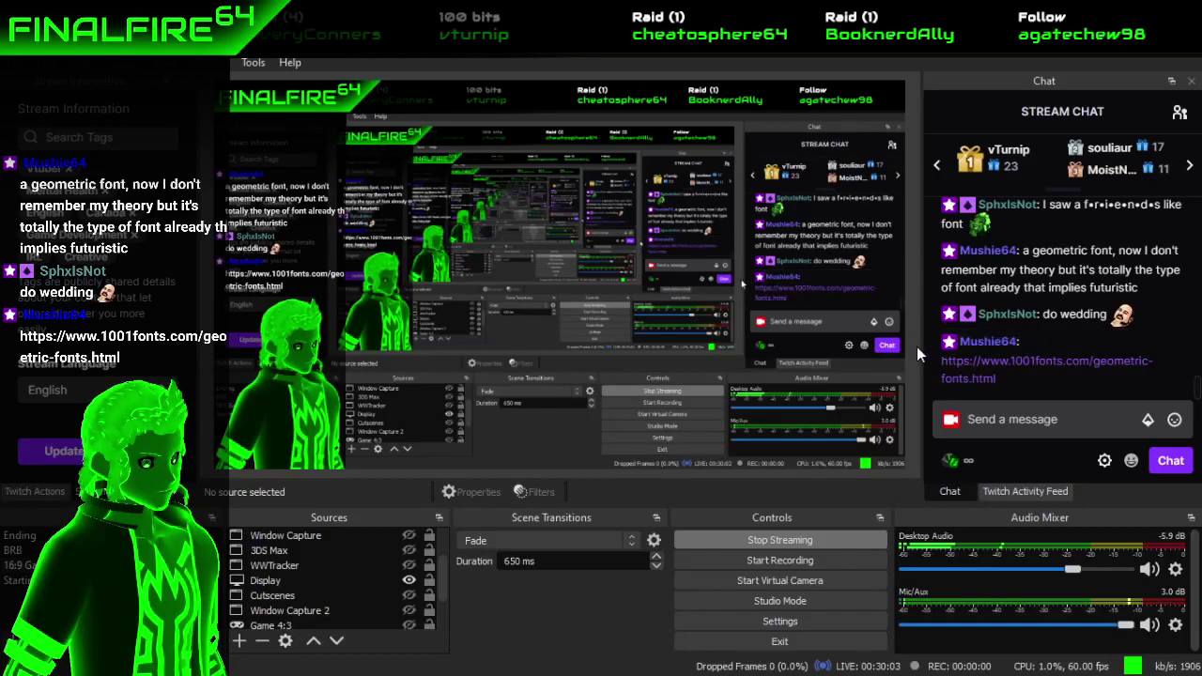
drag(918, 346, 678, 385)
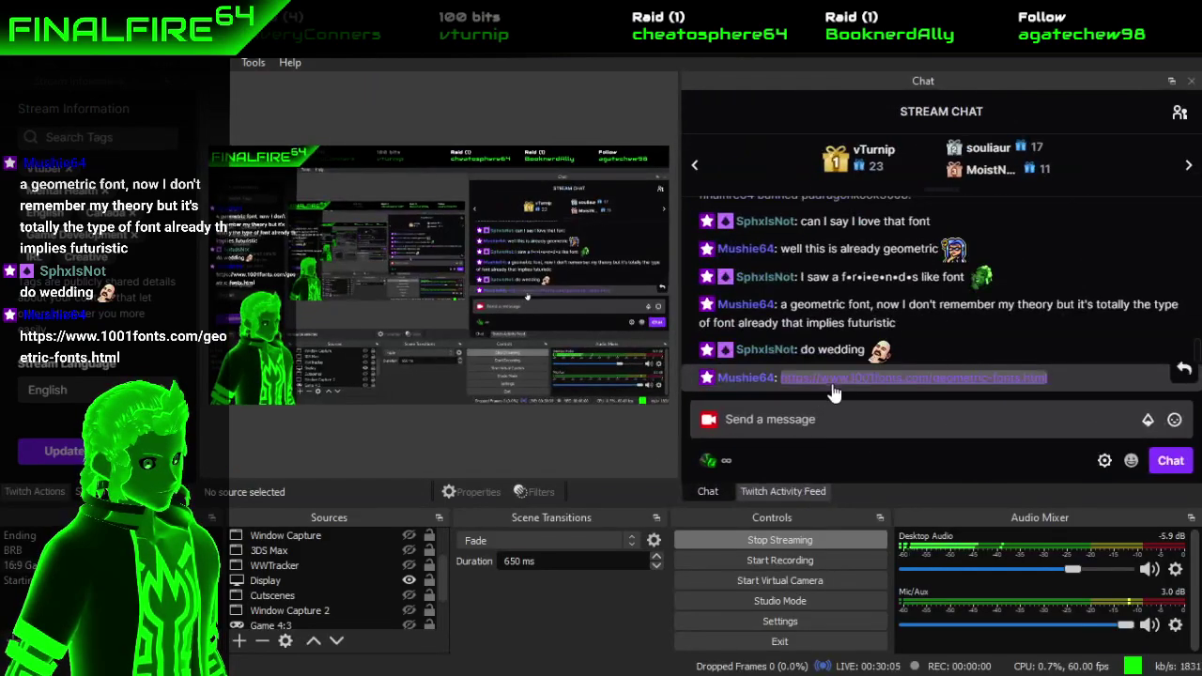
click(829, 383)
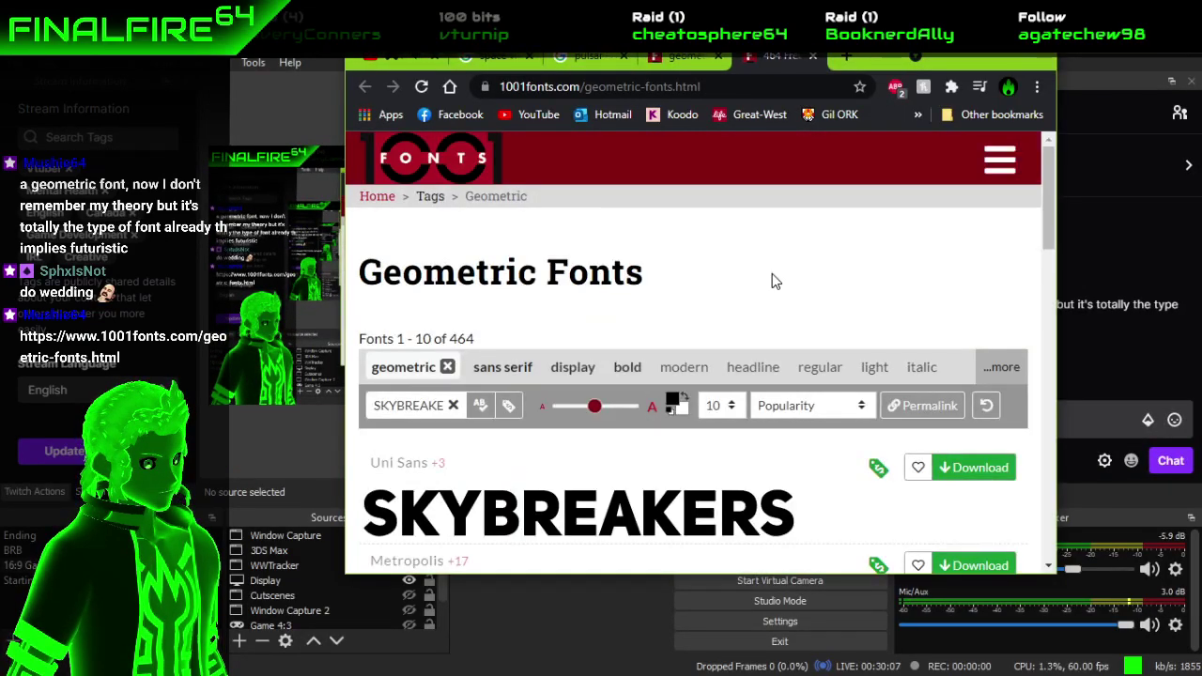
Reposition the browser window showing the Geometric Fonts page and enlarge it so more font previews fit.
scroll(772, 273, down, 2)
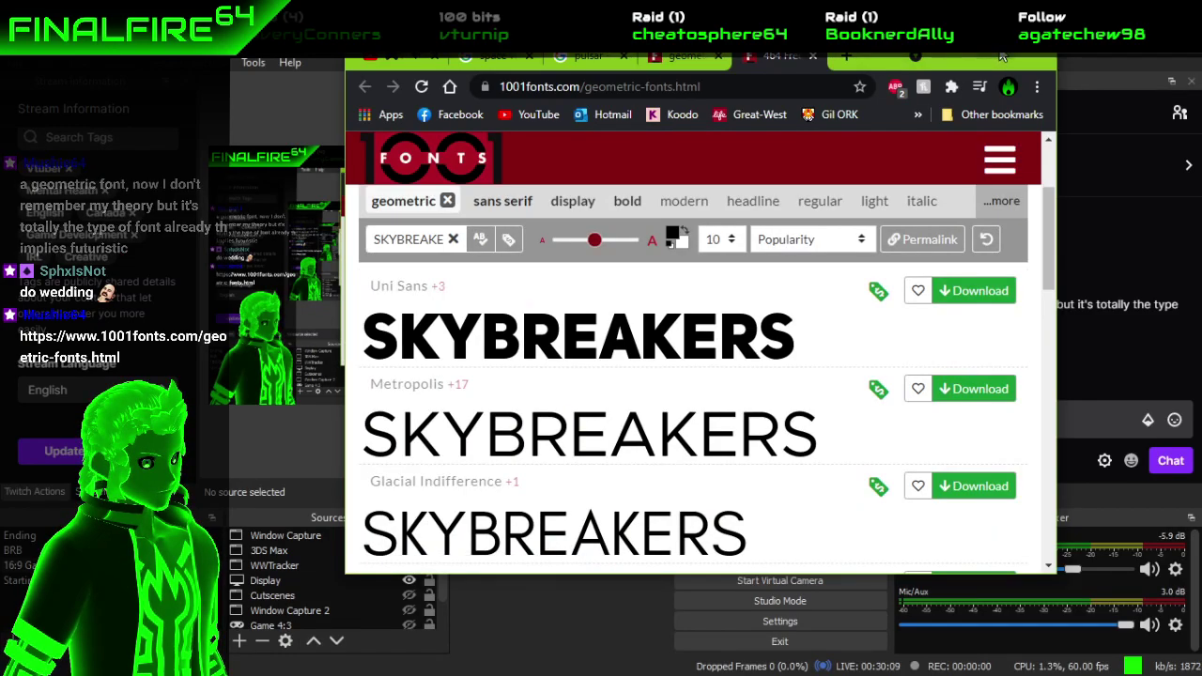
double_click(884, 58)
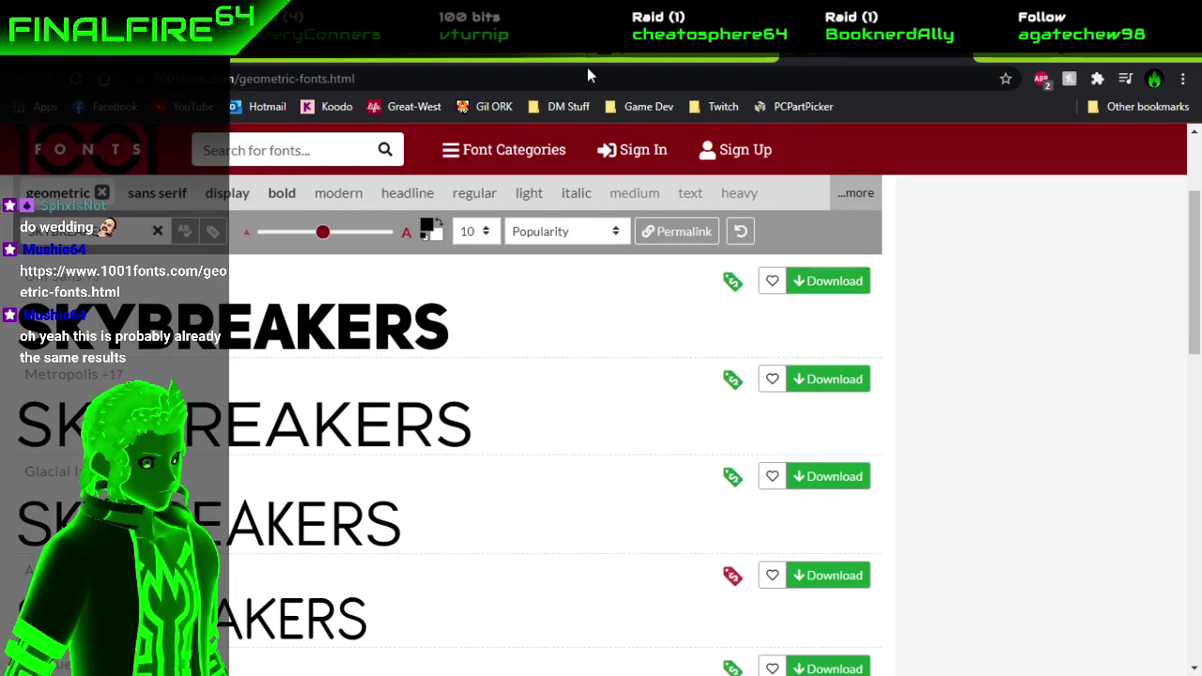
drag(1003, 57, 871, 71)
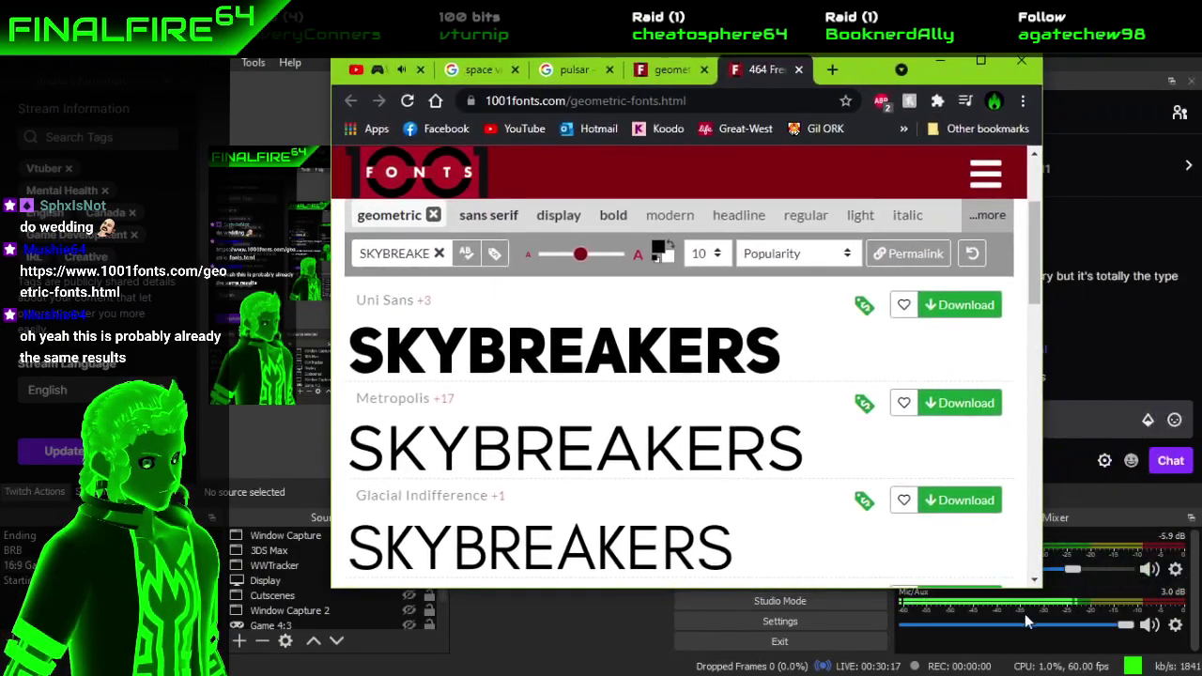
drag(1031, 587, 1149, 667)
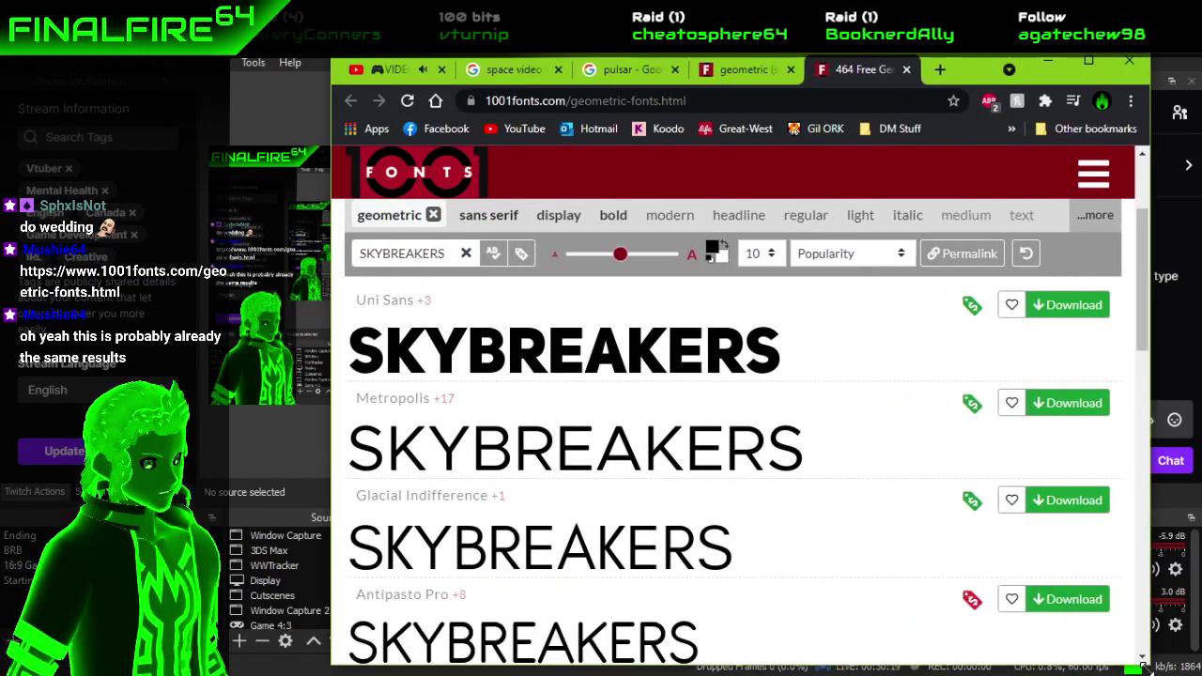
Look through the remaining SKYBREAKERS previews on the first page of the Geometric Fonts tag.
scroll(854, 497, down, 1)
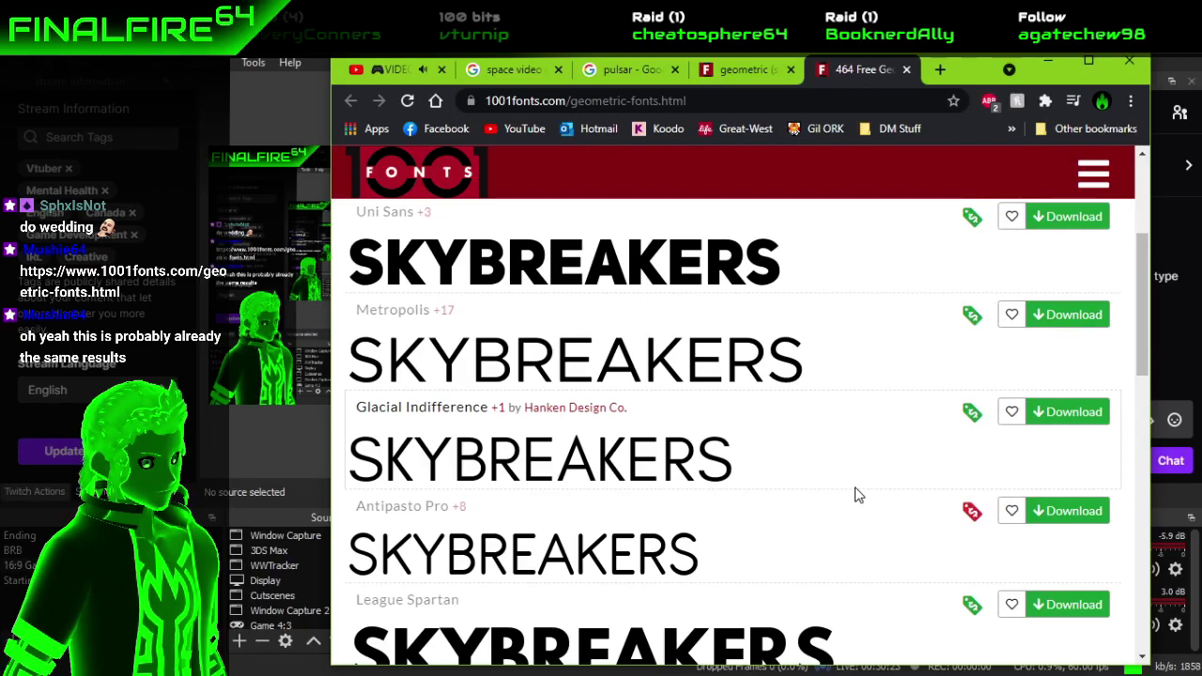
scroll(855, 495, down, 5)
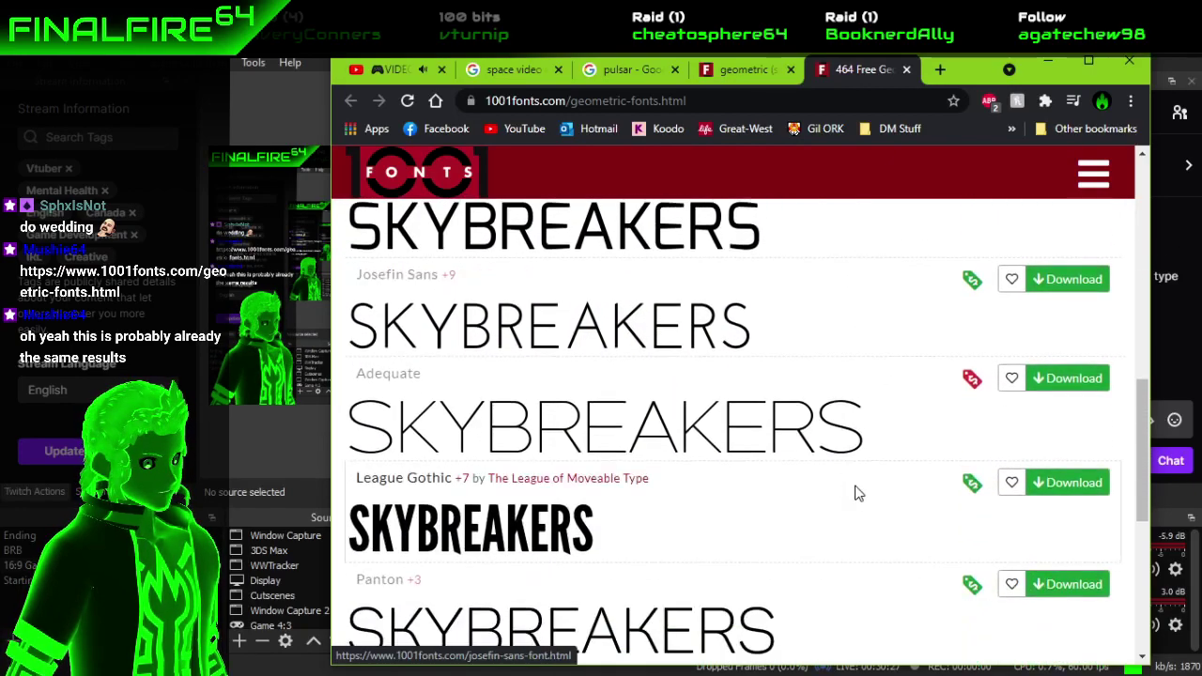
scroll(857, 494, down, 2)
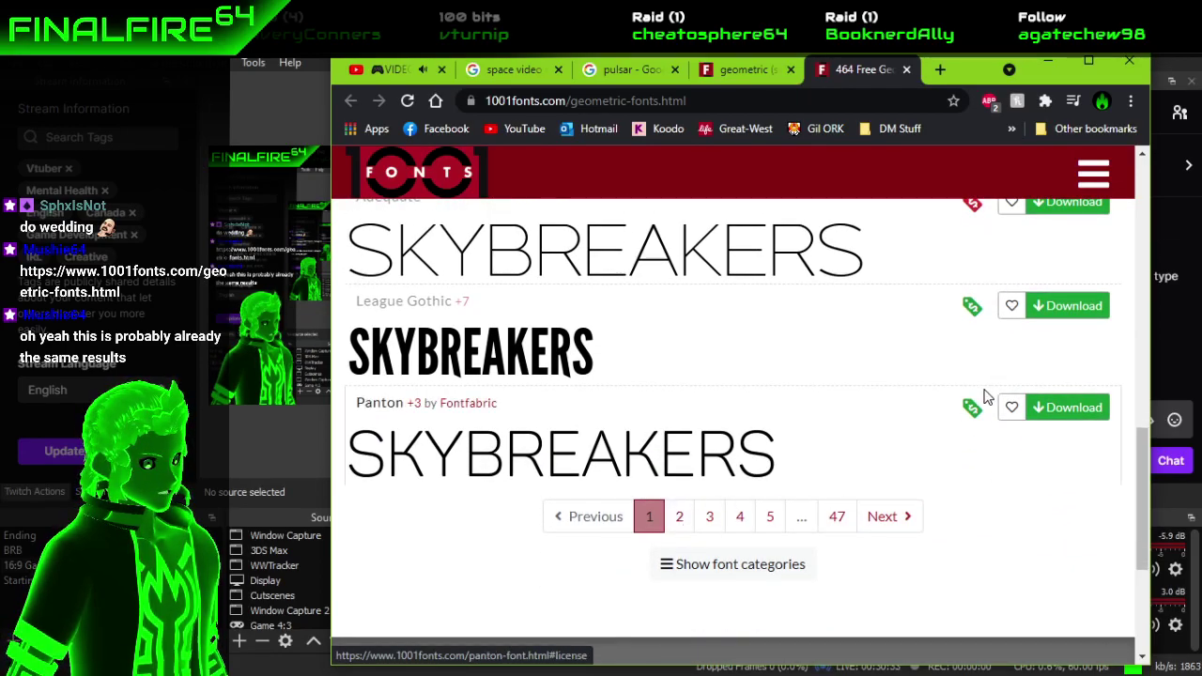
Open page 2 of the Geometric Fonts and compare its SKYBREAKERS previews, including Strasua and DAGGERSQUARE.
click(679, 522)
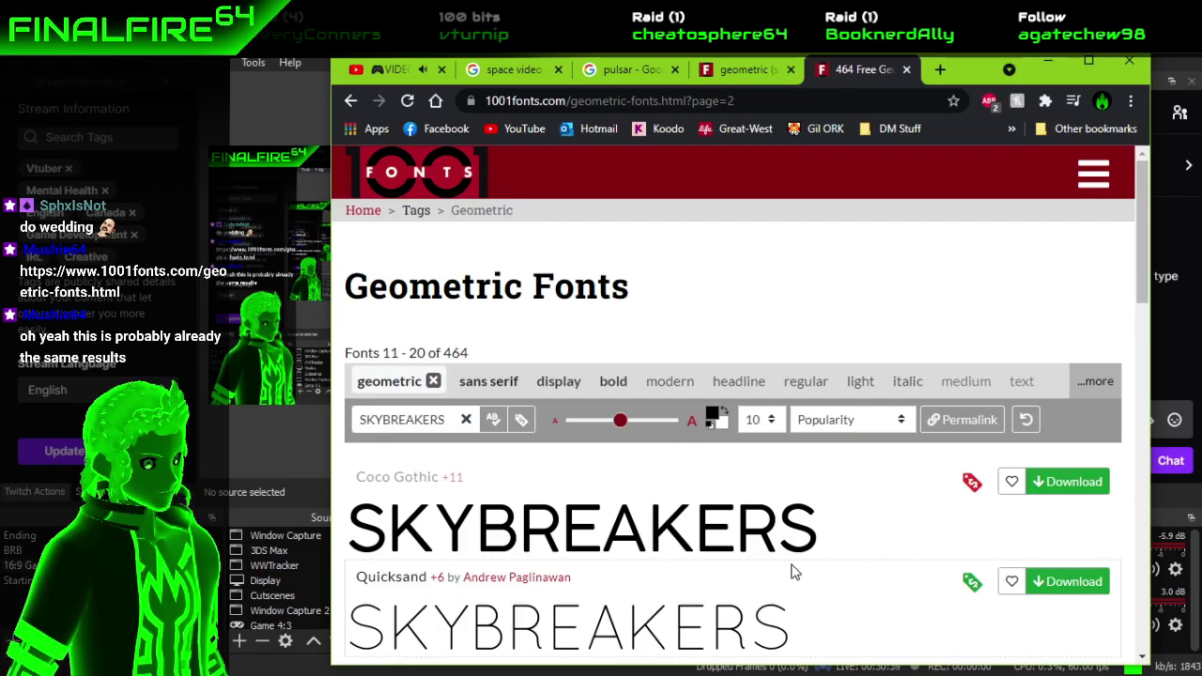
scroll(792, 571, down, 1)
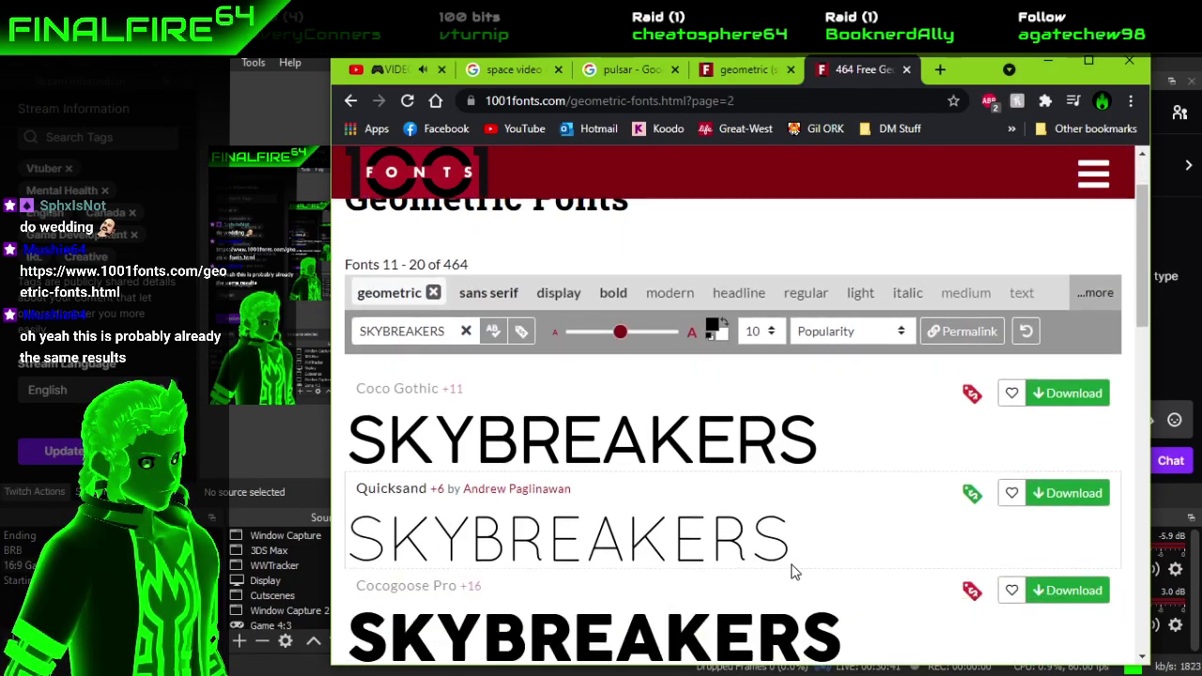
scroll(791, 571, down, 4)
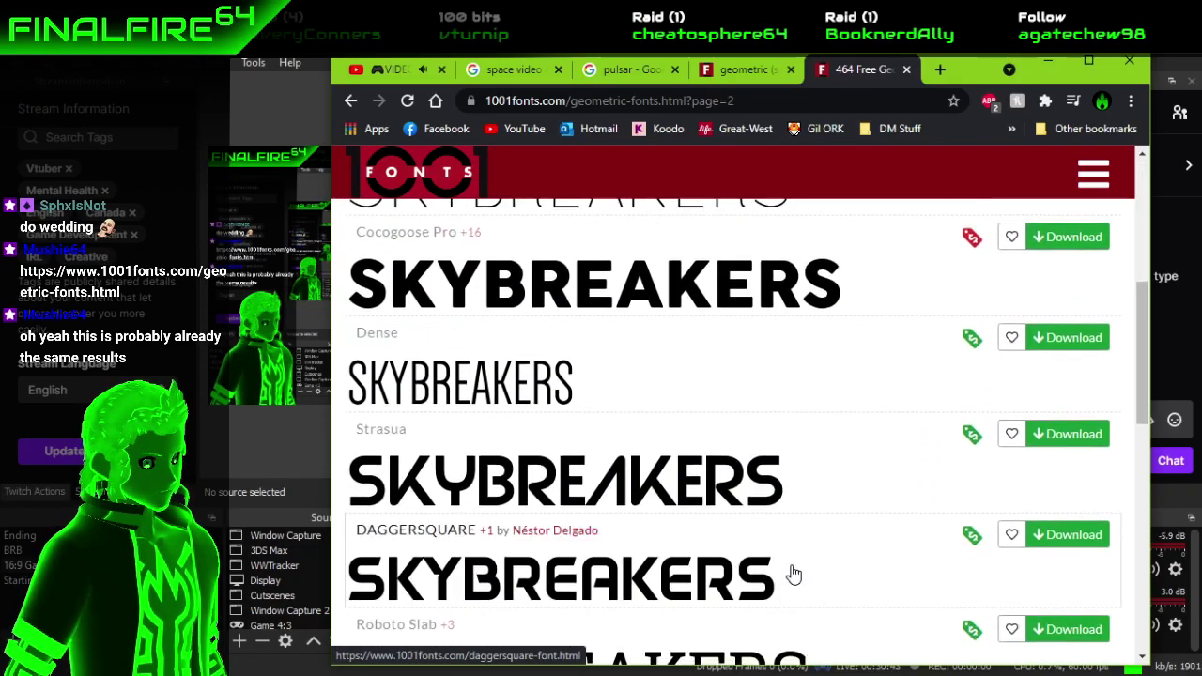
scroll(791, 572, down, 1)
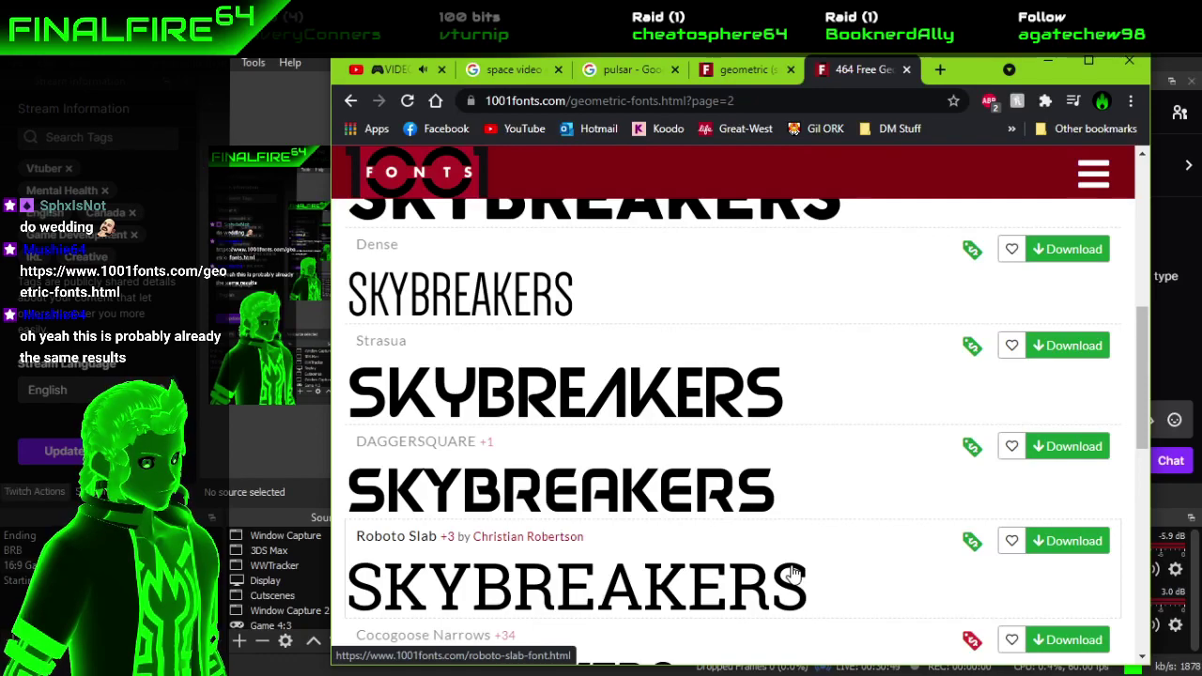
scroll(791, 572, down, 2)
scroll(792, 572, down, 2)
scroll(792, 572, up, 6)
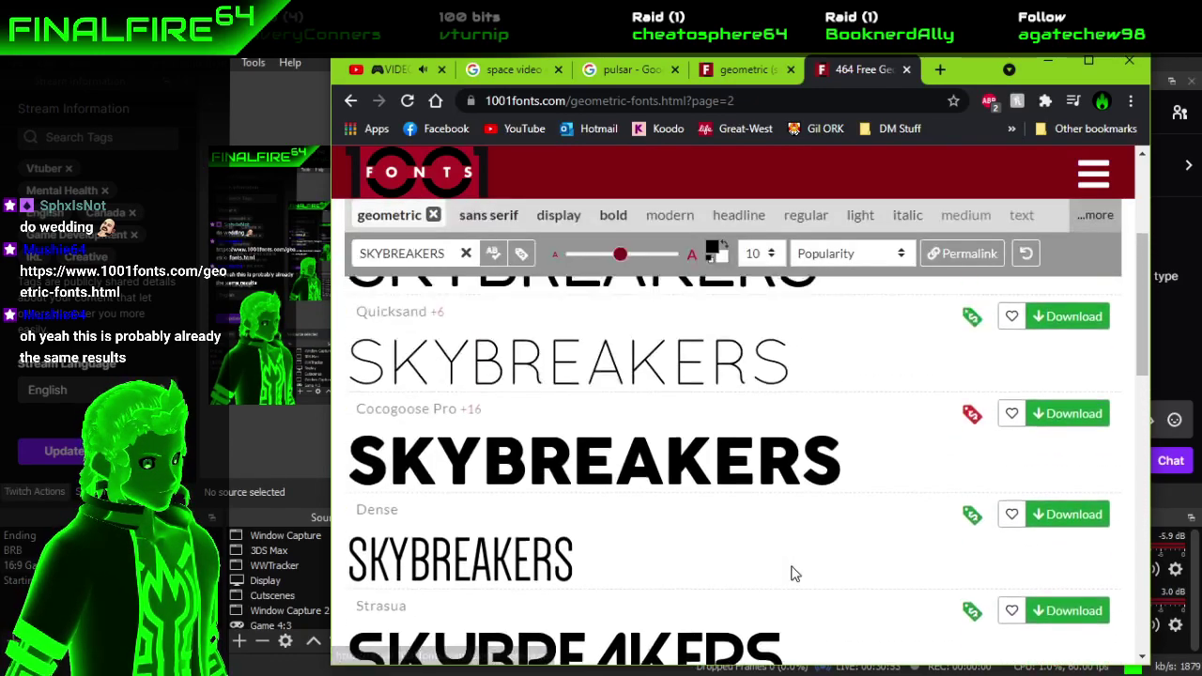
scroll(791, 572, down, 2)
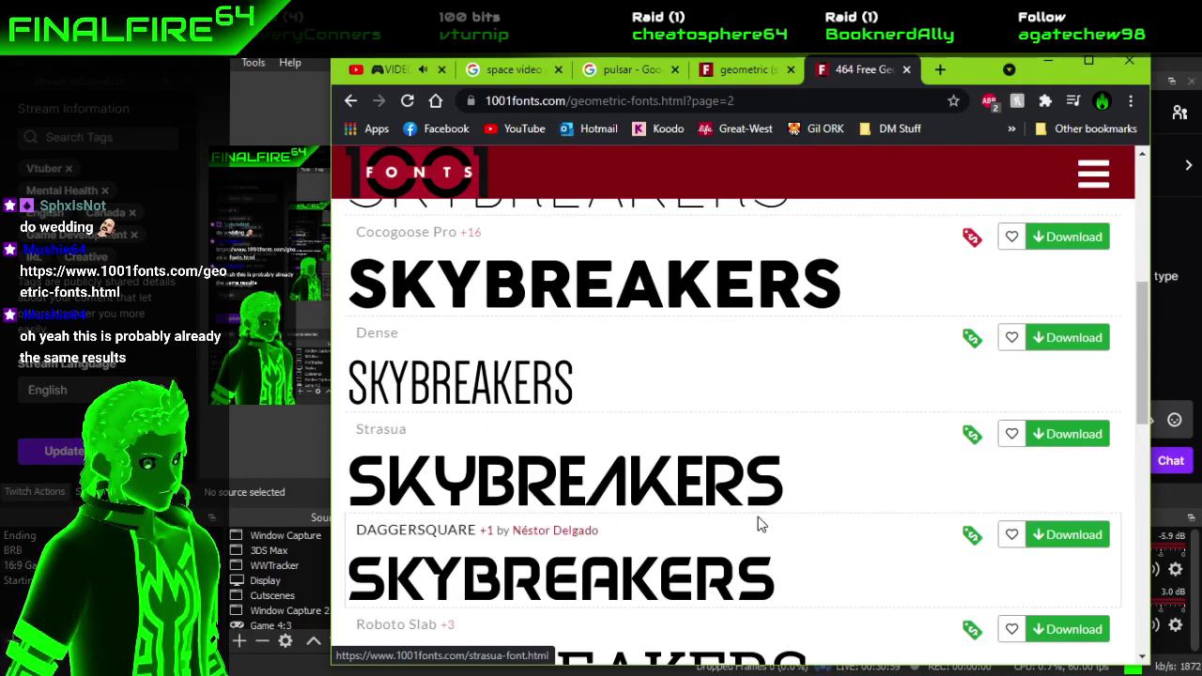
scroll(816, 538, down, 1)
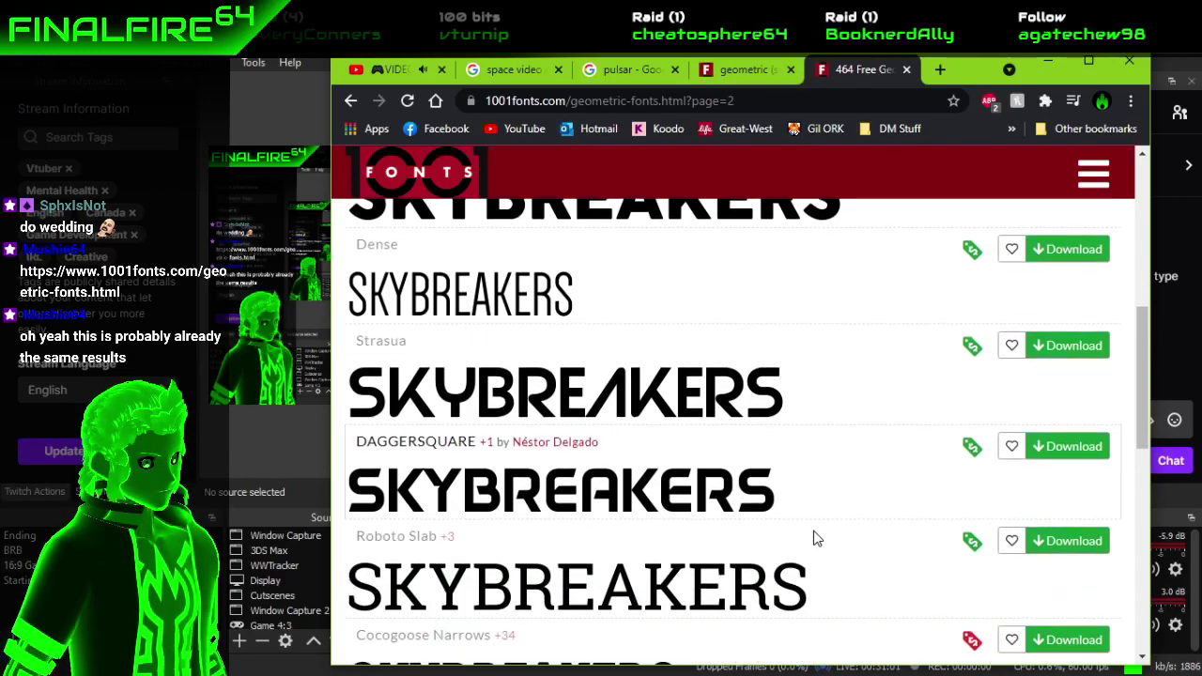
scroll(815, 538, down, 2)
scroll(815, 538, down, 1)
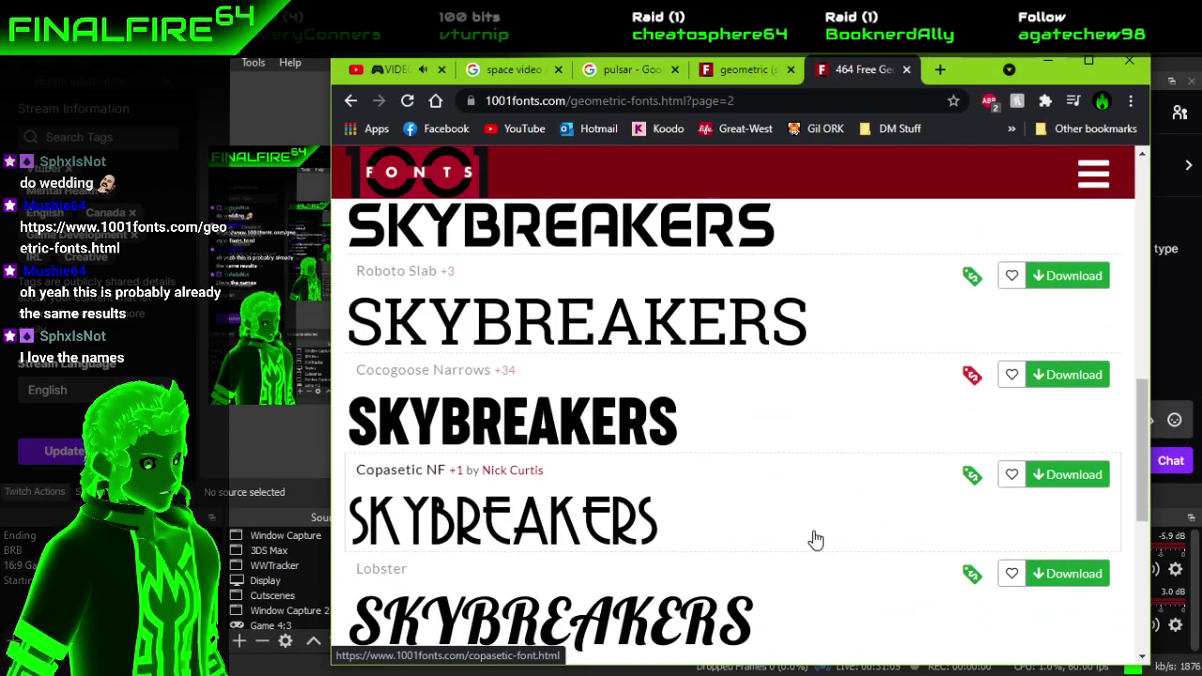
scroll(815, 540, down, 1)
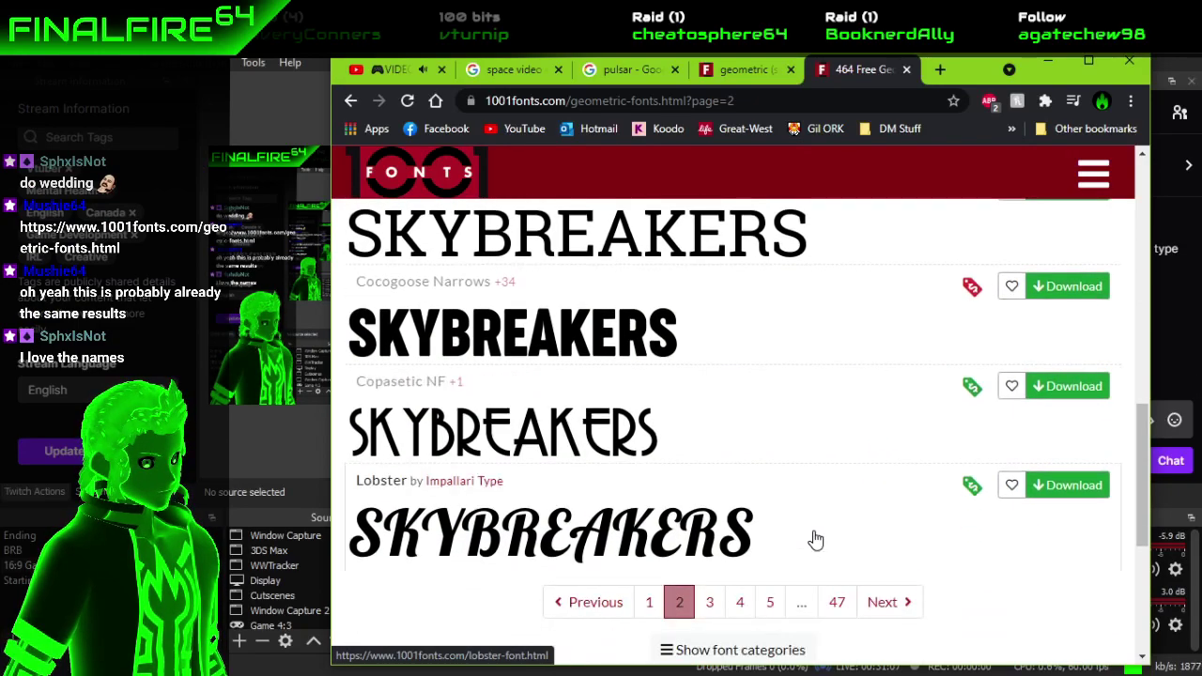
scroll(815, 540, up, 1)
scroll(816, 540, down, 3)
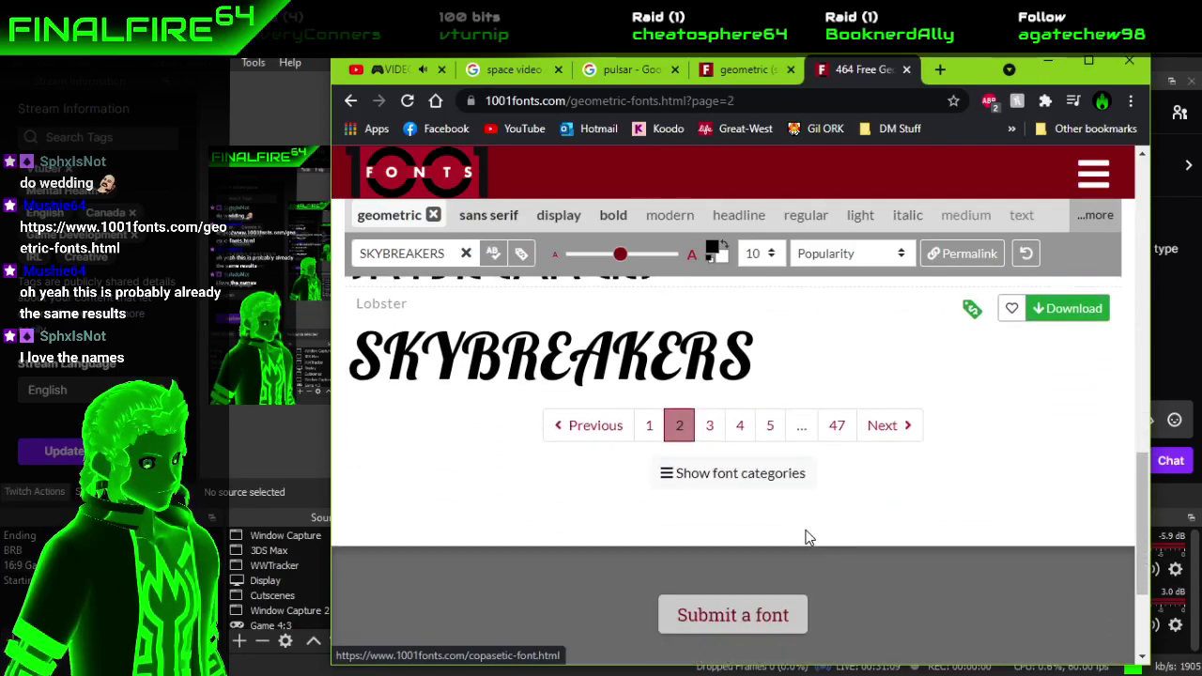
Open page 3 of the Geometric Fonts and compare its SKYBREAKERS previews, from NEON CLUB MUSIC down to COCOMAT.
click(712, 437)
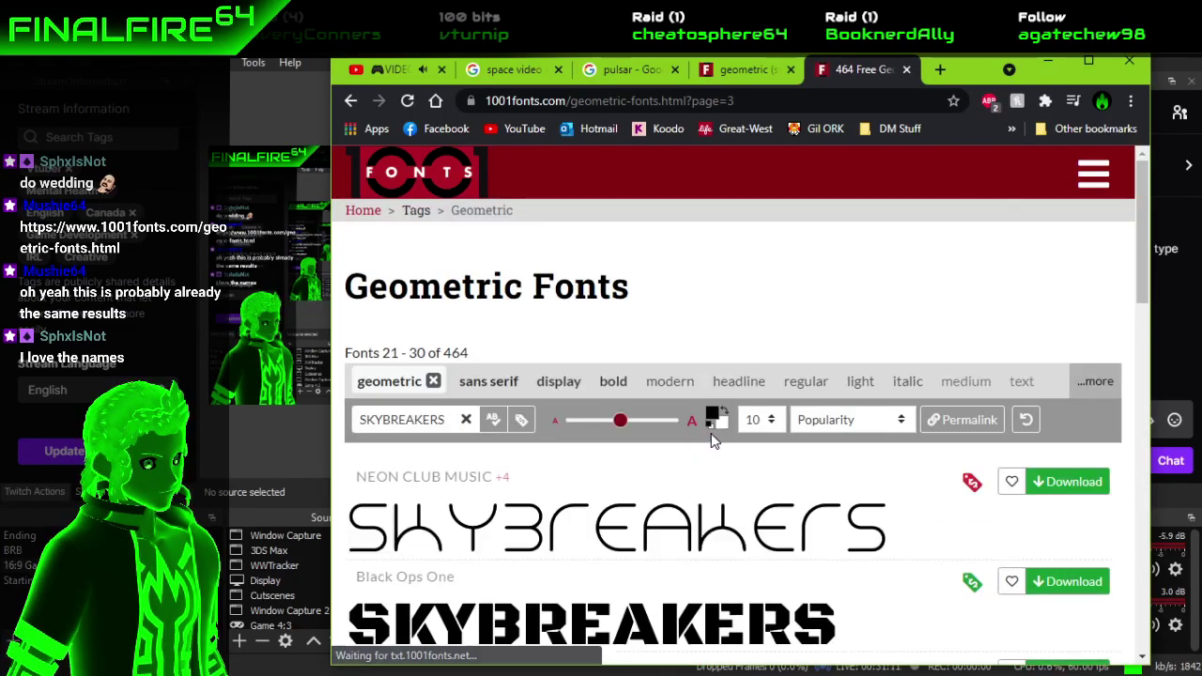
scroll(712, 440, down, 1)
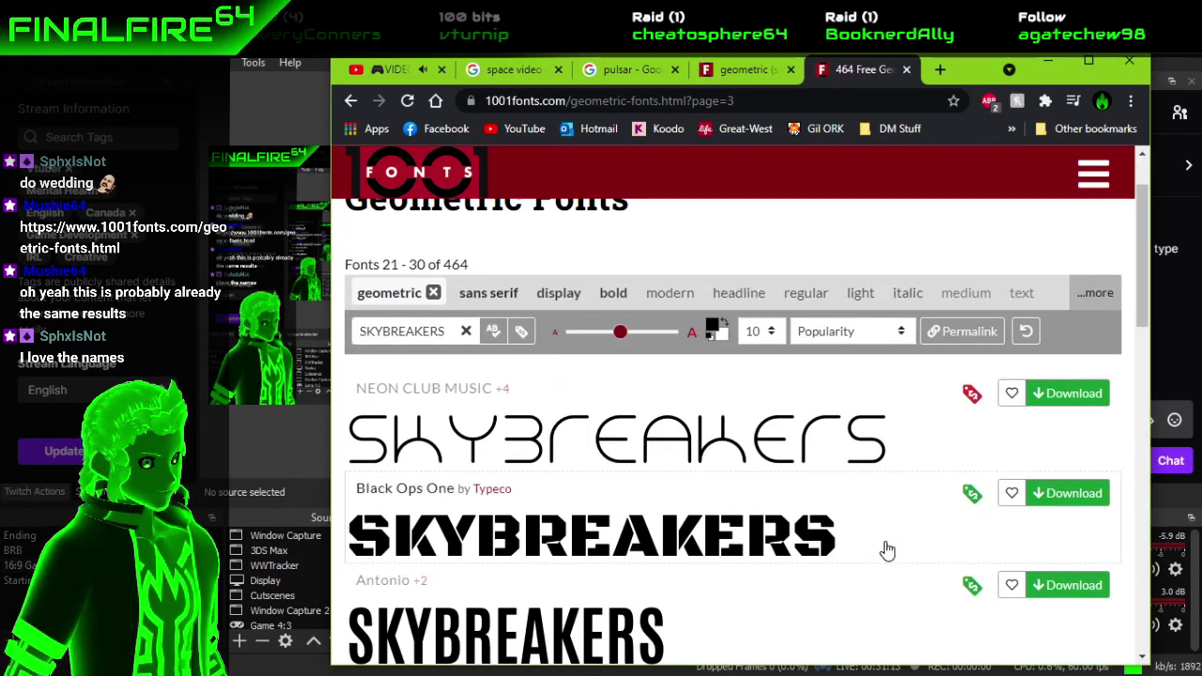
scroll(888, 547, down, 1)
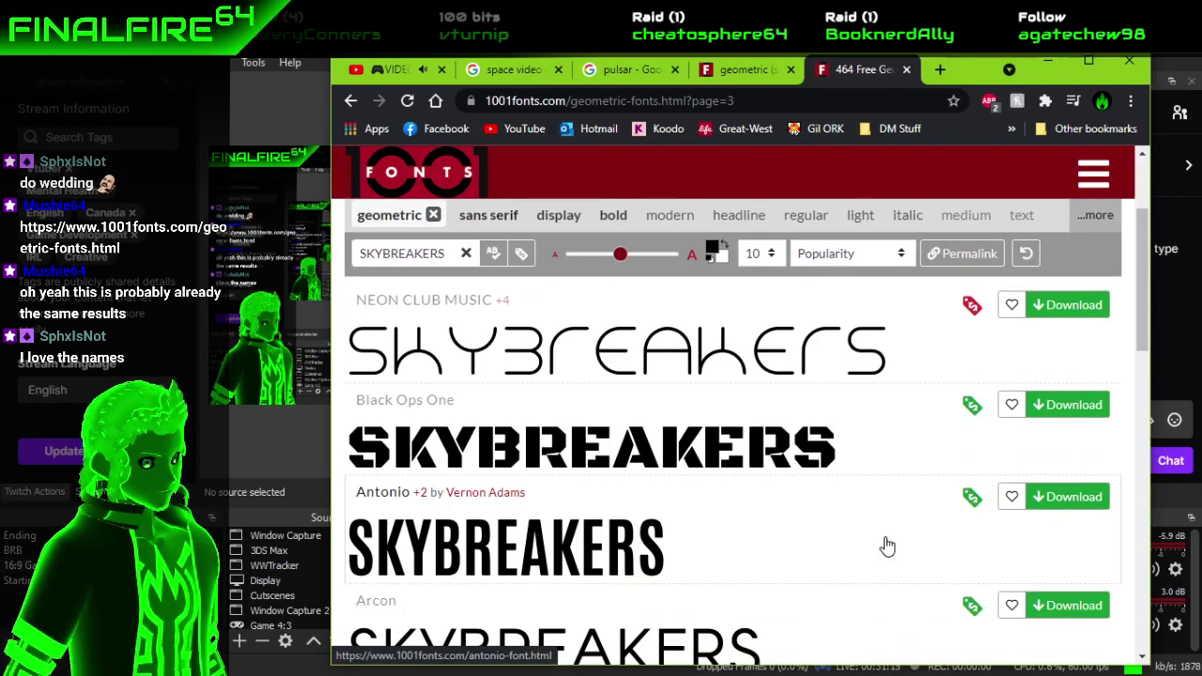
scroll(887, 546, down, 2)
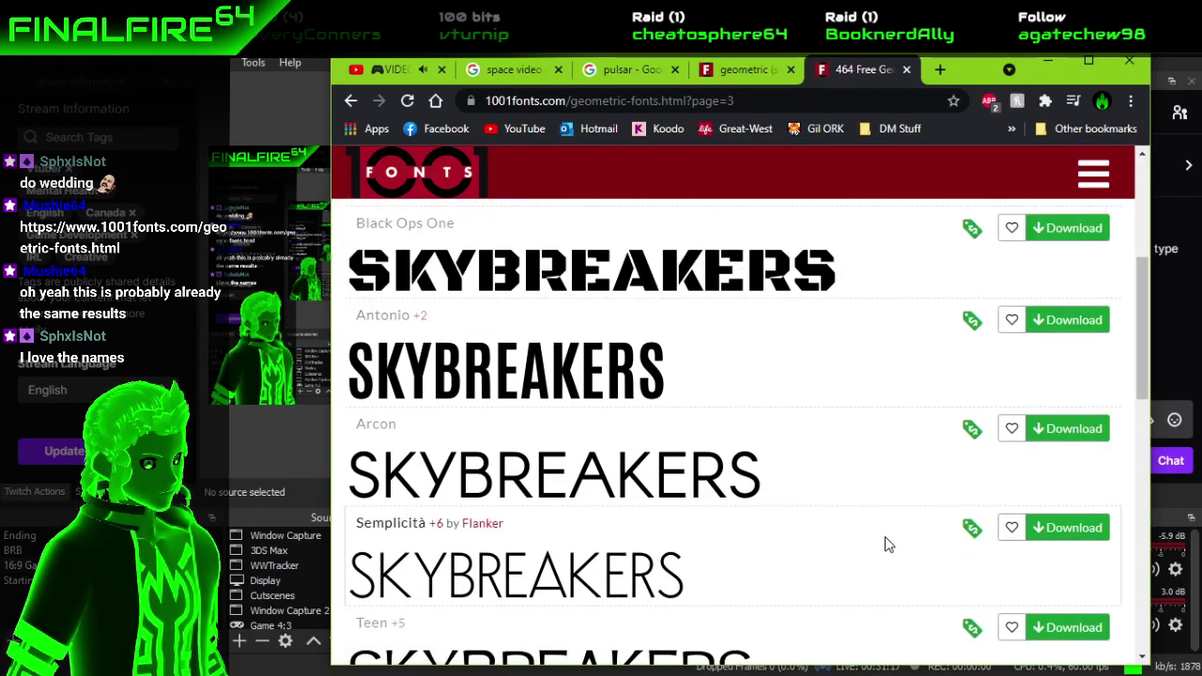
scroll(888, 545, down, 1)
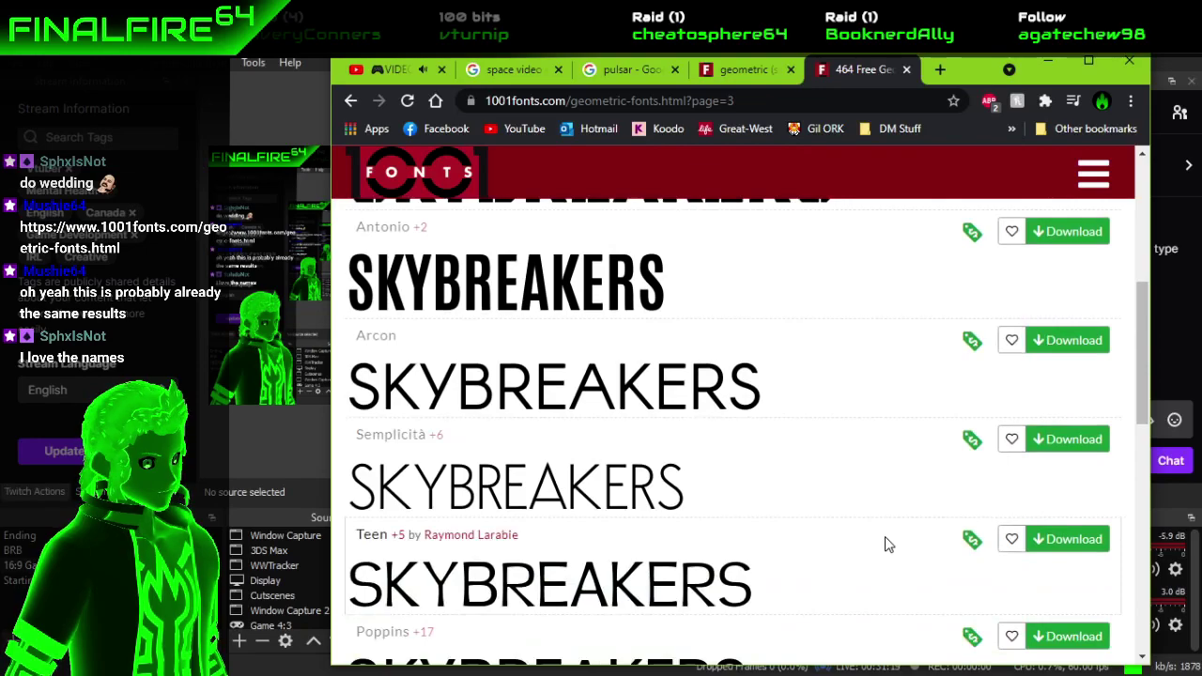
scroll(887, 544, down, 1)
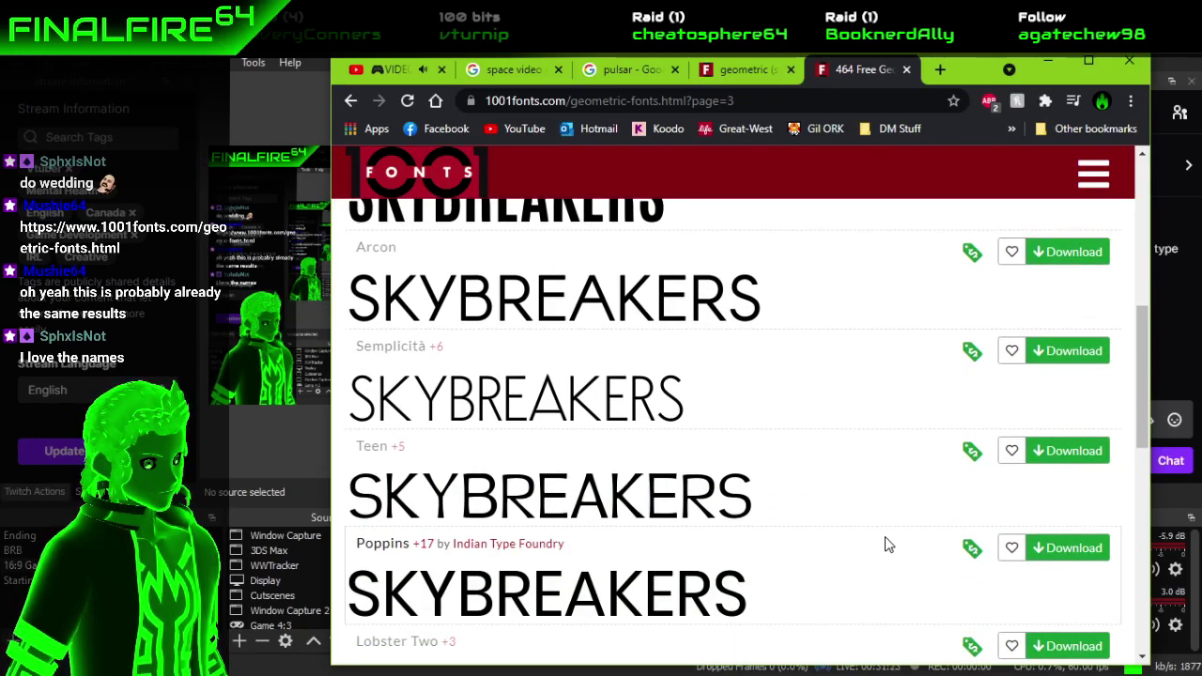
scroll(888, 544, down, 4)
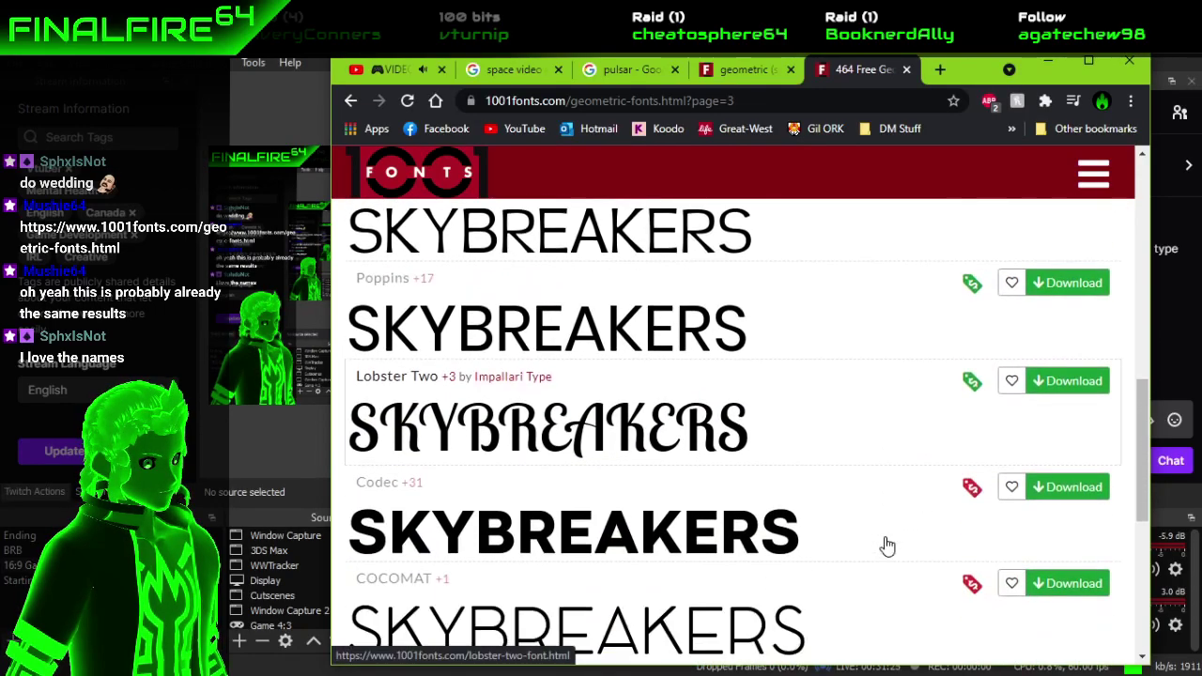
scroll(888, 544, down, 1)
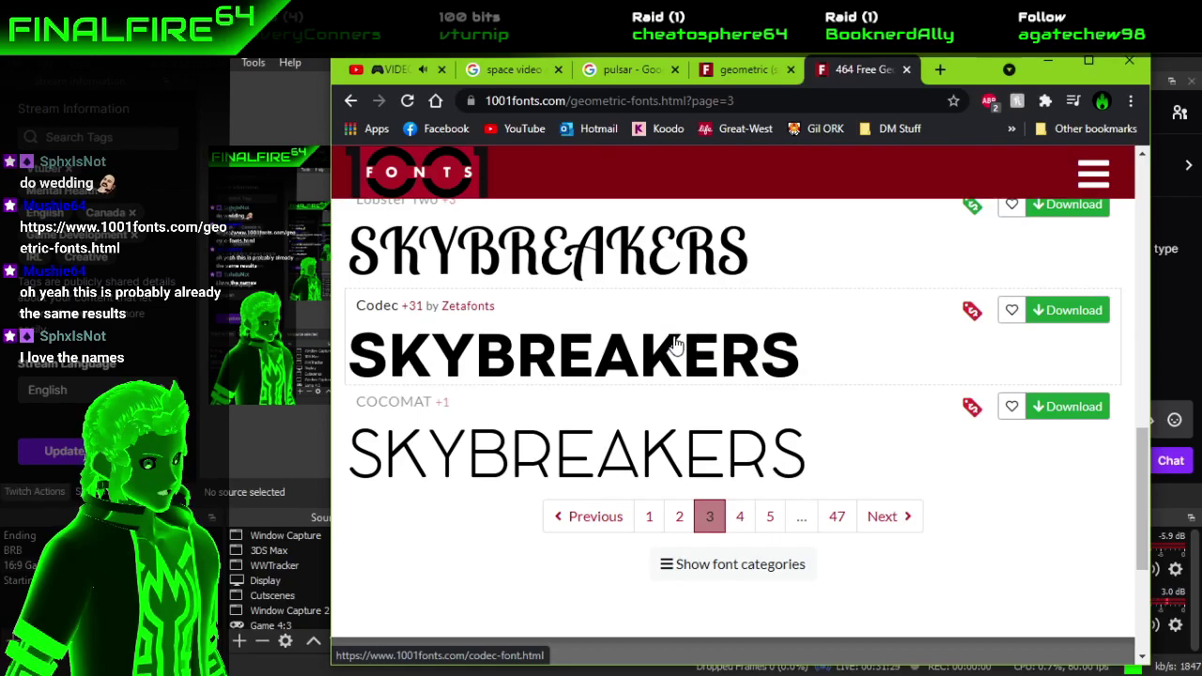
Open page 4 of the Geometric Fonts and compare its SKYBREAKERS previews, including Stentiga, Righteous, Orbitron and COCOGOOSE LETTERPRESS.
click(741, 531)
scroll(741, 531, down, 1)
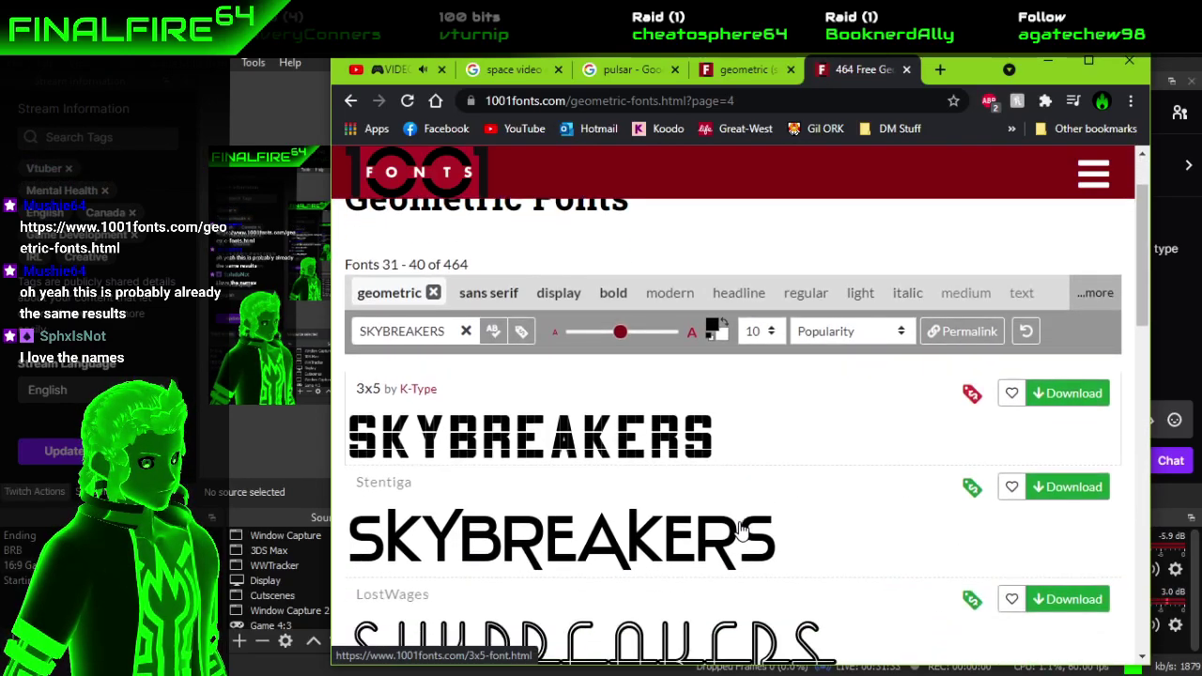
scroll(741, 531, down, 1)
scroll(741, 533, down, 2)
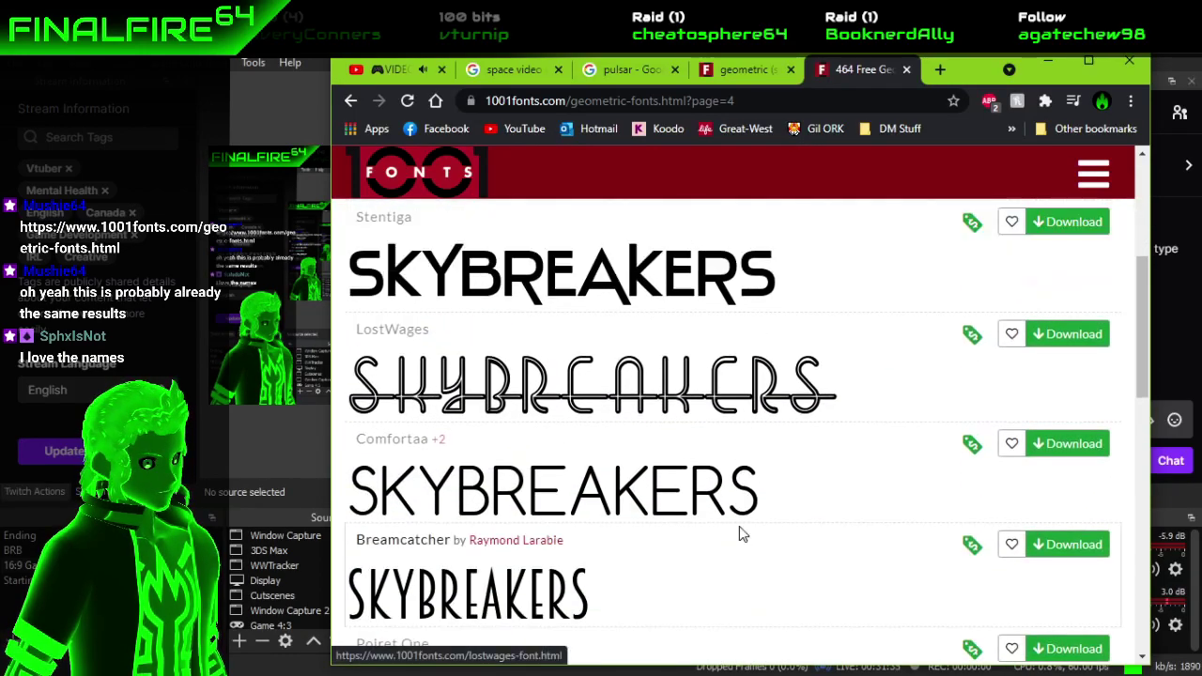
scroll(741, 534, down, 2)
scroll(739, 528, down, 1)
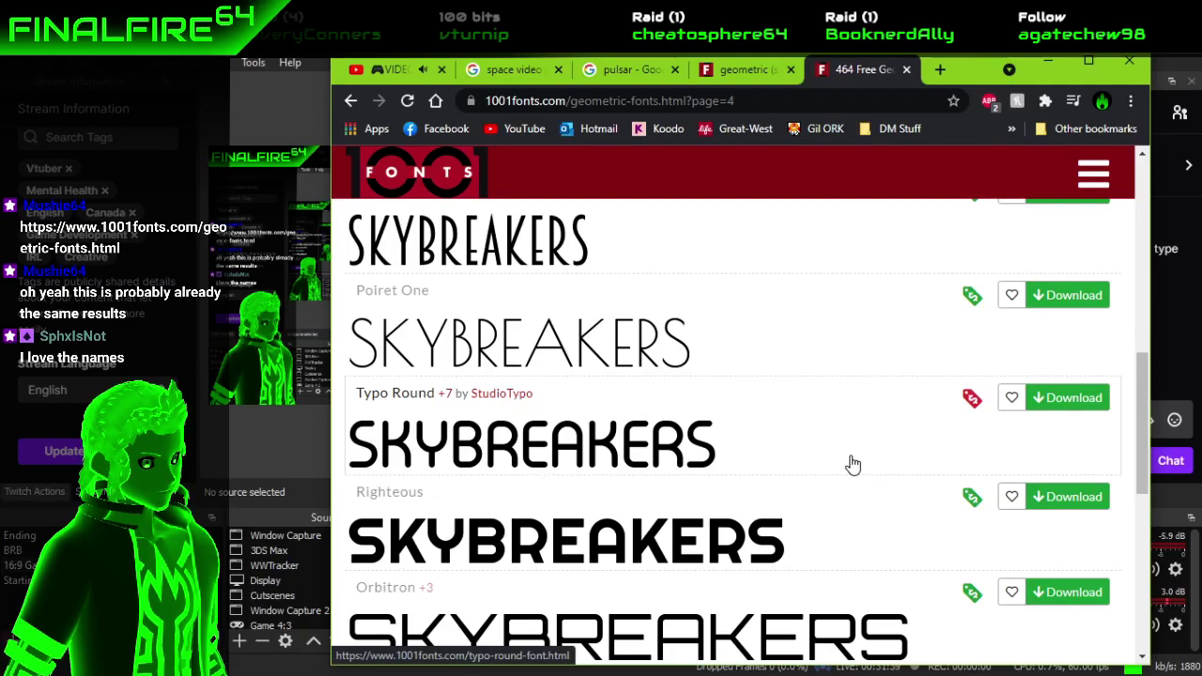
scroll(852, 464, down, 1)
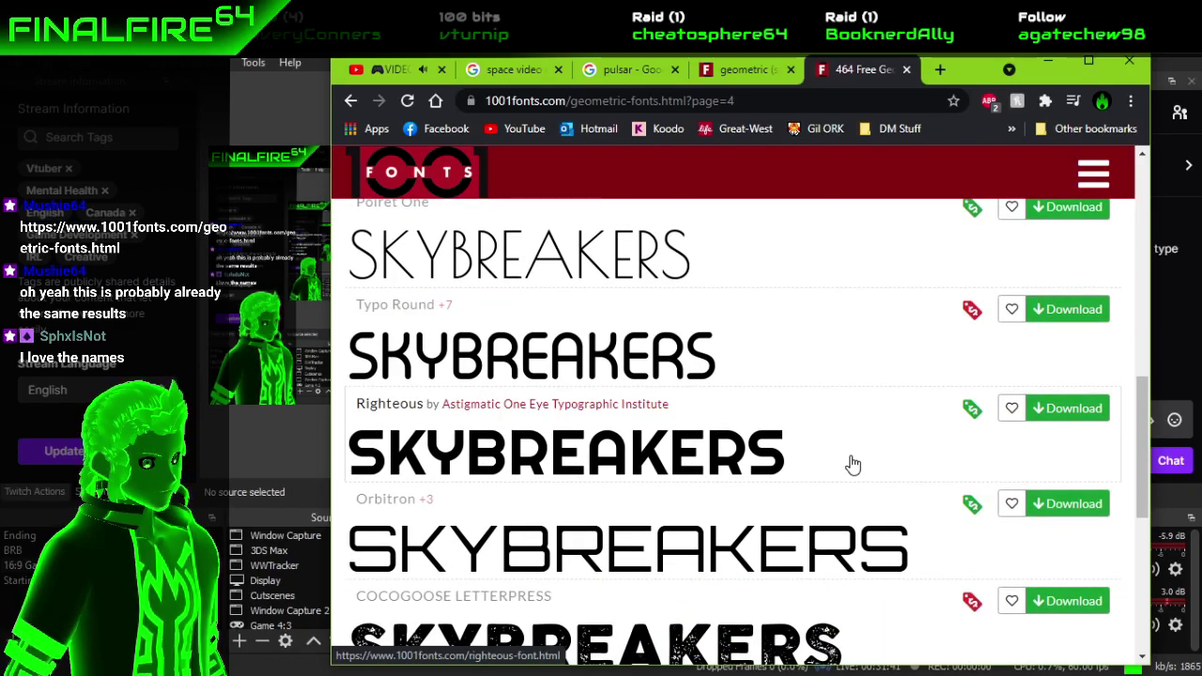
scroll(853, 464, down, 2)
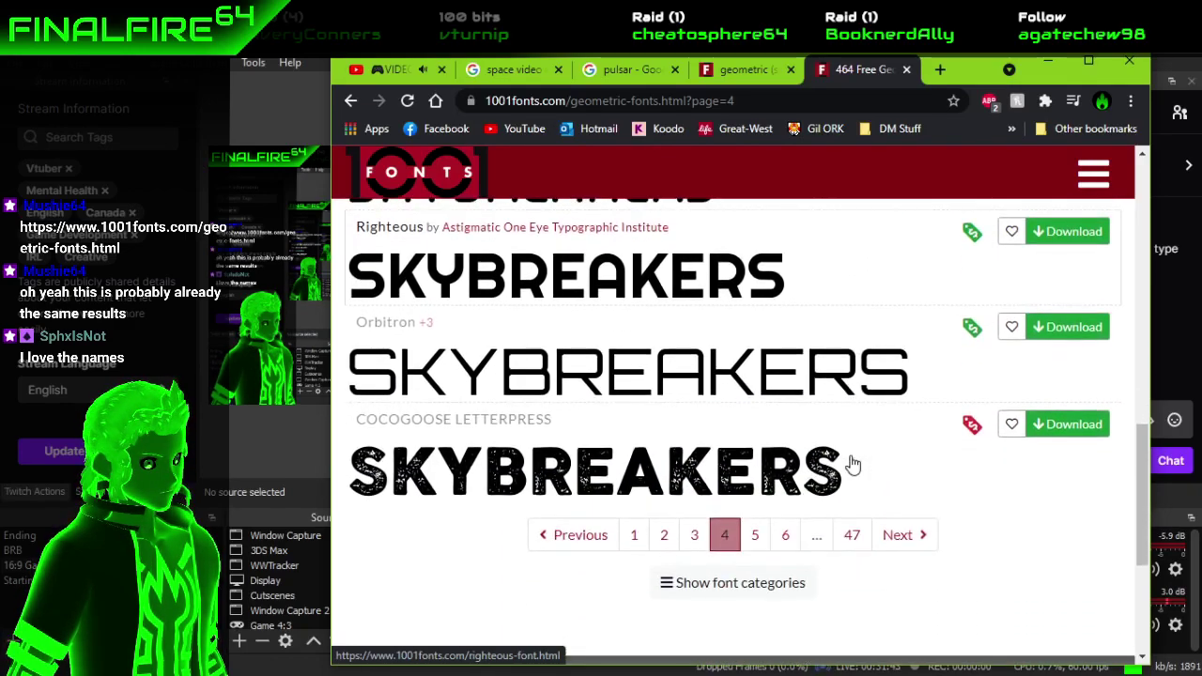
scroll(853, 464, up, 1)
scroll(852, 464, down, 1)
scroll(853, 464, up, 1)
scroll(852, 464, down, 1)
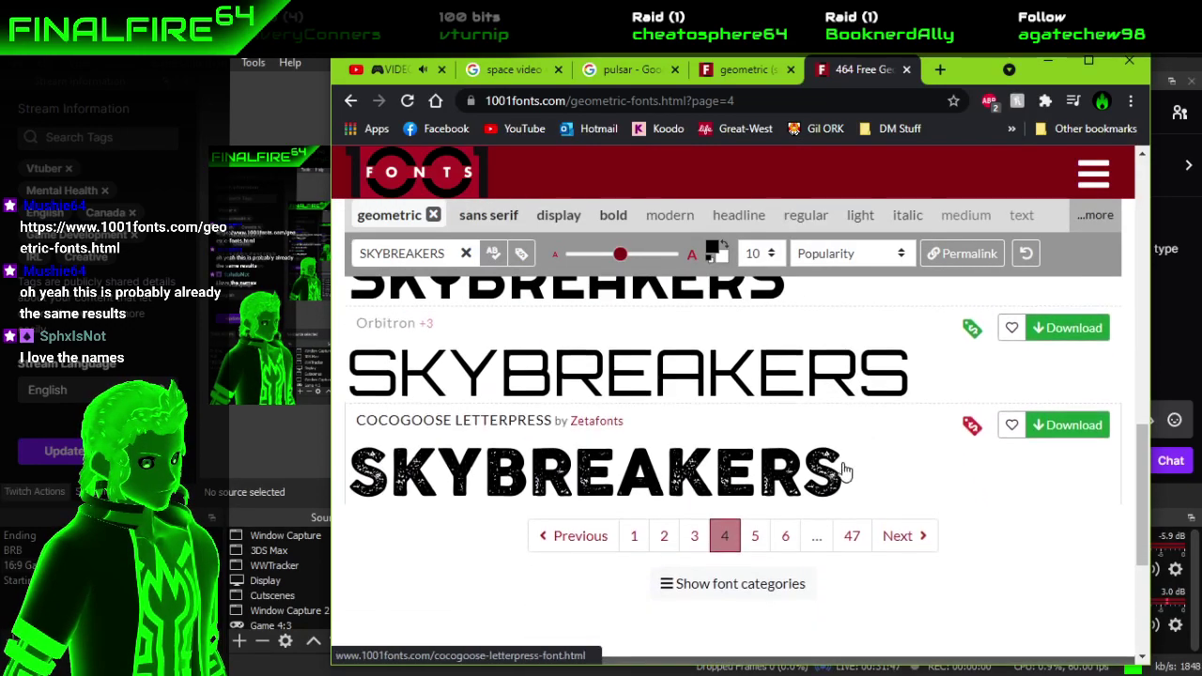
Open page 5 of the Geometric Fonts and look at its first SKYBREAKERS previews, such as Queen of Camelot and CocoBikeR.
click(757, 541)
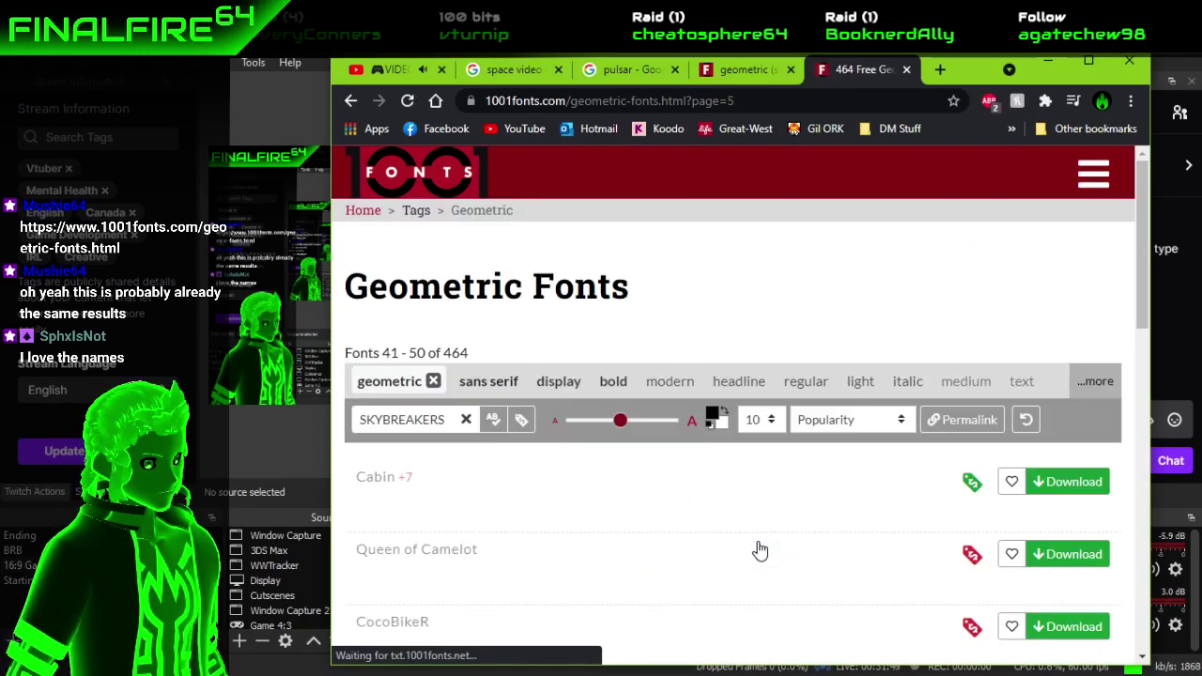
scroll(758, 550, down, 1)
scroll(759, 552, down, 1)
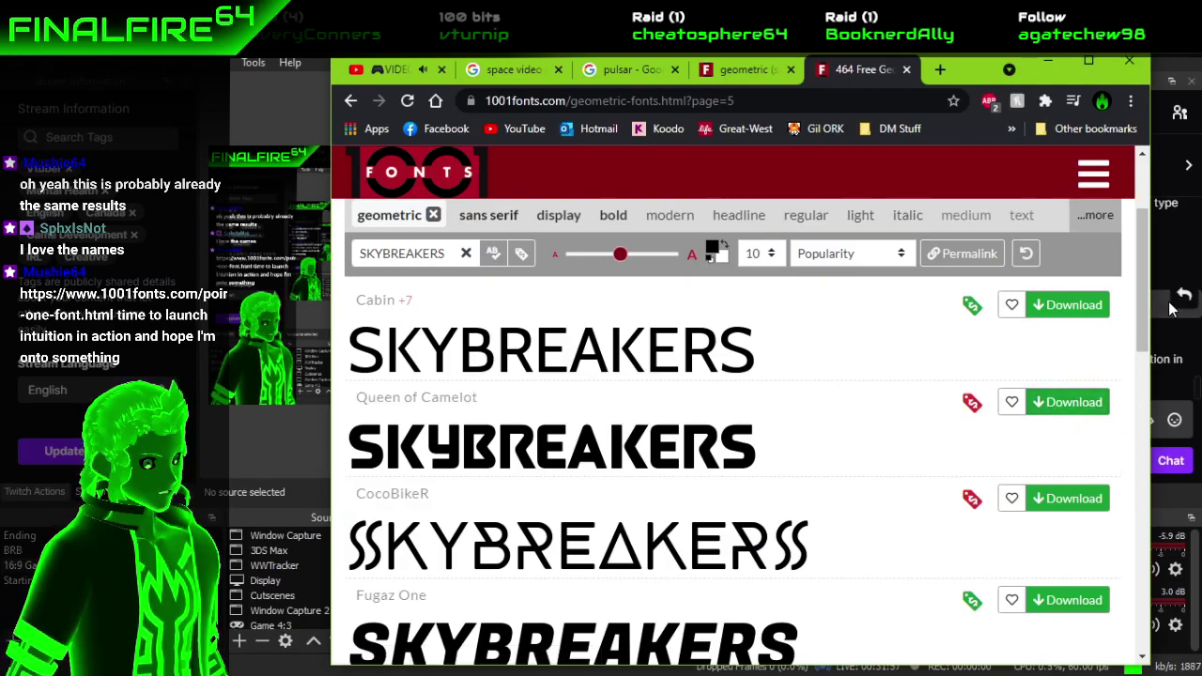
Switch to the OBS Studio stream chat and open the posted 1001fonts.com/poiret-one-font.html link in the browser.
click(1165, 312)
click(1024, 360)
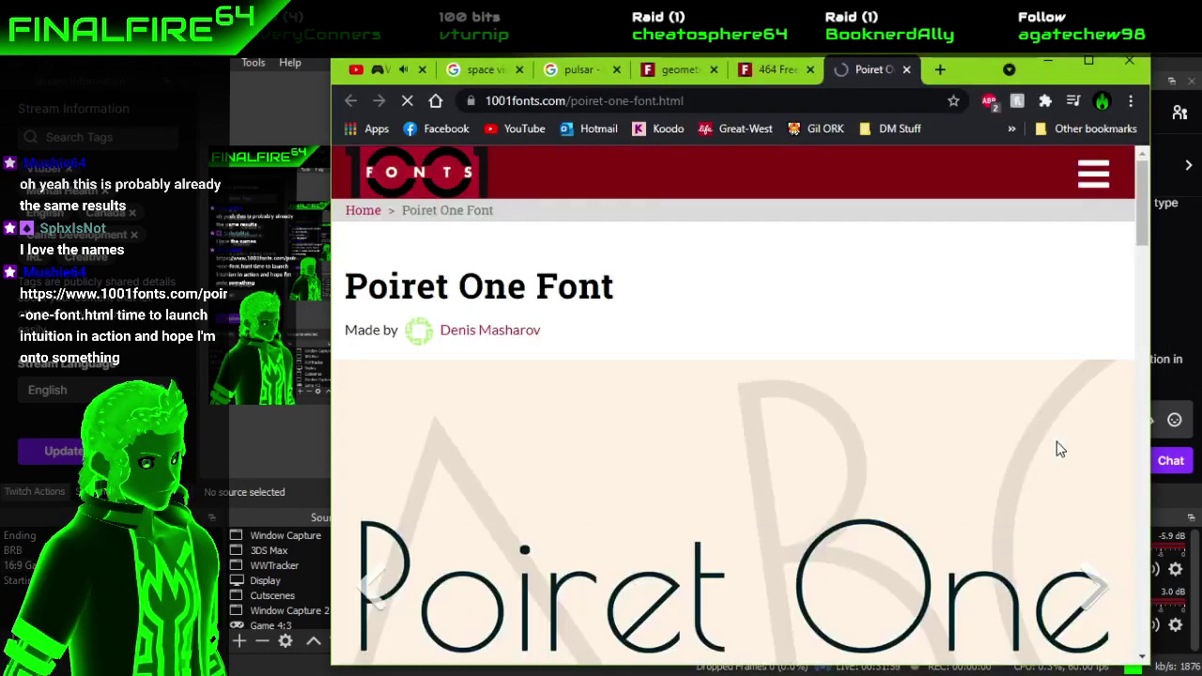
Examine the SKYBREAKERS preview on the Poiret One font page and close that page.
scroll(1025, 449, down, 10)
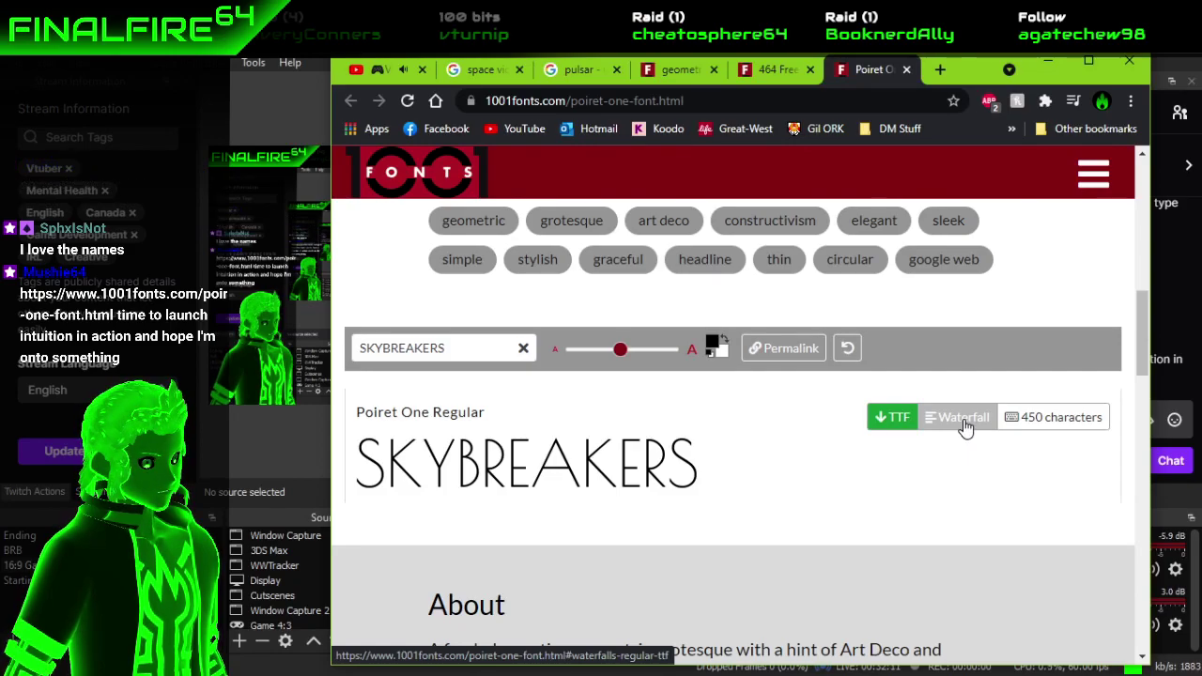
scroll(921, 277, up, 1)
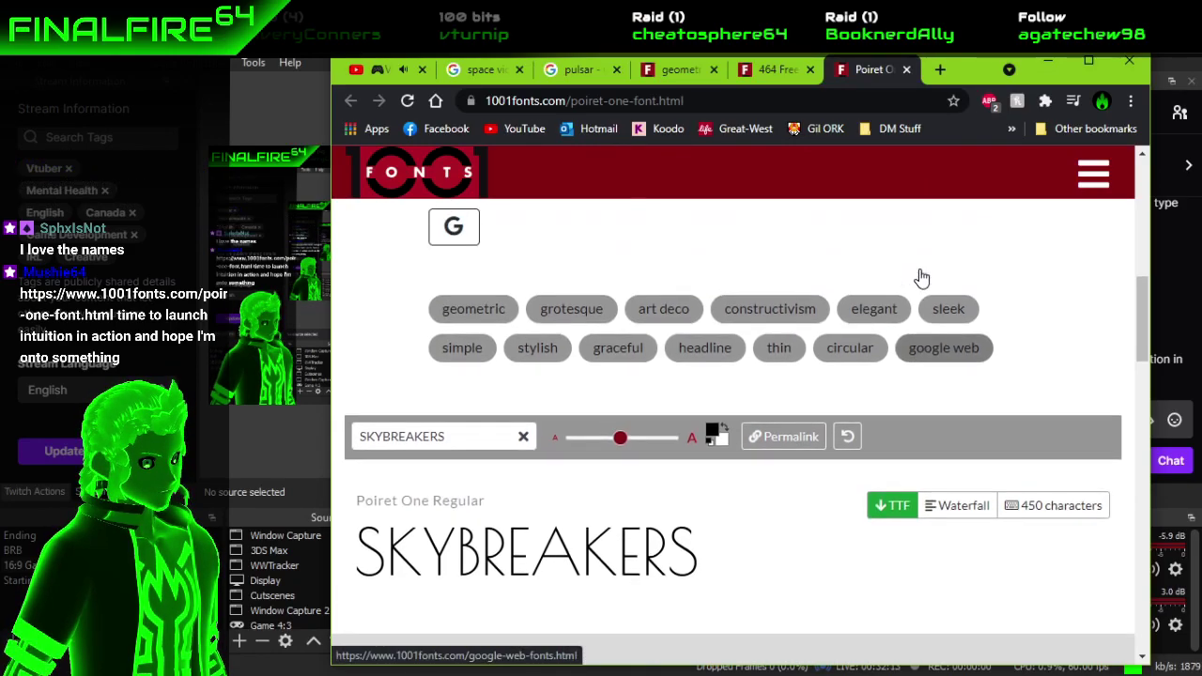
click(908, 70)
Compare the SKYBREAKERS previews of the geometric fonts on page 5 of the listing.
scroll(869, 324, down, 1)
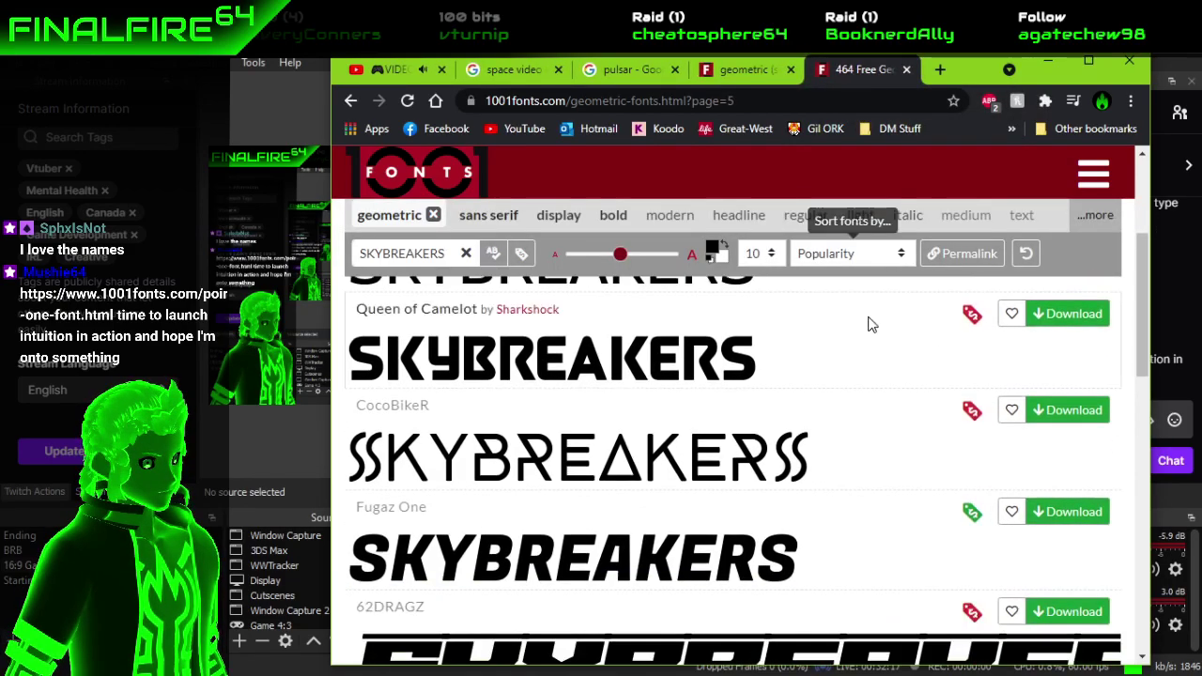
scroll(869, 324, down, 2)
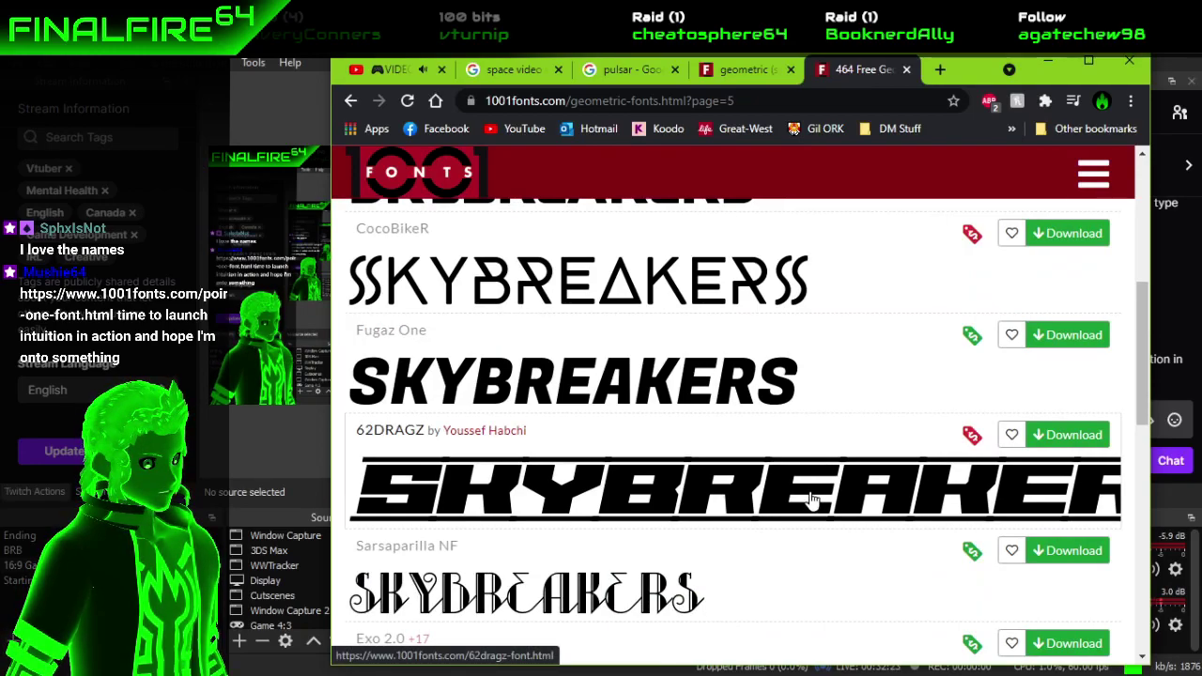
scroll(812, 500, down, 3)
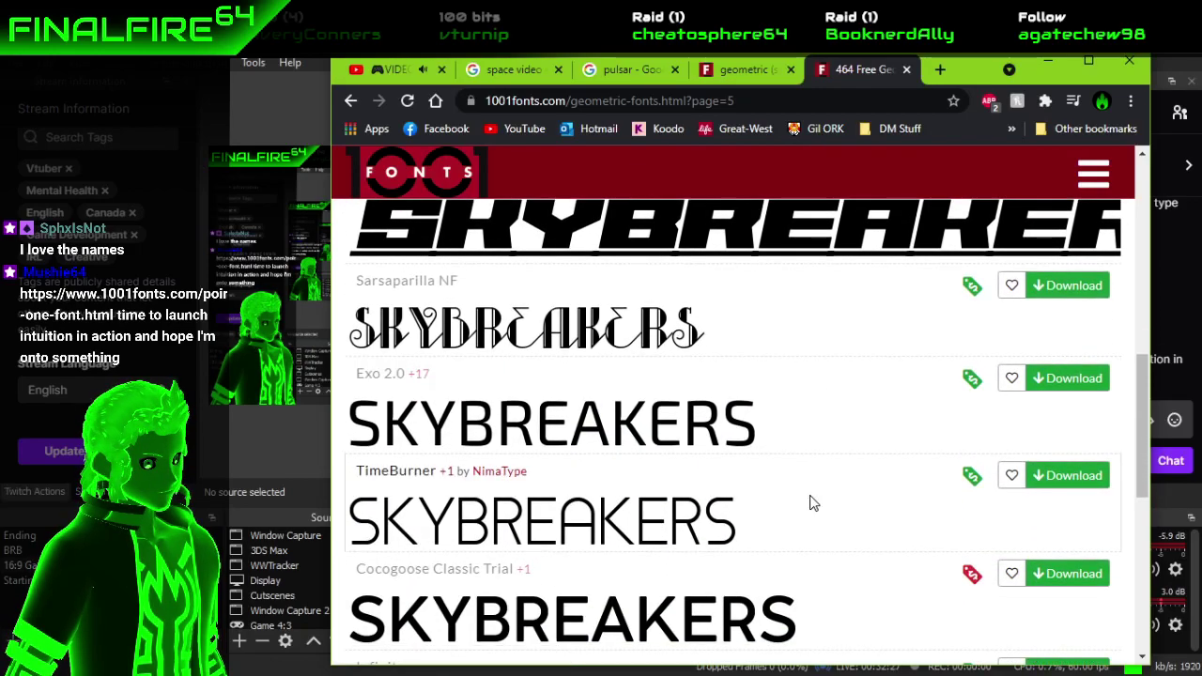
scroll(812, 503, down, 1)
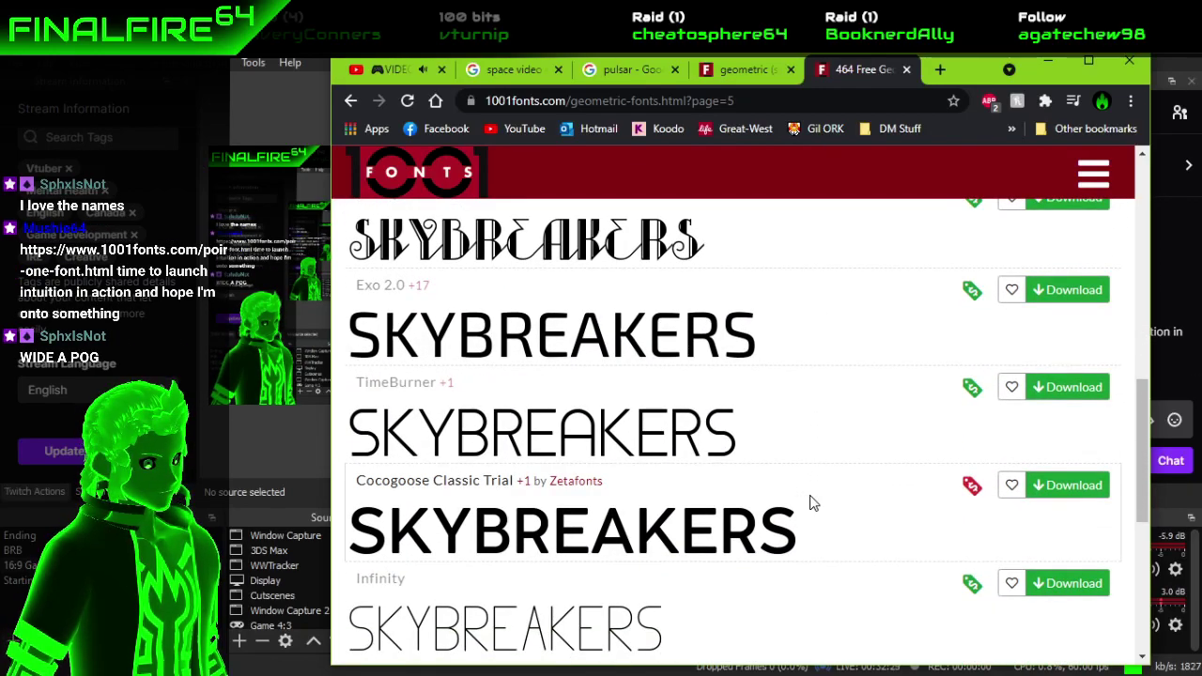
scroll(812, 503, up, 4)
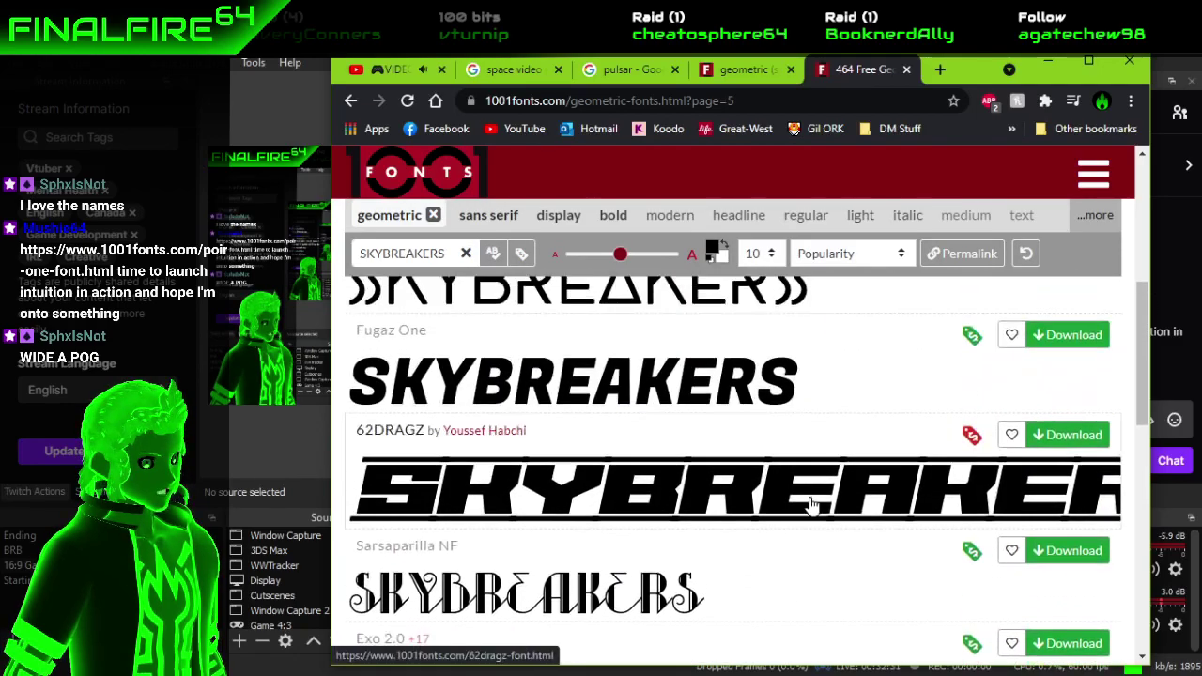
scroll(813, 504, down, 3)
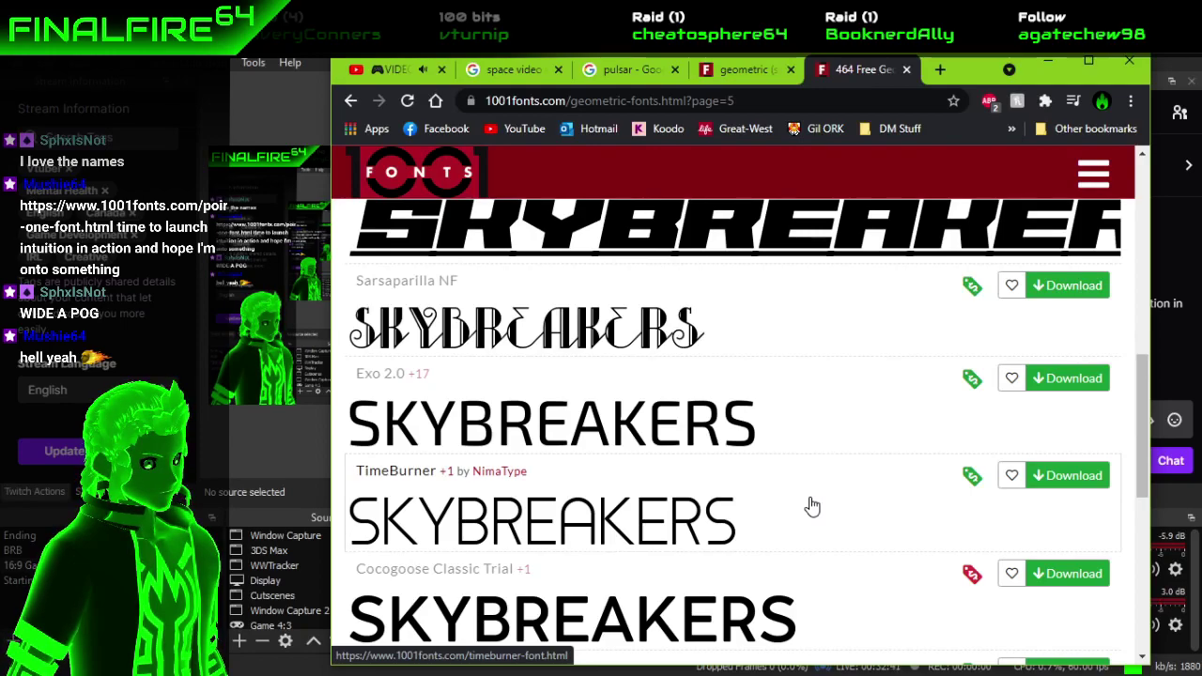
scroll(813, 507, down, 1)
scroll(813, 505, down, 1)
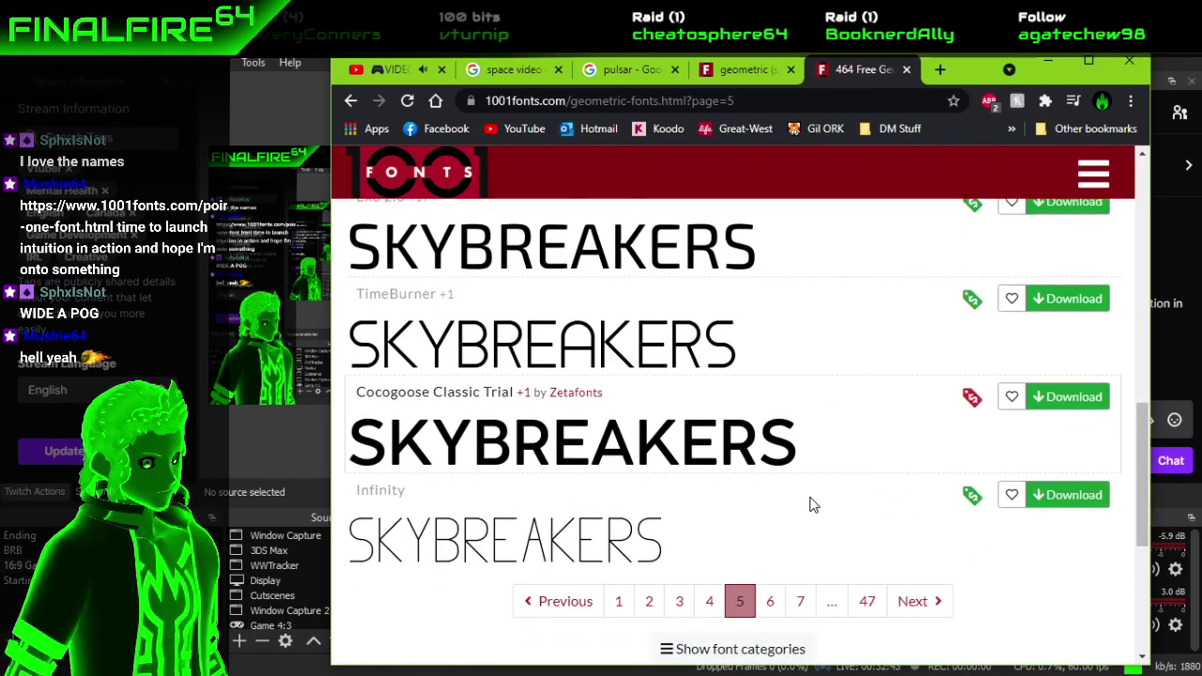
Open page 6 of the geometric fonts and review its SKYBREAKERS previews through to the end.
click(779, 601)
scroll(779, 601, down, 2)
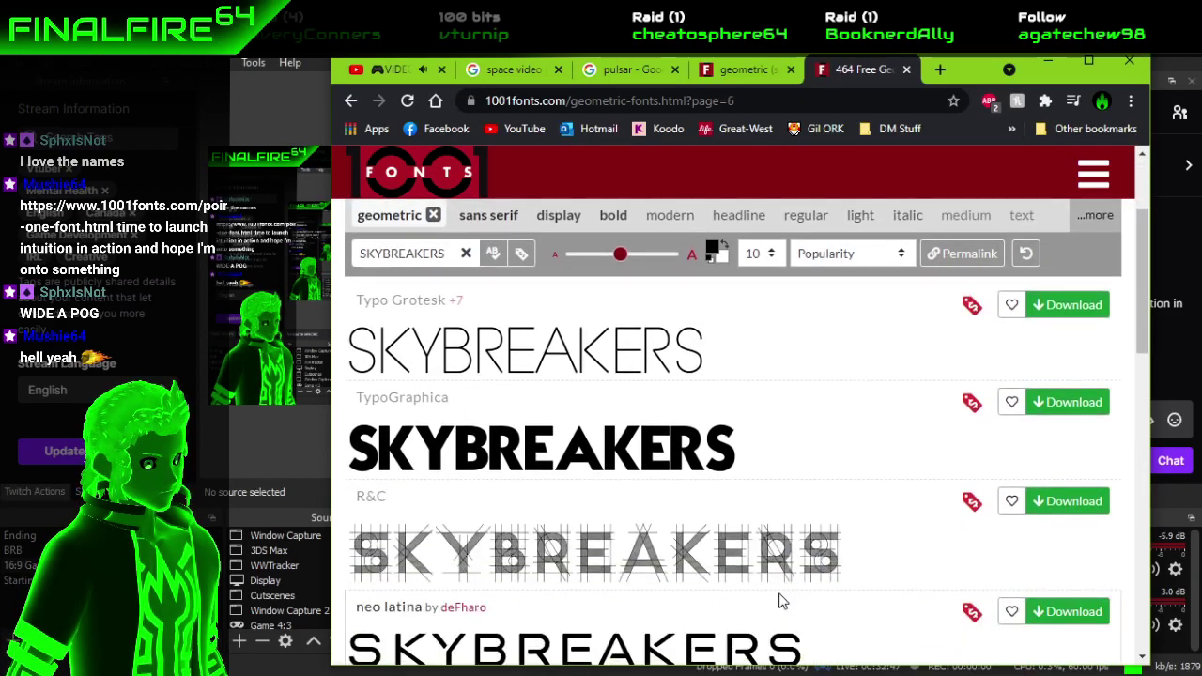
scroll(780, 601, down, 1)
scroll(779, 601, down, 1)
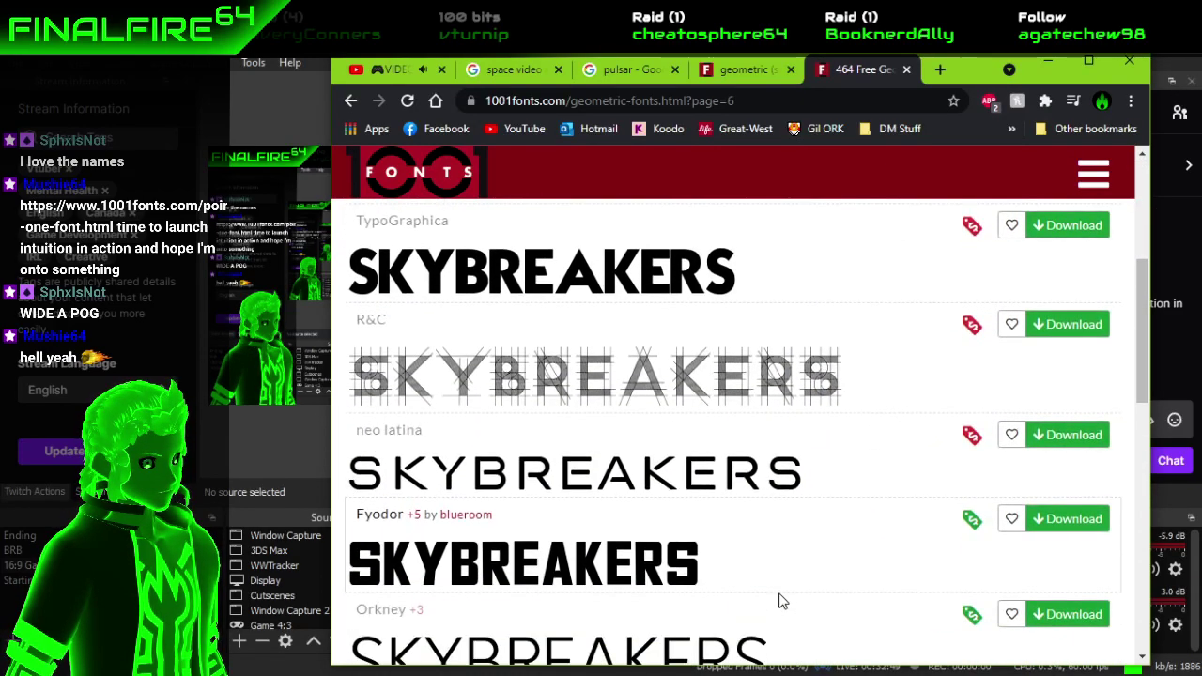
scroll(779, 601, down, 3)
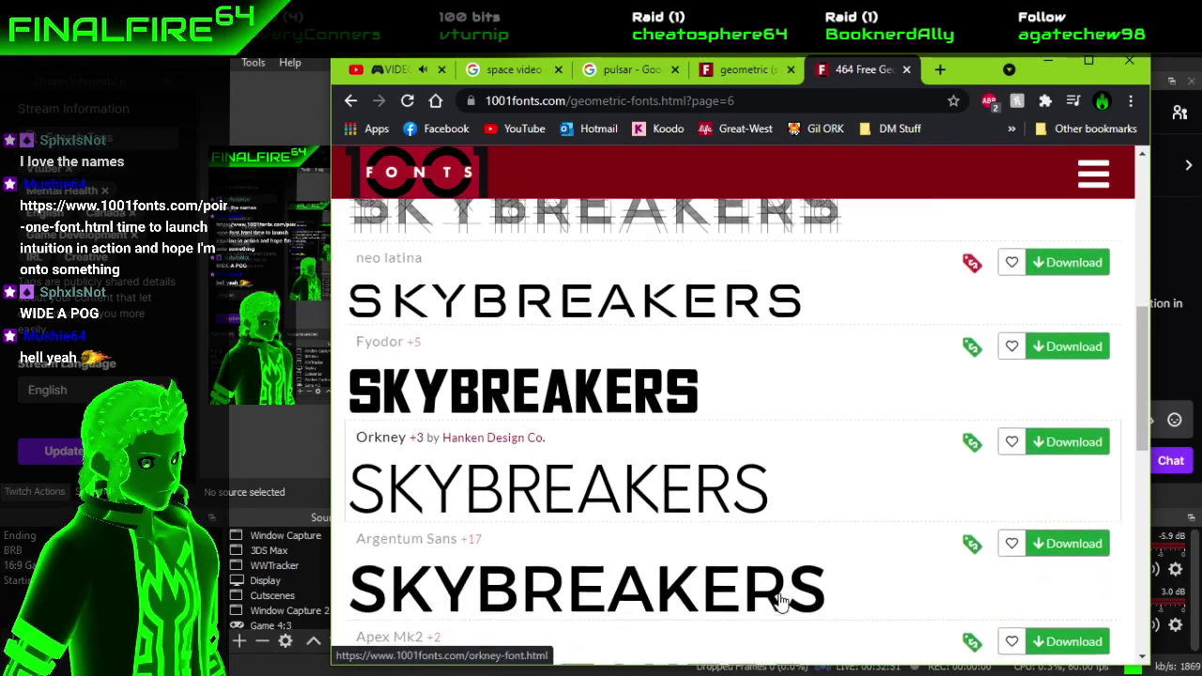
scroll(779, 601, down, 1)
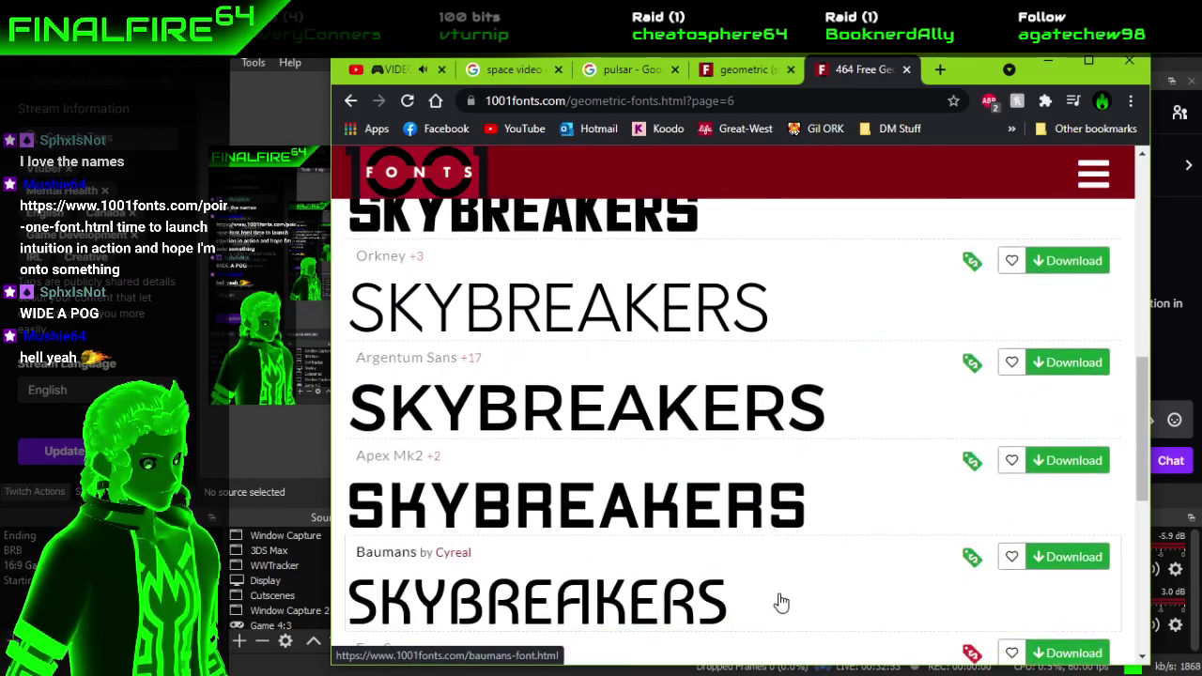
scroll(781, 602, down, 3)
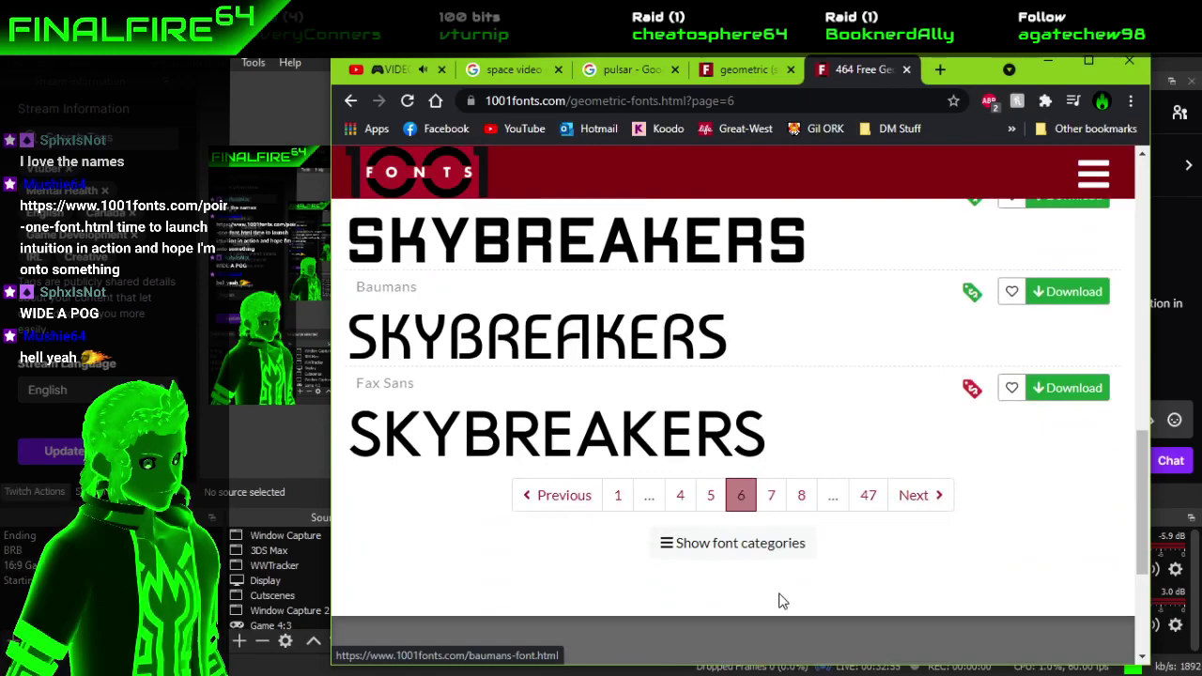
Open page 7 of the geometric fonts, review its SKYBREAKERS previews and return to the page heading.
click(771, 494)
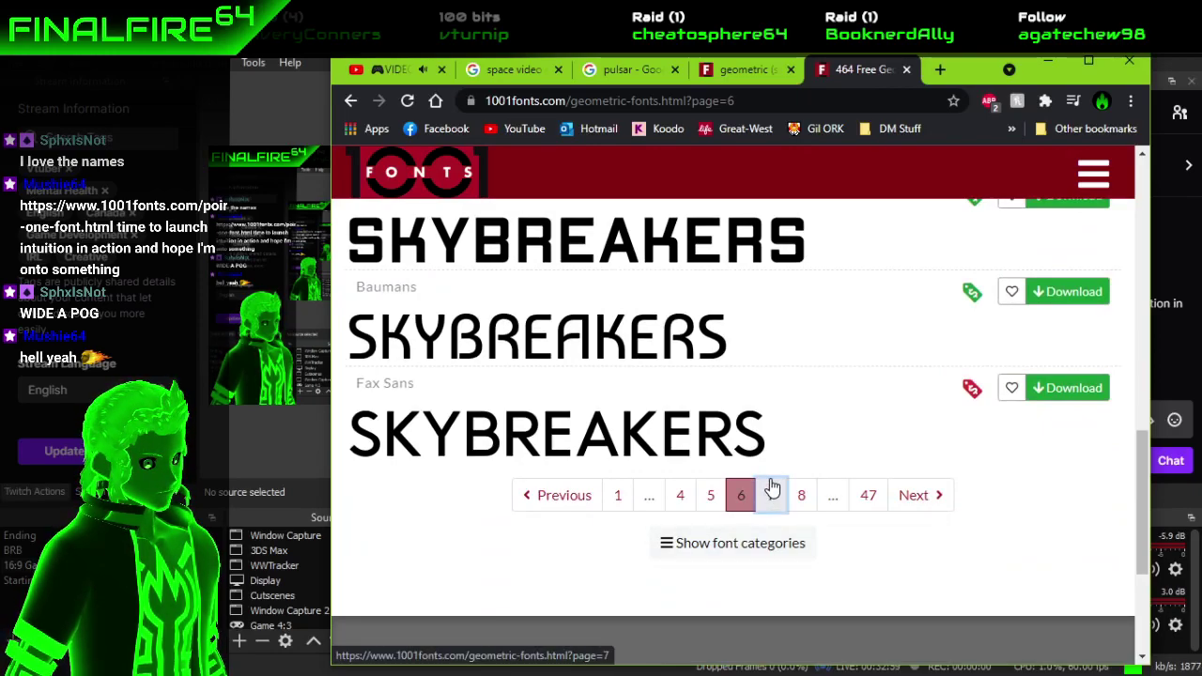
scroll(770, 489, down, 1)
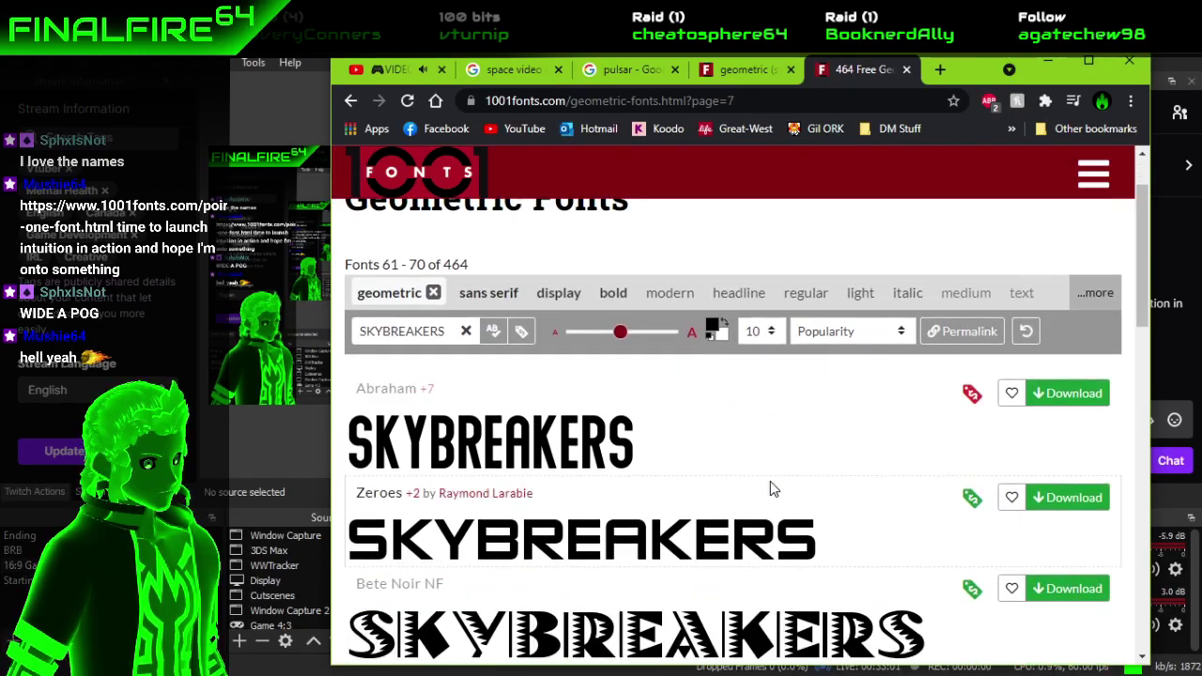
scroll(770, 481, down, 5)
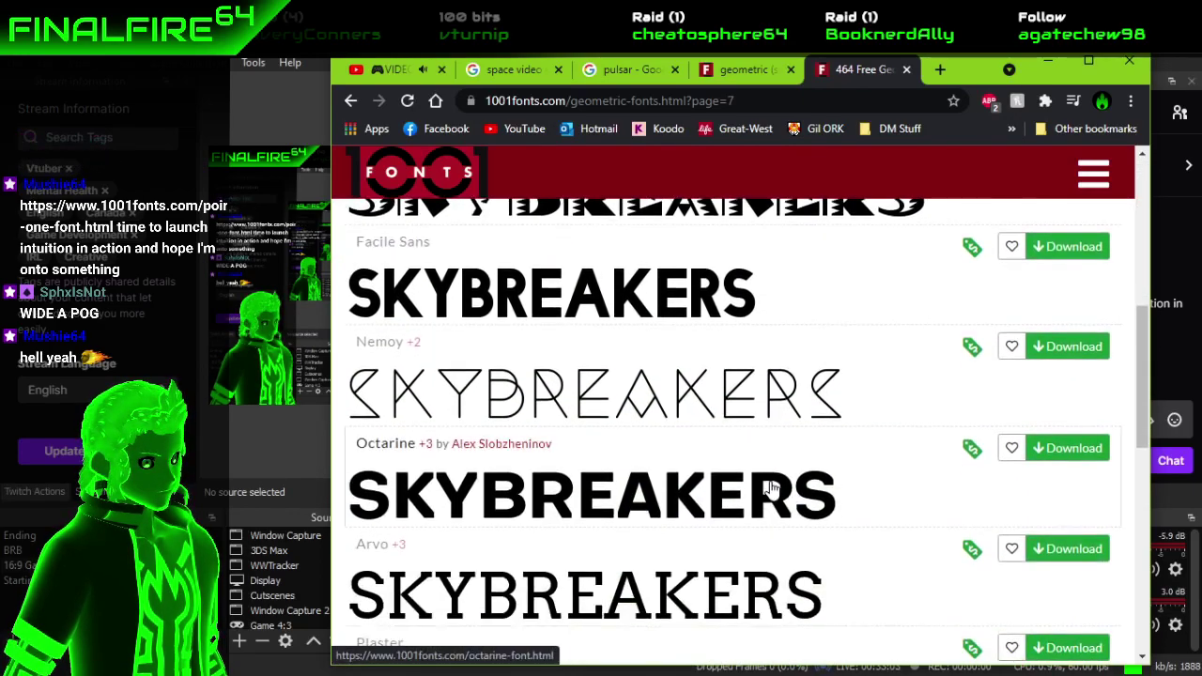
scroll(770, 489, down, 5)
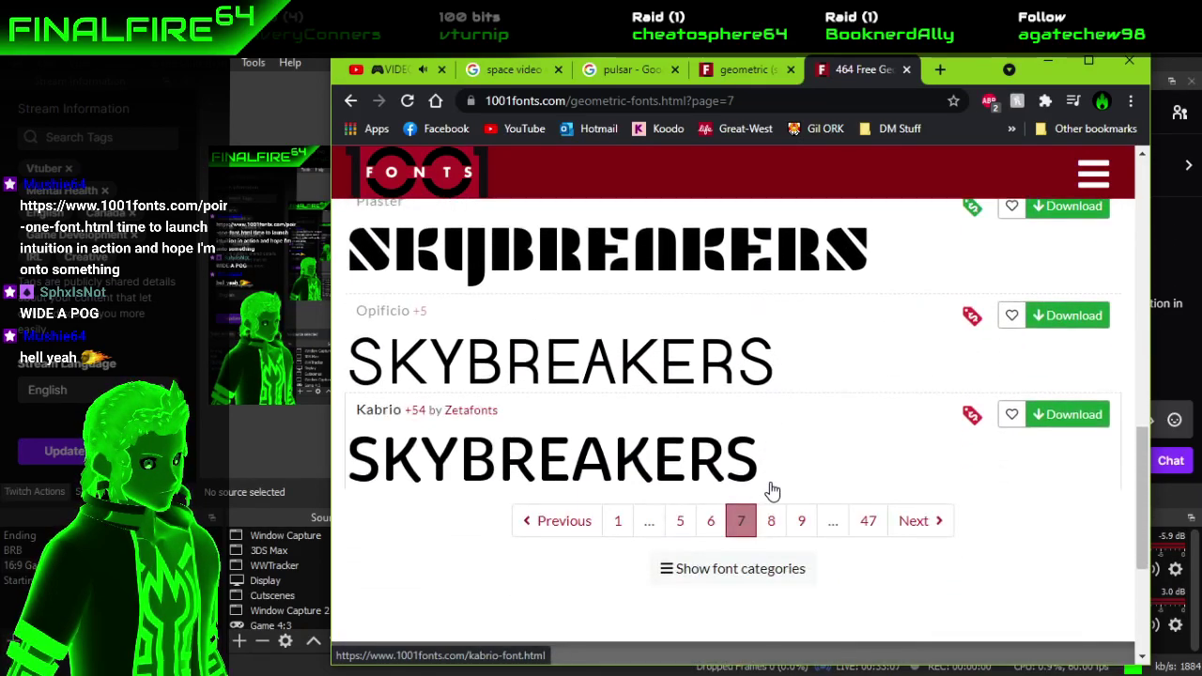
scroll(770, 489, up, 10)
scroll(691, 326, up, 2)
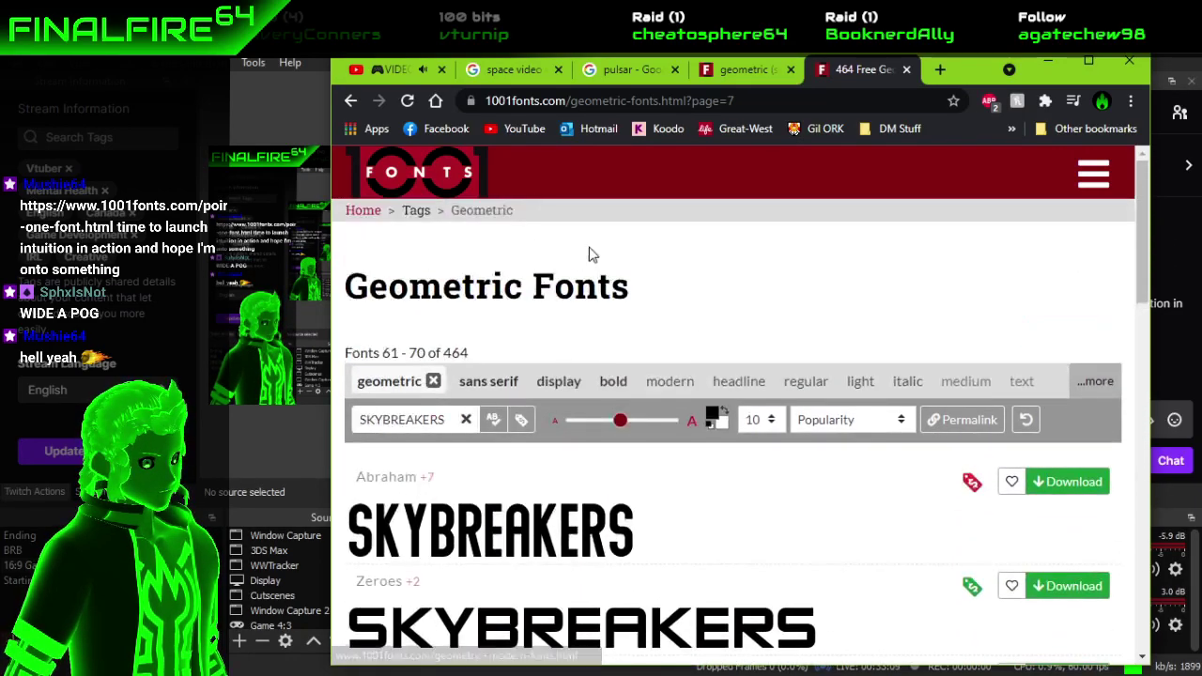
Maximize the browser window and search the font site for "space".
click(1086, 59)
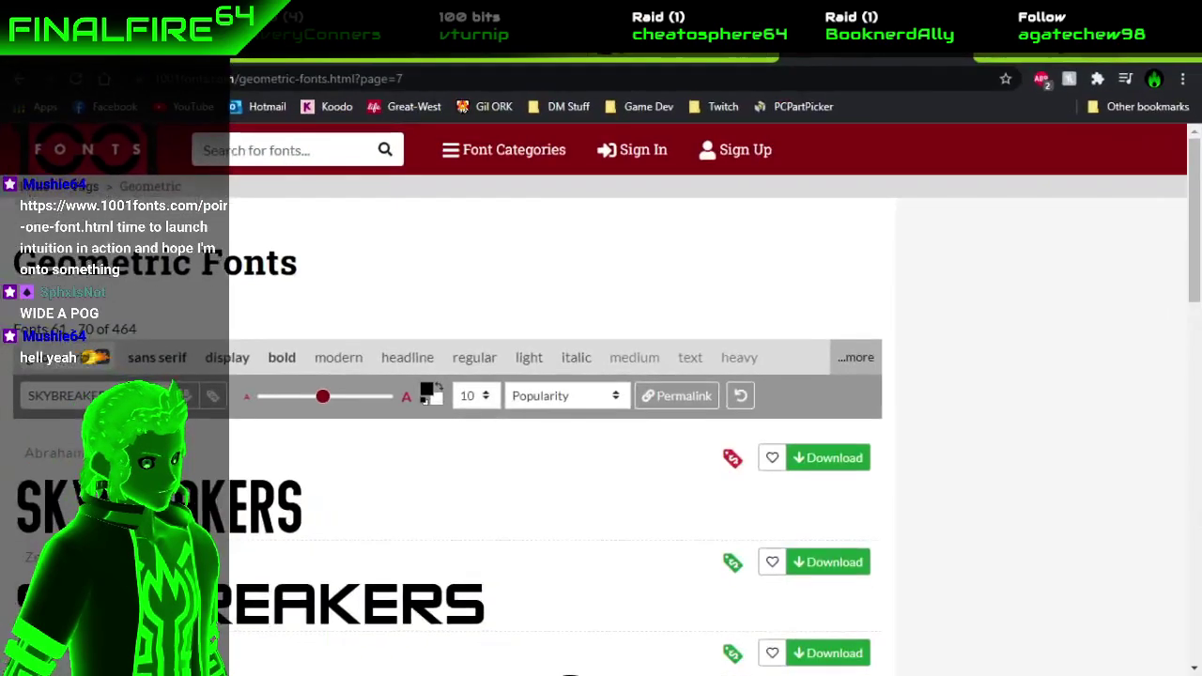
click(366, 149)
text(space)
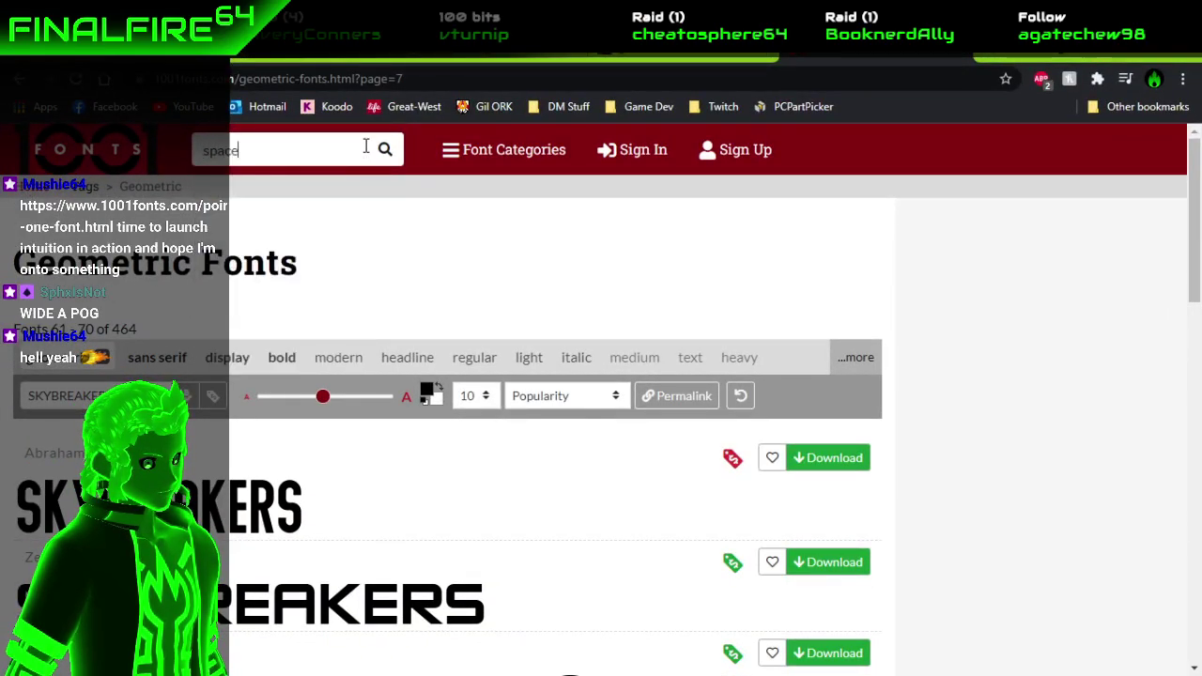
key(Return)
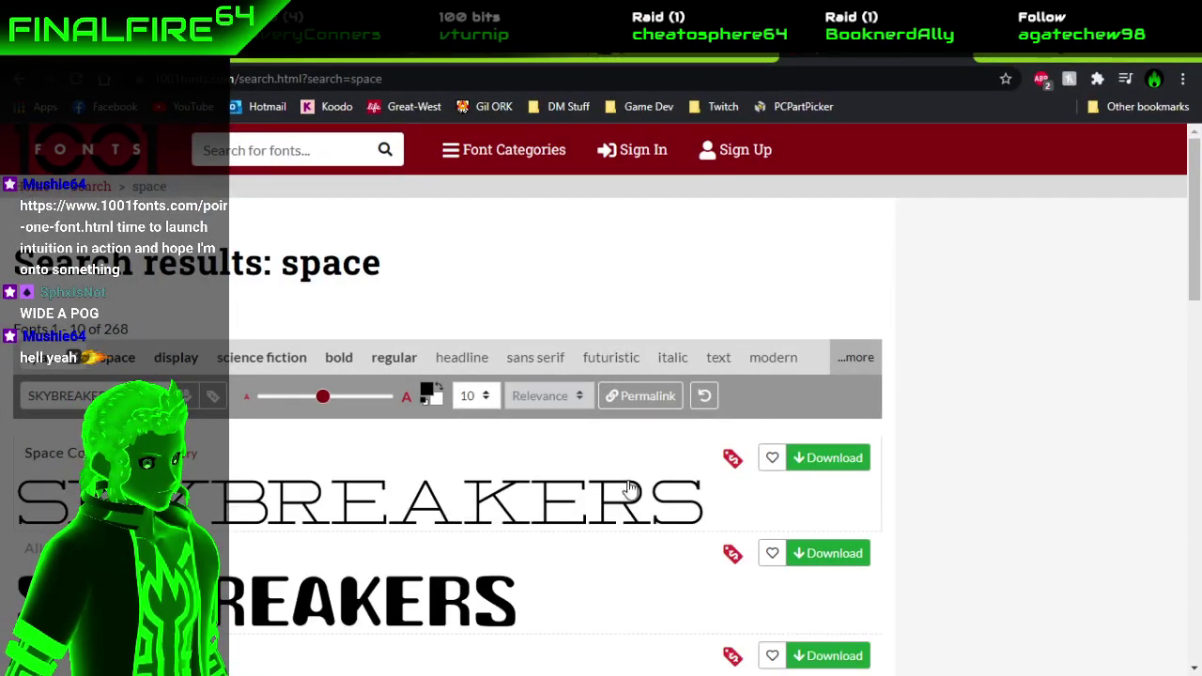
click(354, 160)
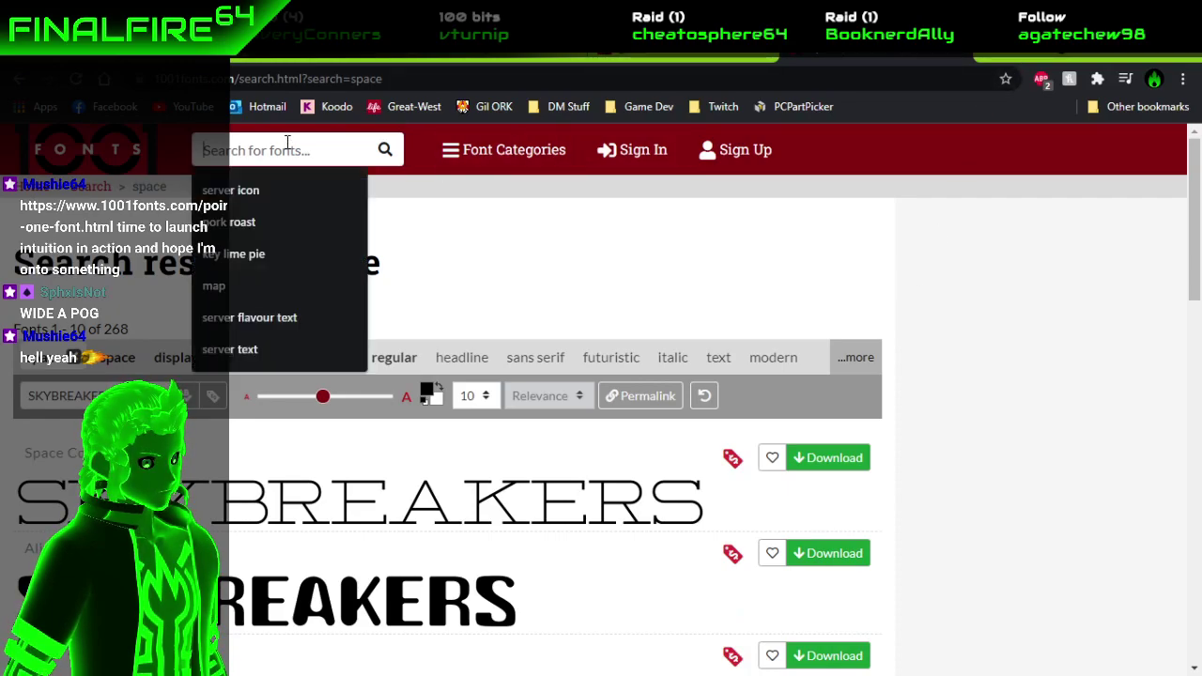
click(977, 308)
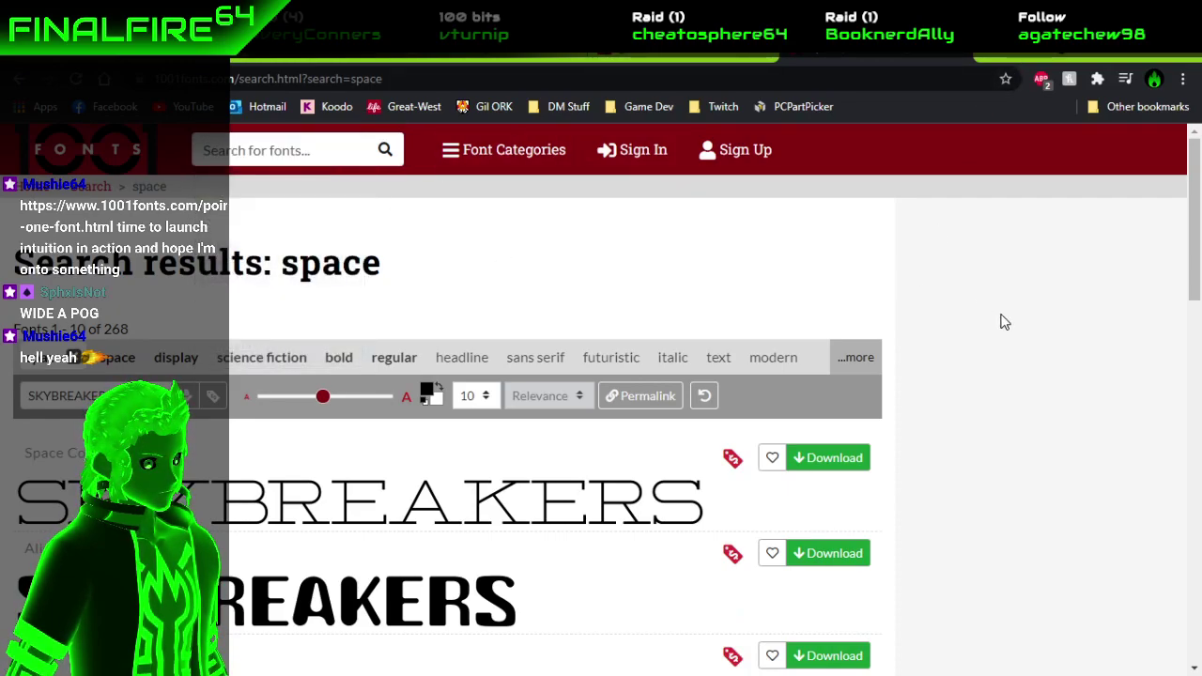
Restore the browser to a smaller window and compare the SKYBREAKERS previews on the first page of "space" results.
scroll(978, 327, down, 1)
drag(1019, 54, 939, 64)
scroll(843, 268, down, 1)
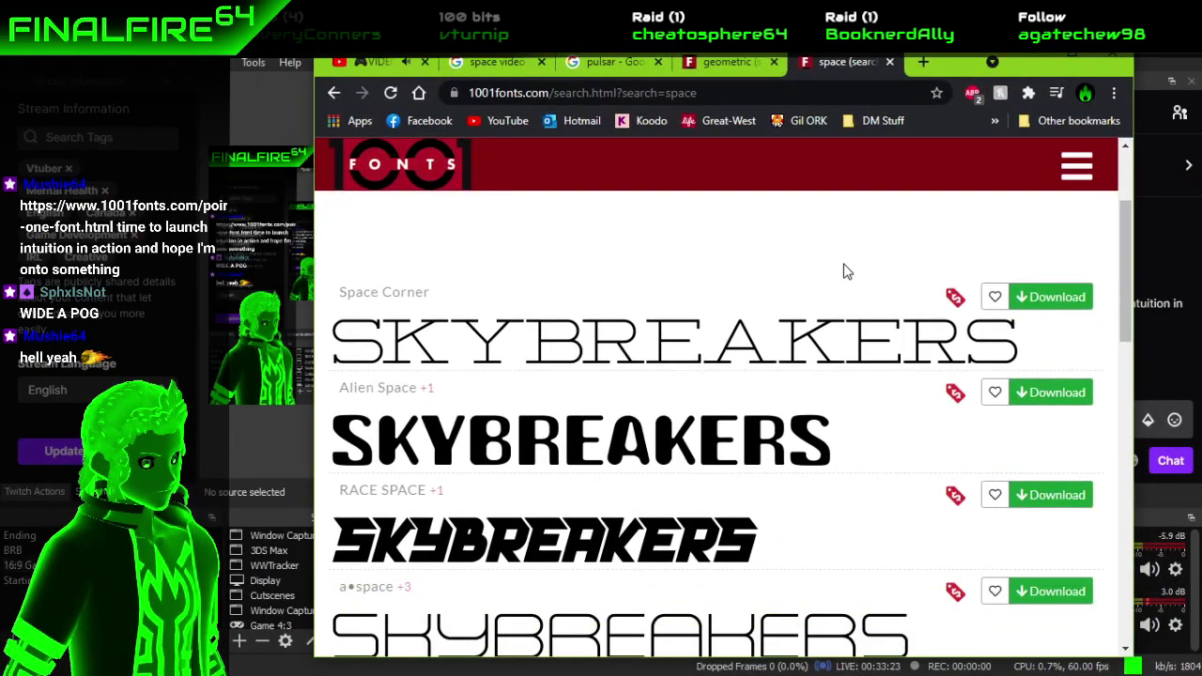
scroll(843, 272, down, 2)
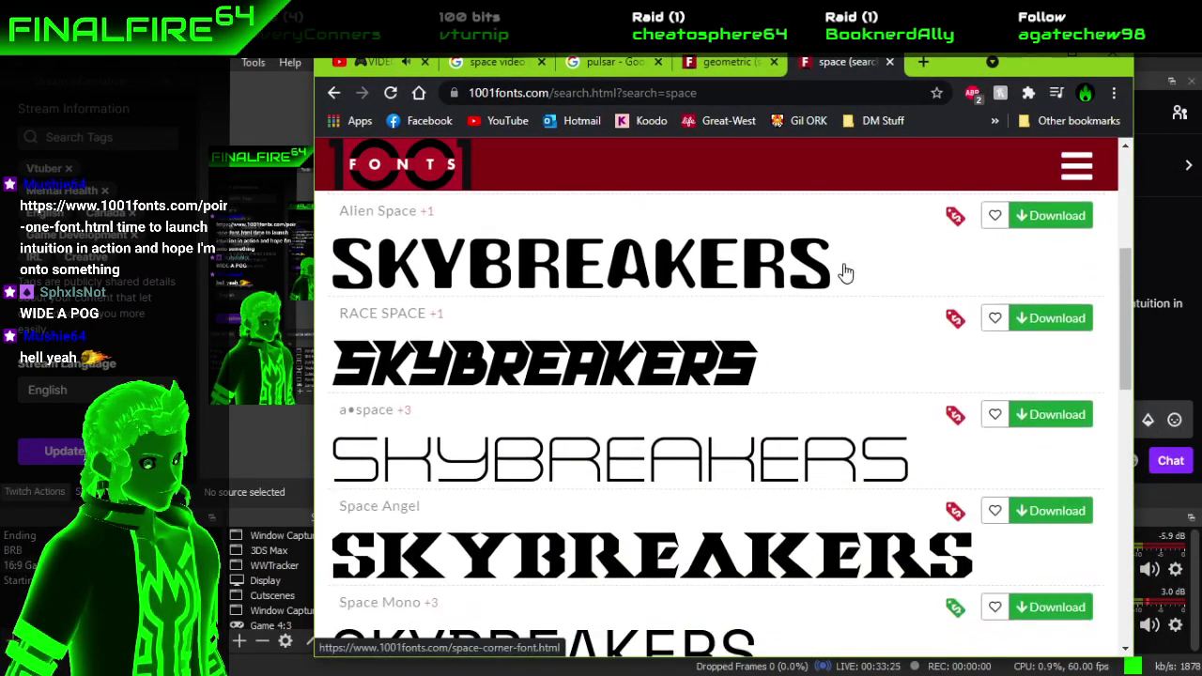
scroll(844, 272, down, 3)
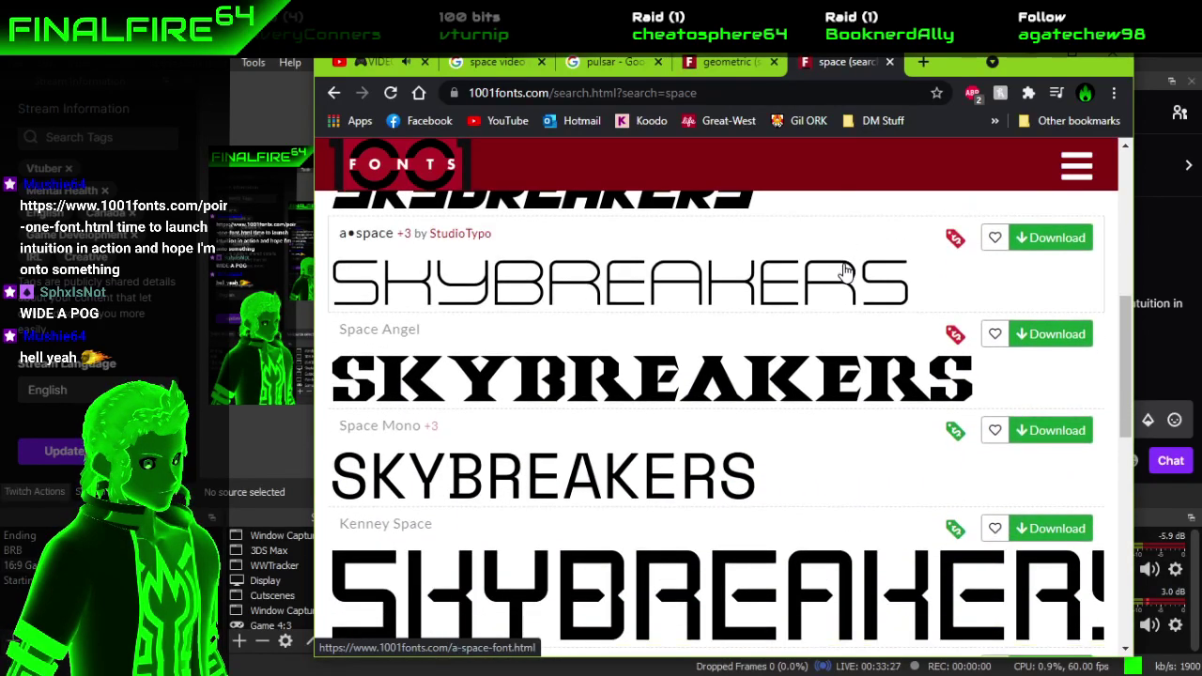
scroll(844, 272, down, 2)
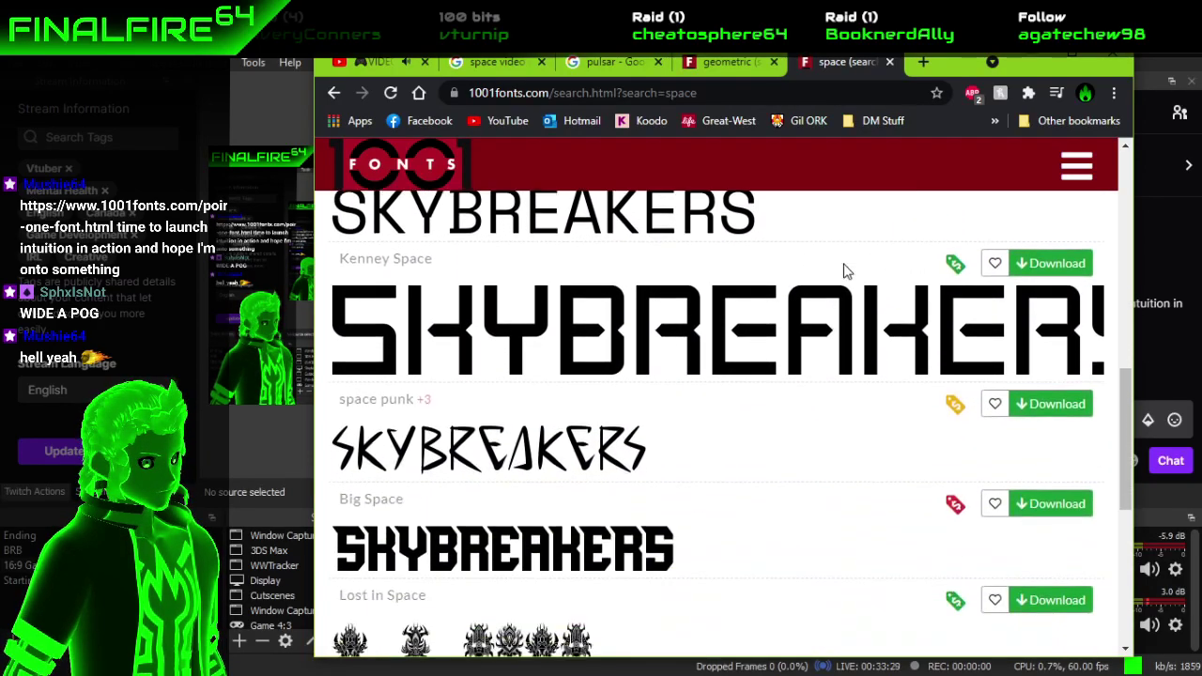
scroll(843, 272, down, 1)
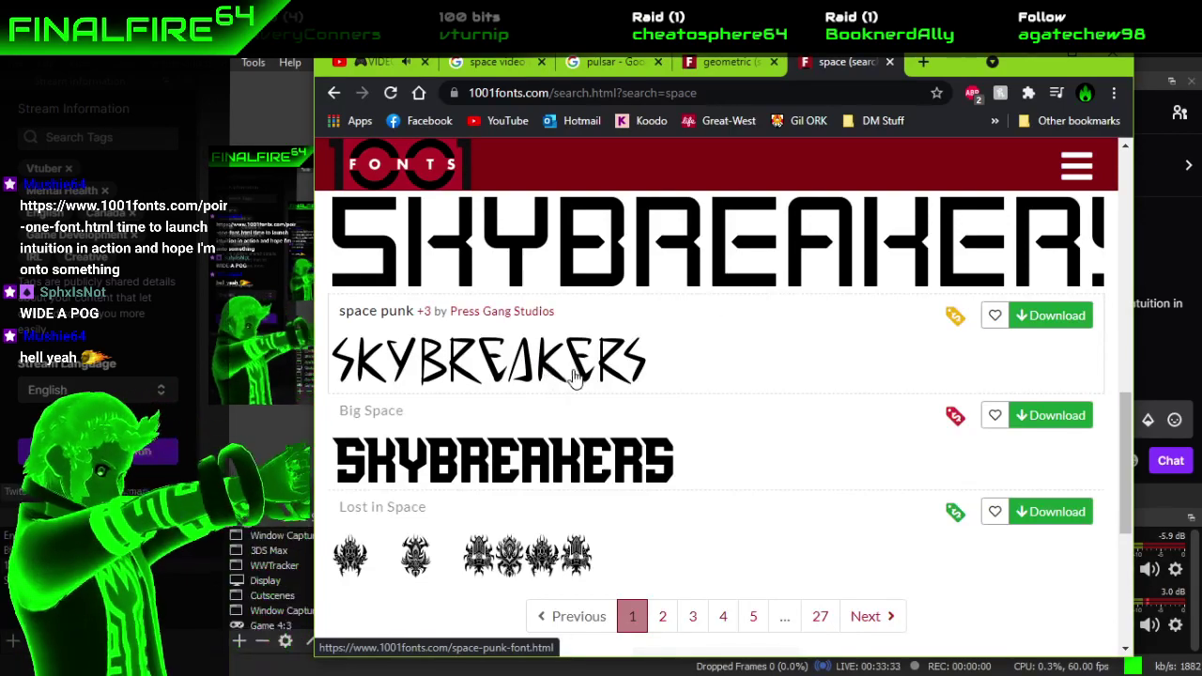
scroll(805, 521, down, 1)
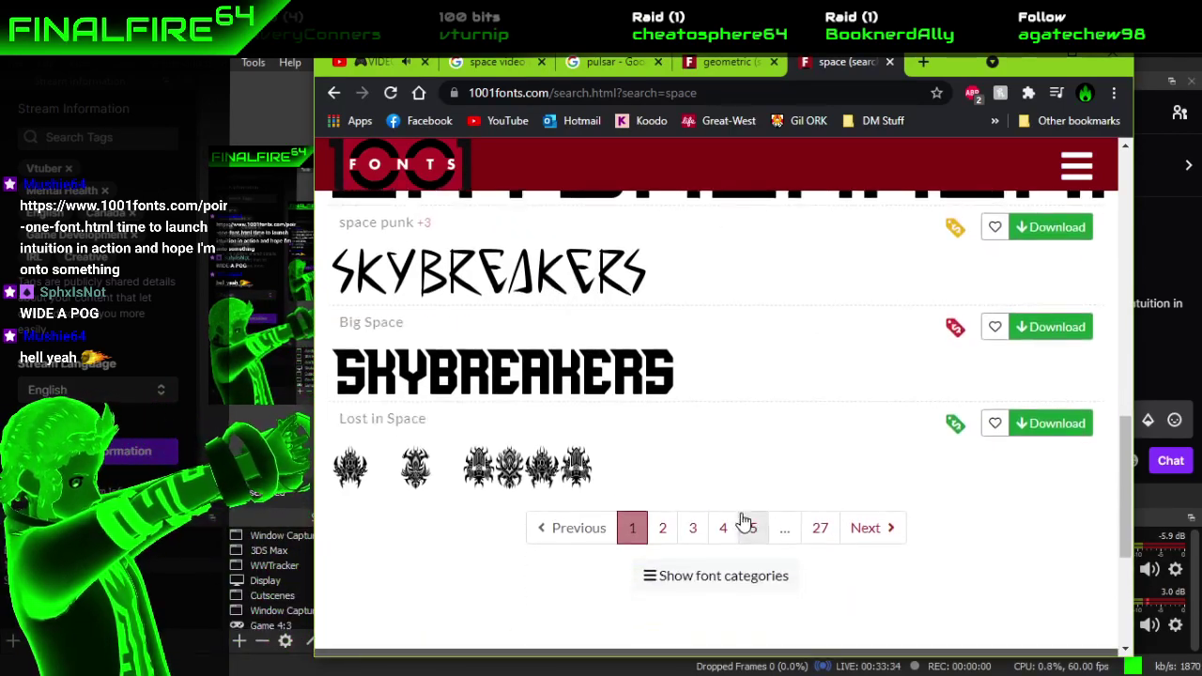
Open page 2 of the "space" search results and review its SKYBREAKERS font previews.
click(670, 534)
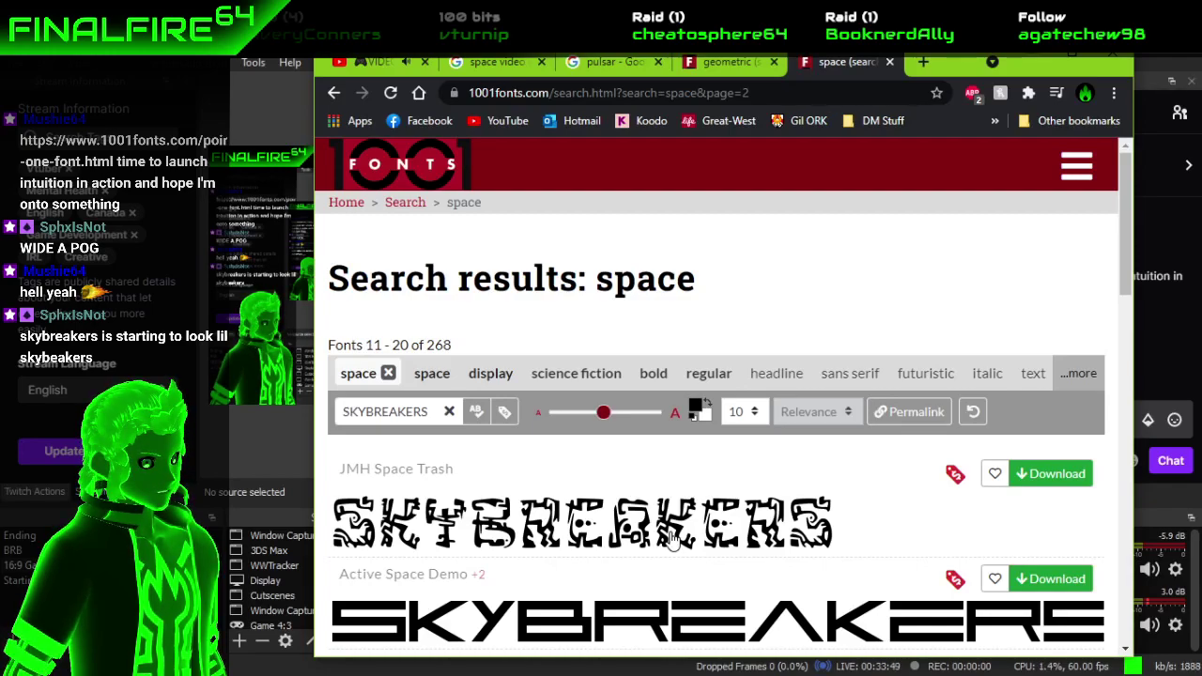
scroll(670, 537, down, 4)
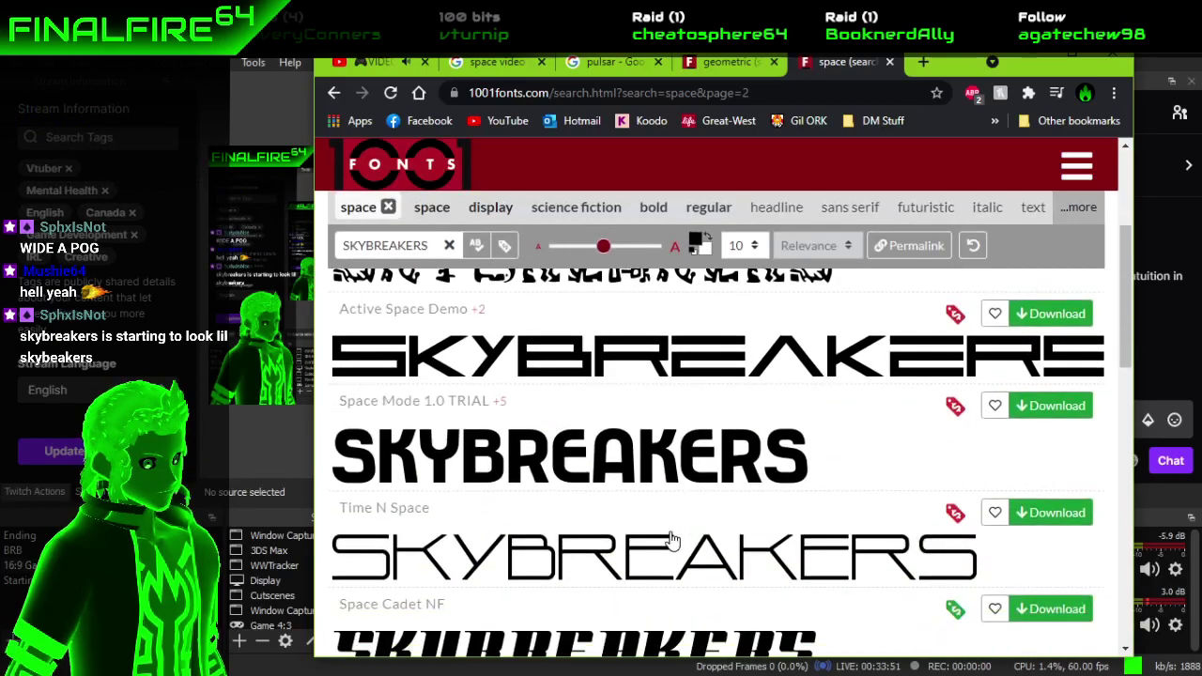
scroll(672, 538, down, 2)
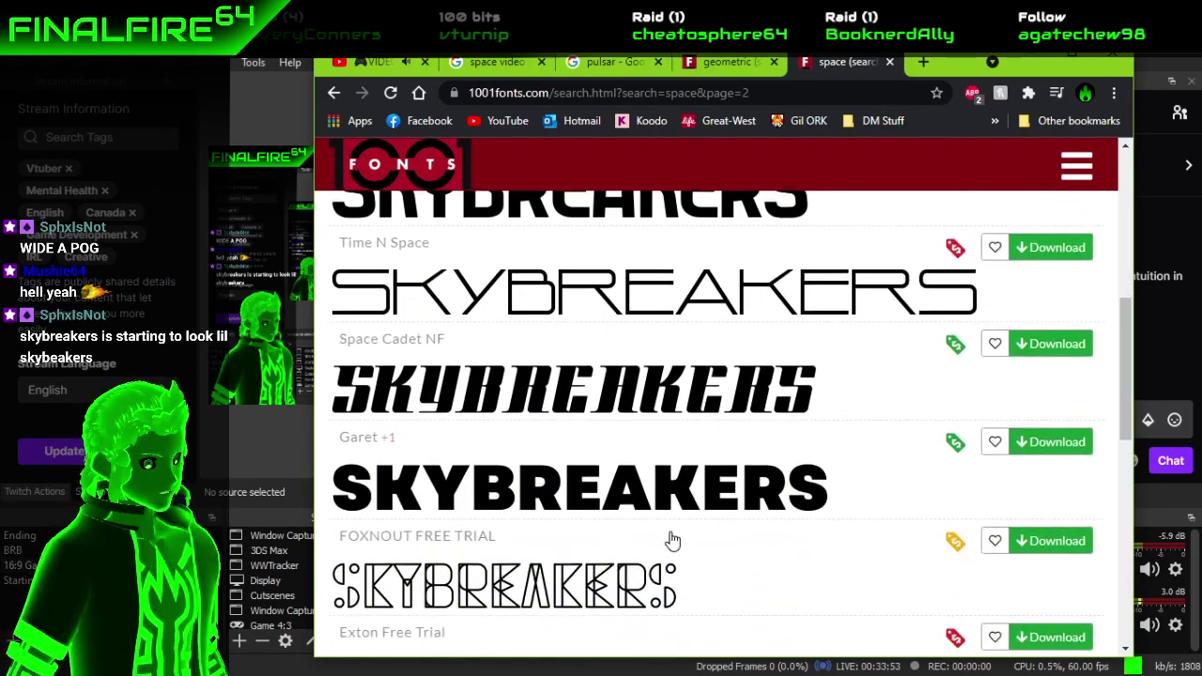
scroll(672, 541, down, 2)
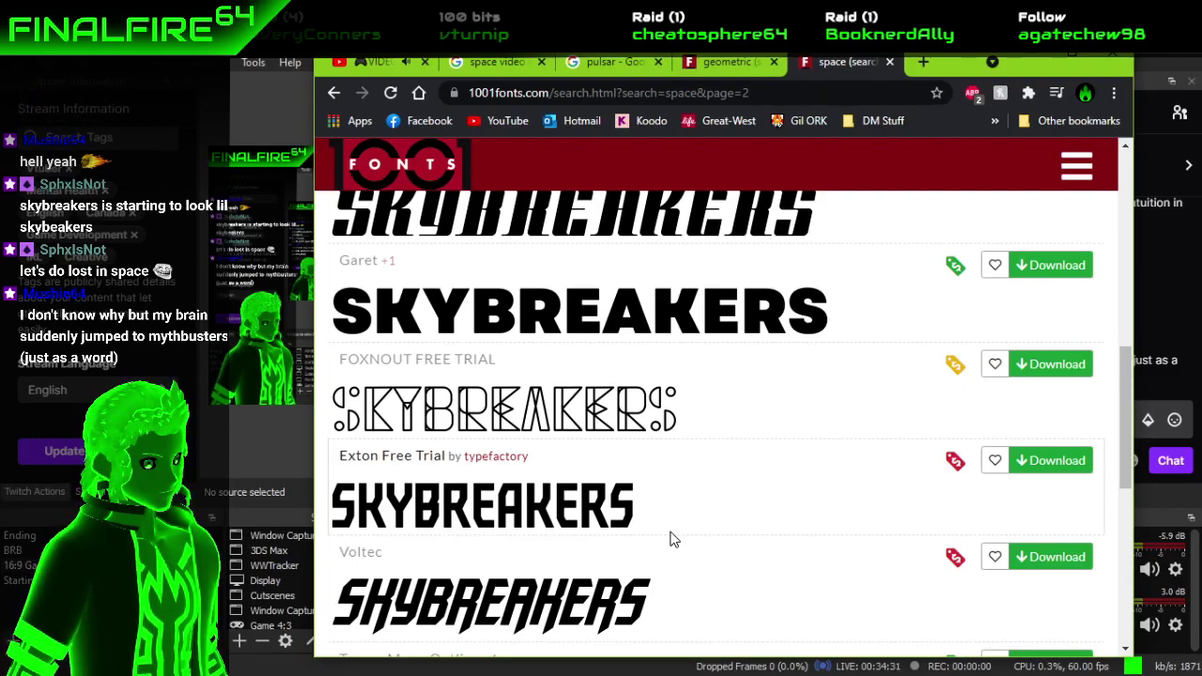
mouse_move(1180, 314)
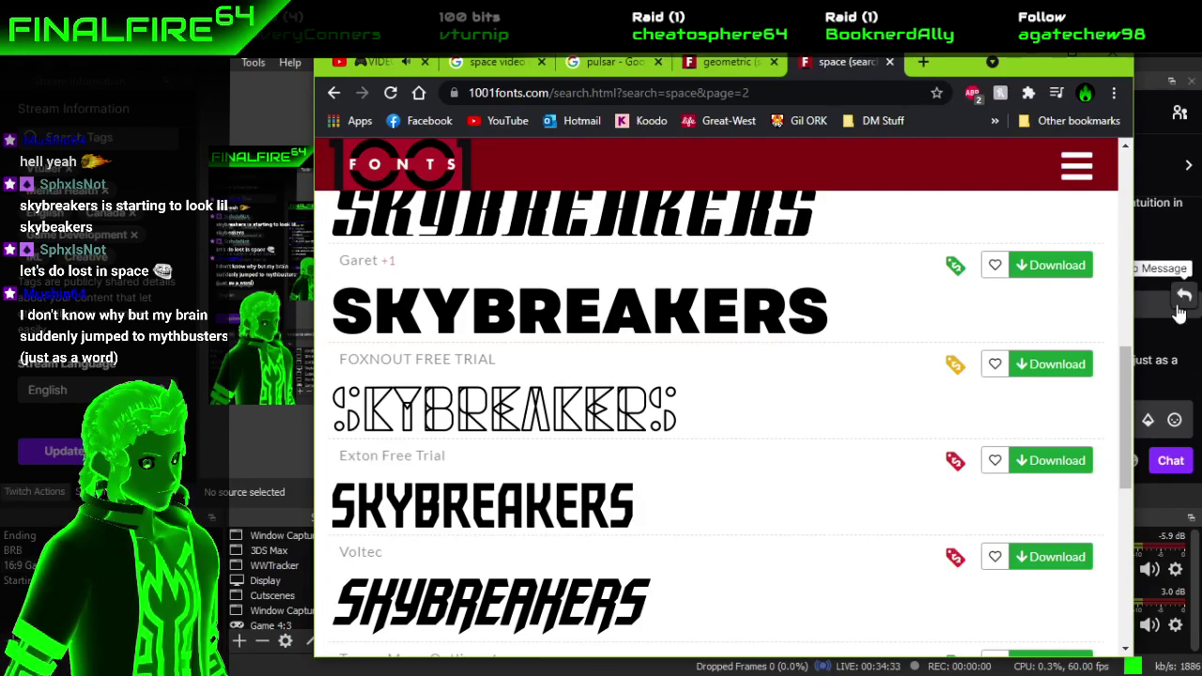
Switch to OBS to read the stream chat, and bring up the SKYBREAKERS title draft in Photoshop.
click(1178, 350)
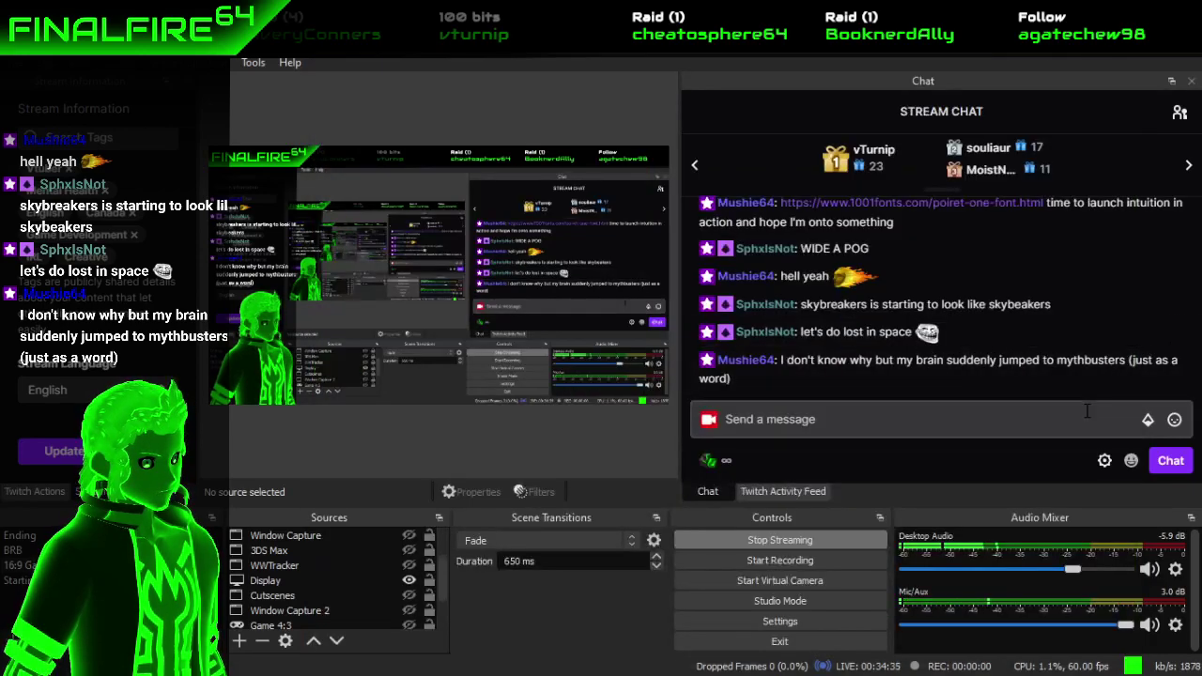
mouse_move(872, 381)
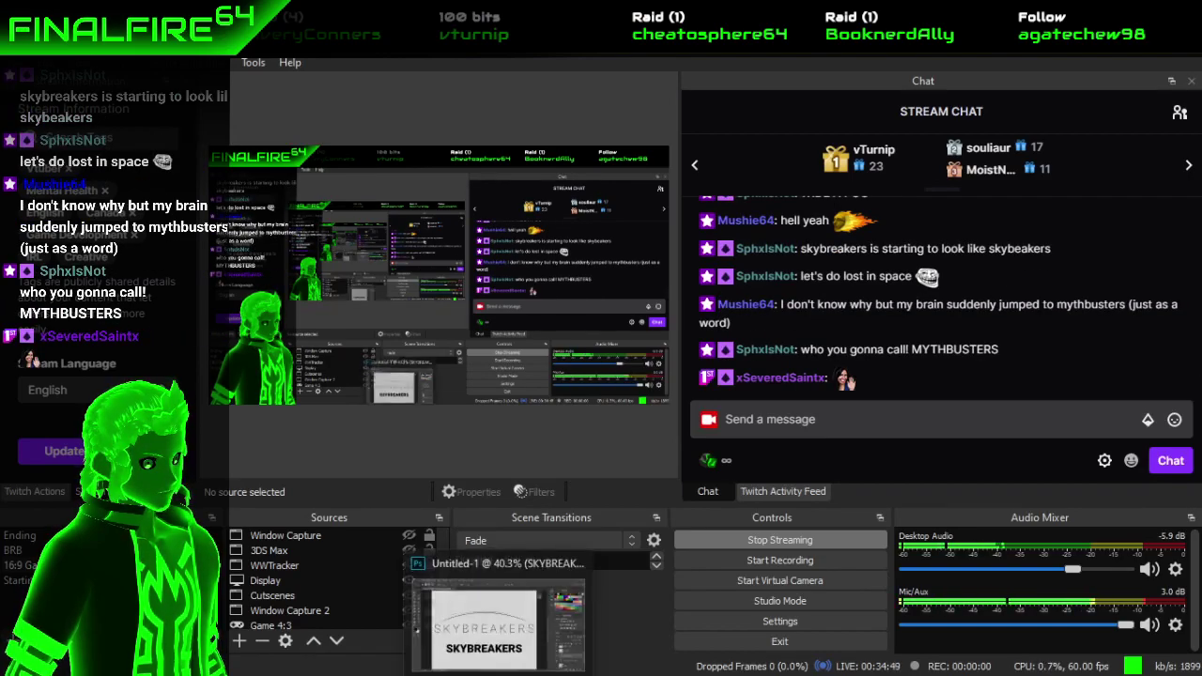
click(423, 604)
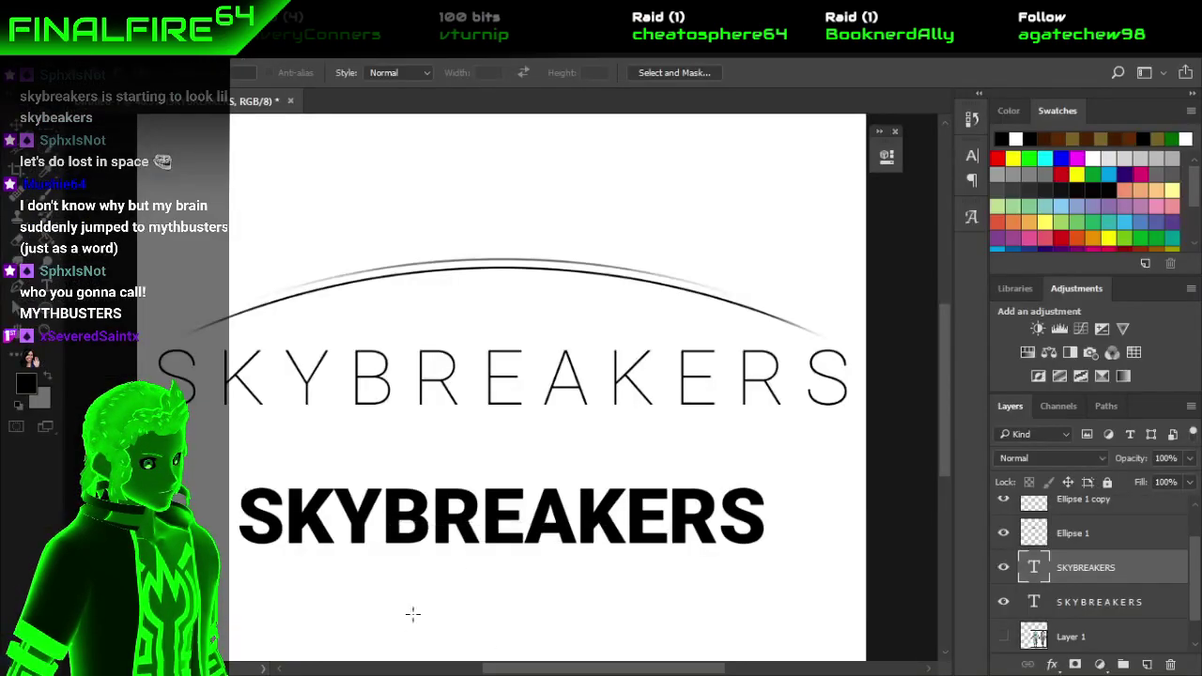
Switch back to the browser and review the remaining SKYBREAKERS previews on page 2 of the "space" results.
key(alt+Tab)
scroll(680, 452, down, 2)
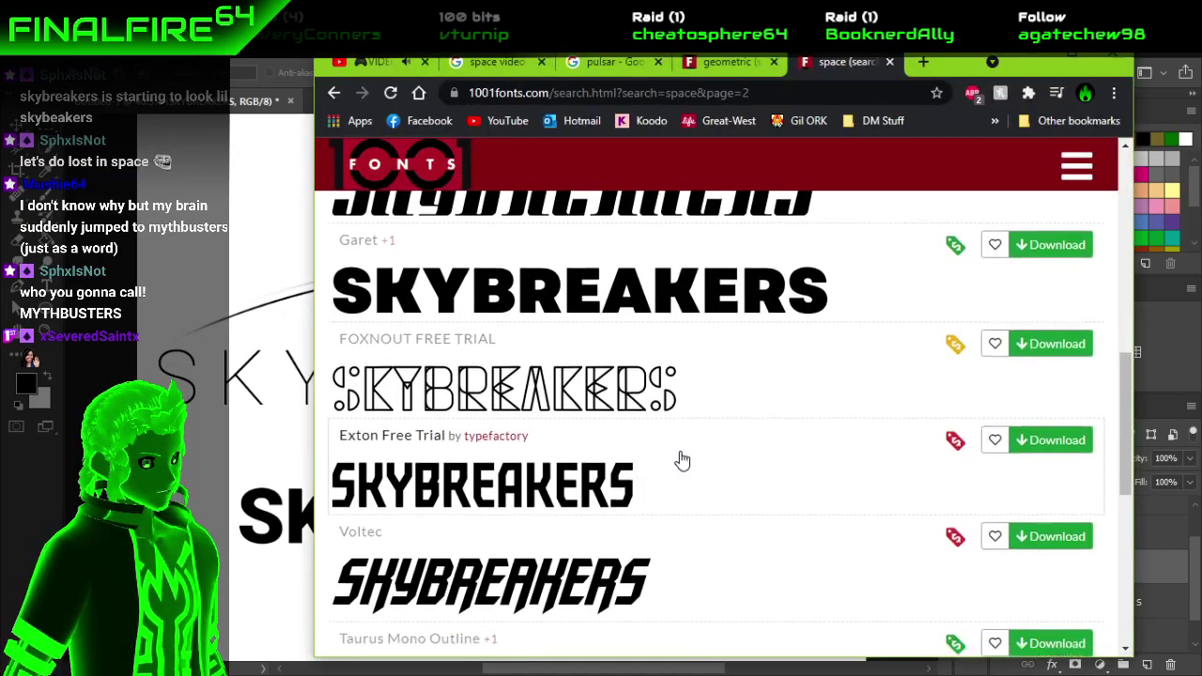
scroll(683, 454, down, 2)
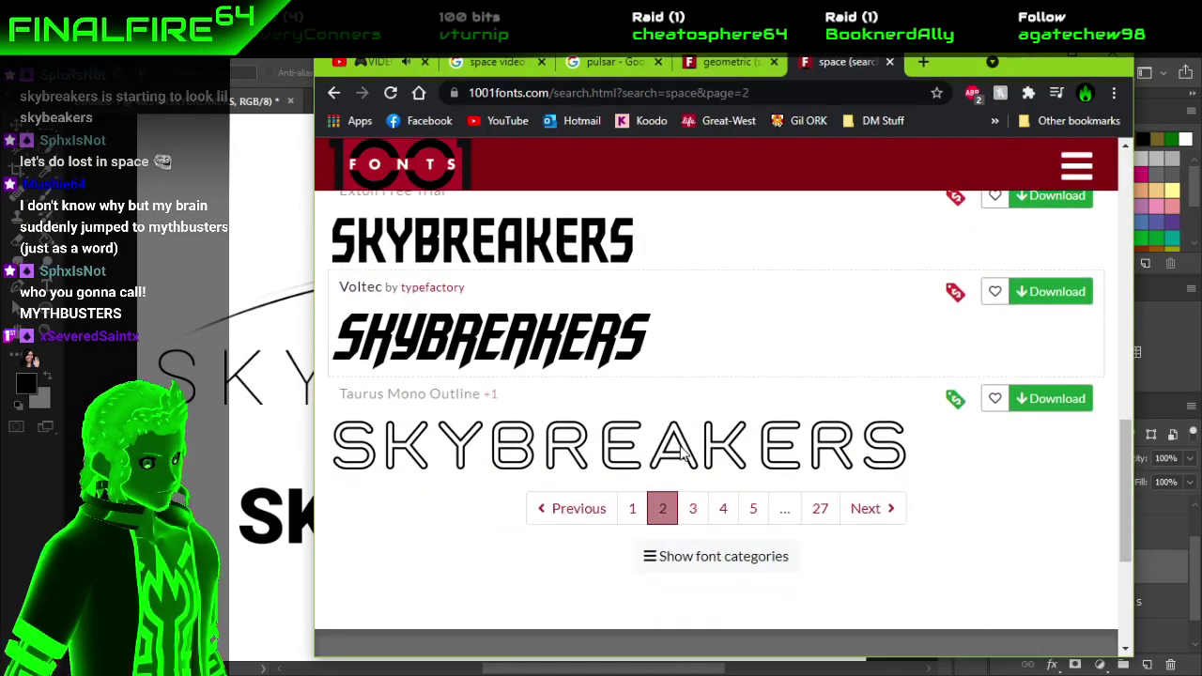
Open page 3 of the "space" search results and review its SKYBREAKERS font previews.
click(700, 513)
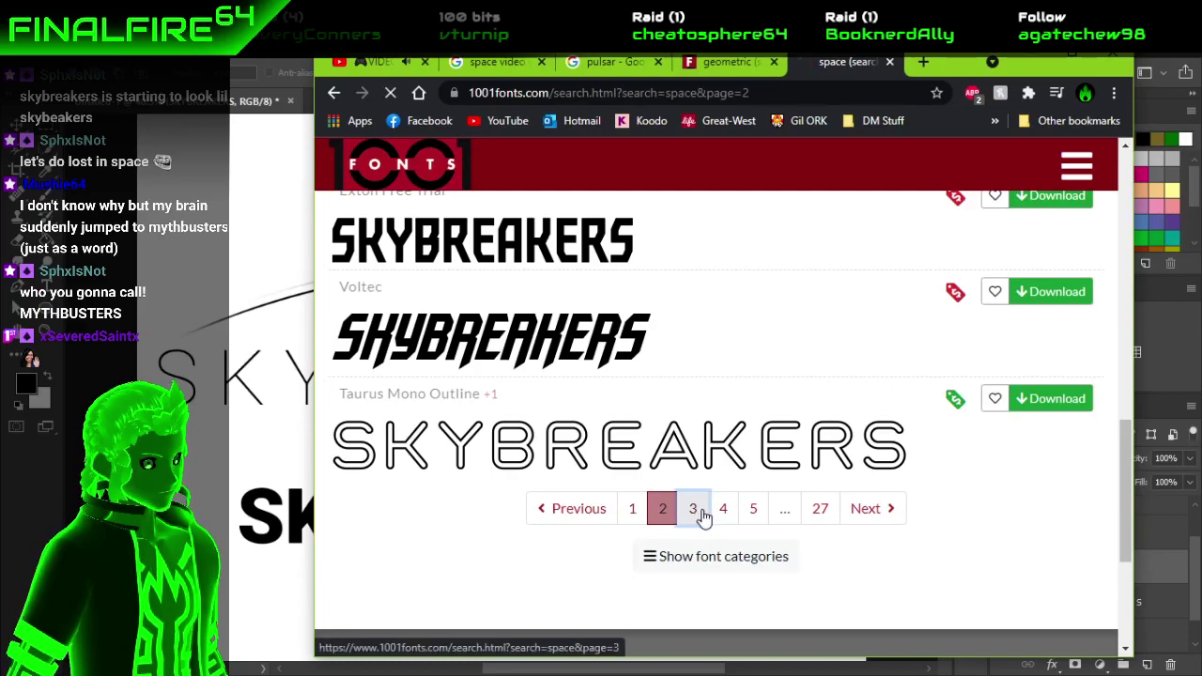
scroll(704, 519, down, 3)
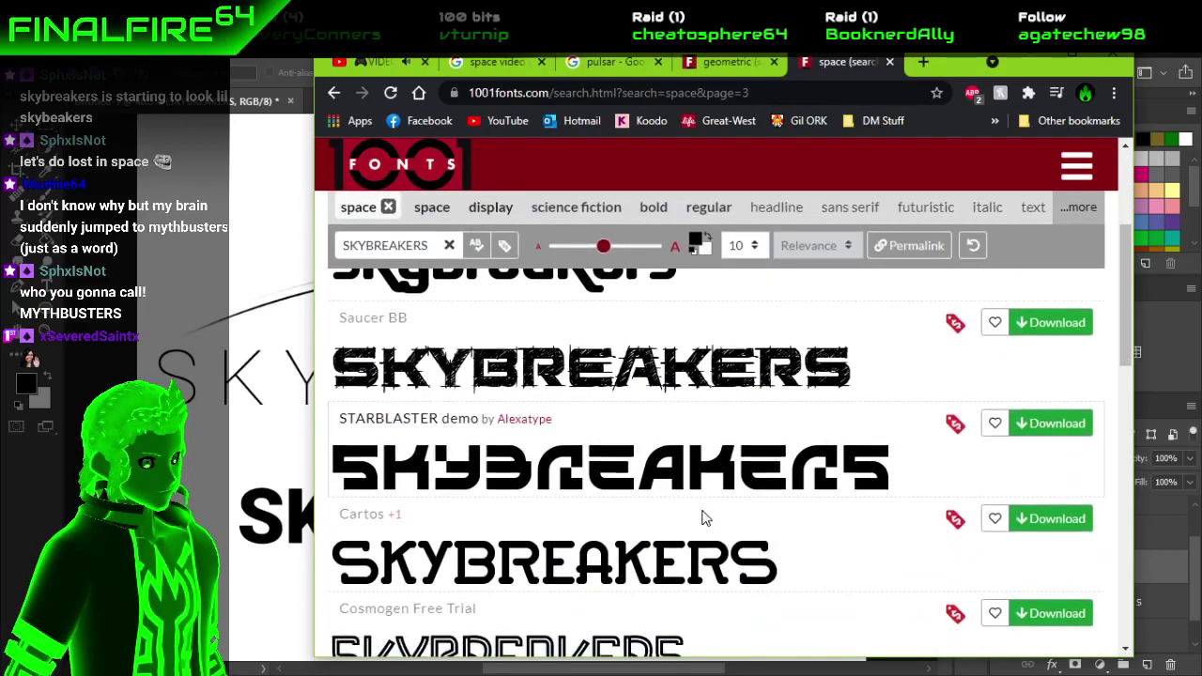
scroll(705, 519, down, 1)
scroll(705, 519, down, 2)
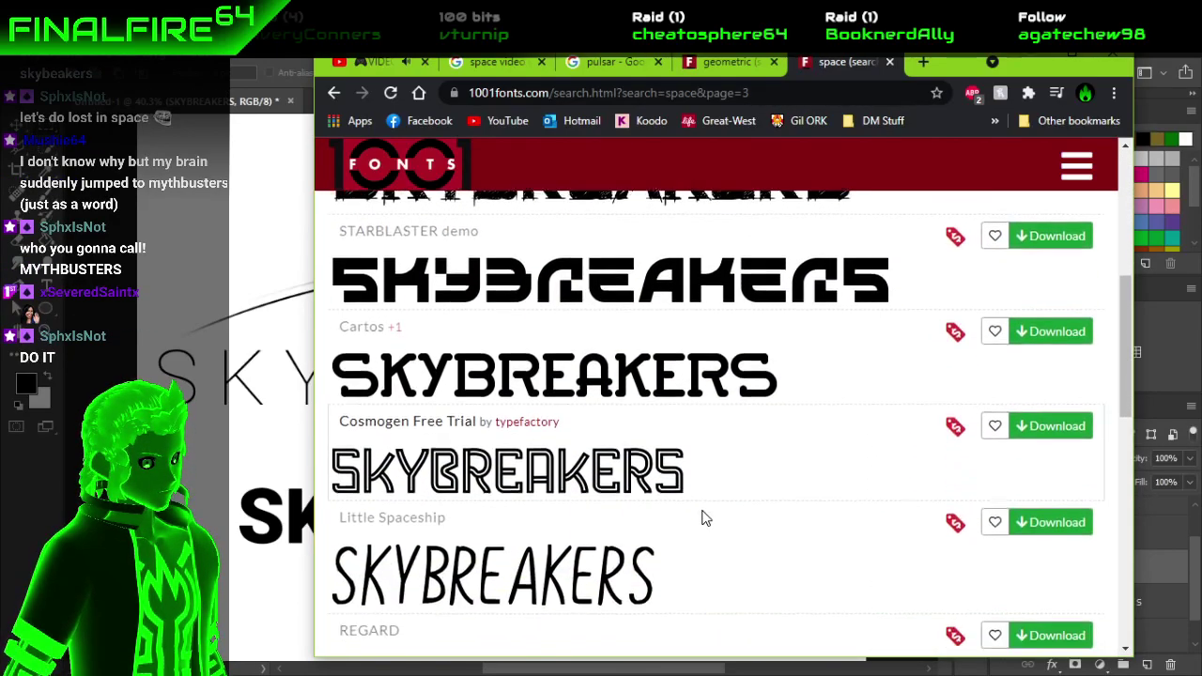
scroll(705, 519, down, 3)
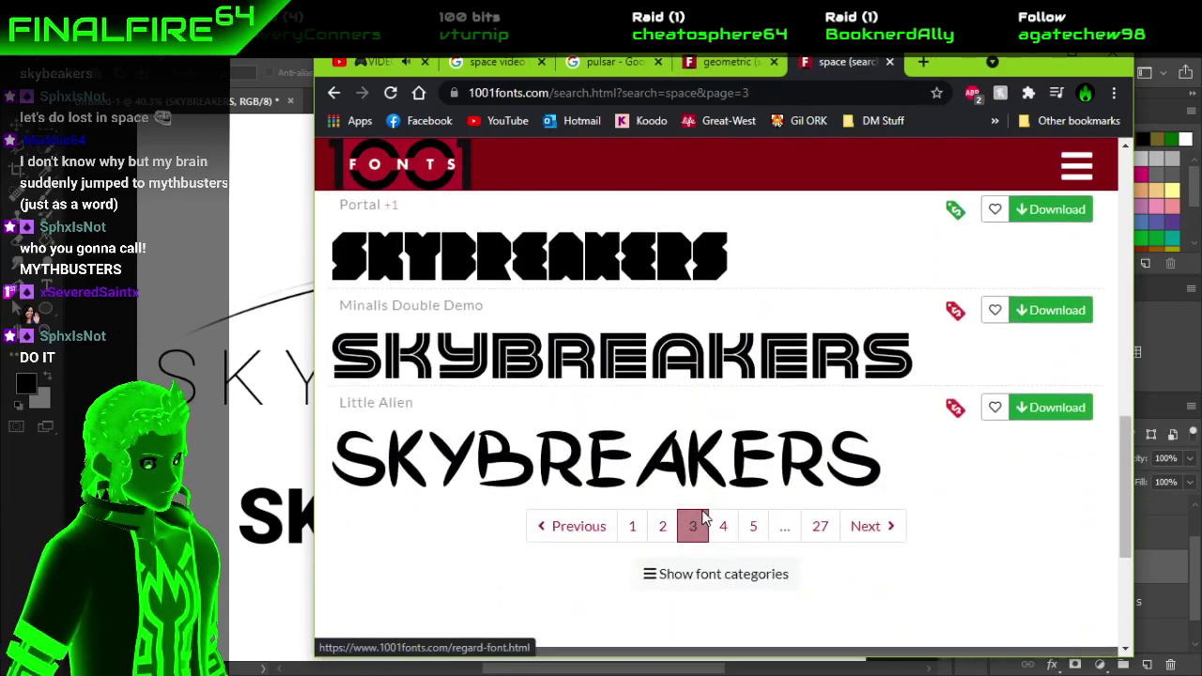
scroll(704, 519, down, 1)
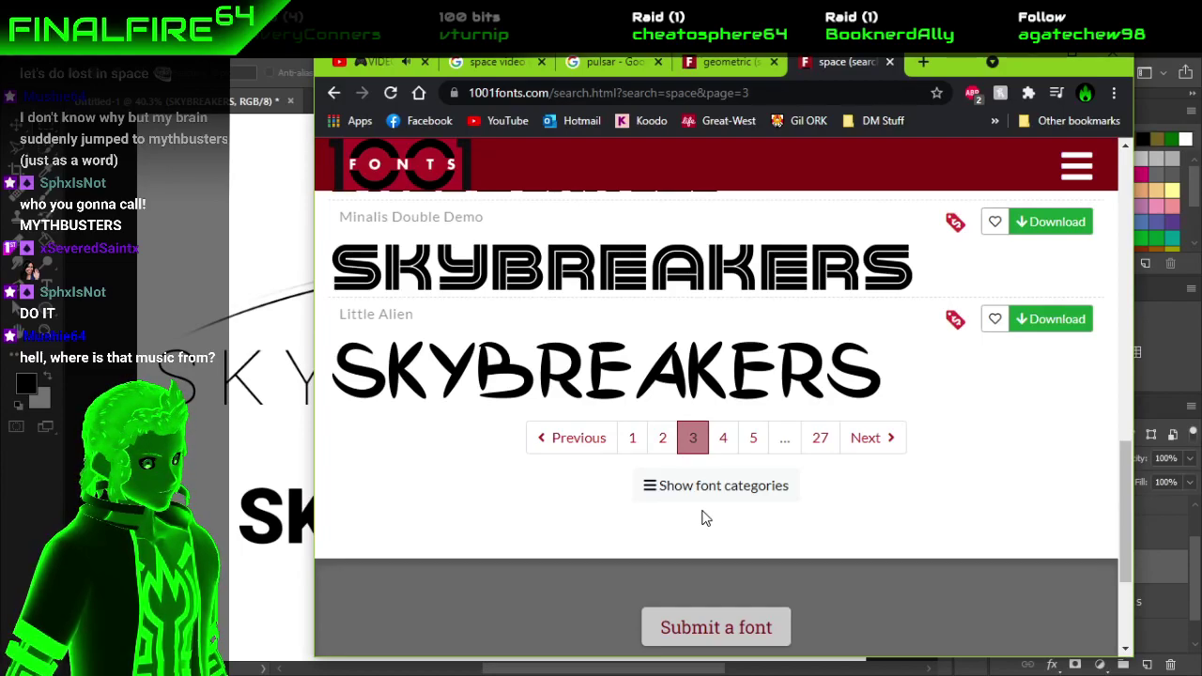
Check the source of the background music on the YouTube video page and return to the "space" font results.
click(390, 62)
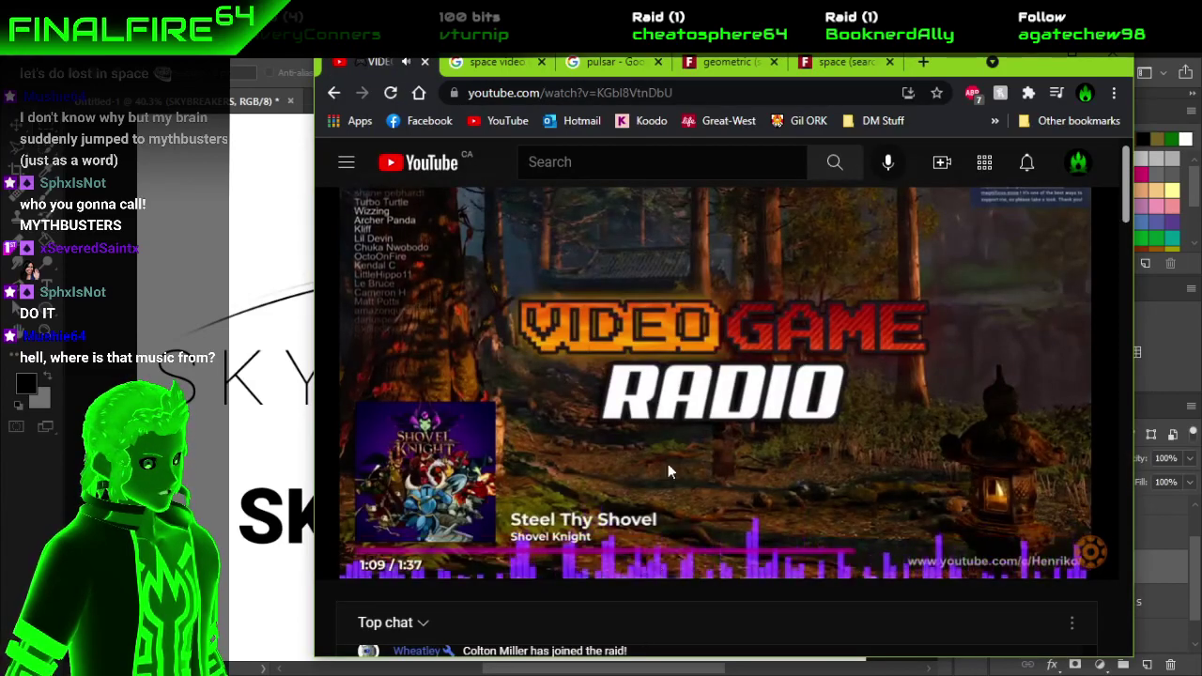
click(846, 64)
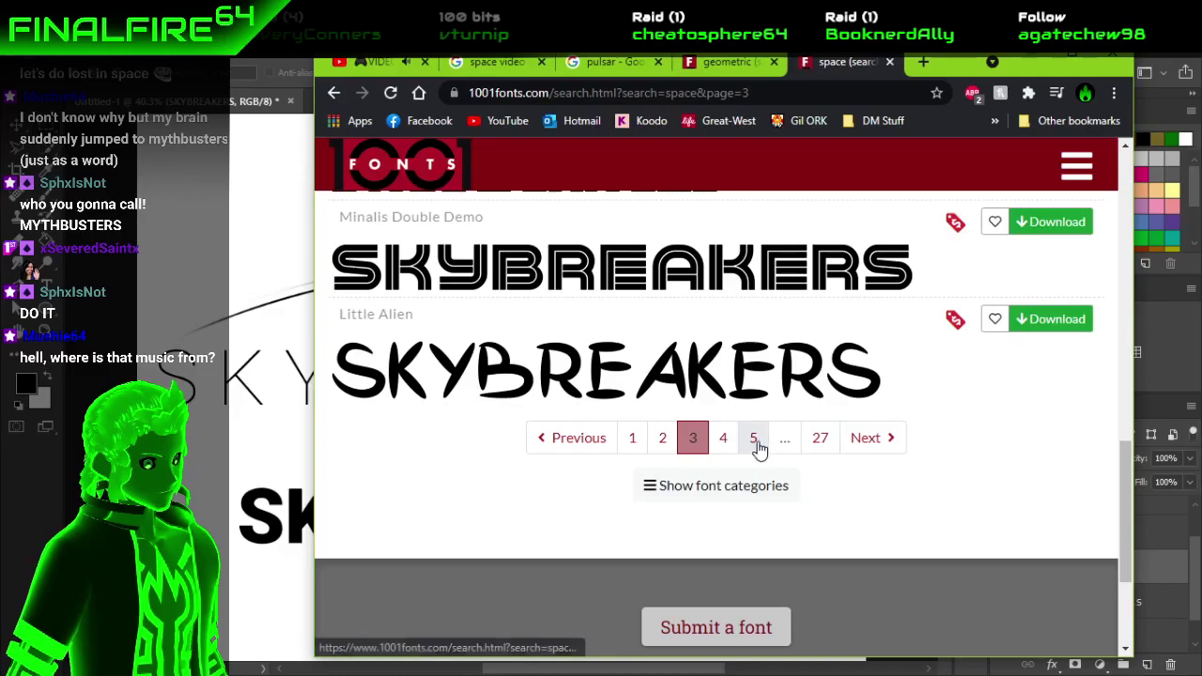
click(380, 62)
scroll(506, 490, down, 1)
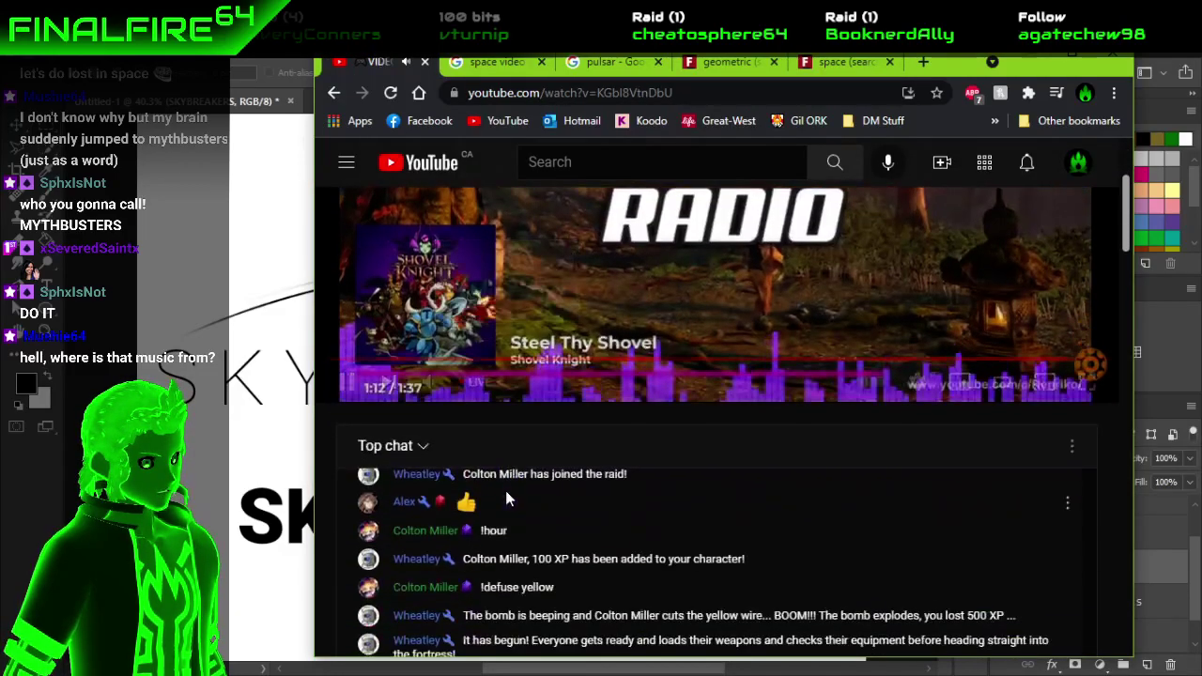
scroll(334, 469, down, 6)
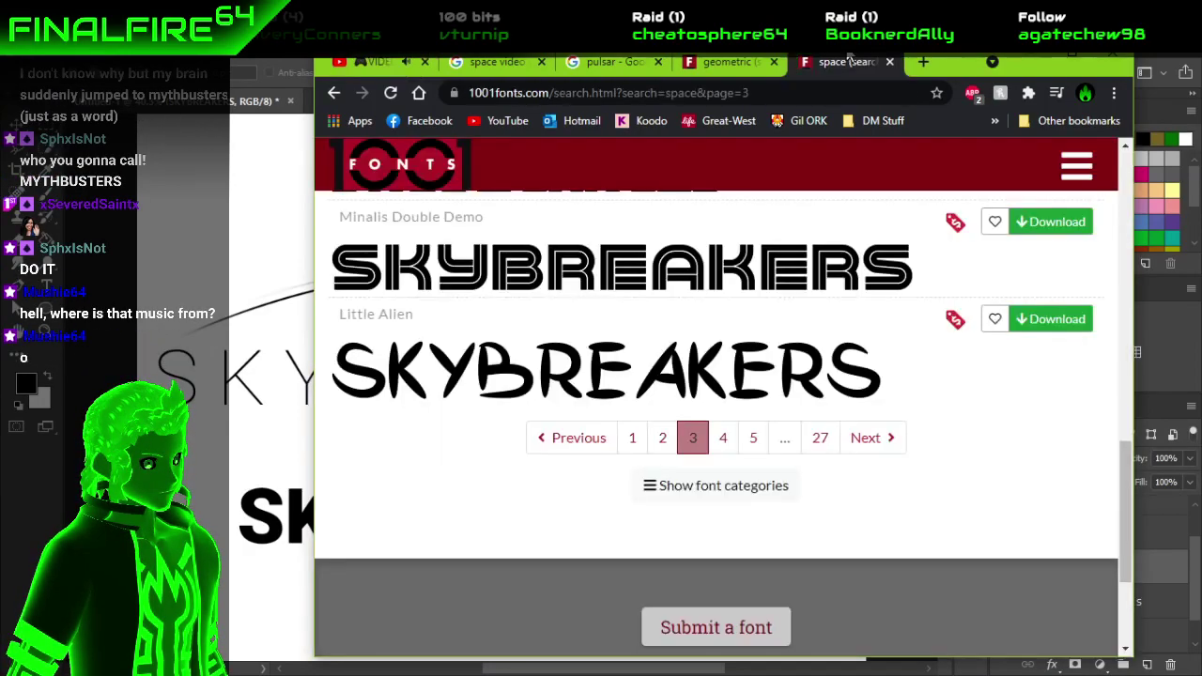
click(840, 63)
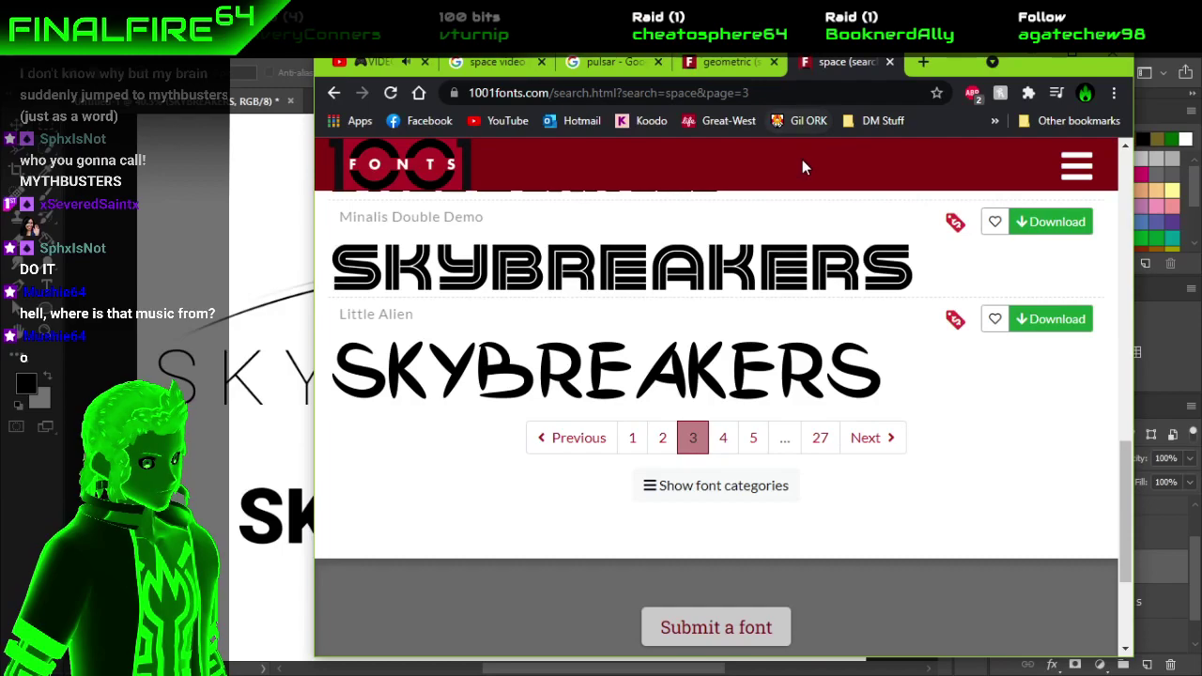
Open page 4 of the "space" search results and review its SKYBREAKERS font previews.
click(721, 434)
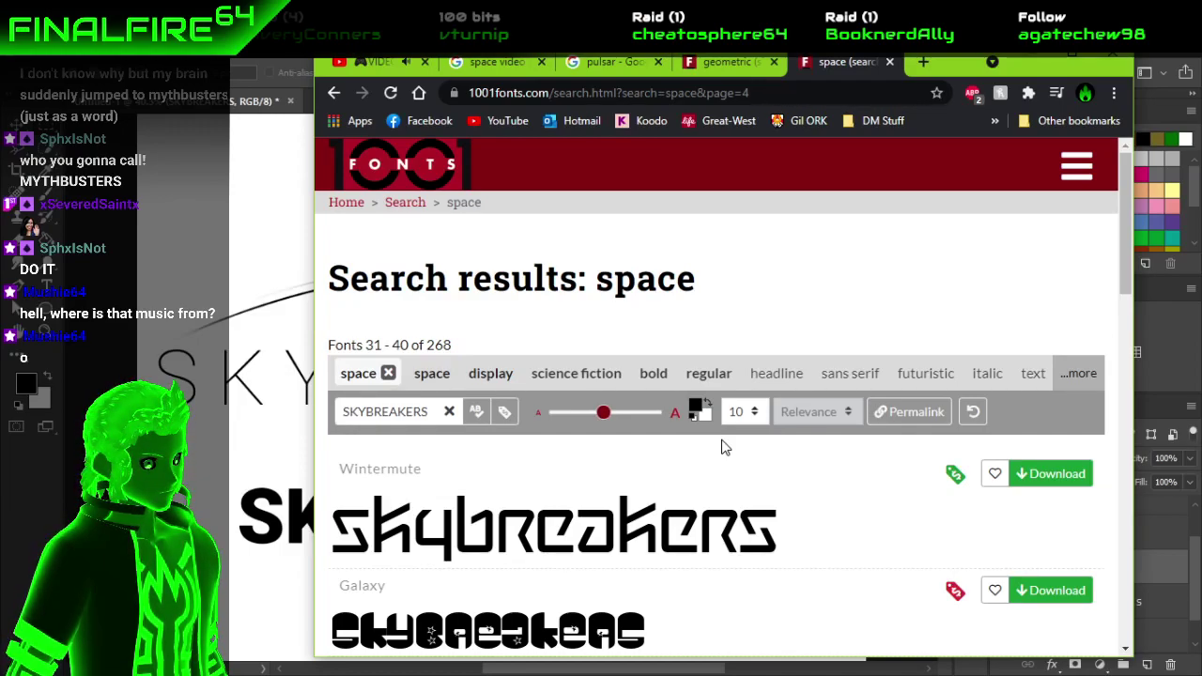
scroll(723, 451, down, 5)
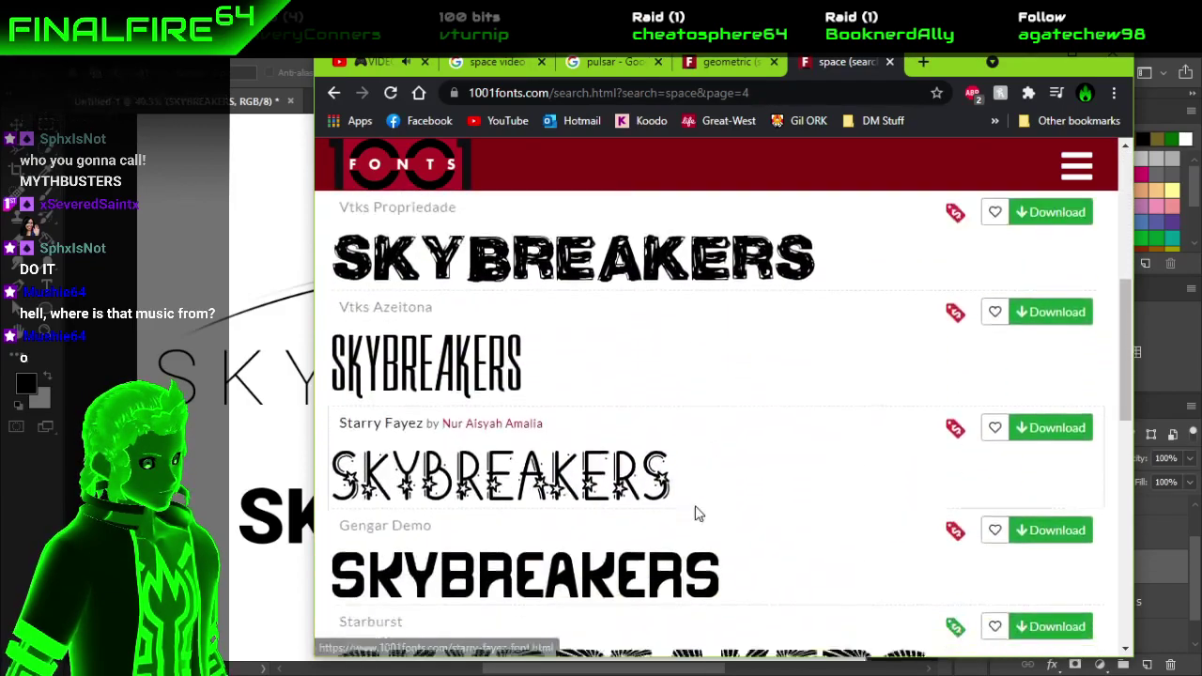
scroll(696, 513, down, 2)
scroll(697, 513, down, 2)
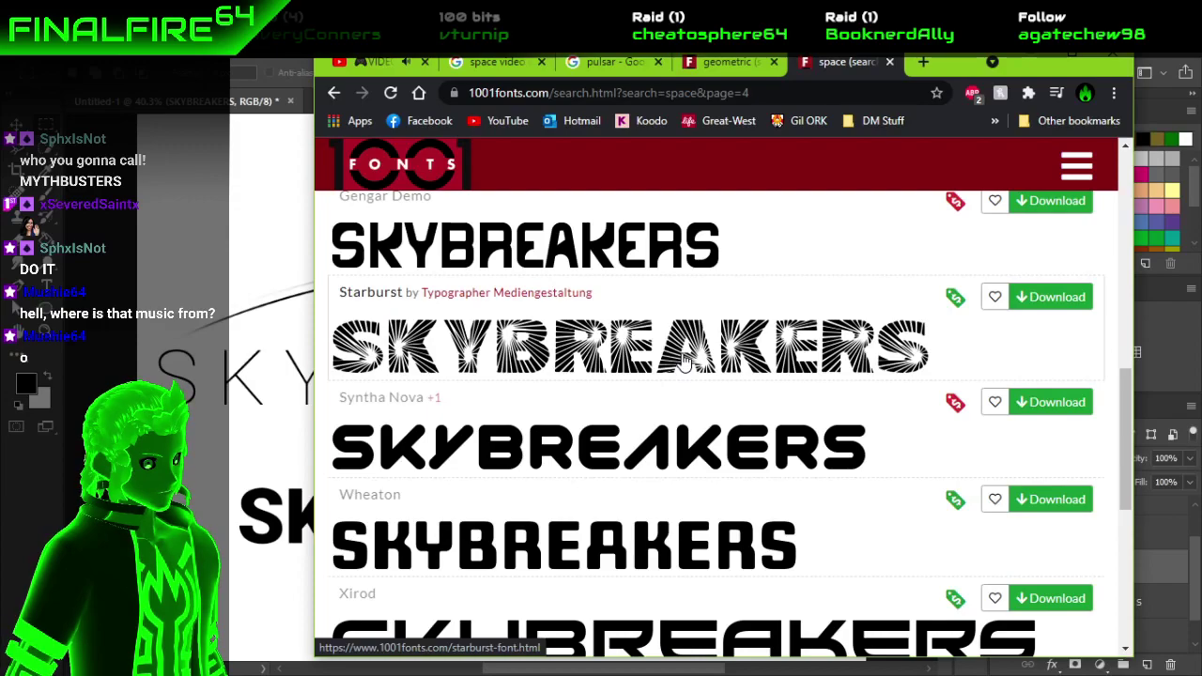
scroll(684, 364, down, 1)
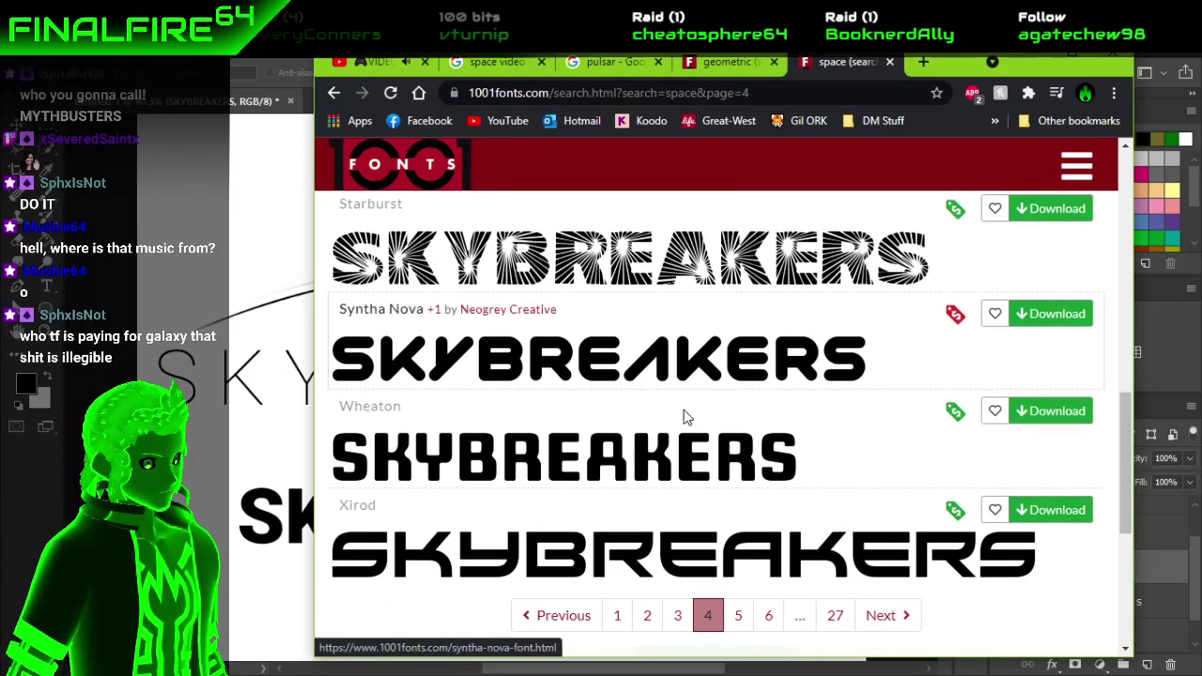
Open page 5 of the "space" search results and review its SKYBREAKERS font previews.
click(742, 618)
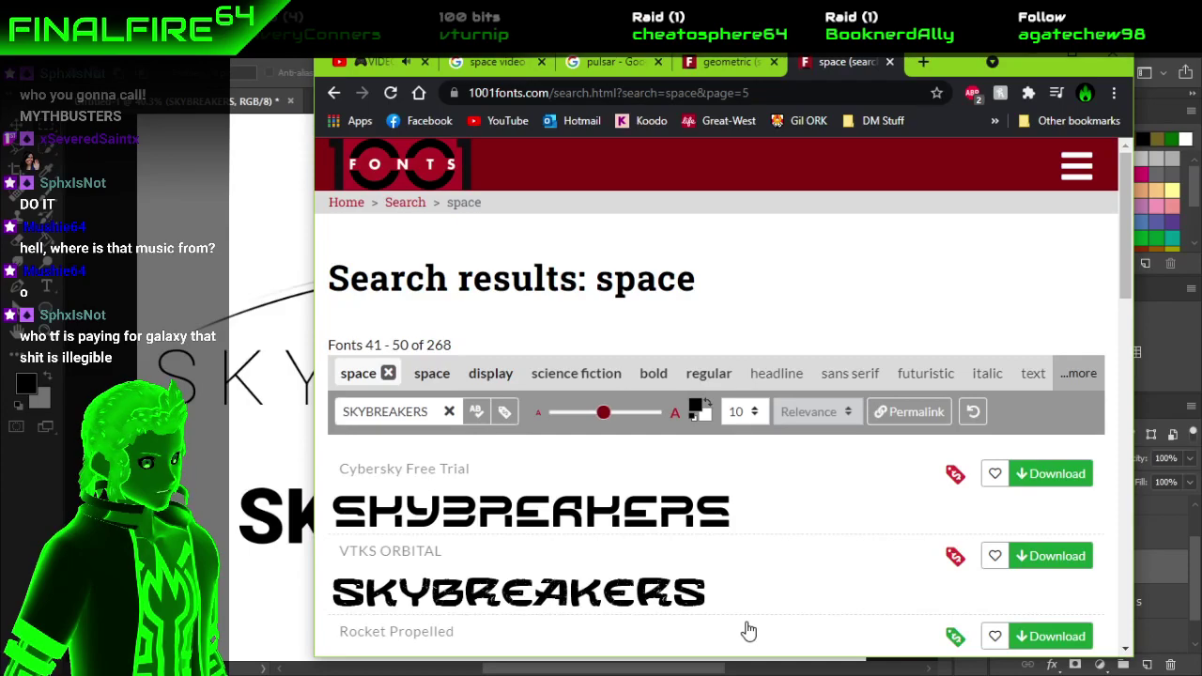
scroll(749, 632, down, 1)
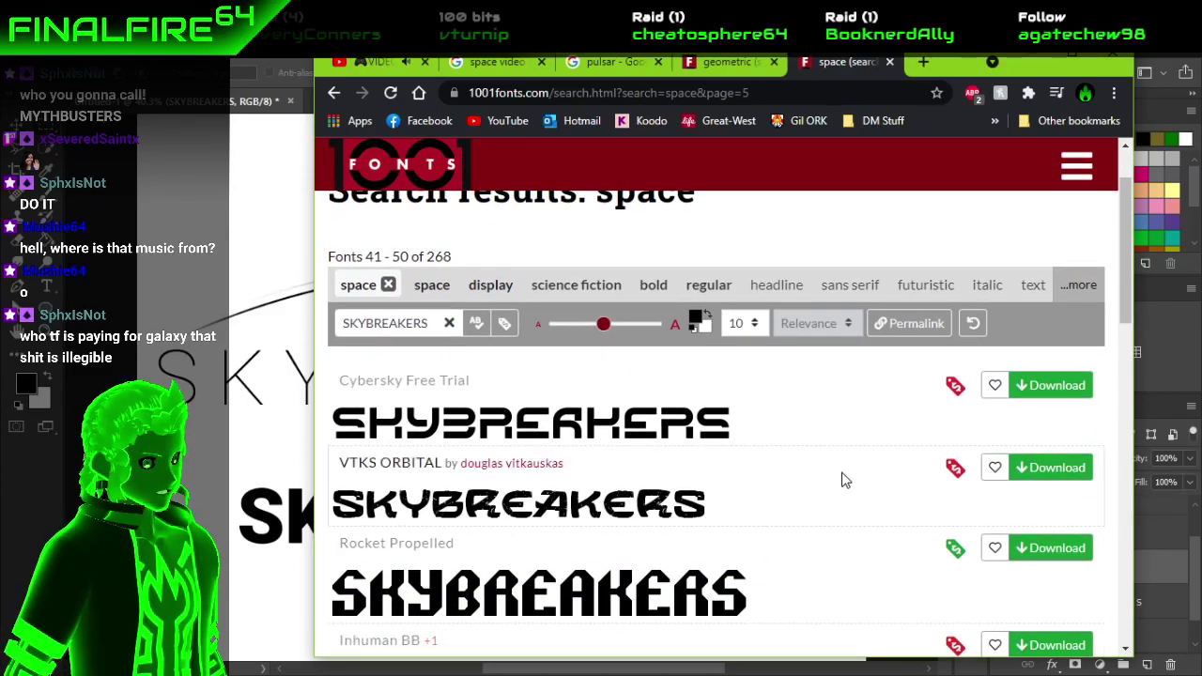
scroll(845, 487, down, 3)
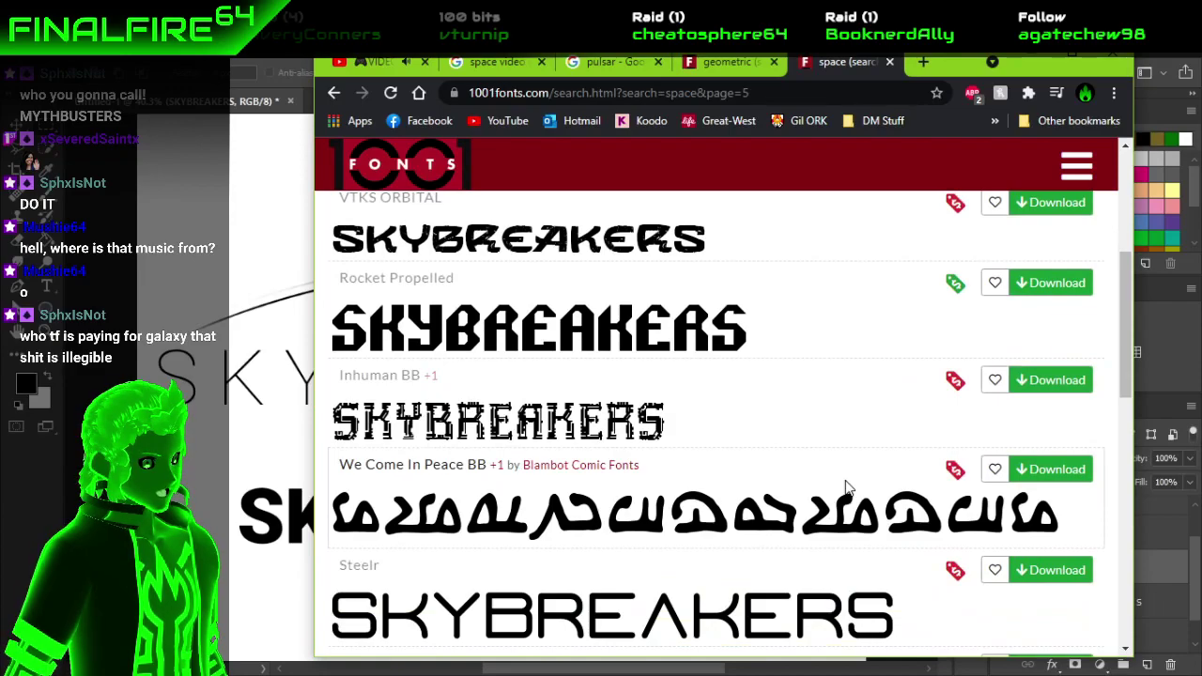
scroll(848, 487, down, 2)
scroll(848, 488, down, 1)
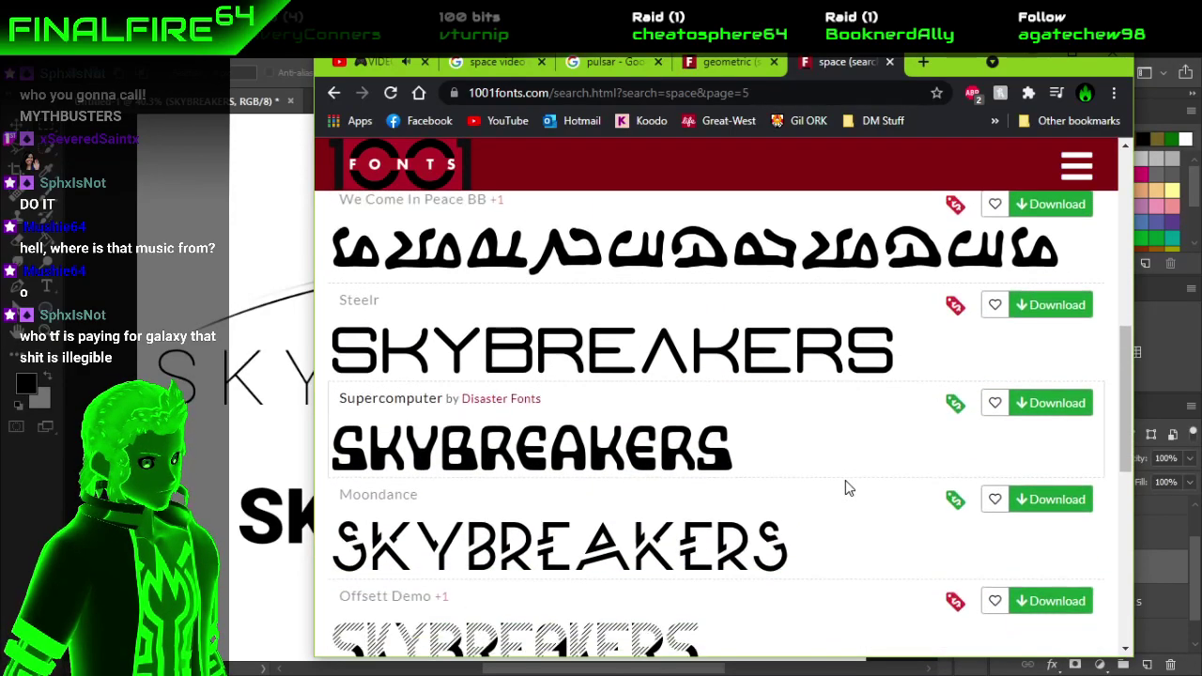
scroll(848, 487, down, 1)
scroll(848, 489, down, 1)
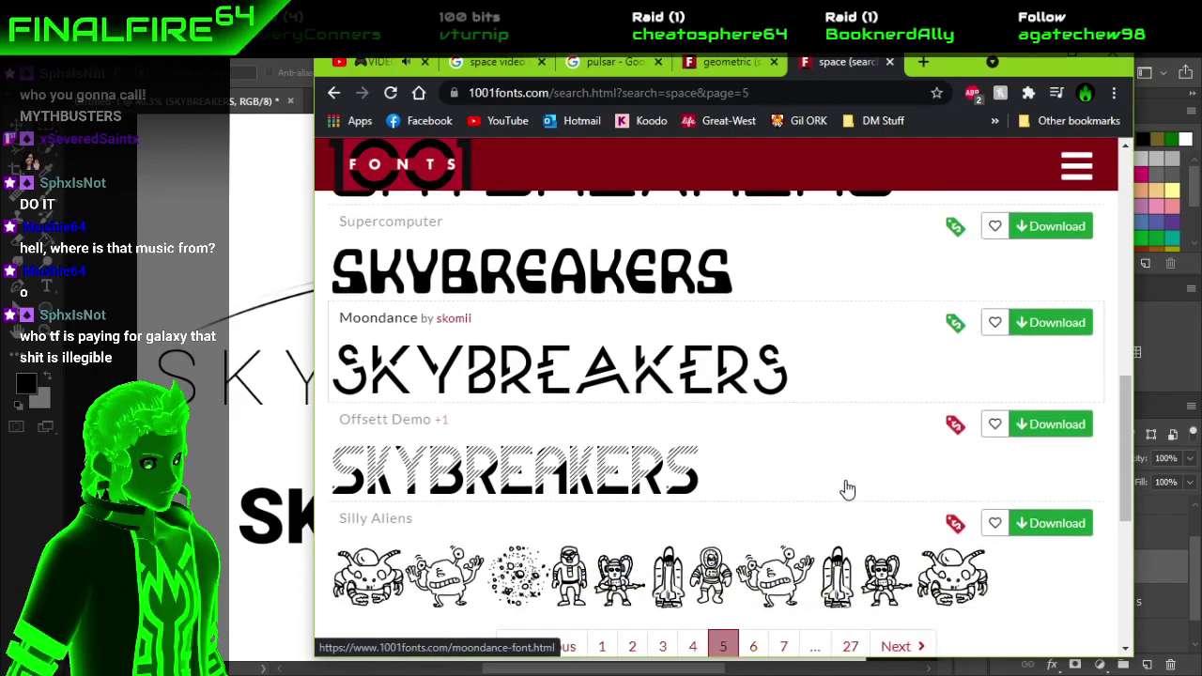
scroll(848, 487, down, 1)
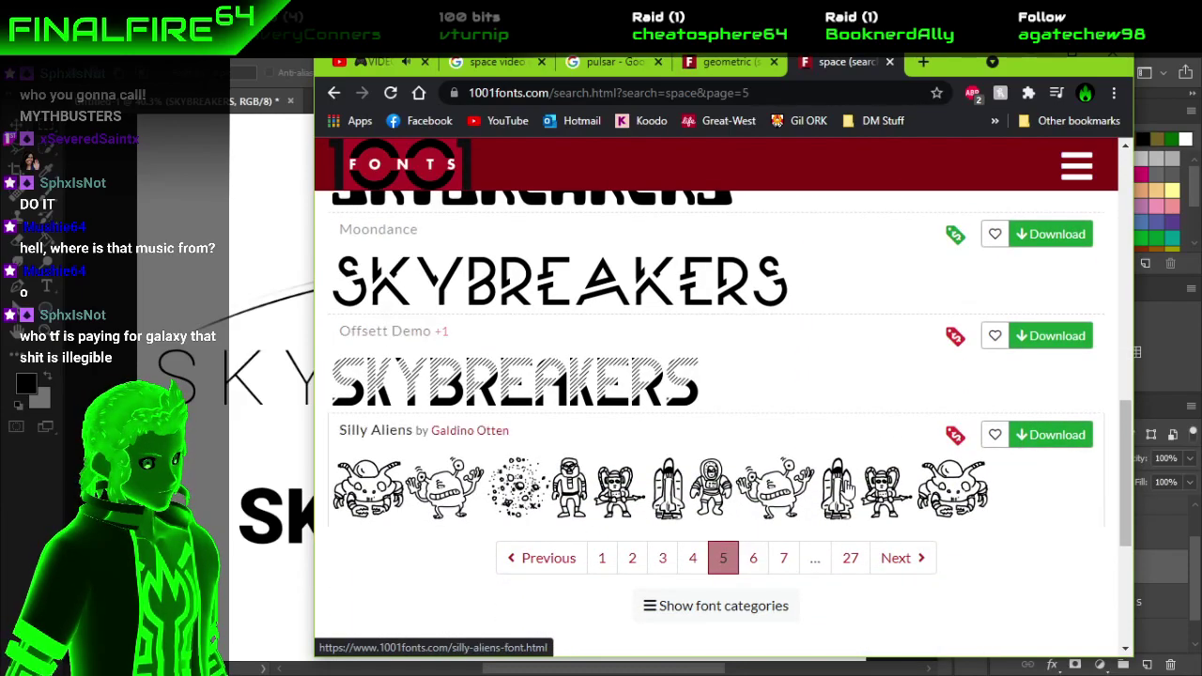
scroll(848, 487, down, 1)
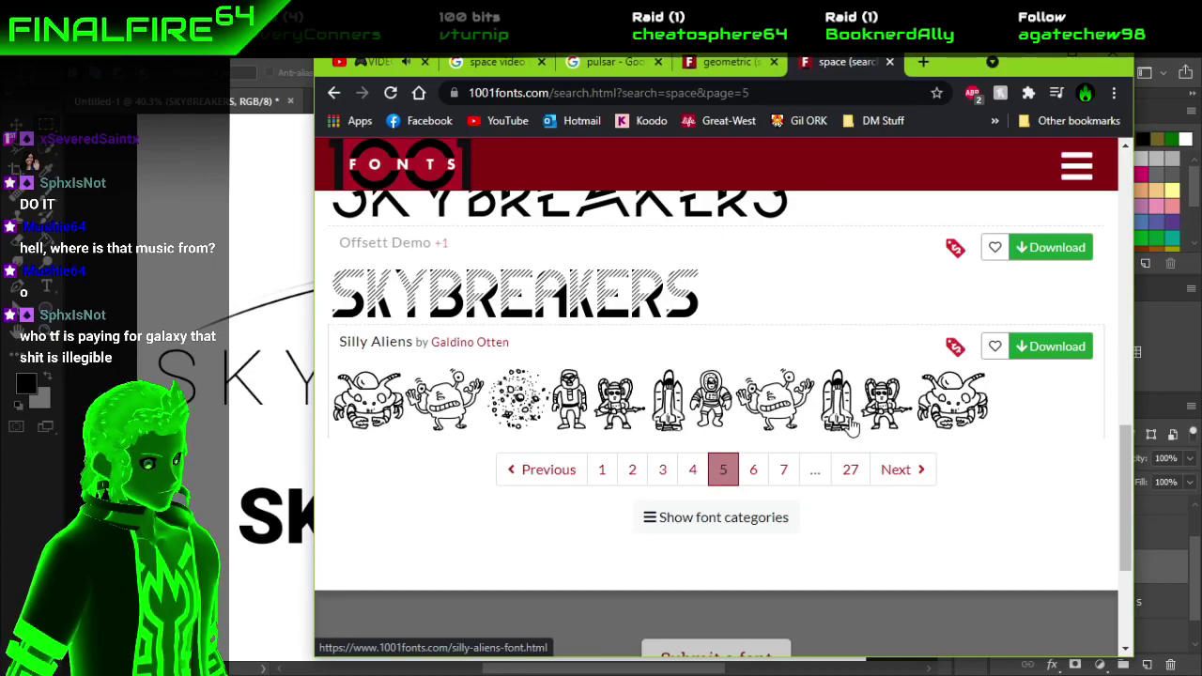
Open page 6 of the "space" search results and compare its SKYBREAKERS font previews.
click(753, 472)
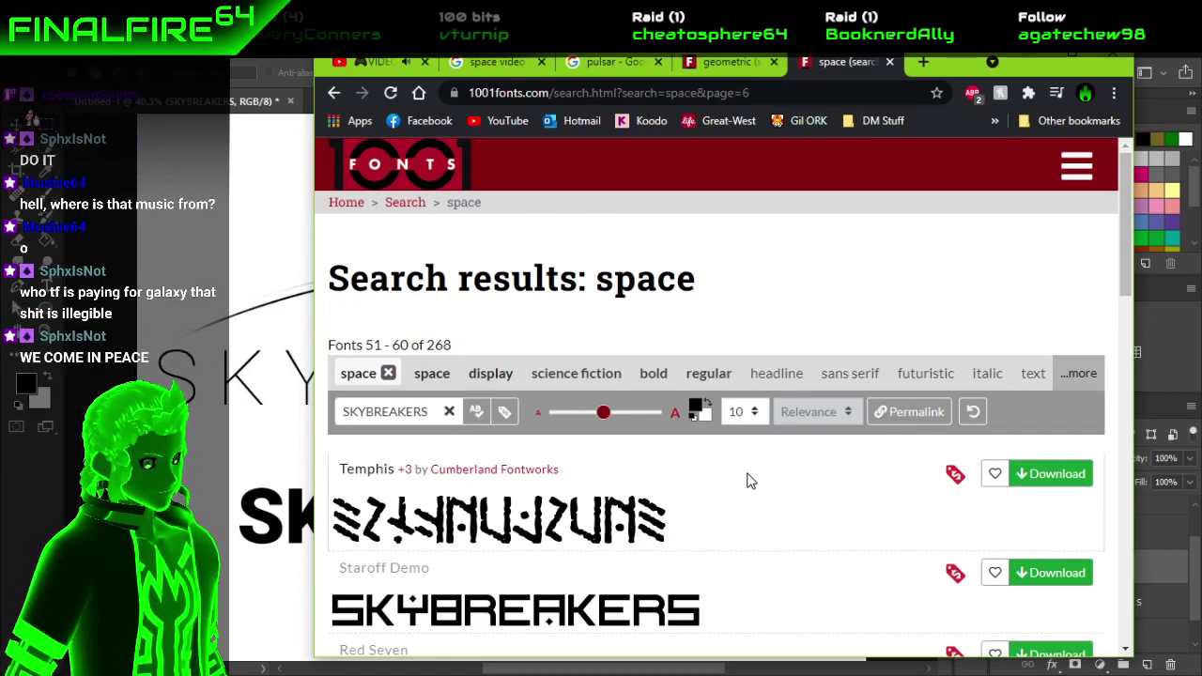
scroll(749, 481, down, 3)
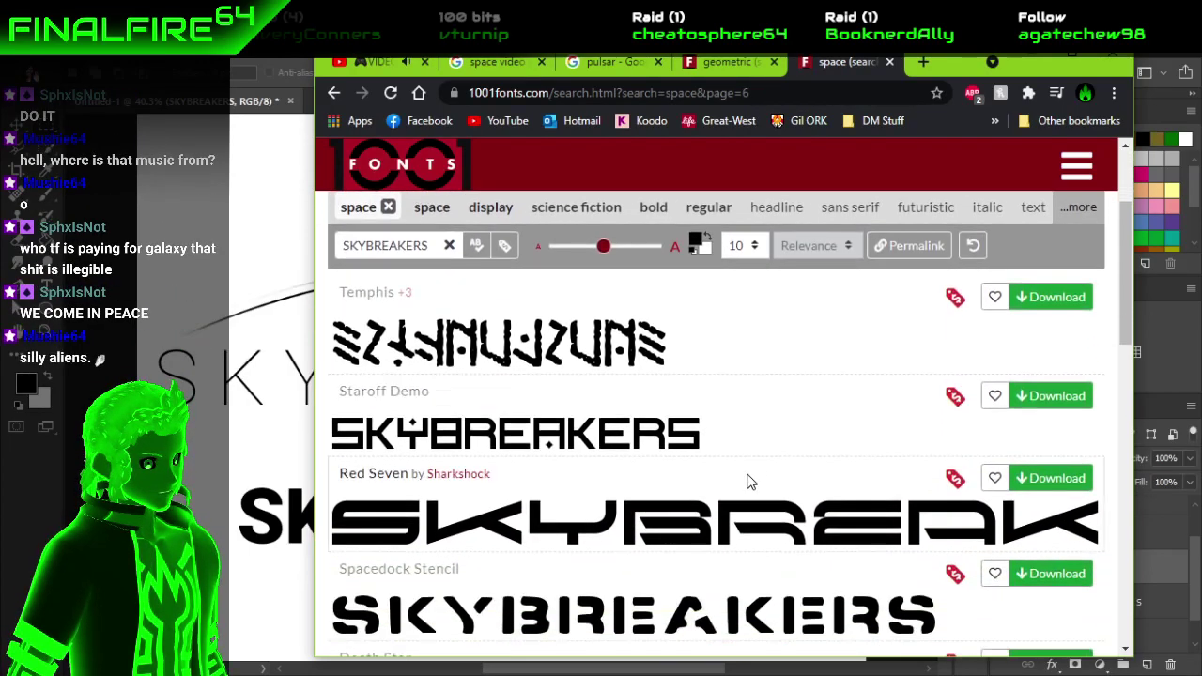
scroll(749, 481, down, 4)
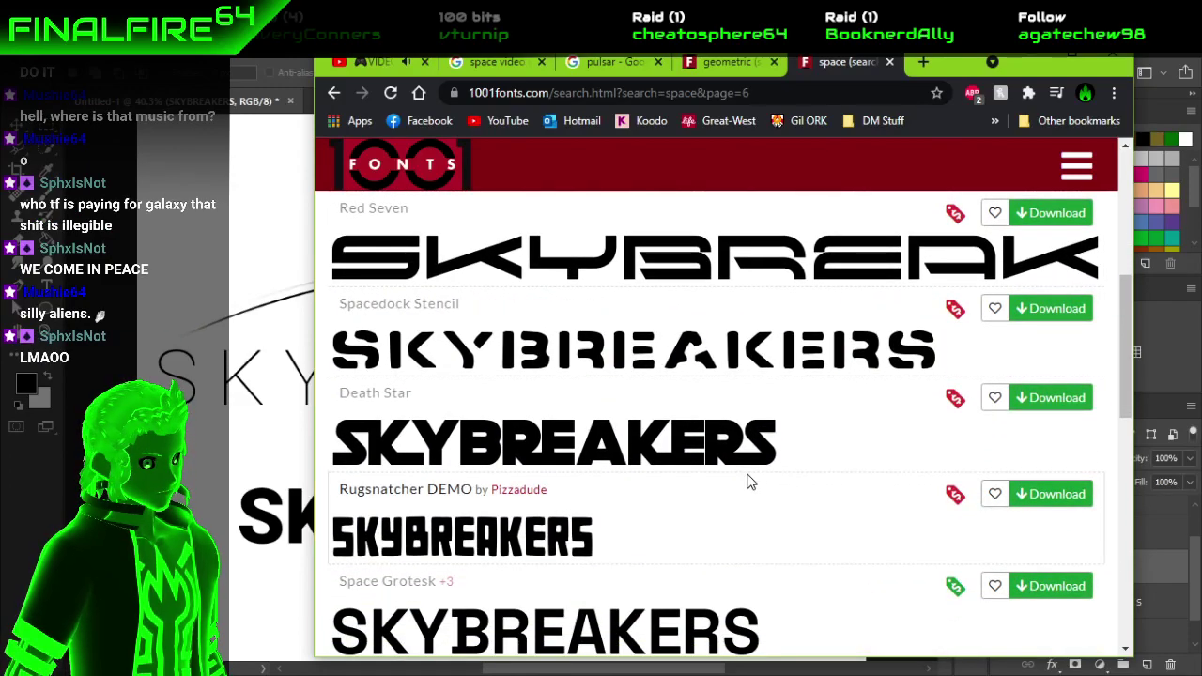
scroll(749, 481, down, 4)
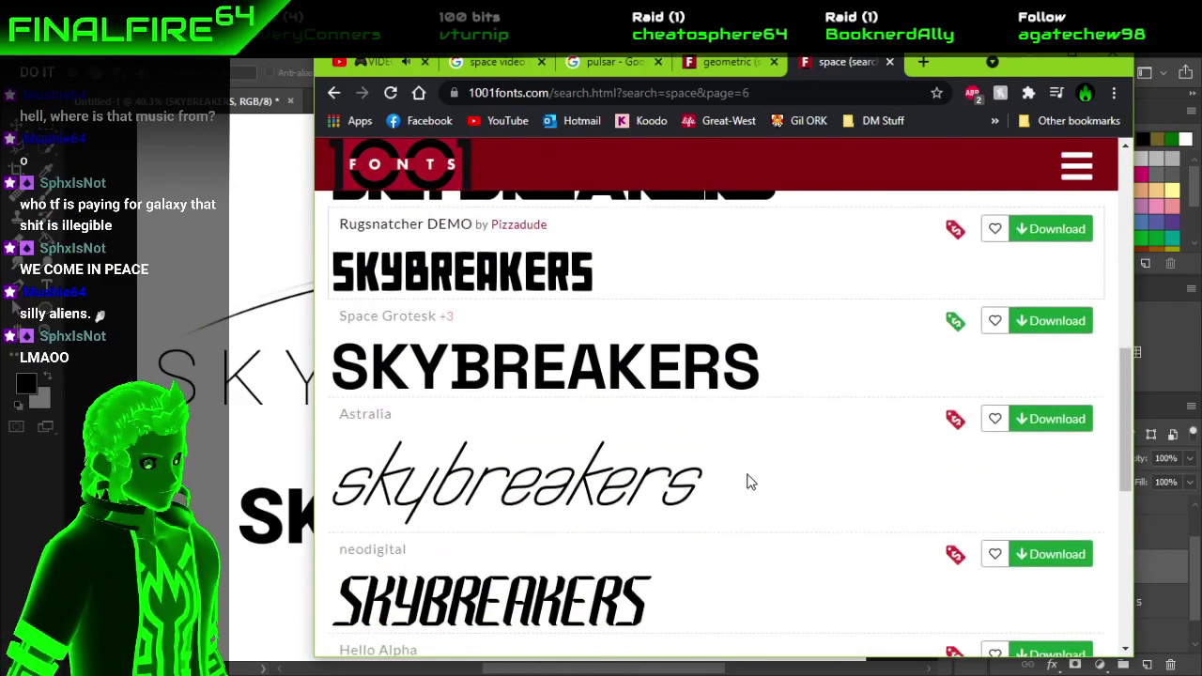
scroll(749, 481, up, 3)
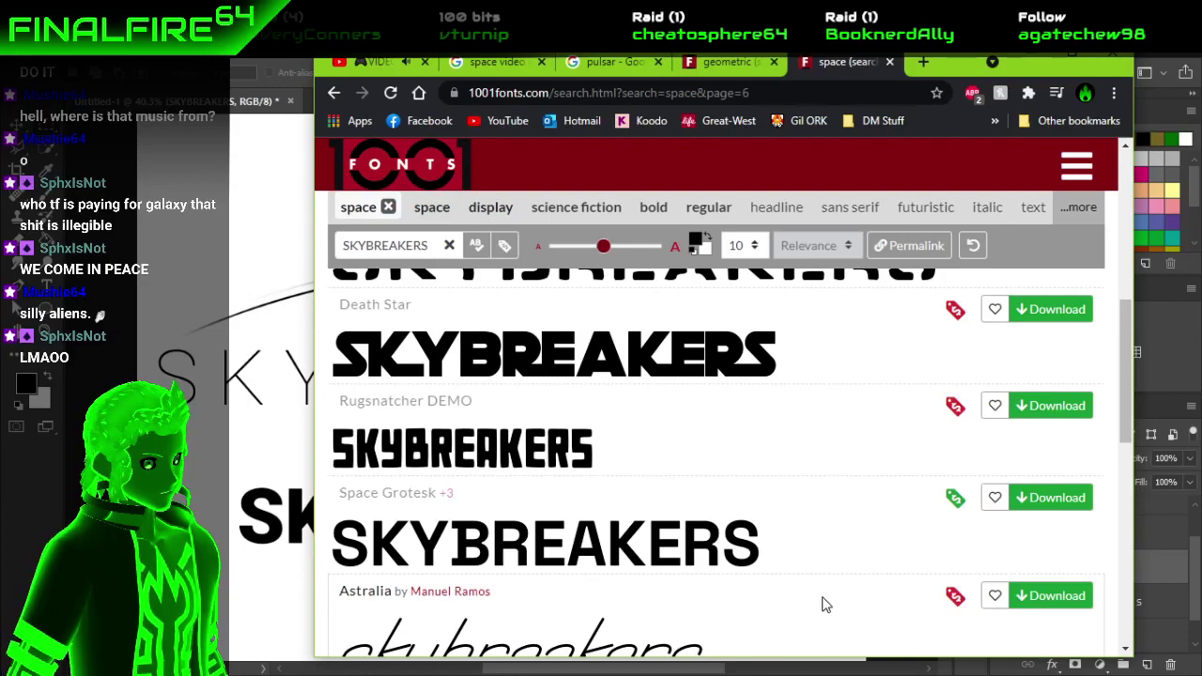
scroll(823, 605, down, 4)
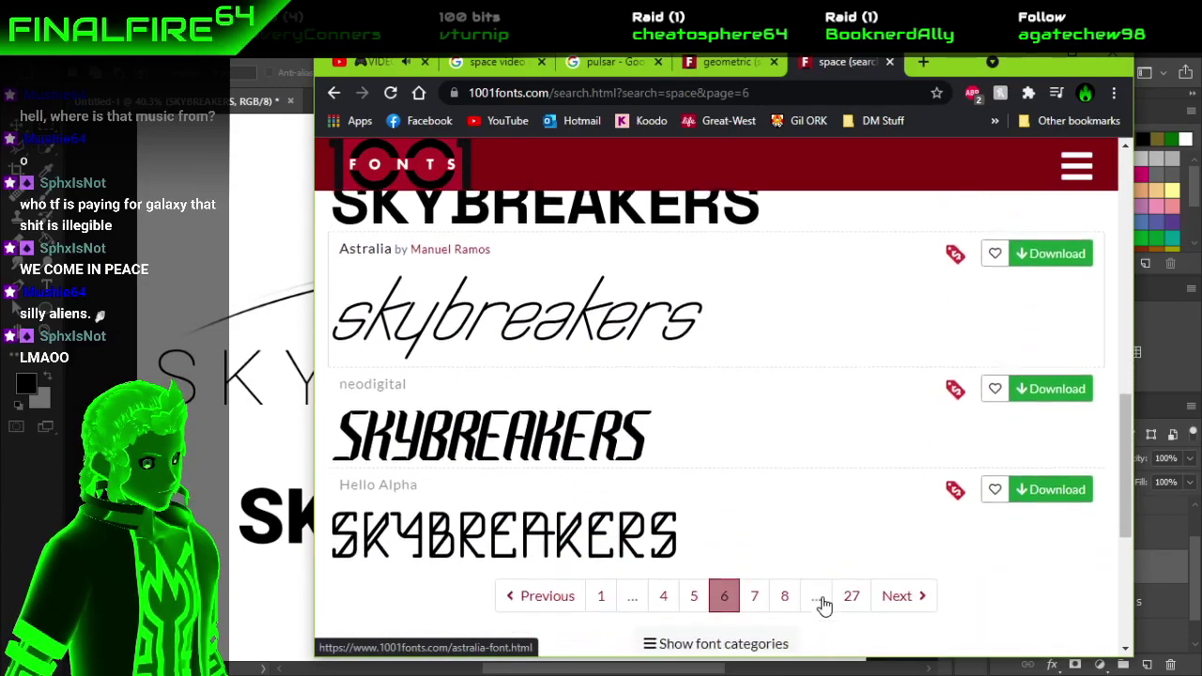
Open page 7 of the "space" search results and review its SKYBREAKERS font previews.
click(754, 602)
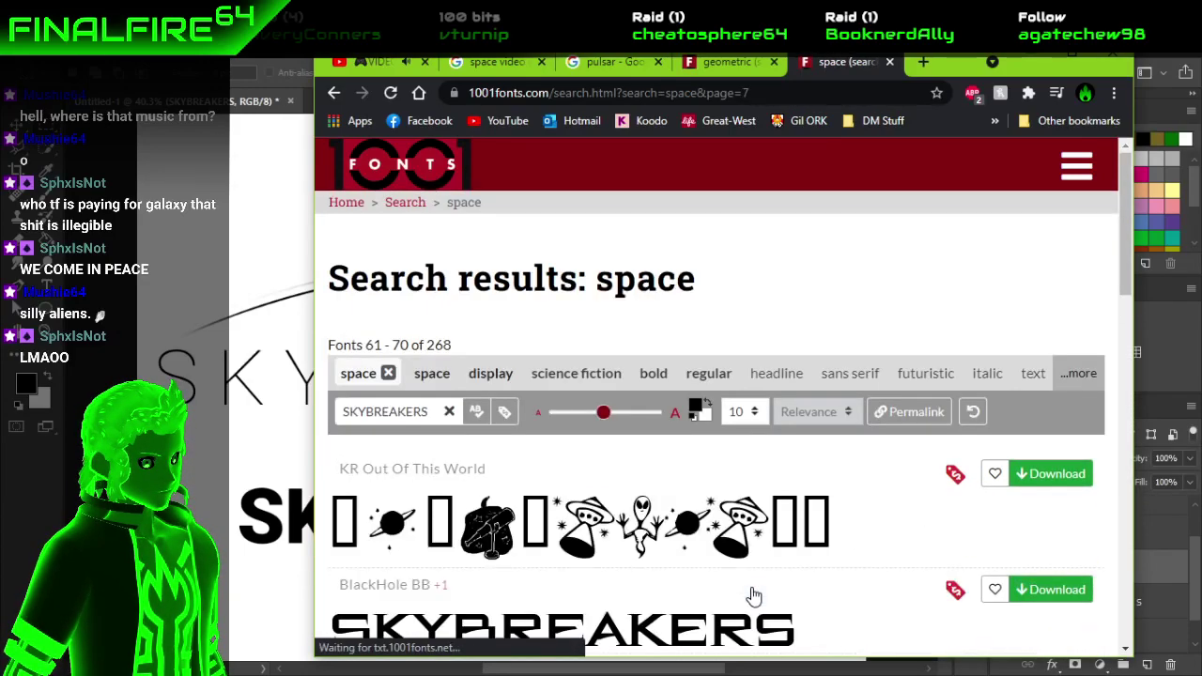
scroll(754, 596, down, 5)
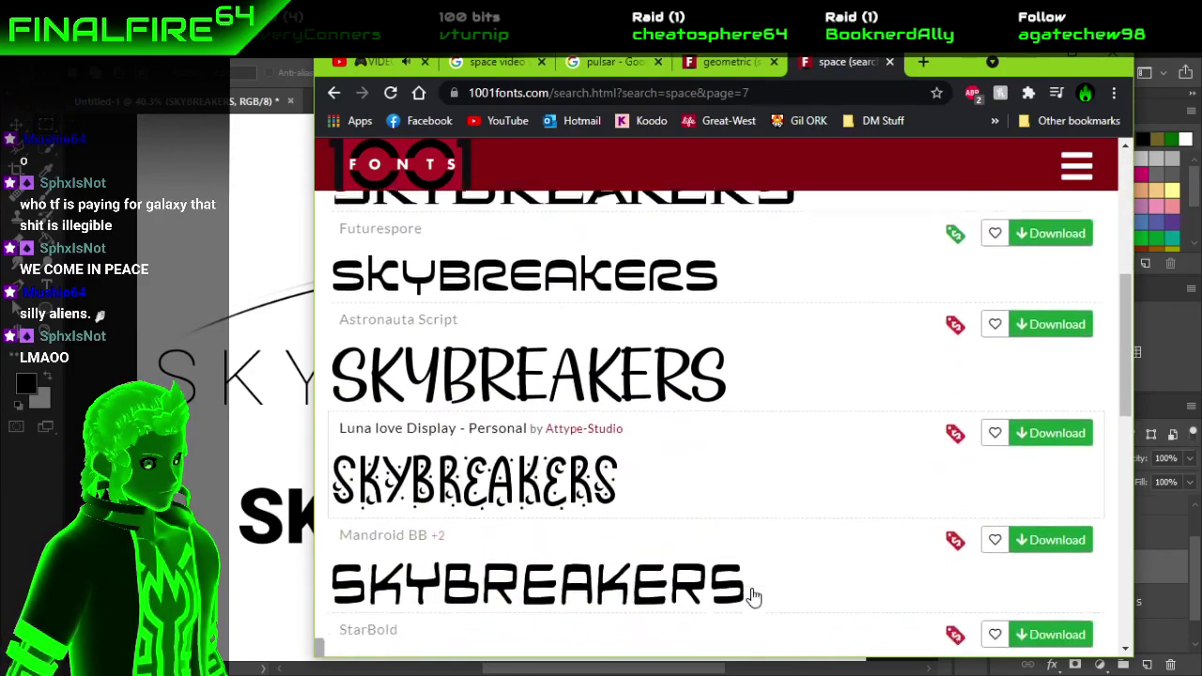
scroll(754, 596, down, 4)
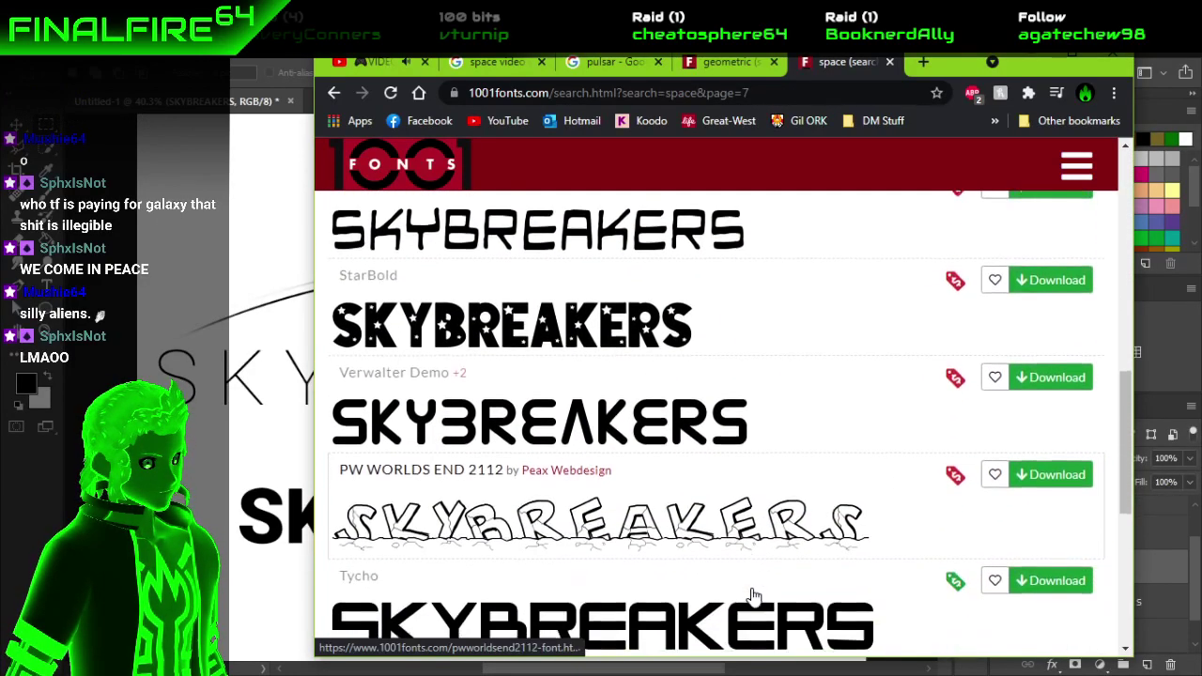
scroll(754, 597, down, 1)
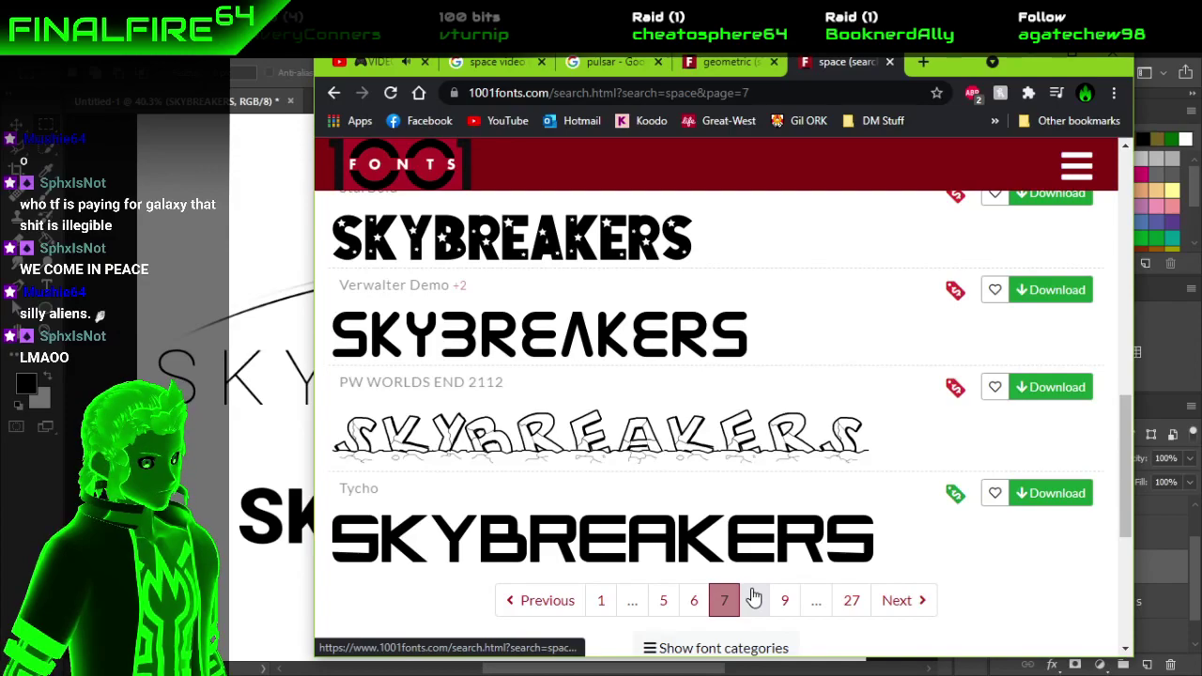
scroll(754, 597, down, 1)
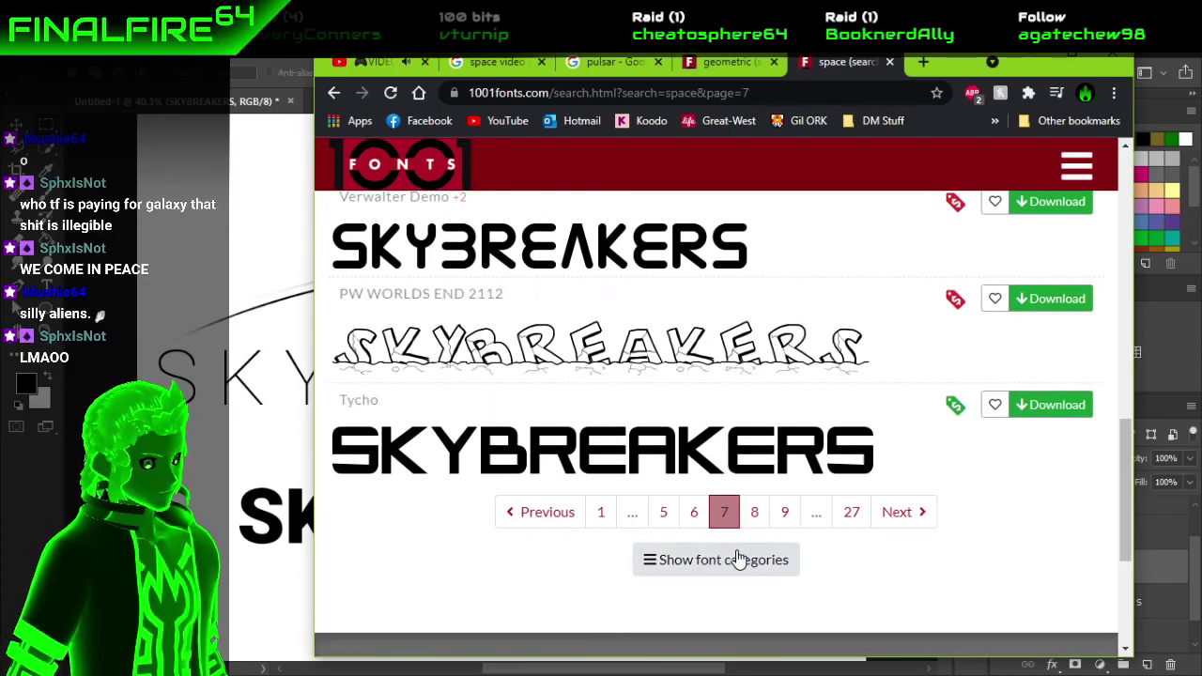
Open page 8 of the "space" search results and compare its SKYBREAKERS font previews.
click(754, 513)
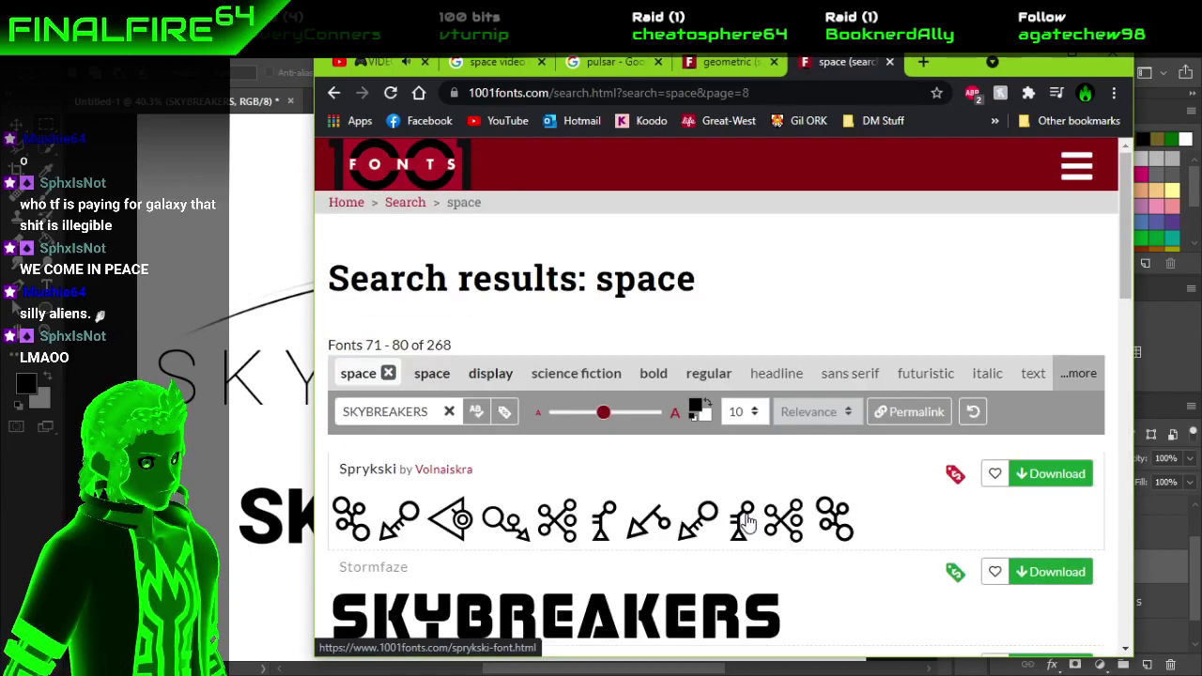
scroll(745, 522, down, 2)
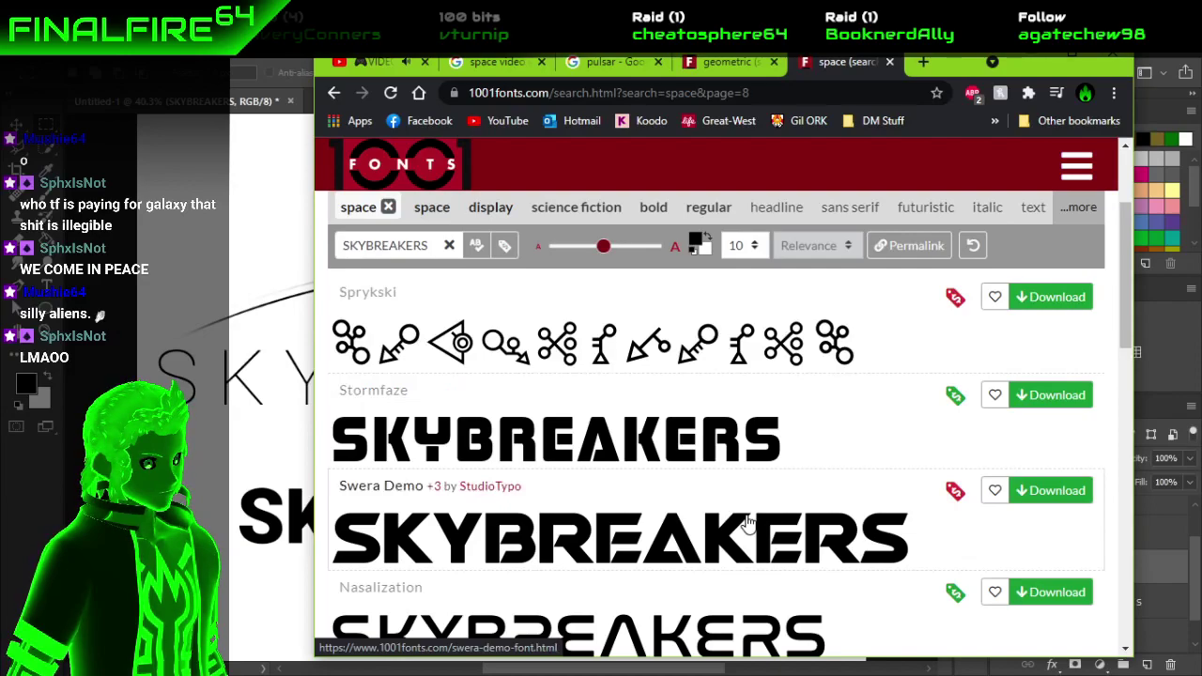
scroll(748, 522, down, 1)
scroll(749, 523, up, 1)
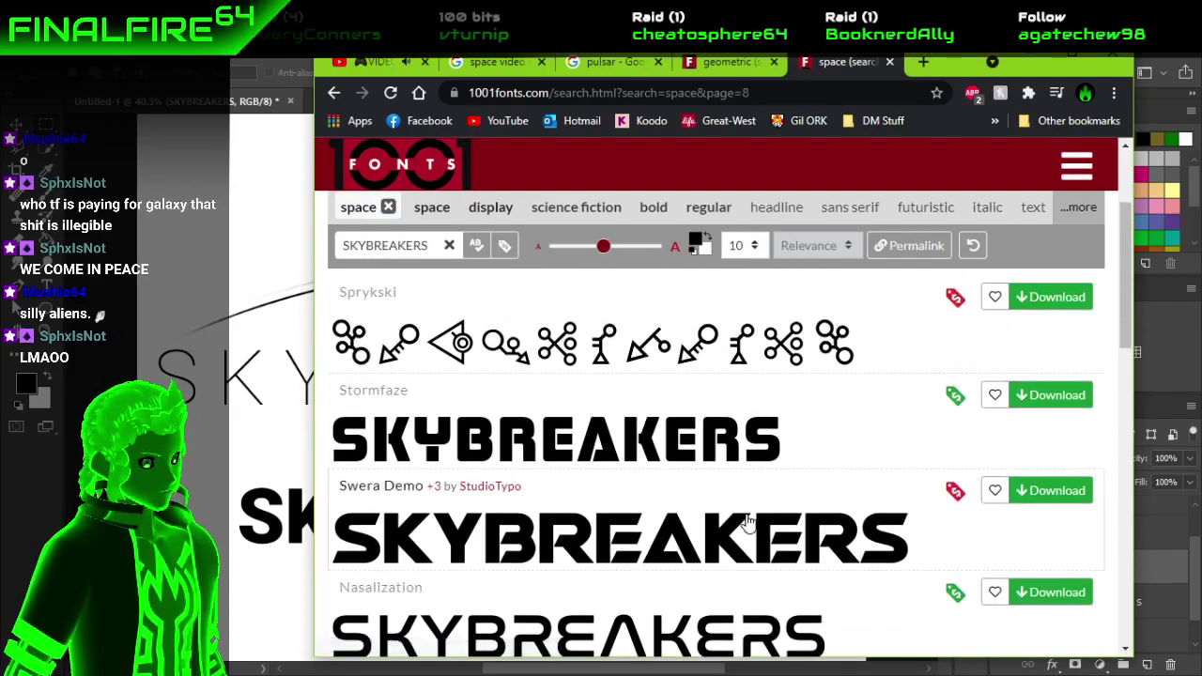
scroll(748, 523, down, 3)
scroll(749, 522, up, 2)
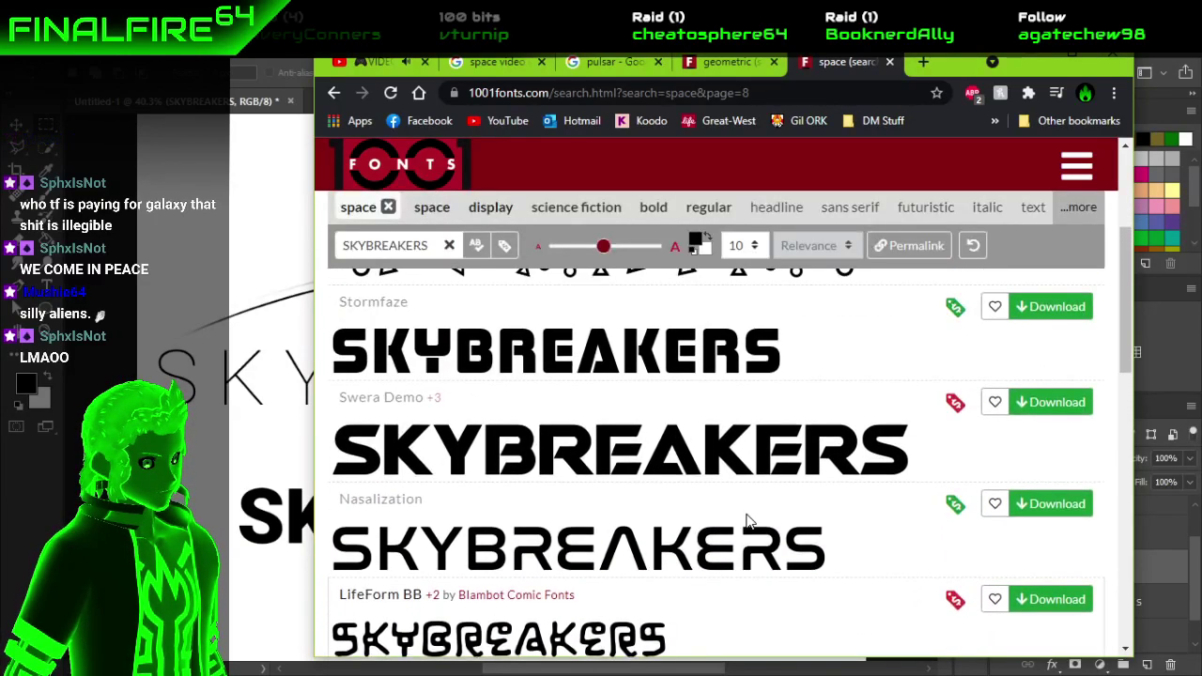
scroll(648, 447, down, 3)
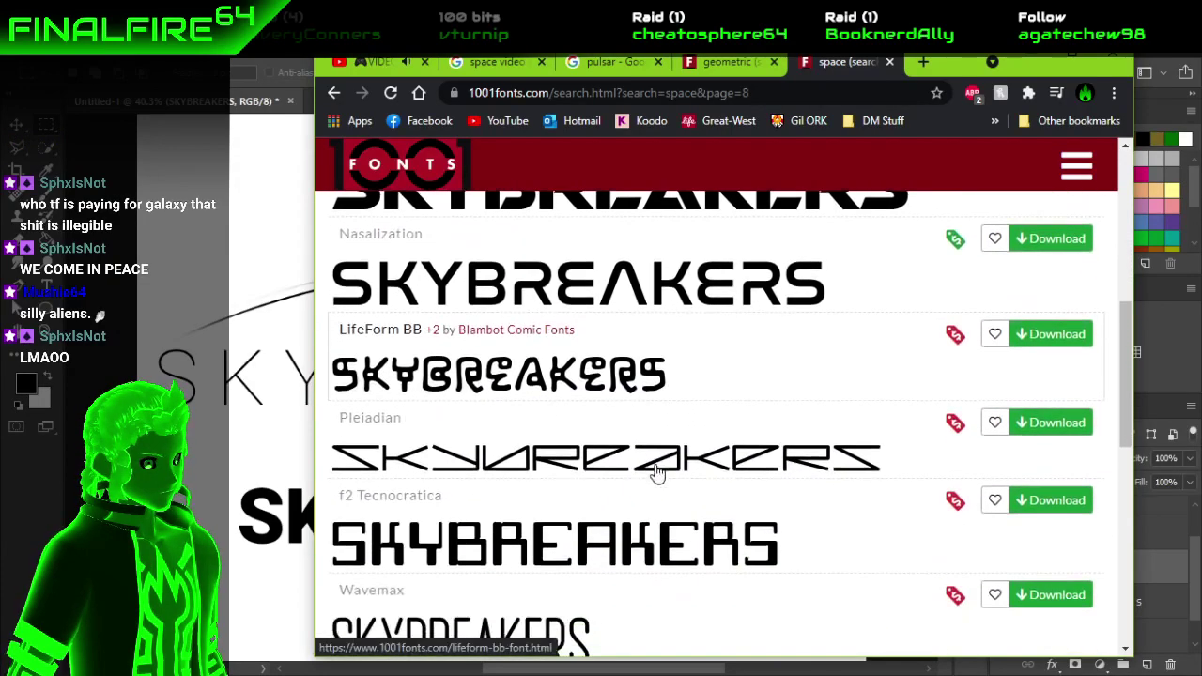
scroll(658, 472, down, 1)
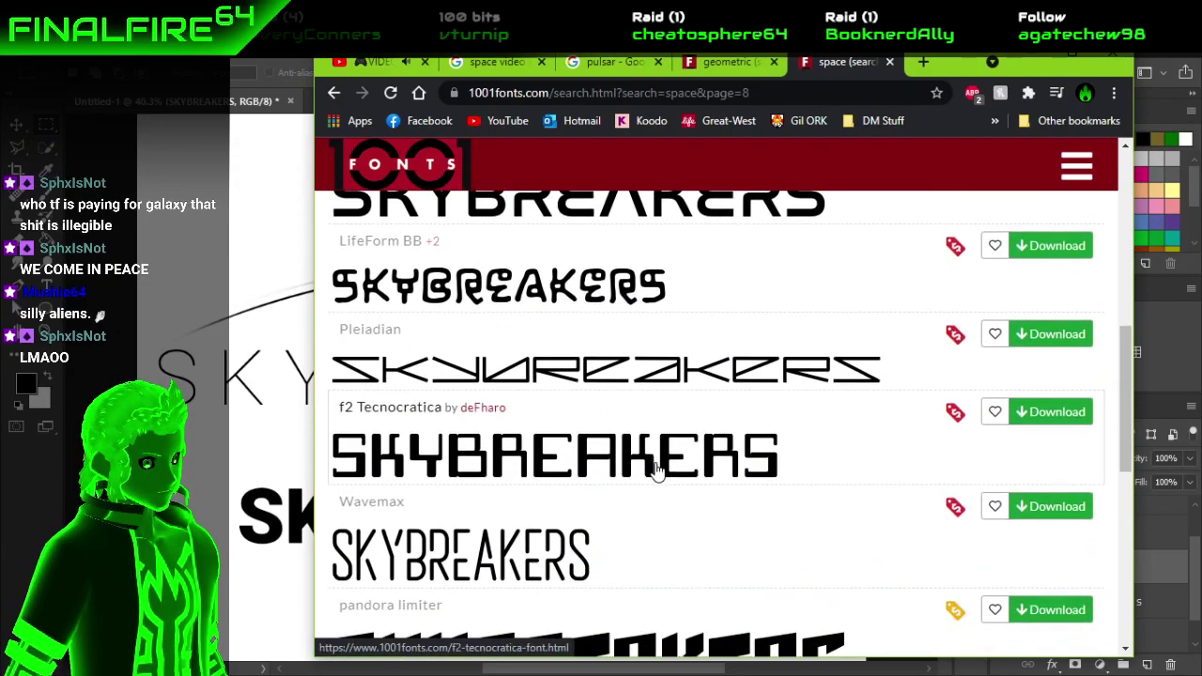
scroll(658, 470, up, 1)
scroll(658, 470, down, 1)
mouse_move(956, 527)
scroll(864, 554, down, 4)
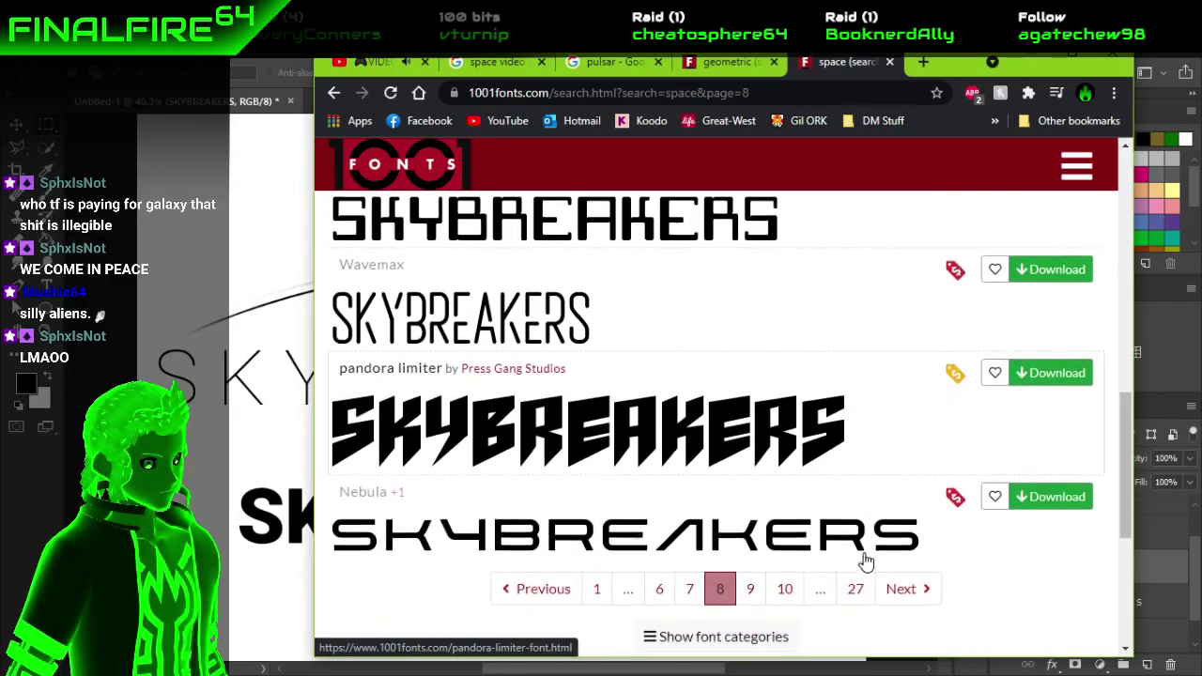
Open page 9 of the "space" search results and view its first font previews in a maximized browser window.
click(751, 385)
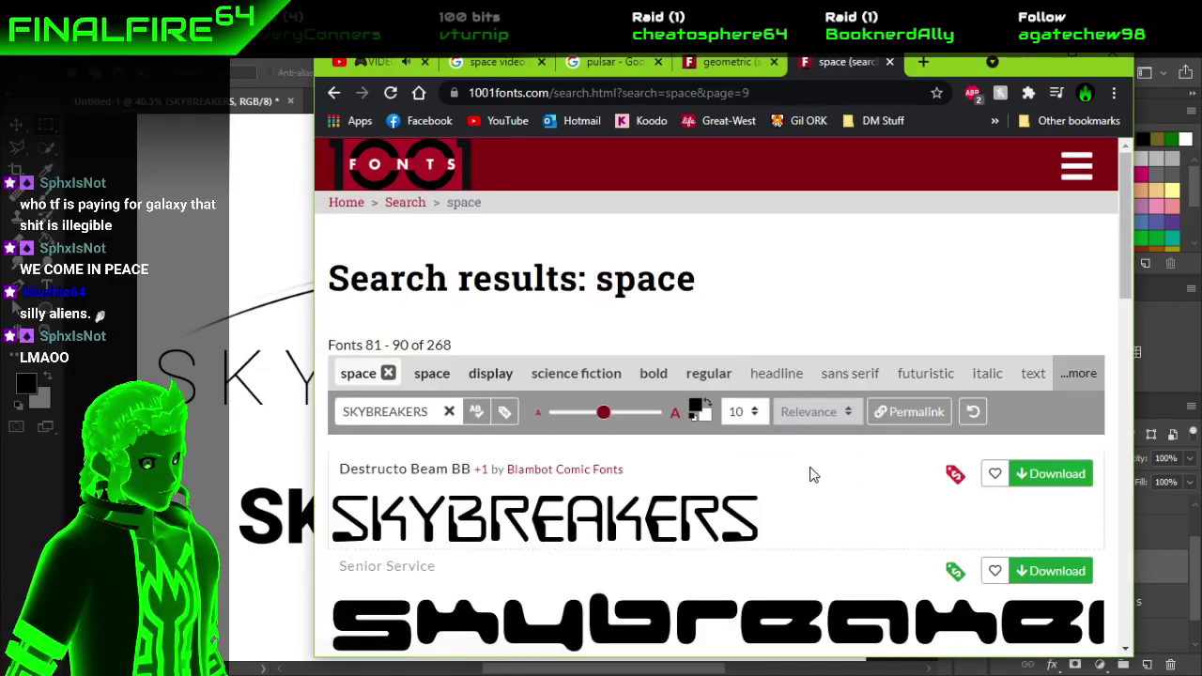
scroll(770, 474, down, 2)
scroll(812, 474, up, 2)
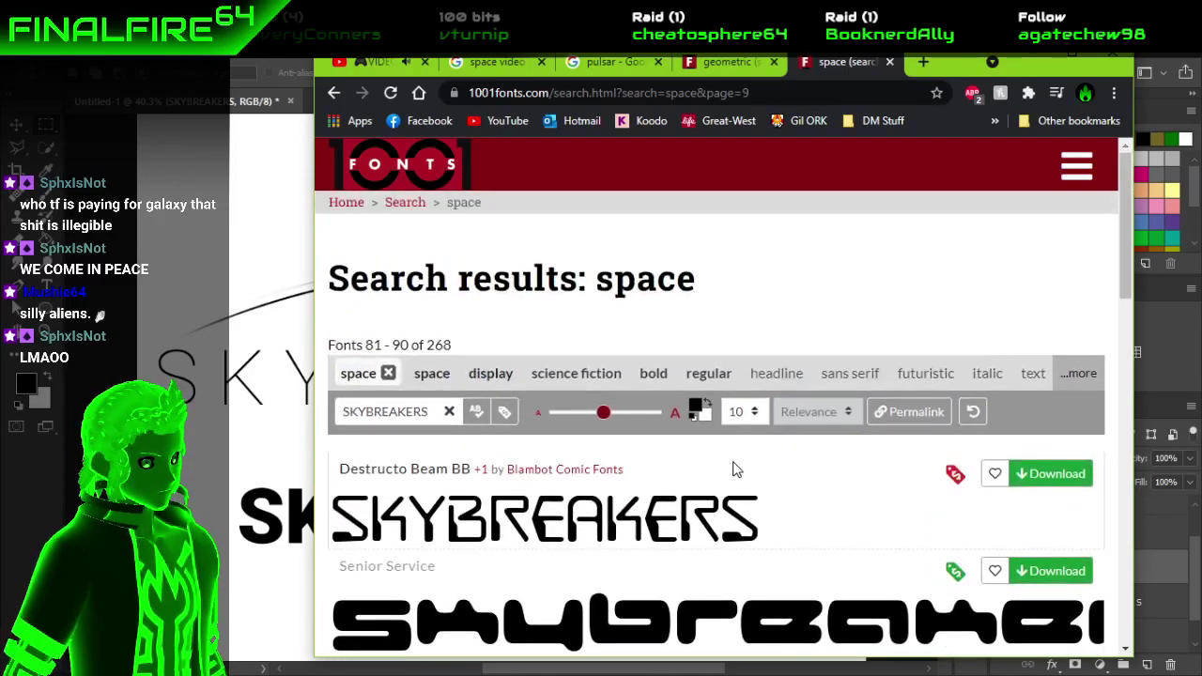
click(1094, 68)
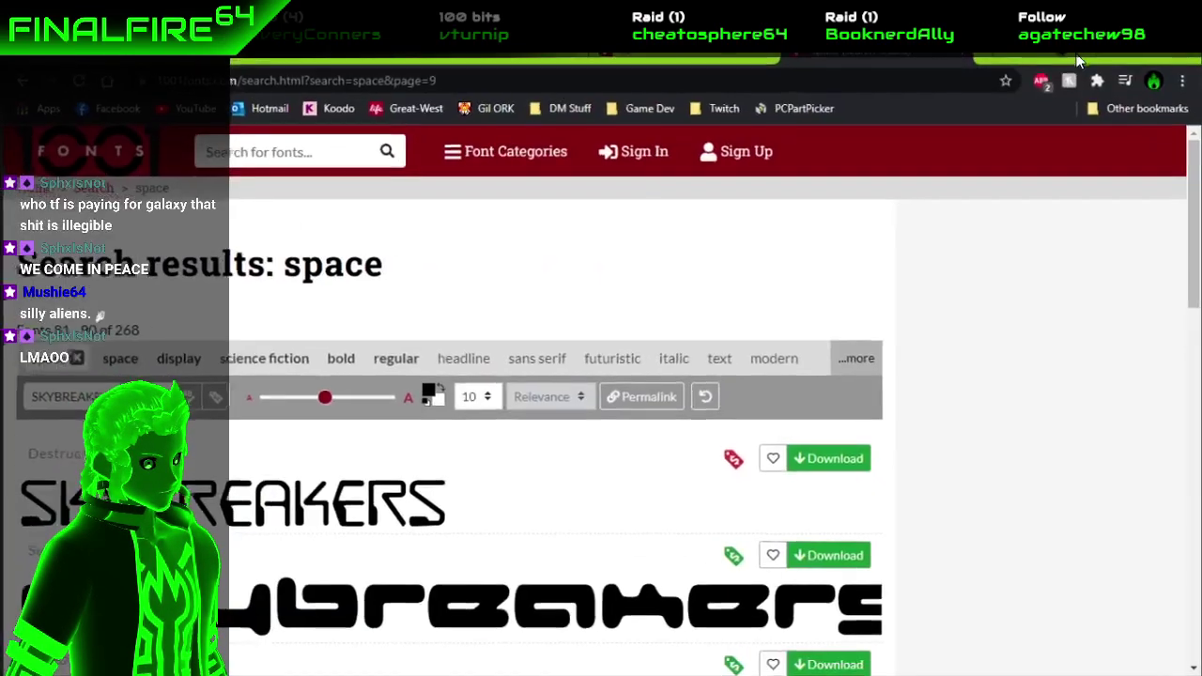
scroll(340, 391, down, 1)
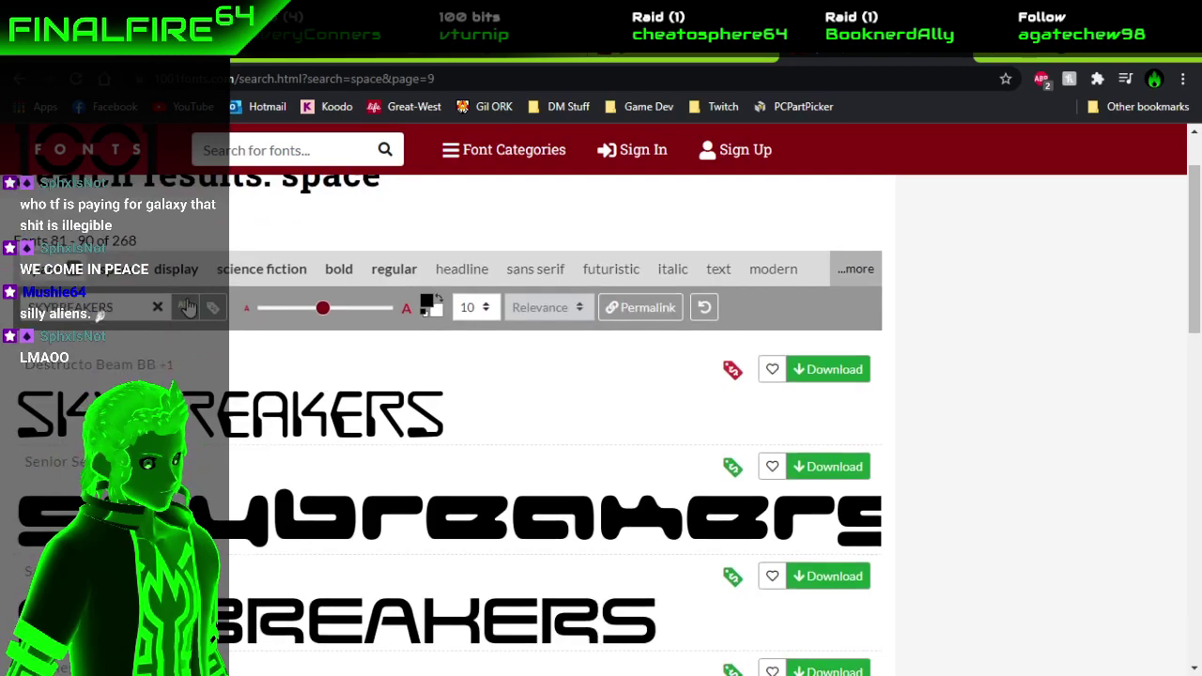
scroll(240, 364, up, 1)
Replace the "space" search tag with science fiction and review the first page of SKYBREAKERS font previews, restoring the smaller browser window.
click(239, 360)
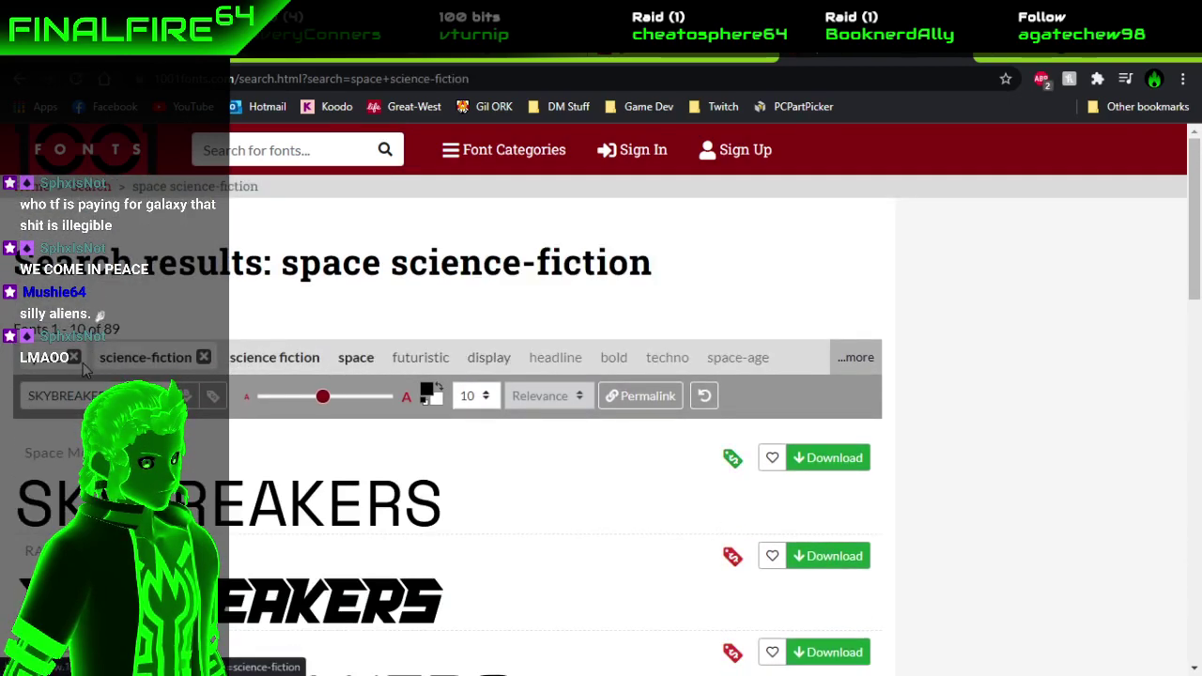
click(75, 360)
scroll(601, 554, down, 2)
scroll(681, 505, down, 3)
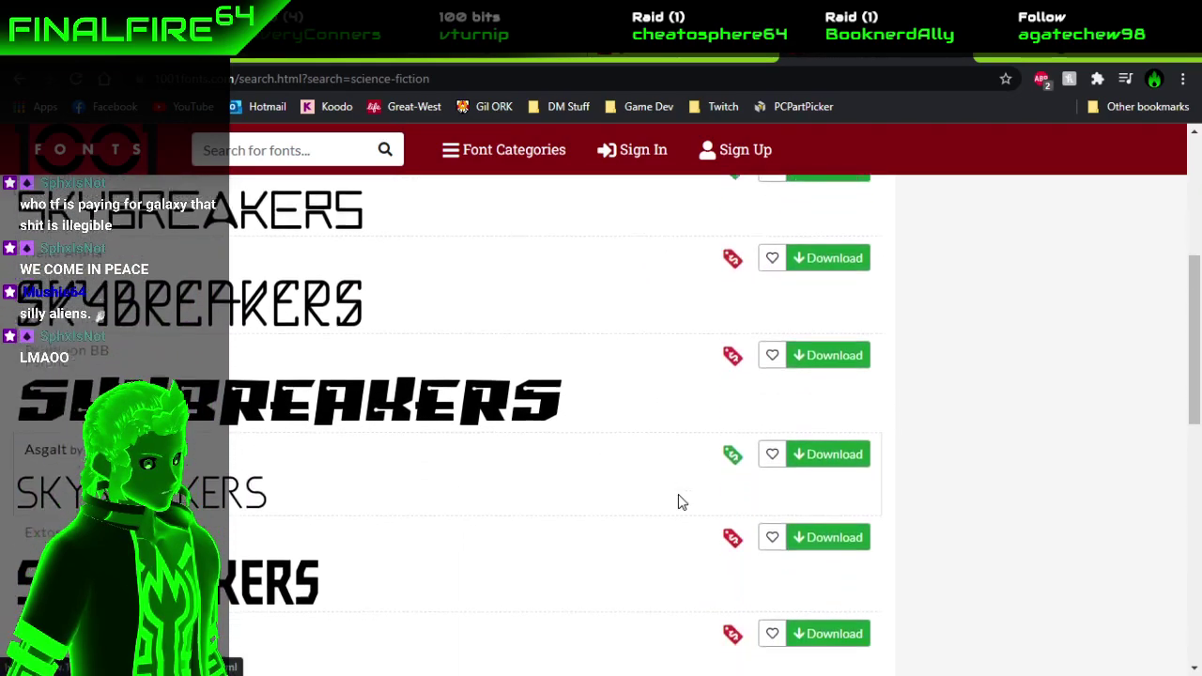
scroll(681, 503, down, 3)
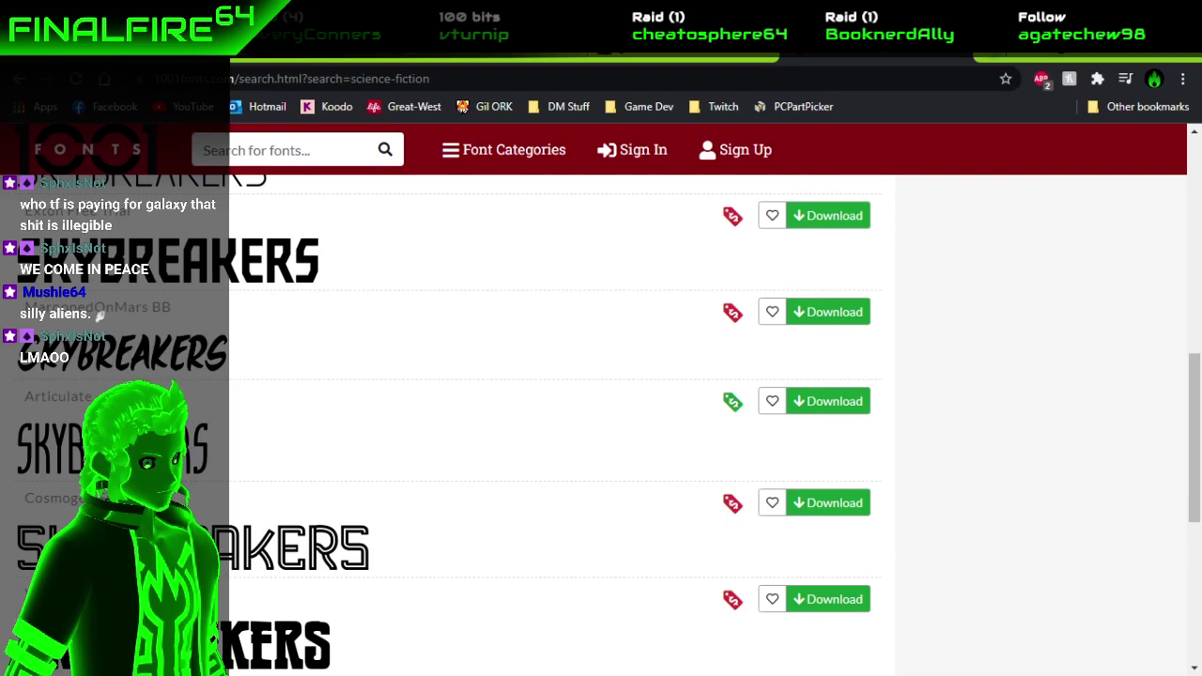
double_click(1008, 57)
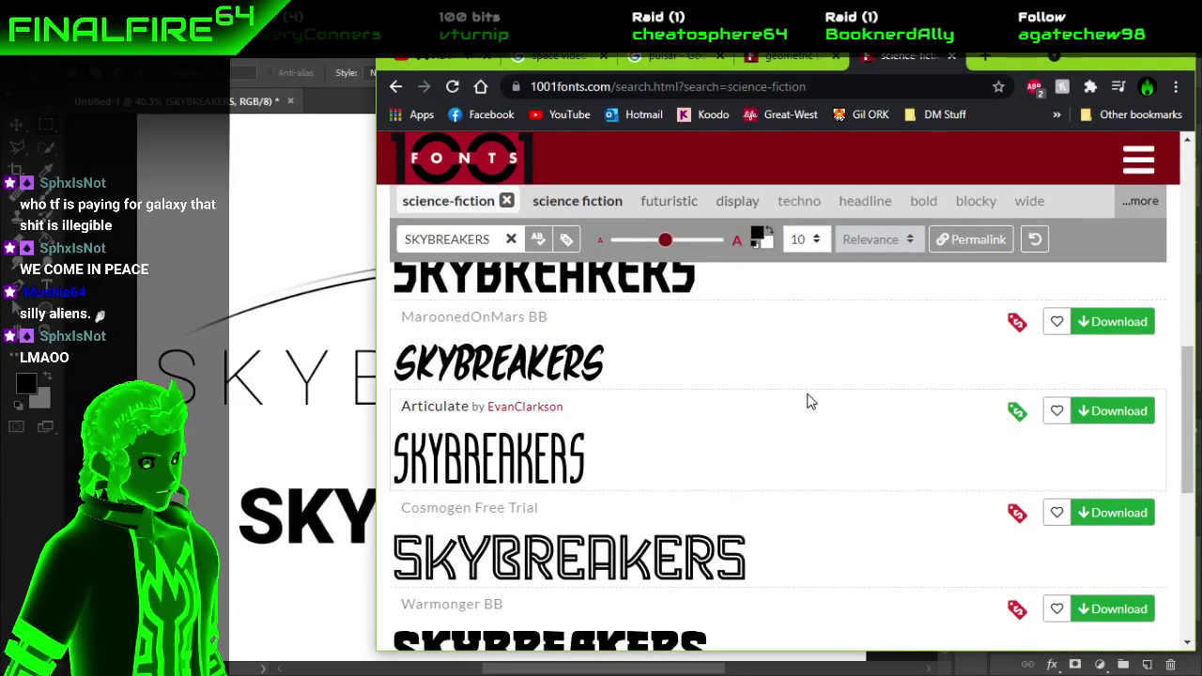
scroll(810, 407, down, 3)
scroll(810, 407, down, 1)
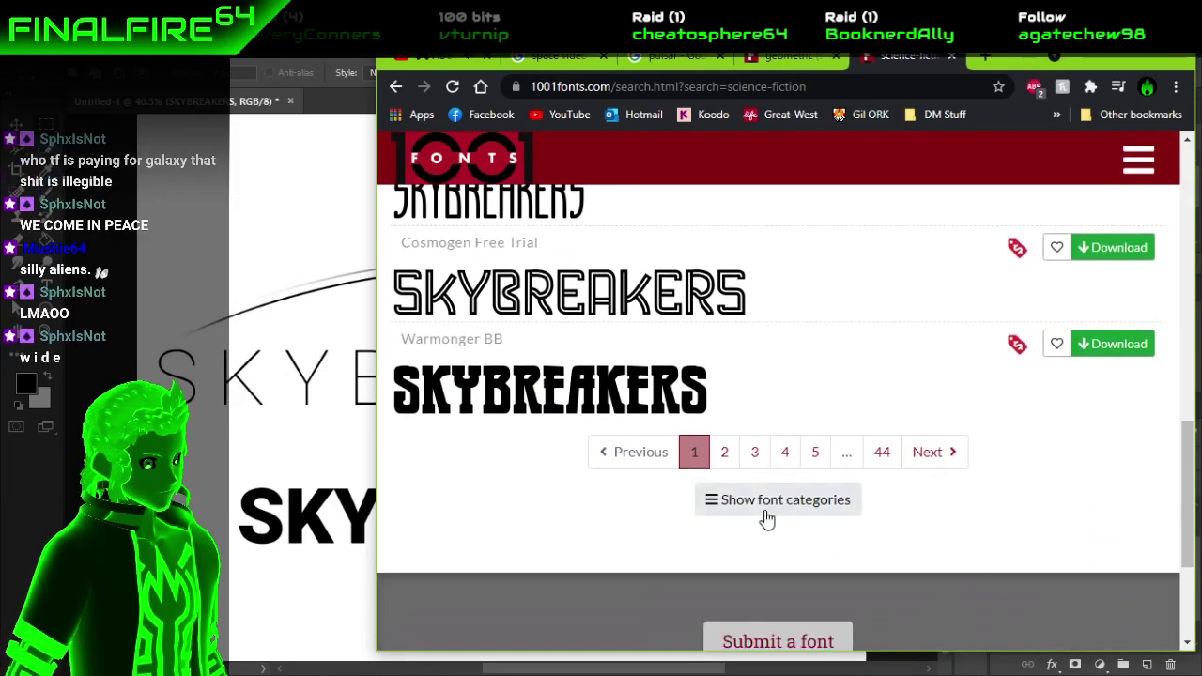
Open page 2 of the science-fiction search results and review its SKYBREAKERS font previews.
click(729, 451)
scroll(756, 466, down, 5)
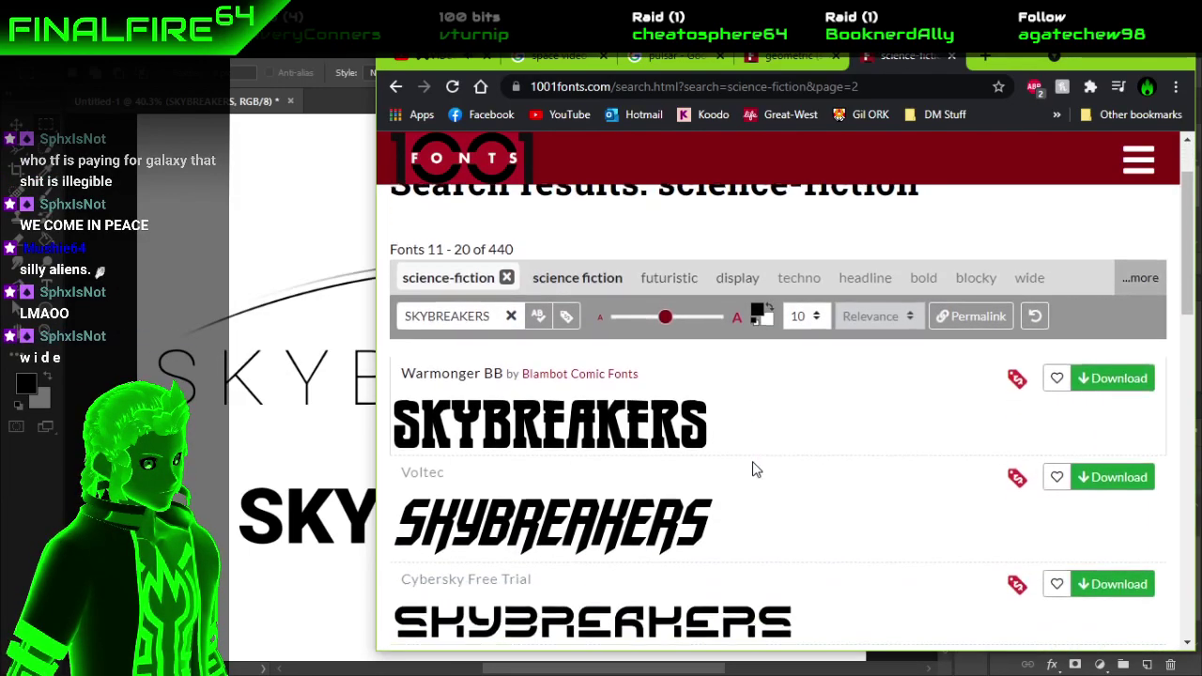
scroll(756, 466, down, 4)
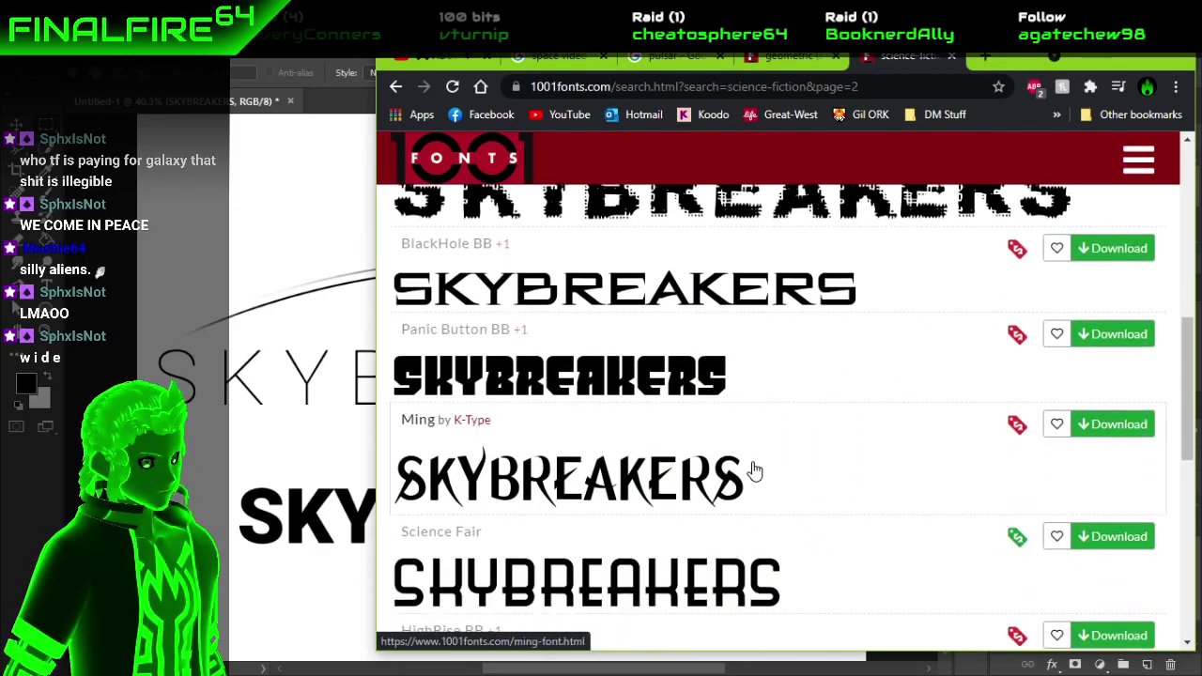
Switch to the SKYBREAKERS draft in Photoshop and activate the Ellipse Tool.
click(218, 524)
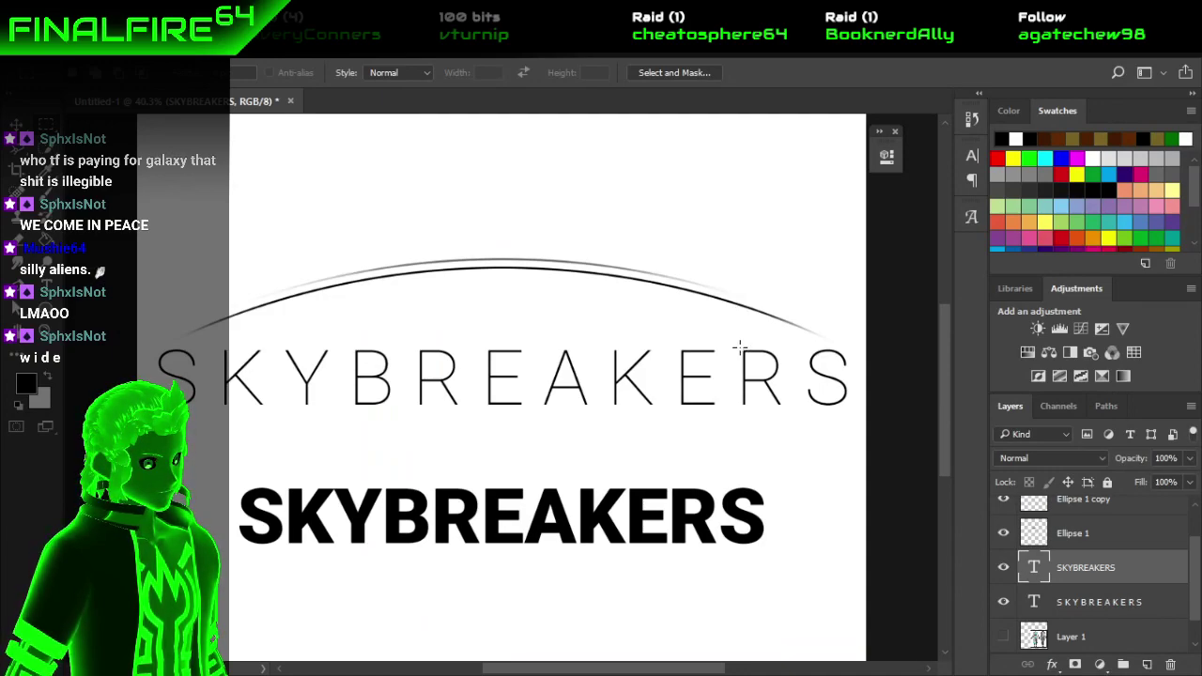
scroll(740, 347, up, 4)
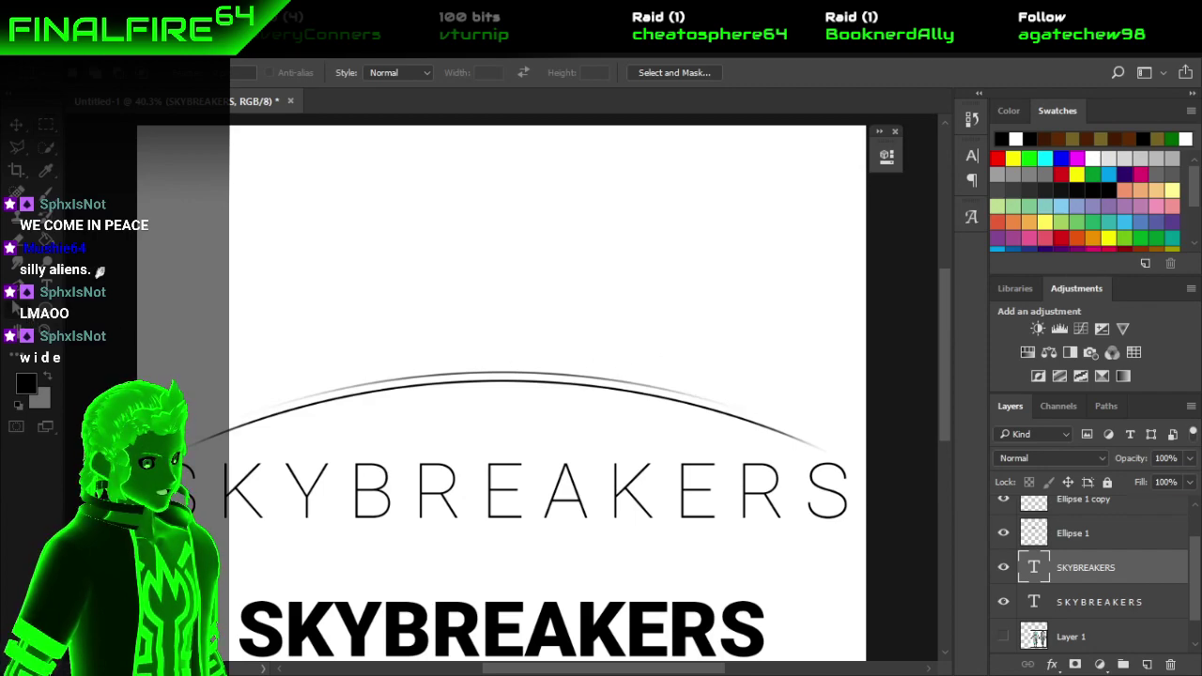
click(16, 316)
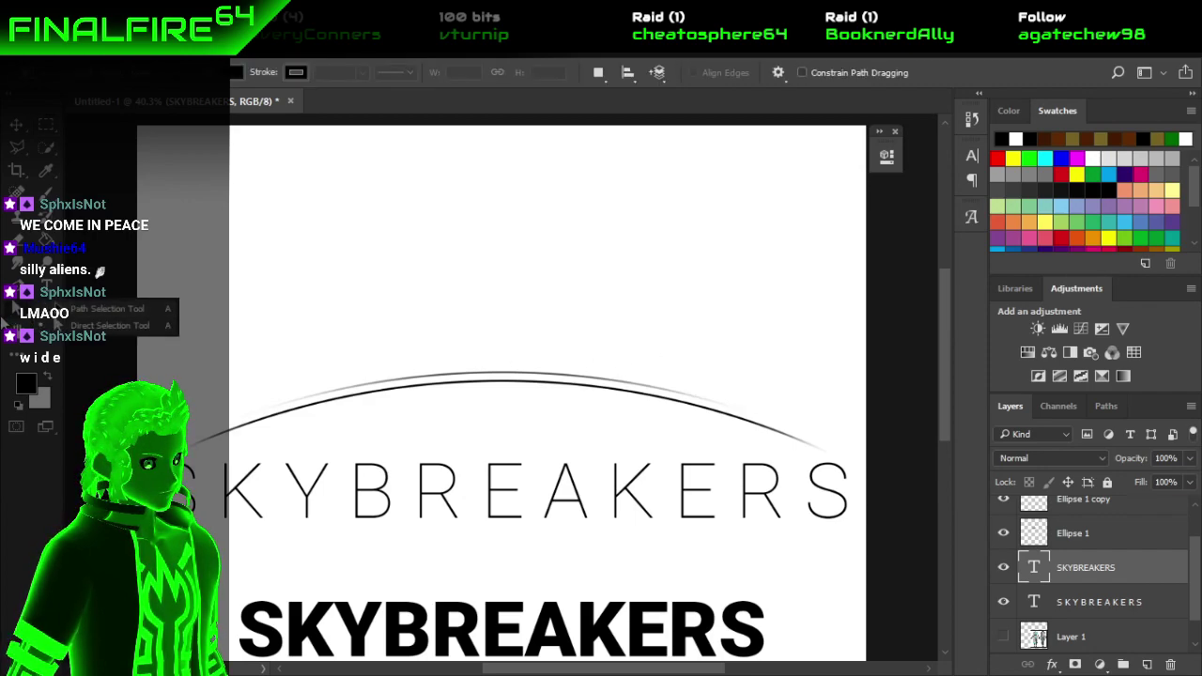
click(14, 330)
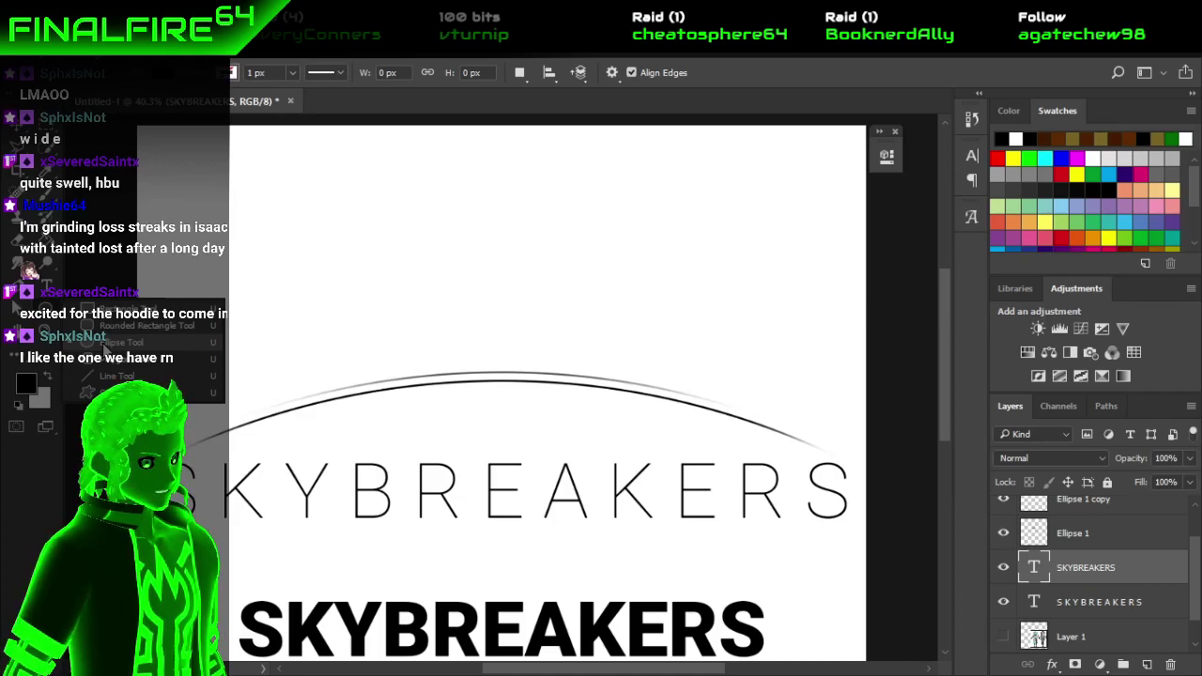
click(106, 343)
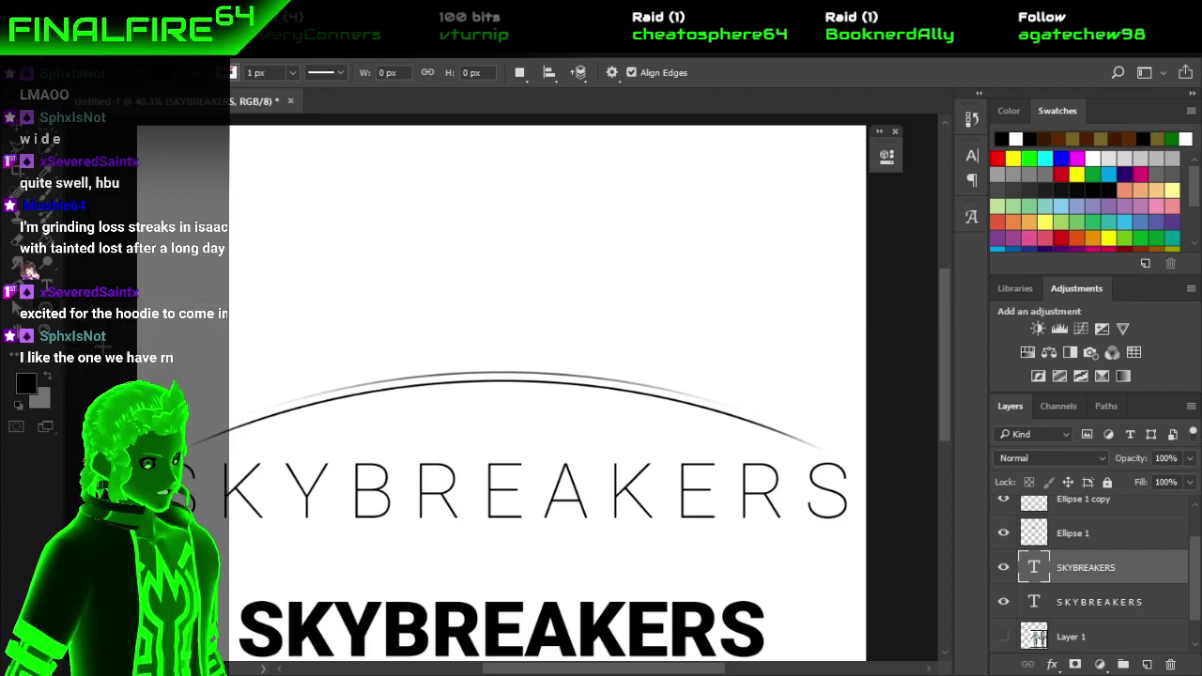
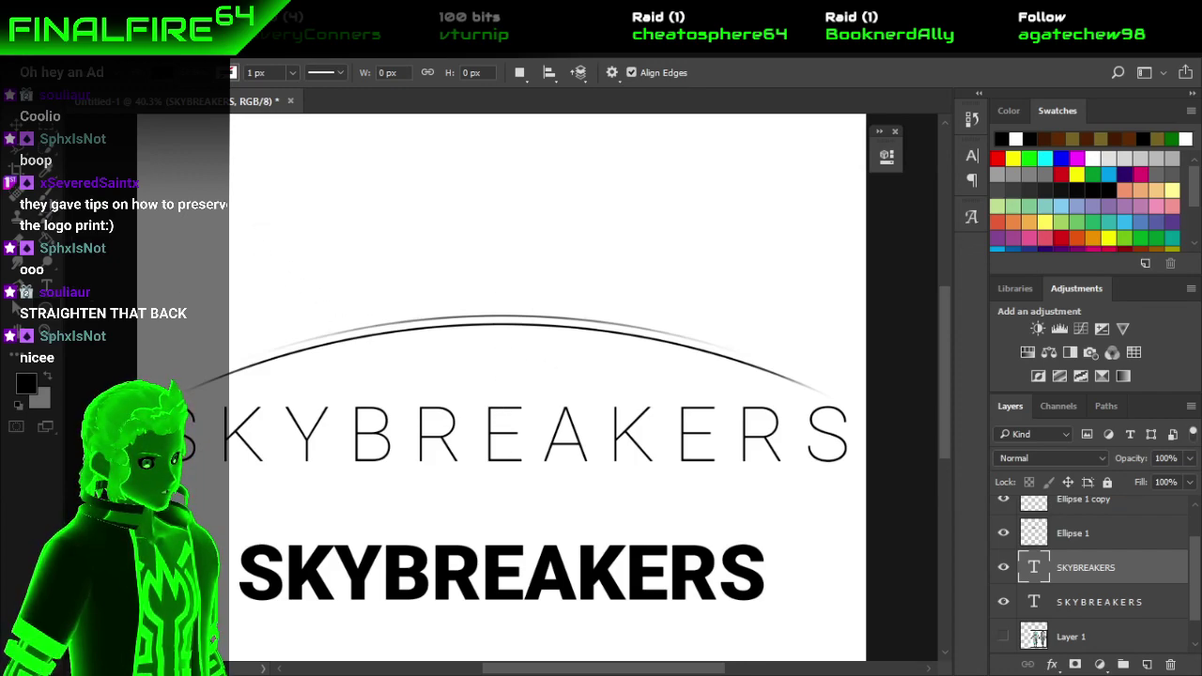
Activate the Brush tool and delete the bold SKYBREAKERS text layer.
key(b)
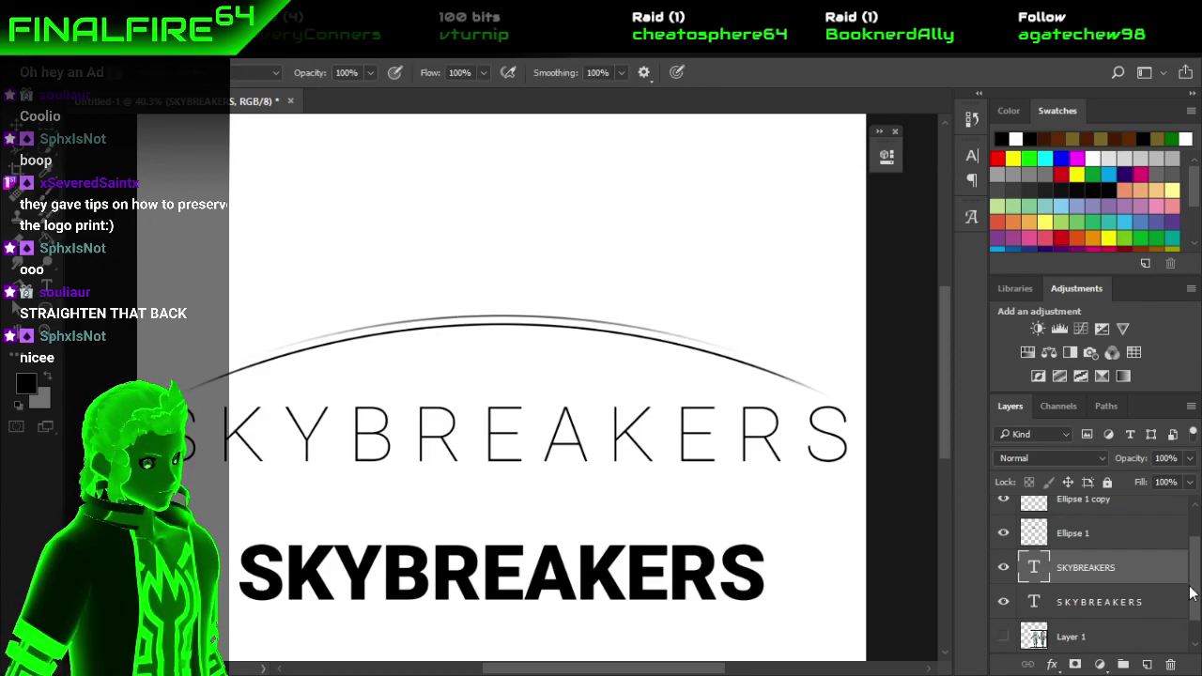
click(1170, 664)
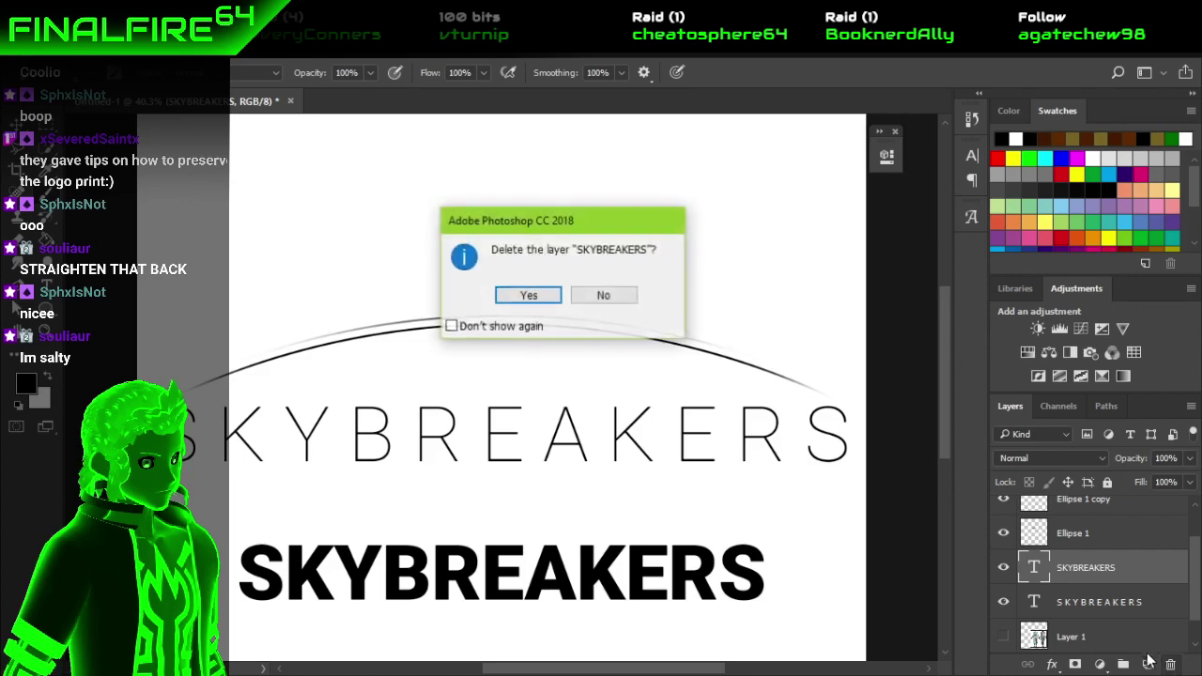
key(Return)
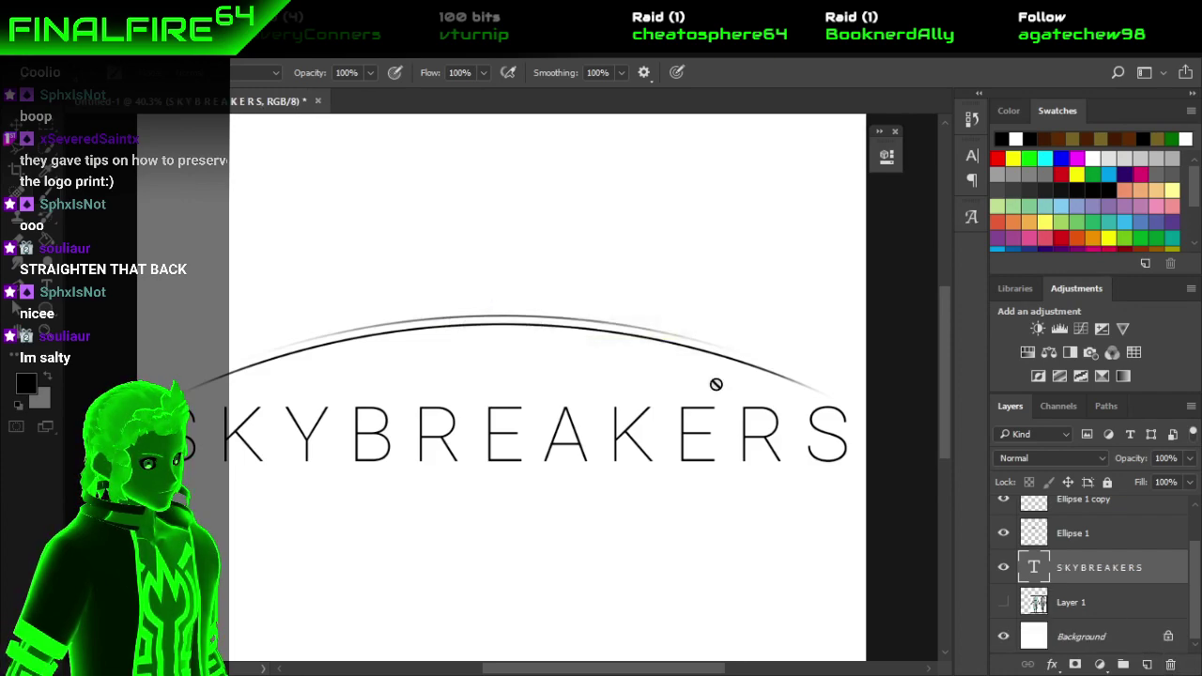
Identify the contents of Layer 2 and Ellipse 1 copy by toggling their visibility, and select the Ellipse 1 layer.
scroll(1188, 591, up, 2)
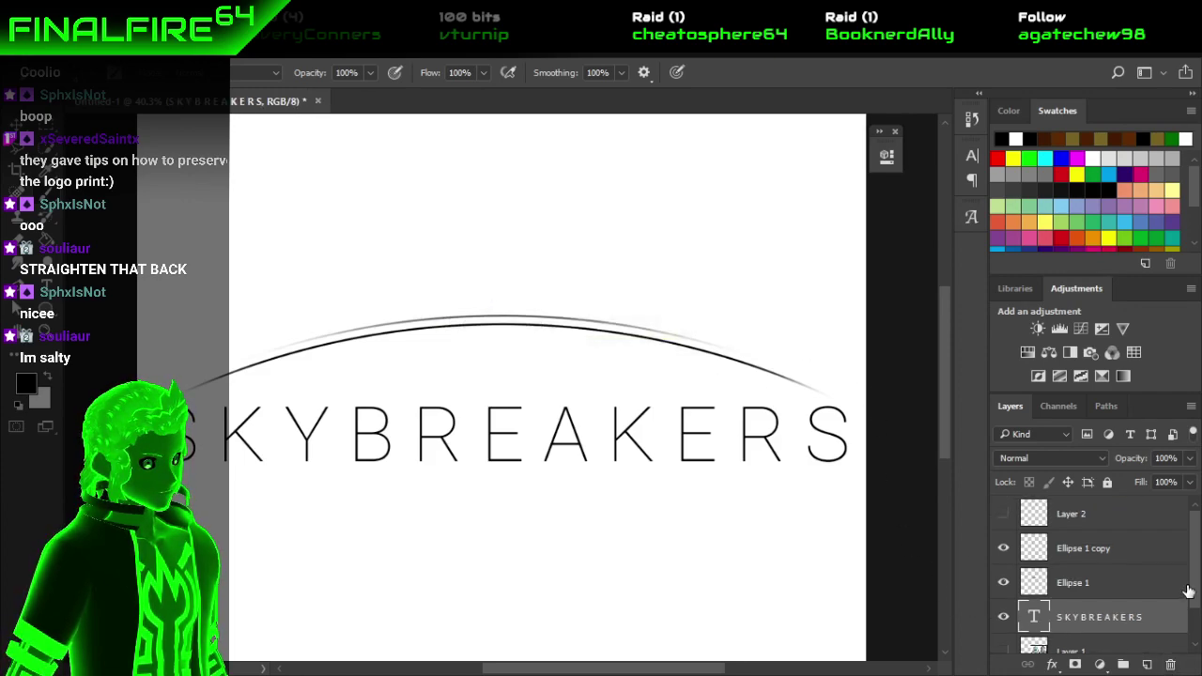
click(1084, 522)
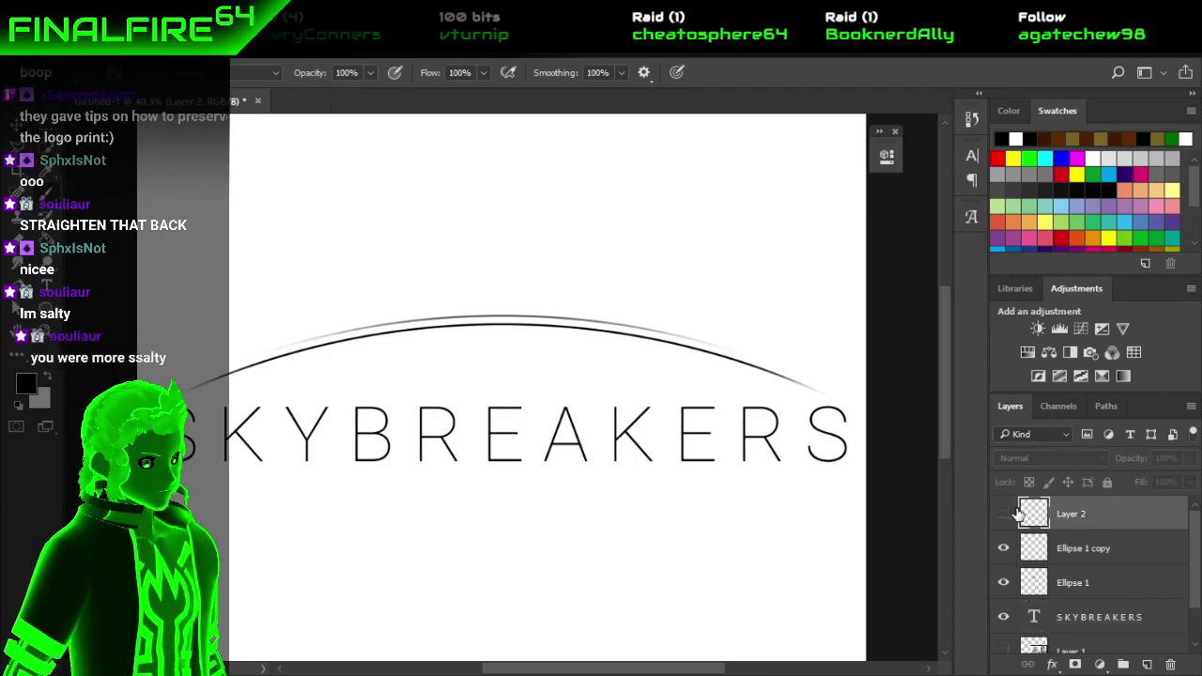
click(1003, 515)
click(1002, 514)
click(1003, 549)
click(1003, 550)
click(1087, 575)
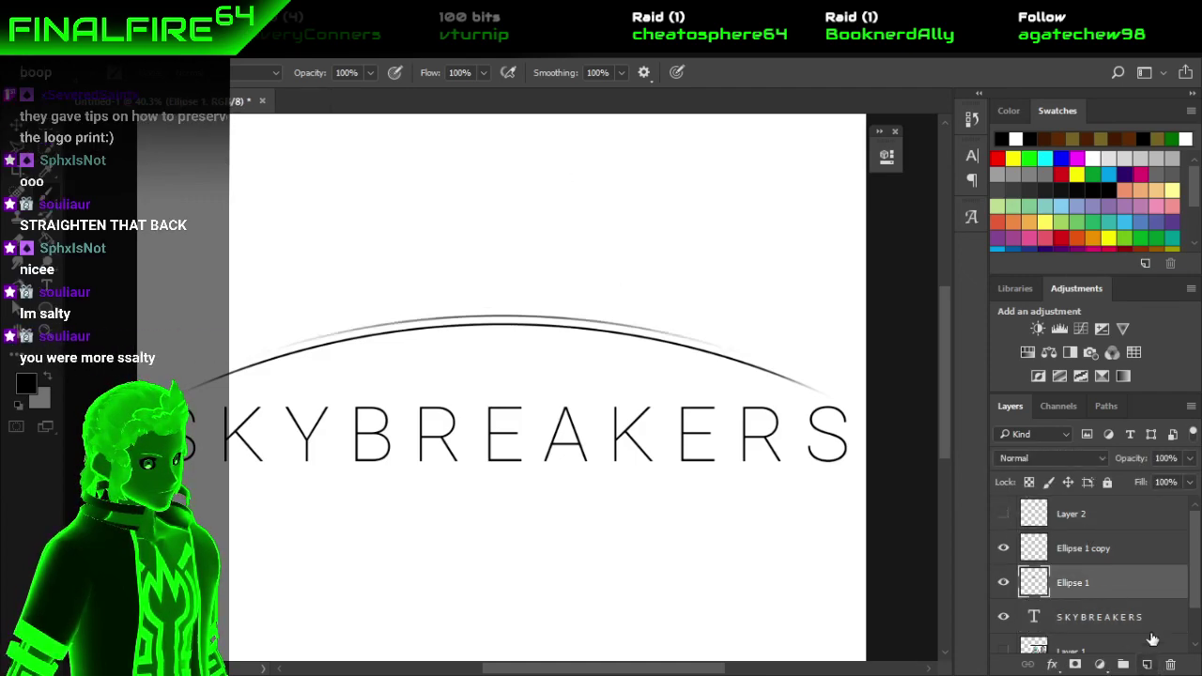
Add a new layer above Ellipse 1 copy and brush five short lines radiating across the arc.
click(1121, 560)
click(1147, 664)
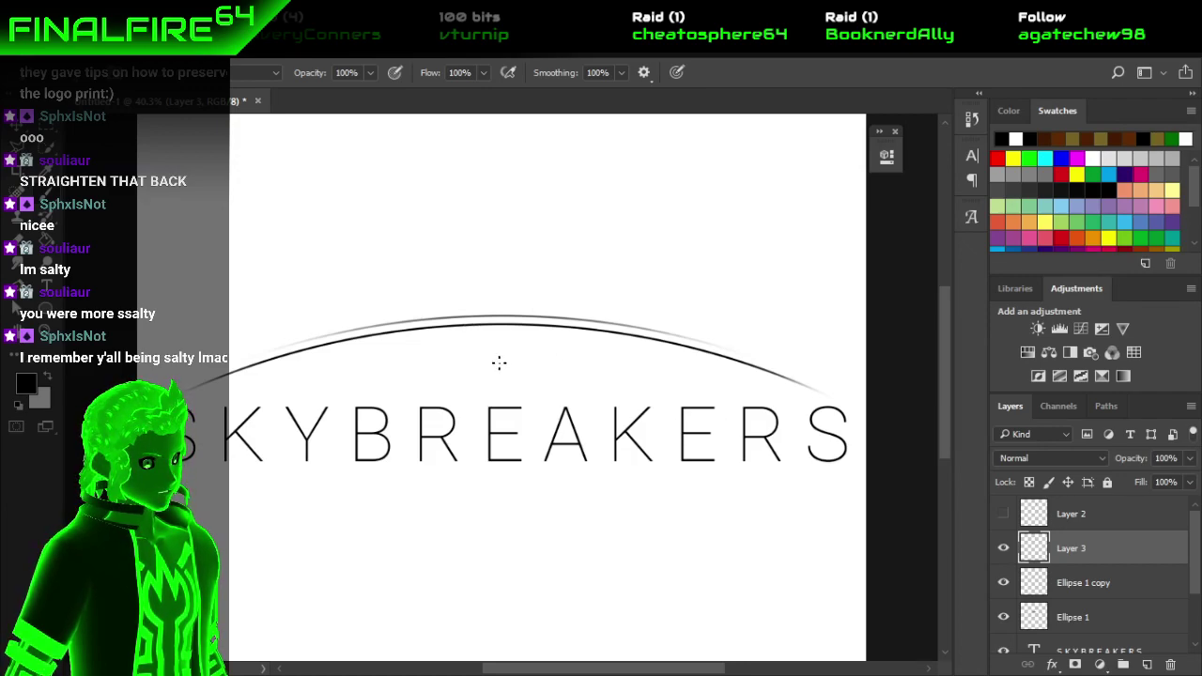
drag(498, 331, 501, 260)
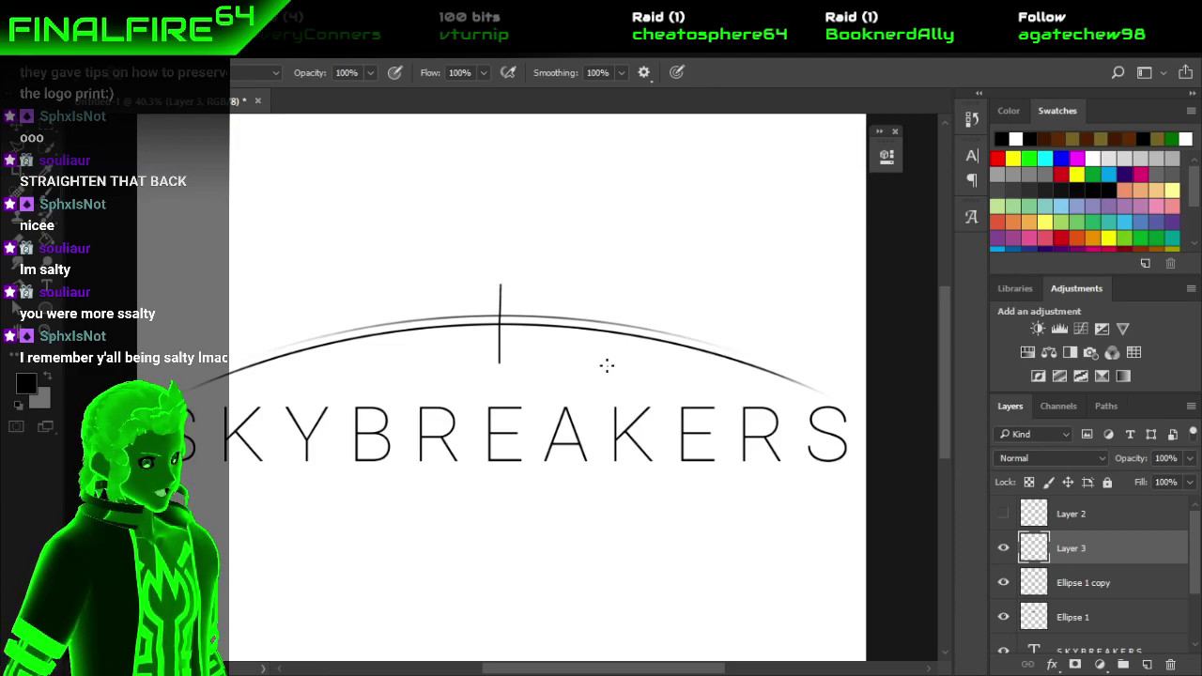
mouse_move(592, 369)
mouse_down()
mouse_move(649, 279)
mouse_move(638, 302)
mouse_up()
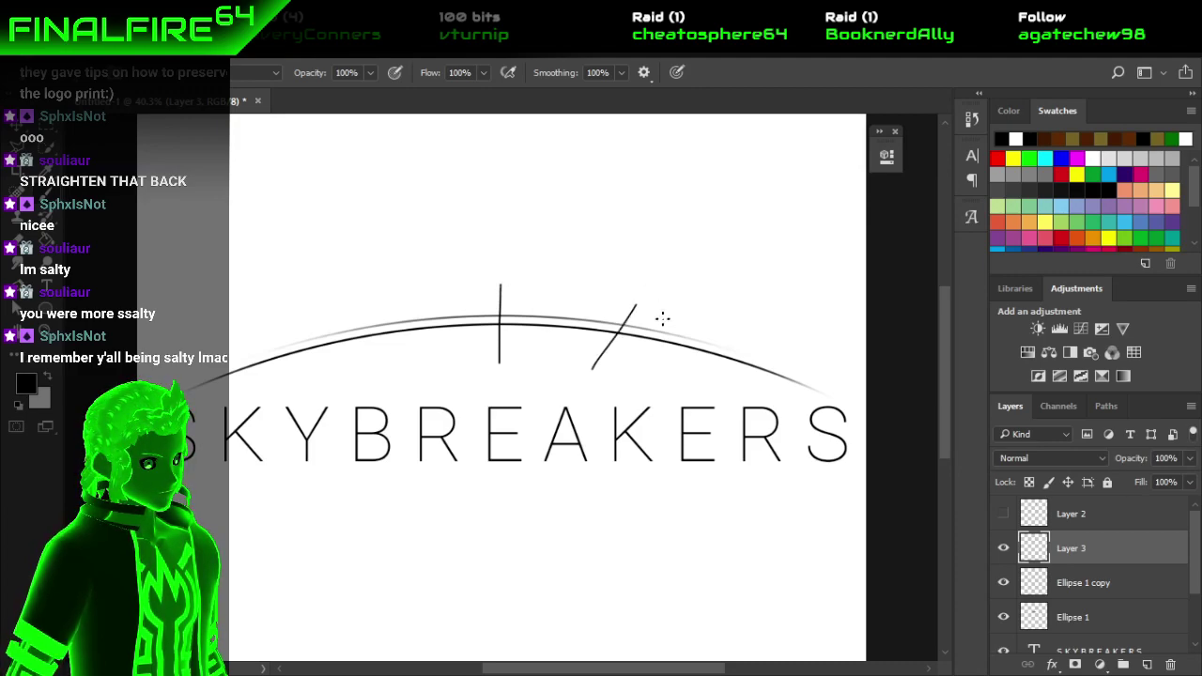
drag(674, 377, 725, 331)
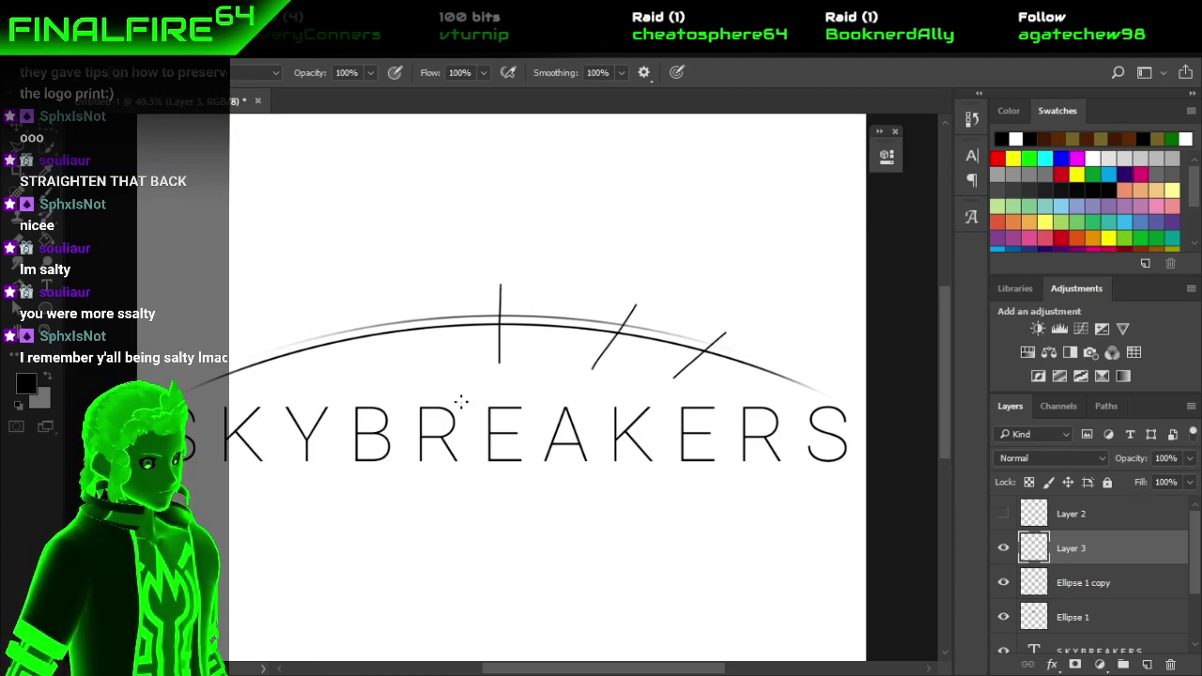
drag(406, 364, 378, 315)
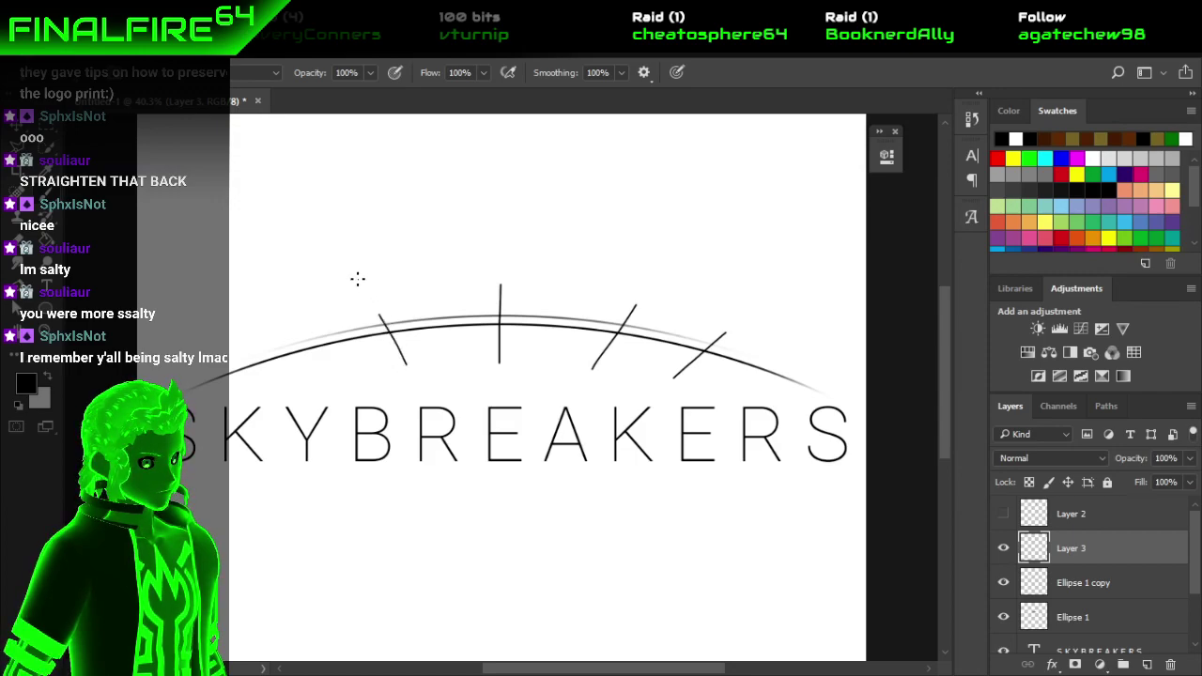
drag(313, 376, 276, 342)
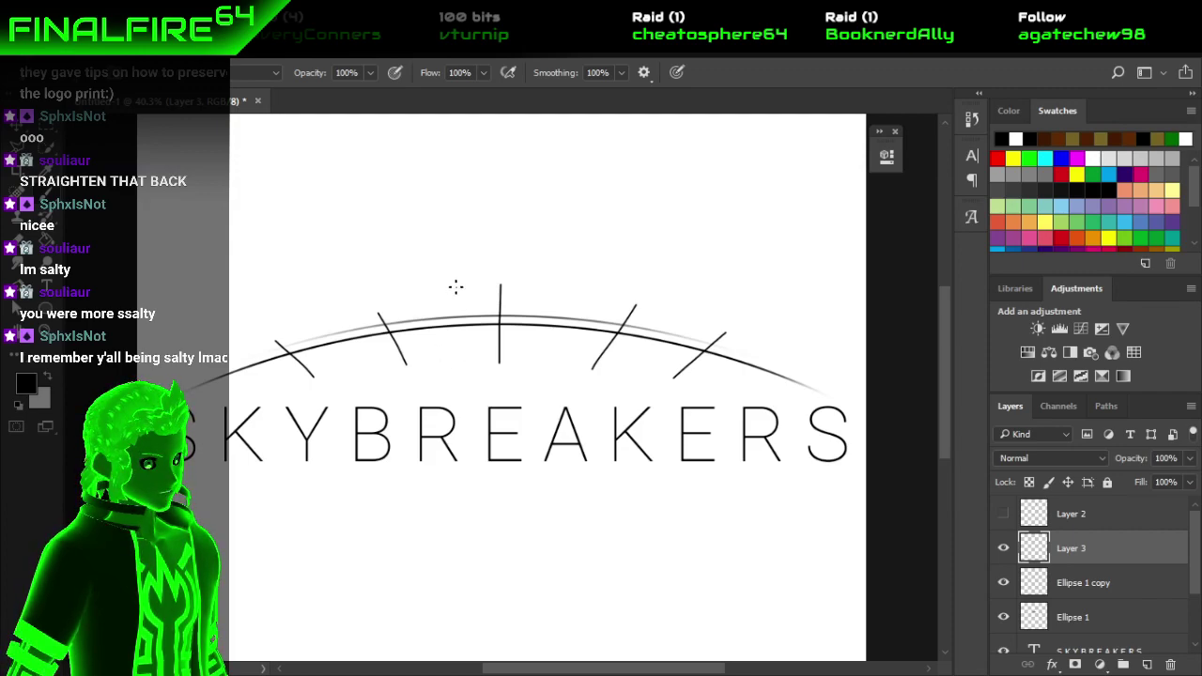
Undo the trial arrowhead stroke on the middle line and set the brush smoothing to 0%.
drag(488, 290, 501, 286)
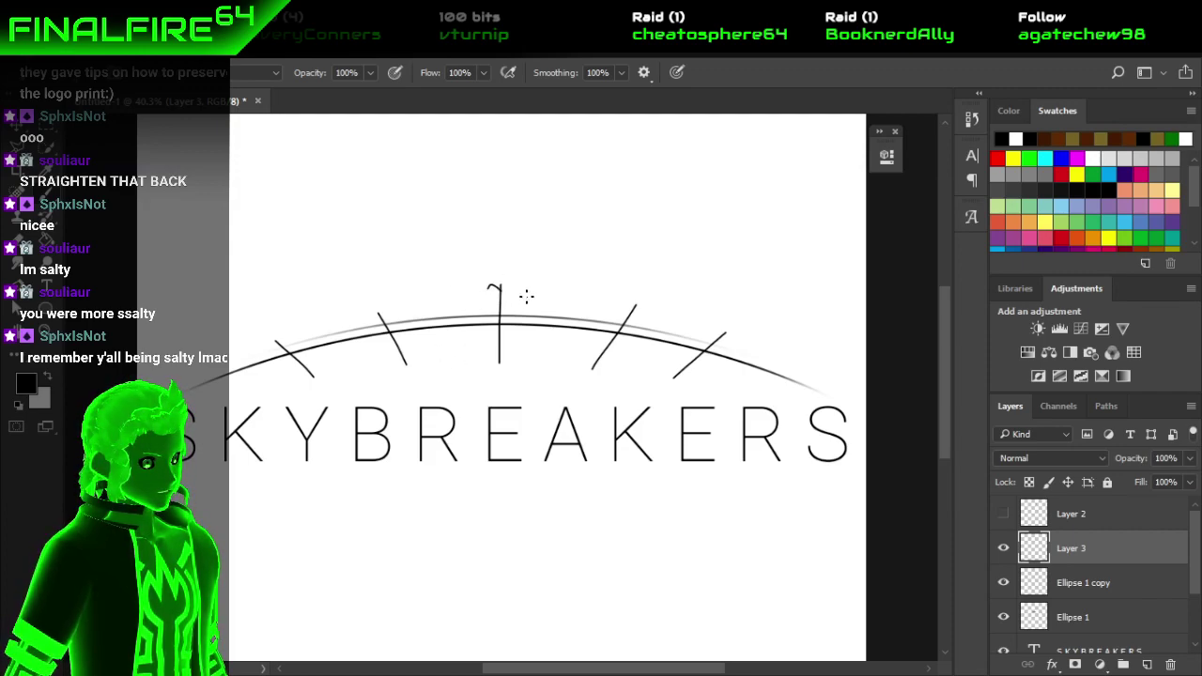
key(ctrl+z)
click(621, 72)
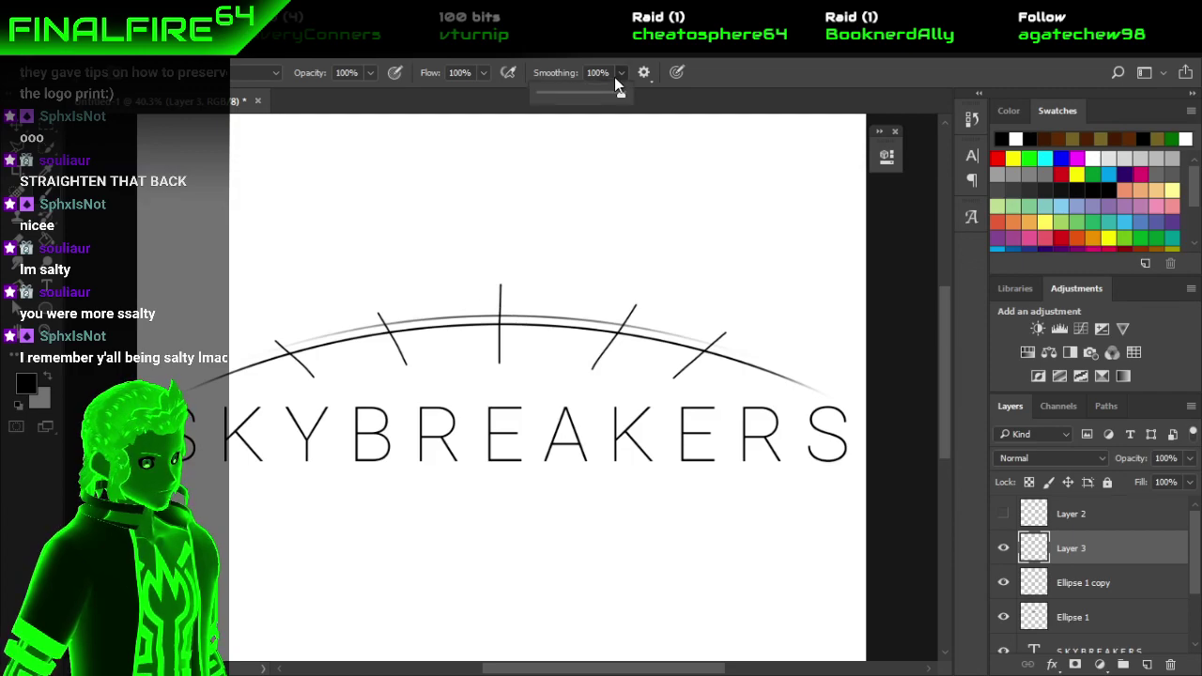
drag(624, 94, 541, 94)
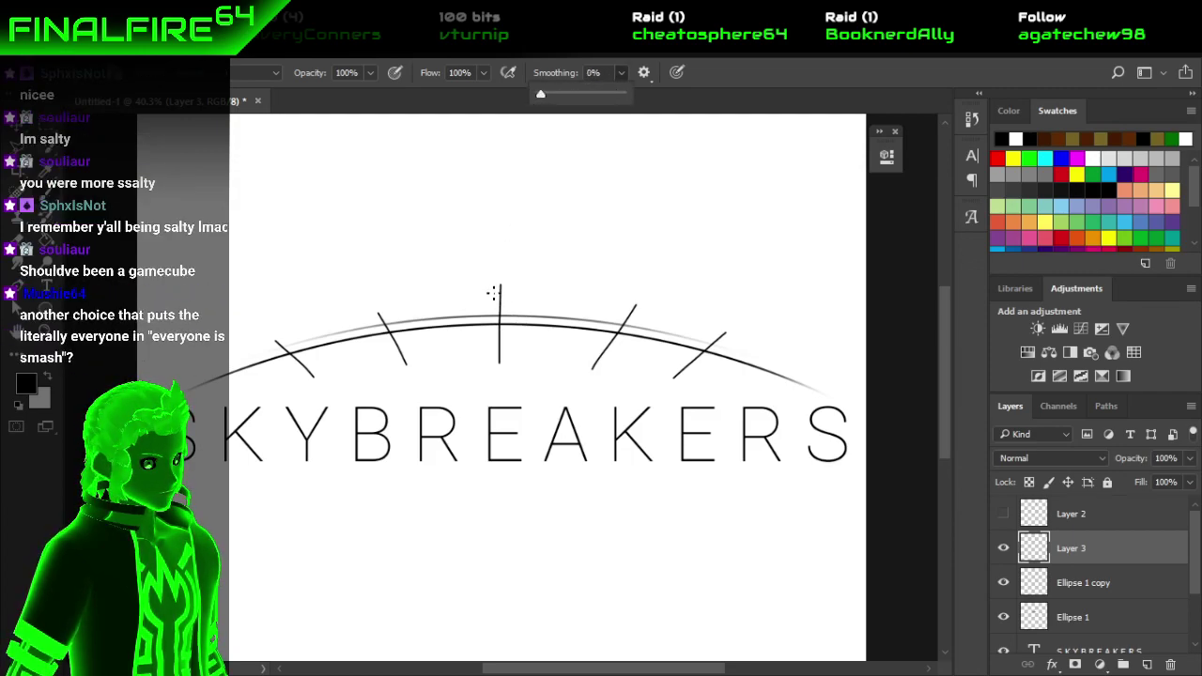
Draw an arrowhead on the outer end of each of the five radiating lines.
drag(495, 295, 512, 295)
drag(627, 312, 644, 313)
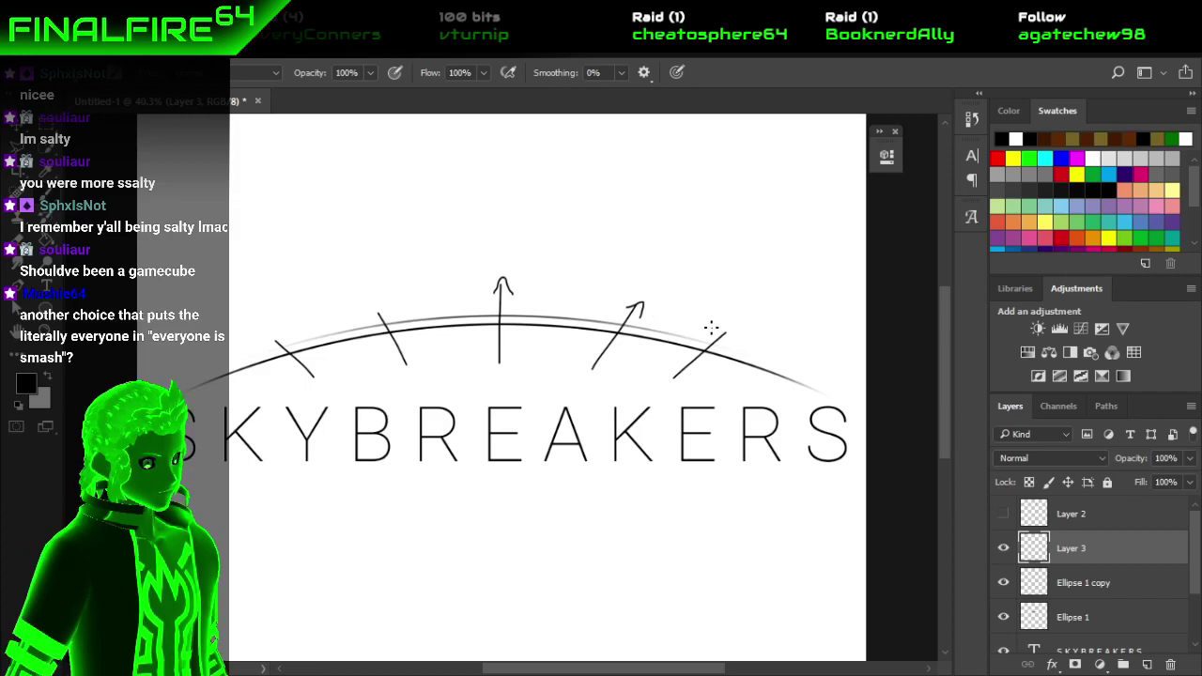
drag(713, 330, 729, 342)
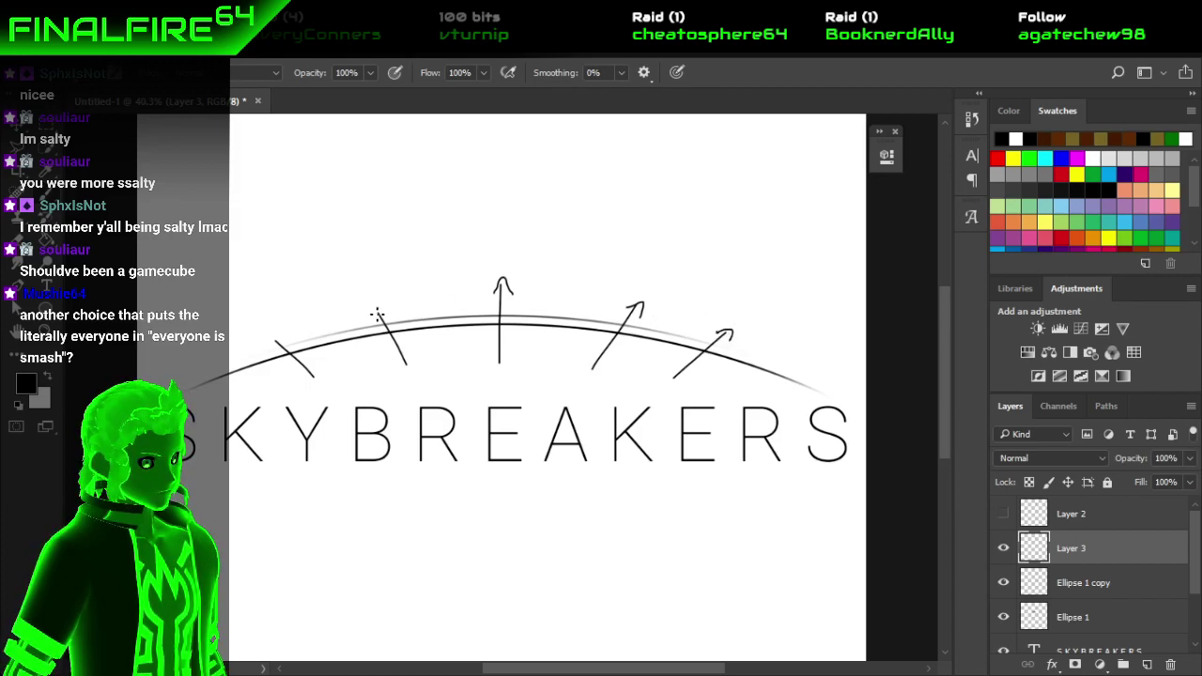
drag(374, 319, 386, 317)
drag(272, 344, 284, 336)
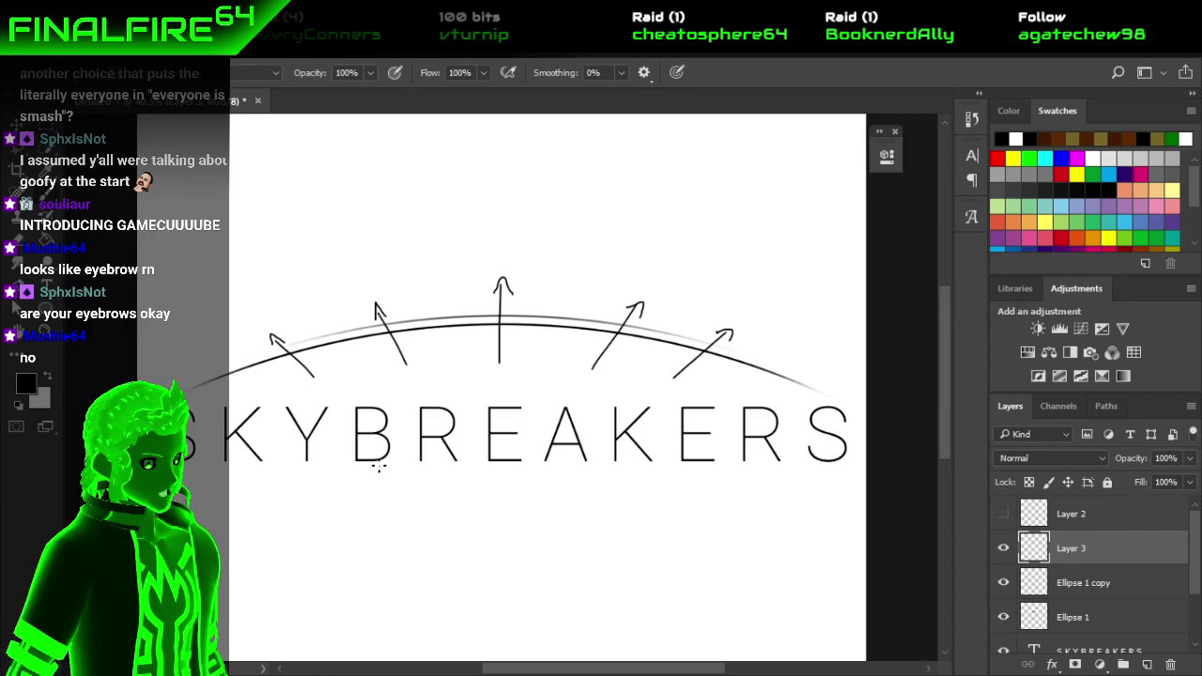
Undo all the arrow strokes drawn across the arc.
key(v)
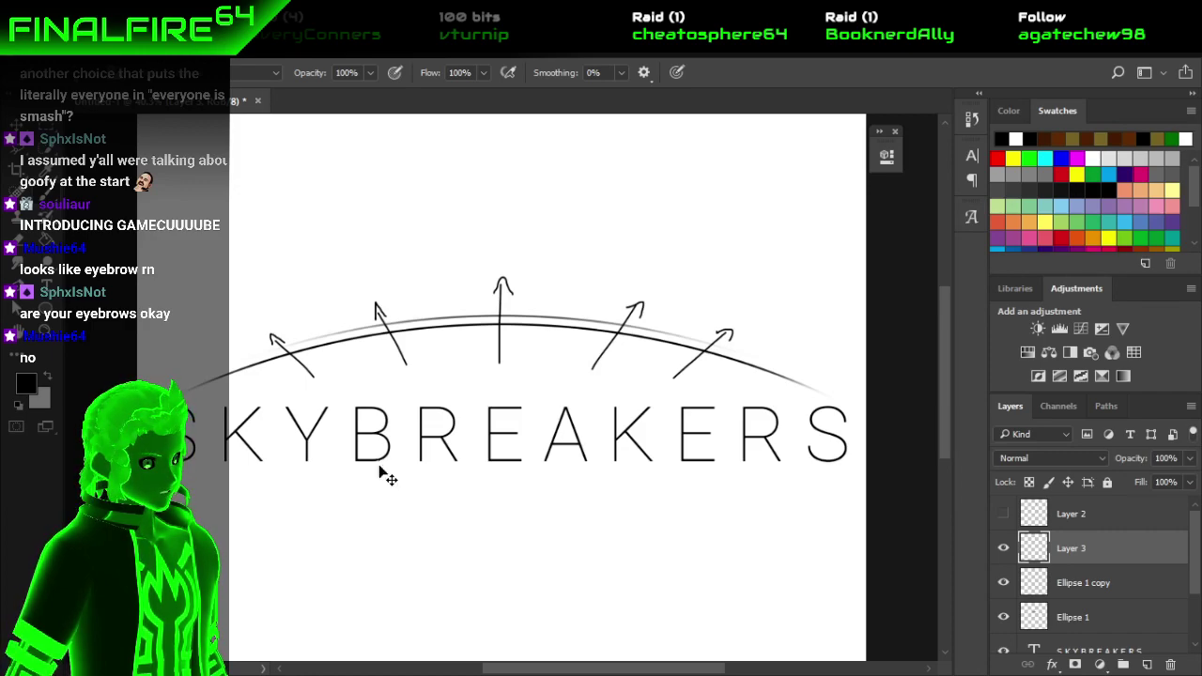
key(ctrl+z)
key(ctrl+z)
key(ctrl+z)
key(ctrl+z)
key(ctrl+z)
key(ctrl+z)
key(ctrl+z)
key(ctrl+z)
key(ctrl+z)
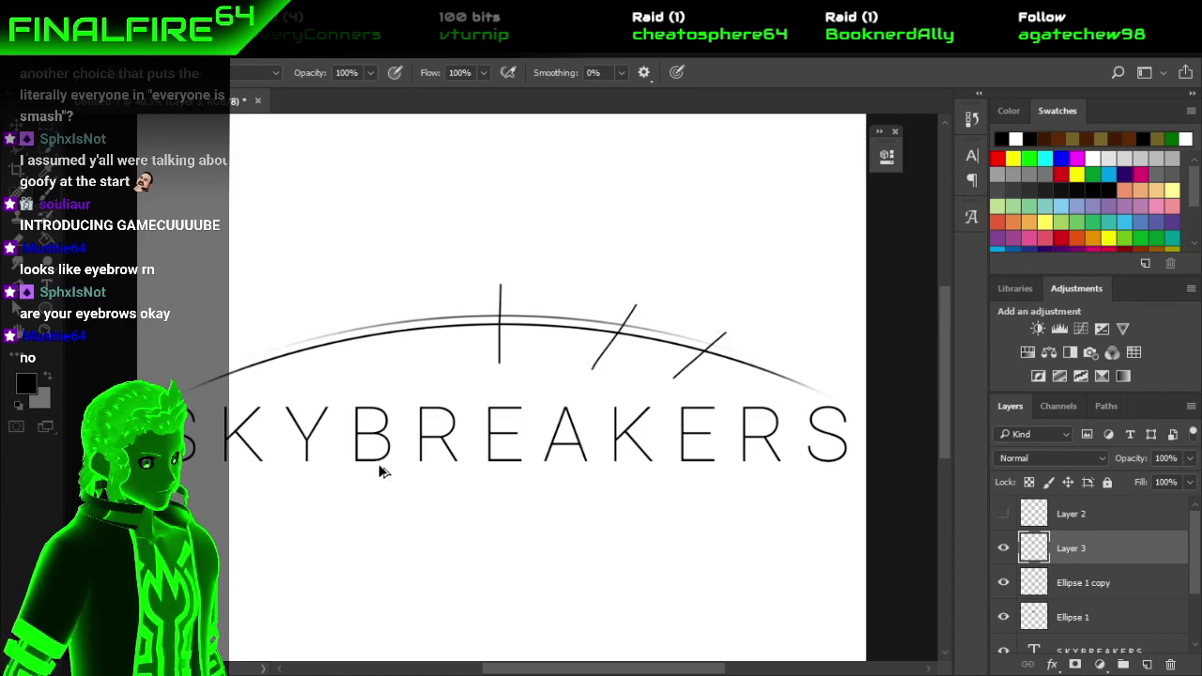
key(ctrl+z)
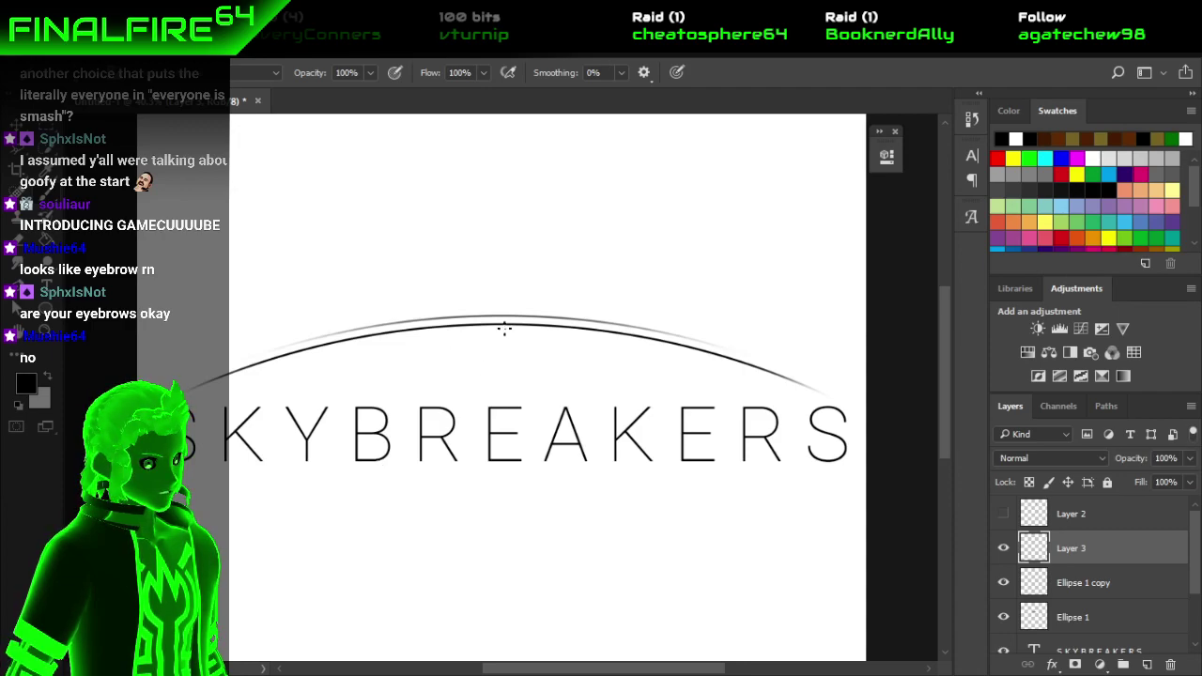
mouse_move(488, 324)
mouse_down()
mouse_move(450, 320)
mouse_move(496, 300)
mouse_move(535, 327)
mouse_move(563, 311)
mouse_move(596, 329)
mouse_up()
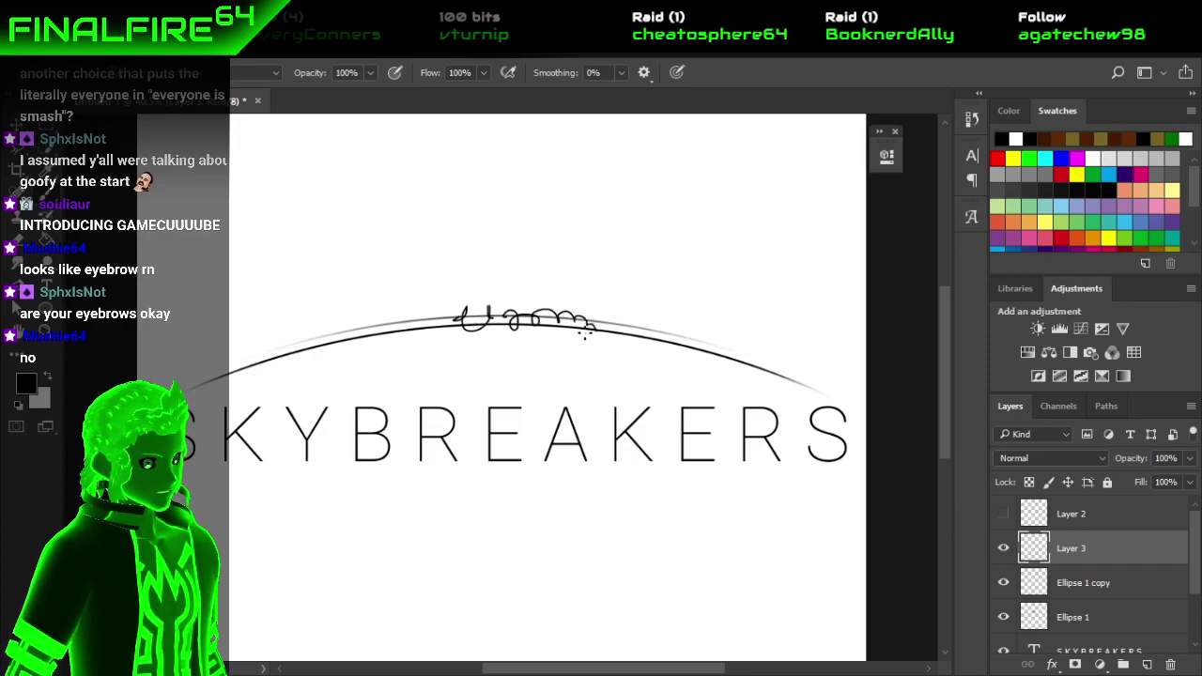
key(ctrl+z)
key(ctrl+z)
key(ctrl+z)
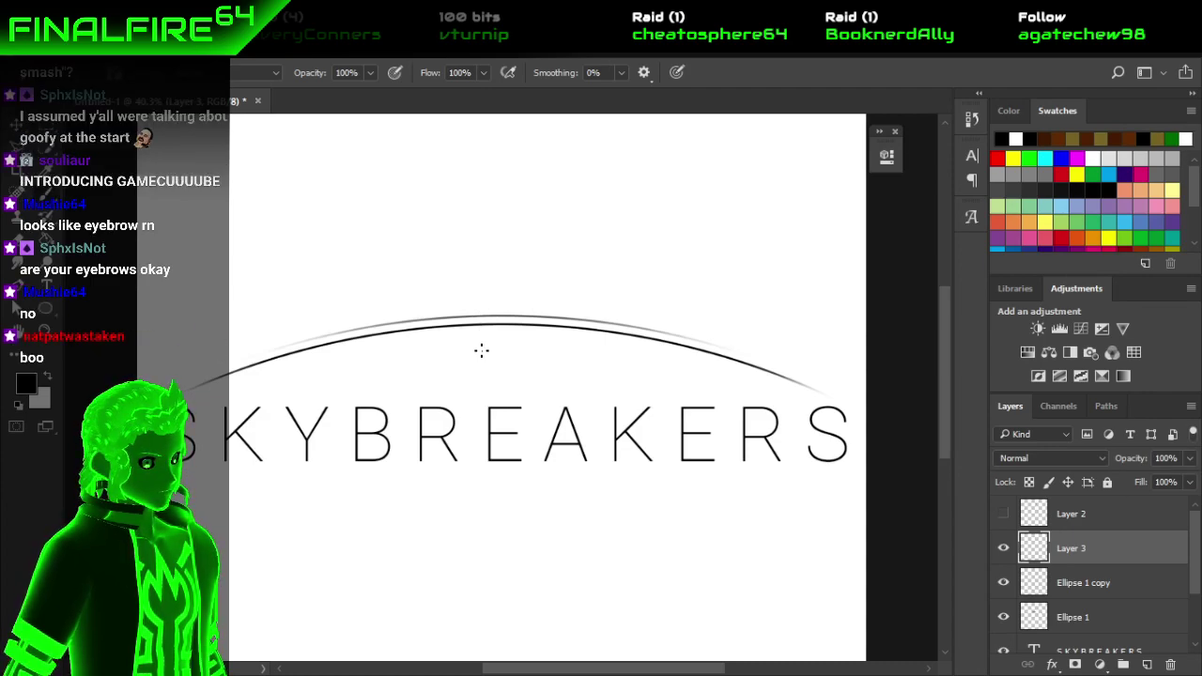
Sketch a narrow two-line stem topped by a four-pointed star over the centre of the arc.
mouse_move(480, 354)
mouse_down()
mouse_move(484, 285)
mouse_move(519, 316)
mouse_move(519, 354)
mouse_up()
mouse_move(486, 266)
mouse_down()
mouse_move(505, 278)
mouse_move(509, 256)
mouse_up()
key(ctrl+alt+z)
key(ctrl+alt+z)
key(ctrl+alt+z)
key(ctrl+alt+z)
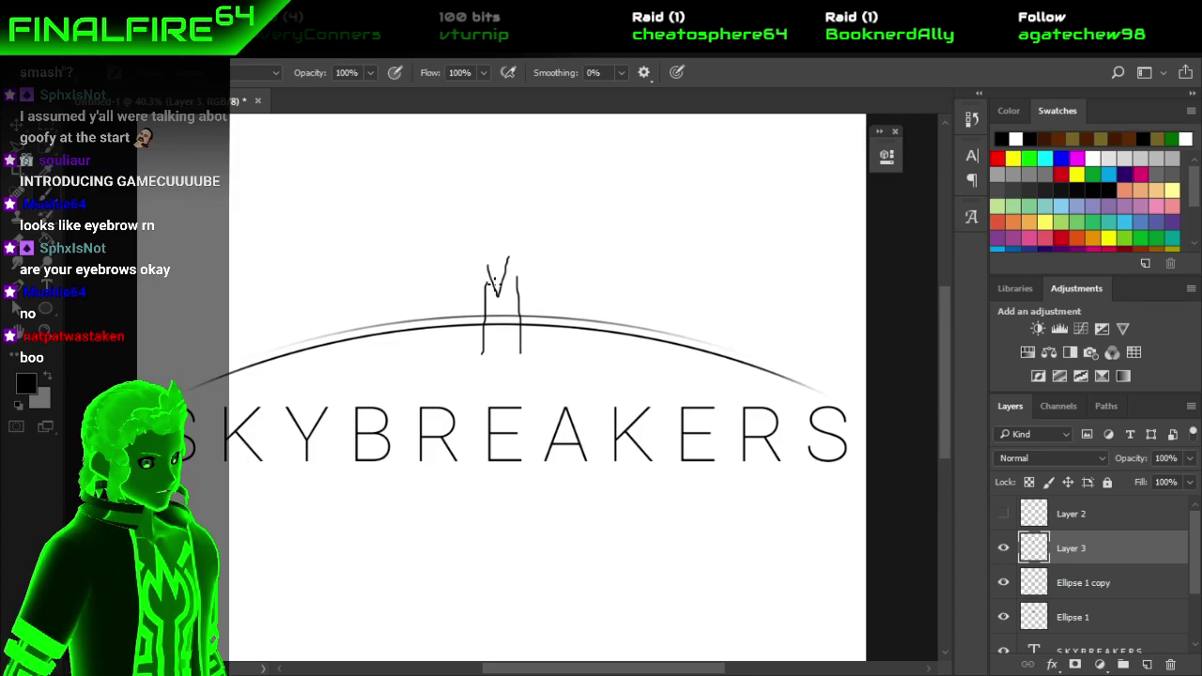
mouse_move(491, 287)
mouse_down()
mouse_move(490, 342)
mouse_move(509, 340)
mouse_up()
mouse_move(485, 275)
mouse_down()
mouse_move(492, 286)
mouse_move(510, 267)
mouse_move(494, 227)
mouse_move(516, 255)
mouse_move(512, 270)
mouse_move(472, 259)
mouse_move(490, 243)
mouse_up()
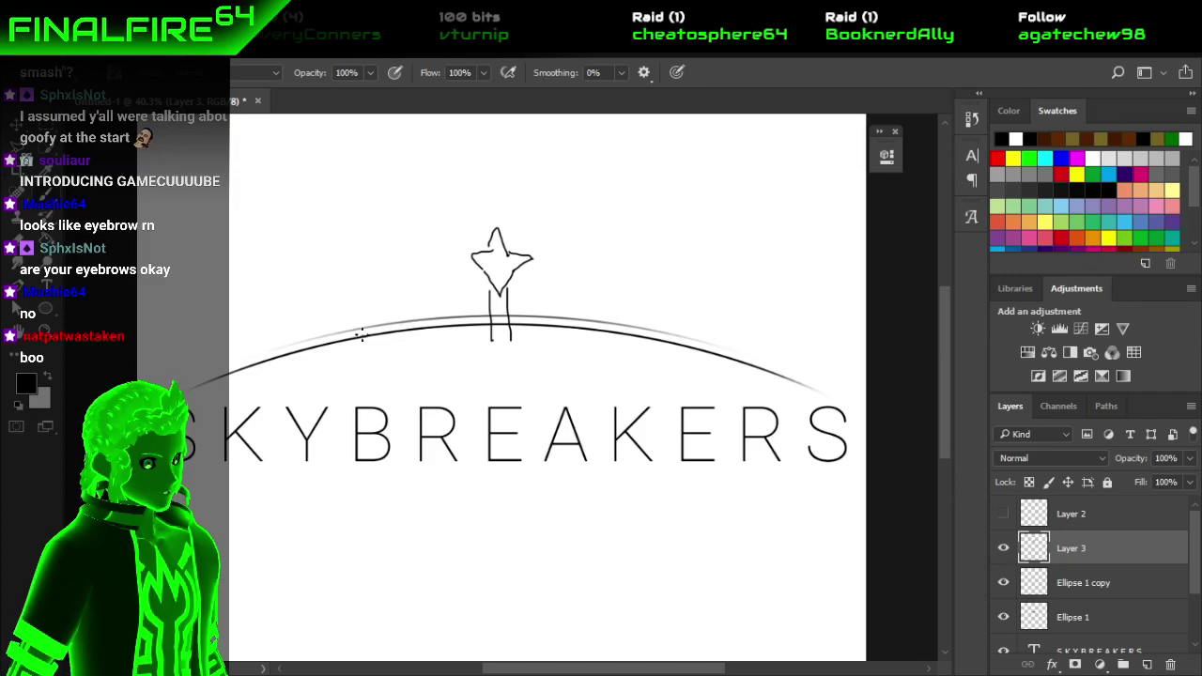
Erase the stem's ends below the arc and the faint Ellipse 1 copy segment inside the stem, using a smaller eraser at 100% hardness.
key(e)
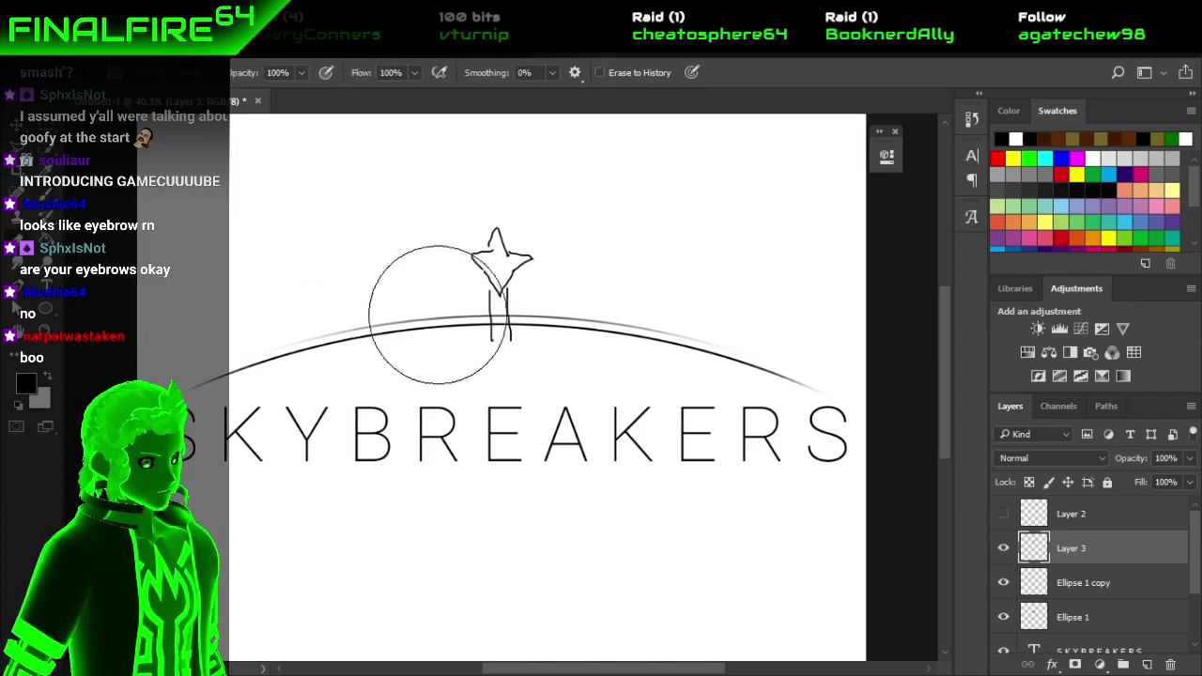
mouse_move(497, 390)
mouse_down()
mouse_move(505, 357)
mouse_move(473, 420)
mouse_up()
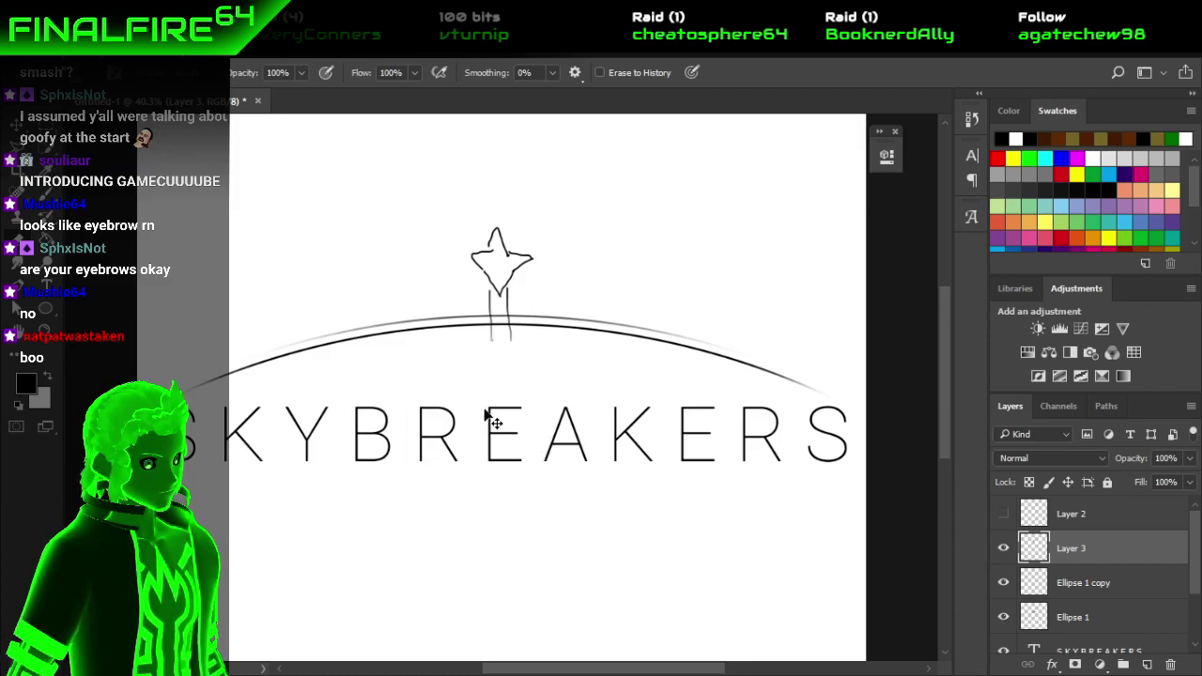
key(bracketleft)
key(bracketleft)
key(bracketleft)
key(bracketleft)
key(bracketleft)
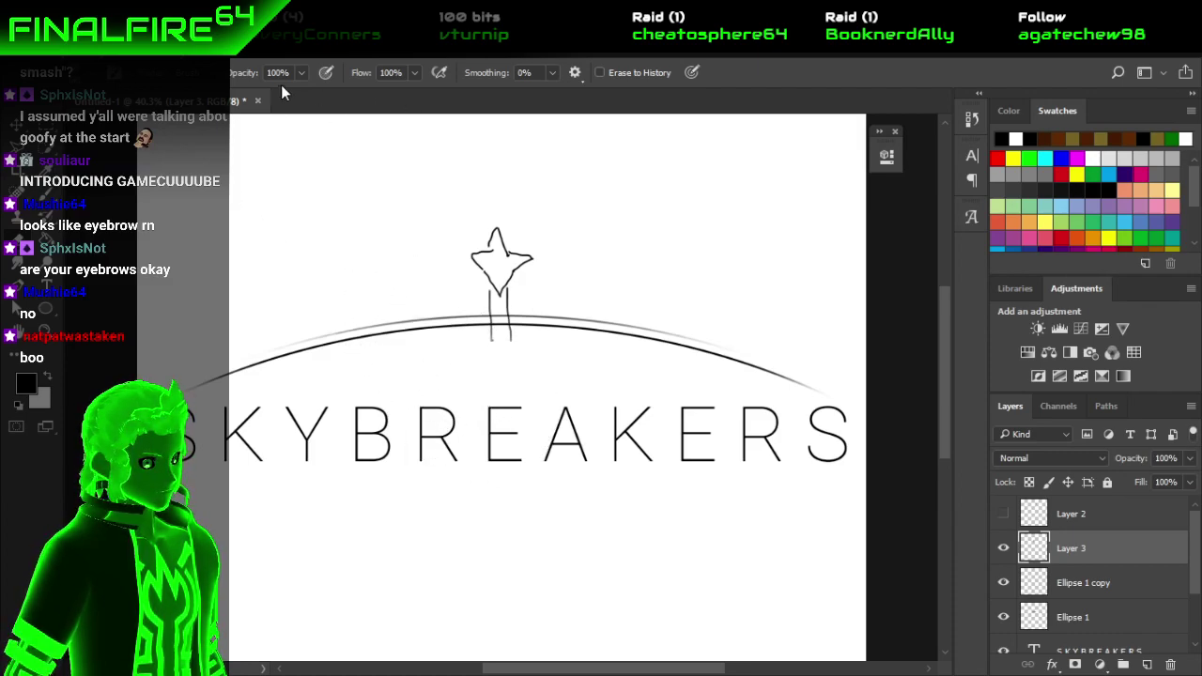
click(75, 87)
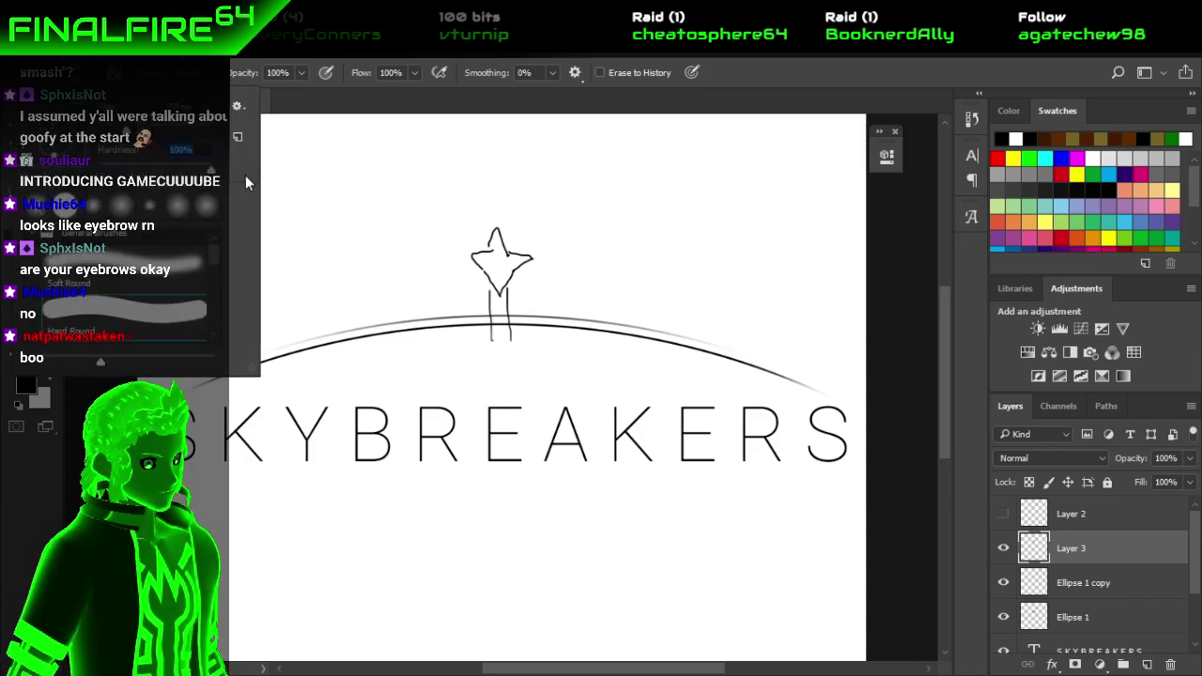
click(508, 340)
mouse_move(503, 337)
mouse_down()
mouse_move(492, 334)
mouse_move(507, 329)
mouse_up()
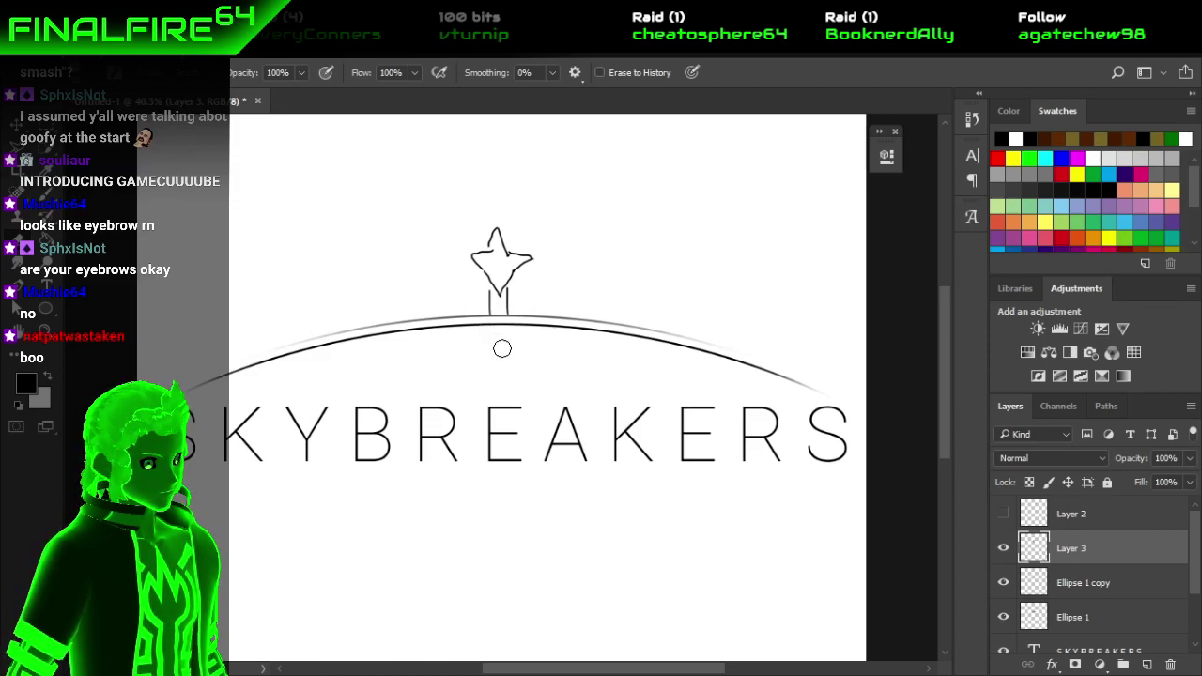
drag(491, 319, 491, 335)
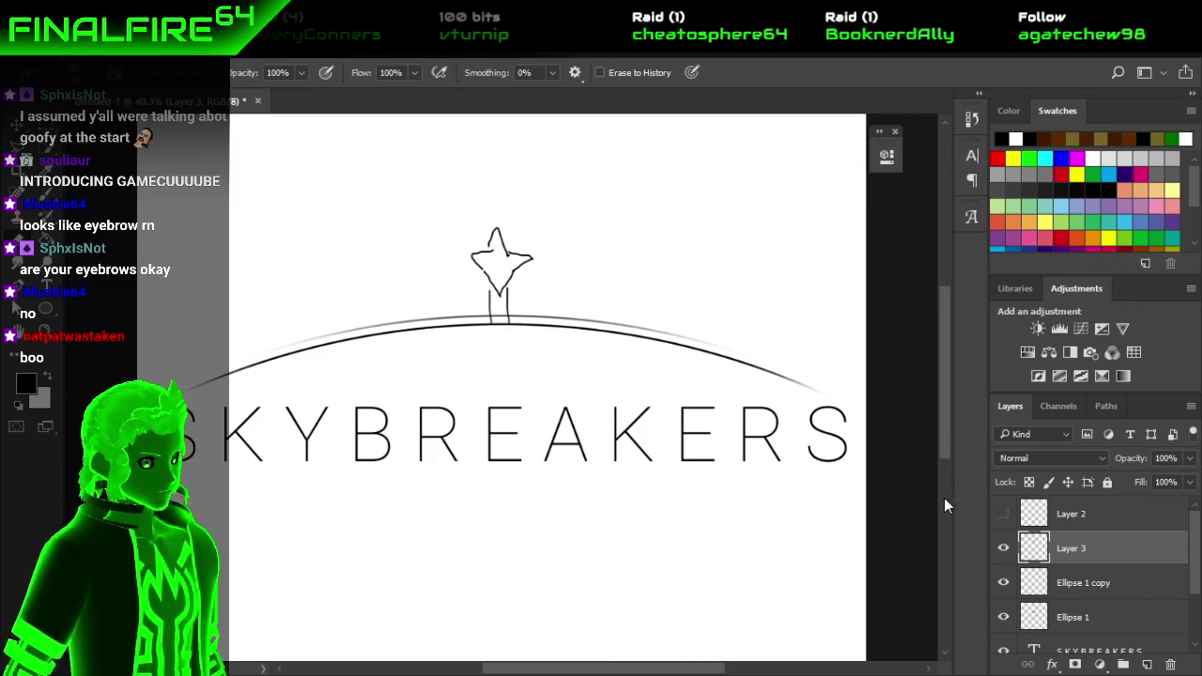
click(1076, 583)
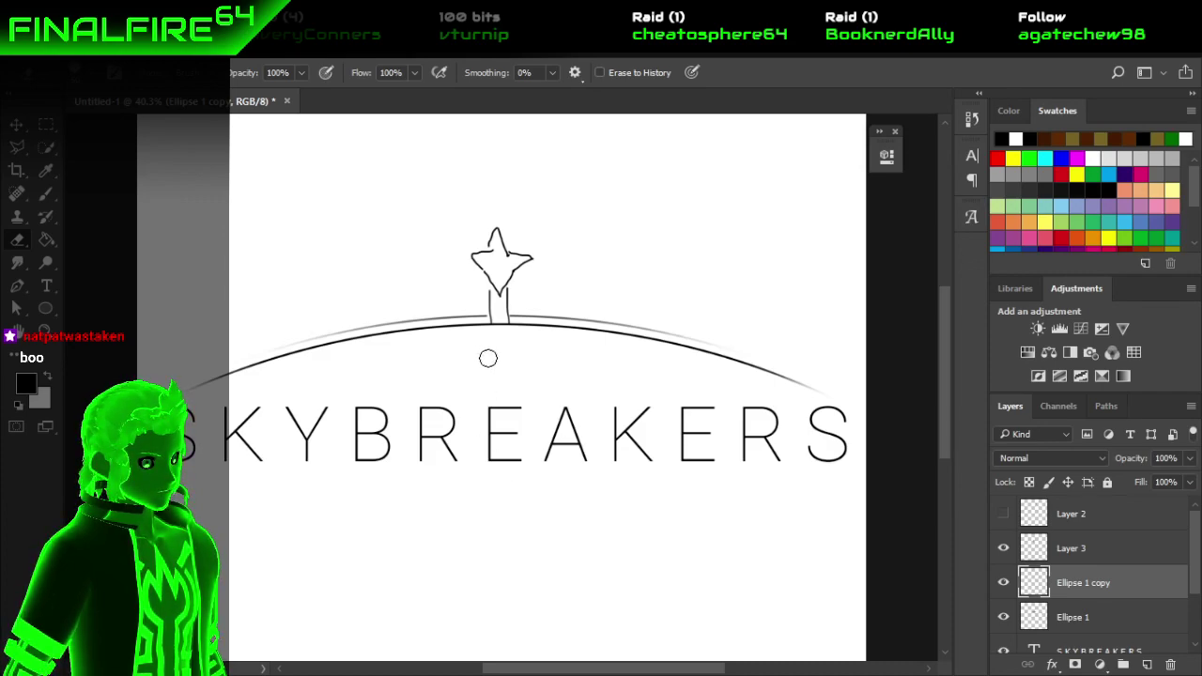
Brush two slanted lines across the arc on each side of the star, adding hooked tips to the left pair.
key(b)
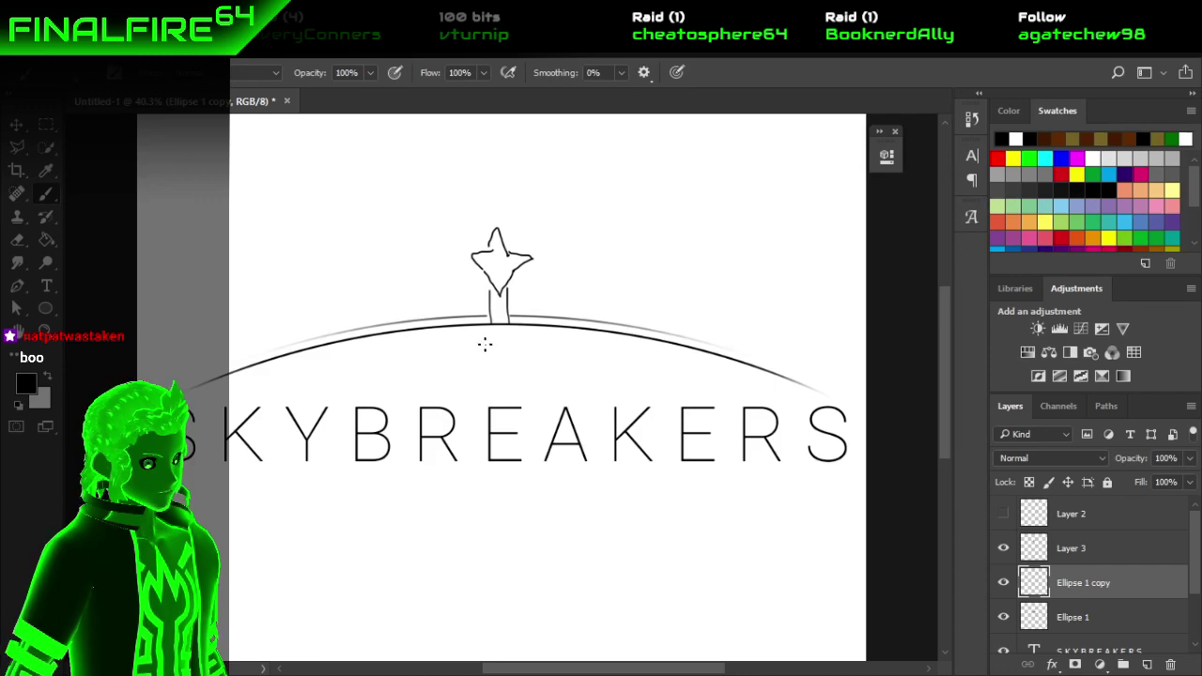
drag(580, 353, 627, 288)
drag(698, 369, 741, 331)
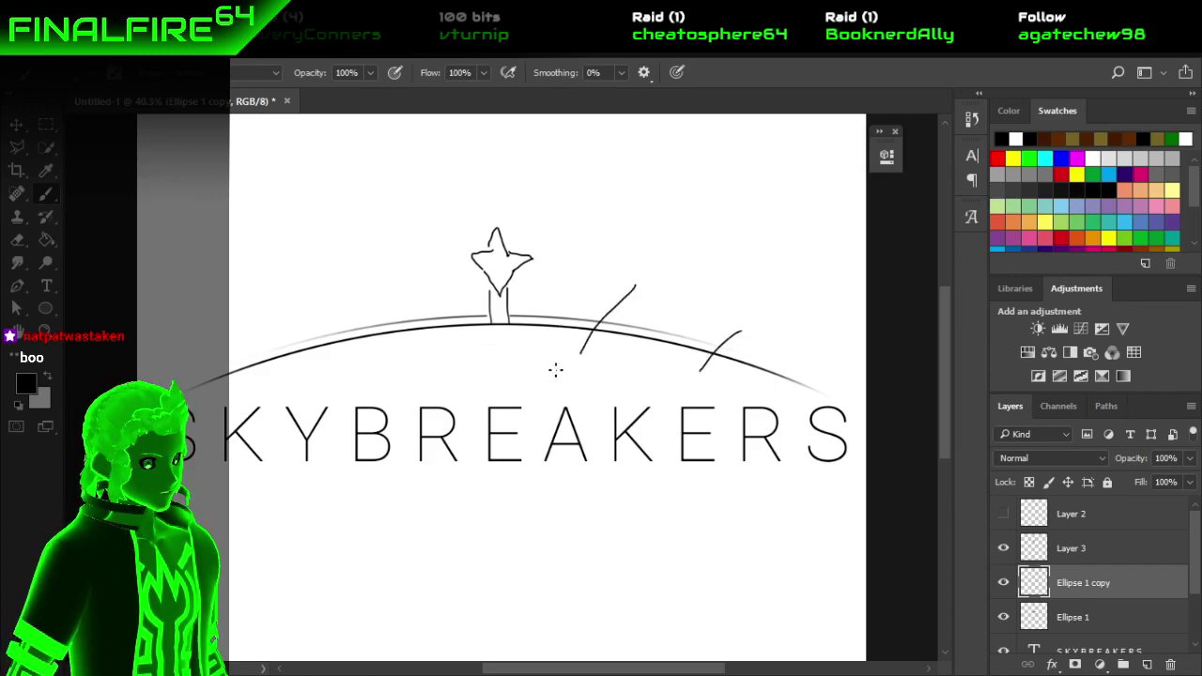
mouse_move(360, 316)
mouse_down()
mouse_move(383, 374)
mouse_move(369, 326)
mouse_up()
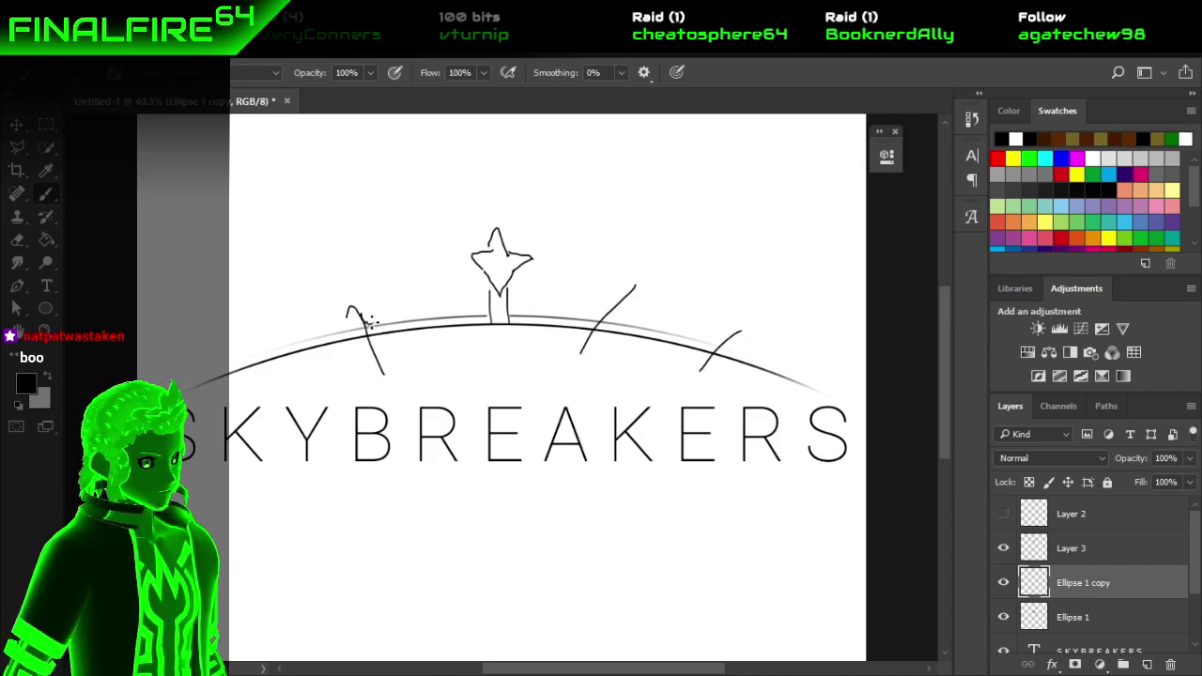
mouse_move(269, 329)
mouse_down()
mouse_move(297, 387)
mouse_move(287, 347)
mouse_up()
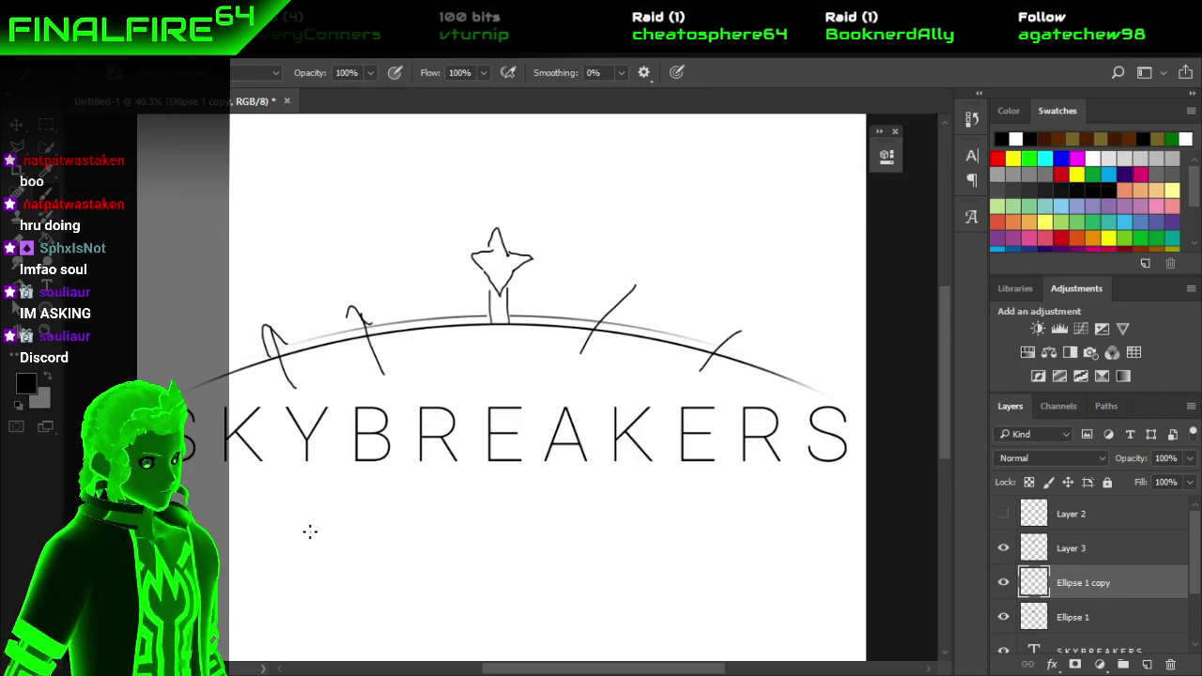
Switch to Discord to read the latest messages in the general channel, and return to Photoshop.
key(alt+Tab)
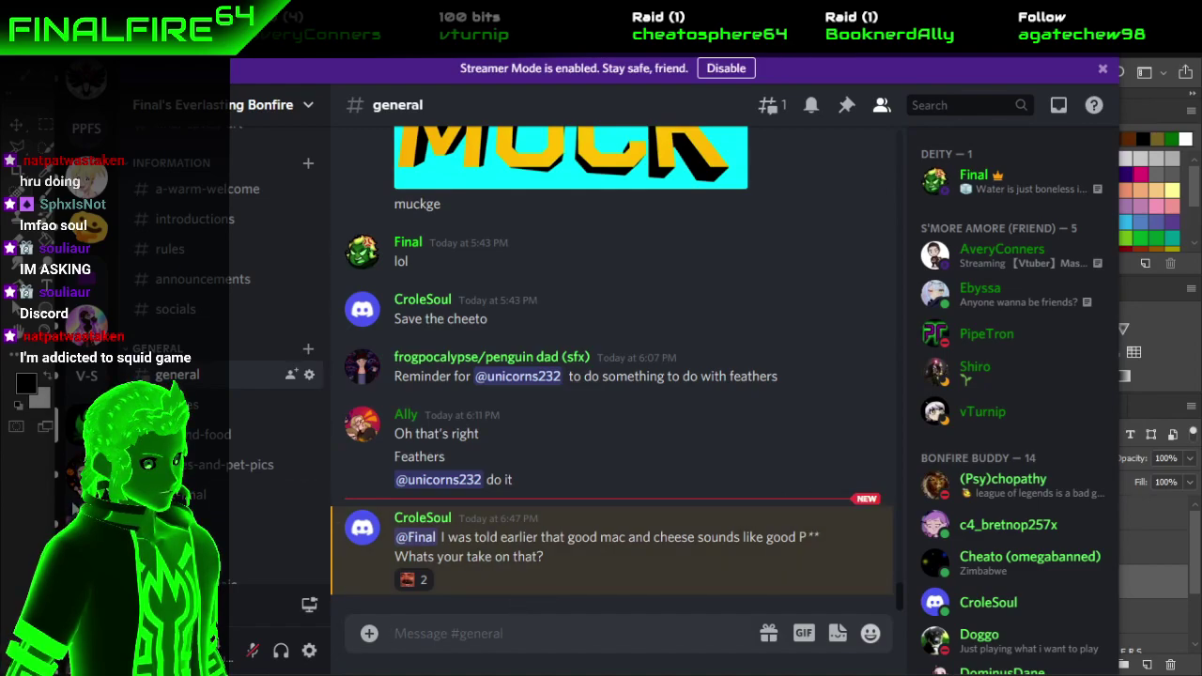
click(37, 531)
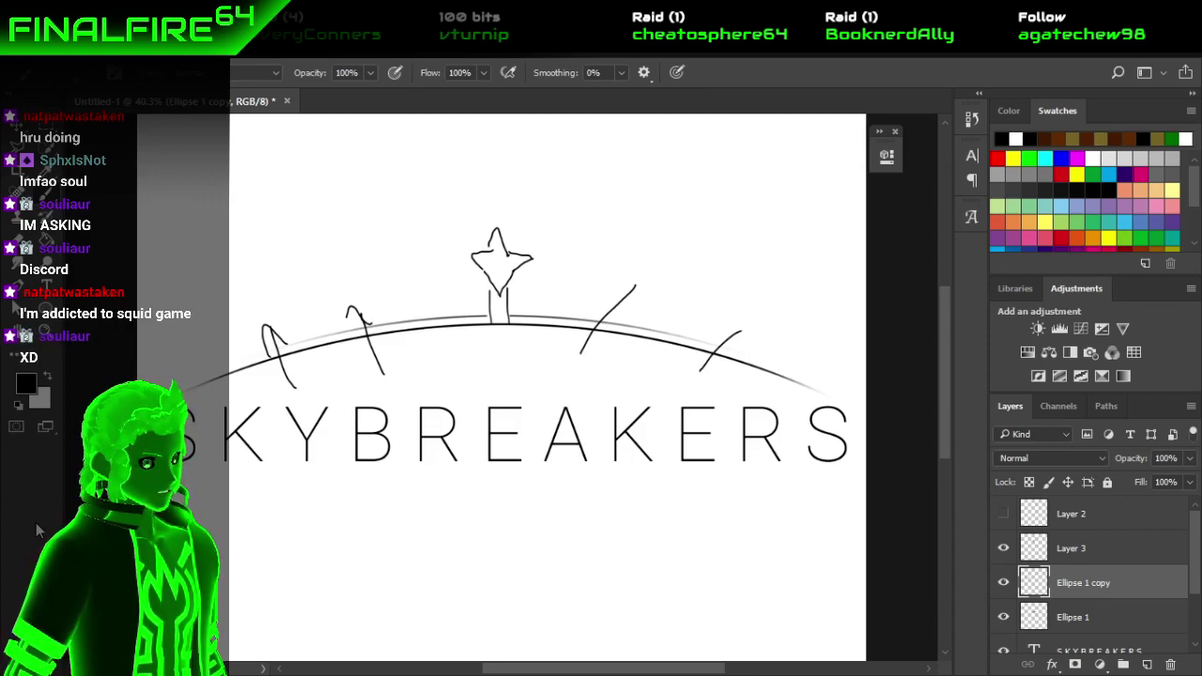
Undo the slanted side lines, the eraser trims and the star sketch above the arc.
key(ctrl+z)
key(ctrl+z)
key(ctrl+z)
key(ctrl+z)
key(ctrl+z)
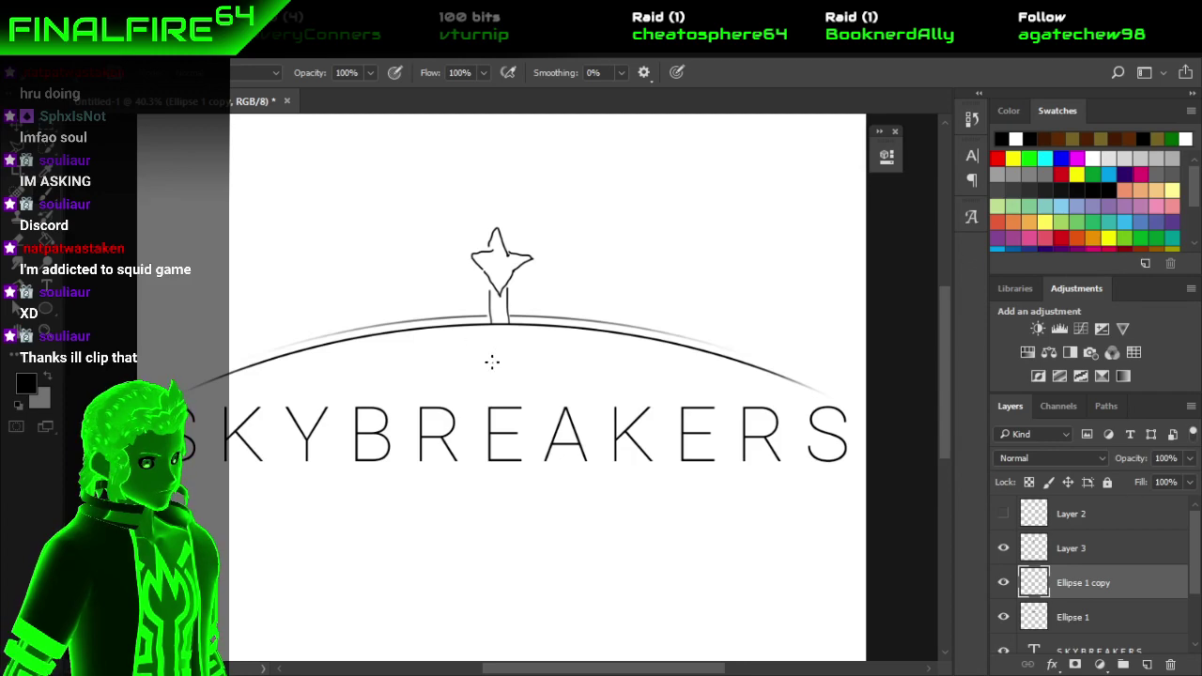
key(ctrl+z)
key(ctrl+z)
key(ctrl+z)
key(ctrl+z)
key(ctrl+z)
key(ctrl+z)
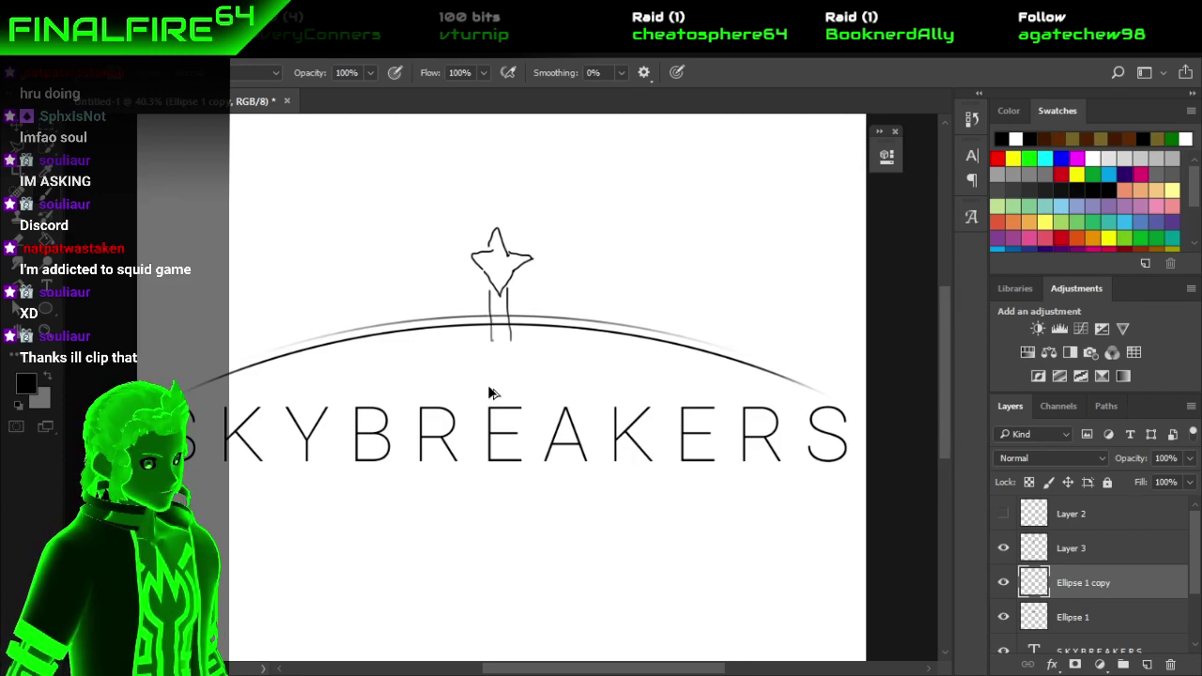
key(ctrl+z)
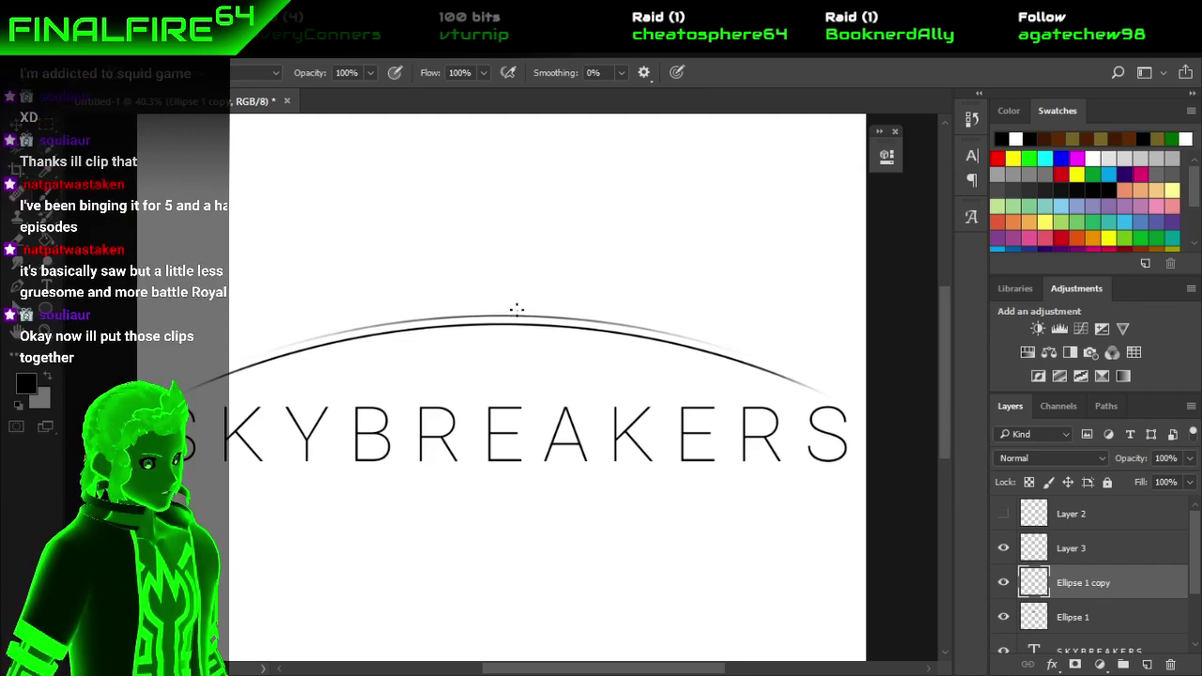
mouse_move(490, 327)
mouse_down()
mouse_move(521, 277)
mouse_move(491, 349)
mouse_move(509, 293)
mouse_move(527, 294)
mouse_move(542, 267)
mouse_move(516, 322)
mouse_move(568, 255)
mouse_move(520, 348)
mouse_move(616, 252)
mouse_move(546, 358)
mouse_move(631, 268)
mouse_move(627, 303)
mouse_move(668, 282)
mouse_up()
key(ctrl+z)
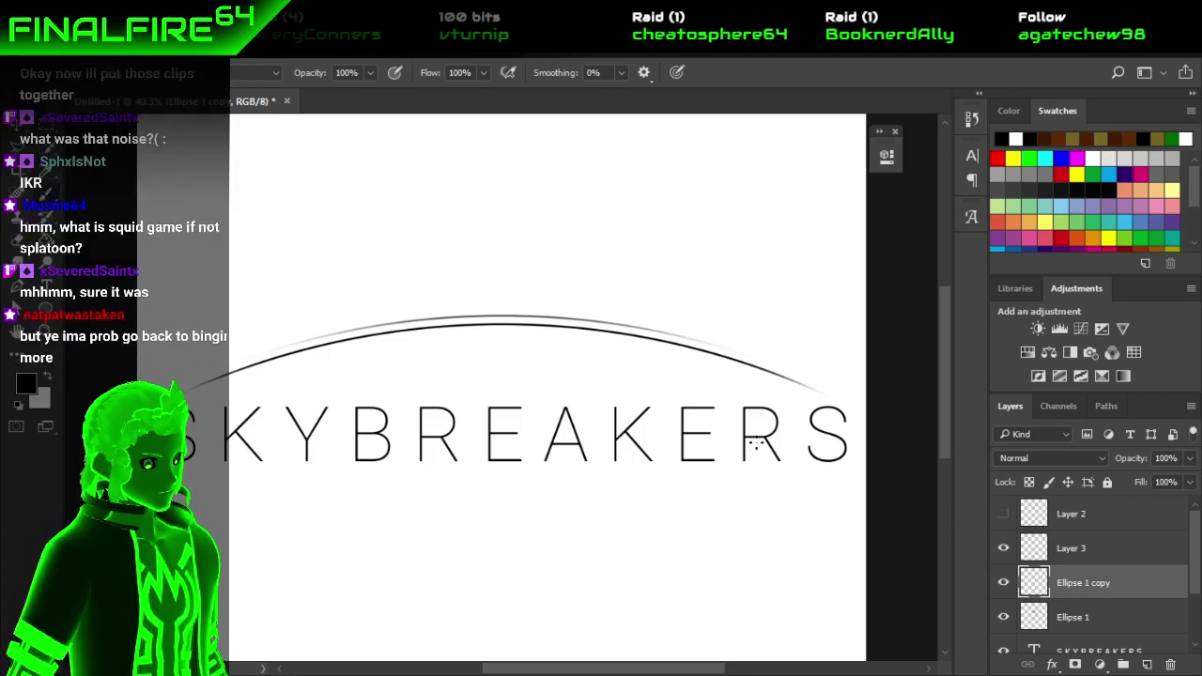
click(1003, 583)
click(1003, 583)
Select the faint outer arc of Ellipse 1 copy and add a new layer above it.
key(ctrl+a)
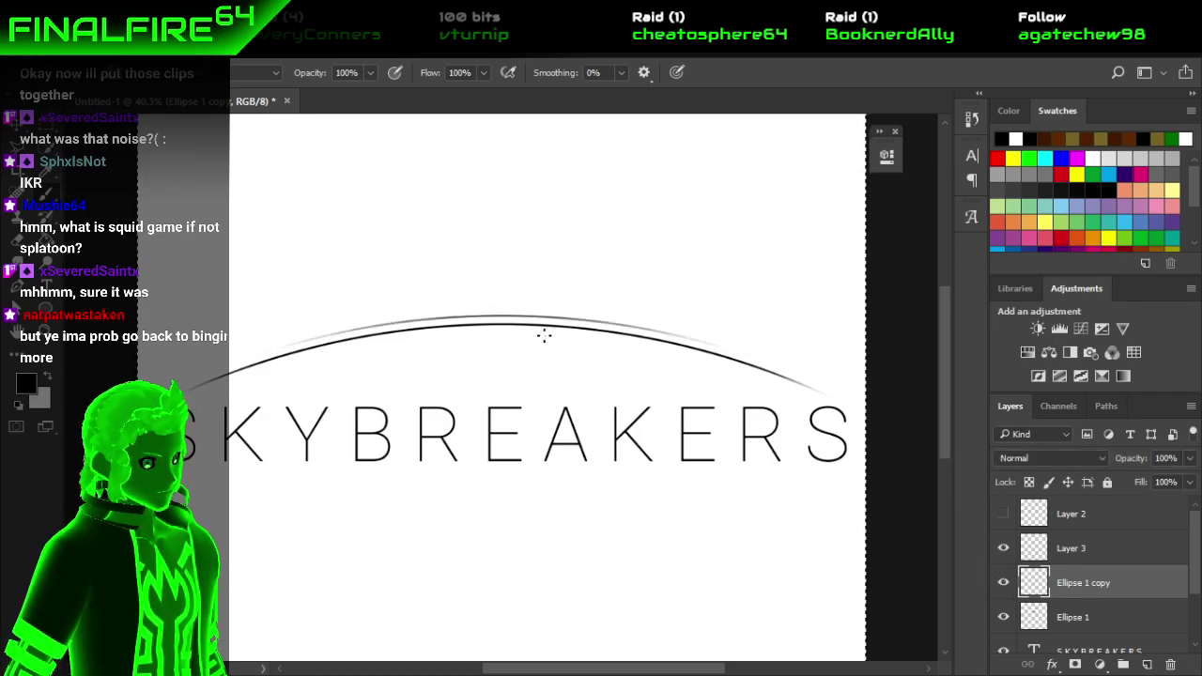
key(w)
click(427, 212)
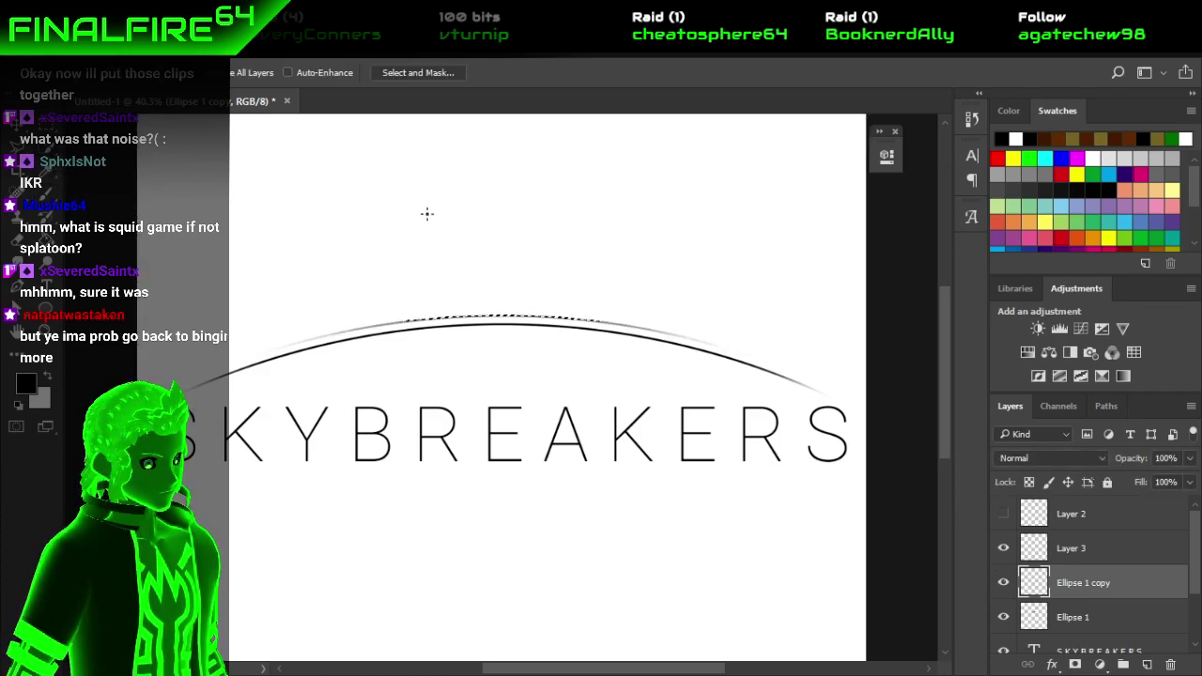
key(ctrl+j)
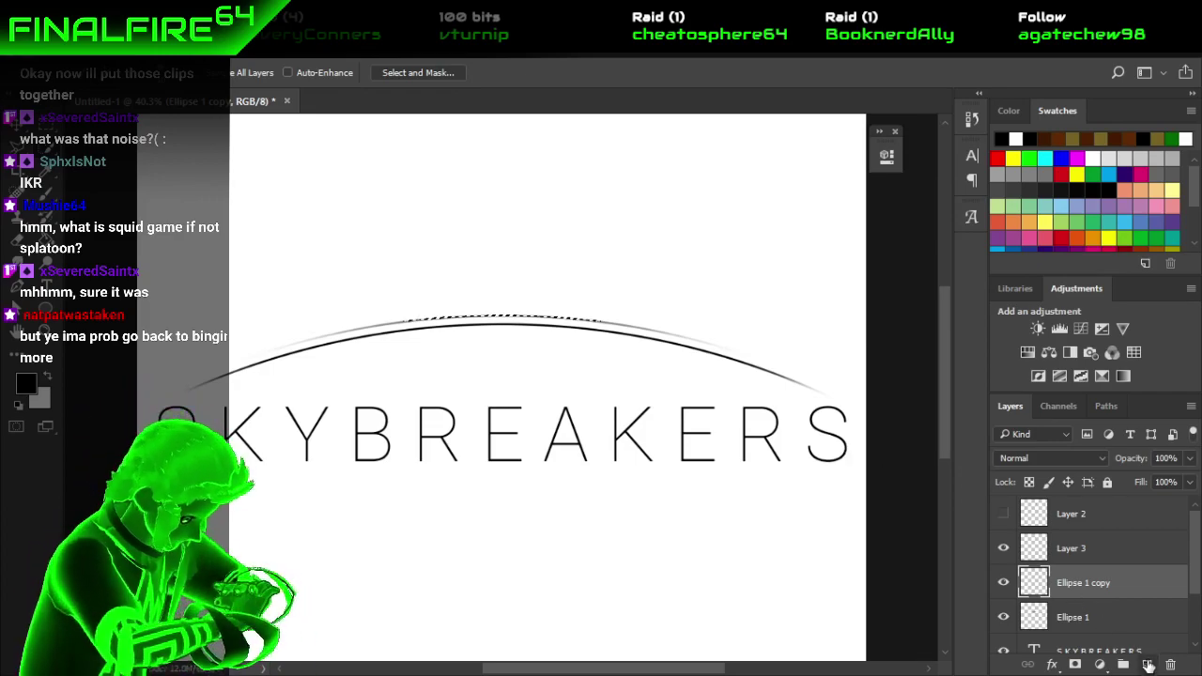
Set the foreground colour to bright cyan, hex 00d2ff.
click(25, 383)
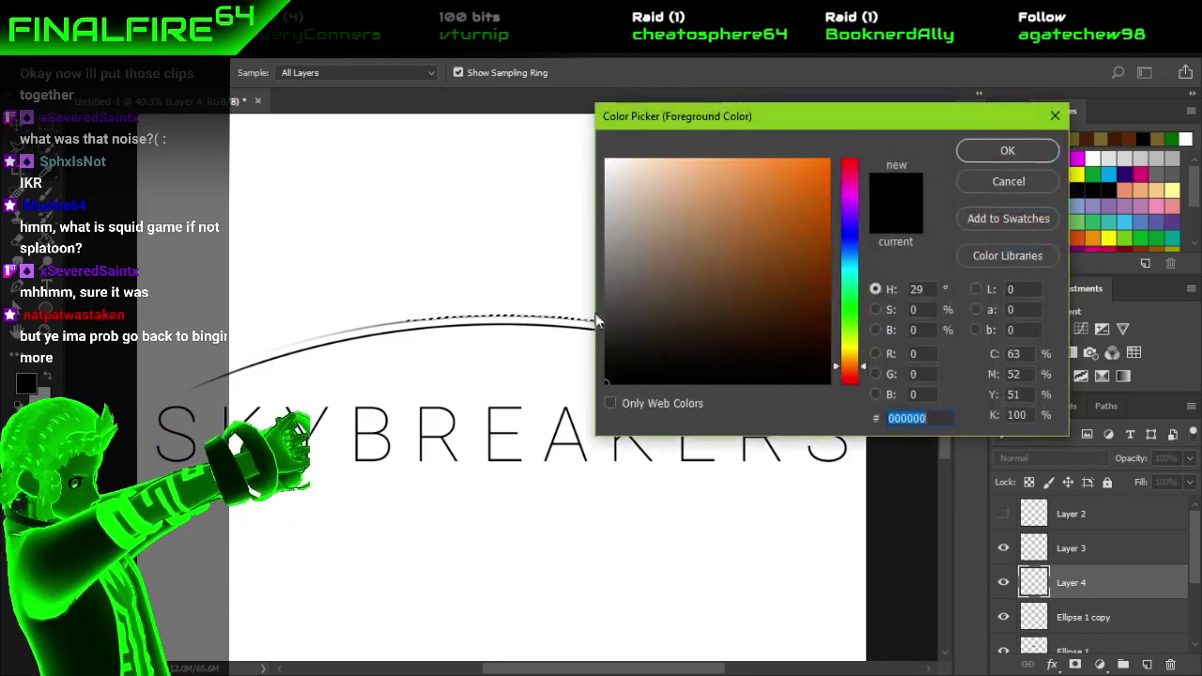
click(850, 265)
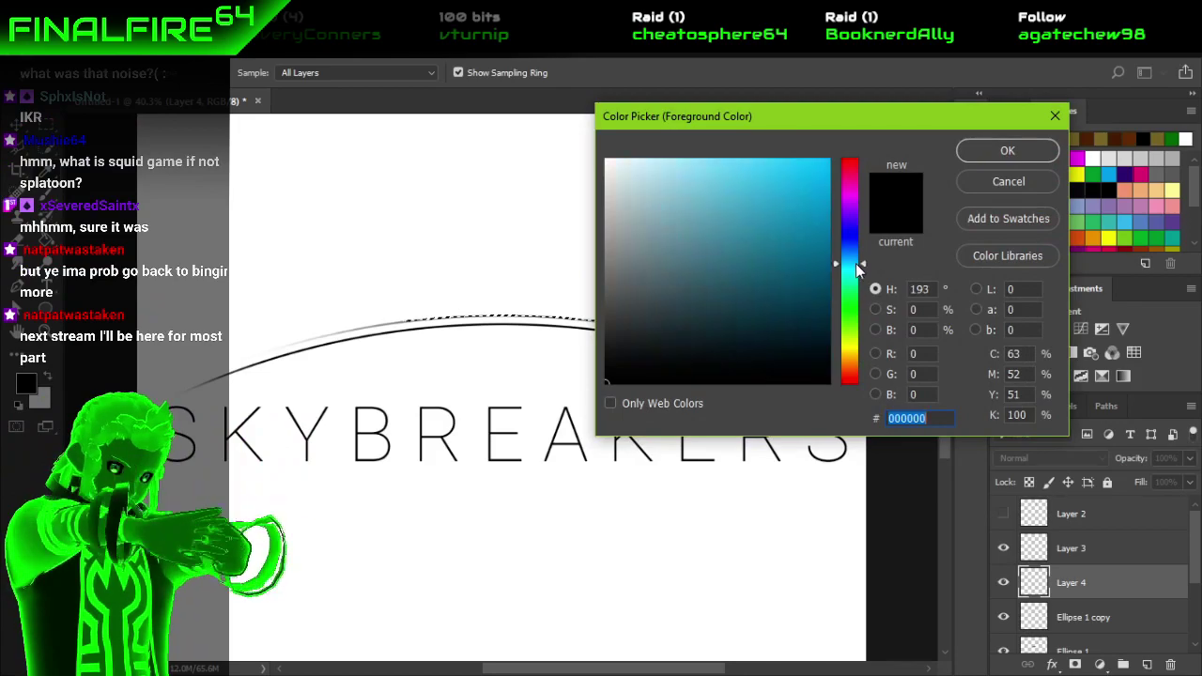
click(828, 160)
click(1007, 152)
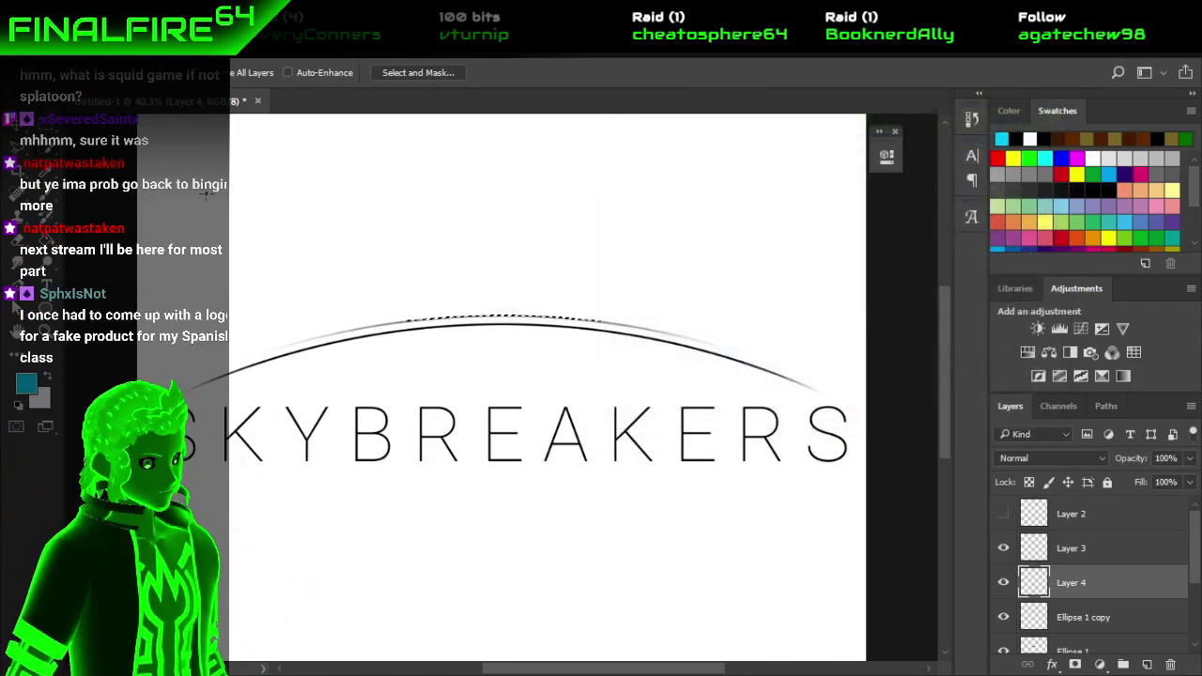
Fill the selected outer arc with the cyan foreground colour on Layer 4 and deselect it.
key(g)
scroll(452, 295, up, 2)
scroll(576, 429, up, 2)
key(alt+BackSpace)
scroll(581, 431, down, 3)
scroll(576, 429, down, 1)
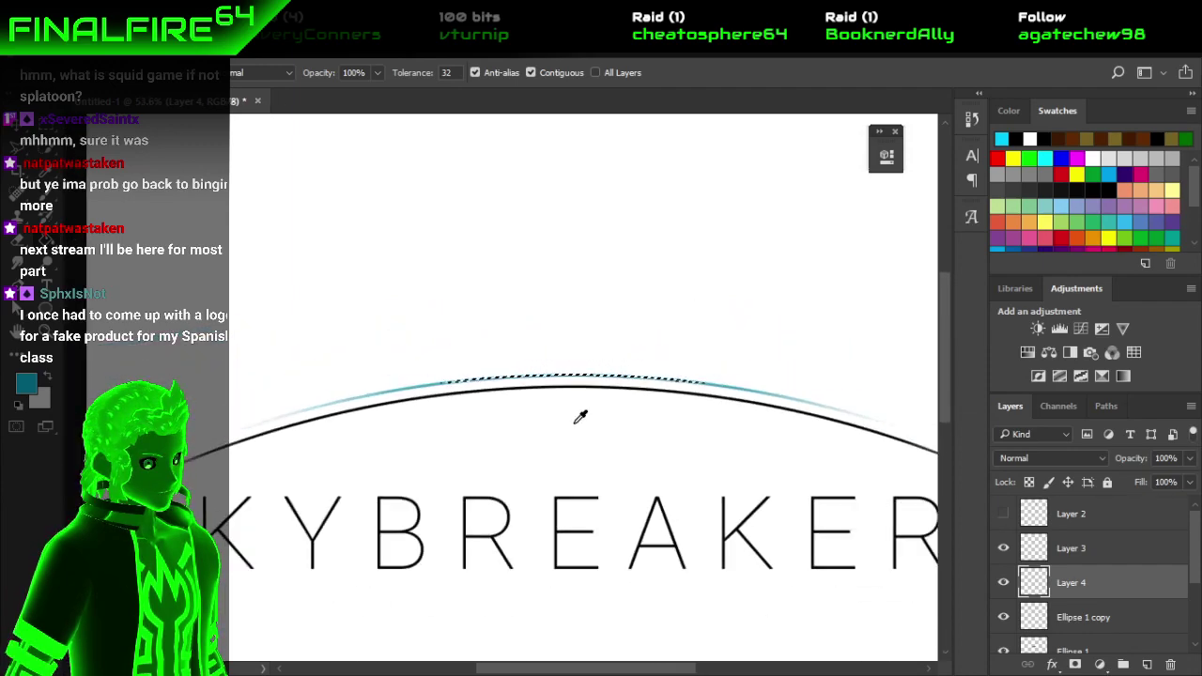
scroll(601, 423, right, 2)
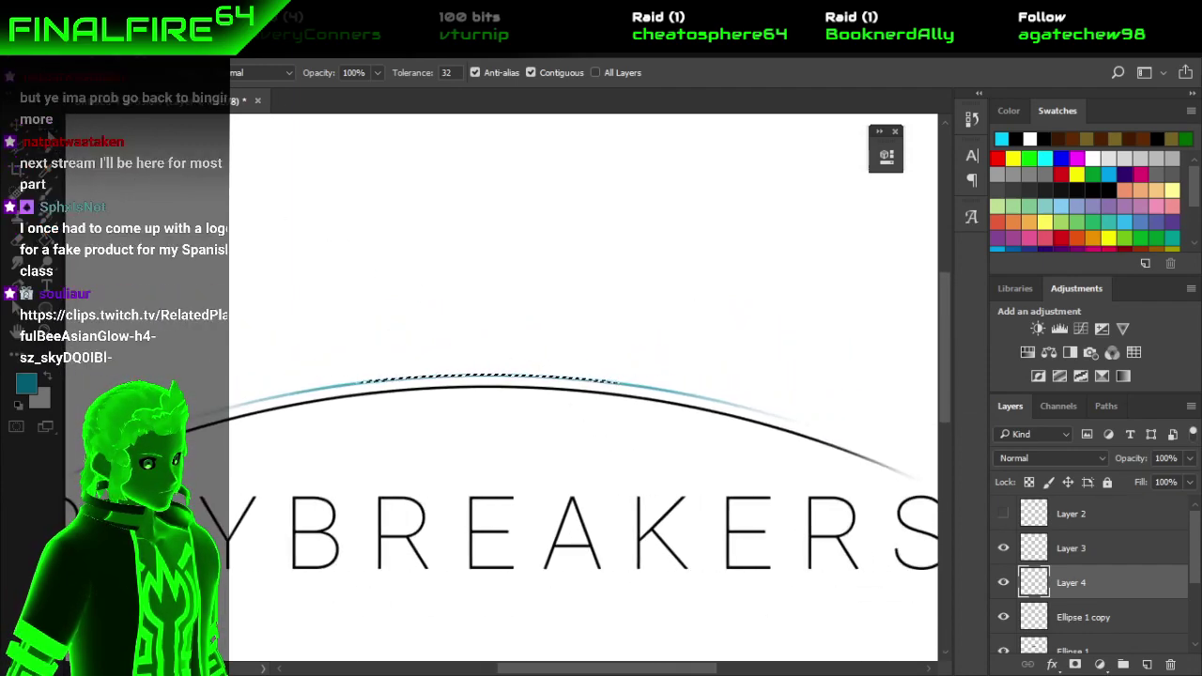
key(m)
key(ctrl+d)
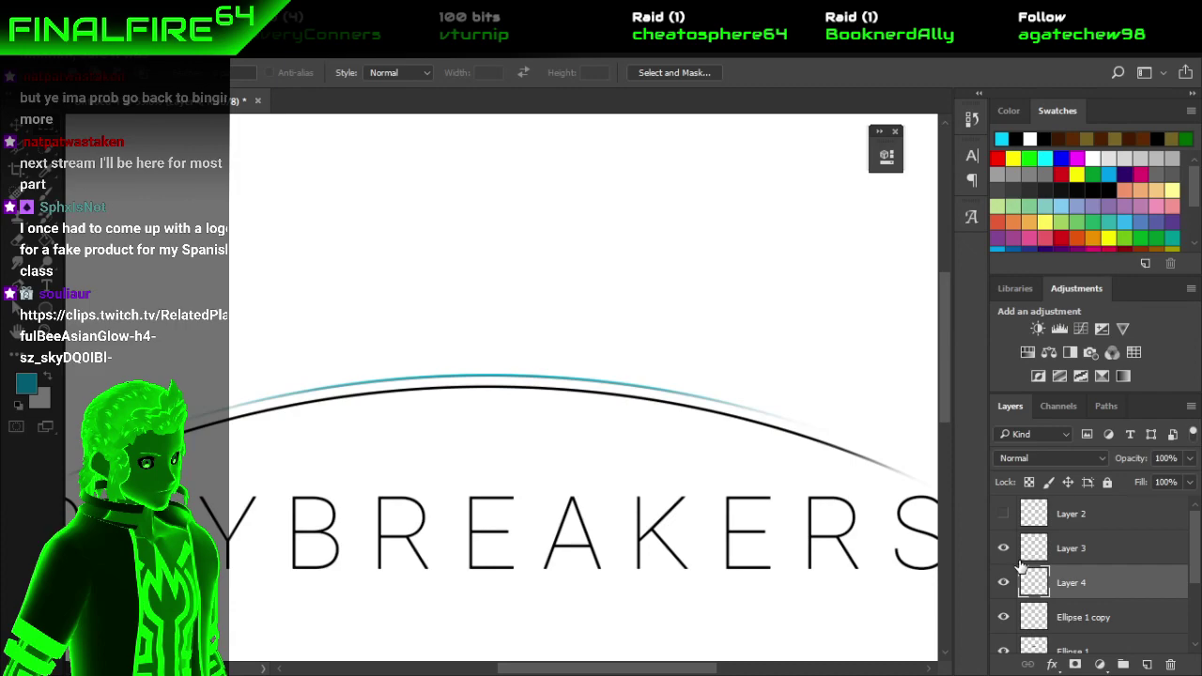
Compare the arc with and without Layer 4, and hide Ellipse 1 copy to leave only the cyan line above the black arc.
click(1003, 584)
click(1003, 590)
click(1003, 617)
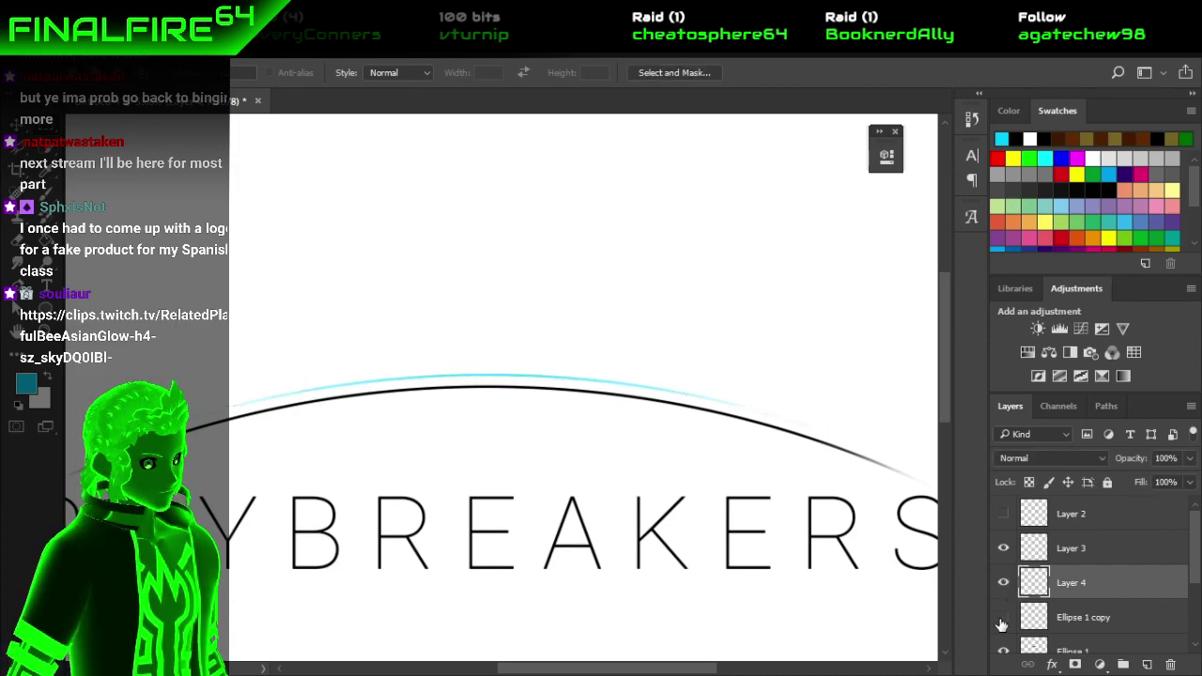
scroll(686, 434, down, 1)
scroll(686, 434, down, 1)
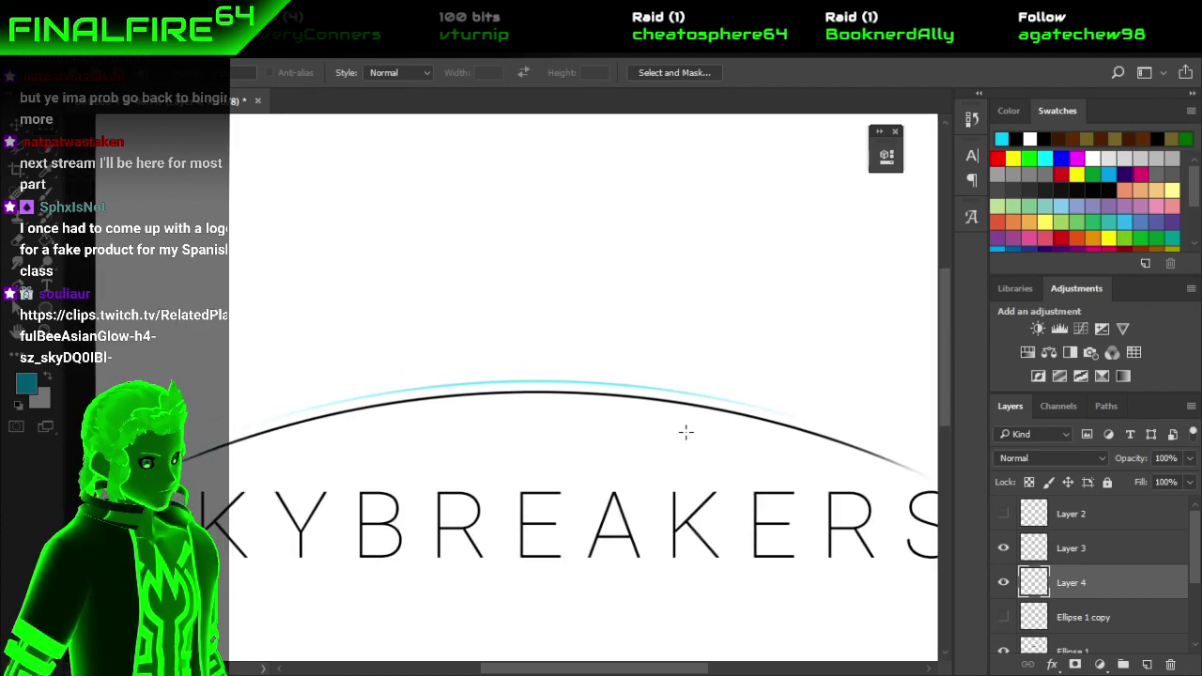
scroll(685, 434, down, 1)
scroll(686, 437, up, 1)
scroll(686, 434, right, 1)
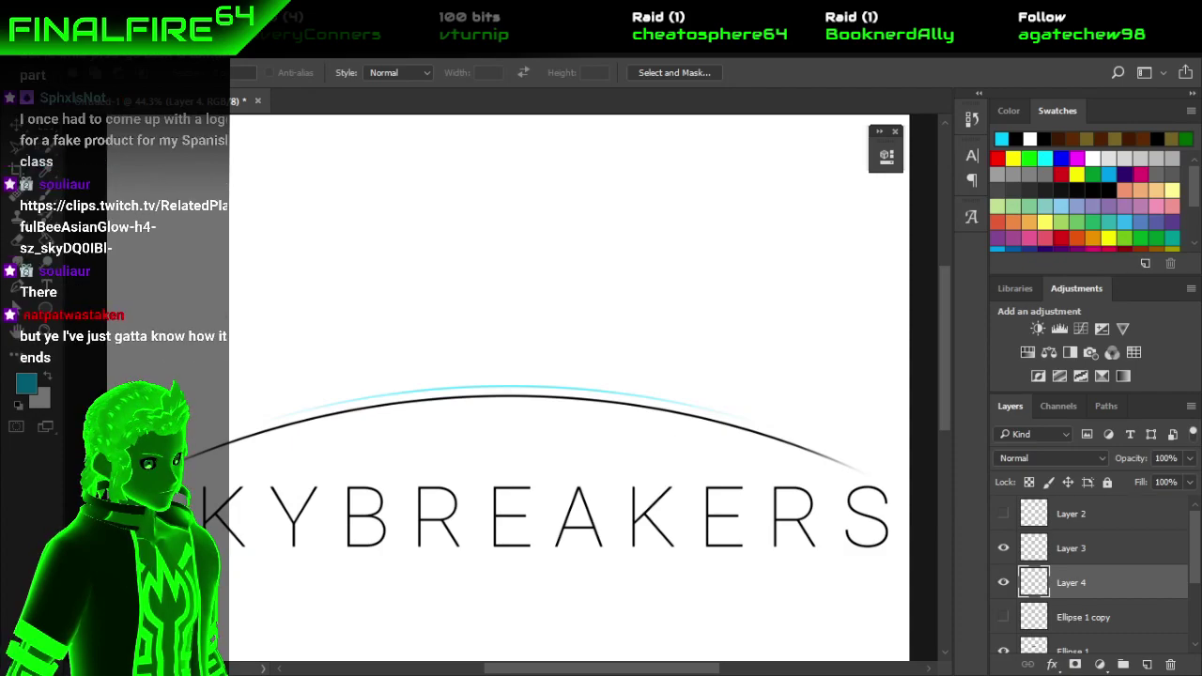
Switch to OBS to read the stream chat, and return to Photoshop.
key(alt+Tab)
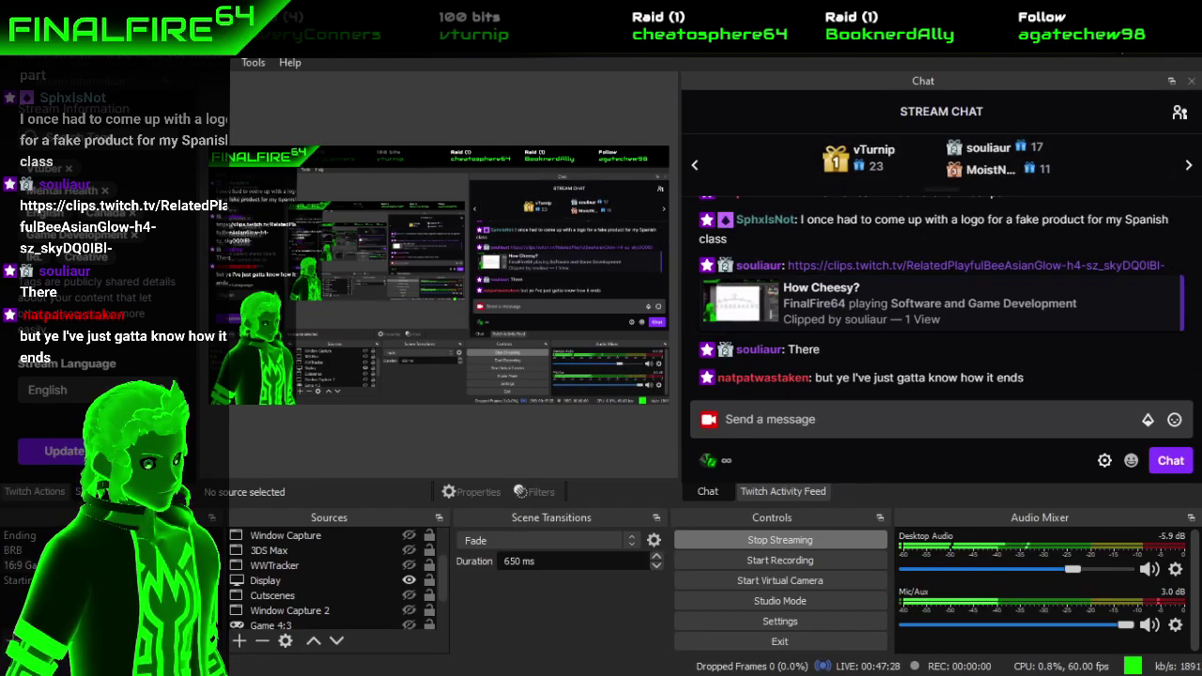
key(alt+Tab)
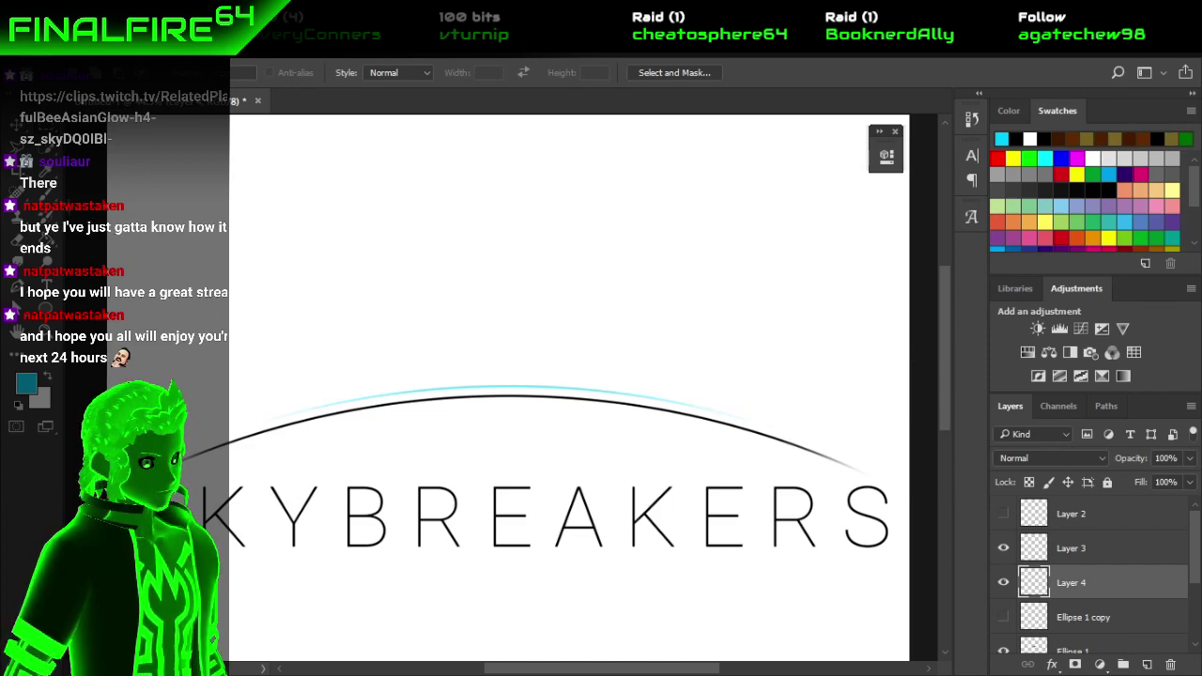
Brush loose cyan scribbles across the centre of the arc and in the blank area above it on Layer 4.
key(b)
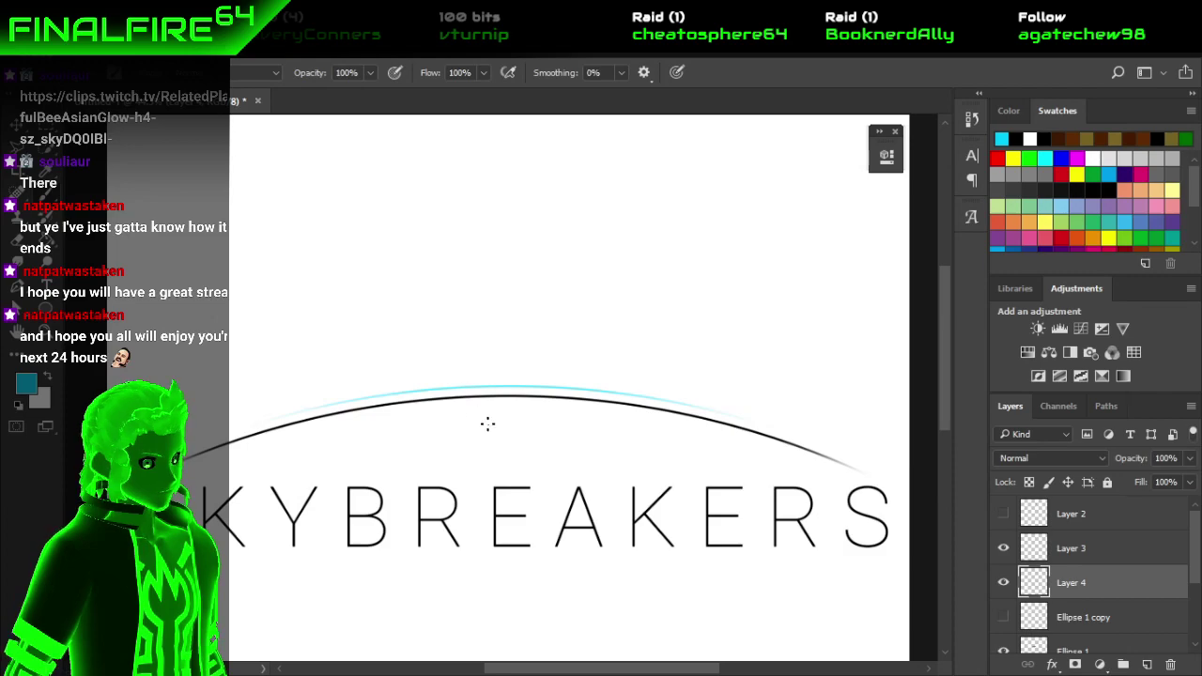
mouse_move(496, 441)
mouse_down()
mouse_move(507, 457)
mouse_move(515, 439)
mouse_move(495, 453)
mouse_move(510, 405)
mouse_move(544, 418)
mouse_move(499, 420)
mouse_move(484, 443)
mouse_move(517, 481)
mouse_move(508, 434)
mouse_move(482, 458)
mouse_move(564, 395)
mouse_move(450, 384)
mouse_move(572, 478)
mouse_up()
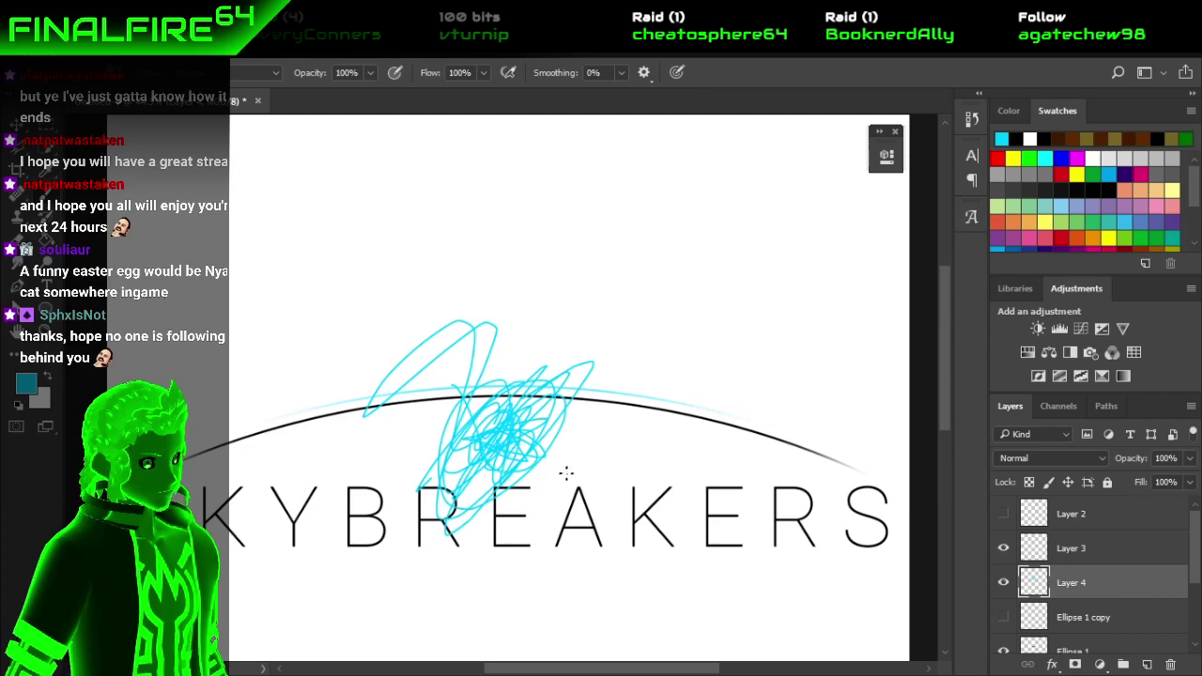
mouse_move(276, 324)
mouse_down()
mouse_move(229, 211)
mouse_move(329, 143)
mouse_up()
drag(336, 200, 234, 272)
drag(331, 202, 408, 205)
drag(493, 192, 546, 246)
drag(552, 160, 566, 294)
drag(601, 176, 676, 273)
Undo all the cyan scribbles on Layer 4.
key(ctrl+z)
key(ctrl+z)
key(ctrl+z)
key(ctrl+z)
key(ctrl+z)
key(ctrl+z)
key(ctrl+z)
key(ctrl+z)
key(ctrl+z)
key(ctrl+z)
key(ctrl+z)
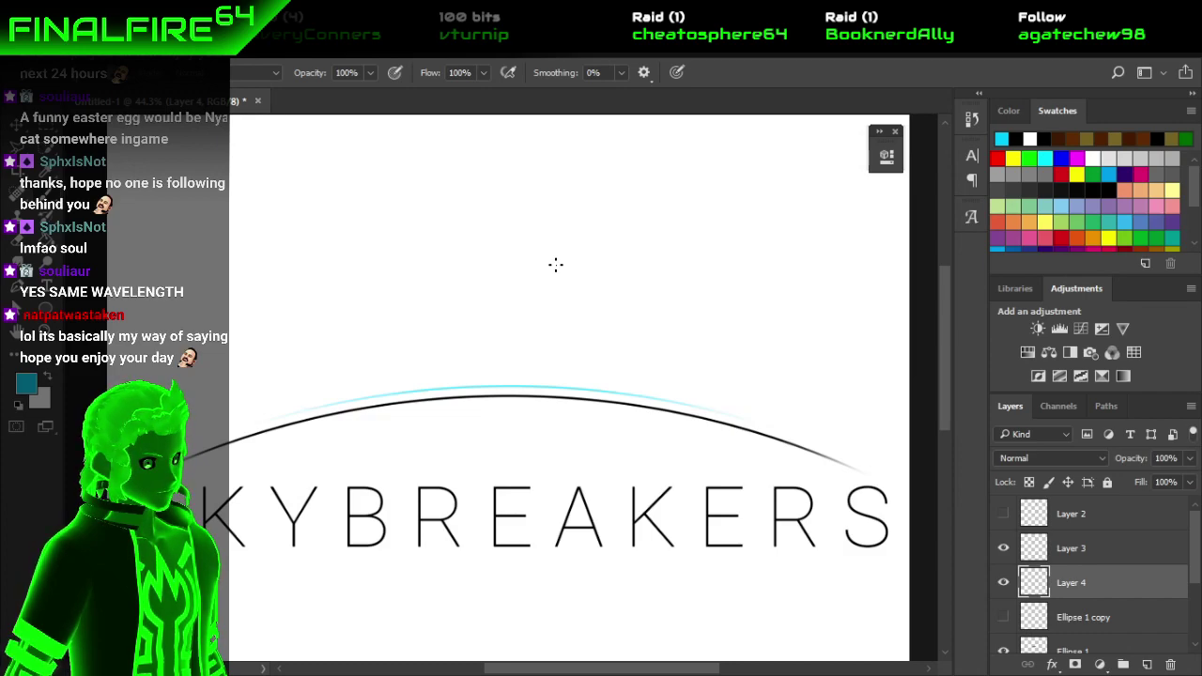
Select the Ellipse 1 copy layer and make it visible again beneath the cyan arc.
click(1005, 619)
click(1007, 618)
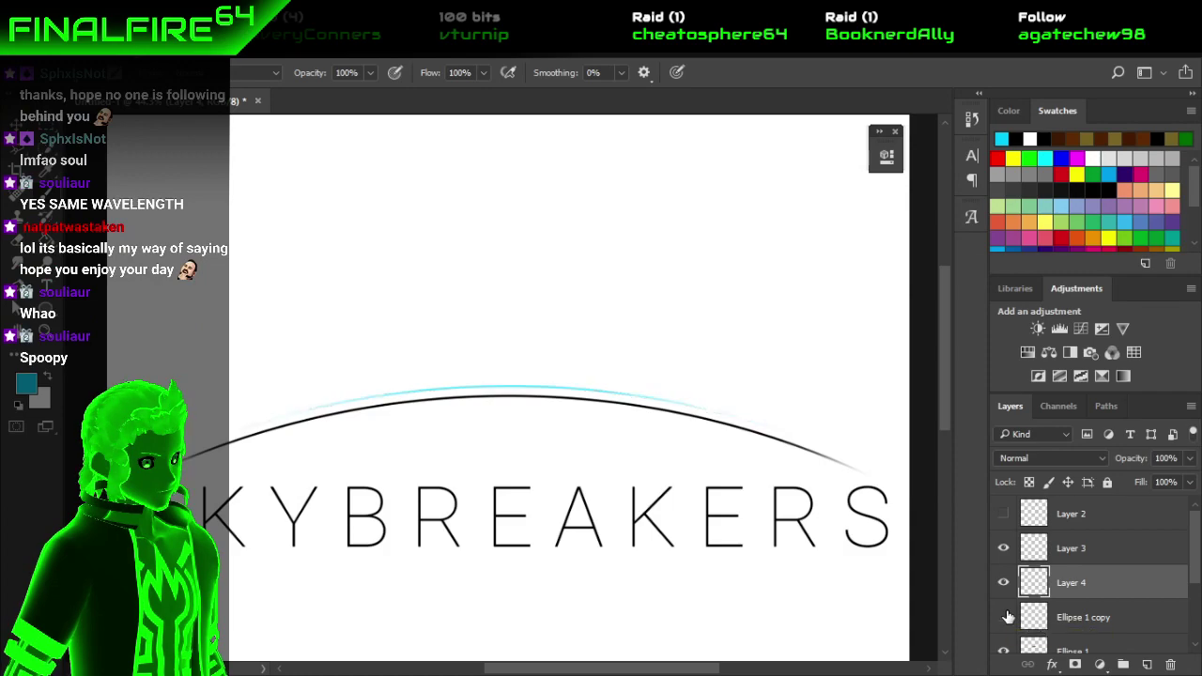
click(1060, 625)
click(1004, 617)
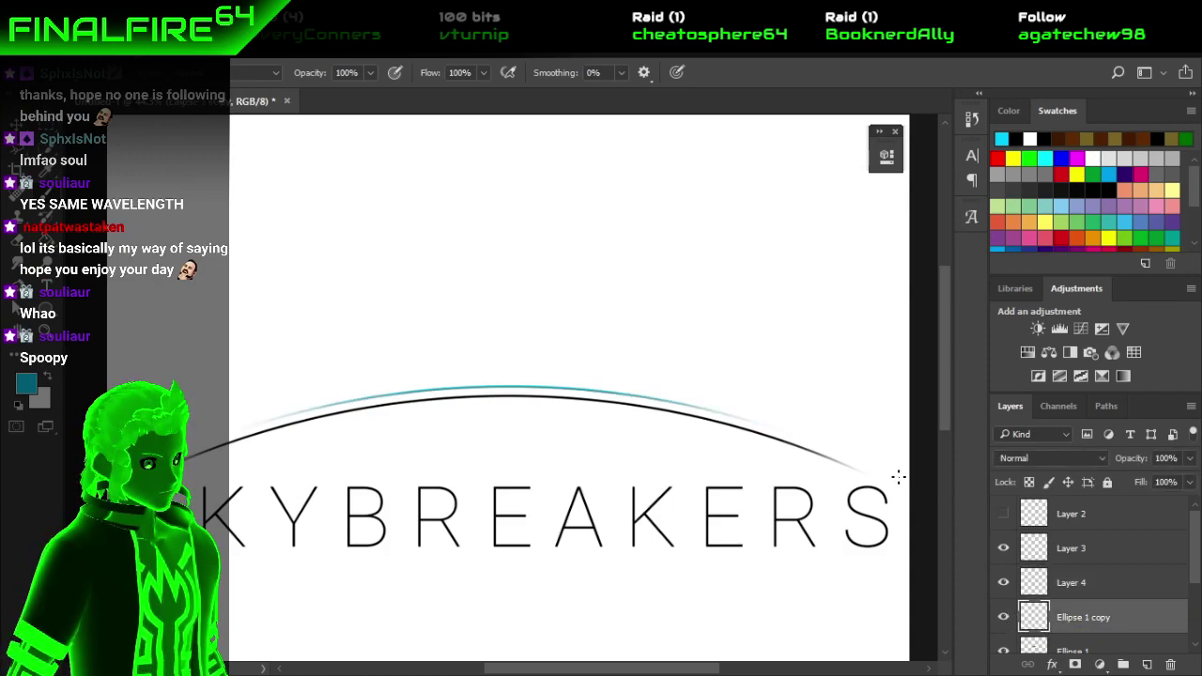
Nudge the Ellipse 1 copy arc upward with the Move tool until it sits clear above the cyan arc.
key(v)
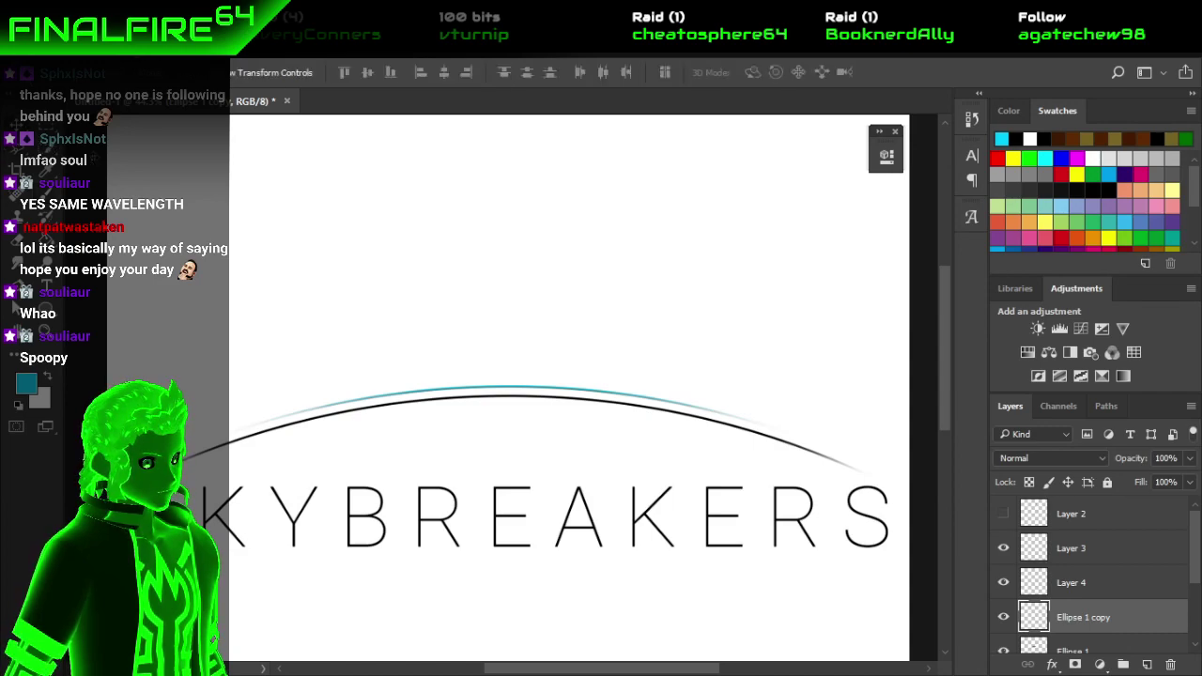
key(Up)
key(Up)
key(Up)
key(Up)
key(Up)
key(Up)
key(Up)
key(Up)
key(Up)
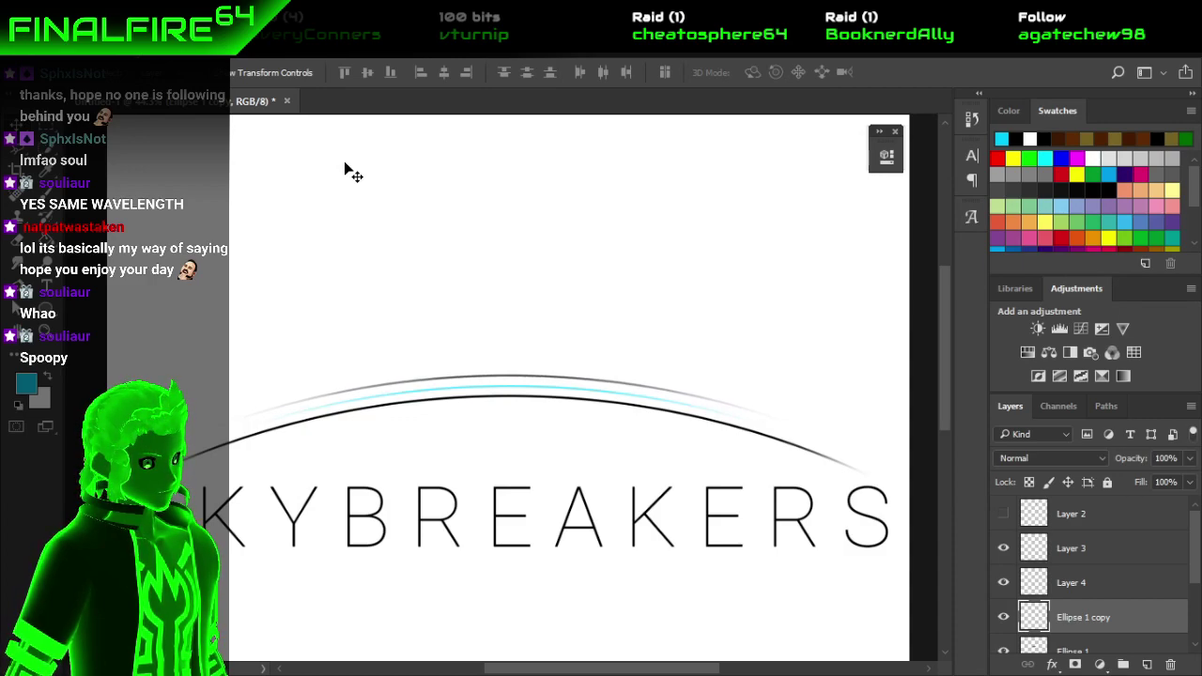
Bring the Ellipse 1 copy arc back down beneath the cyan arc and clear the selection.
key(Down)
key(Down)
key(Down)
key(Down)
key(Down)
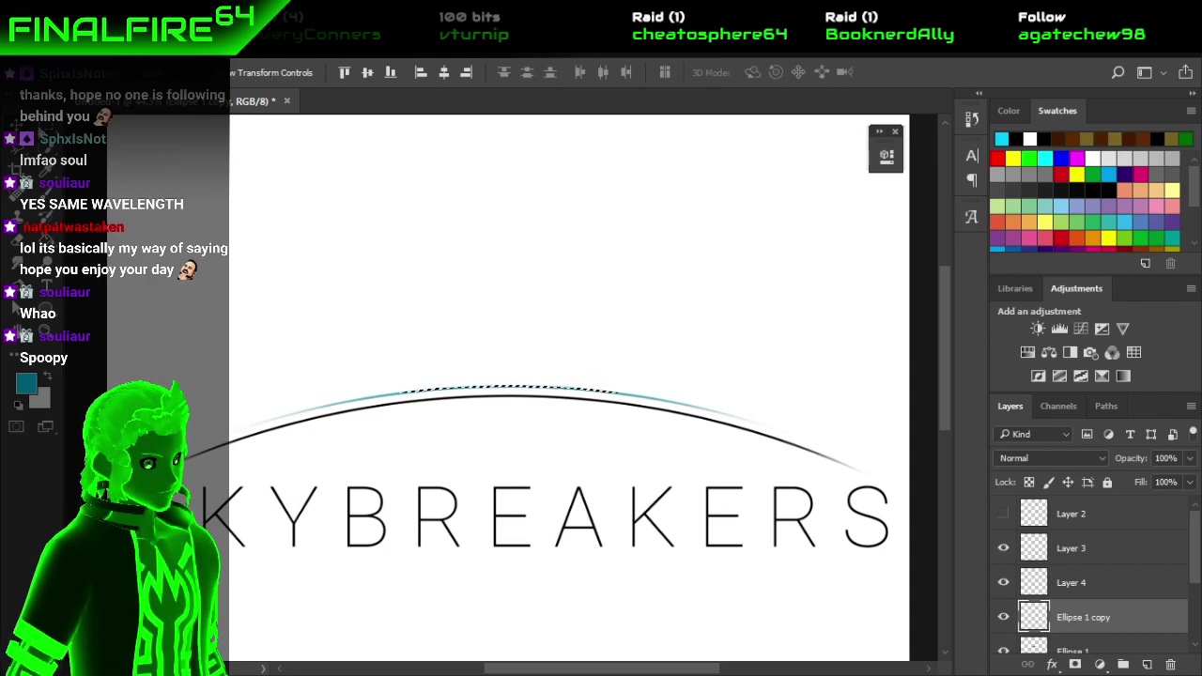
key(m)
key(ctrl+d)
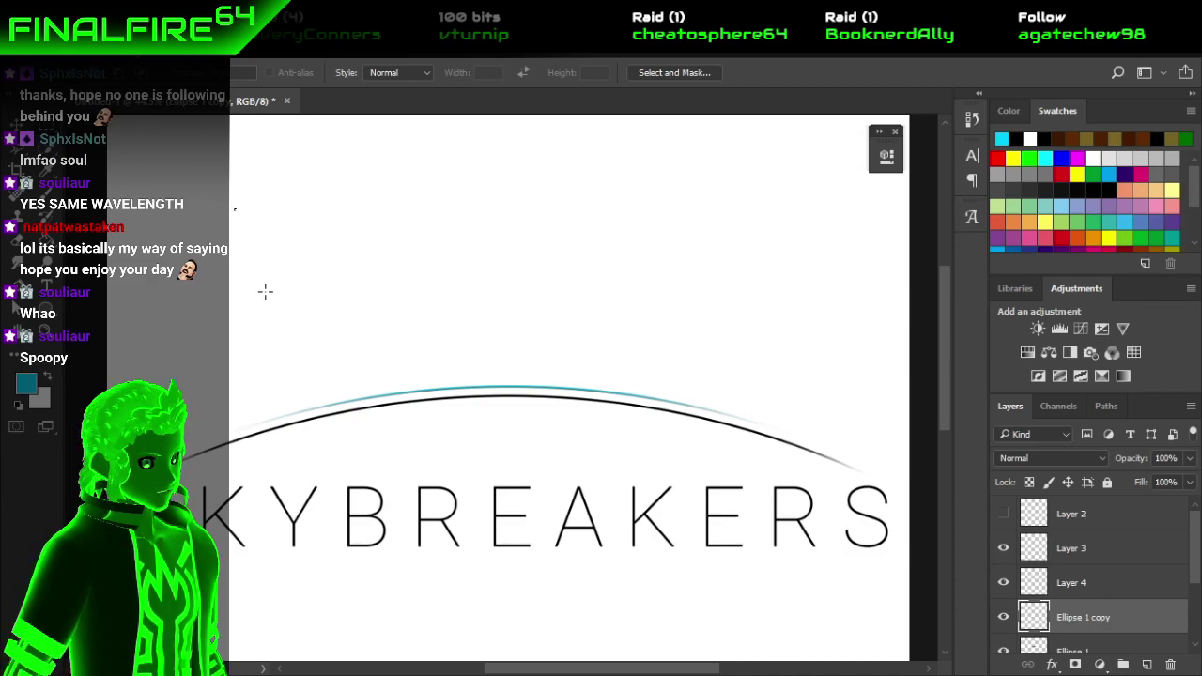
Activate the Brush tool and set the foreground colour to black.
click(47, 202)
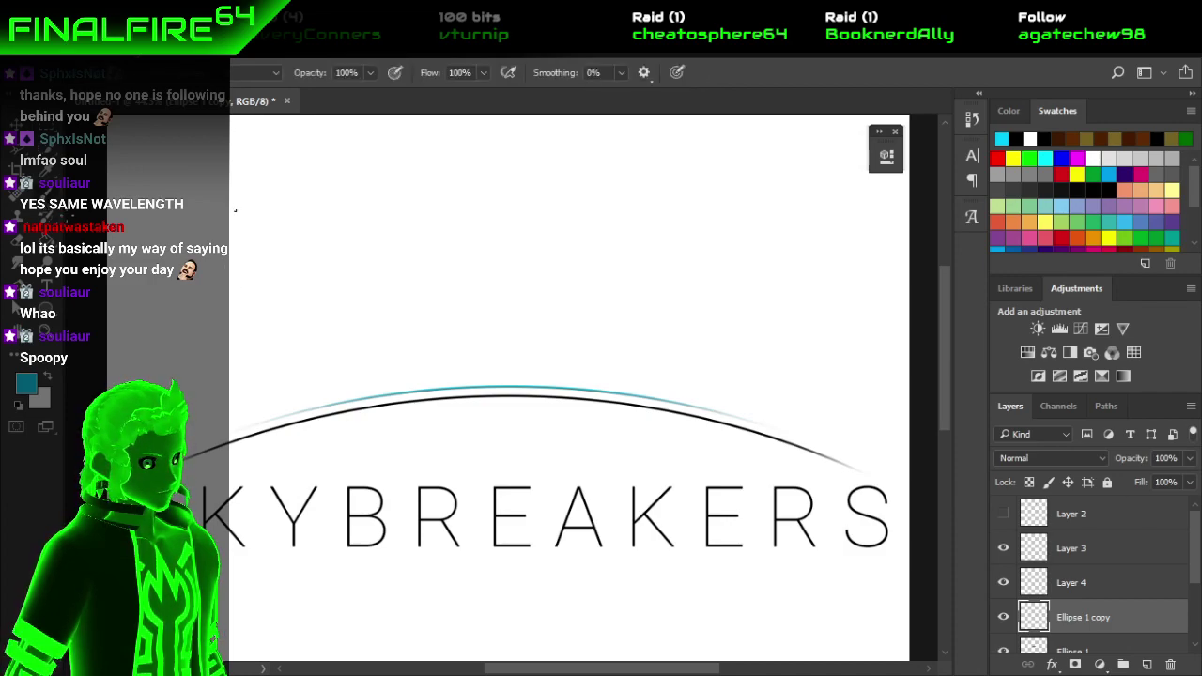
click(27, 383)
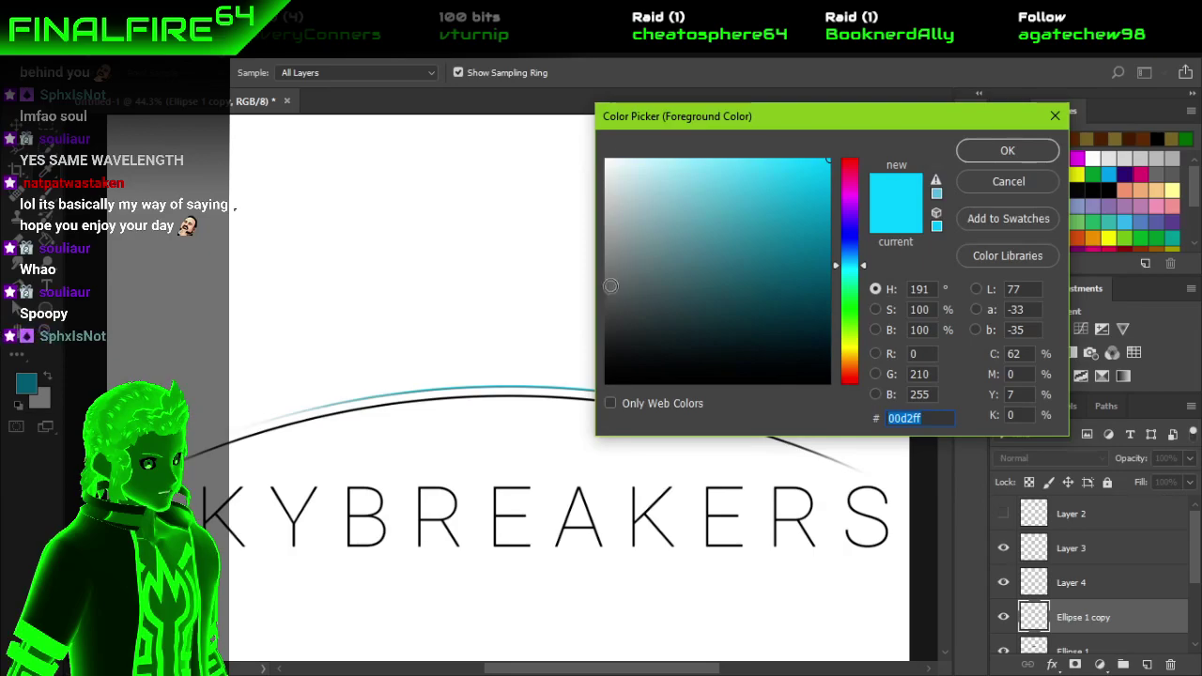
click(610, 383)
click(1007, 150)
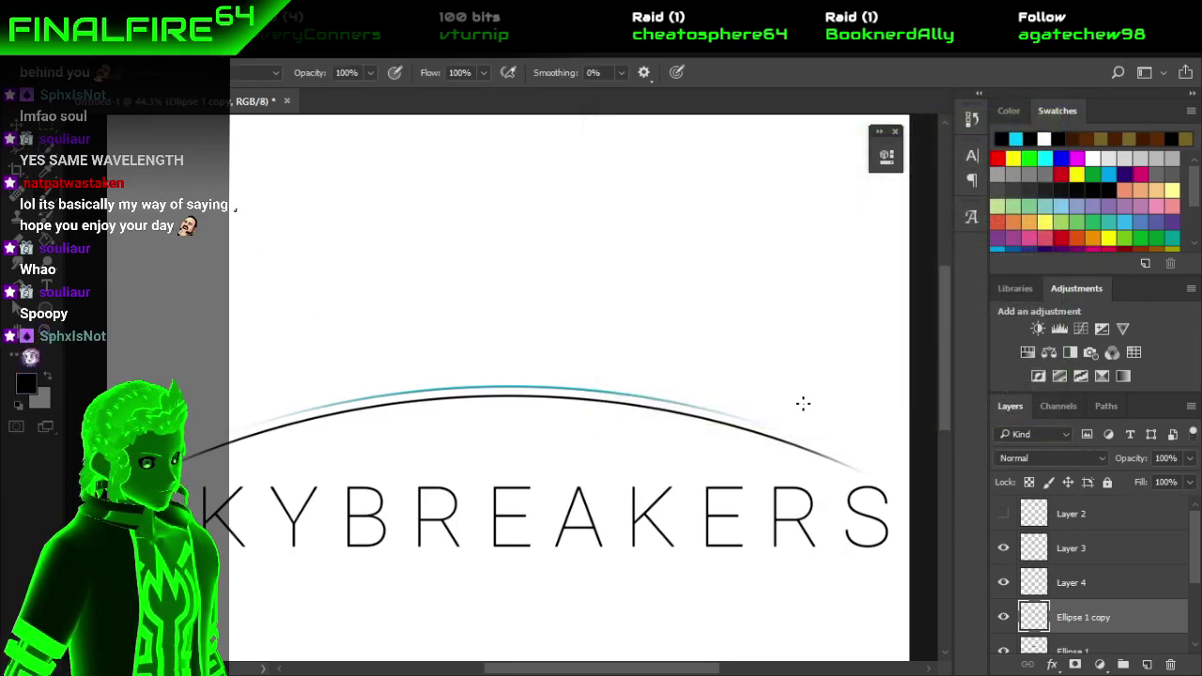
Check the contents of hidden Layer 2, leave it hidden, and add a new layer above it.
click(1136, 516)
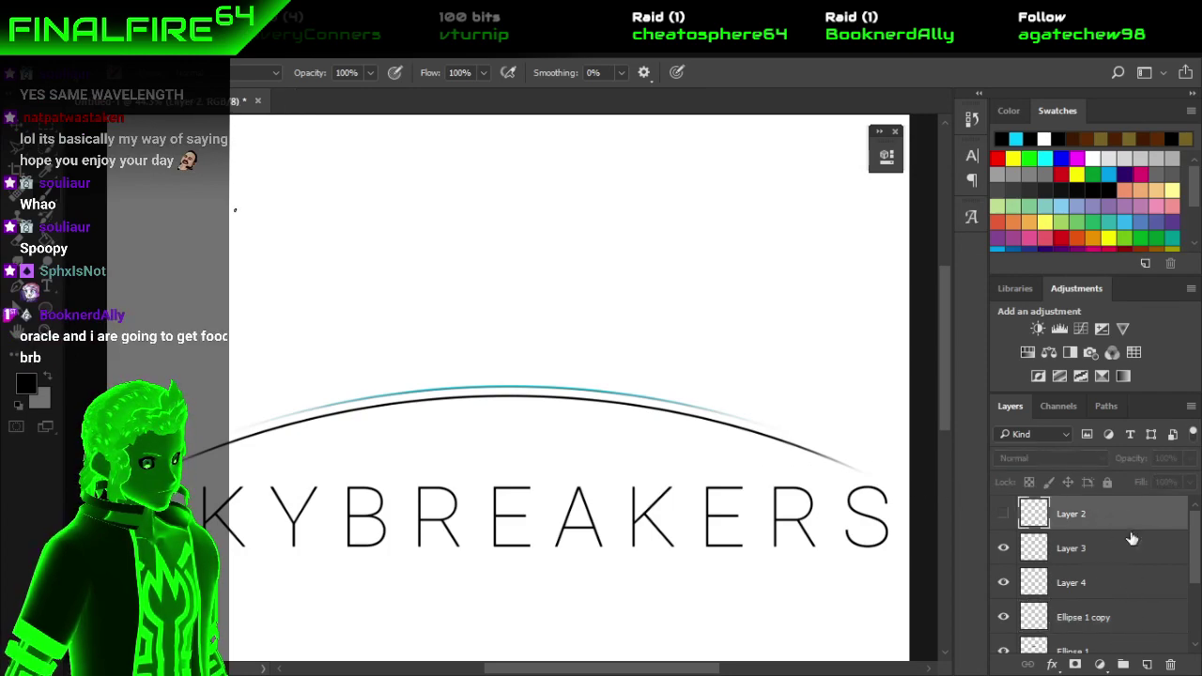
click(1003, 514)
click(1003, 514)
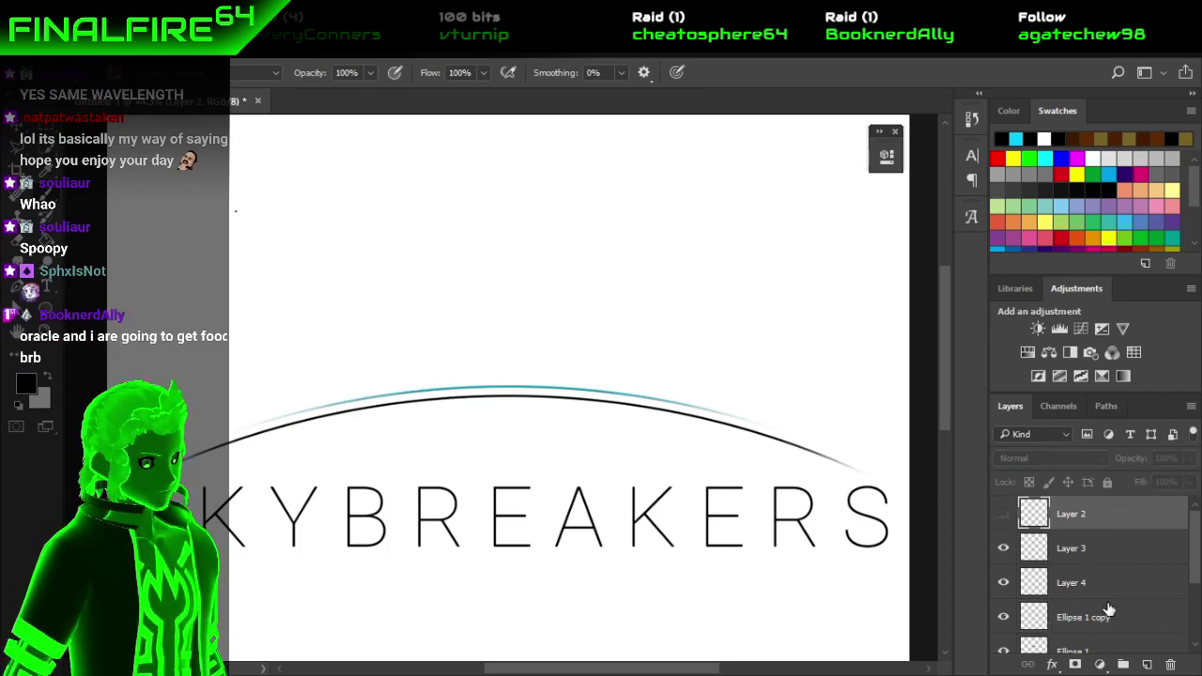
click(1147, 664)
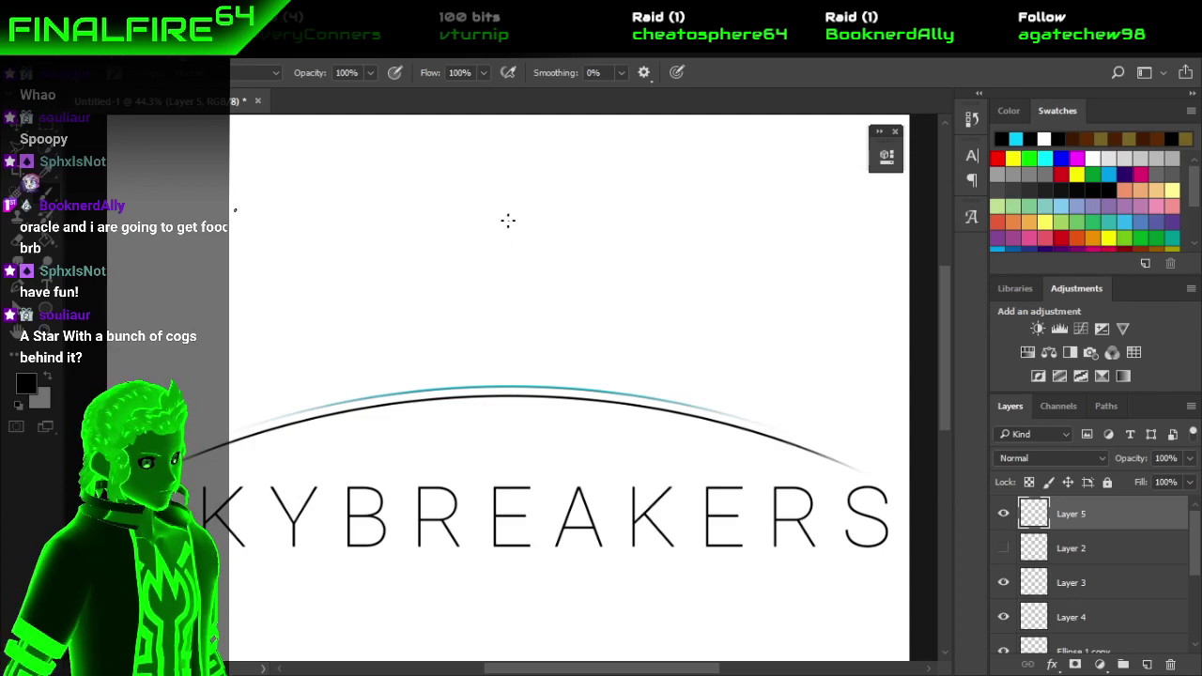
key(m)
key(b)
mouse_move(295, 212)
mouse_down()
mouse_move(301, 234)
mouse_move(296, 223)
mouse_up()
key(ctrl+z)
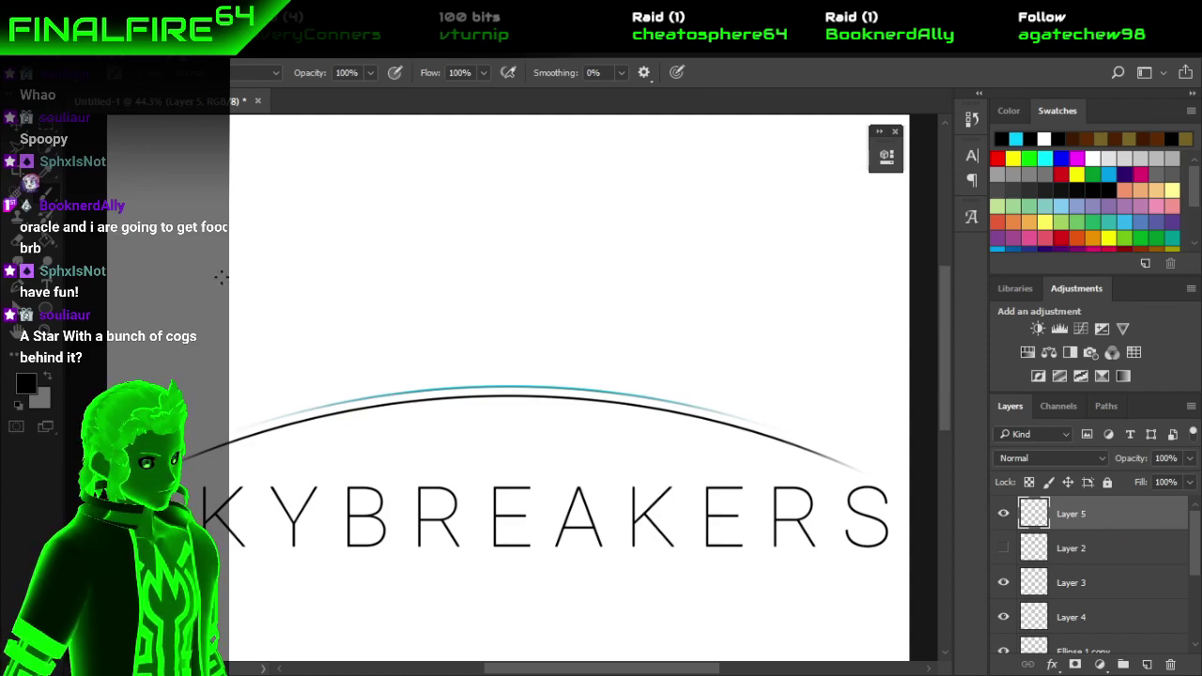
Handwrite the words STAR and PULSAR in black in the canvas's upper-left corner on Layer 5.
mouse_move(158, 158)
mouse_down()
mouse_move(143, 176)
mouse_move(178, 152)
mouse_up()
mouse_move(169, 154)
mouse_down()
mouse_move(171, 174)
mouse_move(200, 166)
mouse_up()
drag(201, 141, 218, 162)
mouse_move(149, 186)
mouse_down()
mouse_move(150, 205)
mouse_move(175, 186)
mouse_up()
mouse_move(178, 179)
mouse_down()
mouse_move(188, 197)
mouse_move(216, 184)
mouse_up()
mouse_move(218, 186)
mouse_down()
mouse_move(222, 169)
mouse_move(231, 184)
mouse_up()
drag(234, 175, 246, 174)
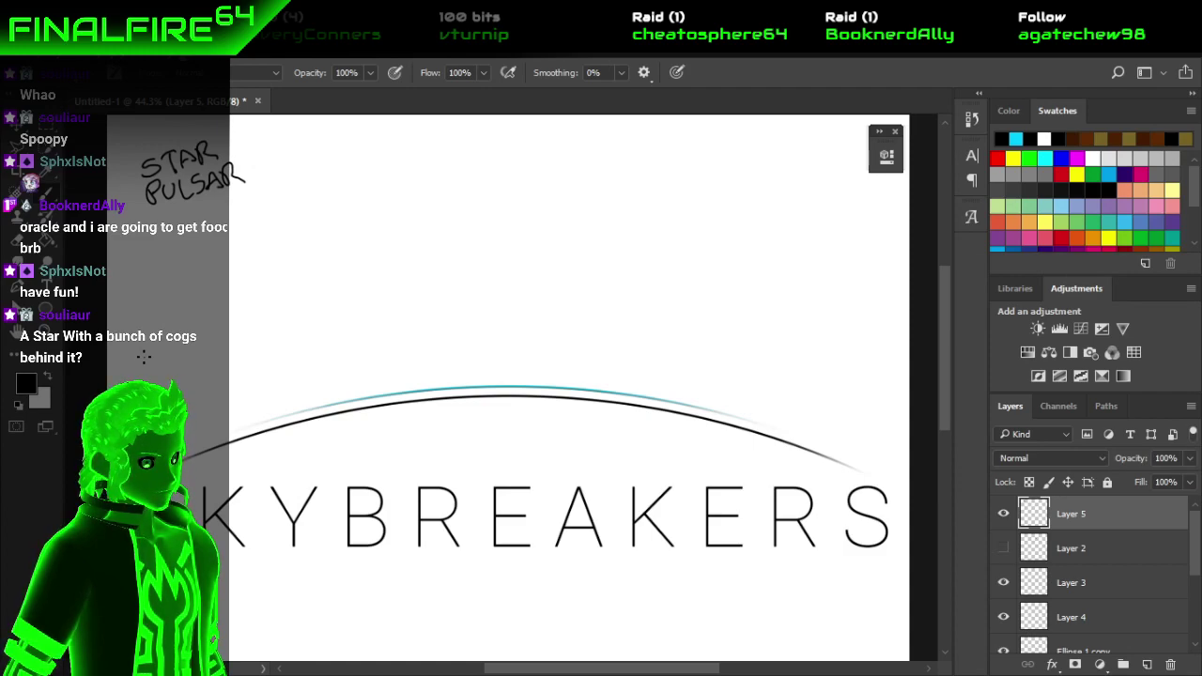
Undo the handwritten STAR and PULSAR notes in the canvas's upper-left corner.
key(ctrl+z)
key(ctrl+z)
key(ctrl+z)
key(ctrl+z)
key(ctrl+z)
key(ctrl+z)
key(ctrl+z)
key(ctrl+z)
key(ctrl+z)
key(ctrl+z)
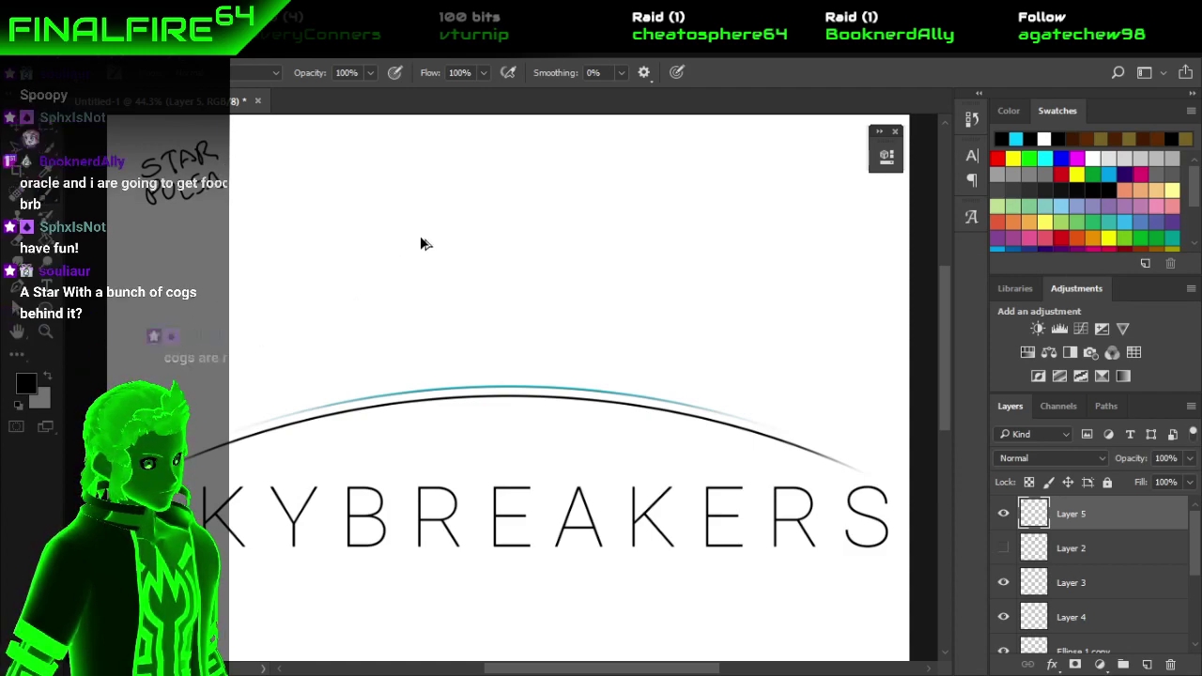
key(ctrl+z)
key(ctrl+z)
key(ctrl+z)
key(ctrl+z)
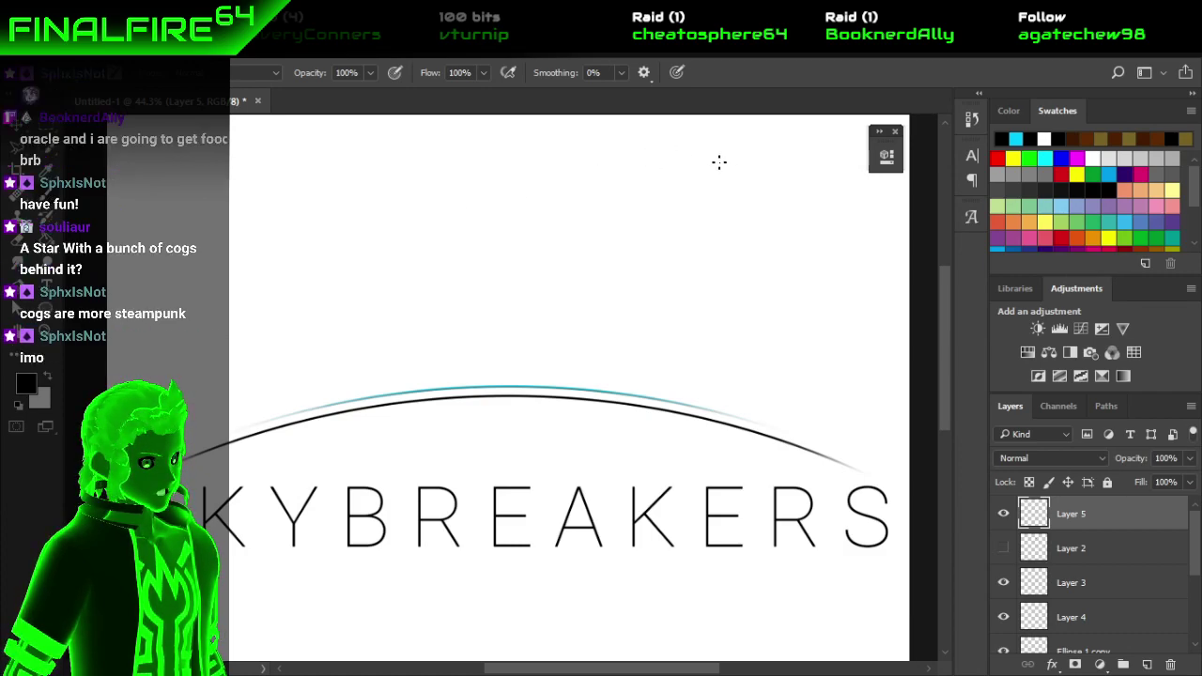
Handwrite the words STAR and PULSAR, one below the other, in the canvas's upper-right corner on Layer 5.
mouse_move(738, 141)
mouse_down()
mouse_move(723, 148)
mouse_move(742, 135)
mouse_up()
mouse_move(748, 136)
mouse_down()
mouse_move(748, 150)
mouse_move(769, 128)
mouse_up()
drag(768, 127, 777, 146)
drag(776, 129, 798, 143)
drag(735, 165, 736, 186)
mouse_move(736, 166)
mouse_down()
mouse_move(739, 177)
mouse_move(769, 165)
mouse_up()
drag(774, 160, 785, 178)
mouse_move(794, 161)
mouse_down()
mouse_move(785, 181)
mouse_move(802, 155)
mouse_up()
drag(802, 156, 808, 168)
drag(813, 174, 813, 154)
drag(814, 154, 831, 171)
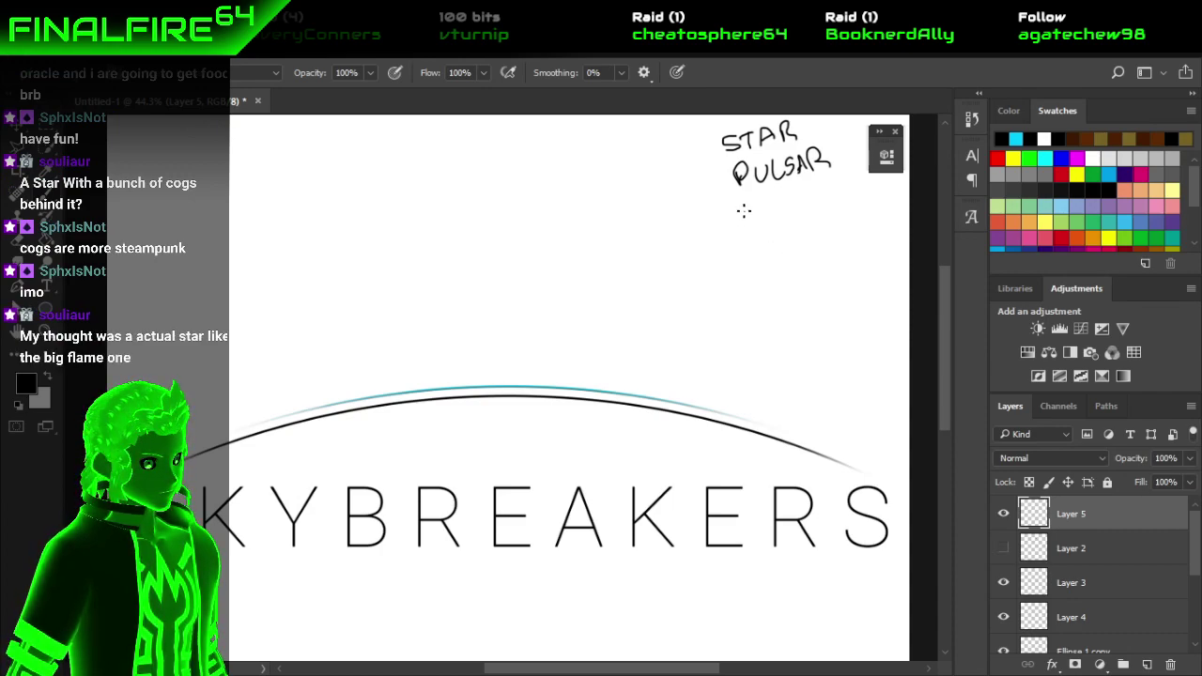
Handwrite SUN, GALAXY, ASTEROID, ANDROMEDA and URANUS LUL one below the other under PULSAR on Layer 5.
mouse_move(756, 199)
mouse_down()
mouse_move(737, 214)
mouse_move(776, 197)
mouse_move(789, 208)
mouse_move(794, 195)
mouse_up()
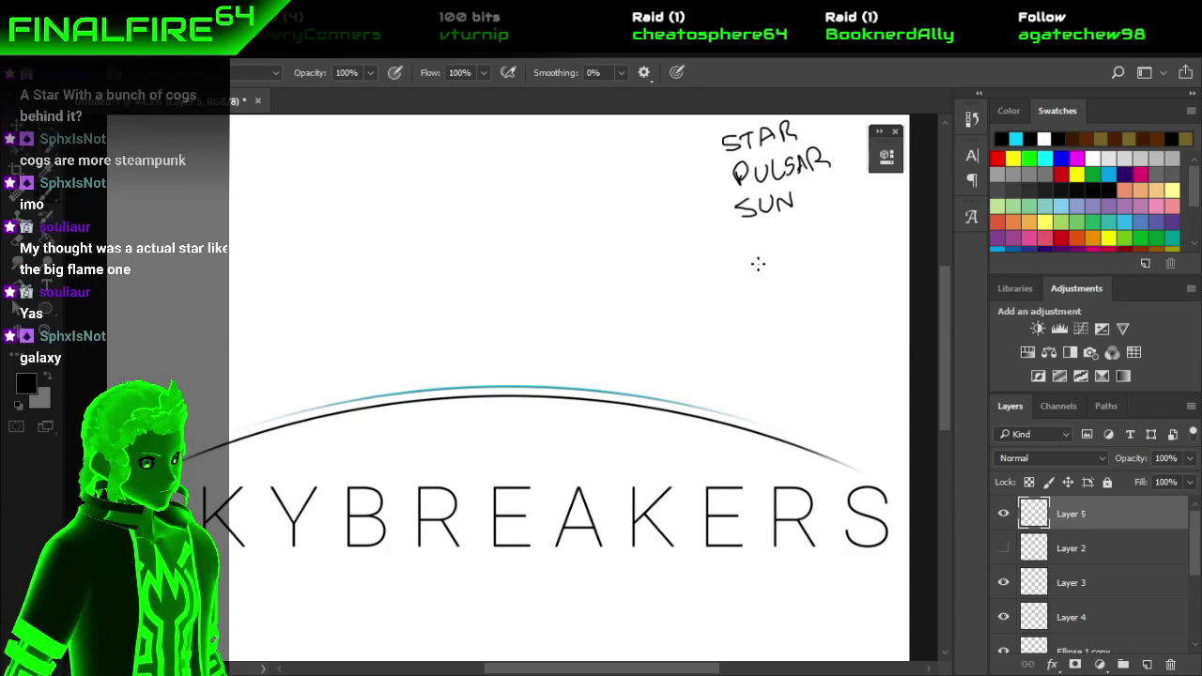
mouse_move(751, 228)
mouse_down()
mouse_move(749, 248)
mouse_move(808, 246)
mouse_move(825, 243)
mouse_move(838, 212)
mouse_up()
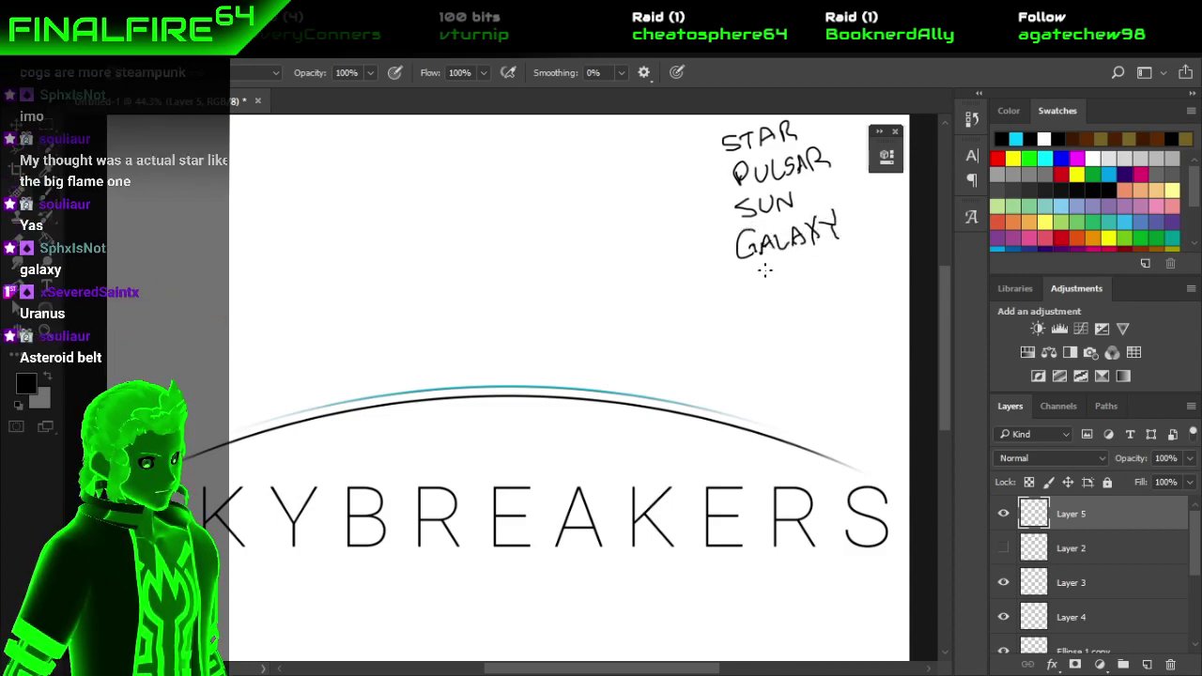
mouse_move(737, 275)
mouse_down()
mouse_move(765, 280)
mouse_move(845, 248)
mouse_move(849, 259)
mouse_up()
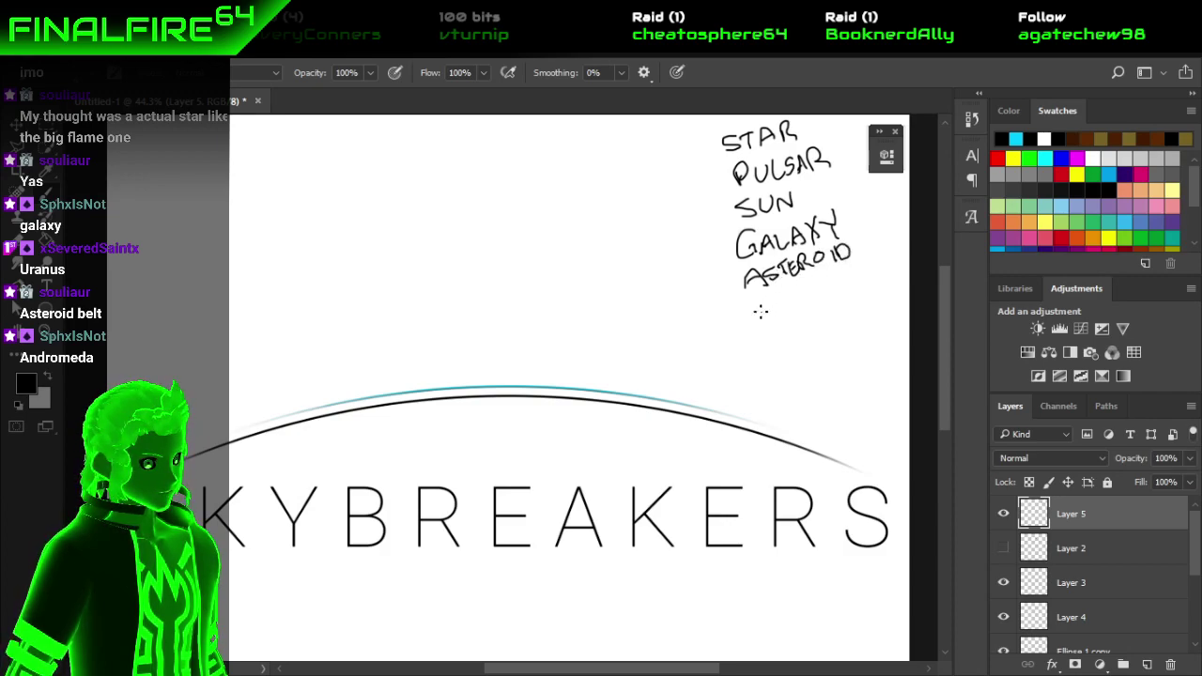
mouse_move(757, 319)
mouse_down()
mouse_move(793, 289)
mouse_move(796, 303)
mouse_move(810, 284)
mouse_move(856, 269)
mouse_move(851, 259)
mouse_move(890, 260)
mouse_move(884, 268)
mouse_up()
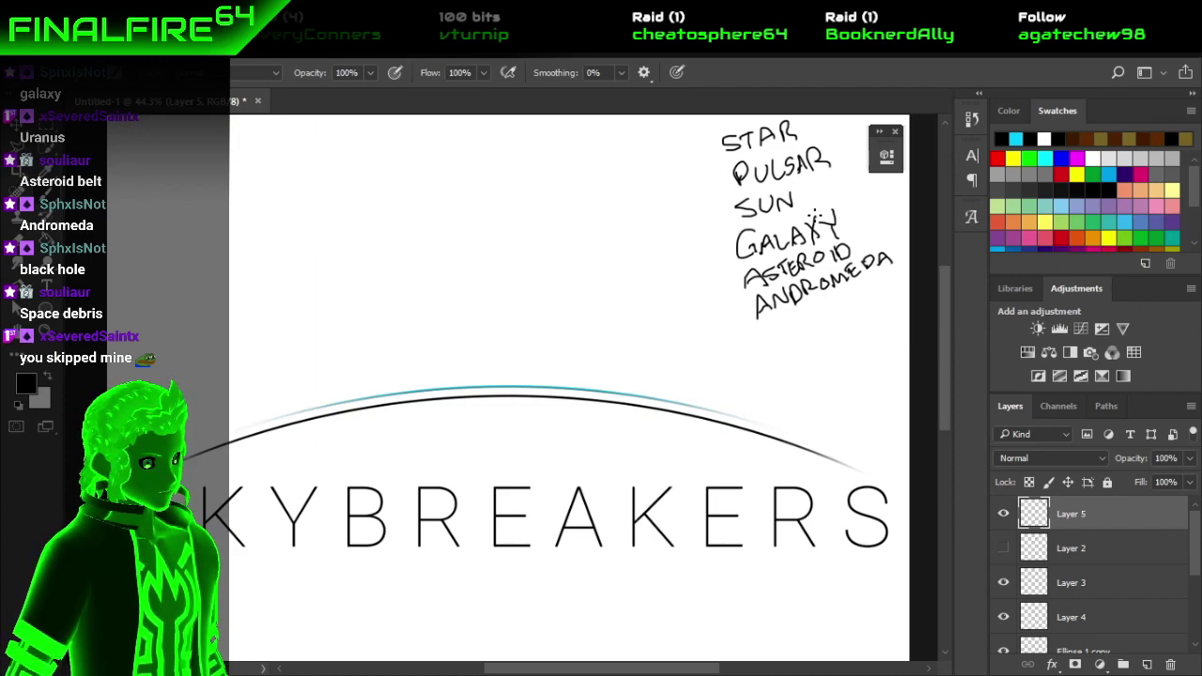
mouse_move(772, 335)
mouse_down()
mouse_move(810, 342)
mouse_move(855, 302)
mouse_move(865, 329)
mouse_move(881, 314)
mouse_move(894, 323)
mouse_up()
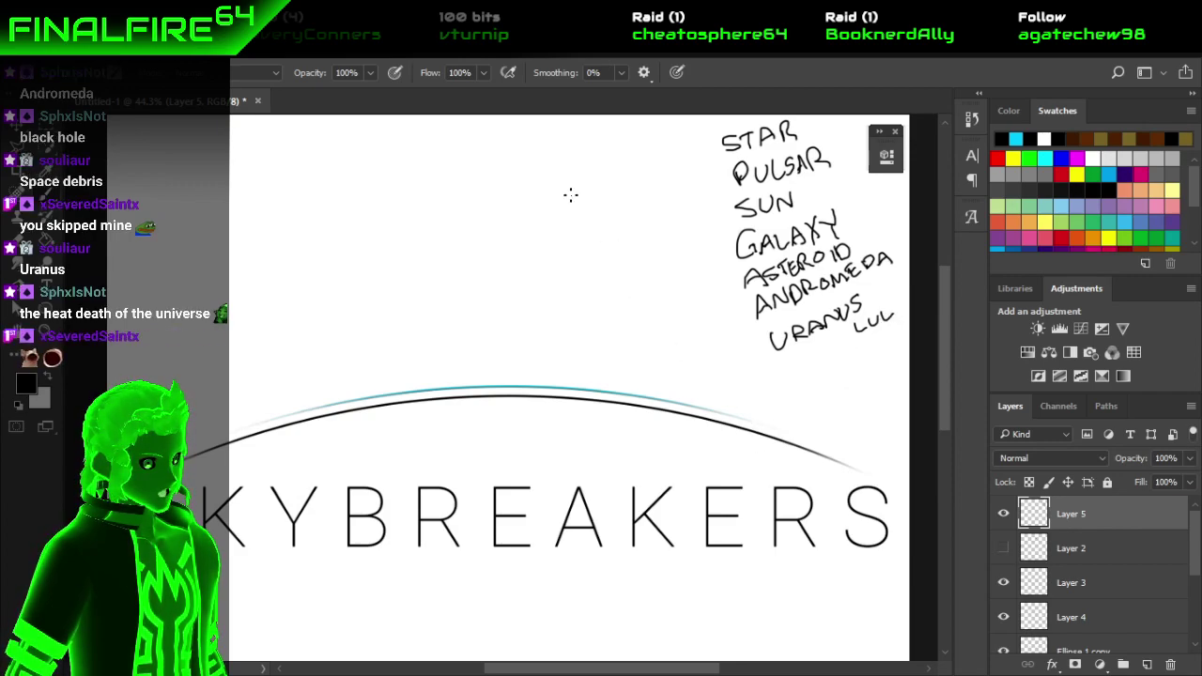
Handwrite BLACK HOLE, DEBRIS and ORBIT as a second column beside the STAR list, and mark ANDROMEDA with a dash.
mouse_move(559, 156)
mouse_down()
mouse_move(559, 181)
mouse_move(599, 154)
mouse_move(616, 175)
mouse_move(654, 141)
mouse_move(673, 150)
mouse_move(680, 128)
mouse_up()
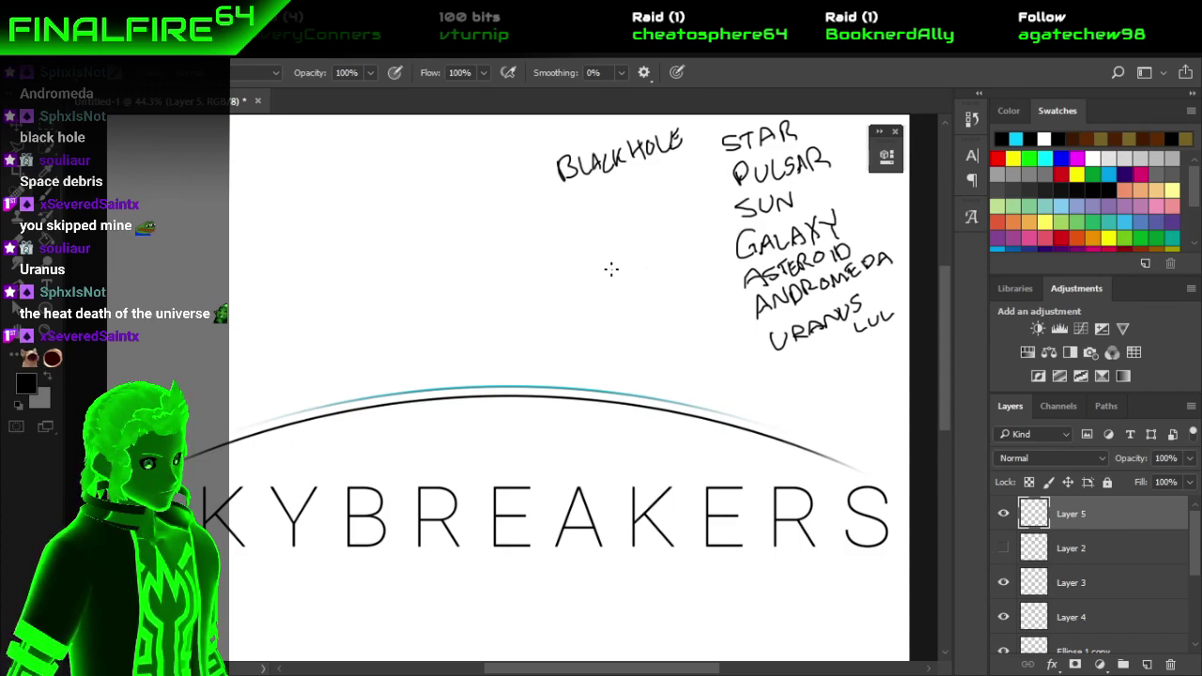
mouse_move(586, 196)
mouse_down()
mouse_move(586, 212)
mouse_move(616, 194)
mouse_move(651, 194)
mouse_up()
drag(671, 177, 659, 194)
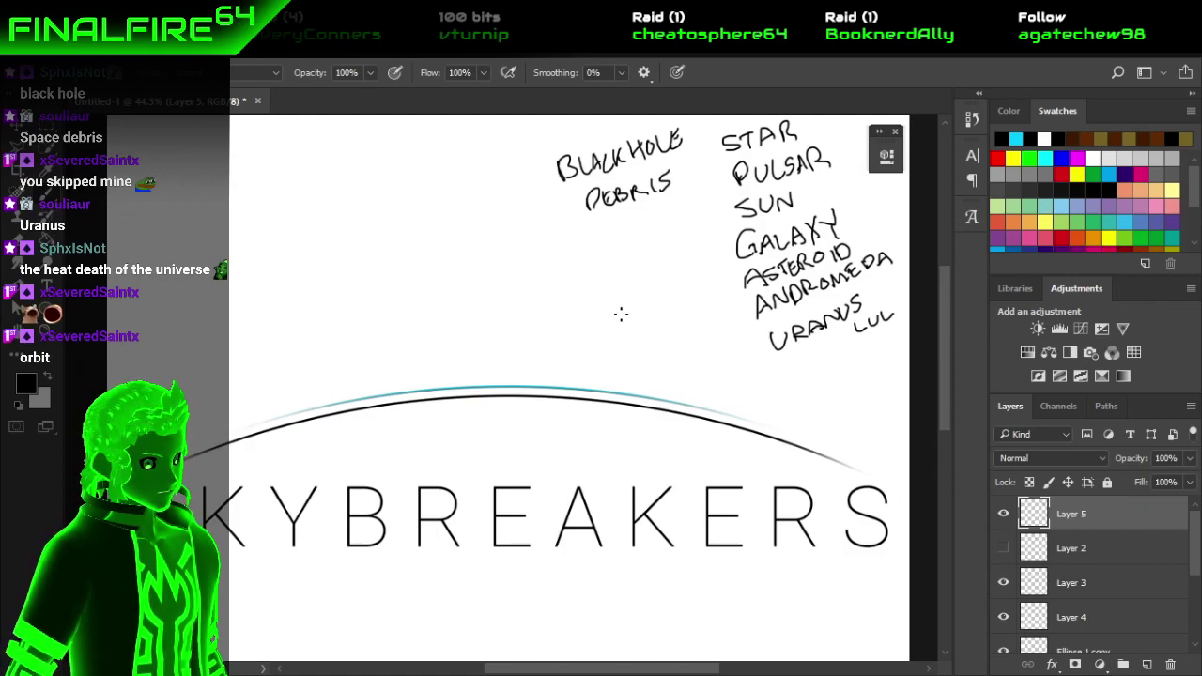
mouse_move(613, 230)
mouse_down()
mouse_move(601, 225)
mouse_move(601, 247)
mouse_move(643, 214)
mouse_move(635, 237)
mouse_move(649, 231)
mouse_move(663, 205)
mouse_up()
drag(654, 205, 656, 223)
drag(733, 318, 755, 307)
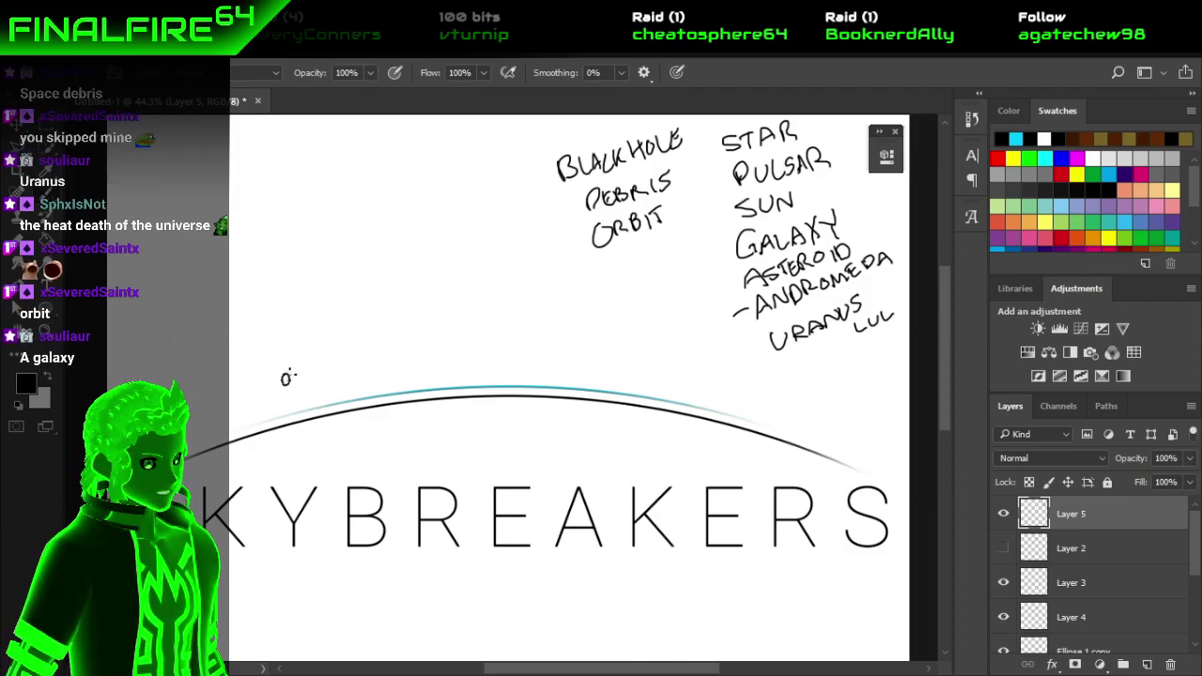
Sketch a rough constellation of small star dots joined by lines across the arc above the SKYBREAKERS lettering.
click(325, 437)
click(460, 354)
click(524, 421)
click(629, 359)
click(644, 437)
mouse_move(361, 429)
mouse_down()
mouse_move(432, 361)
mouse_move(518, 393)
mouse_move(553, 358)
mouse_move(607, 358)
mouse_up()
mouse_move(560, 413)
mouse_down()
mouse_move(595, 410)
mouse_move(628, 364)
mouse_up()
drag(300, 386, 330, 421)
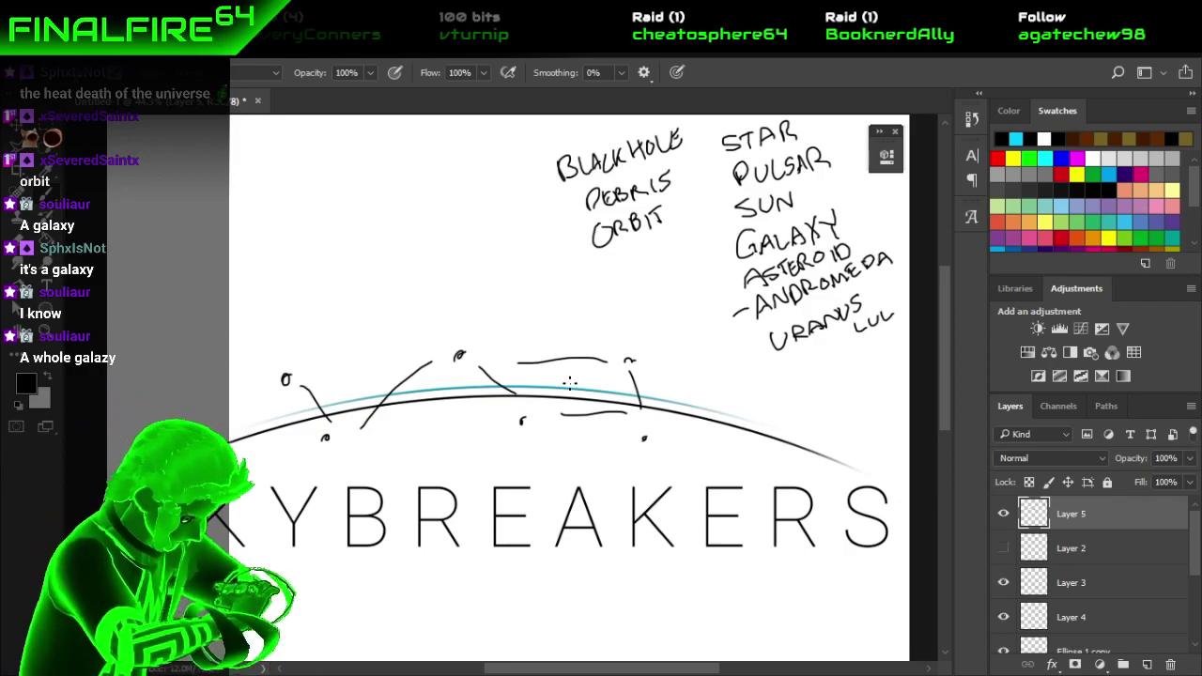
Switch to Chrome, search Google for constellations in a new tab, and show the image results in a maximized window.
key(alt+Tab)
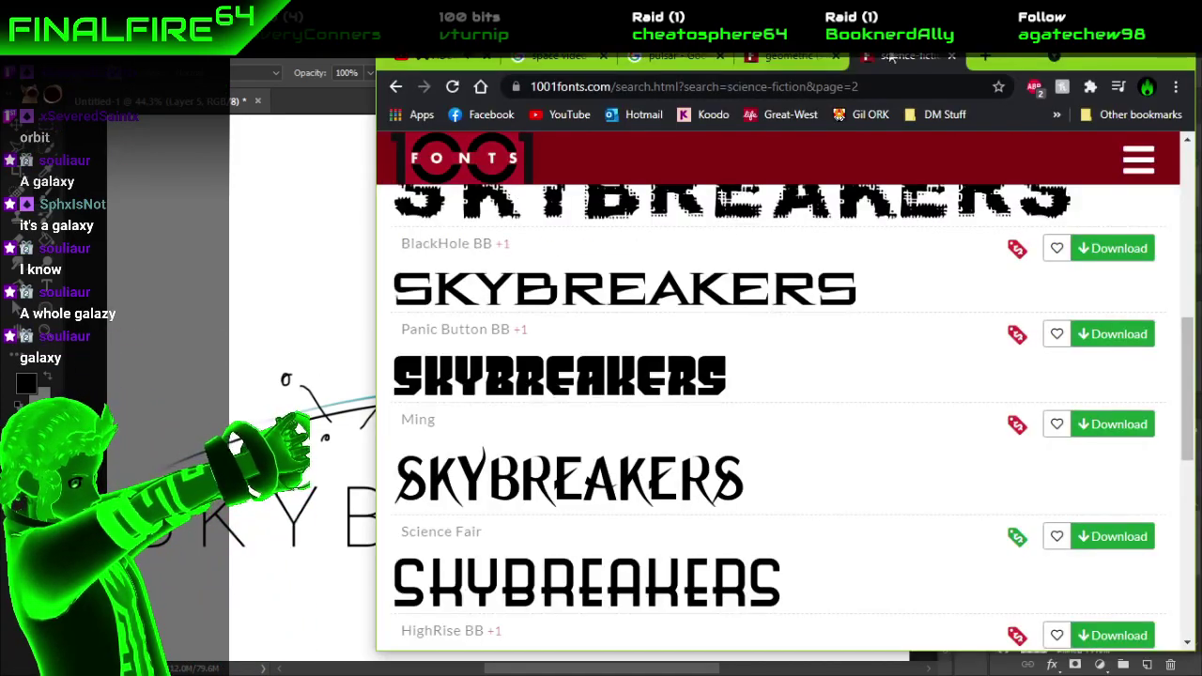
click(985, 57)
text(c)
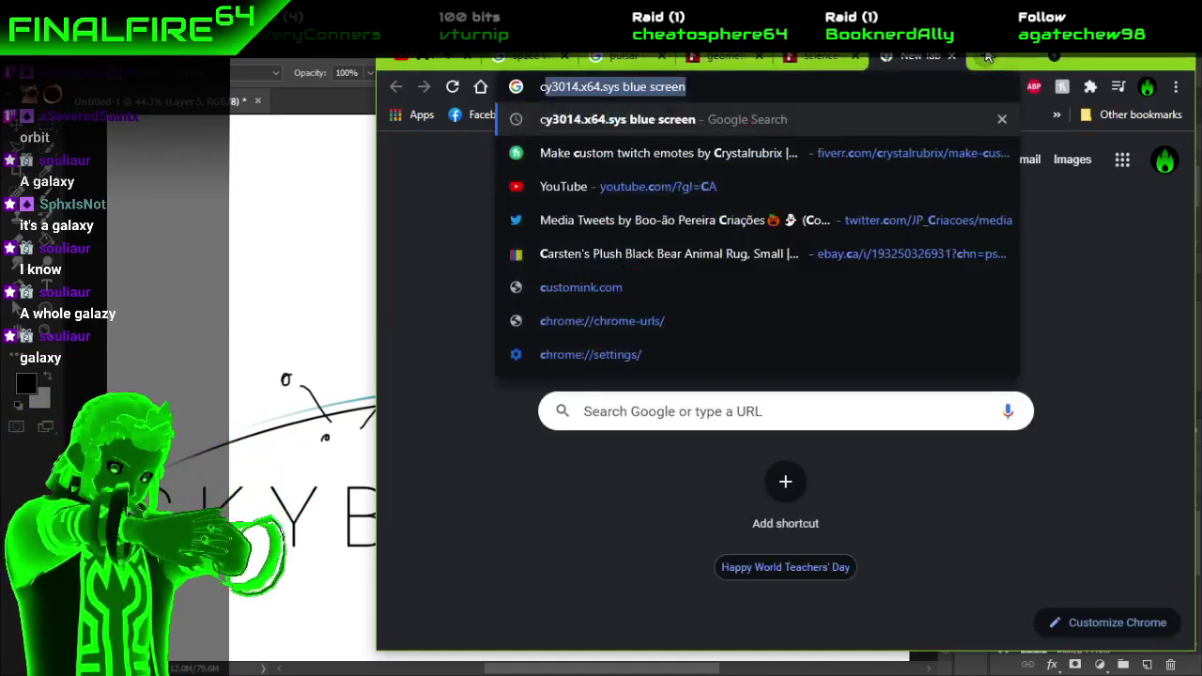
text(onstellations)
key(Return)
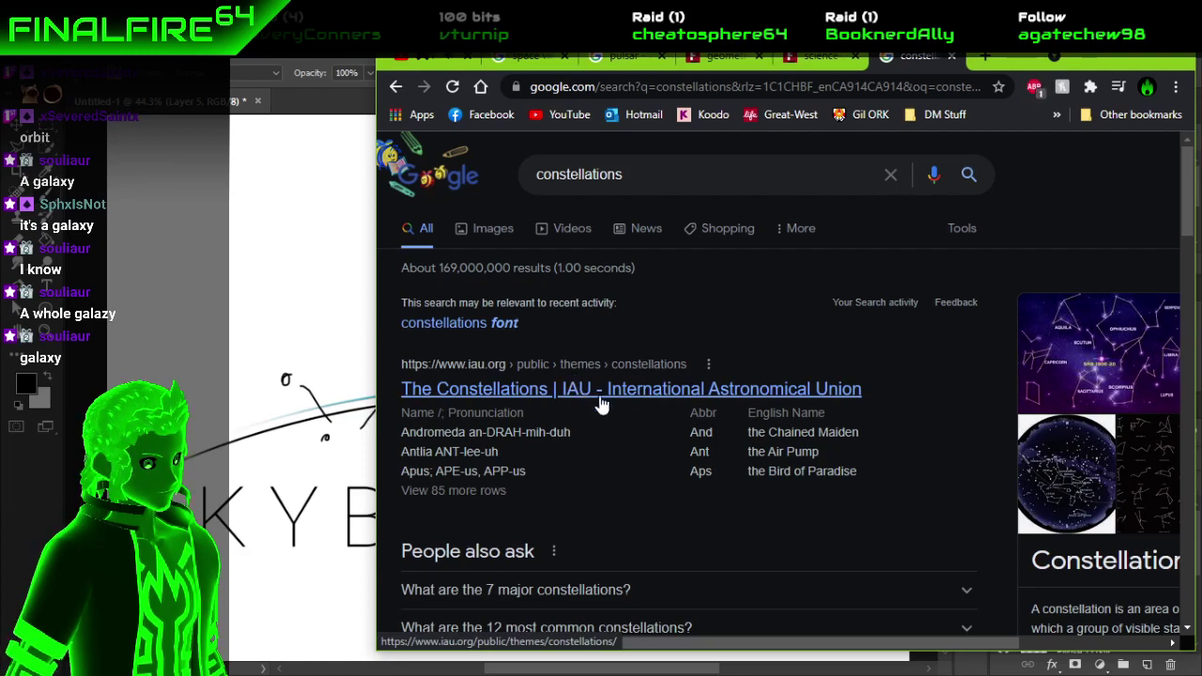
click(1135, 56)
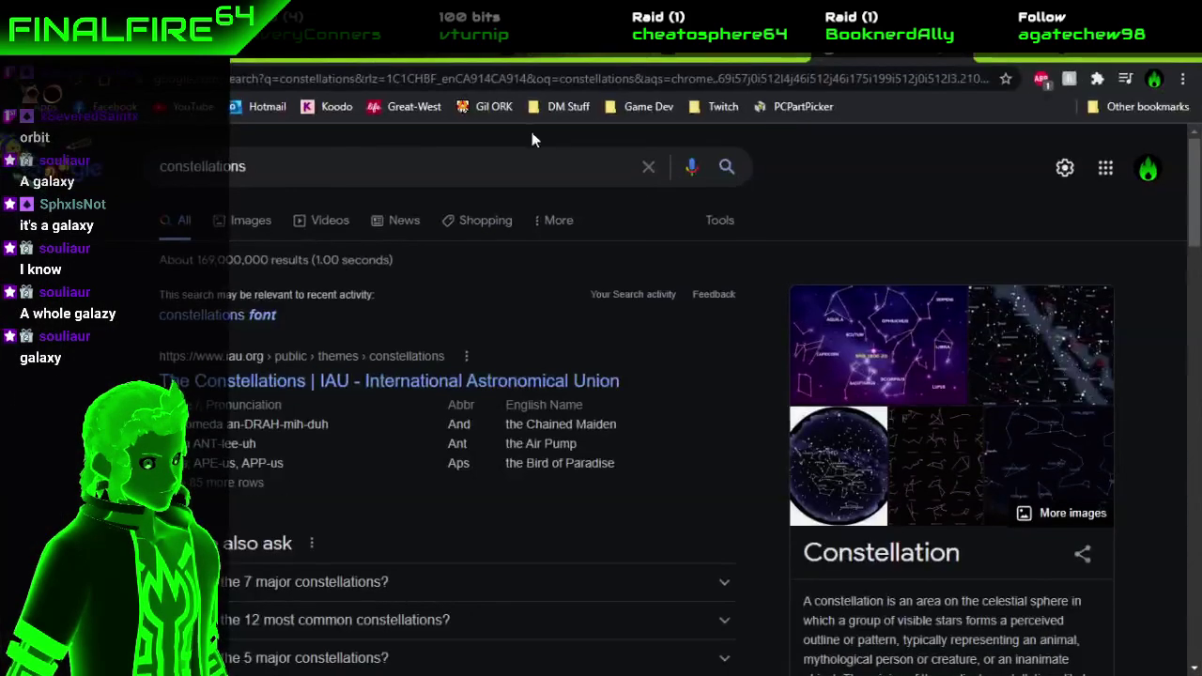
click(270, 229)
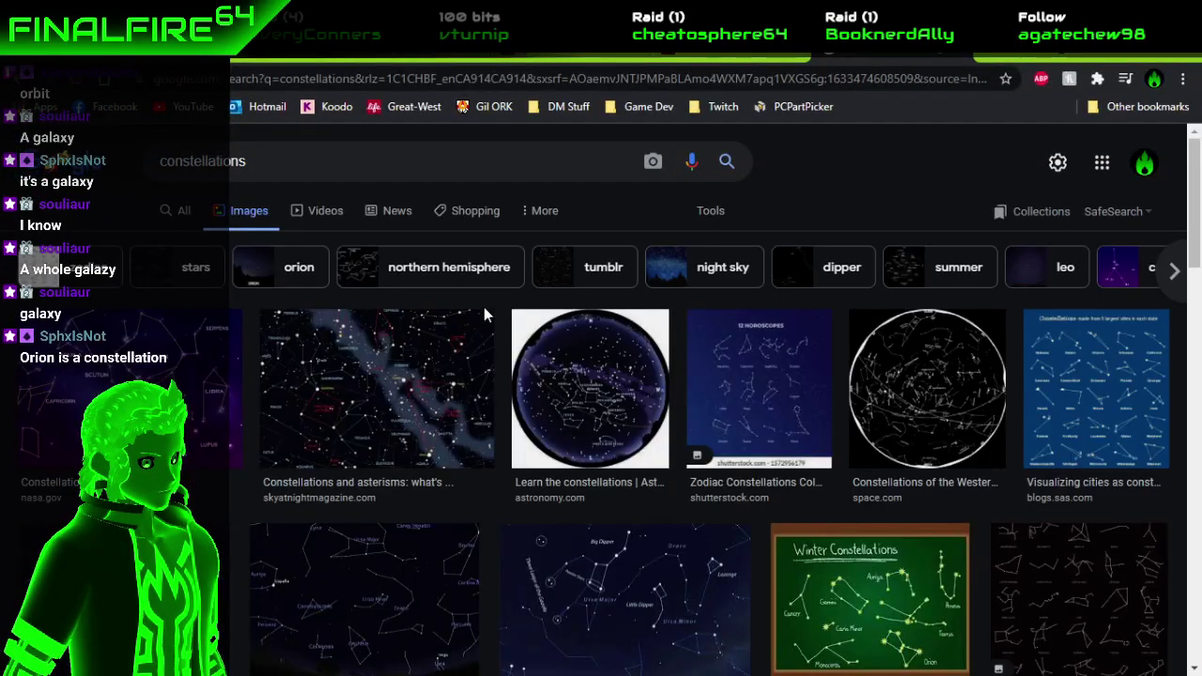
Preview constellation reference images, including the Western zodiac star chart, the constellations and asterisms map, and the 12 horoscopes set.
scroll(434, 352, down, 1)
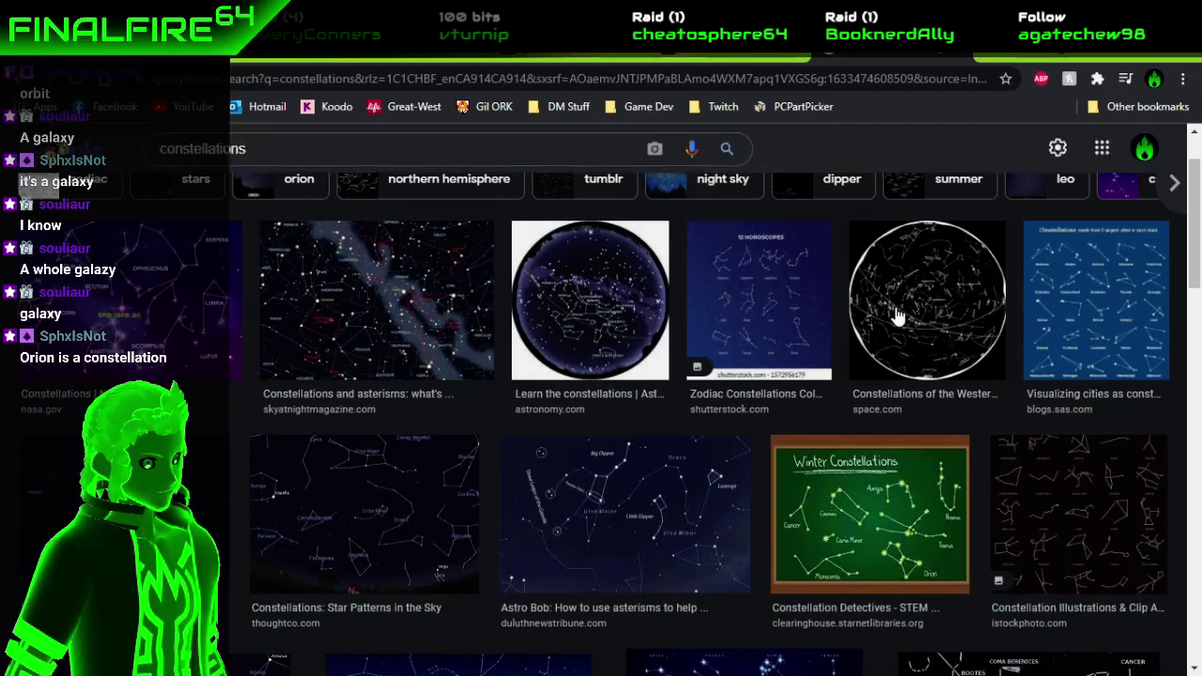
click(887, 324)
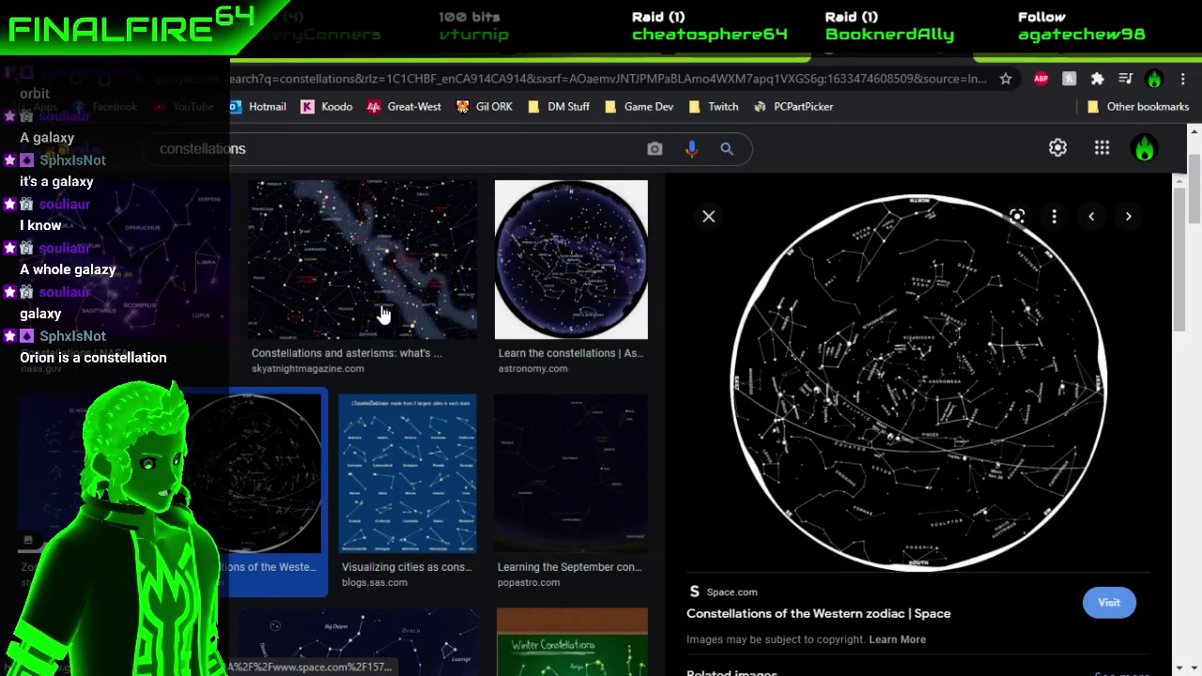
click(383, 314)
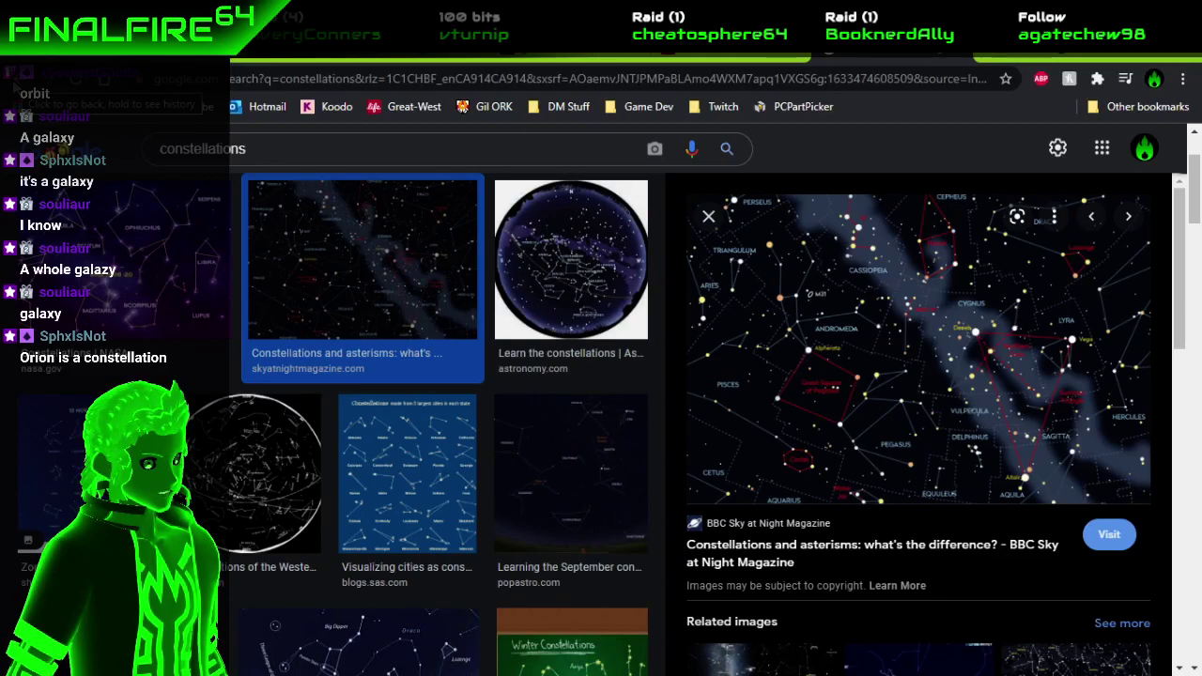
click(49, 427)
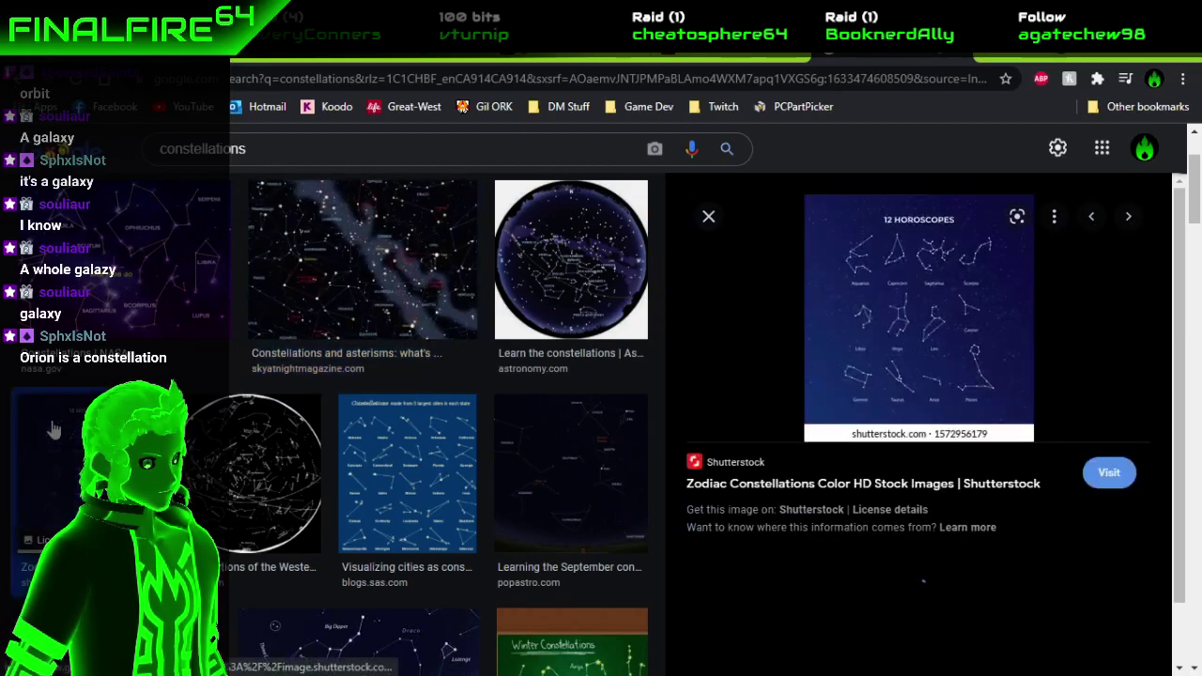
click(362, 258)
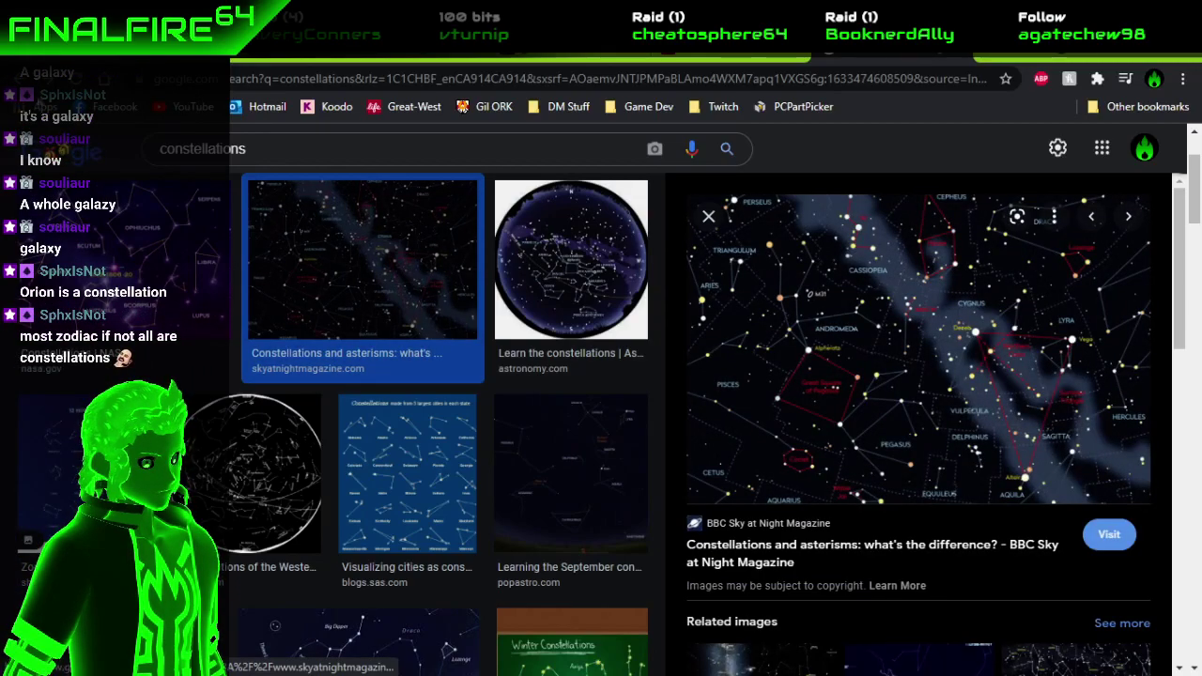
click(272, 474)
Return to the web results, open Wikipedia's Constellation article, and skim it around the Dark cloud constellations section.
key(alt+Left)
key(alt+Left)
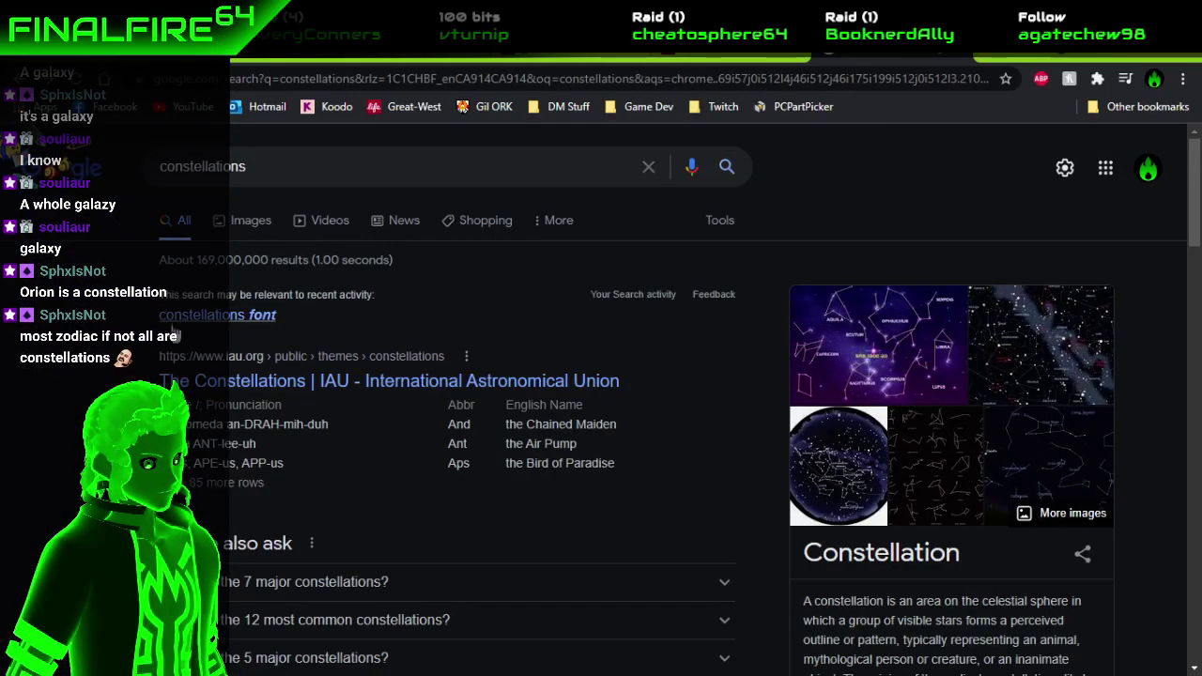
scroll(188, 354, down, 3)
scroll(242, 410, down, 5)
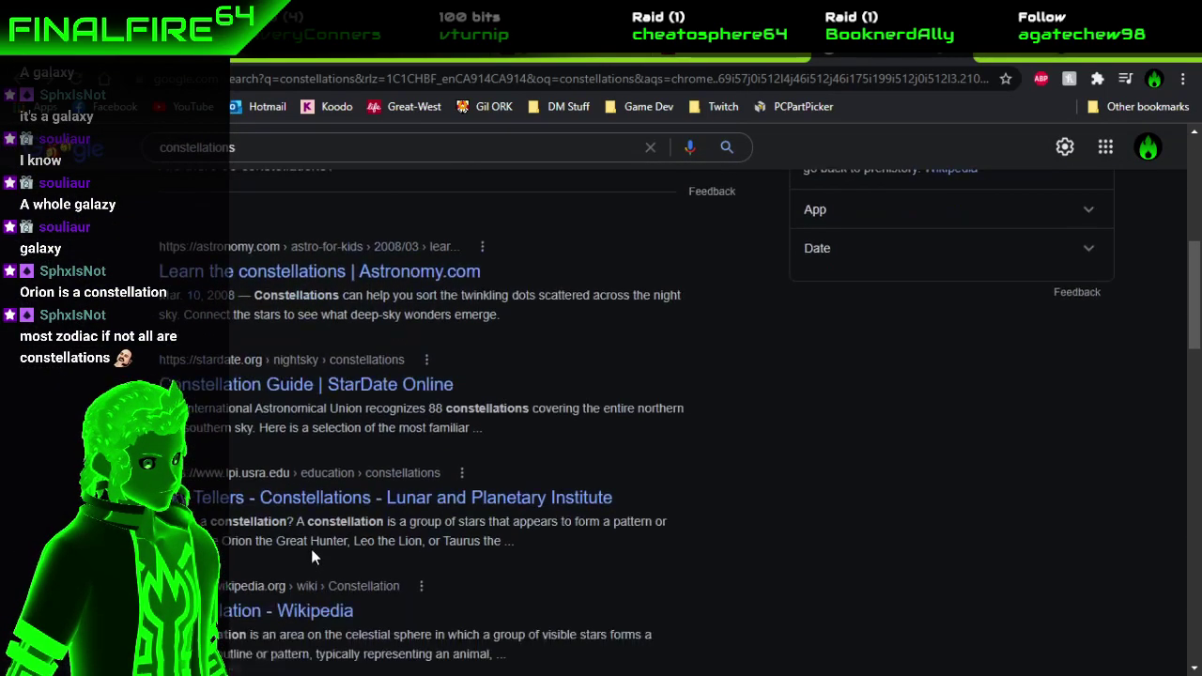
click(309, 435)
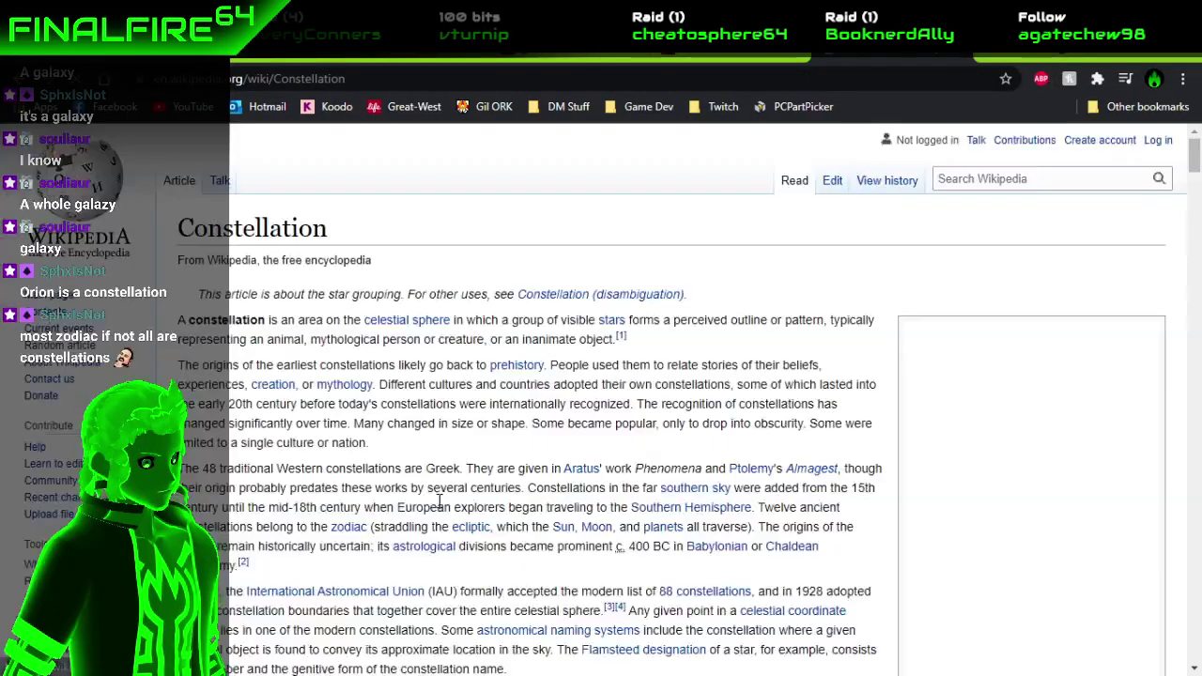
scroll(402, 463, down, 15)
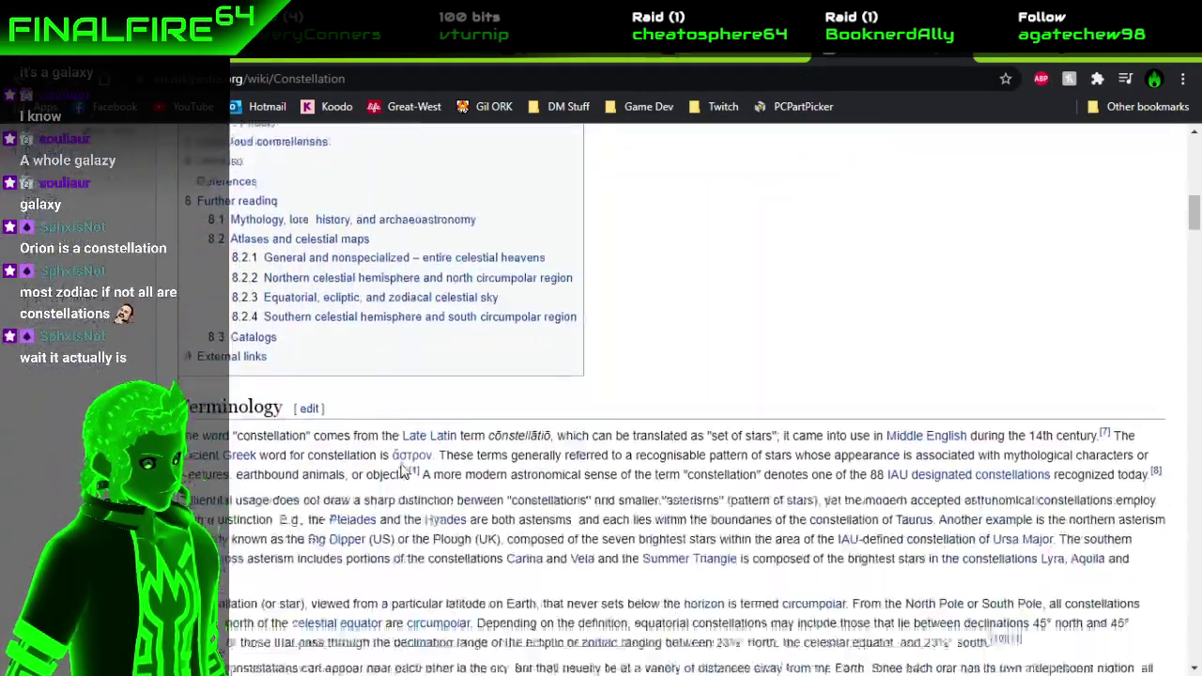
scroll(402, 470, down, 20)
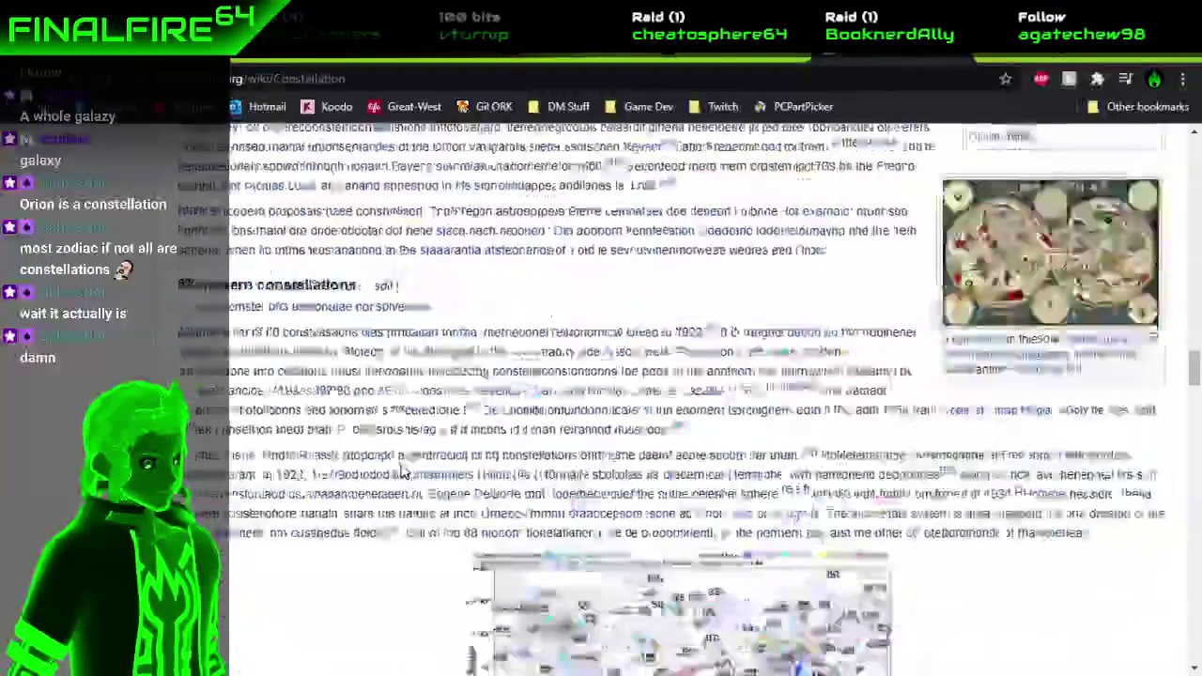
scroll(402, 469, down, 5)
scroll(404, 526, up, 1)
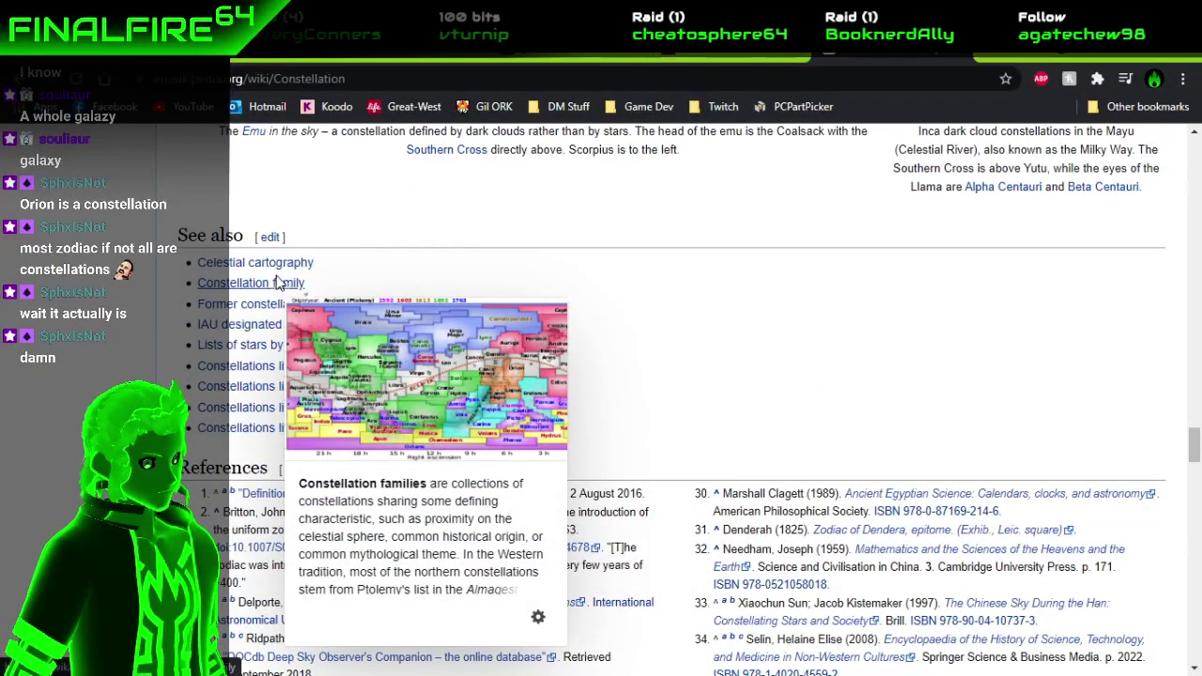
scroll(274, 287, up, 4)
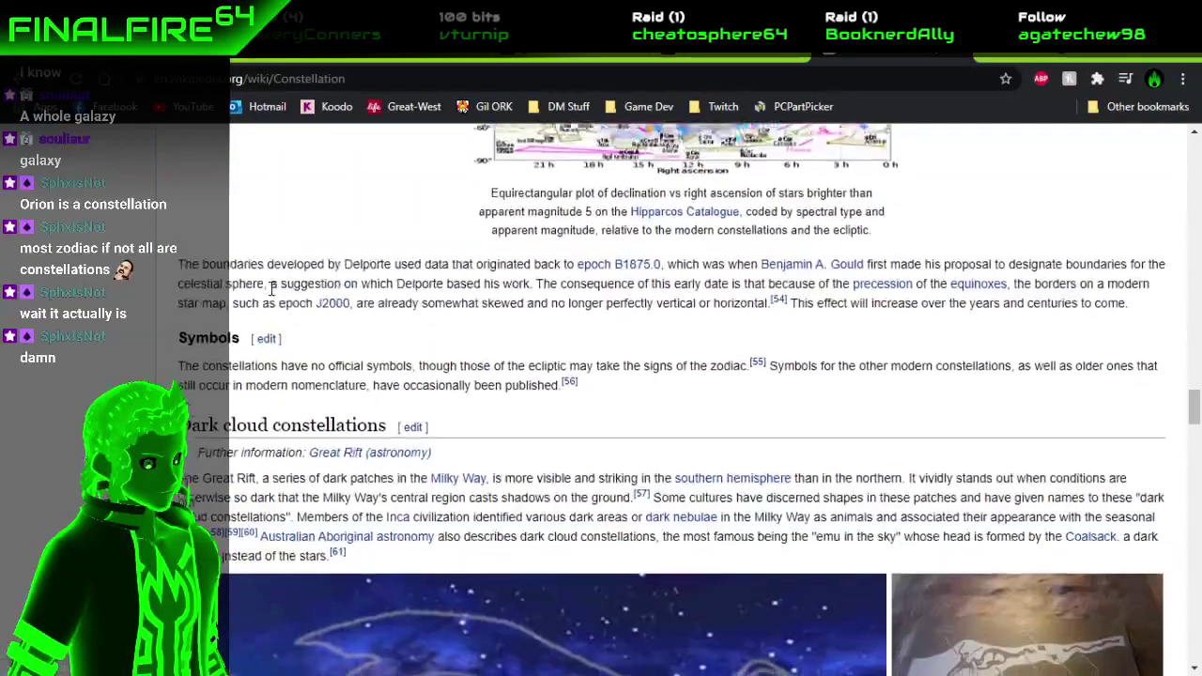
scroll(273, 287, up, 1)
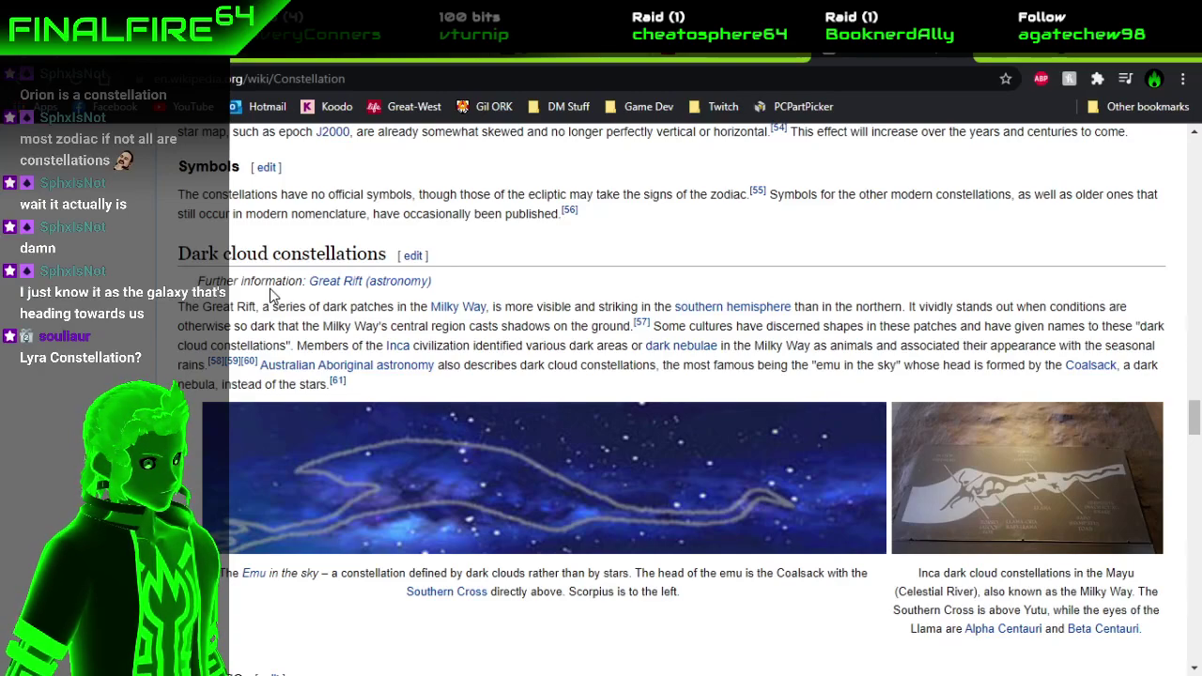
Search Google for lyra constellation in a new tab and show the image results.
key(ctrl+t)
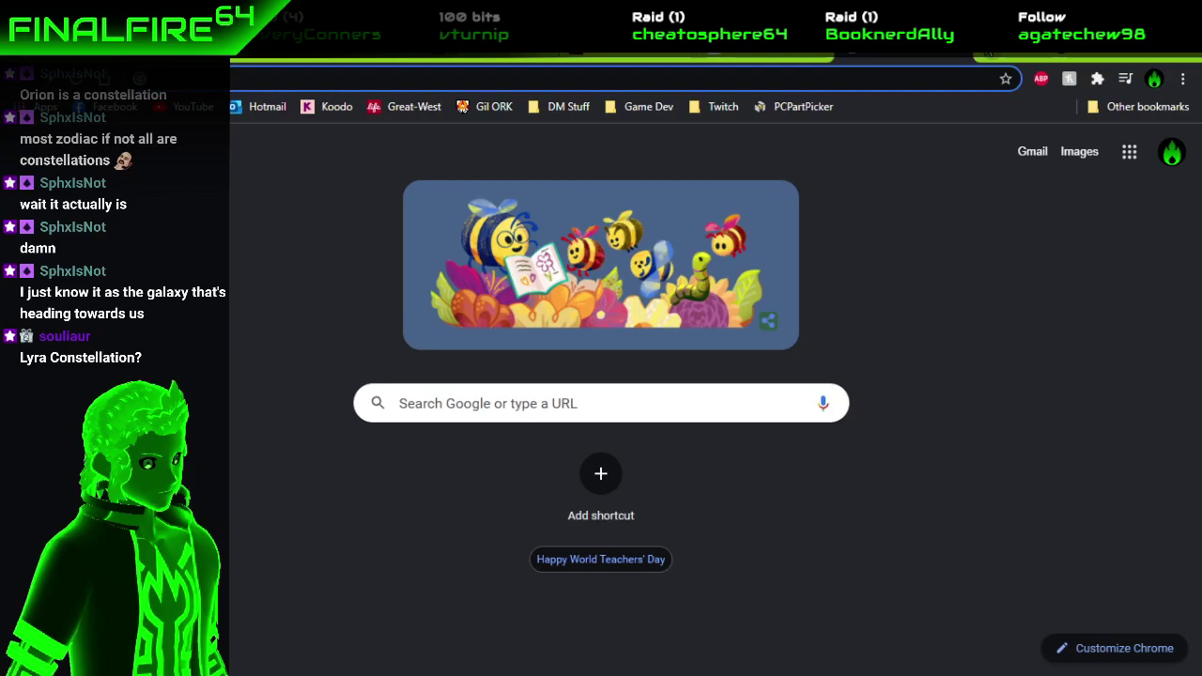
text(lyra con)
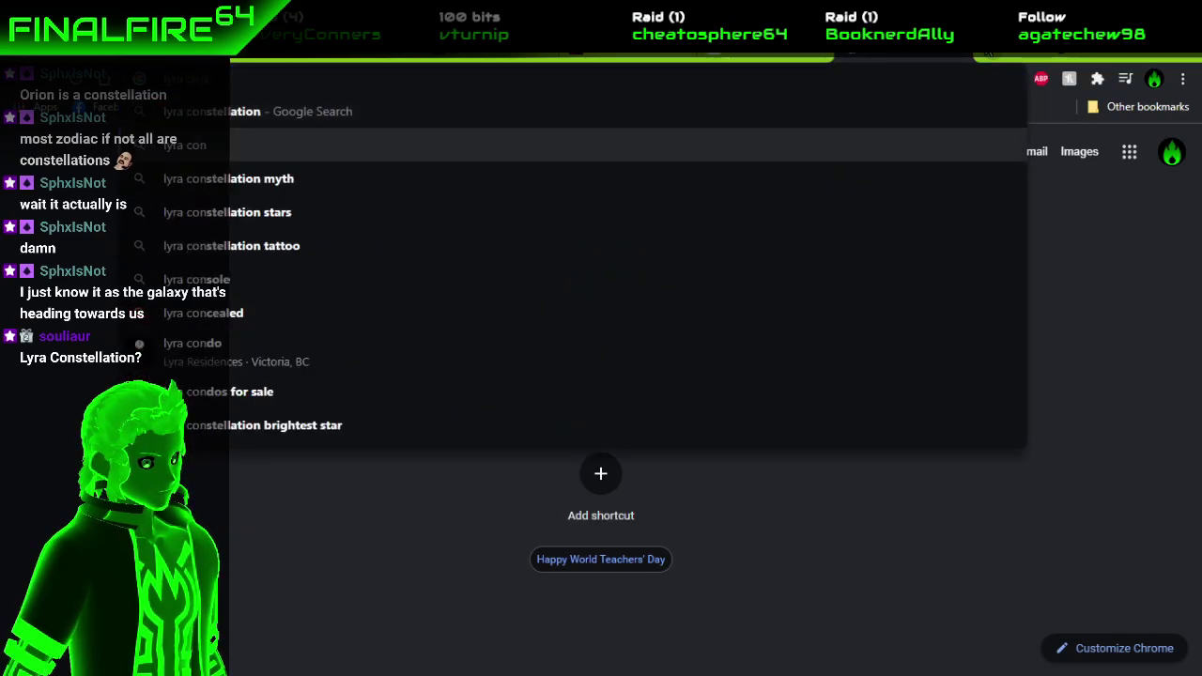
text(stellation)
key(Return)
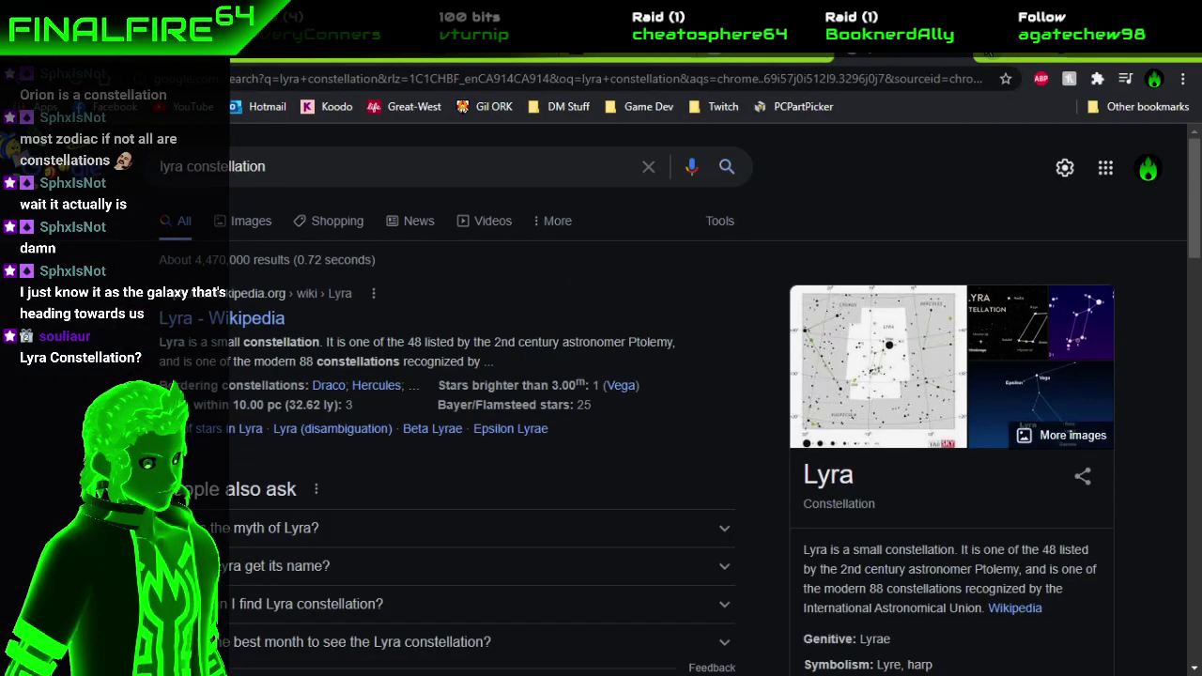
click(250, 223)
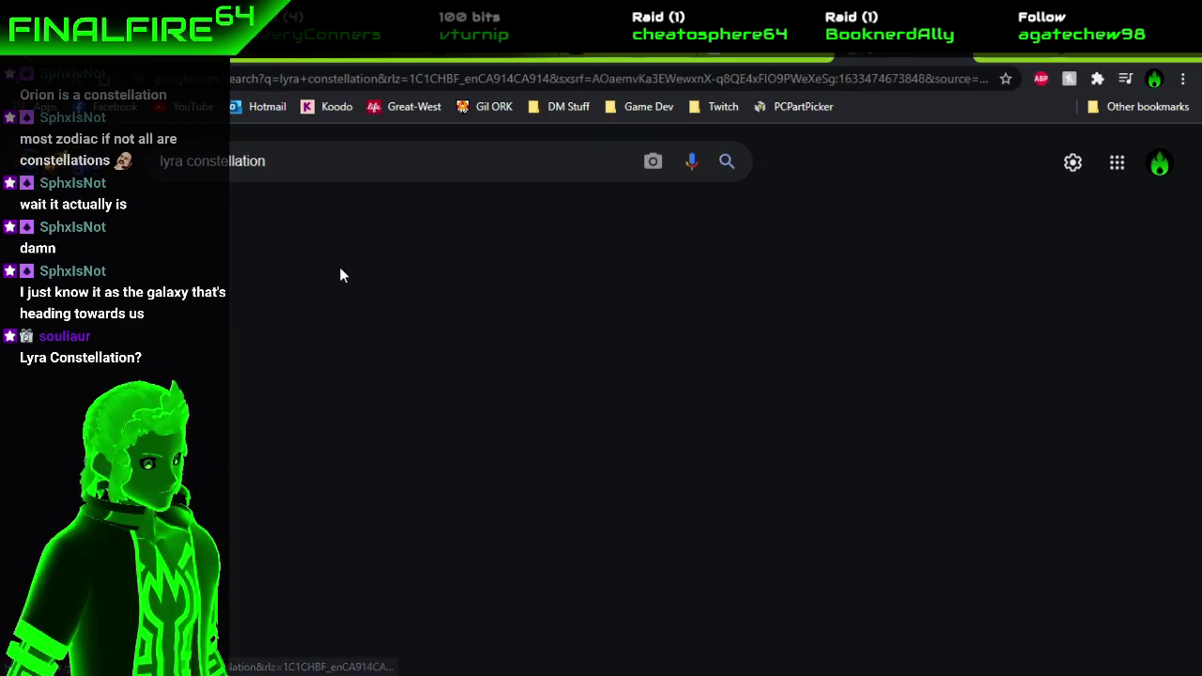
Preview the SeaSky diagram of the Lyra constellation and browse the other Lyra images.
scroll(404, 322, down, 1)
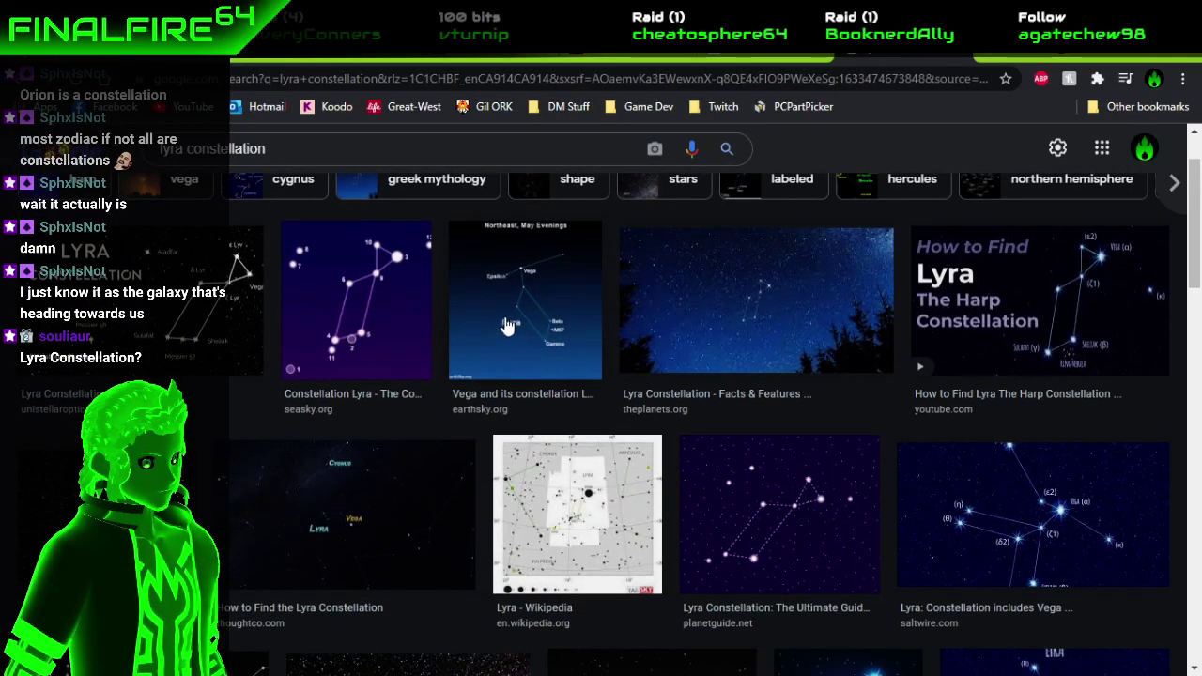
click(401, 349)
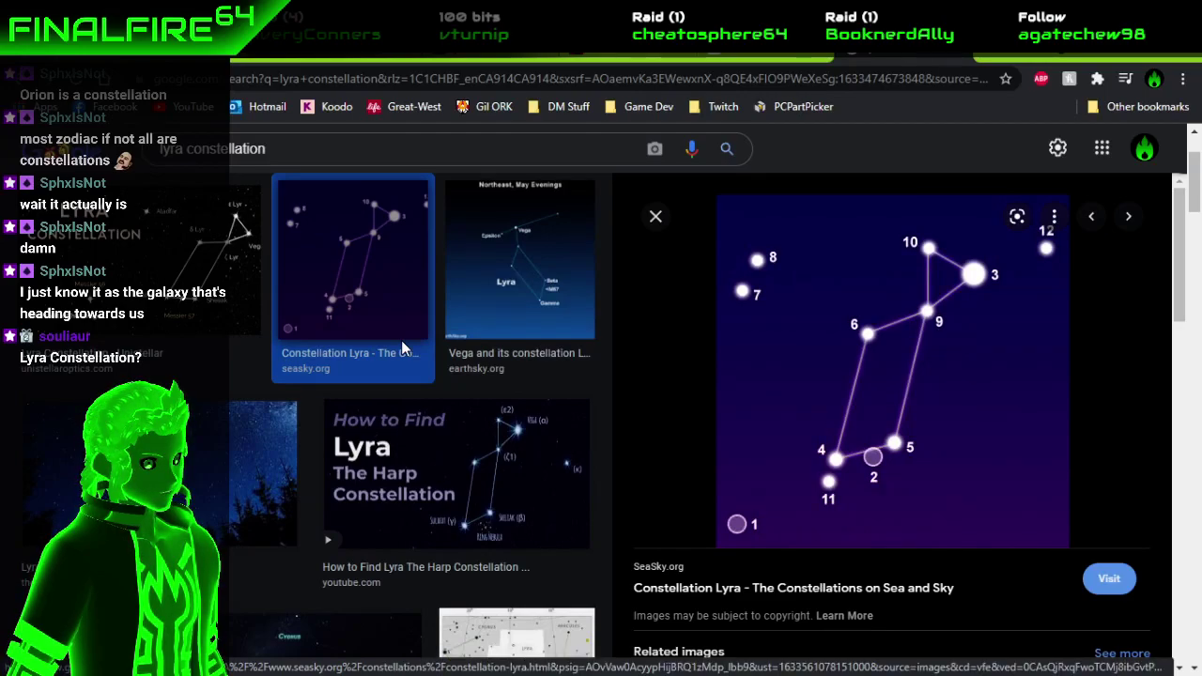
scroll(401, 347, down, 5)
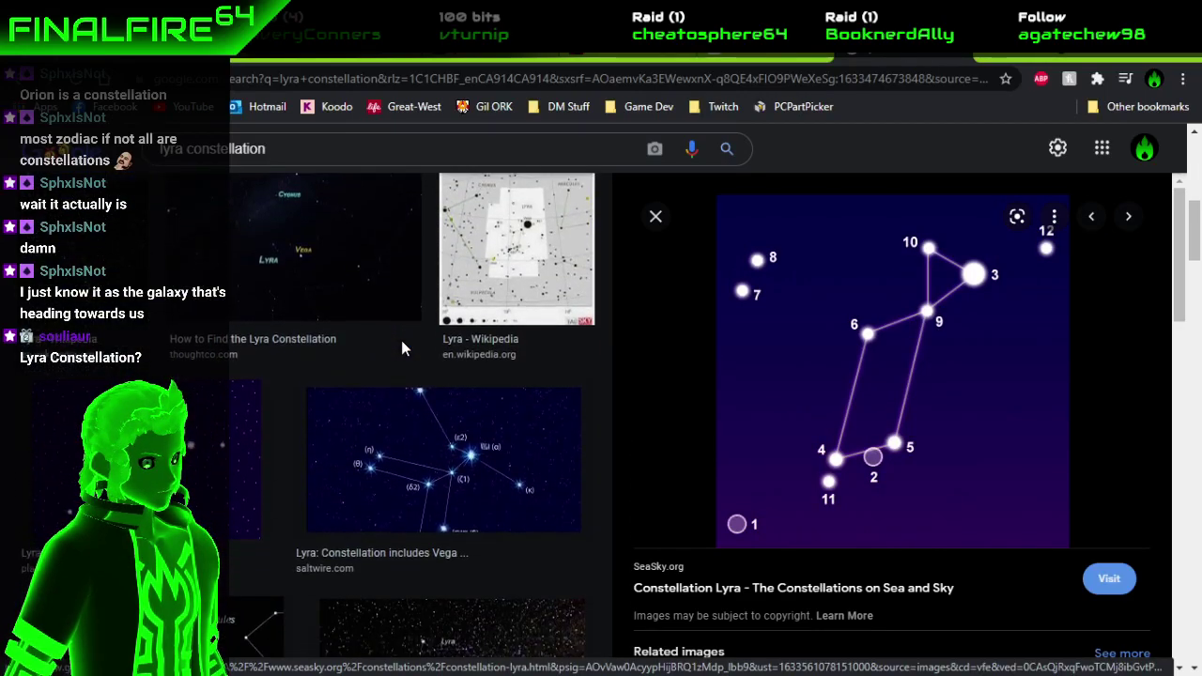
scroll(401, 350, down, 2)
scroll(401, 349, up, 1)
scroll(404, 350, down, 3)
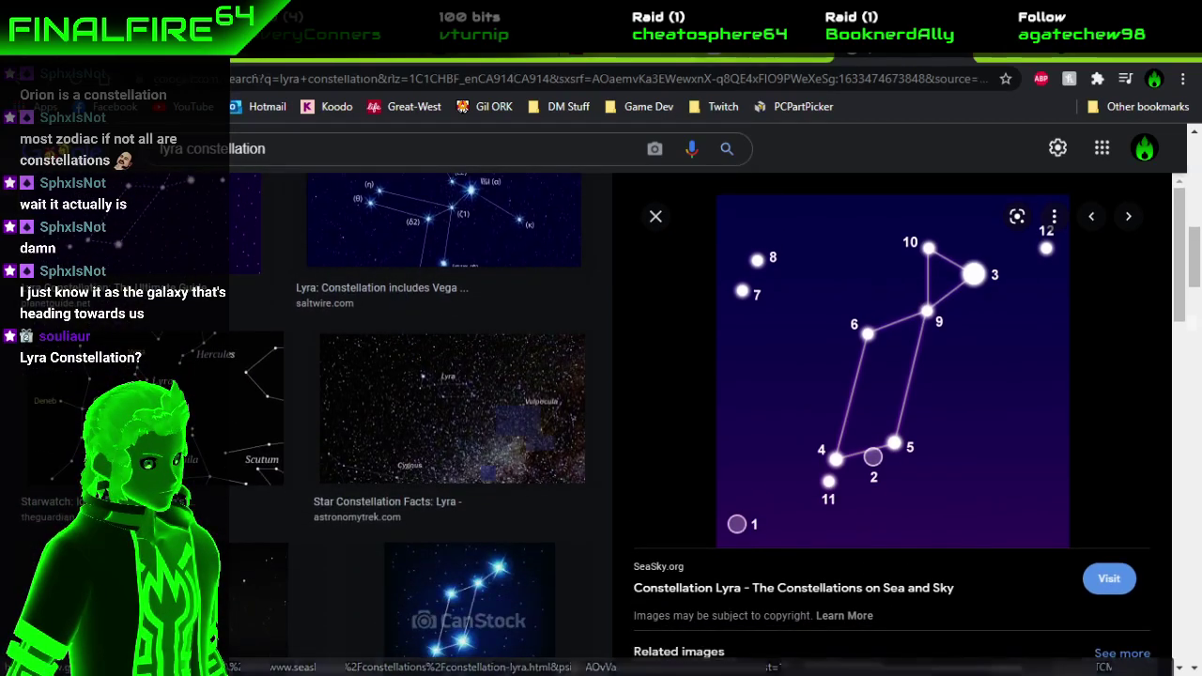
Return to the tab with the Wikipedia Constellation article and search Google for list of constellations.
click(627, 45)
click(624, 79)
text(list)
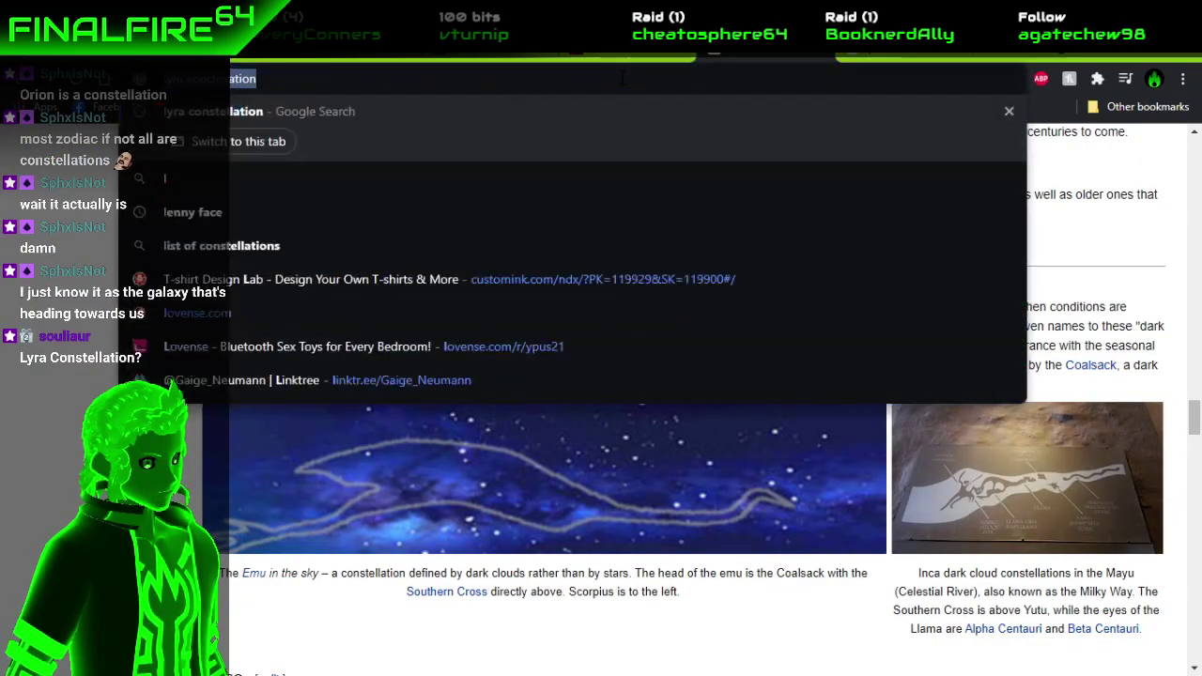
text( of constellatio)
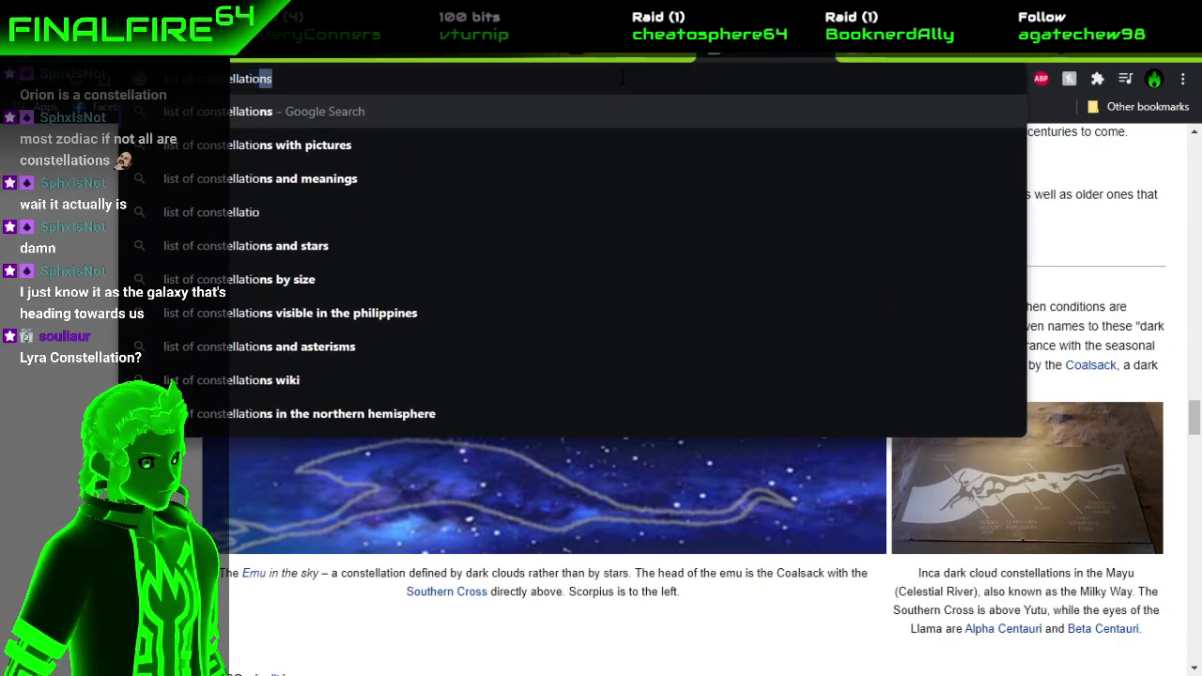
key(Return)
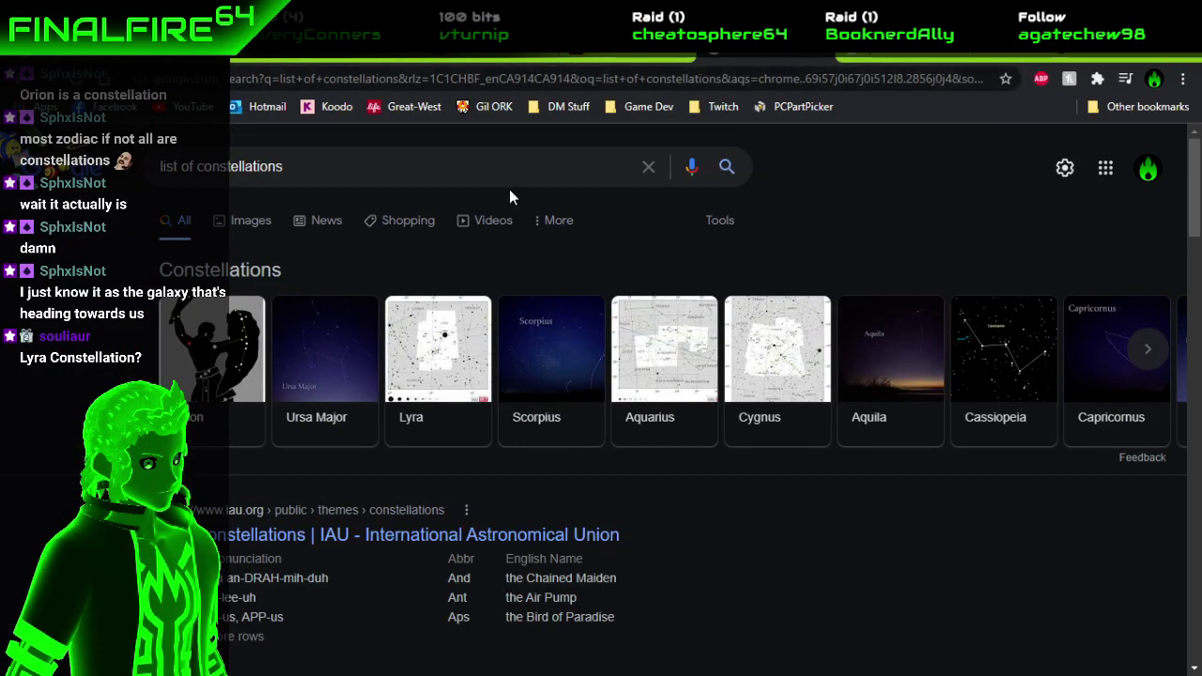
Open the International Astronomical Union's The Constellations page from the results and examine the start of its Charts table.
scroll(462, 254, down, 1)
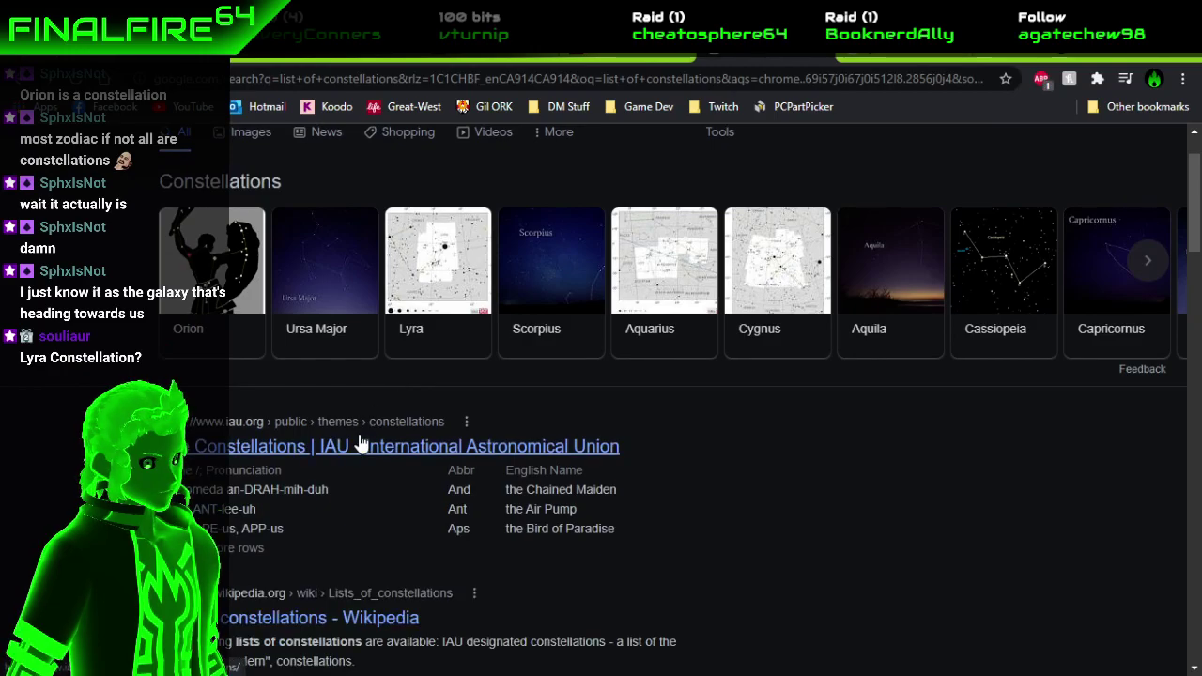
click(523, 457)
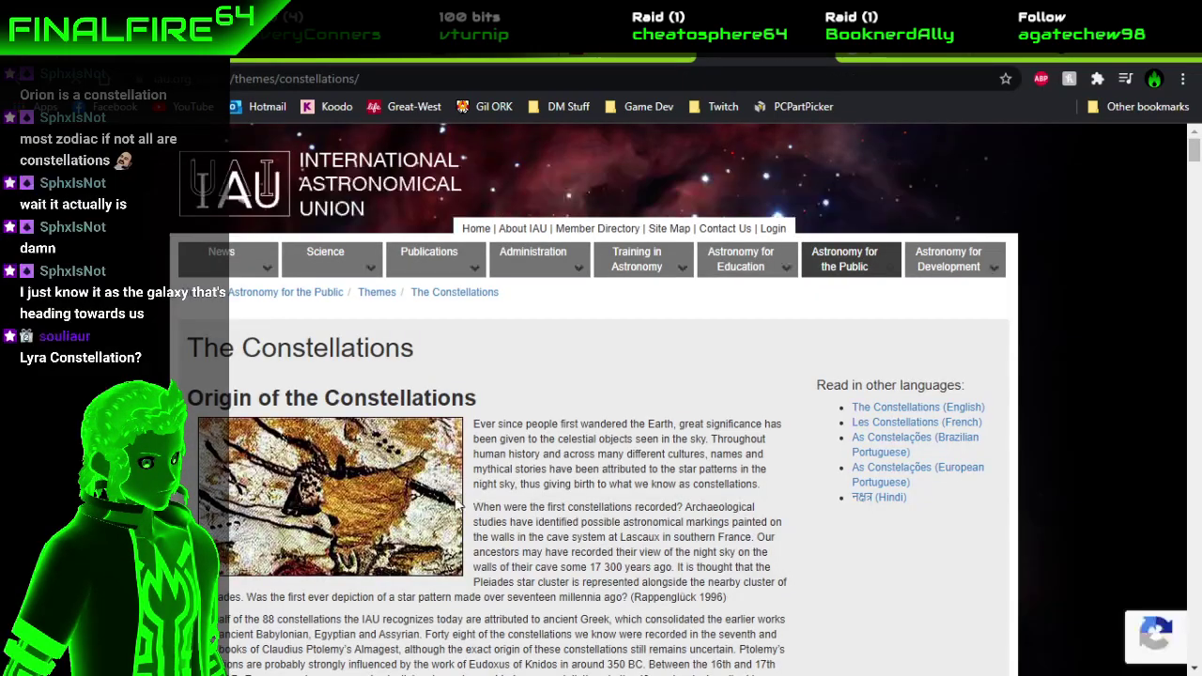
scroll(228, 501, down, 4)
scroll(228, 501, down, 15)
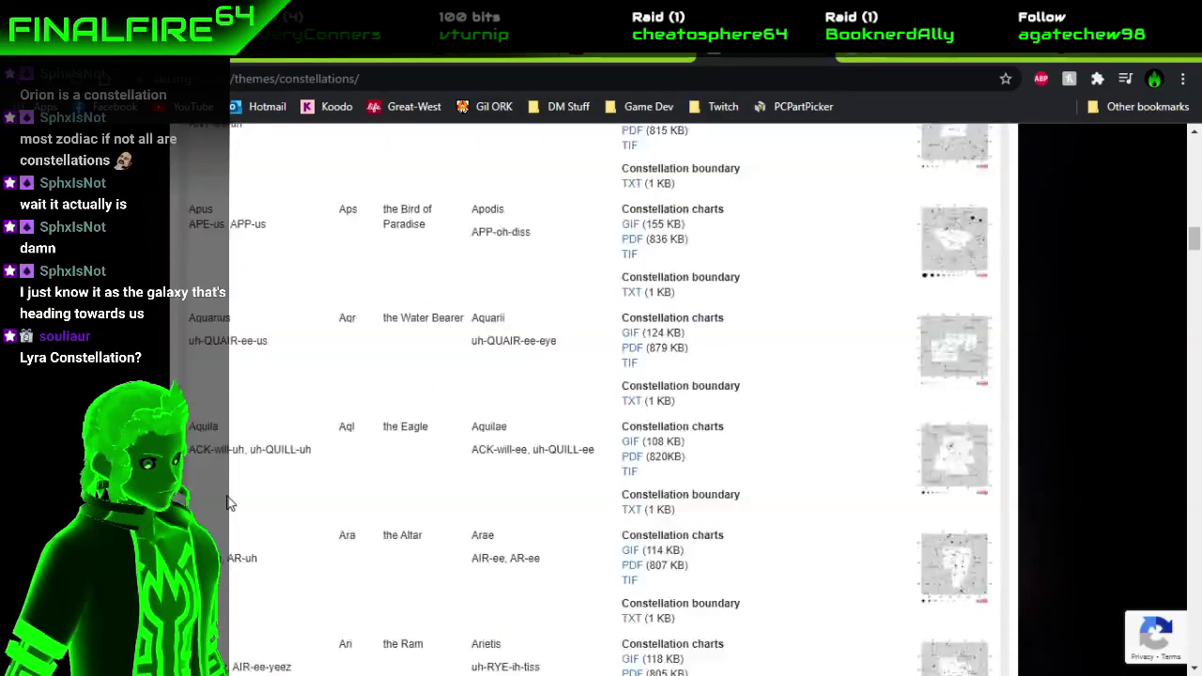
scroll(230, 503, up, 3)
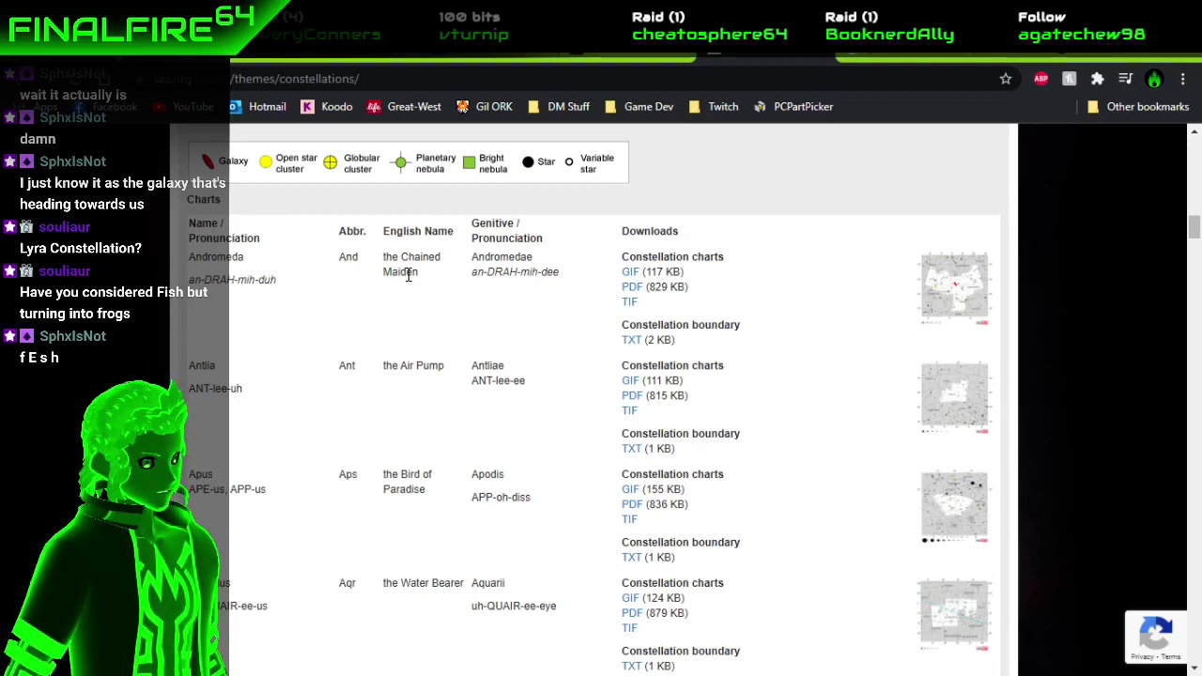
scroll(409, 275, up, 1)
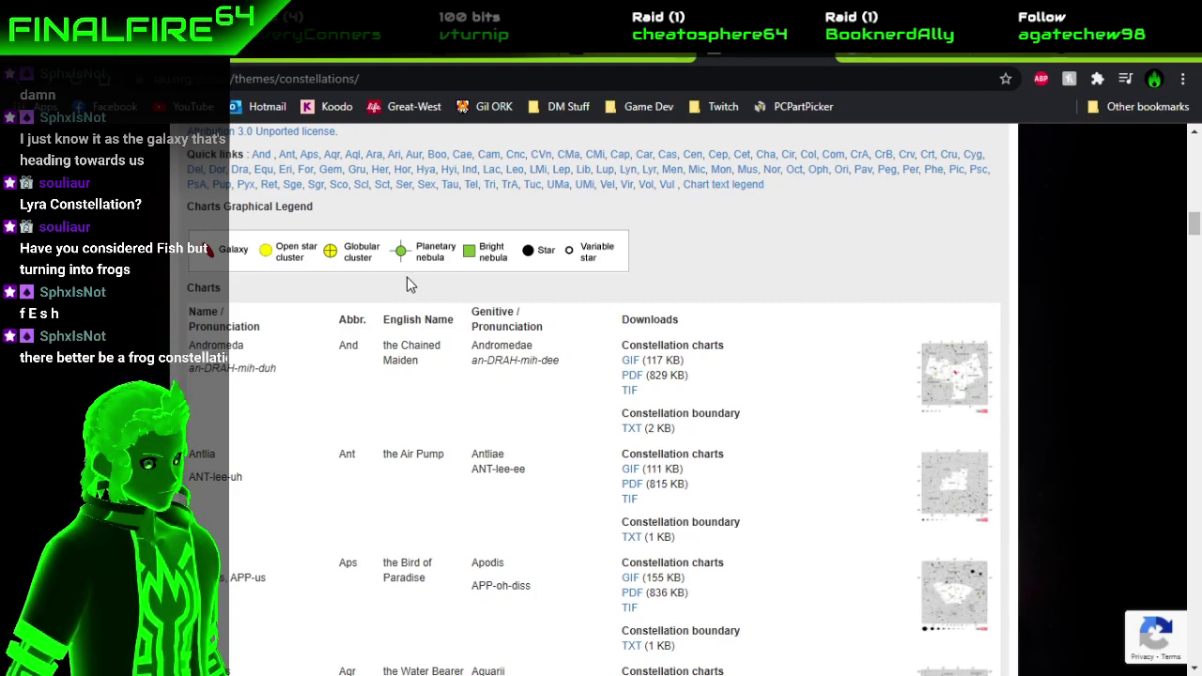
Search the constellations page for the word frog, ending with the page search closed.
key(ctrl+f)
text(frog)
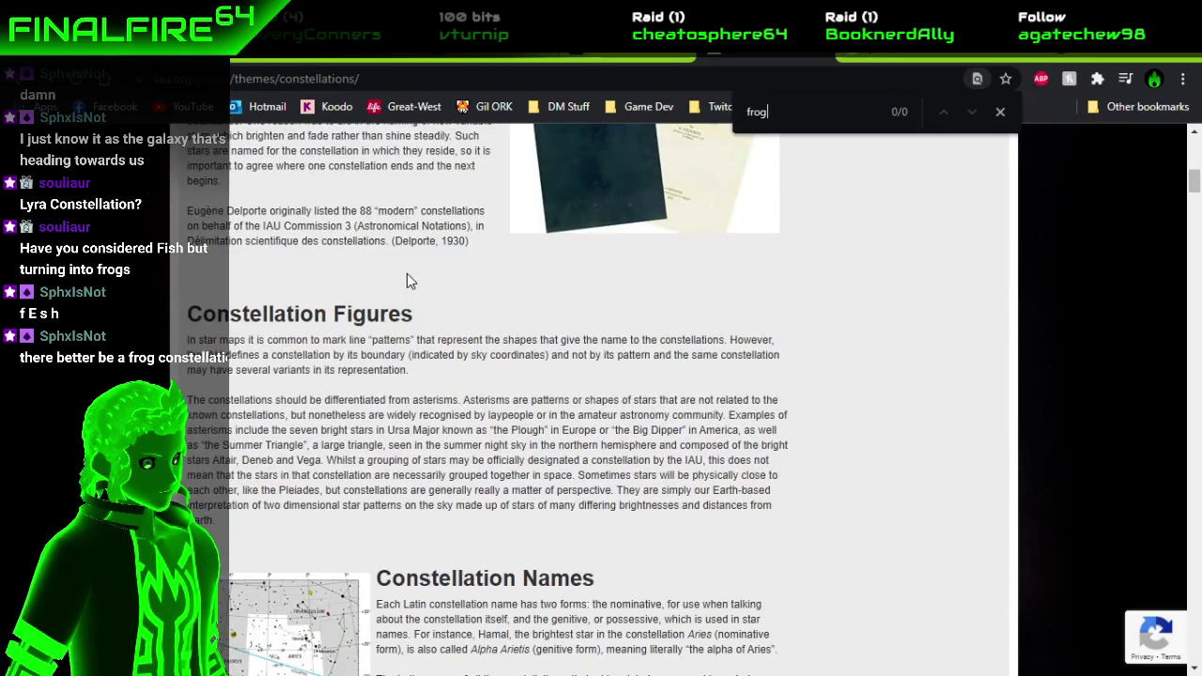
click(1001, 113)
Read the English names and charts in the constellation table from Aquarius through Hercules for motif ideas.
scroll(900, 225, down, 10)
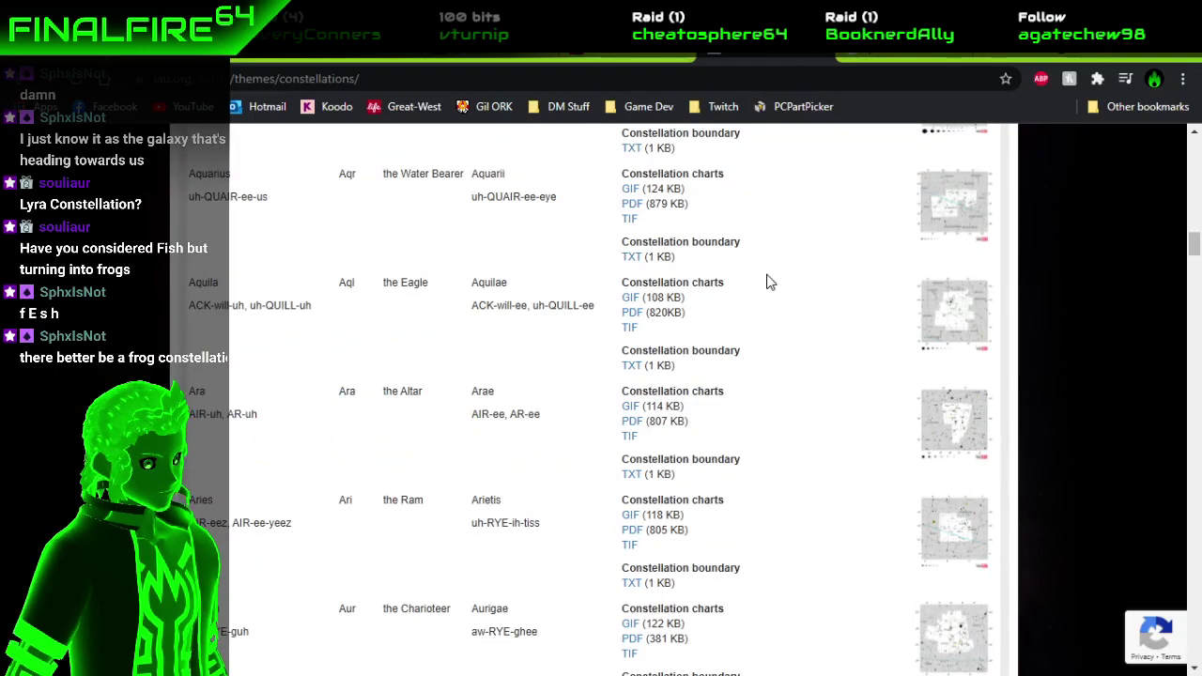
scroll(769, 282, down, 1)
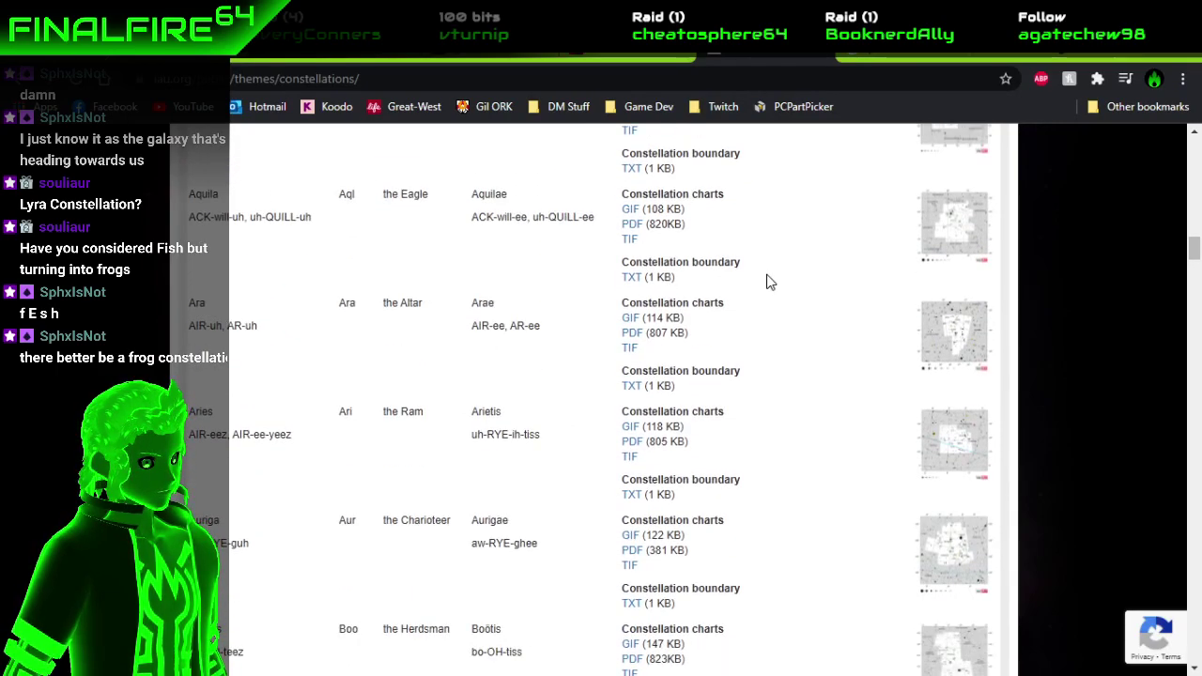
scroll(769, 282, down, 2)
scroll(769, 282, down, 1)
scroll(768, 281, down, 1)
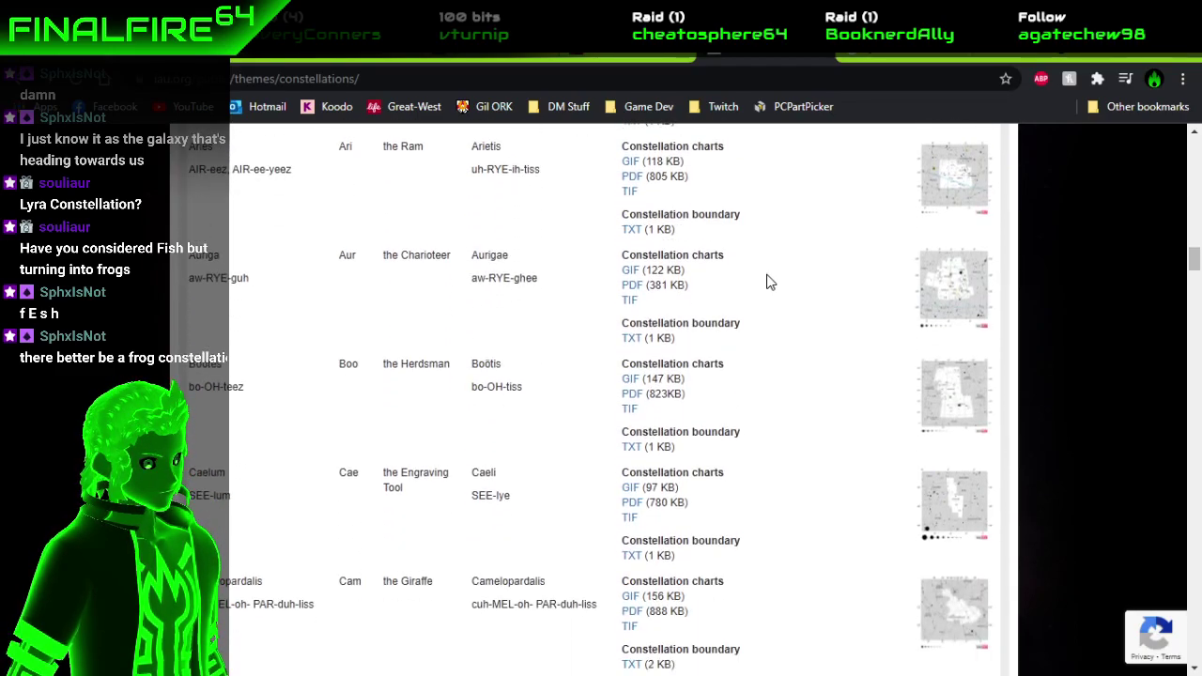
scroll(768, 282, down, 2)
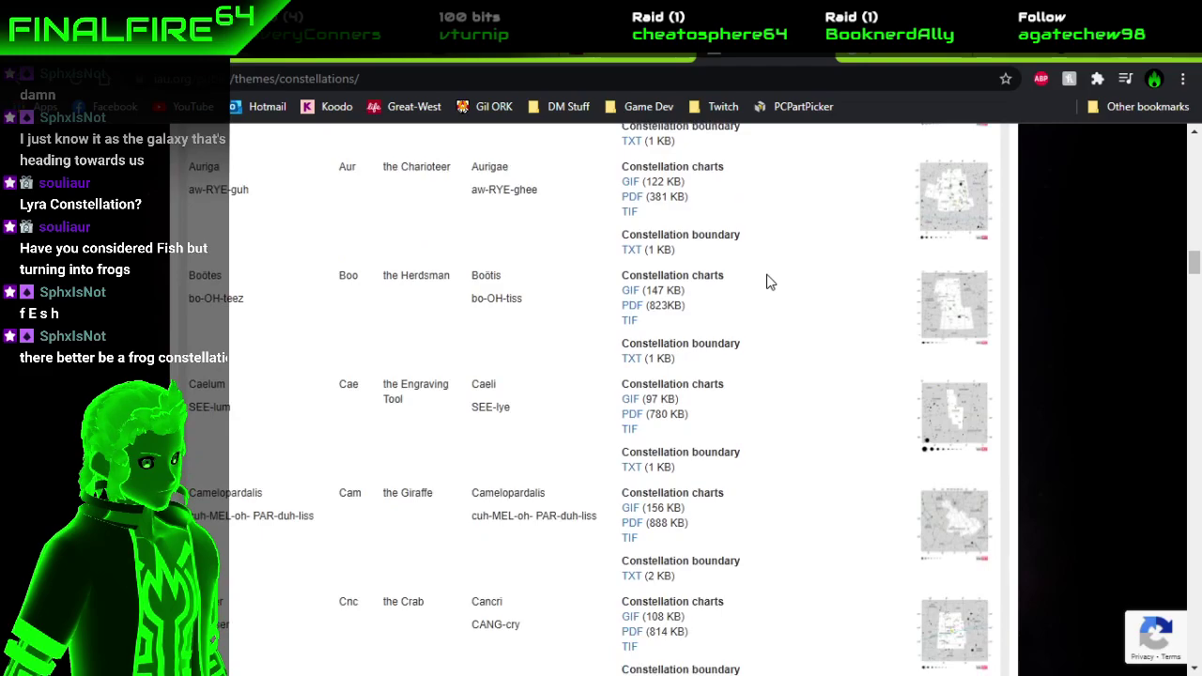
scroll(769, 282, up, 1)
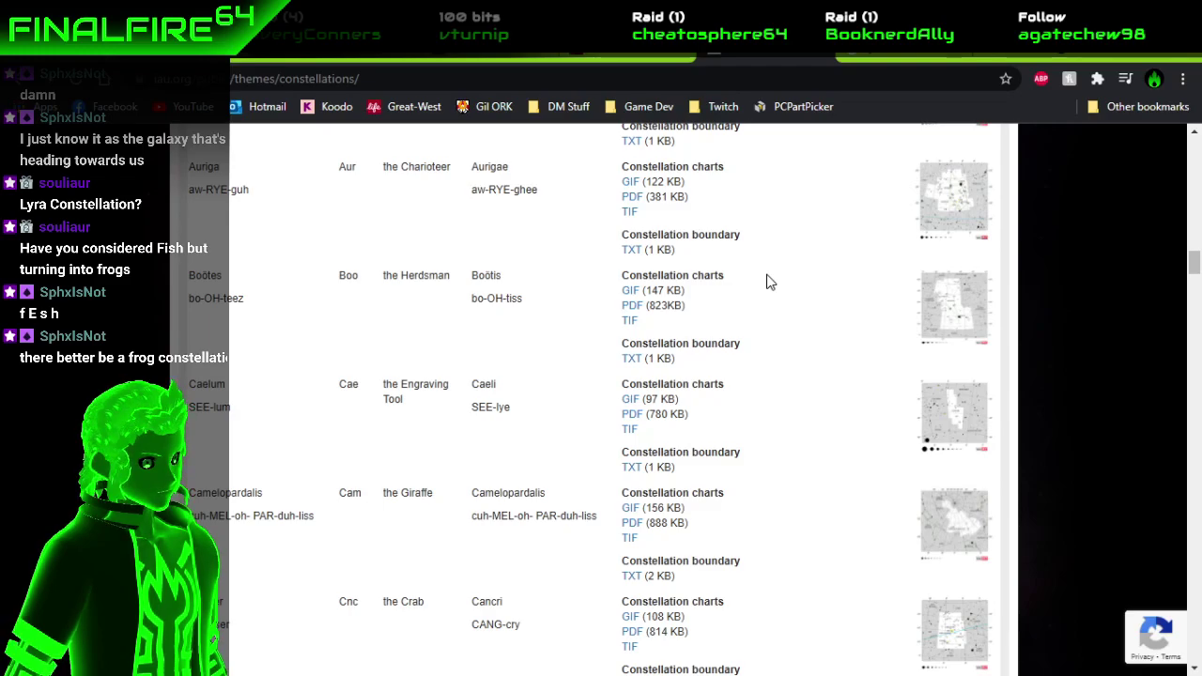
scroll(768, 281, down, 6)
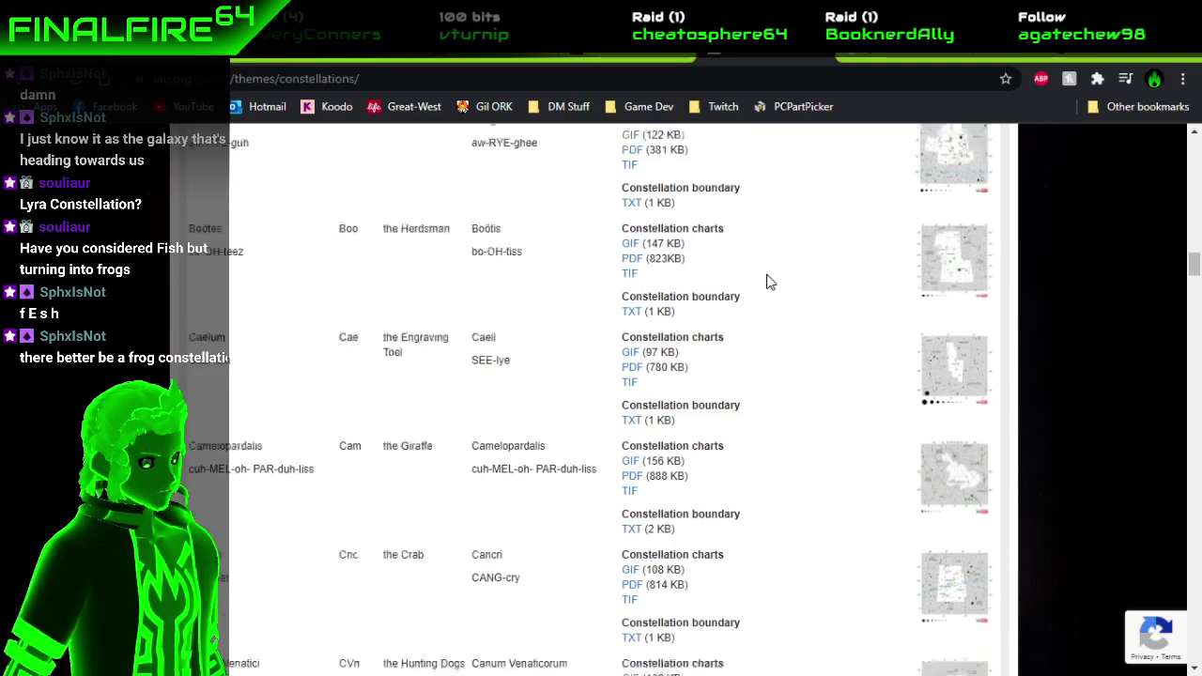
scroll(768, 281, down, 3)
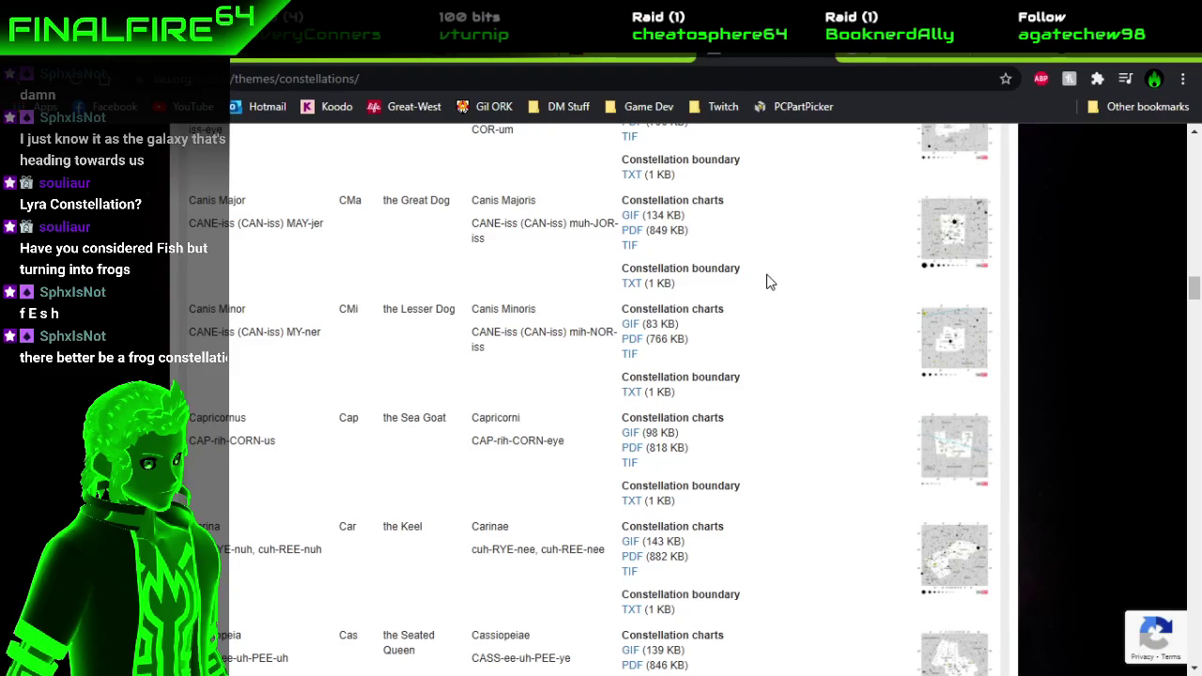
scroll(768, 281, down, 2)
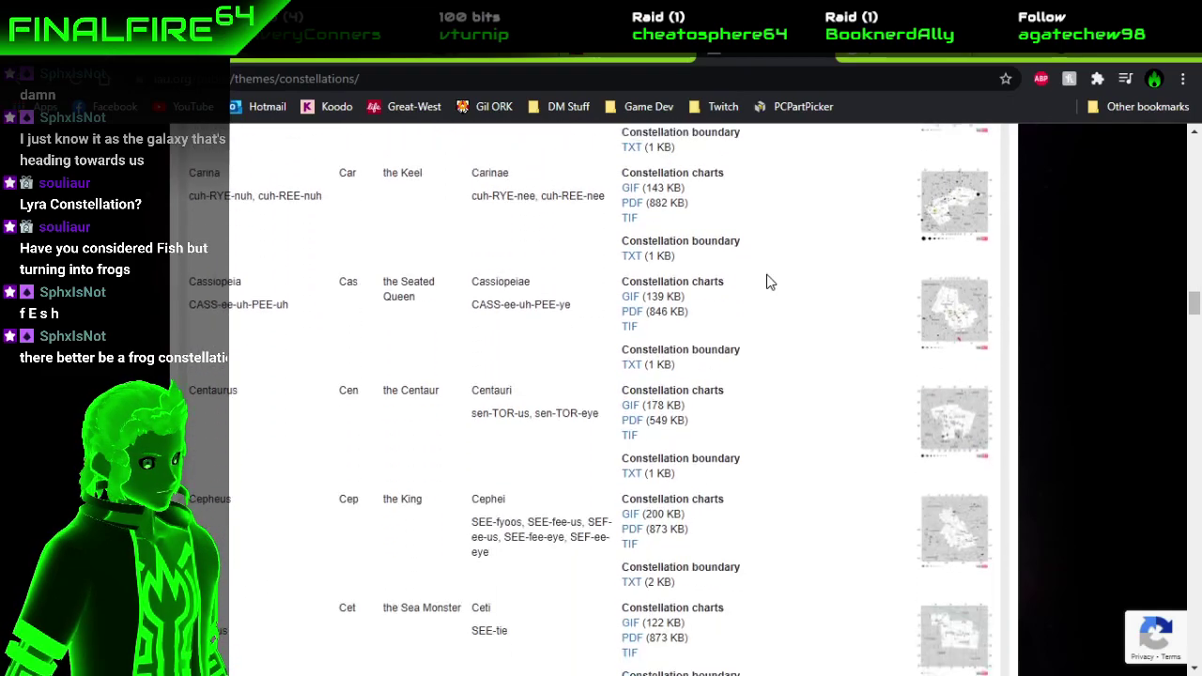
scroll(768, 281, down, 1)
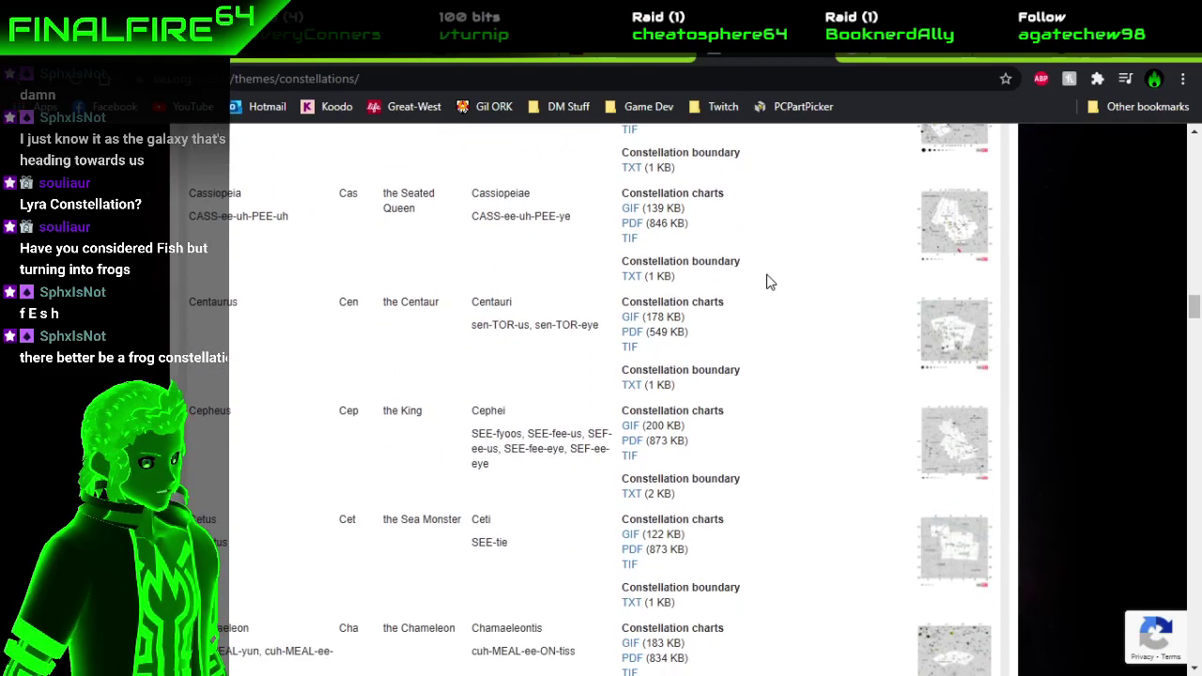
scroll(768, 282, down, 1)
scroll(768, 282, down, 3)
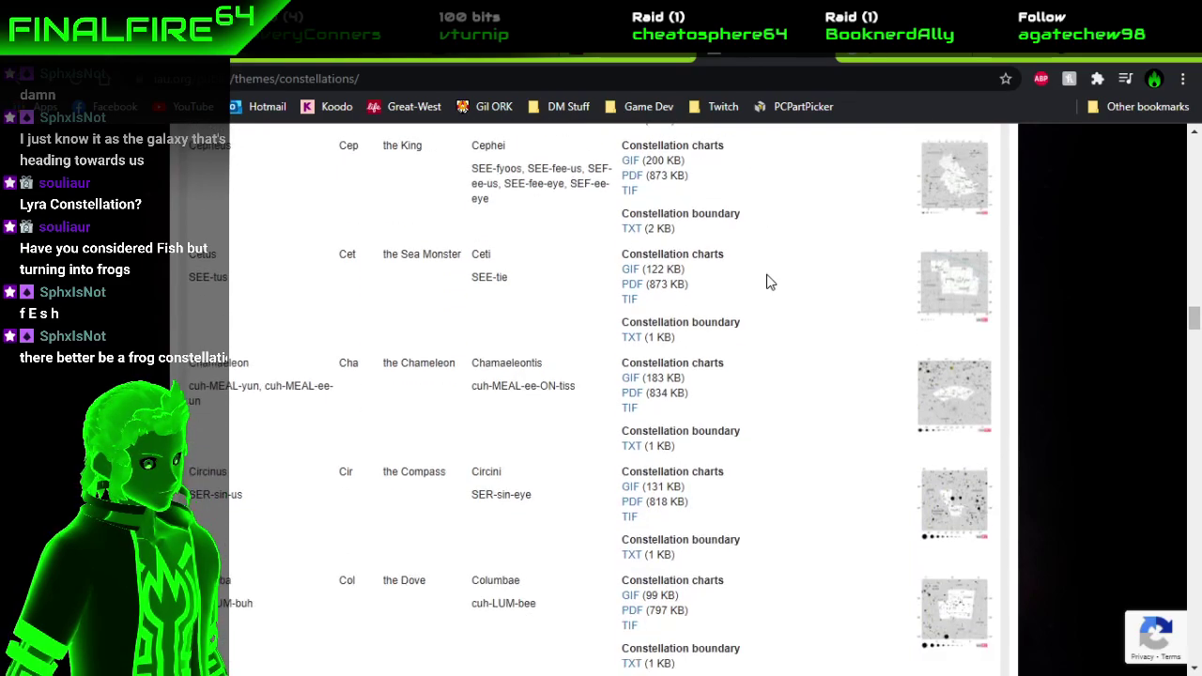
scroll(768, 281, down, 6)
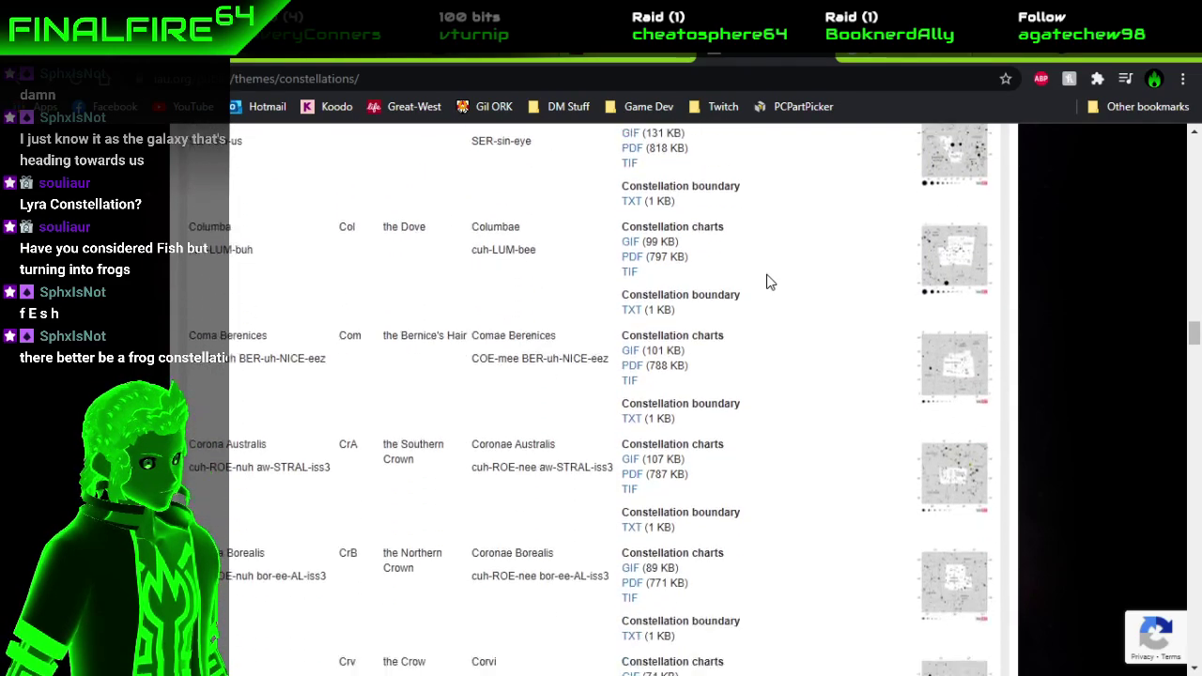
scroll(768, 282, down, 3)
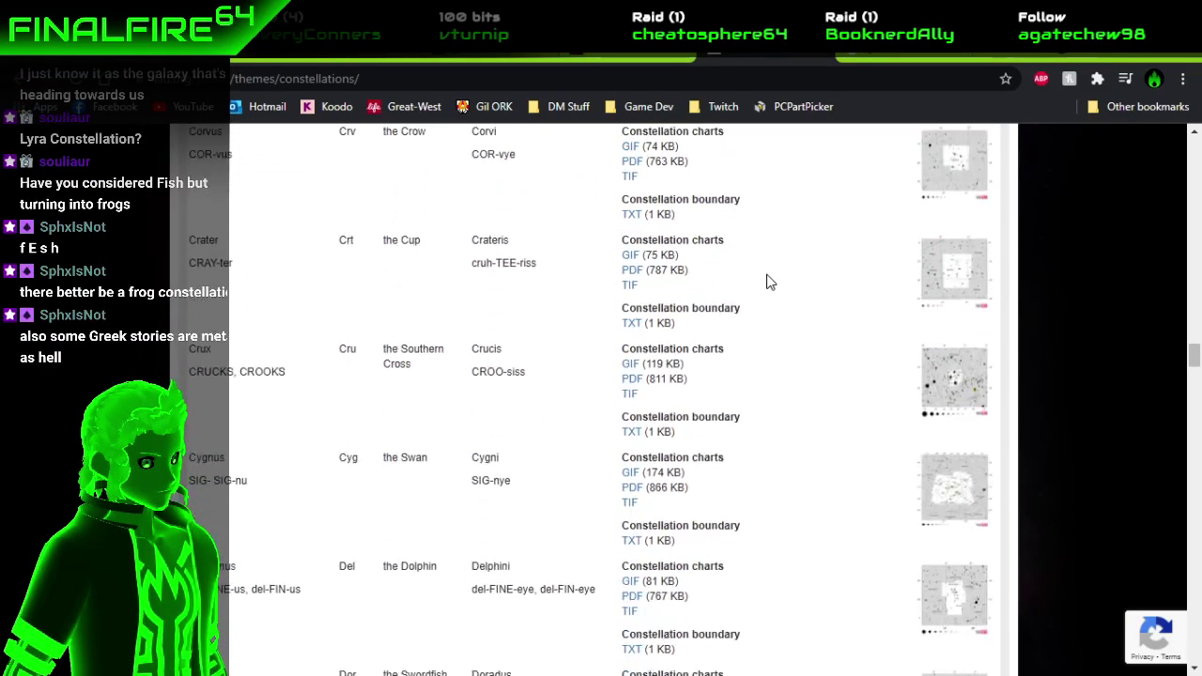
scroll(768, 281, down, 4)
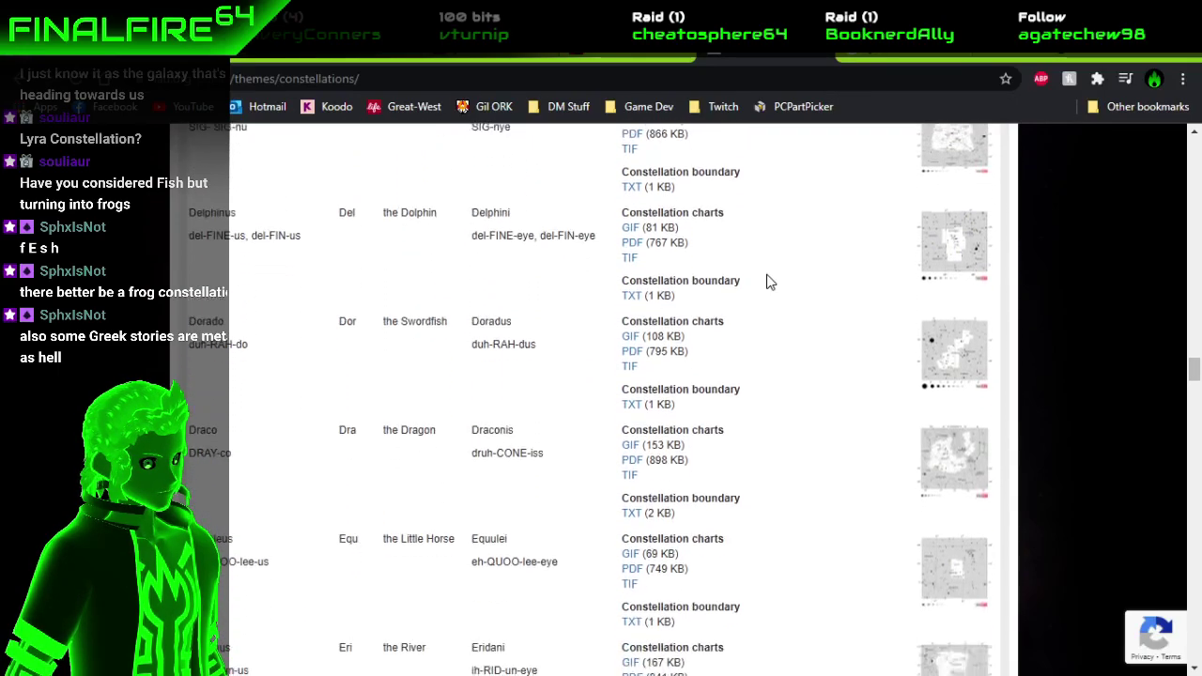
scroll(768, 282, down, 2)
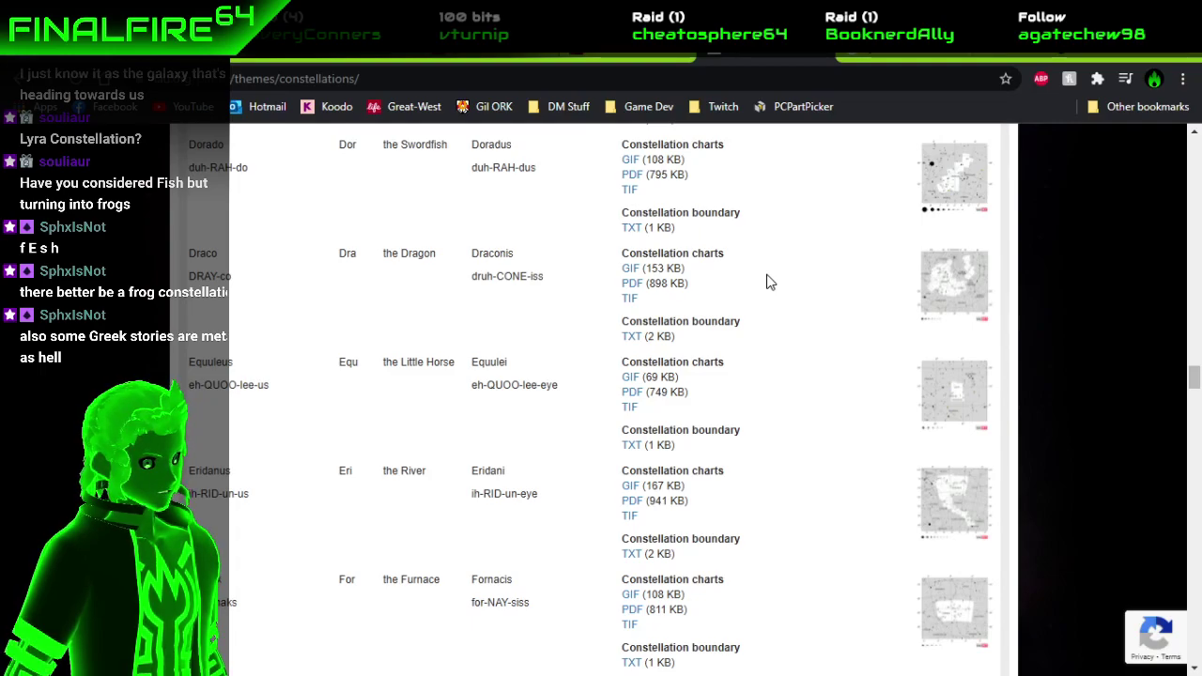
scroll(768, 281, down, 4)
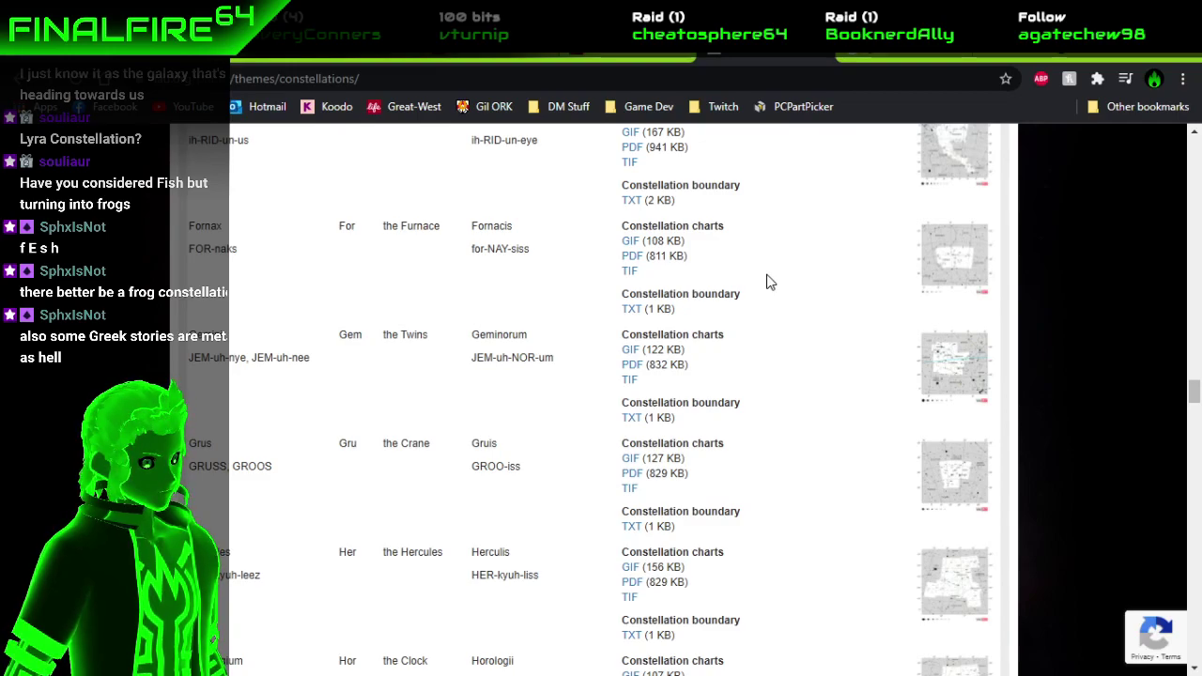
scroll(768, 281, down, 2)
Recheck the earlier table entries between Corvus and Eridanus, including Cygnus, Delphinus, Dorado and Draco.
scroll(768, 281, up, 3)
scroll(768, 282, up, 3)
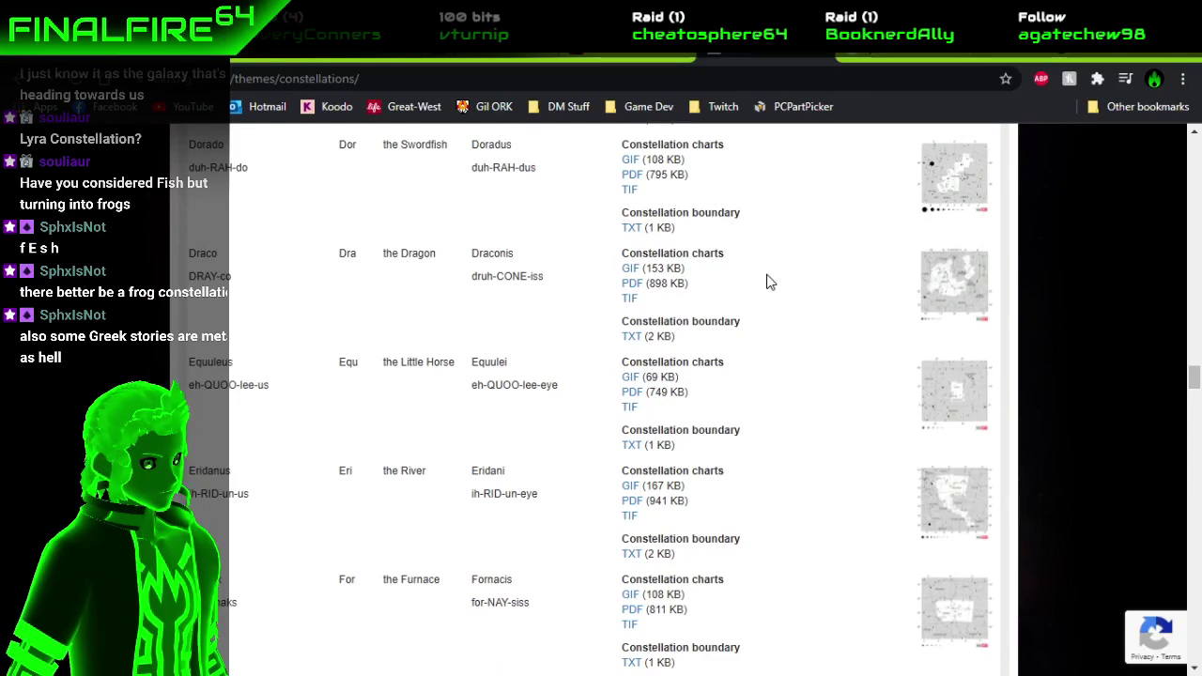
scroll(768, 281, up, 5)
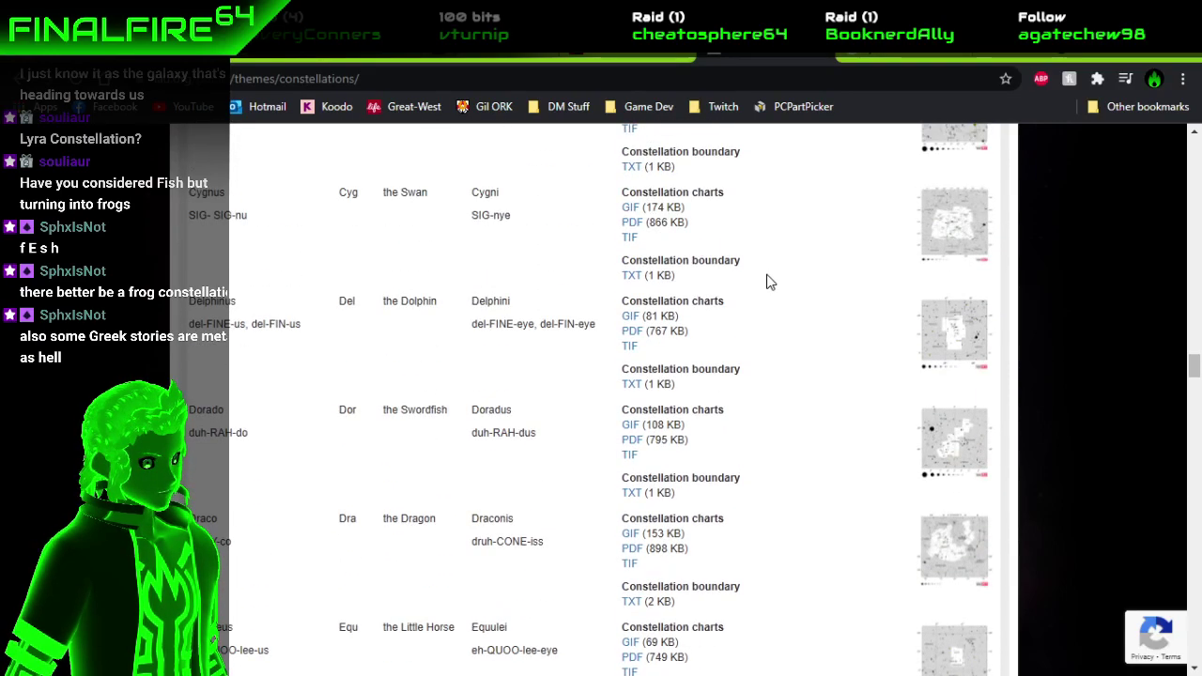
scroll(769, 282, up, 2)
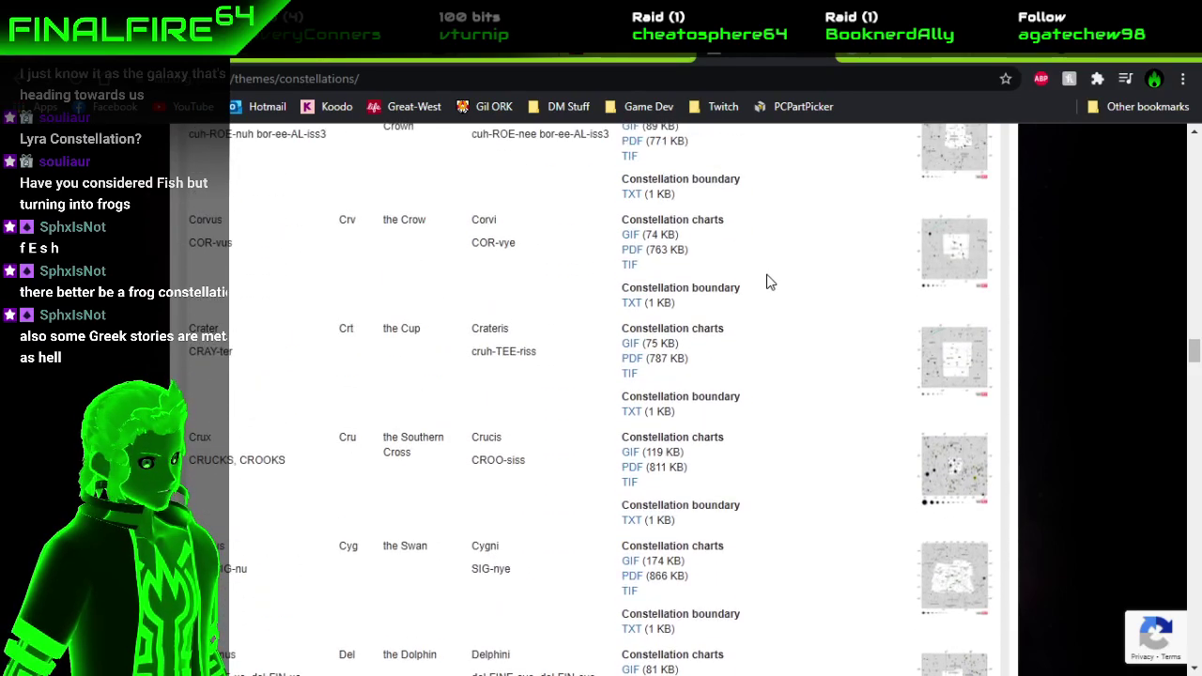
scroll(769, 282, down, 3)
scroll(769, 281, down, 6)
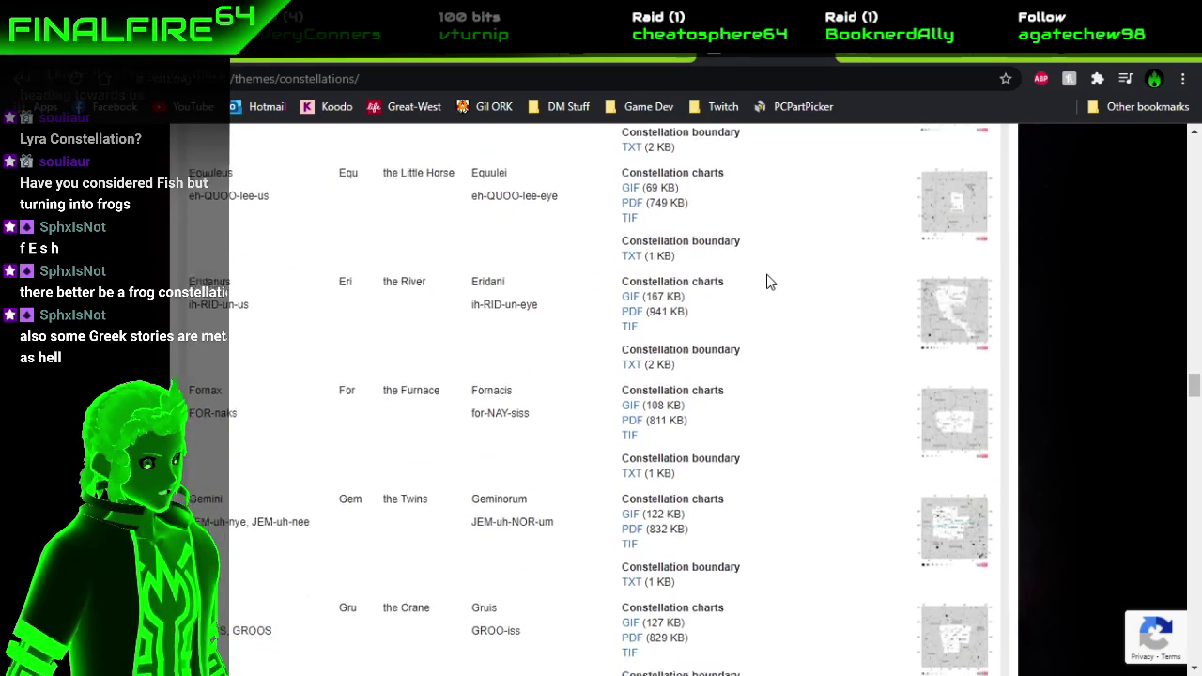
Examine the following constellation entries from Fornax through Lupus, including Hydra, Lacerta and Leo.
scroll(768, 281, down, 1)
scroll(768, 282, down, 1)
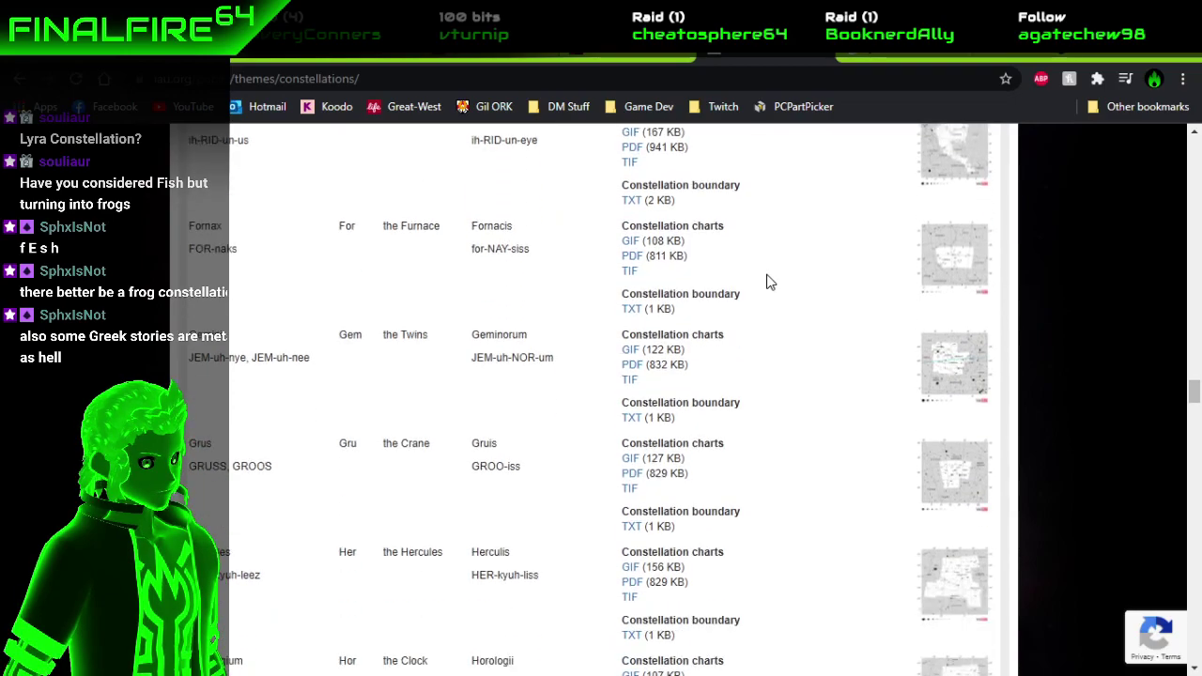
scroll(768, 281, down, 4)
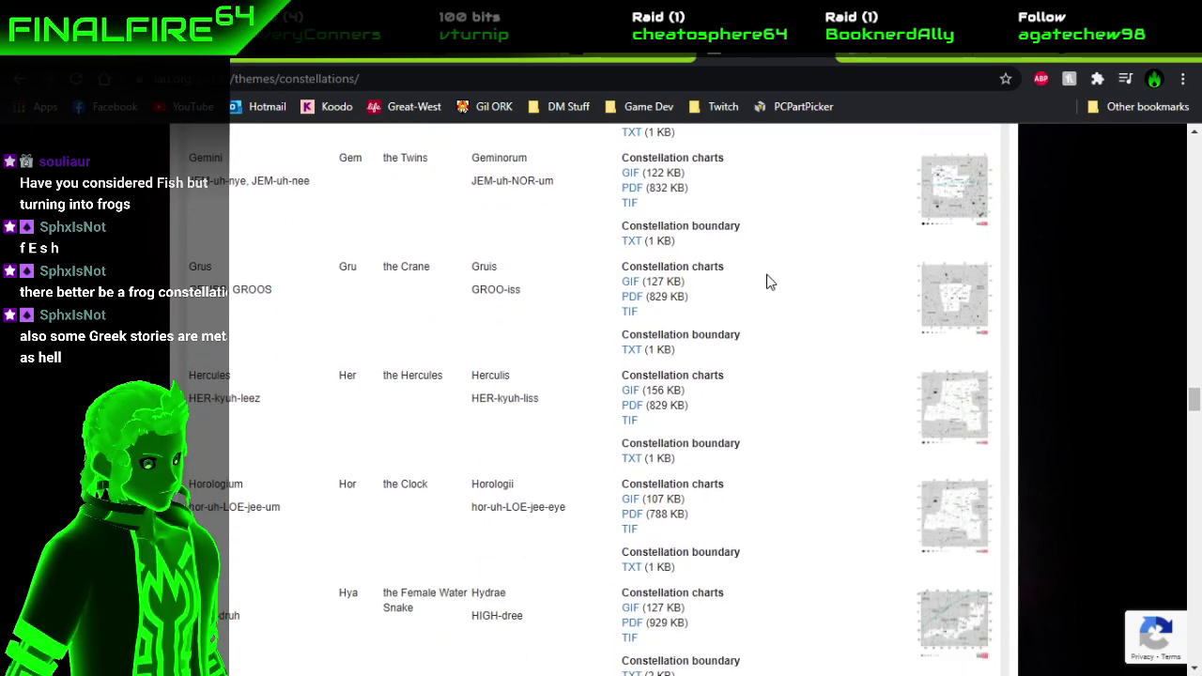
scroll(769, 282, down, 1)
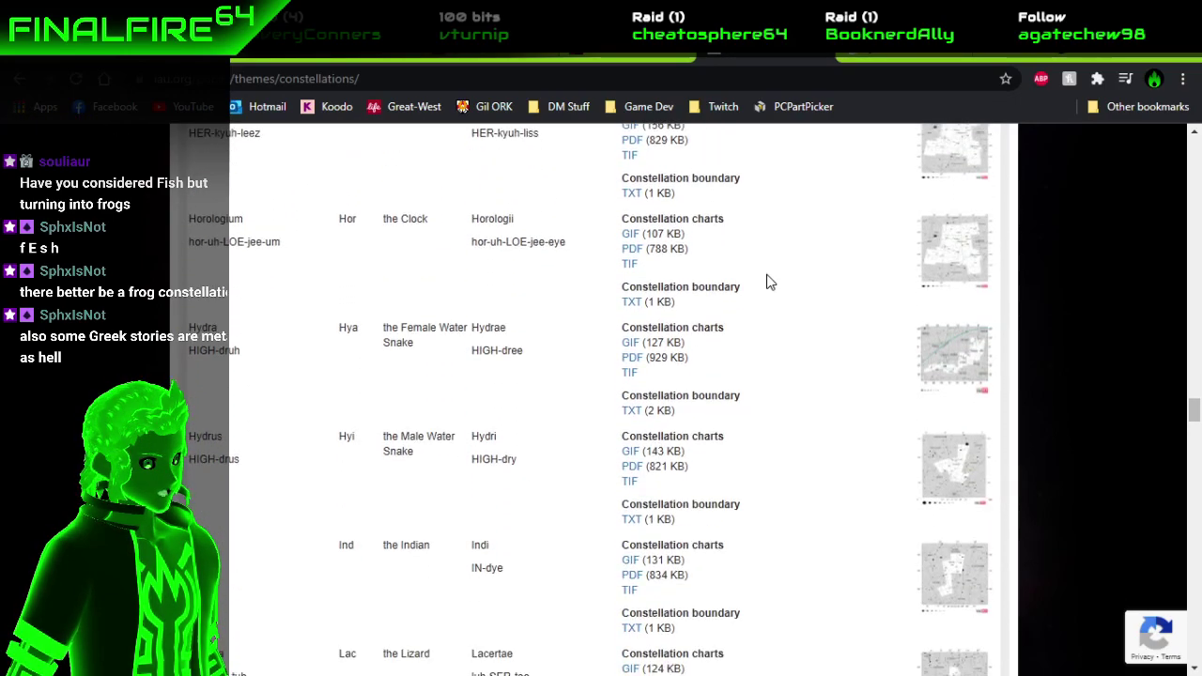
scroll(768, 281, down, 1)
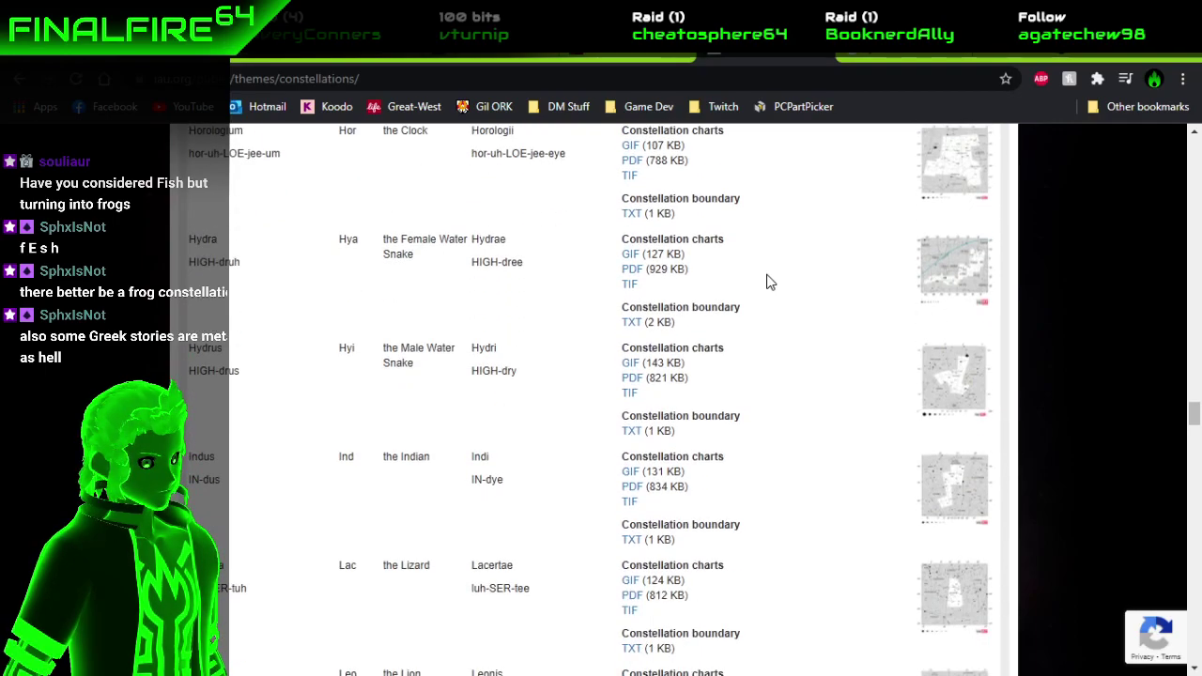
scroll(768, 282, down, 2)
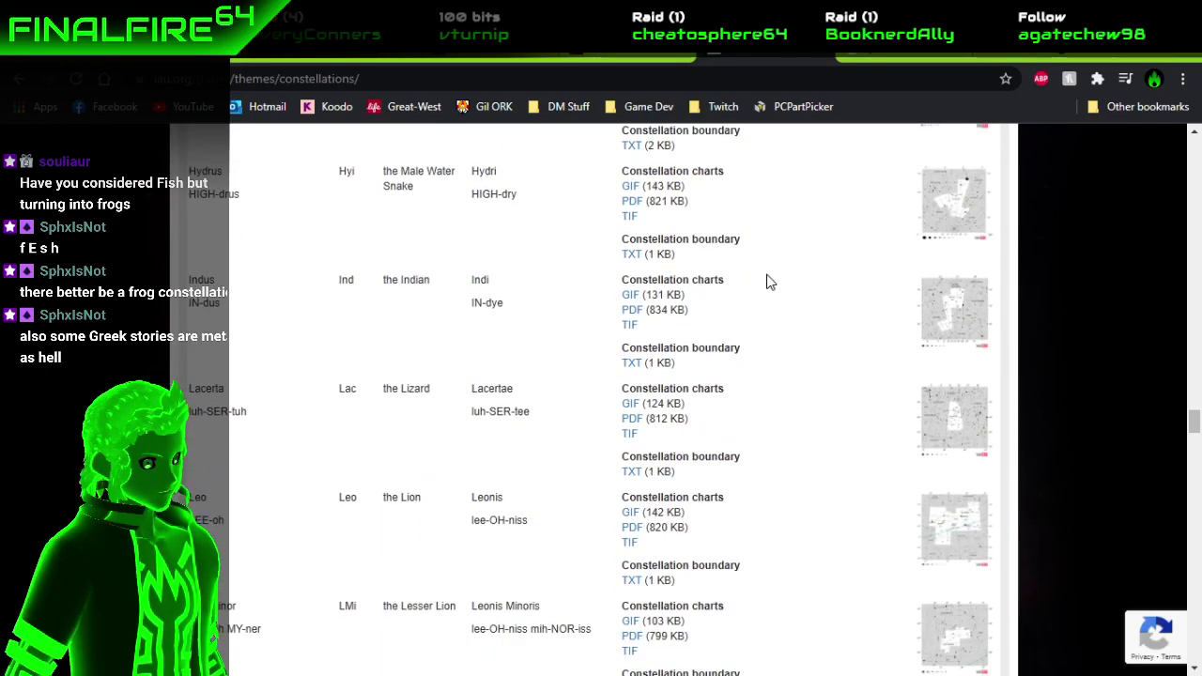
scroll(769, 282, down, 2)
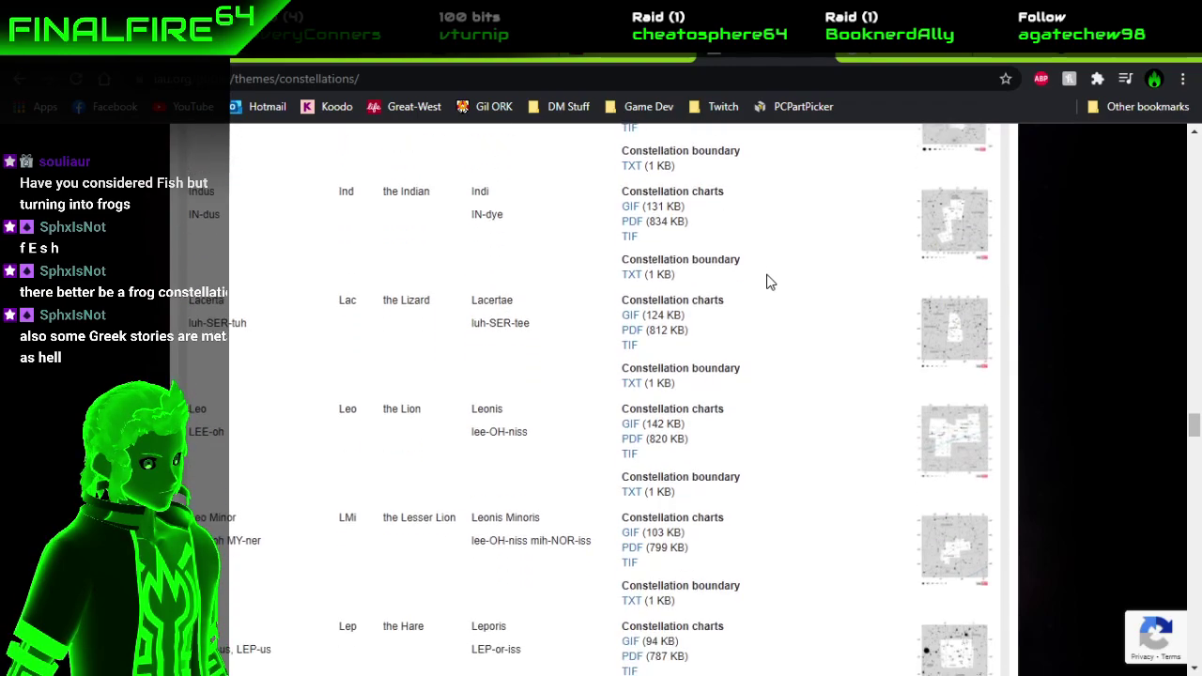
scroll(769, 282, down, 4)
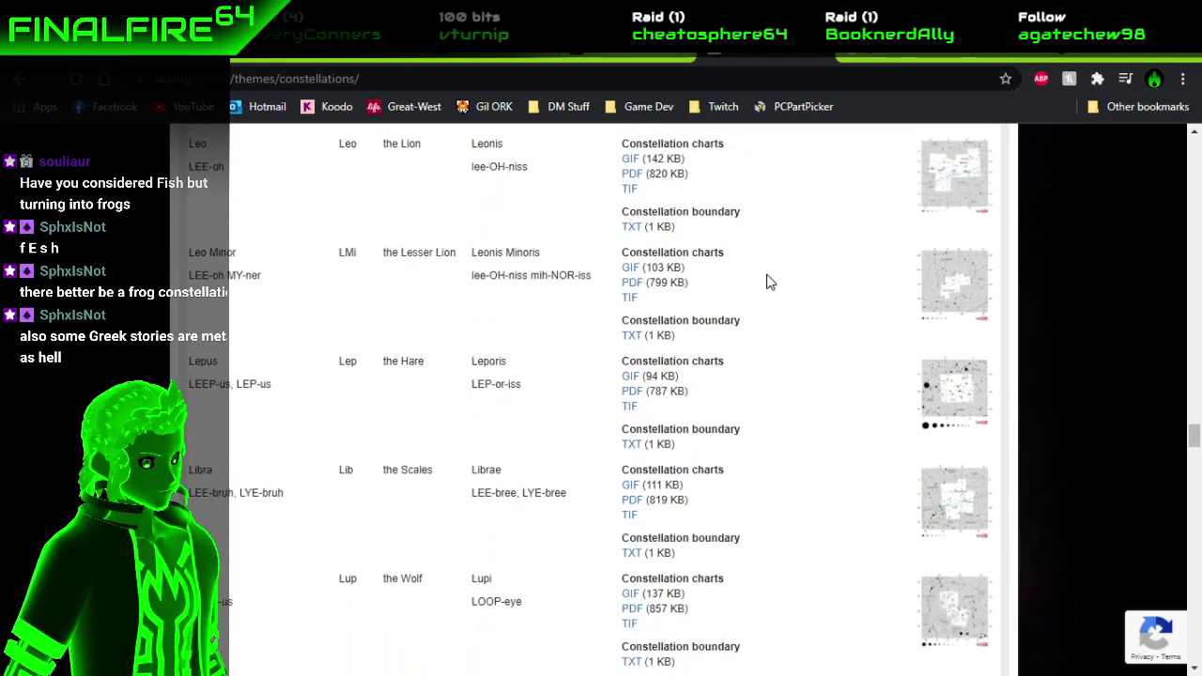
Examine the constellation entries from Lupus through Sagittarius, including Monoceros, Orion, Pegasus, Phoenix, Pisces and Pyxis, for motif ideas.
scroll(769, 281, down, 2)
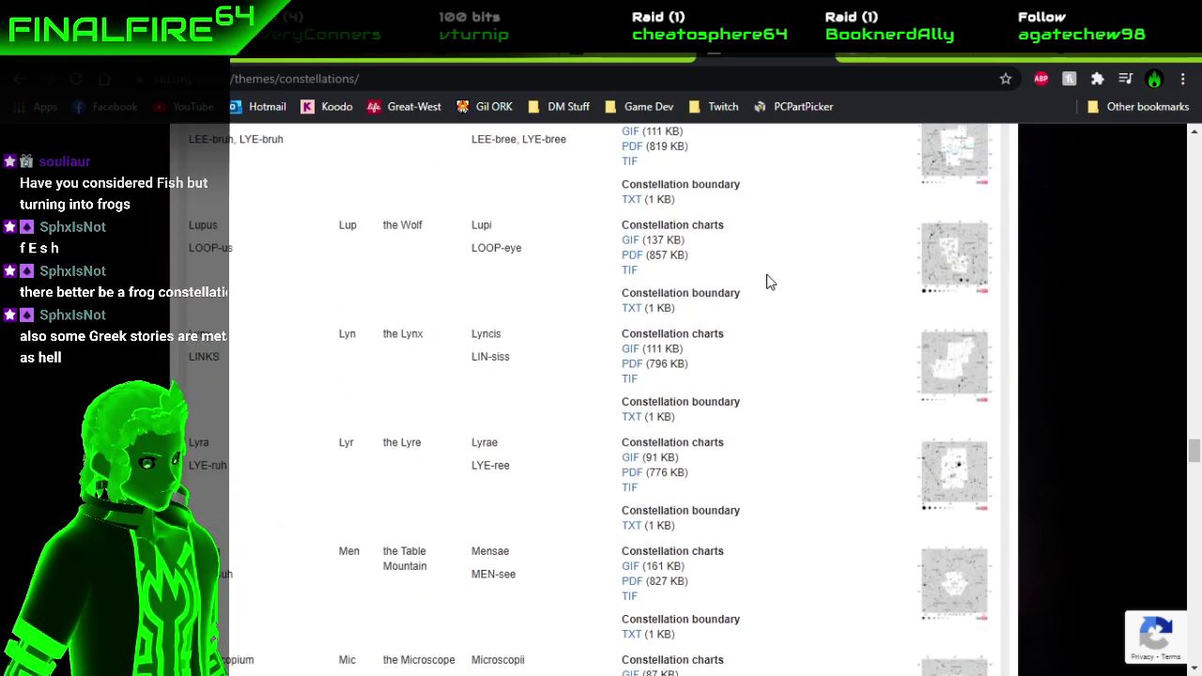
scroll(768, 282, down, 2)
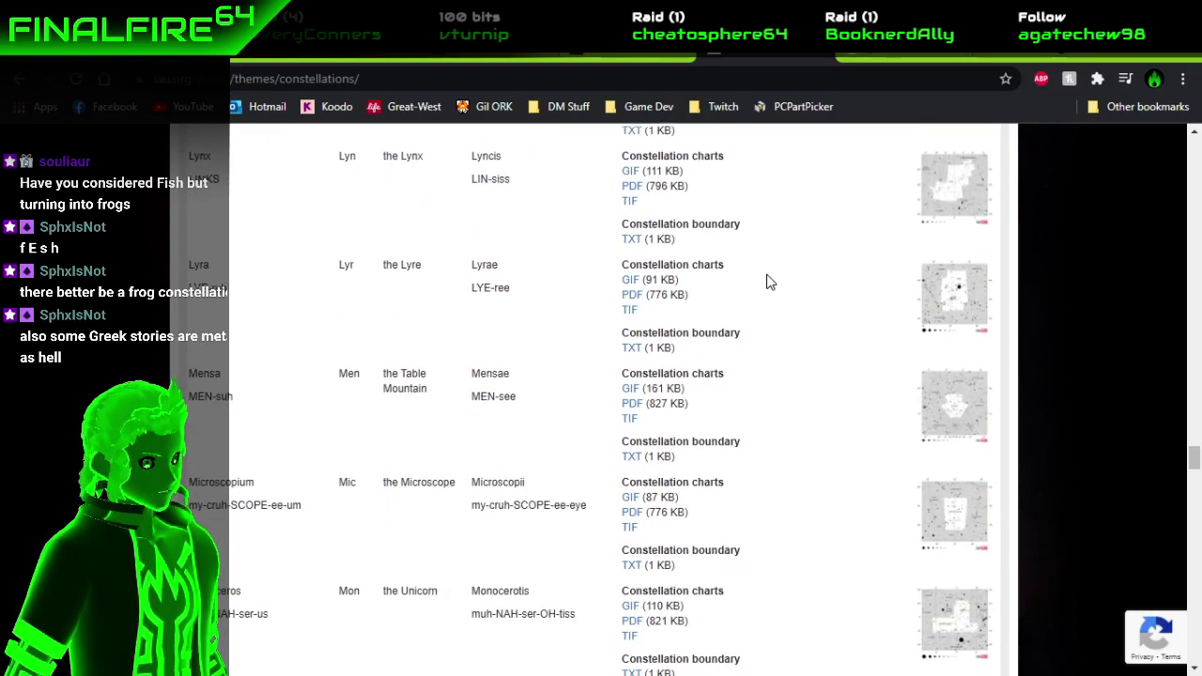
scroll(768, 282, down, 2)
scroll(768, 282, down, 3)
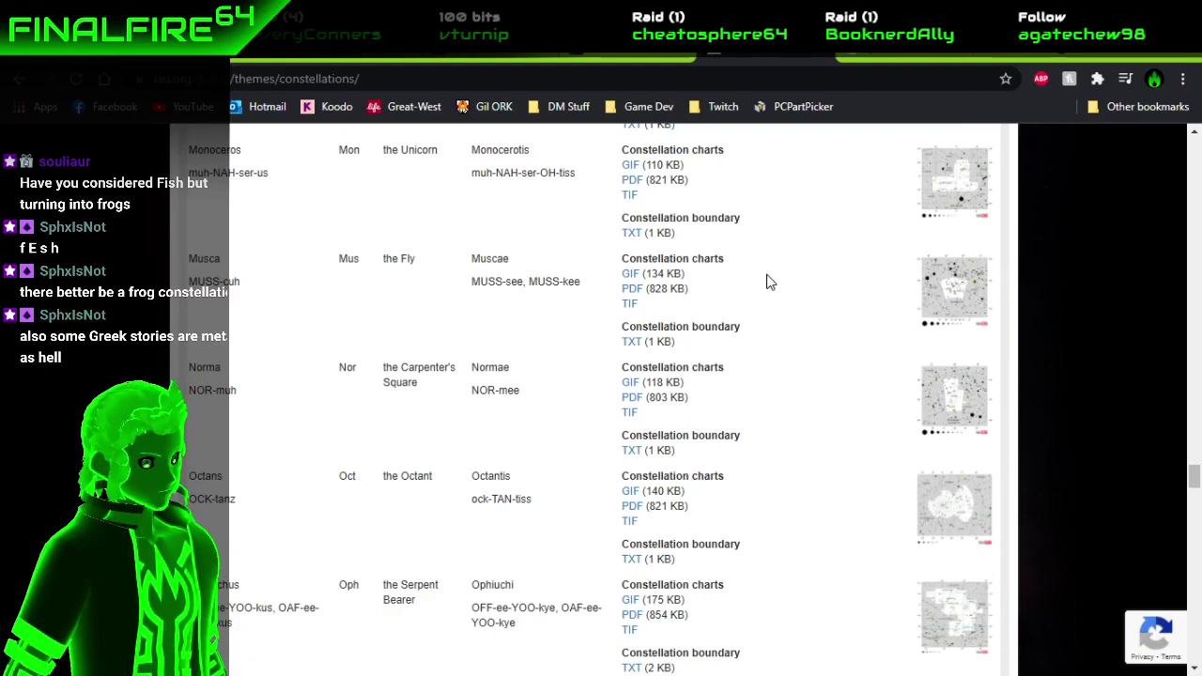
scroll(769, 282, down, 2)
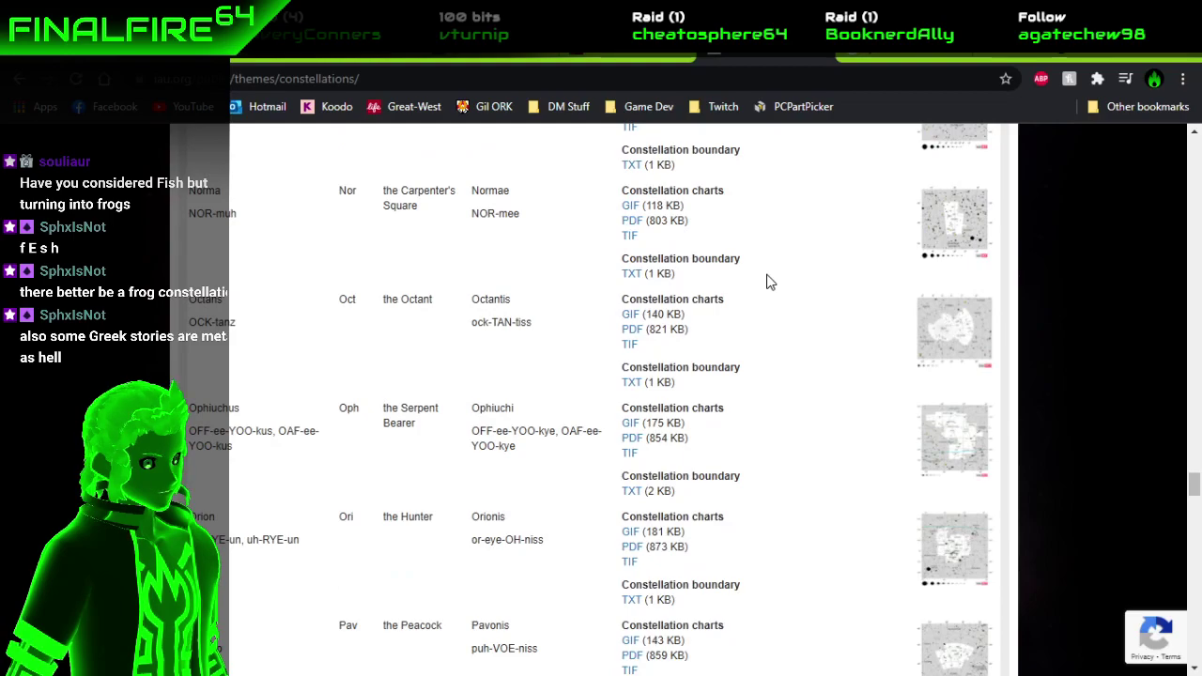
scroll(768, 281, down, 5)
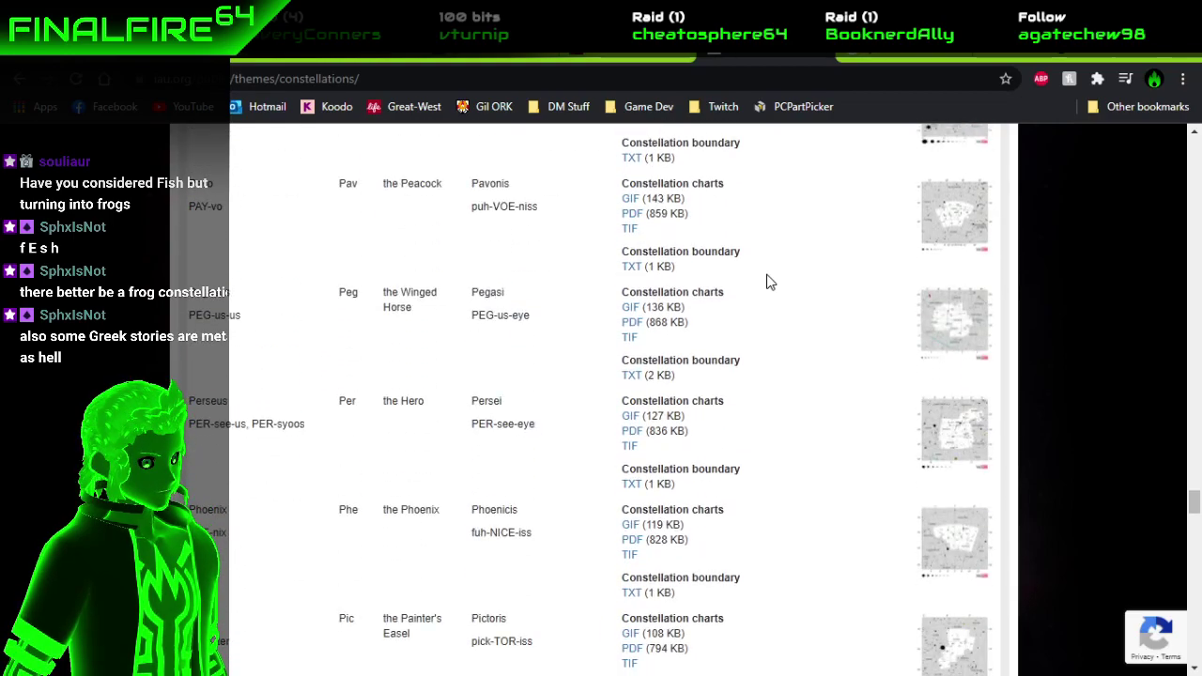
scroll(768, 282, down, 1)
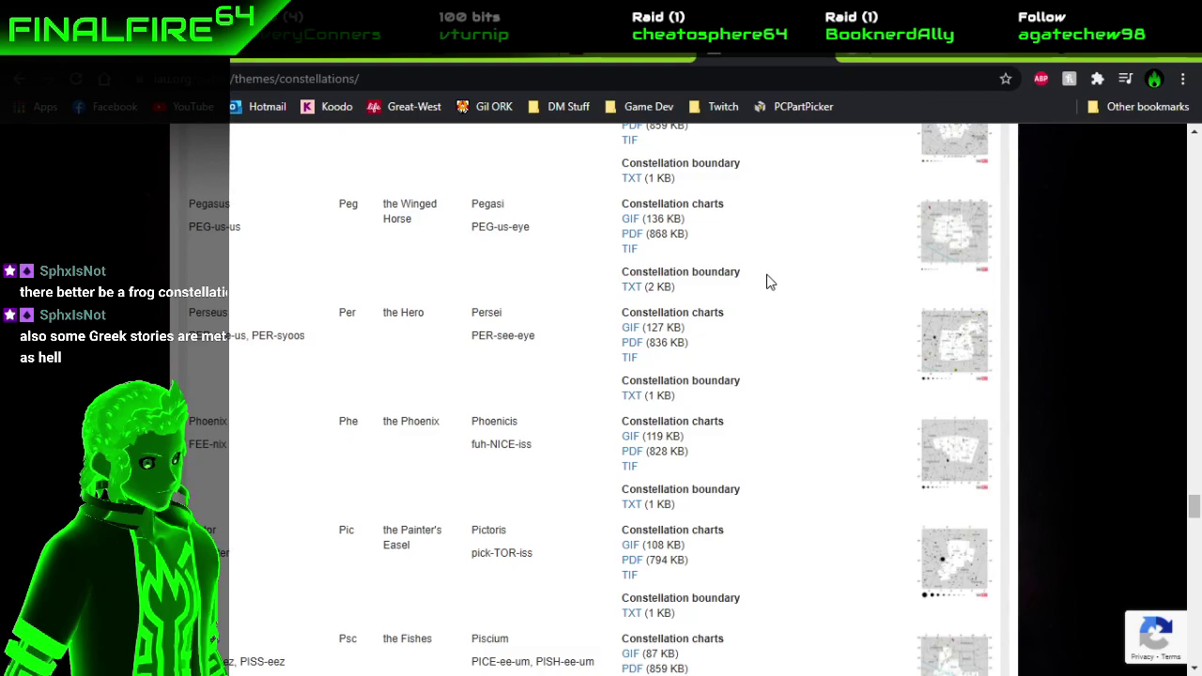
scroll(767, 281, down, 2)
scroll(767, 282, up, 1)
scroll(766, 281, down, 1)
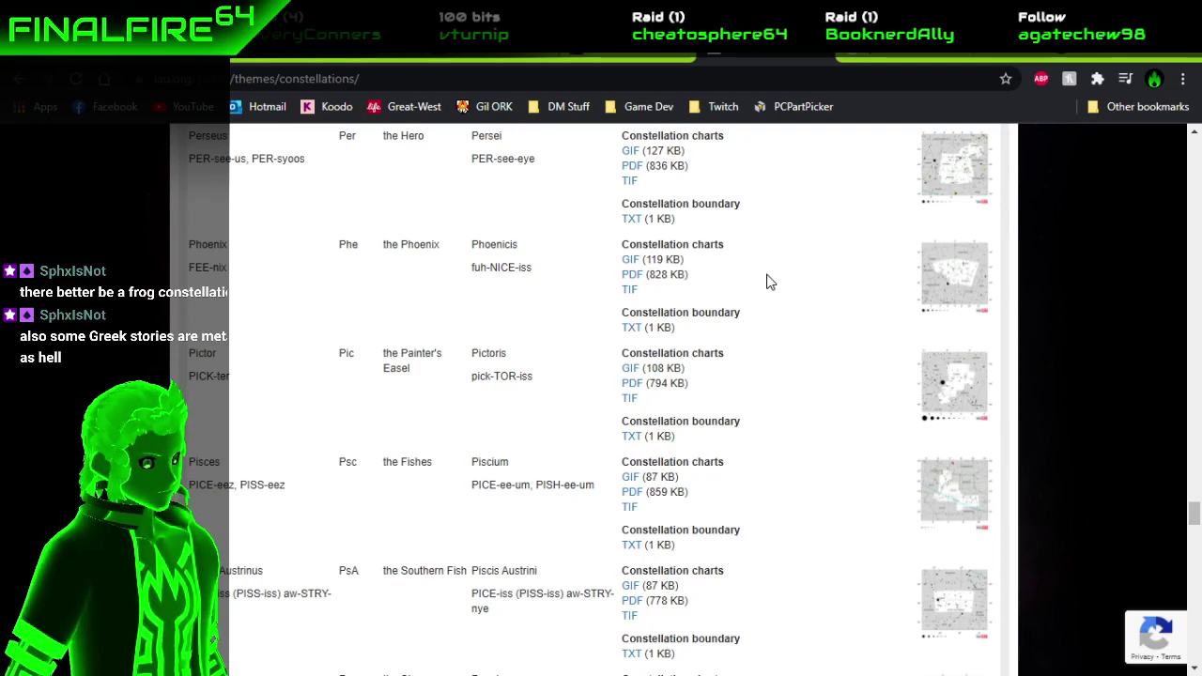
scroll(768, 282, down, 3)
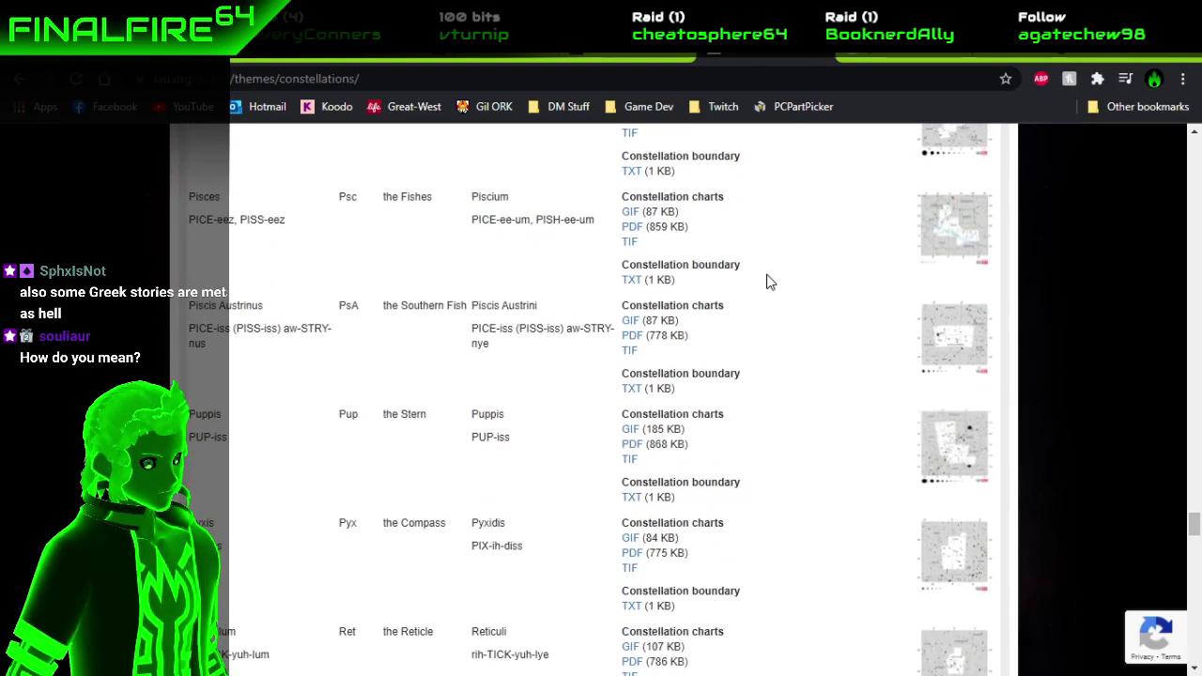
scroll(768, 282, down, 3)
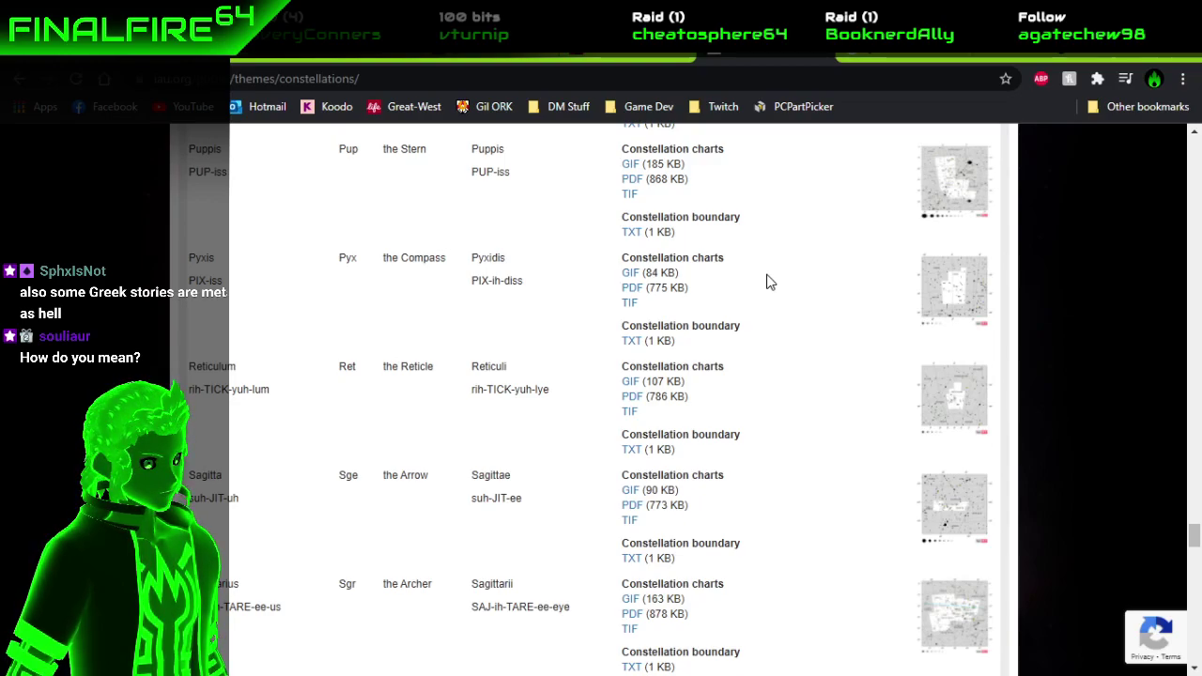
Search Google Images for the Pyxis constellation in a new tab, enlarge the SeaSky star diagram, and return to the constellation table.
double_click(201, 259)
key(ctrl+c)
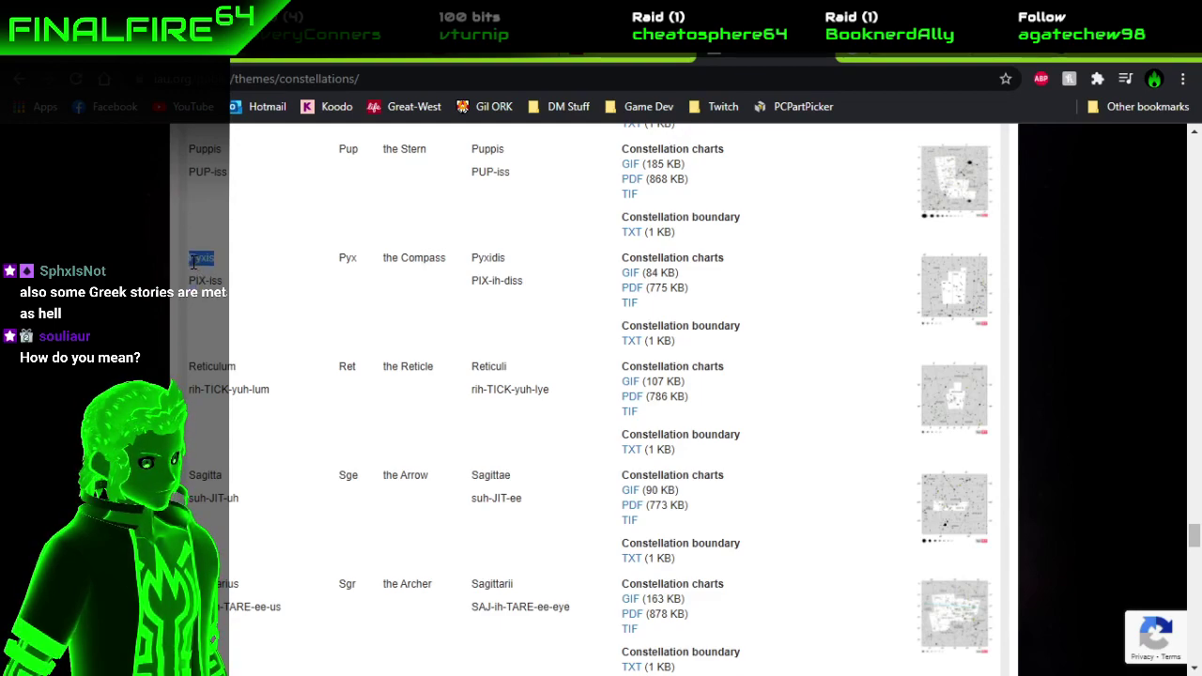
drag(201, 258, 995, 58)
click(995, 56)
key(ctrl+v)
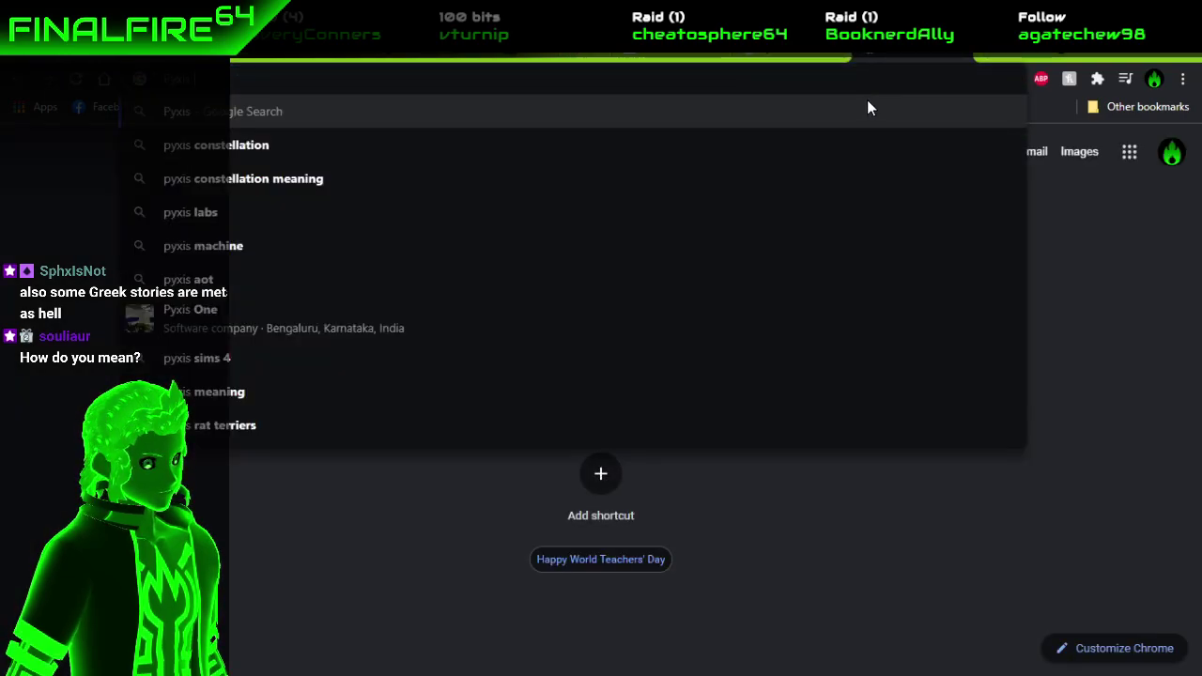
text(con)
key(Return)
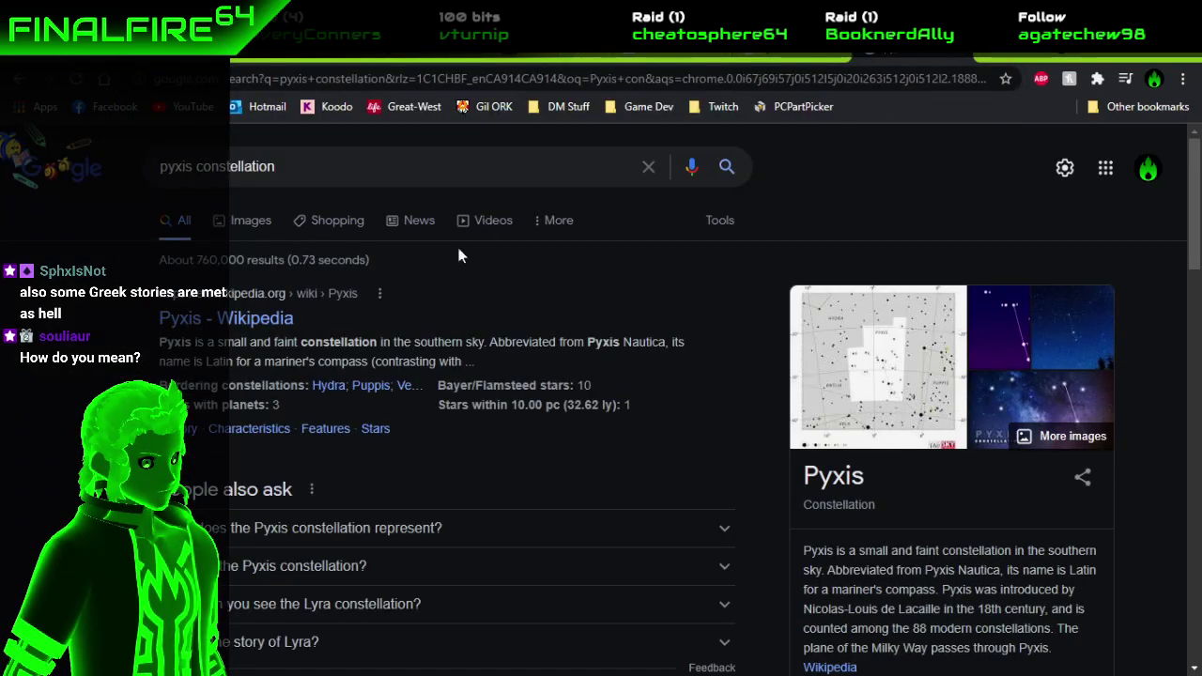
click(248, 232)
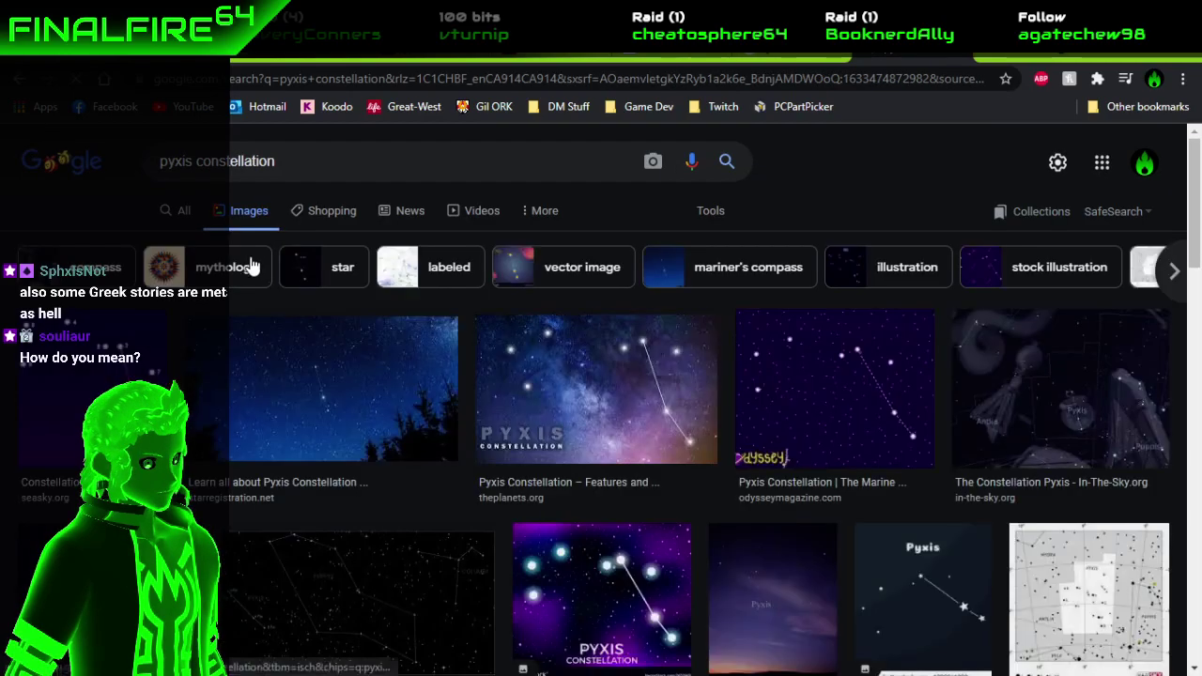
click(94, 376)
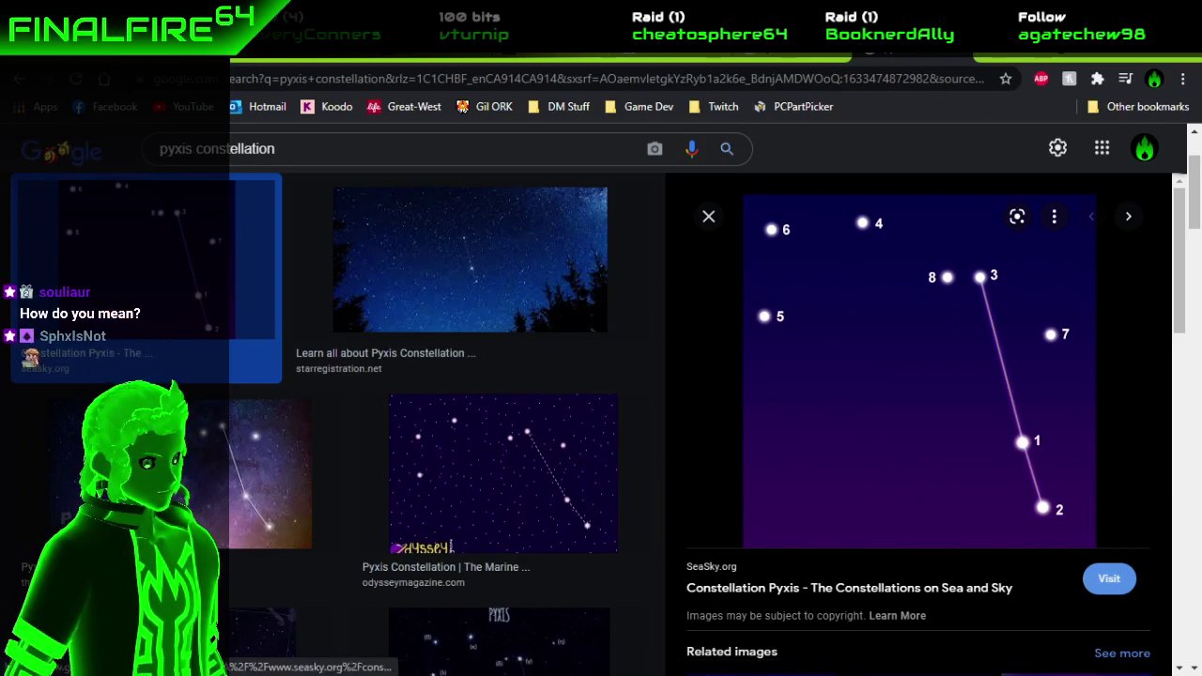
click(951, 61)
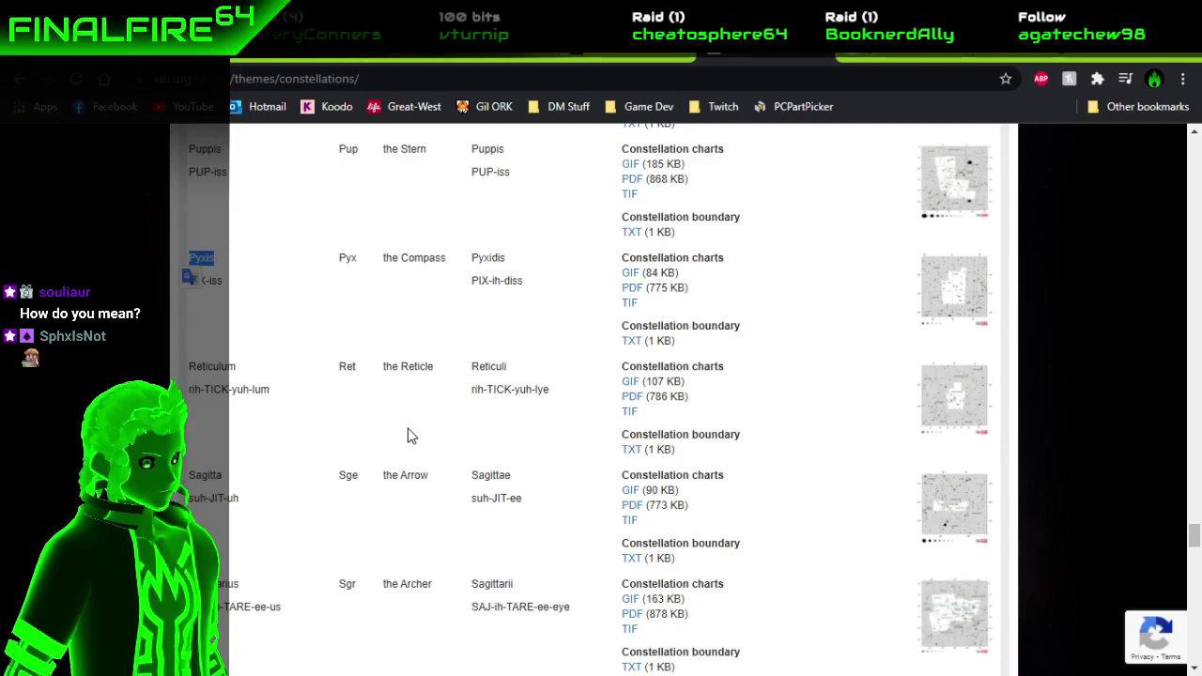
Check the table entries from Sagittarius through Serpens and replace the Lyra image search with one for the scutum constellation.
scroll(407, 435, down, 3)
scroll(408, 435, down, 1)
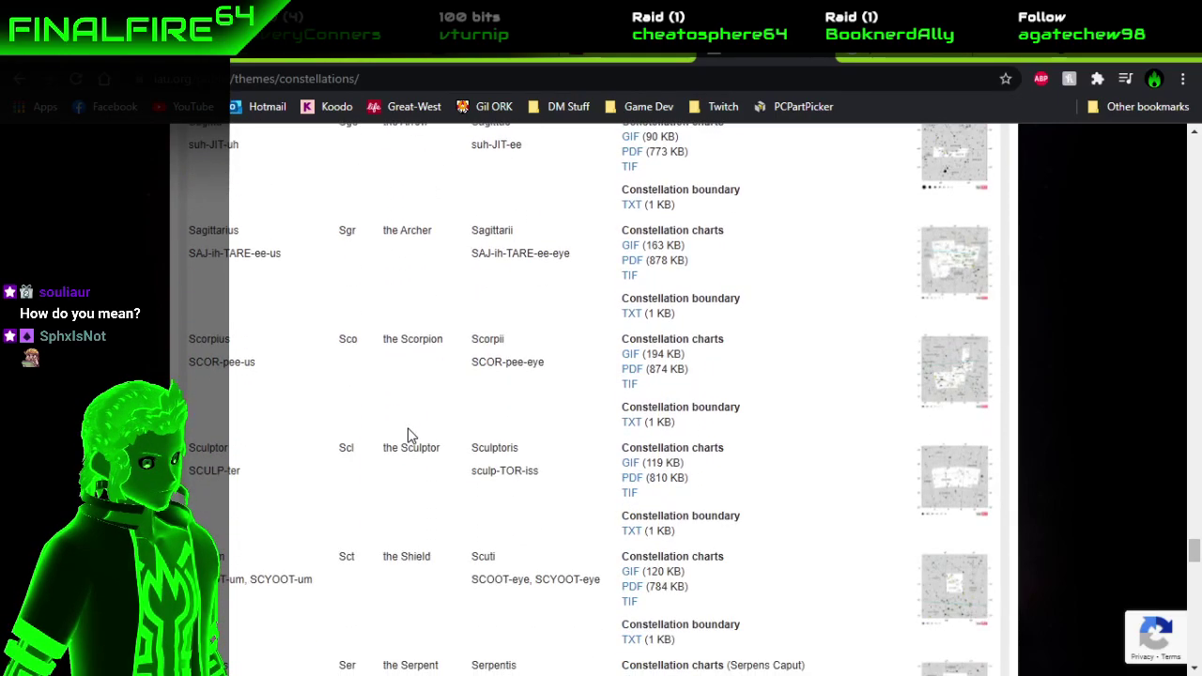
scroll(408, 435, down, 2)
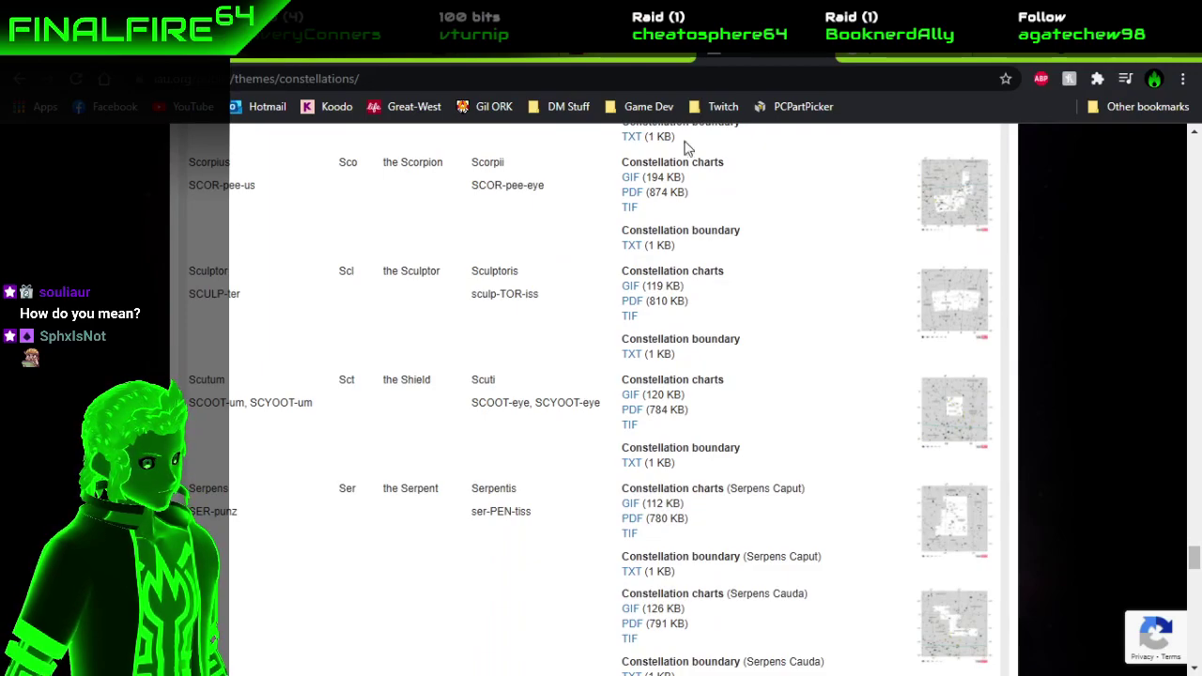
click(928, 59)
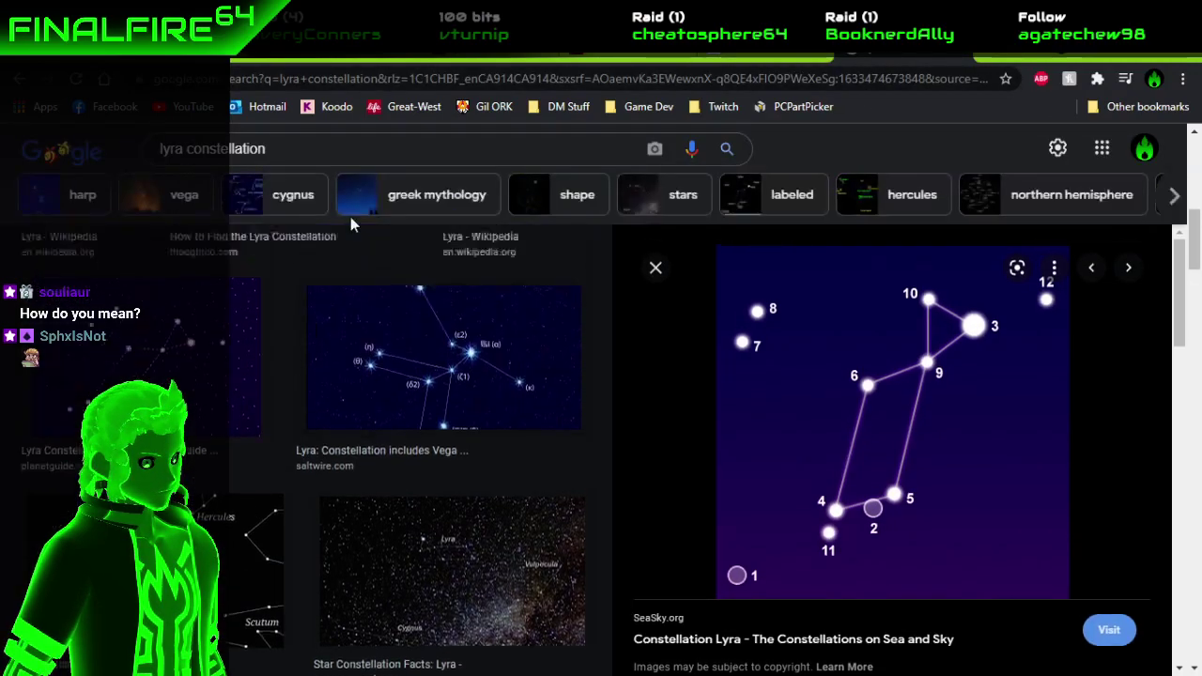
text(scutum)
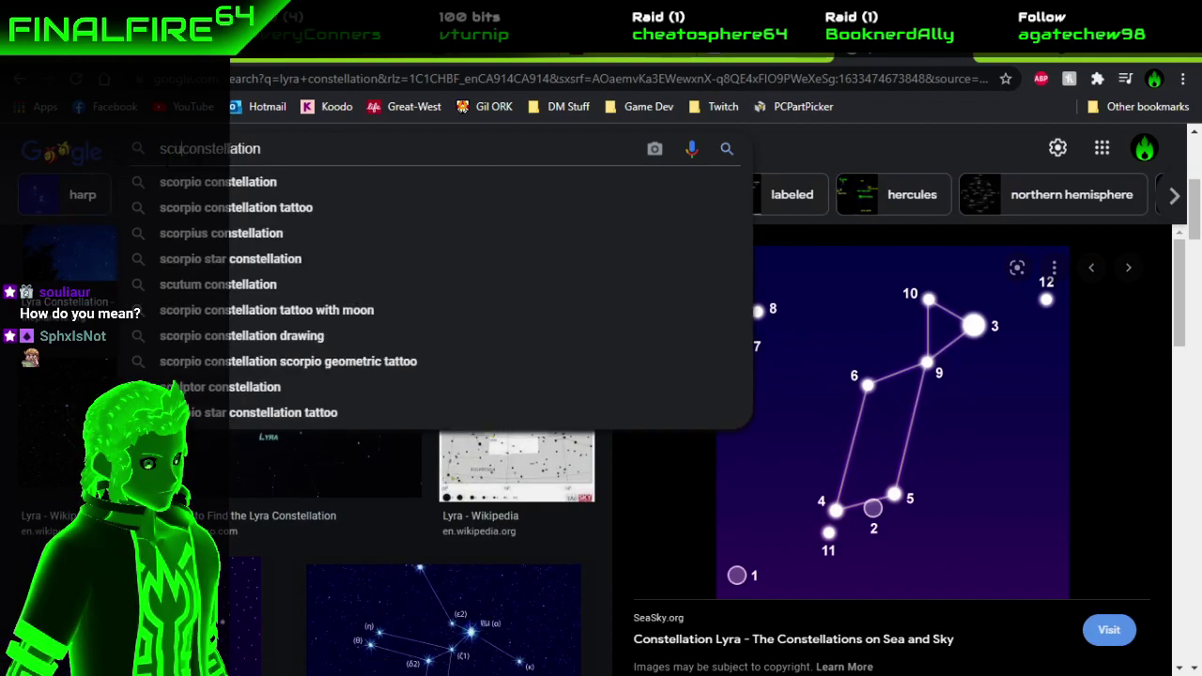
key(Return)
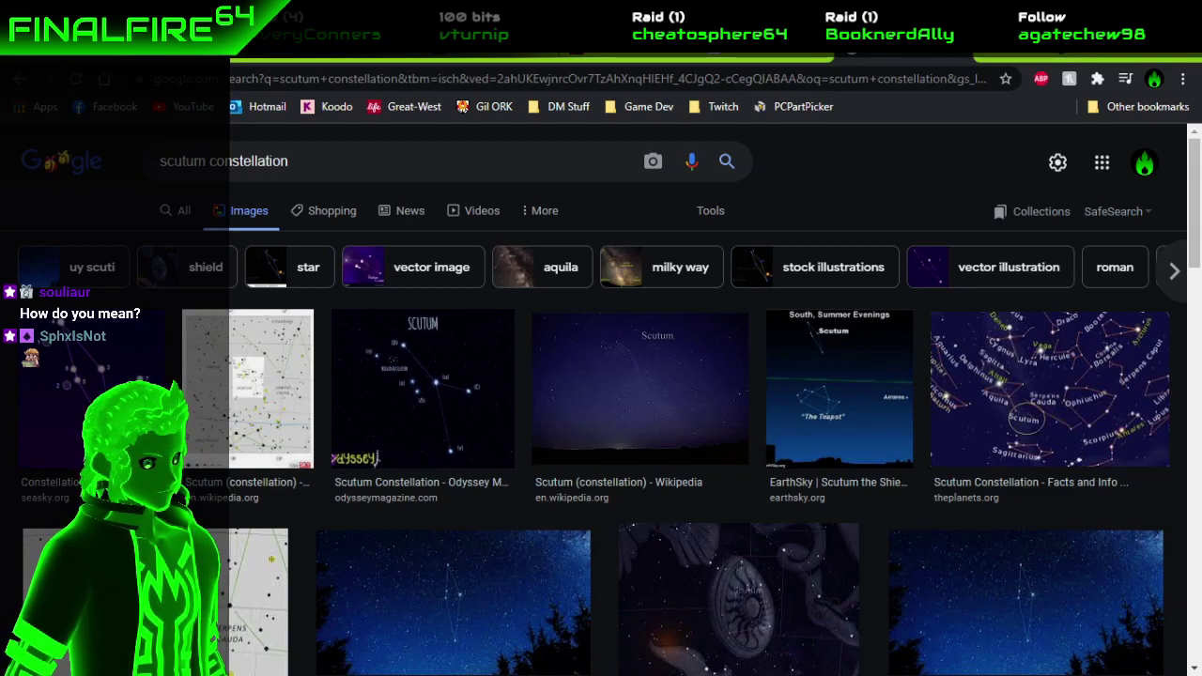
Return to the constellation table and read the remaining entries from Sextans through Vulpecula, including Triangulum, Ursa Major and Vela.
key(alt+Left)
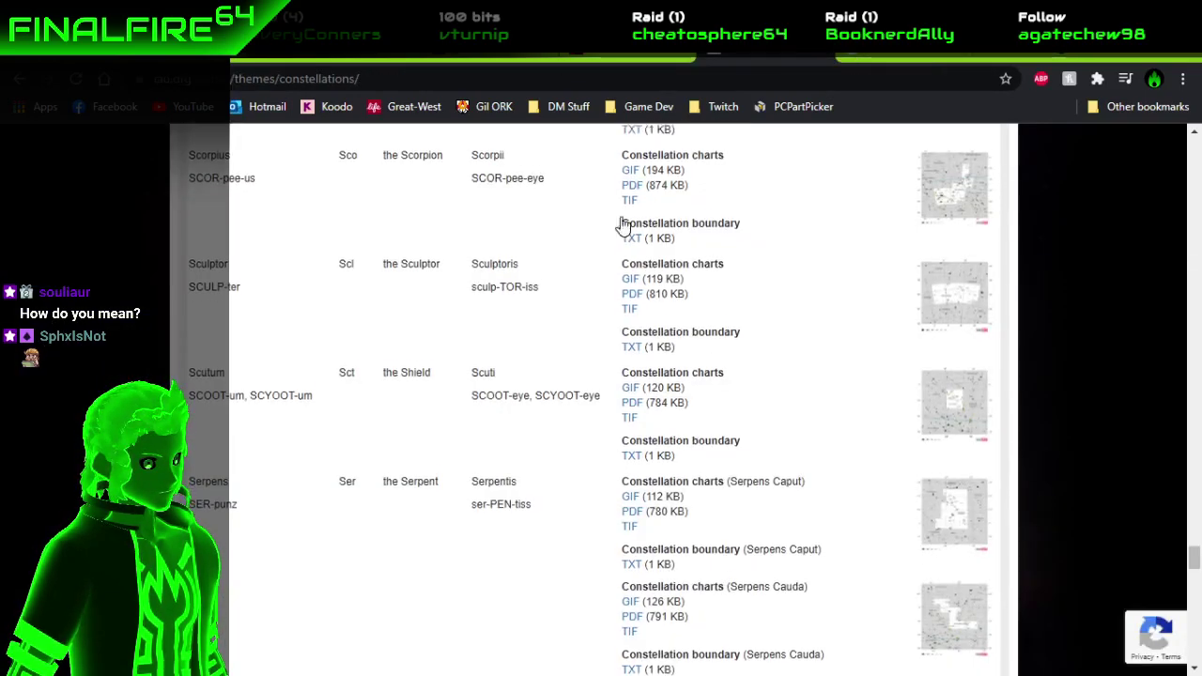
scroll(555, 357, down, 4)
scroll(555, 359, down, 4)
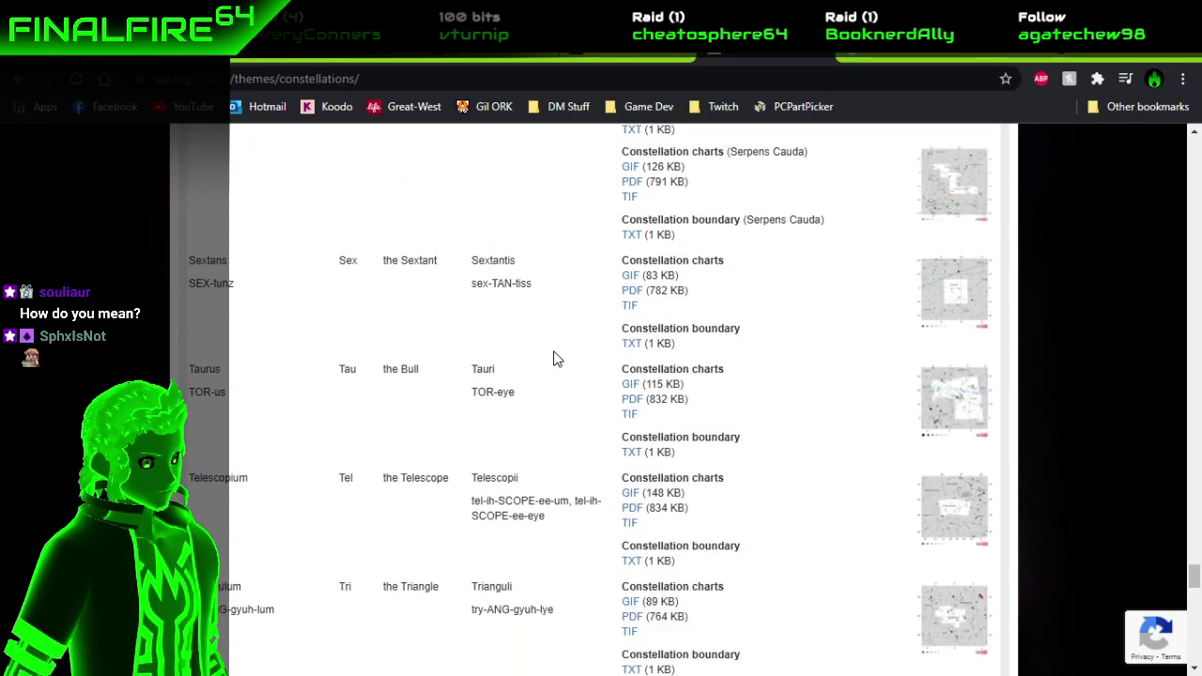
scroll(555, 359, down, 1)
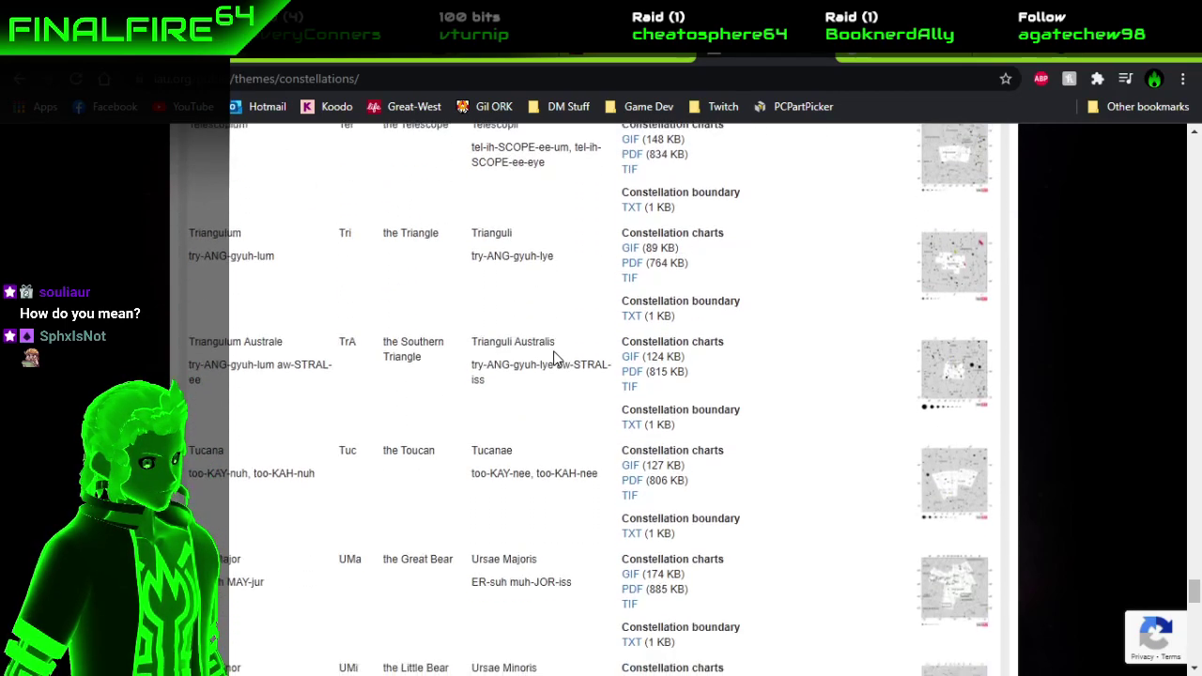
scroll(555, 359, down, 3)
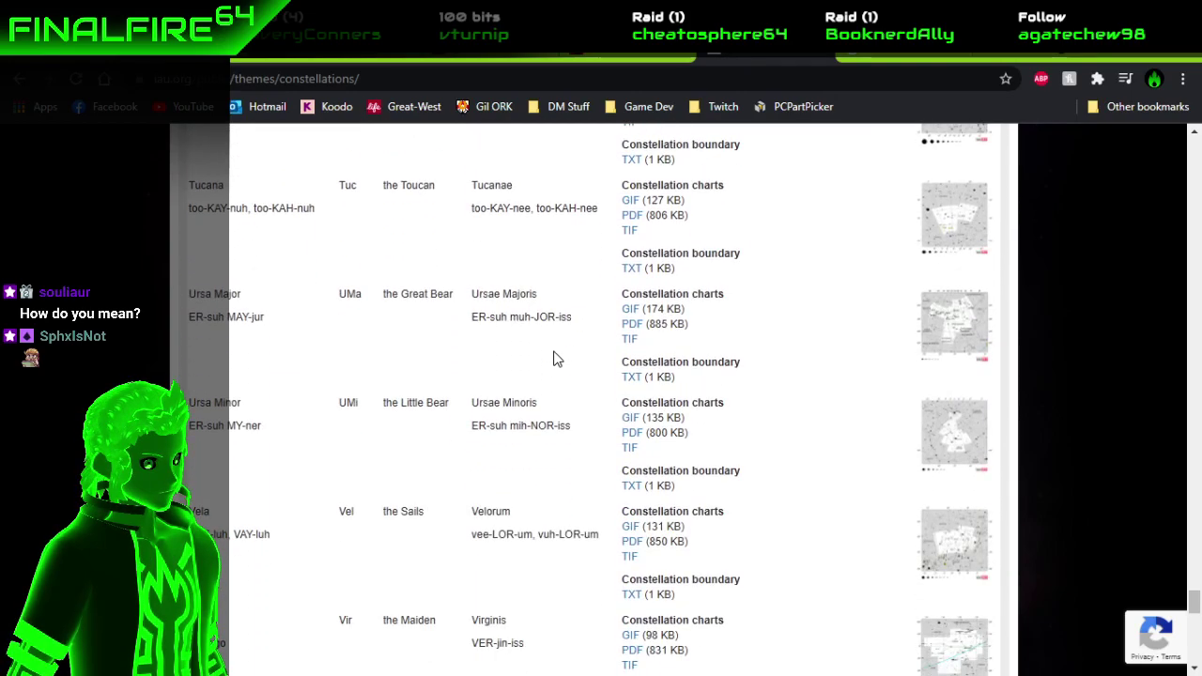
scroll(555, 359, down, 2)
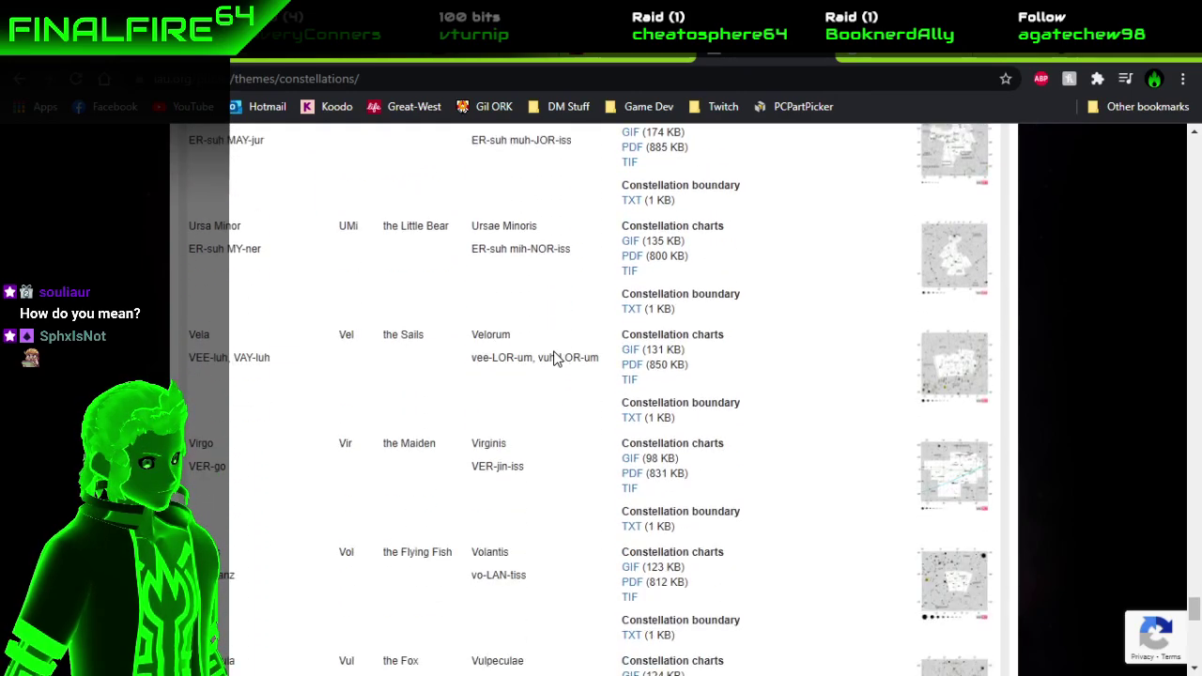
scroll(555, 359, down, 4)
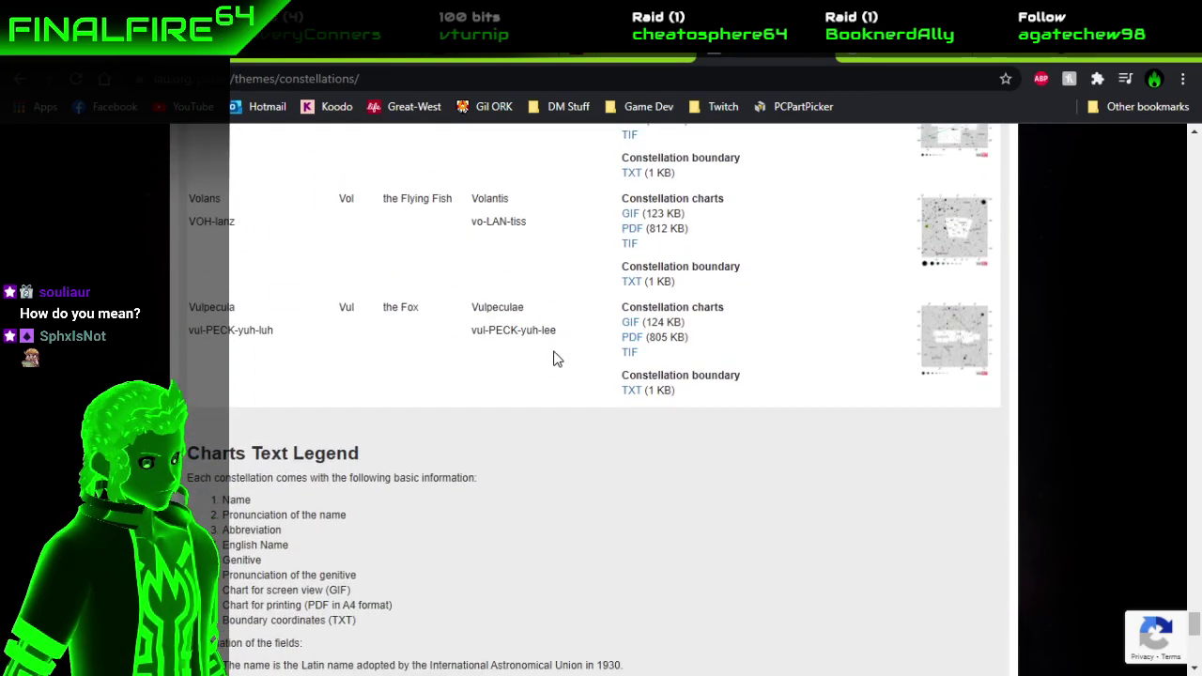
scroll(555, 359, up, 4)
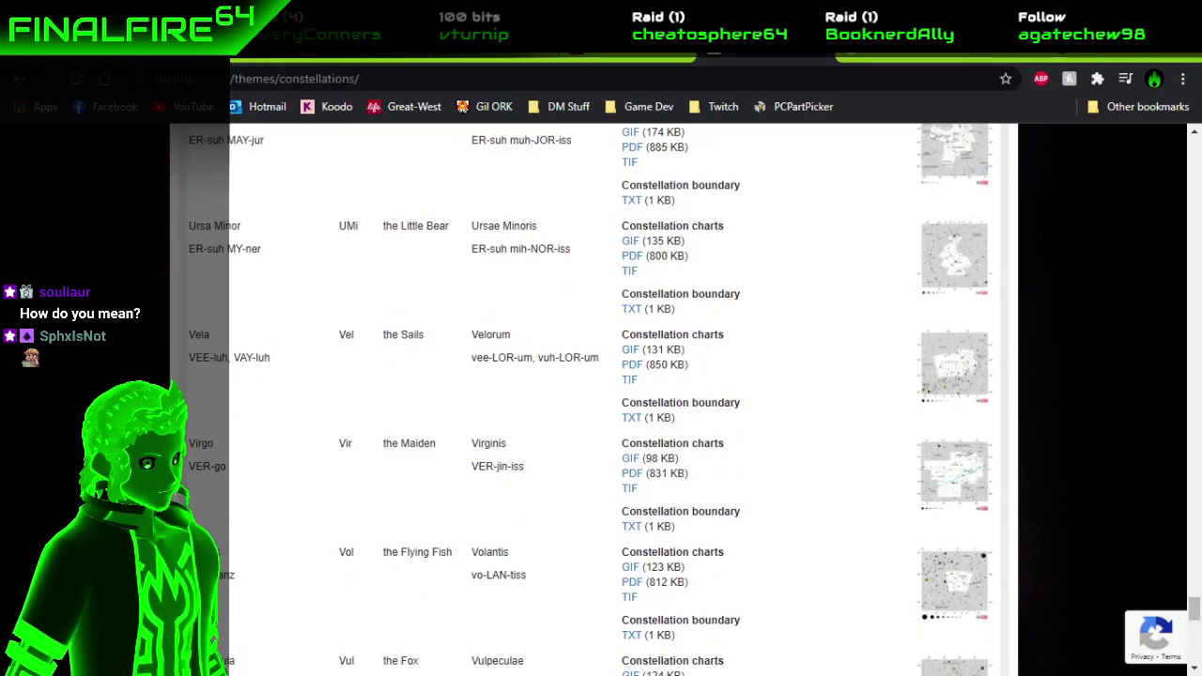
Switch to Photoshop, erase the rough star-and-line sketch over the arc on Layer 5, and reselect the Brush tool.
key(alt+Tab)
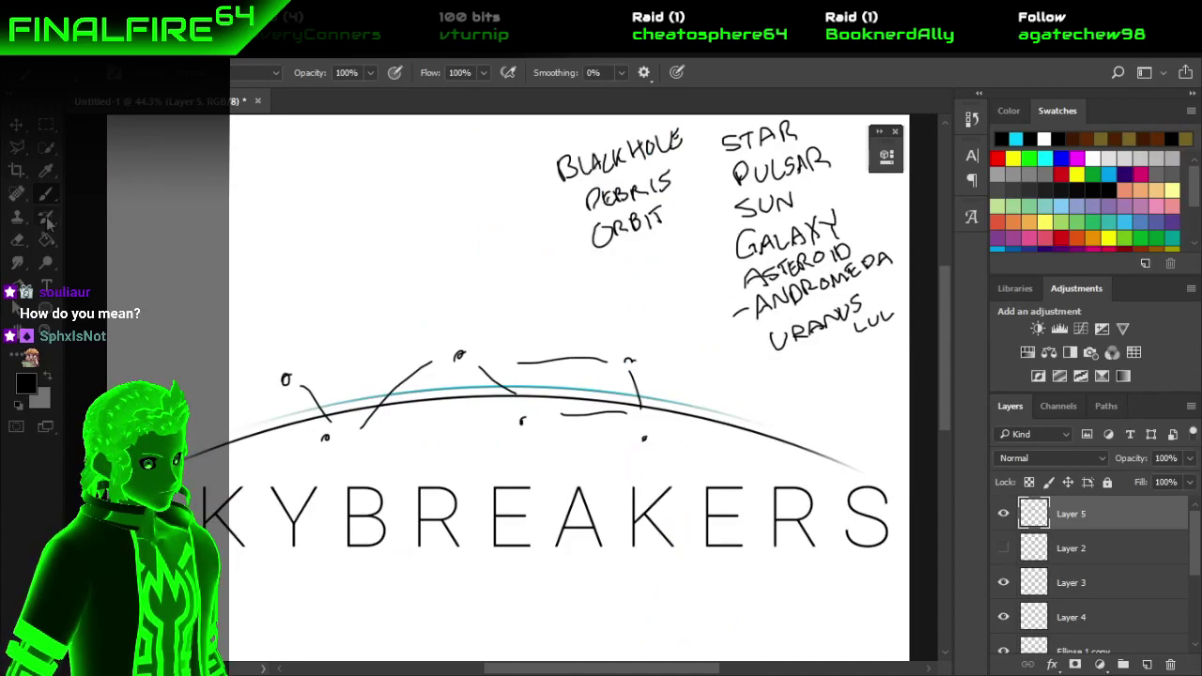
click(19, 242)
mouse_move(289, 379)
mouse_down()
mouse_move(304, 417)
mouse_move(341, 397)
mouse_move(331, 432)
mouse_move(314, 367)
mouse_move(365, 407)
mouse_move(457, 352)
mouse_move(505, 393)
mouse_move(530, 363)
mouse_move(603, 358)
mouse_move(637, 387)
mouse_move(645, 424)
mouse_move(637, 394)
mouse_move(566, 410)
mouse_move(607, 419)
mouse_up()
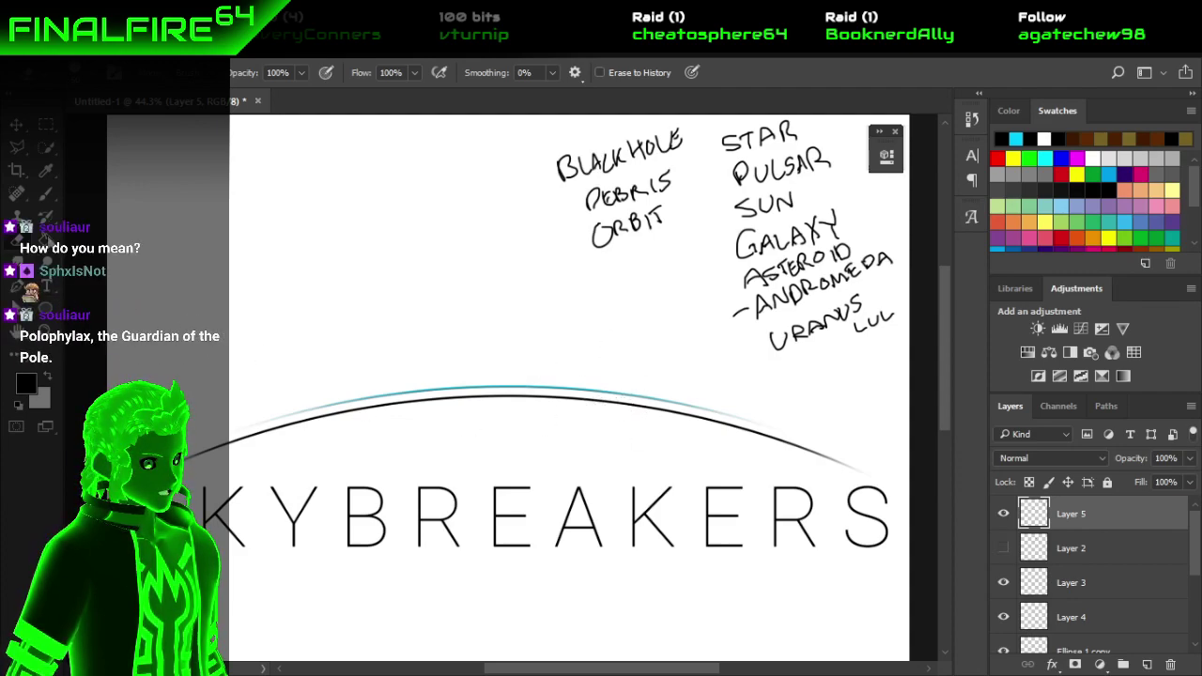
click(47, 194)
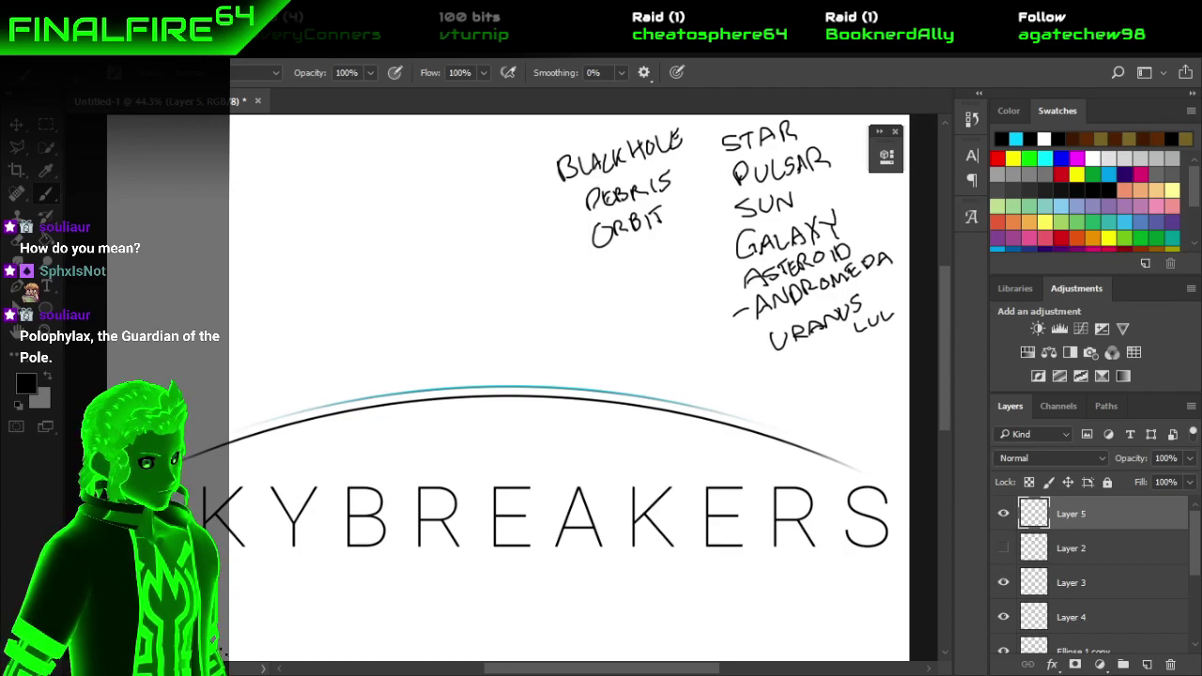
Switch back to the browser and change the scutum image search to polophylax constellation.
key(alt+Tab)
key(ctrl+Tab)
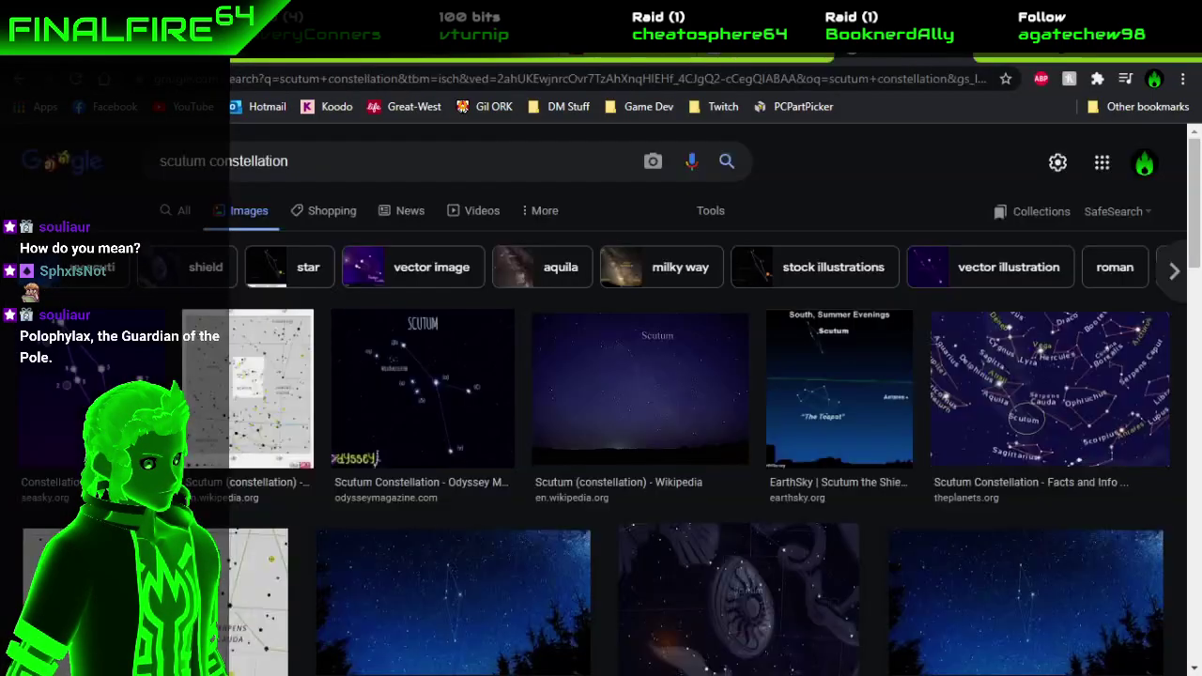
double_click(183, 161)
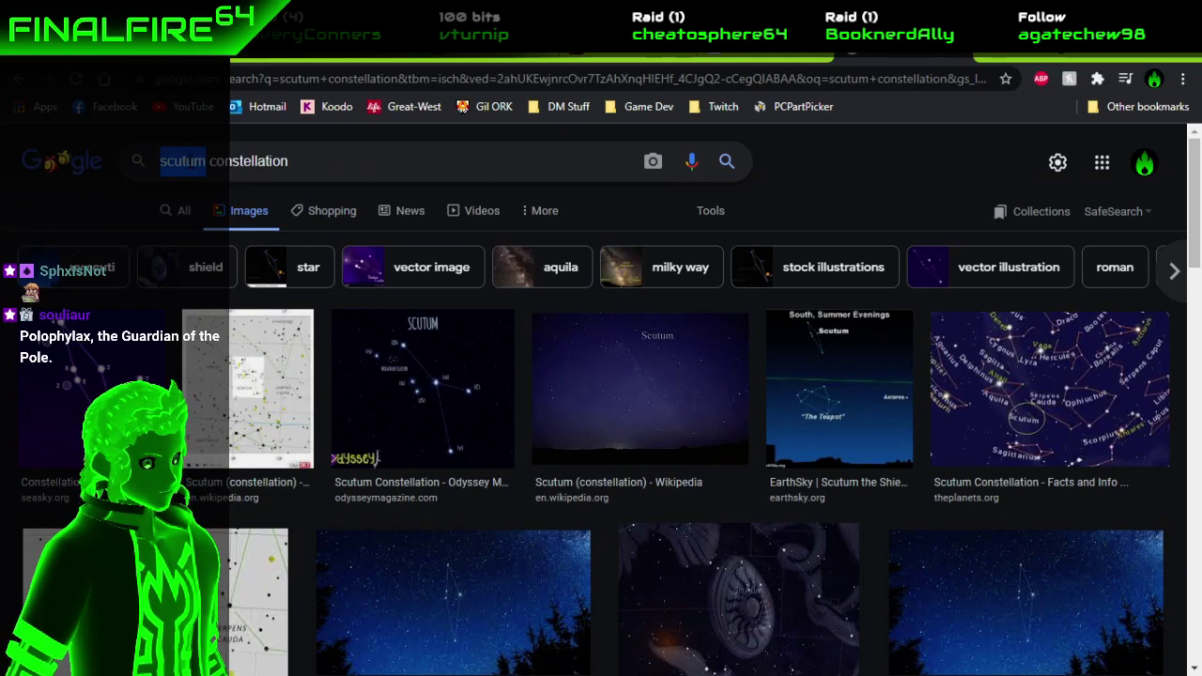
text(poloph)
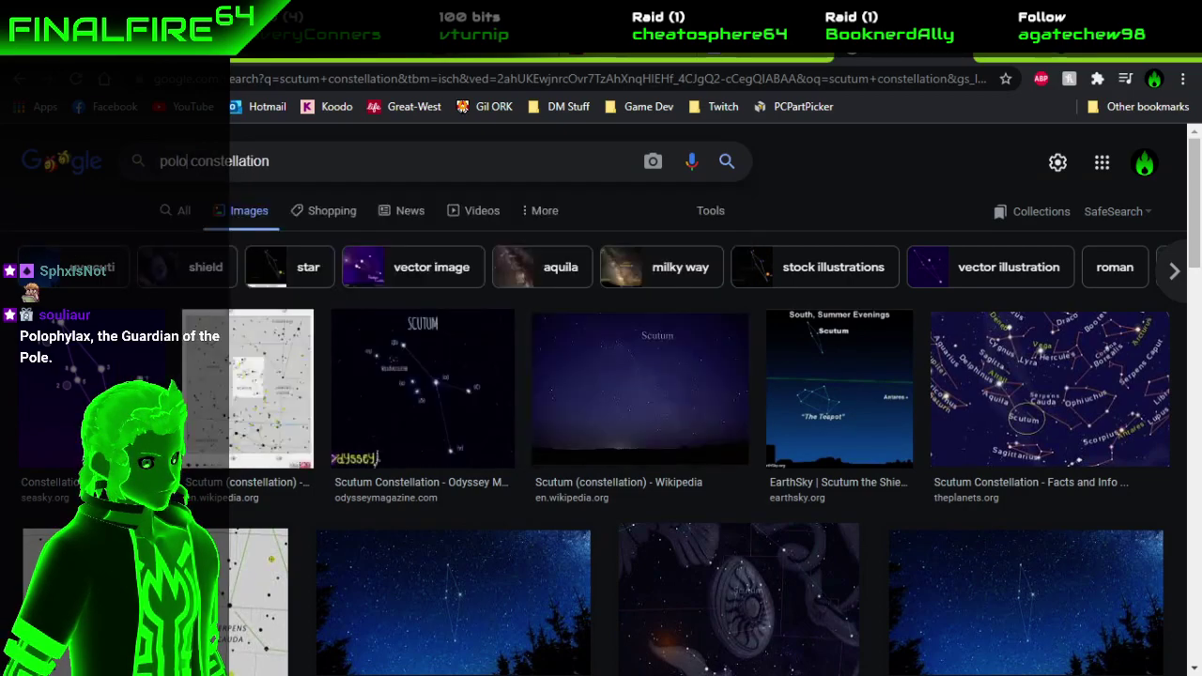
text(ylax)
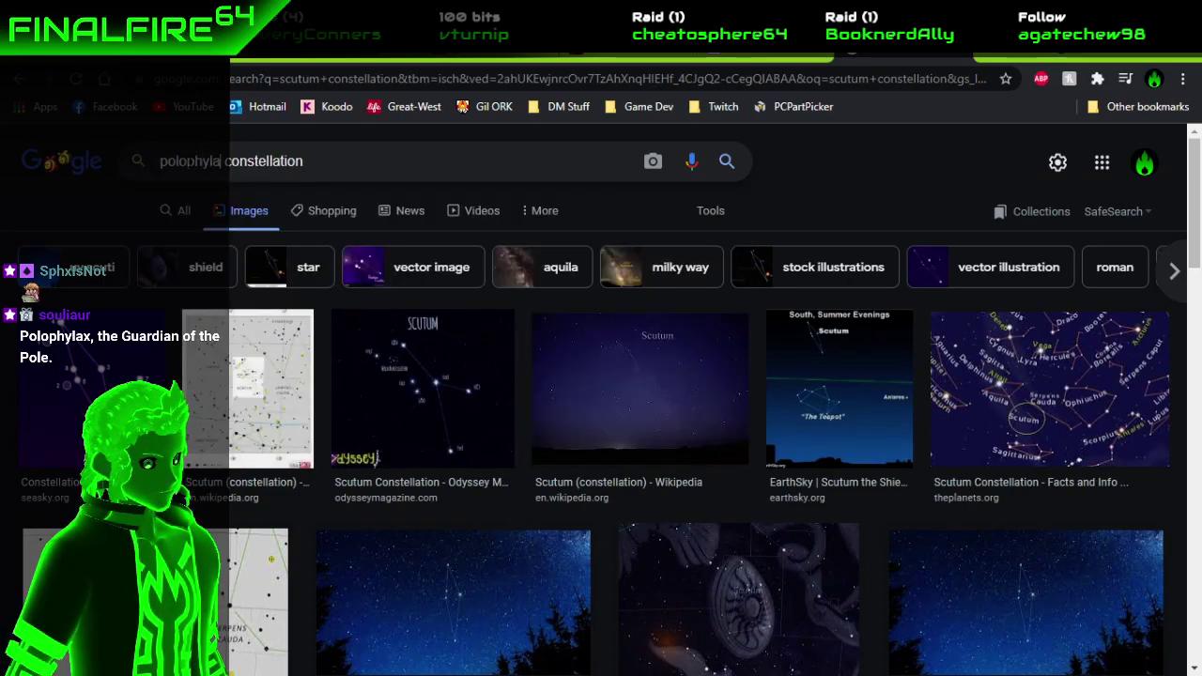
key(Return)
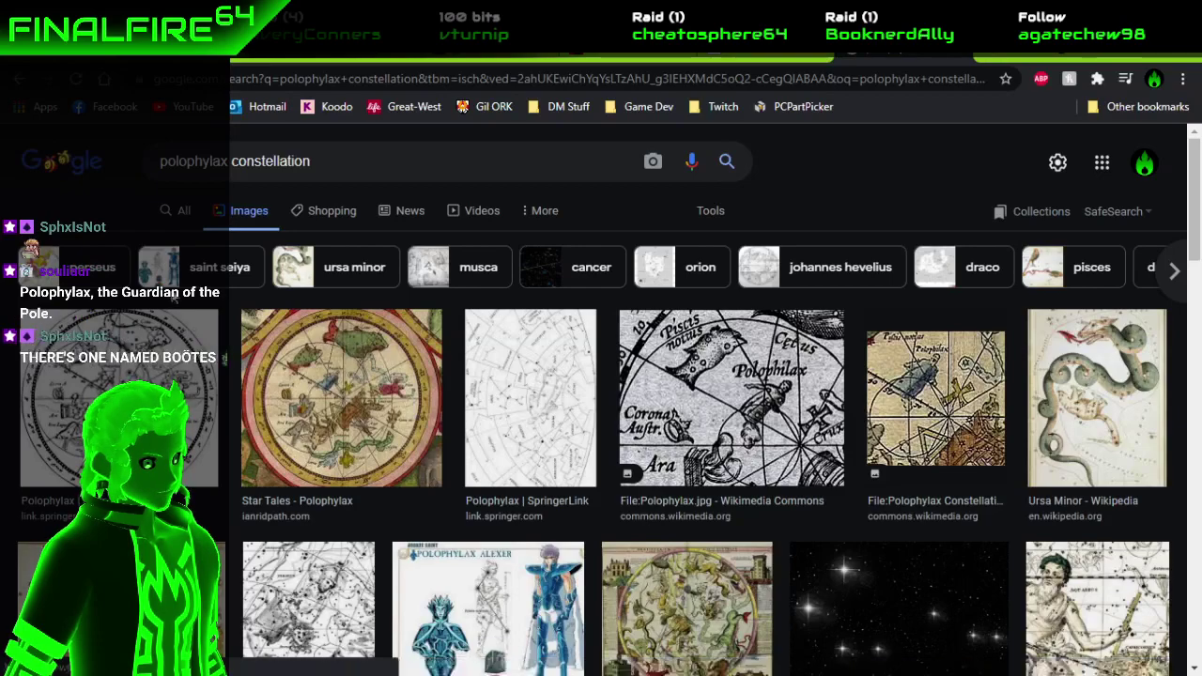
Change the spelling in the image search and search for polophilax constellation.
click(206, 160)
key(BackSpace)
text(i)
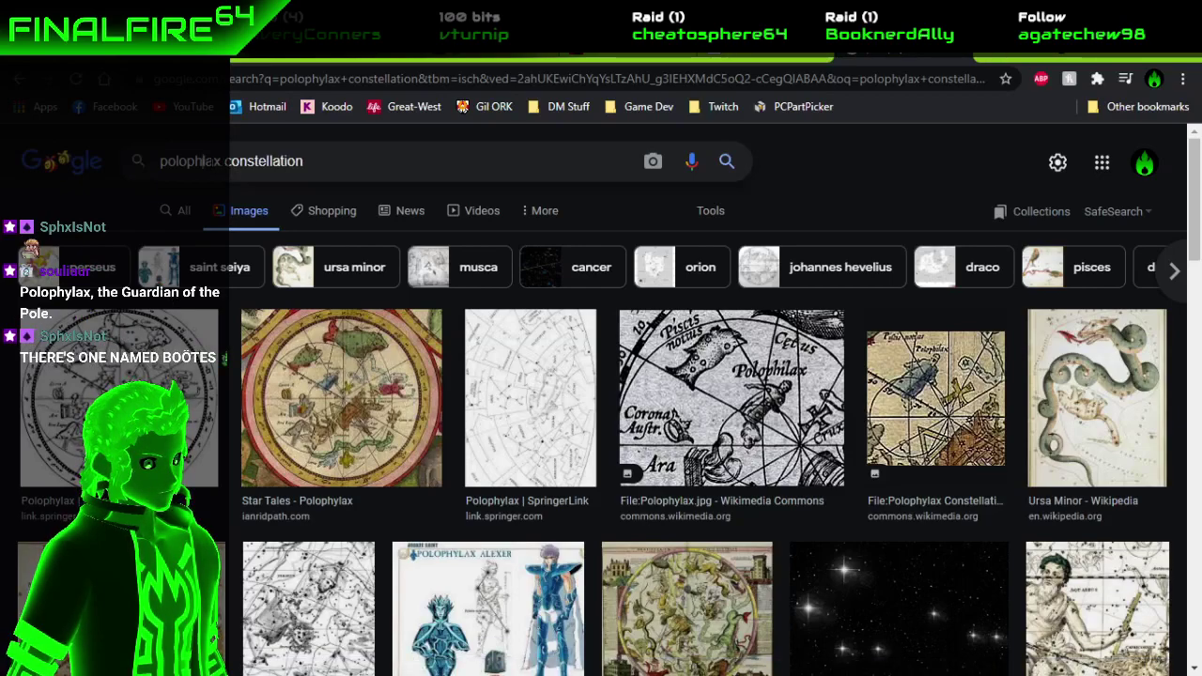
key(Return)
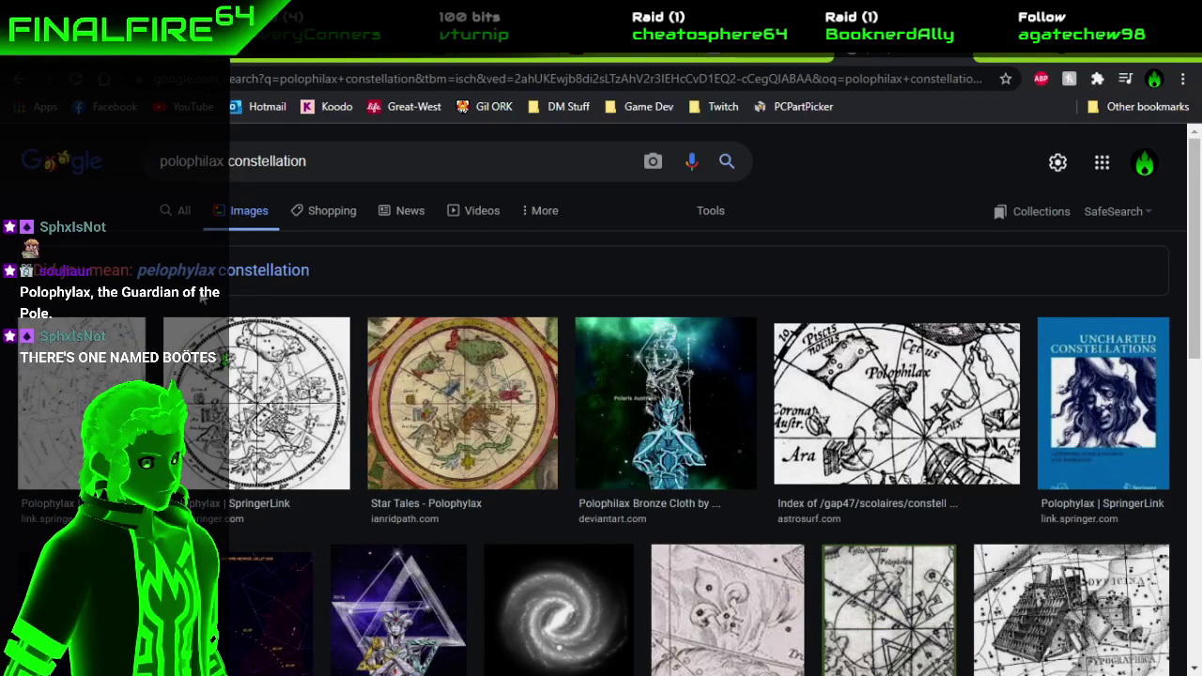
Preview the Polophilax Bronze Cloth picture and look through the surrounding image results for a usable star pattern.
click(668, 405)
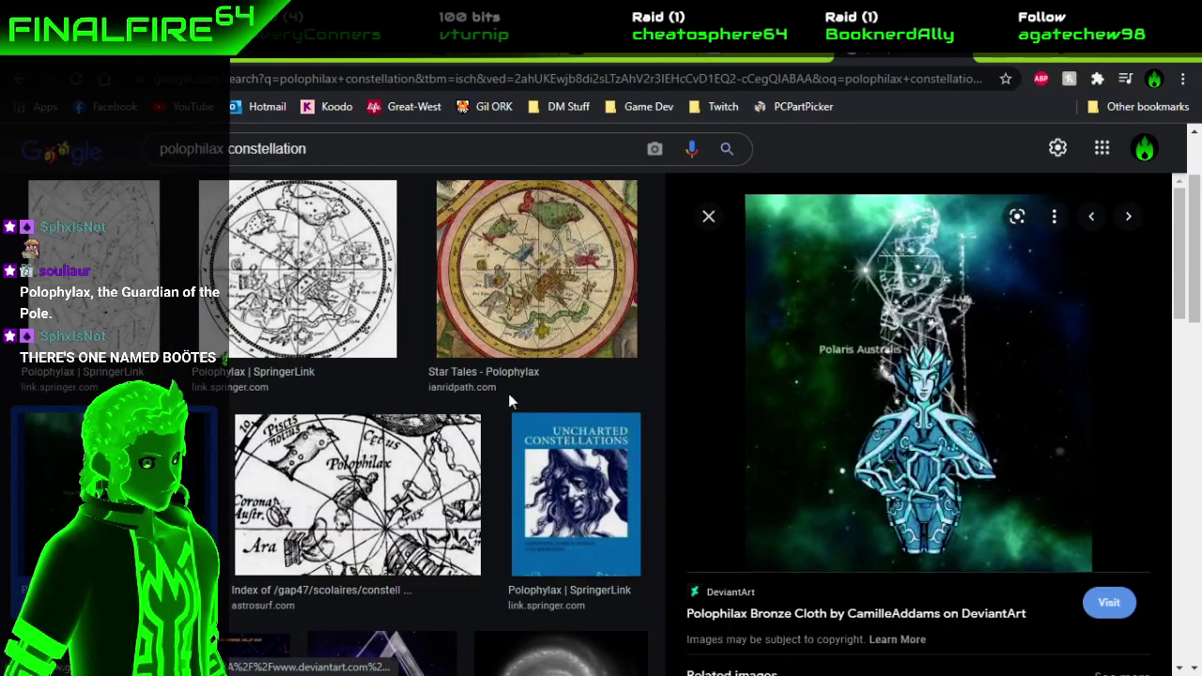
scroll(487, 380, up, 2)
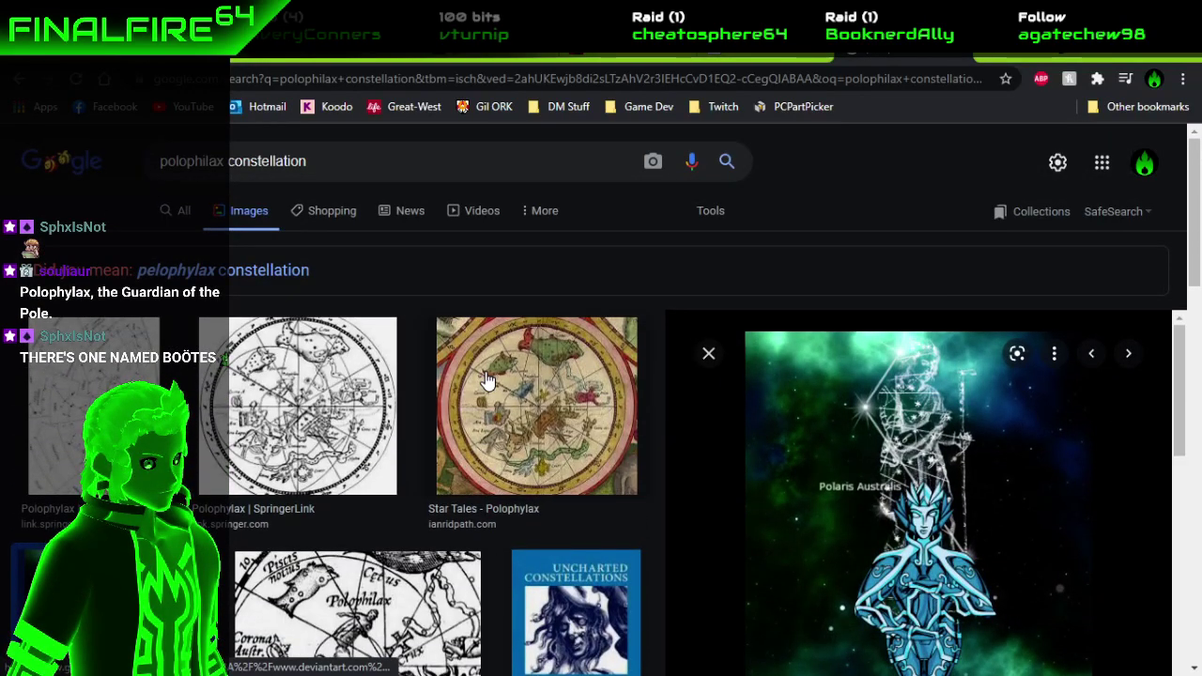
scroll(487, 379, down, 2)
scroll(266, 435, down, 4)
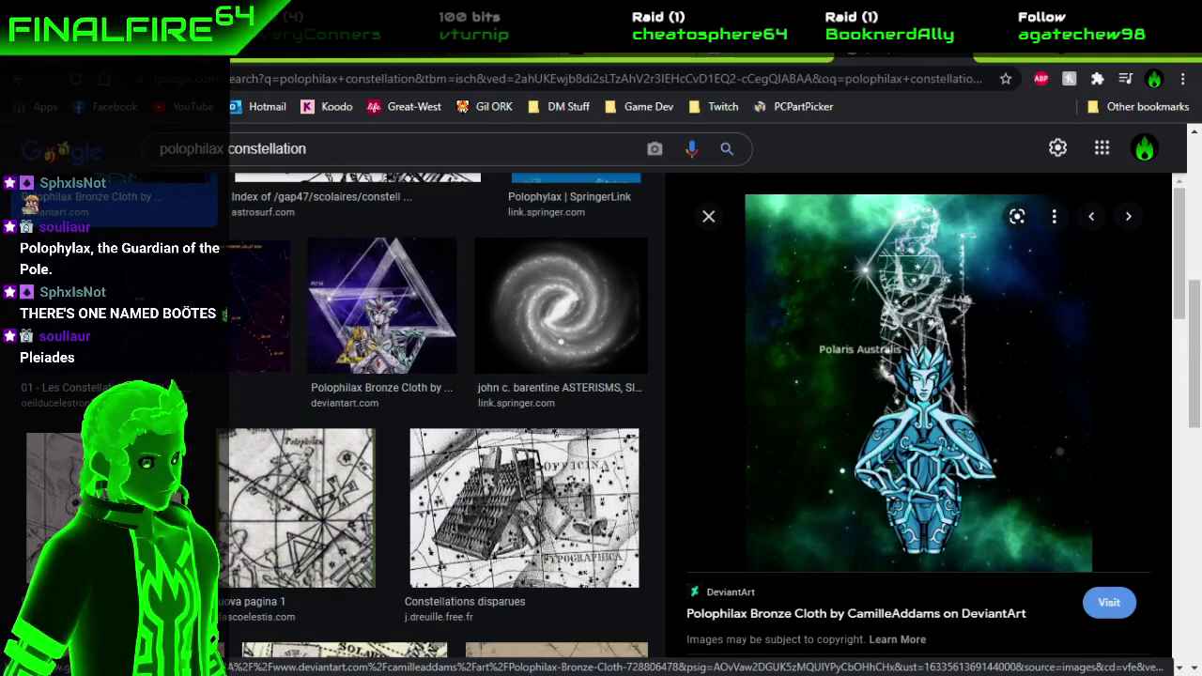
scroll(266, 501, down, 2)
scroll(266, 501, down, 3)
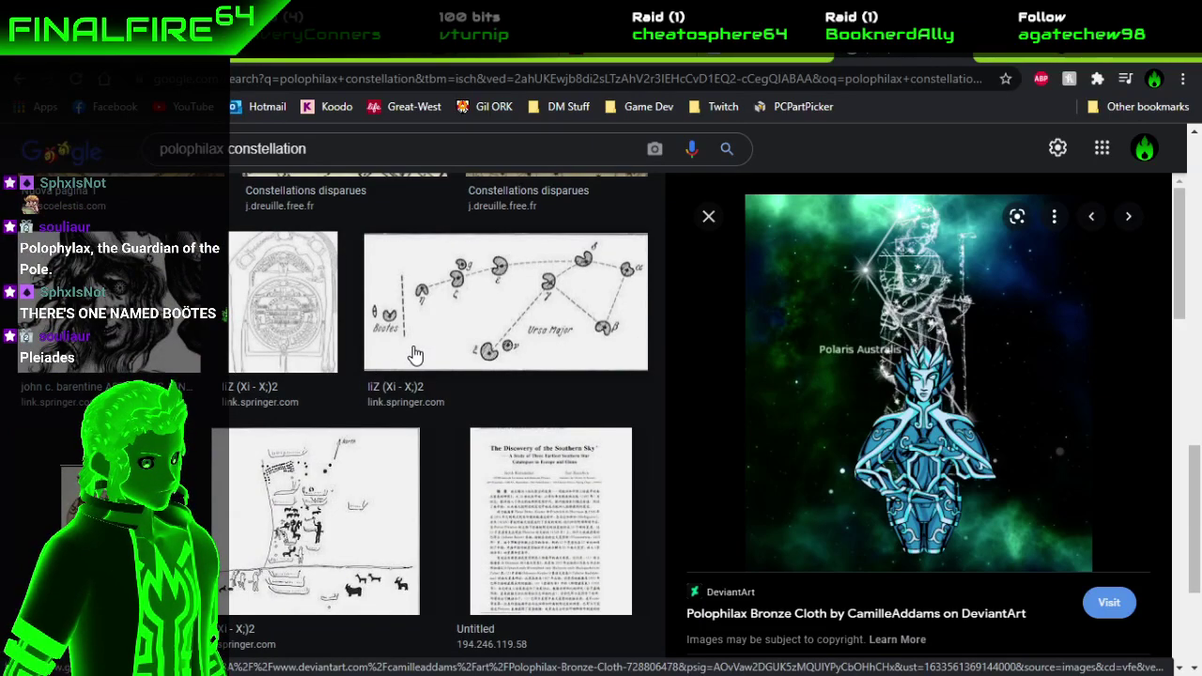
Replace polophilax with bootes in the image search and run the search for bootes constellation.
double_click(192, 149)
key(BackSpace)
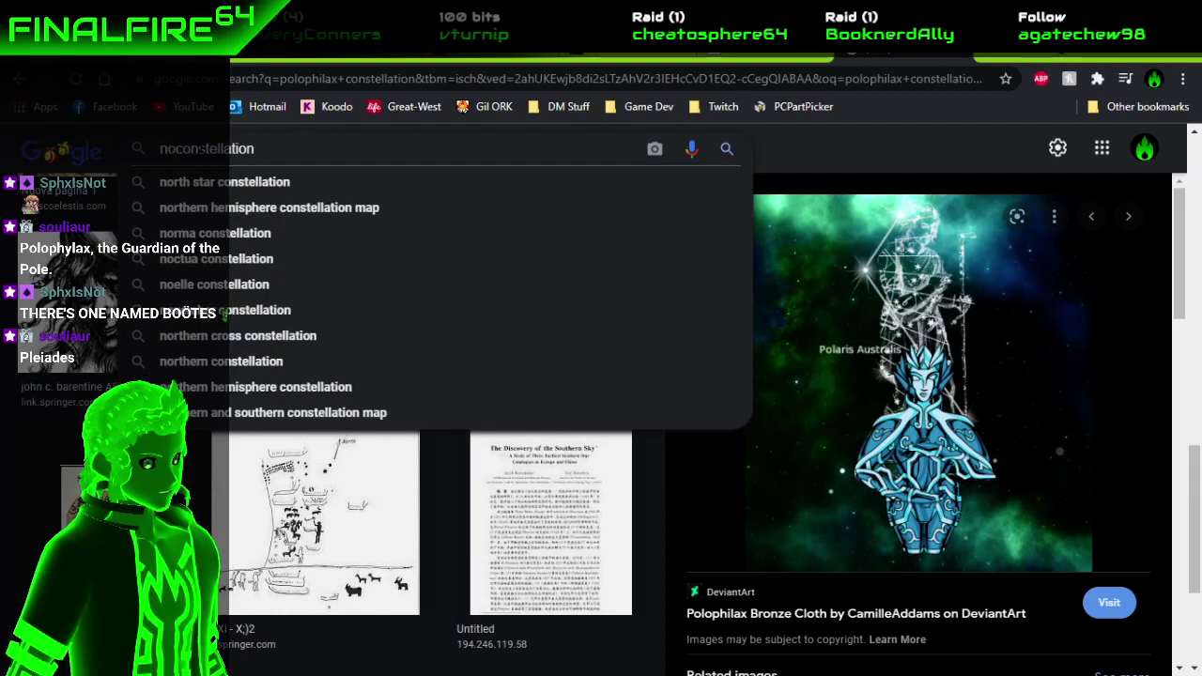
text(bootes)
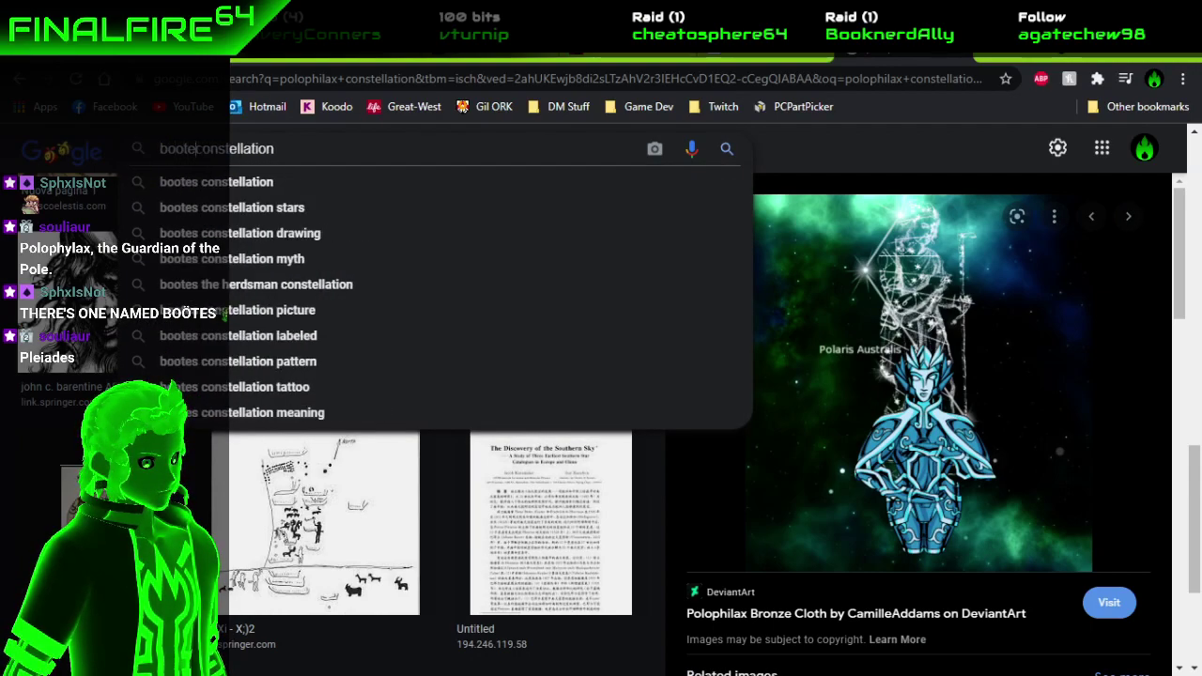
key(Return)
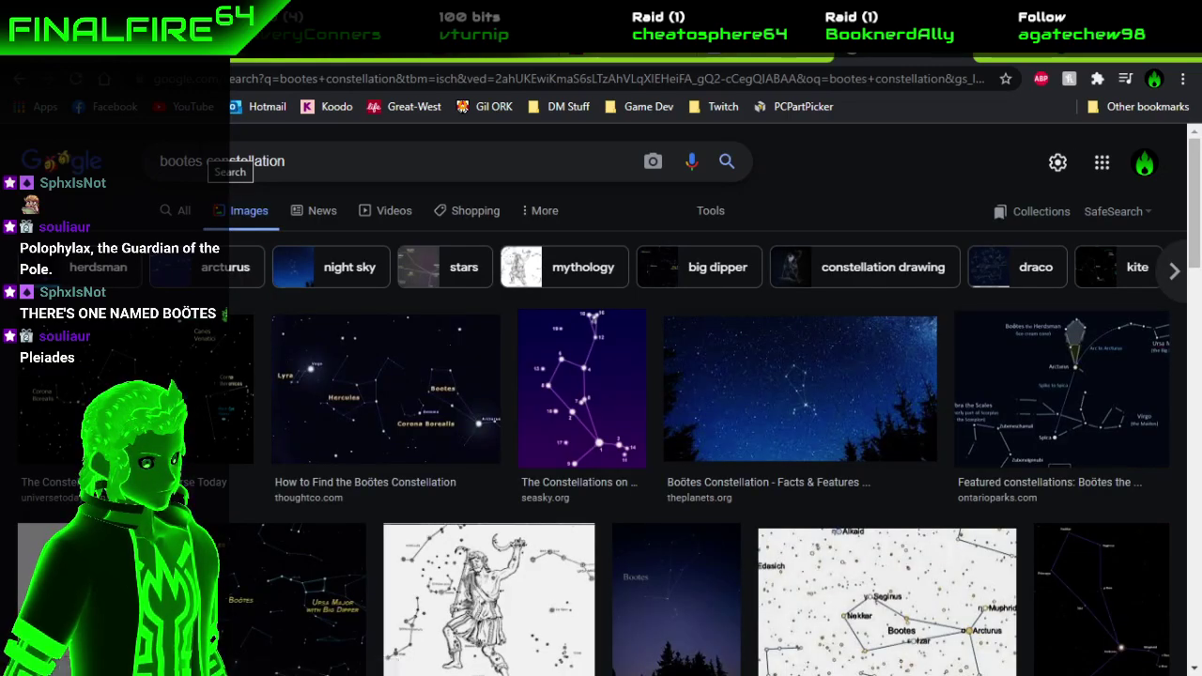
Go back to the constellation table and skim it again from its first entries through Scorpius.
key(ctrl+Tab)
scroll(514, 273, up, 20)
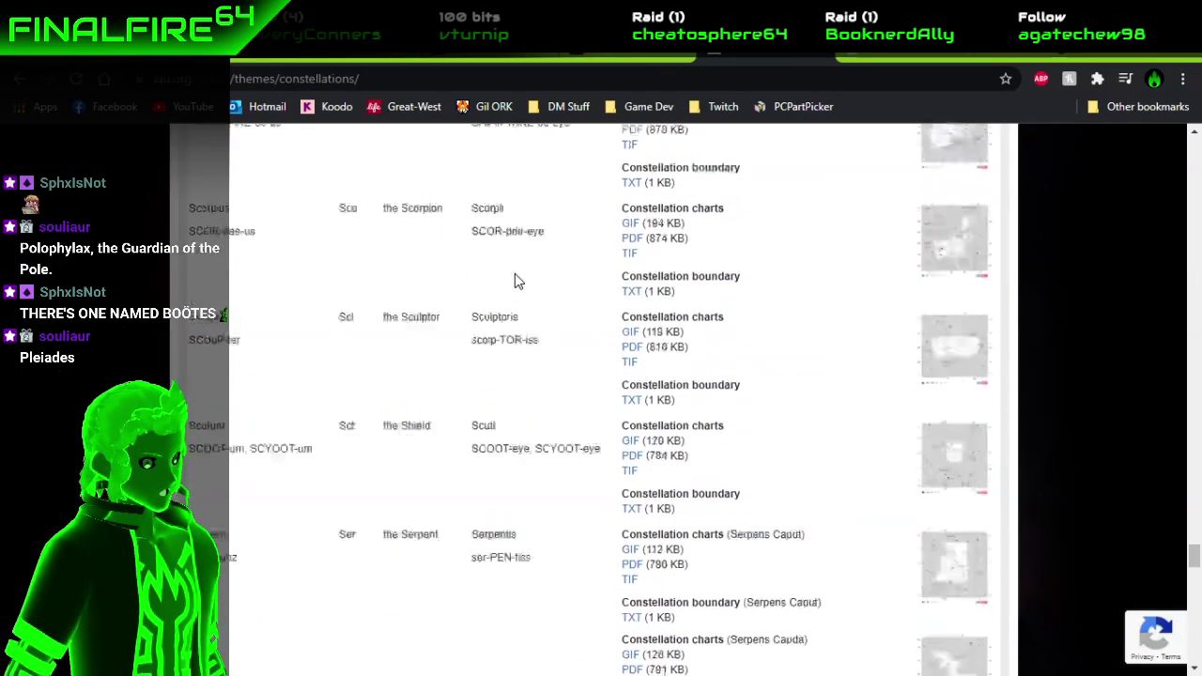
scroll(514, 275, up, 20)
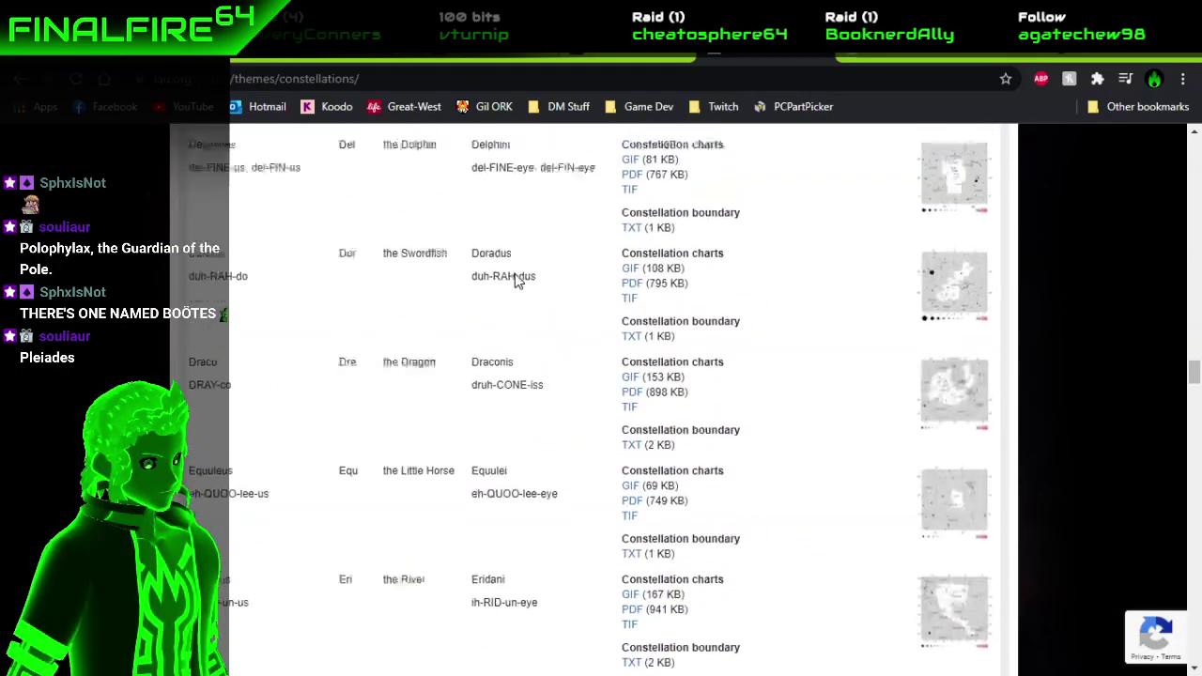
scroll(515, 273, up, 9)
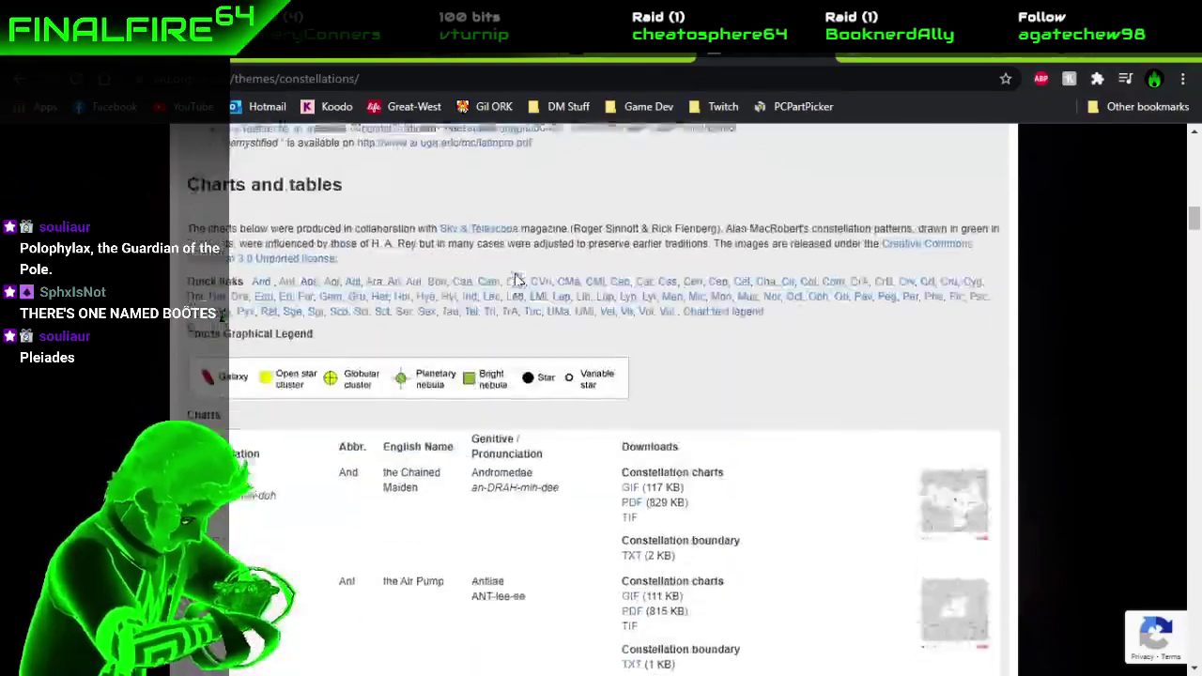
scroll(514, 273, down, 10)
scroll(429, 456, down, 15)
scroll(426, 452, down, 20)
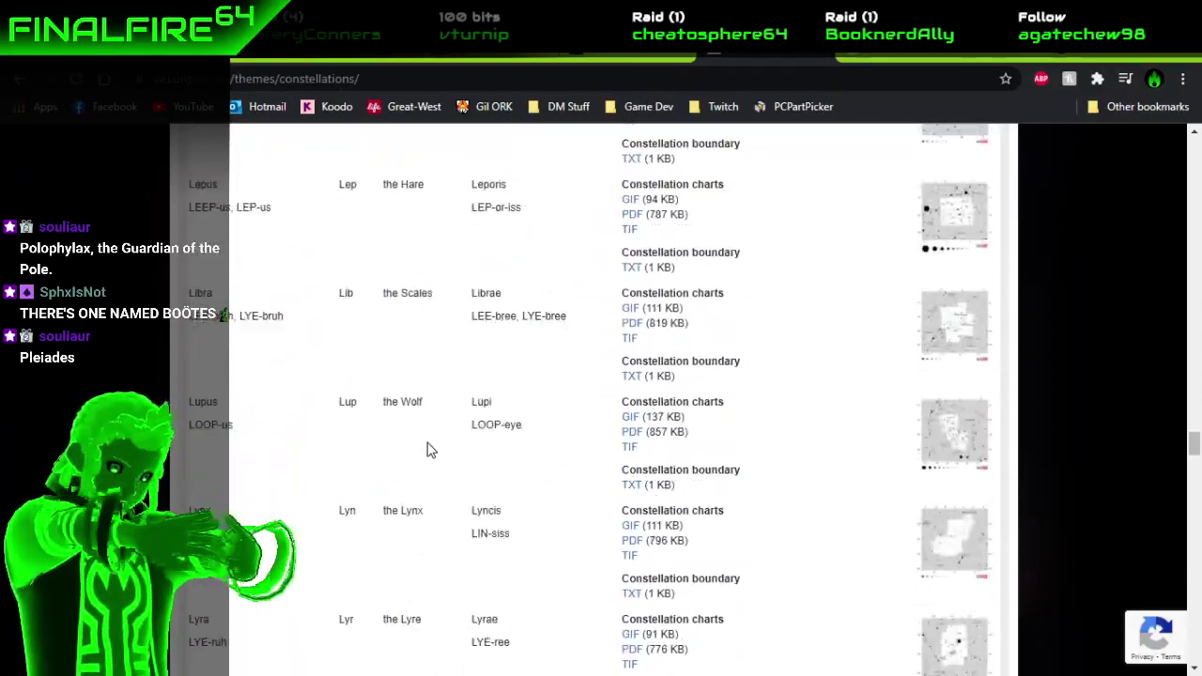
scroll(427, 452, down, 6)
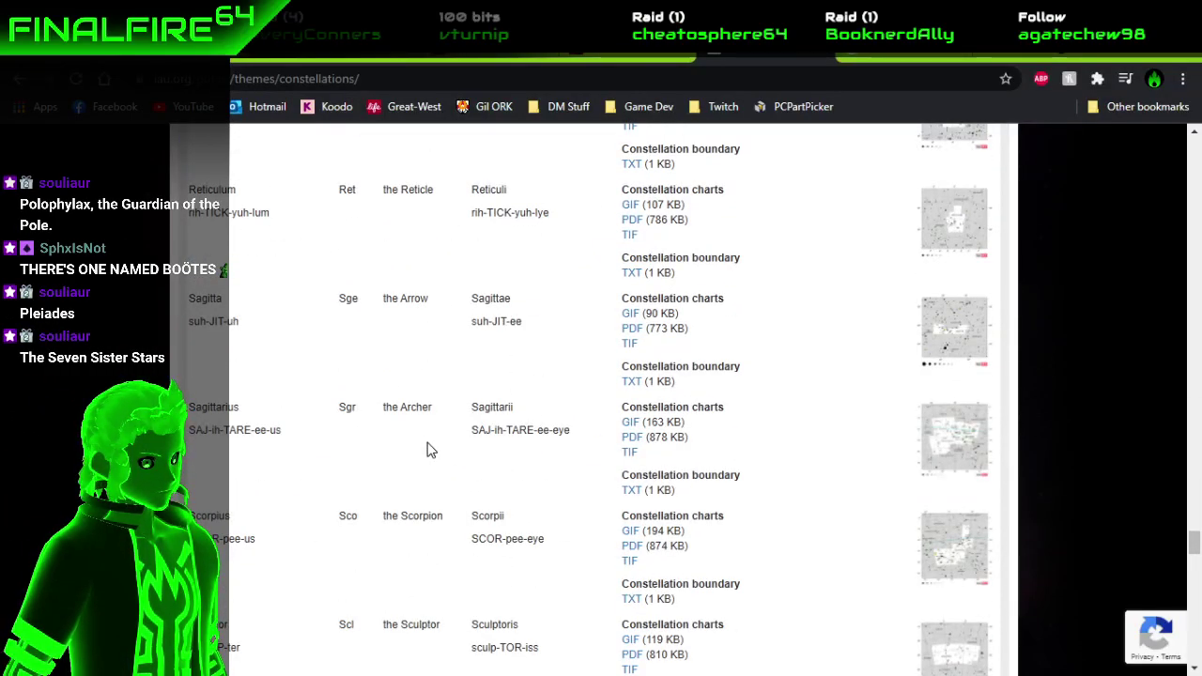
Recheck the table entries between Ophiuchus and Scorpius, including Pegasus, Phoenix, Pictor and Pyxis.
scroll(426, 451, up, 3)
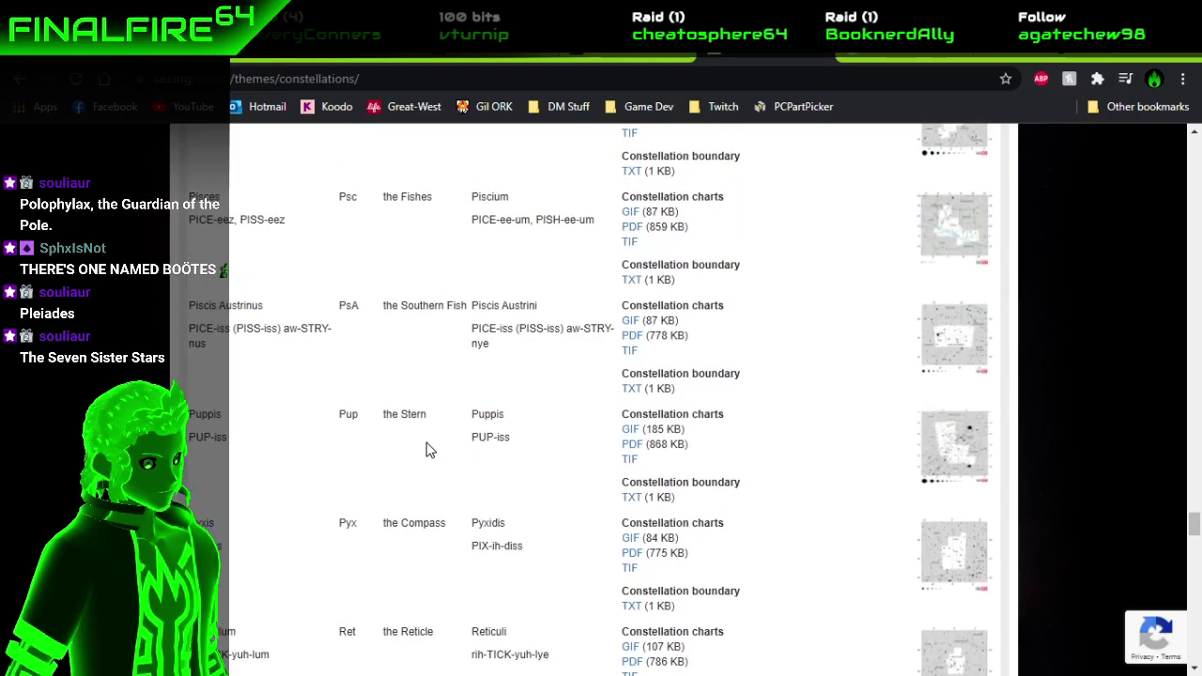
scroll(426, 451, up, 2)
scroll(427, 451, up, 6)
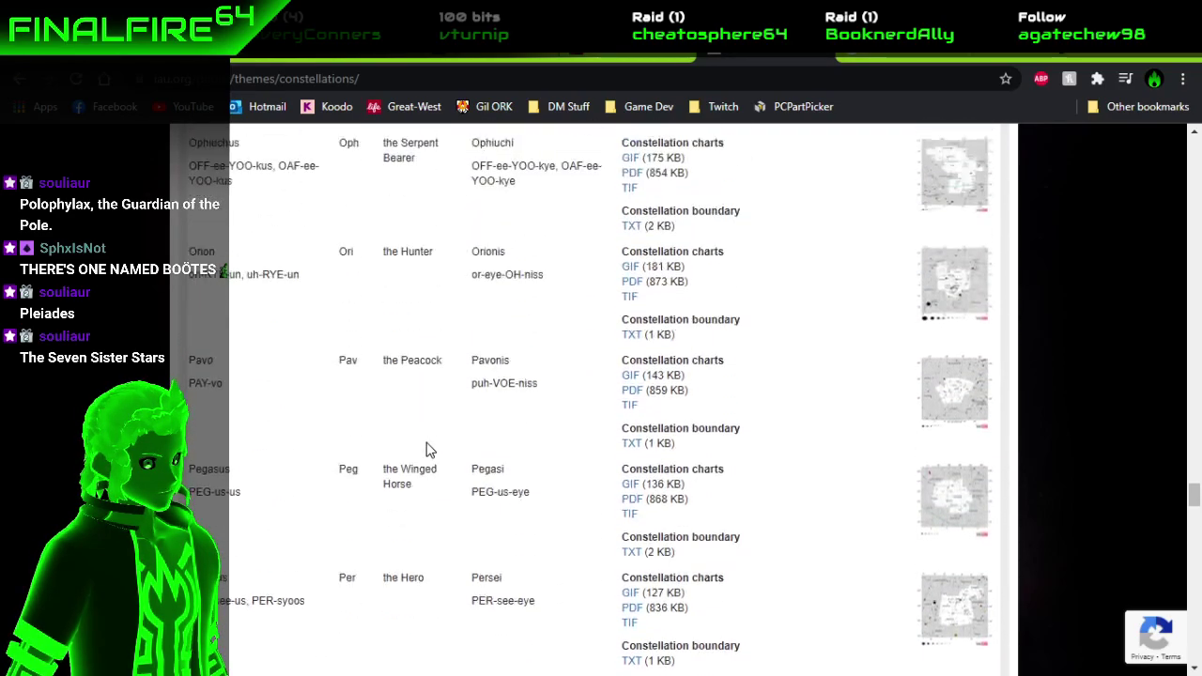
scroll(426, 450, down, 6)
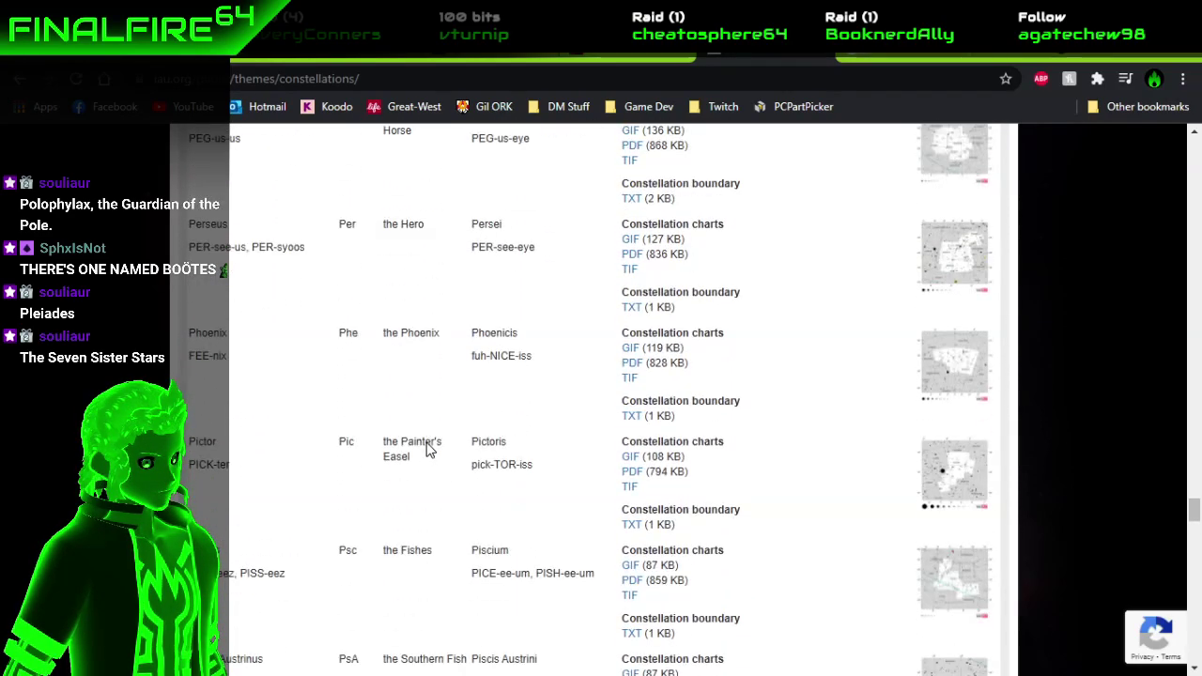
scroll(428, 446, down, 3)
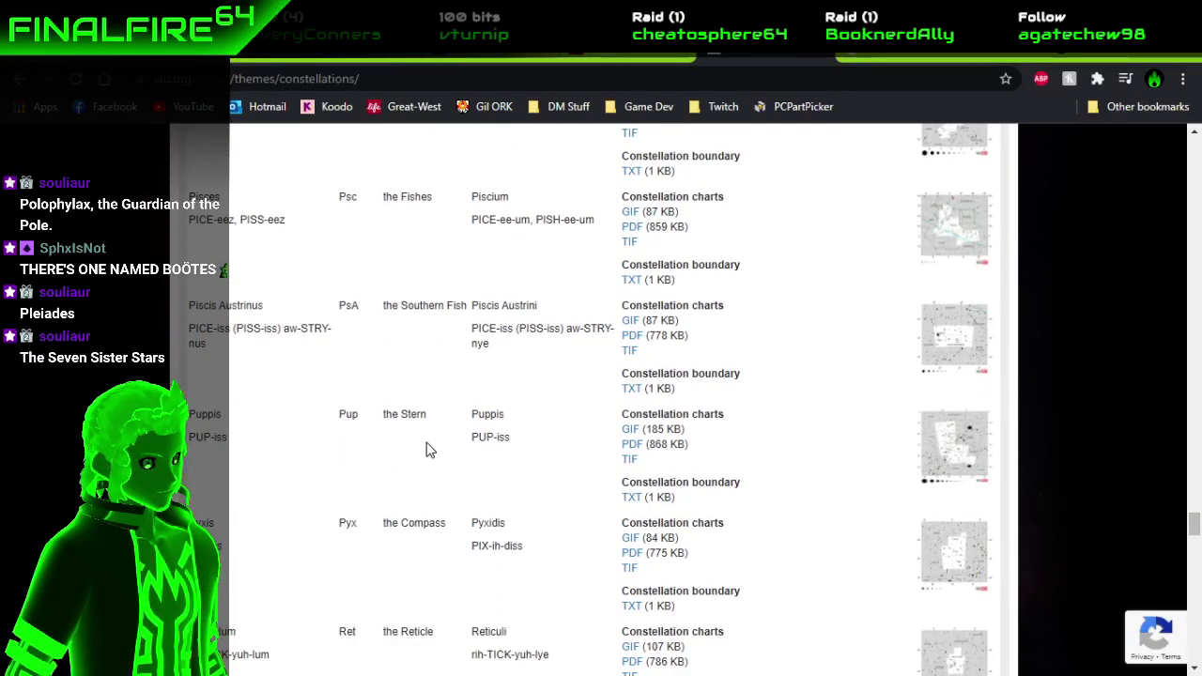
scroll(426, 450, down, 5)
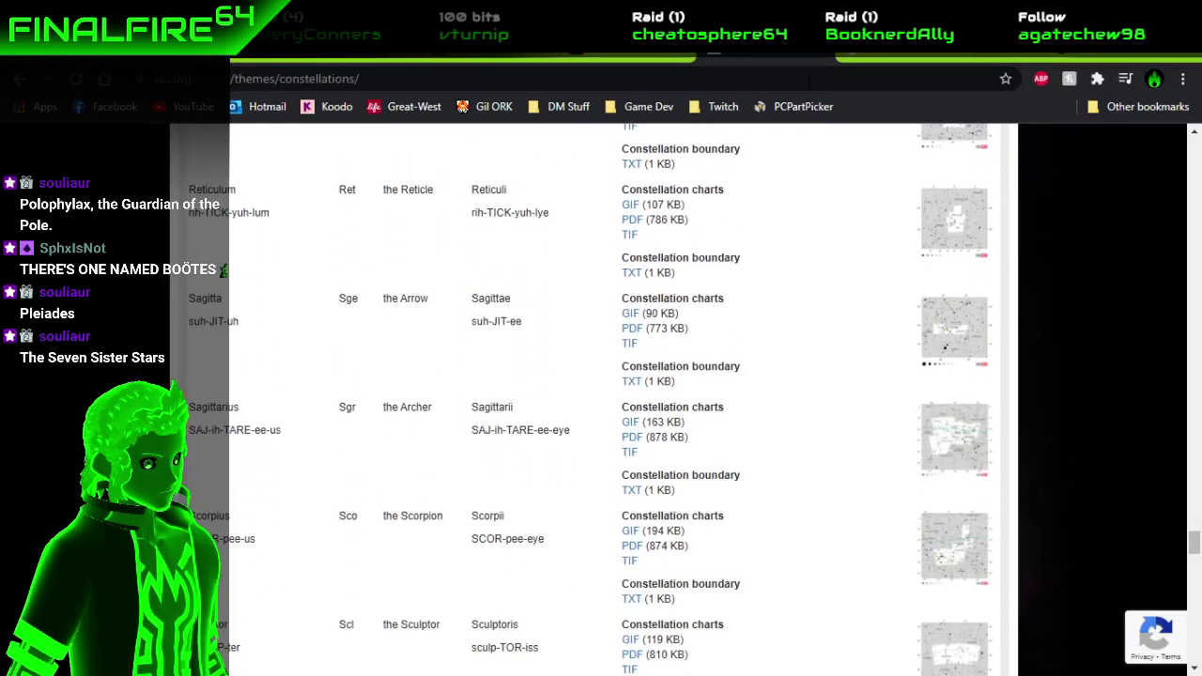
Return to the image search, look up pleiades constellation, preview the Wikipedia Pleiades picture and browse the results.
click(841, 60)
triple_click(476, 176)
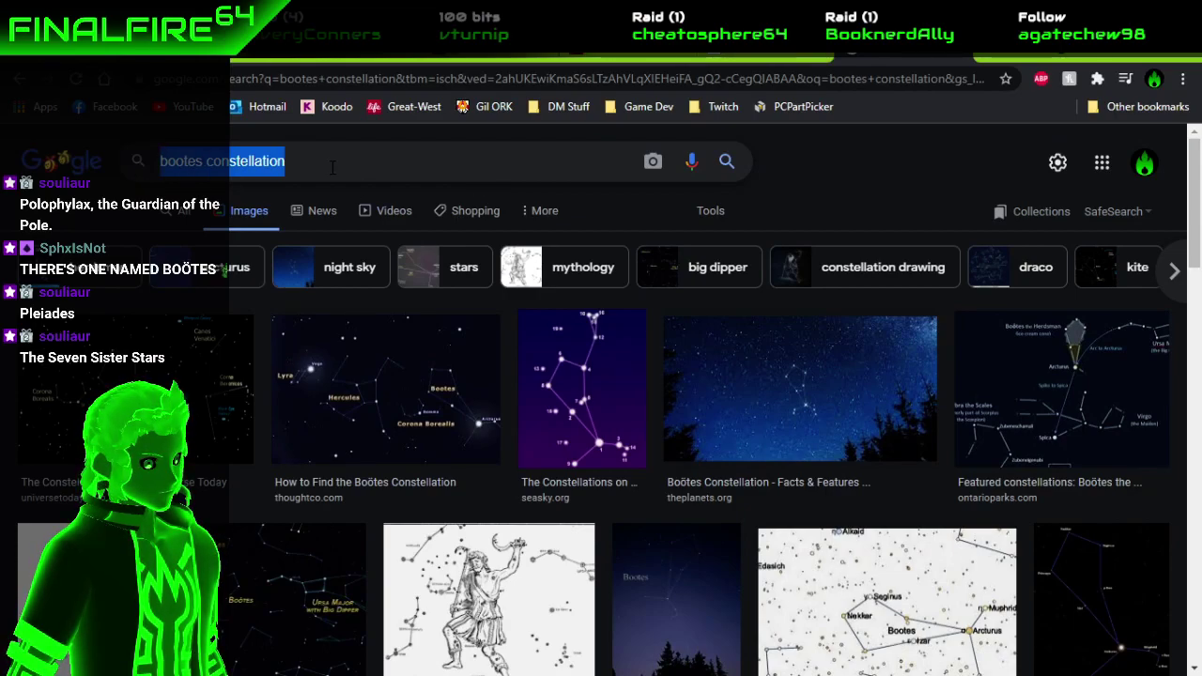
text(ple)
key(Down)
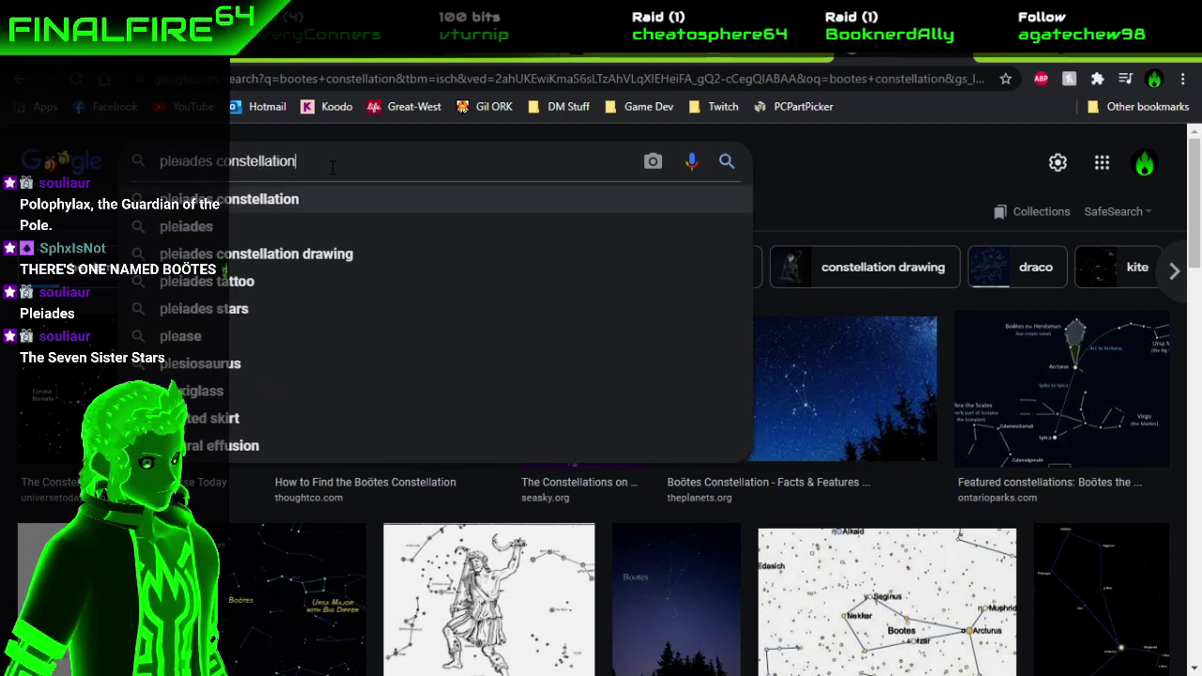
key(Return)
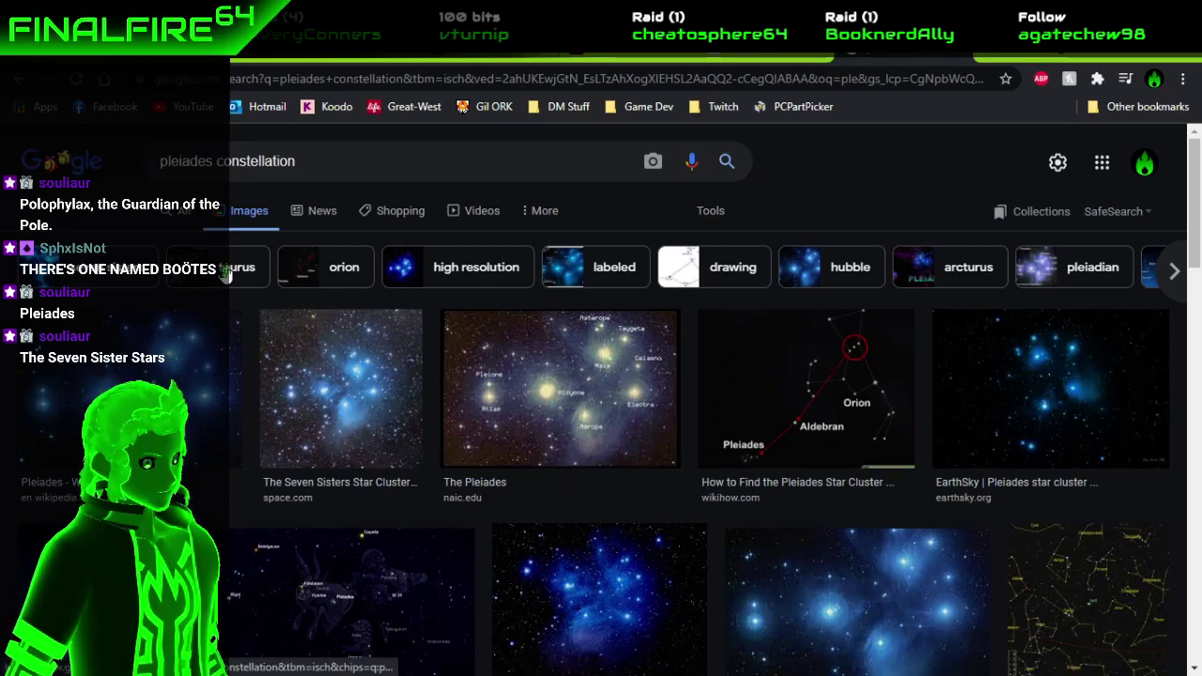
click(128, 350)
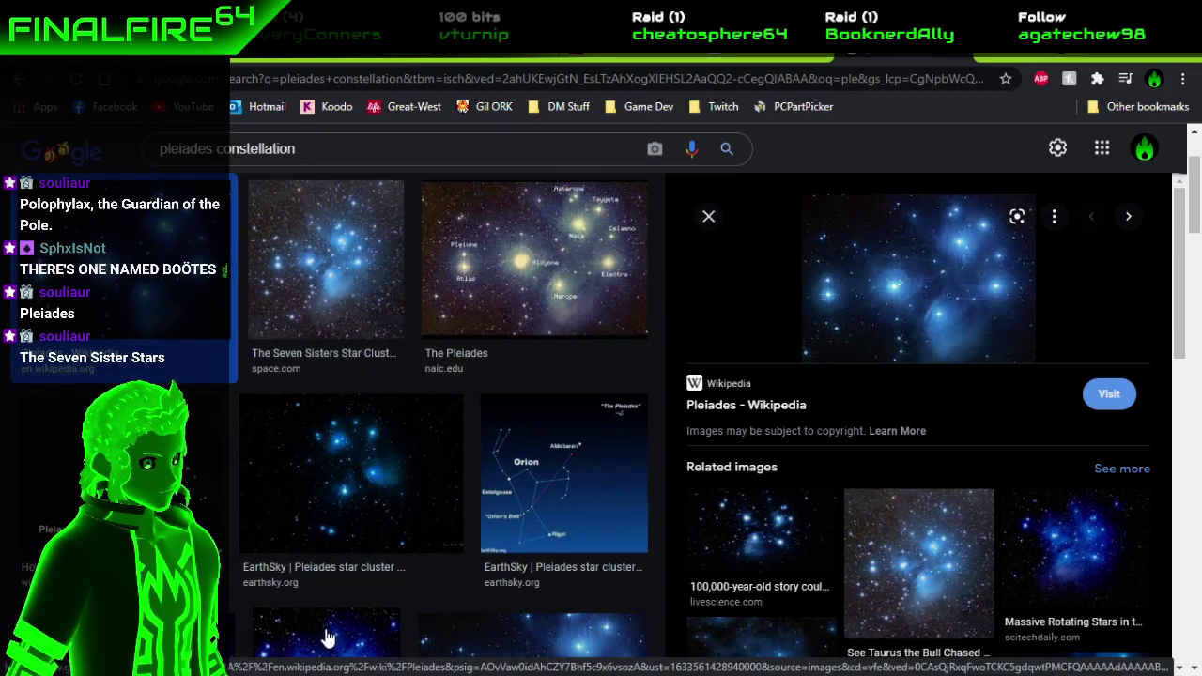
scroll(327, 639, down, 4)
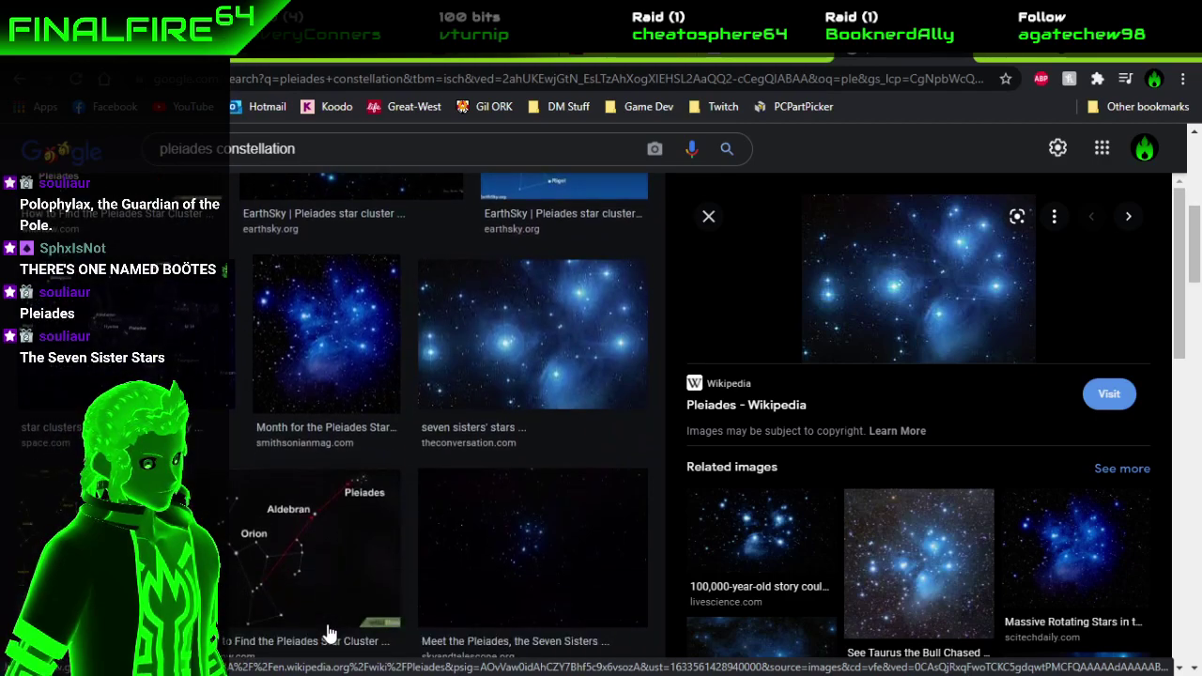
scroll(328, 634, down, 1)
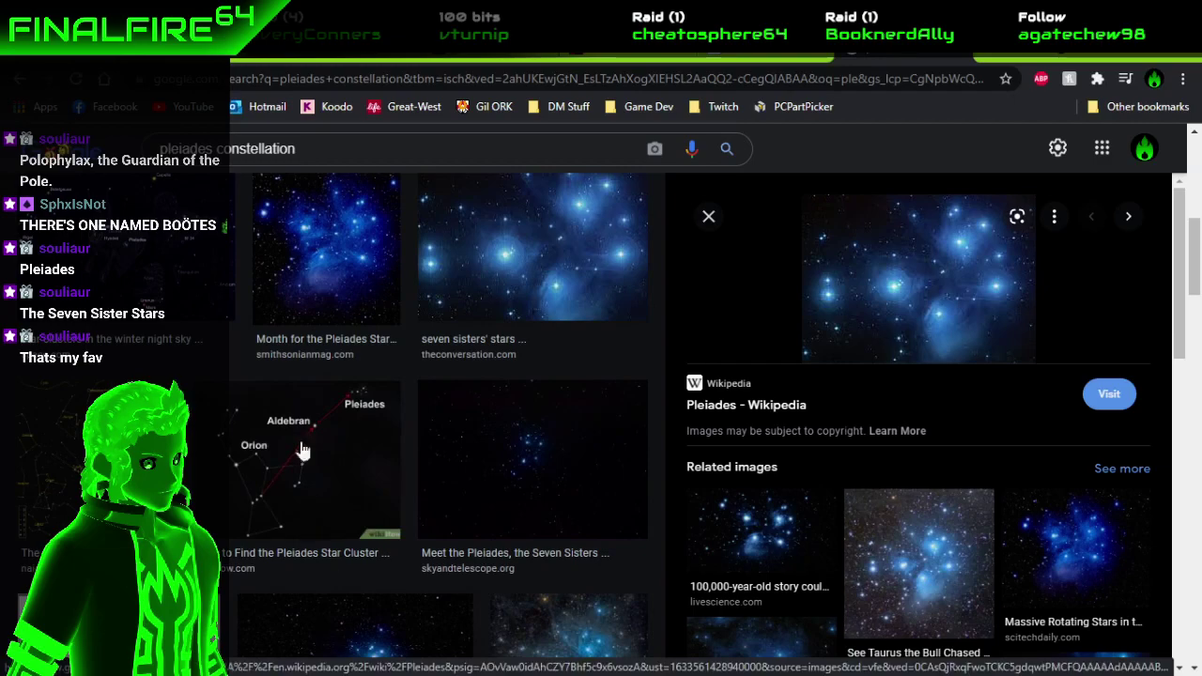
Search images for nebula, look through the results and preview the EarthSky picture of the Eagle Nebula.
triple_click(125, 130)
text(nebula)
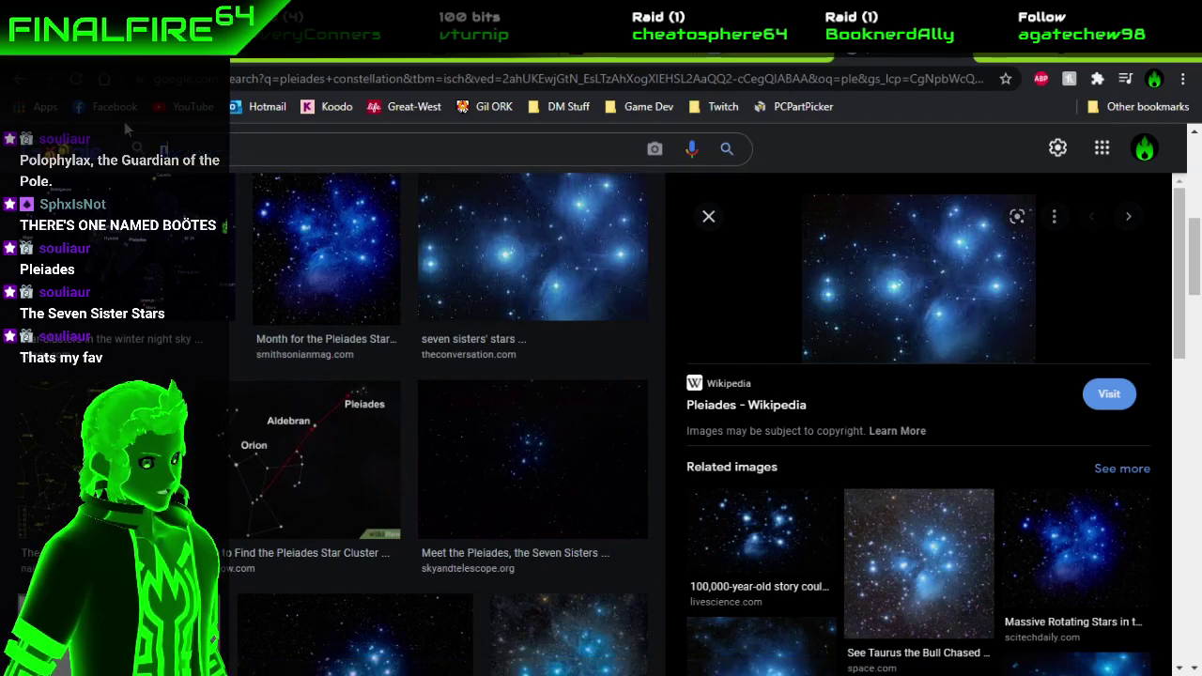
key(Return)
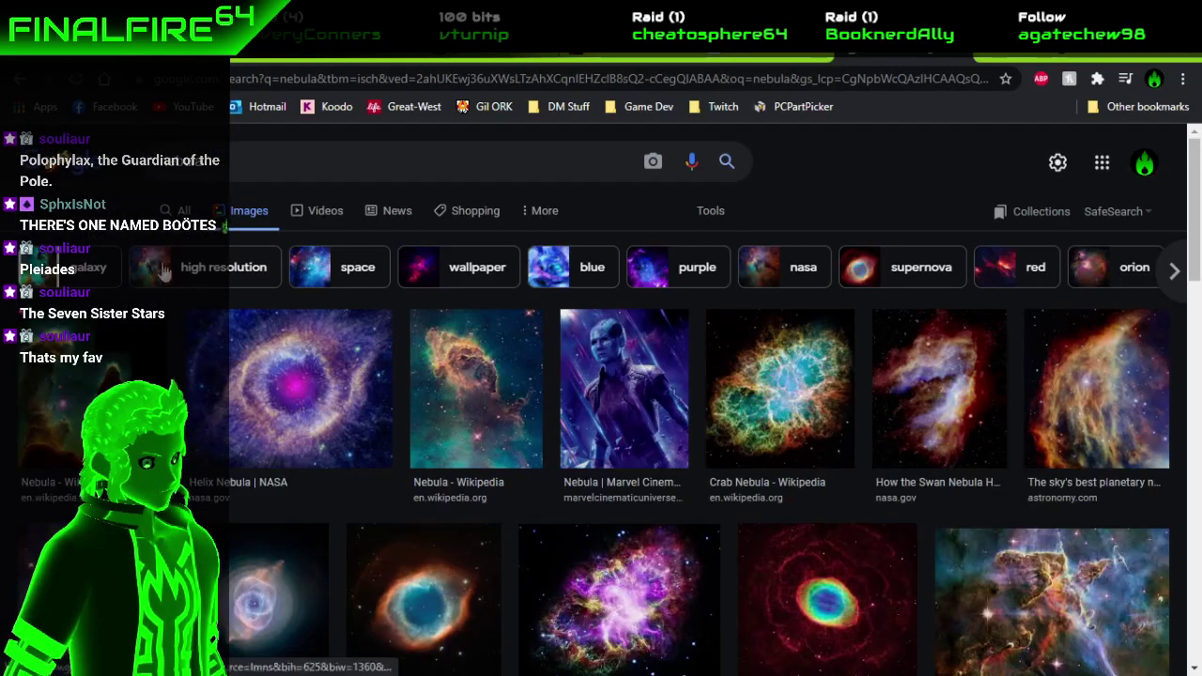
scroll(170, 280, down, 1)
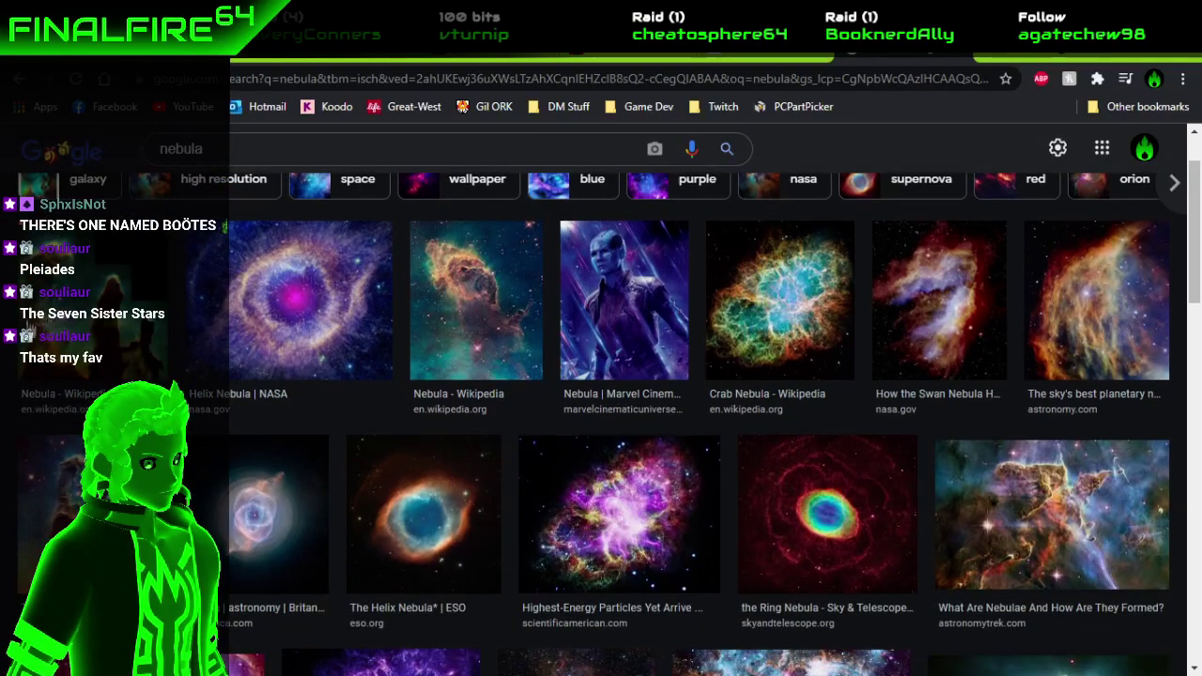
scroll(5, 347, down, 1)
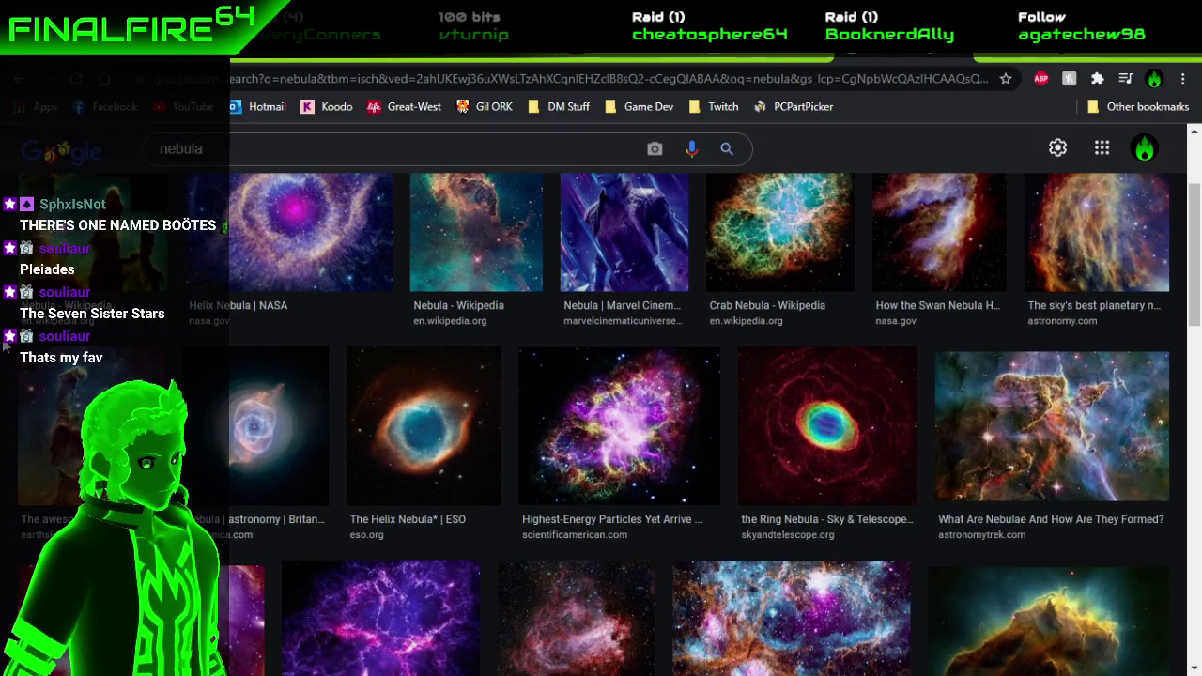
scroll(14, 413, up, 2)
scroll(24, 479, down, 1)
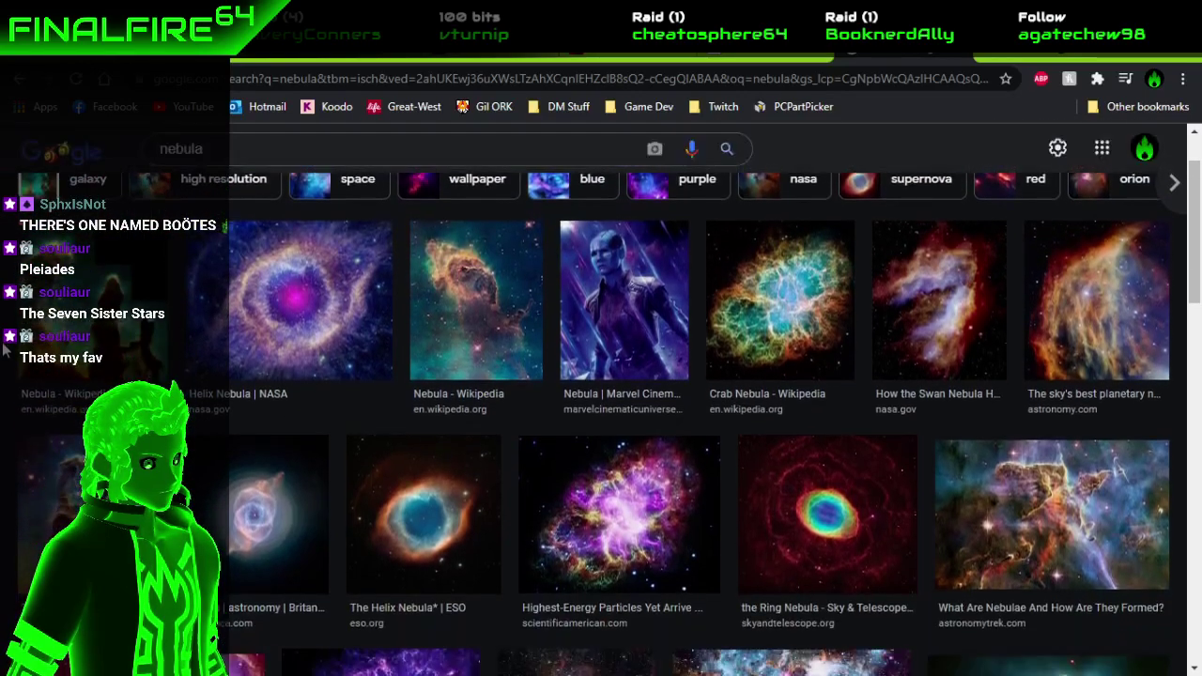
click(24, 479)
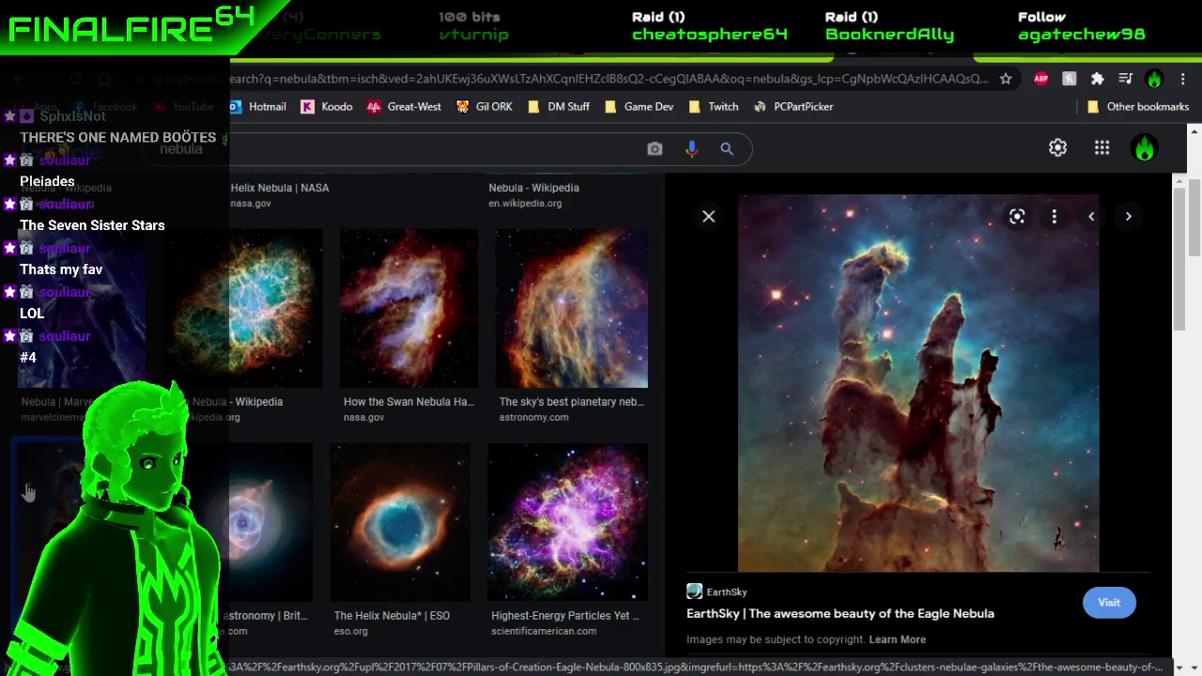
Check the opening entries of the constellation table from Andromeda to Aquila, and return to the nebula image results.
scroll(428, 290, up, 20)
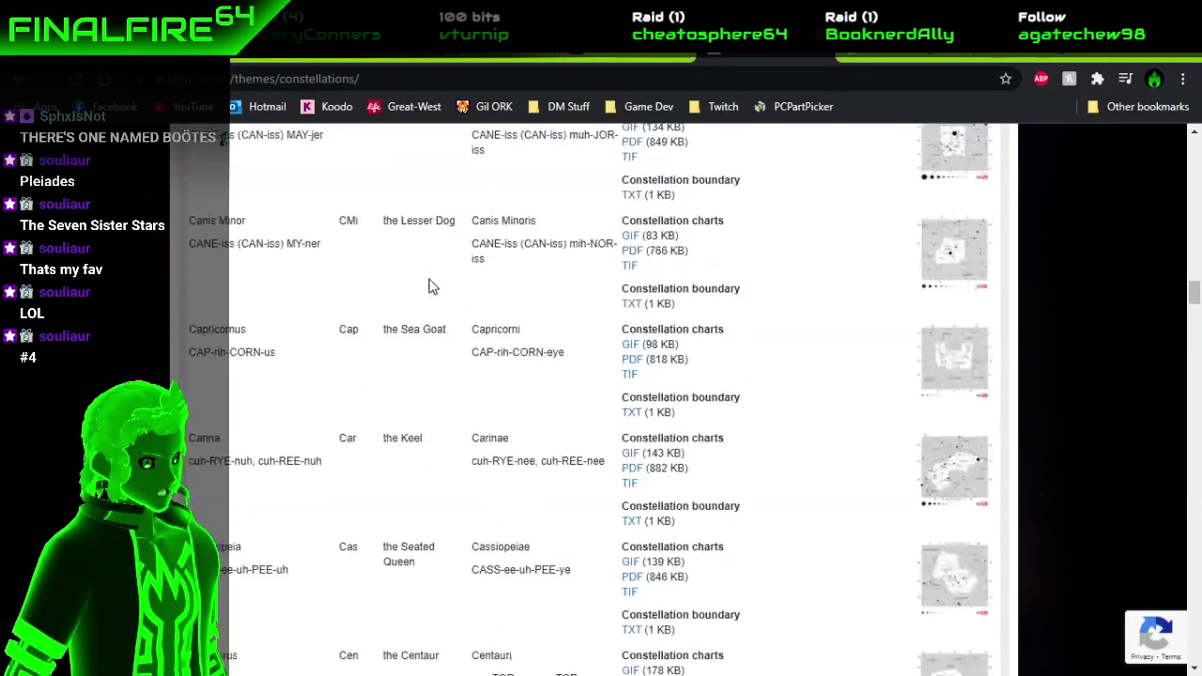
scroll(429, 286, up, 20)
scroll(428, 287, down, 8)
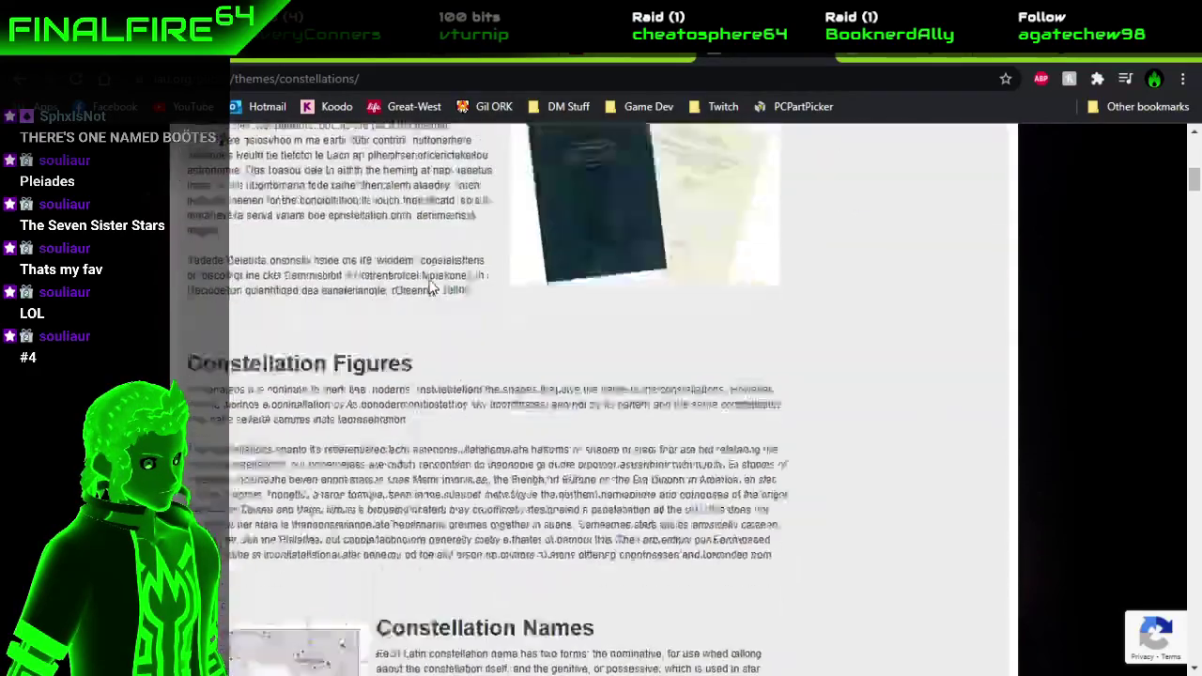
scroll(428, 285, down, 12)
scroll(423, 290, up, 5)
scroll(319, 344, down, 2)
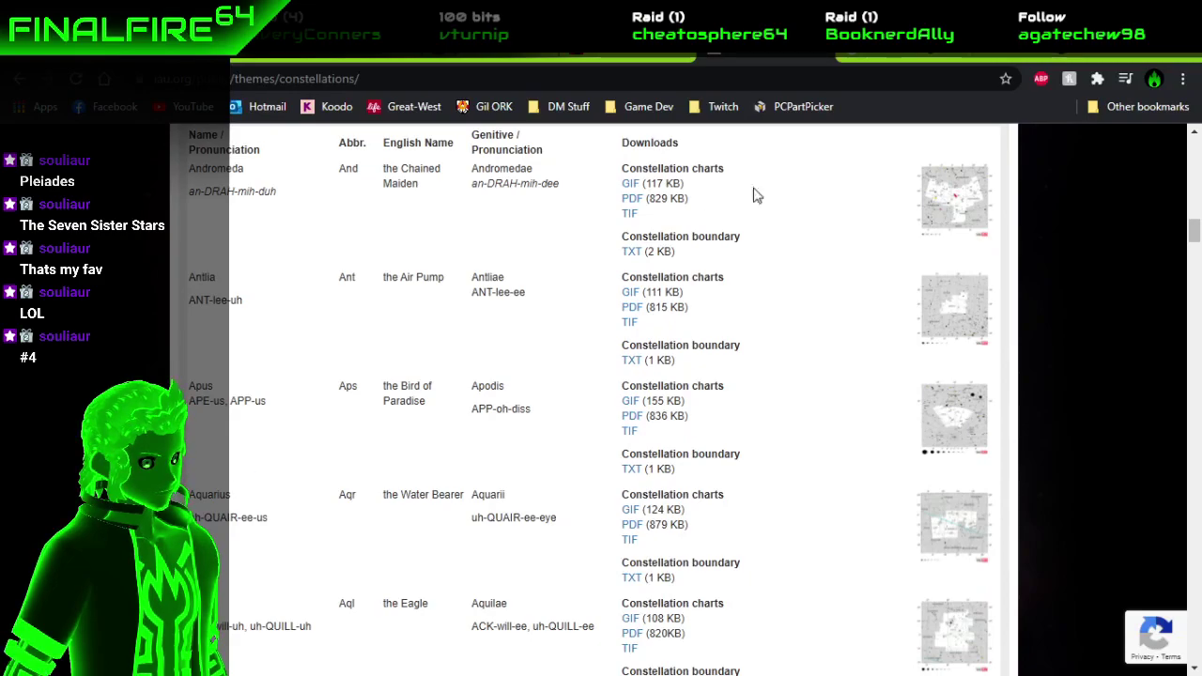
key(alt+Left)
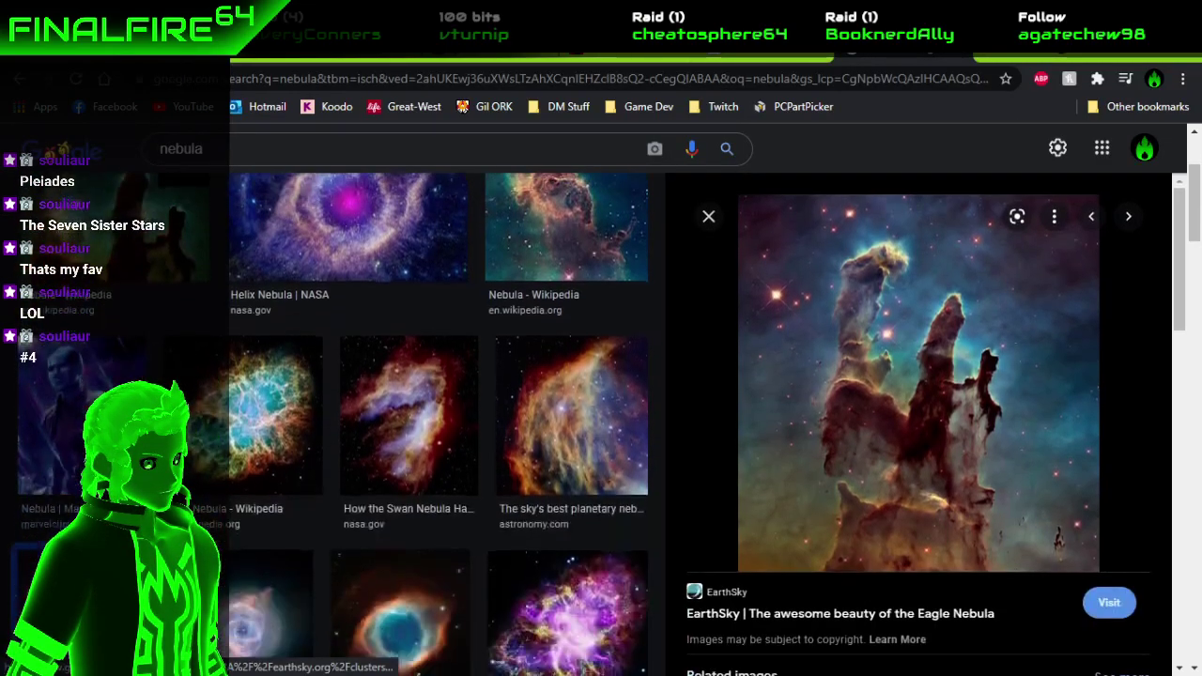
Preview the Marvel Cinematic Universe Wiki picture of Nebula and the Astronomy Trek nebula picture among the image results.
click(85, 422)
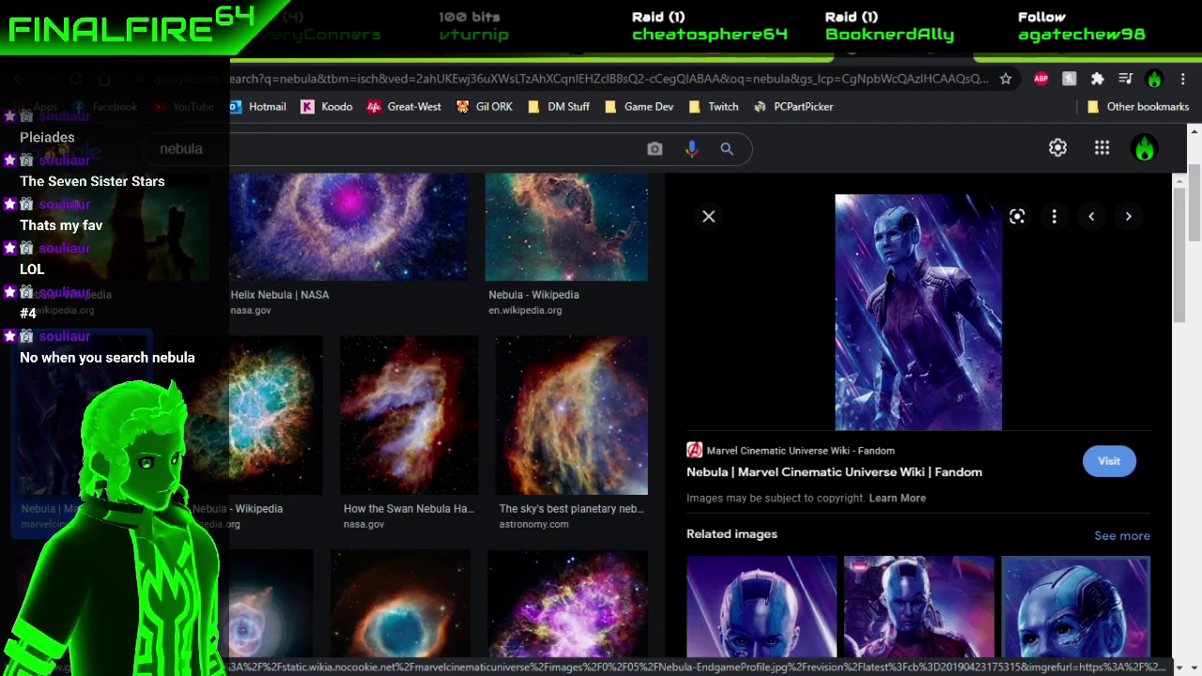
scroll(195, 414, down, 3)
scroll(196, 413, down, 4)
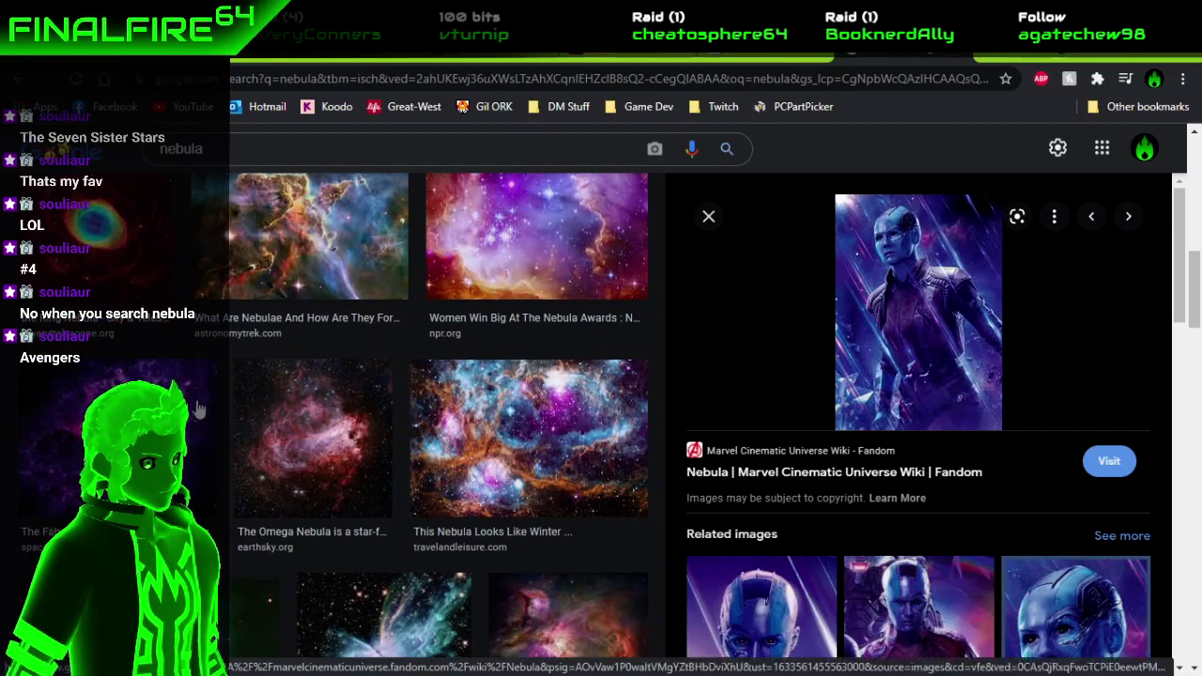
click(246, 275)
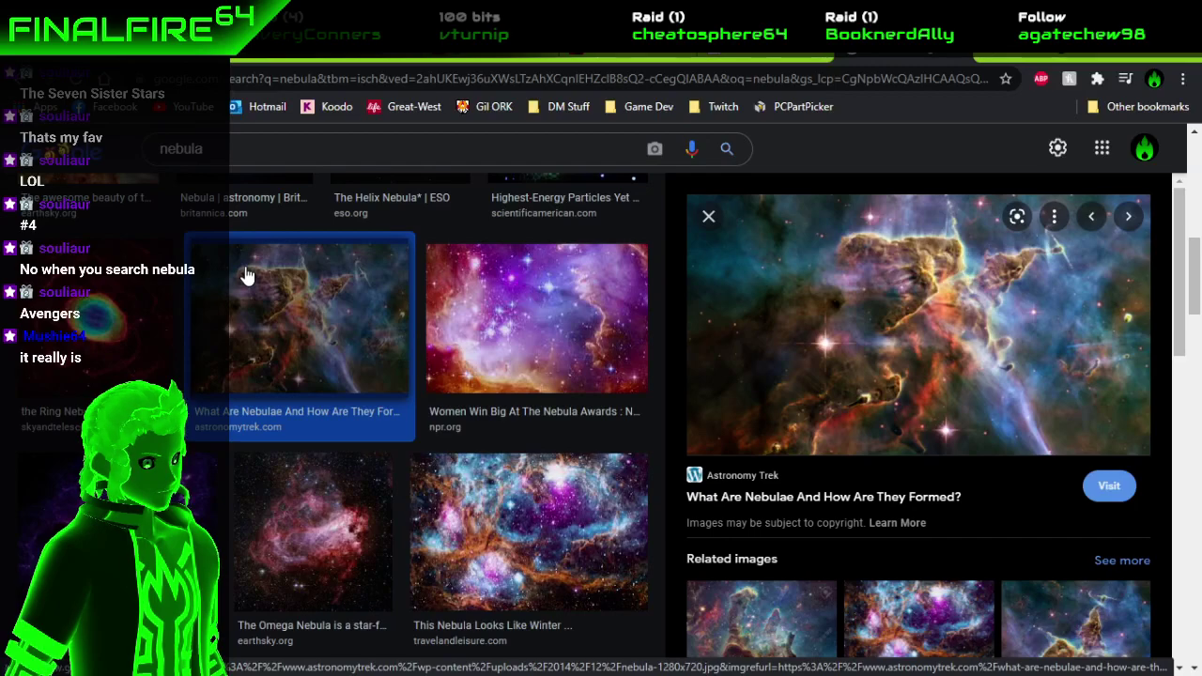
Look further through the nebula image results and preview the Massive Science picture of the butterfly-shaped nebula.
scroll(240, 479, down, 1)
scroll(240, 479, down, 4)
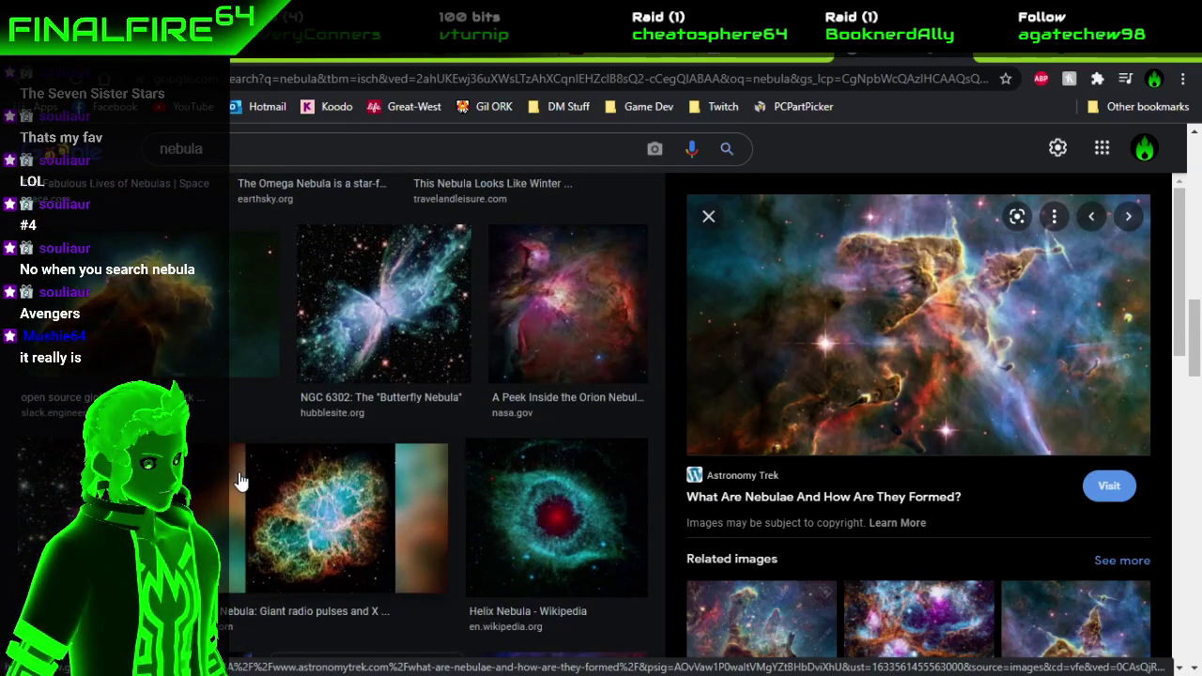
scroll(240, 479, down, 2)
scroll(239, 480, down, 2)
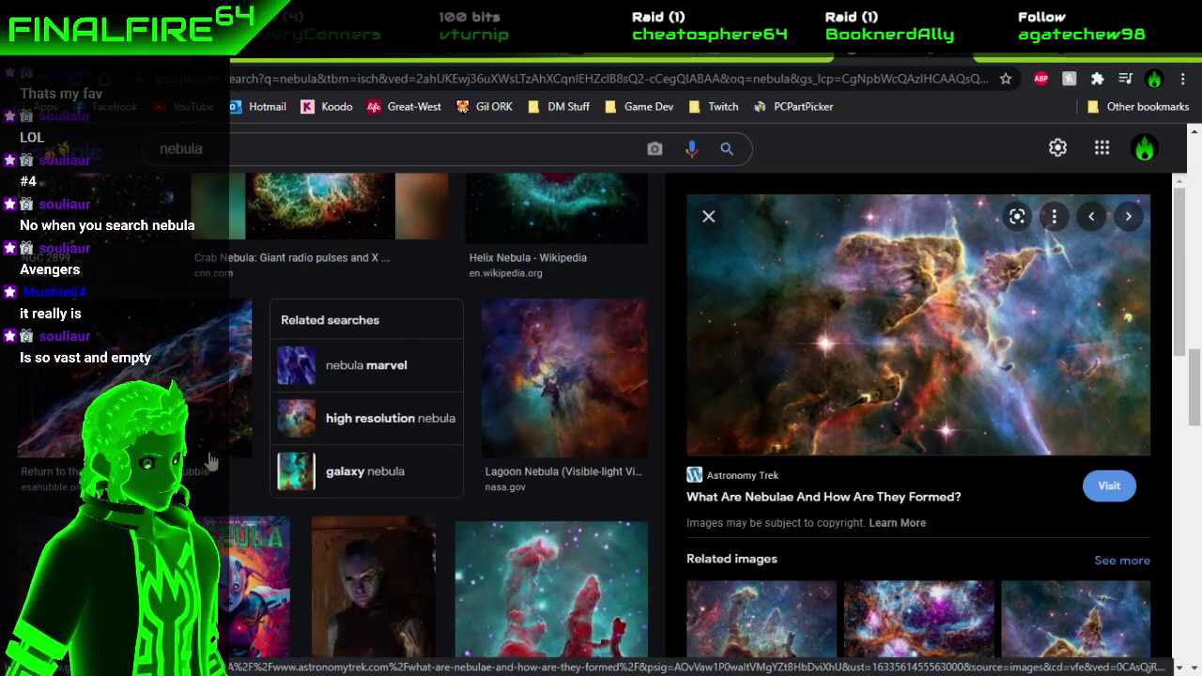
scroll(210, 453, down, 3)
scroll(210, 459, down, 2)
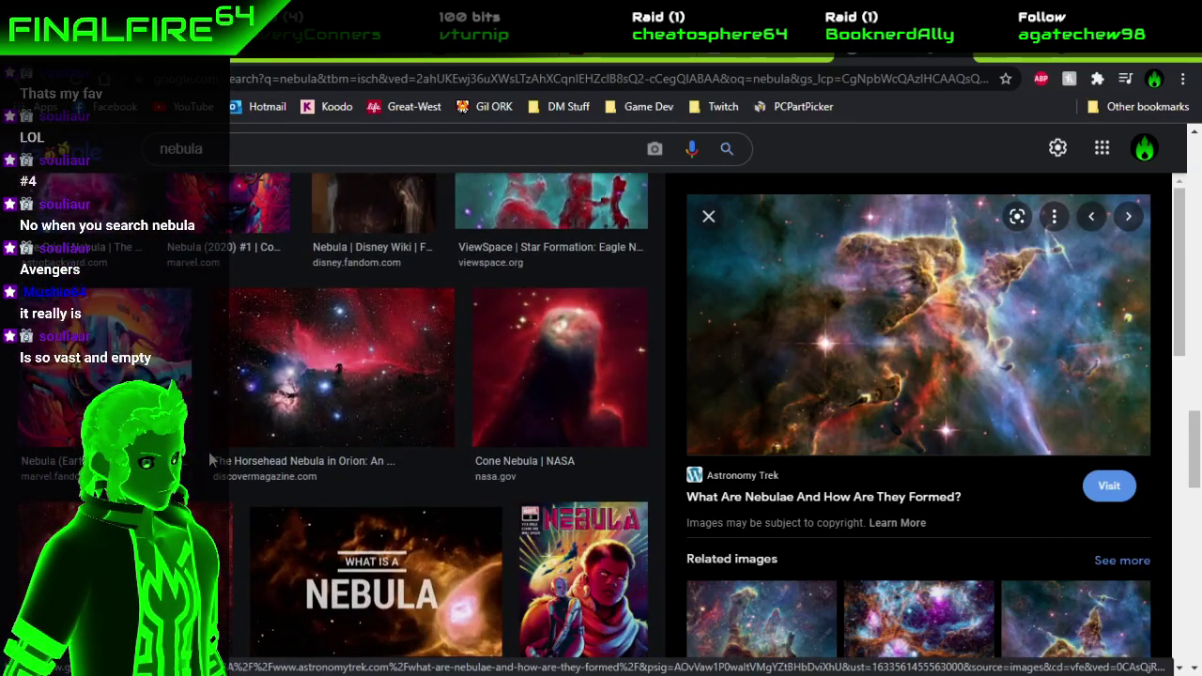
scroll(211, 459, down, 10)
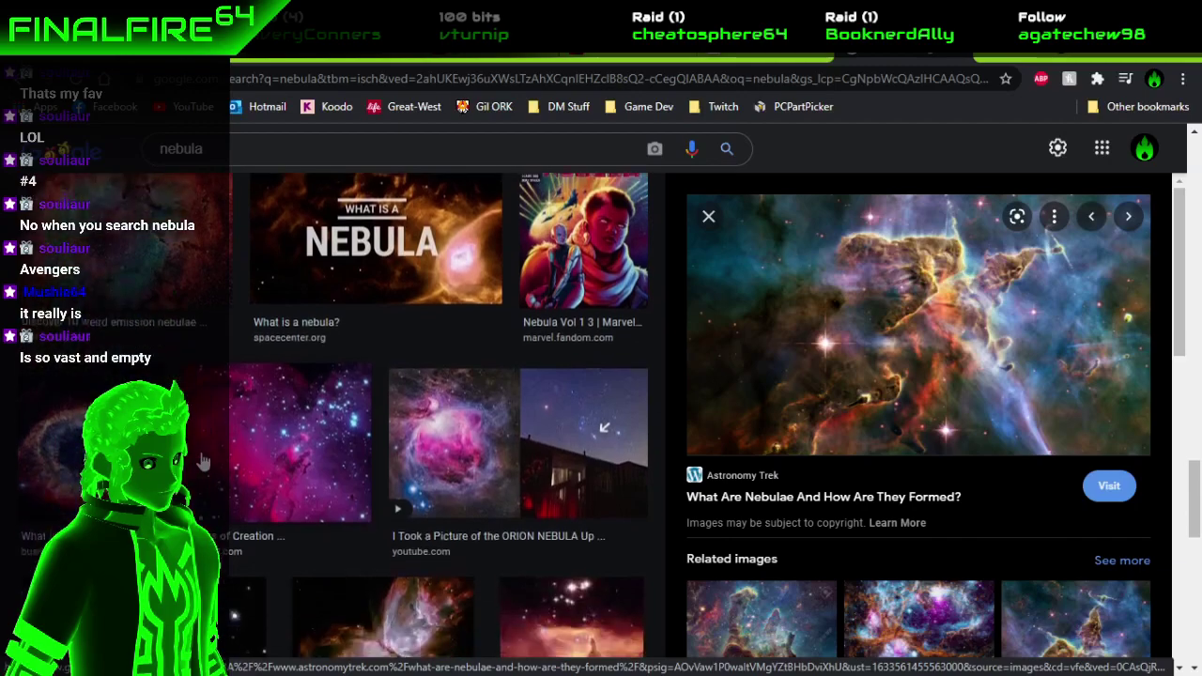
click(310, 425)
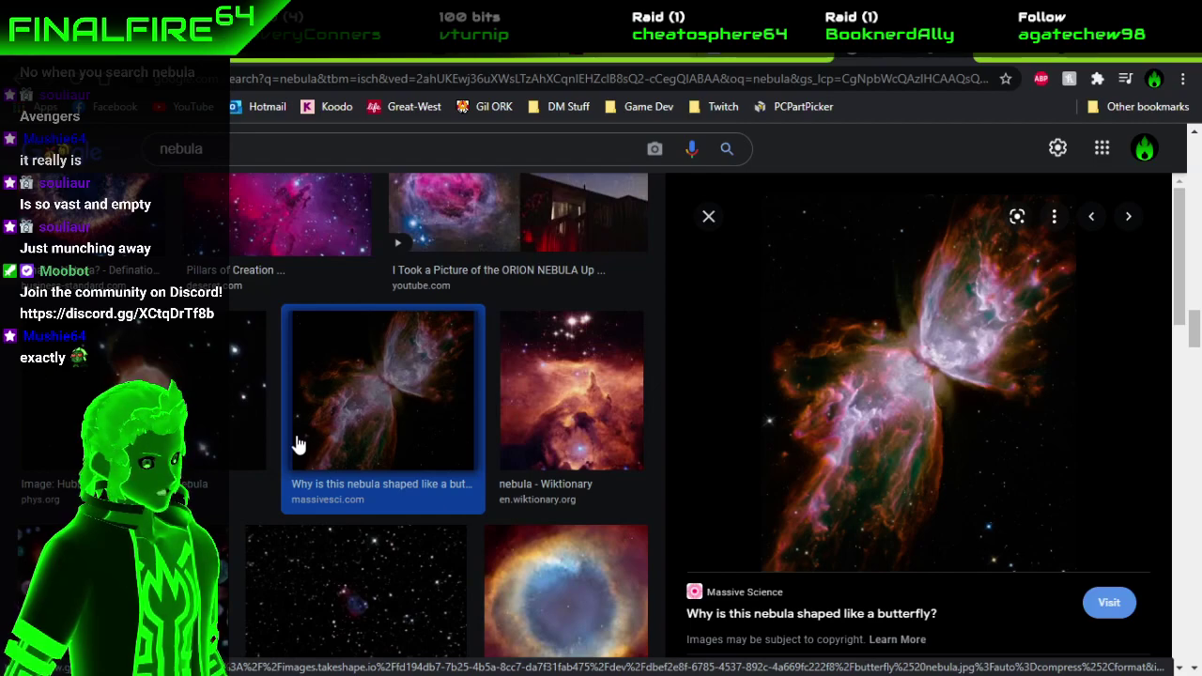
Browse more nebula results past the related searches and preview the Telescope Live picture of the Dolphin Nebula (Sh2-308).
scroll(297, 445, down, 5)
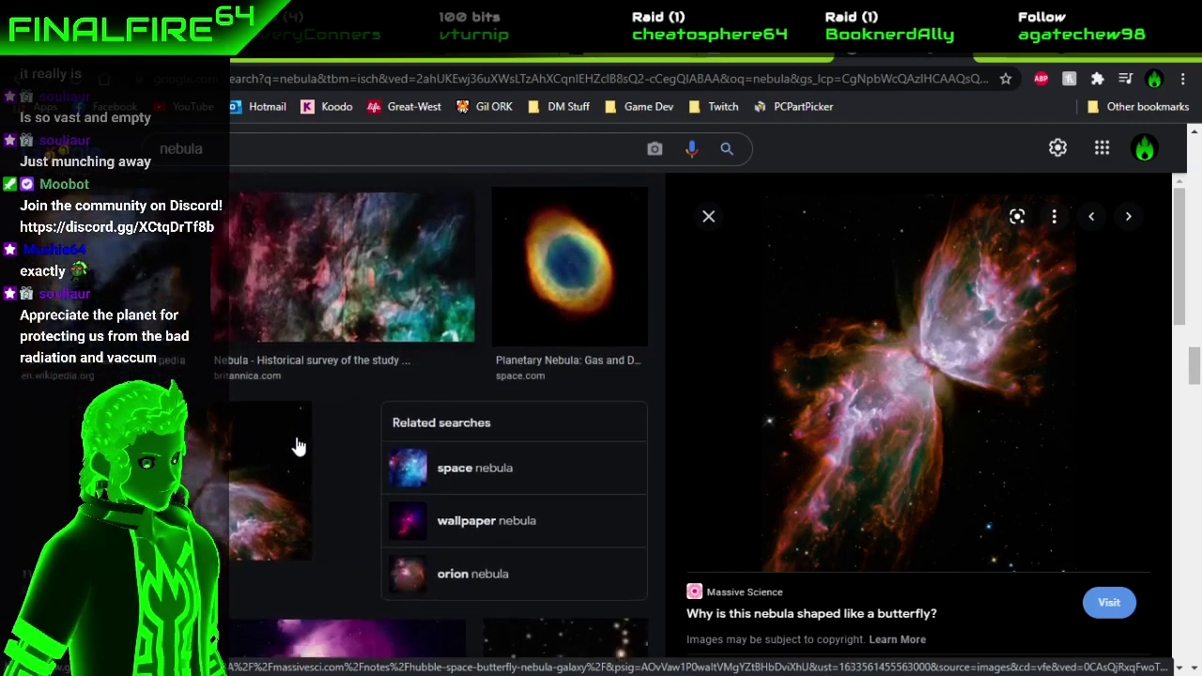
scroll(297, 445, down, 2)
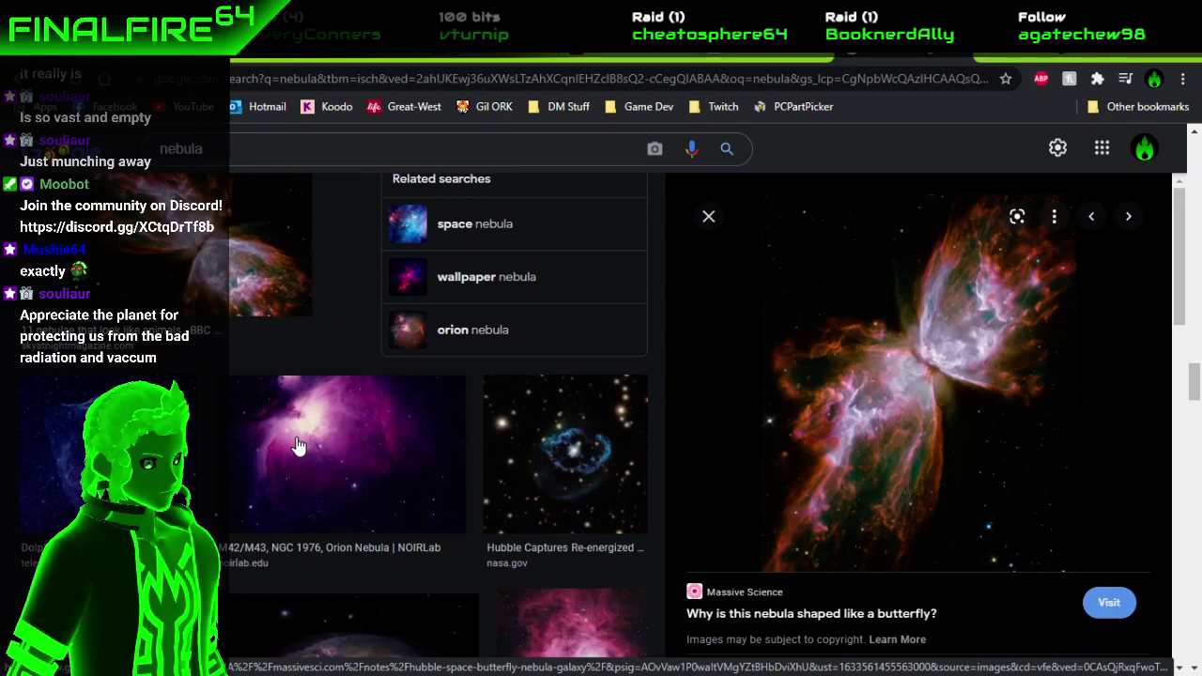
scroll(296, 445, down, 2)
click(146, 305)
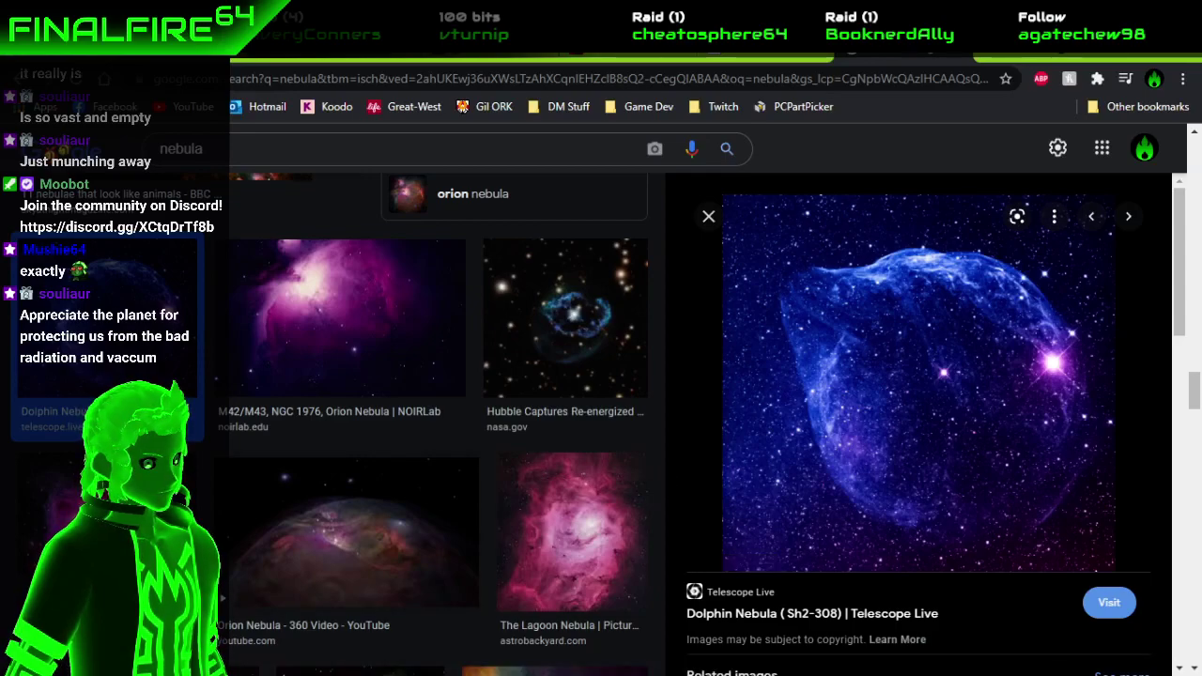
Capture a screen snip of the enlarged Dolphin Nebula image and switch to the SKYBREAKERS document in Photoshop.
click(73, 504)
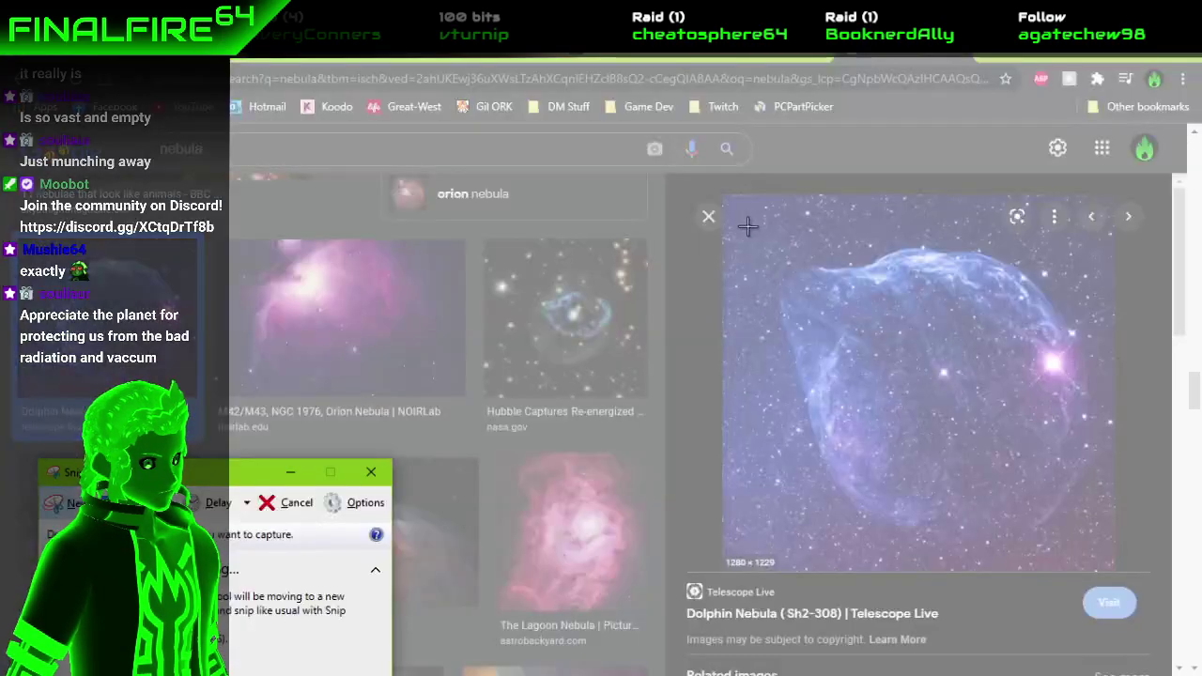
drag(726, 199, 1109, 564)
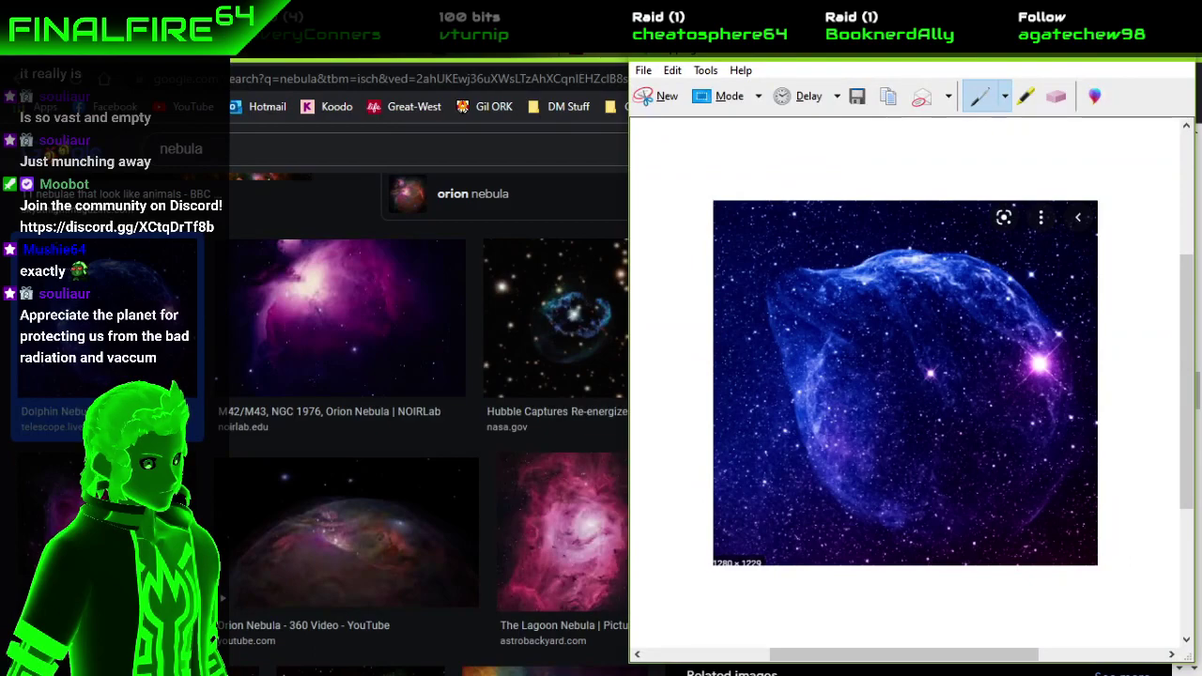
key(alt+Tab)
scroll(554, 353, down, 3)
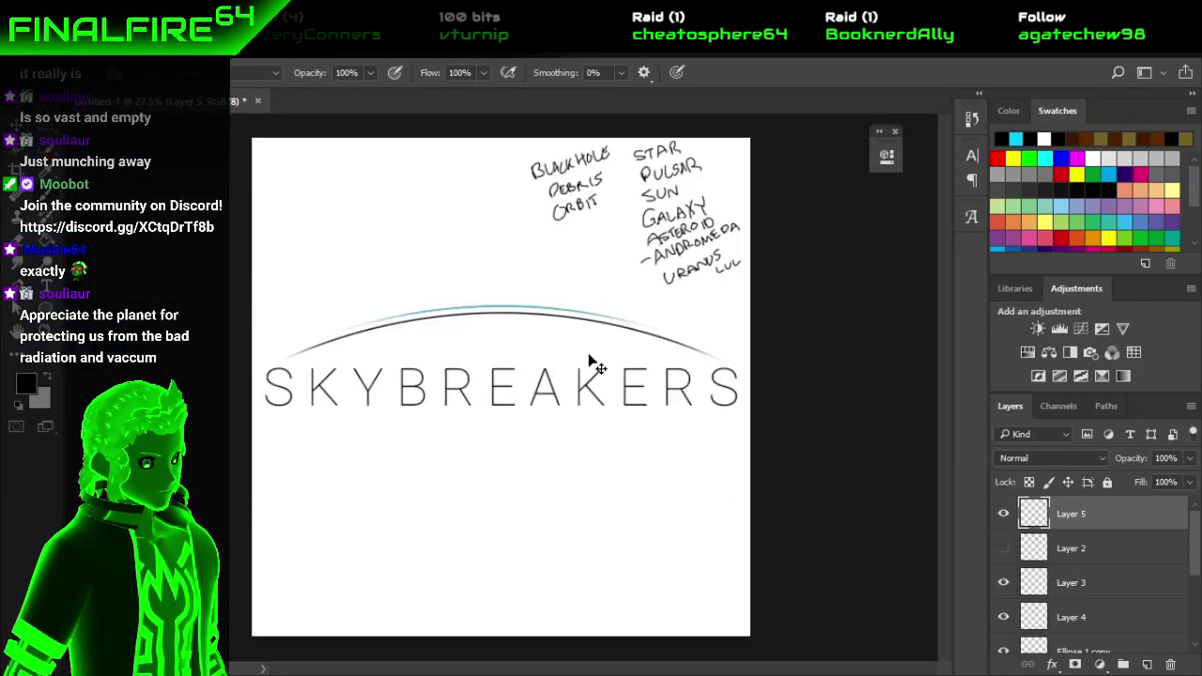
Paste the nebula snip as a new layer and scale it to about 493% so it covers the canvas.
key(ctrl+v)
key(ctrl+t)
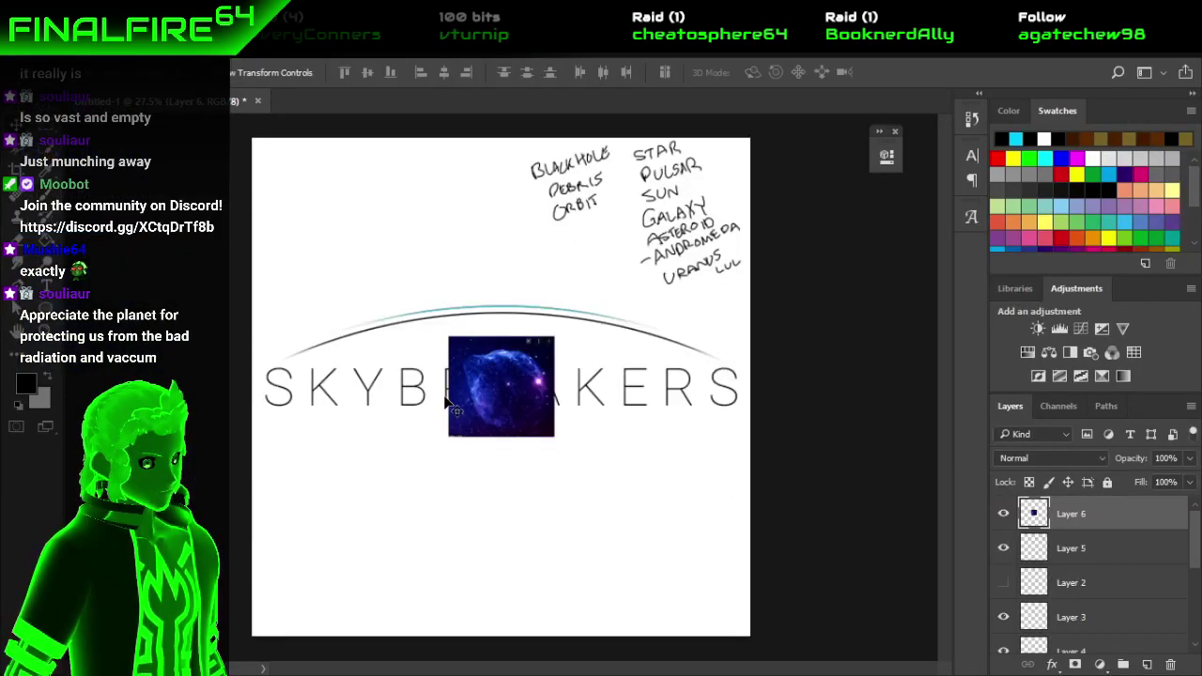
drag(532, 445, 725, 640)
drag(642, 534, 249, 95)
drag(354, 341, 370, 345)
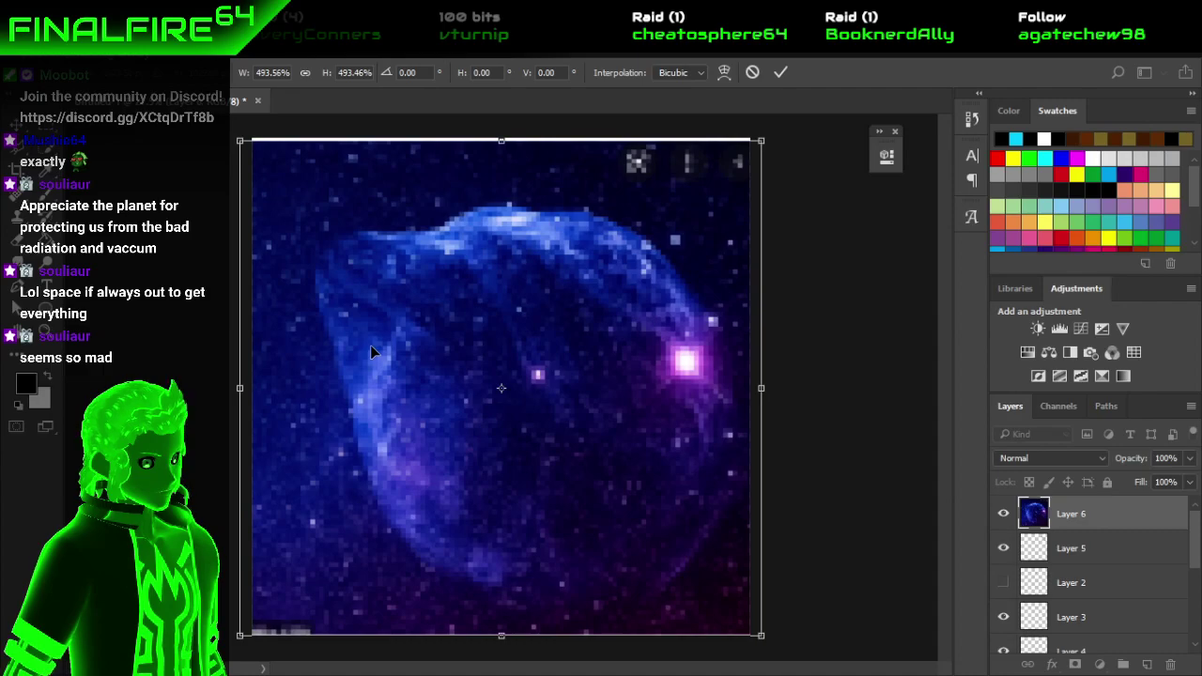
key(Return)
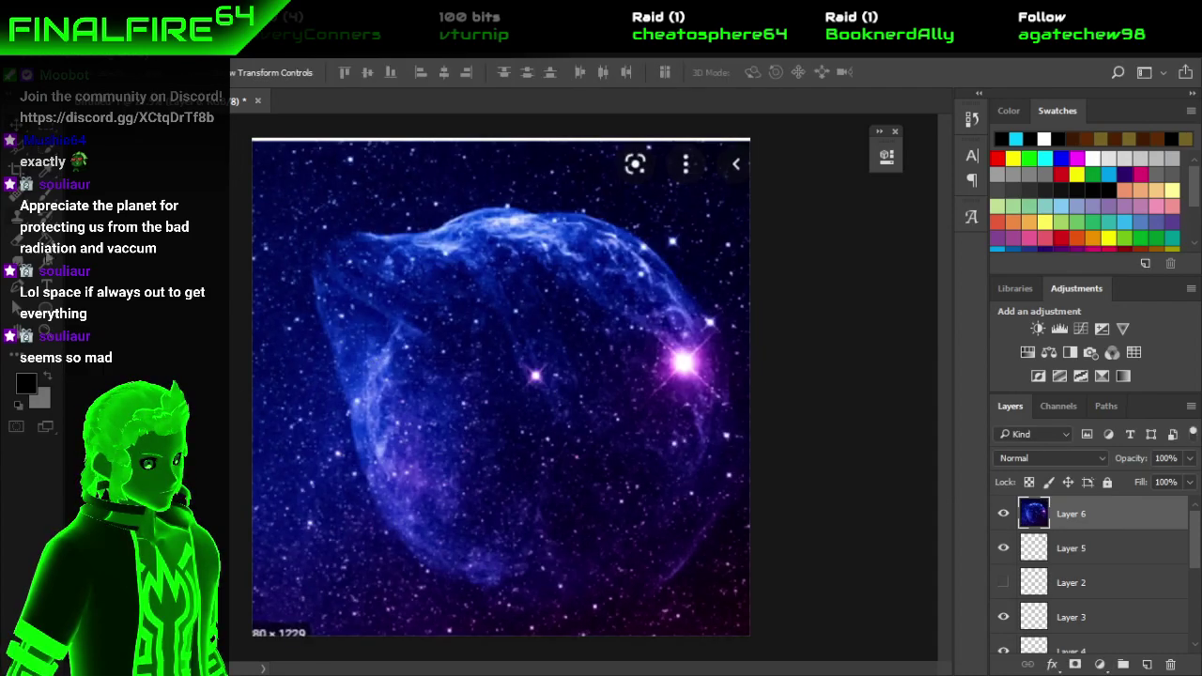
Add the text "SO LONG" in a heavy, condensed font near the upper edge of the nebula image.
click(52, 286)
click(218, 75)
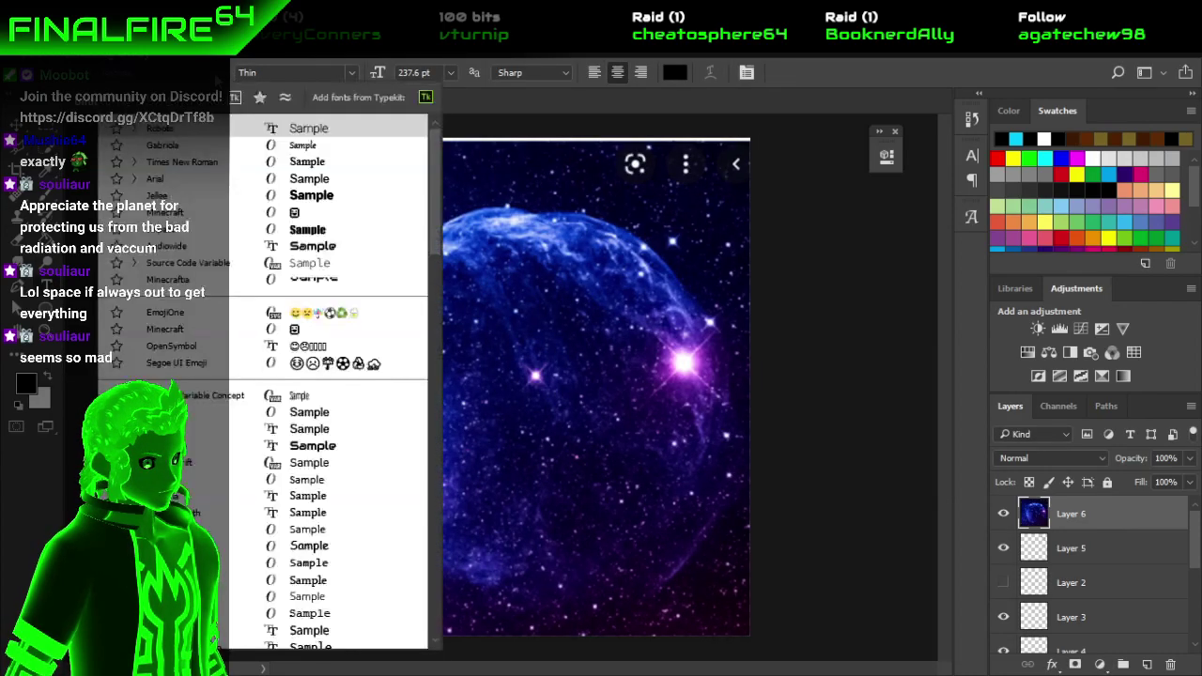
click(191, 235)
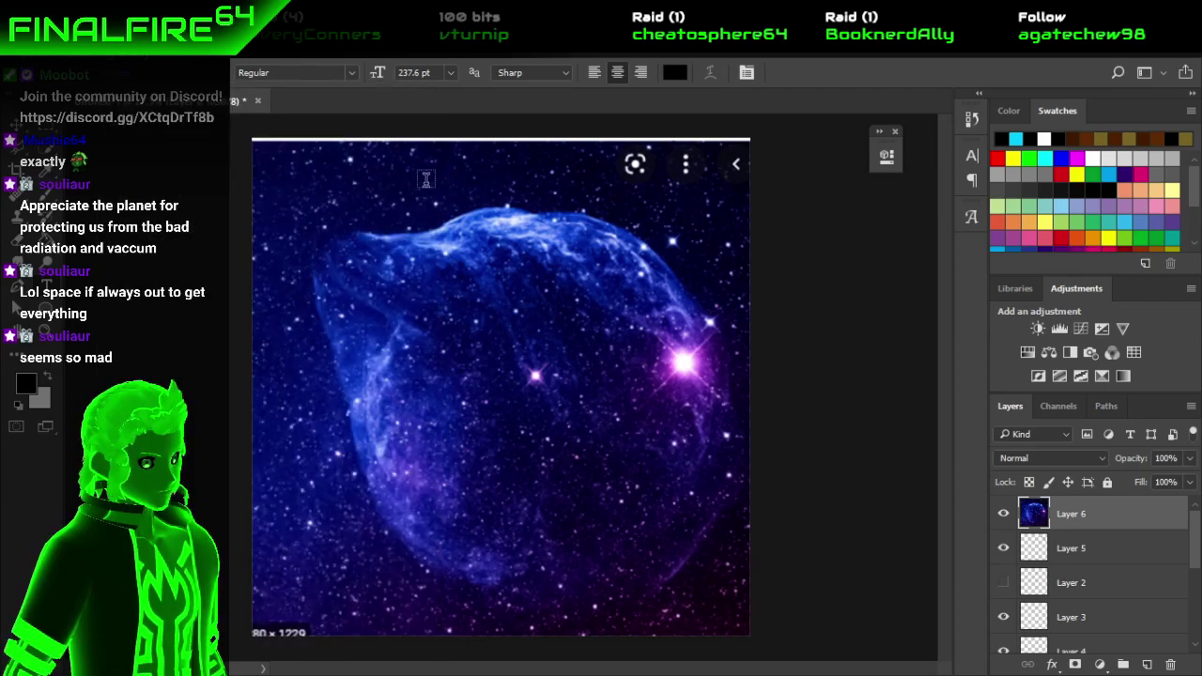
click(376, 192)
text(SOLOG)
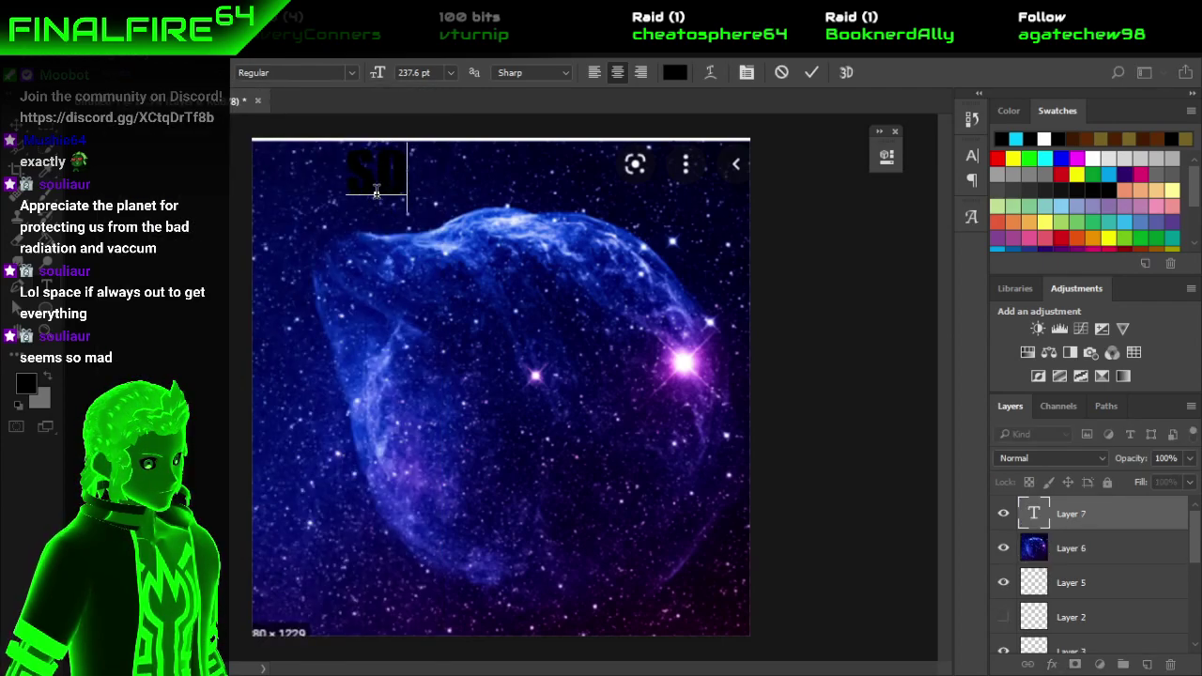
click(424, 158)
text(NG)
Color the "SO LONG" text white (ffffff) and center it horizontally along the upper edge of the image.
key(ctrl+a)
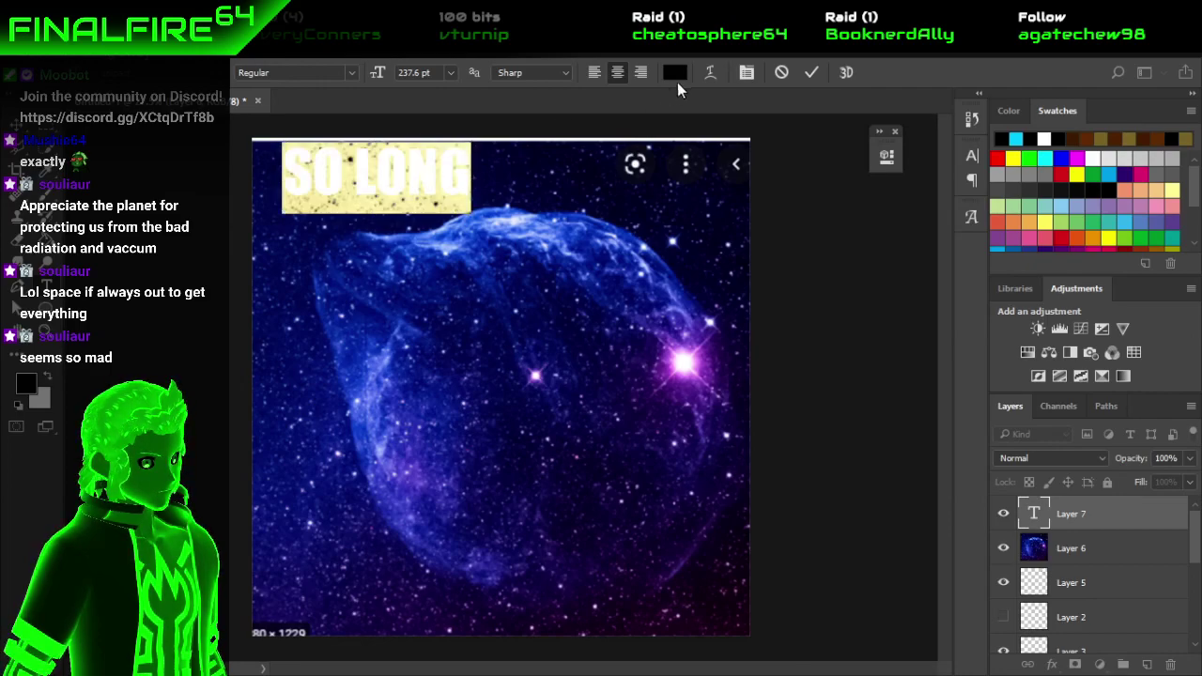
click(674, 80)
text(ffffff)
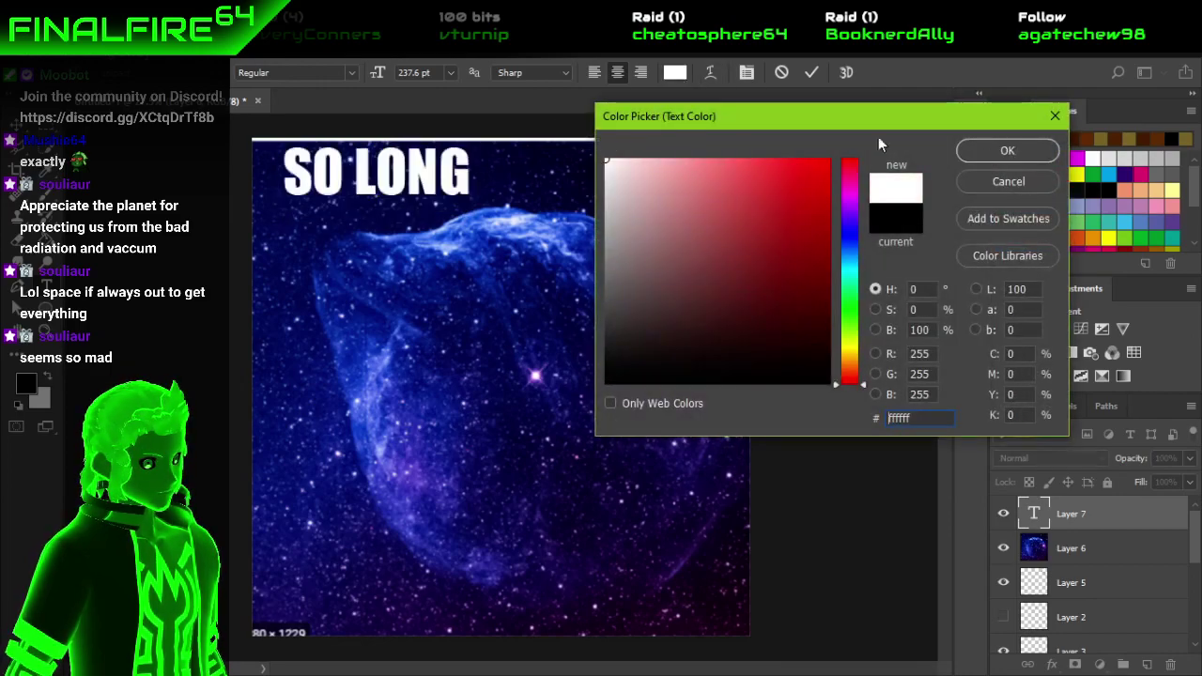
click(1007, 150)
key(ctrl+Return)
key(v)
drag(376, 169, 504, 169)
Add a second text line reading "AND THANKS FOR ALL THE FISH" near the lower edge of the image.
key(t)
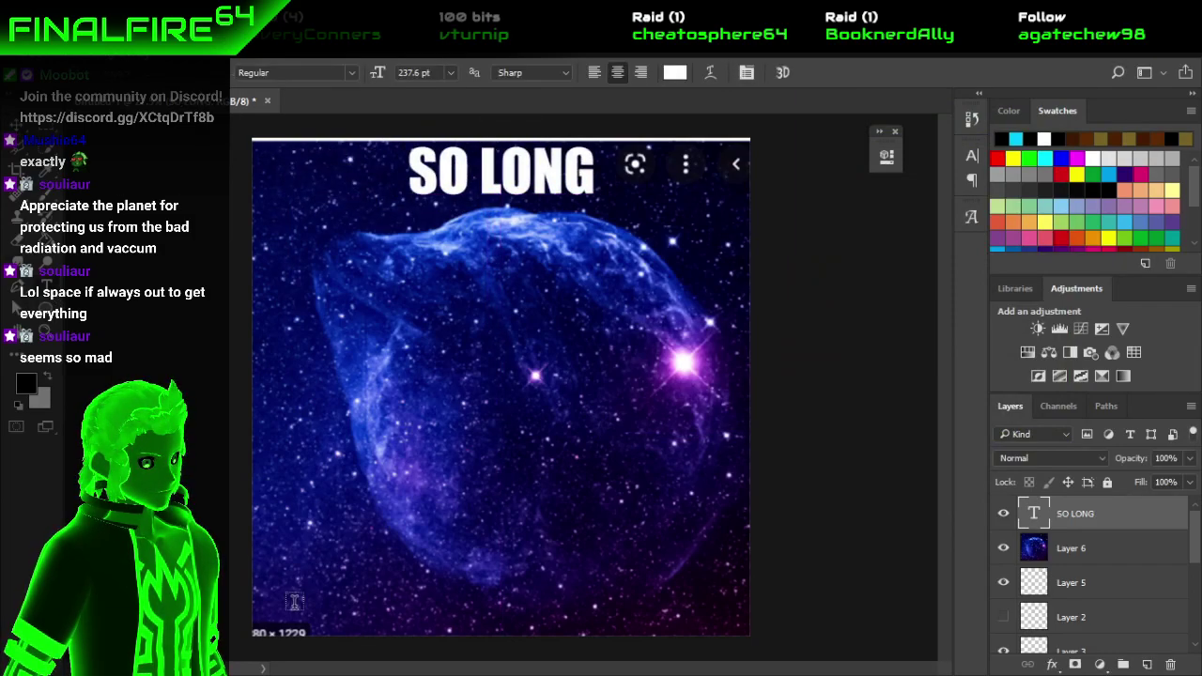
click(294, 601)
text(AND THNA)
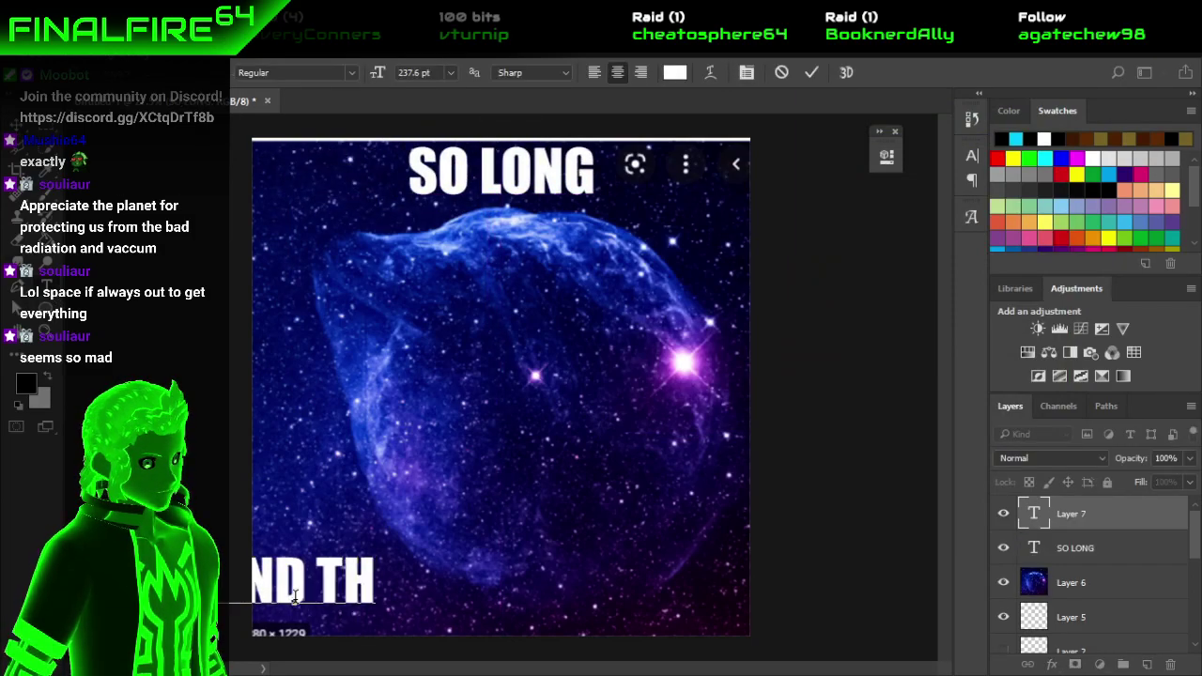
key(BackSpace)
key(BackSpace)
text(ANKS)
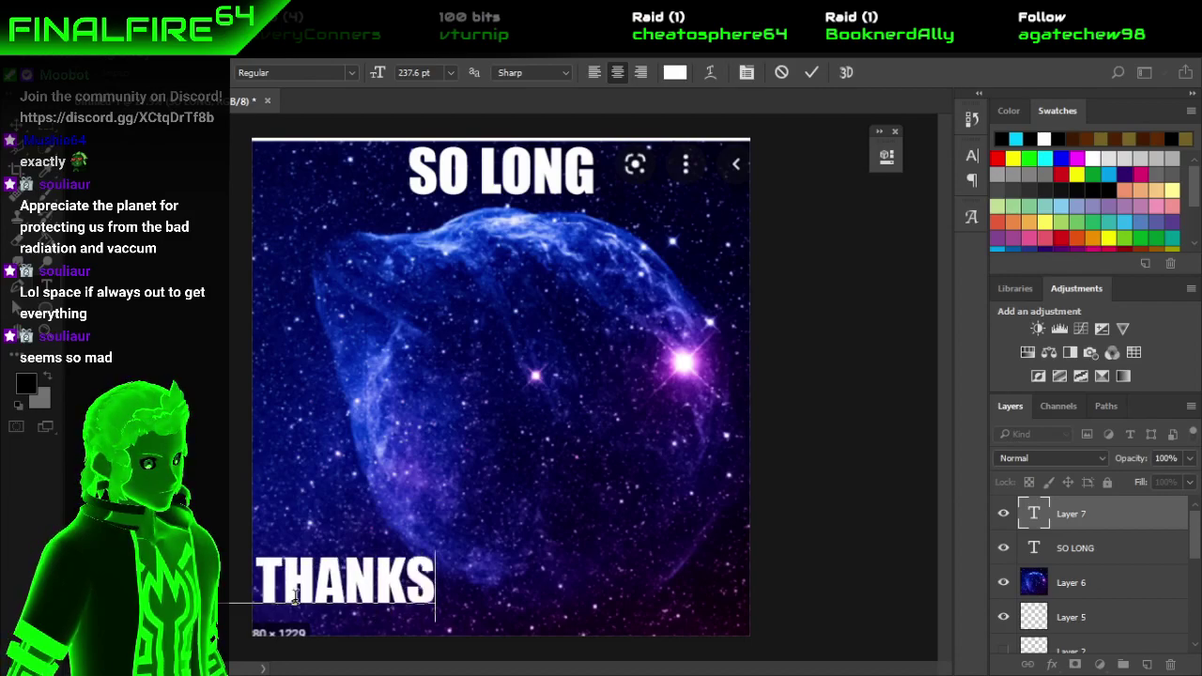
text( FOR ALL THE FISH)
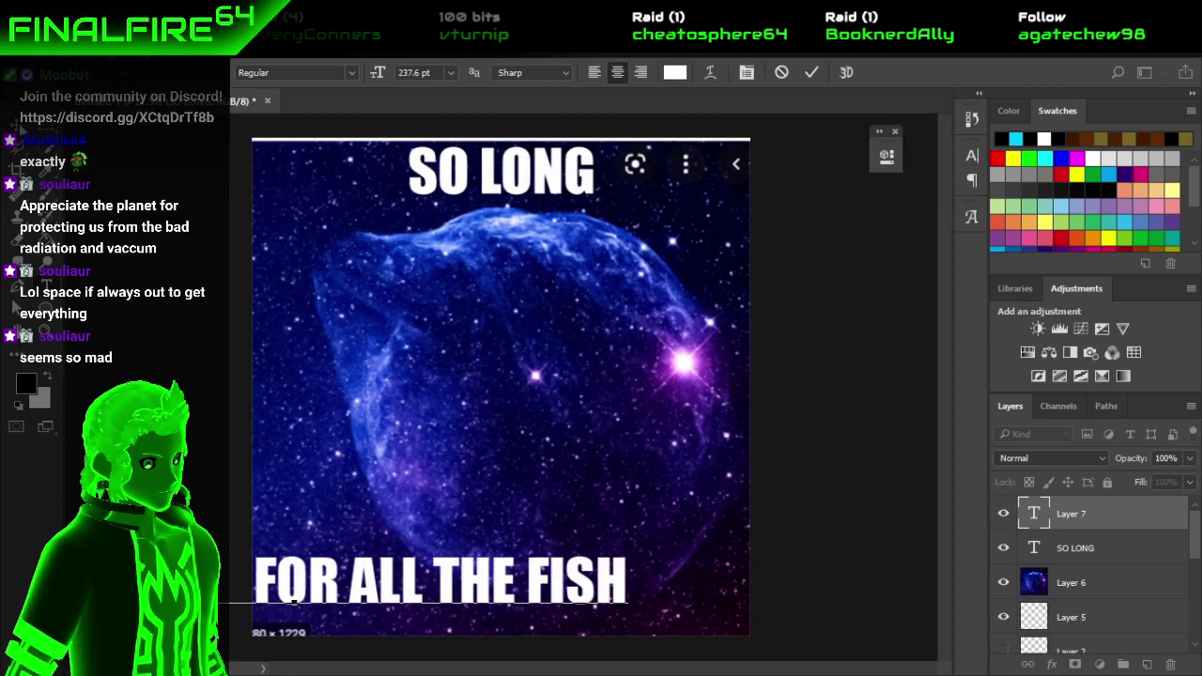
key(ctrl+Return)
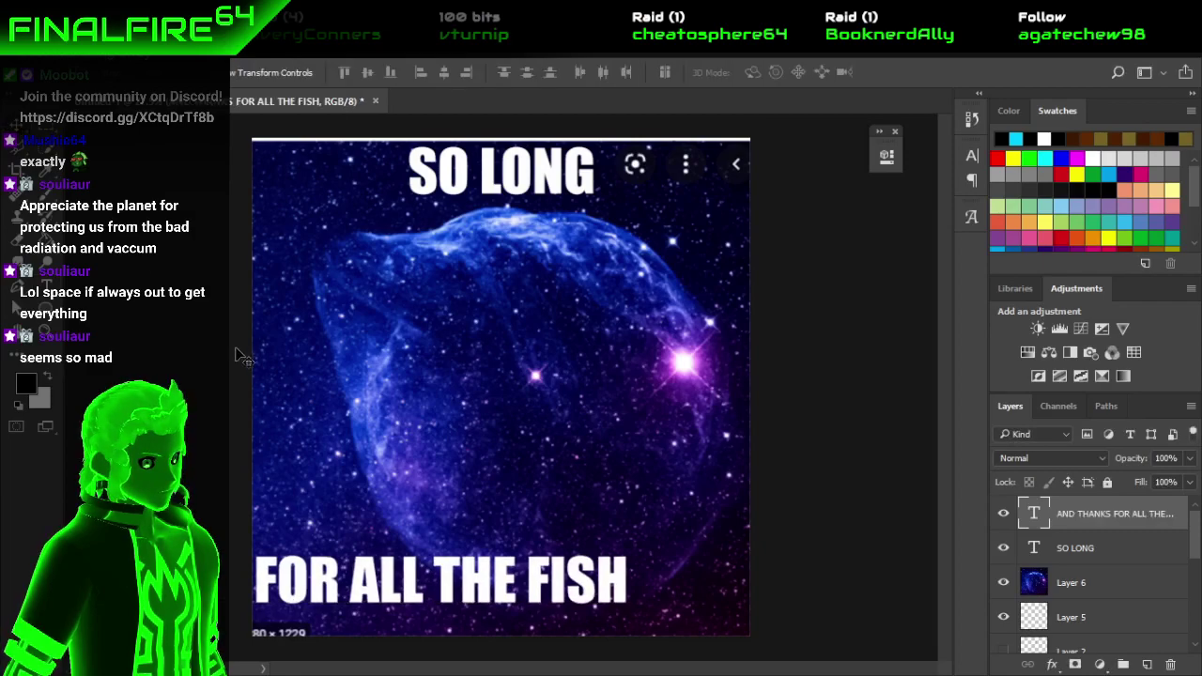
Scale the "AND THANKS FOR ALL THE FISH" text to about 67% width and 70% height and center it along the lower edge.
key(ctrl+t)
drag(342, 582, 530, 555)
drag(818, 561, 657, 523)
drag(556, 571, 605, 597)
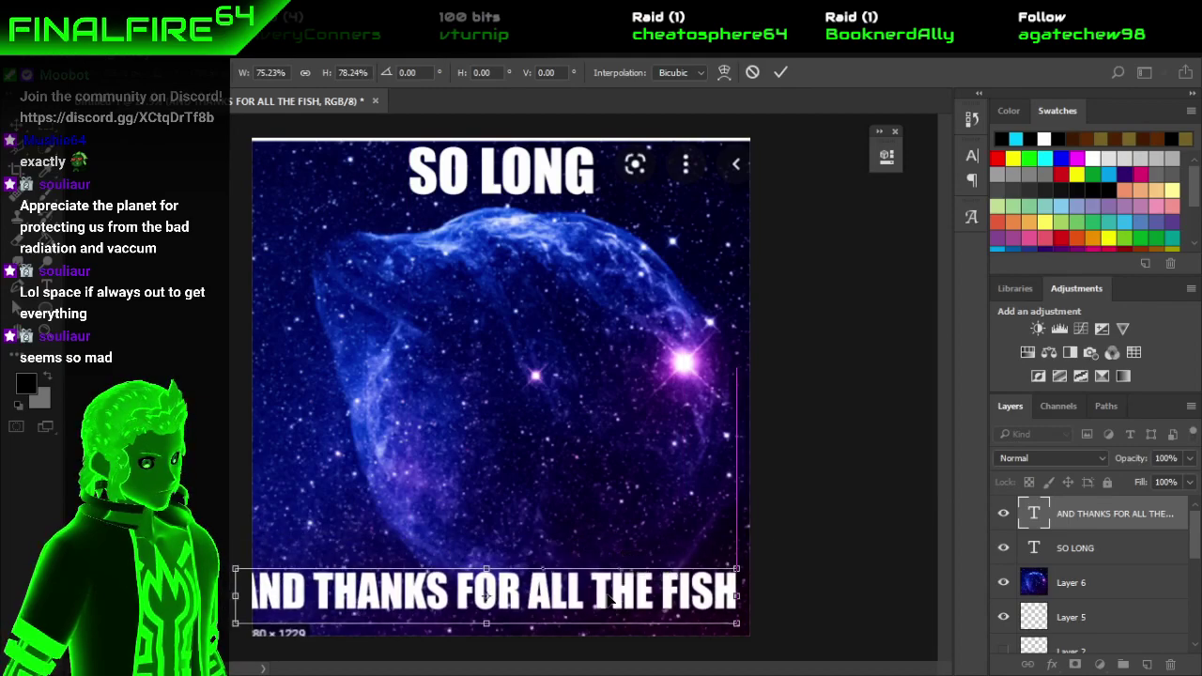
drag(737, 569, 686, 568)
drag(585, 608, 637, 614)
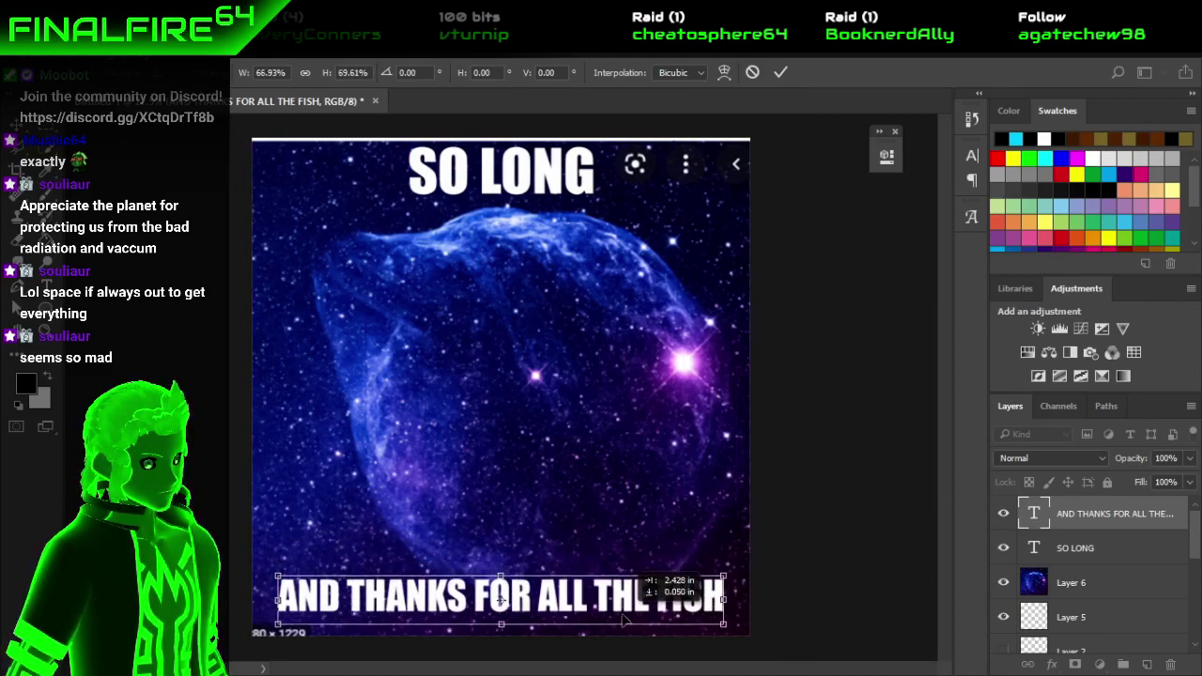
key(Return)
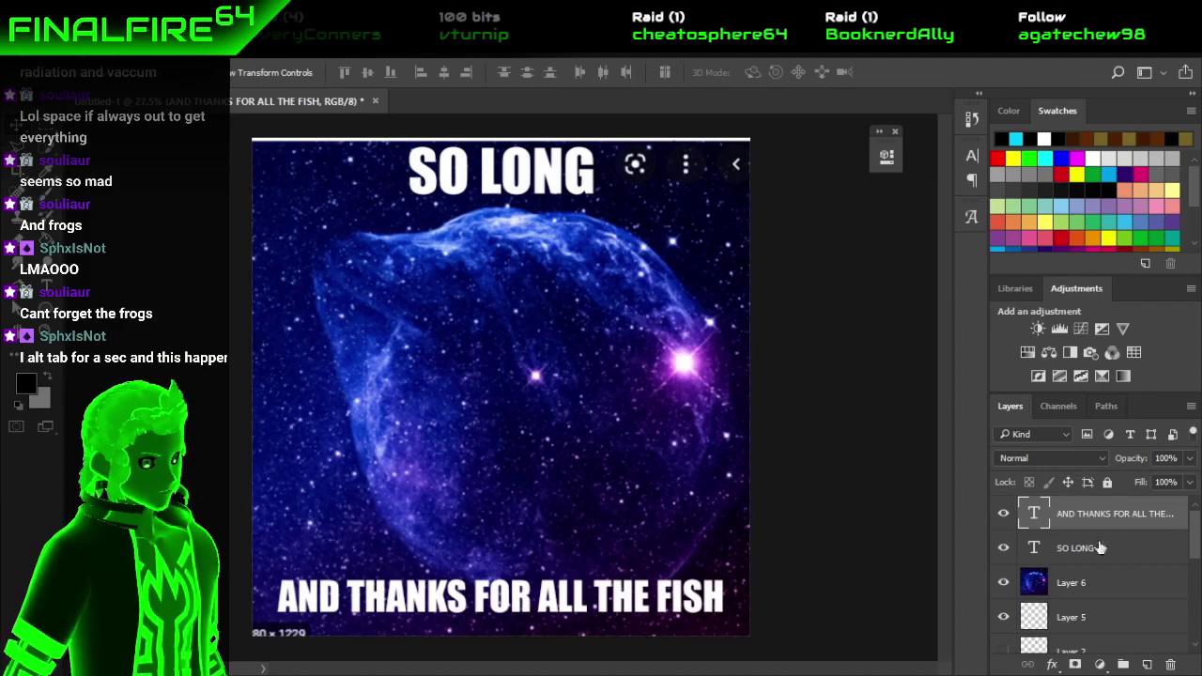
Delete both meme text layers and the nebula image layer.
click(1170, 664)
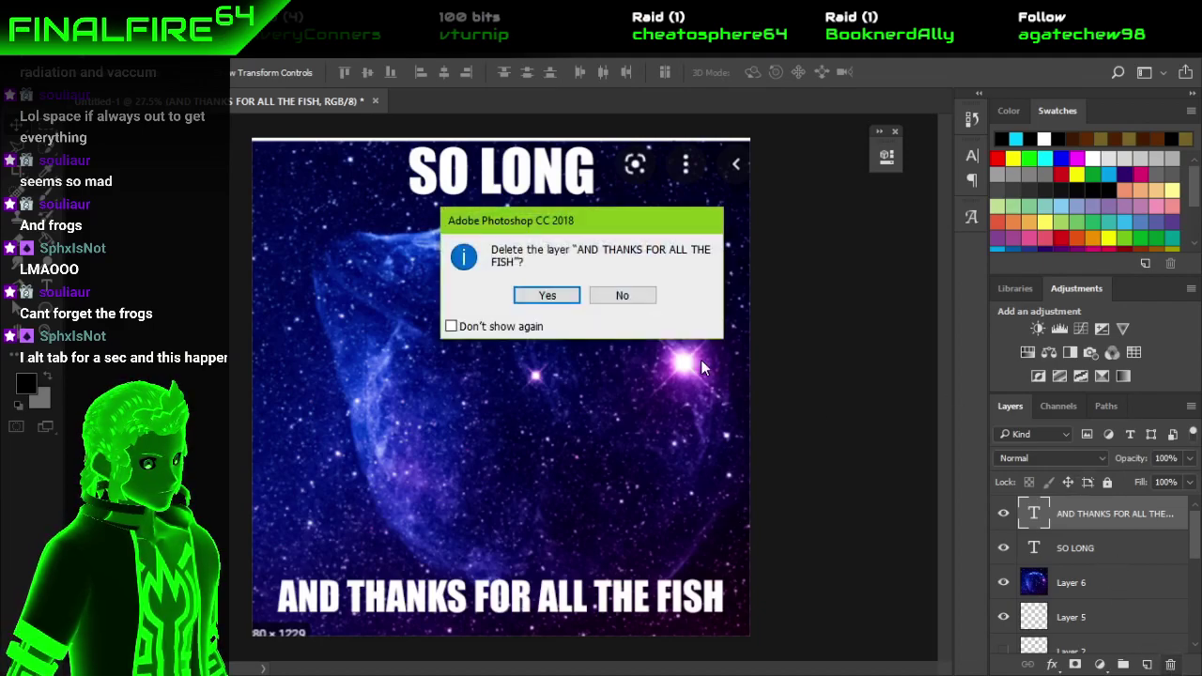
click(547, 295)
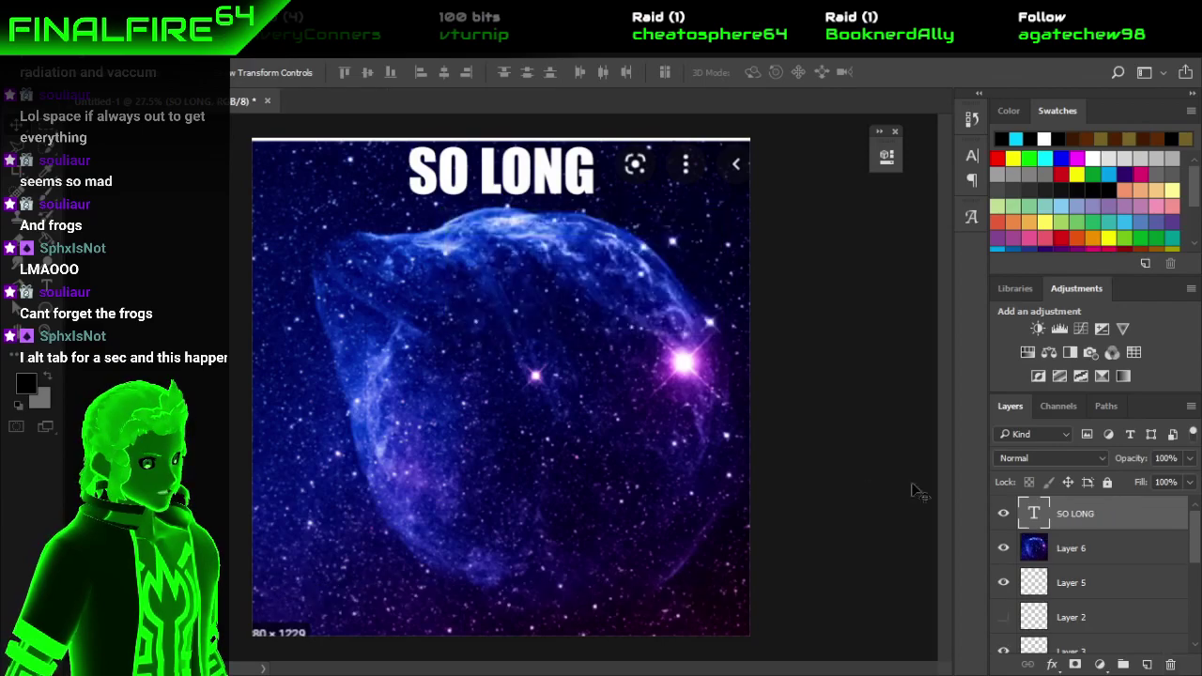
click(1169, 664)
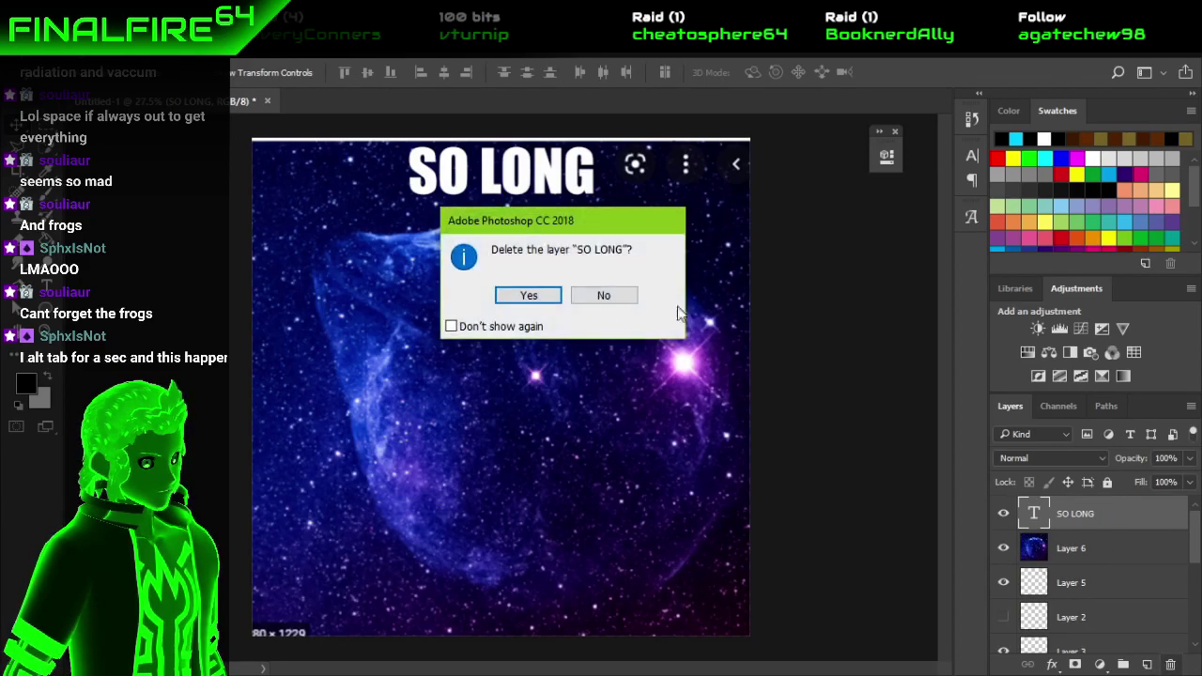
click(528, 296)
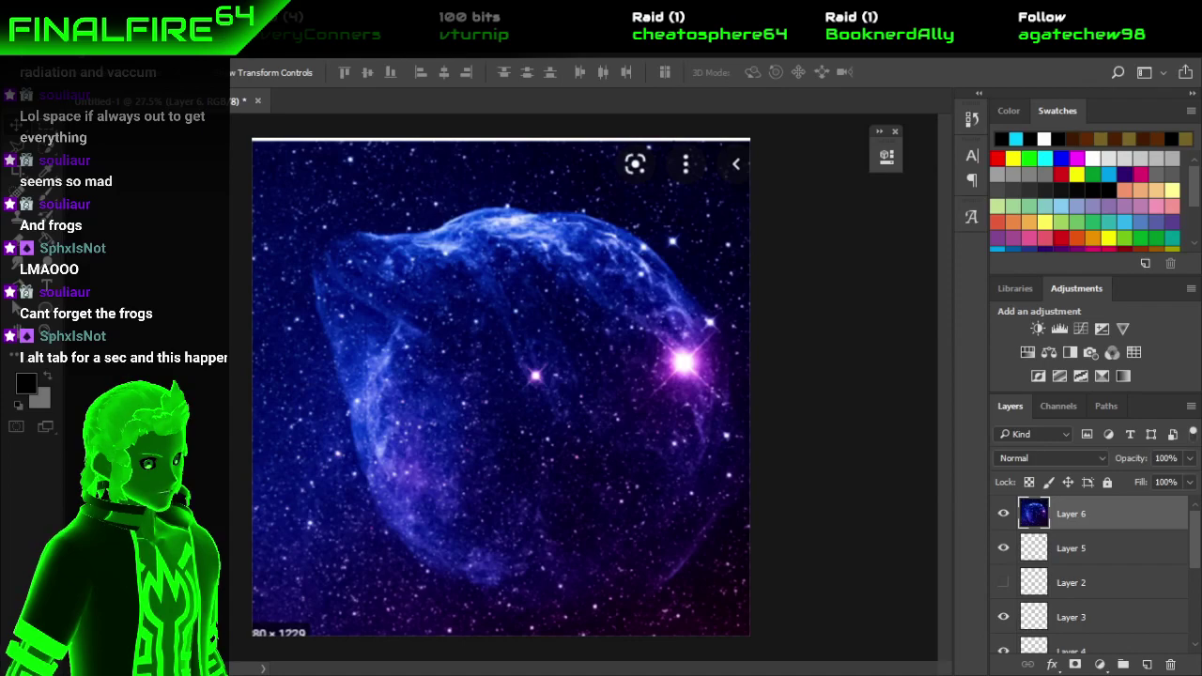
click(1169, 664)
click(529, 295)
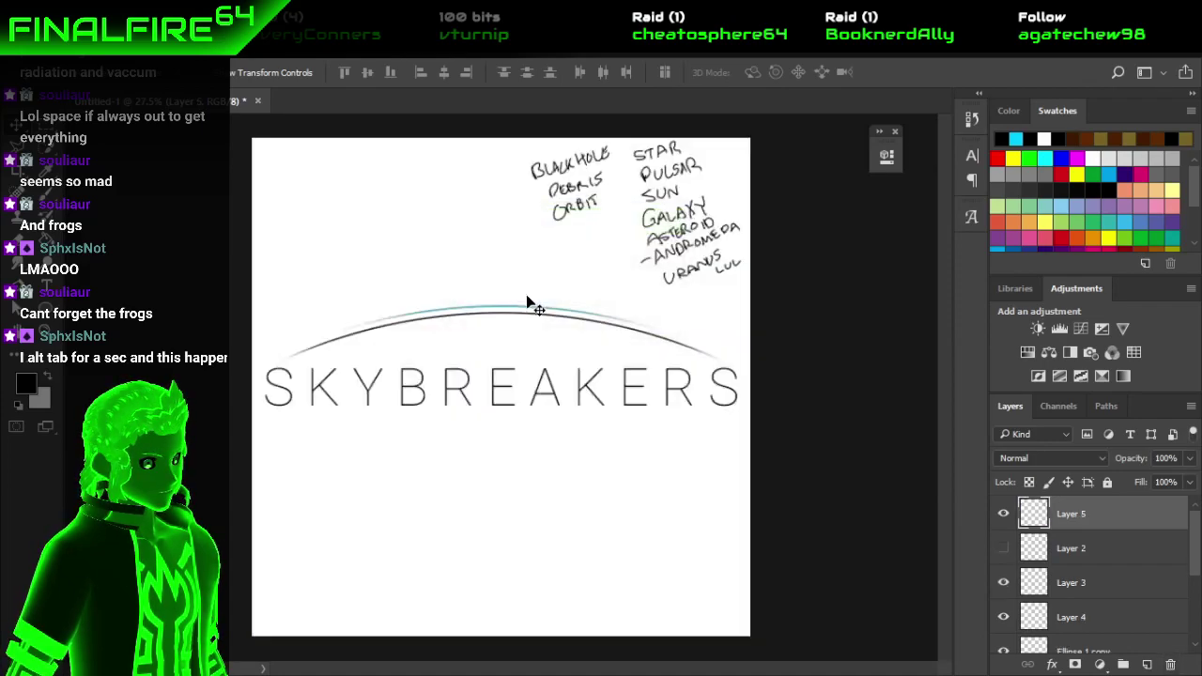
scroll(635, 209, up, 3)
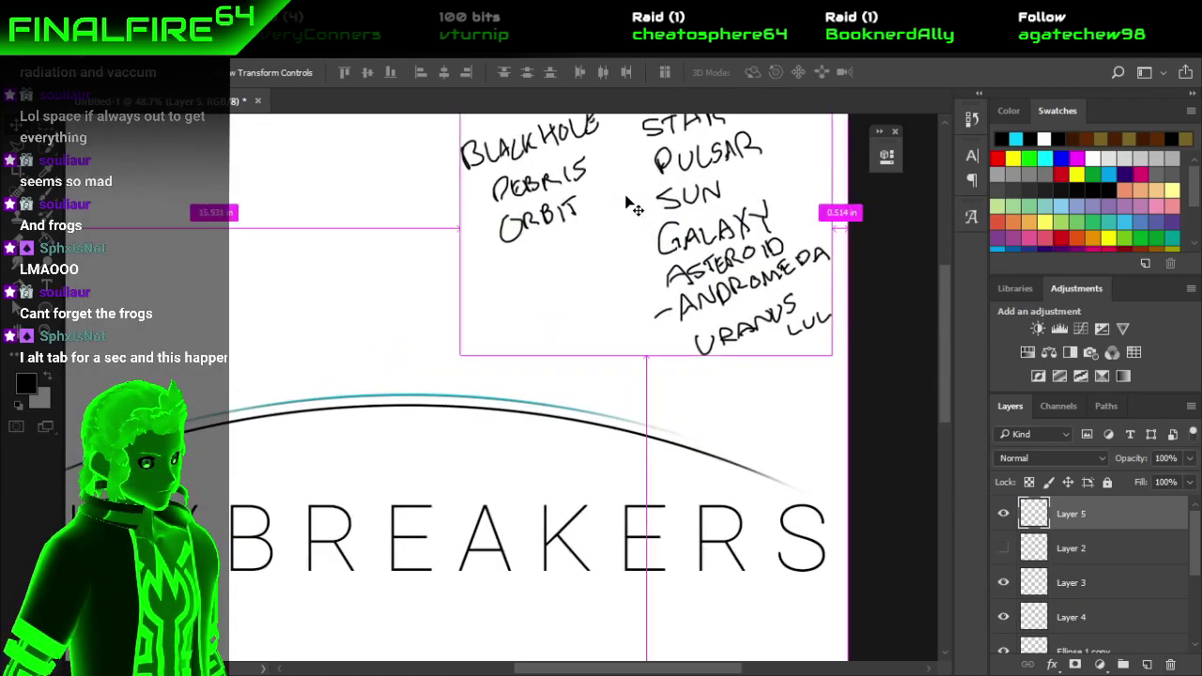
scroll(635, 209, up, 2)
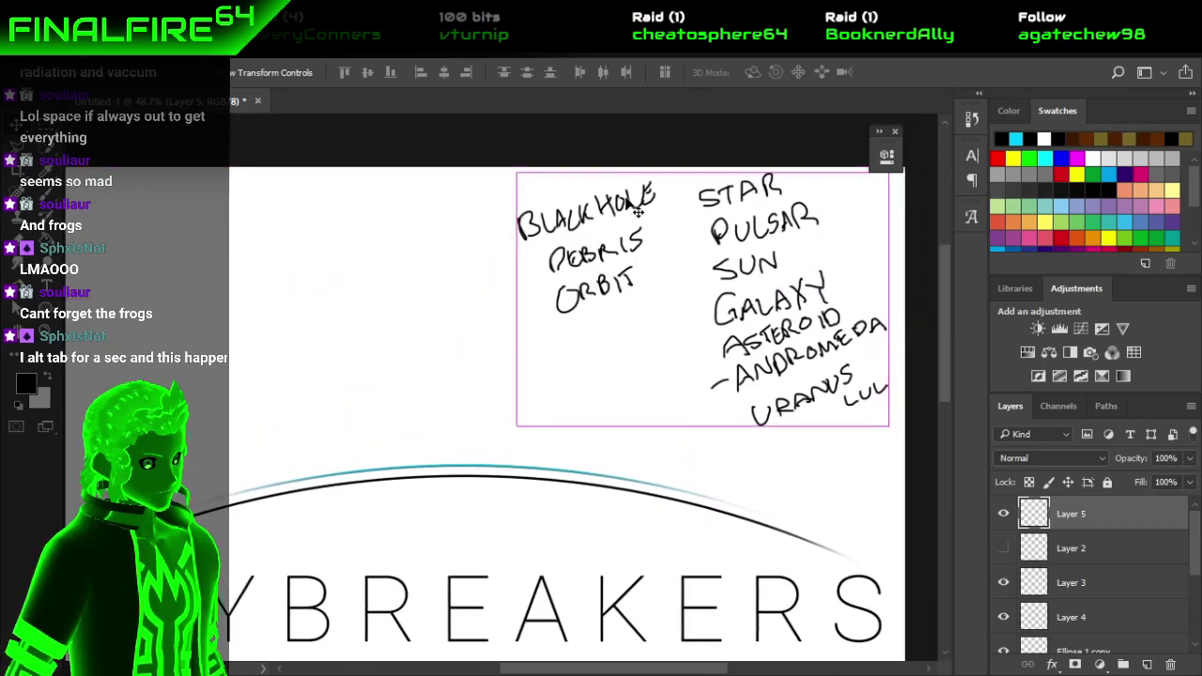
scroll(636, 211, down, 1)
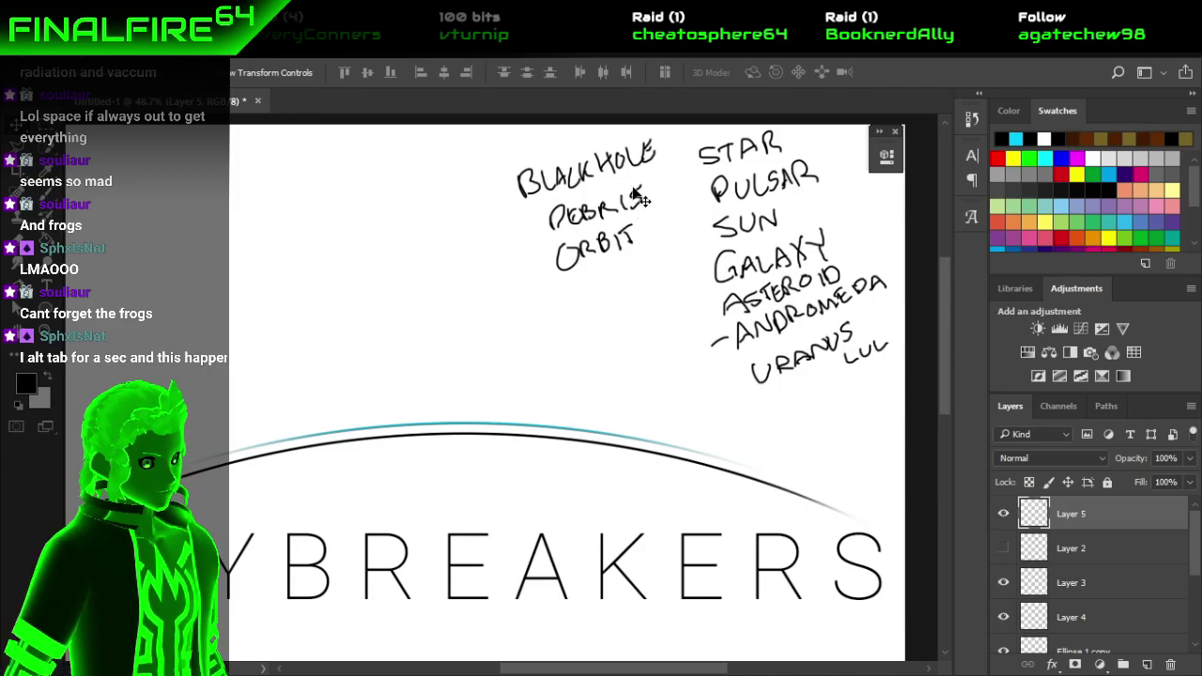
scroll(642, 202, up, 1)
scroll(642, 199, down, 1)
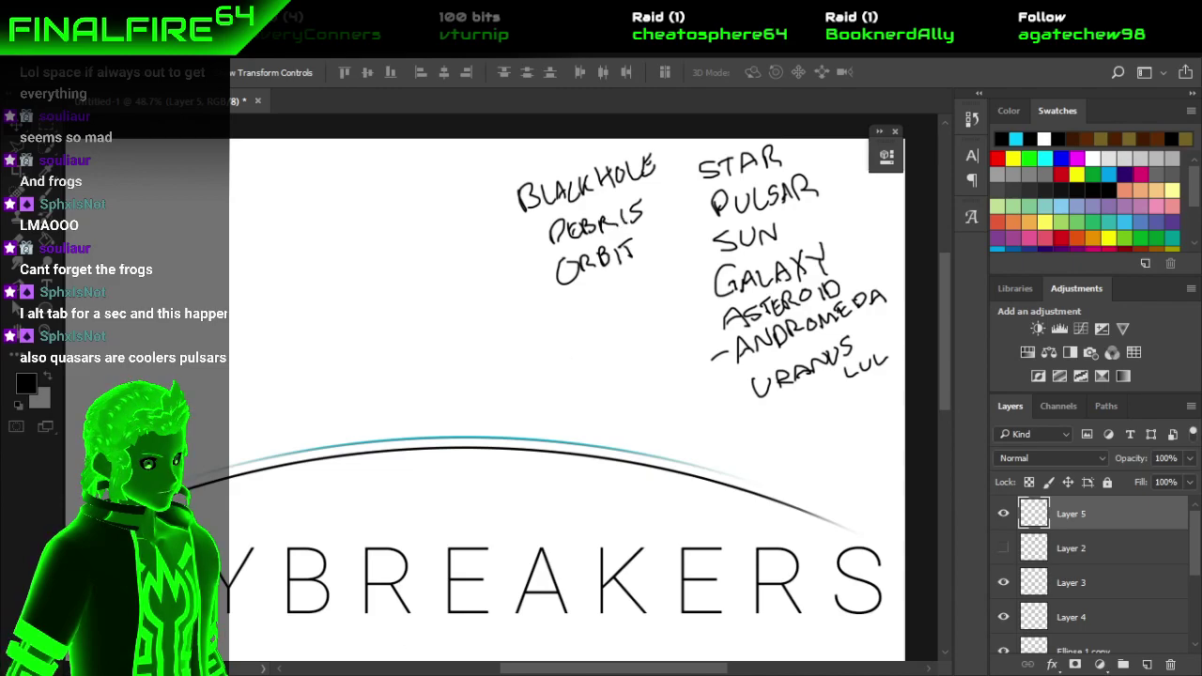
Switch to Chrome, search Google Images for "sun clip art" and browse the results.
key(alt+Tab)
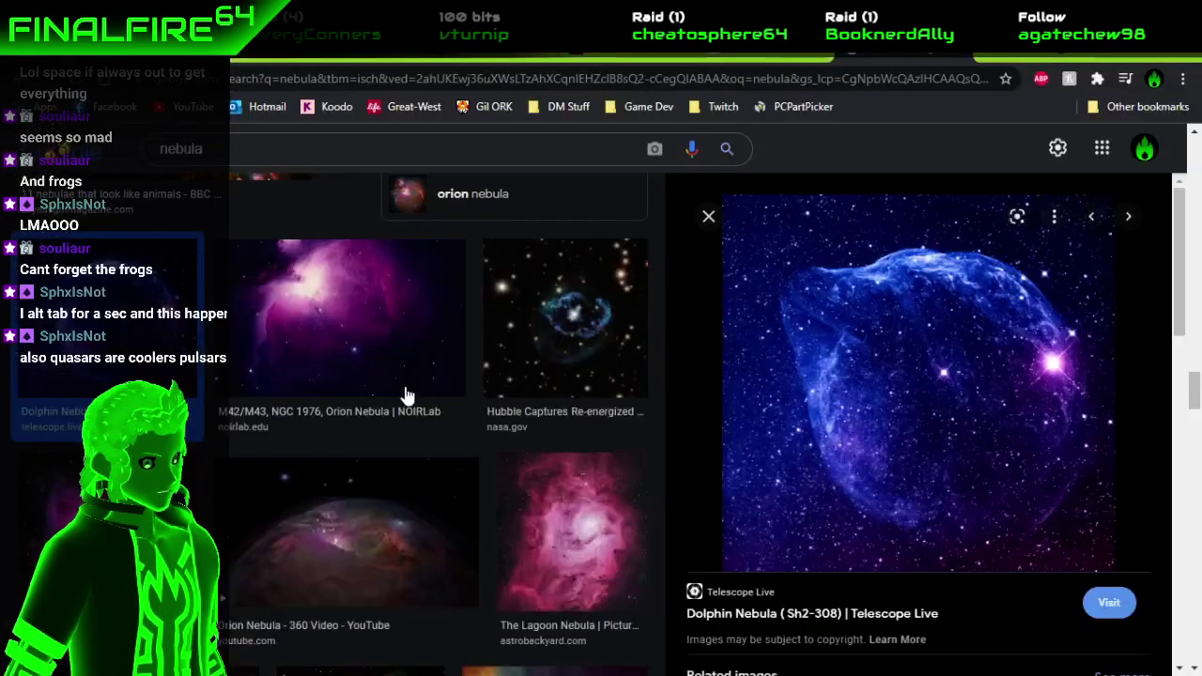
click(375, 148)
key(ctrl+a)
text(sun ck)
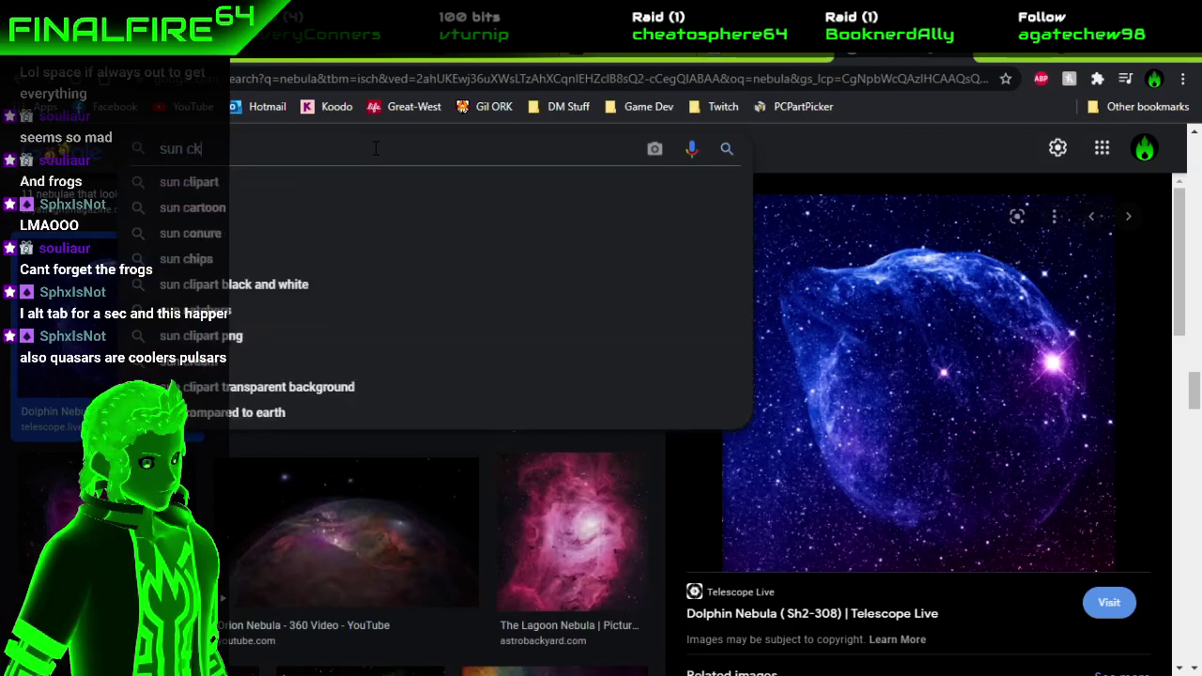
key(BackSpace)
text(l)
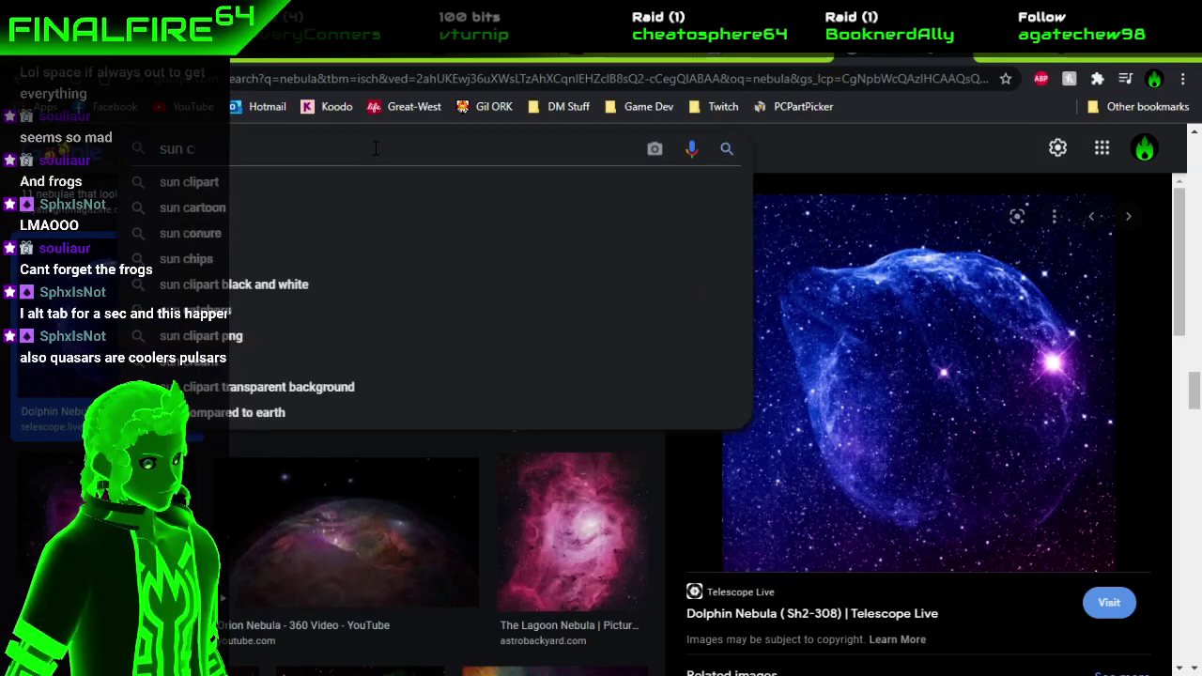
text(ip anyt)
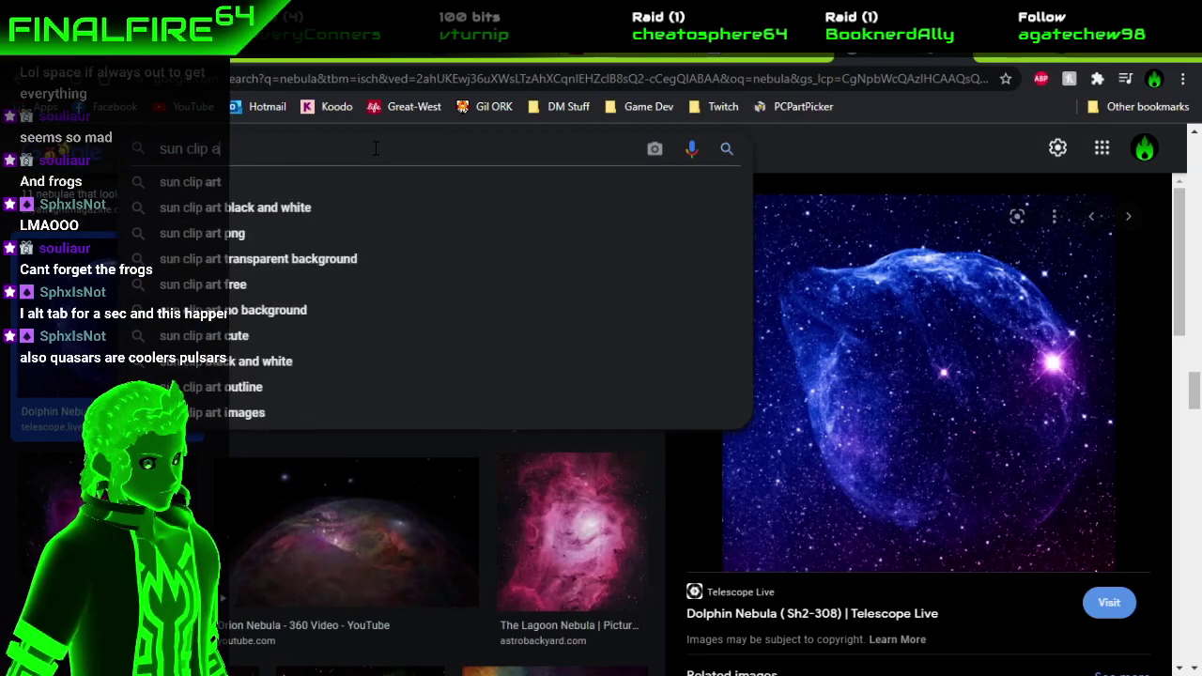
key(BackSpace)
key(BackSpace)
key(BackSpace)
text(rt)
key(Return)
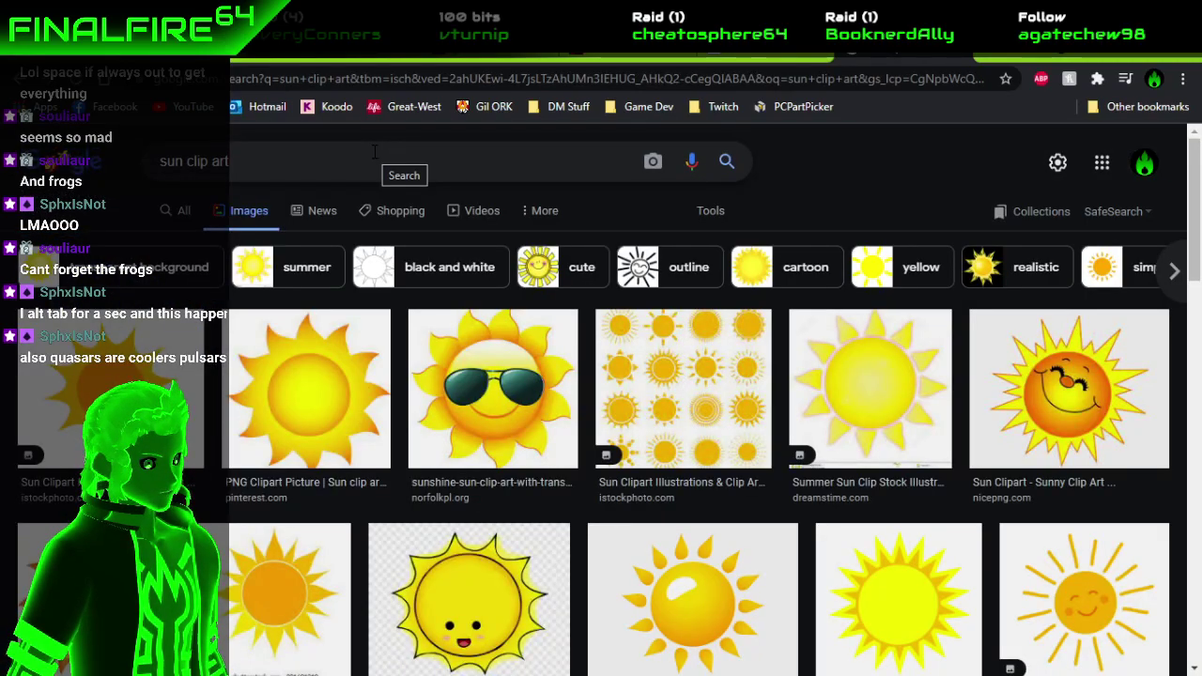
scroll(282, 413, down, 1)
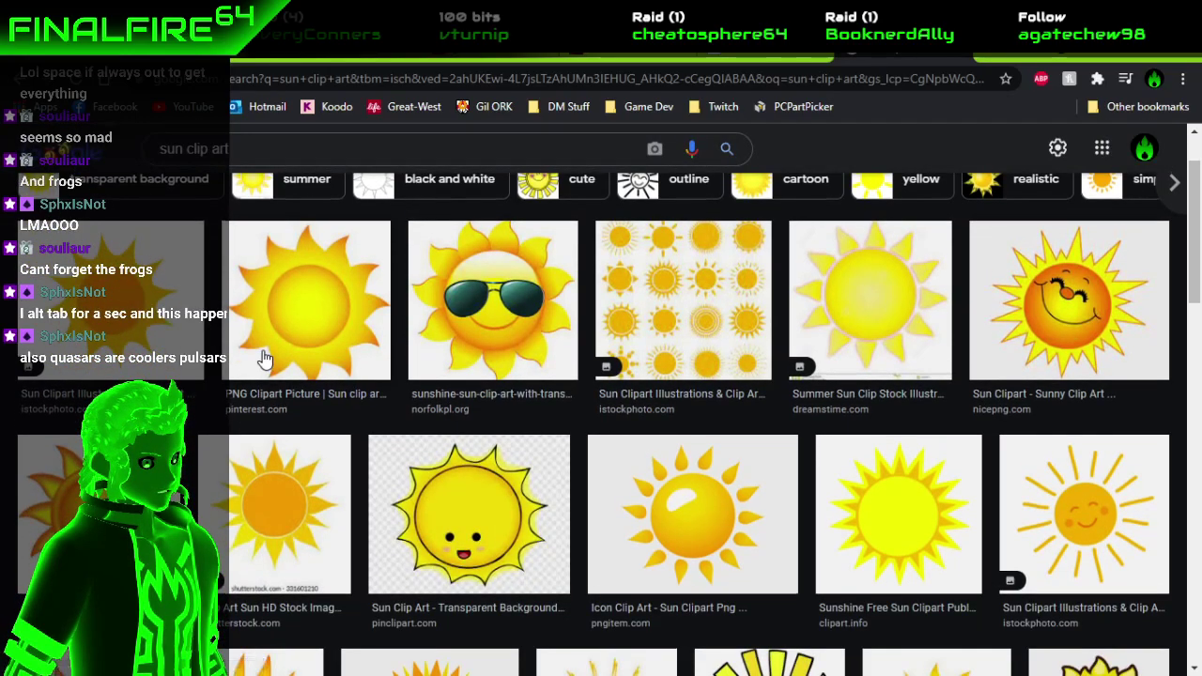
scroll(253, 366, down, 4)
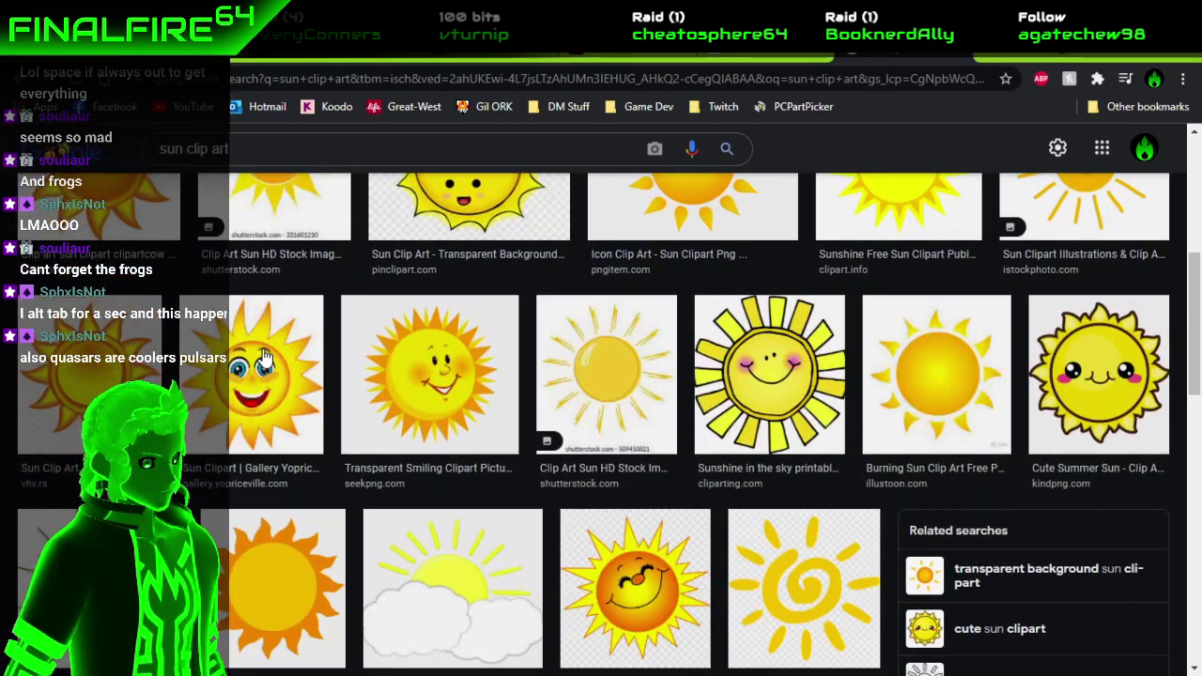
Browse further through the sun clip art results and copy the "Clip art free of sun" image.
scroll(265, 359, down, 1)
scroll(374, 333, down, 1)
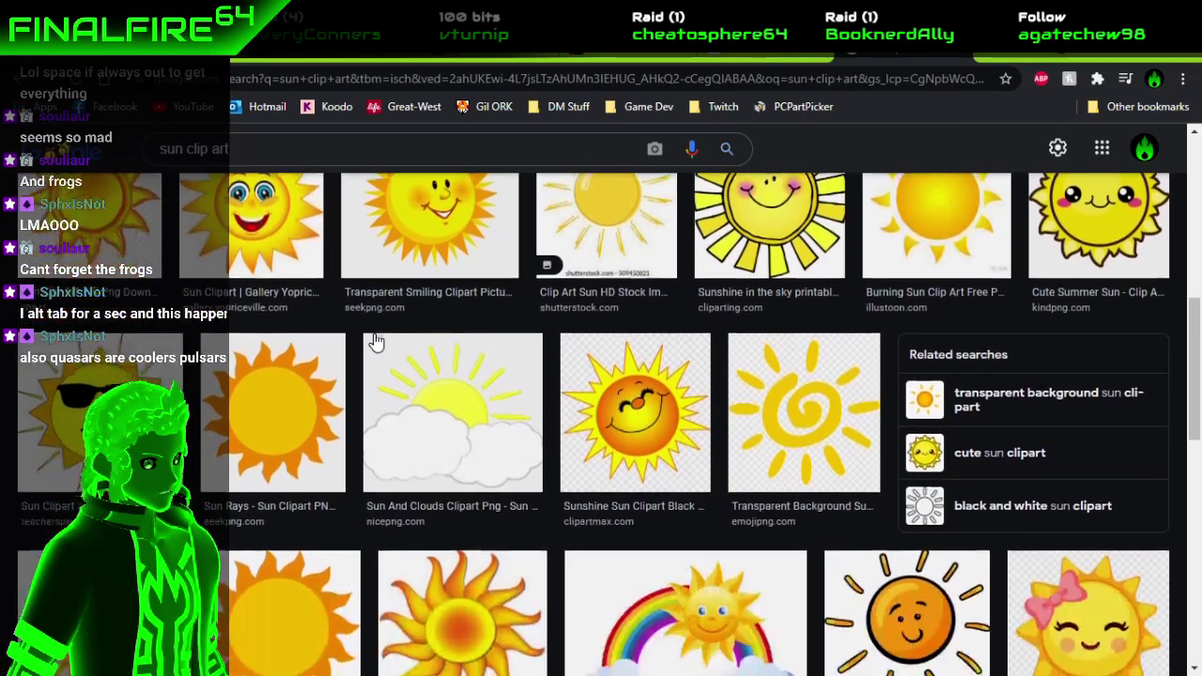
scroll(374, 338, down, 3)
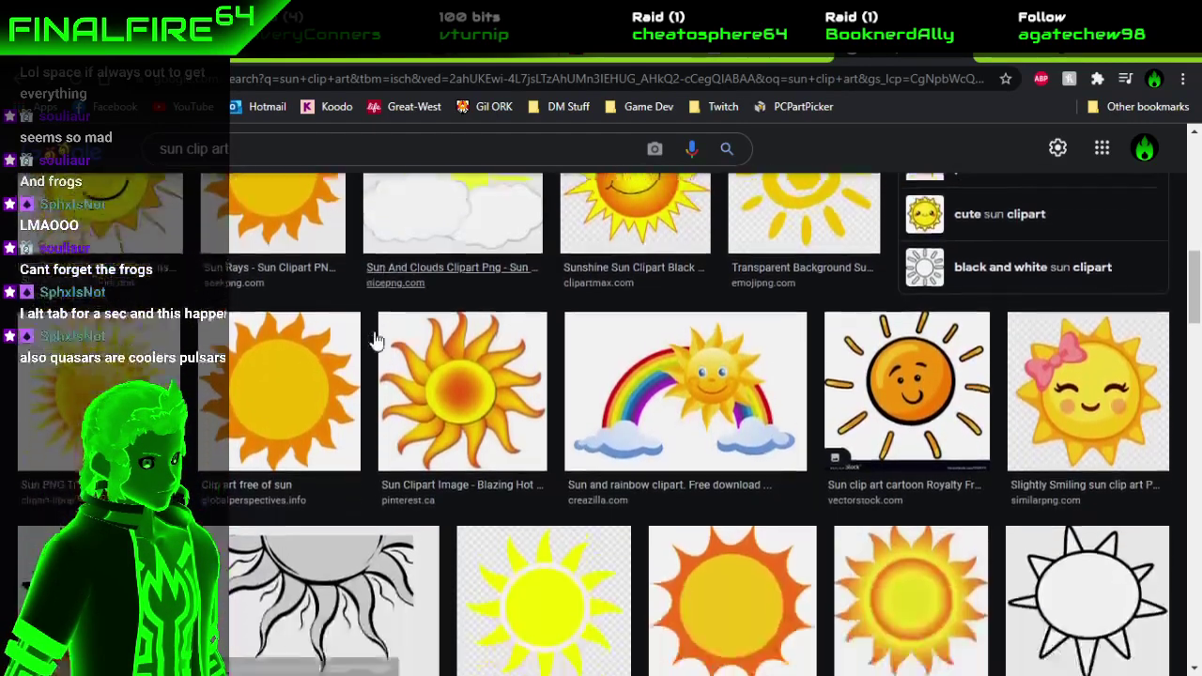
click(329, 357)
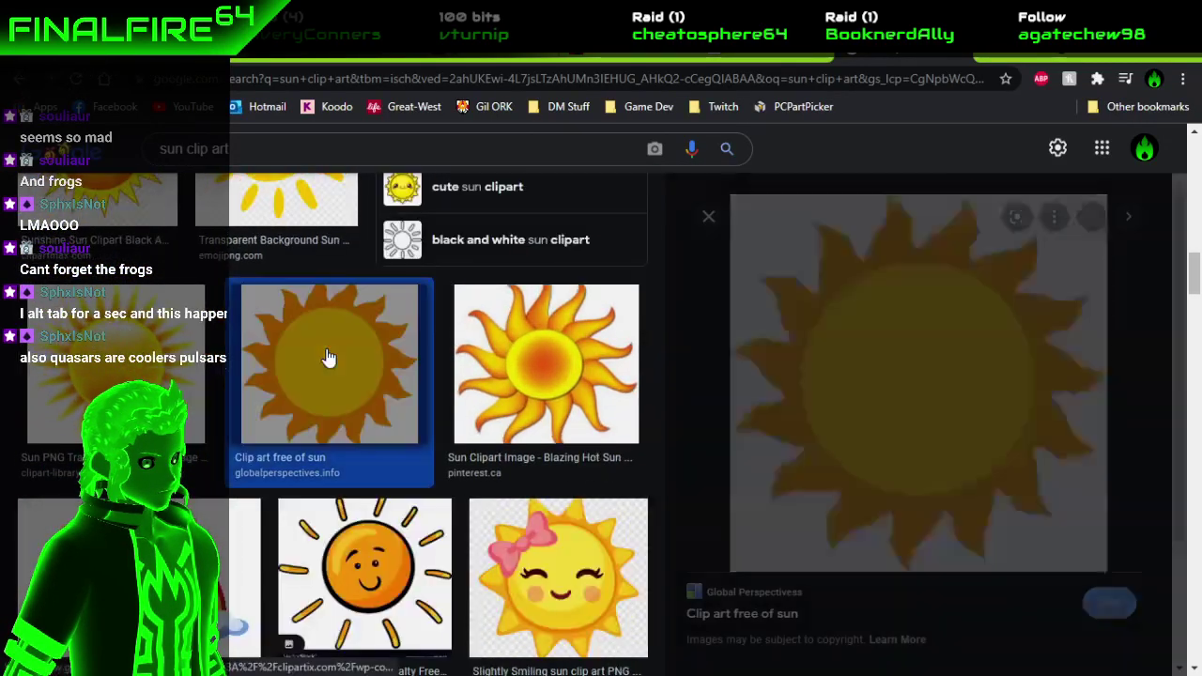
right_click(846, 371)
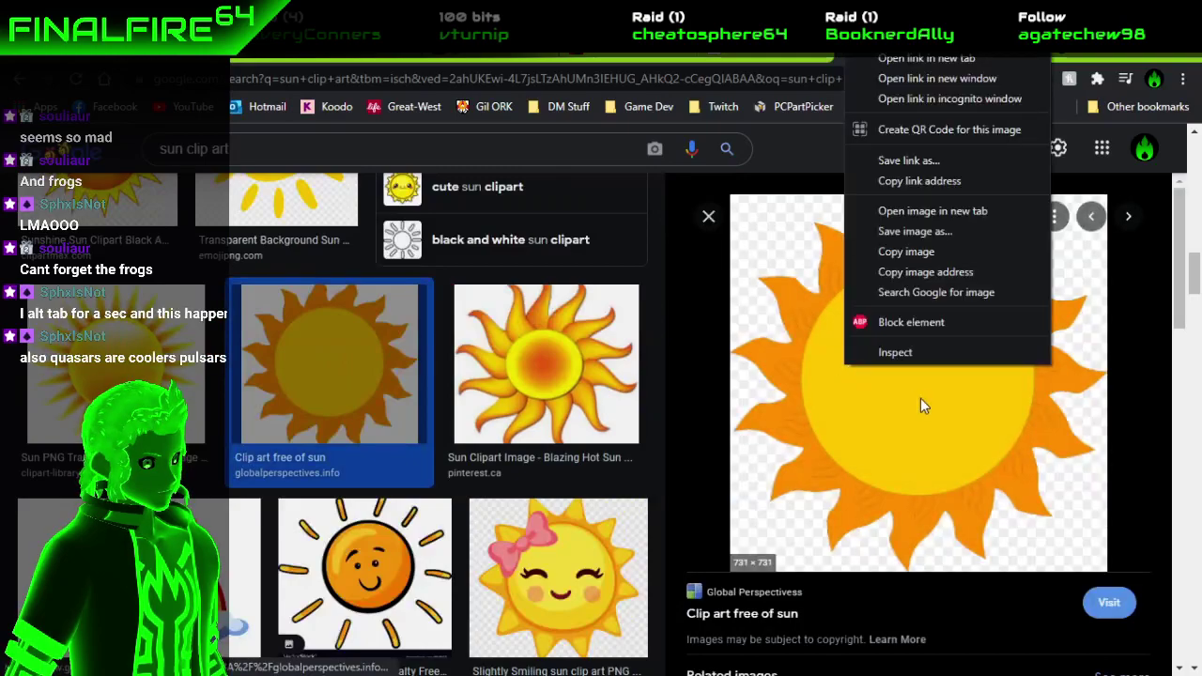
click(921, 255)
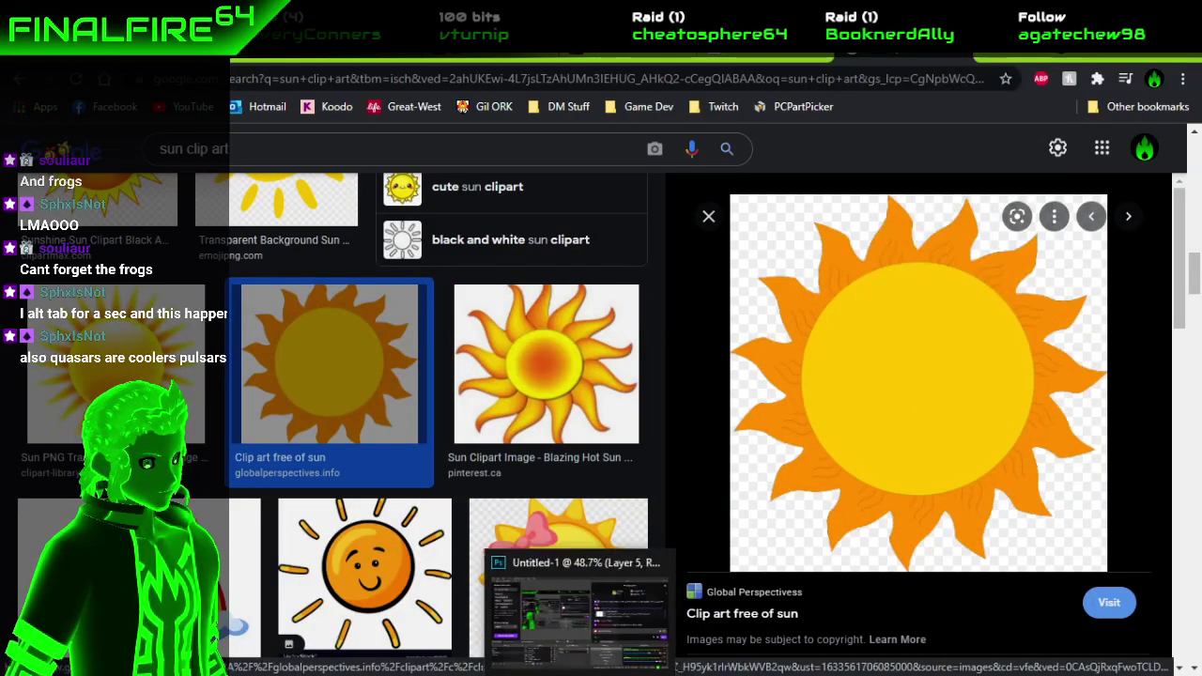
Switch to Photoshop, paste the sun image and place it beside the handwritten words, above the arc.
click(541, 657)
key(ctrl+v)
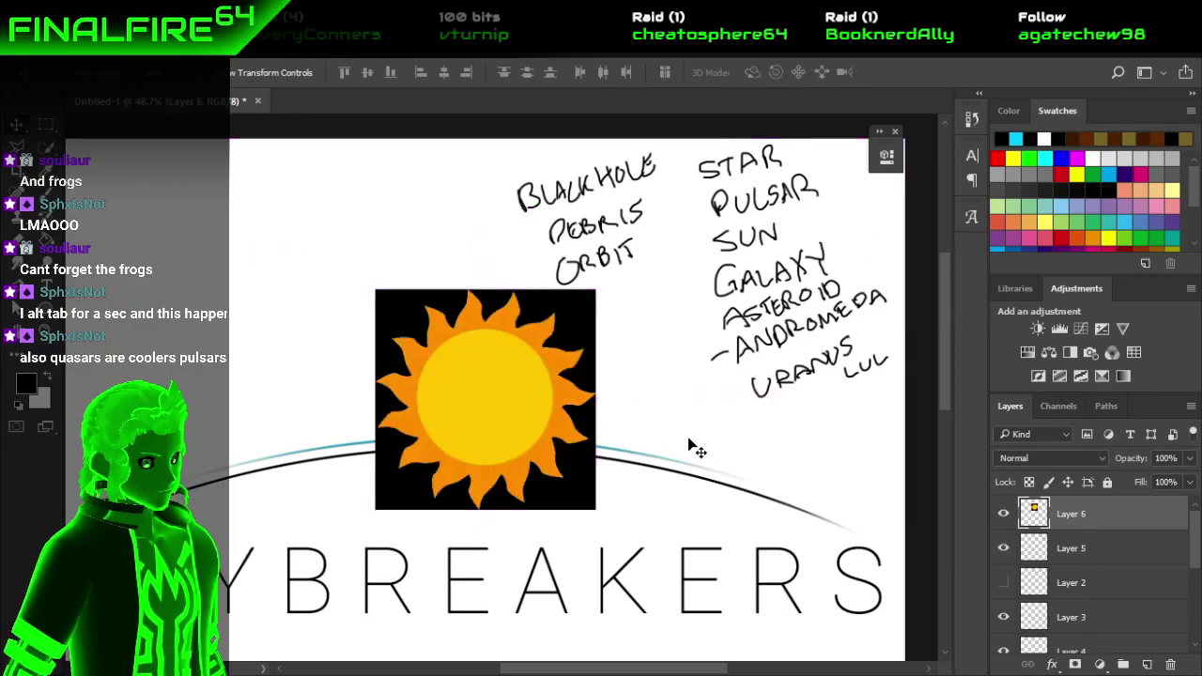
drag(548, 387, 364, 303)
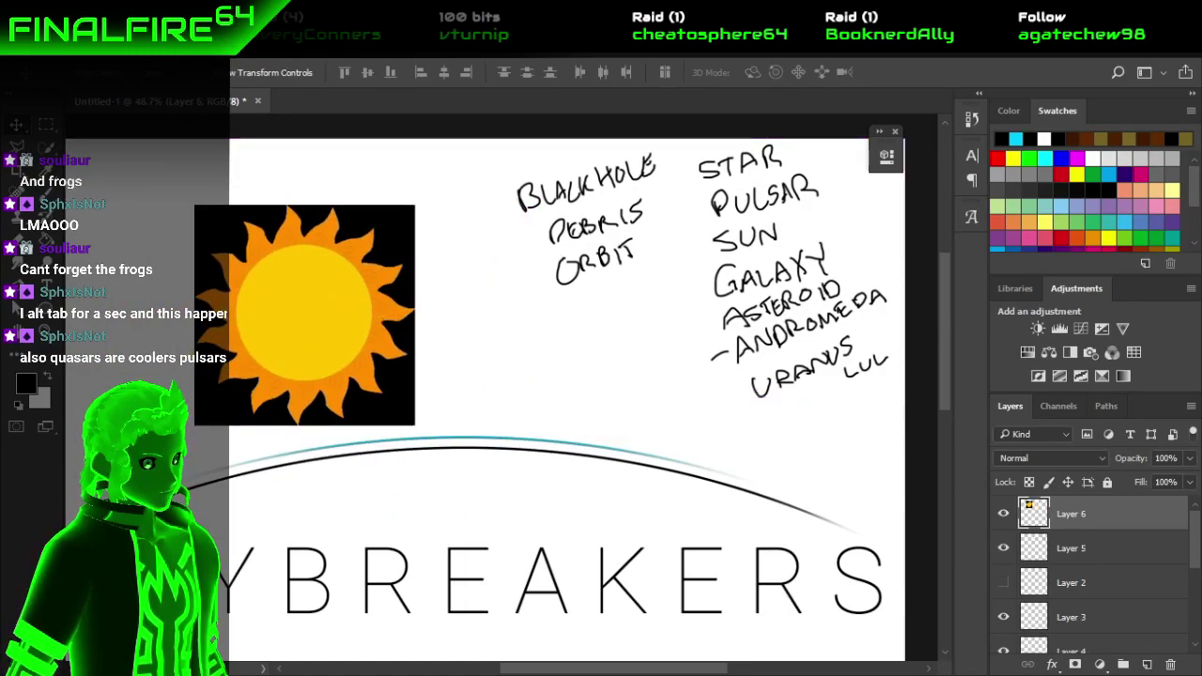
Remove the sun's black background using a Color Range selection, deselect, and position the sun just above the arc.
click(246, 57)
click(308, 214)
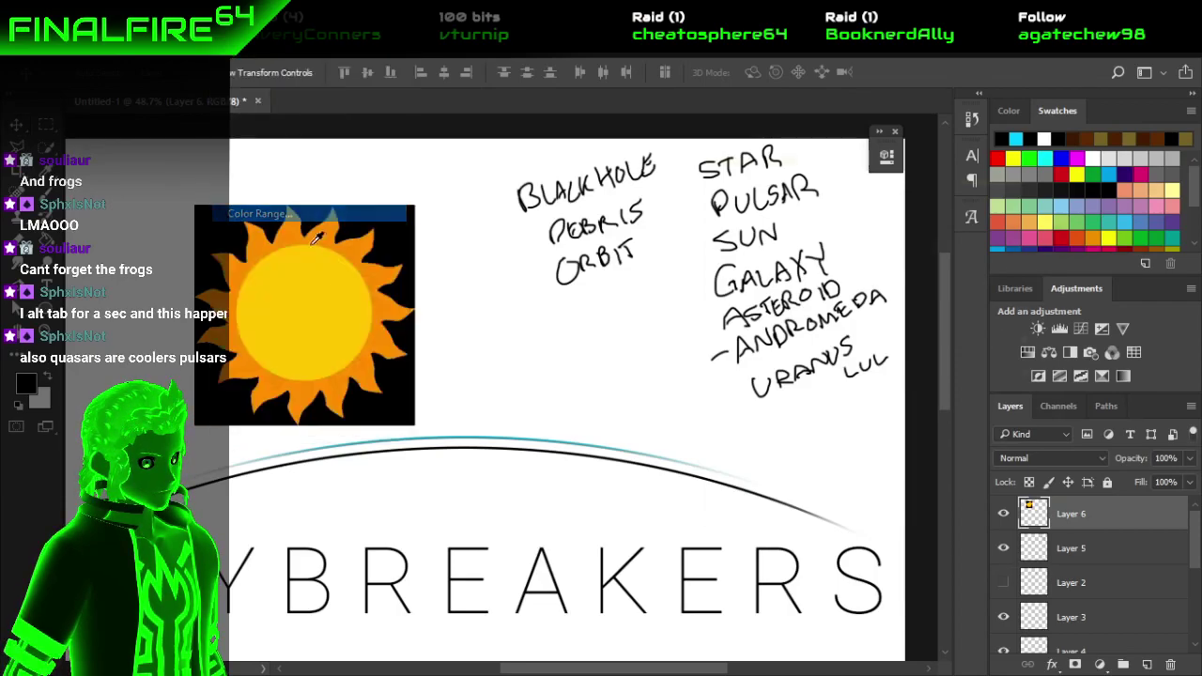
click(1005, 211)
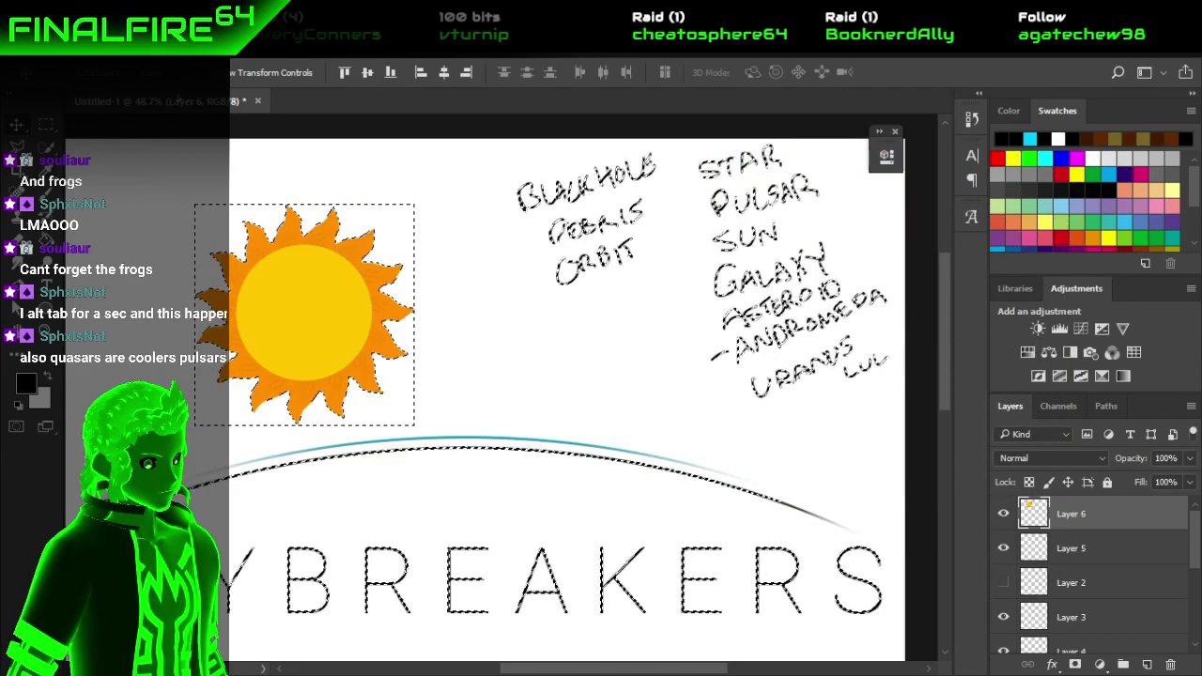
key(m)
key(ctrl+d)
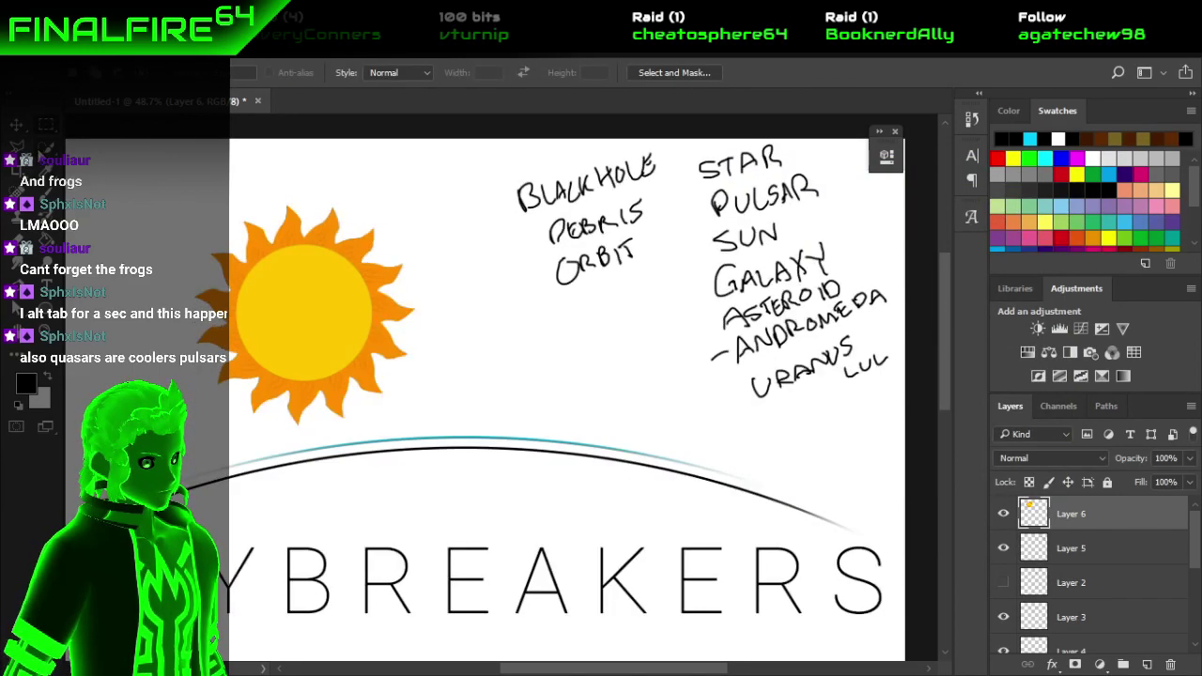
key(v)
drag(319, 301, 397, 320)
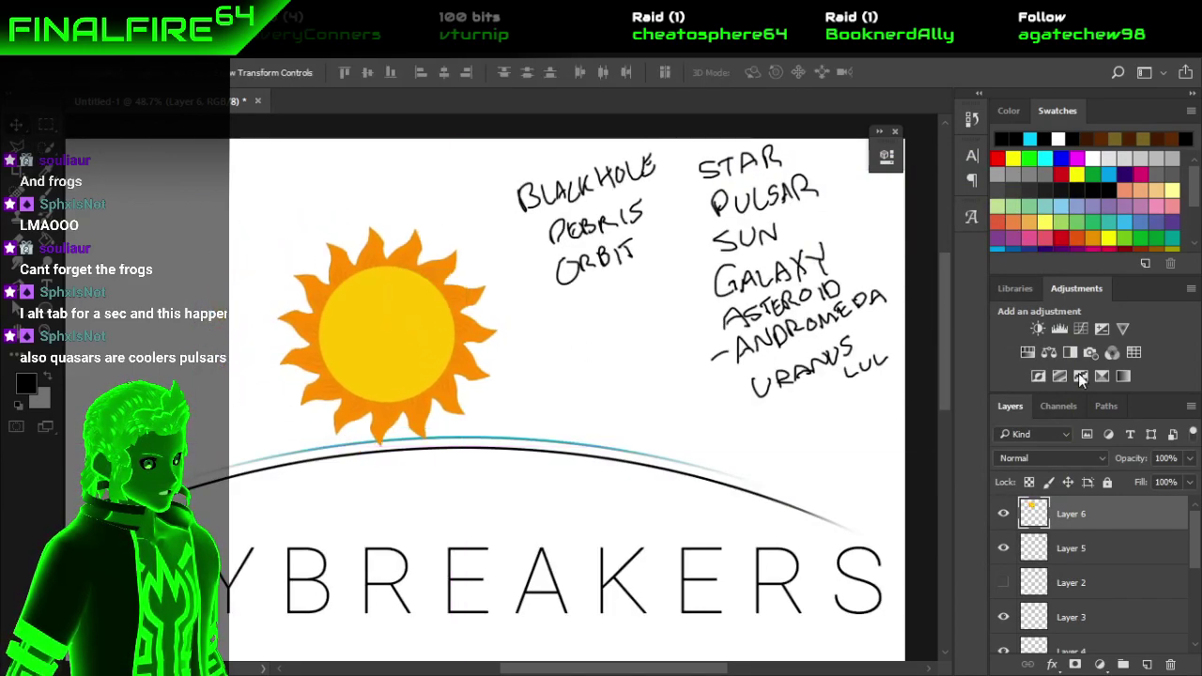
Add a Hue/Saturation adjustment layer above the sun with Saturation -100 and Lightness +39.
click(1029, 352)
drag(735, 304, 629, 303)
drag(736, 337, 778, 335)
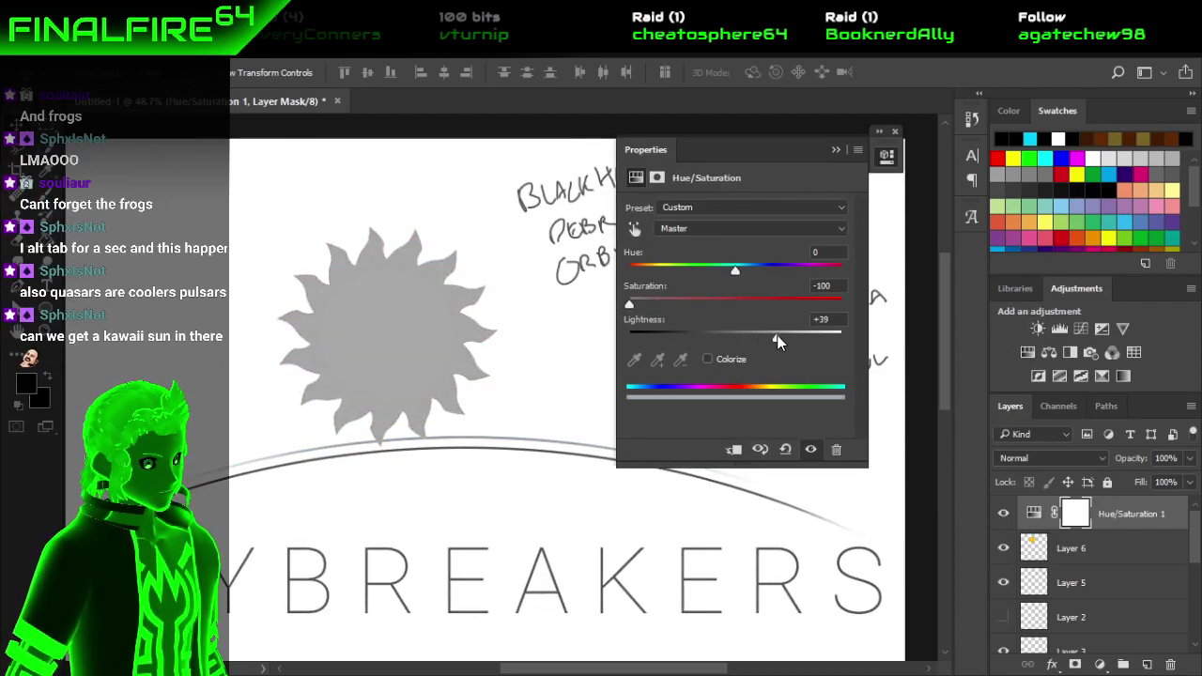
click(836, 150)
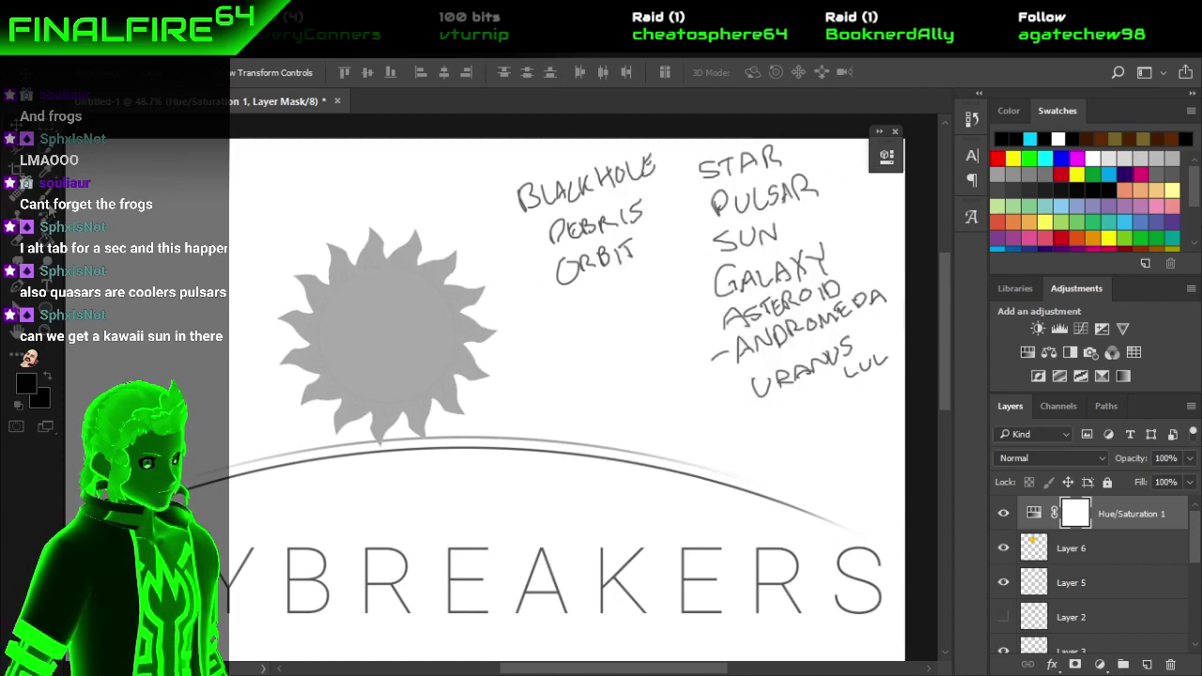
Undo a trial Brush stroke drawn diagonally across the sun on Layer 6, and set the brush smoothing to 100%.
key(b)
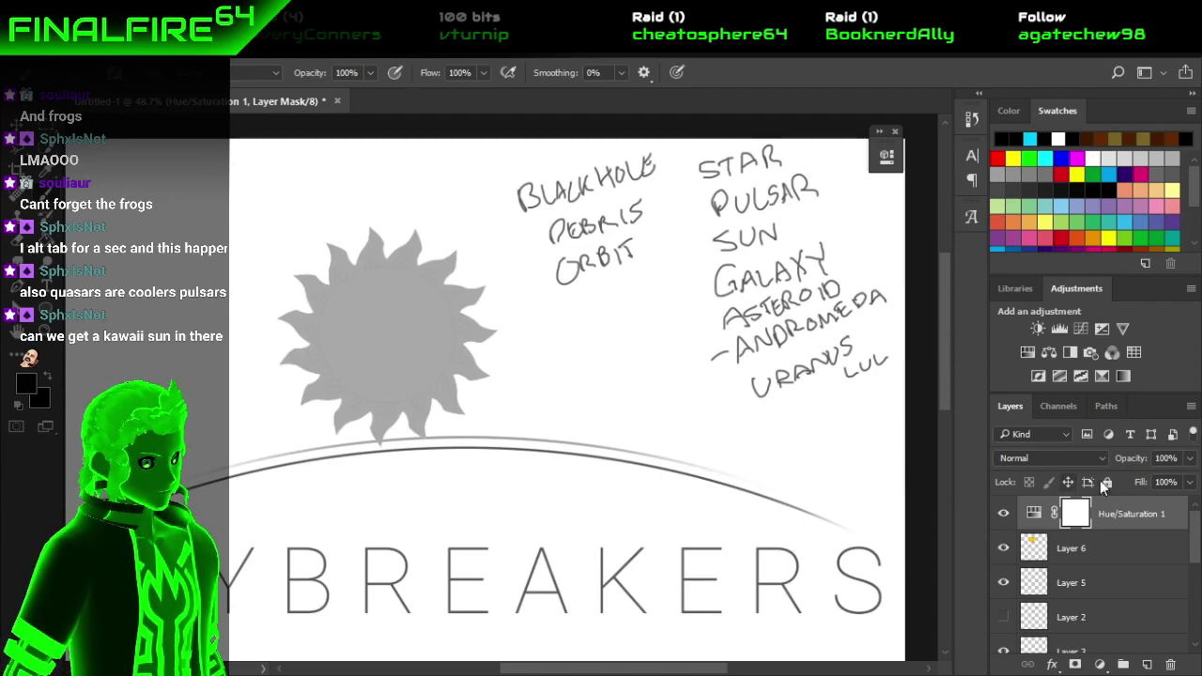
click(1131, 550)
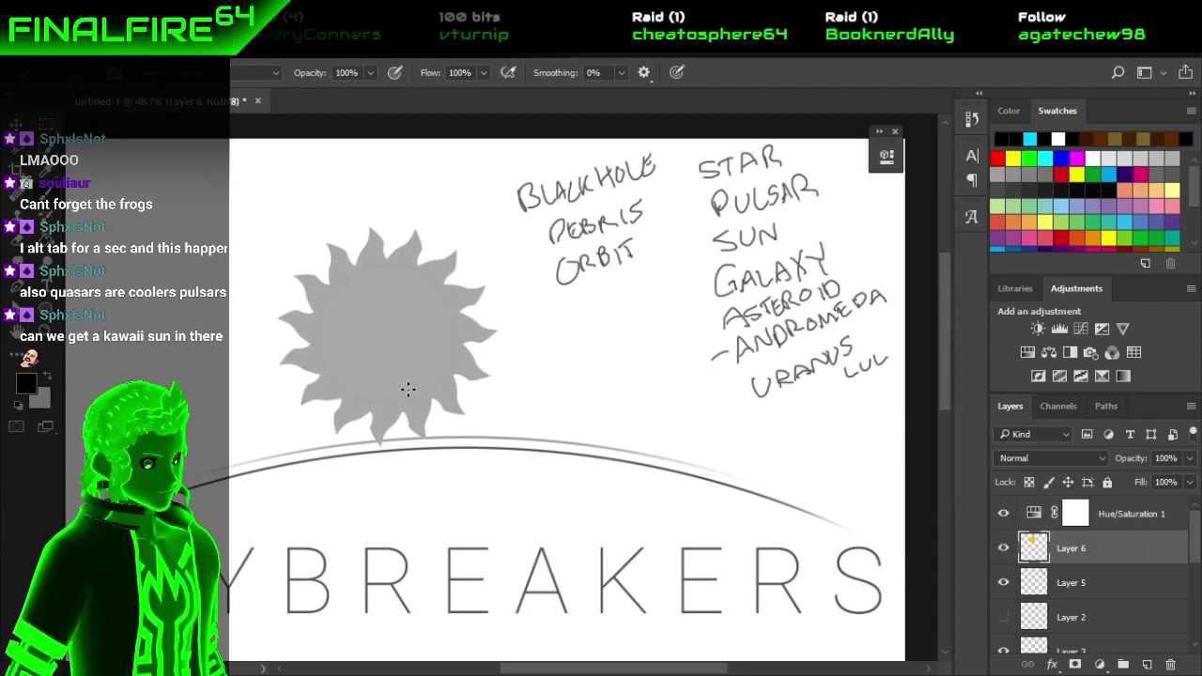
mouse_move(285, 375)
mouse_down()
mouse_move(501, 274)
mouse_move(462, 286)
mouse_up()
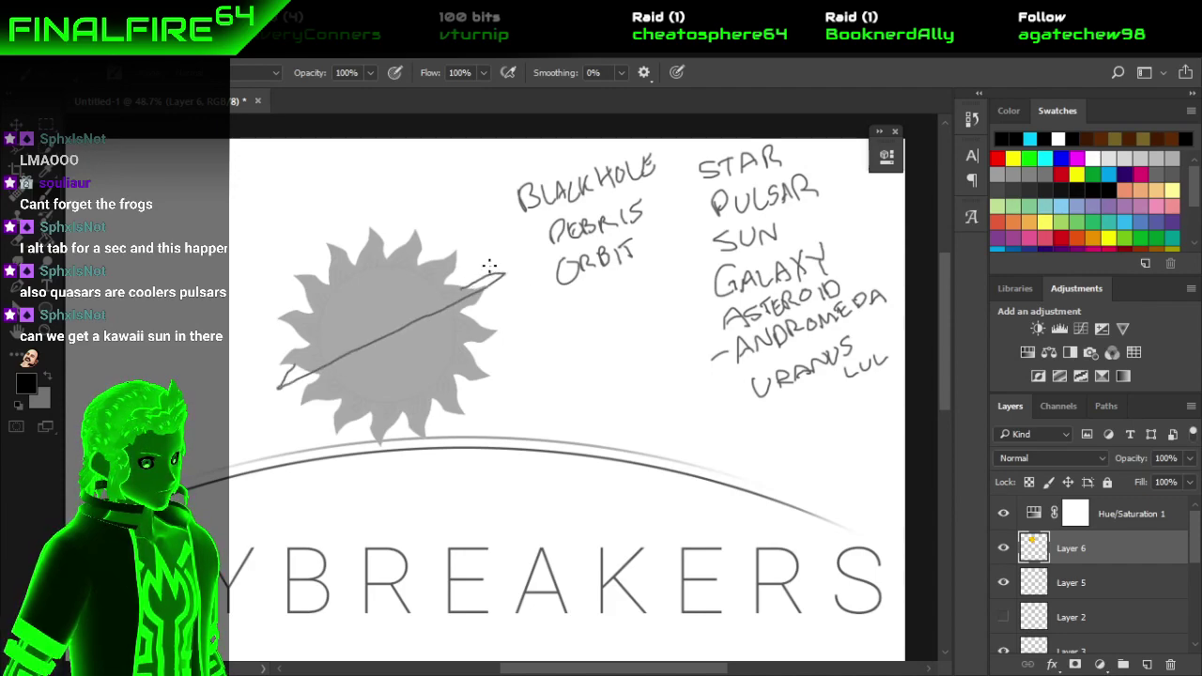
key(ctrl+z)
click(621, 74)
drag(677, 95, 724, 93)
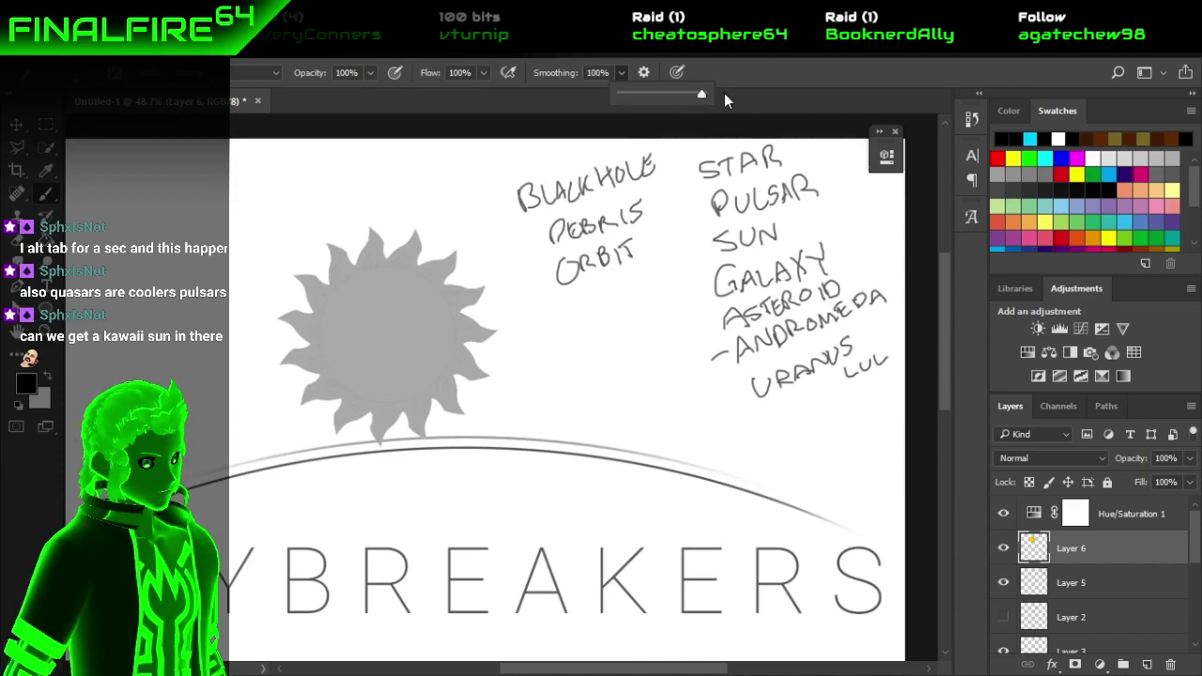
Try sketching two narrow loops crossing at the sun's center with the smoothed brush, and undo the strokes.
click(297, 368)
mouse_move(274, 395)
mouse_down()
mouse_move(391, 347)
mouse_move(502, 276)
mouse_move(490, 270)
mouse_up()
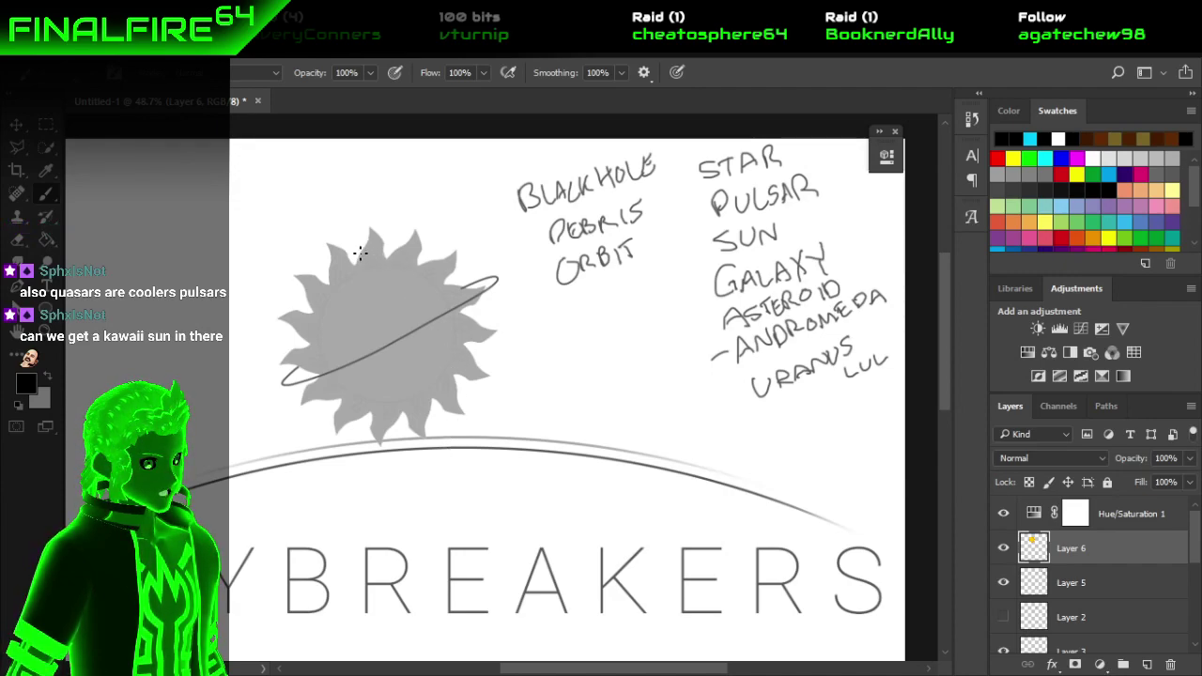
mouse_move(345, 235)
mouse_down()
mouse_move(376, 332)
mouse_move(438, 449)
mouse_move(440, 436)
mouse_up()
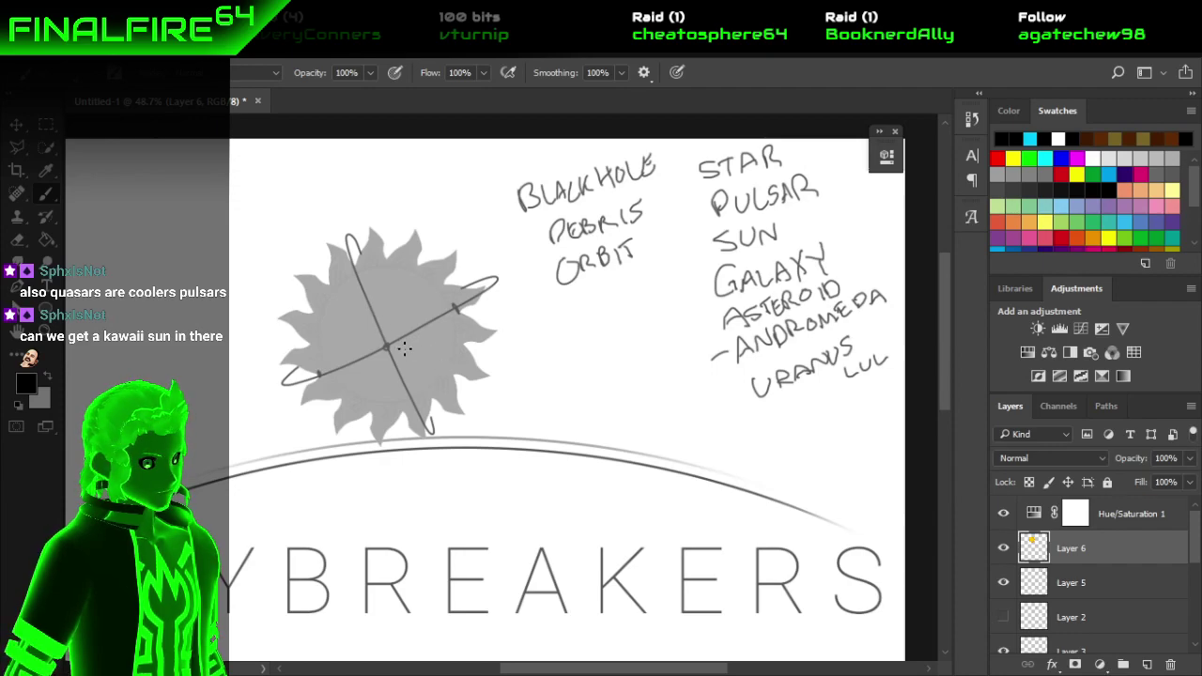
key(ctrl+alt+z)
key(ctrl+alt+z)
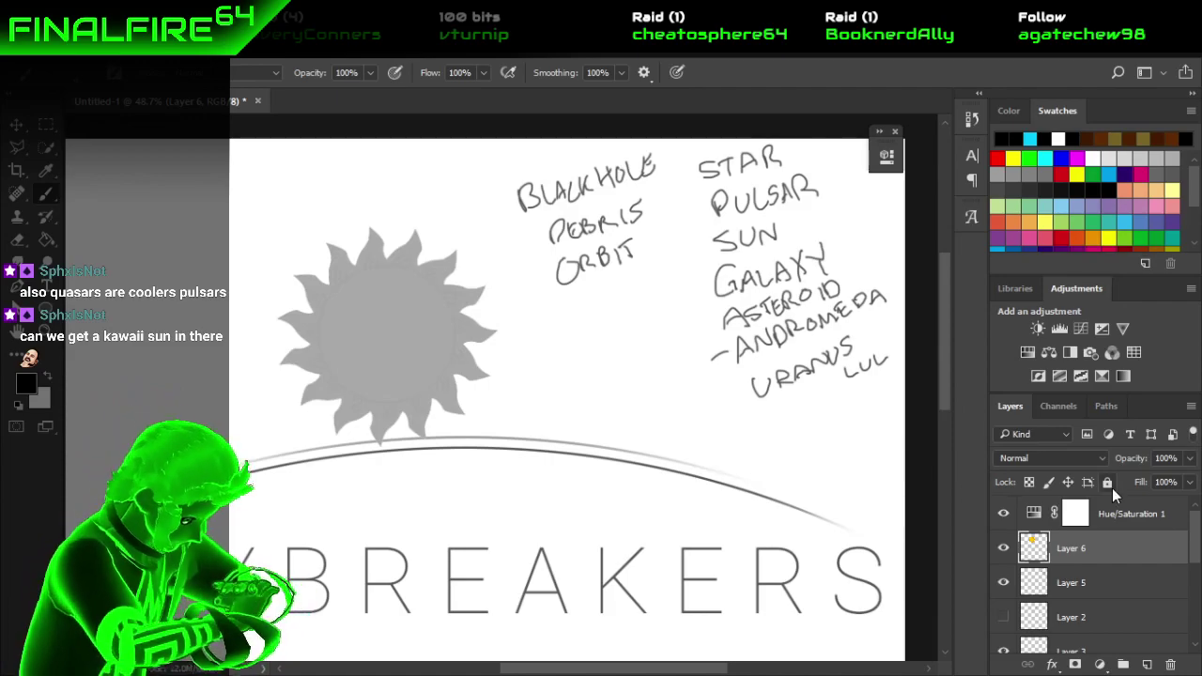
Delete the sun layer together with the Hue/Saturation 1 adjustment layer.
shift+click(1141, 517)
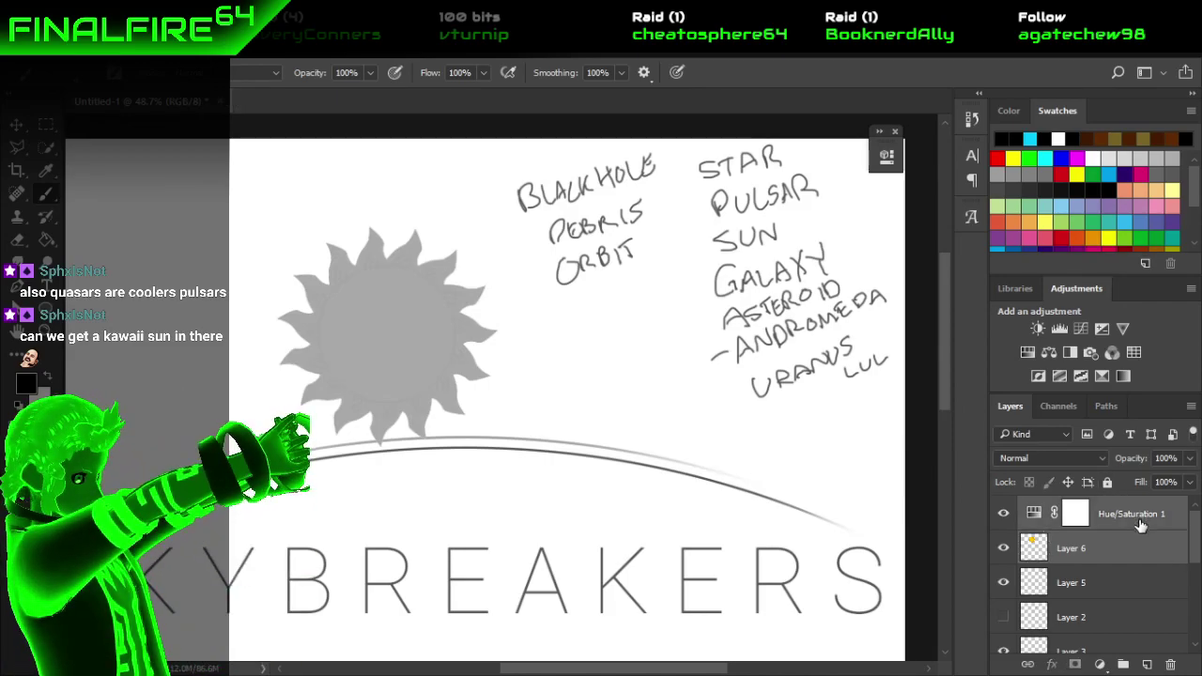
click(1170, 664)
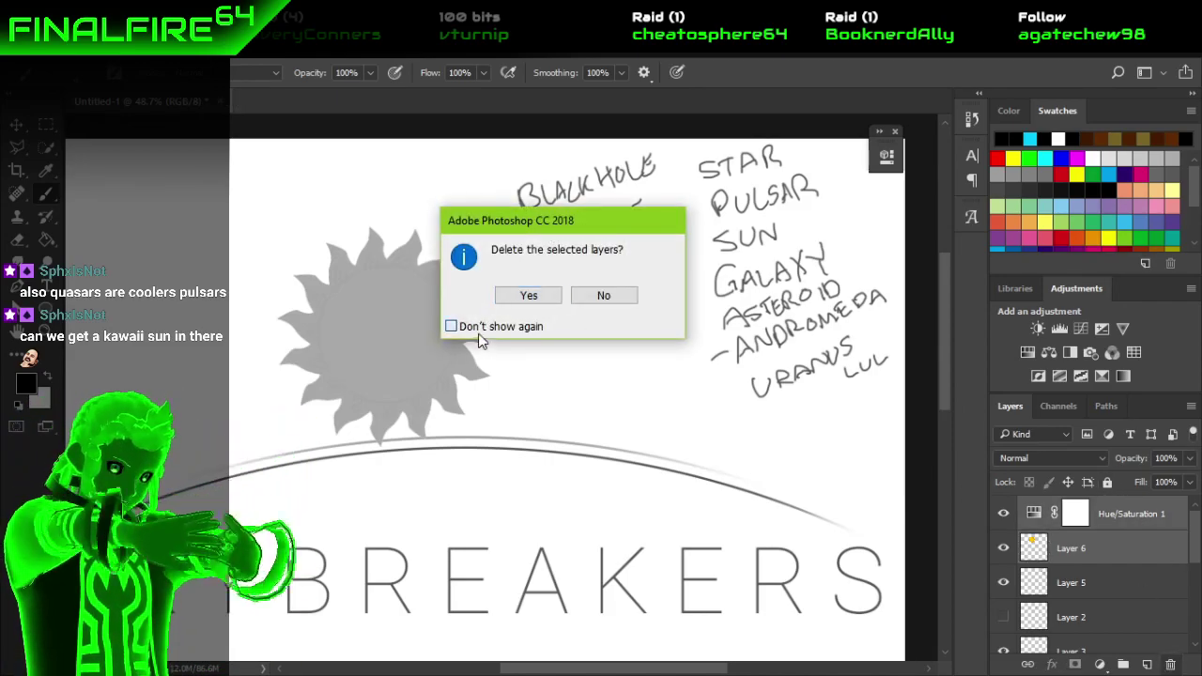
click(529, 294)
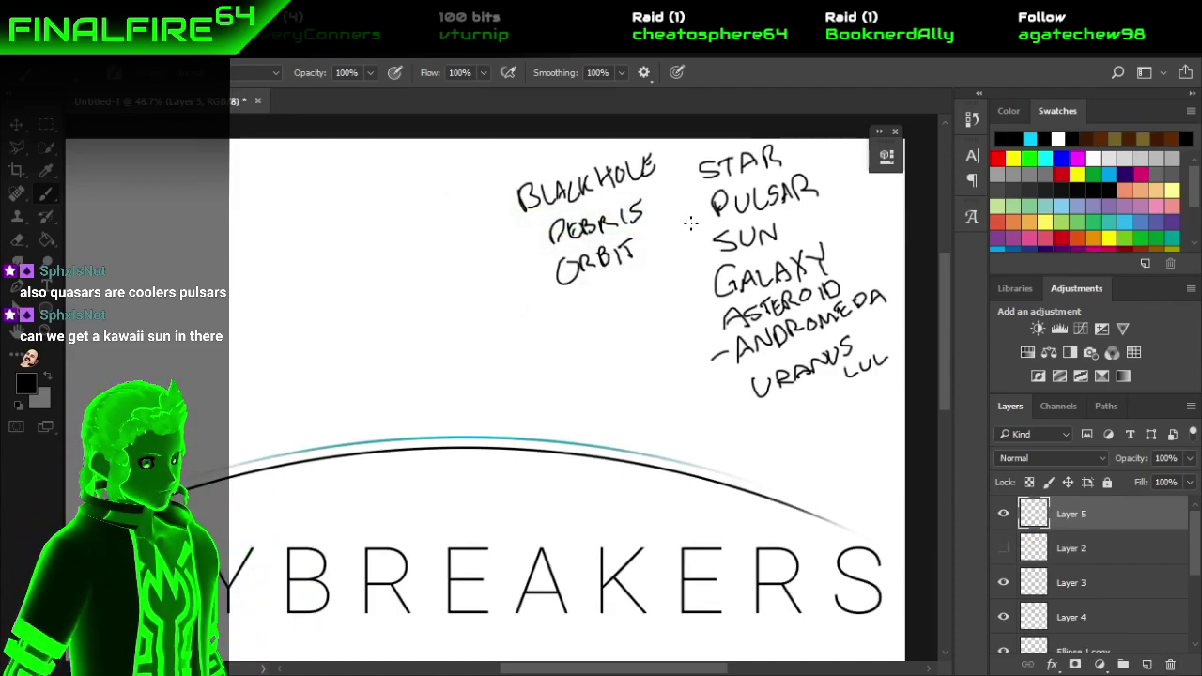
Hide the Ellipse 1 copy layer and check the arcs above the SKYBREAKERS text up close.
scroll(543, 382, down, 1)
scroll(1033, 555, down, 3)
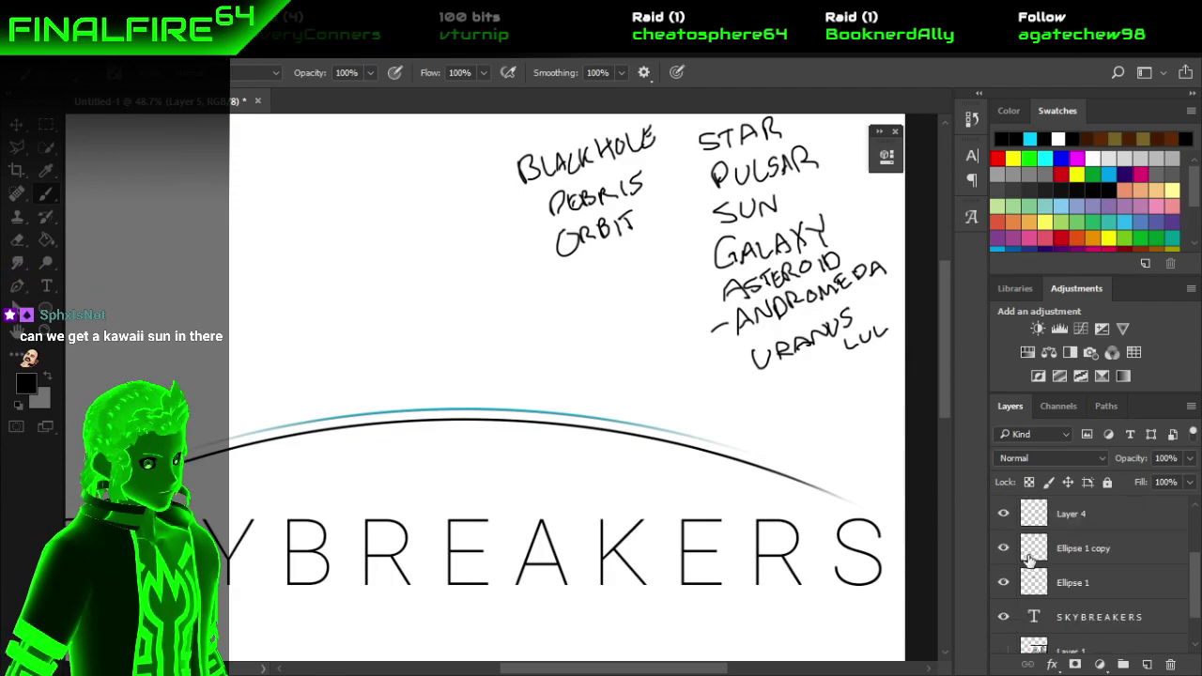
scroll(1003, 563, up, 2)
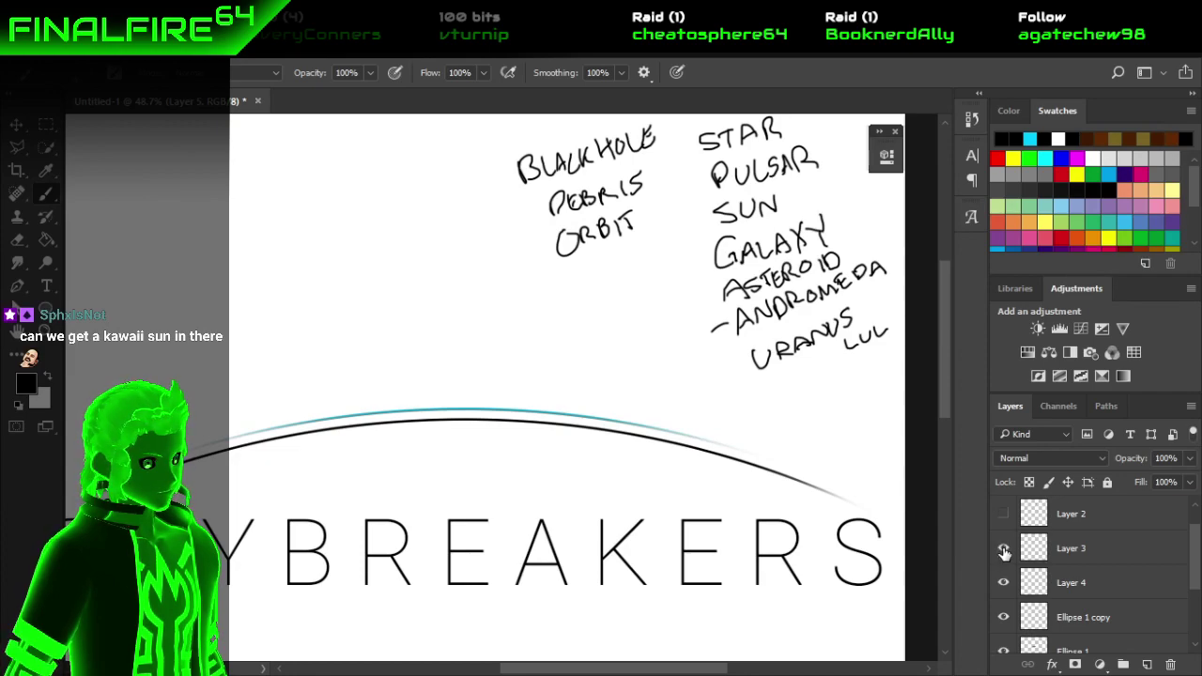
click(1003, 617)
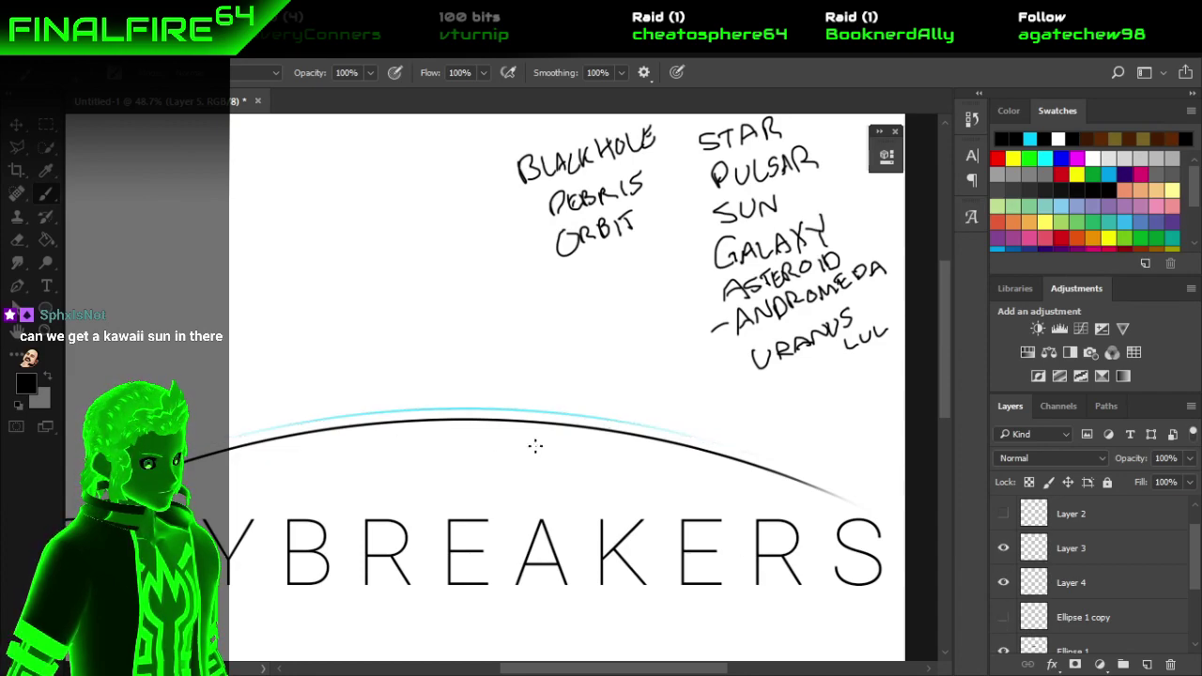
scroll(465, 413, up, 10)
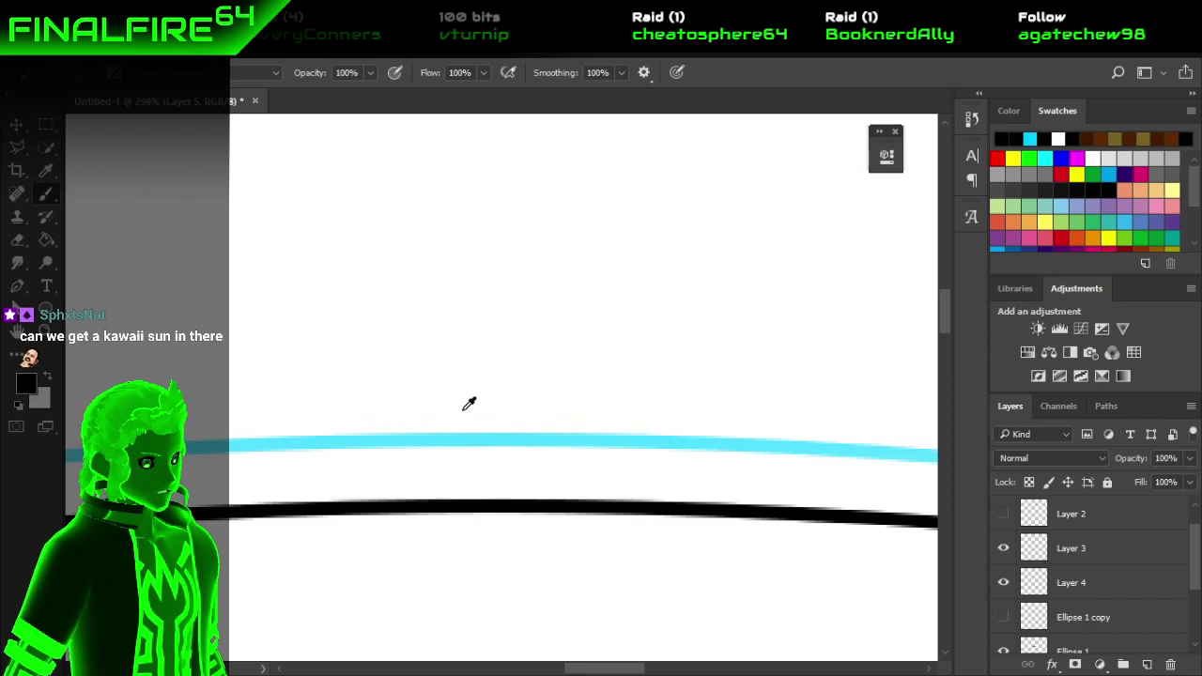
scroll(462, 411, down, 10)
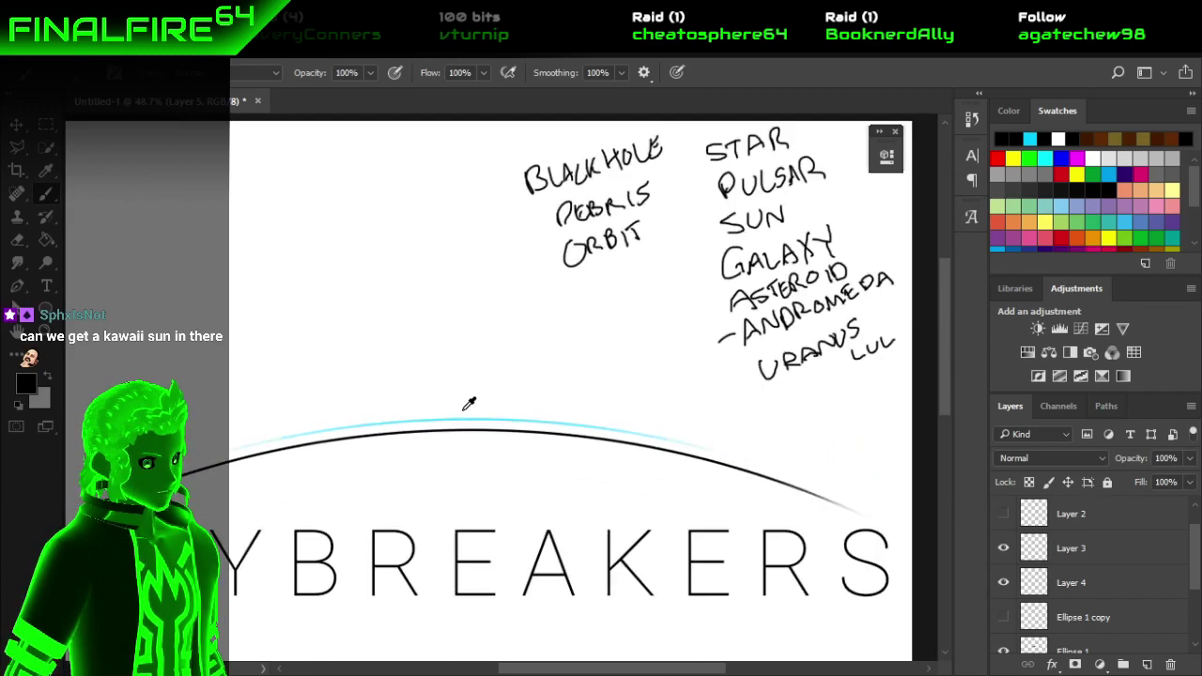
scroll(462, 407, up, 2)
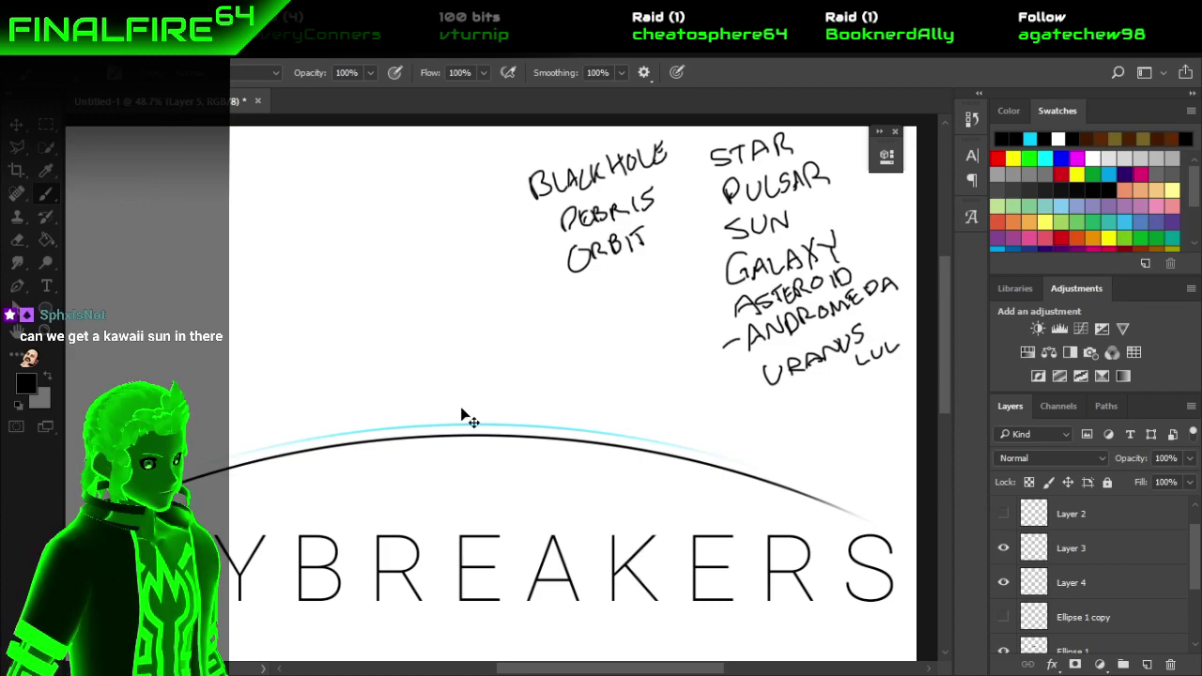
Add a new empty layer above Layer 5, keeping the handwritten words layer.
scroll(461, 408, left, 5)
scroll(500, 297, up, 3)
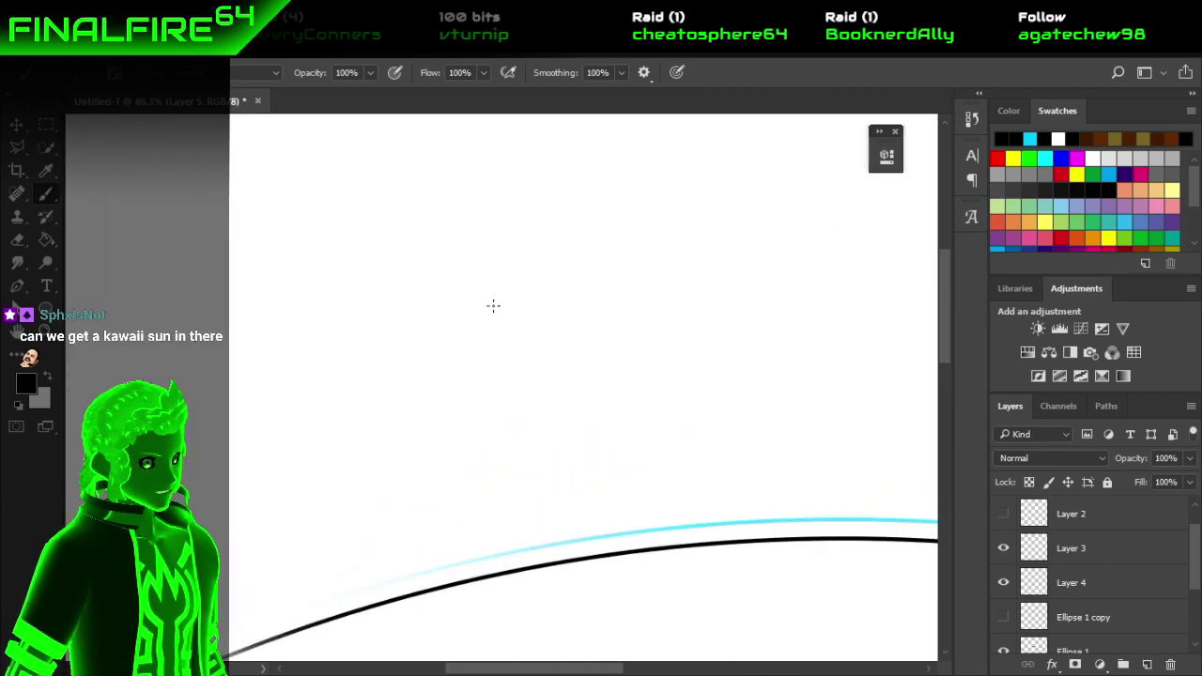
scroll(491, 303, up, 3)
click(1171, 664)
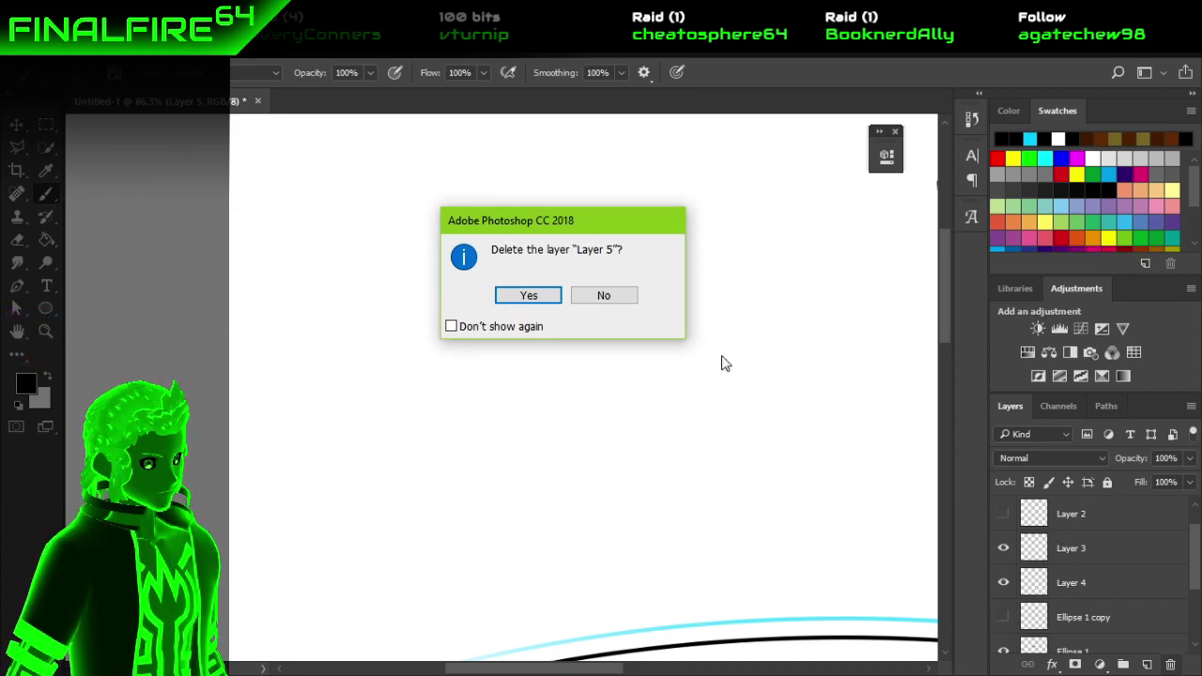
click(601, 298)
click(1147, 663)
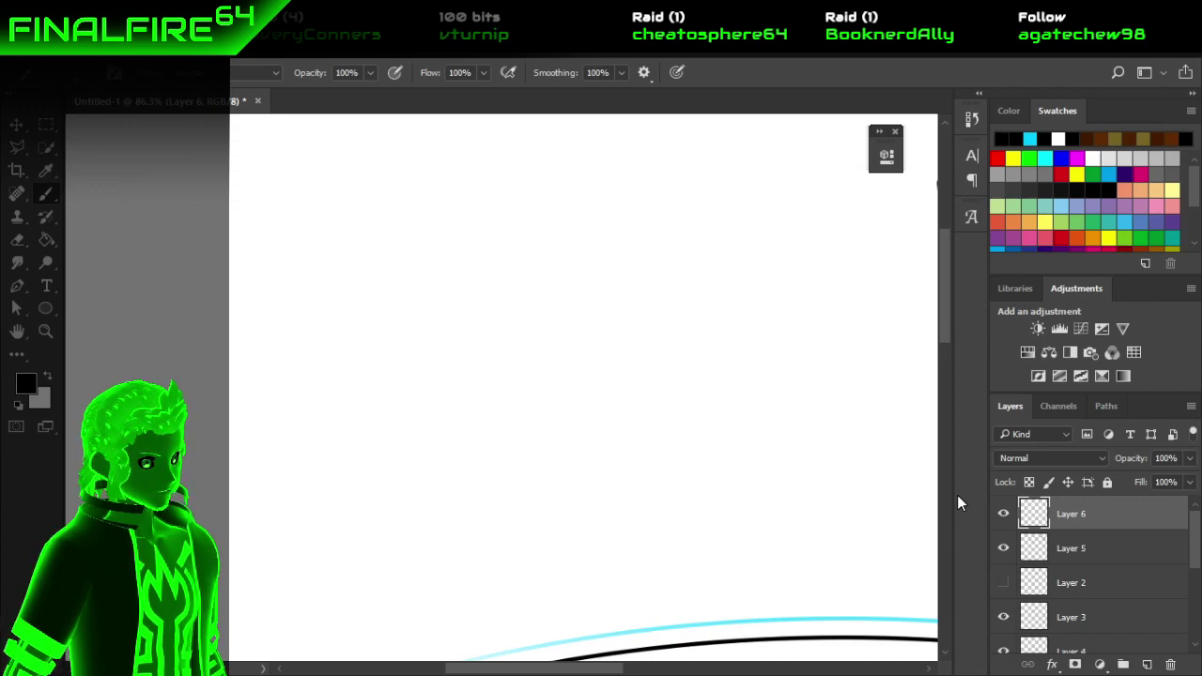
Sketch a small freehand circle in the blank area above the arc's left end, with a curved diagonal line across it.
mouse_move(459, 333)
mouse_down()
mouse_move(444, 387)
mouse_move(474, 405)
mouse_move(511, 389)
mouse_move(532, 360)
mouse_move(529, 334)
mouse_move(466, 310)
mouse_move(430, 347)
mouse_move(456, 372)
mouse_up()
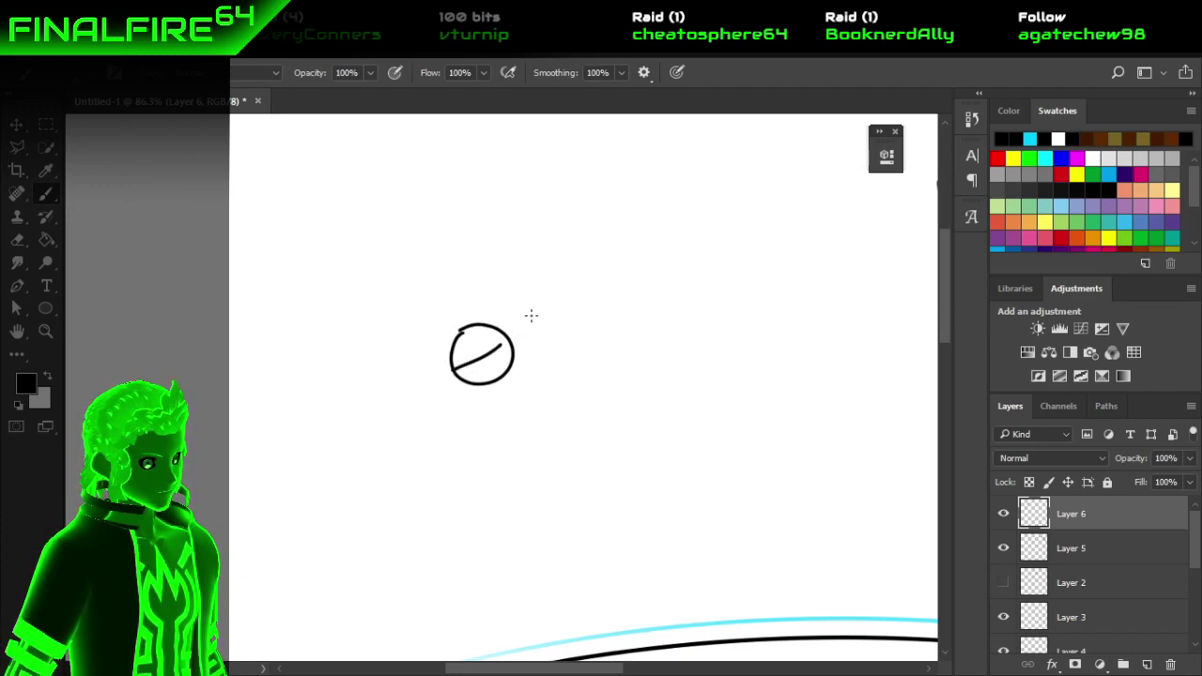
key(ctrl+z)
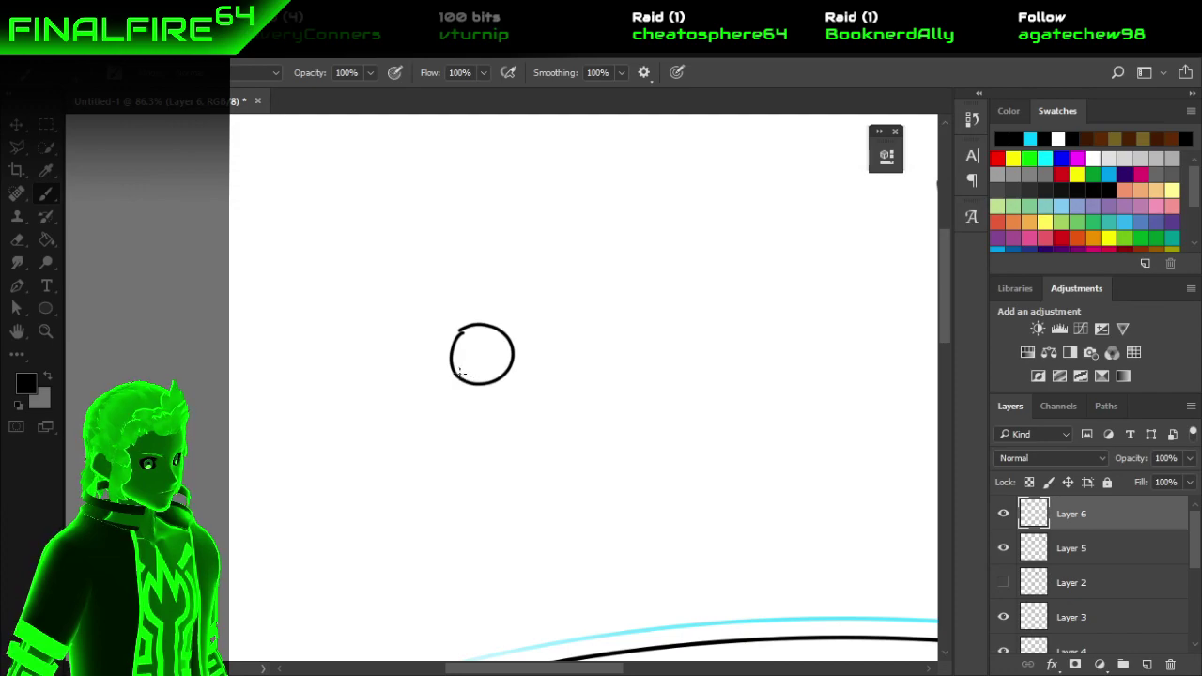
mouse_move(459, 371)
mouse_down()
mouse_move(507, 351)
mouse_move(532, 313)
mouse_up()
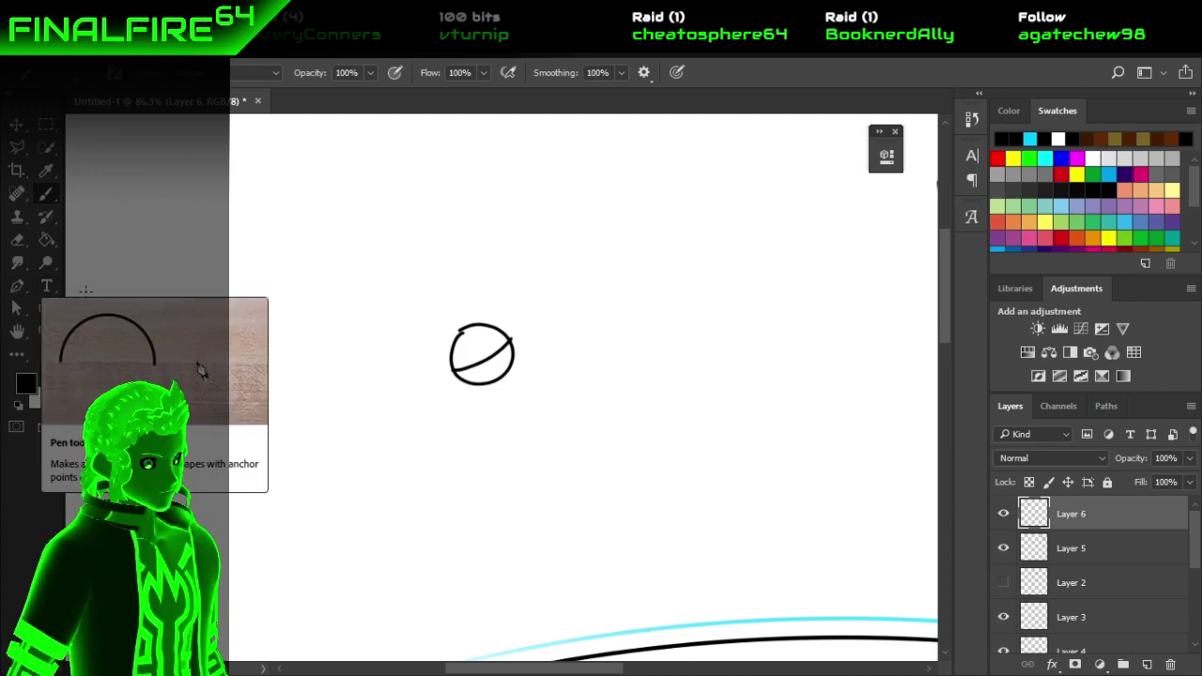
Erase the sketched circle's lower half, keeping the dome above the diagonal line.
click(17, 240)
mouse_move(463, 384)
mouse_down()
mouse_move(456, 403)
mouse_move(494, 378)
mouse_move(486, 400)
mouse_move(476, 394)
mouse_move(522, 360)
mouse_up()
key(ctrl+alt+z)
key(ctrl+alt+z)
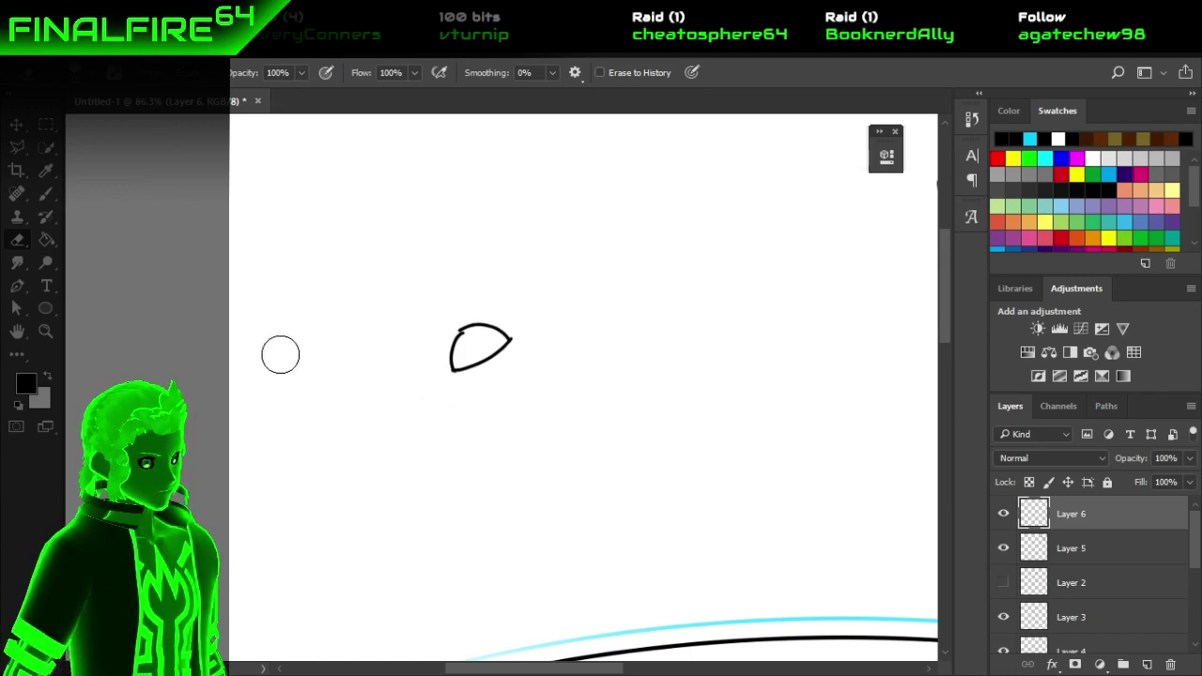
Try sketching a tilted ring around the dome with freehand brush strokes.
click(46, 194)
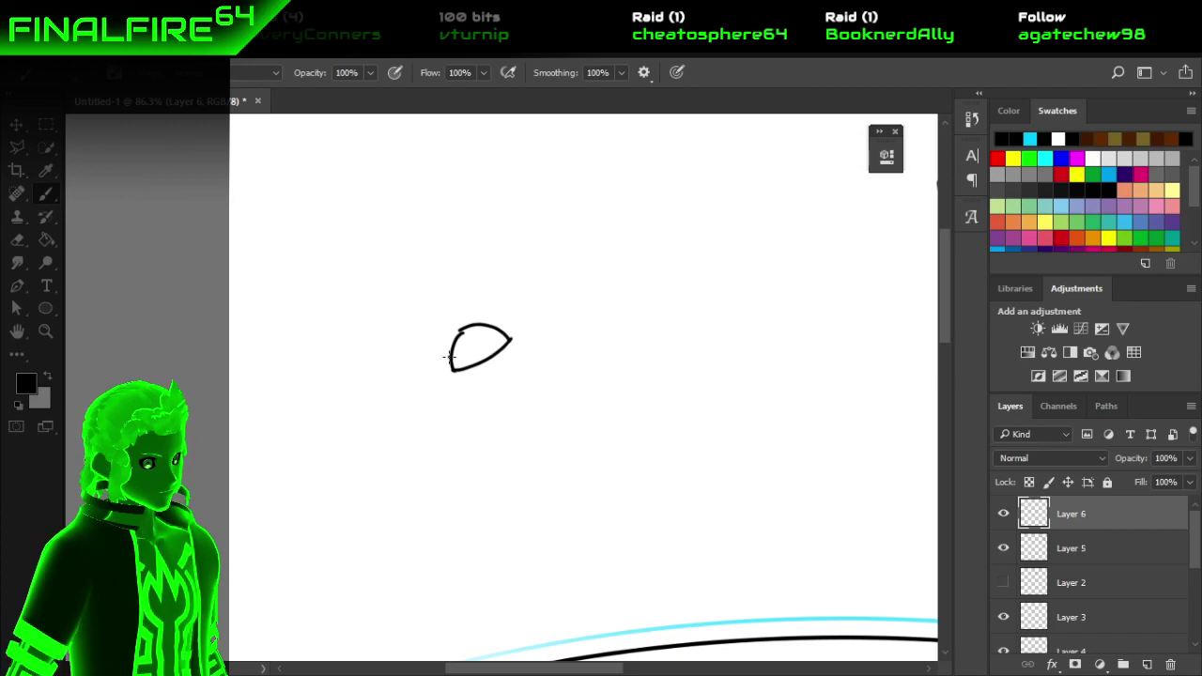
mouse_move(449, 362)
mouse_down()
mouse_move(377, 427)
mouse_move(437, 413)
mouse_move(552, 354)
mouse_move(611, 299)
mouse_move(567, 303)
mouse_move(461, 353)
mouse_up()
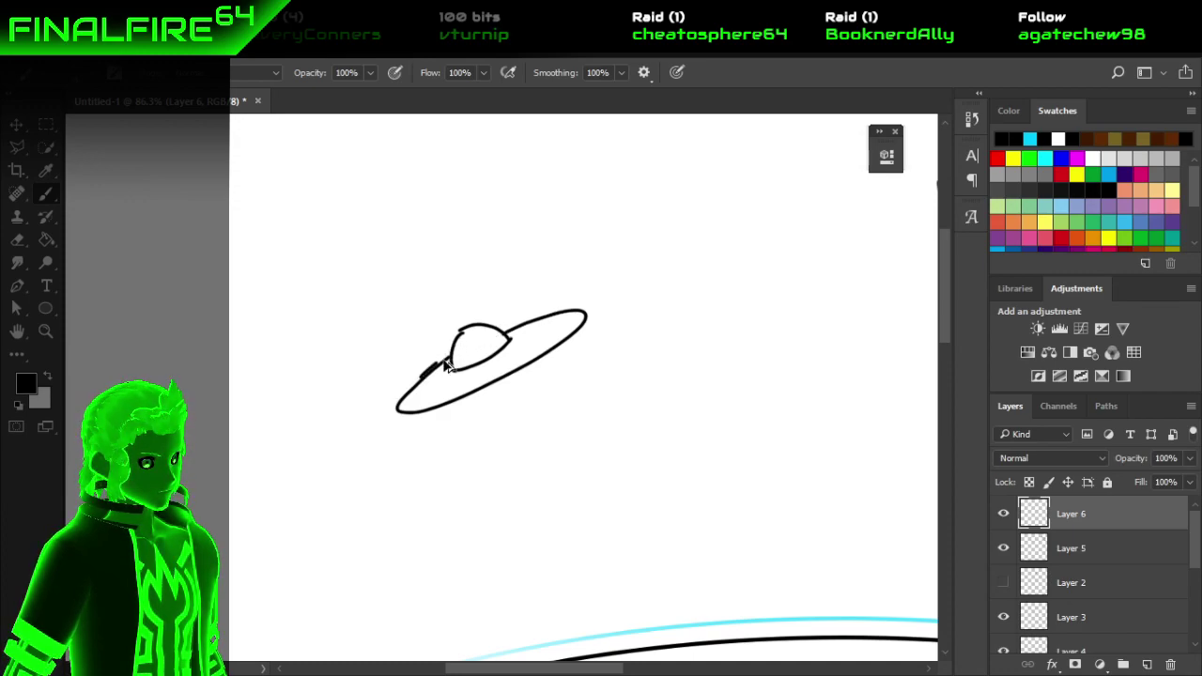
key(ctrl+z)
mouse_move(454, 343)
mouse_down()
mouse_move(535, 305)
mouse_move(488, 347)
mouse_move(563, 306)
mouse_move(595, 306)
mouse_move(607, 346)
mouse_move(579, 383)
mouse_move(588, 353)
mouse_up()
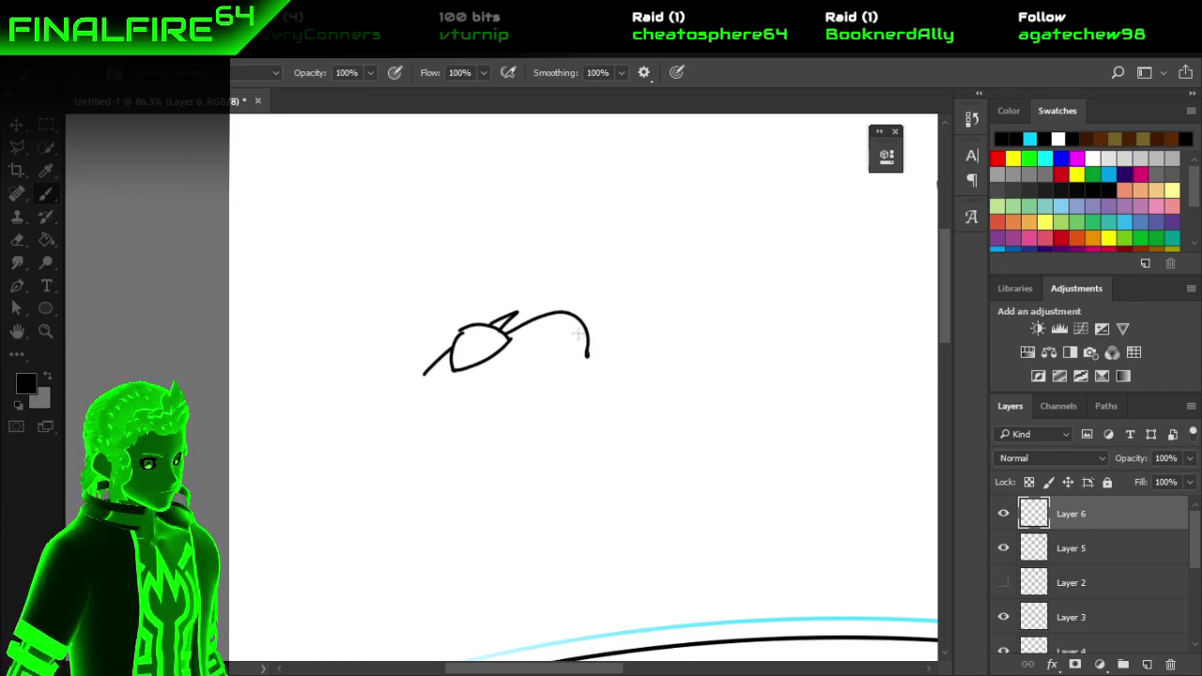
key(ctrl+z)
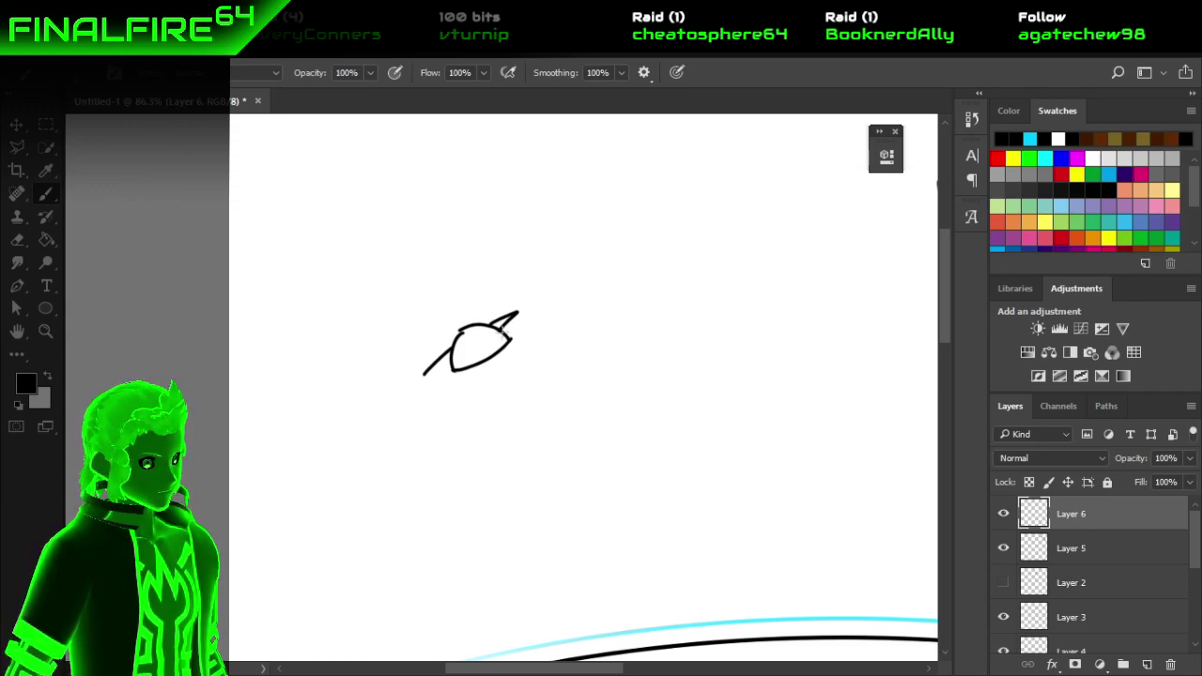
Sketch a swirling ring with curved, pointed tips around the dome.
mouse_move(510, 320)
mouse_down()
mouse_move(566, 320)
mouse_move(587, 334)
mouse_move(571, 365)
mouse_up()
key(ctrl+z)
mouse_move(526, 317)
mouse_down()
mouse_move(567, 307)
mouse_move(601, 319)
mouse_move(543, 390)
mouse_move(565, 330)
mouse_move(518, 366)
mouse_up()
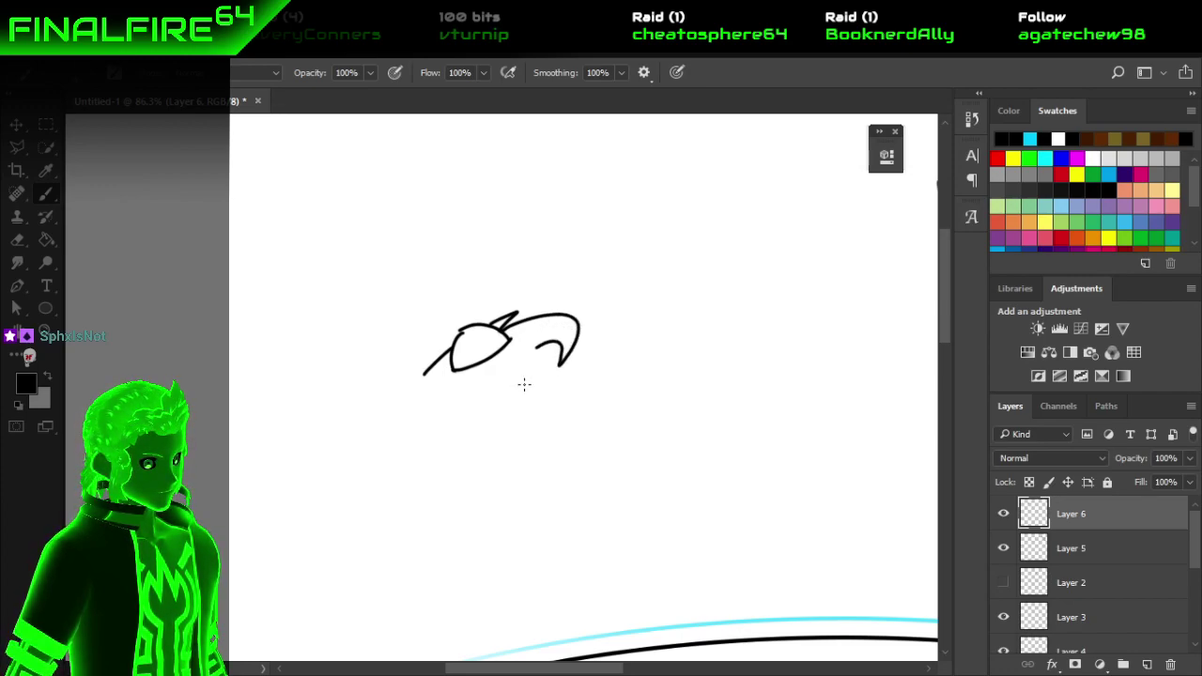
mouse_move(542, 363)
mouse_down()
mouse_move(520, 394)
mouse_move(478, 416)
mouse_move(423, 424)
mouse_move(390, 427)
mouse_move(477, 390)
mouse_move(490, 367)
mouse_move(430, 407)
mouse_move(392, 408)
mouse_move(370, 386)
mouse_move(387, 349)
mouse_move(406, 350)
mouse_move(415, 381)
mouse_move(451, 373)
mouse_up()
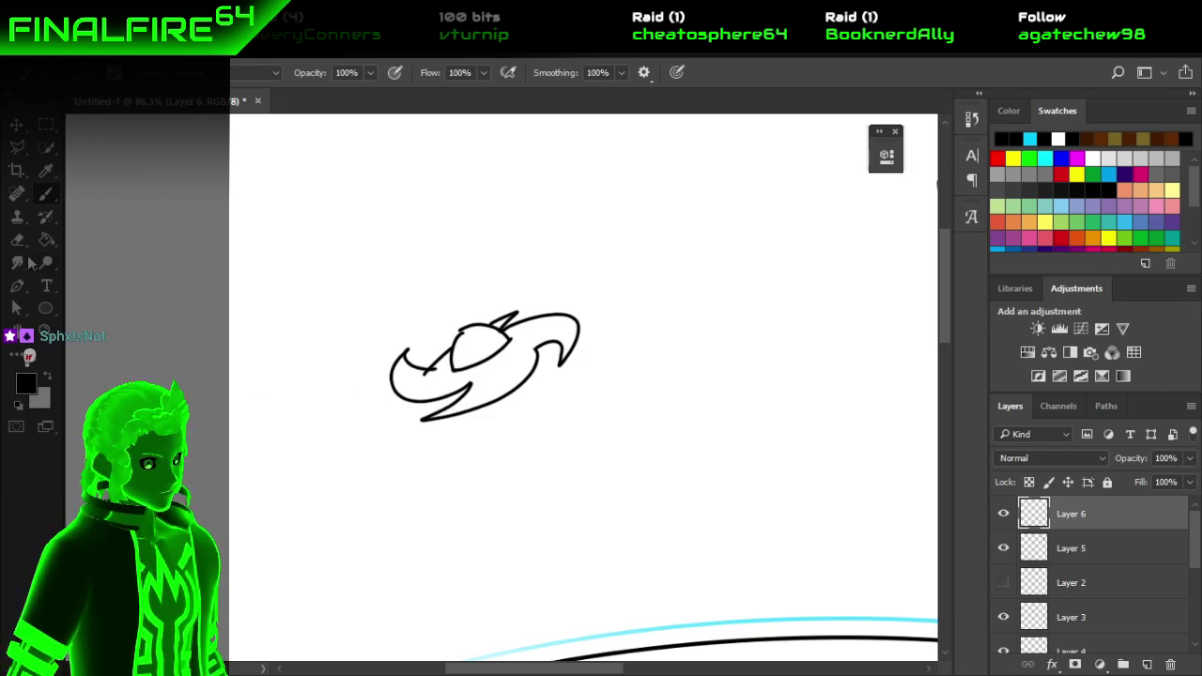
Erase the entire ringed planet sketch from the blank area above the arc.
key(e)
mouse_move(424, 385)
mouse_down()
mouse_move(392, 348)
mouse_move(462, 431)
mouse_move(484, 407)
mouse_move(501, 332)
mouse_move(544, 294)
mouse_move(636, 328)
mouse_up()
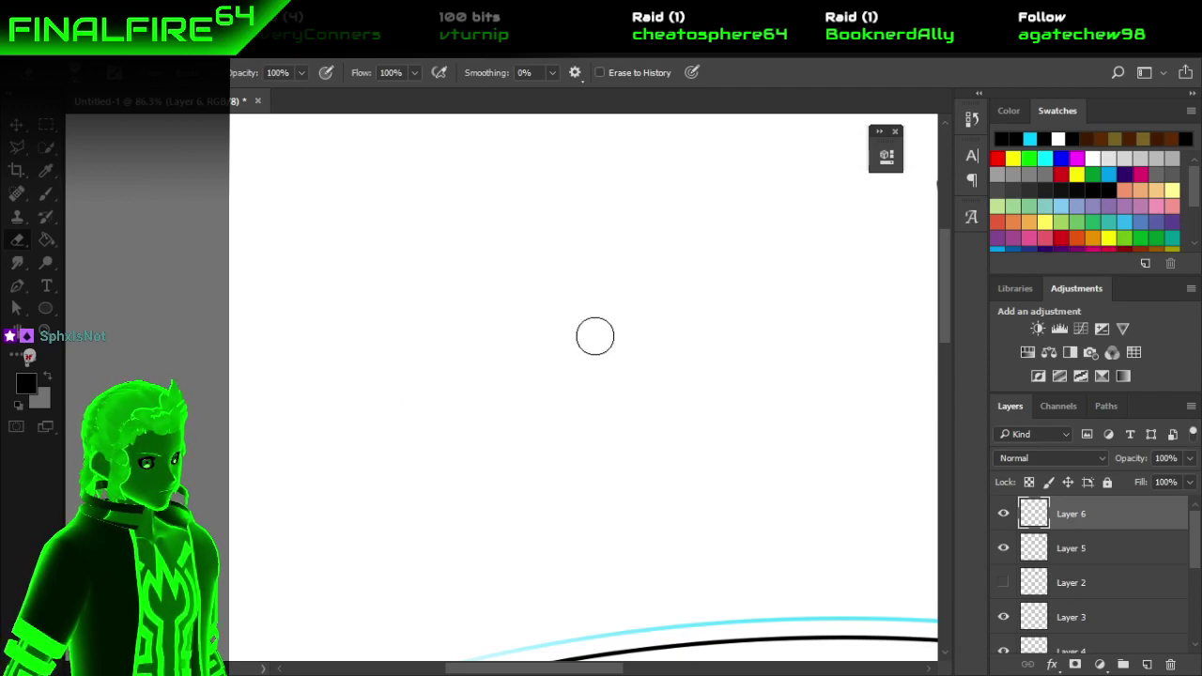
scroll(572, 328, down, 4)
scroll(648, 337, right, 5)
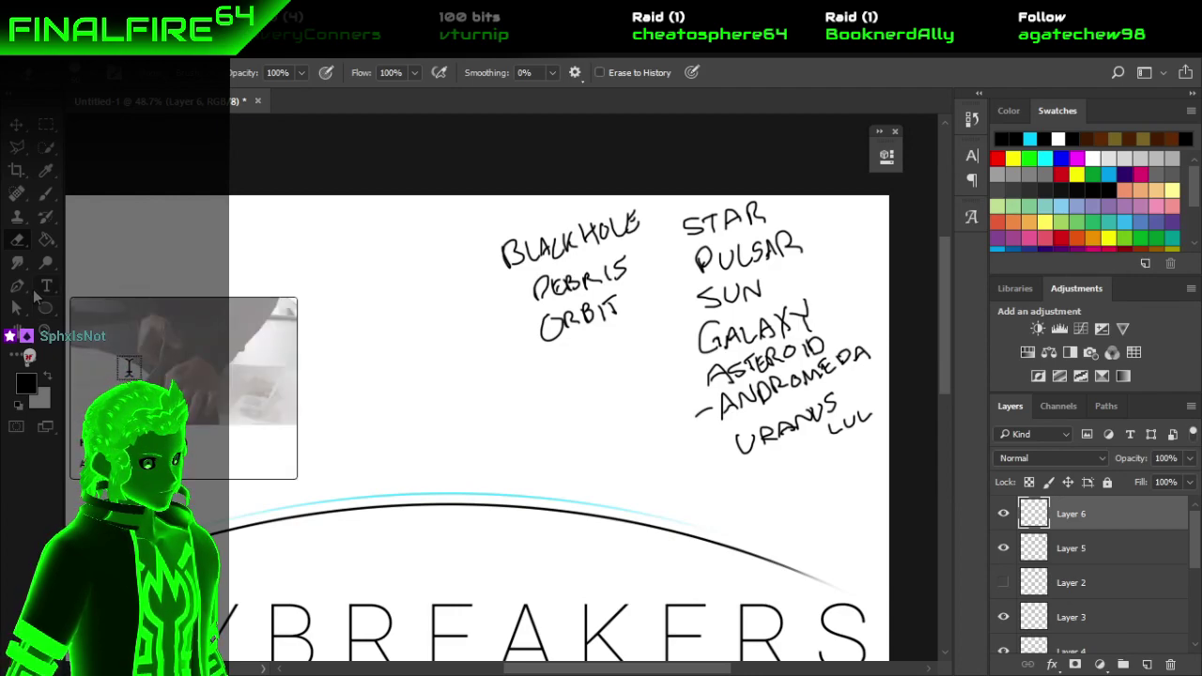
Try placing a solid black circle about 115 px across above the arc with the Ellipse tool.
click(45, 308)
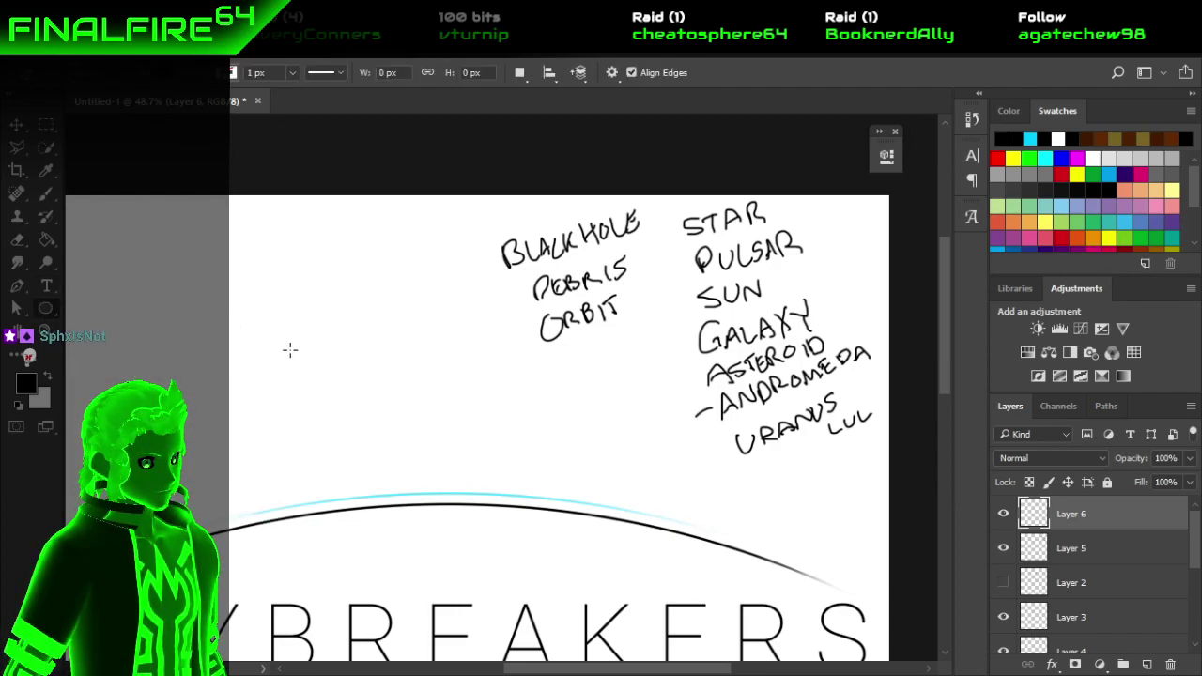
drag(275, 354, 326, 404)
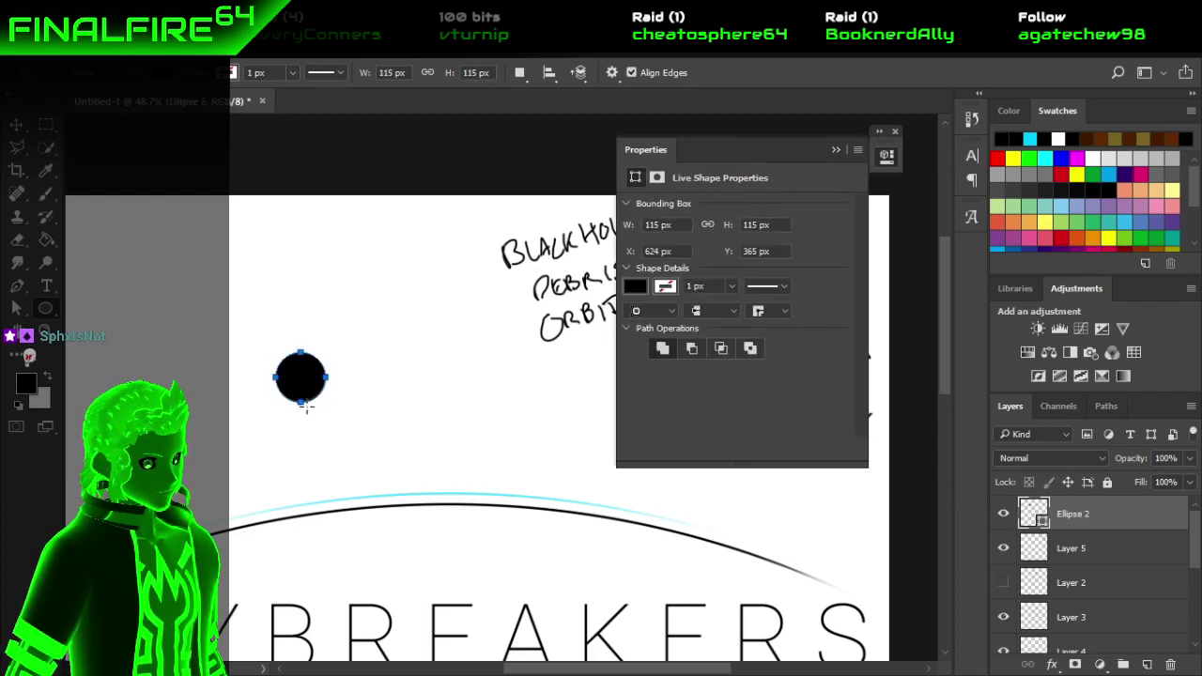
click(835, 151)
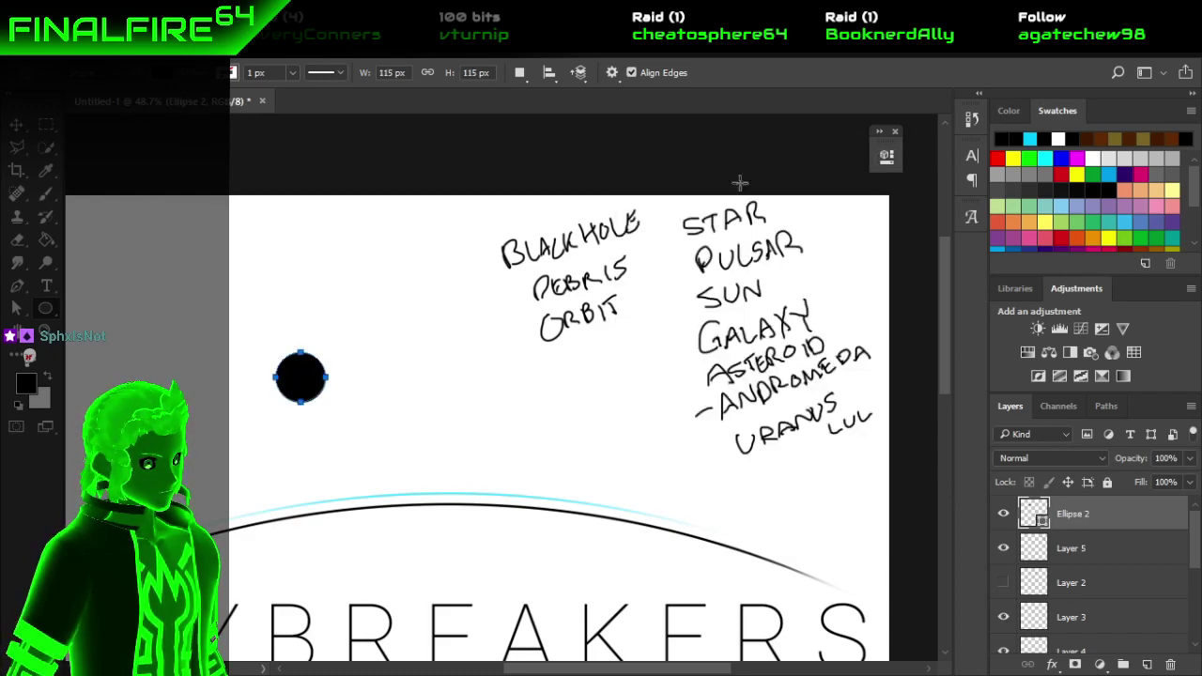
key(ctrl+z)
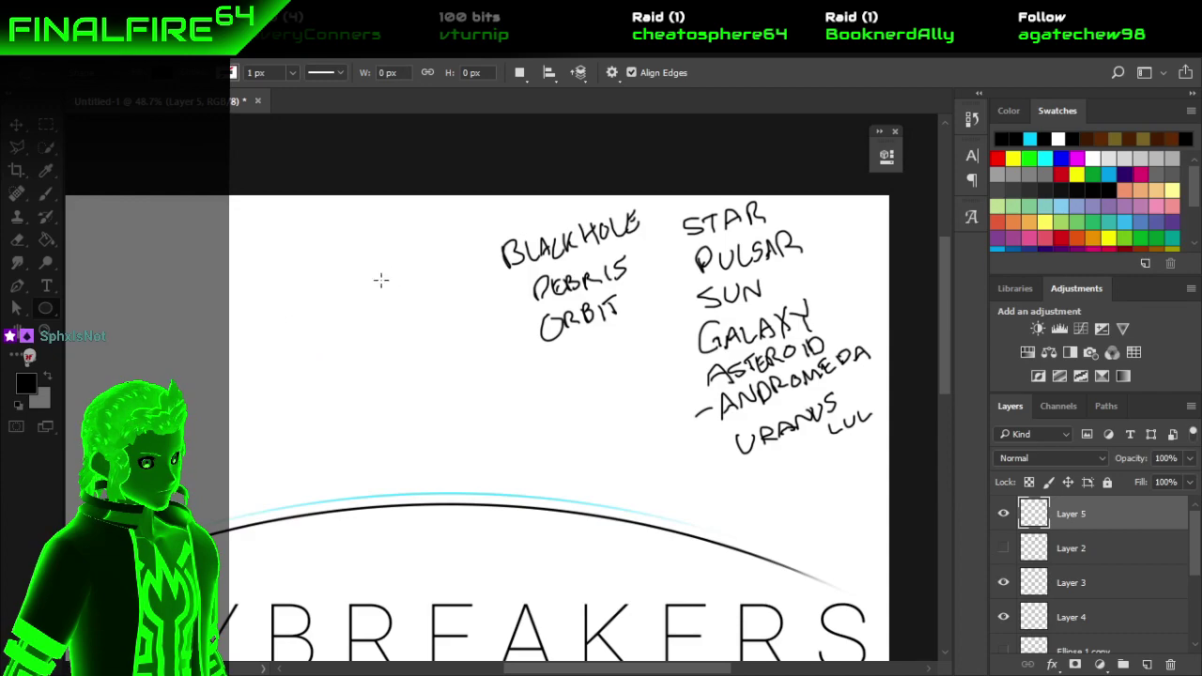
scroll(363, 388, up, 3)
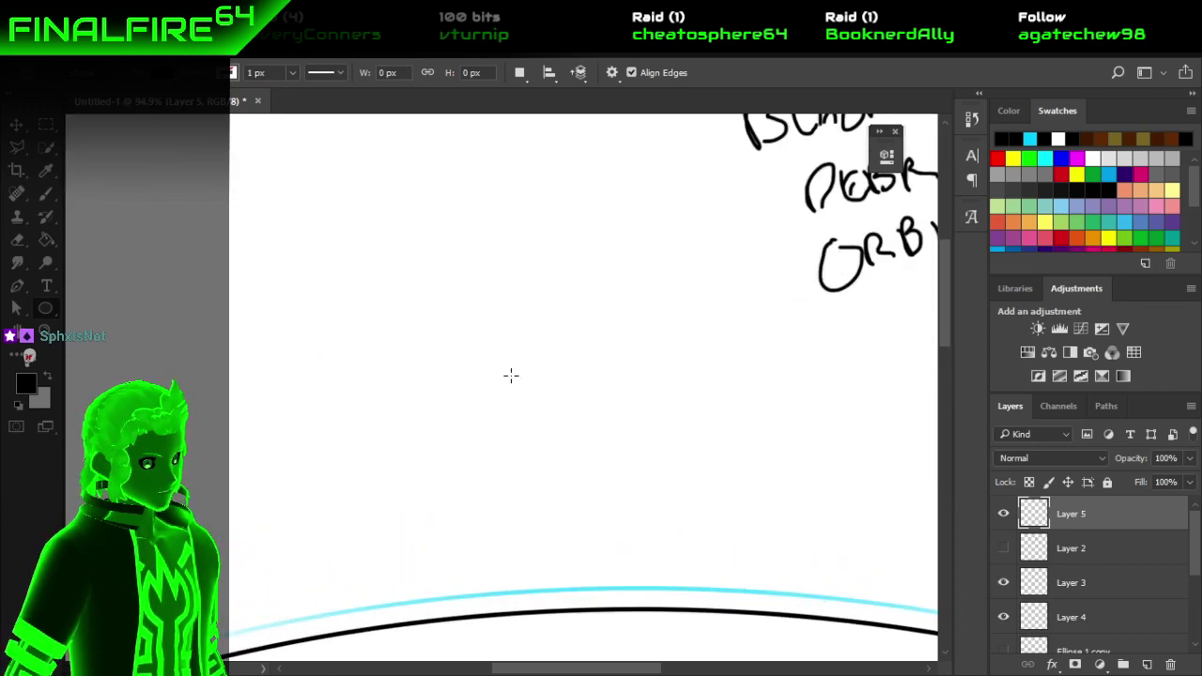
drag(506, 338, 458, 374)
key(ctrl+z)
Sketch a freehand circle above the arc on Layer 5, surrounded by four curved, pointed swirl blades.
key(b)
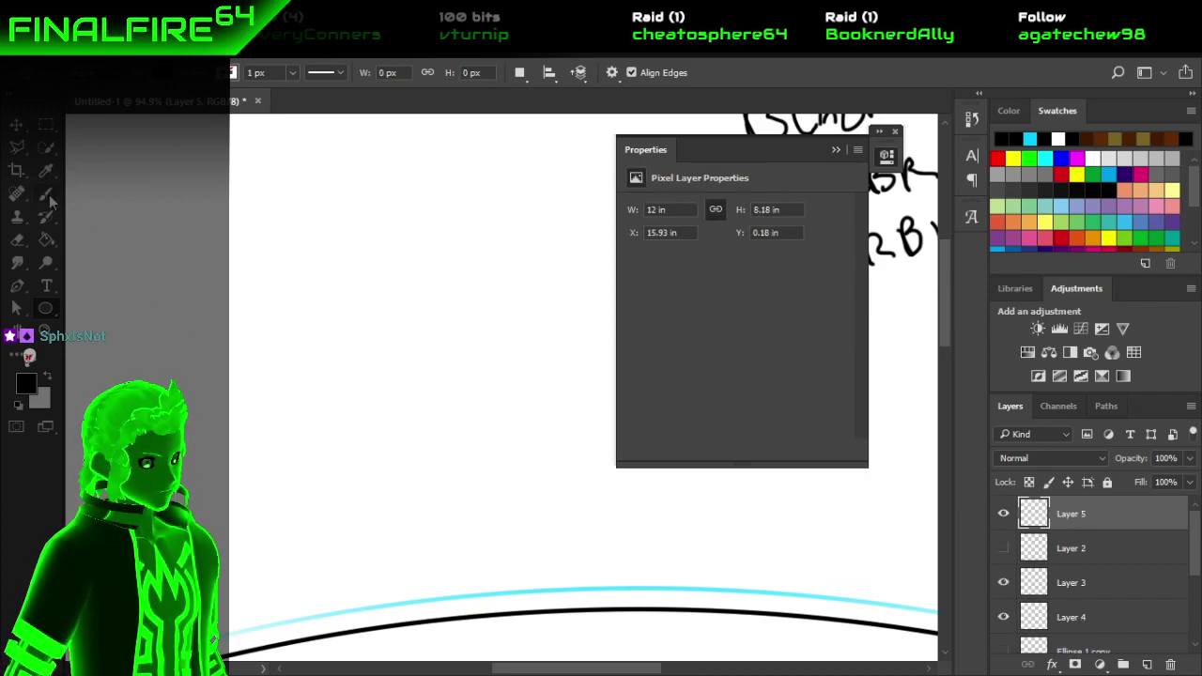
click(895, 132)
mouse_move(492, 341)
mouse_down()
mouse_move(456, 371)
mouse_move(456, 406)
mouse_move(489, 436)
mouse_move(541, 437)
mouse_move(573, 416)
mouse_move(581, 382)
mouse_move(555, 328)
mouse_move(493, 321)
mouse_move(460, 369)
mouse_move(507, 303)
mouse_move(541, 281)
mouse_move(577, 284)
mouse_move(613, 298)
mouse_move(633, 346)
mouse_move(570, 322)
mouse_move(538, 331)
mouse_move(610, 347)
mouse_move(622, 373)
mouse_move(614, 442)
mouse_move(582, 476)
mouse_move(578, 392)
mouse_move(547, 449)
mouse_move(483, 477)
mouse_move(443, 452)
mouse_move(423, 418)
mouse_move(510, 430)
mouse_up()
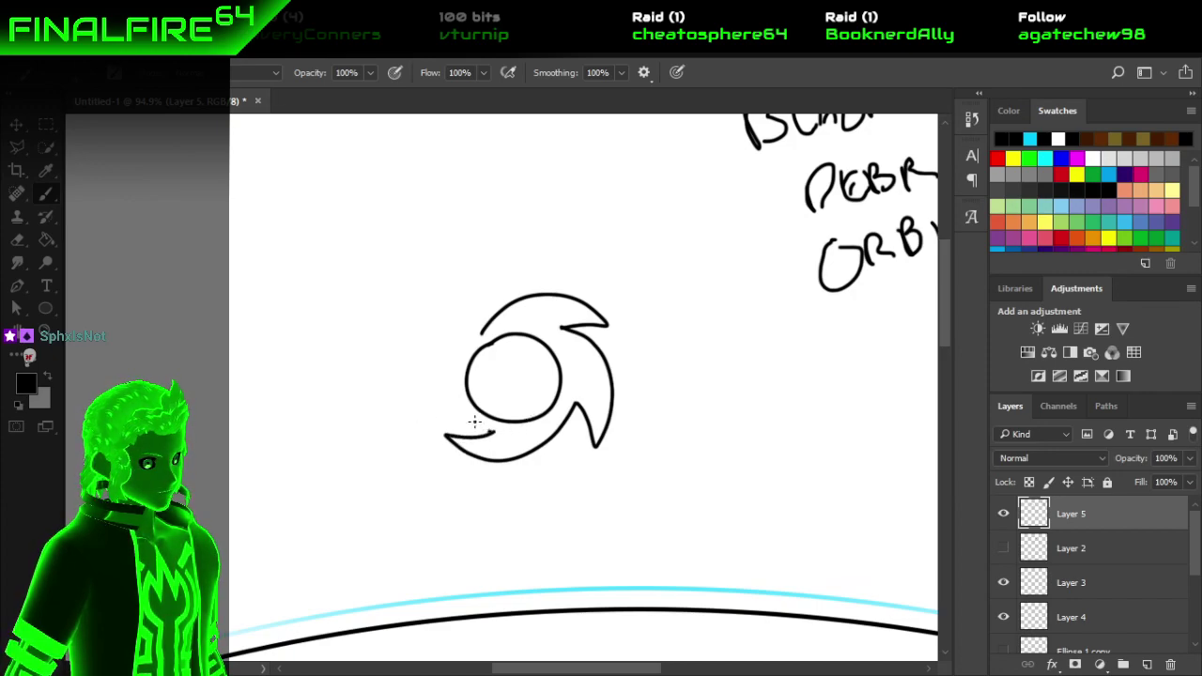
mouse_move(496, 431)
mouse_down()
mouse_move(433, 408)
mouse_move(420, 367)
mouse_move(431, 306)
mouse_move(476, 261)
mouse_move(461, 327)
mouse_move(488, 353)
mouse_up()
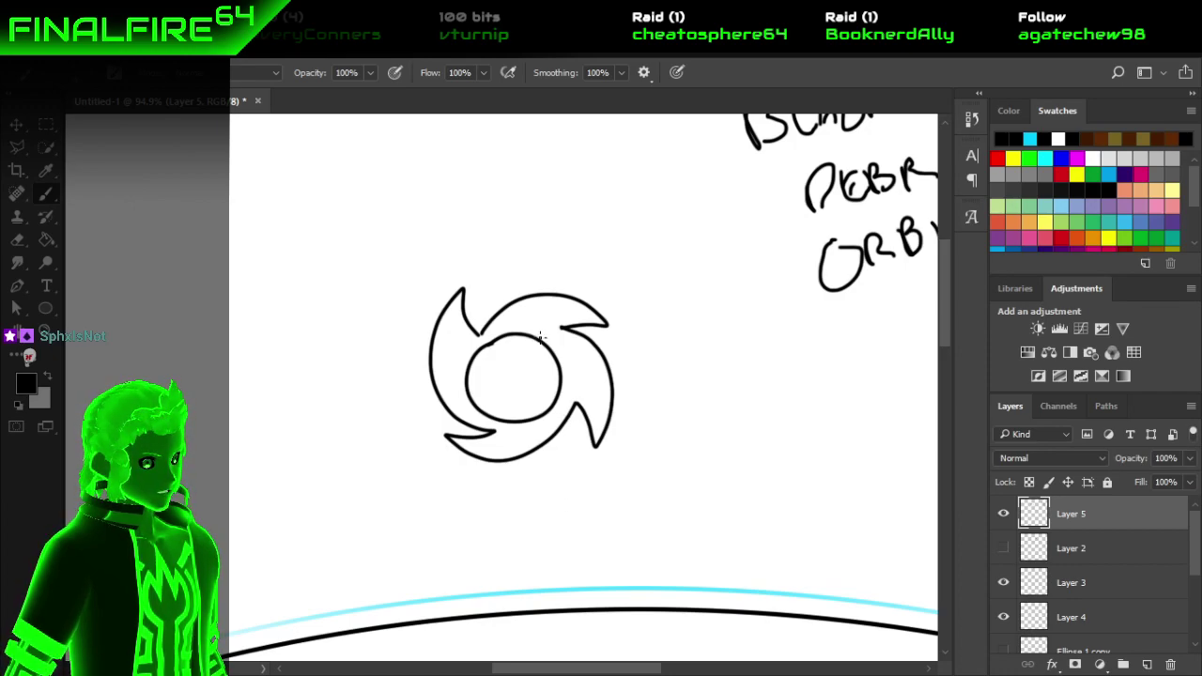
Try adding short curved accent strokes between the inner circle and the swirl blades, and undo them.
mouse_move(565, 347)
mouse_down()
mouse_move(585, 384)
mouse_move(555, 411)
mouse_up()
drag(552, 410, 531, 435)
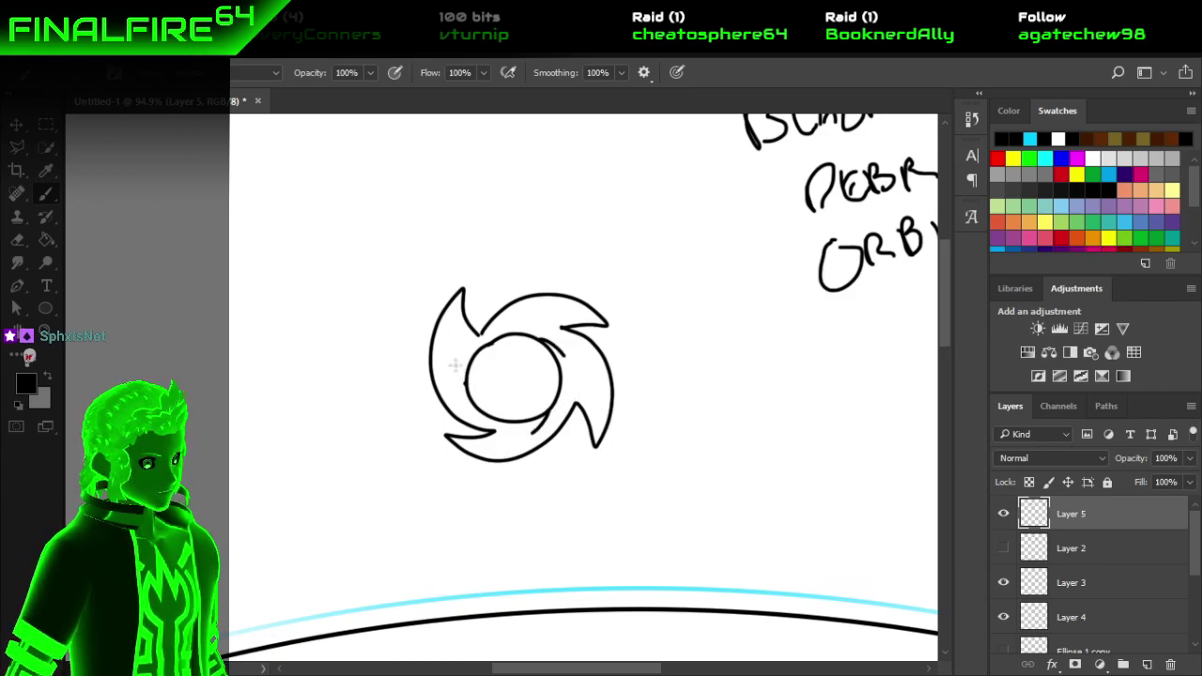
drag(460, 353, 470, 410)
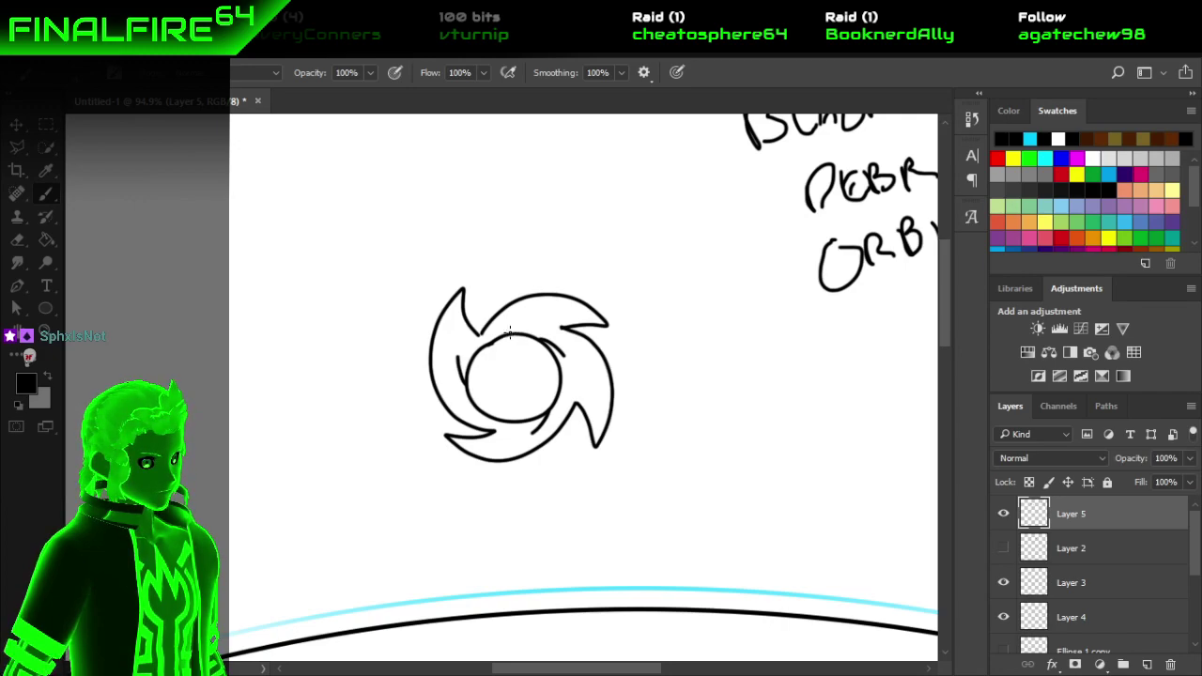
drag(509, 331, 584, 324)
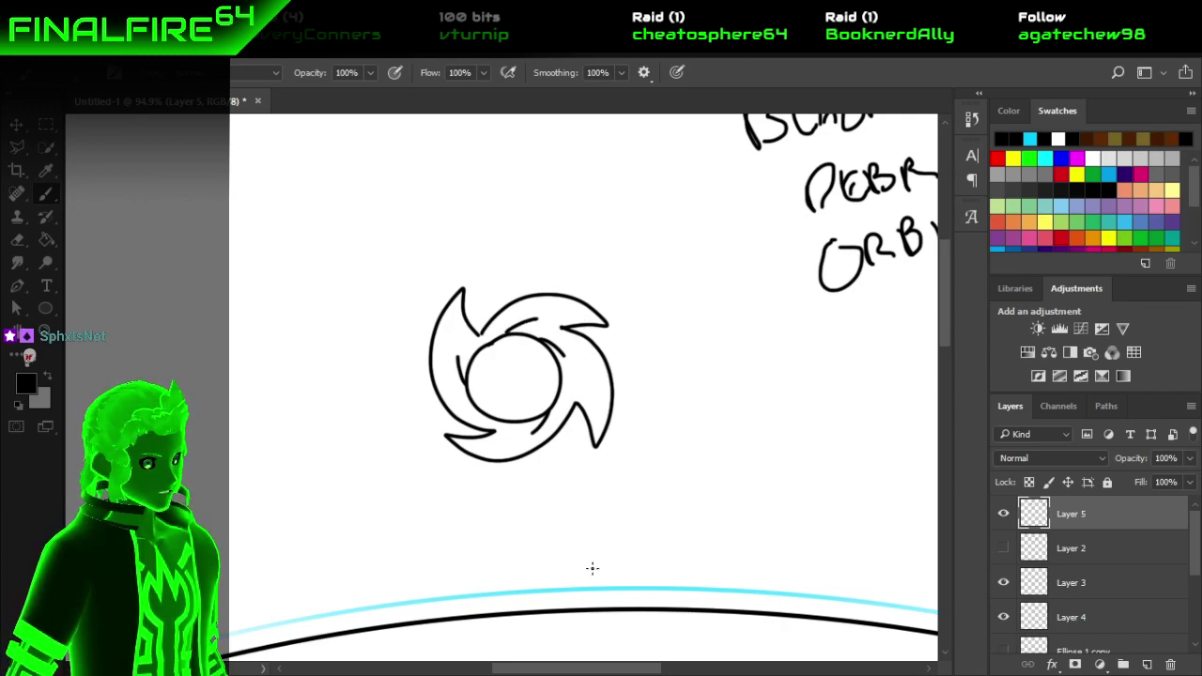
mouse_move(596, 537)
mouse_down()
mouse_move(700, 506)
mouse_move(571, 568)
mouse_move(635, 493)
mouse_move(717, 560)
mouse_move(581, 587)
mouse_move(666, 529)
mouse_move(617, 575)
mouse_up()
key(ctrl+z)
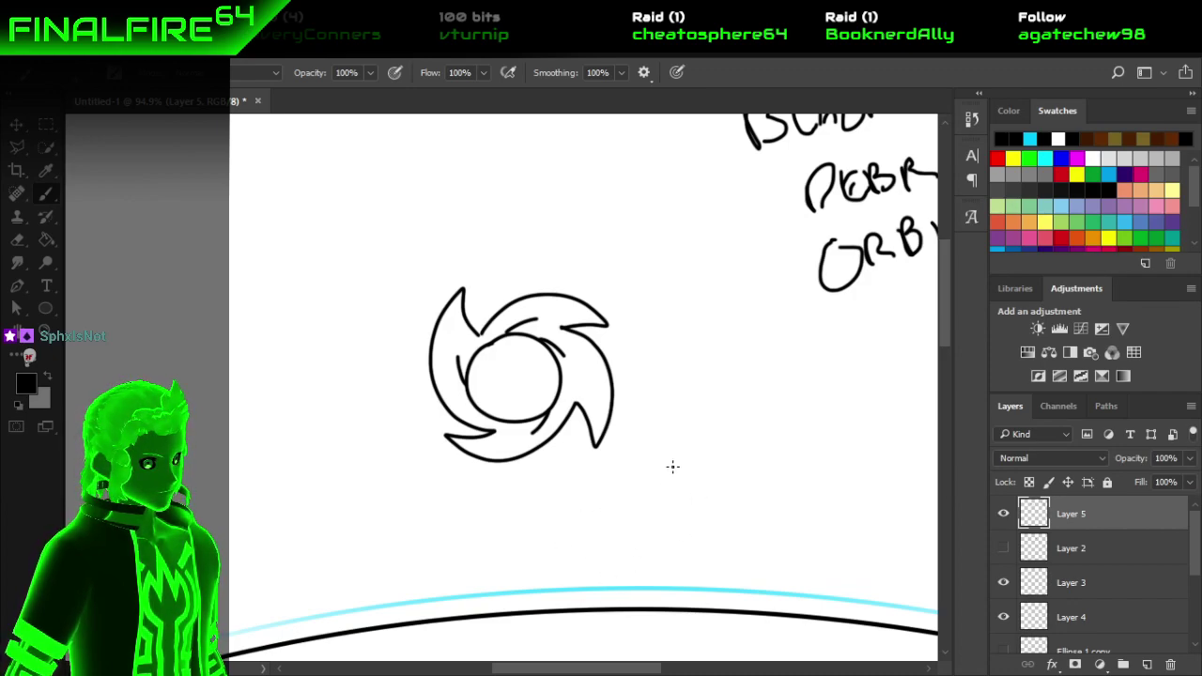
mouse_move(639, 461)
mouse_down()
mouse_move(678, 456)
mouse_move(604, 492)
mouse_move(672, 449)
mouse_move(623, 505)
mouse_move(614, 500)
mouse_move(651, 463)
mouse_move(682, 456)
mouse_move(626, 511)
mouse_move(650, 484)
mouse_move(685, 474)
mouse_move(678, 494)
mouse_move(624, 535)
mouse_move(618, 519)
mouse_move(695, 469)
mouse_move(653, 542)
mouse_move(633, 548)
mouse_move(696, 485)
mouse_up()
key(ctrl+z)
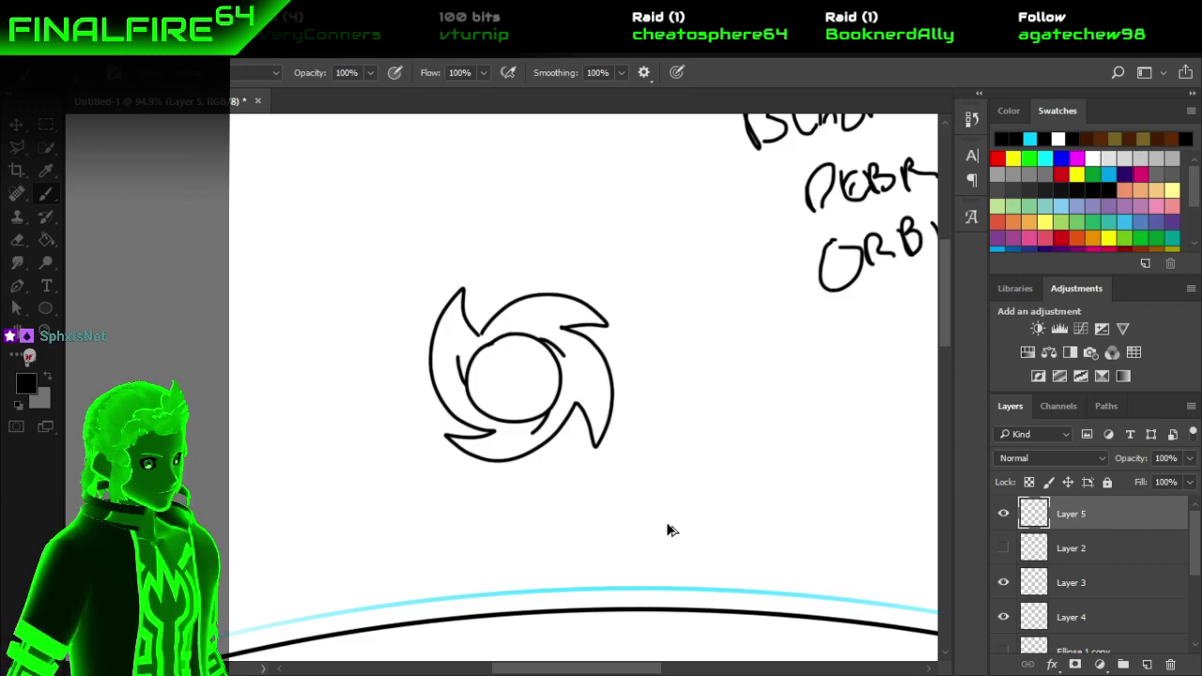
key(ctrl+z)
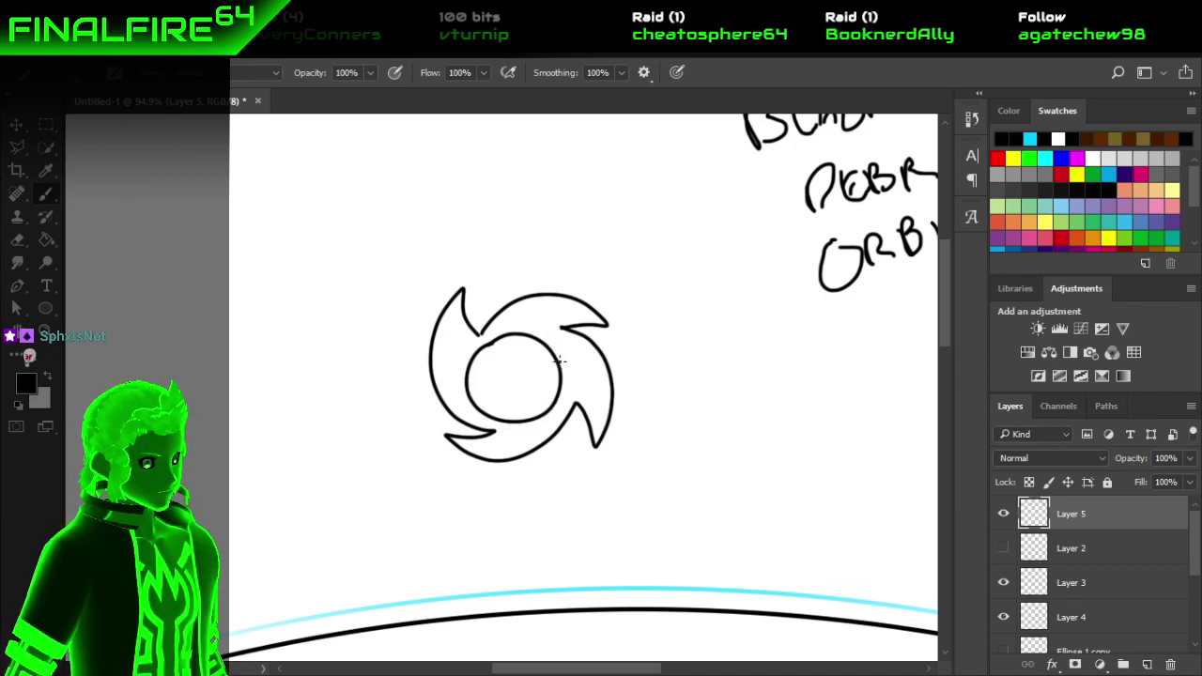
Add four short curved accent strokes around the inner circle, one inside each swirl blade.
mouse_move(557, 358)
mouse_down()
mouse_move(578, 406)
mouse_move(545, 419)
mouse_up()
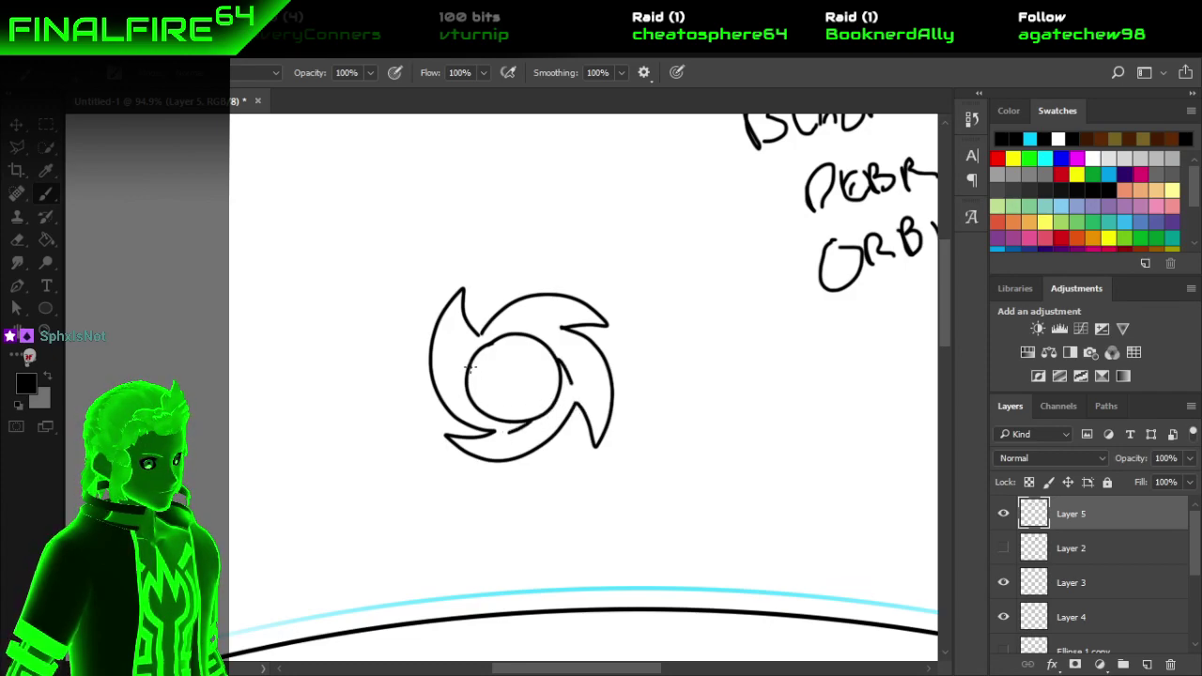
drag(463, 383, 455, 342)
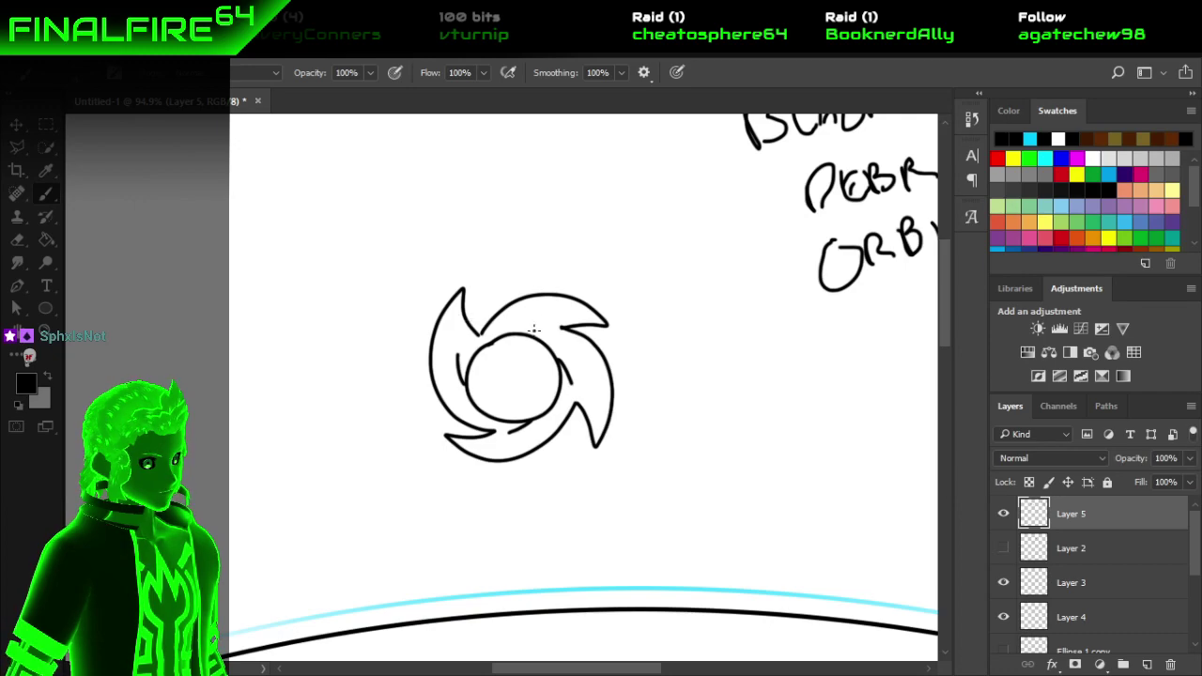
drag(527, 325, 568, 335)
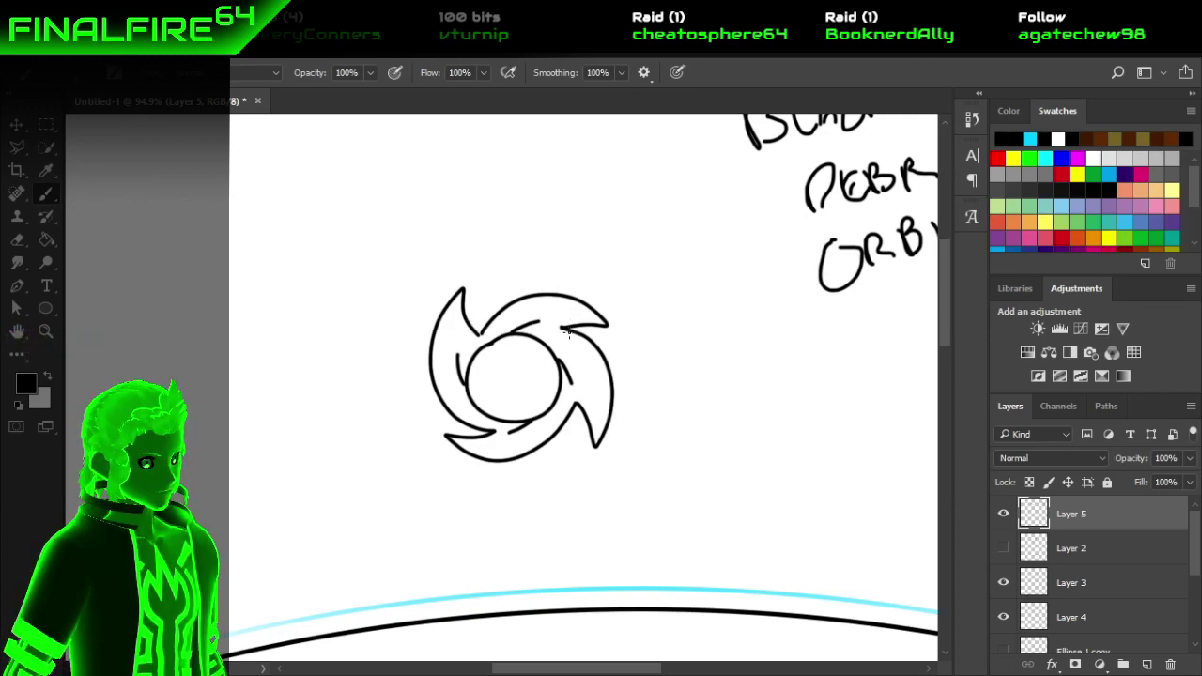
Hide the Layer 4 and Ellipse 1 arcs, keeping the SKYBREAKERS text and the swirl sketch visible.
scroll(568, 334, down, 5)
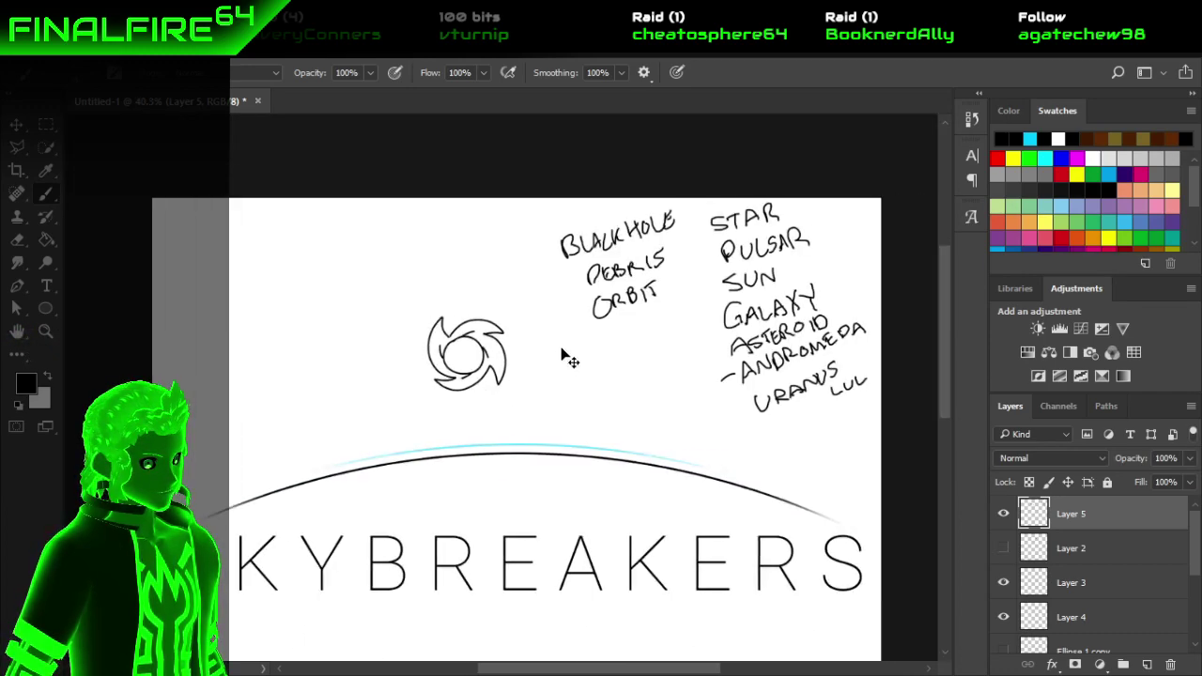
scroll(1041, 592, down, 3)
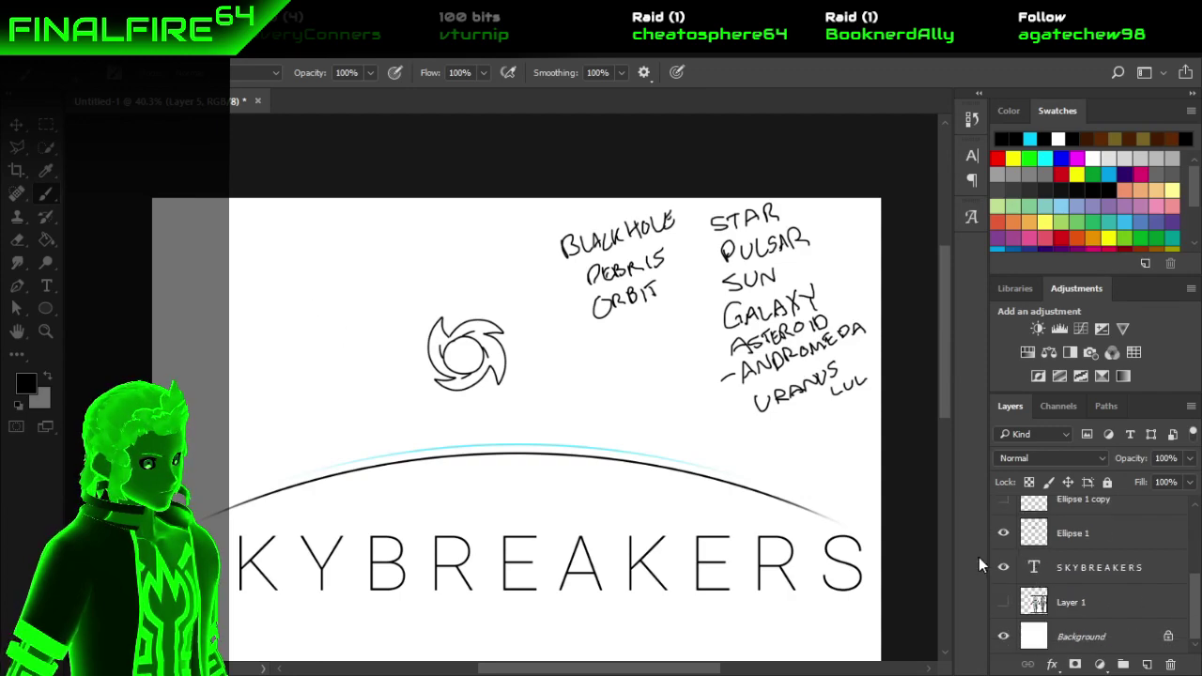
click(1003, 602)
click(1003, 567)
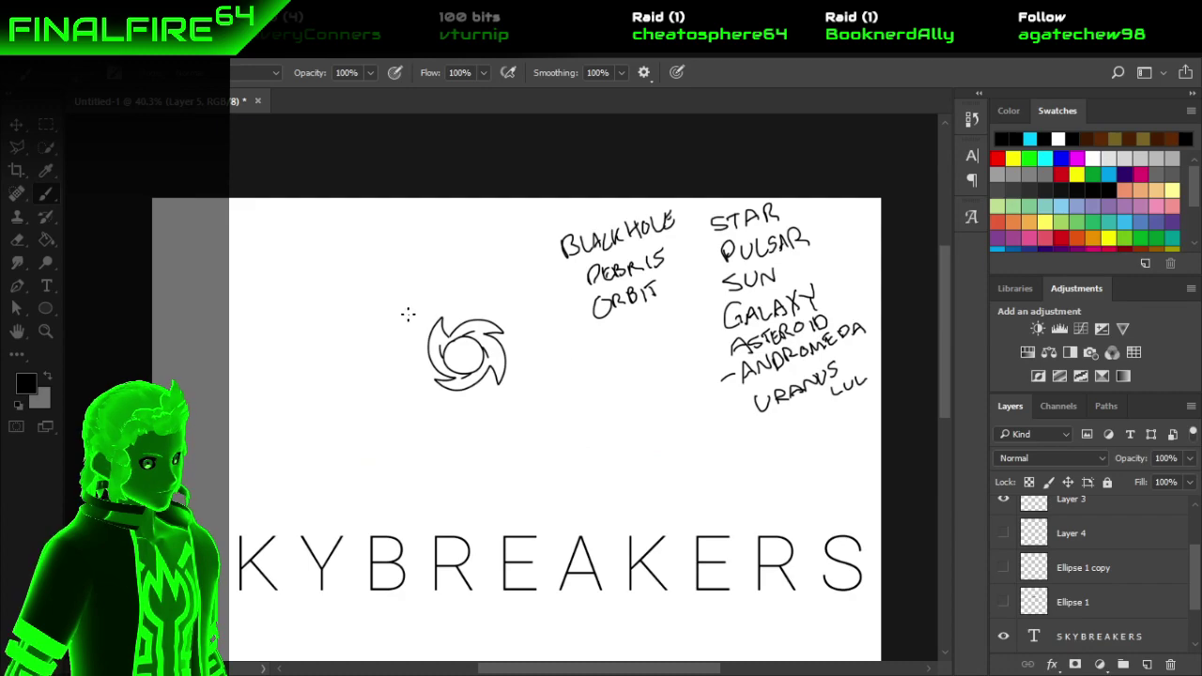
Select the swirl sketch on Layer 5 and try enlarging it to about 229%.
key(m)
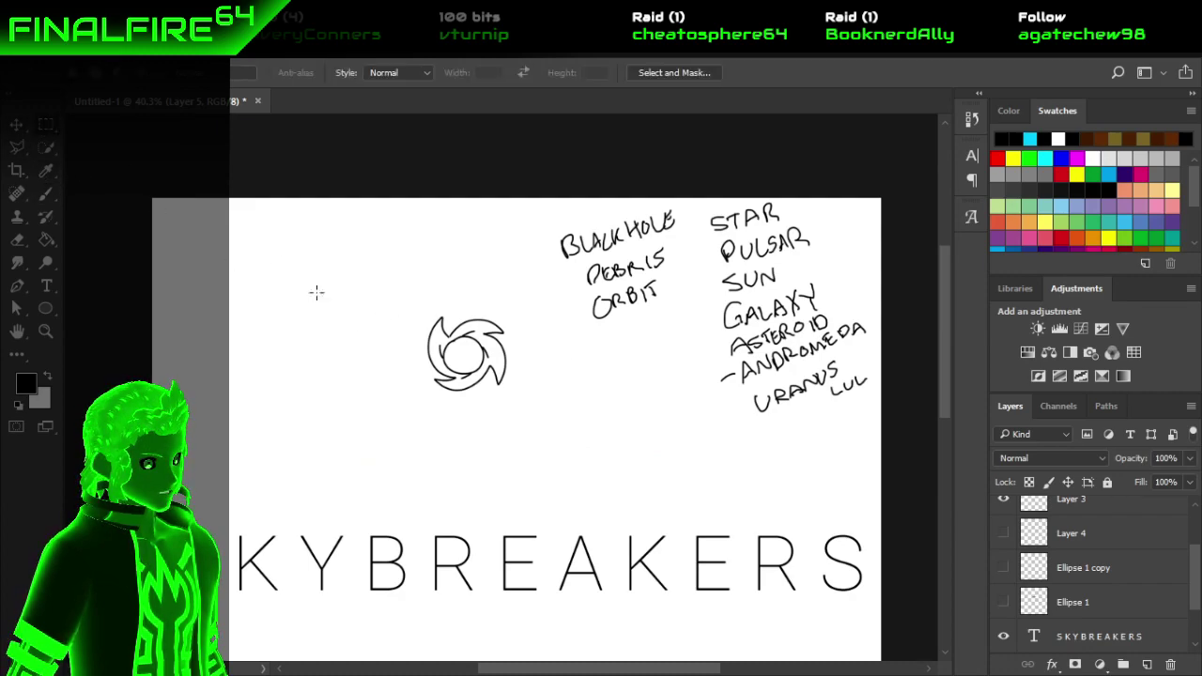
drag(409, 296, 543, 472)
scroll(1033, 540, up, 2)
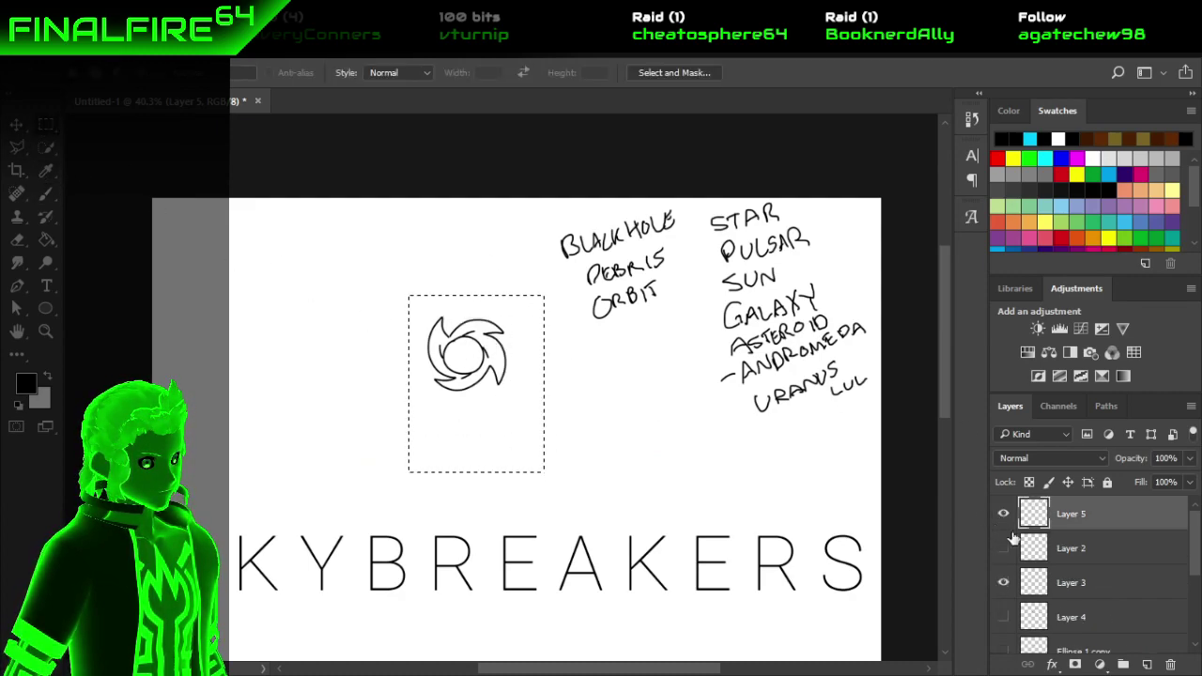
click(44, 147)
click(252, 287)
key(v)
key(ctrl+t)
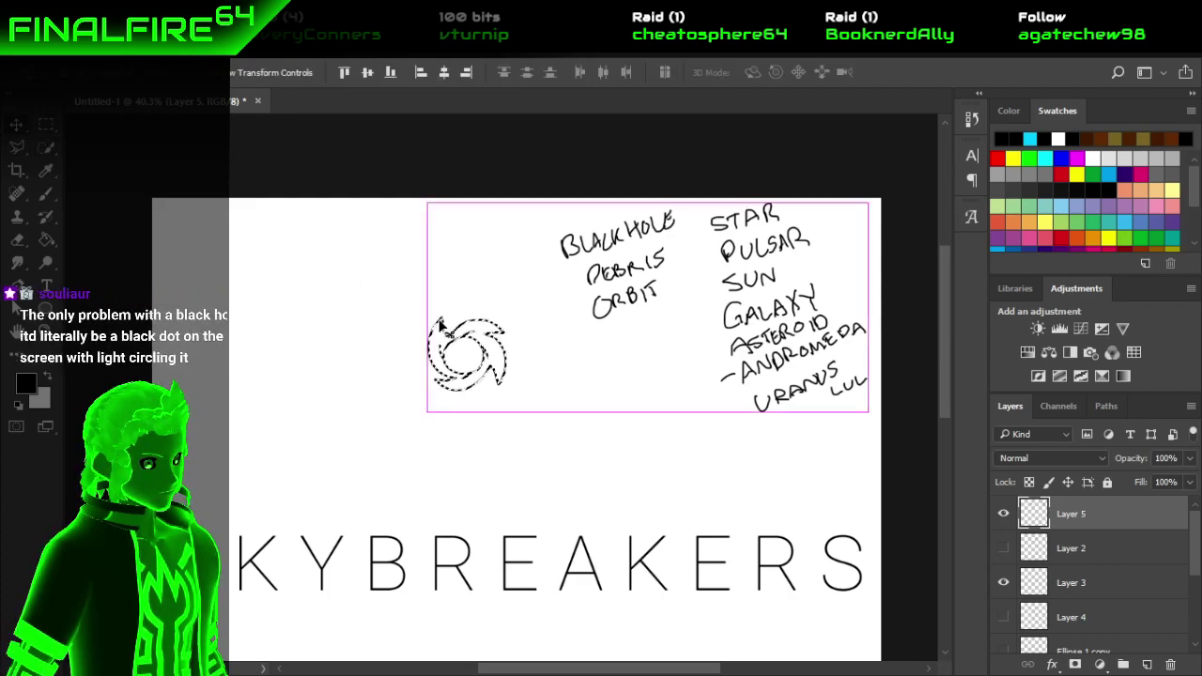
drag(505, 389, 572, 466)
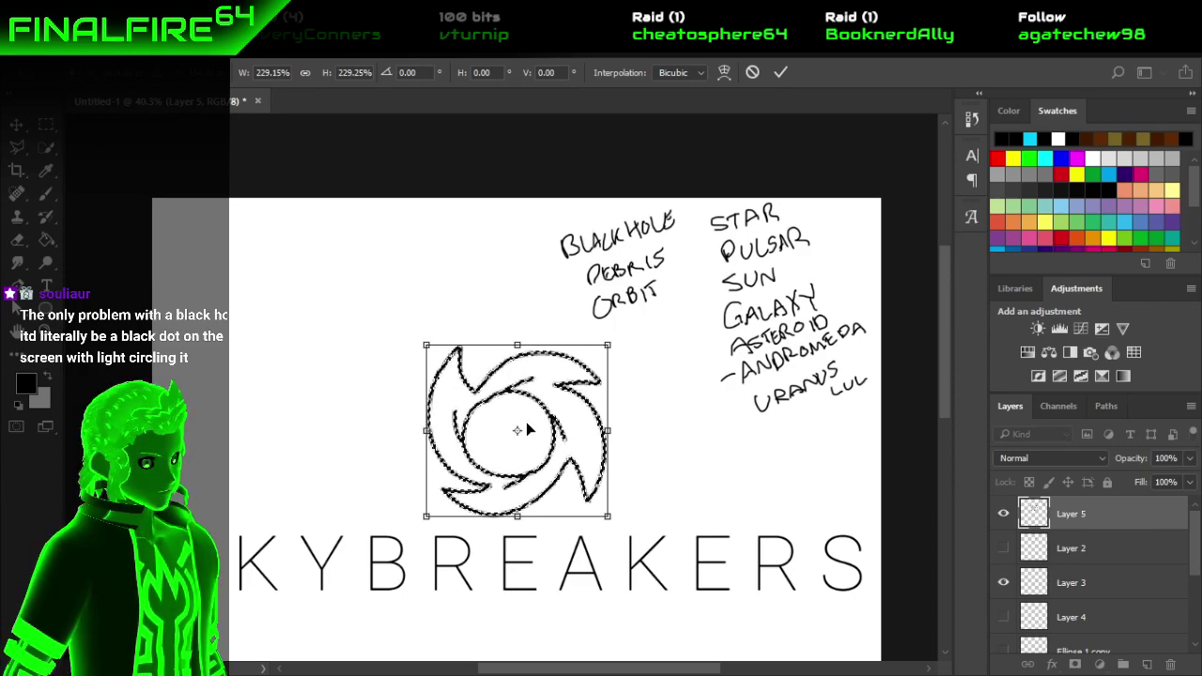
click(753, 72)
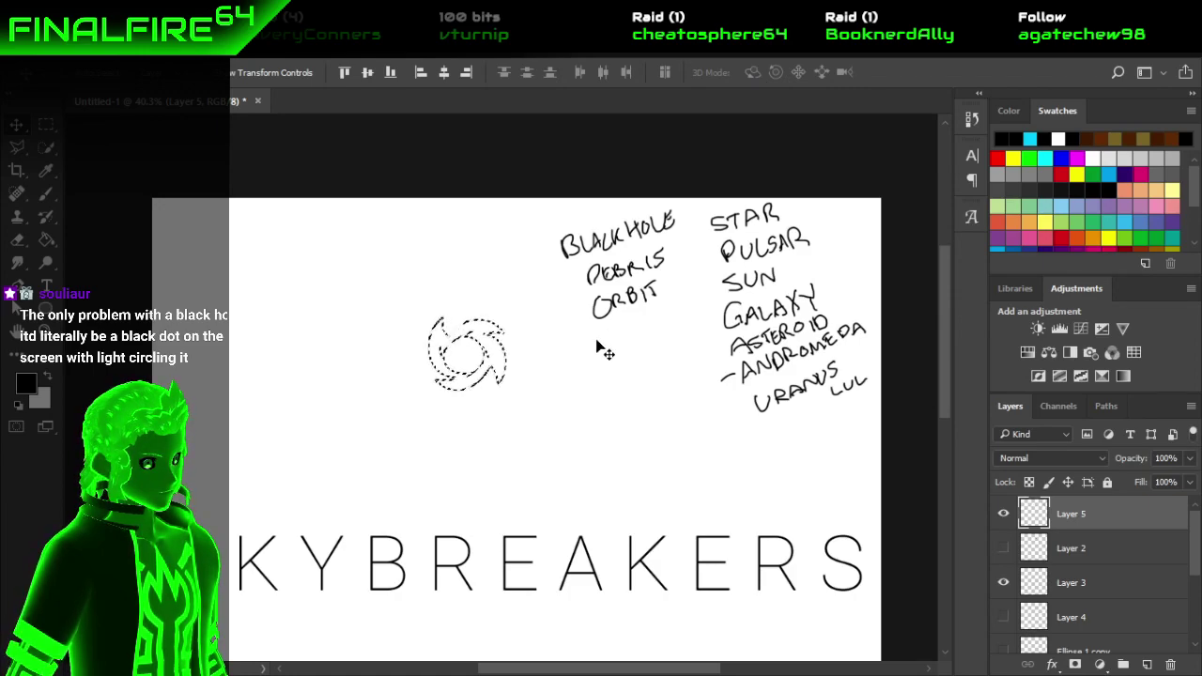
Delete the selected swirl sketch lines from Layer 5 and clear the selection.
click(45, 124)
click(323, 293)
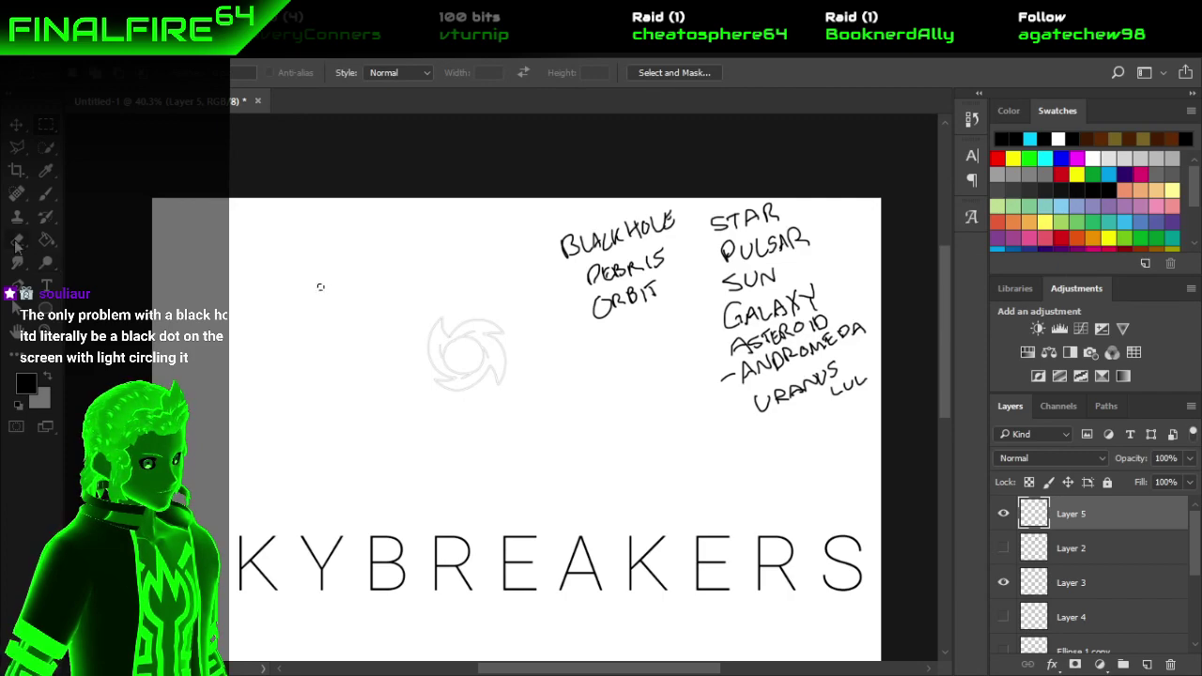
Erase the remaining faint swirl sketch from Layer 5.
click(16, 239)
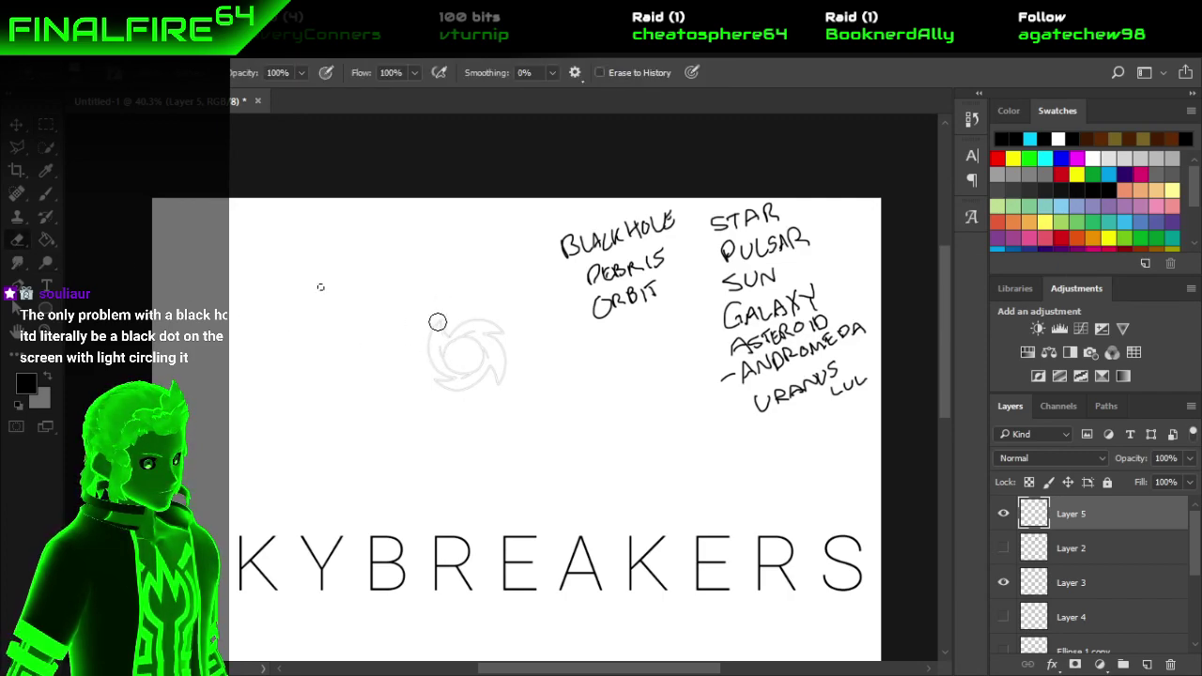
click(46, 125)
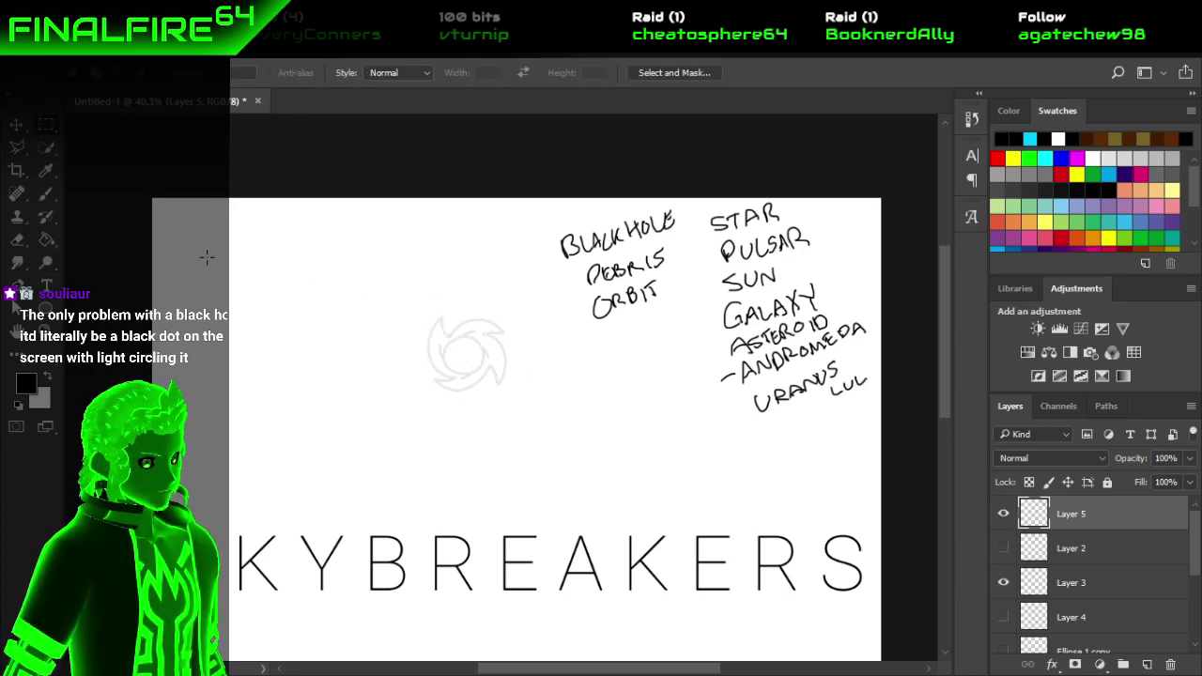
click(19, 240)
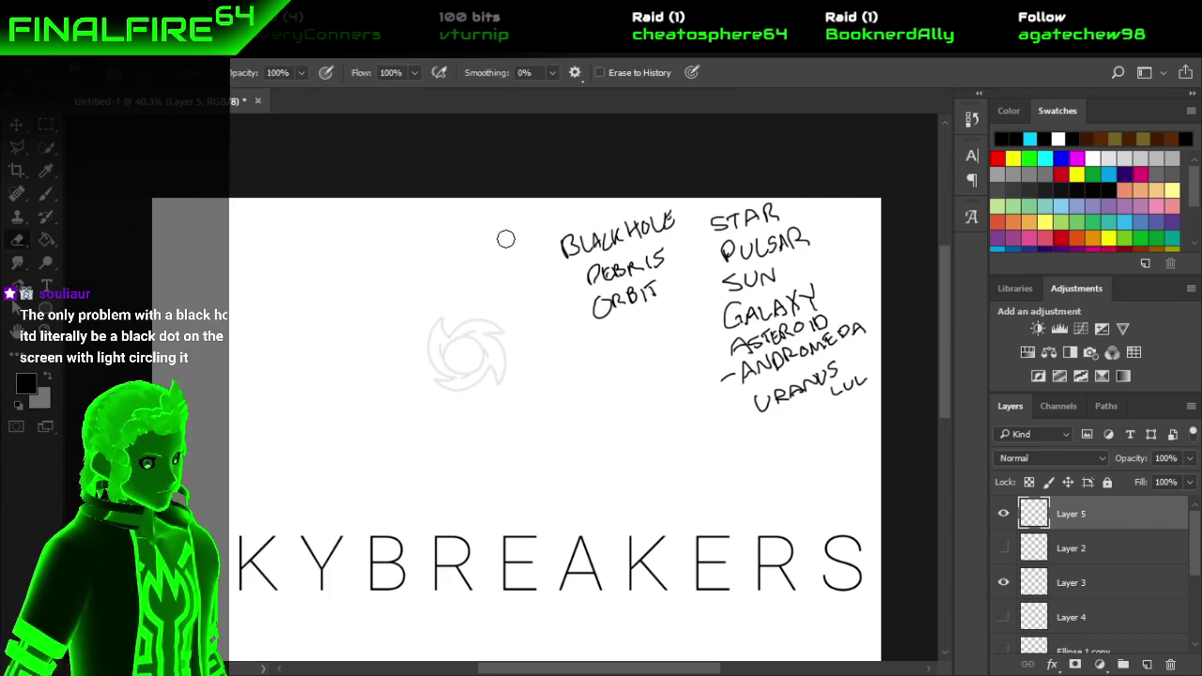
mouse_move(485, 325)
mouse_down()
mouse_move(438, 386)
mouse_move(424, 307)
mouse_move(492, 399)
mouse_move(457, 300)
mouse_move(521, 377)
mouse_move(523, 306)
mouse_up()
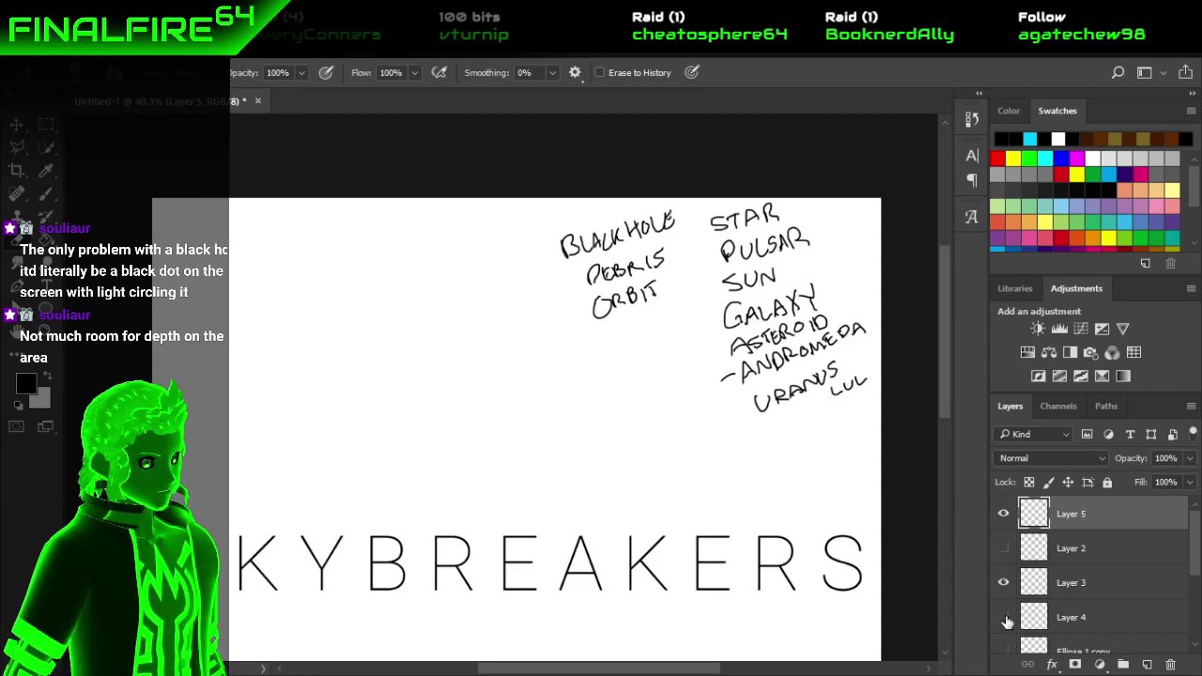
Show the Ellipse 1 and Layer 4 arcs above the lettering, leaving Ellipse 1 copy hidden.
scroll(1195, 564, down, 2)
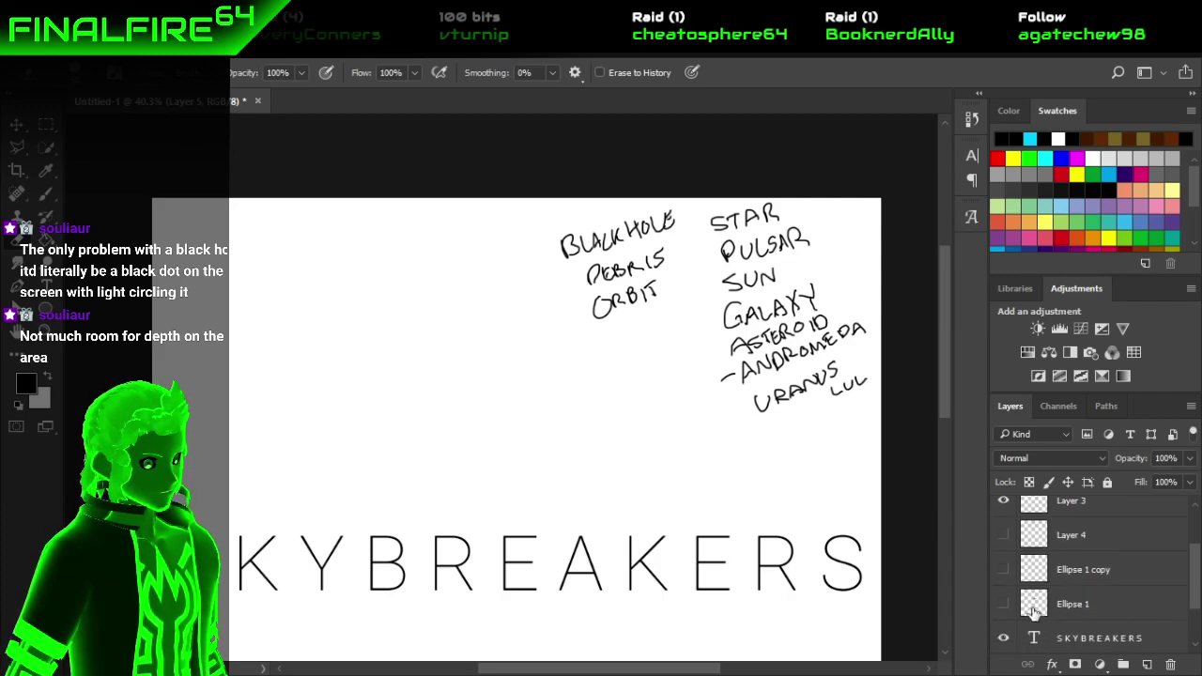
click(1003, 604)
click(1003, 569)
click(1003, 569)
click(1003, 534)
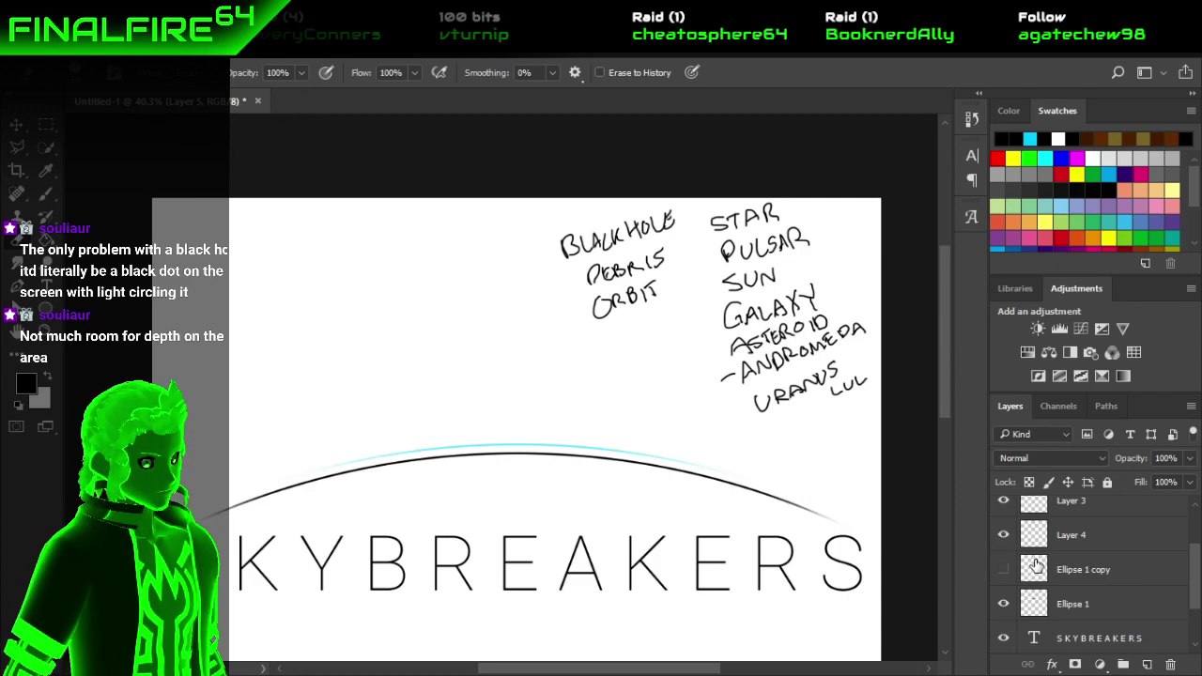
Sample the light cyan of the upper arc as the Brush colour.
scroll(555, 558, up, 3)
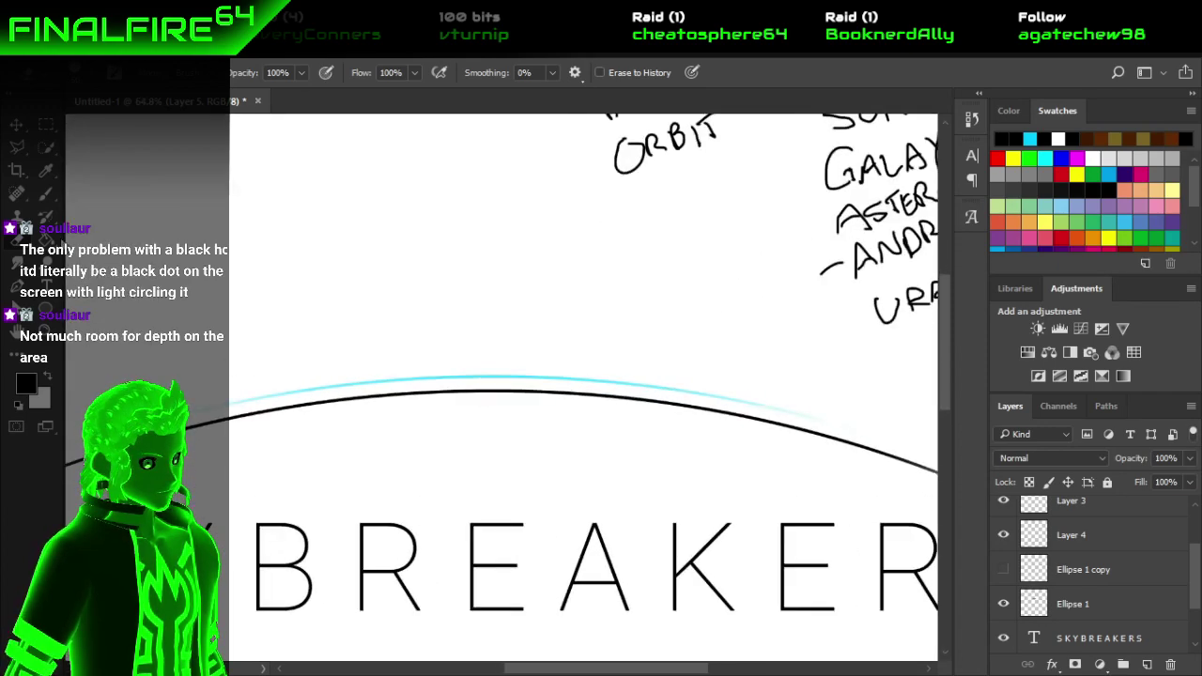
click(45, 193)
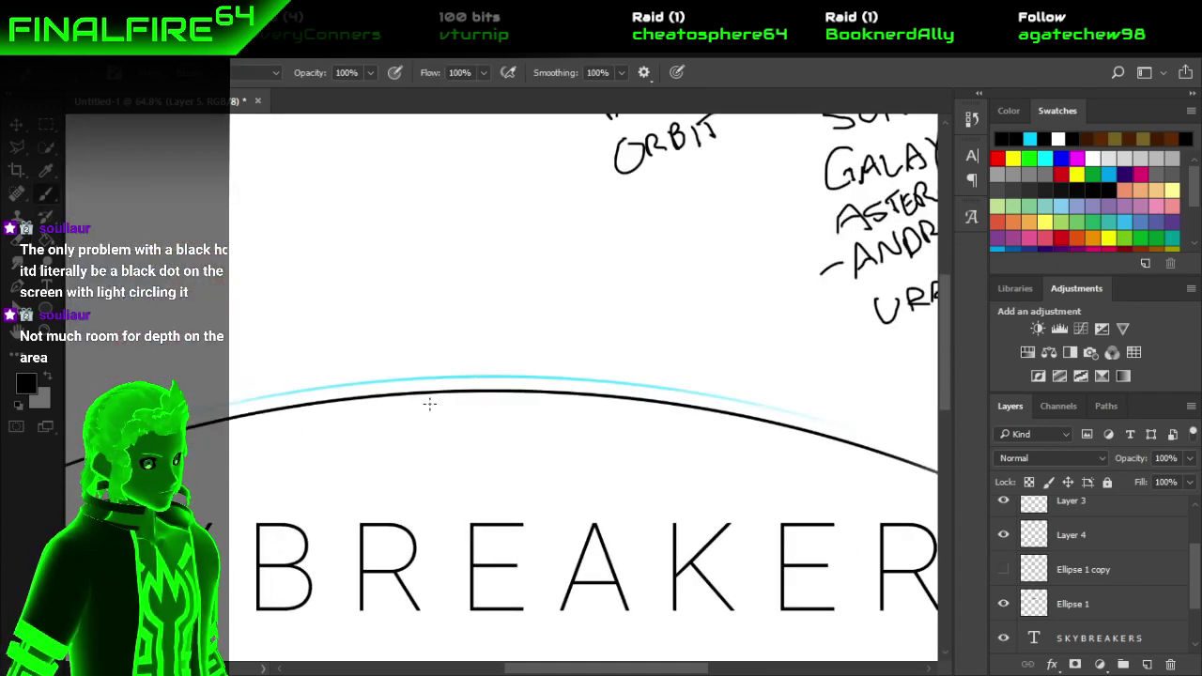
scroll(459, 414, up, 4)
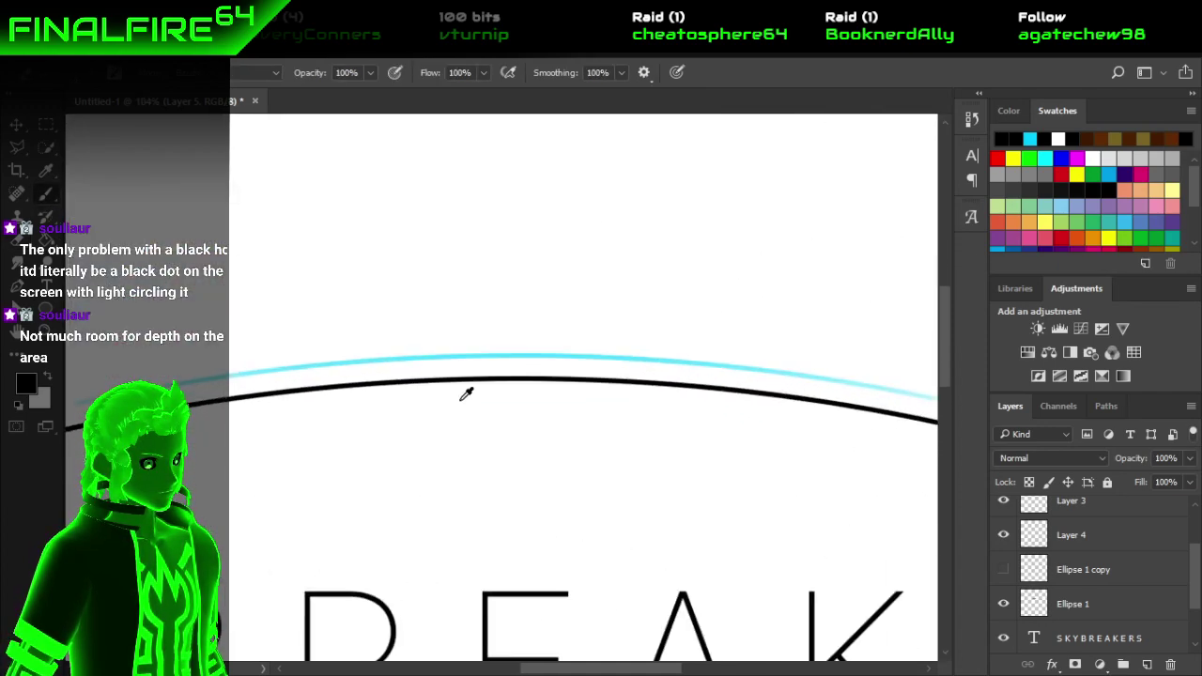
alt+click(517, 354)
scroll(518, 354, down, 3)
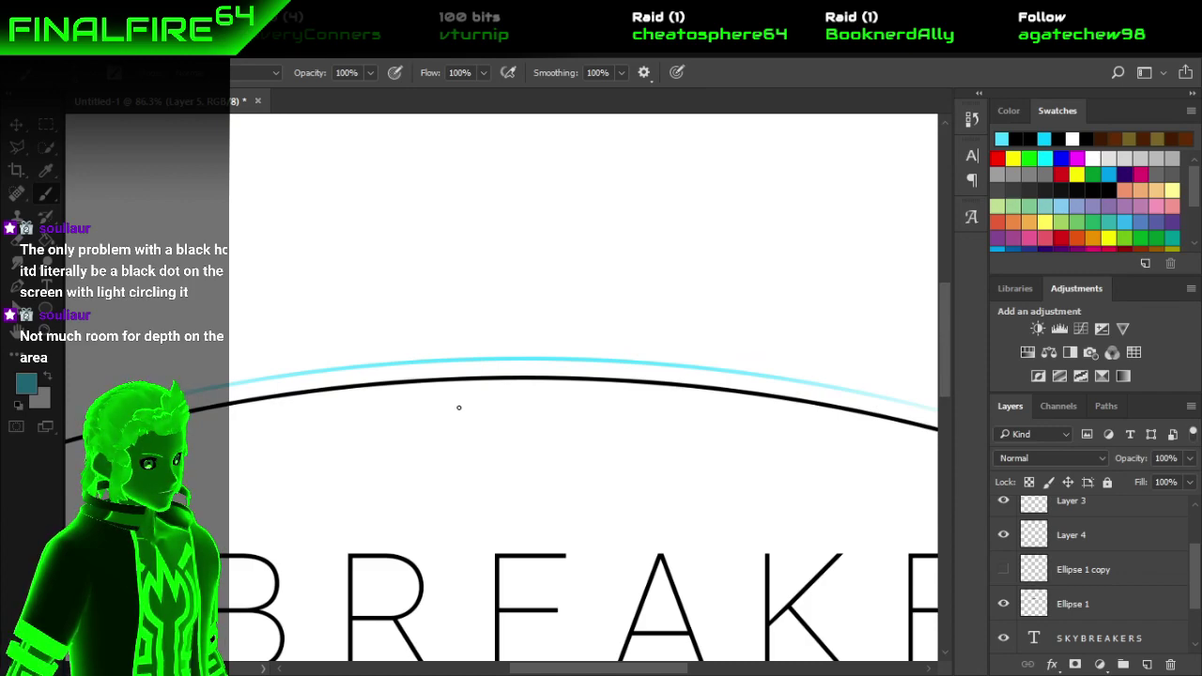
drag(424, 434, 579, 285)
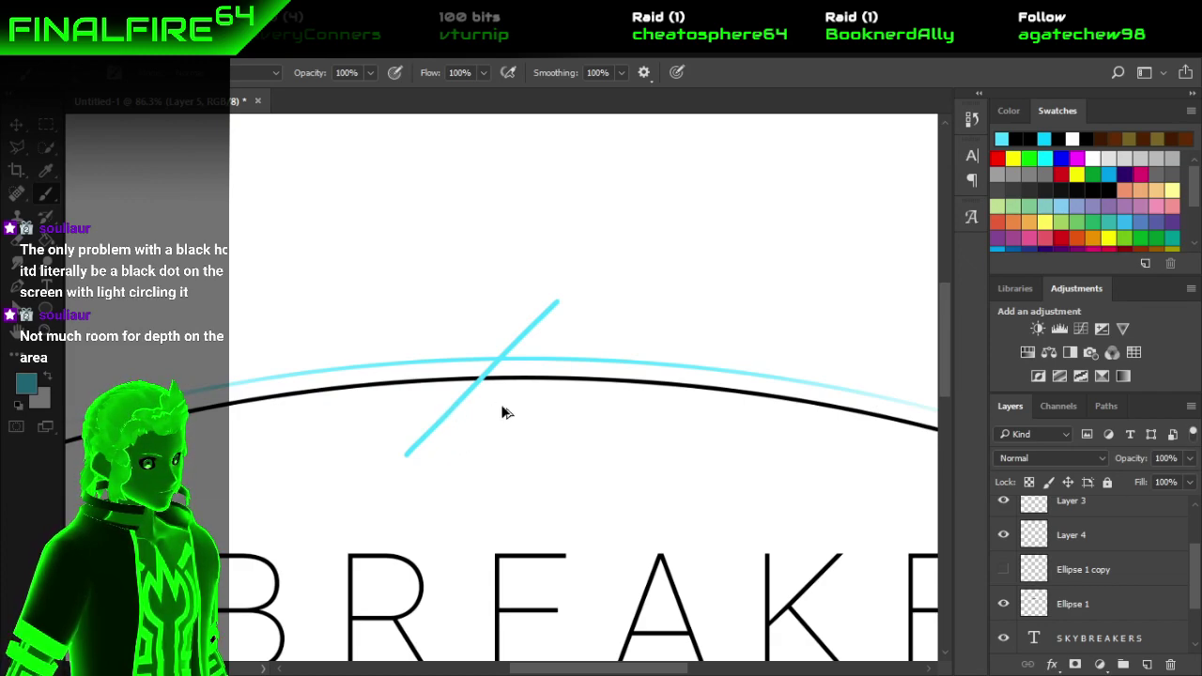
key(ctrl+z)
drag(507, 448, 649, 226)
key(ctrl+z)
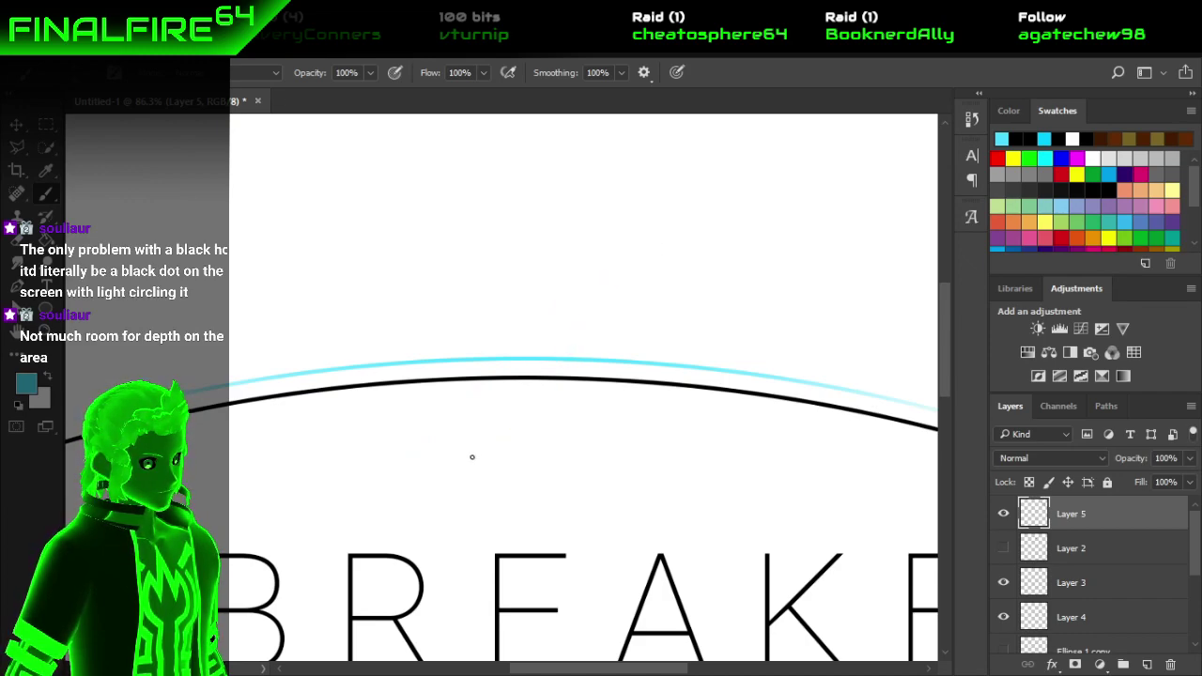
drag(457, 478, 650, 204)
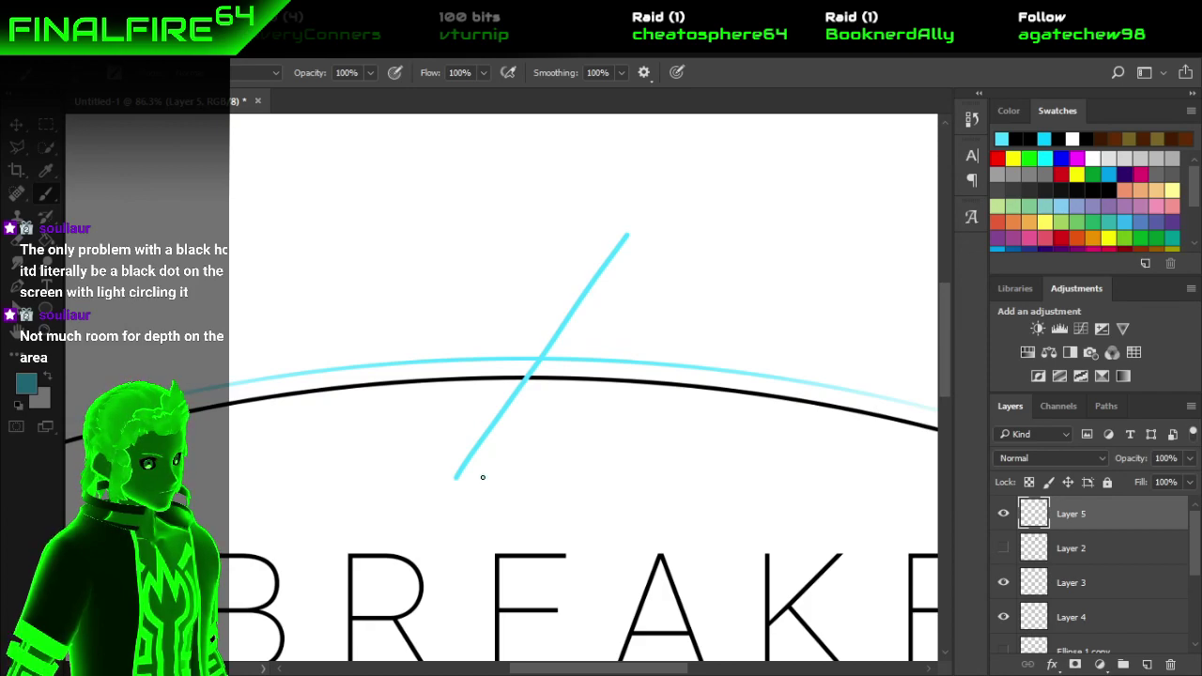
mouse_move(513, 436)
mouse_down()
mouse_move(568, 343)
mouse_move(670, 219)
mouse_up()
key(ctrl+z)
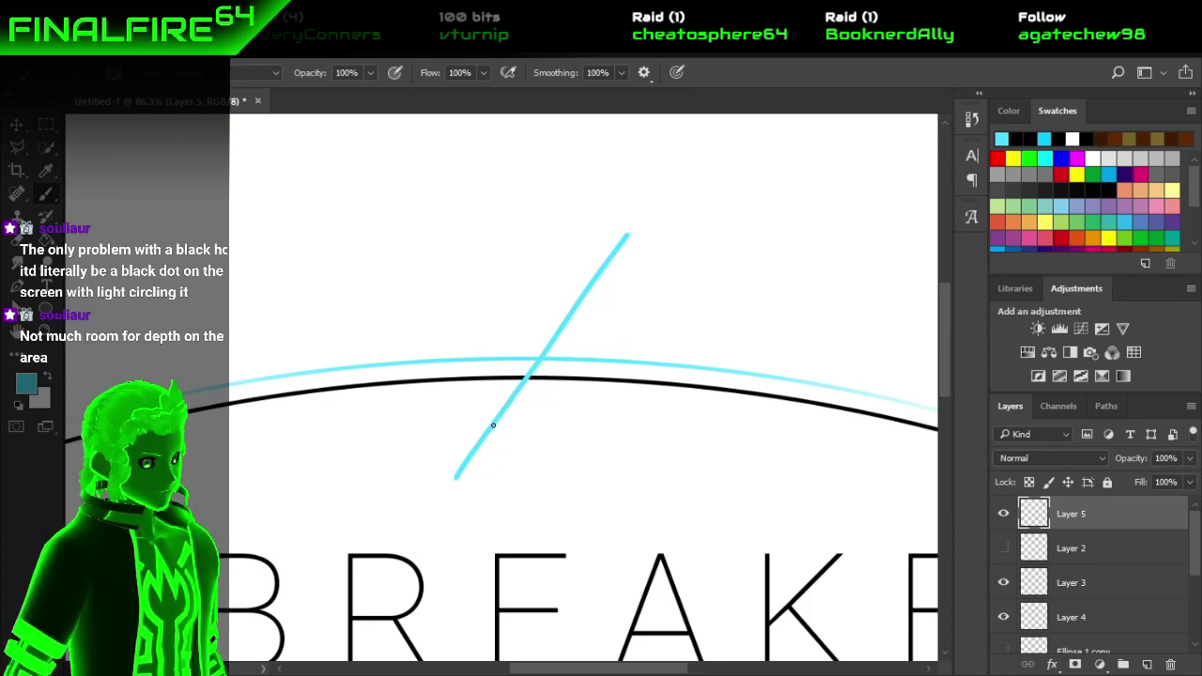
key(ctrl+z)
Brush four parallel diagonal cyan strokes across the centre of the arcs, two long ones between two shorter ones.
mouse_move(425, 476)
mouse_down()
mouse_move(619, 223)
mouse_move(584, 266)
mouse_up()
drag(514, 432, 639, 241)
drag(603, 354, 654, 274)
drag(467, 368, 540, 281)
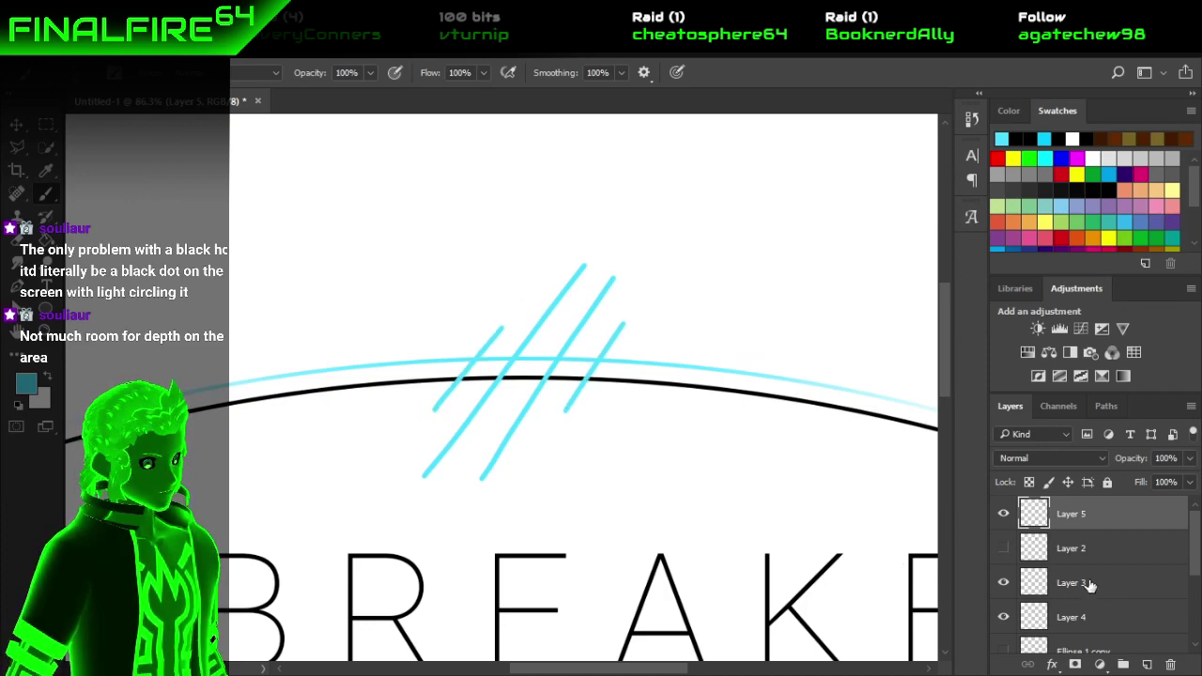
Add a new layer below Layer 5 and paint white over both arcs between the outer diagonal strokes to open a gap.
click(1142, 663)
drag(1083, 516, 1086, 561)
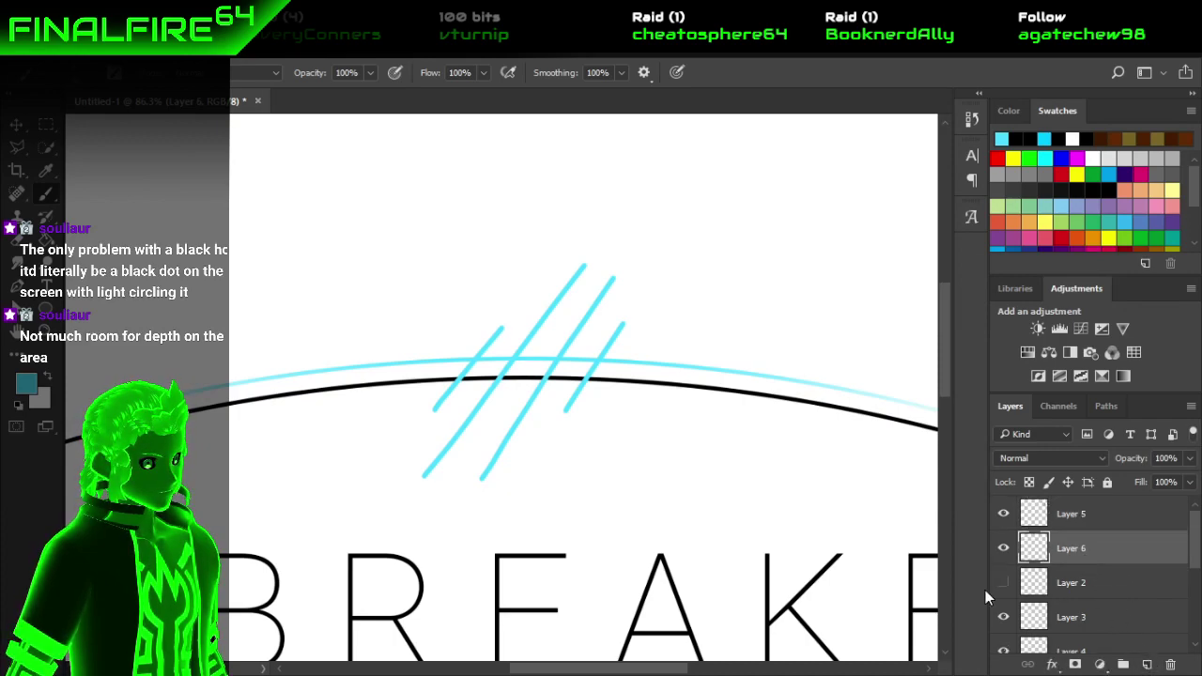
click(46, 379)
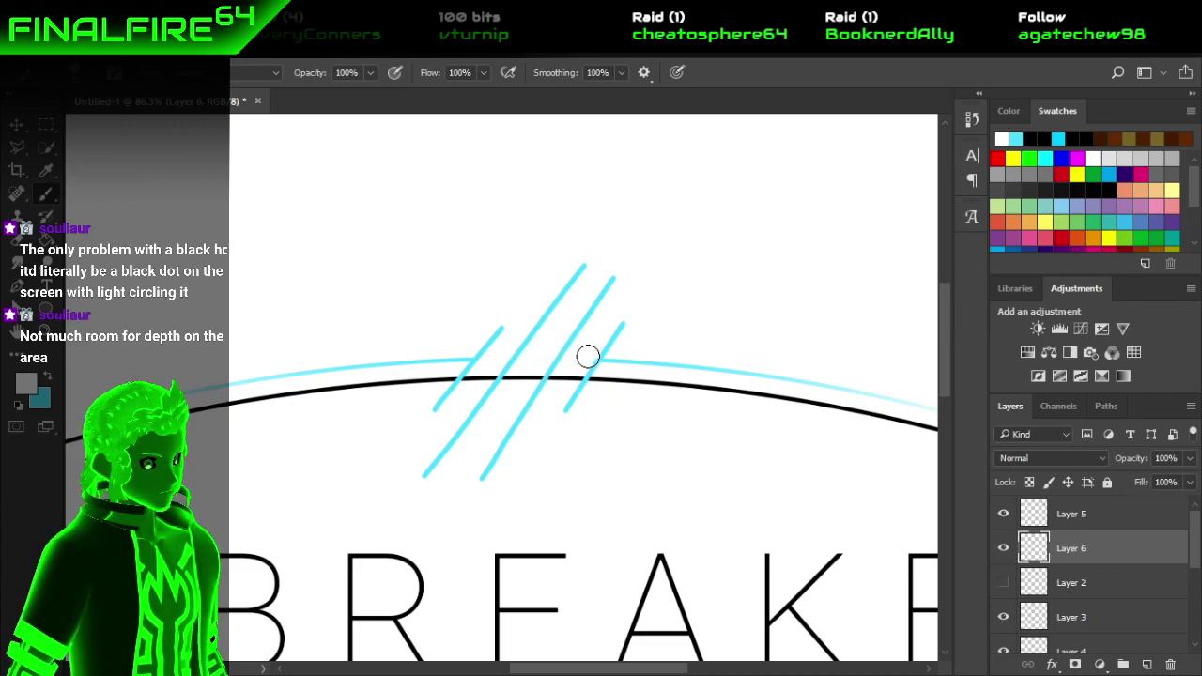
scroll(633, 362, down, 3)
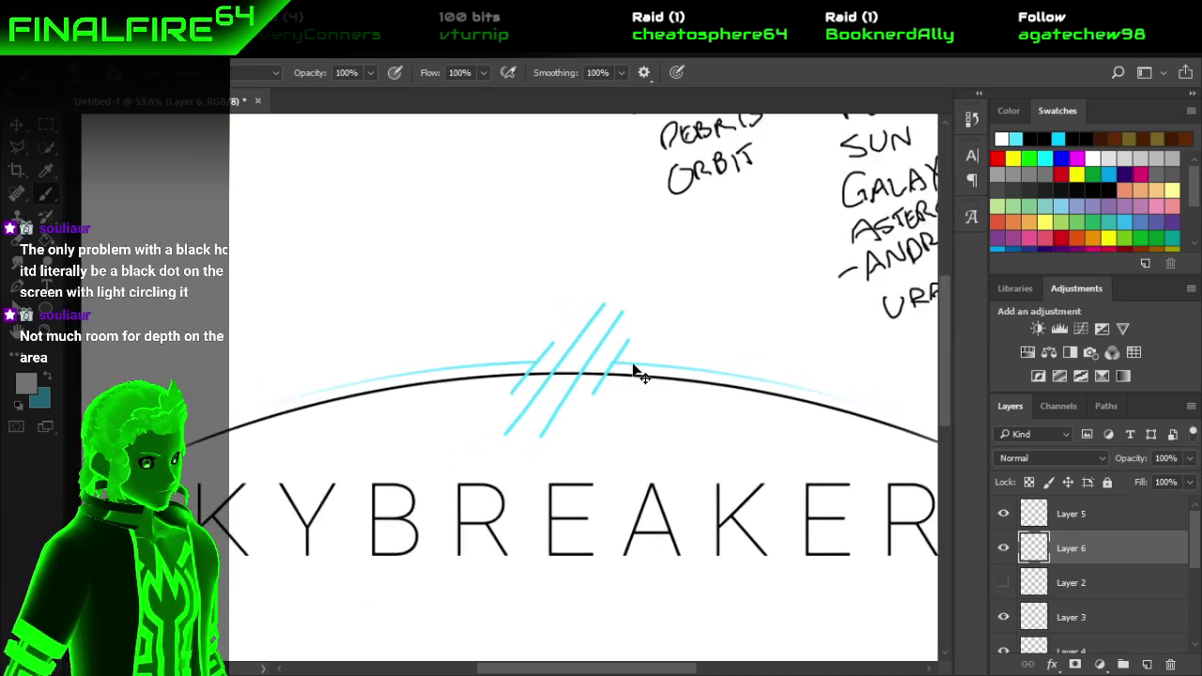
scroll(637, 369, right, 2)
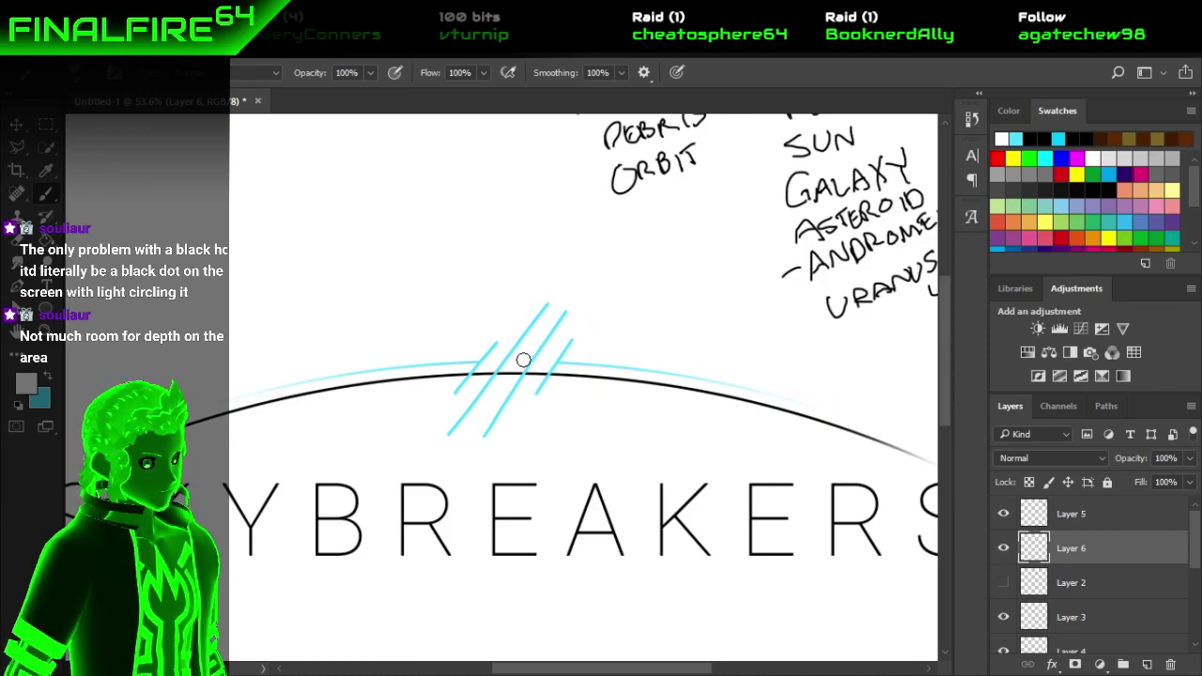
drag(475, 376, 553, 375)
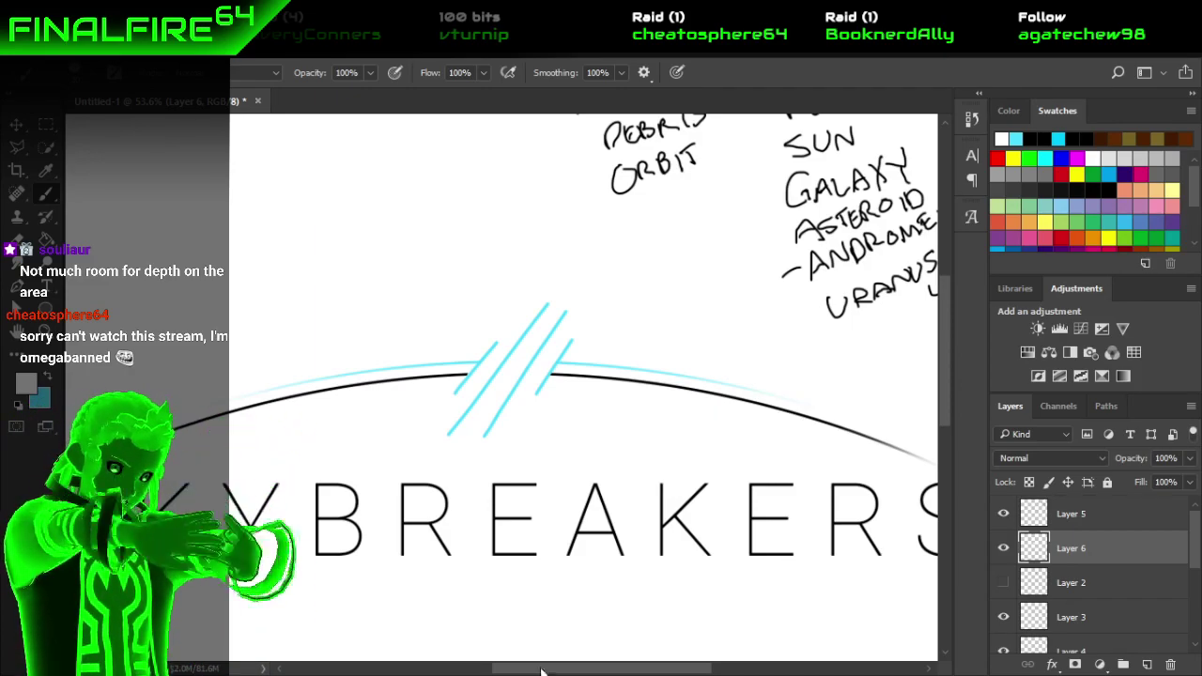
Compare the logo with Layer 6 and Layer 5 each switched off and on.
mouse_move(410, 672)
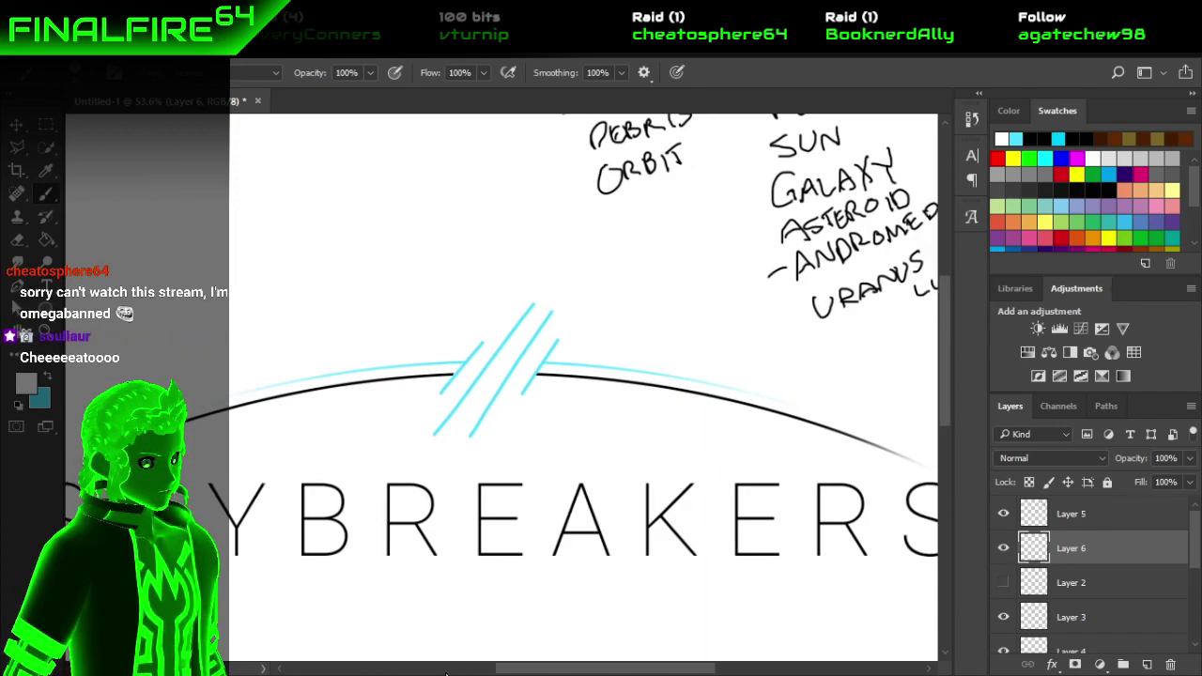
scroll(501, 547, down, 2)
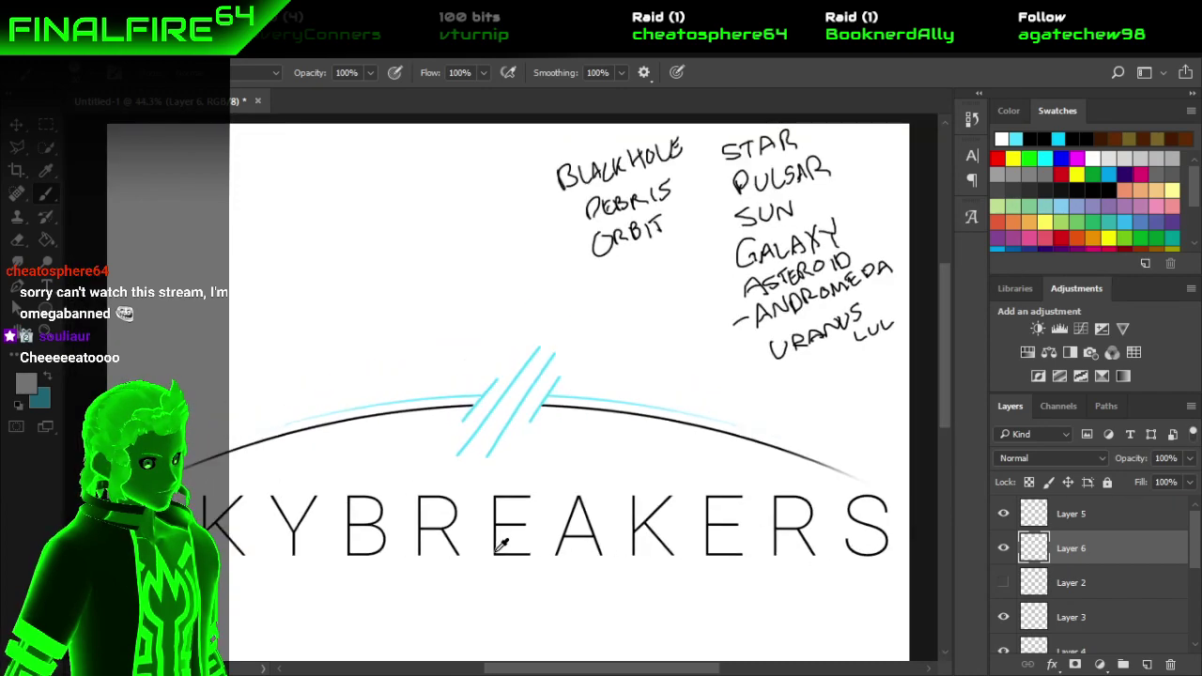
click(1001, 557)
click(1001, 557)
click(1003, 517)
click(1003, 518)
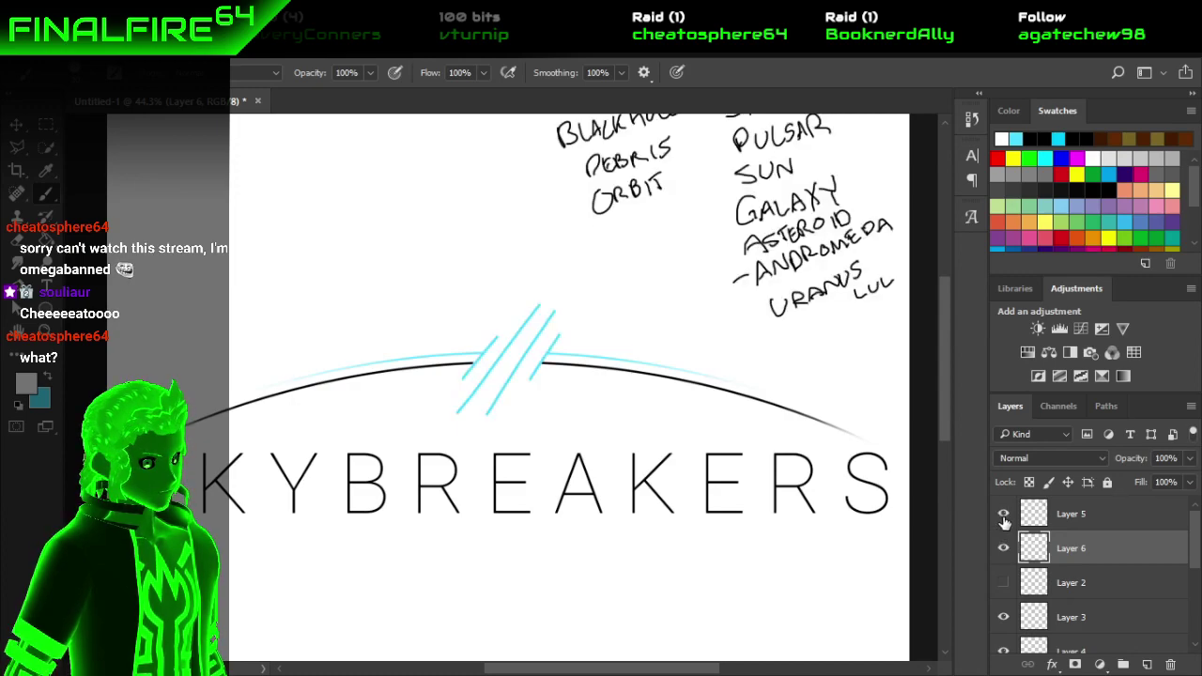
Select a rectangular area around the diagonal strokes and copy that part of Layer 6 to a new layer.
click(46, 124)
drag(421, 302, 558, 411)
click(612, 437)
drag(434, 432, 596, 276)
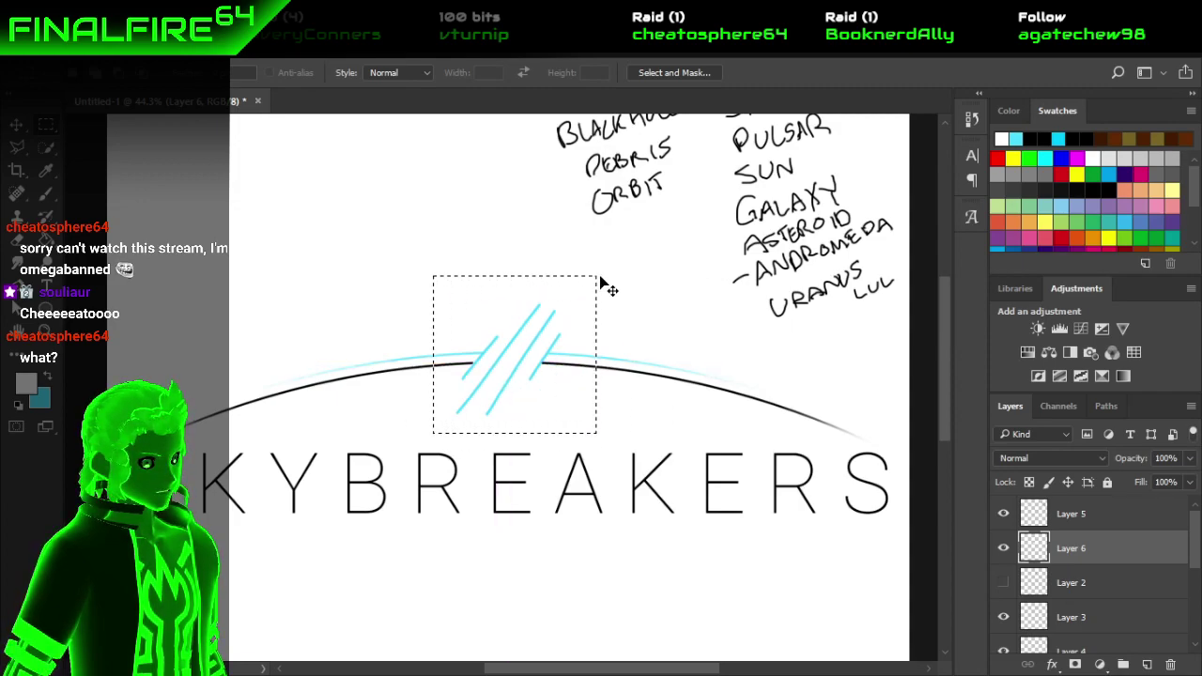
key(ctrl+j)
Toggle the visibility of Layers 5, 6 and 7 to examine what each one contributes to the arc gap.
click(1003, 581)
click(1003, 582)
click(1003, 514)
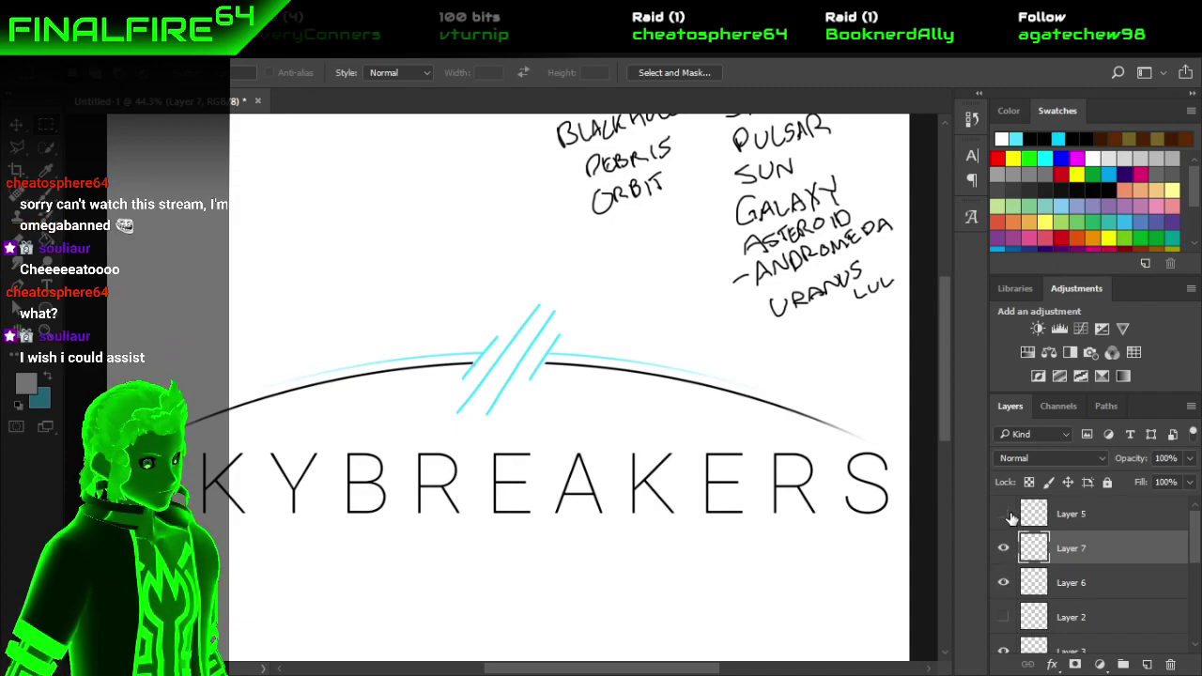
click(1003, 514)
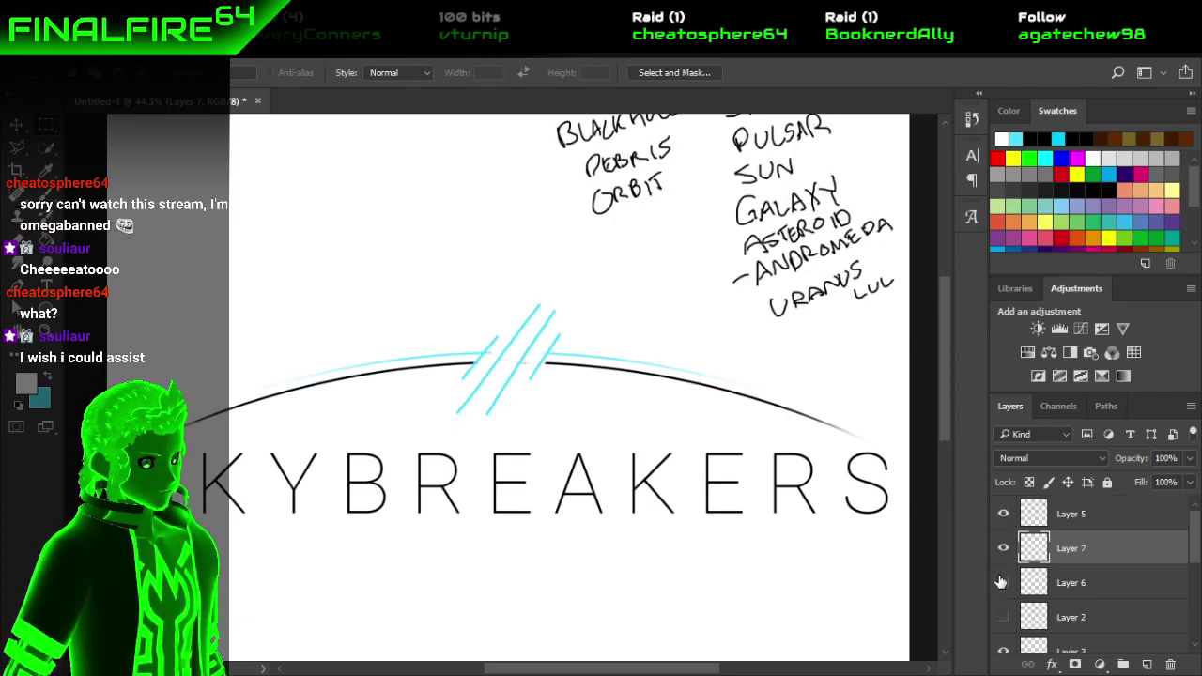
click(1004, 548)
click(1004, 548)
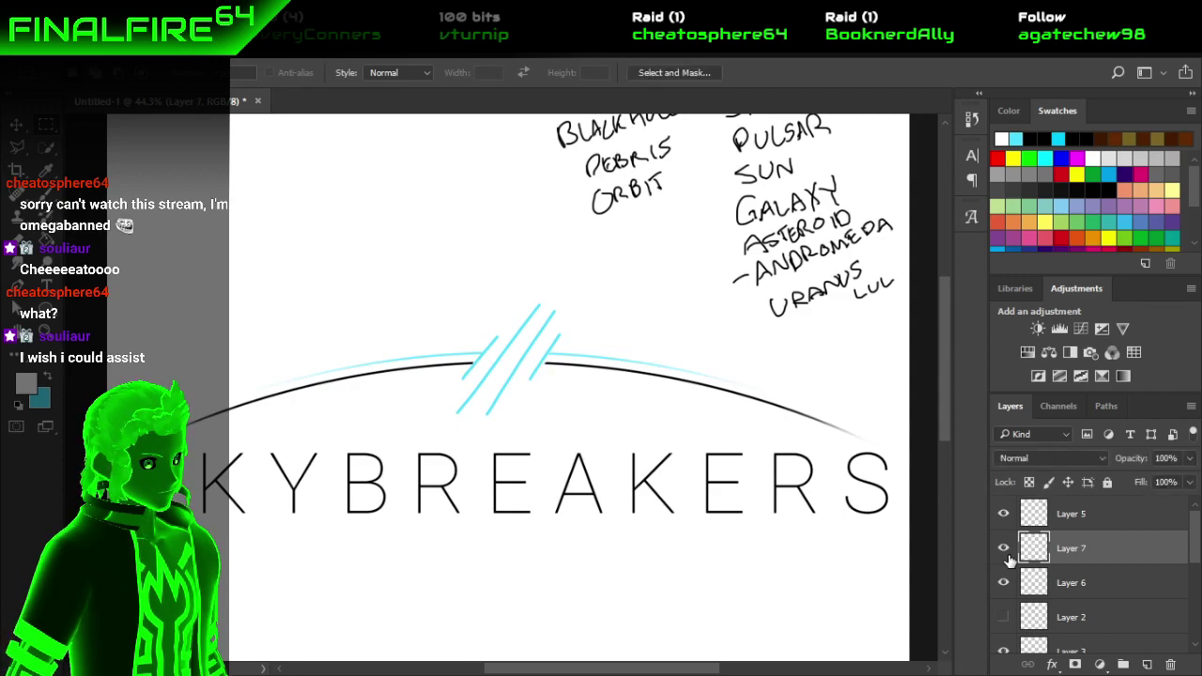
click(1011, 513)
click(1003, 549)
click(1003, 548)
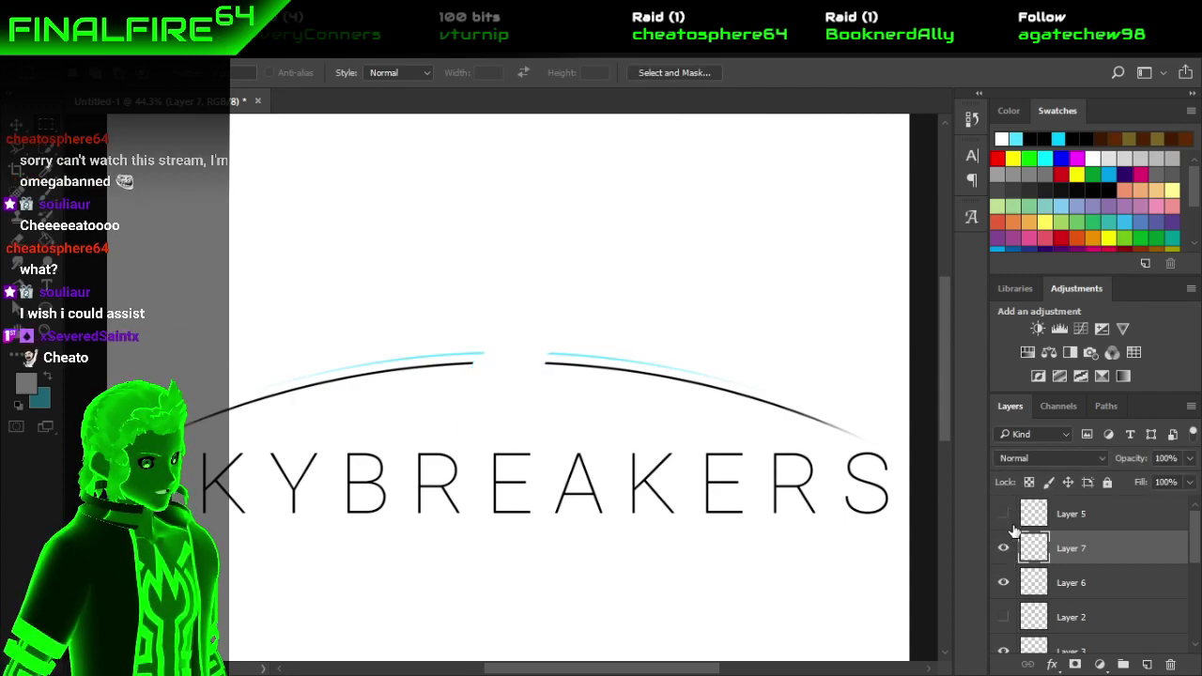
Undo the copied layer and its selection, and restore the view with Layer 5 shown and Layer 2 hidden.
key(ctrl+z)
key(ctrl+z)
key(ctrl+z)
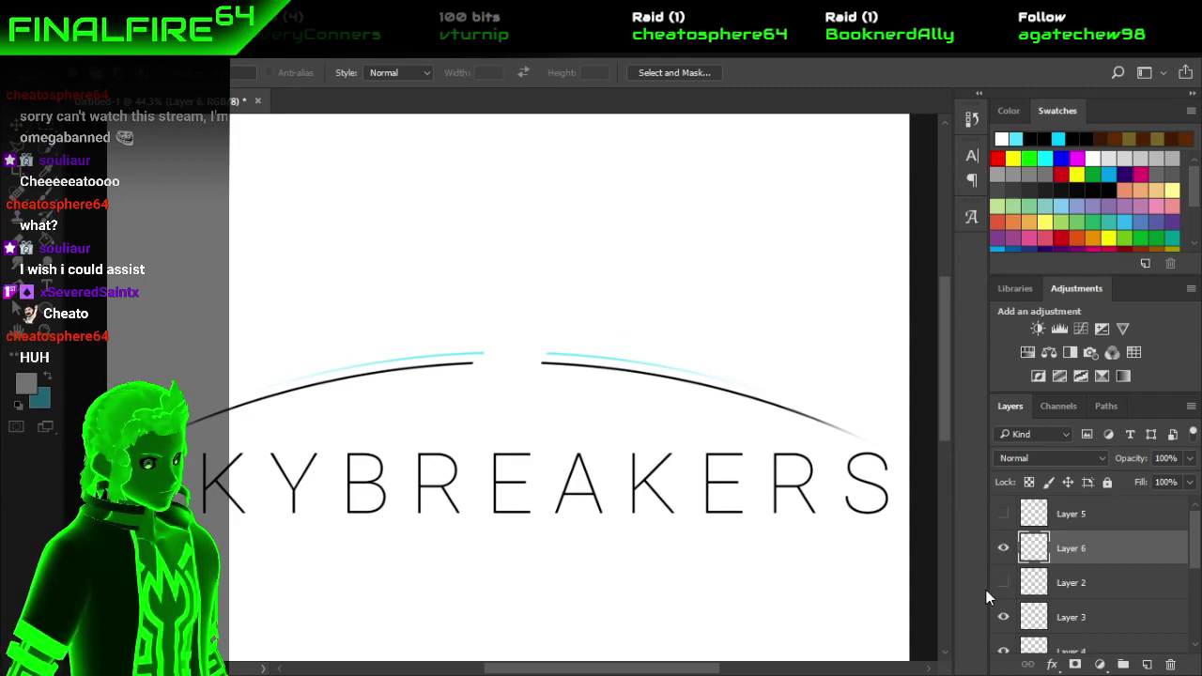
click(1003, 514)
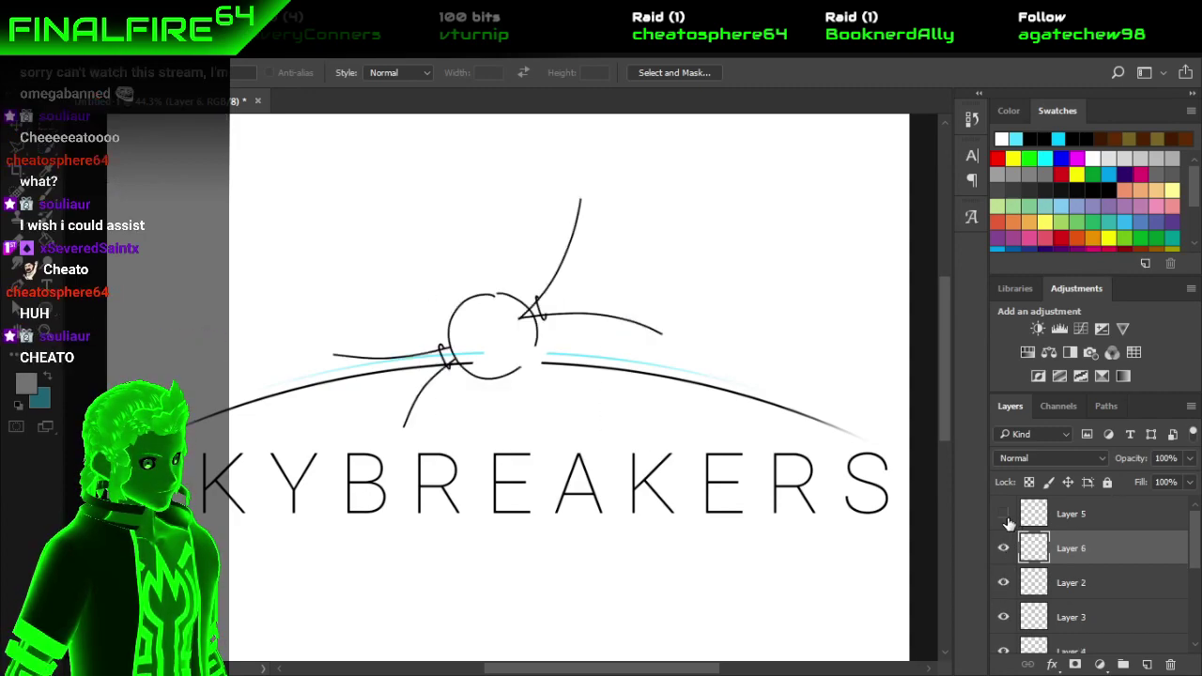
click(1003, 582)
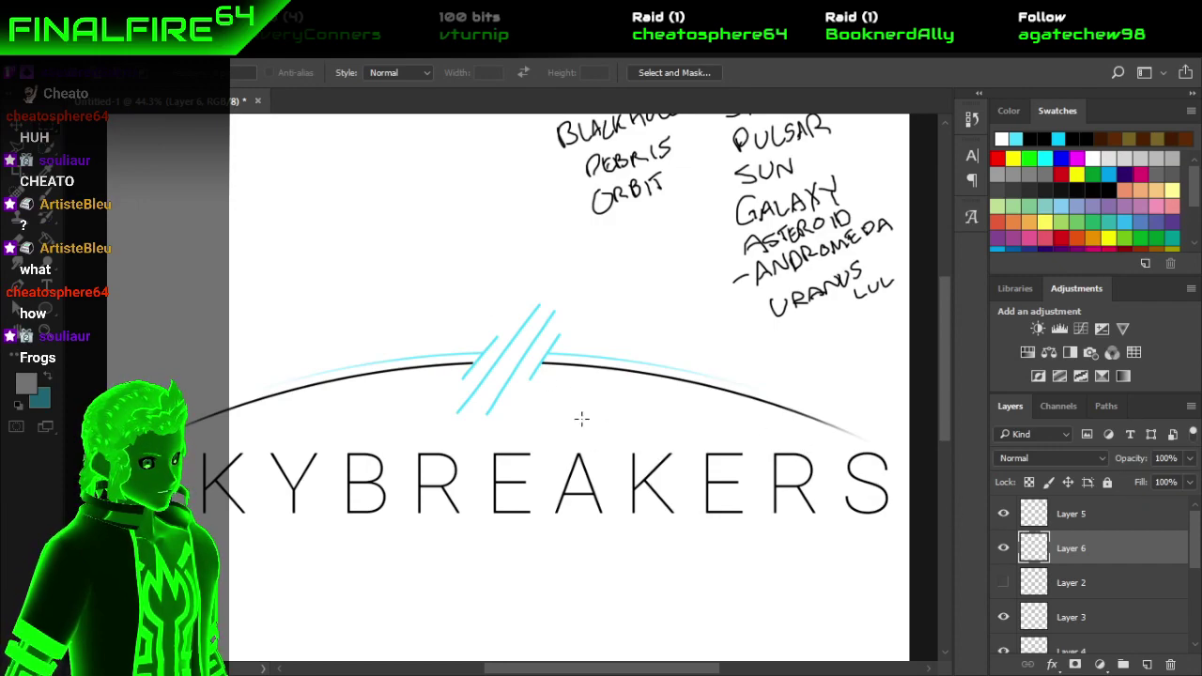
Erase the four diagonal cyan strokes from Layer 5 and return to the Brush tool.
key(e)
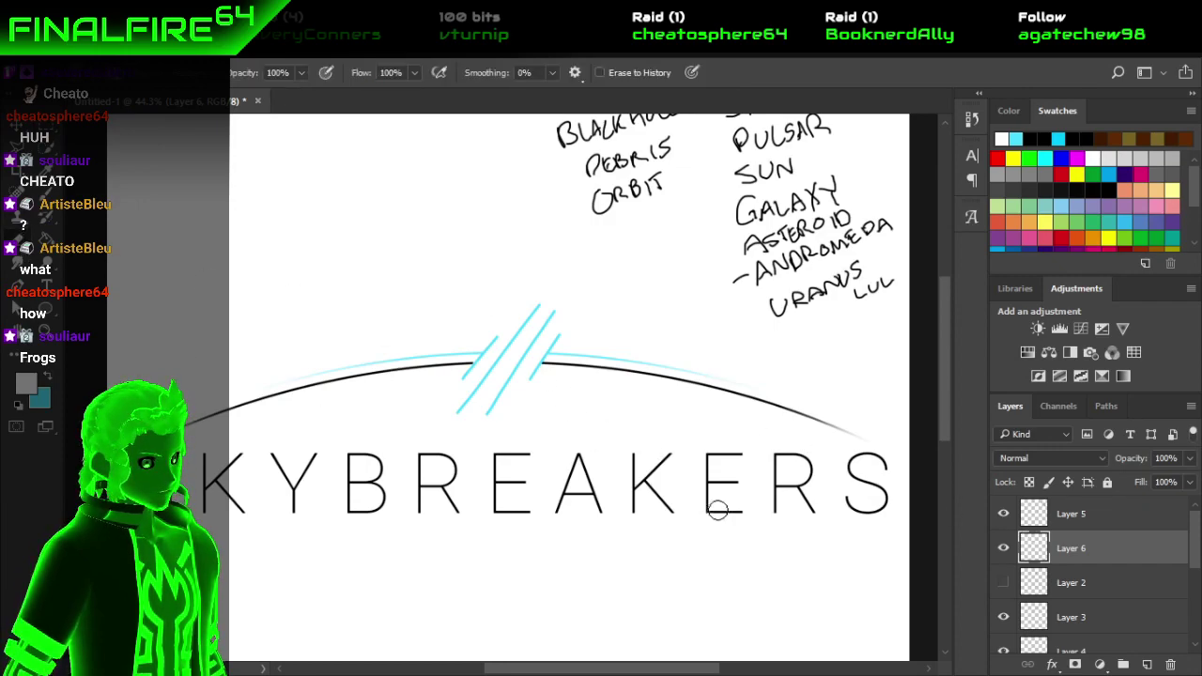
click(1073, 521)
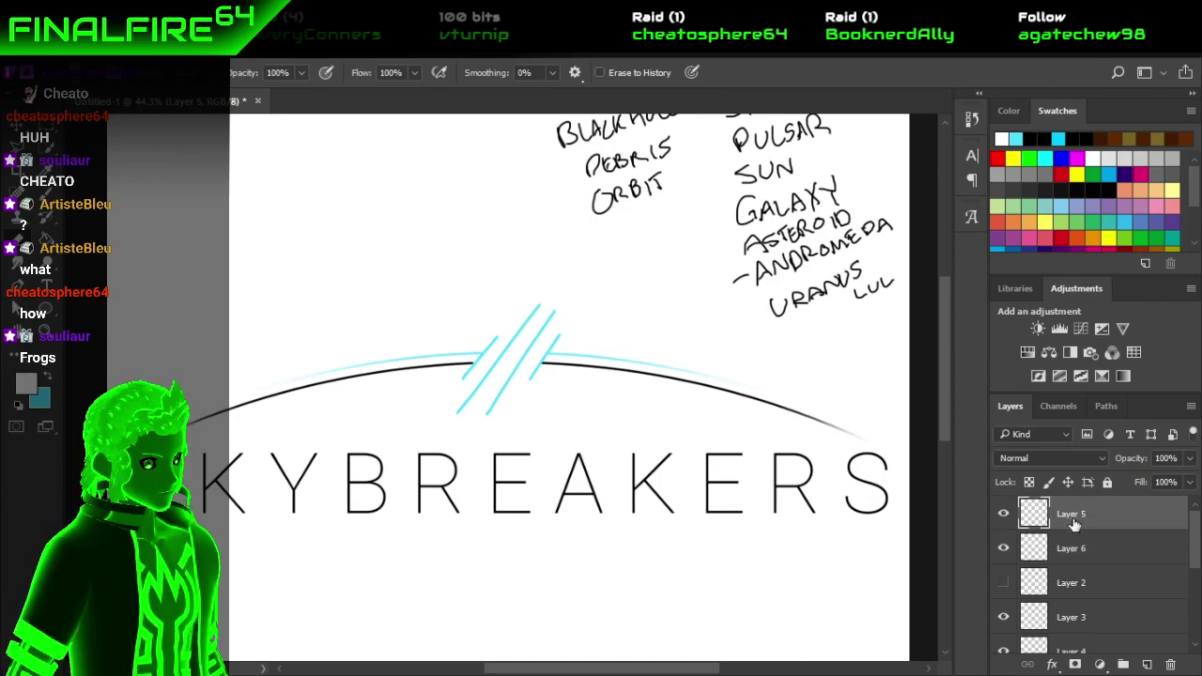
mouse_move(470, 403)
mouse_down()
mouse_move(473, 348)
mouse_move(510, 302)
mouse_move(534, 300)
mouse_move(523, 397)
mouse_up()
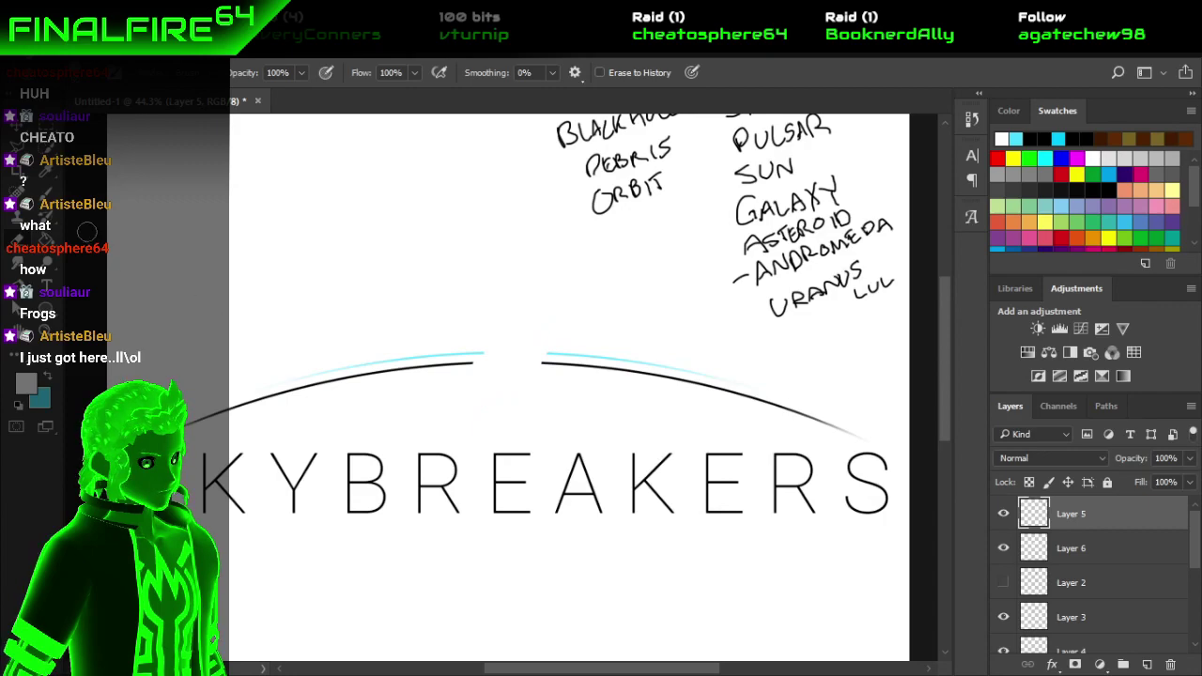
click(58, 218)
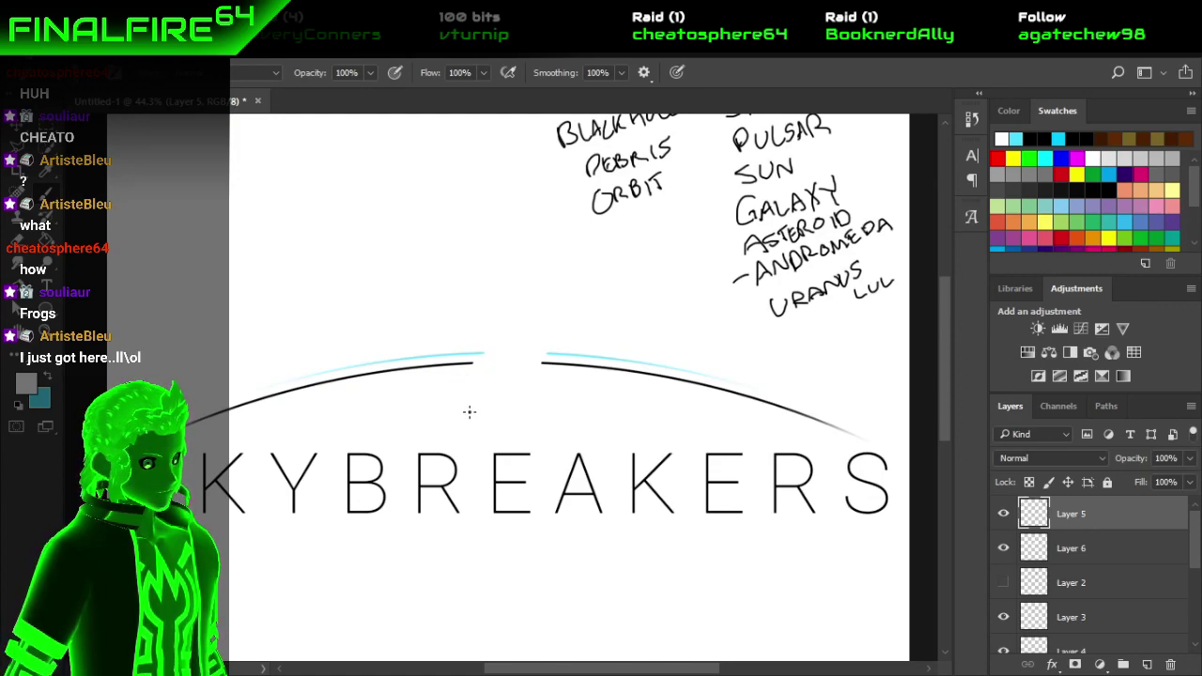
Draw a diagonal line shape about 87 px wide and 143 px high across the inner end of the left arcs.
scroll(470, 387, up, 4)
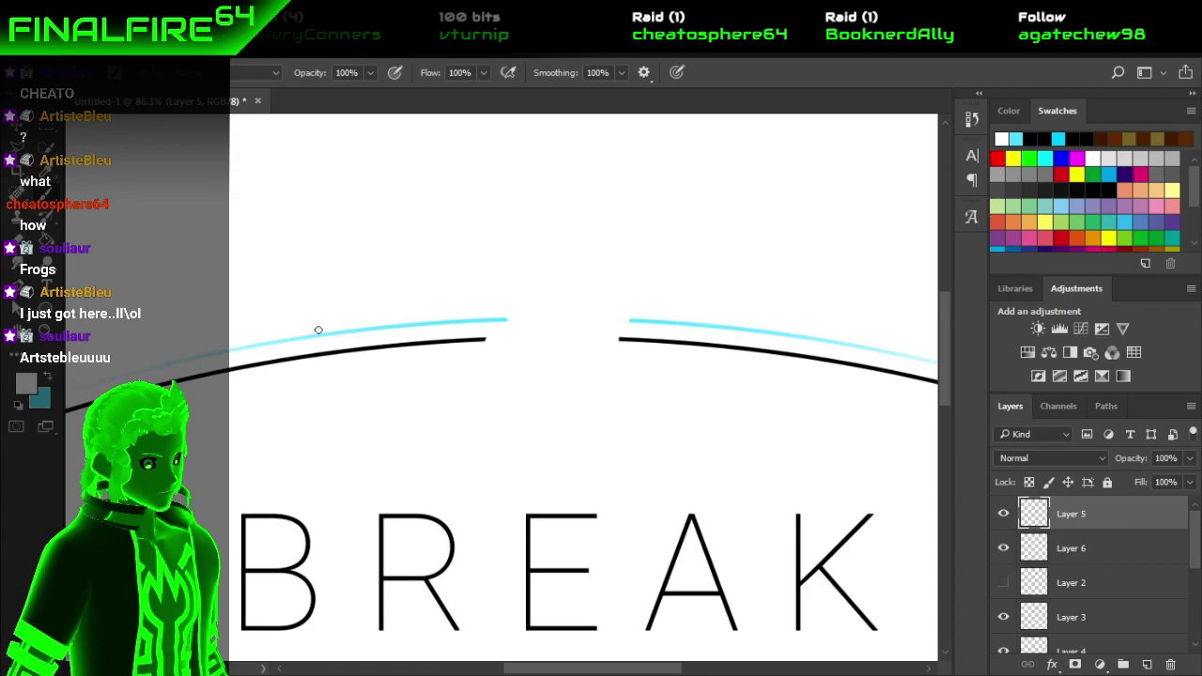
drag(52, 319, 110, 374)
scroll(467, 416, up, 1)
drag(469, 405, 535, 296)
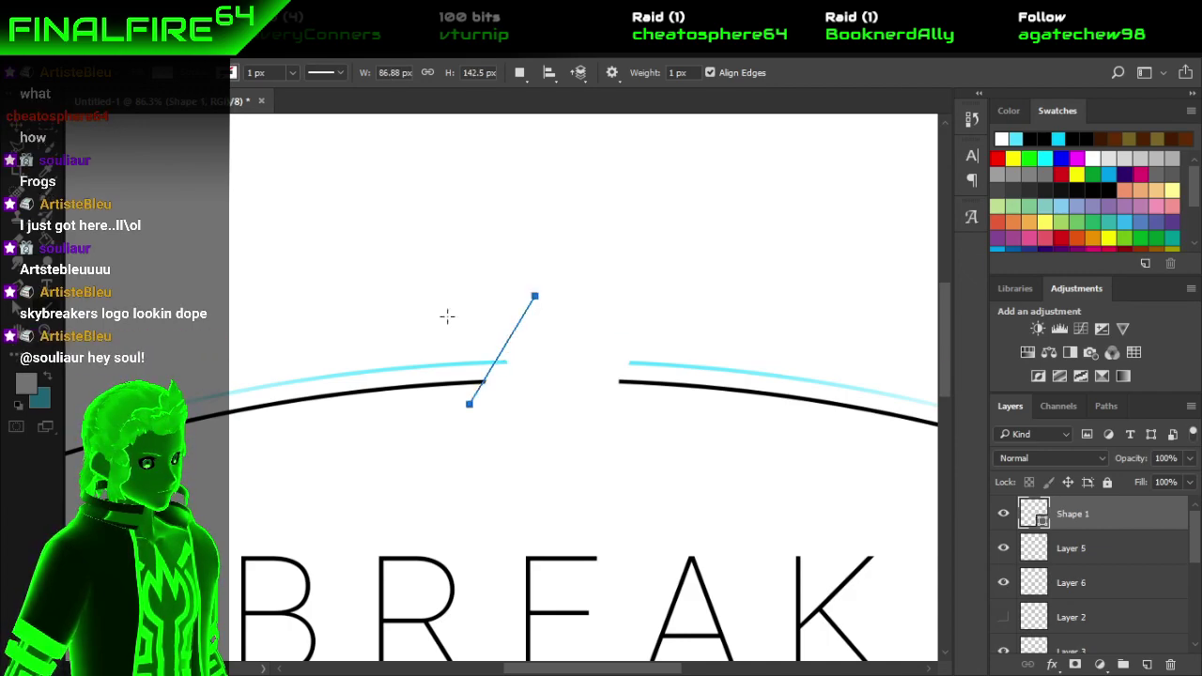
Give the diagonal line a cyan stroke from the recently used colors and set its width to 5.71 px.
key(v)
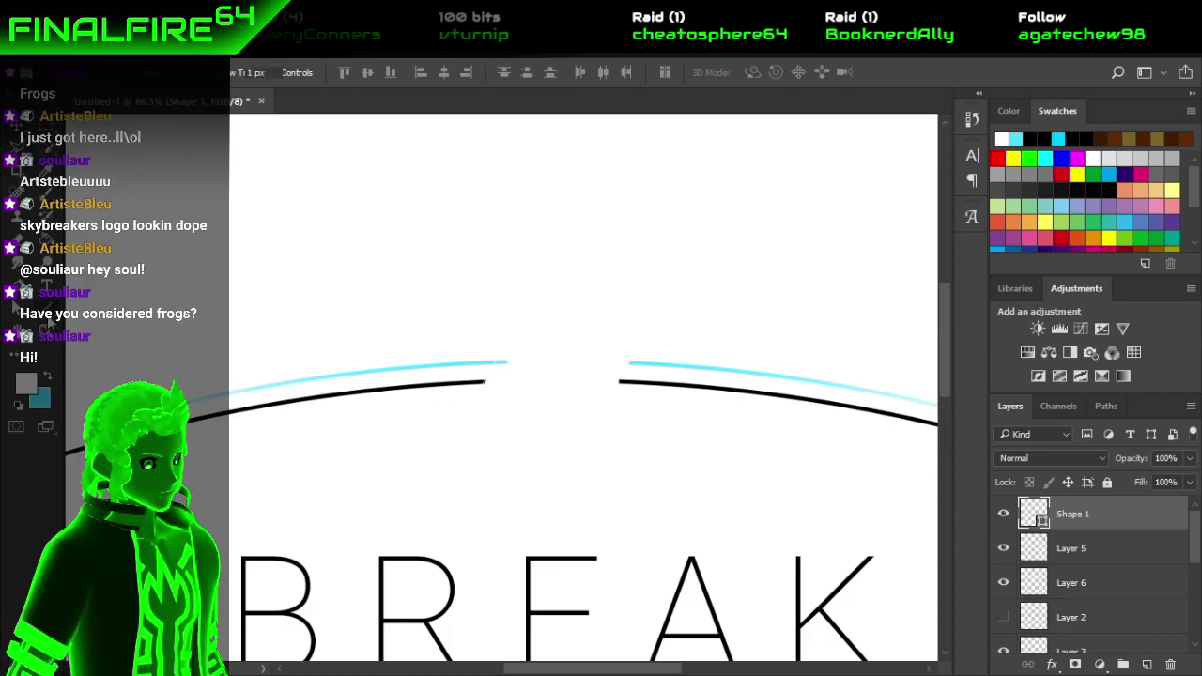
key(u)
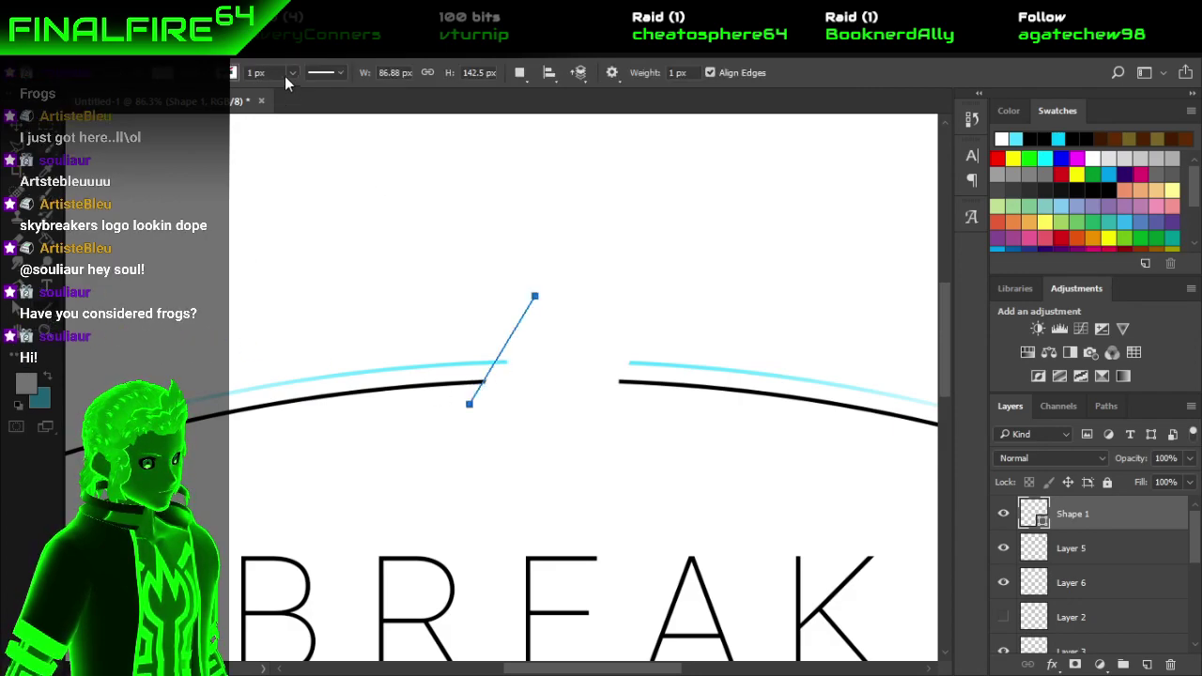
click(237, 75)
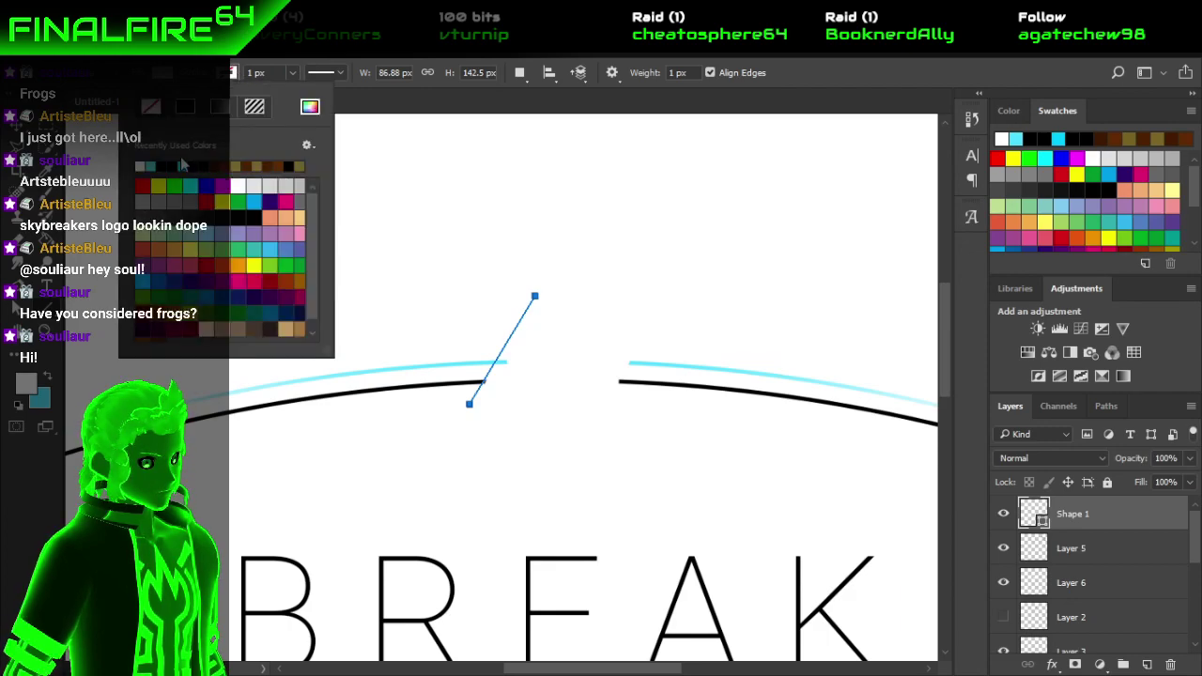
click(151, 166)
click(202, 72)
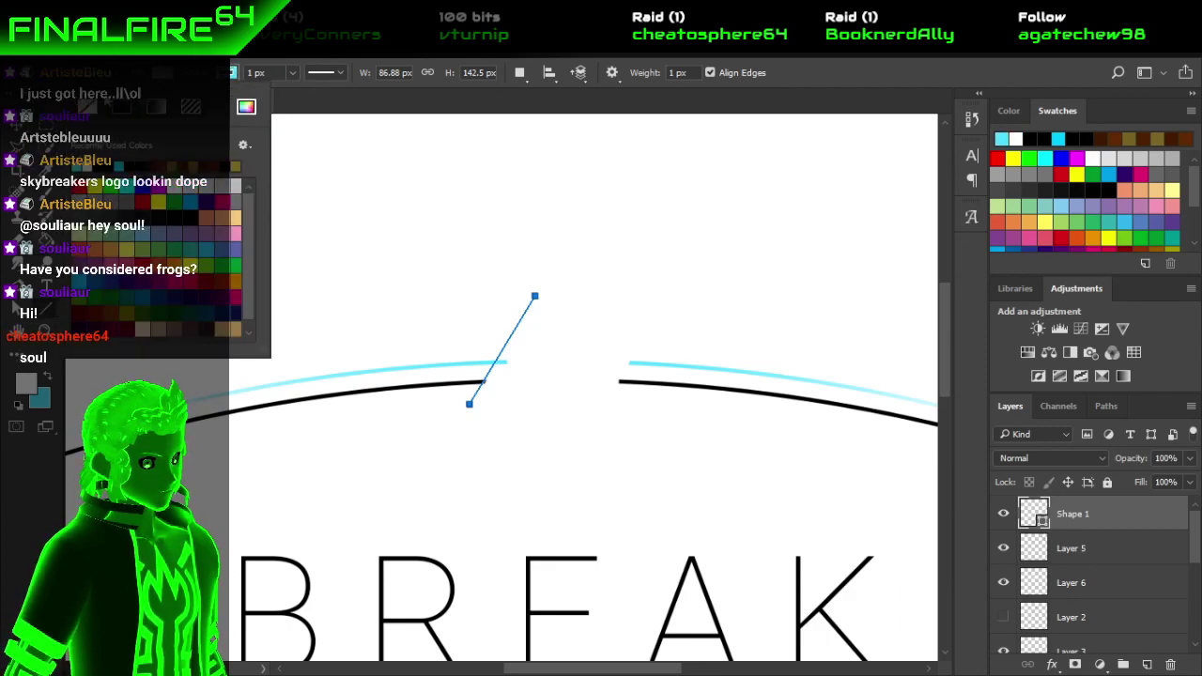
click(292, 73)
drag(291, 97, 298, 101)
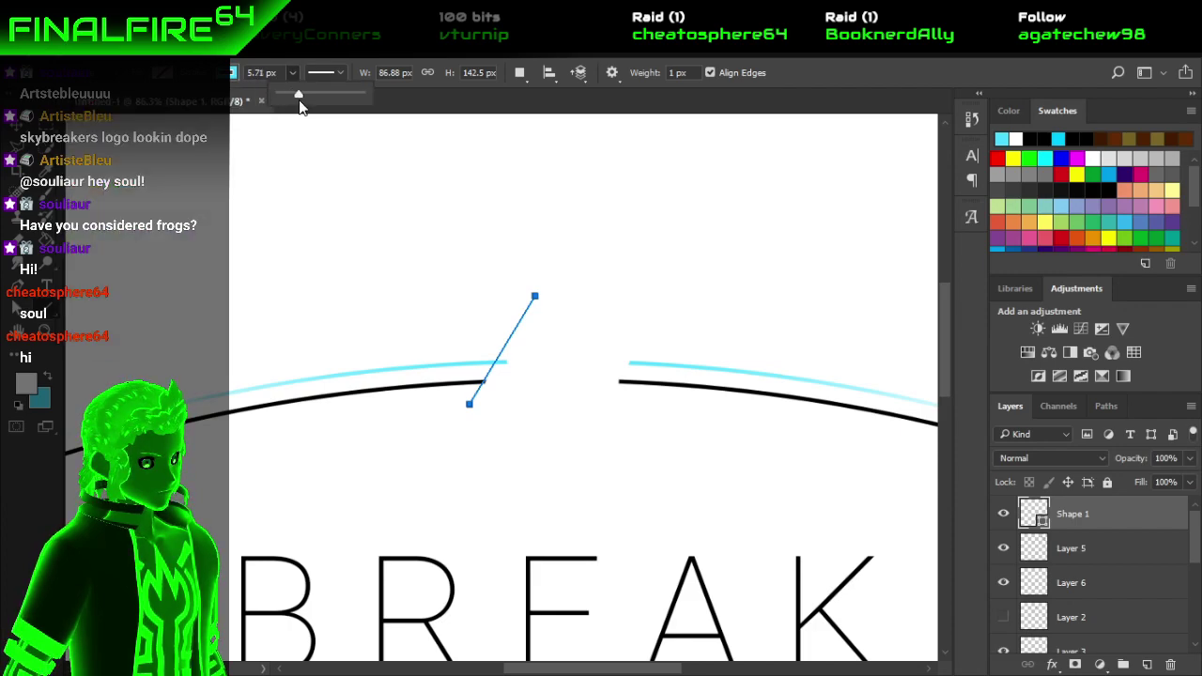
Try to thicken the diagonal line by raising its stroke width to 254.77 px.
scroll(502, 357, up, 3)
scroll(524, 394, up, 3)
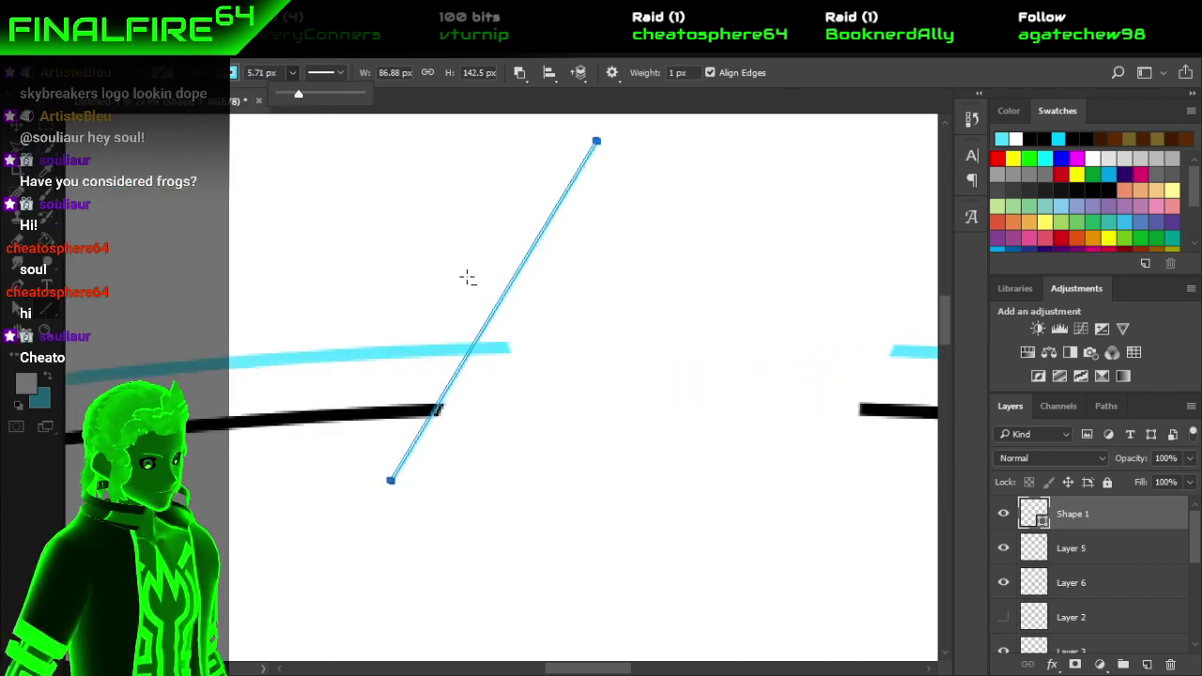
scroll(468, 277, up, 1)
drag(298, 99, 358, 100)
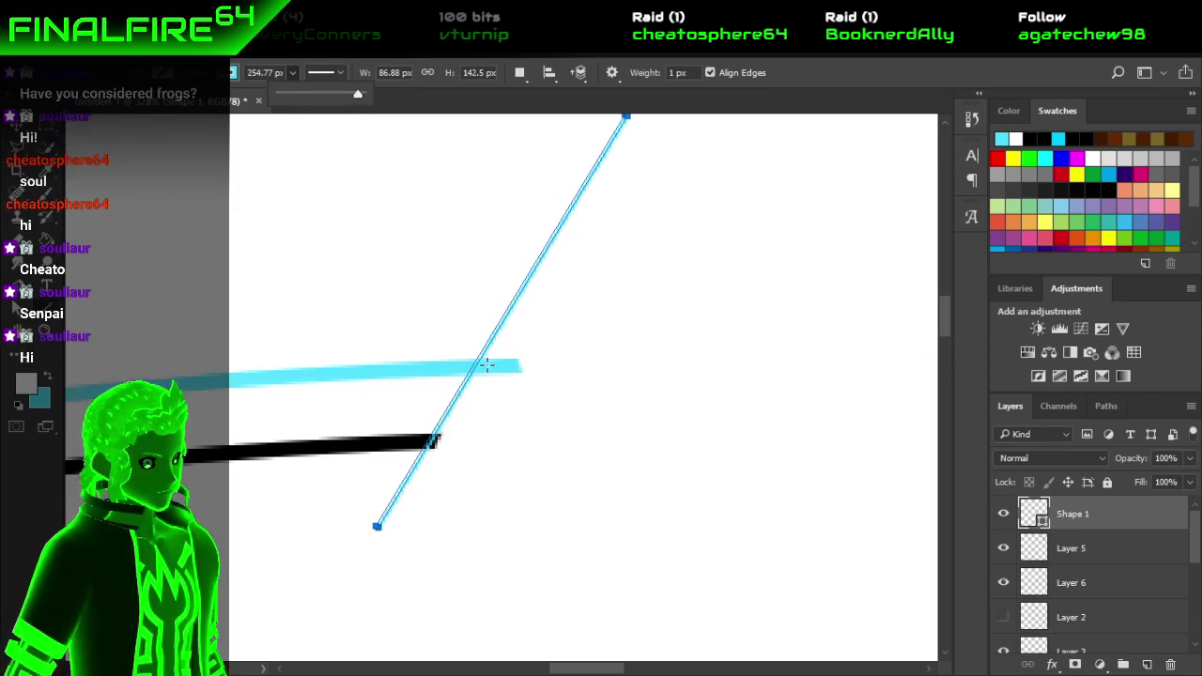
click(48, 306)
click(51, 308)
click(51, 309)
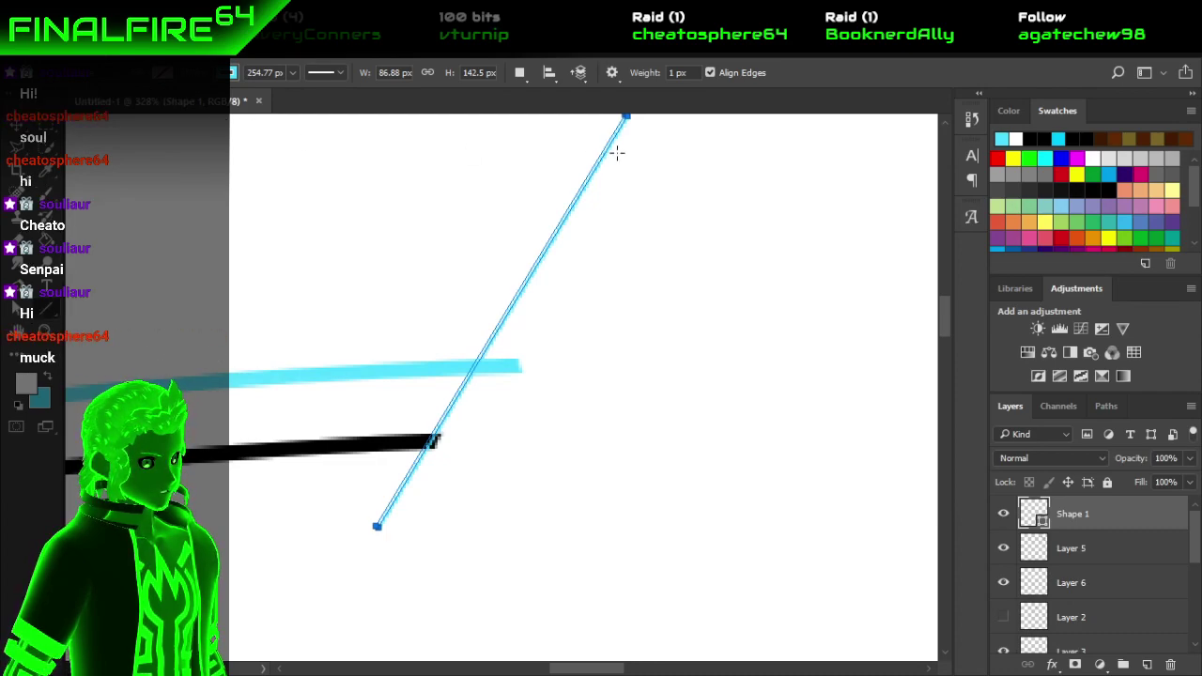
Move the diagonal line down so that it crosses the inner end of the left cyan arc.
scroll(617, 152, down, 5)
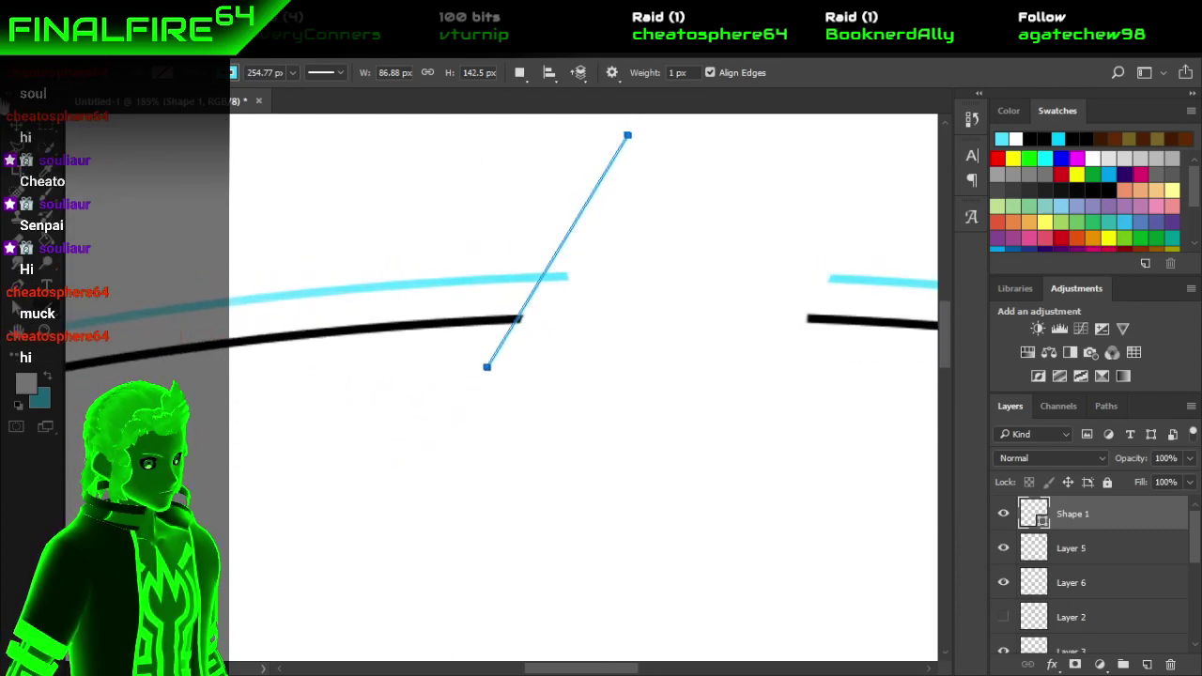
key(v)
mouse_move(579, 224)
mouse_down()
mouse_move(588, 252)
mouse_move(571, 266)
mouse_up()
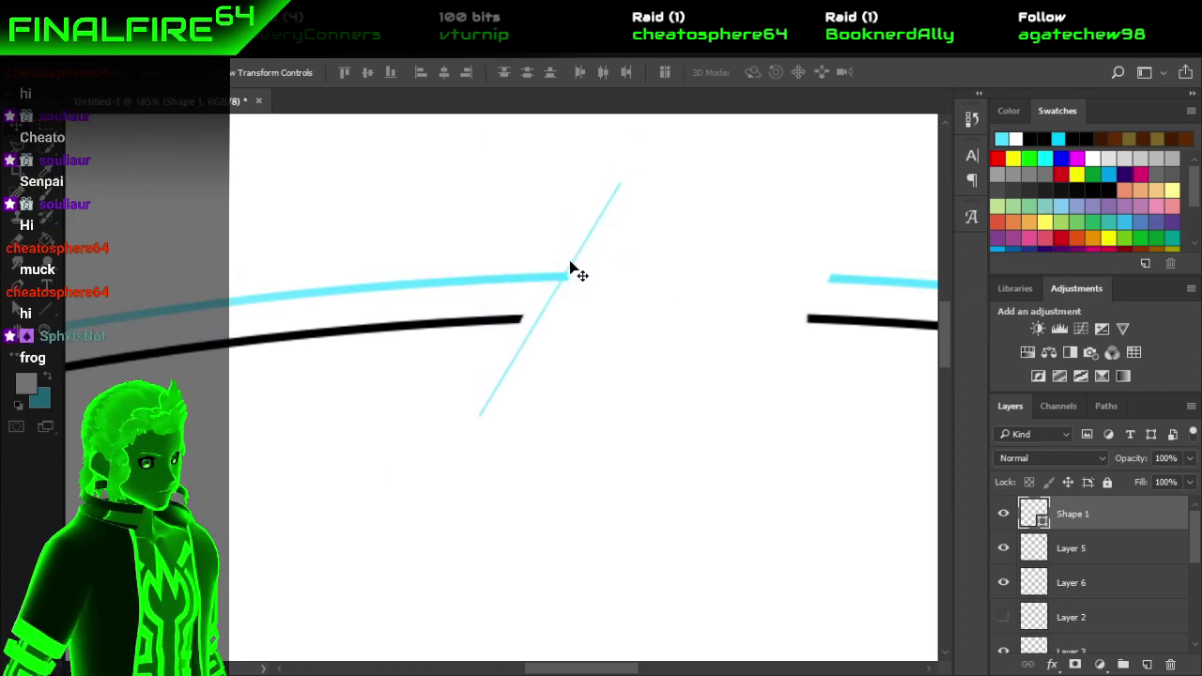
scroll(582, 263, down, 3)
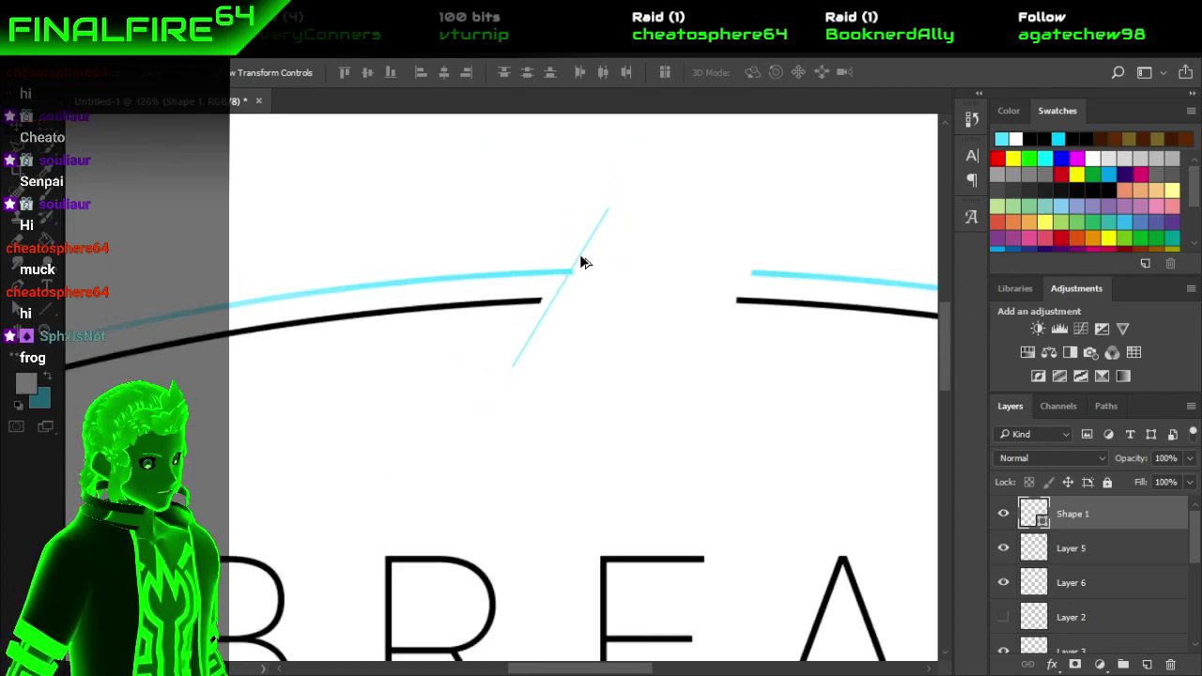
Hide the diagonal line's Shape 1 layer and delete it.
click(1003, 513)
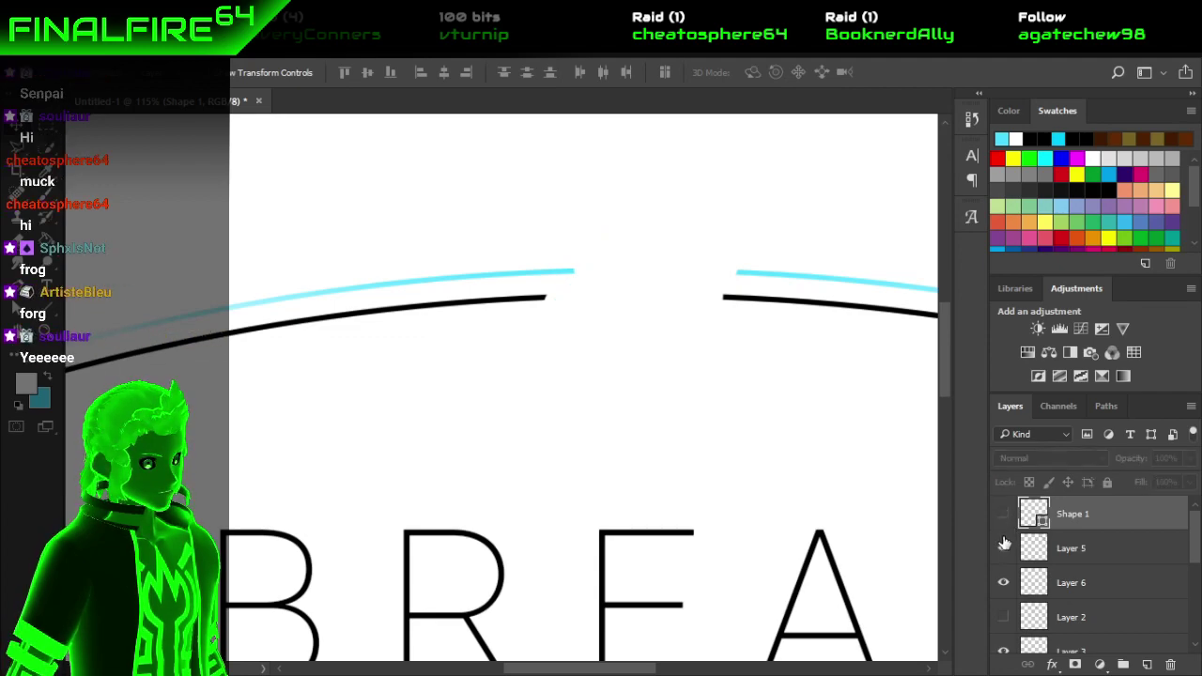
key(ctrl+comma)
key(Delete)
key(ctrl+comma)
scroll(807, 441, down, 5)
scroll(807, 446, down, 3)
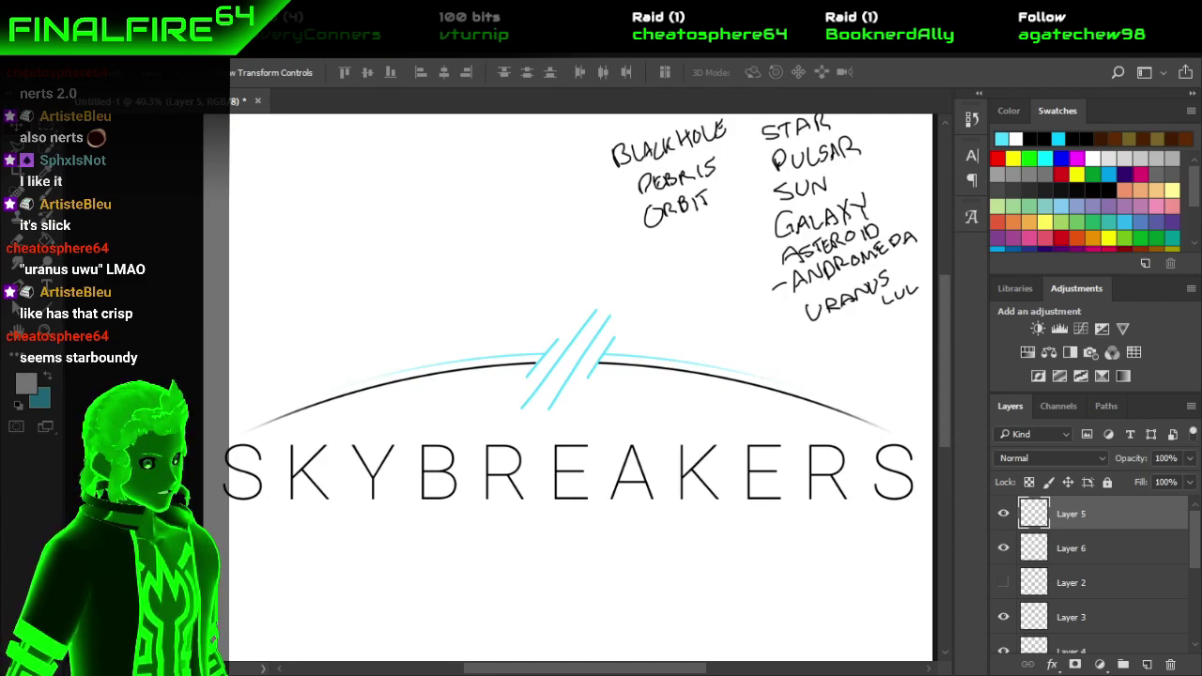
Switch to Steam, open Starbound's library page to examine its logo as a reference, and return to Photoshop.
key(alt+Tab)
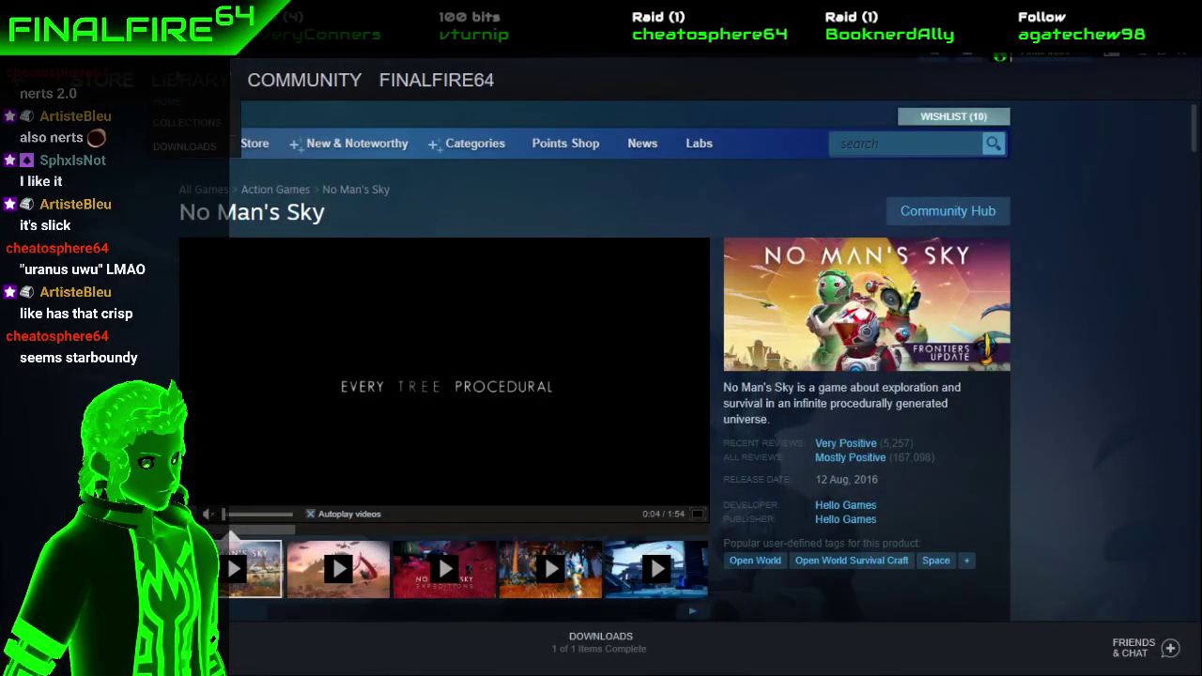
click(174, 297)
scroll(174, 297, up, 3)
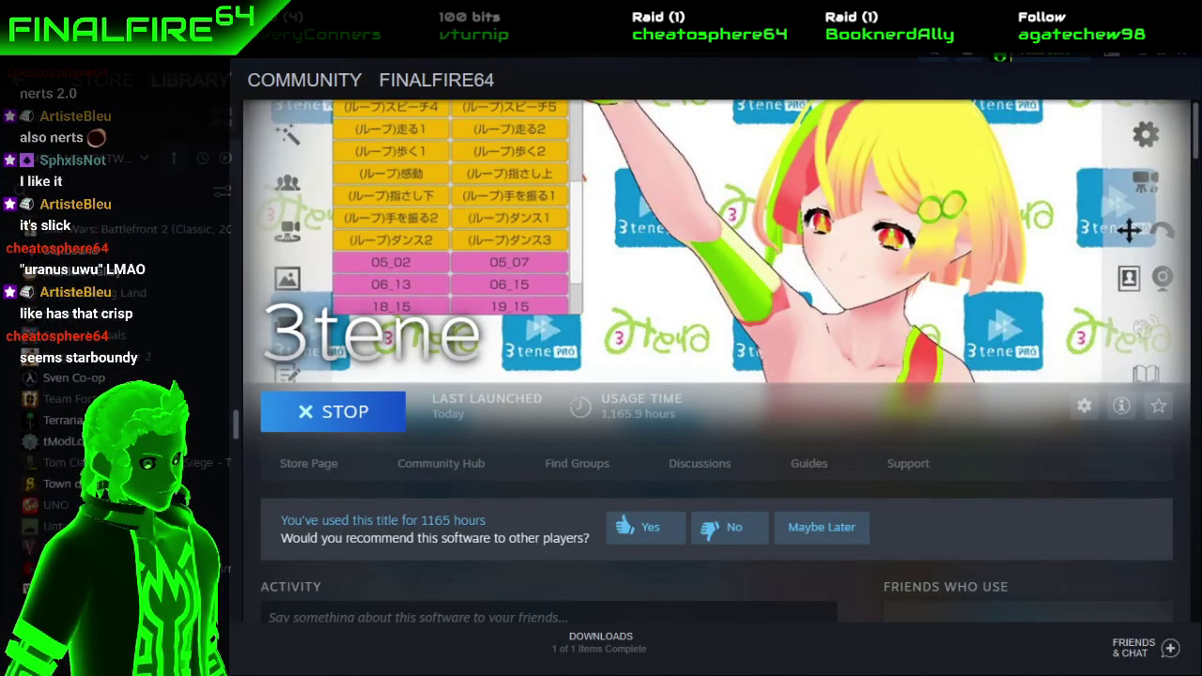
scroll(174, 297, down, 3)
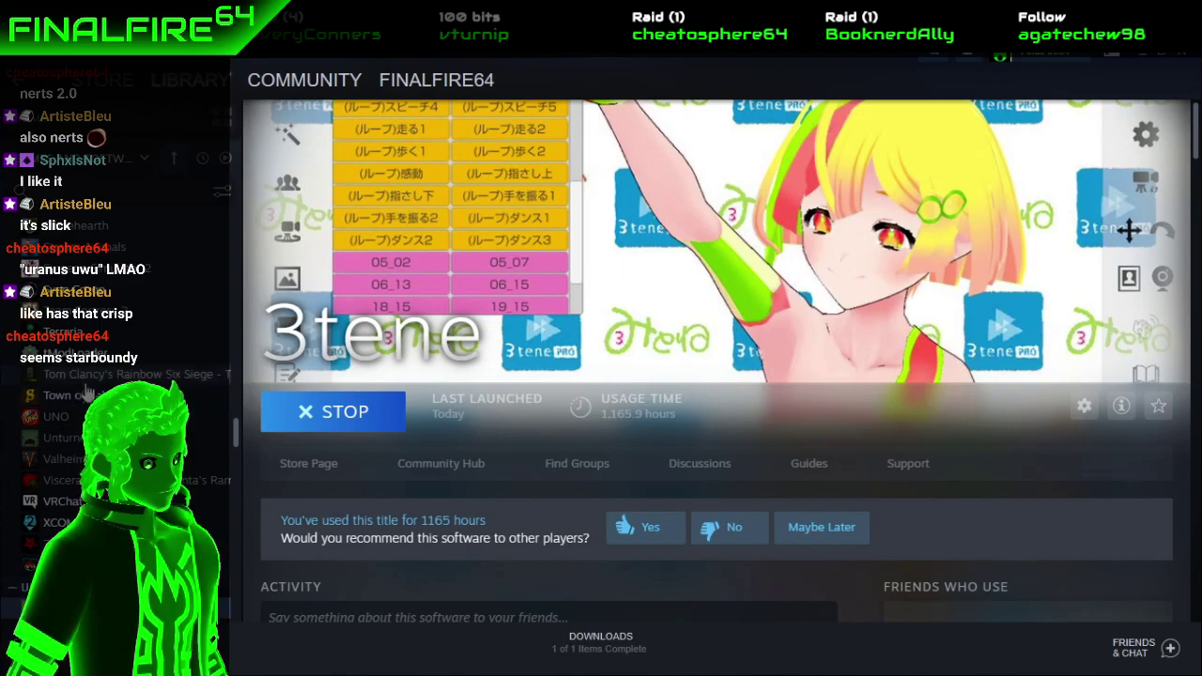
scroll(83, 273, up, 3)
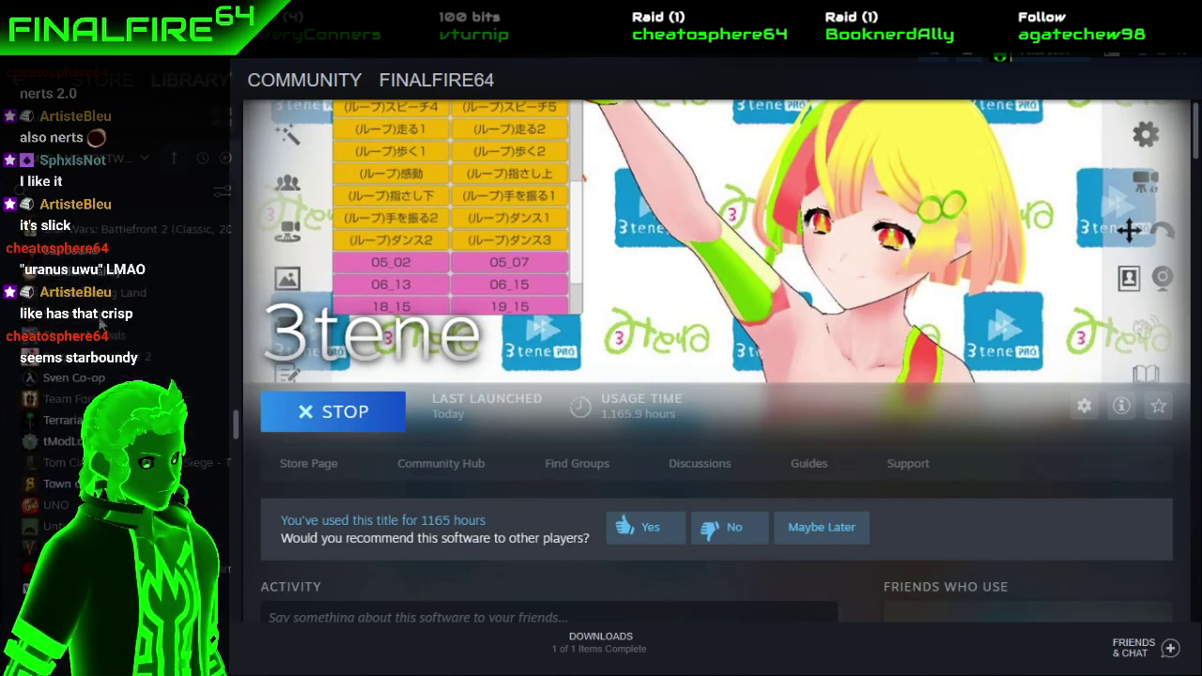
click(82, 267)
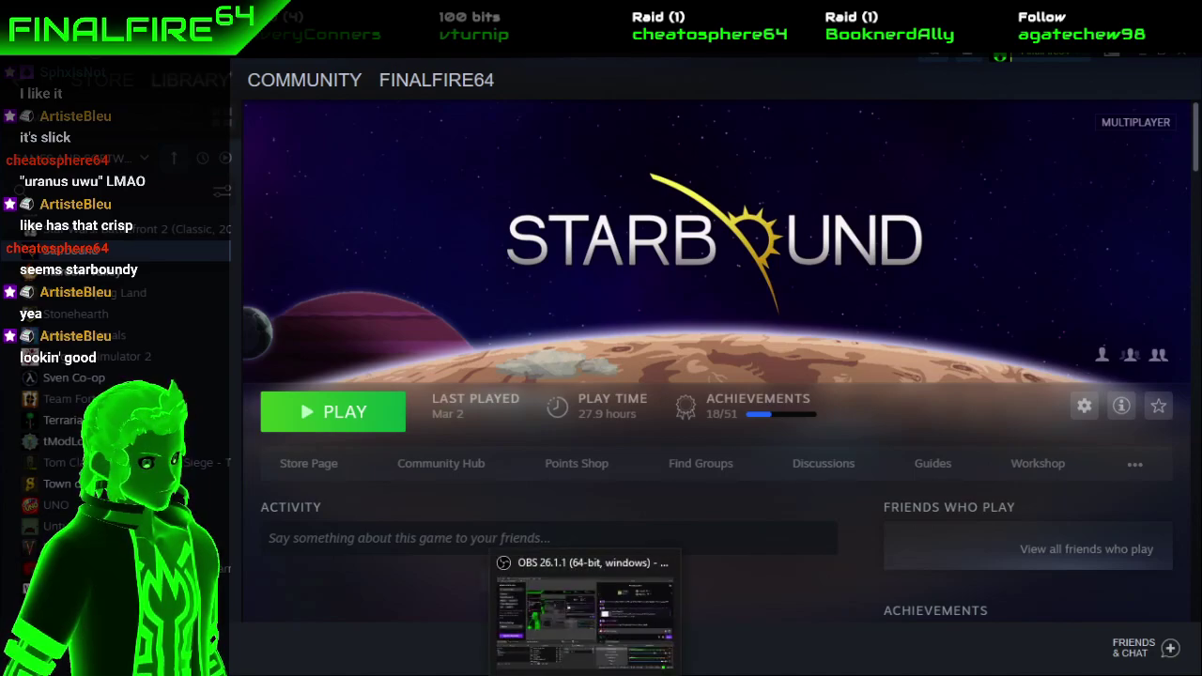
mouse_move(498, 675)
click(498, 616)
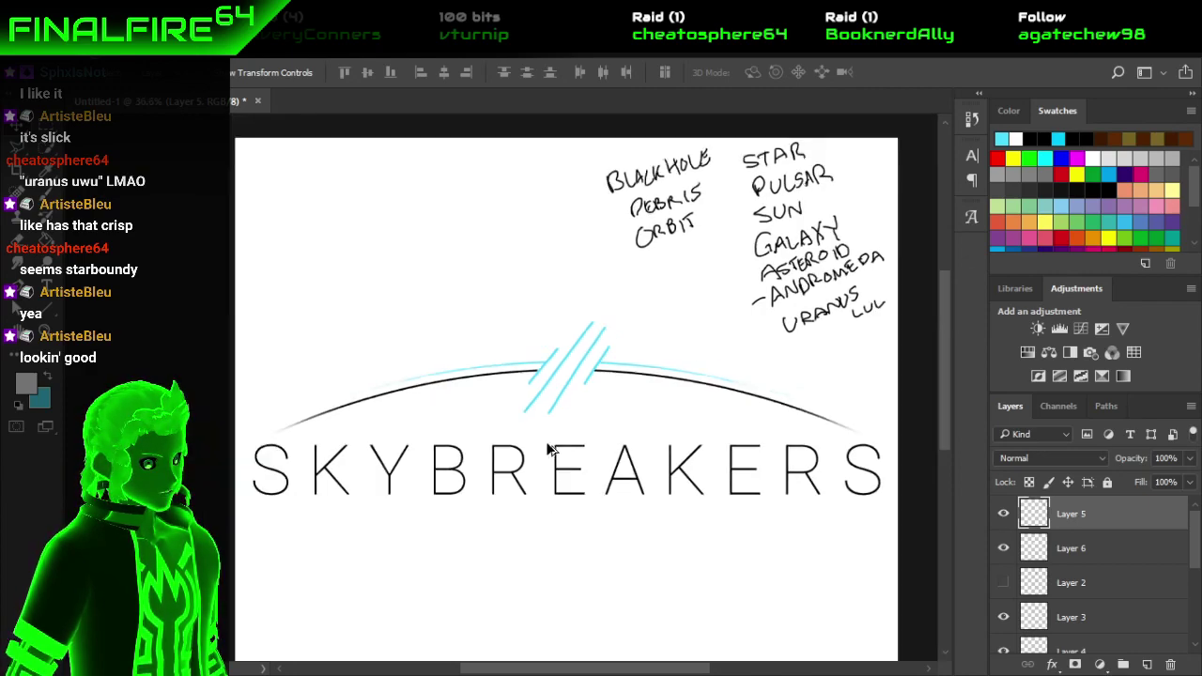
Erase the handwritten list of space words above the SKYBREAKERS logo from Layer 5.
scroll(555, 454, right, 1)
scroll(554, 454, down, 3)
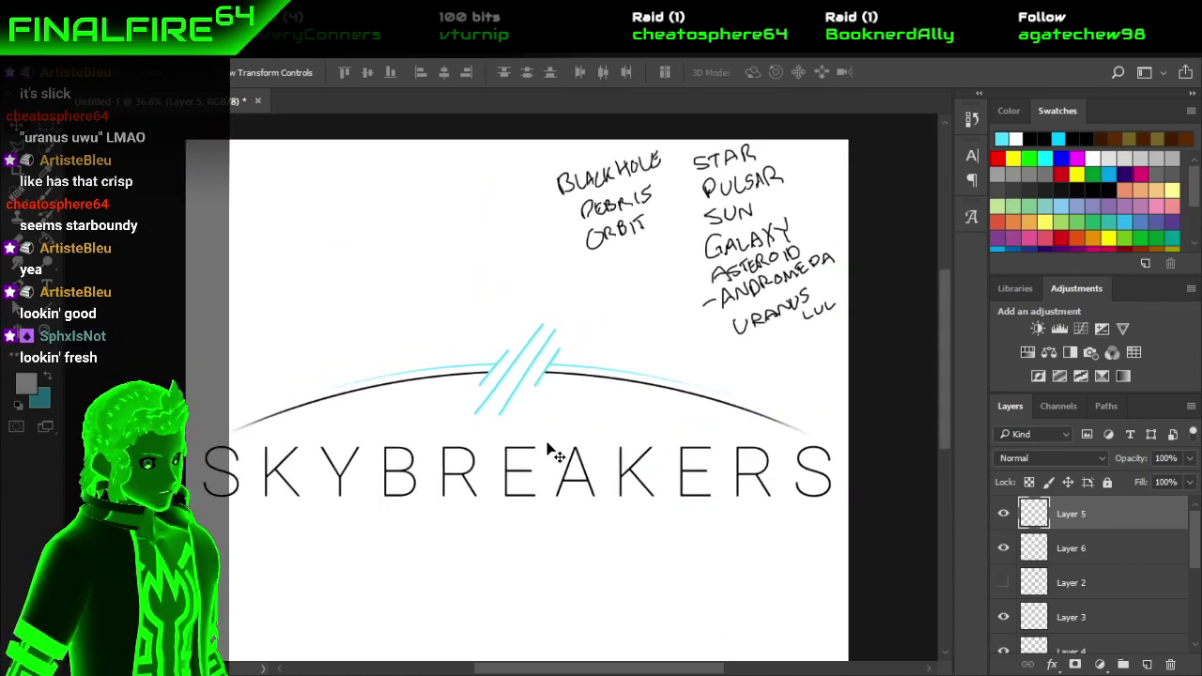
scroll(477, 440, down, 1)
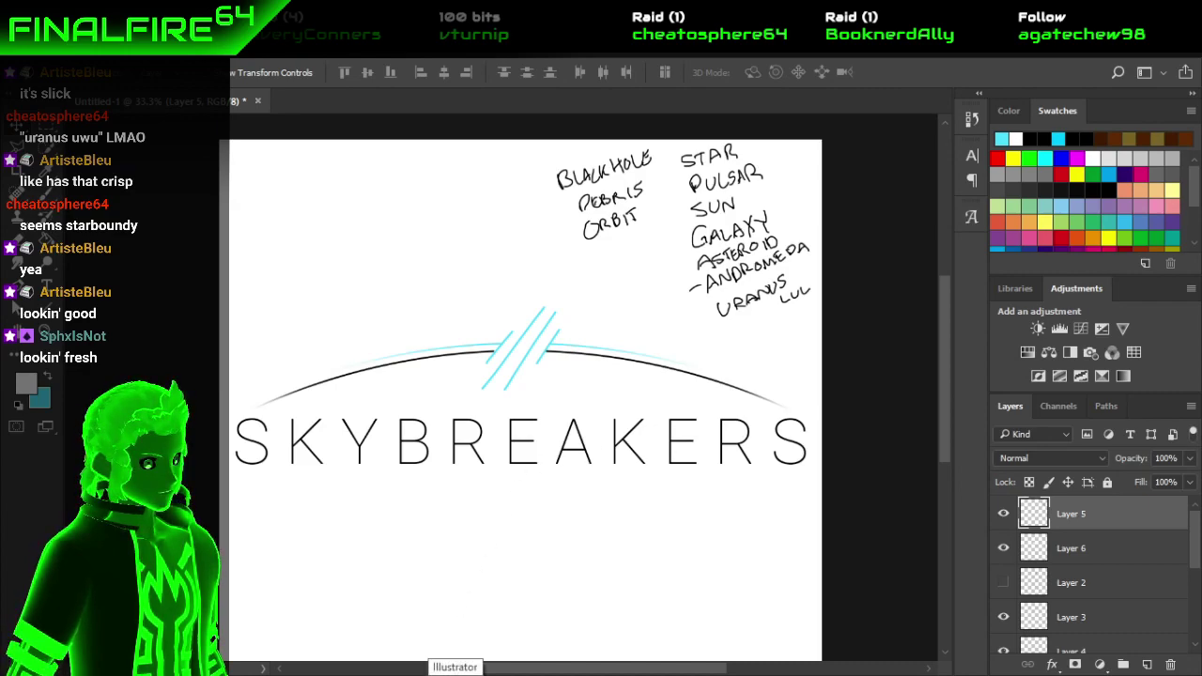
scroll(572, 443, down, 1)
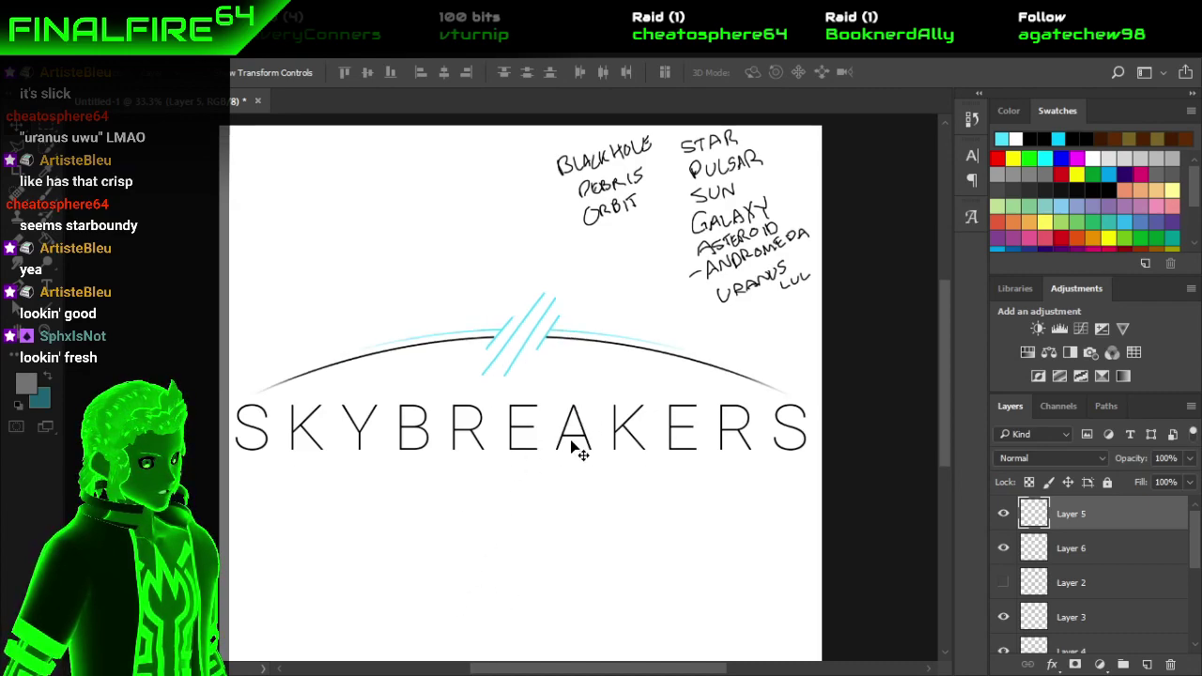
scroll(575, 445, up, 1)
scroll(575, 445, left, 1)
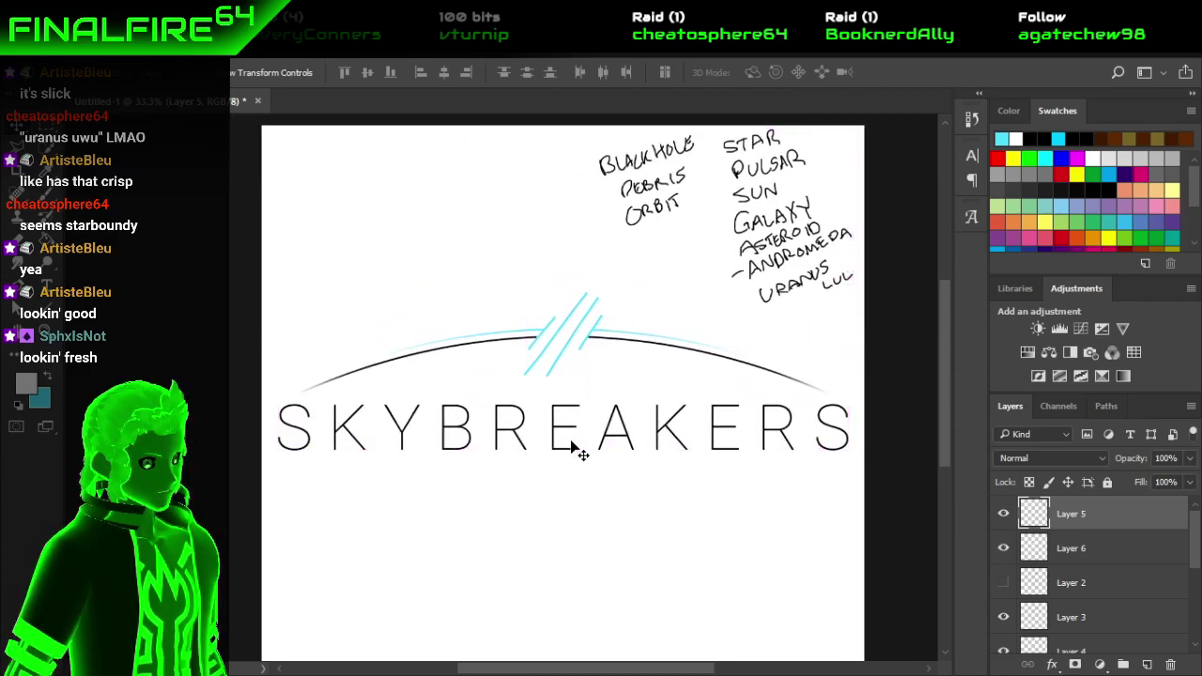
scroll(575, 447, up, 1)
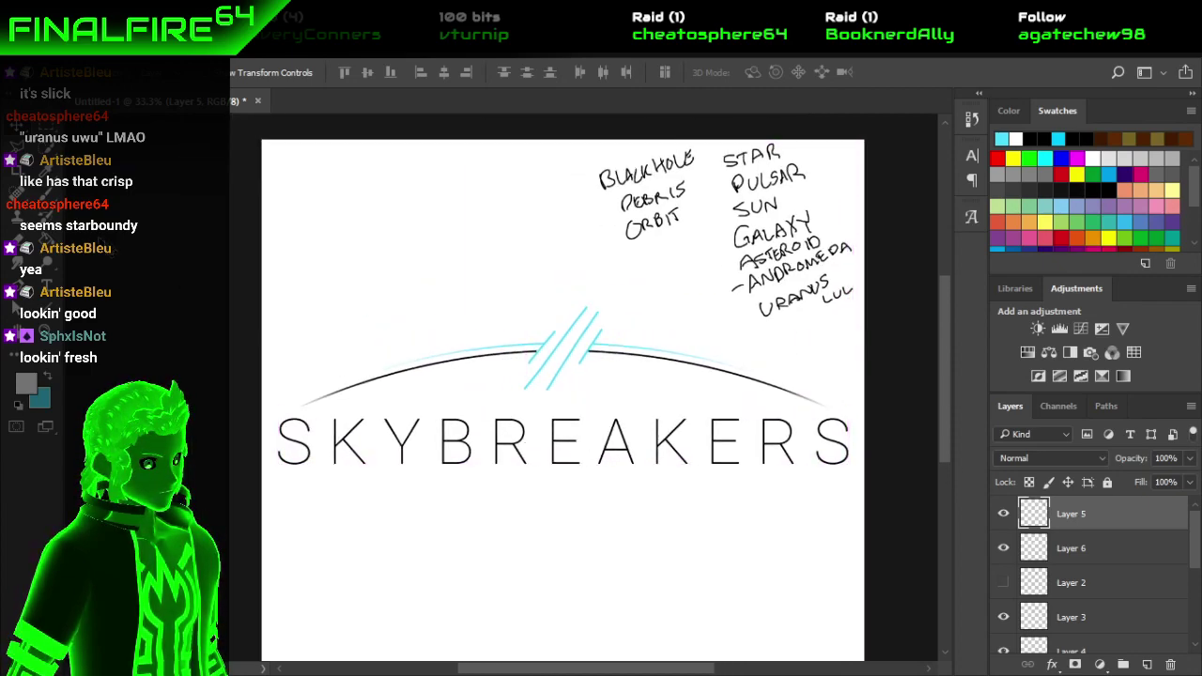
click(22, 243)
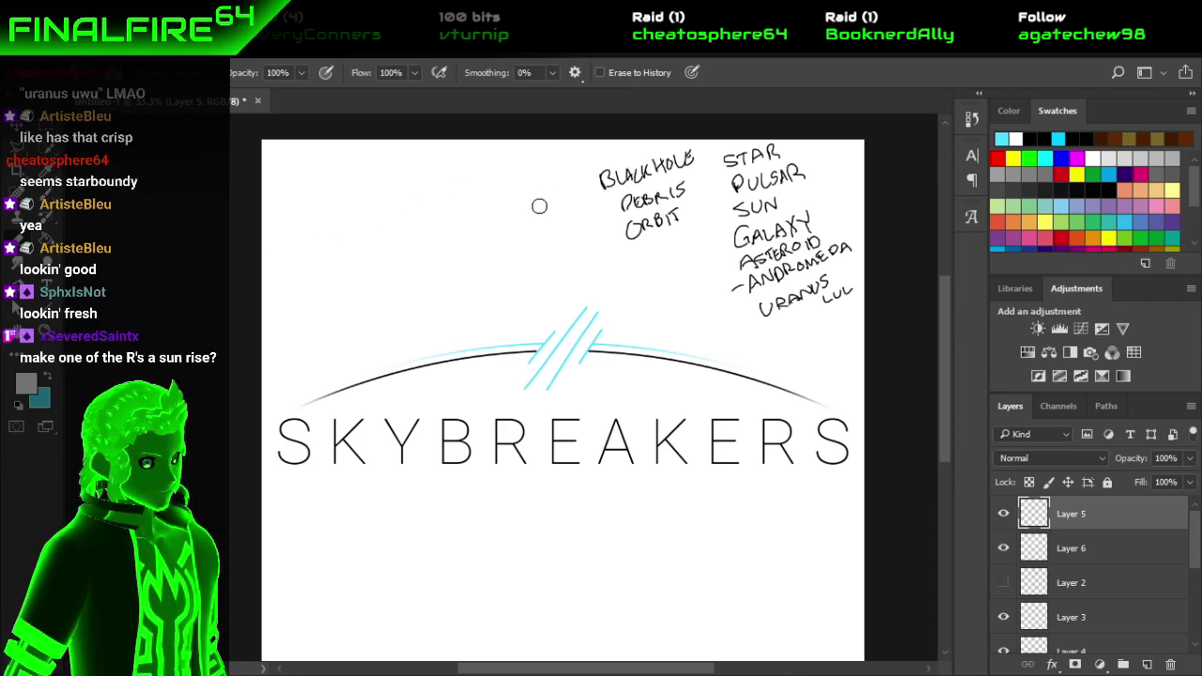
mouse_move(649, 168)
mouse_down()
mouse_move(598, 187)
mouse_move(609, 162)
mouse_move(632, 216)
mouse_move(648, 158)
mouse_move(635, 236)
mouse_move(653, 152)
mouse_move(664, 146)
mouse_move(677, 228)
mouse_move(698, 164)
mouse_move(722, 150)
mouse_move(739, 249)
mouse_move(737, 146)
mouse_move(775, 235)
mouse_move(769, 152)
mouse_move(815, 228)
mouse_move(808, 149)
mouse_move(832, 232)
mouse_move(747, 257)
mouse_move(732, 288)
mouse_move(725, 238)
mouse_move(783, 314)
mouse_move(780, 280)
mouse_move(795, 278)
mouse_move(830, 317)
mouse_move(811, 250)
mouse_move(844, 279)
mouse_move(860, 270)
mouse_move(848, 230)
mouse_move(829, 337)
mouse_up()
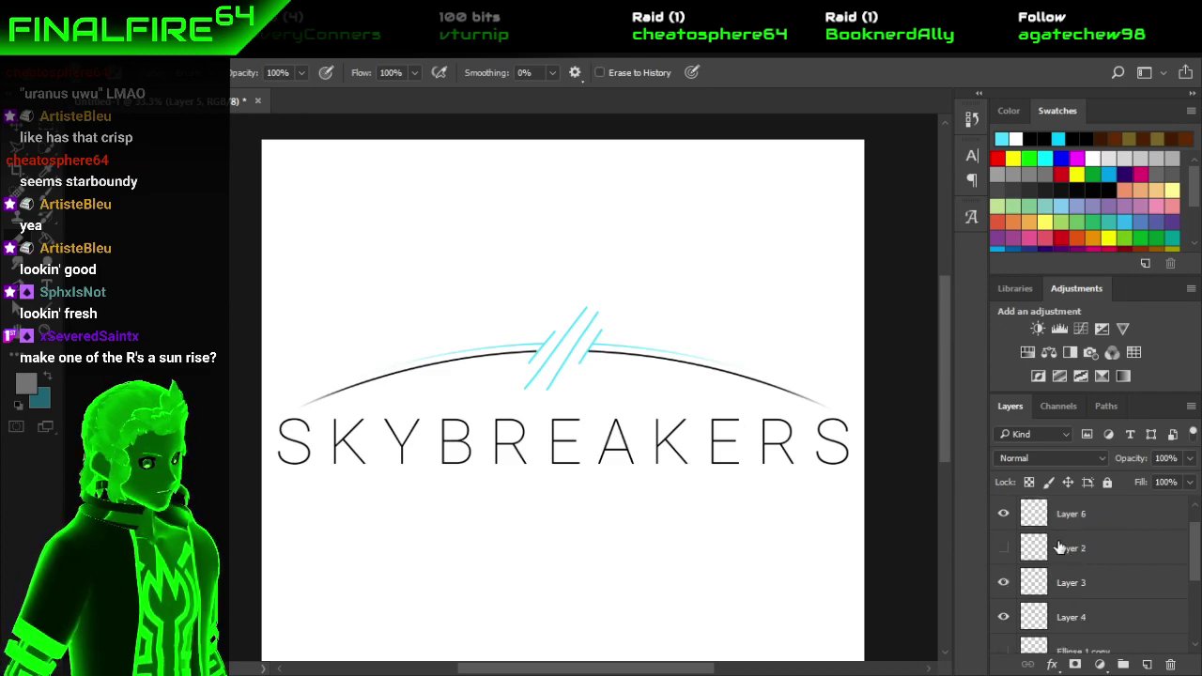
Add an Invert adjustment layer directly above the Ellipse 1 layer and collapse its properties.
scroll(1070, 601, down, 1)
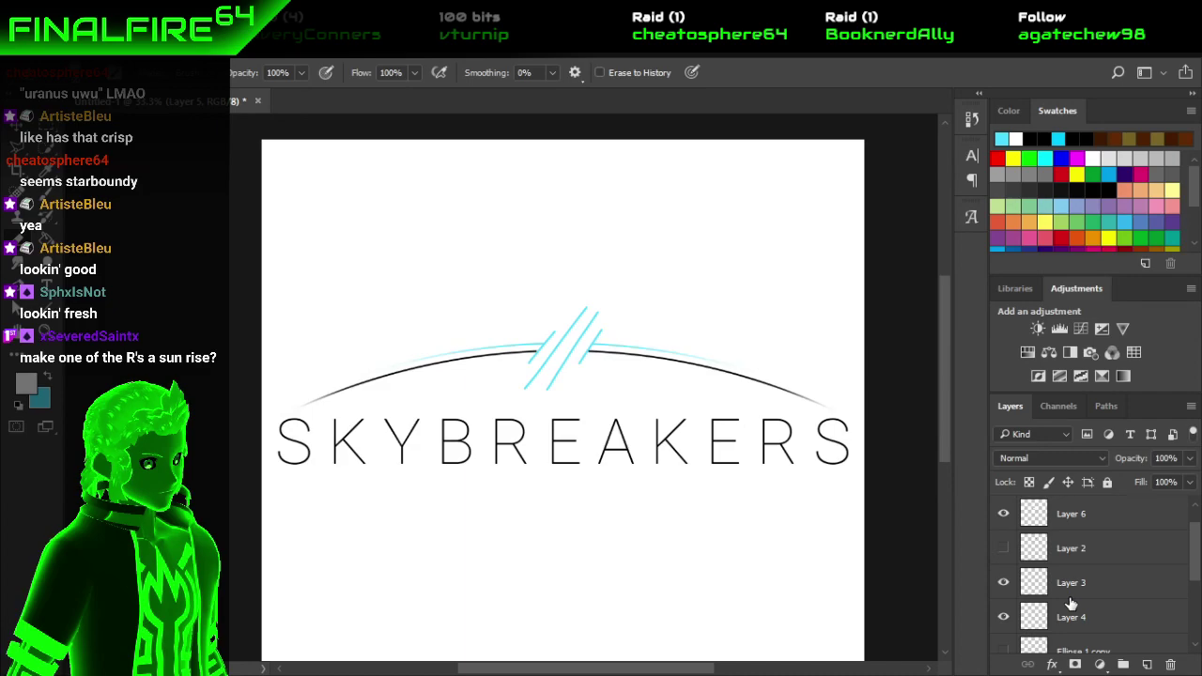
scroll(1071, 605, down, 4)
click(1069, 528)
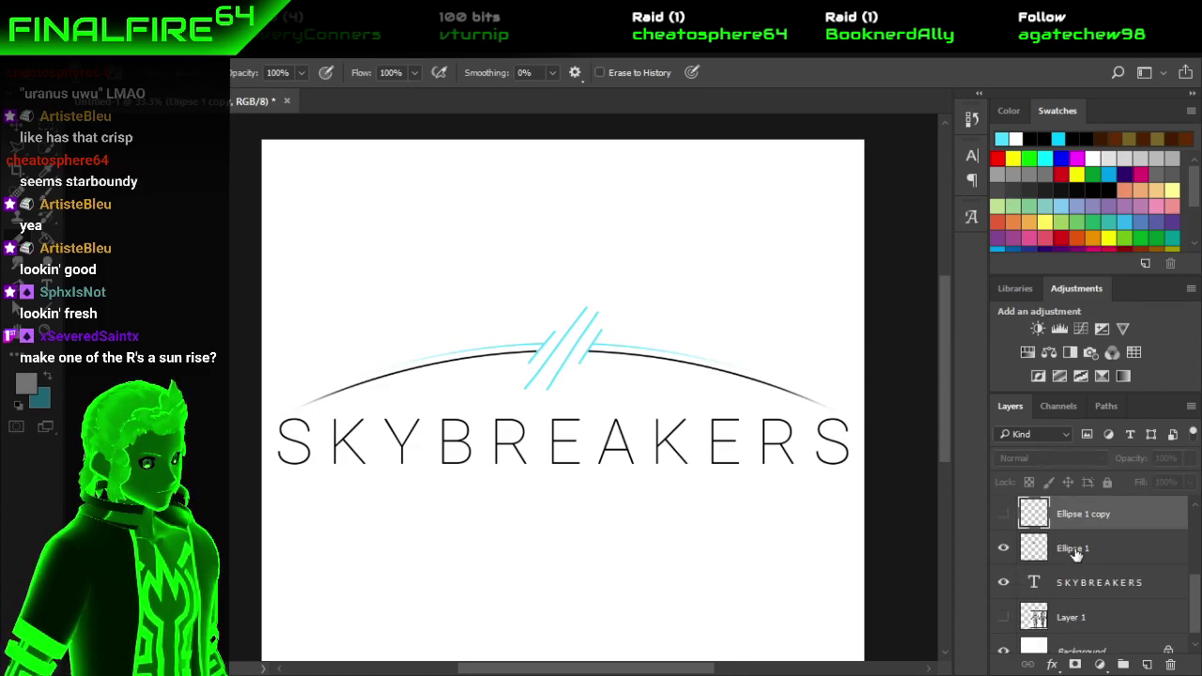
click(1075, 551)
click(1038, 376)
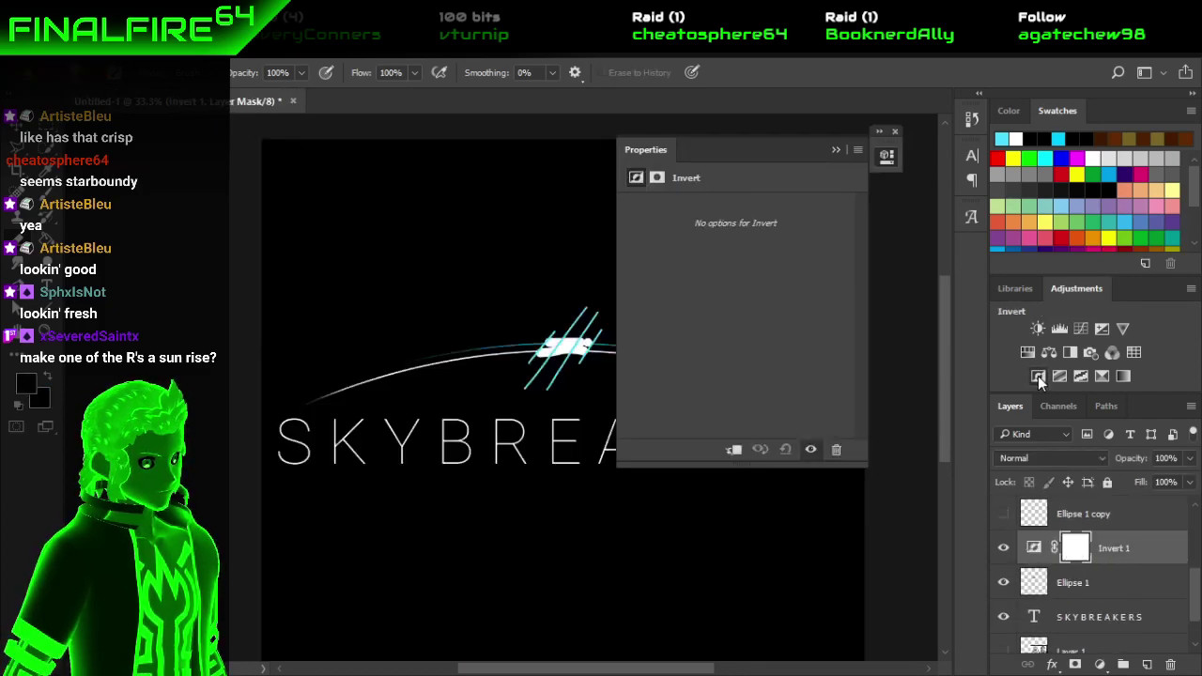
click(839, 146)
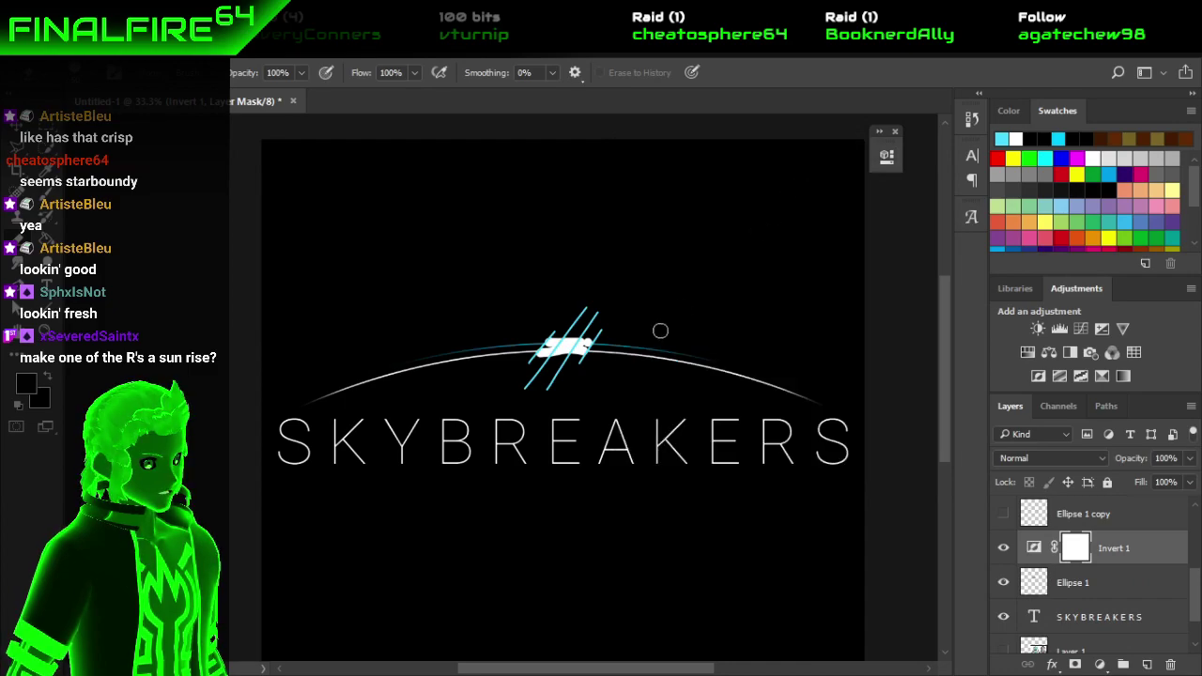
Hide Layer 6, which holds the white blob behind the diagonal cyan strokes.
scroll(620, 425, up, 2)
scroll(620, 425, up, 1)
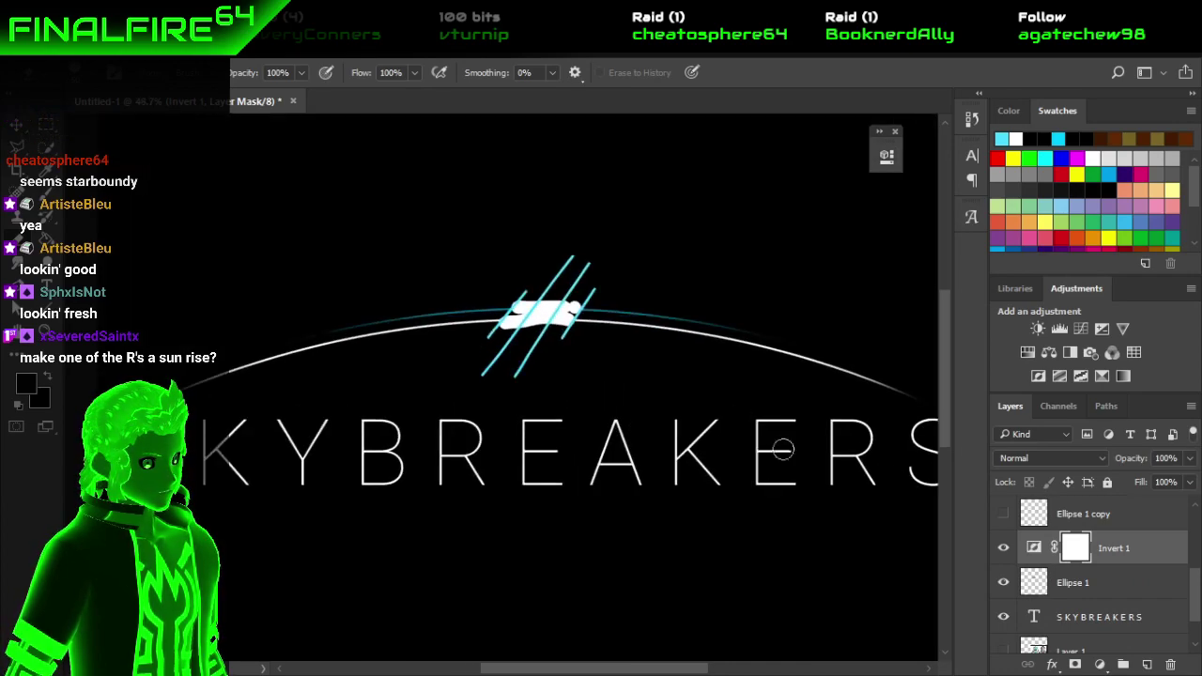
scroll(582, 380, up, 1)
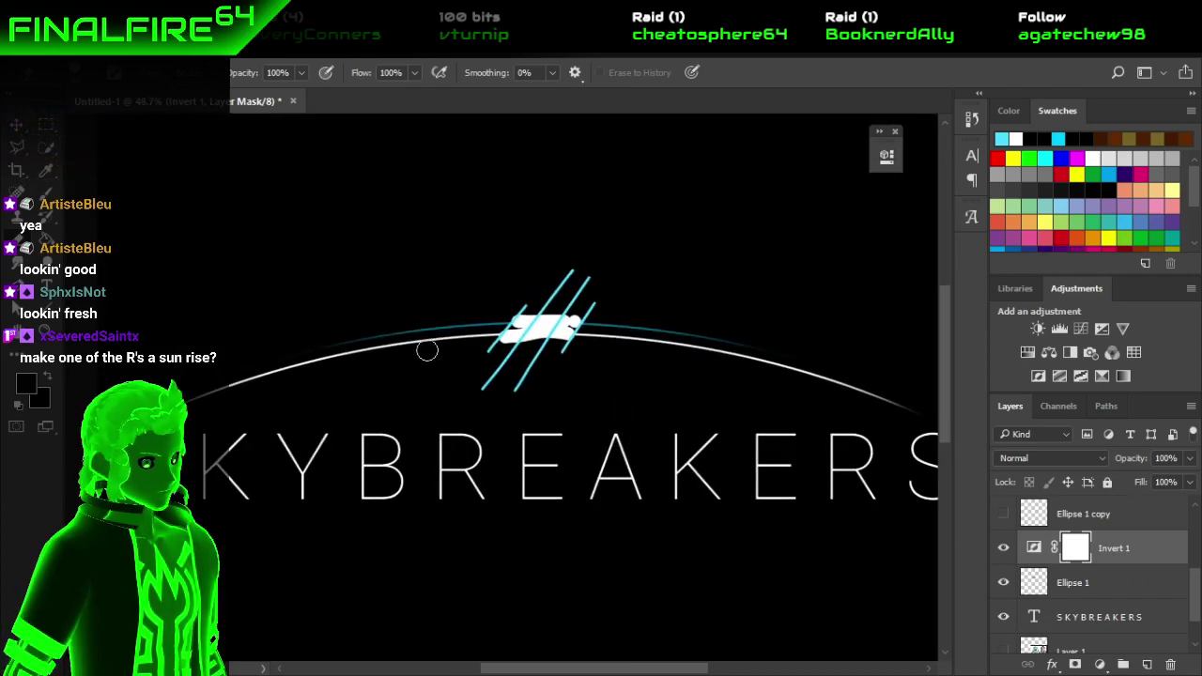
scroll(1024, 538, up, 3)
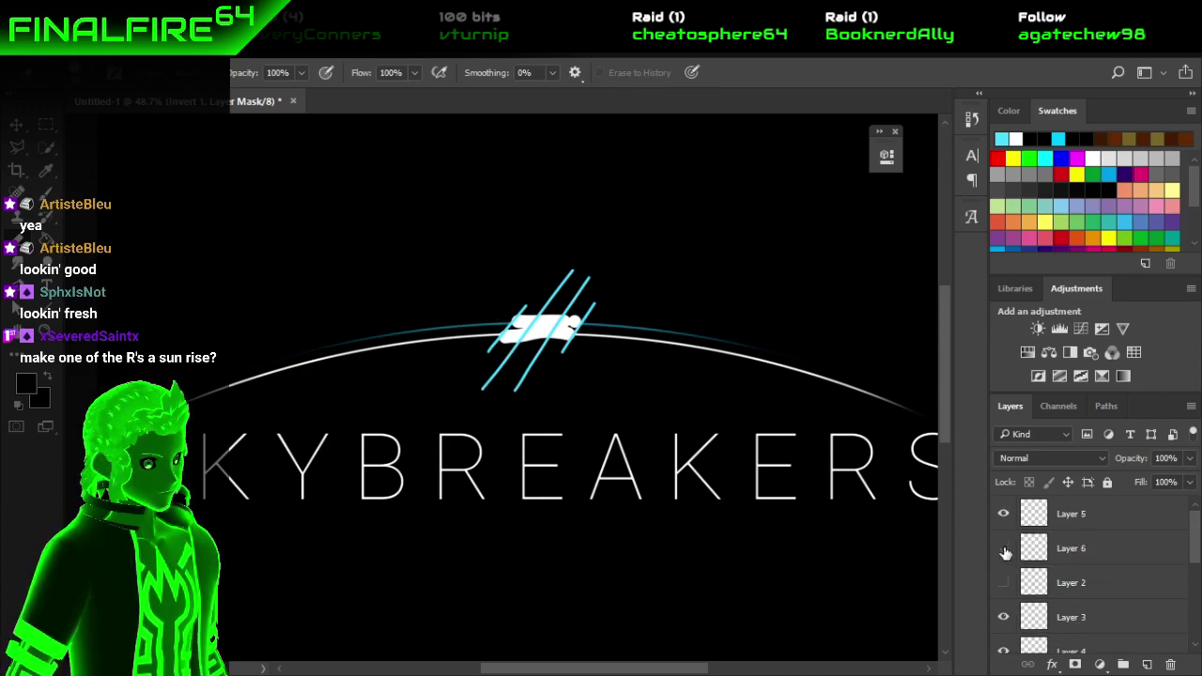
click(1003, 548)
scroll(1024, 568, down, 3)
scroll(1061, 577, up, 2)
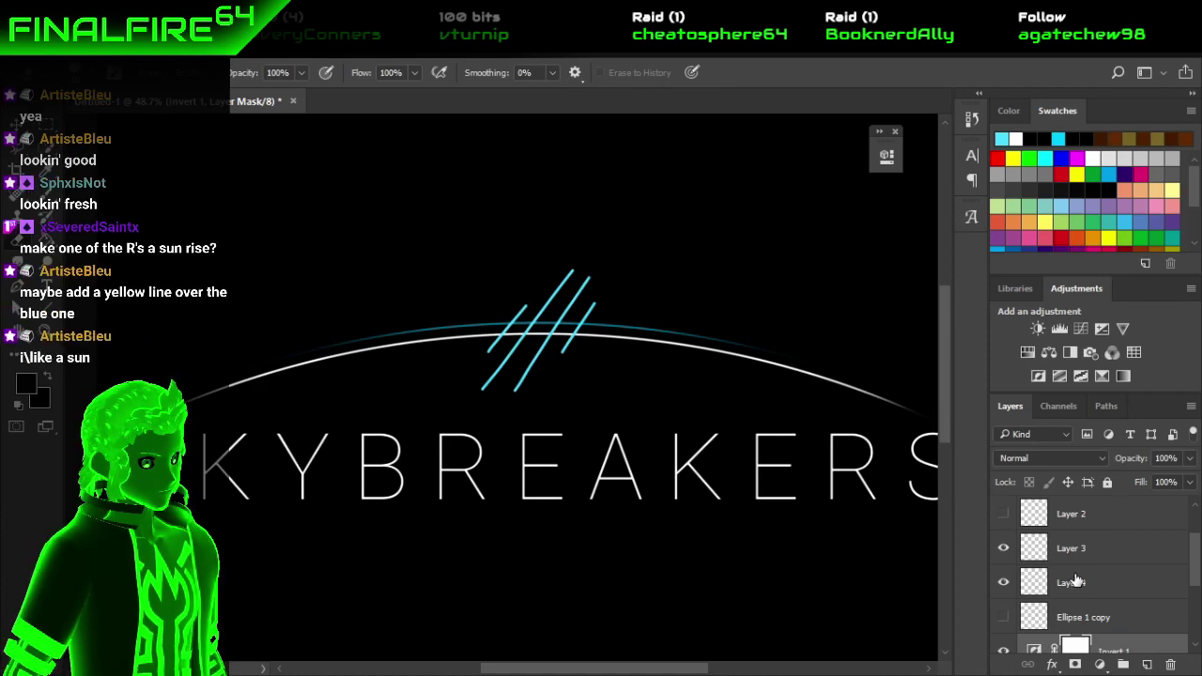
Erase the cyan arc on Layer 4 and the white arc on Ellipse 1 between the outer diagonal strokes.
click(1075, 583)
scroll(1070, 563, down, 2)
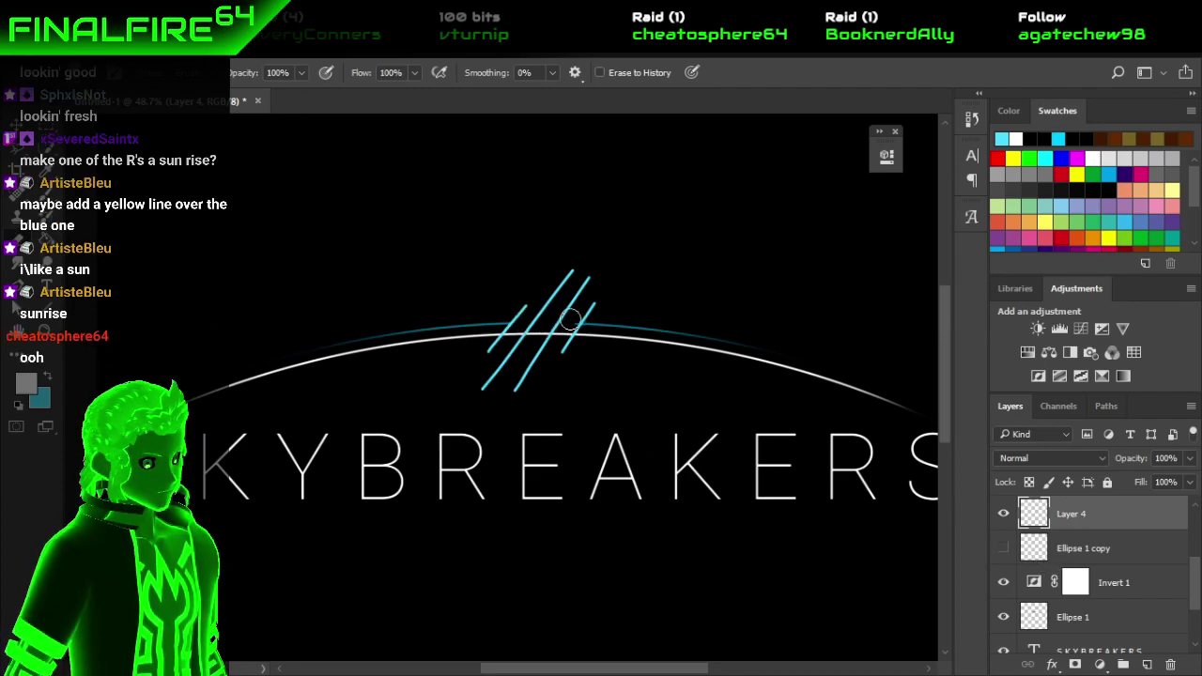
click(1060, 560)
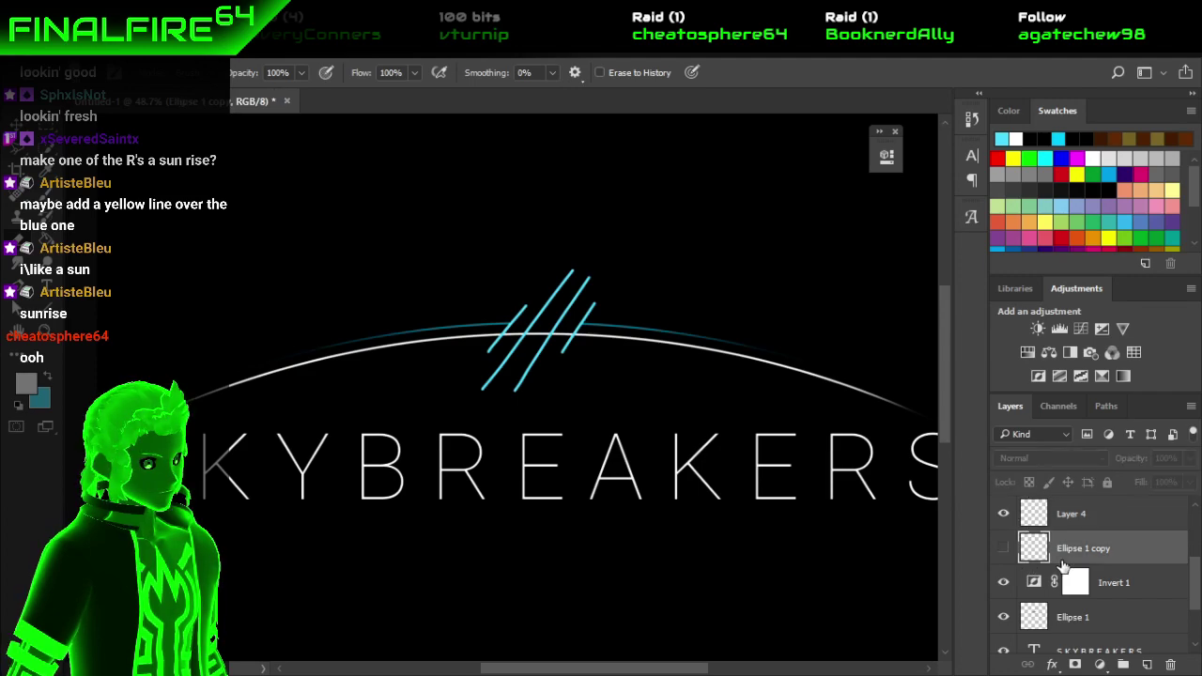
click(1055, 617)
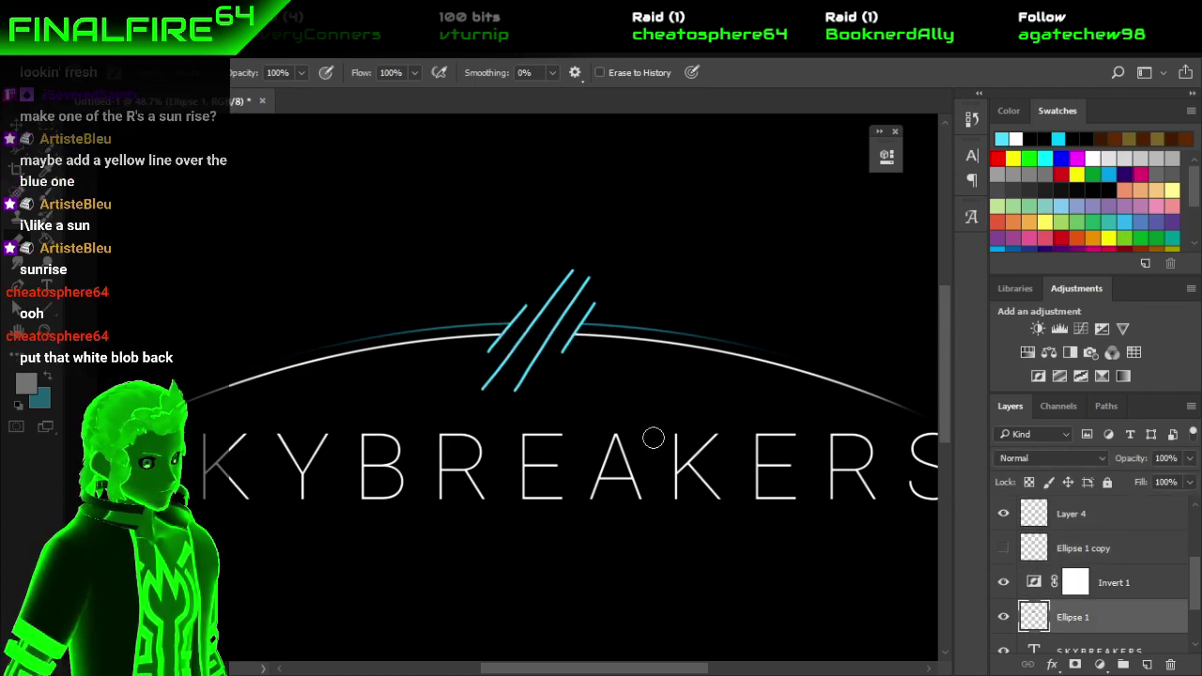
Compare the whole logo in normal and inverted colours by toggling the Invert 1 adjustment layer, leaving it visible.
scroll(446, 277, down, 3)
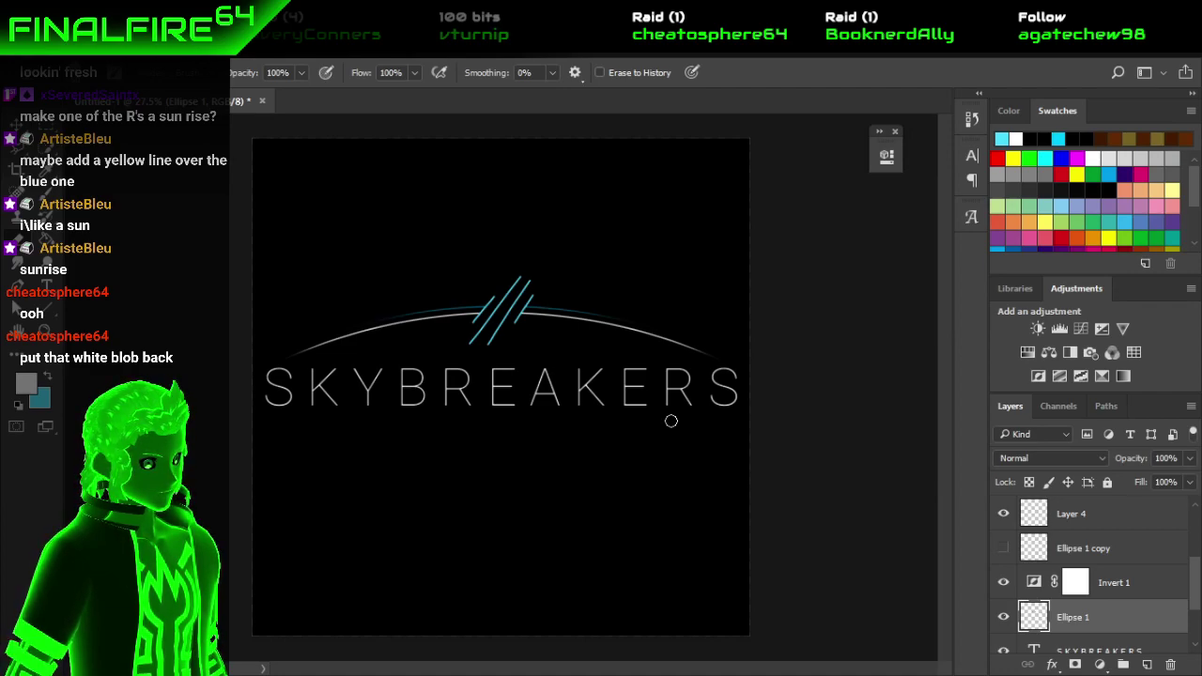
click(1004, 582)
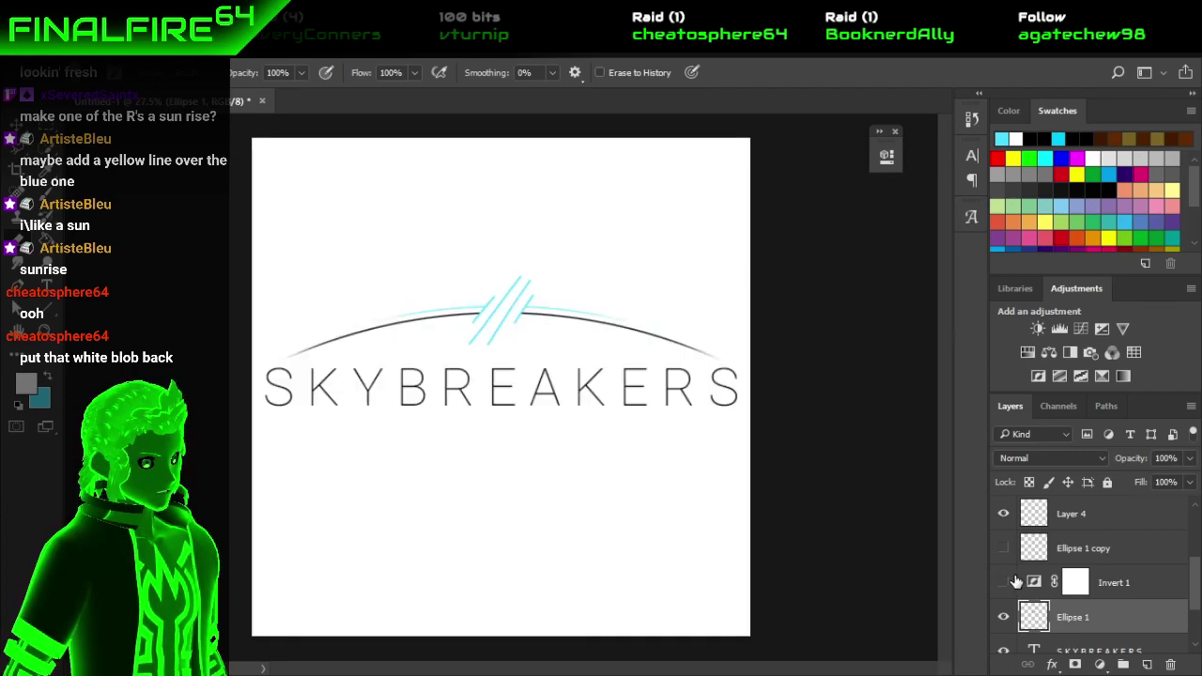
click(1010, 582)
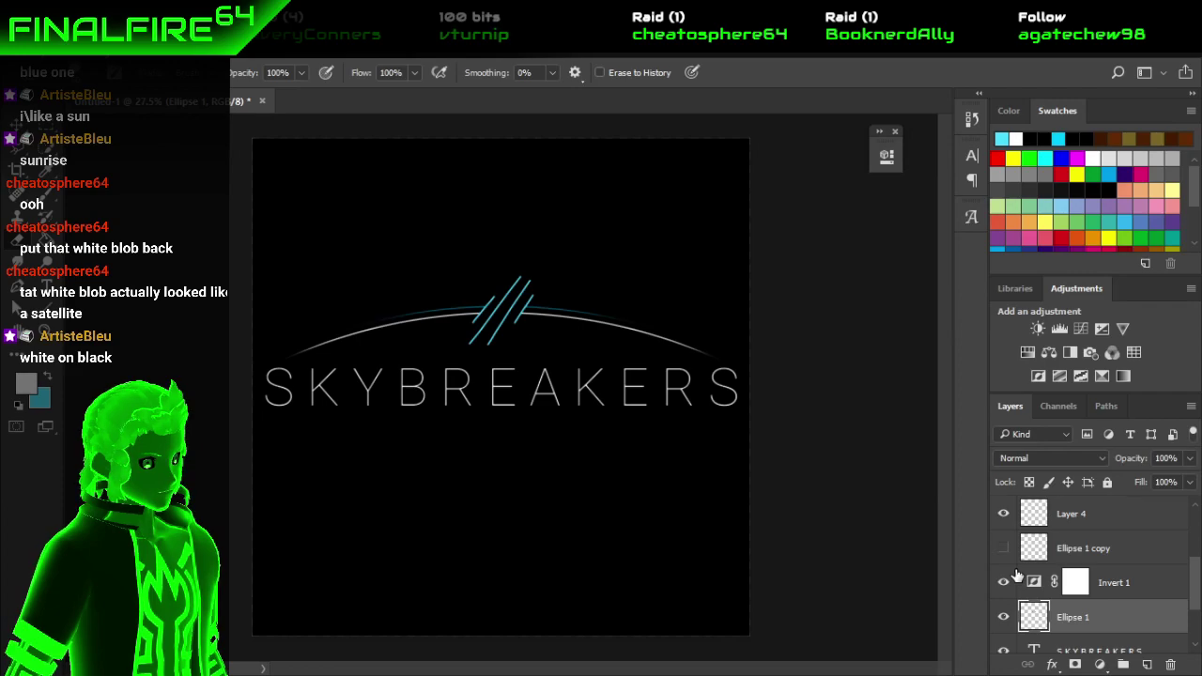
click(1002, 550)
click(1002, 552)
click(1001, 583)
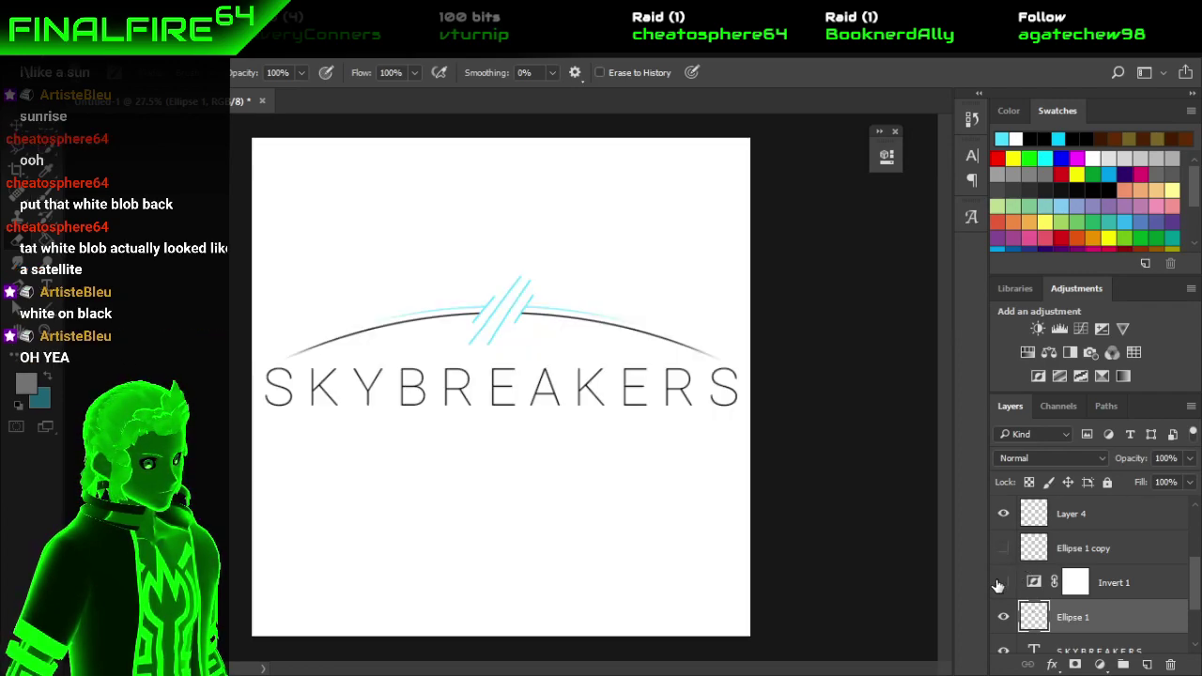
click(1001, 583)
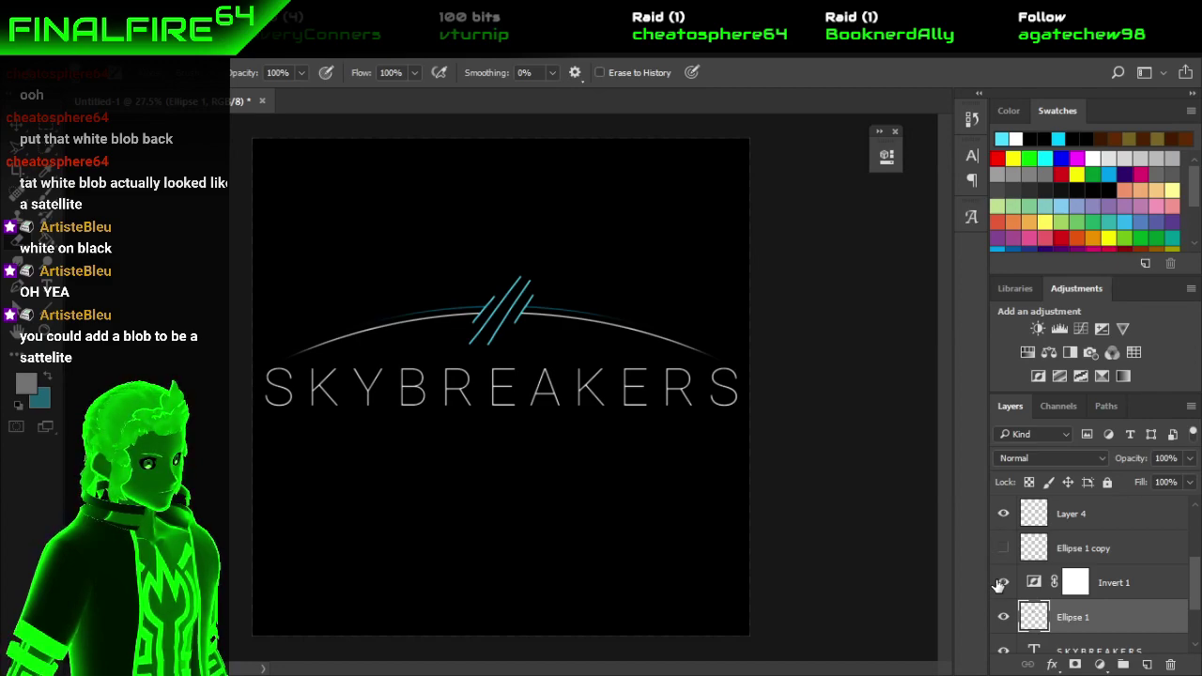
Draw a circle of about 162 px with the Ellipse tool, above the horizon arc to the right of the diagonal strokes.
scroll(563, 270, up, 2)
scroll(564, 270, down, 1)
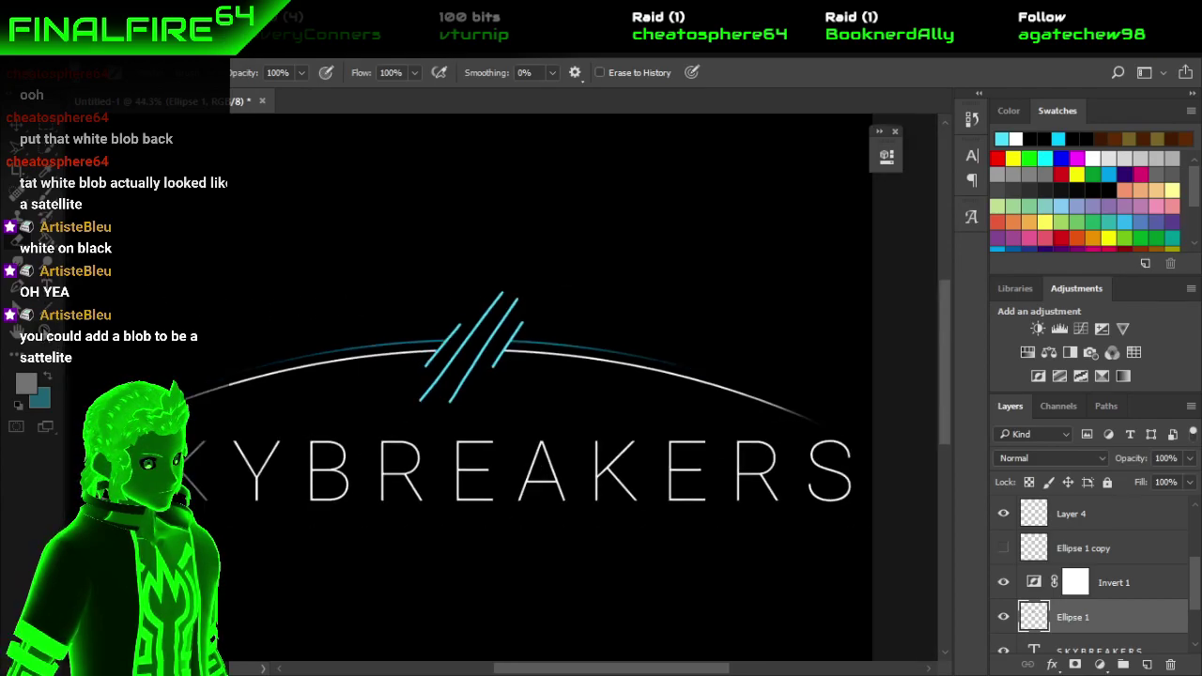
click(13, 310)
click(123, 342)
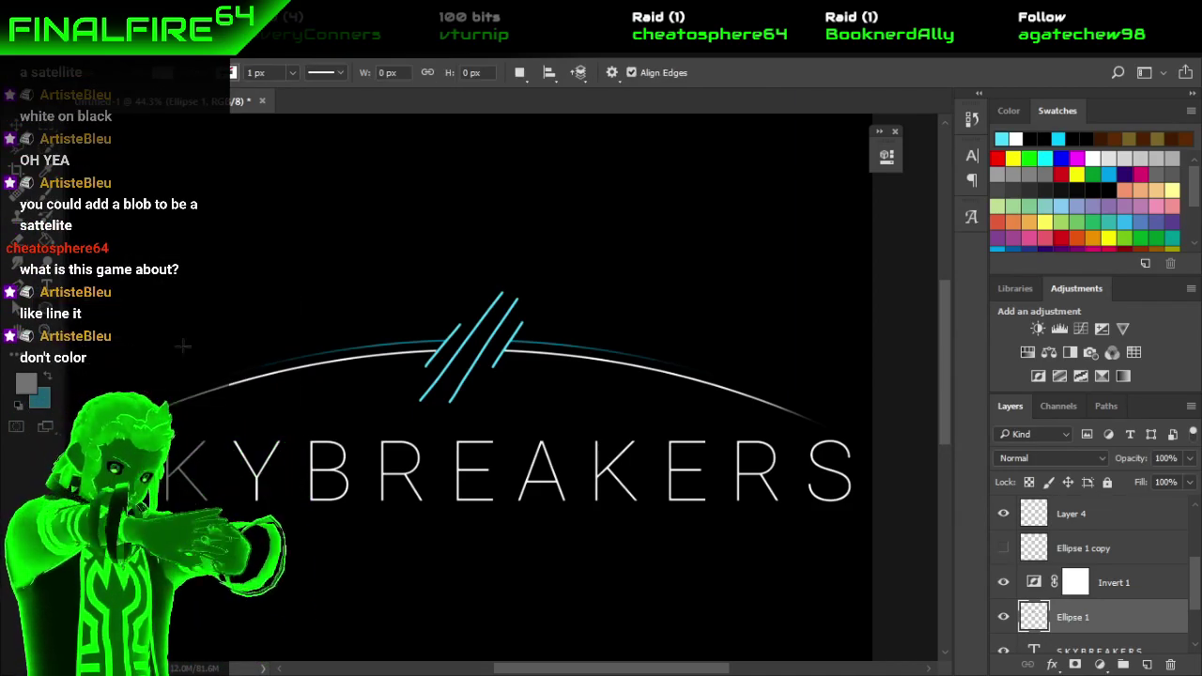
drag(589, 262, 650, 318)
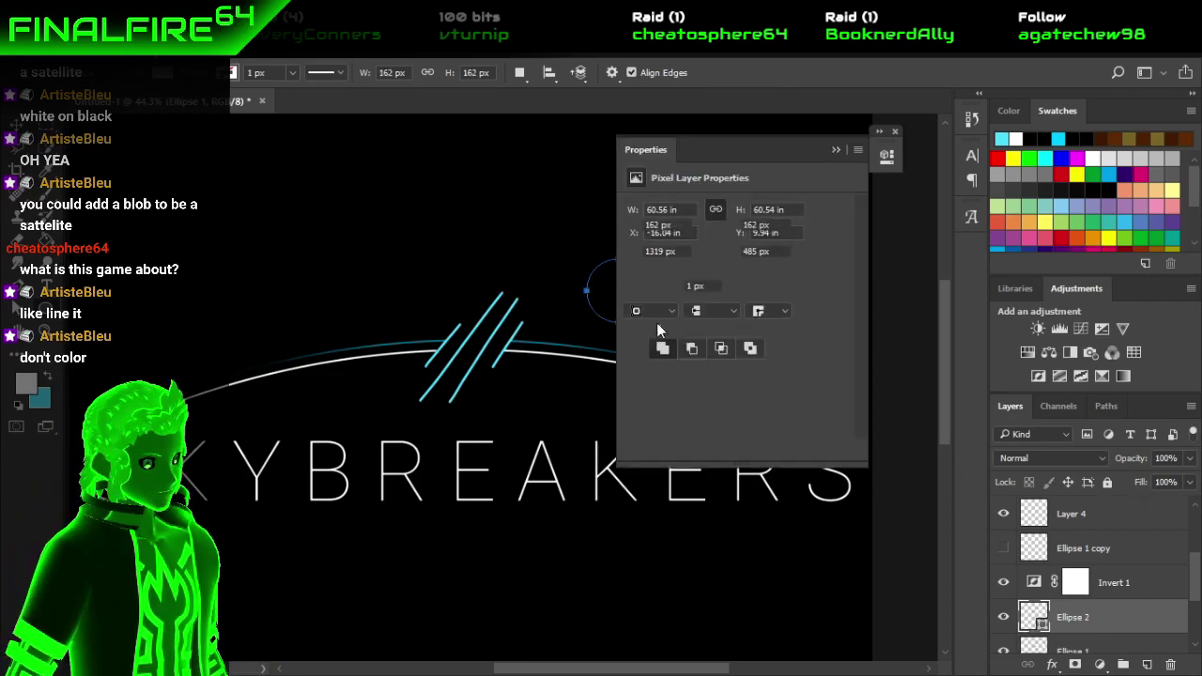
Give the new circle a black stroke 5.07 px wide and no fill, and collapse its properties.
click(636, 286)
click(664, 285)
click(664, 286)
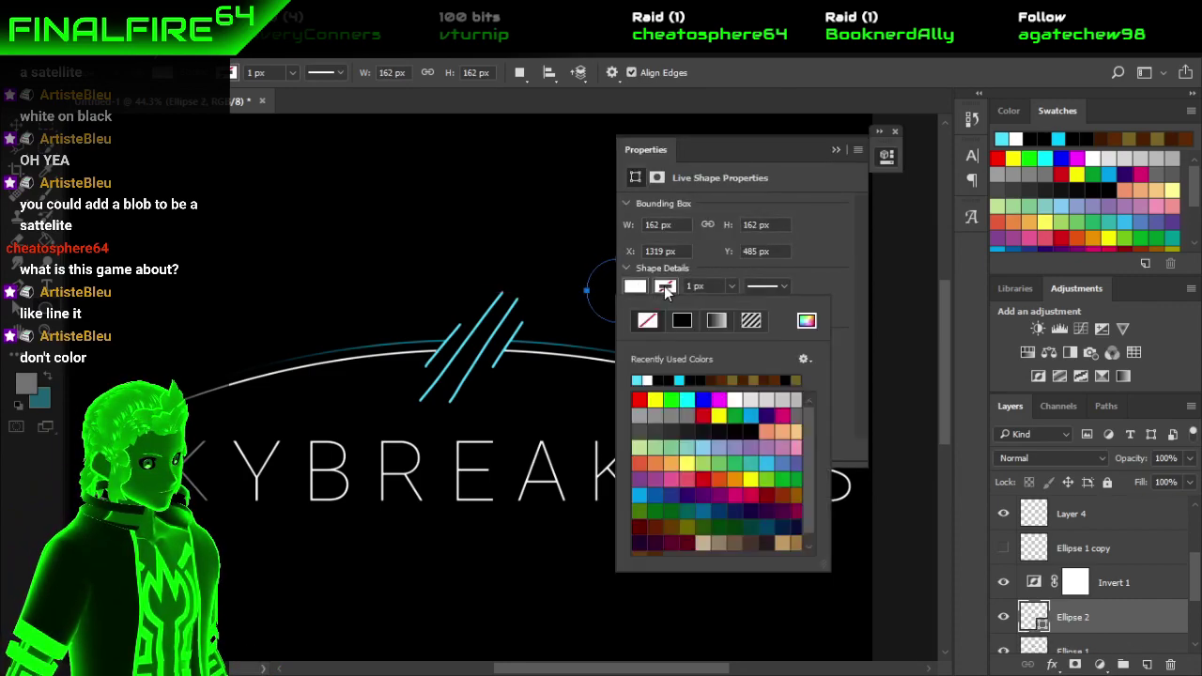
click(664, 378)
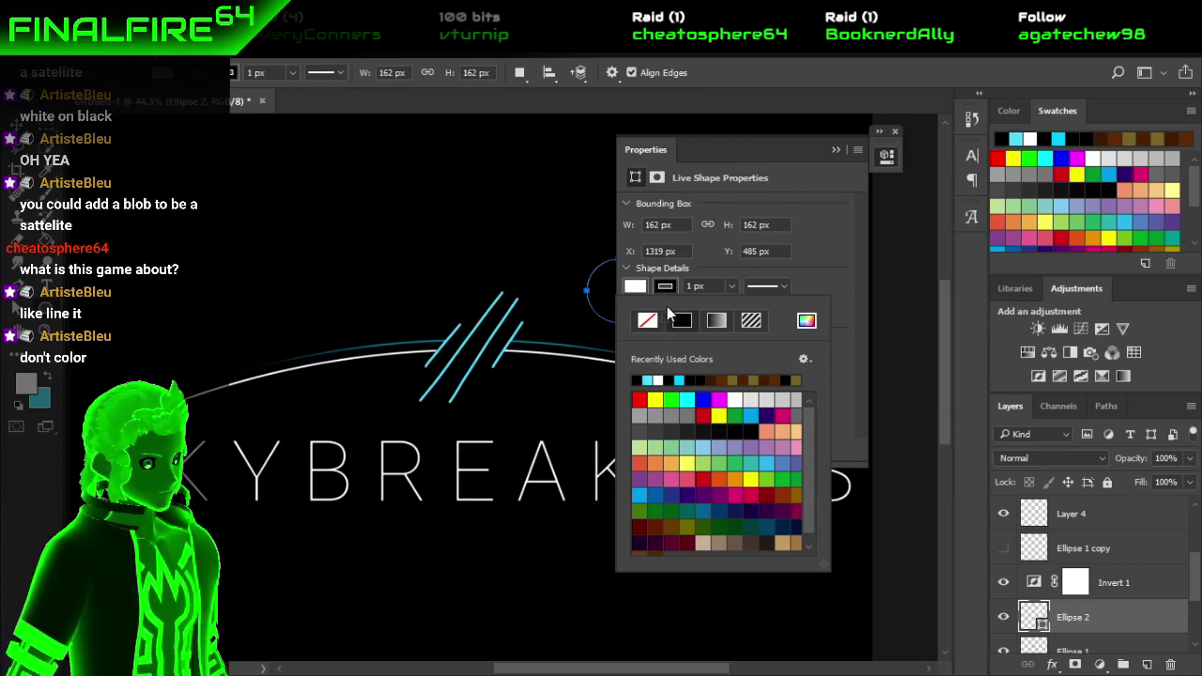
click(656, 321)
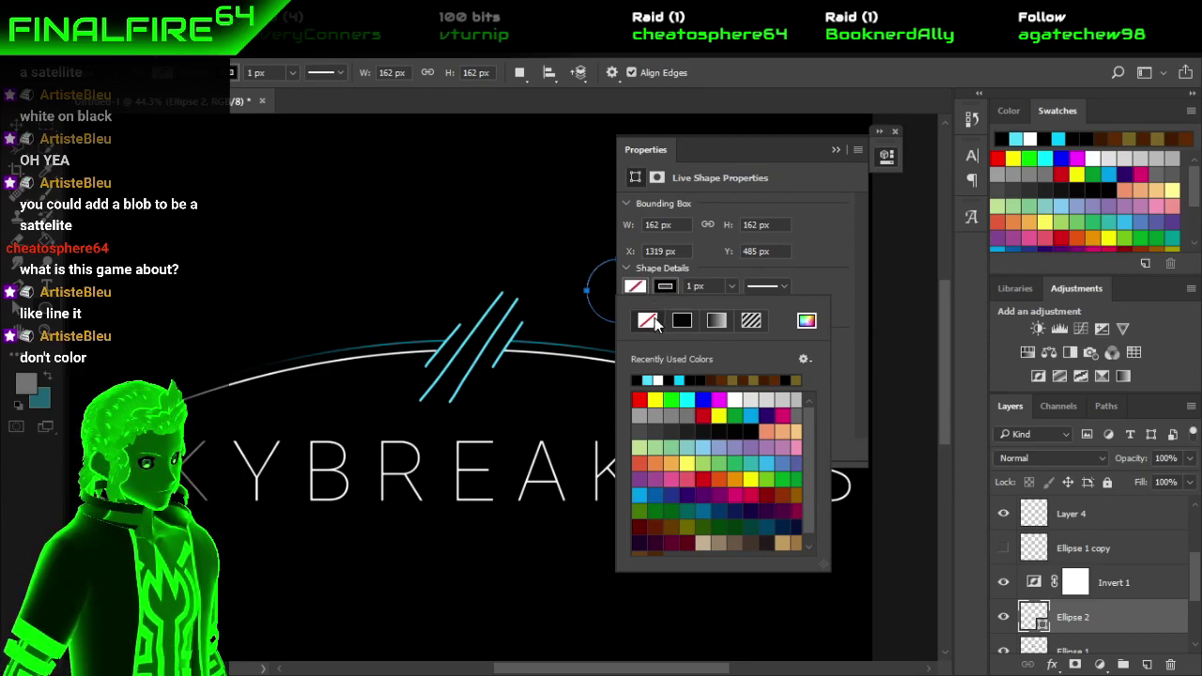
click(730, 287)
drag(729, 308, 738, 307)
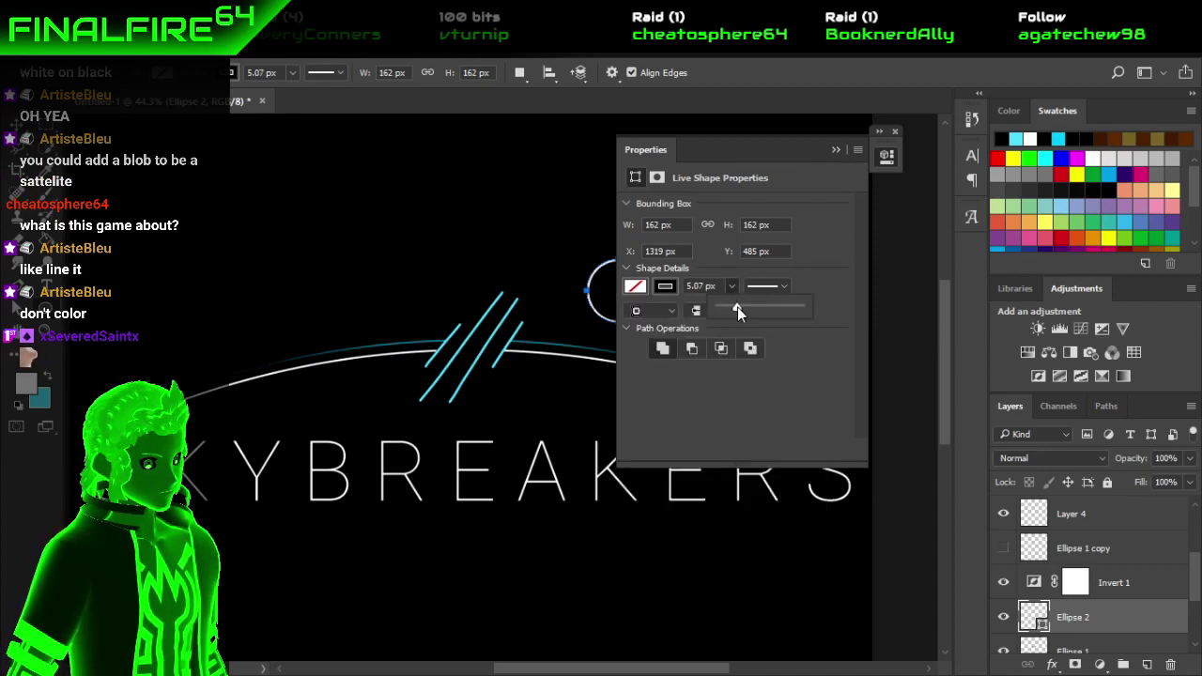
click(834, 150)
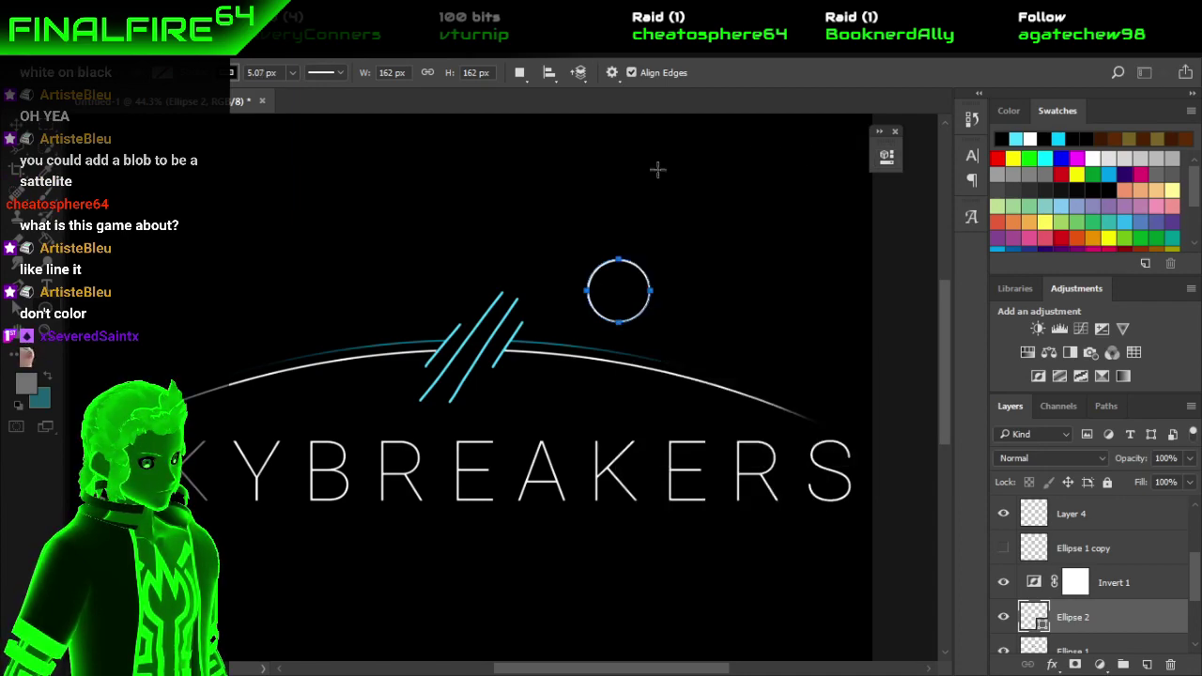
Move the outlined circle farther right above the horizon arc, over the K and E of SKYBREAKERS.
key(v)
drag(665, 271, 665, 279)
scroll(830, 302, down, 1)
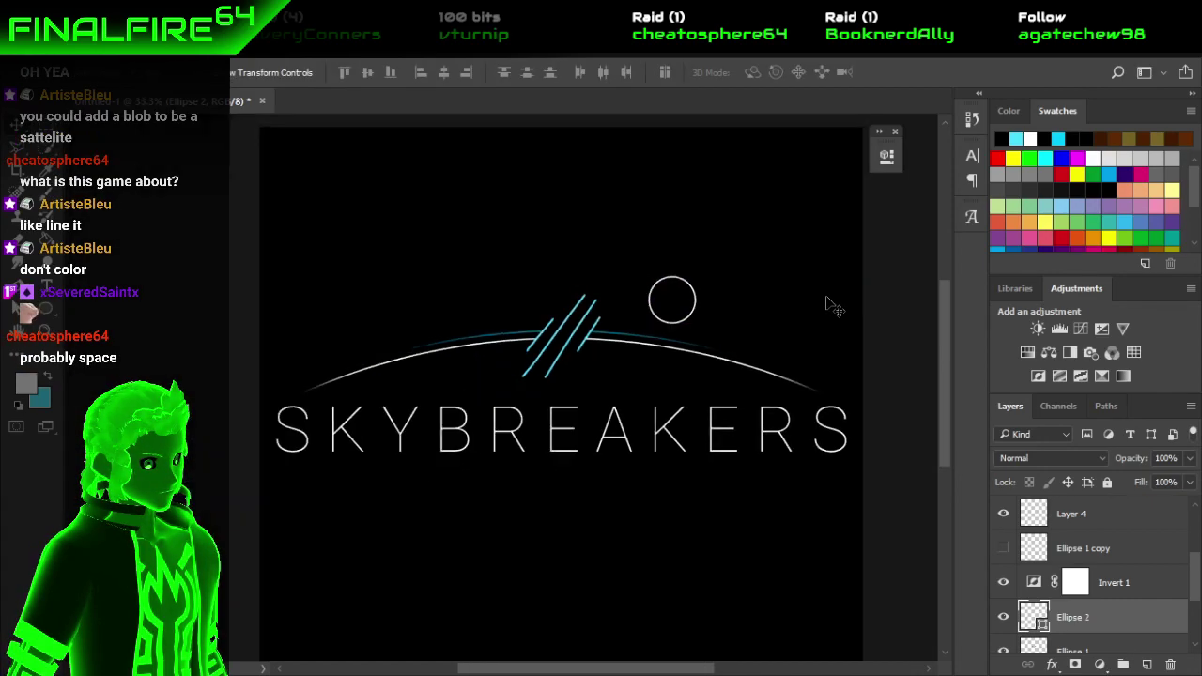
scroll(830, 303, right, 1)
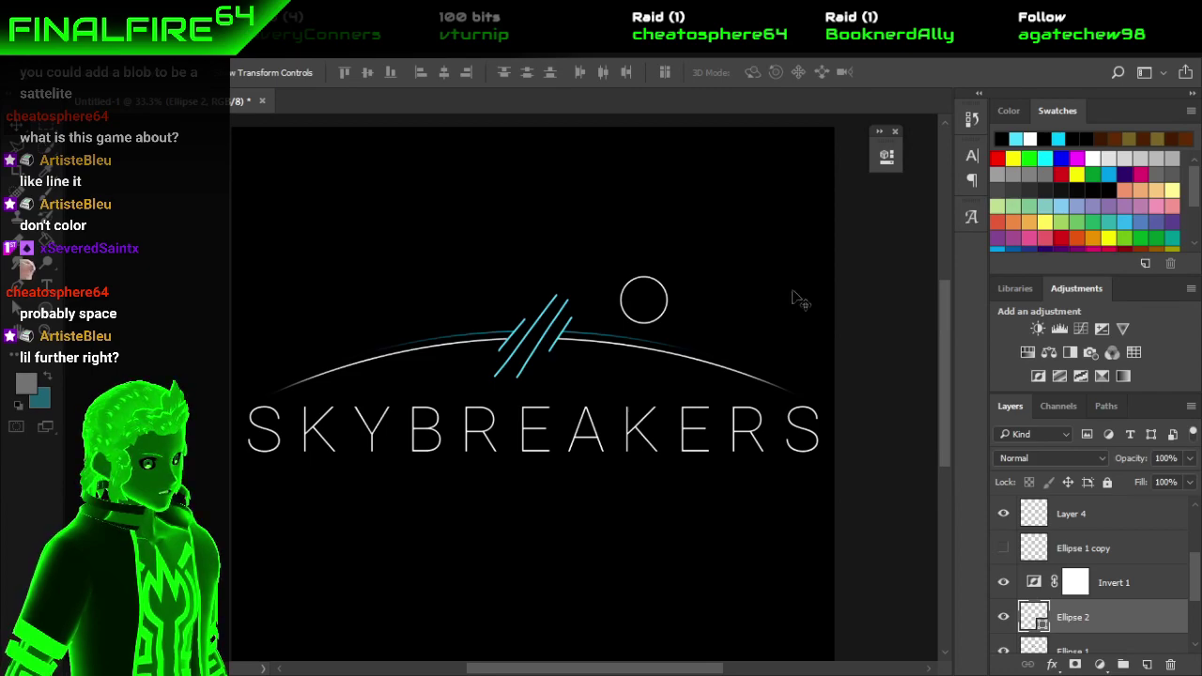
drag(653, 309, 700, 308)
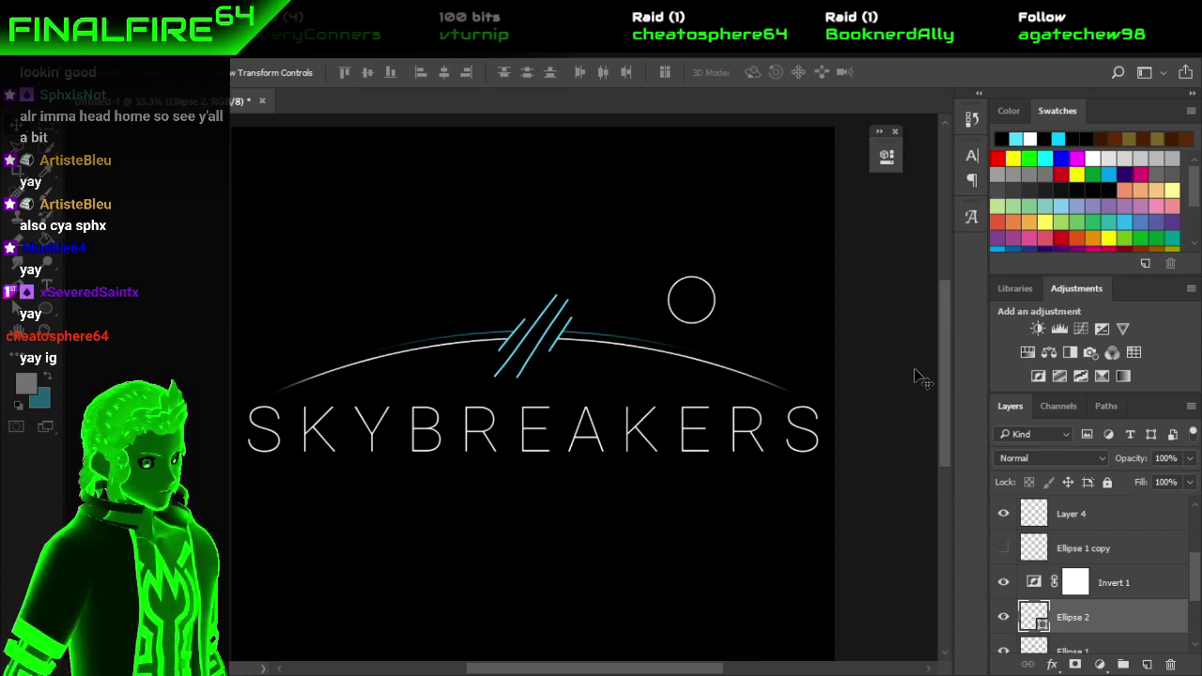
scroll(554, 324, up, 3)
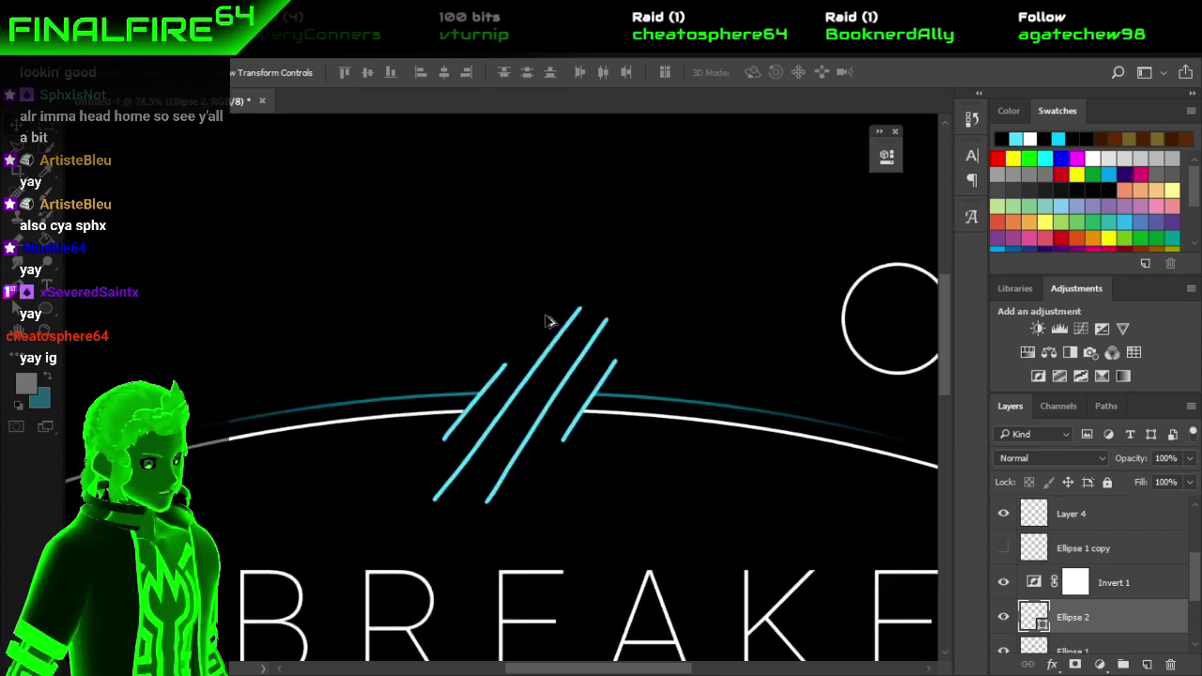
scroll(549, 321, up, 2)
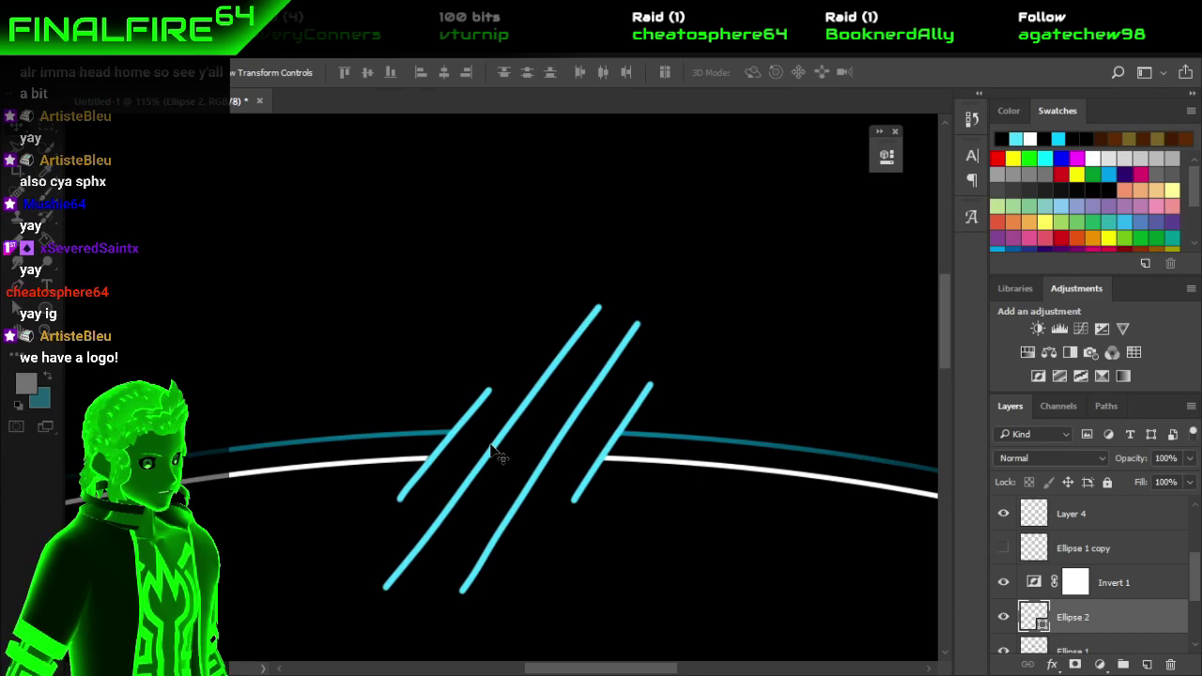
scroll(498, 454, down, 4)
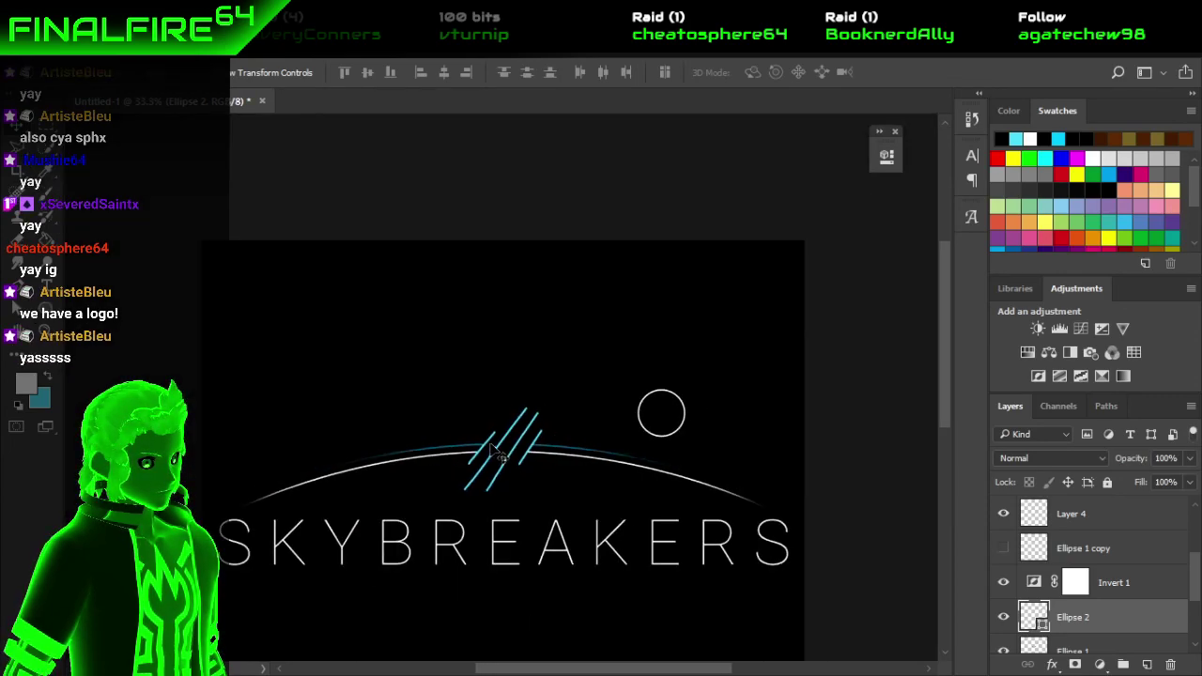
scroll(498, 454, down, 1)
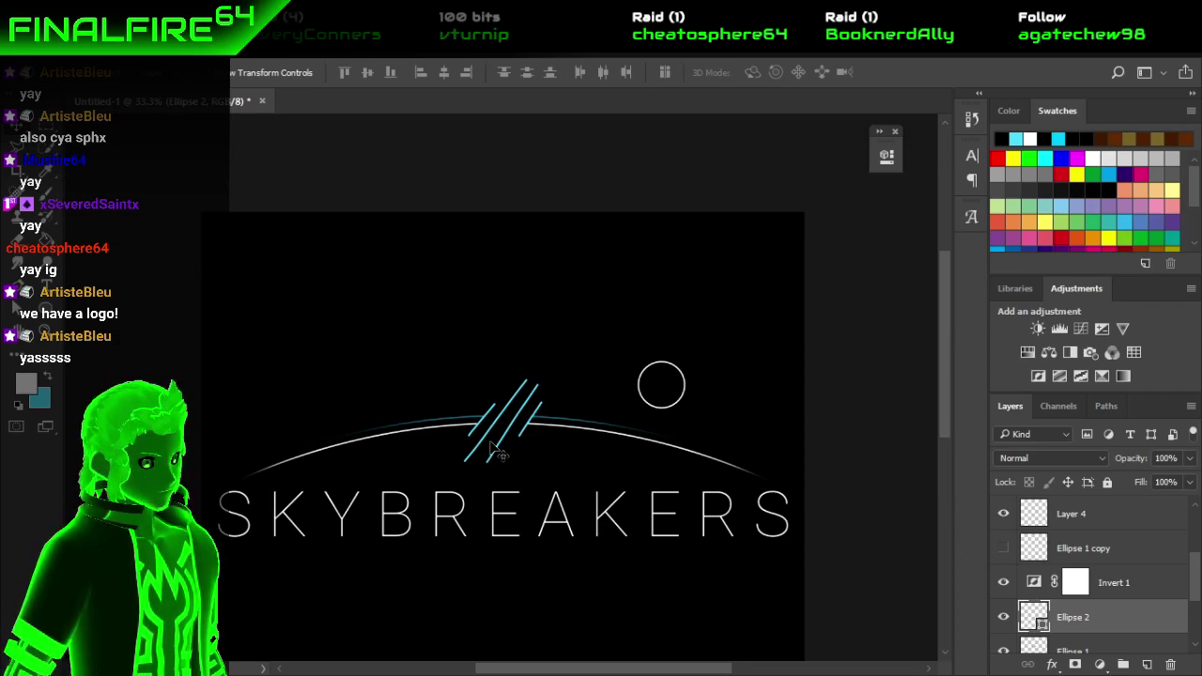
scroll(429, 228, down, 2)
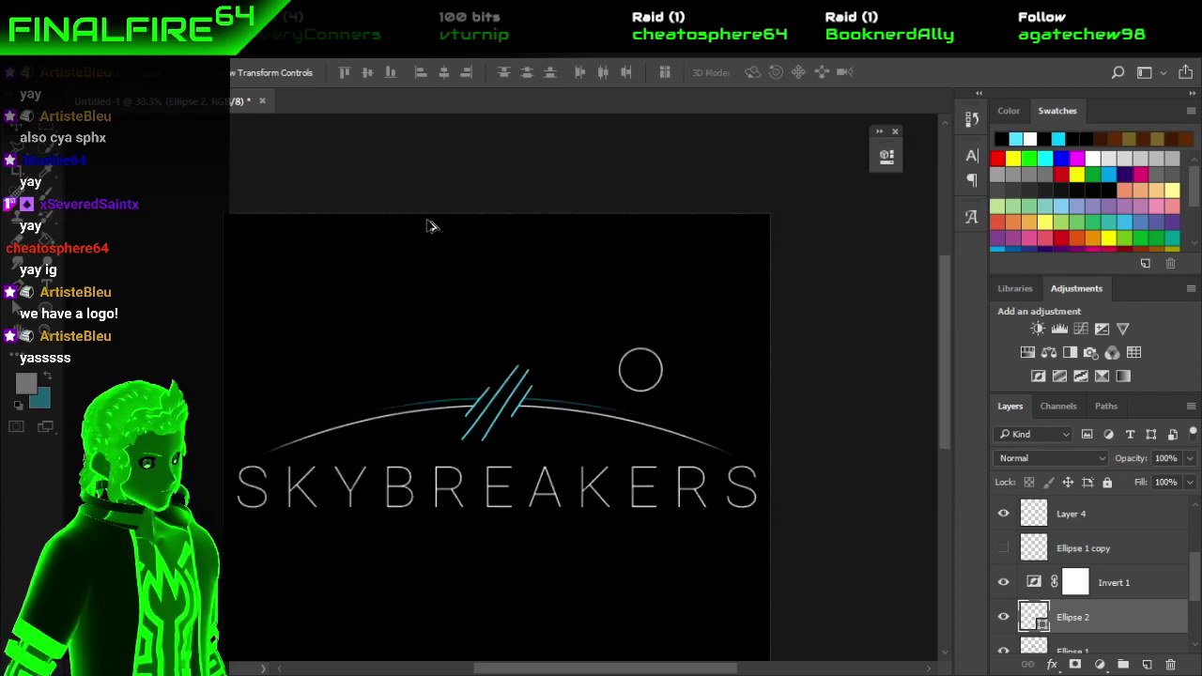
Save the logo in Photoshop format as logo_finished_rough in the Skybreakers WIP folder, accepting the format options.
click(42, 42)
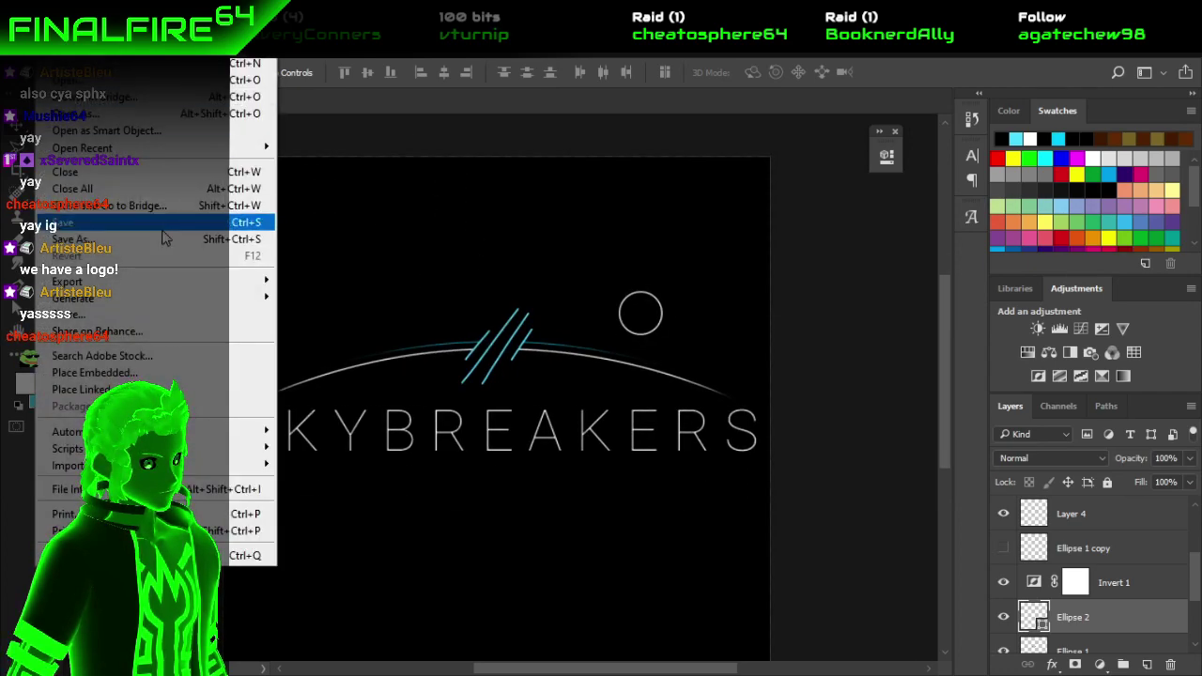
click(159, 238)
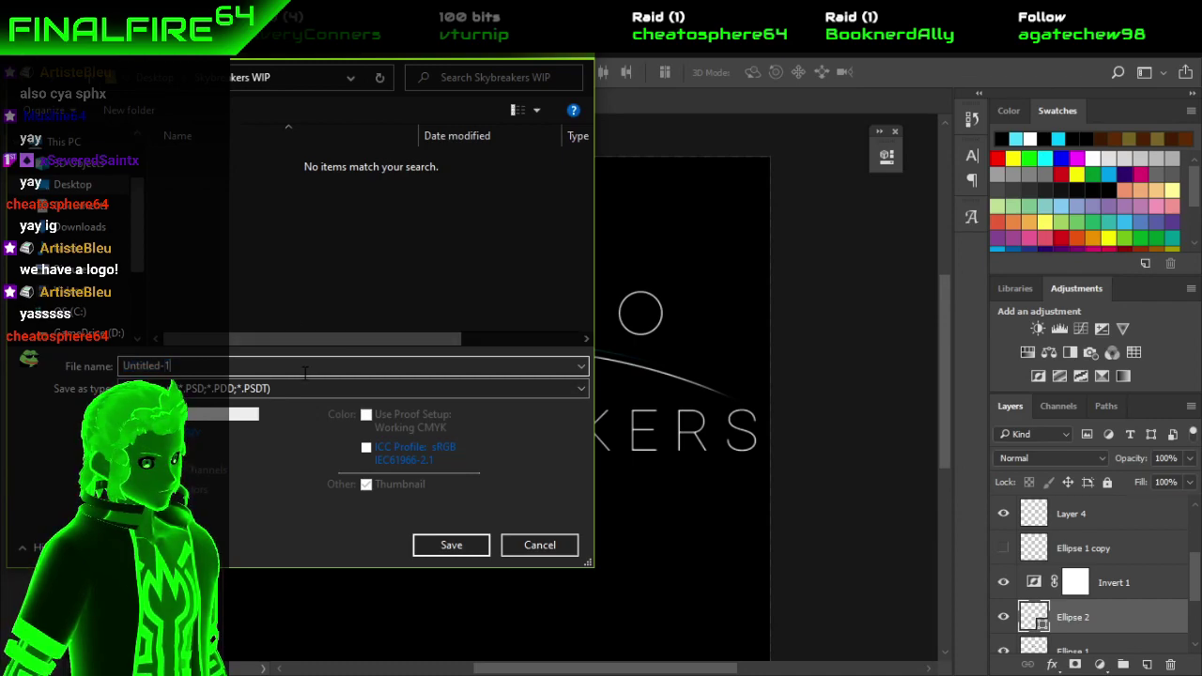
key(ctrl+a)
key(BackSpace)
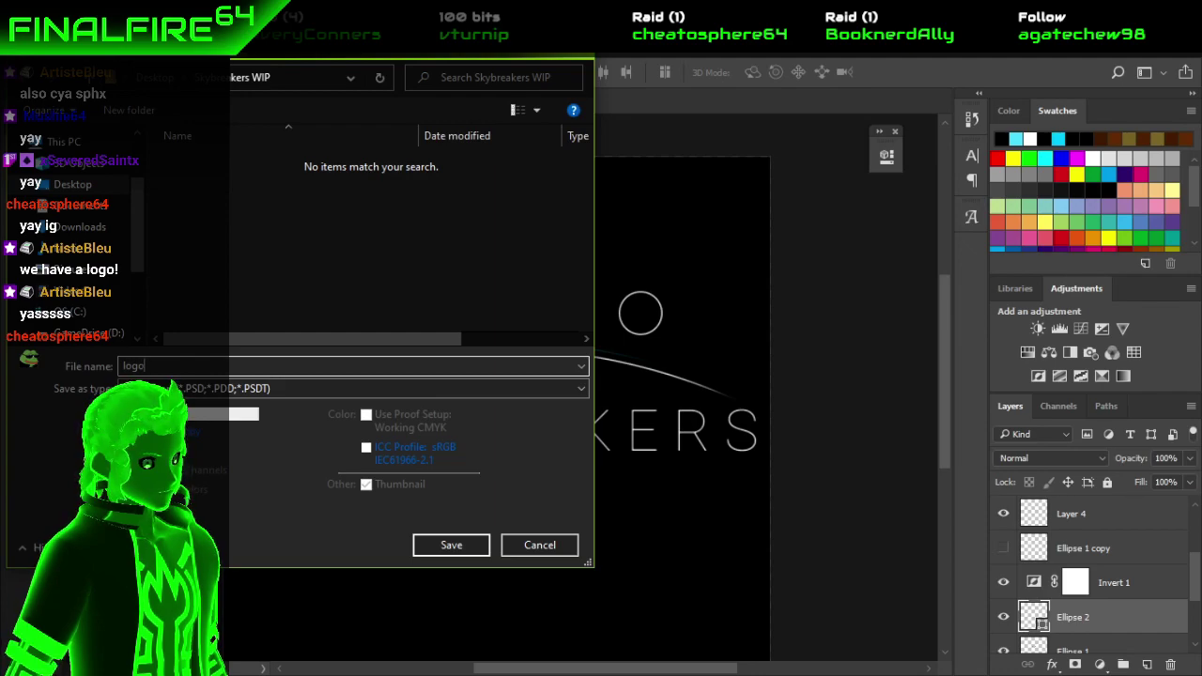
text(logo_finished_rough)
key(Return)
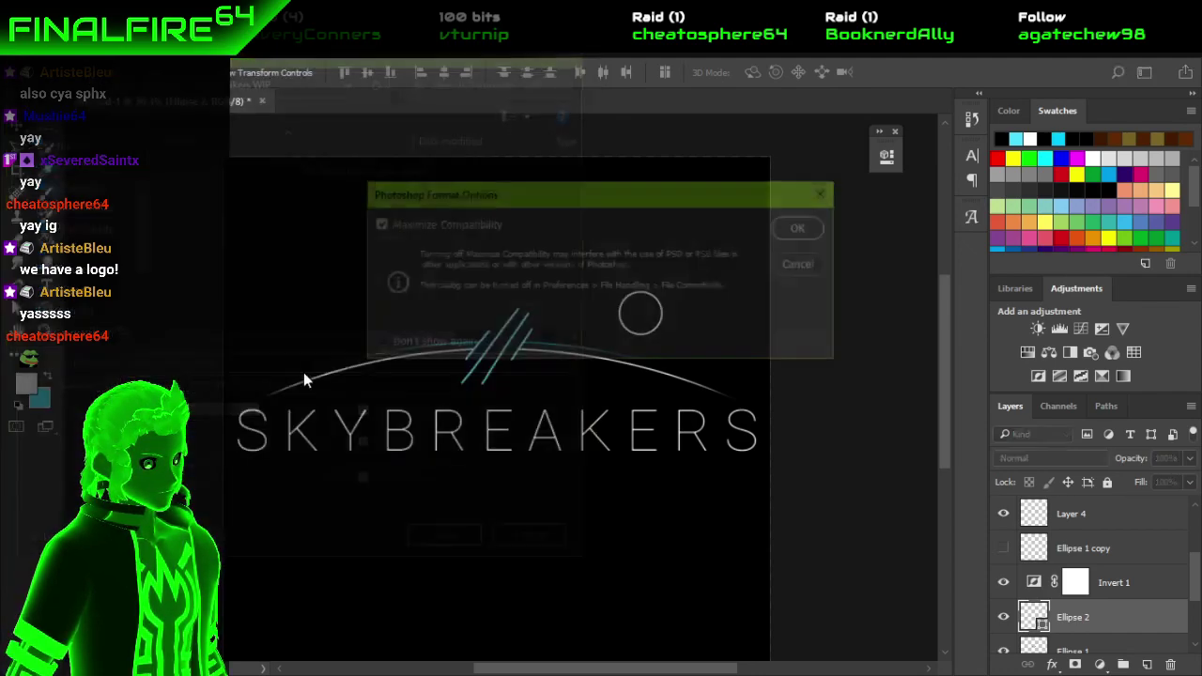
click(802, 228)
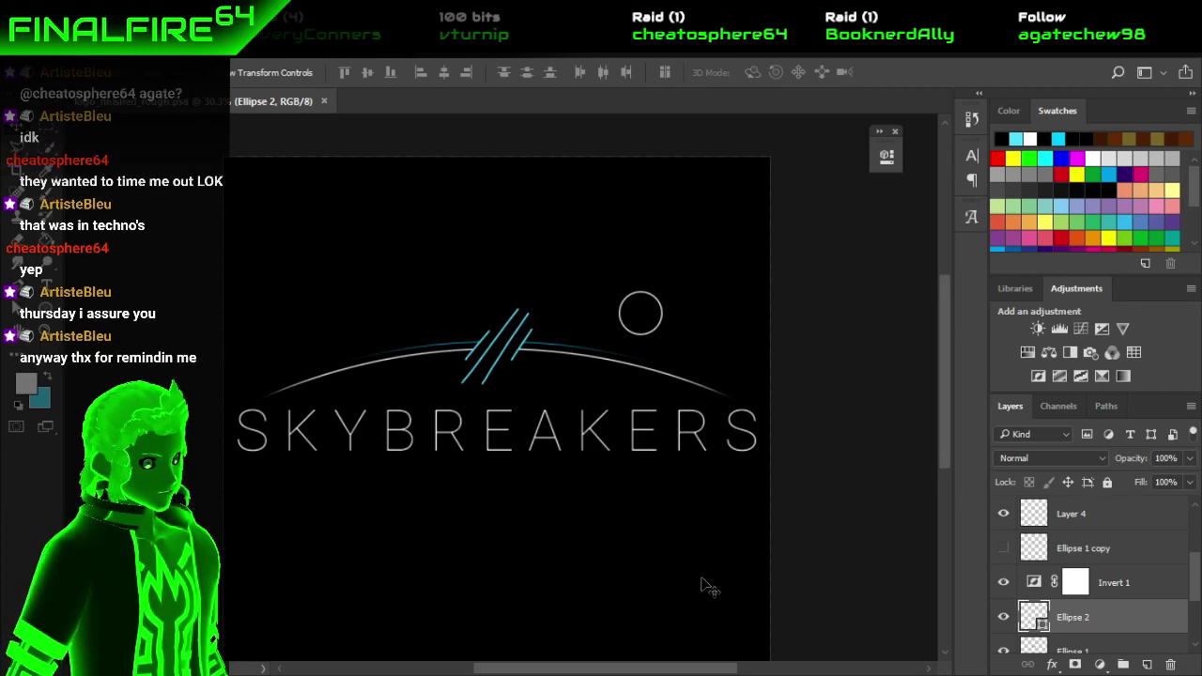
Close the saved logo document and switch to Chrome with the sun clip art image search.
scroll(848, 482, down, 2)
key(f)
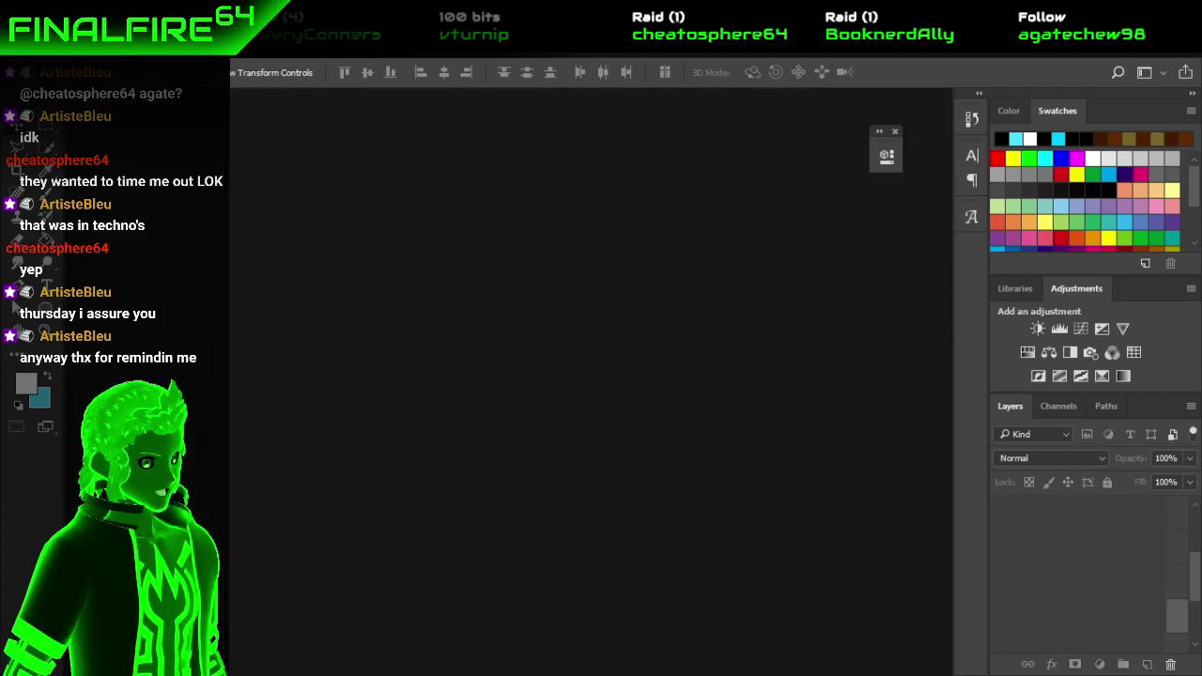
key(alt+Tab)
click(1191, 58)
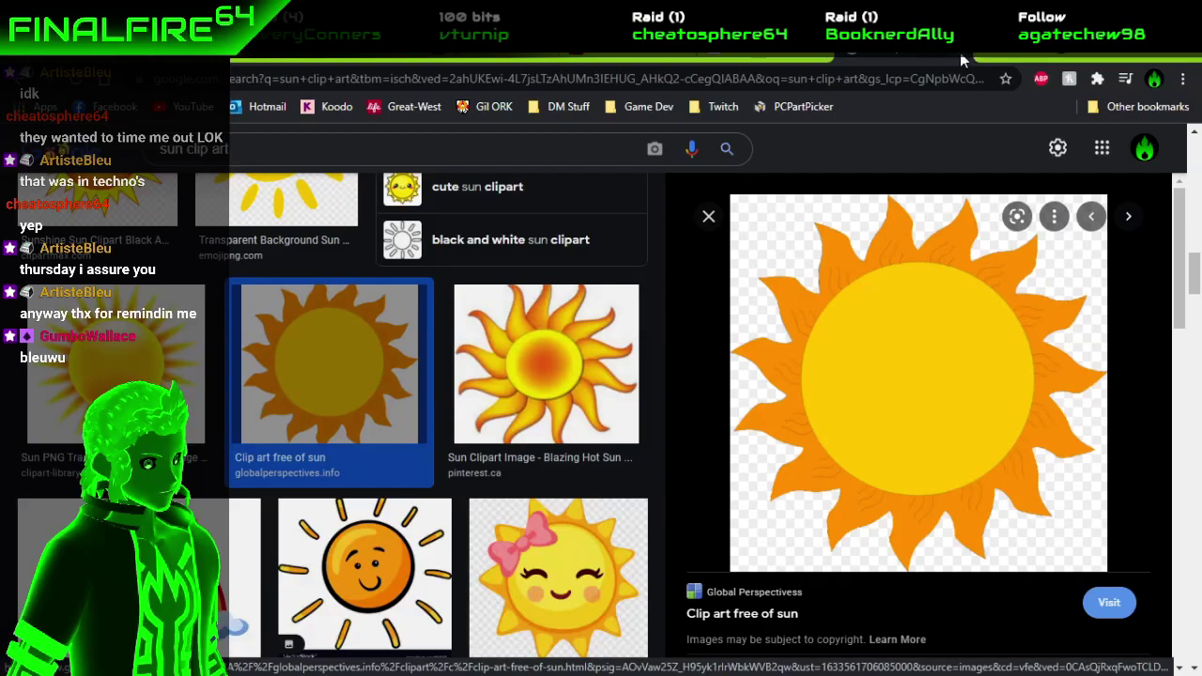
Switch from Chrome to the Unity editor with the arena test scene.
click(564, 60)
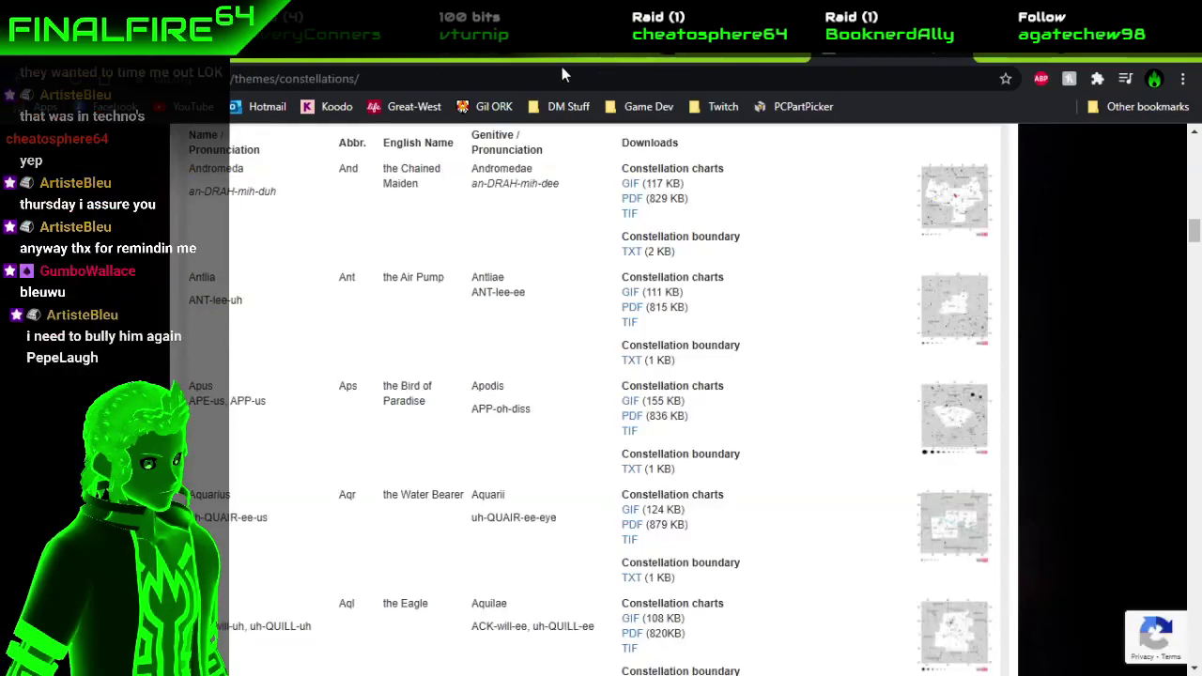
click(320, 57)
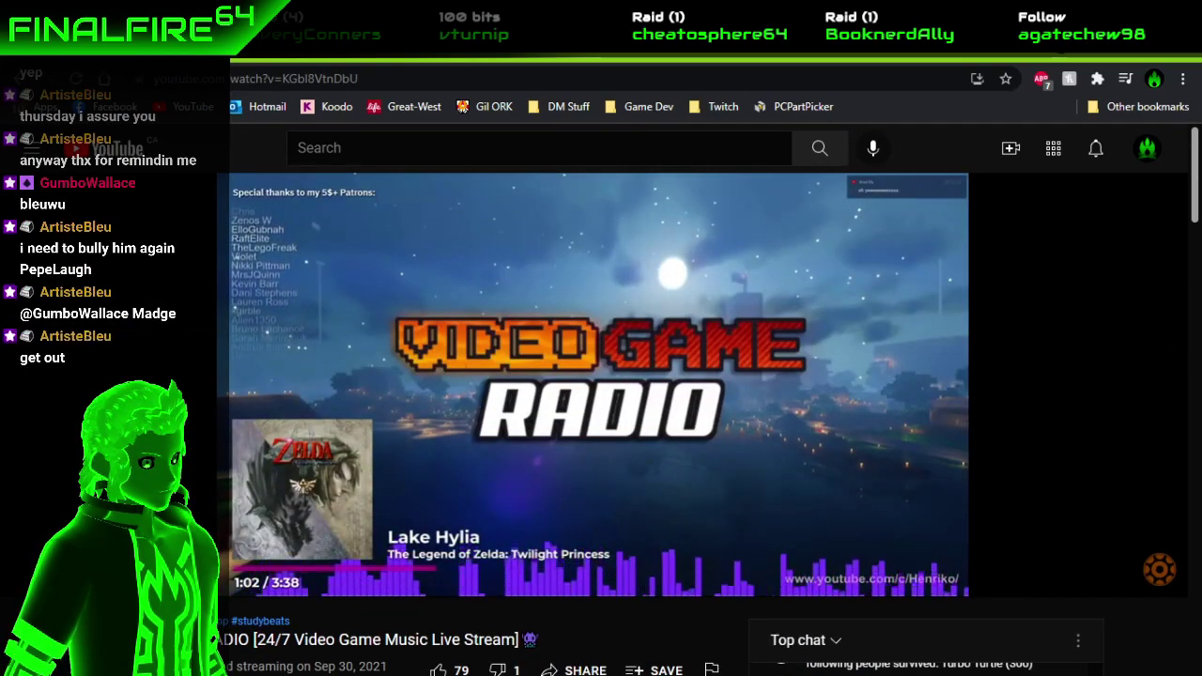
key(alt+Tab)
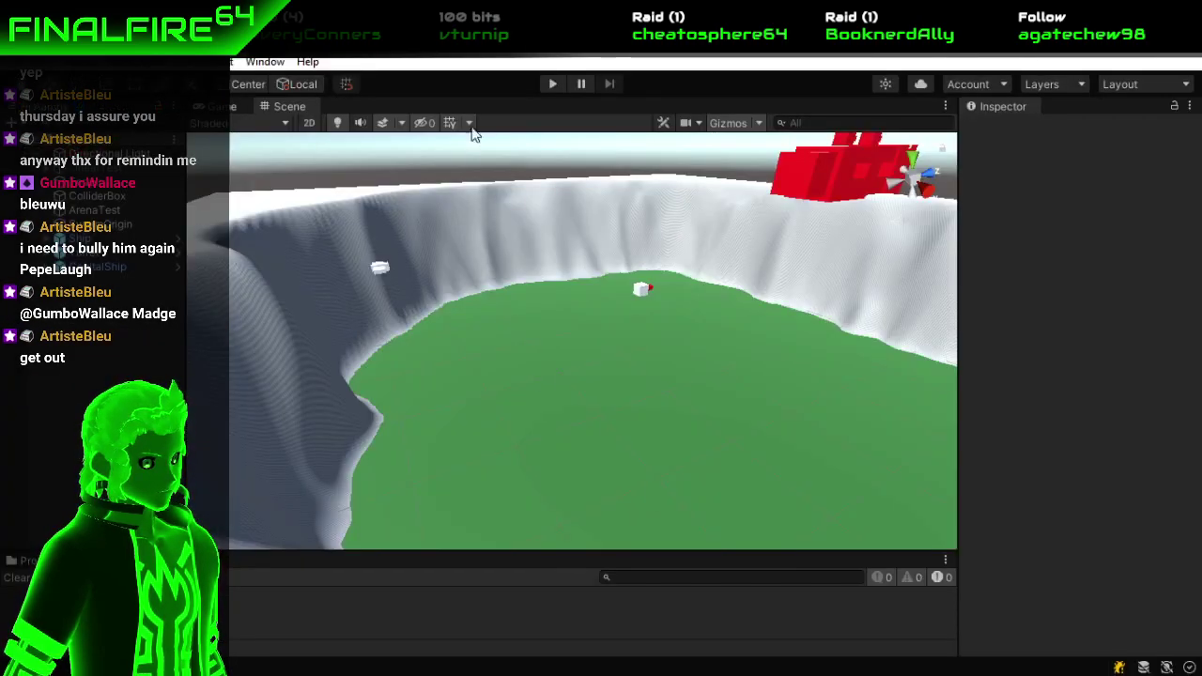
Play-test the arena level, watch the enemy swarm in the scene view, then stop the game and inspect the crater.
click(562, 84)
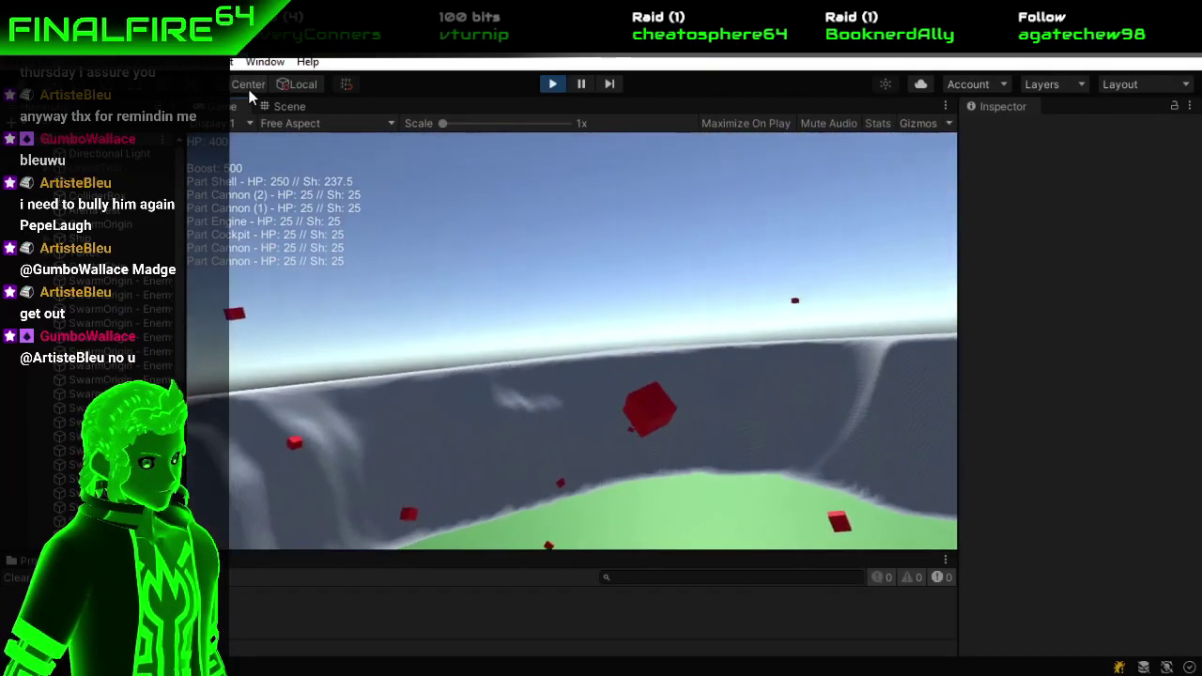
click(267, 106)
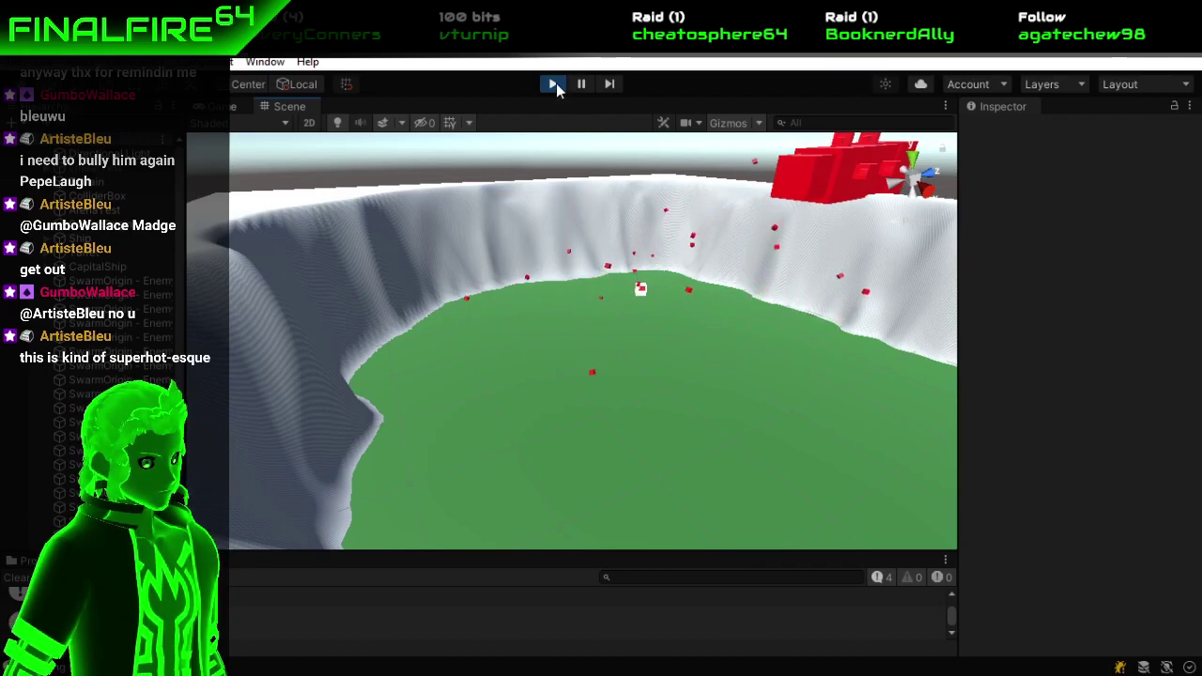
click(554, 83)
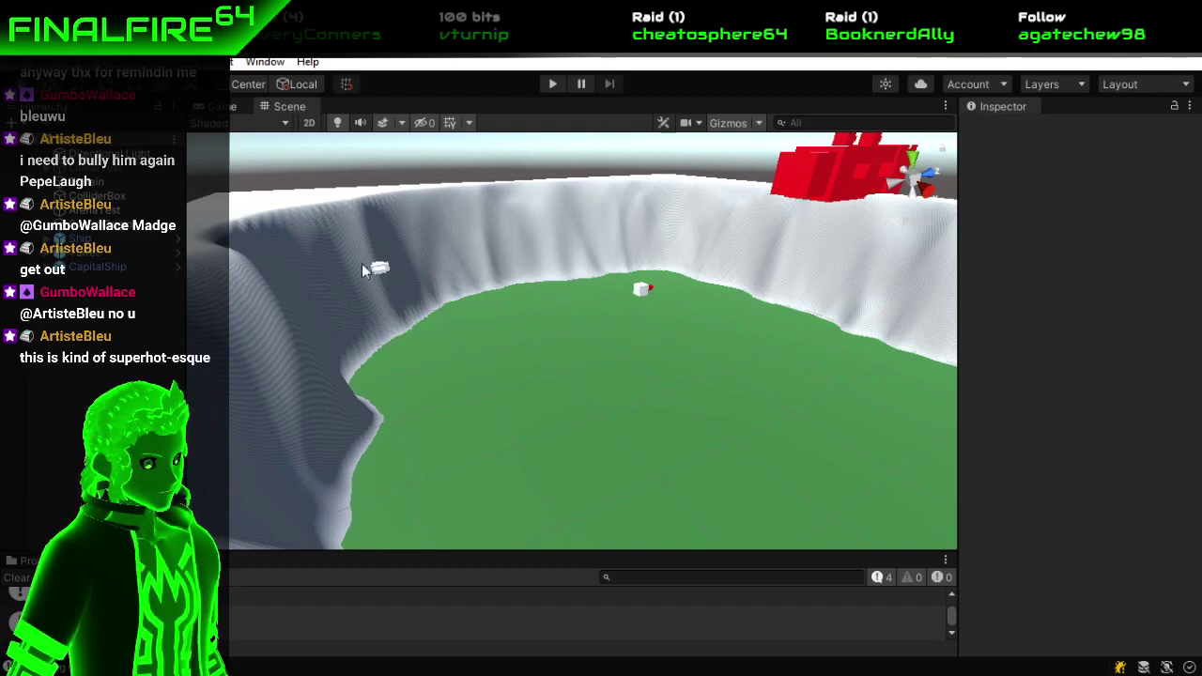
drag(480, 205, 737, 311)
drag(808, 322, 518, 393)
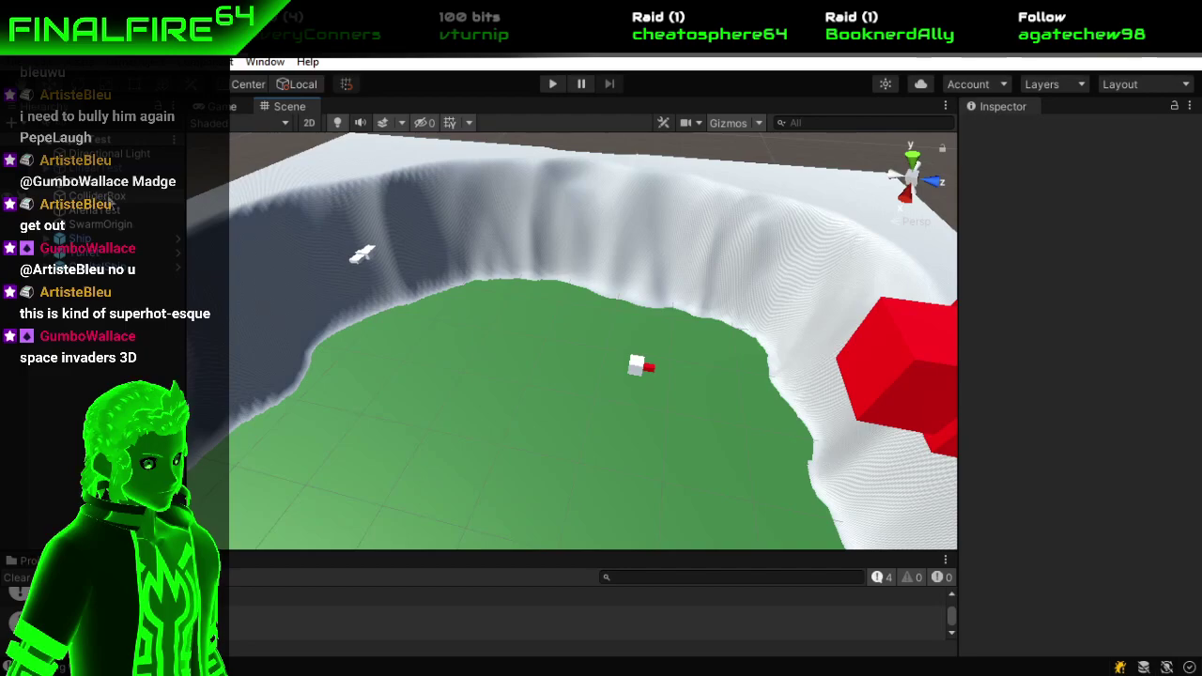
Show the project assets in an enlarged browser area and select the AlphaTest scene in the Scenes folder.
click(29, 559)
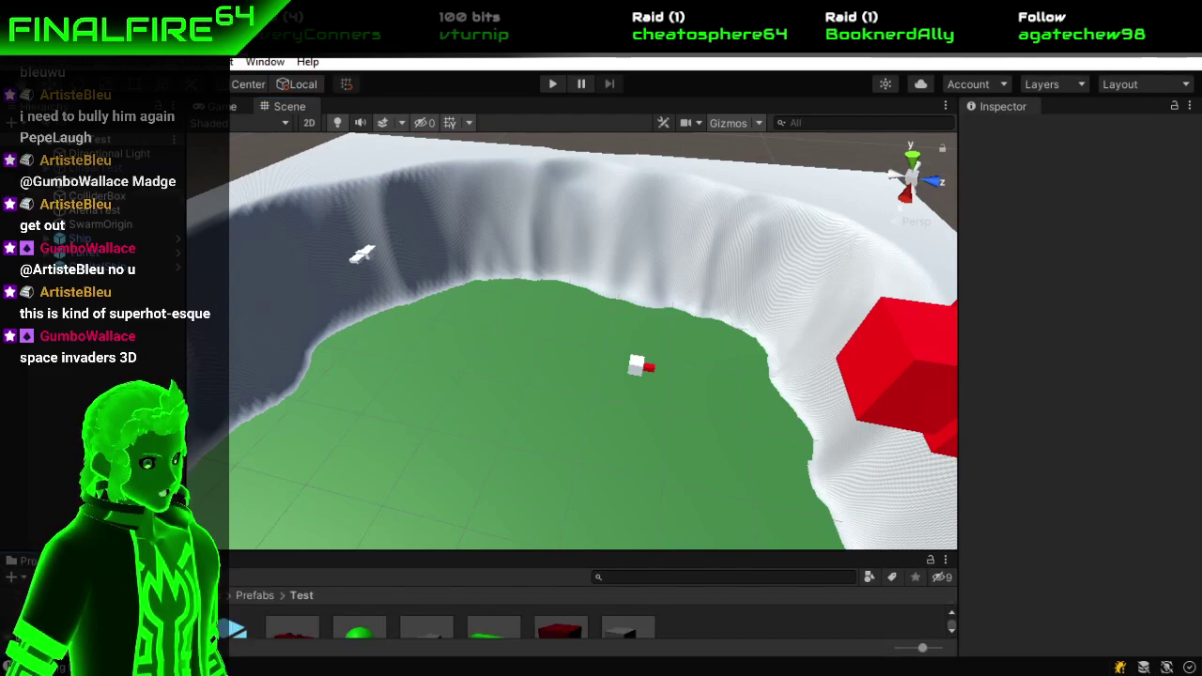
drag(113, 555, 112, 421)
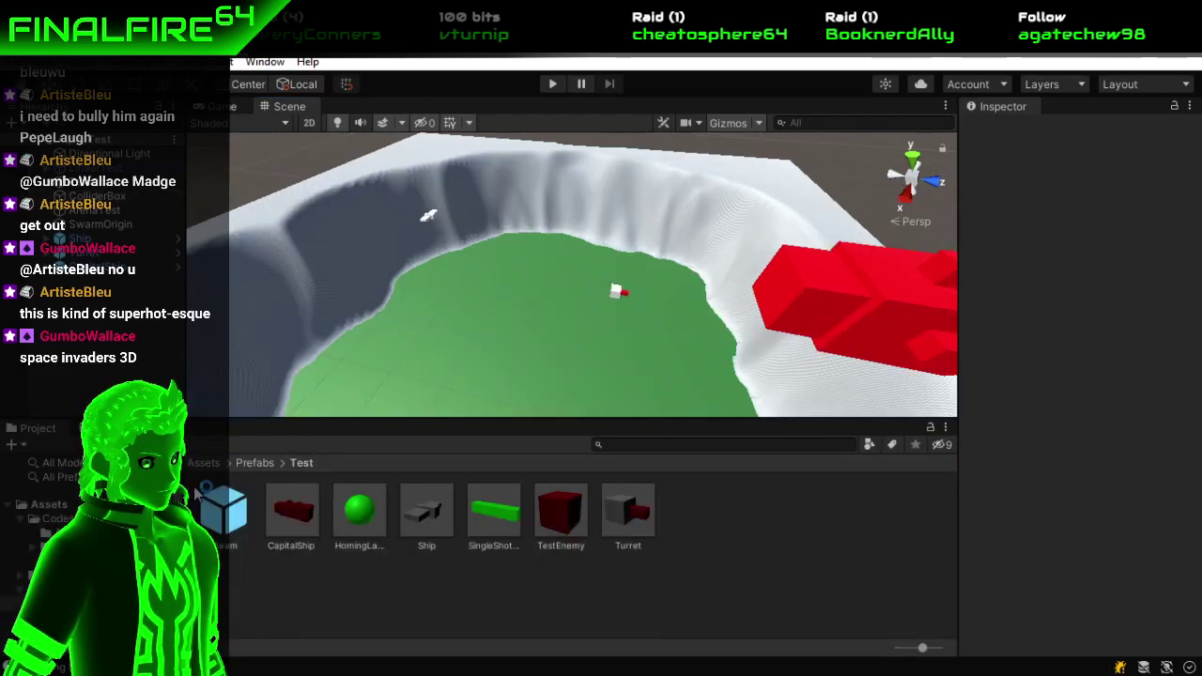
click(47, 560)
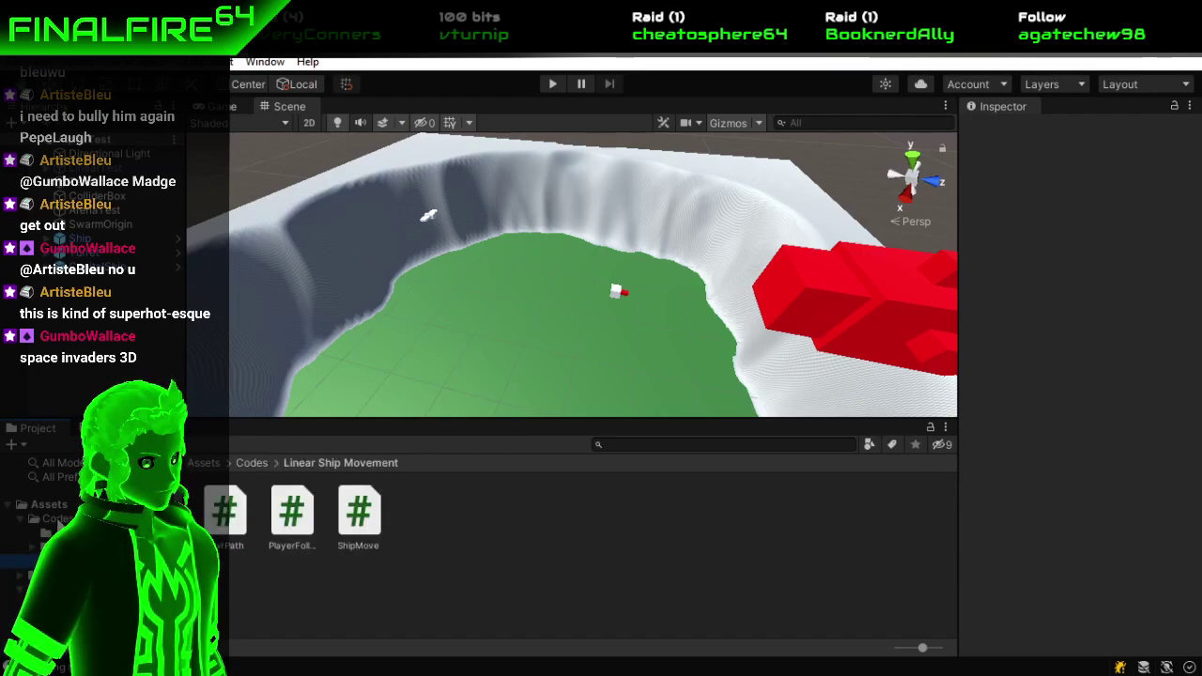
click(29, 510)
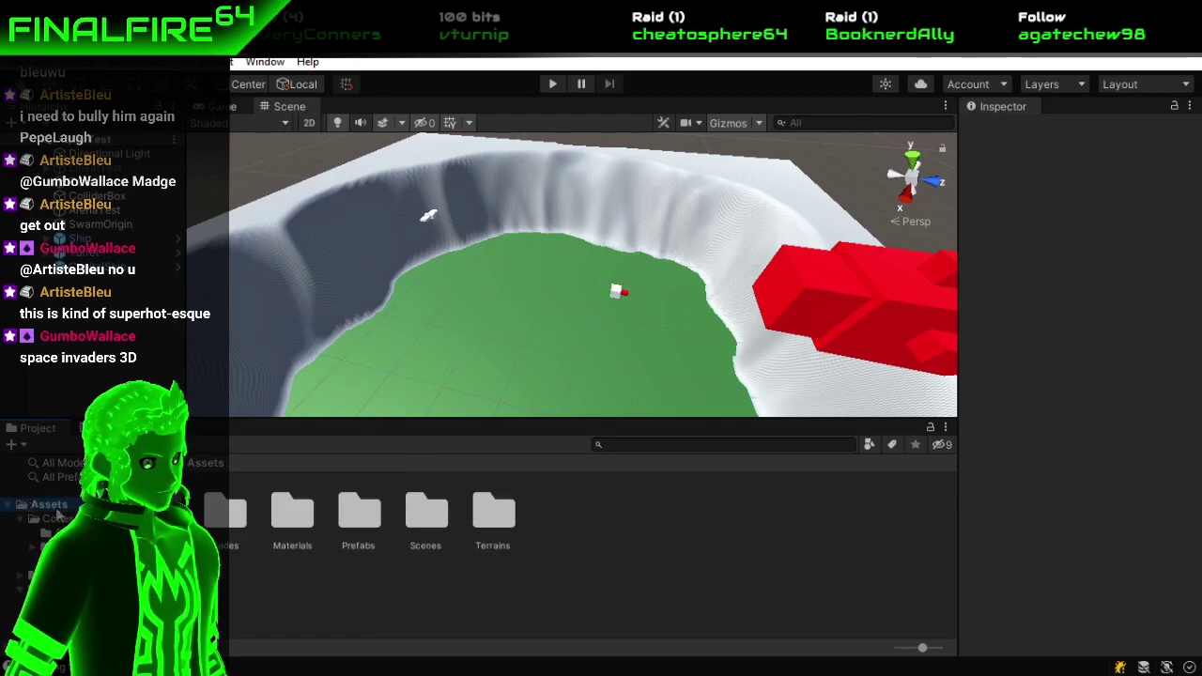
double_click(439, 523)
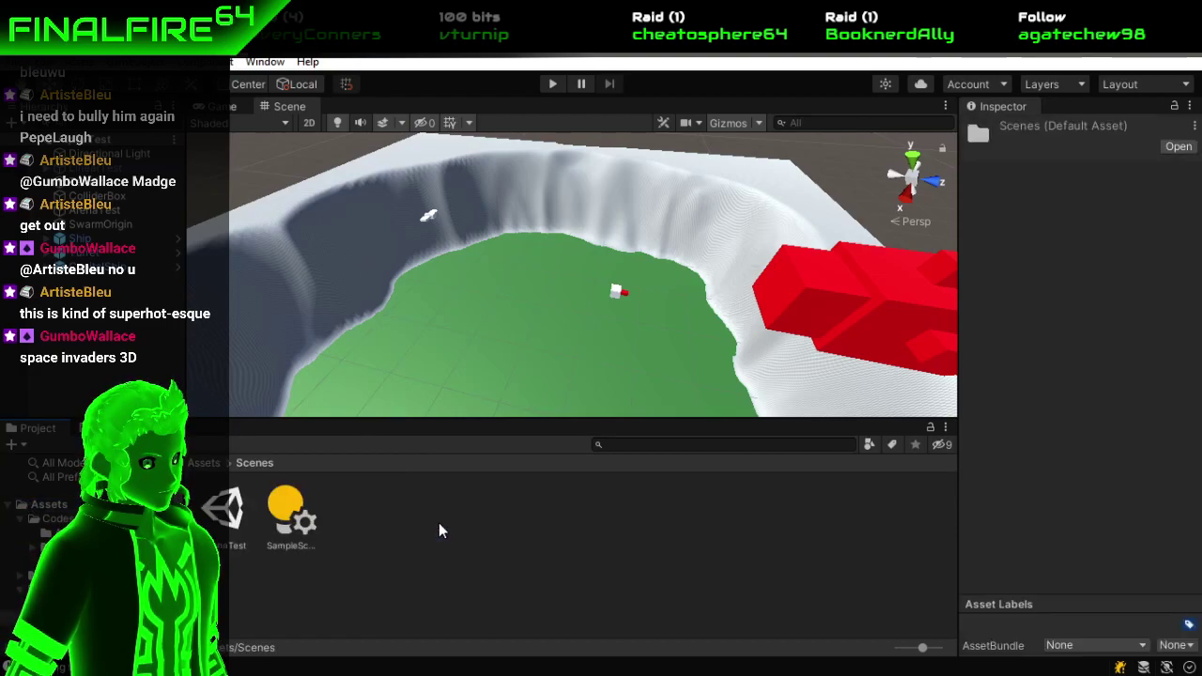
click(229, 519)
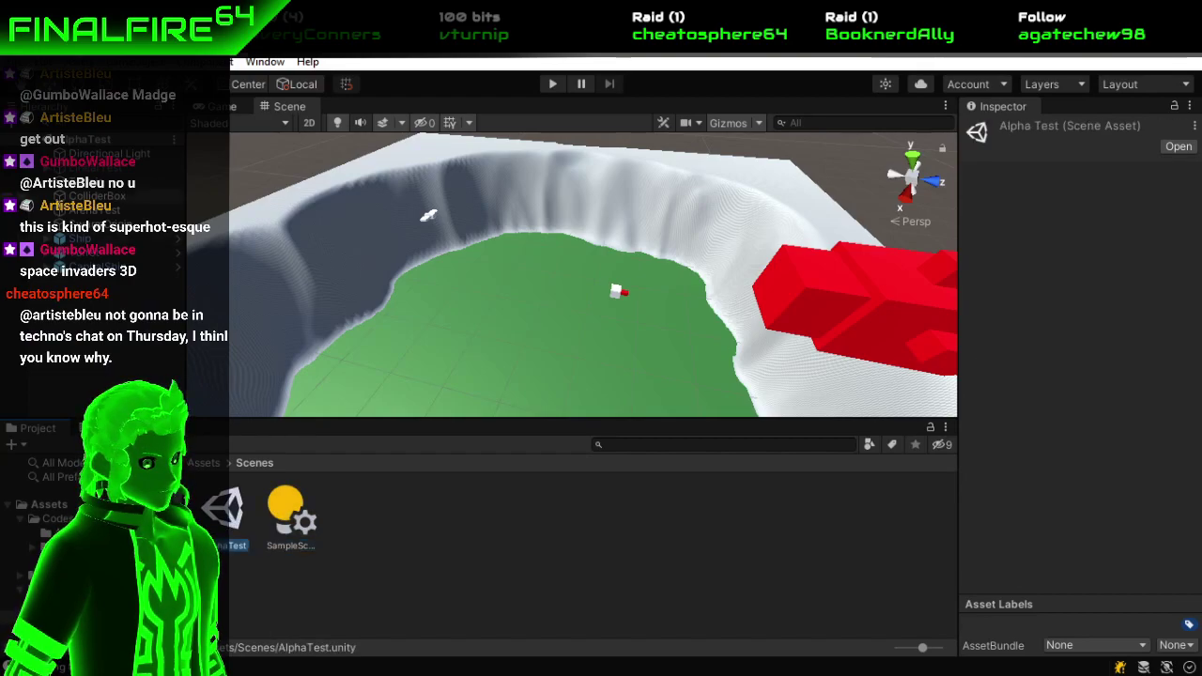
click(12, 181)
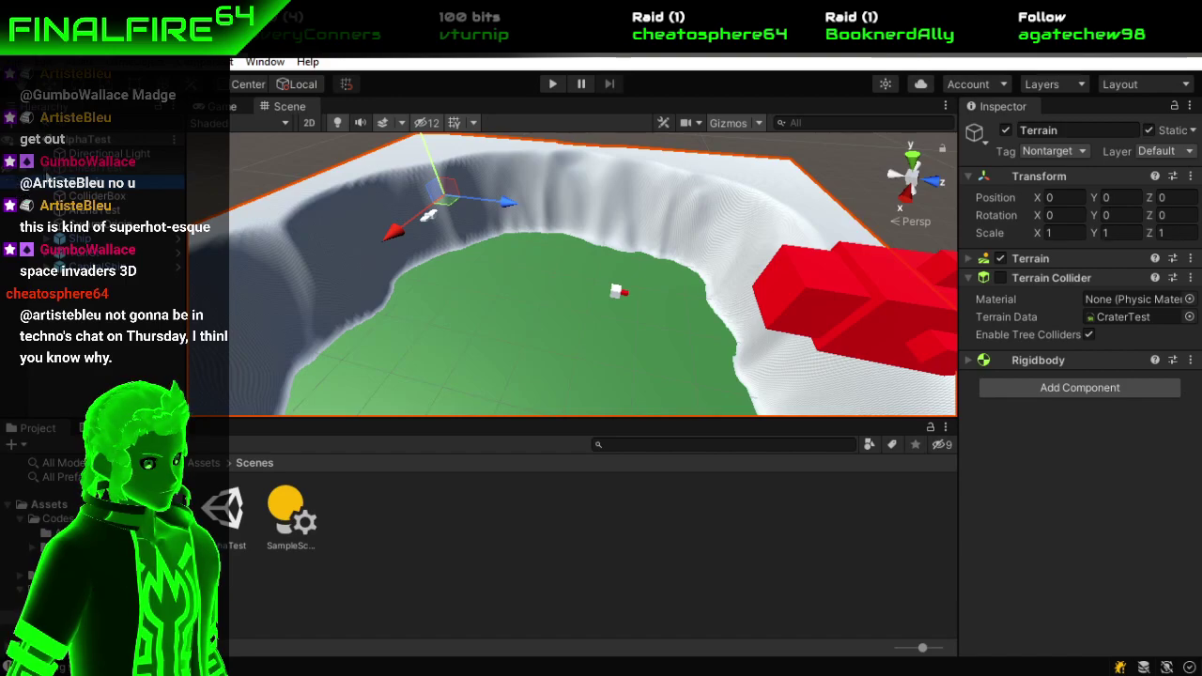
click(45, 176)
click(45, 179)
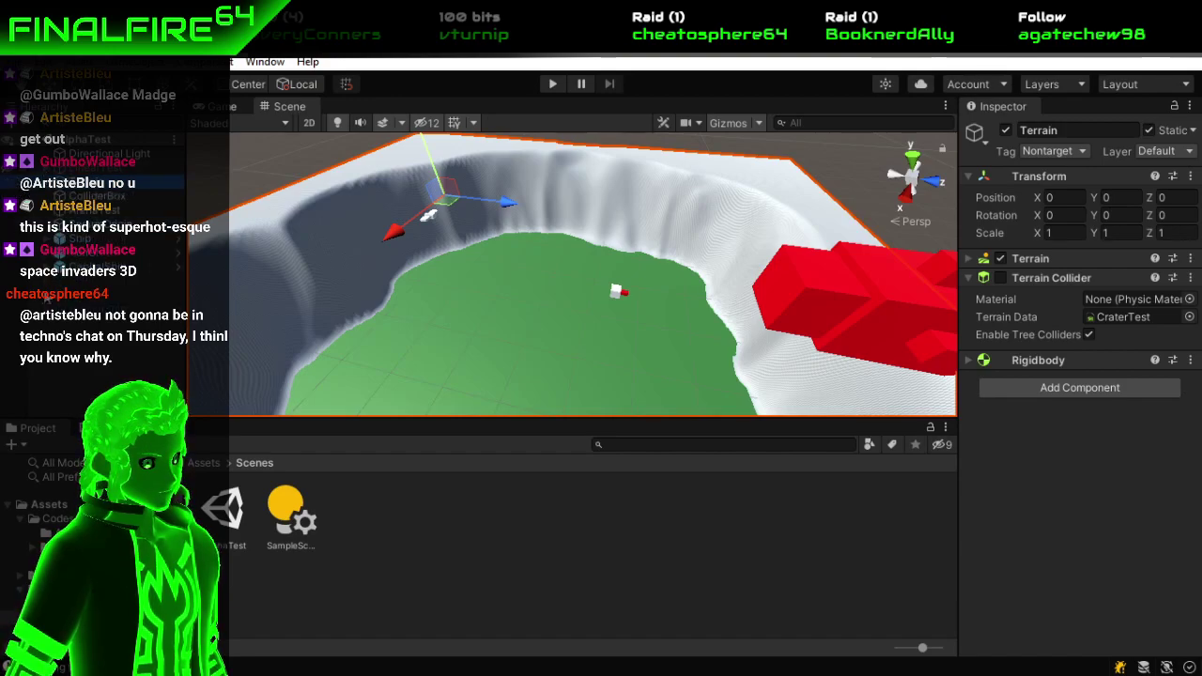
right_click(57, 300)
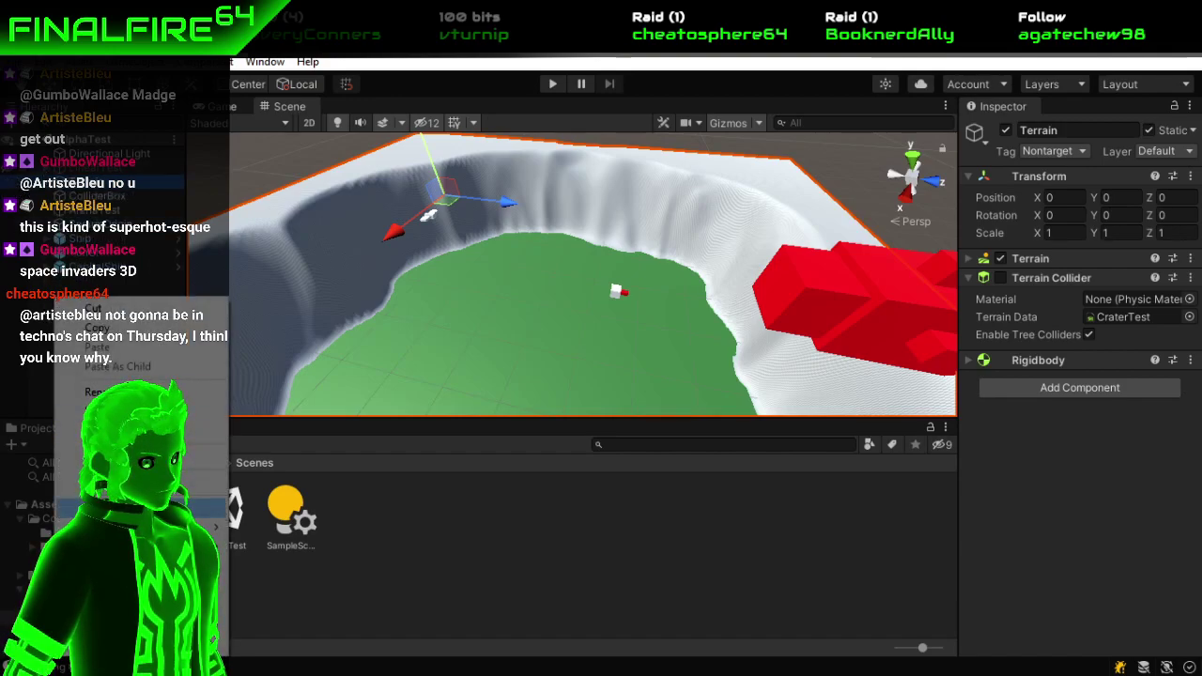
click(214, 505)
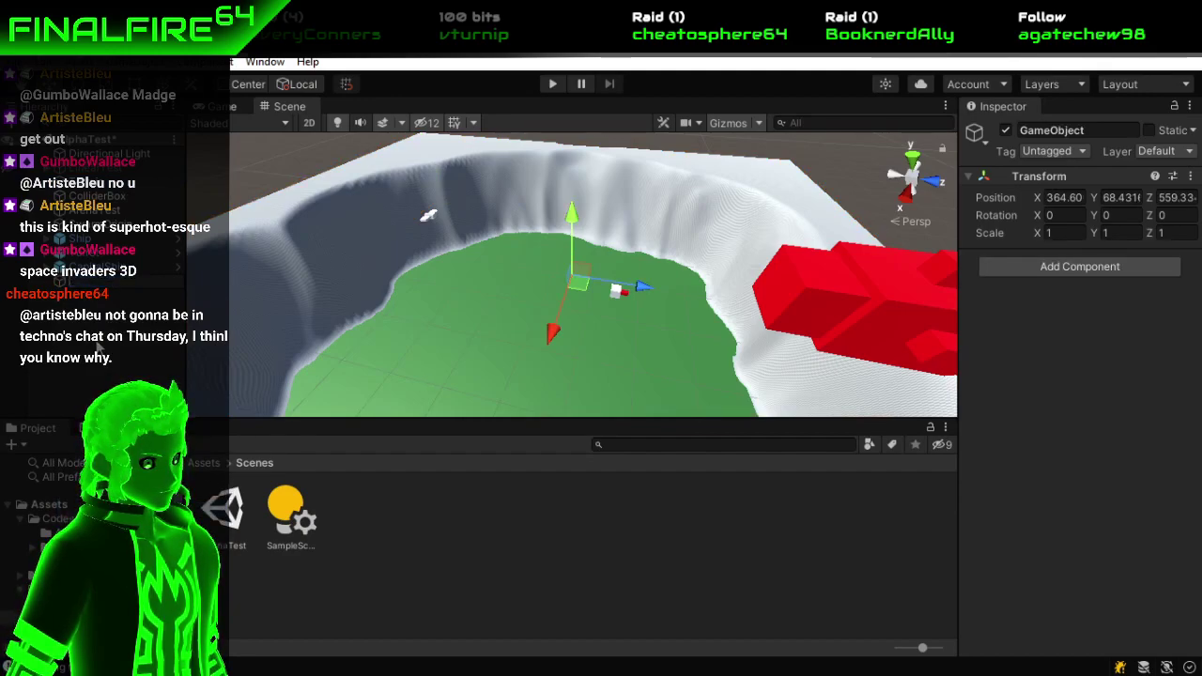
click(99, 347)
click(113, 282)
ctrl+click(120, 287)
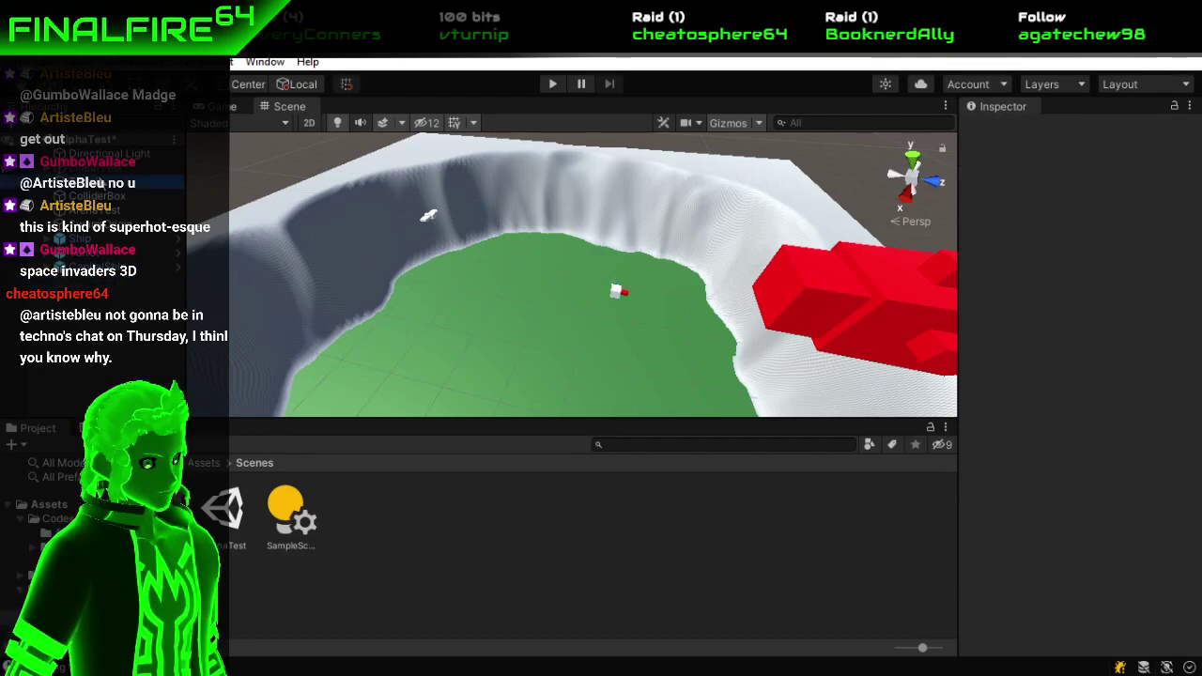
Group the Terrain, ColliderBox, SwarmOrigin, Ship, Turret and CapitalShip under the ArenaTest object.
click(108, 181)
ctrl+click(111, 195)
ctrl+click(103, 230)
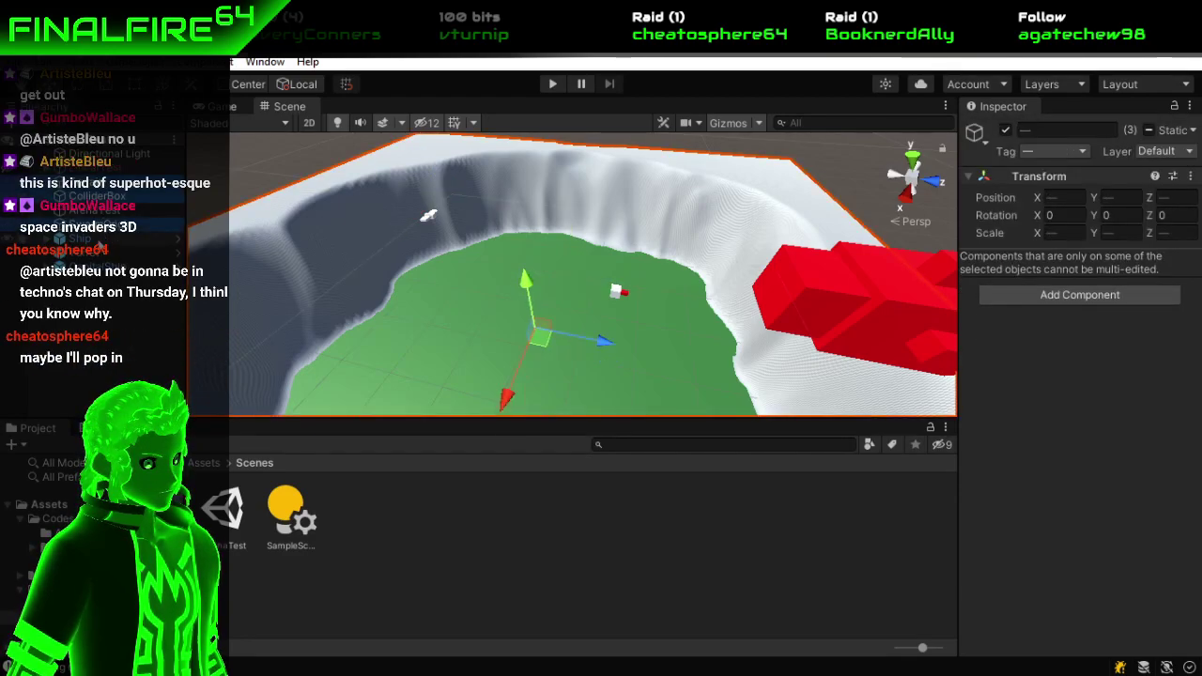
click(101, 282)
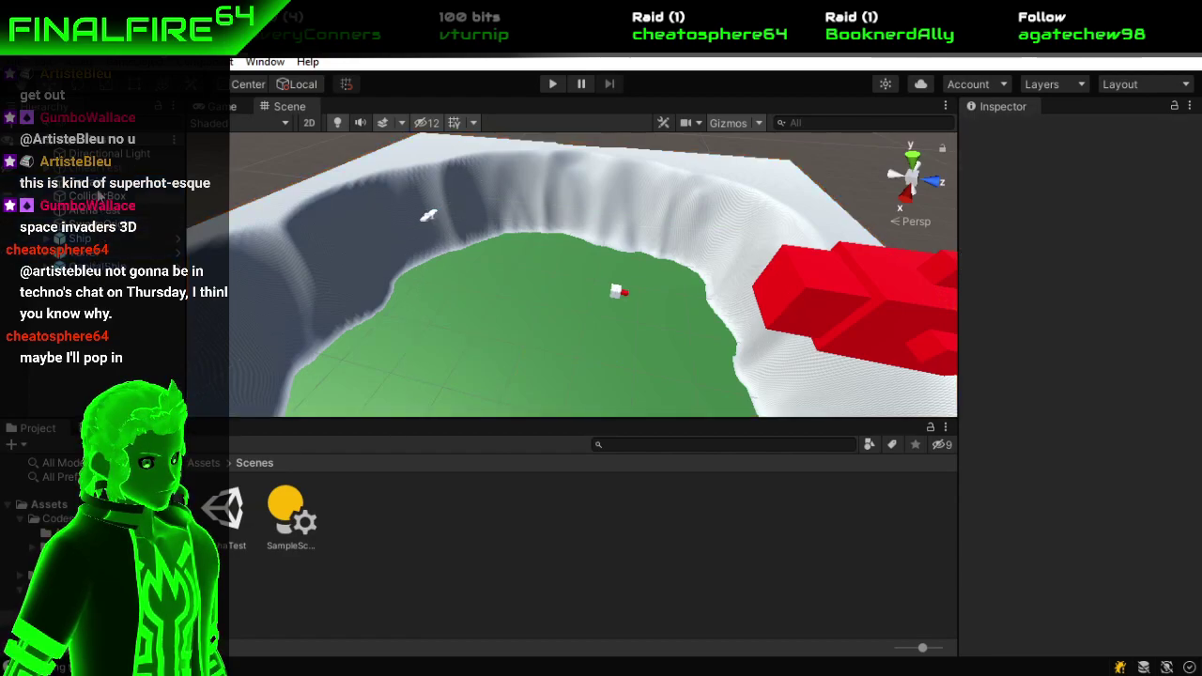
click(102, 185)
ctrl+click(108, 196)
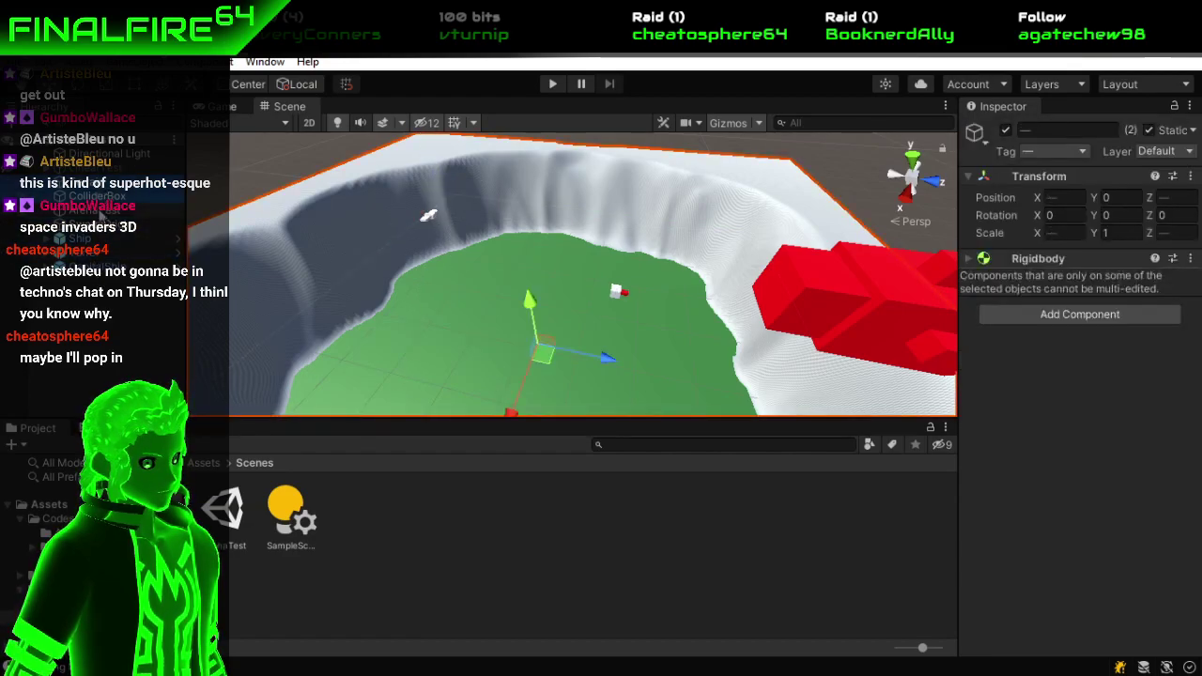
shift+click(103, 267)
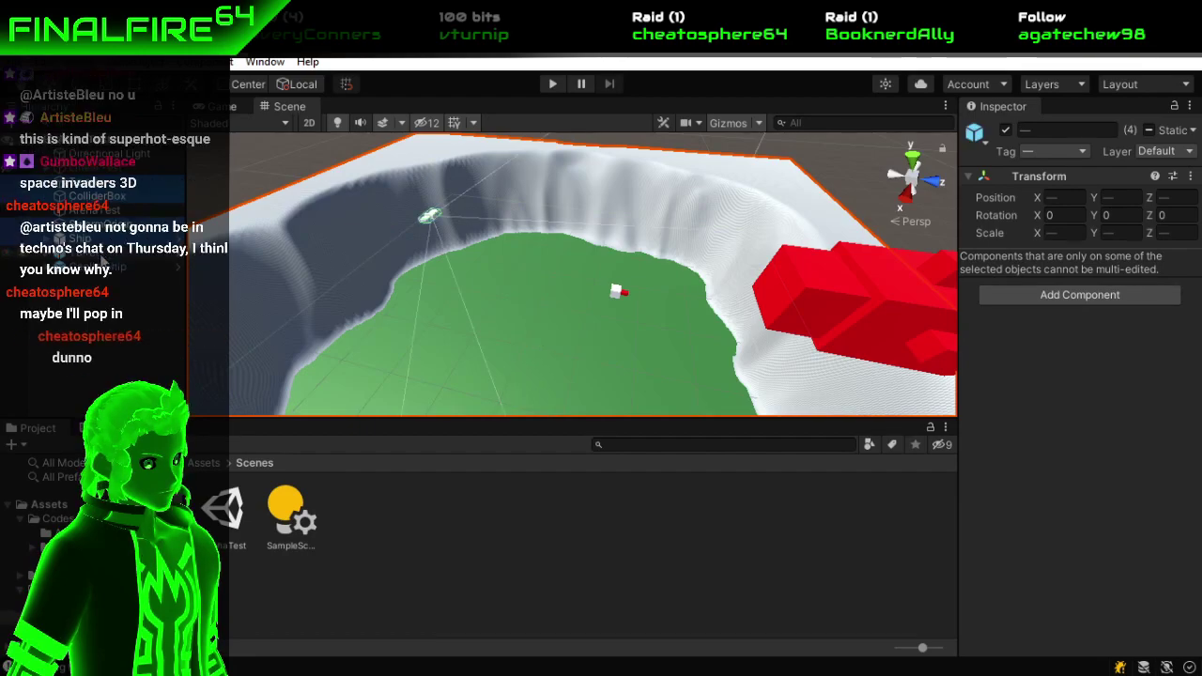
ctrl+click(103, 240)
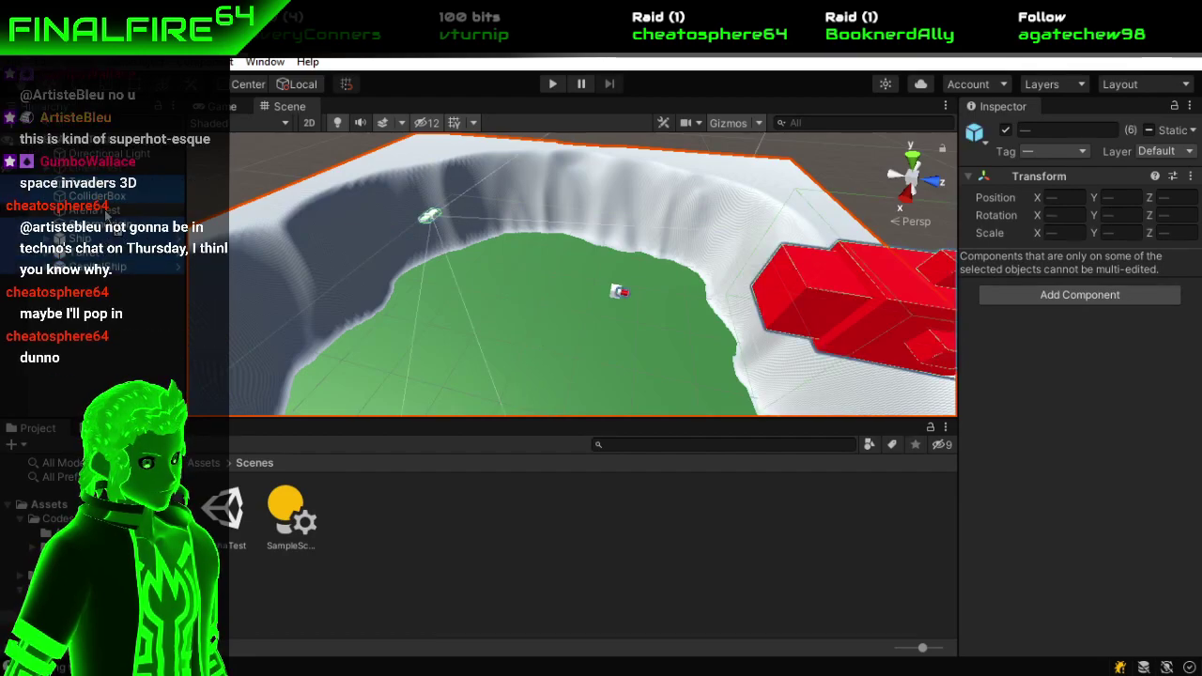
Deactivate the ArenaTest object and activate the LinearTest object.
click(56, 184)
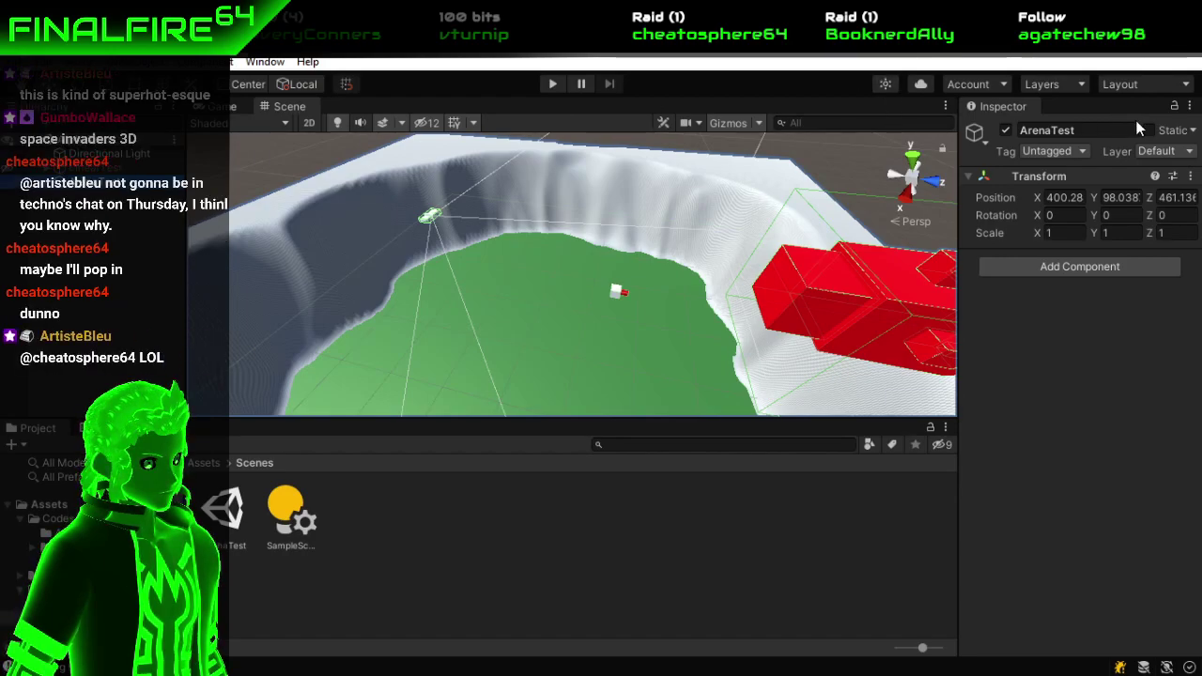
click(1004, 131)
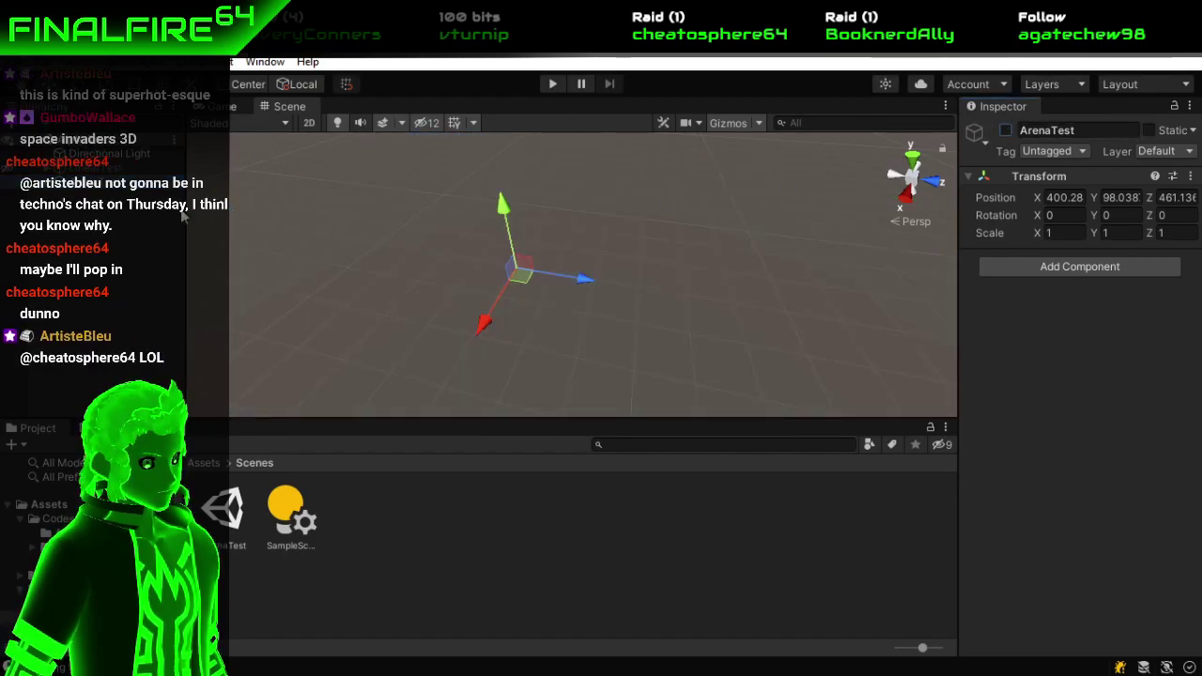
click(103, 155)
click(102, 176)
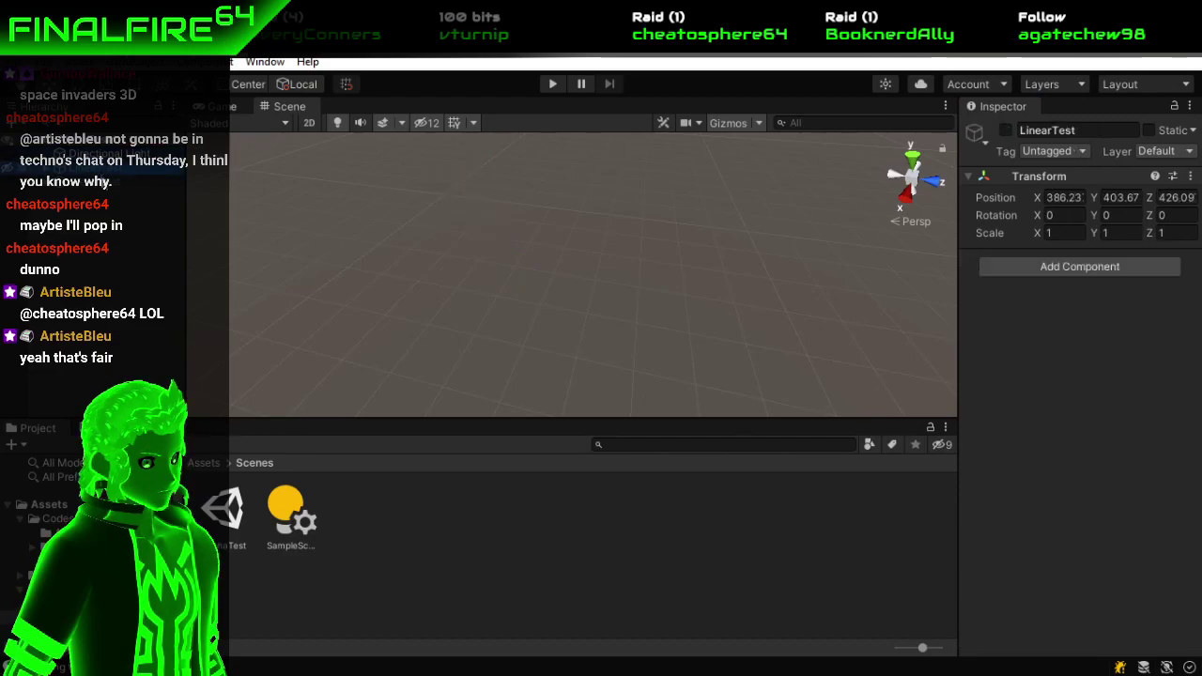
click(1006, 131)
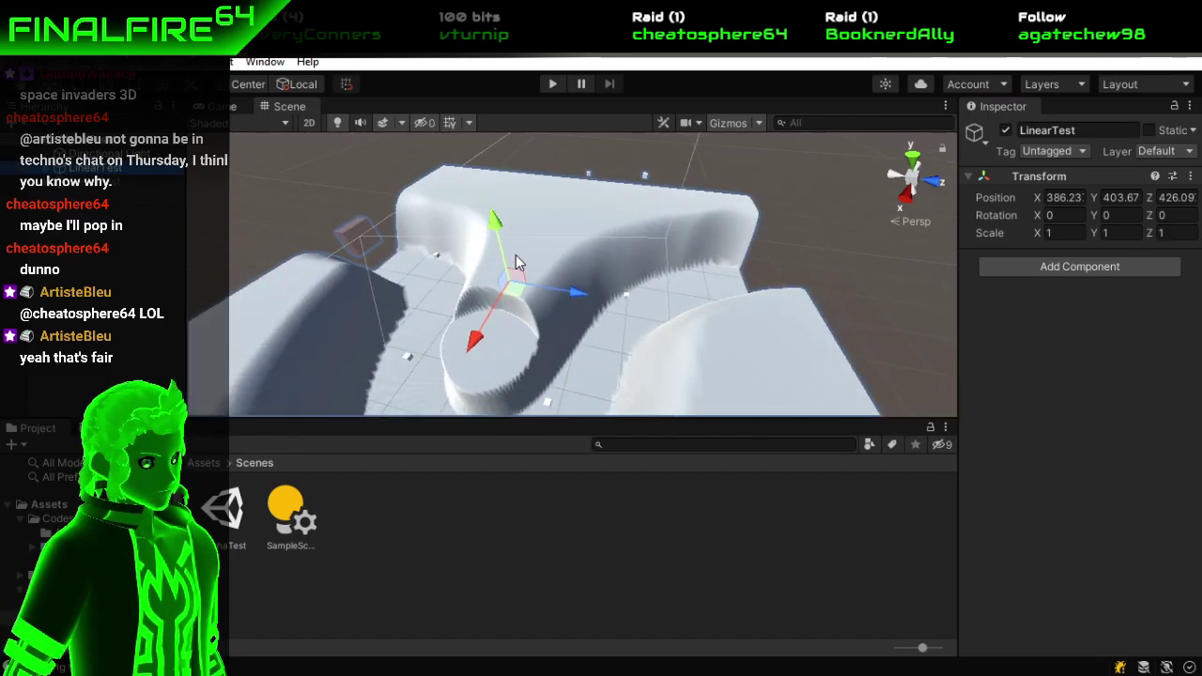
Play-test the LinearTest level, stop it, and examine its winding canyon terrain from several angles.
drag(582, 300, 980, 292)
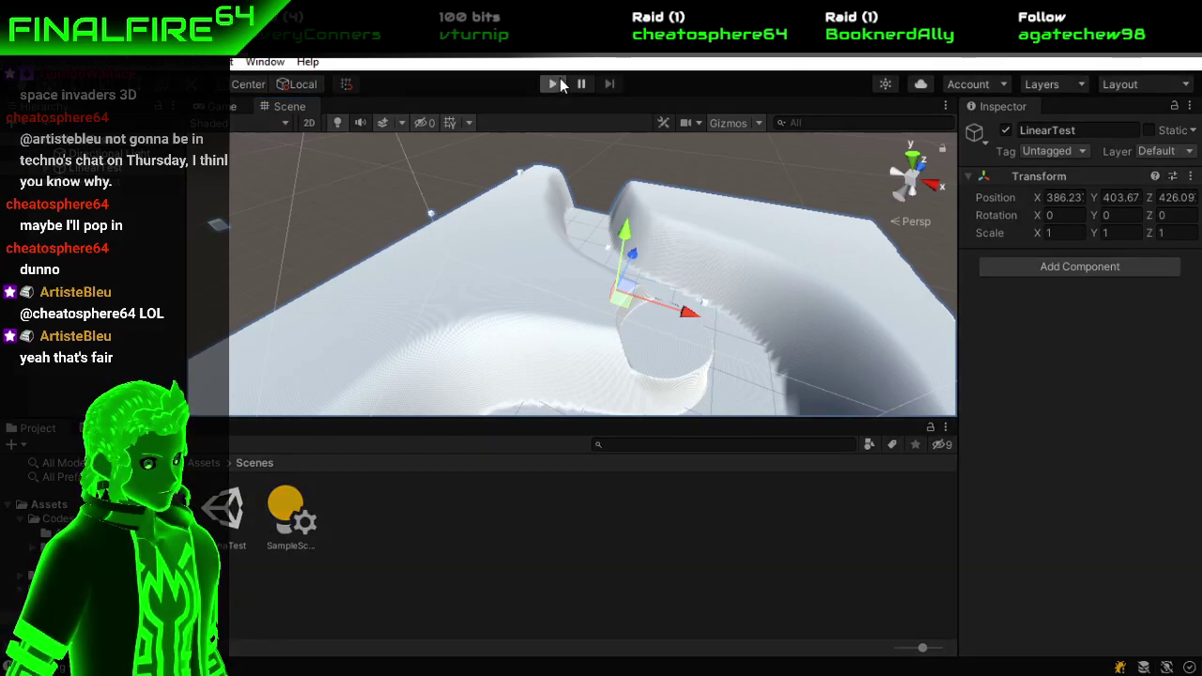
click(553, 84)
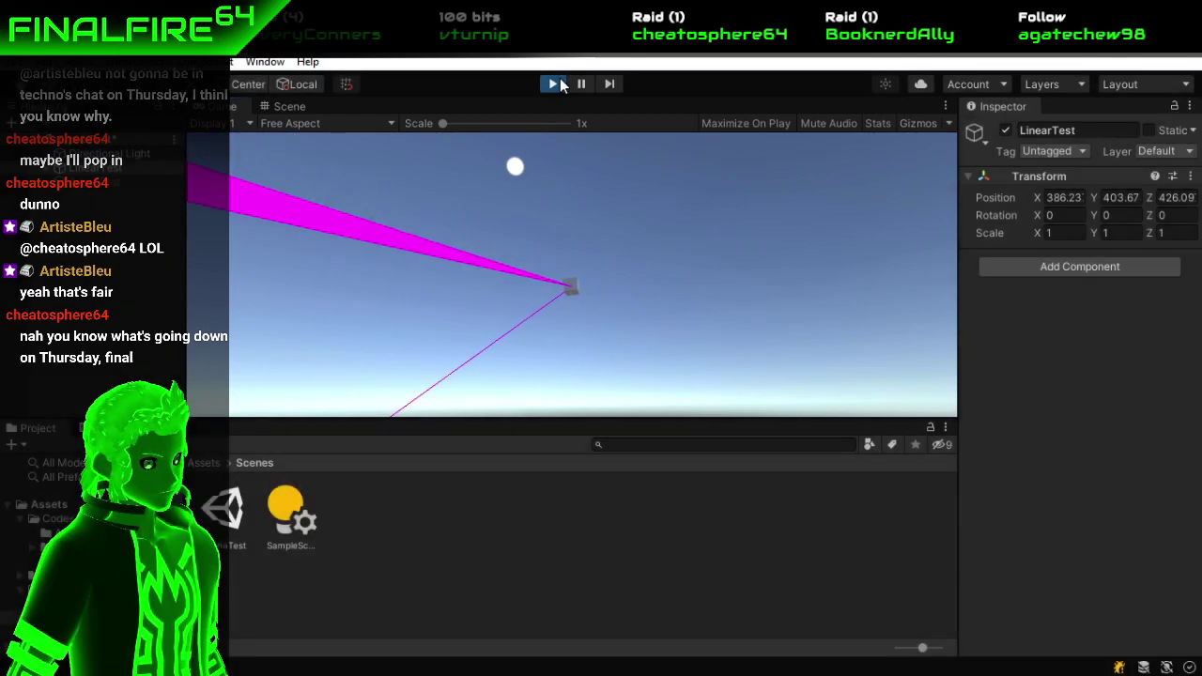
click(553, 84)
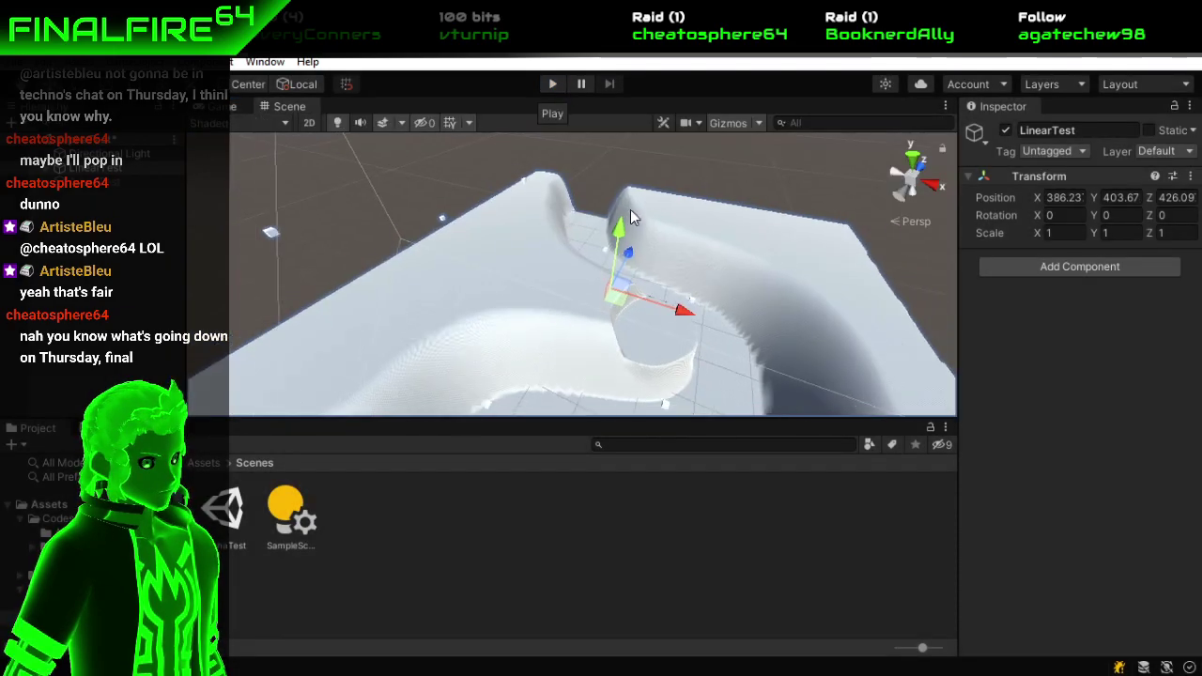
scroll(630, 208, down, 3)
drag(630, 207, 745, 222)
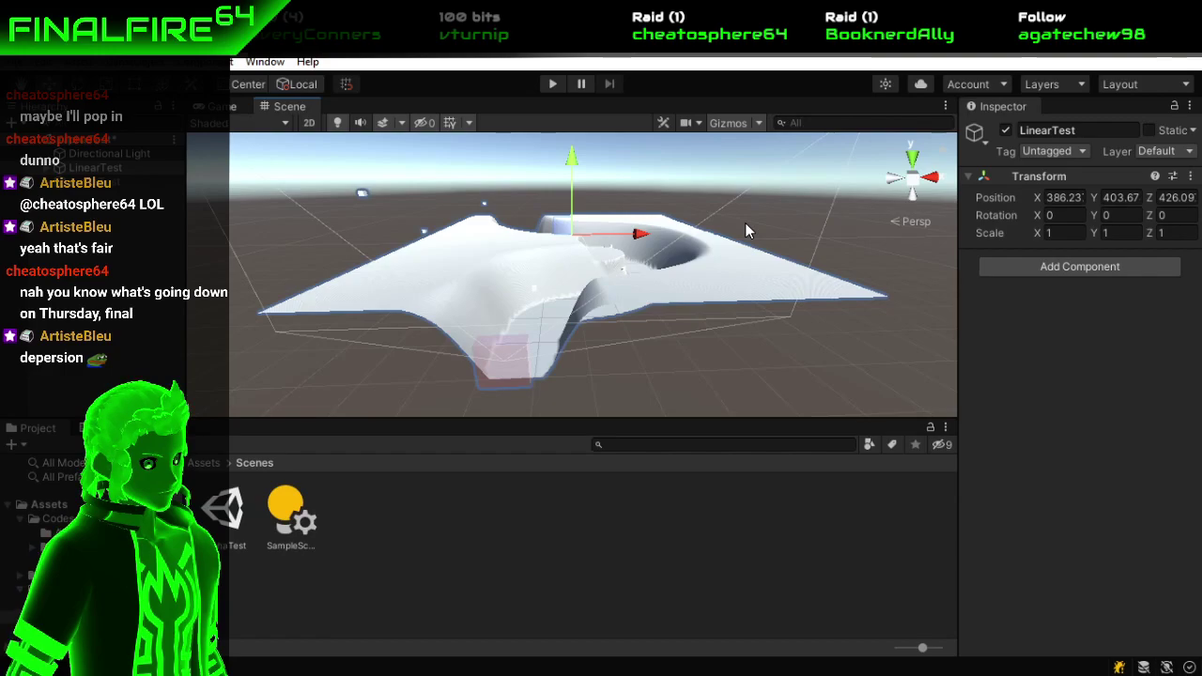
drag(744, 223, 819, 341)
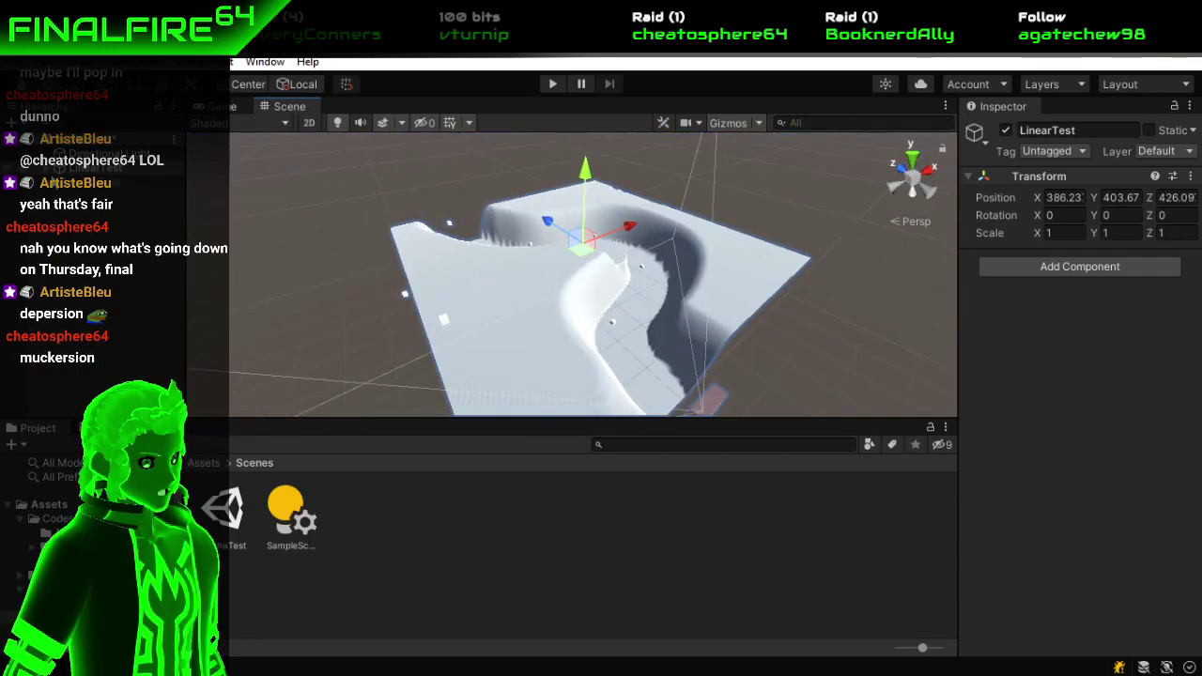
Open the Linear Ship Movement folder under Codes and inspect the NextPath script.
click(208, 464)
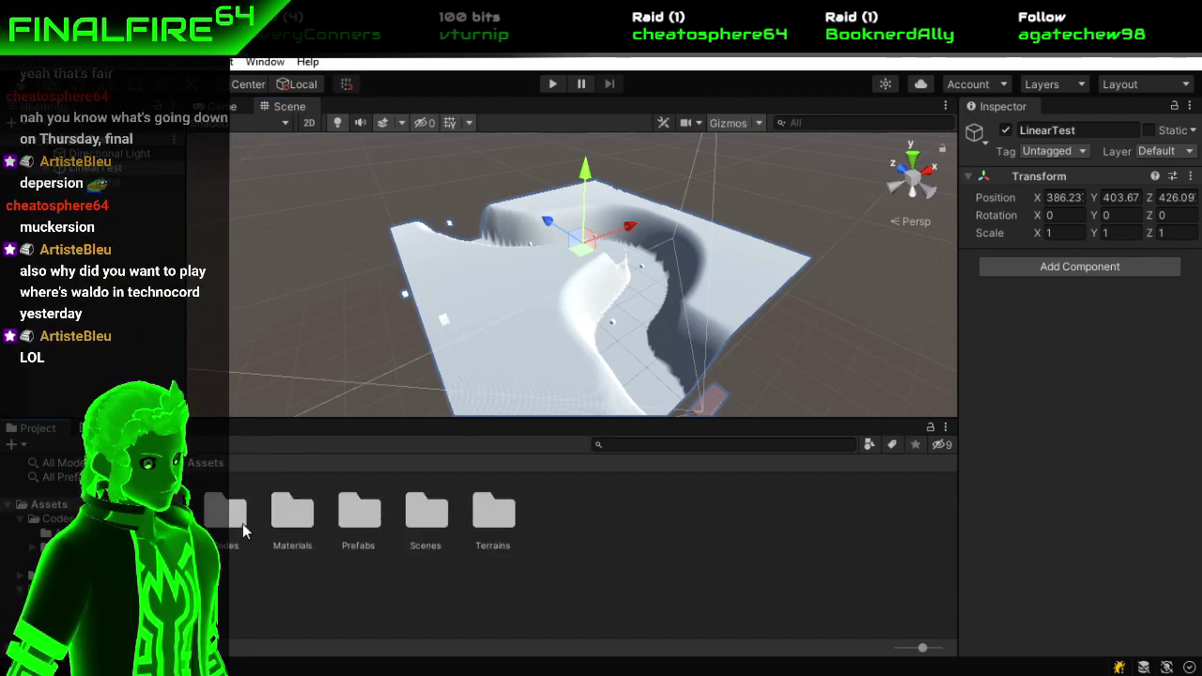
double_click(231, 512)
double_click(380, 500)
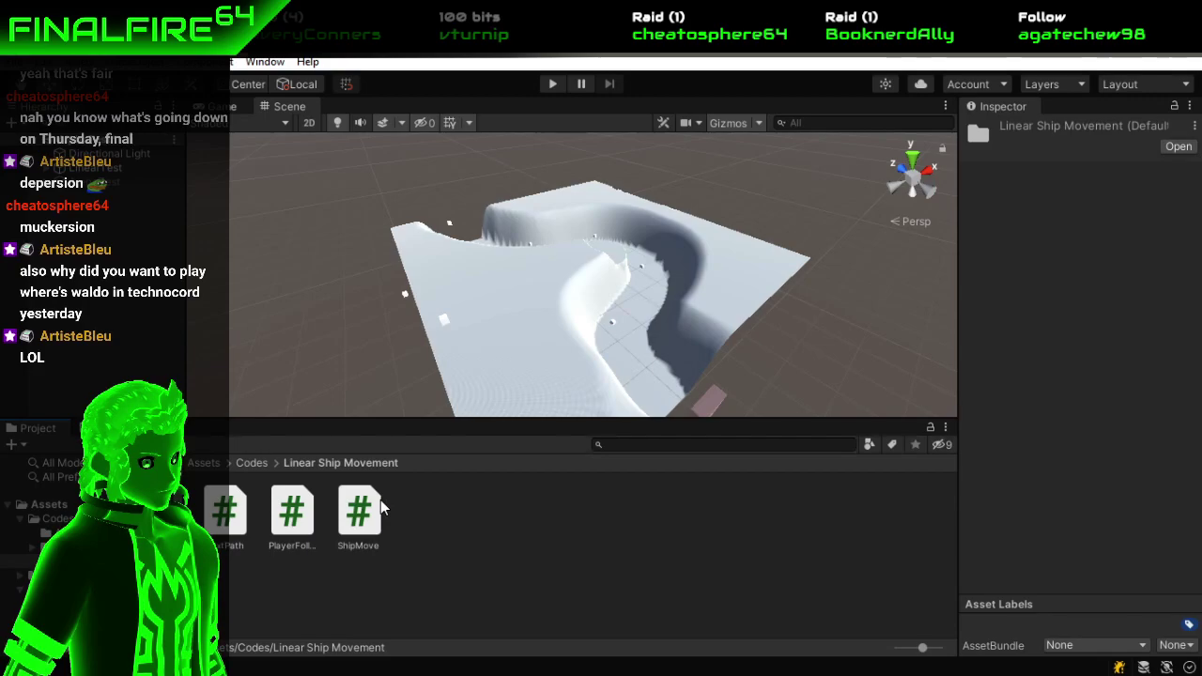
click(224, 511)
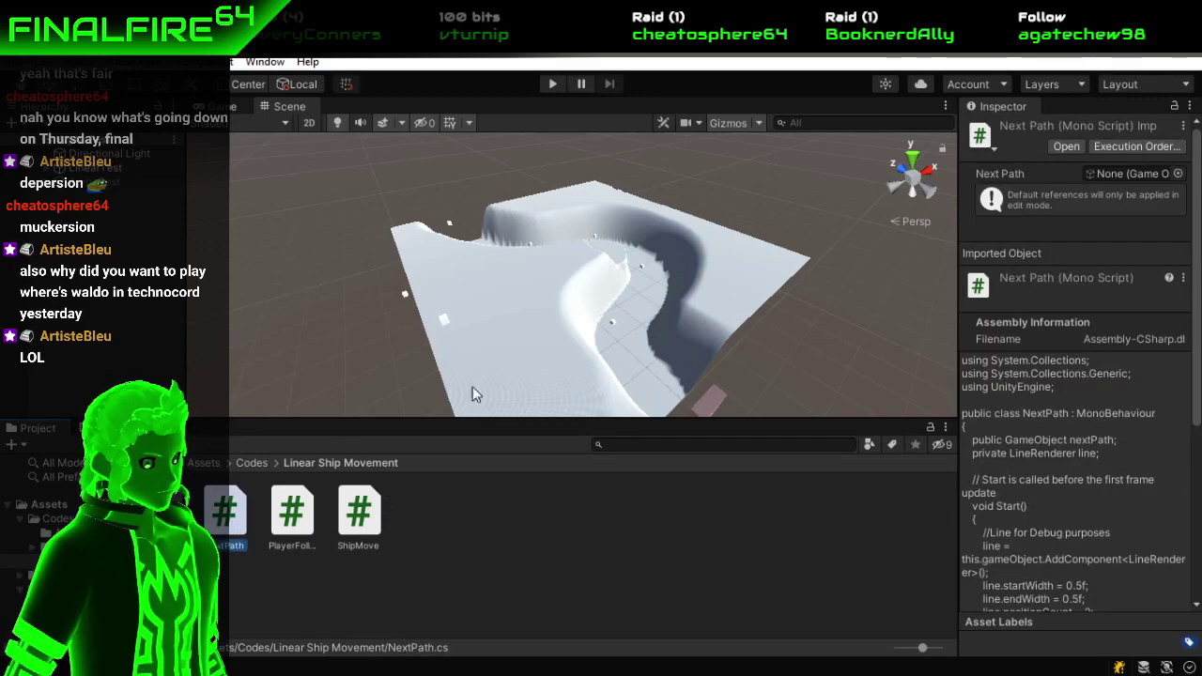
Select the TestPath7 waypoint, locate its NextPath script and open it in Visual Studio to review the line-drawing code.
scroll(599, 311, up, 1)
click(425, 332)
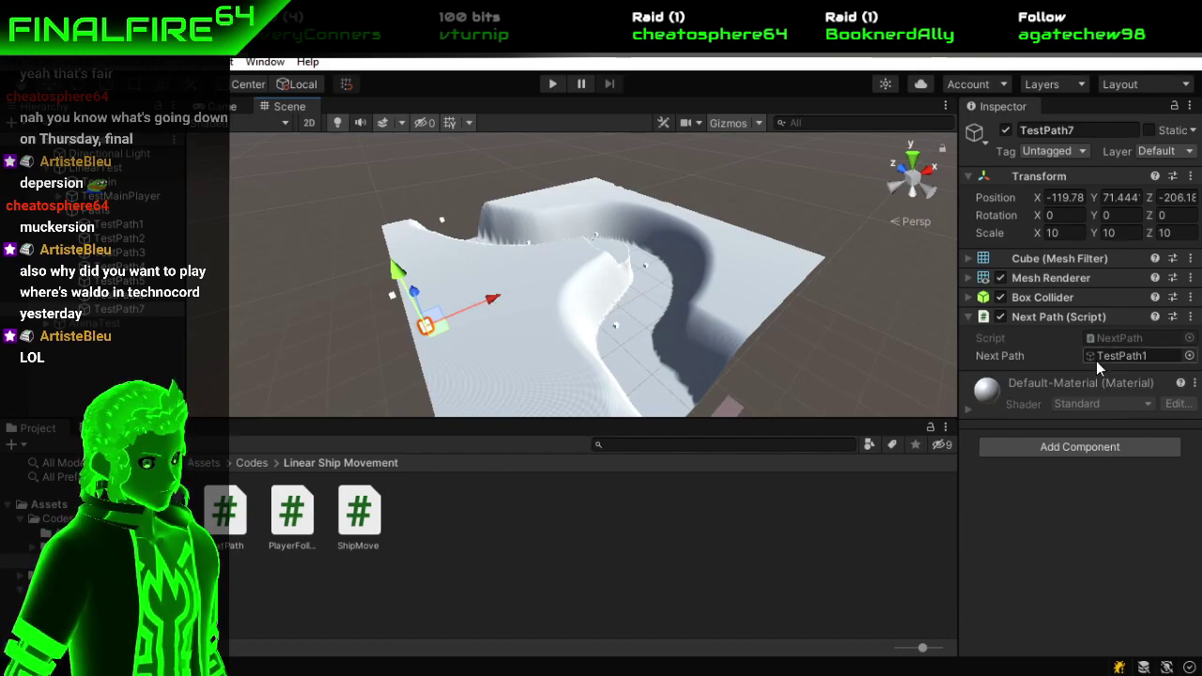
click(1119, 340)
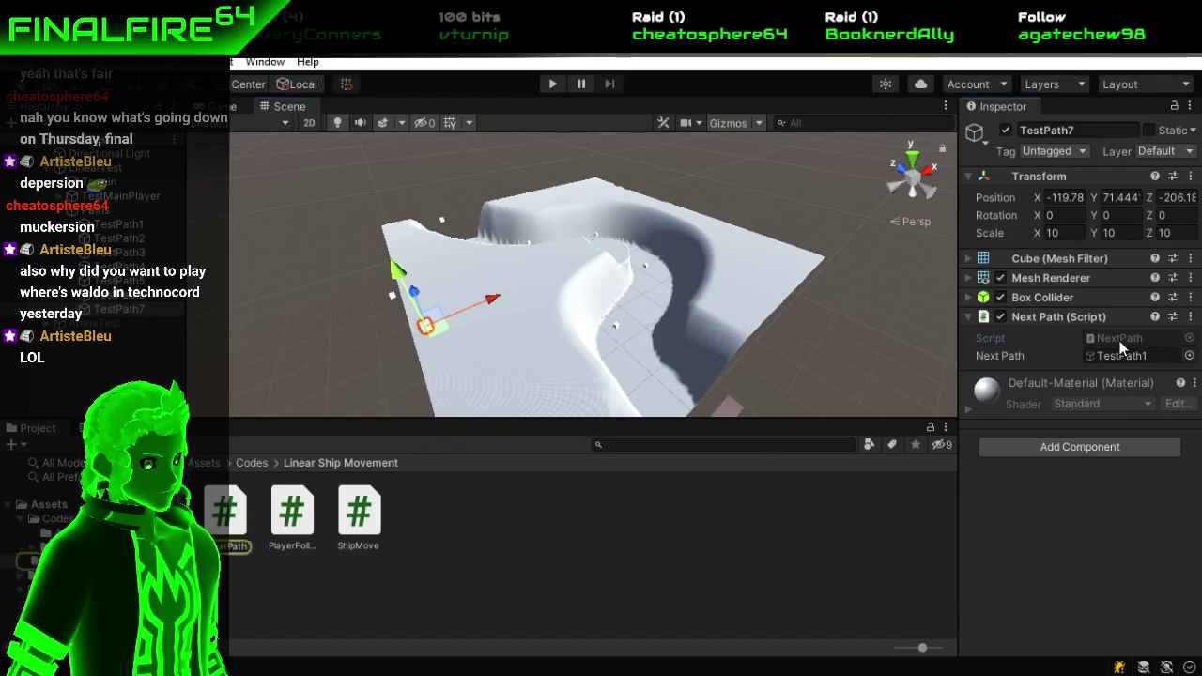
double_click(230, 512)
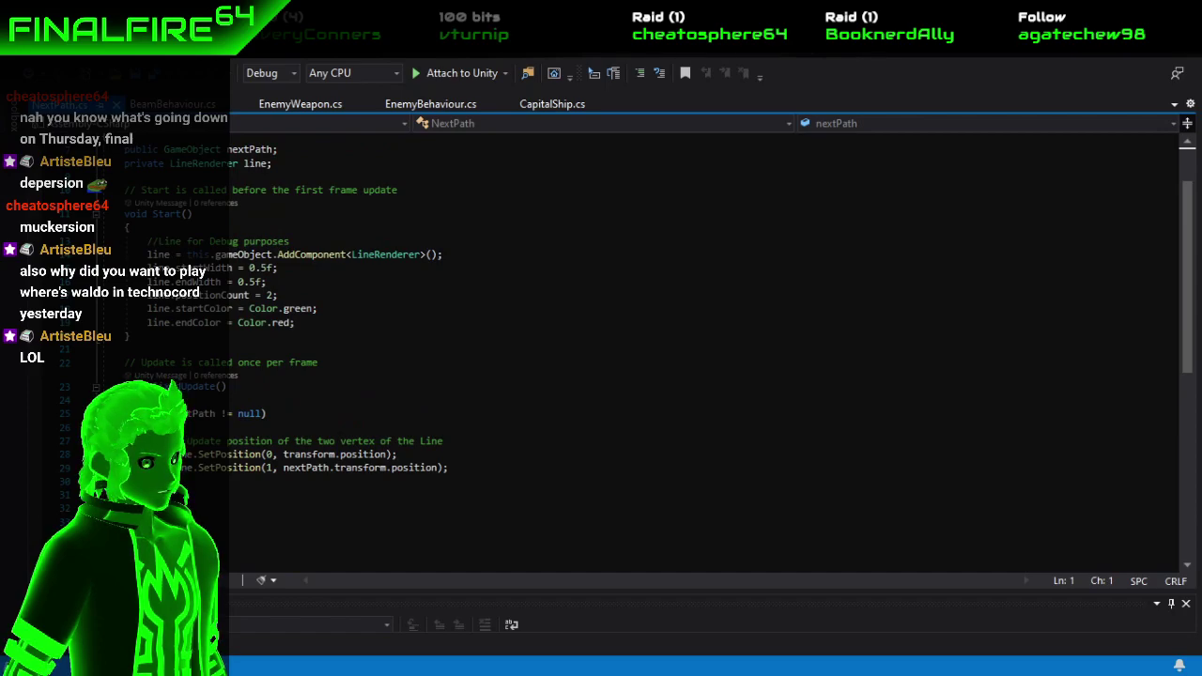
scroll(341, 435, up, 2)
scroll(341, 435, down, 2)
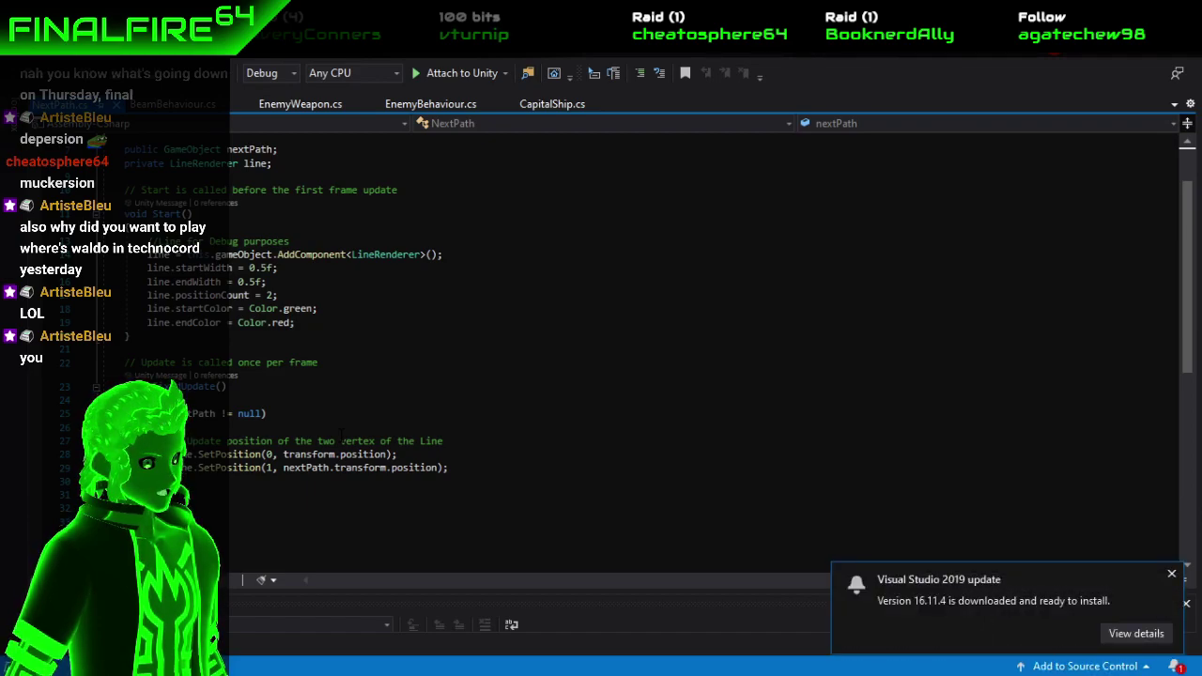
click(1171, 572)
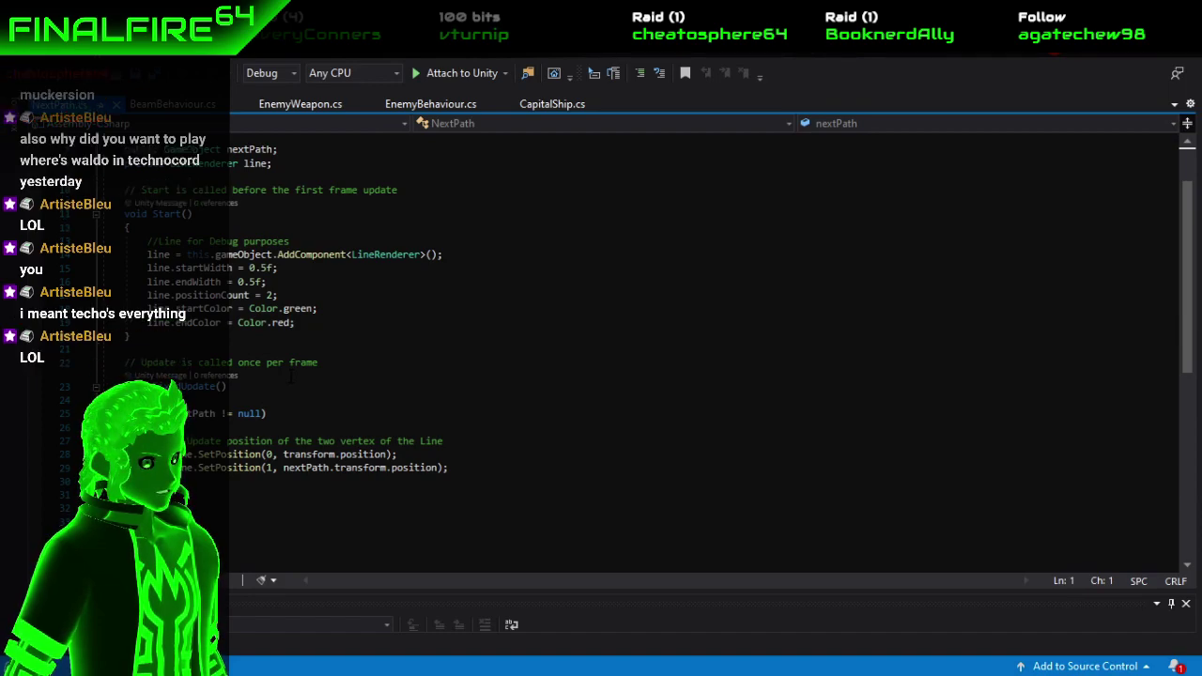
scroll(292, 377, up, 2)
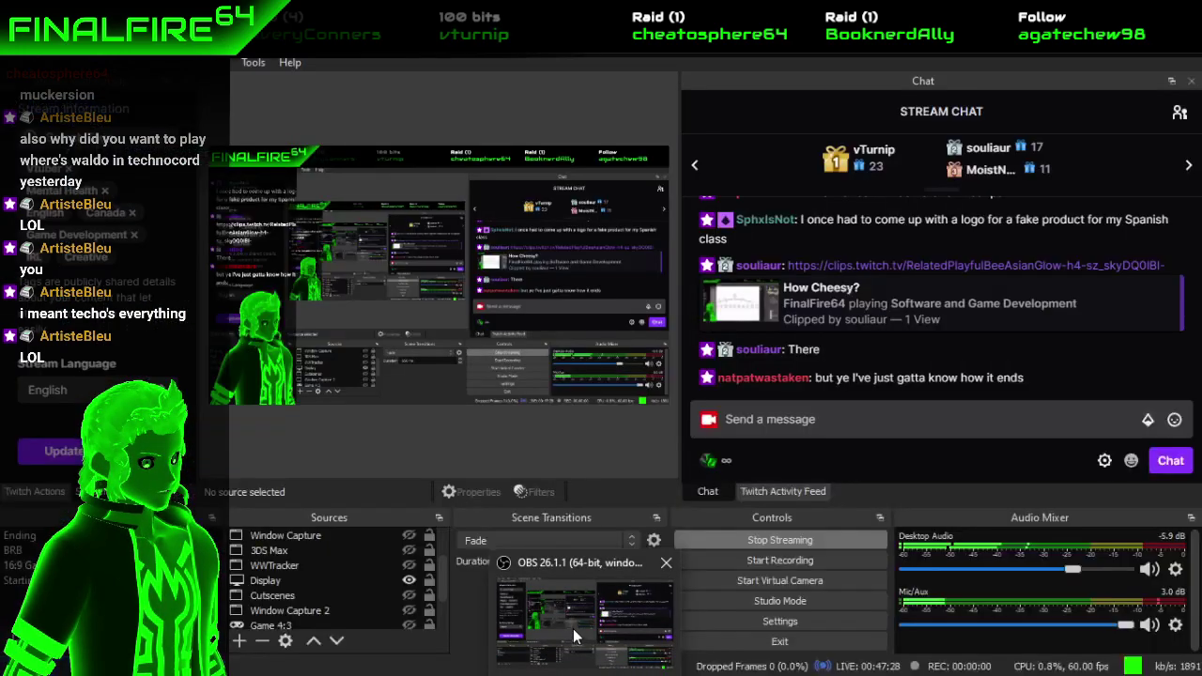
Switch to OBS to check the stream information and chat, and return to the NextPath code in Visual Studio.
click(574, 635)
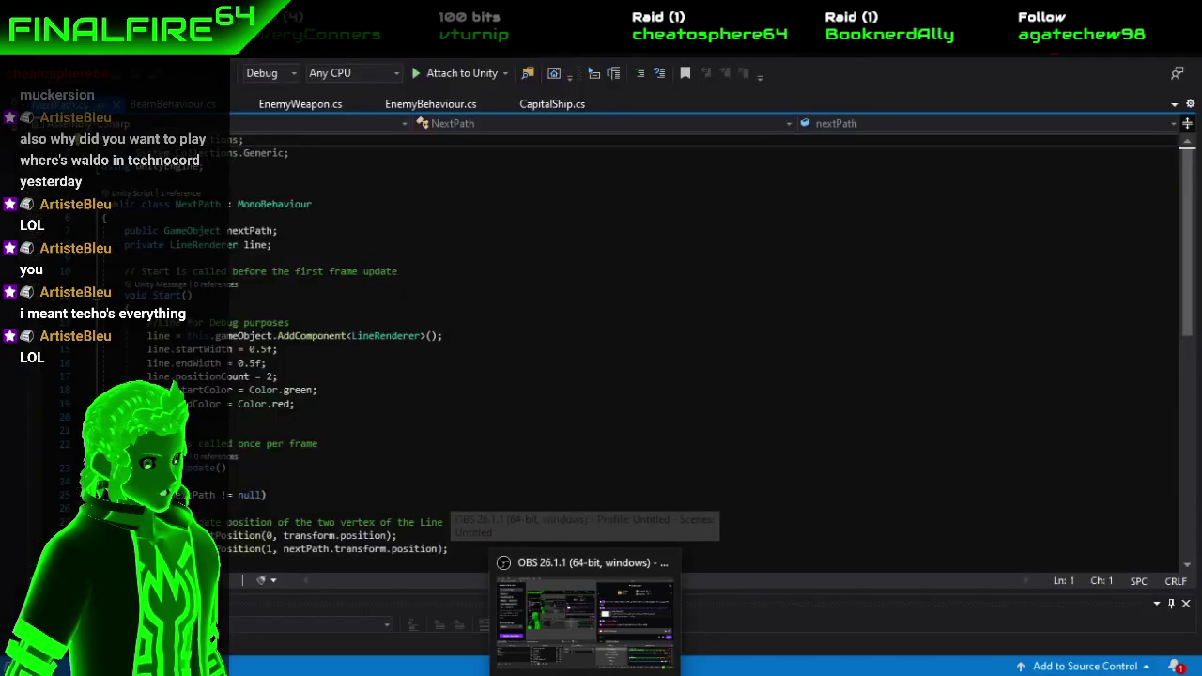
click(644, 563)
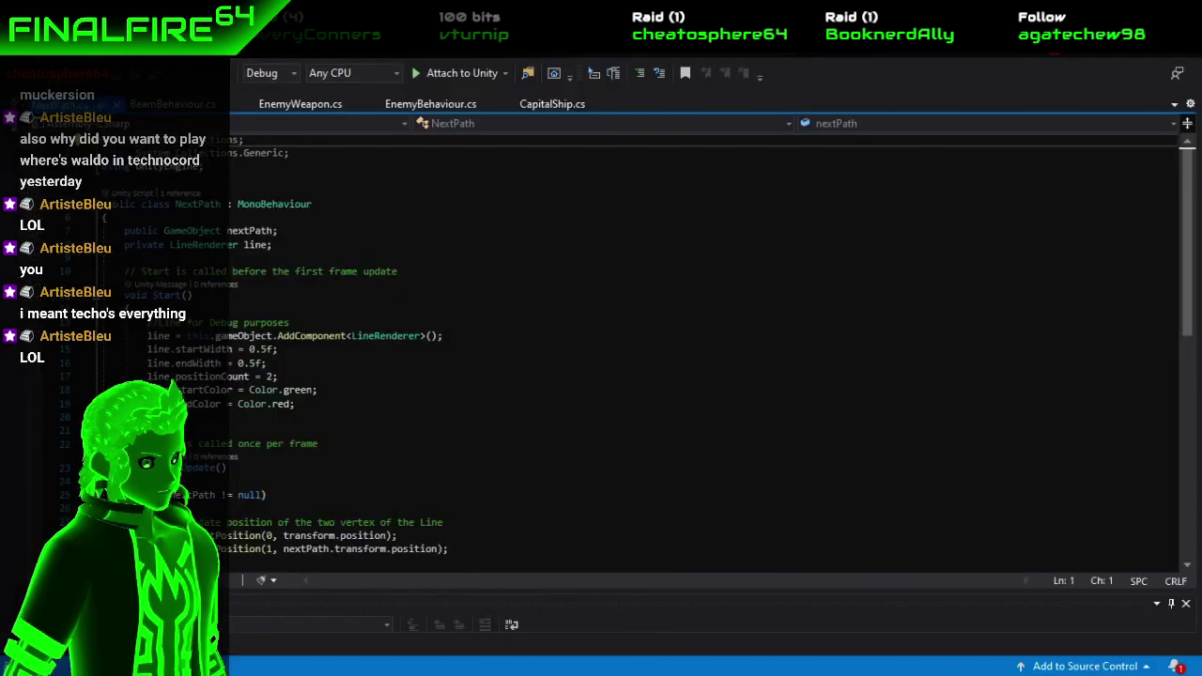
scroll(782, 505, down, 3)
scroll(782, 506, up, 2)
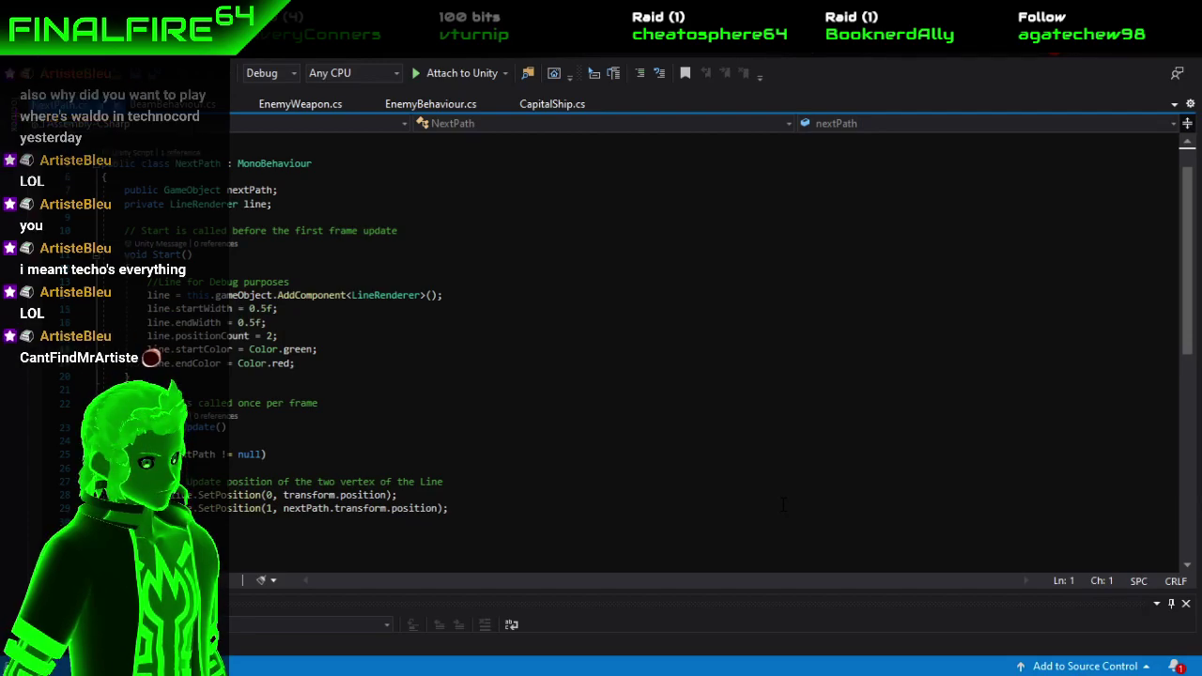
key(alt+Tab)
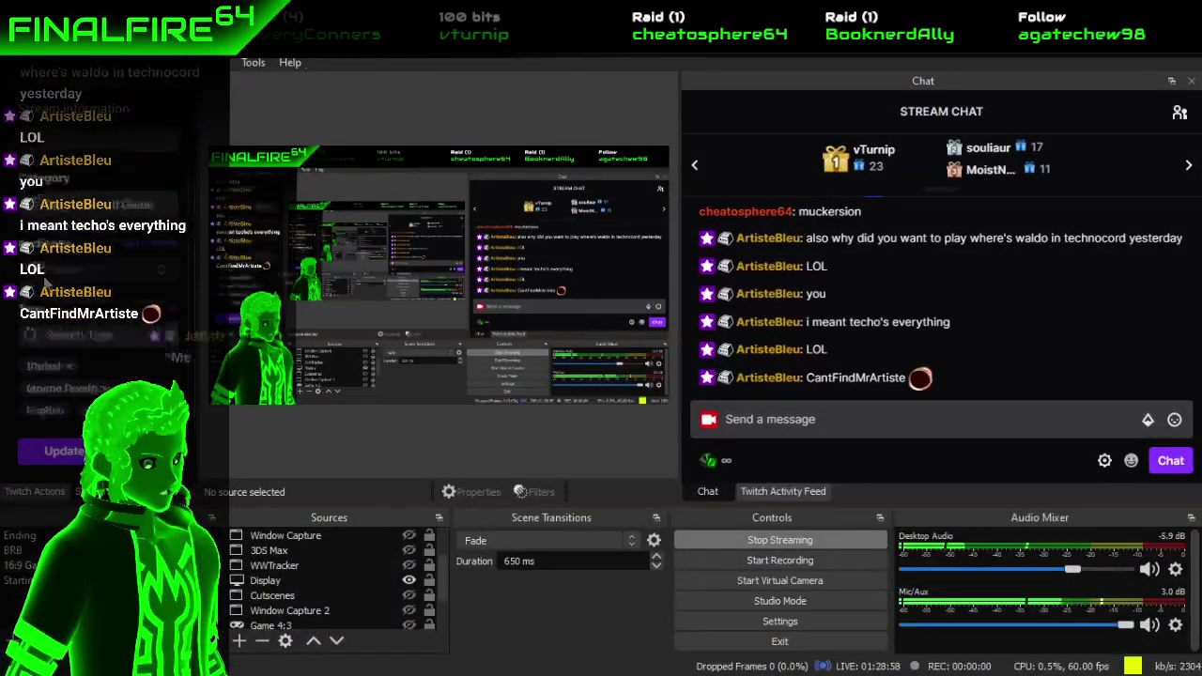
scroll(87, 258, up, 2)
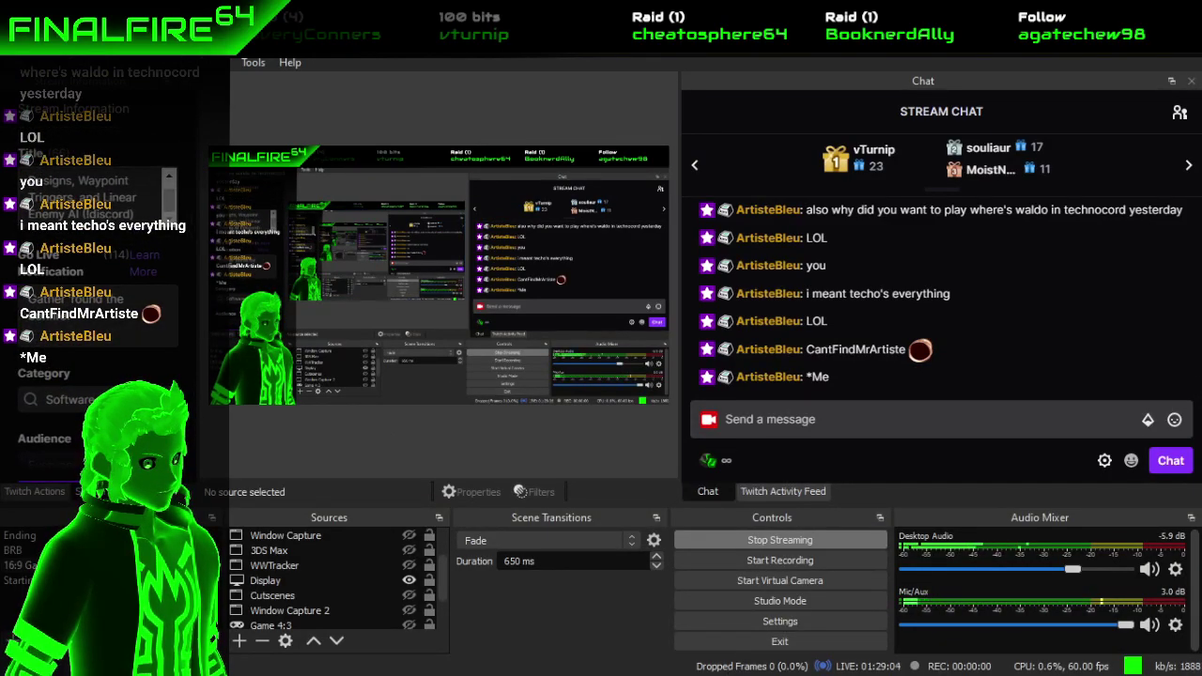
key(alt+Tab)
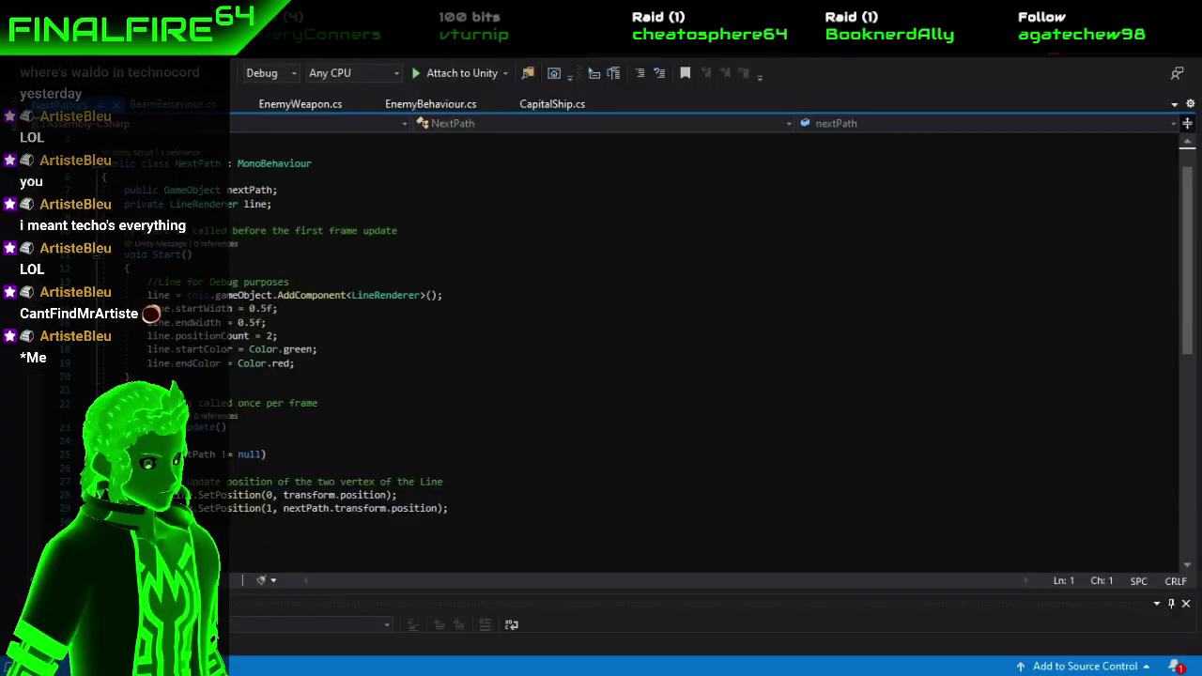
Switch back to Unity and examine the canyon bend and its path waypoints up close.
key(alt+Tab)
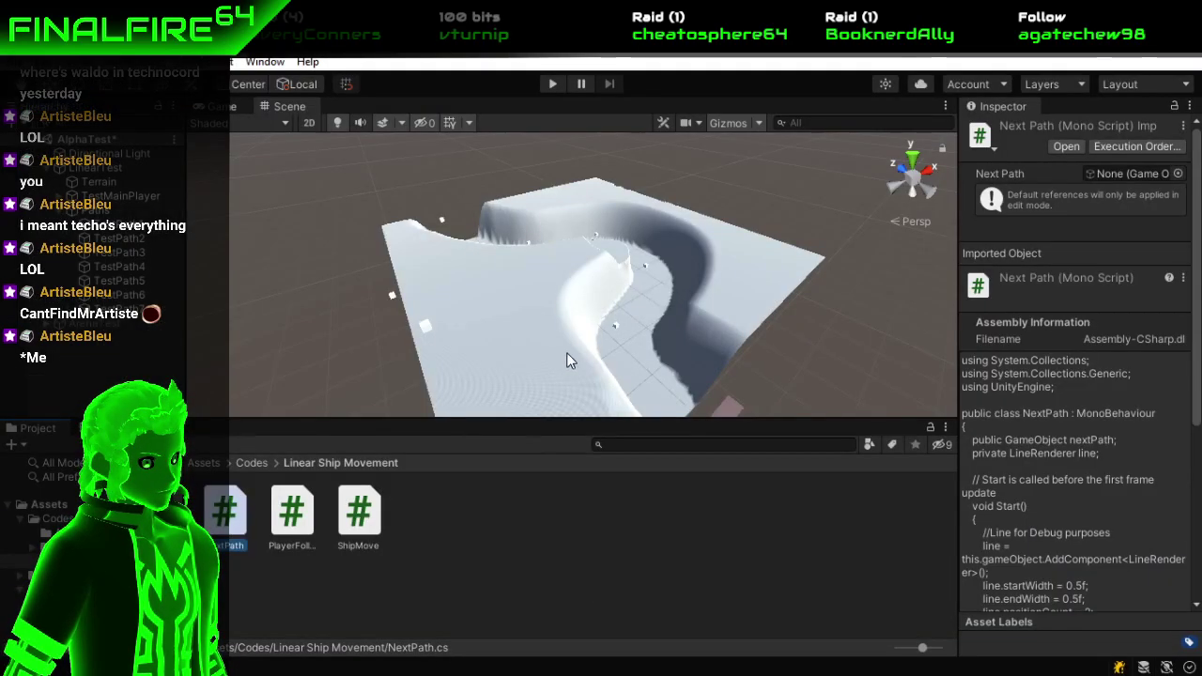
scroll(587, 290, up, 6)
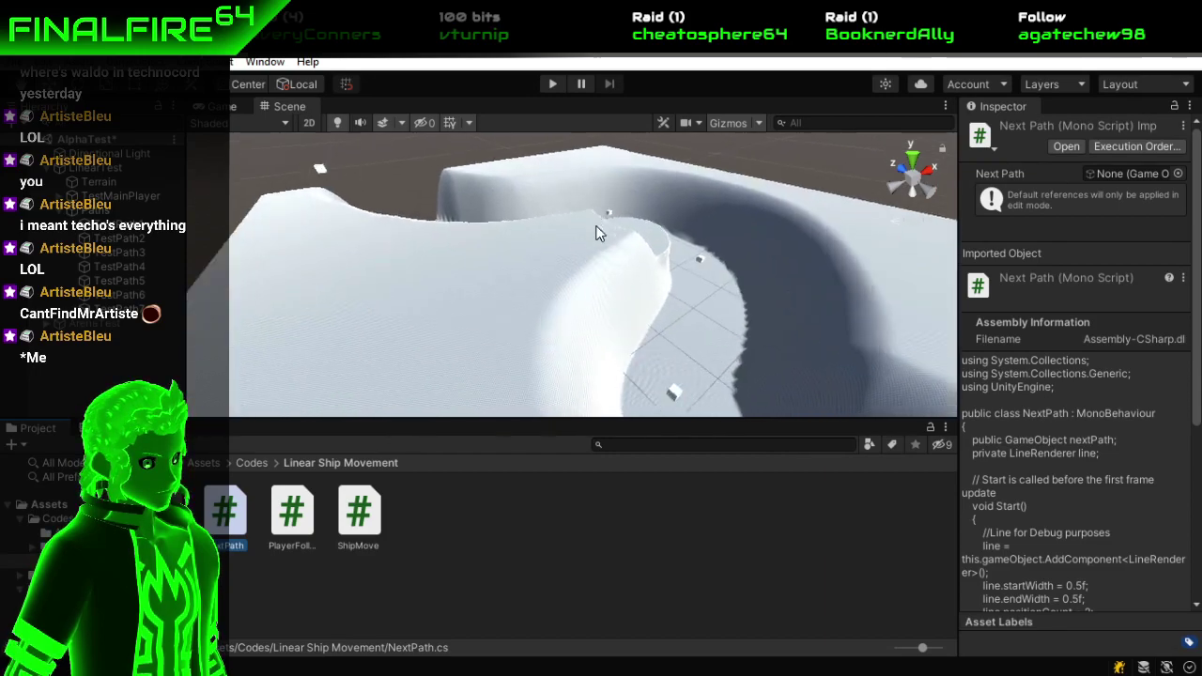
scroll(591, 301, up, 8)
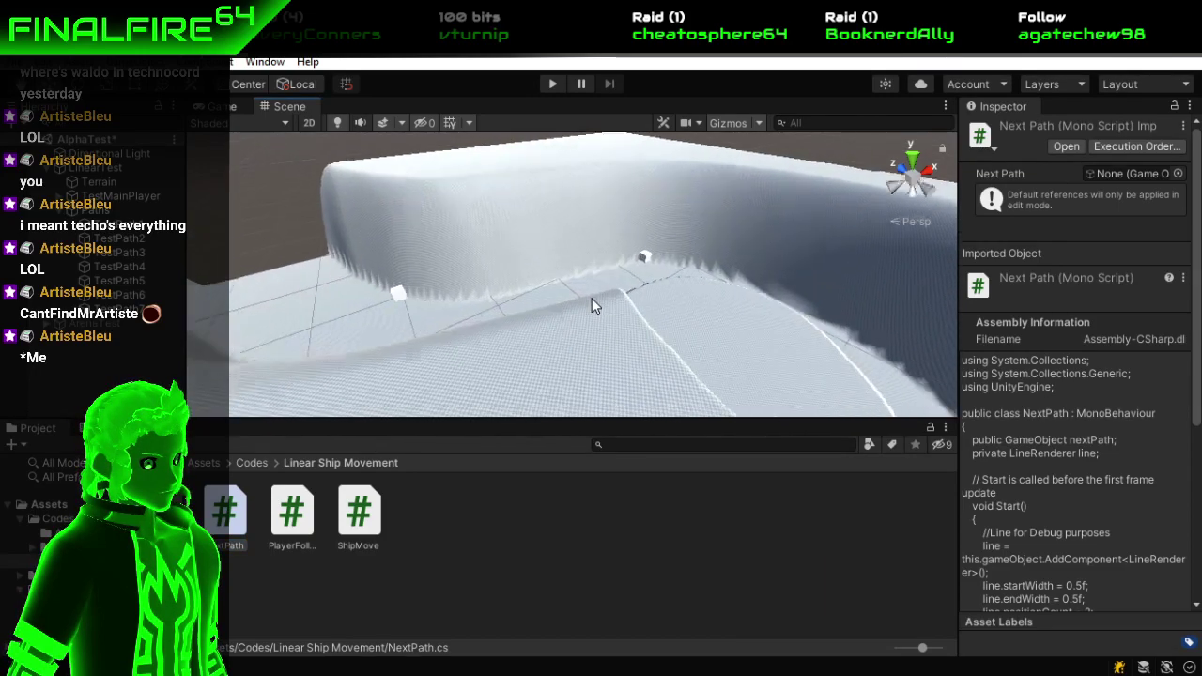
drag(674, 291, 648, 302)
right_click(449, 560)
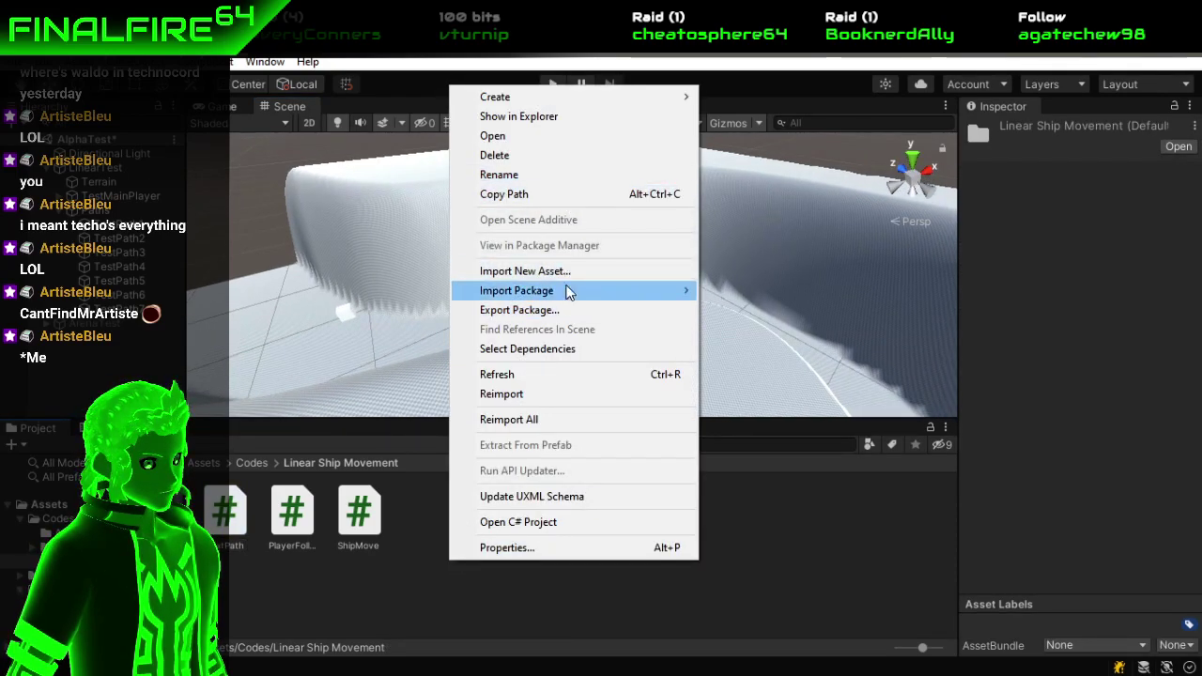
mouse_move(568, 290)
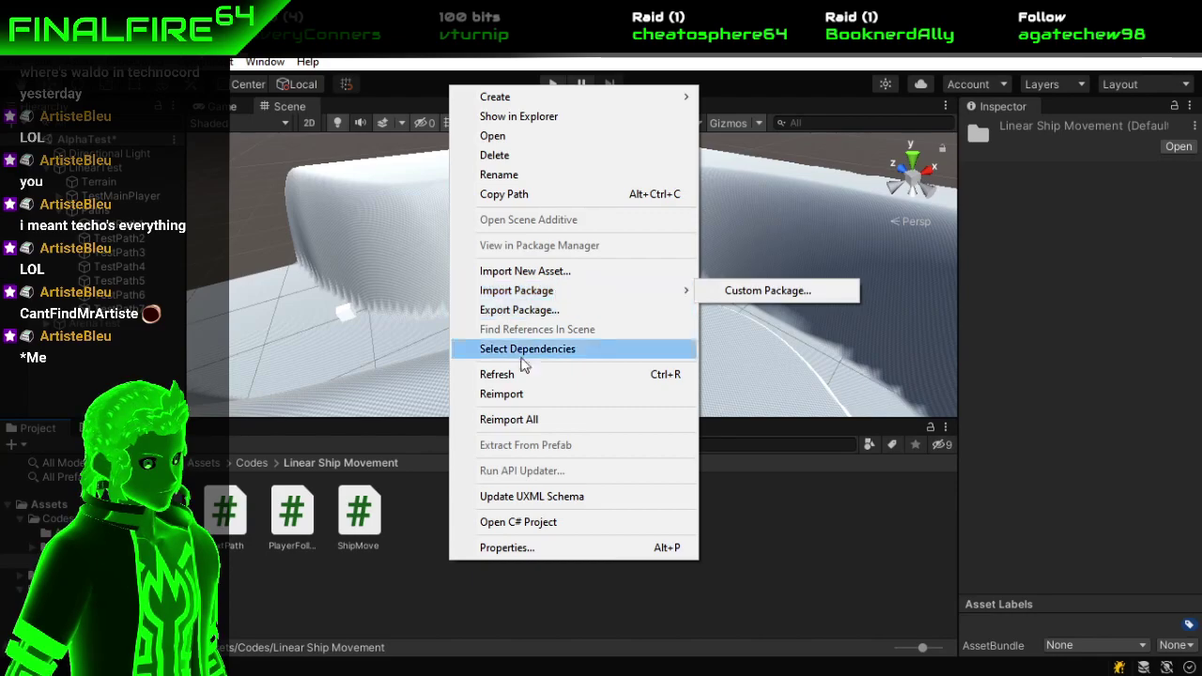
click(423, 533)
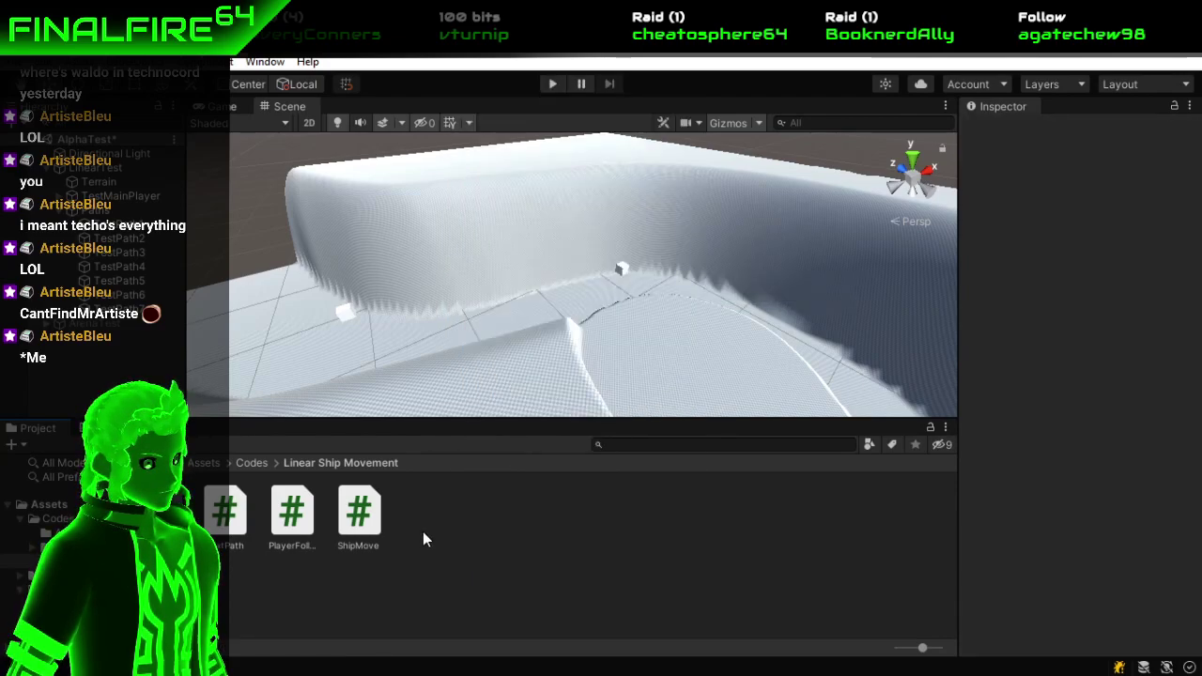
click(317, 521)
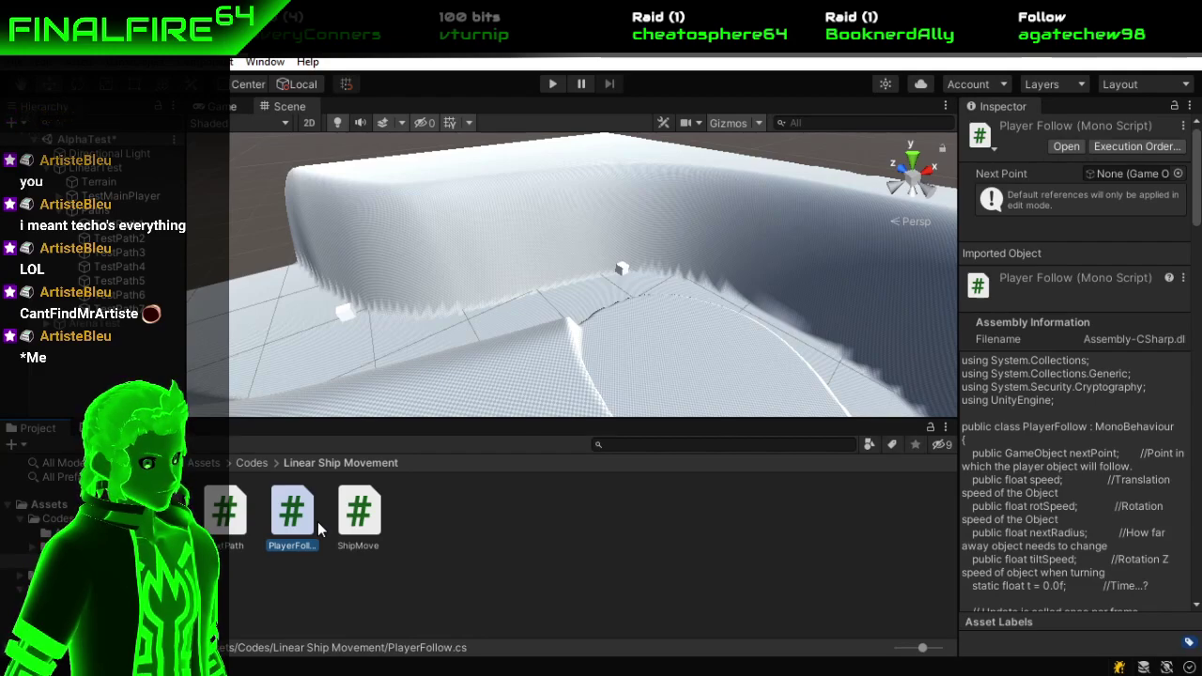
Create a C# script named LinearWaypointTrigger in the Linear Ship Movement folder and open it in Visual Studio.
right_click(464, 512)
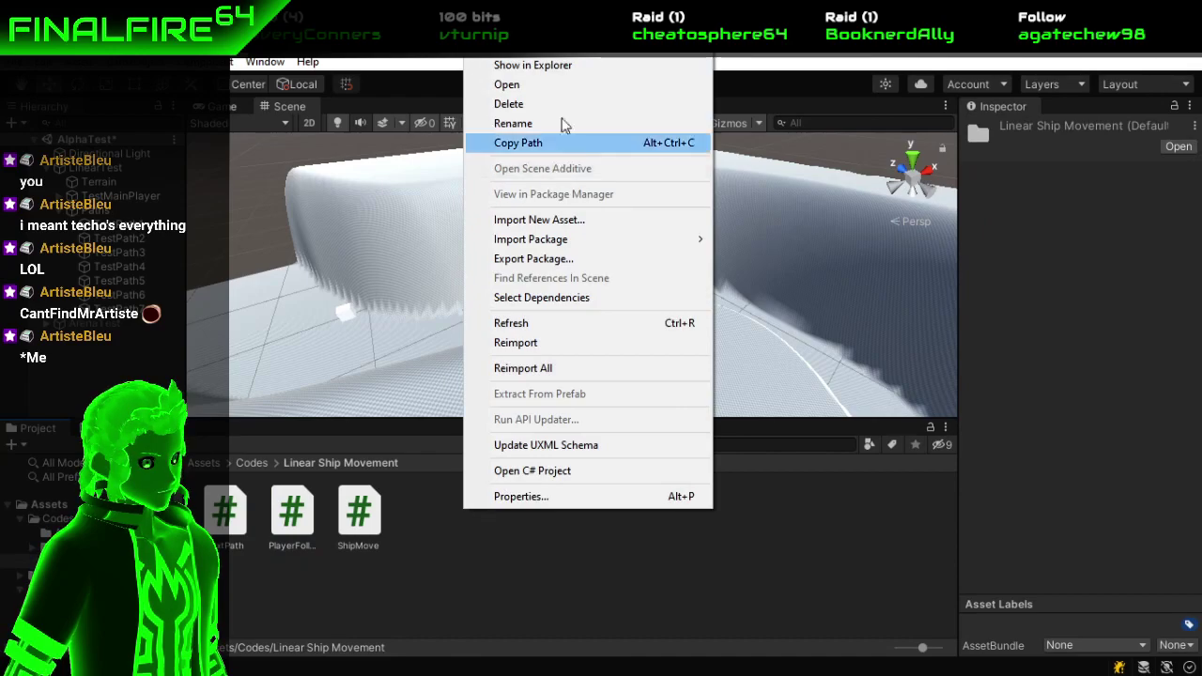
mouse_move(563, 45)
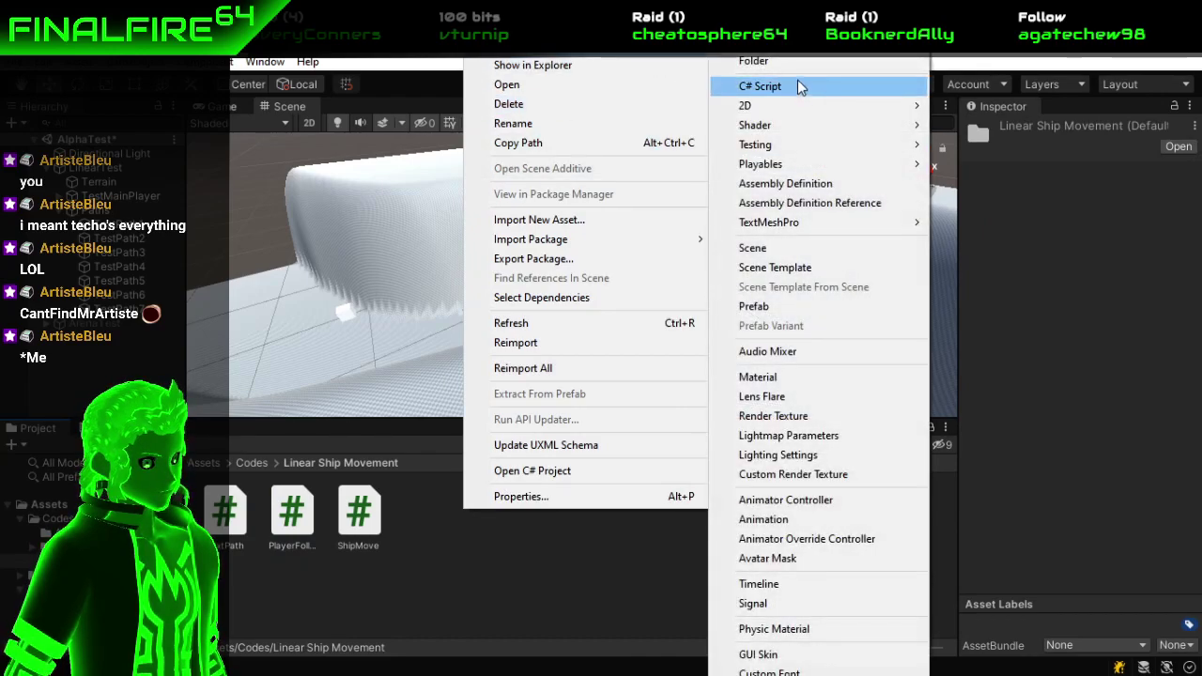
click(797, 84)
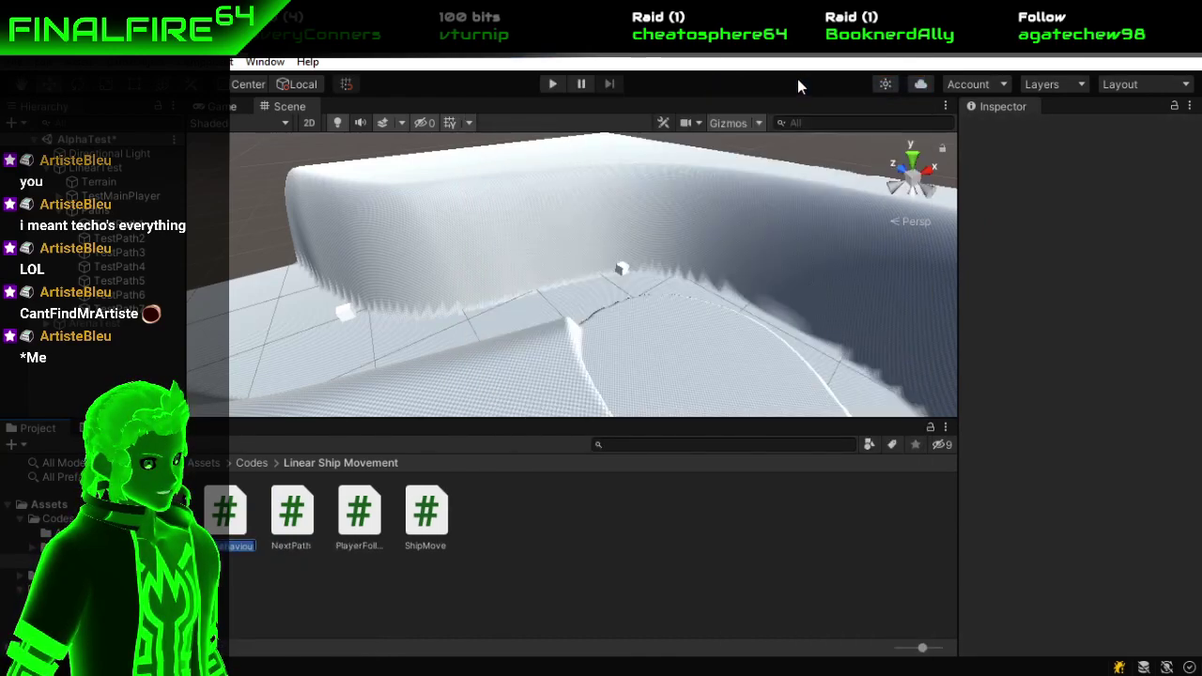
key(BackSpace)
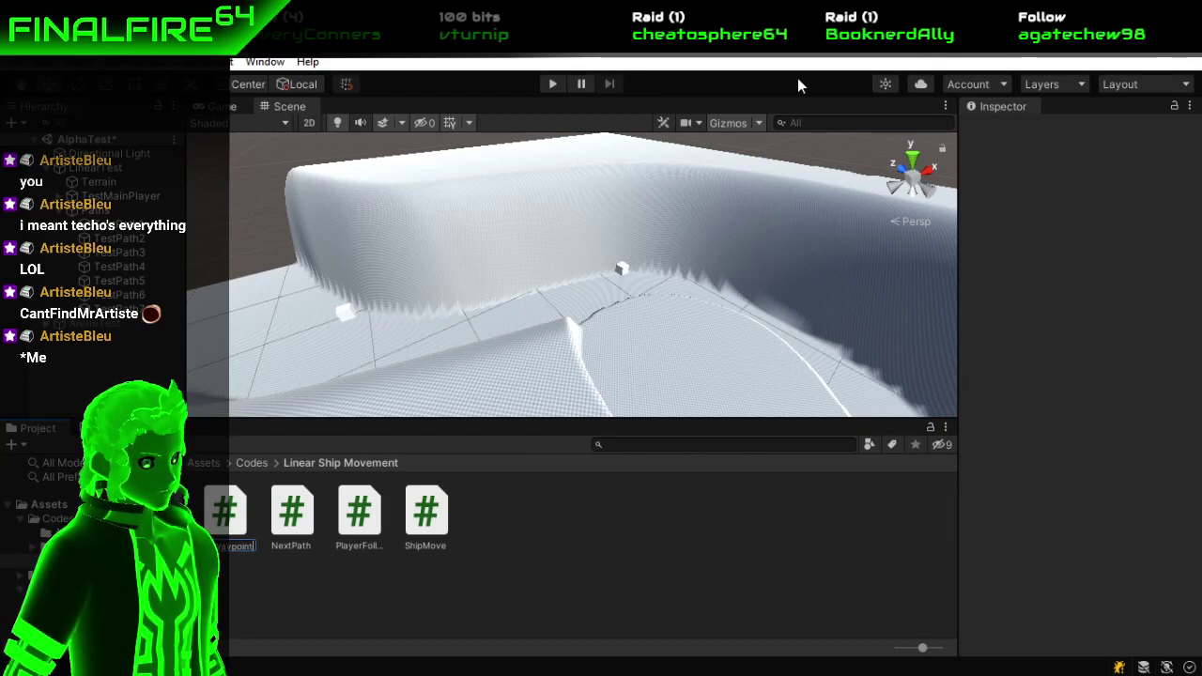
text(LinearWaypointTrigger)
key(Return)
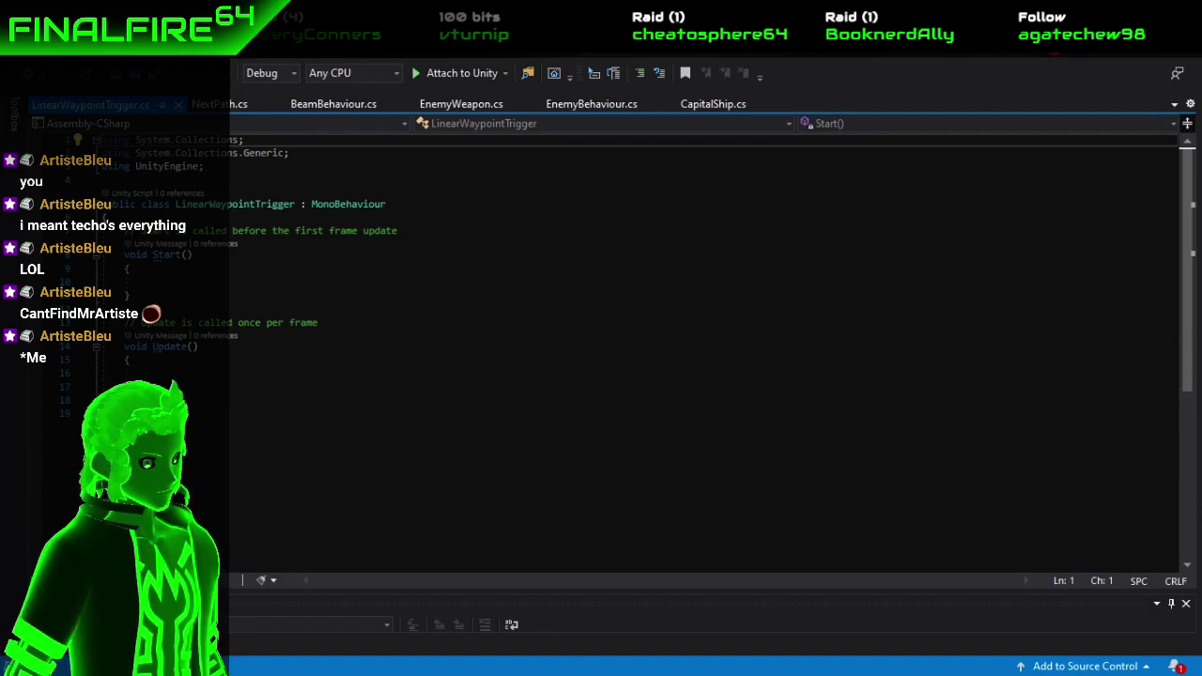
Add blank lines below the Update method in the LinearWaypointTrigger script.
mouse_move(627, 675)
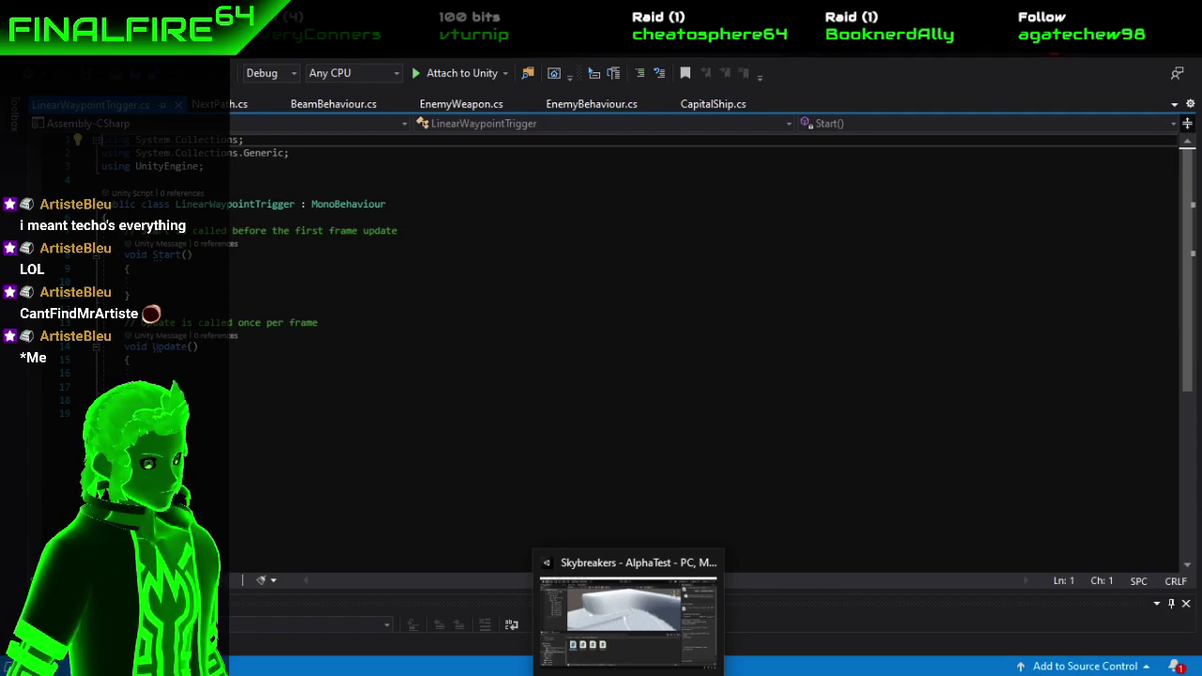
click(180, 291)
click(146, 373)
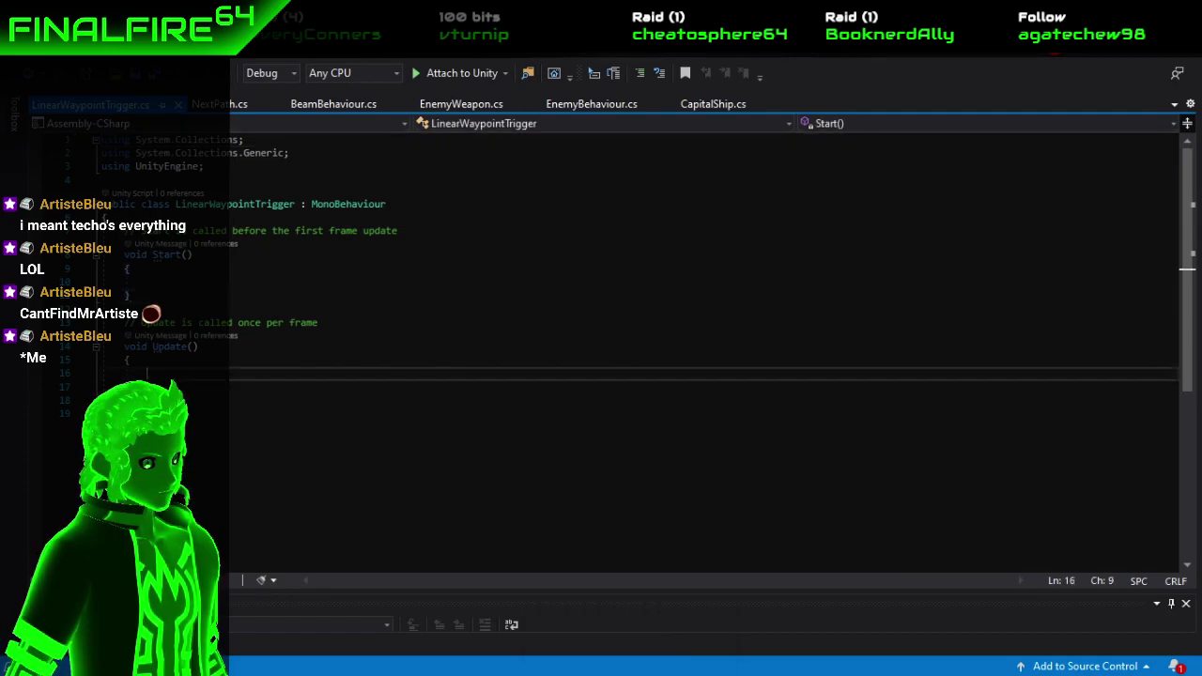
click(141, 386)
key(Return)
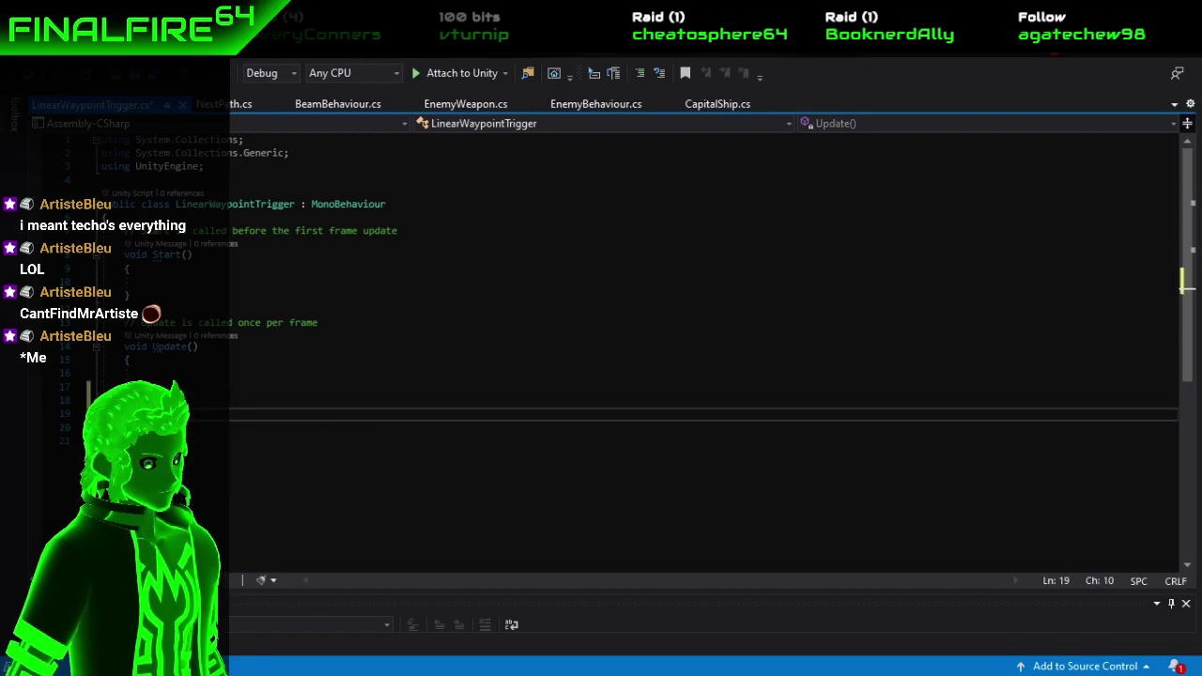
key(ctrl+space)
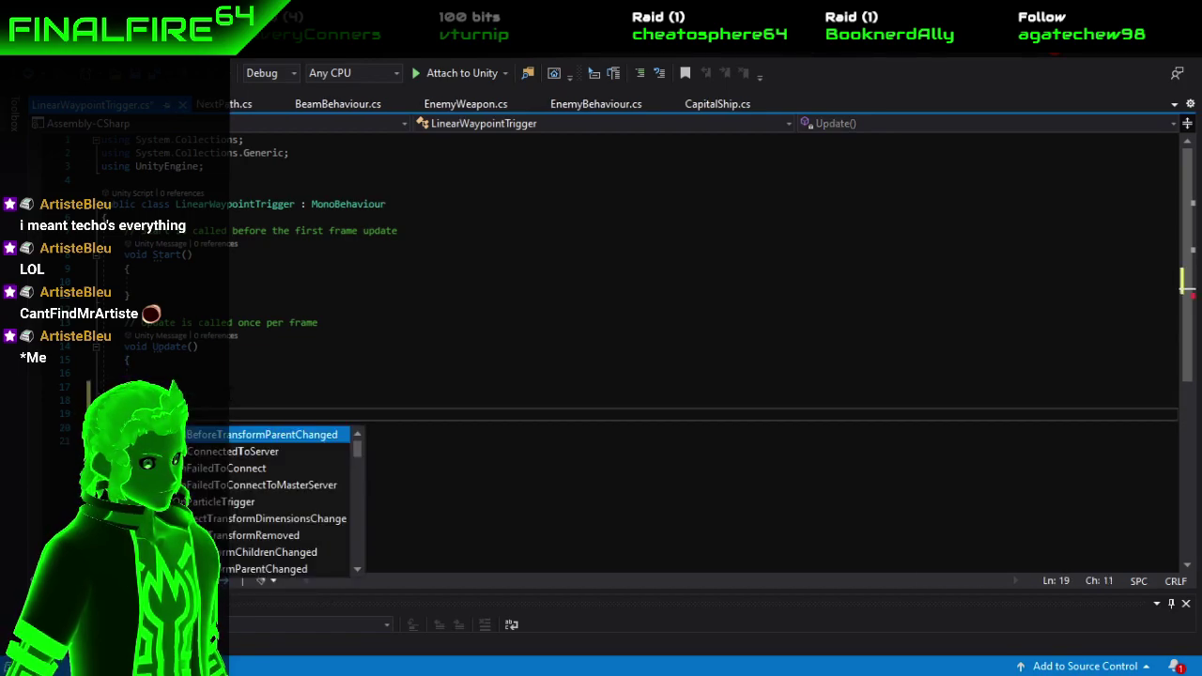
text(Loaded)
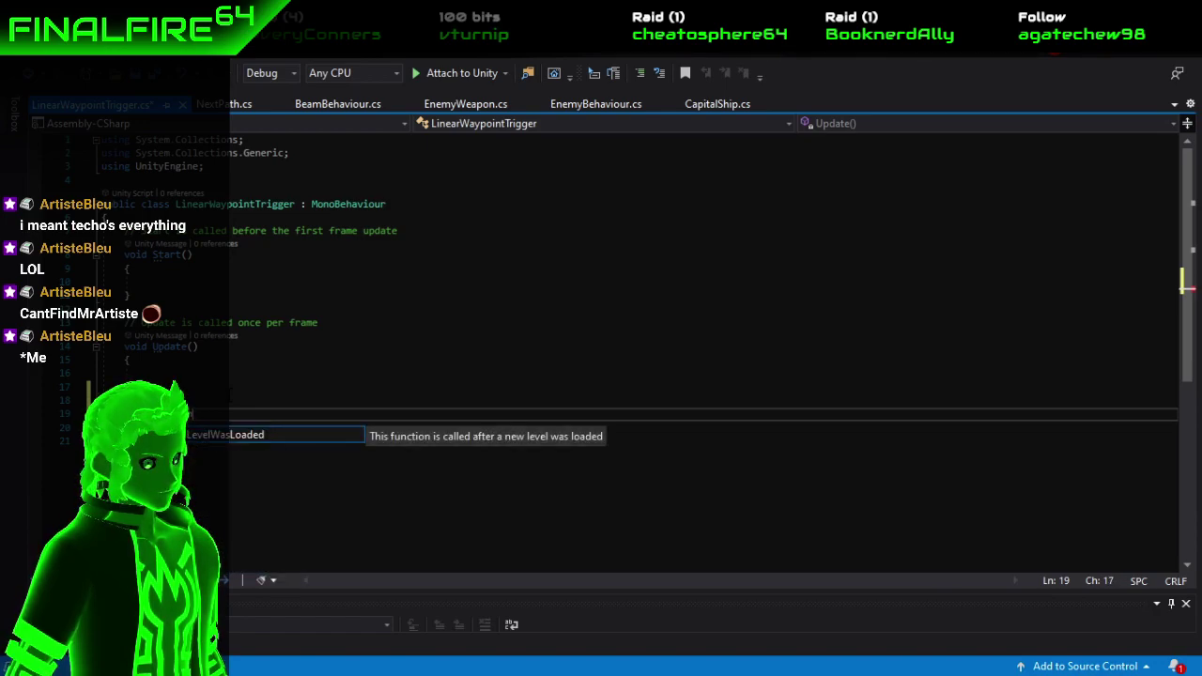
key(BackSpace)
key(BackSpace)
key(BackSpace)
key(BackSpace)
key(BackSpace)
key(BackSpace)
Add an empty void method named TriggerWaypointBehaviour() with its braces below the Update method.
text(Trigg)
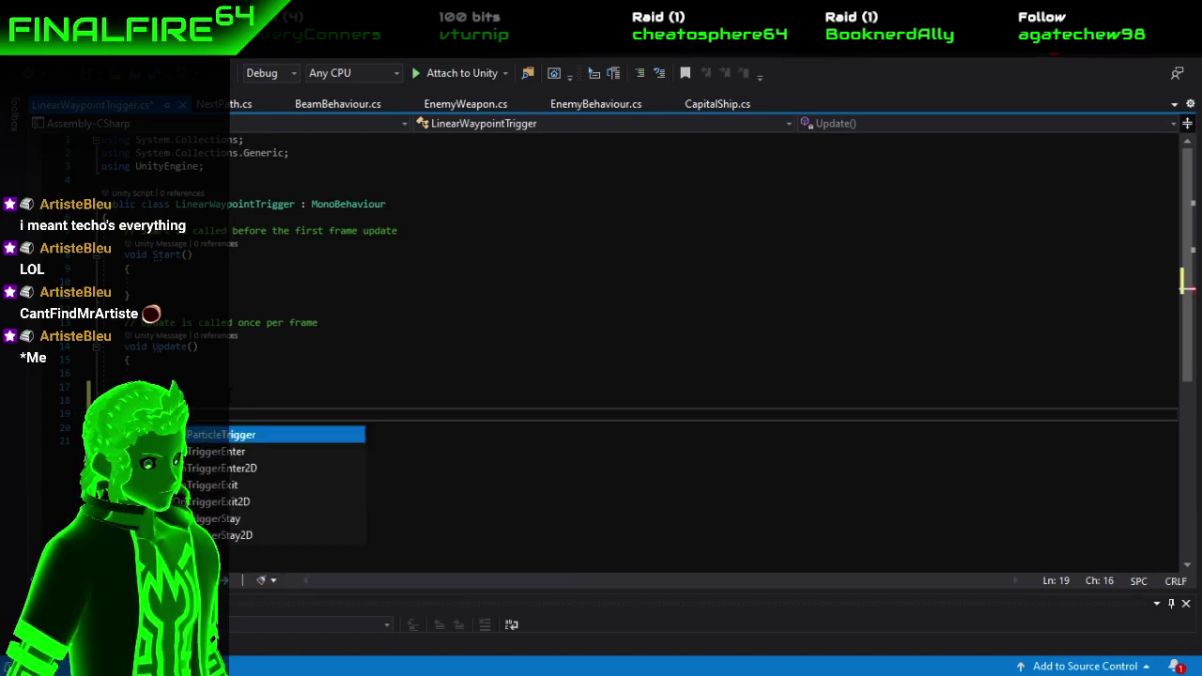
text(rWaypoint)
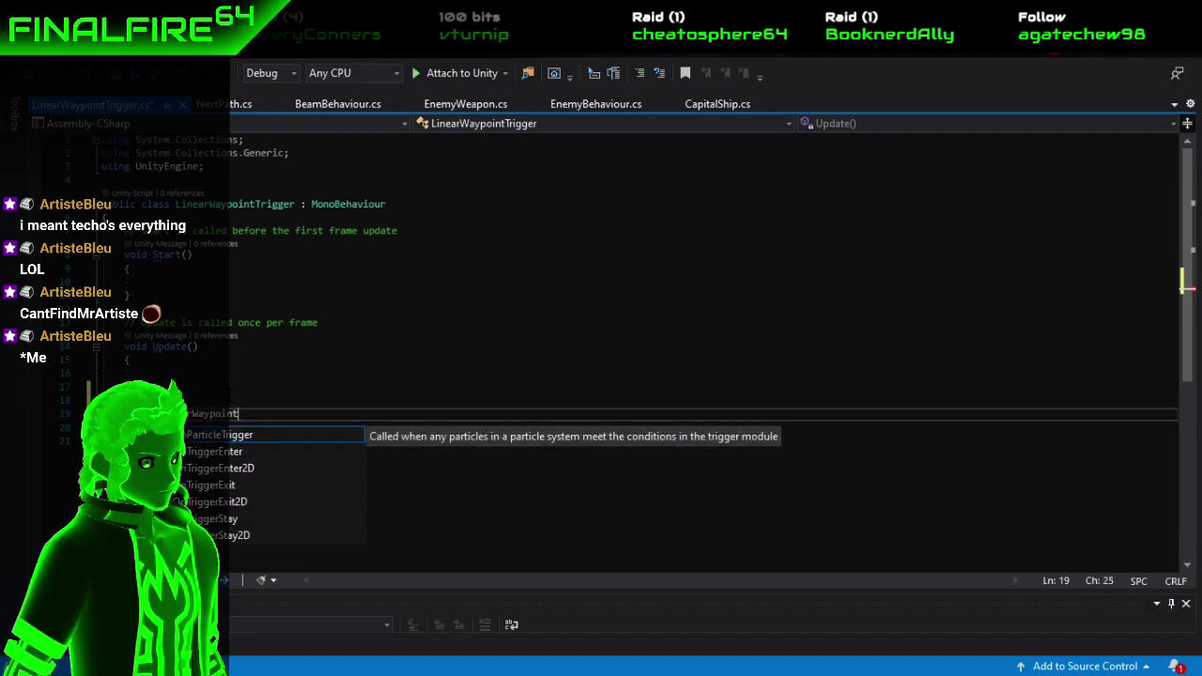
text(Behavious)
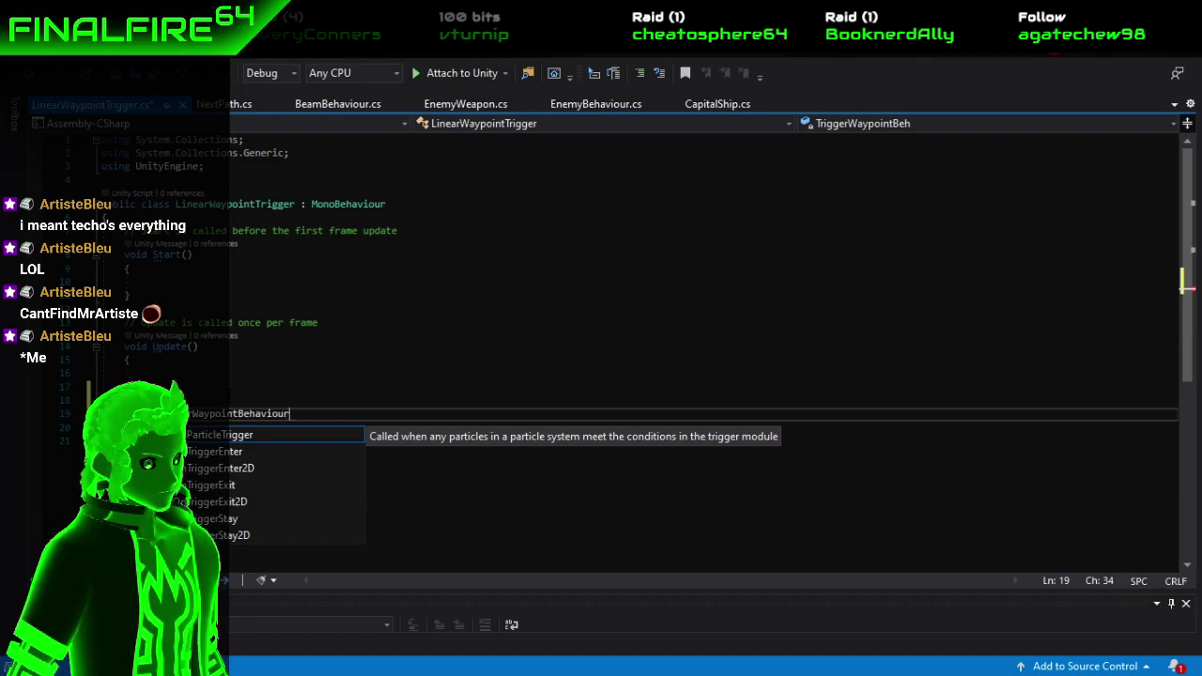
text(())
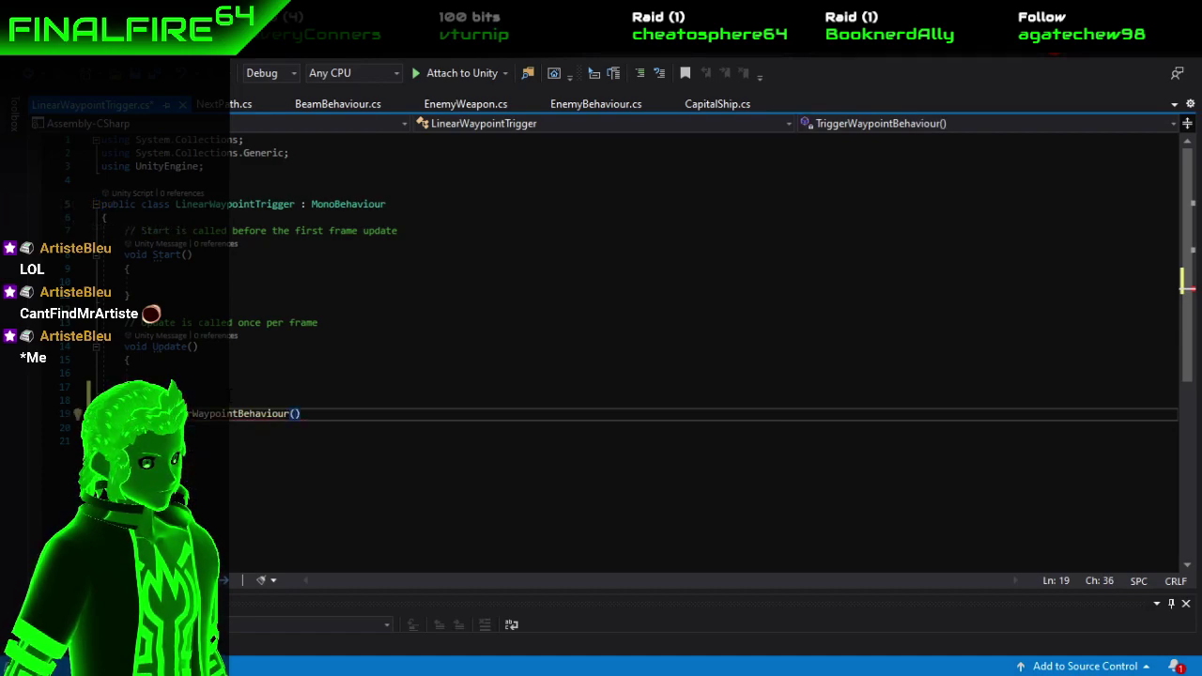
key(Return)
text({)
key(Return)
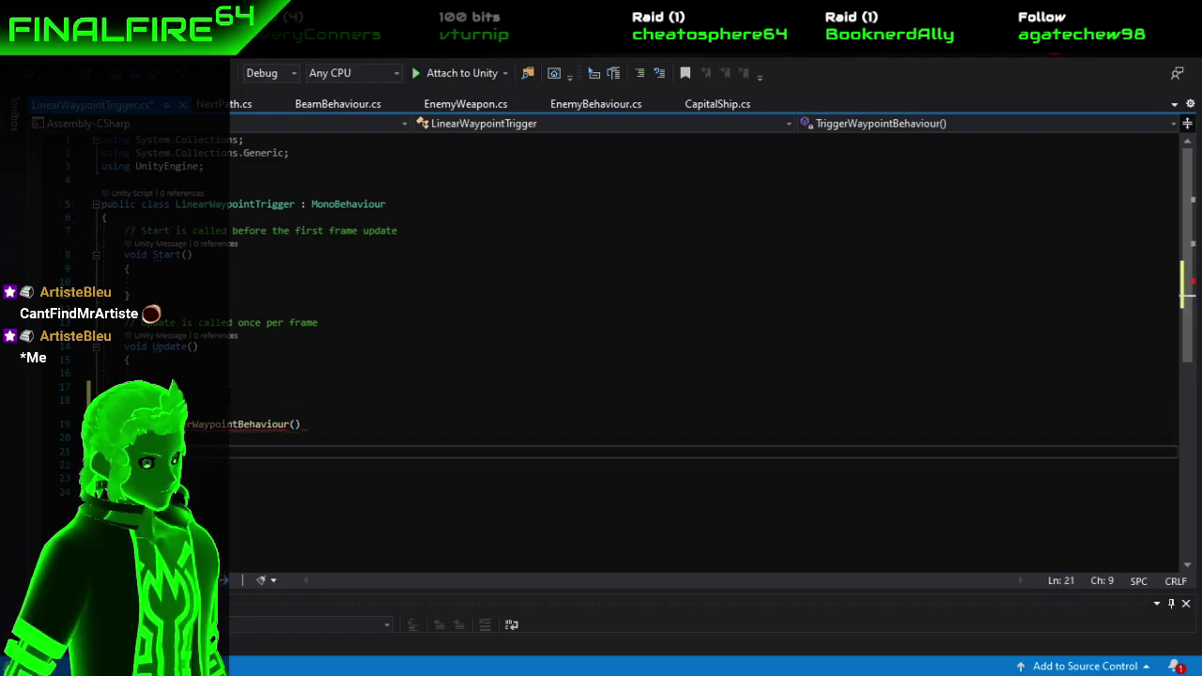
Add the comments "//Get enemies that are triggered" and "//Trigger enemies behaviour" inside TriggerWaypointBehaviour, separated by a blank line.
text(if)
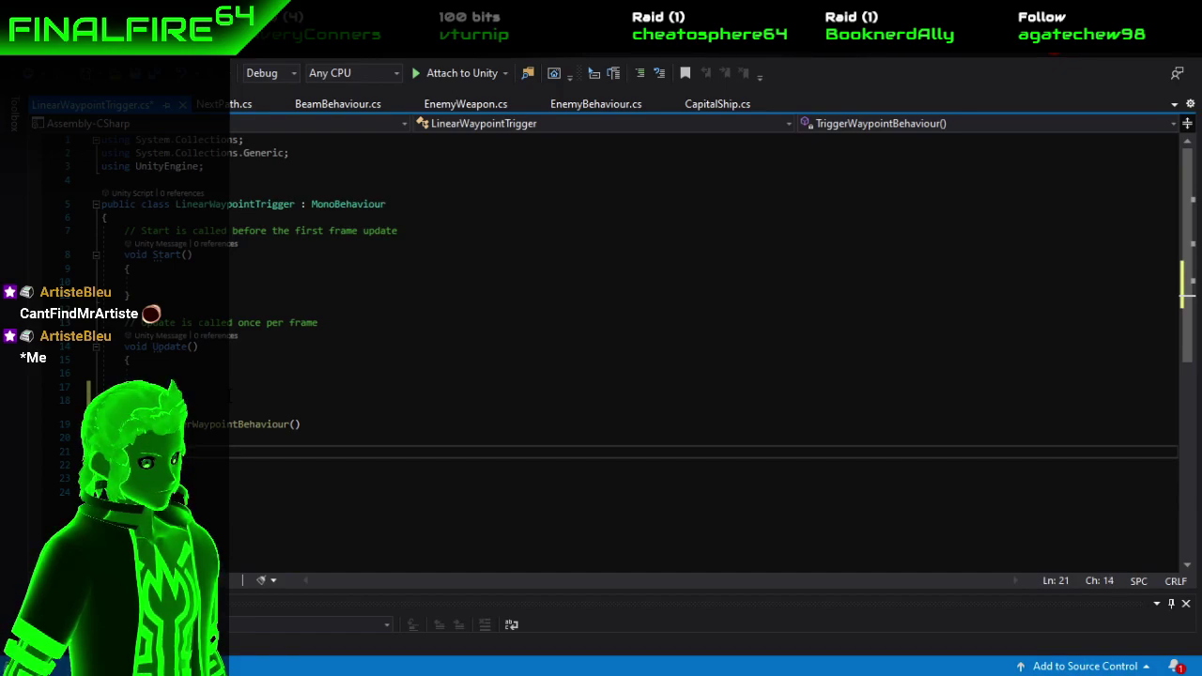
text(;)
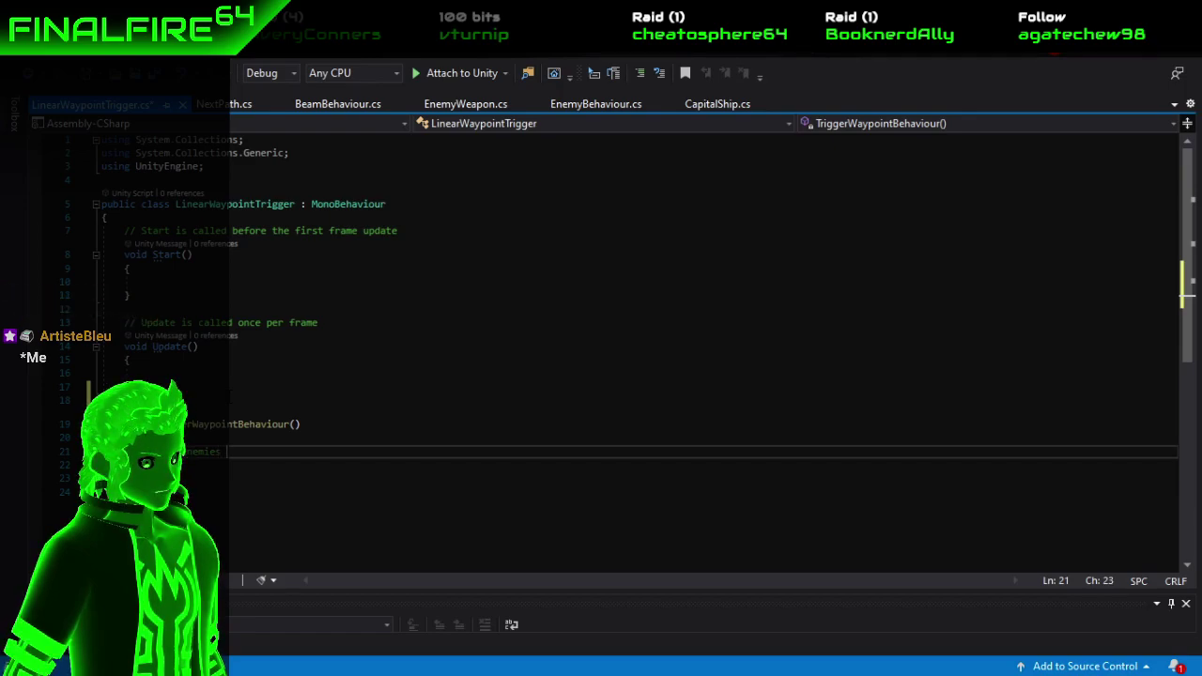
text( that are triggered)
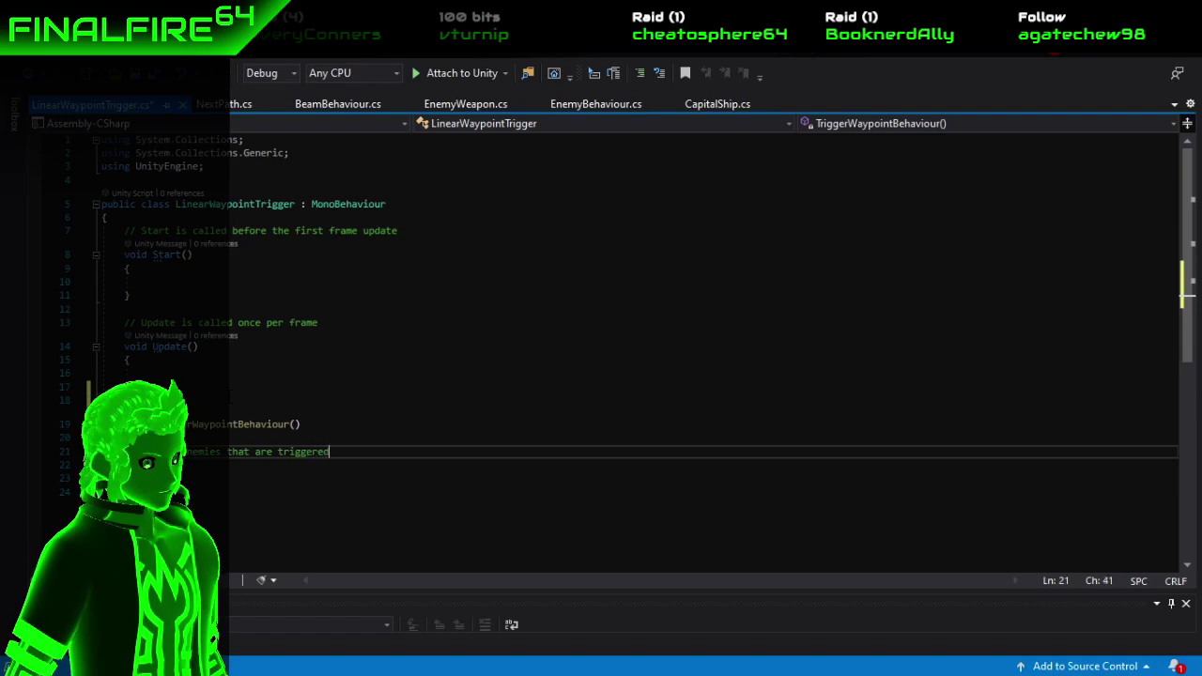
key(Return)
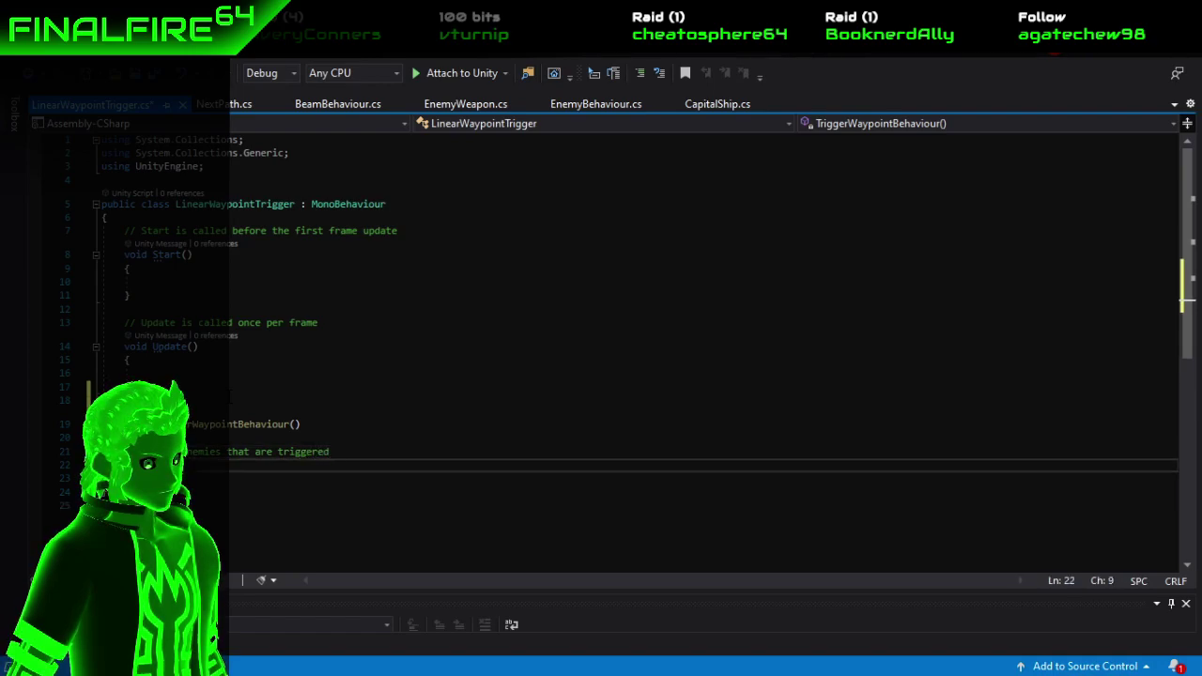
key(Return)
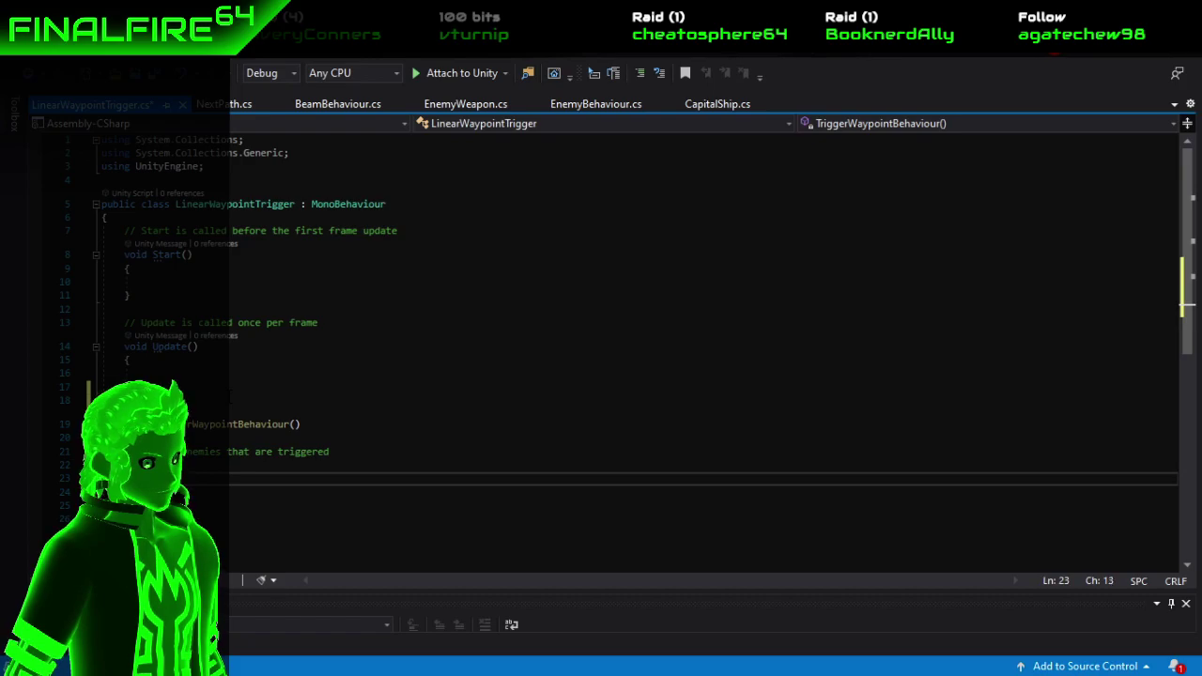
text(s behaviour)
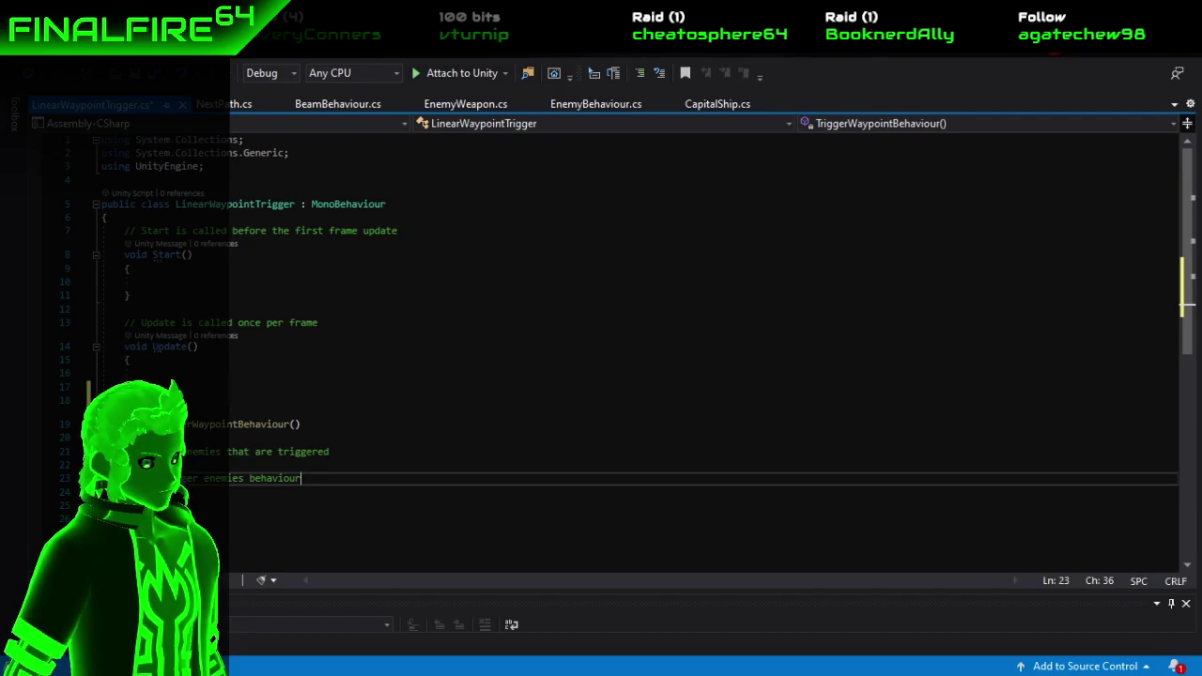
Remove the default Start and Update methods and begin a public variable declaration at the start of the class.
drag(132, 386, 124, 230)
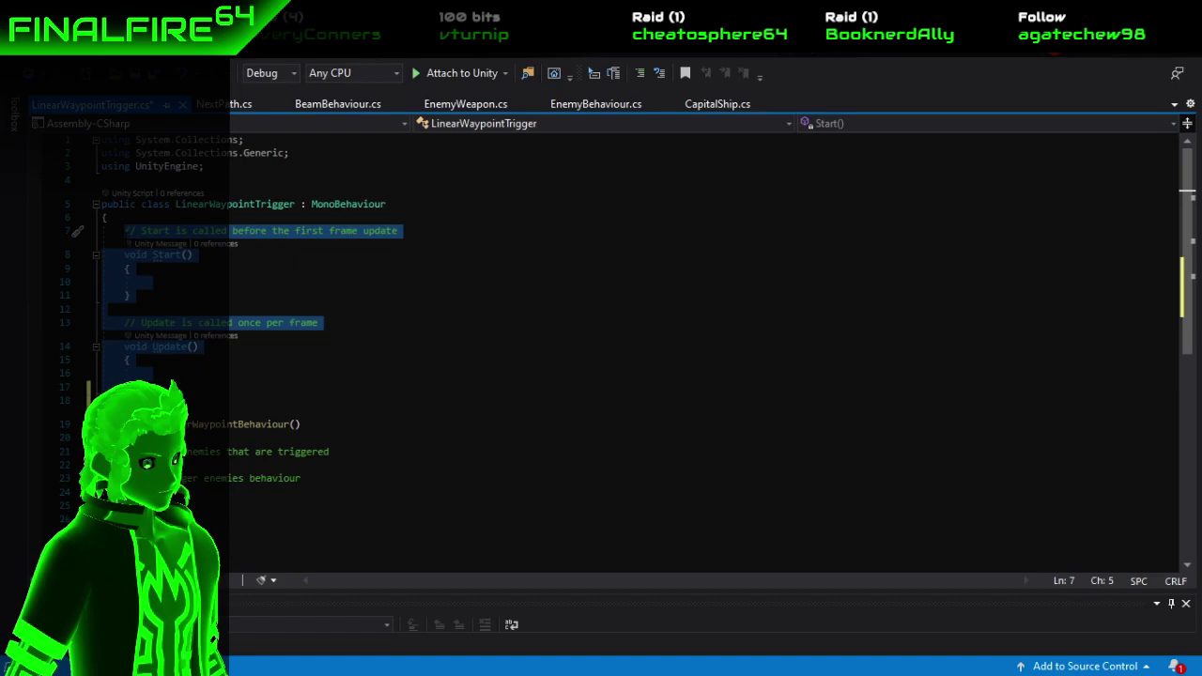
key(BackSpace)
text(ou)
key(BackSpace)
key(BackSpace)
text(p)
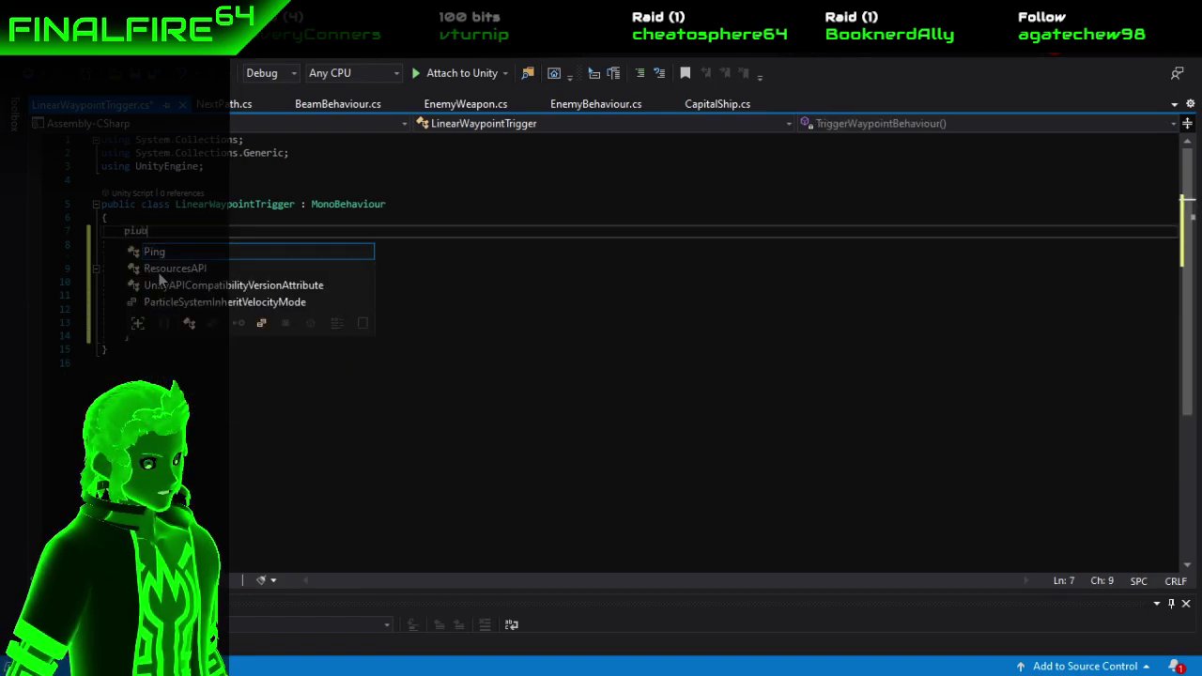
text(ublic)
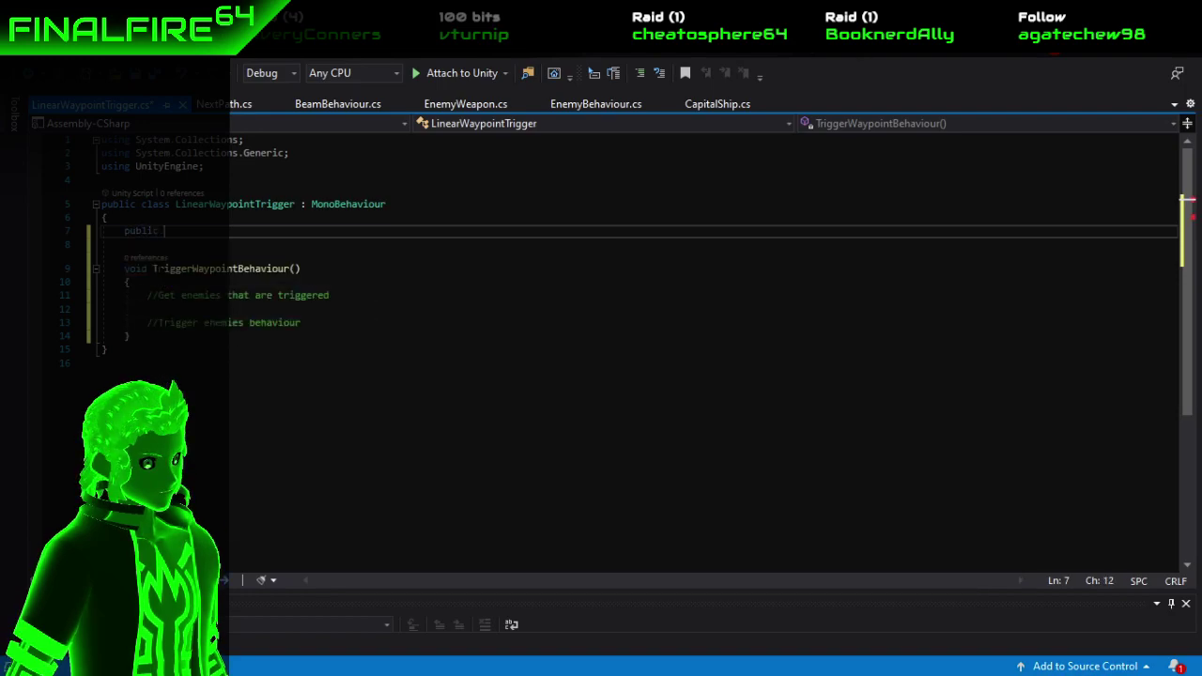
Close the EnemyWeapon script and review the variable declarations at the beginning of the CapitalShip script.
click(462, 104)
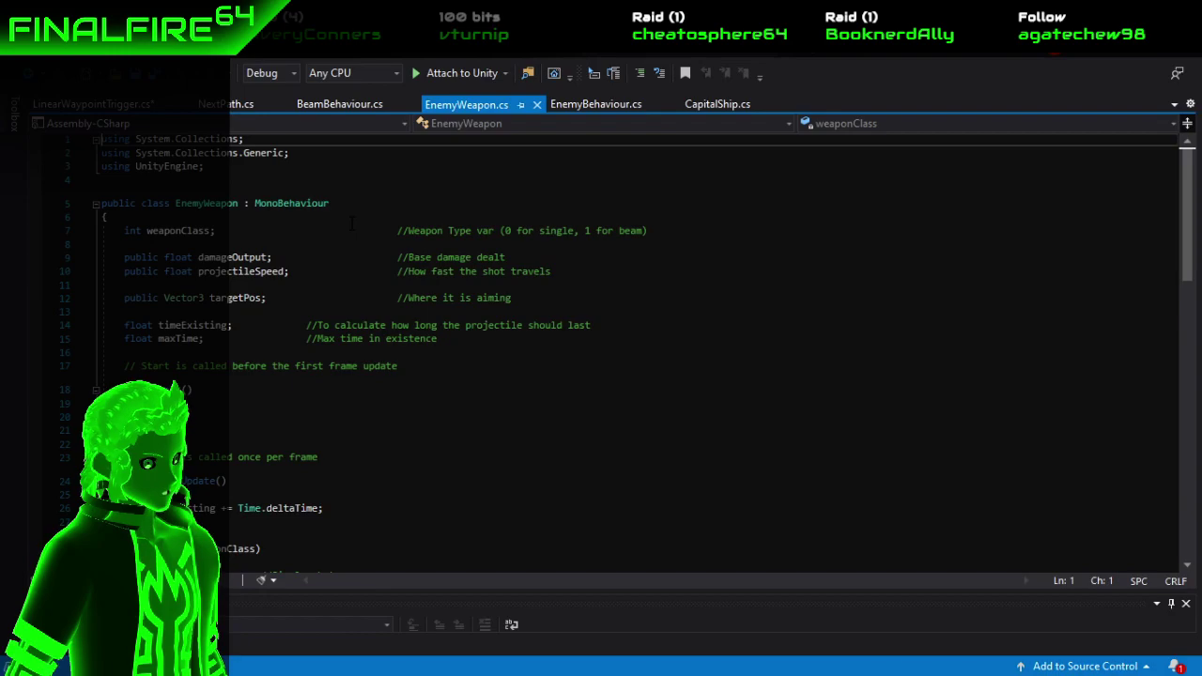
click(538, 105)
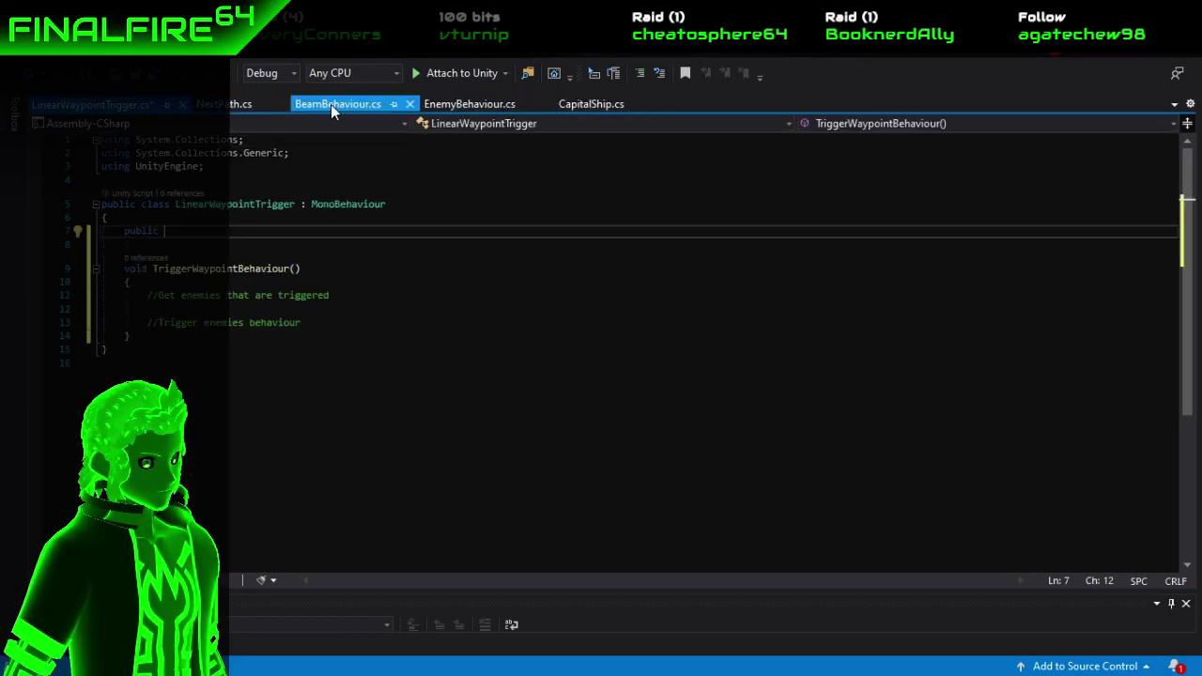
click(582, 106)
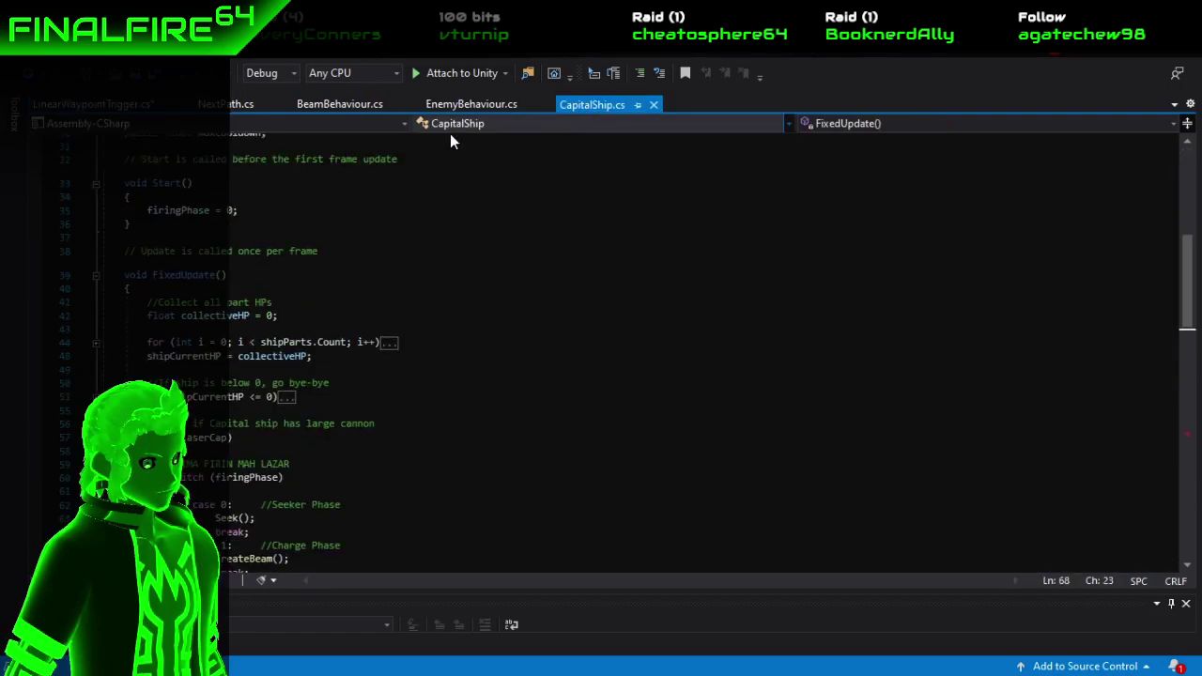
scroll(422, 188, up, 4)
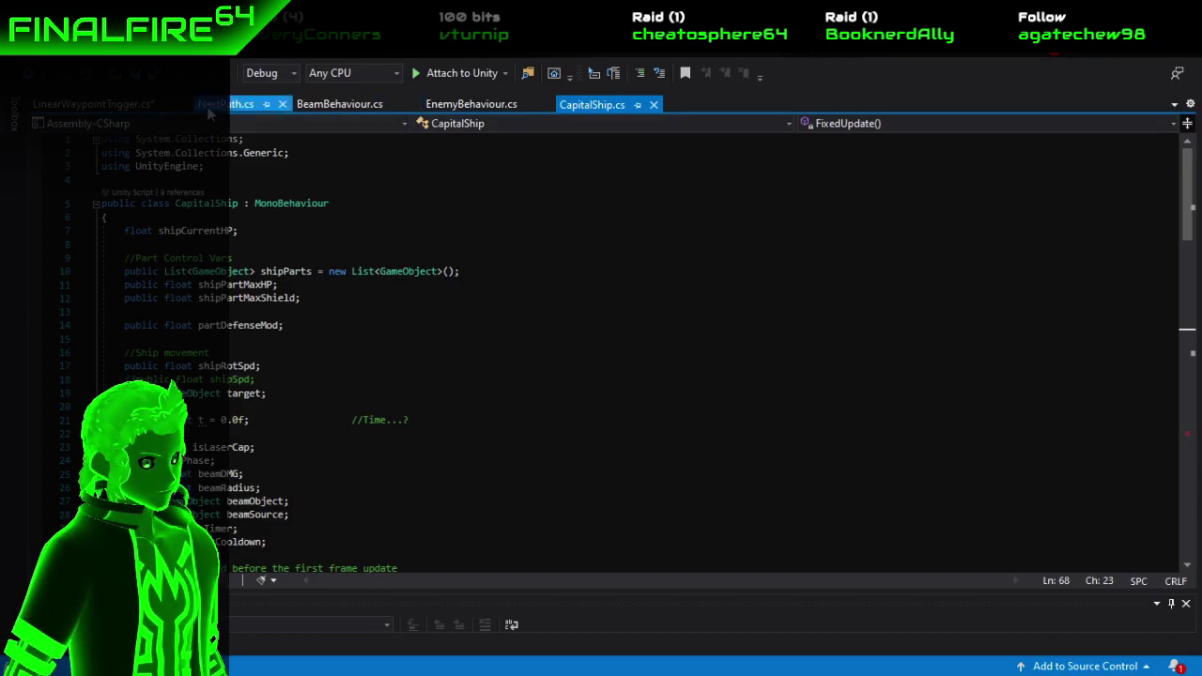
Return to the LinearWaypointTrigger script and reword the first comment to "//Loop through enemies that are triggered".
click(117, 105)
click(310, 298)
drag(175, 297, 160, 297)
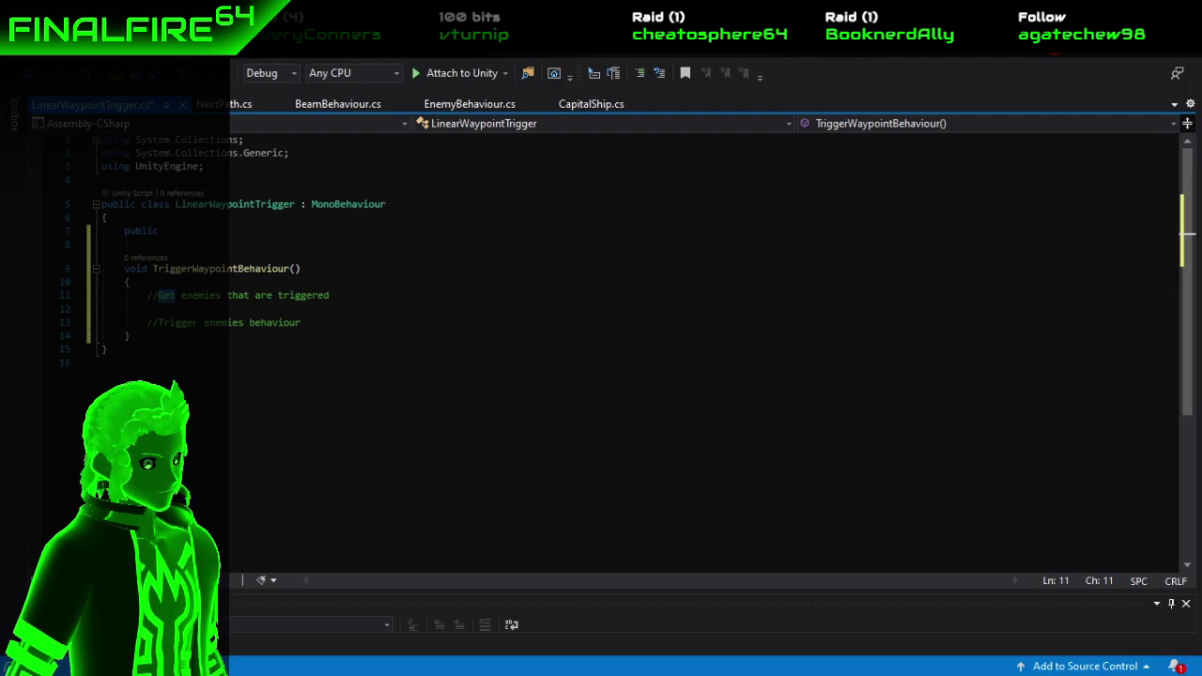
text(Appl)
key(BackSpace)
key(BackSpace)
key(BackSpace)
key(BackSpace)
text(Loop through)
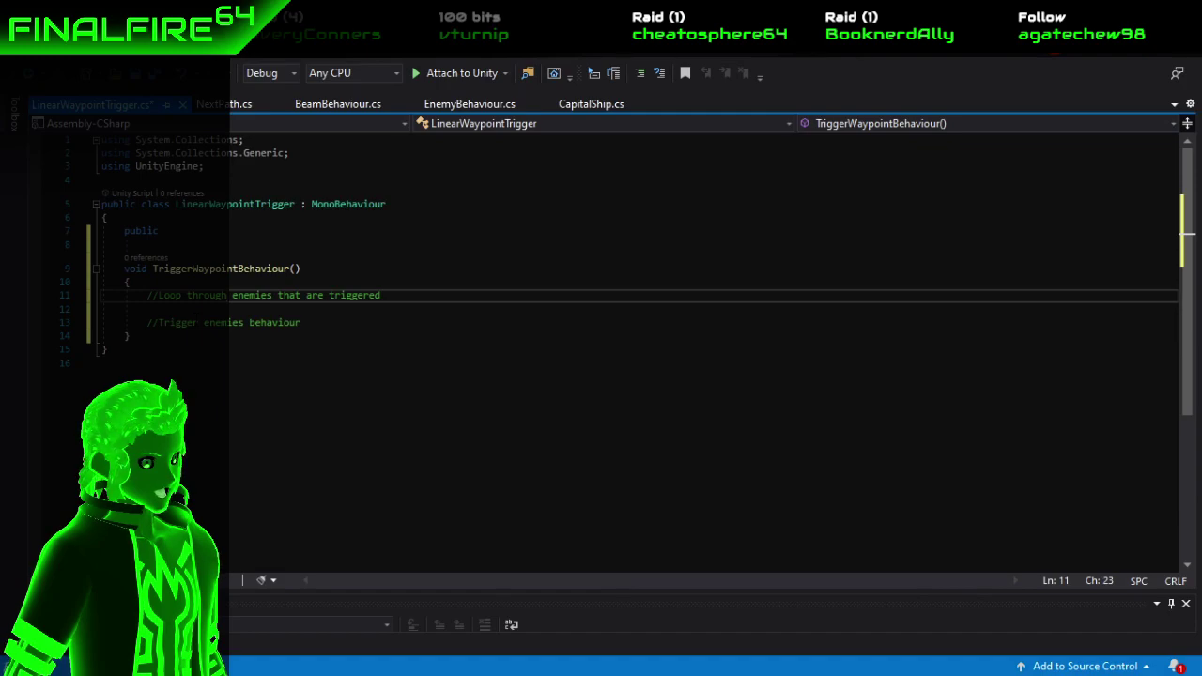
Reword the second comment to "//Enable Enemies" and add blank lines beneath it.
double_click(182, 322)
text(Eneble Enemies)
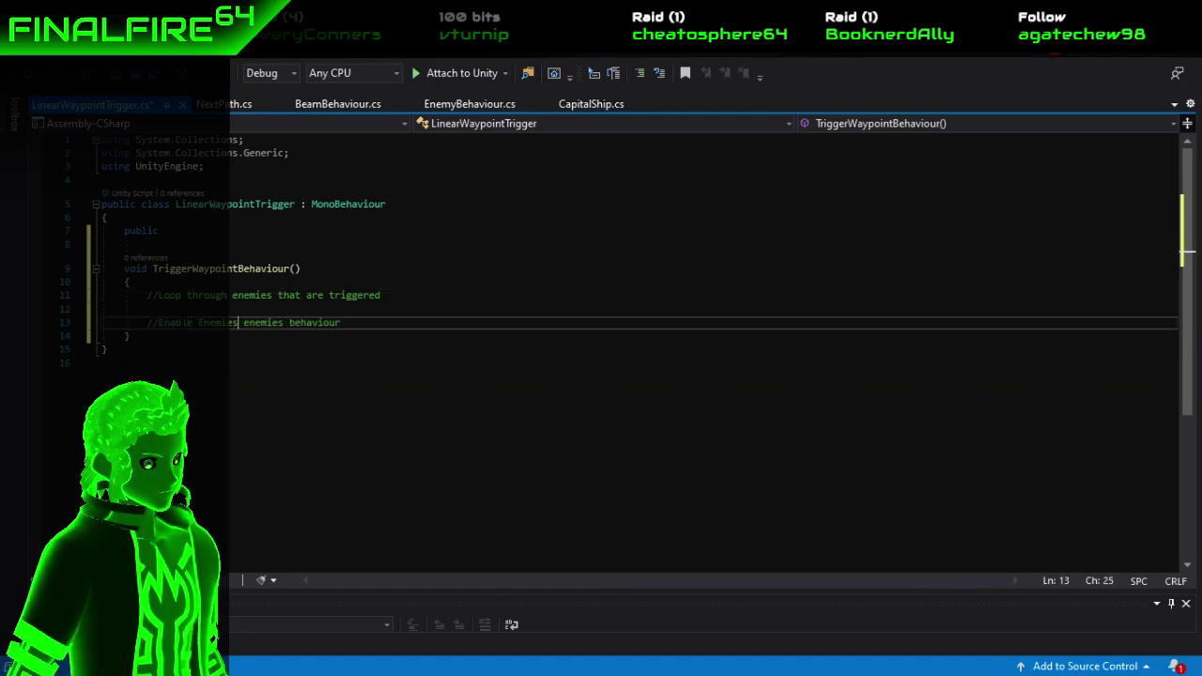
key(Delete)
key(Delete)
key(Delete)
key(Delete)
key(Delete)
key(Delete)
key(Delete)
key(Delete)
key(Delete)
key(Delete)
key(Delete)
key(Delete)
key(Delete)
key(Delete)
key(Delete)
key(Delete)
key(Delete)
key(Delete)
key(Return)
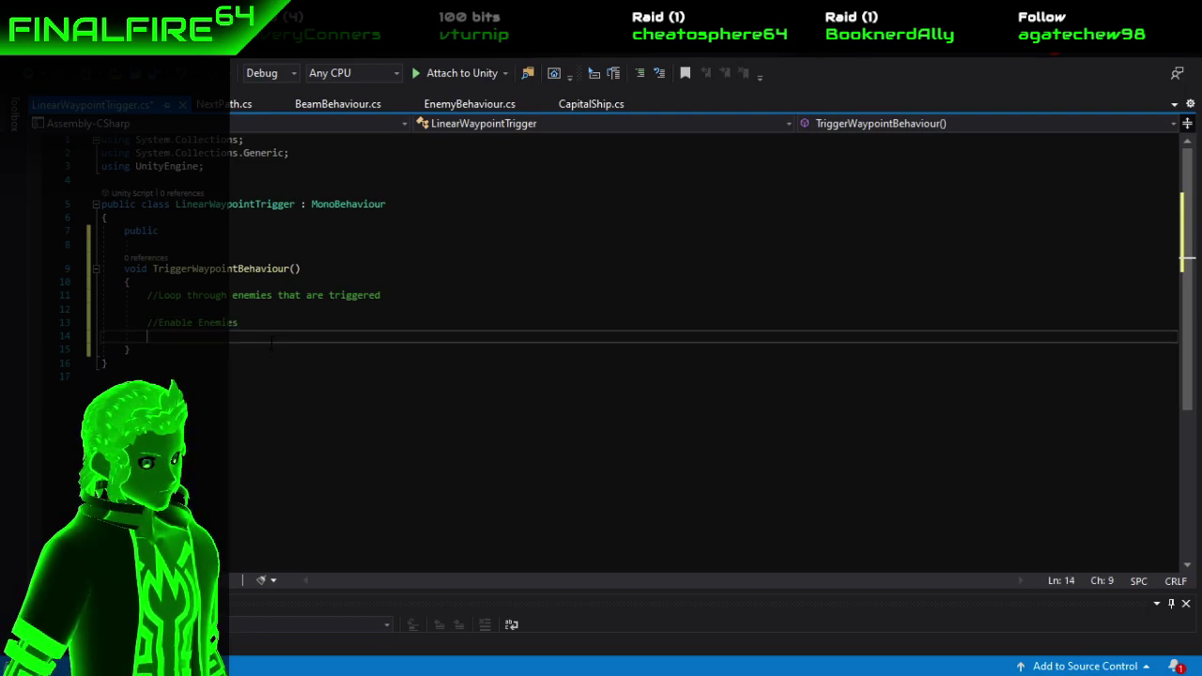
key(Return)
Complete the public declaration at the start of the class as "List<GameObject>() enemiesList;".
click(265, 230)
text(list)
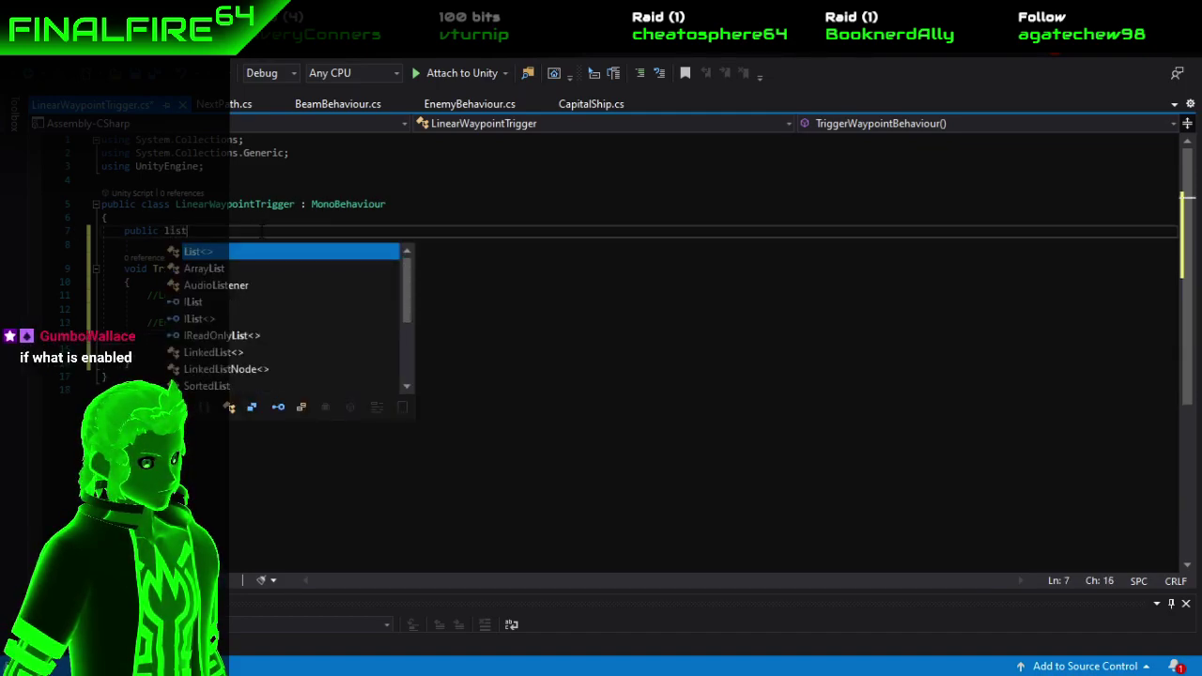
key(Tab)
text(<)
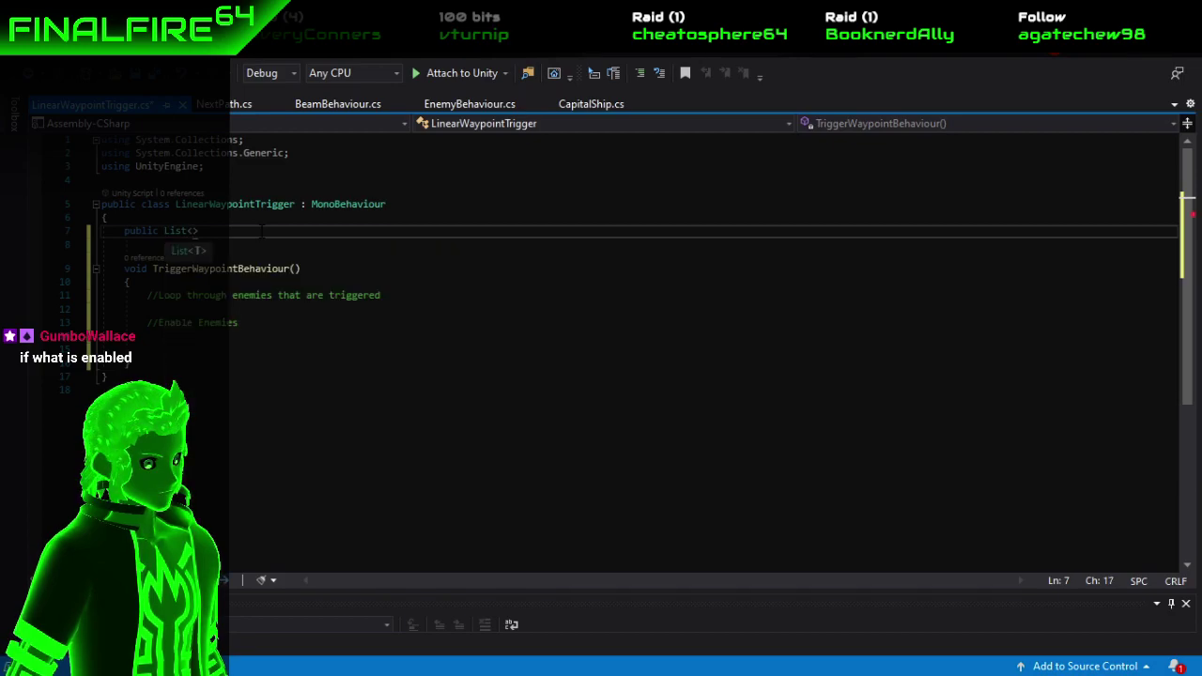
text(GameObject)
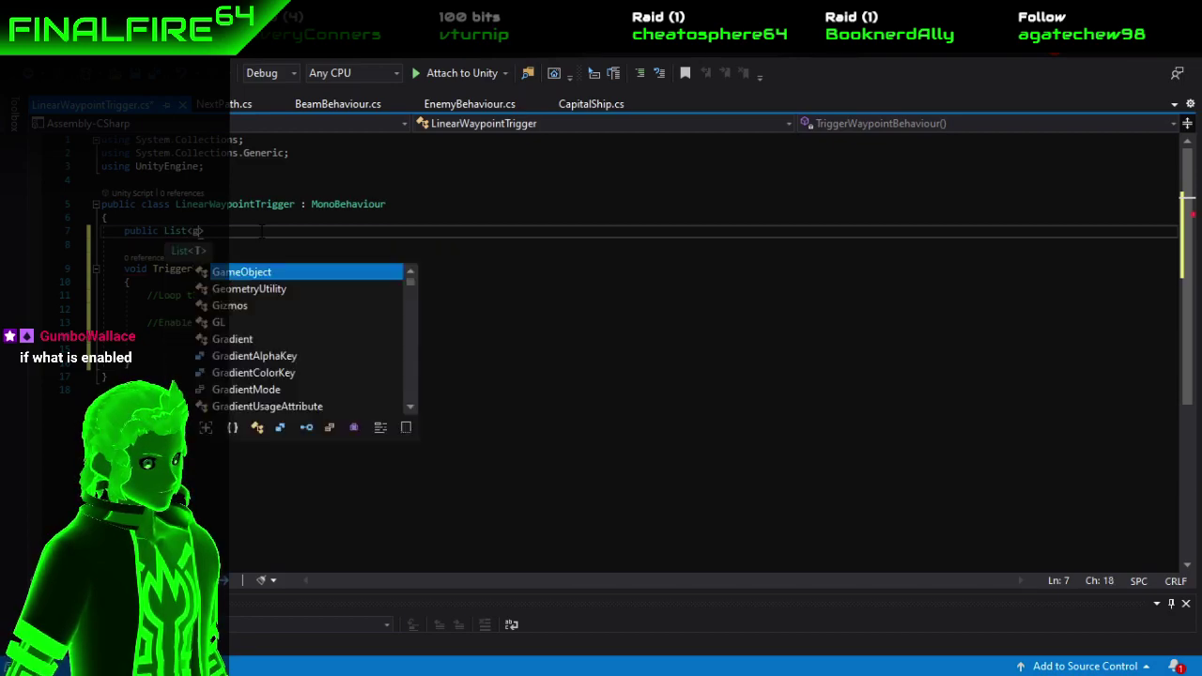
key(Tab)
text(>())
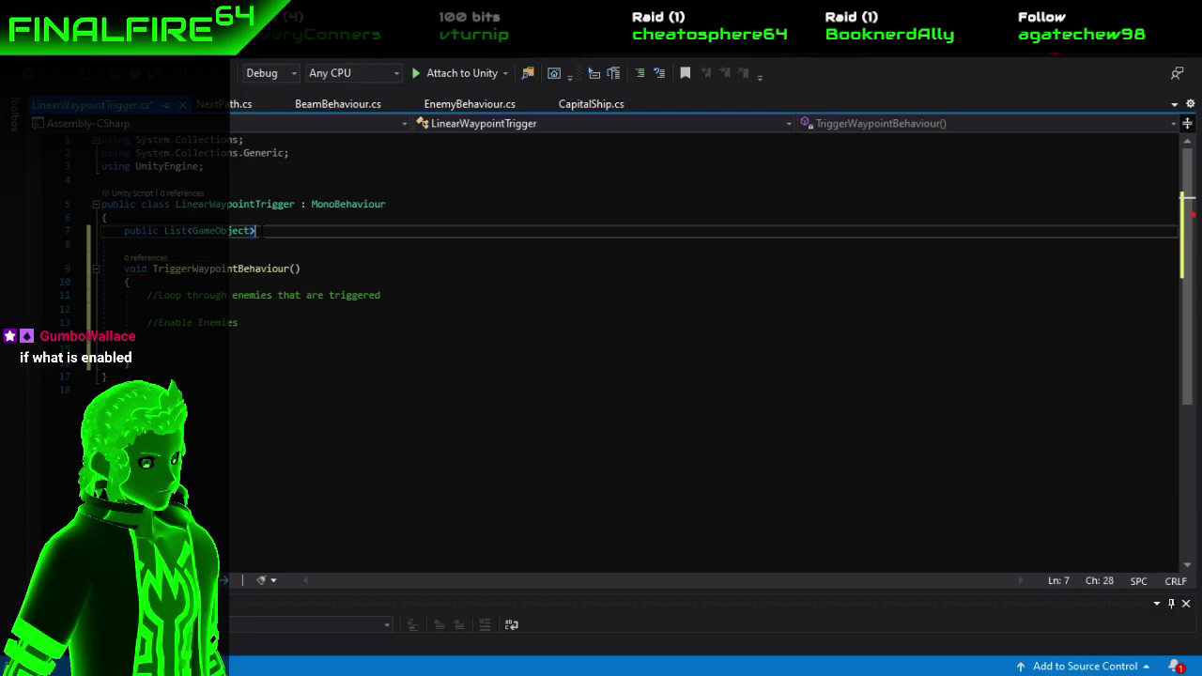
text( enemiesList)
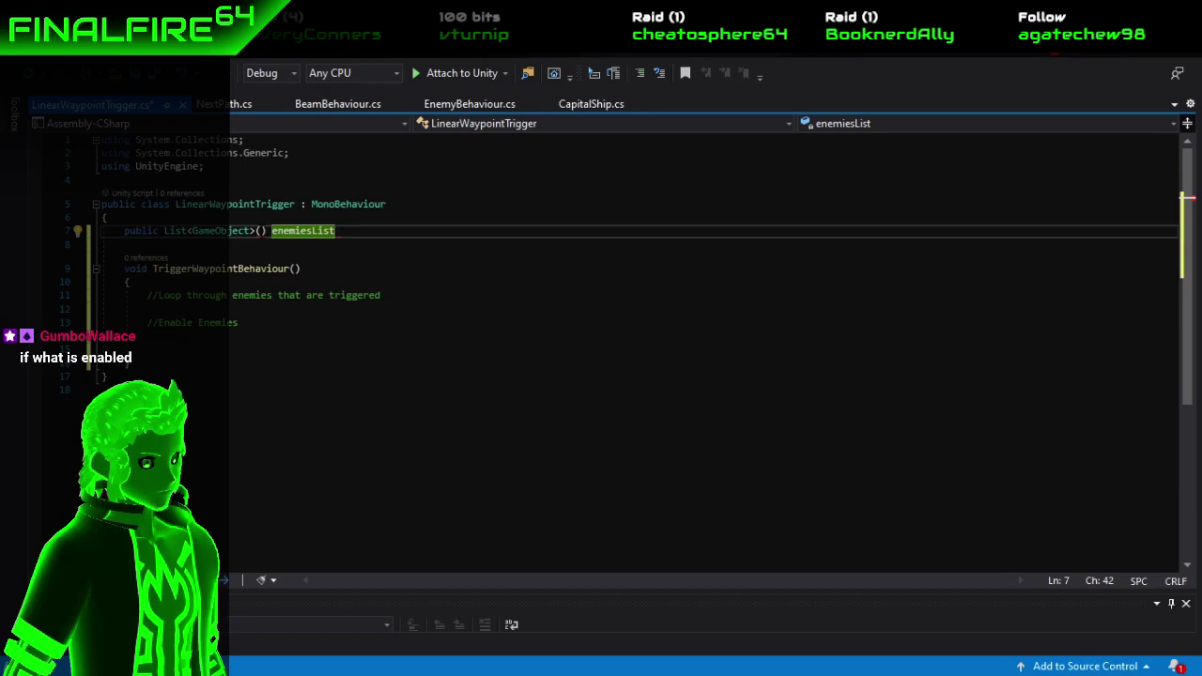
text(;)
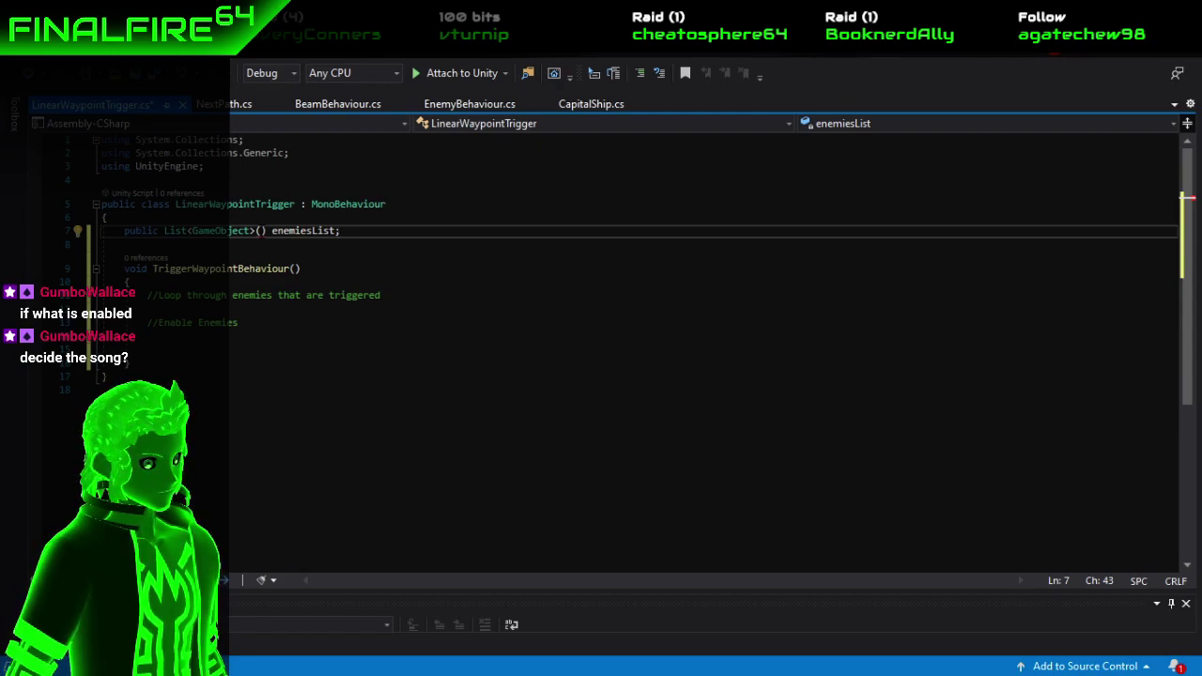
Begin a for loop under the "Loop through enemies" comment with the header "for (int i = 0; i < enemiesList".
click(274, 310)
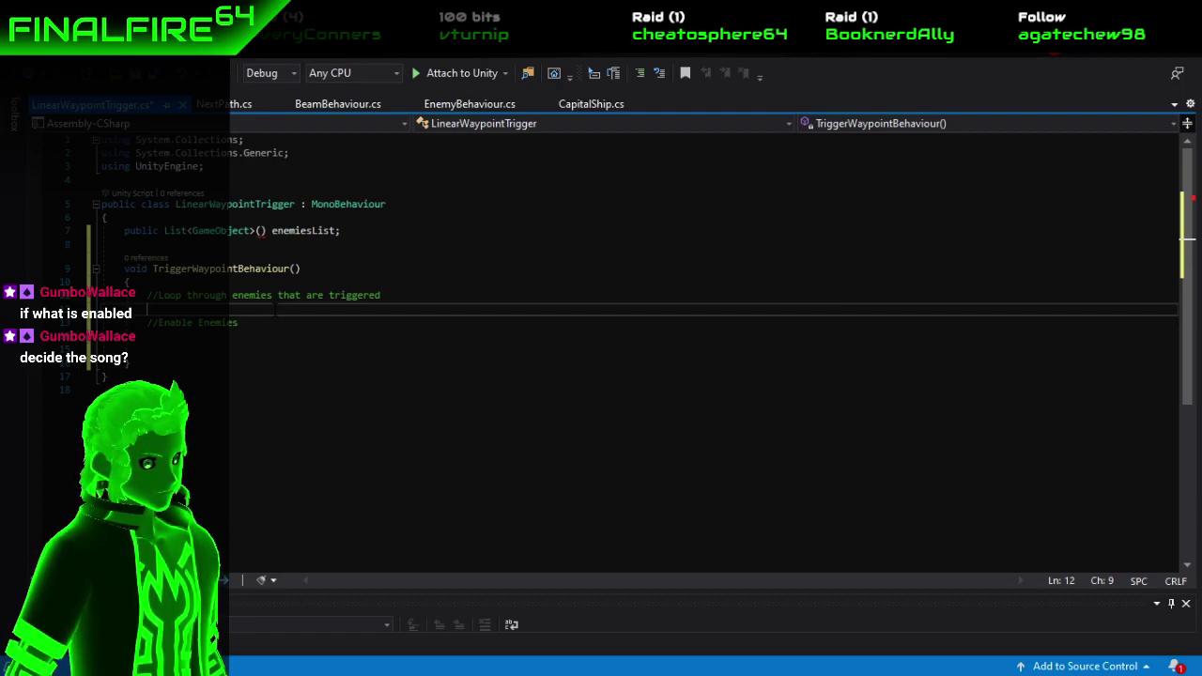
text(for (int)
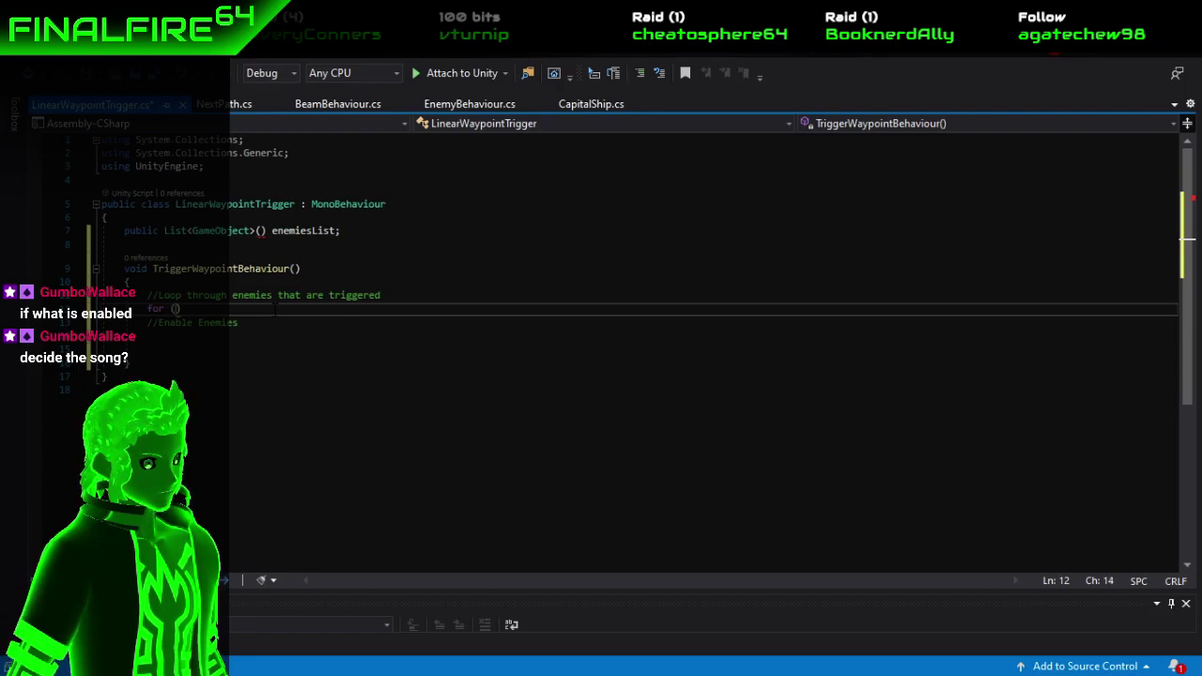
text( i = 0)
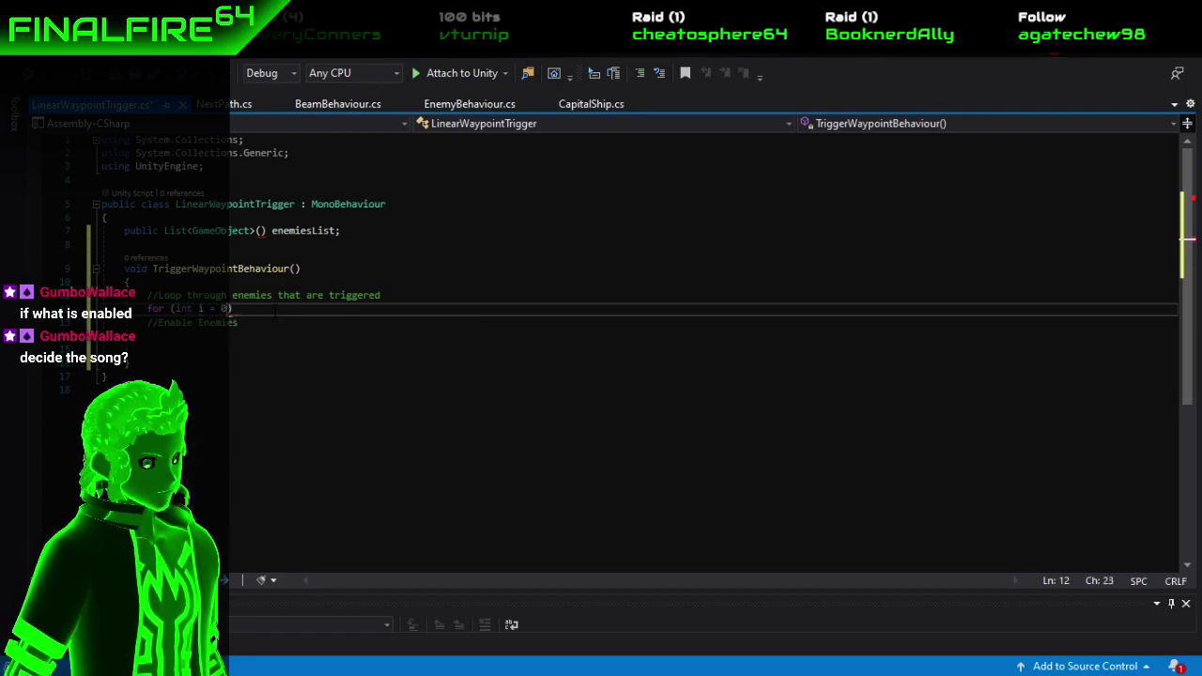
text(; i)
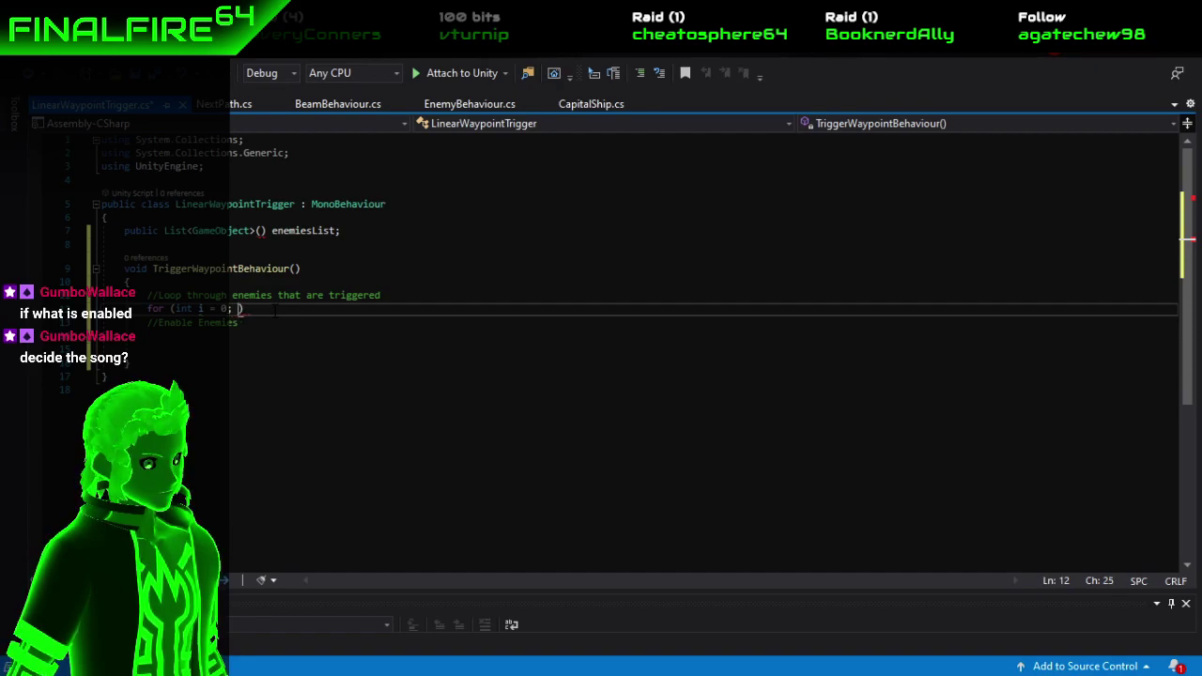
text( < )
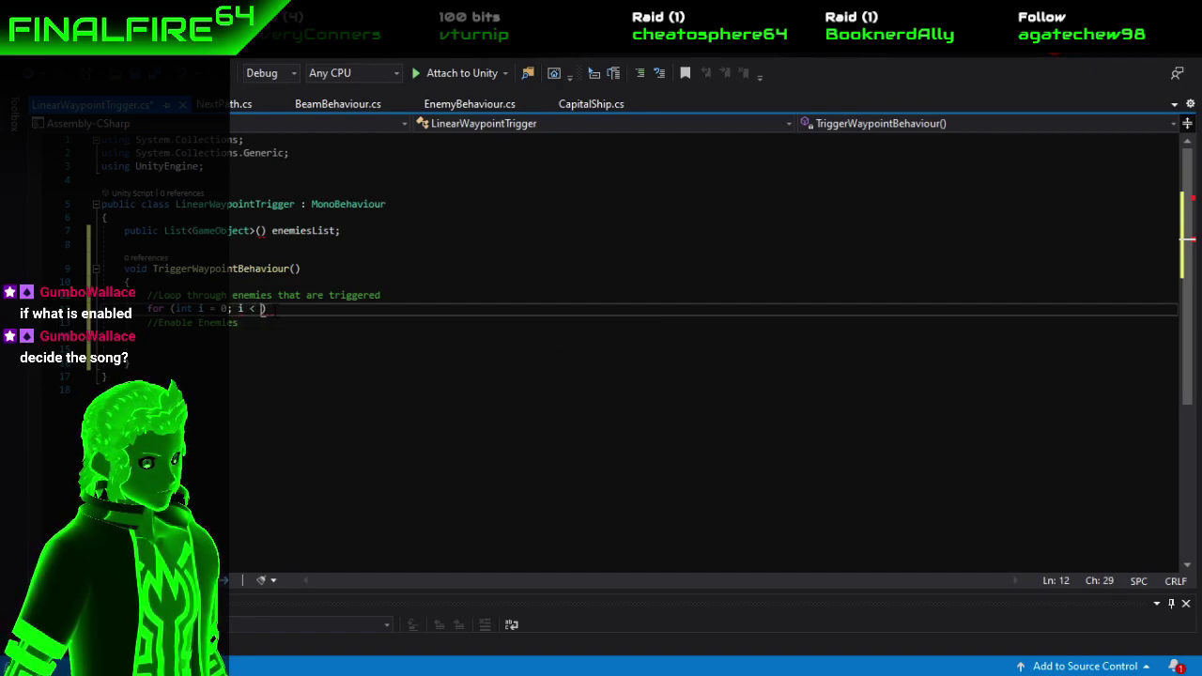
text(enemiesList)
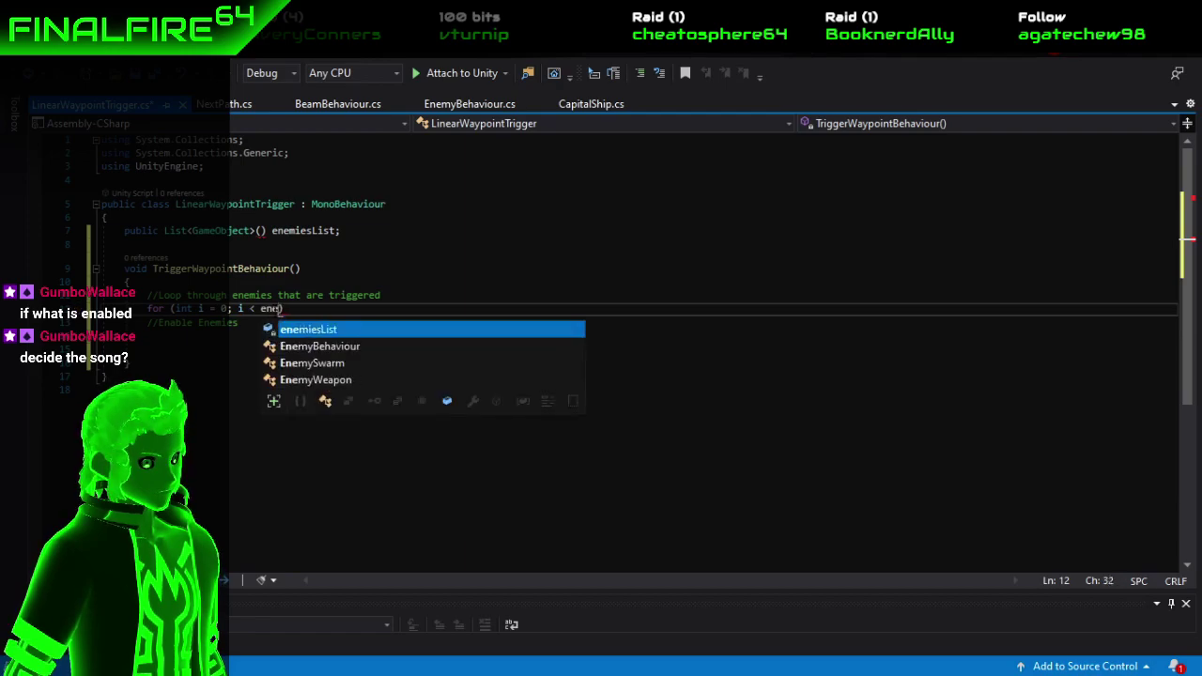
text(.siz)
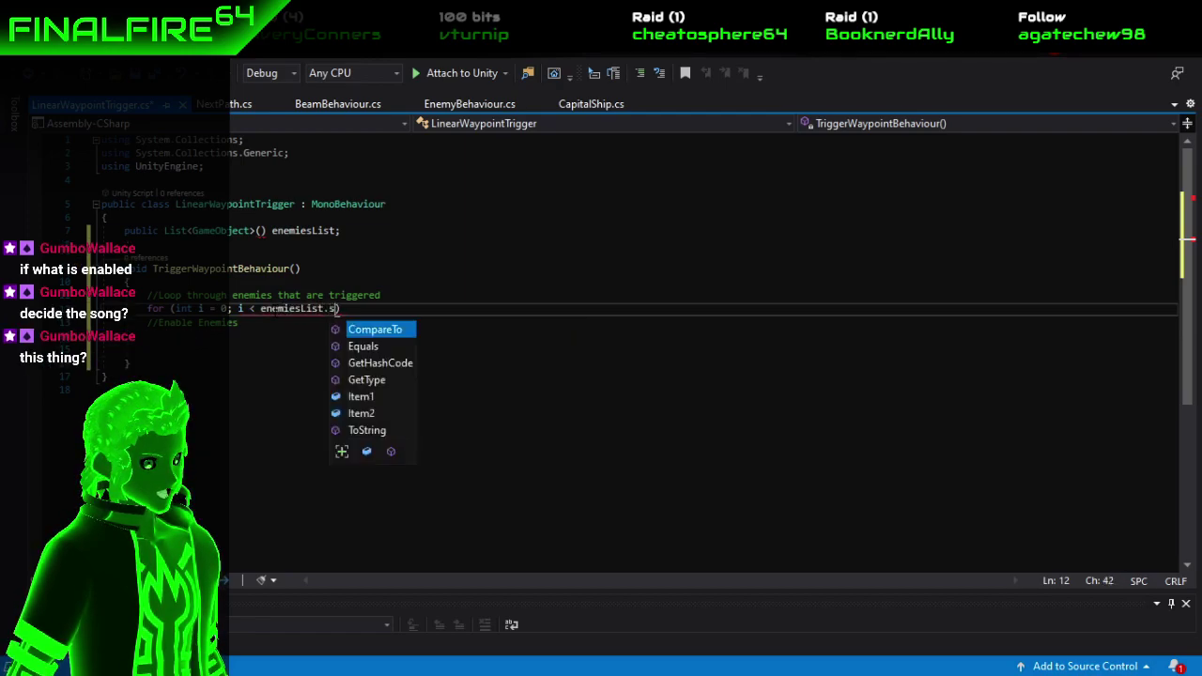
key(BackSpace)
key(BackSpace)
key(BackSpace)
key(BackSpace)
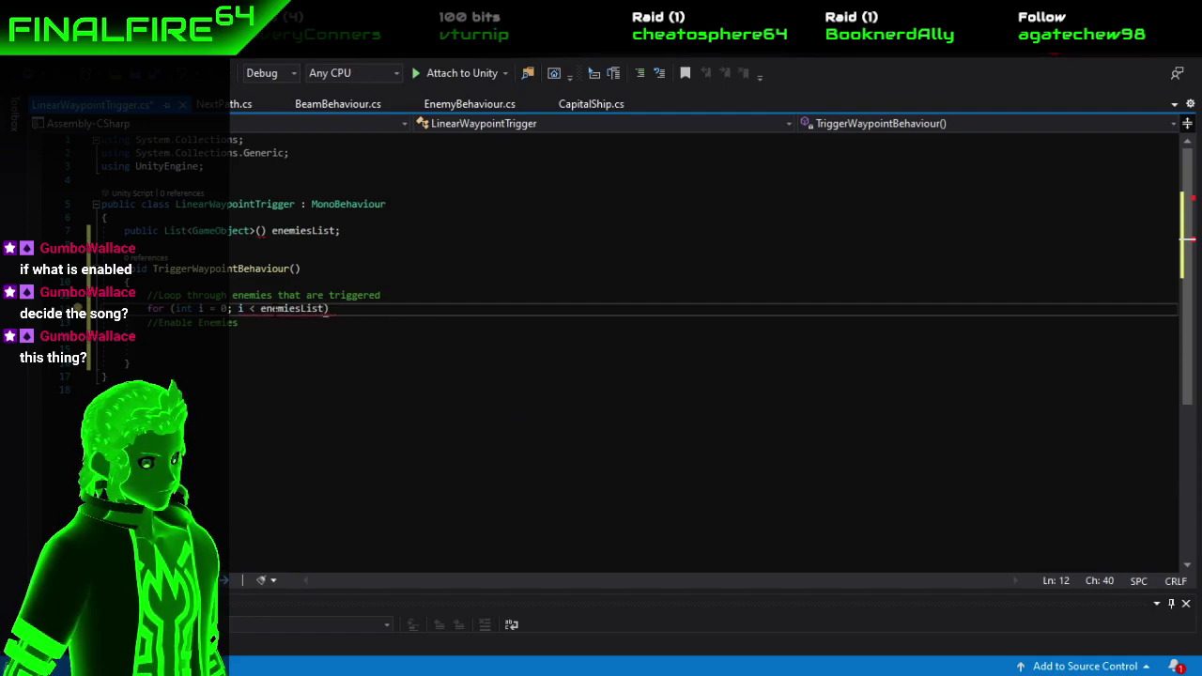
text(.)
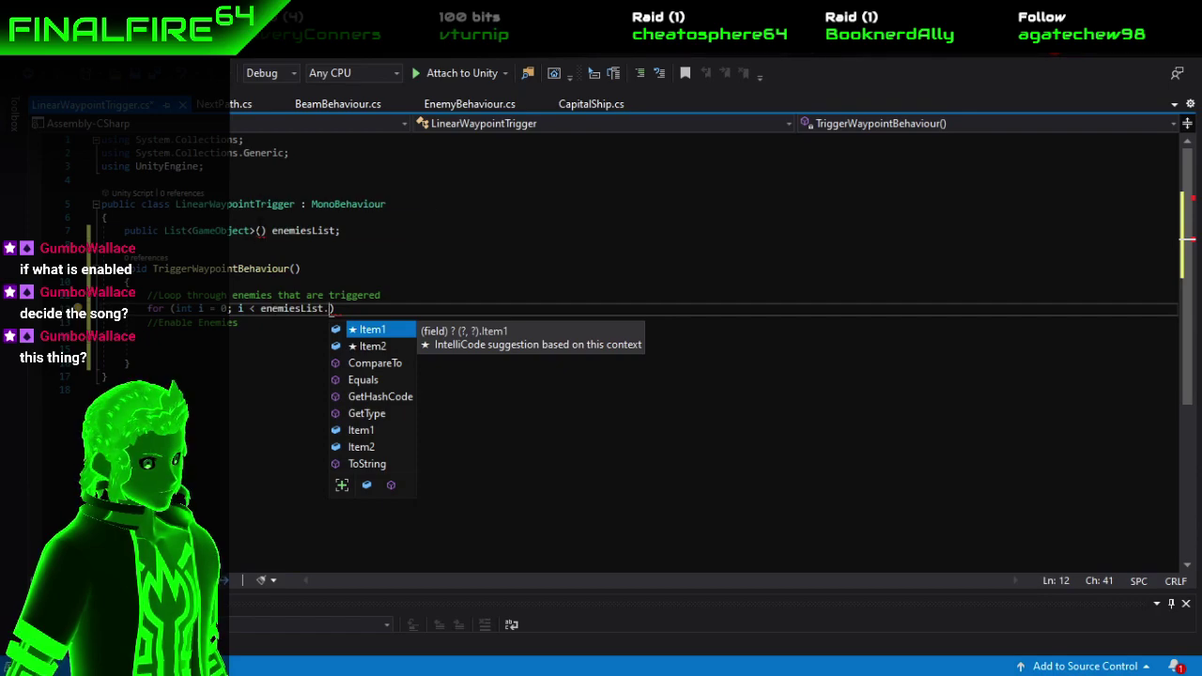
Remove the parentheses after List<GameObject> in the enemiesList declaration.
click(267, 230)
key(BackSpace)
key(BackSpace)
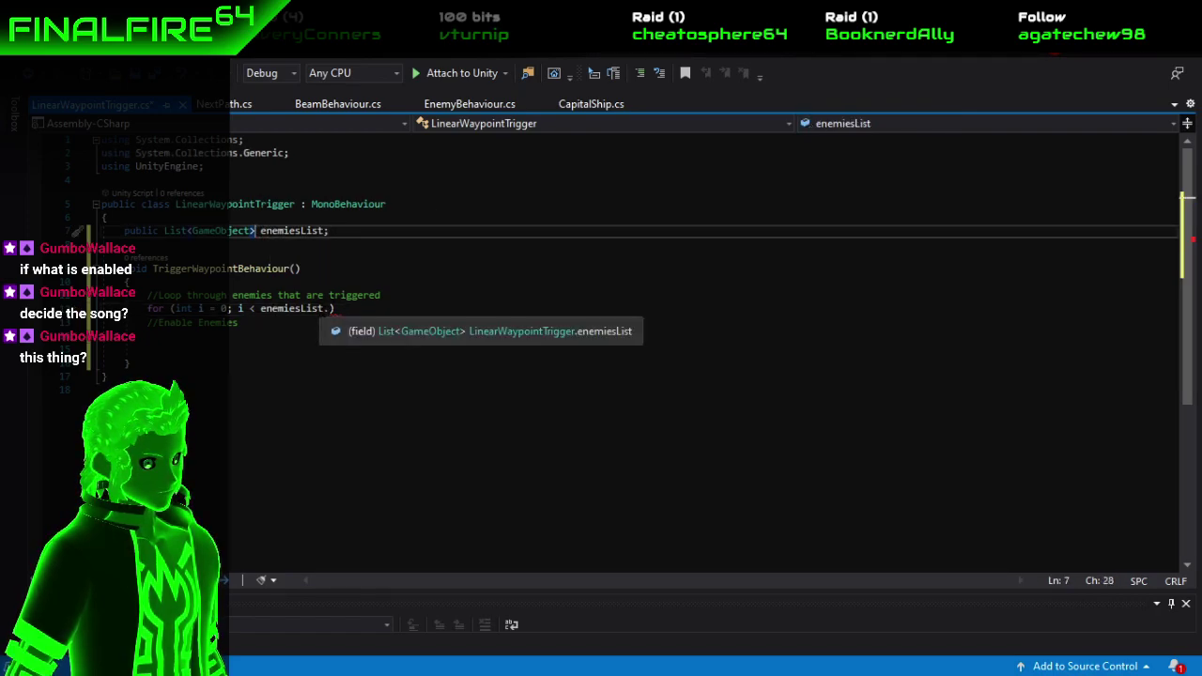
Re-enter the dot after enemiesList in the loop condition and examine the suggested members for one giving the list's length.
click(330, 308)
key(BackSpace)
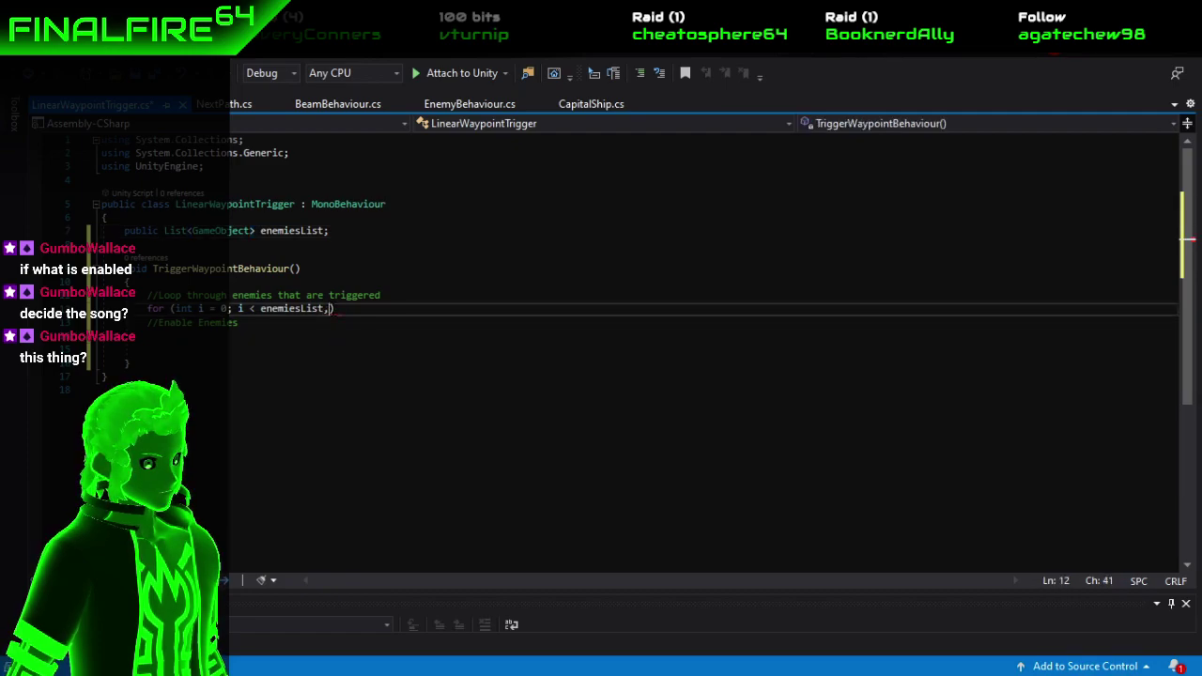
text(.)
key(Down)
key(Down)
key(Down)
key(Down)
key(Down)
key(Down)
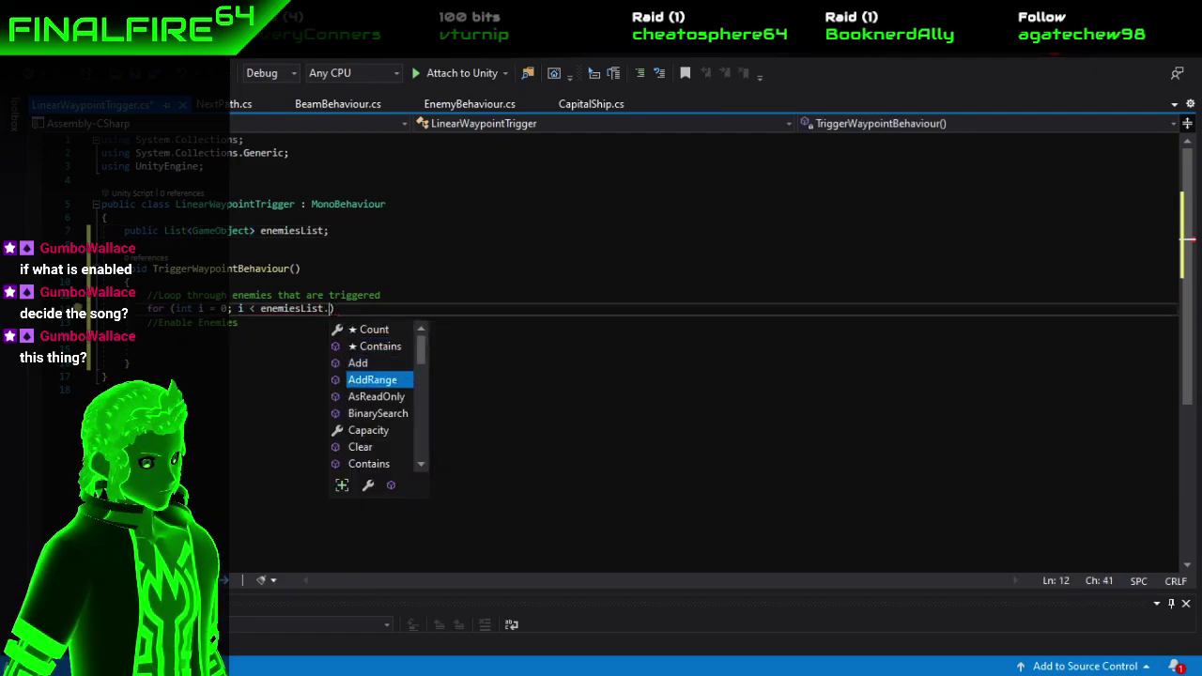
key(Down)
key(Down)
key(Down)
key(Down)
key(Down)
key(Down)
key(Down)
key(Down)
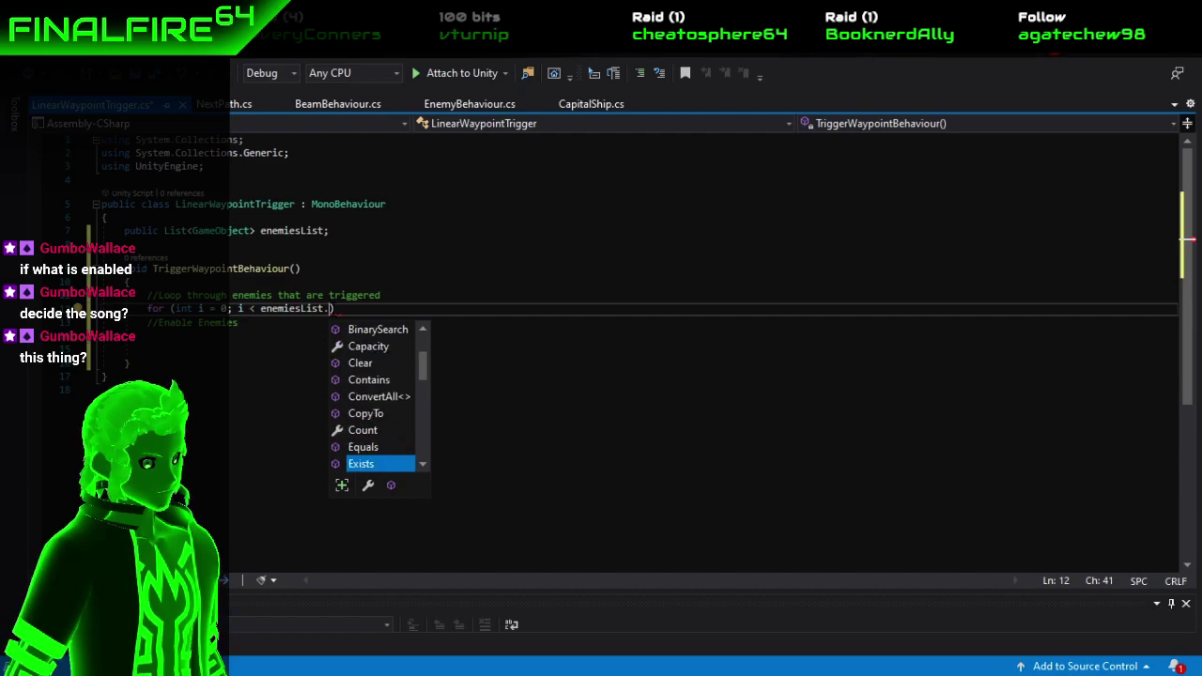
key(Down)
key(Down)
key(Down)
key(Down)
key(Down)
key(Down)
key(Down)
key(Down)
key(Down)
key(Down)
key(Down)
key(Down)
key(Down)
key(Down)
key(Down)
key(Down)
key(Down)
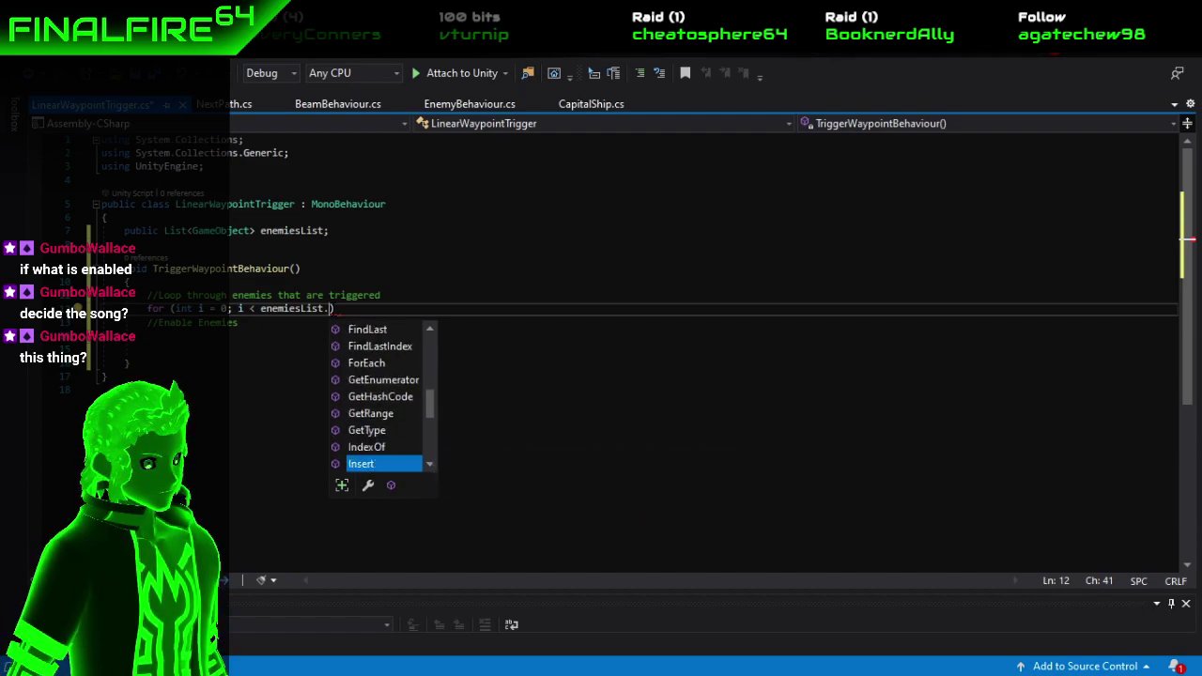
key(Down)
key(Down)
key(Down)
key(Down)
key(Down)
key(Down)
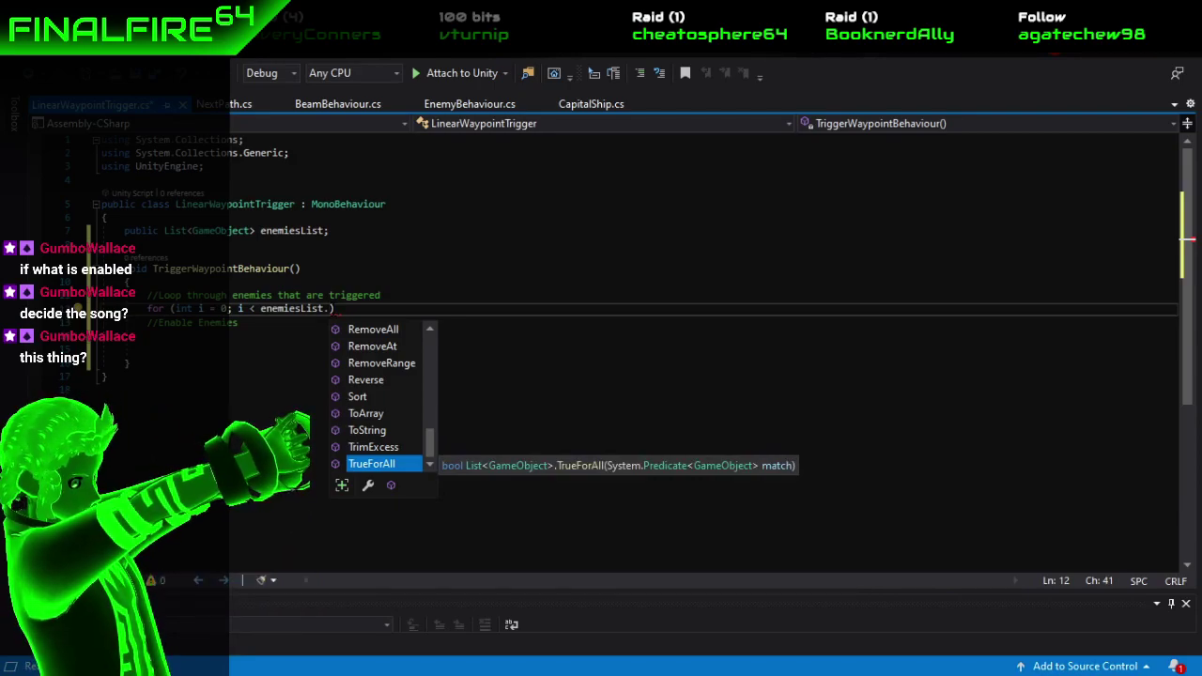
key(Up)
key(Up)
key(Up)
scroll(380, 422, up, 6)
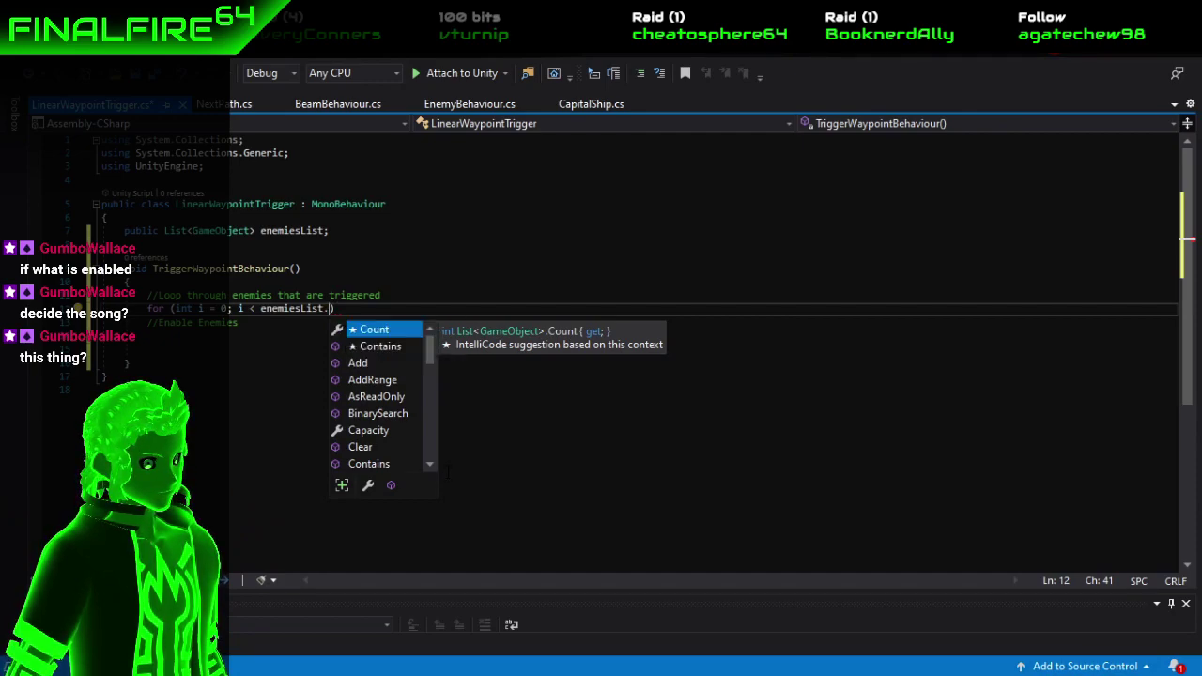
key(Down)
key(Down)
key(Down)
key(Down)
key(Down)
key(Down)
key(Down)
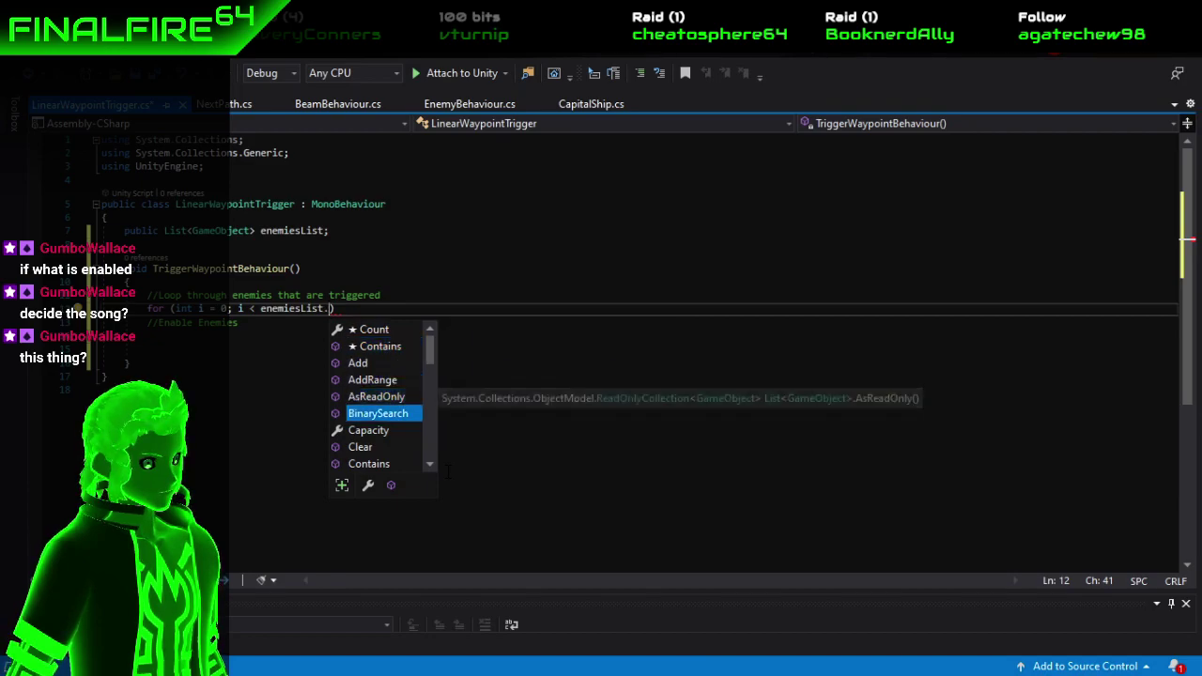
key(Down)
key(Down)
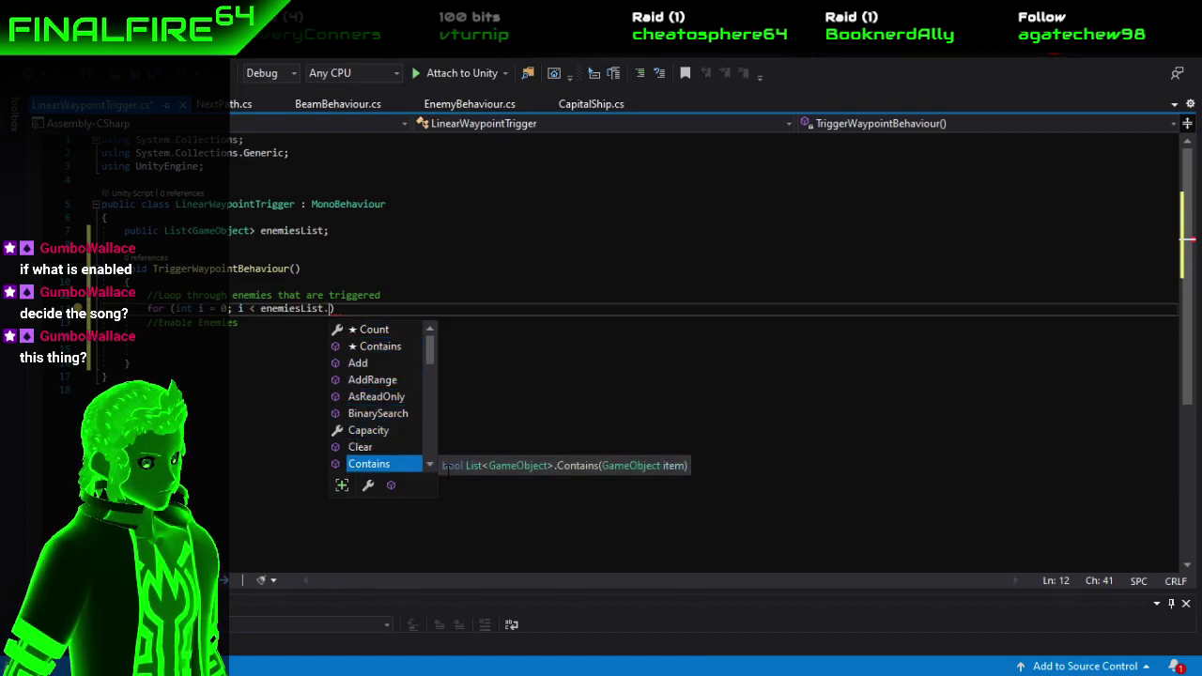
key(Down)
key(Up)
key(Up)
key(Up)
key(Up)
key(Up)
key(Up)
key(Up)
key(Up)
key(Up)
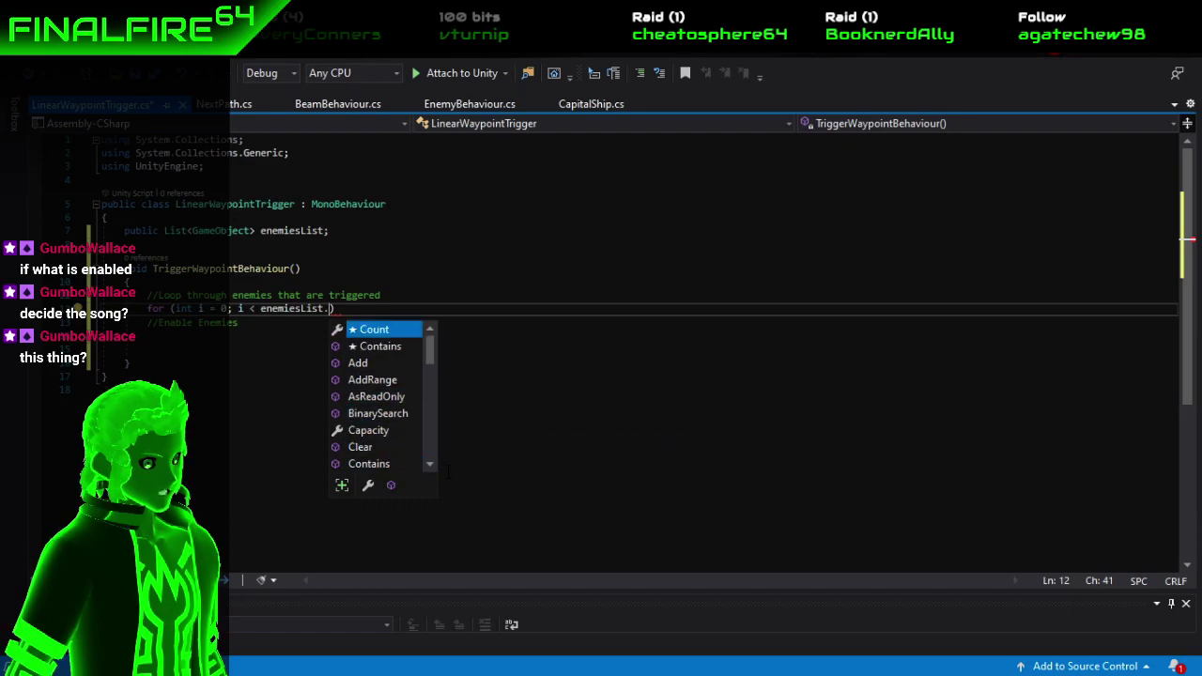
Complete the for loop header with "Count; i++" and add an empty braced body beneath it.
key(Tab)
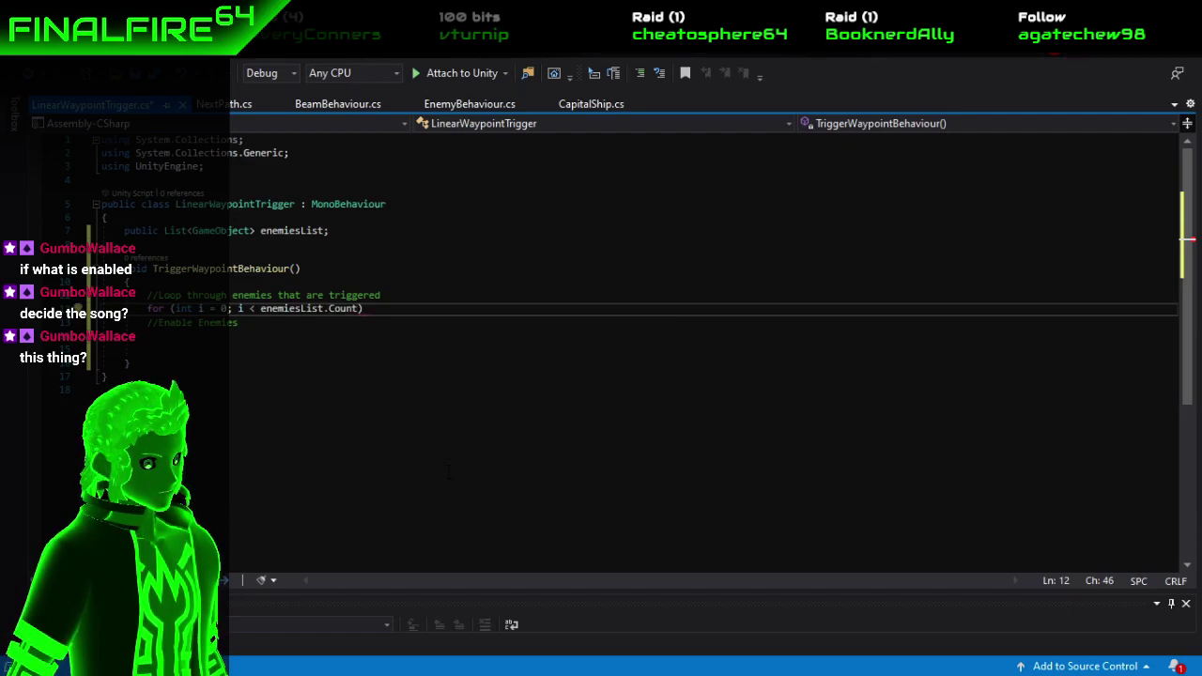
text(; )
text(i++)
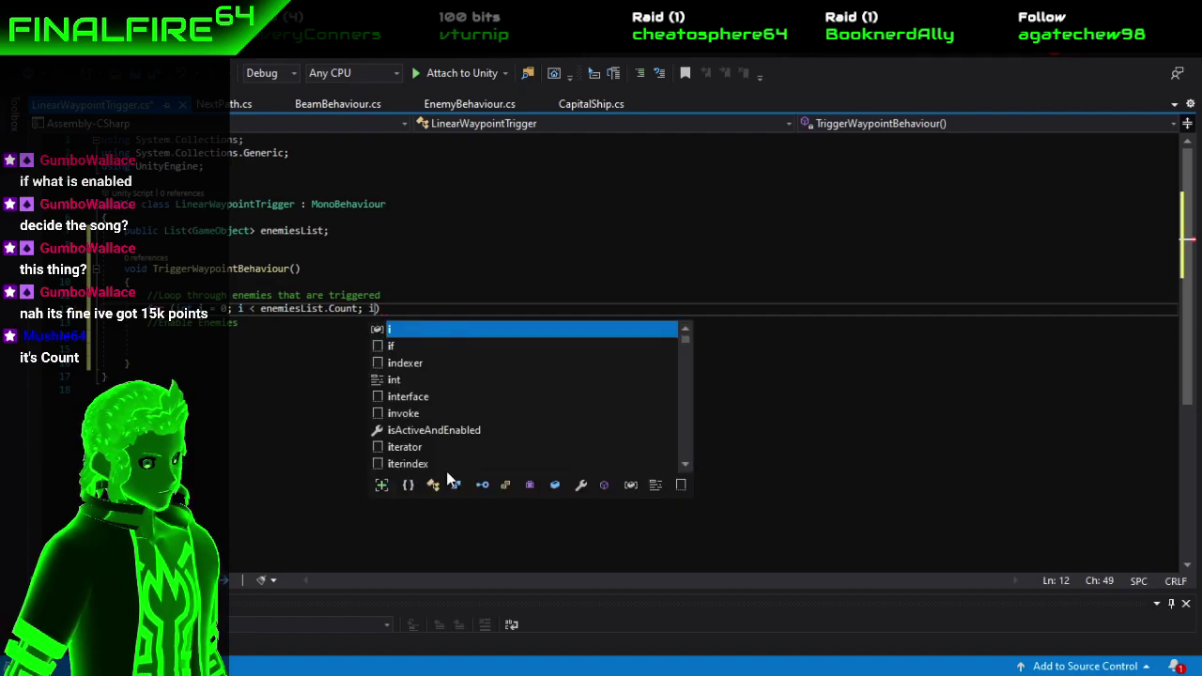
key(Return)
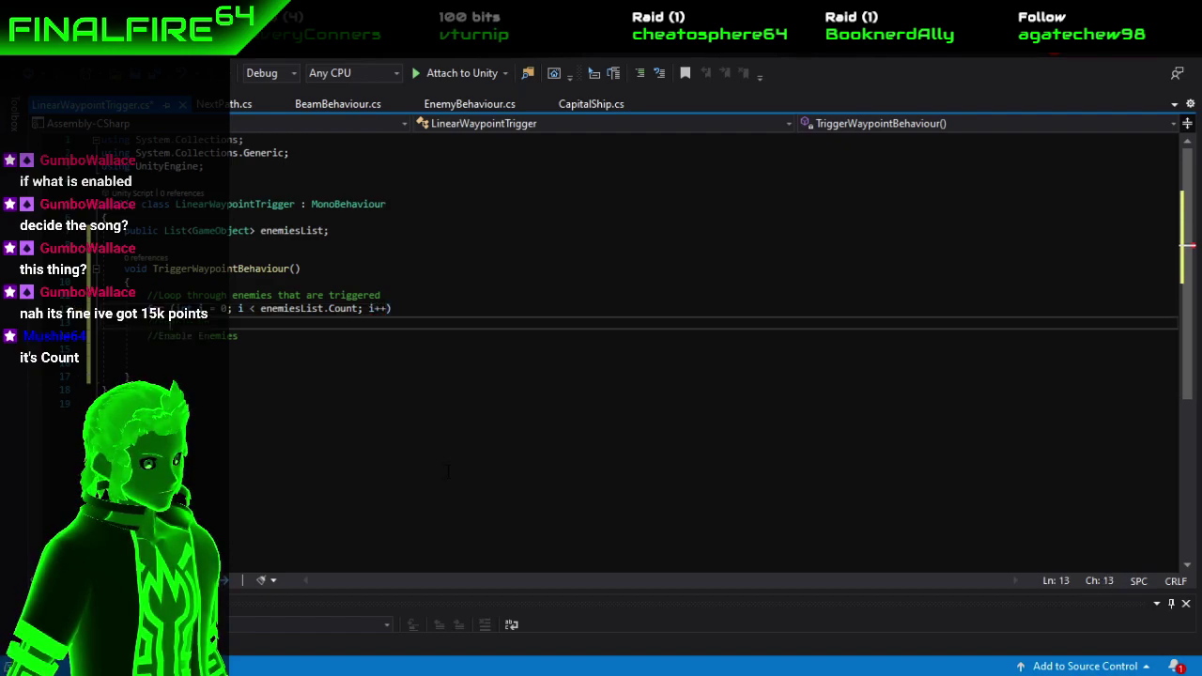
text({)
key(Return)
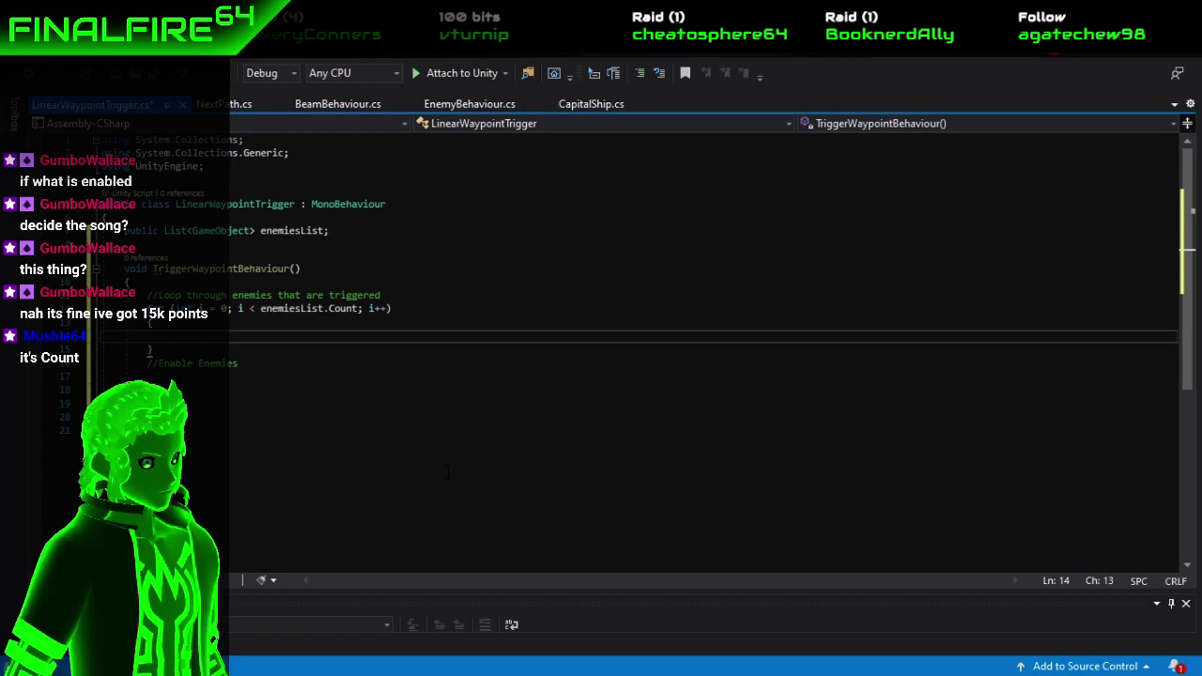
Start a statement inside the for loop body with "enemiesList".
text(enemiesList)
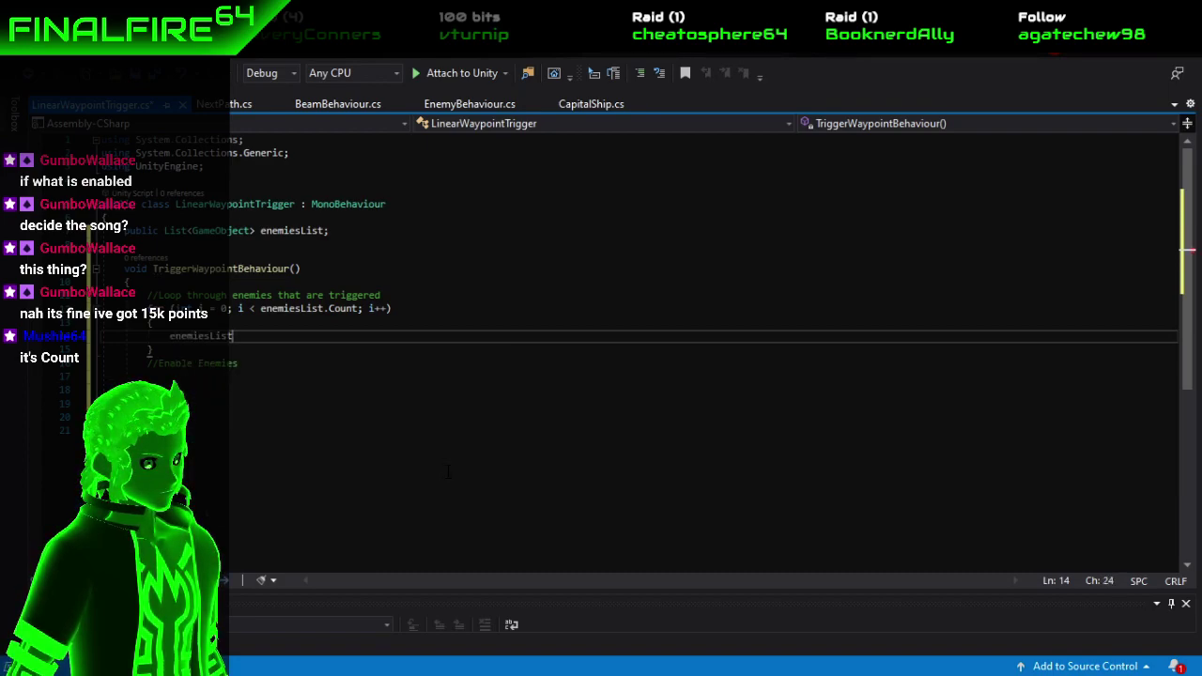
key(Delete)
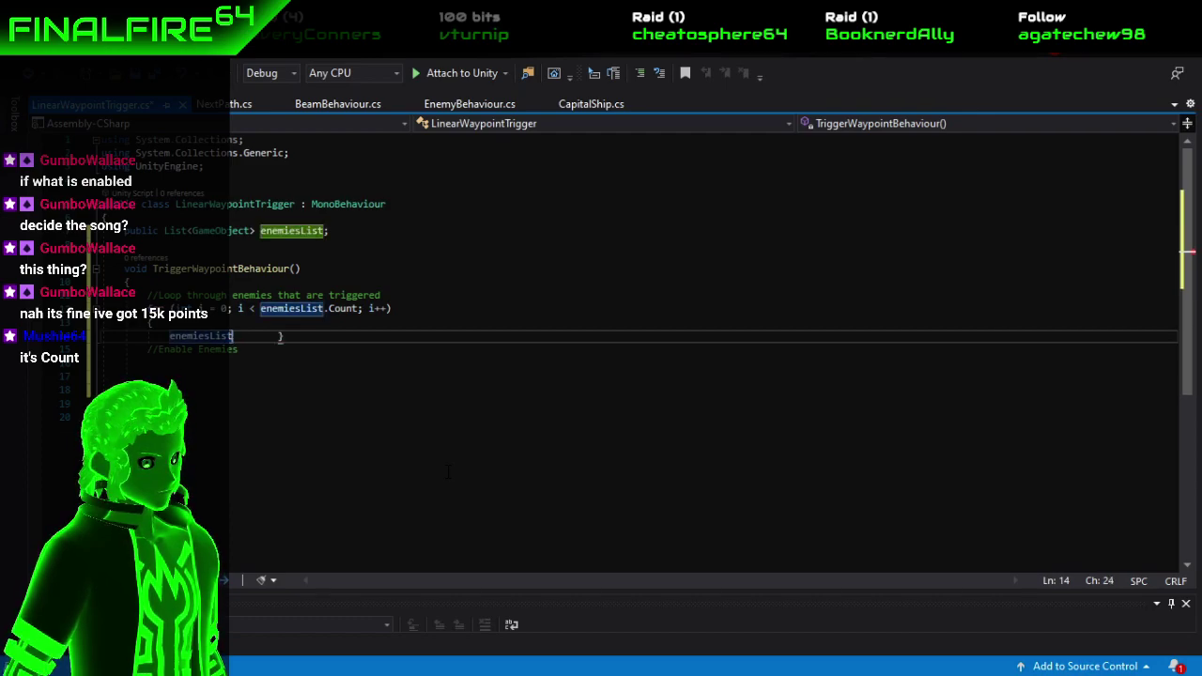
Index the loop body's expression as enemiesList[i] and put the closing brace on its own line, aligned with the opening brace.
text([i])
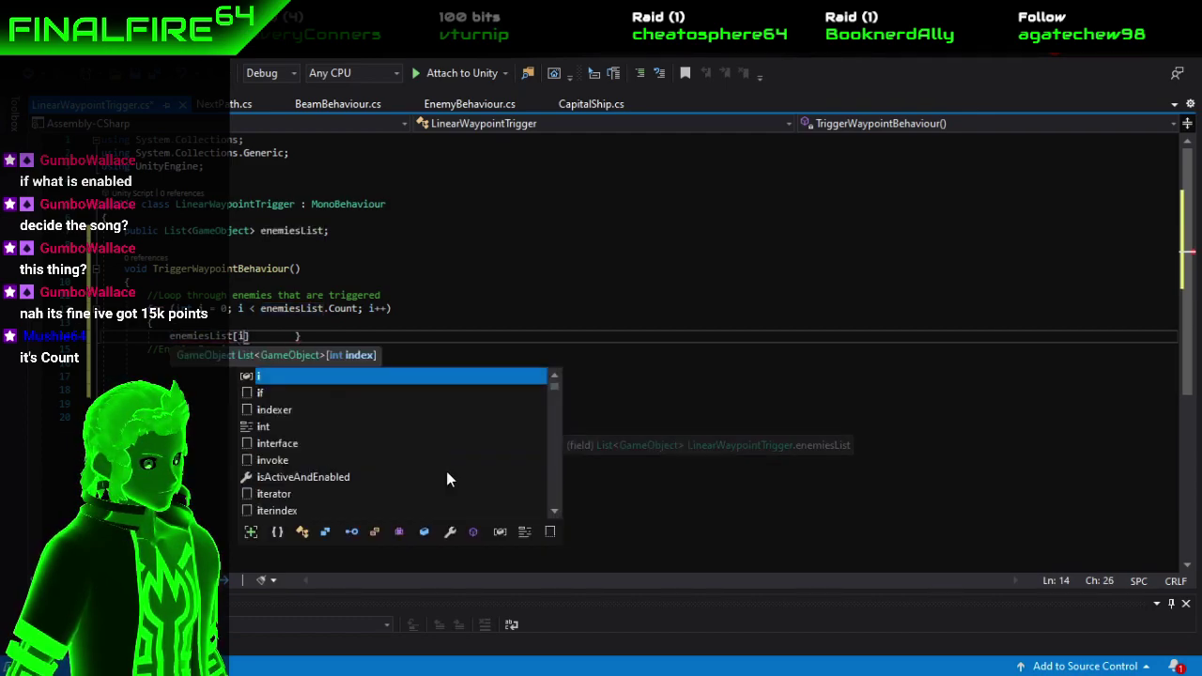
key(BackSpace)
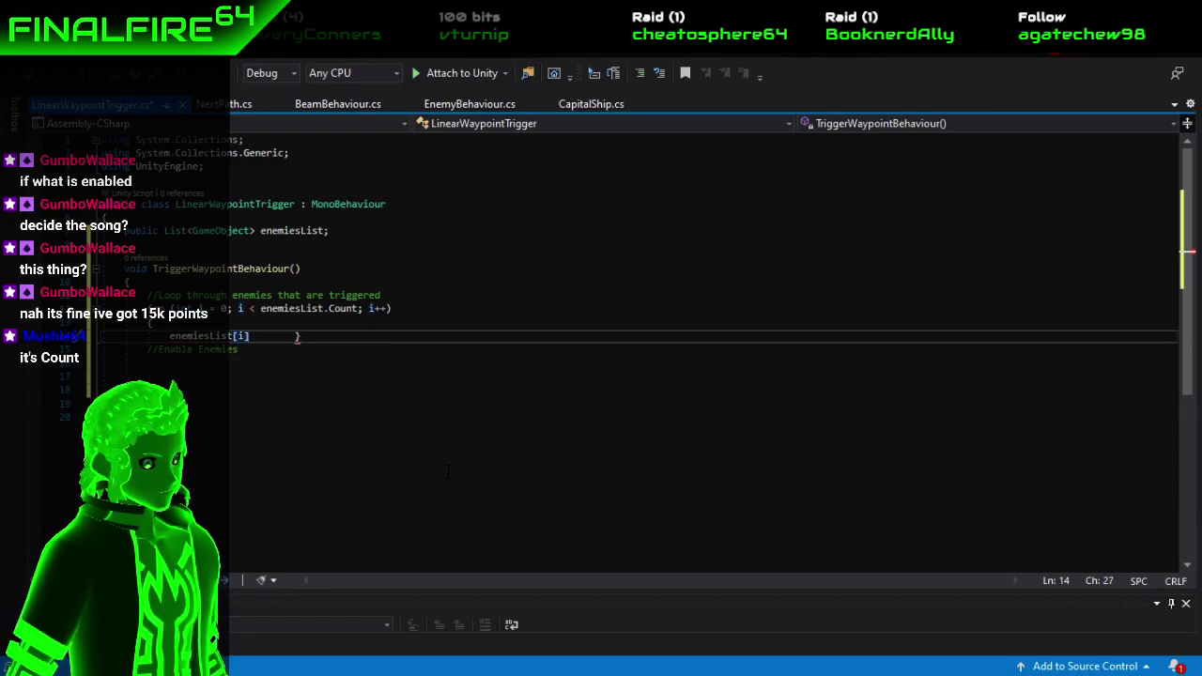
key(Return)
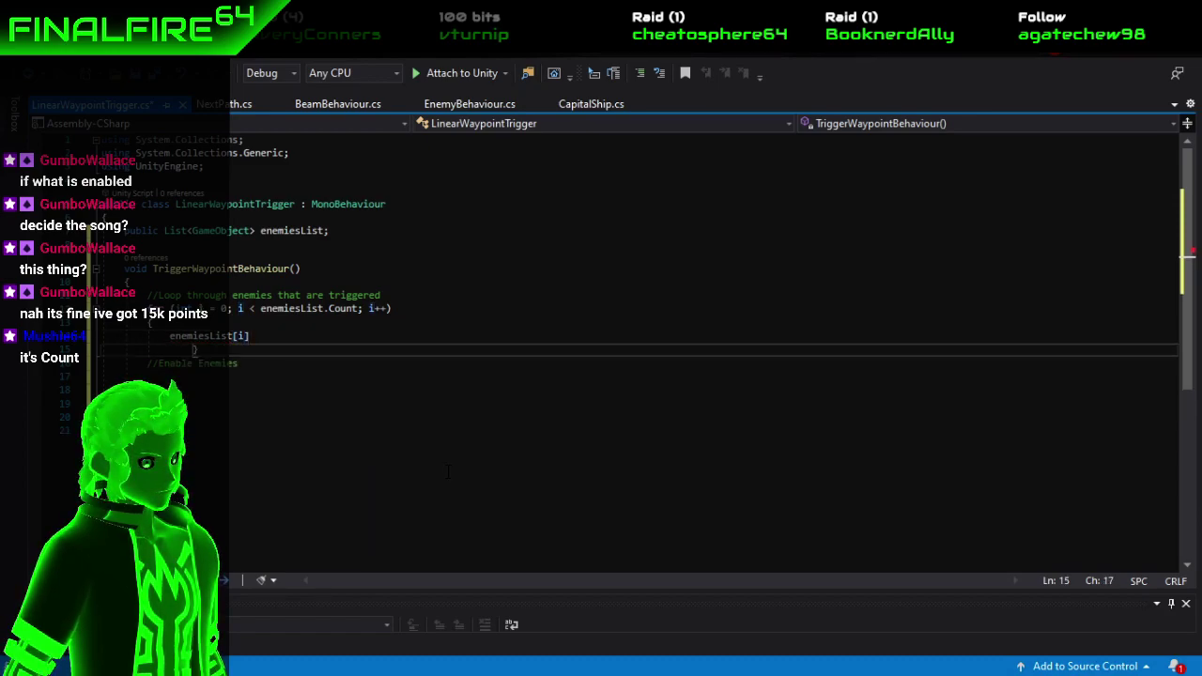
key(BackSpace)
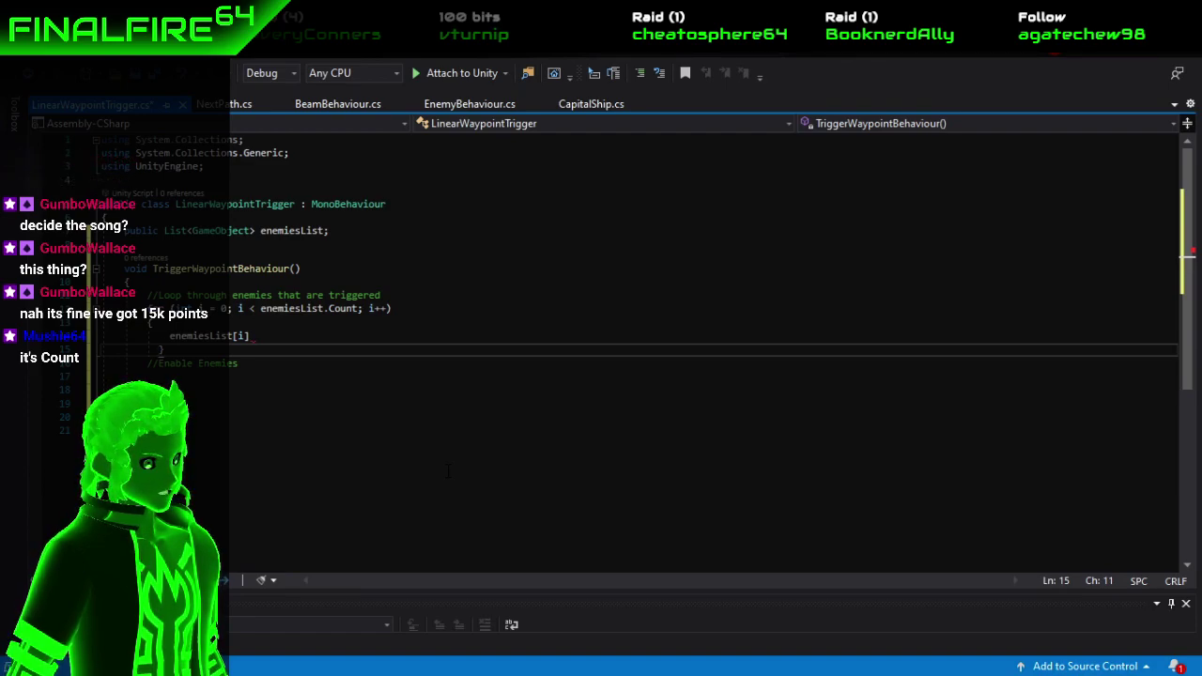
key(BackSpace)
key(BackSpace)
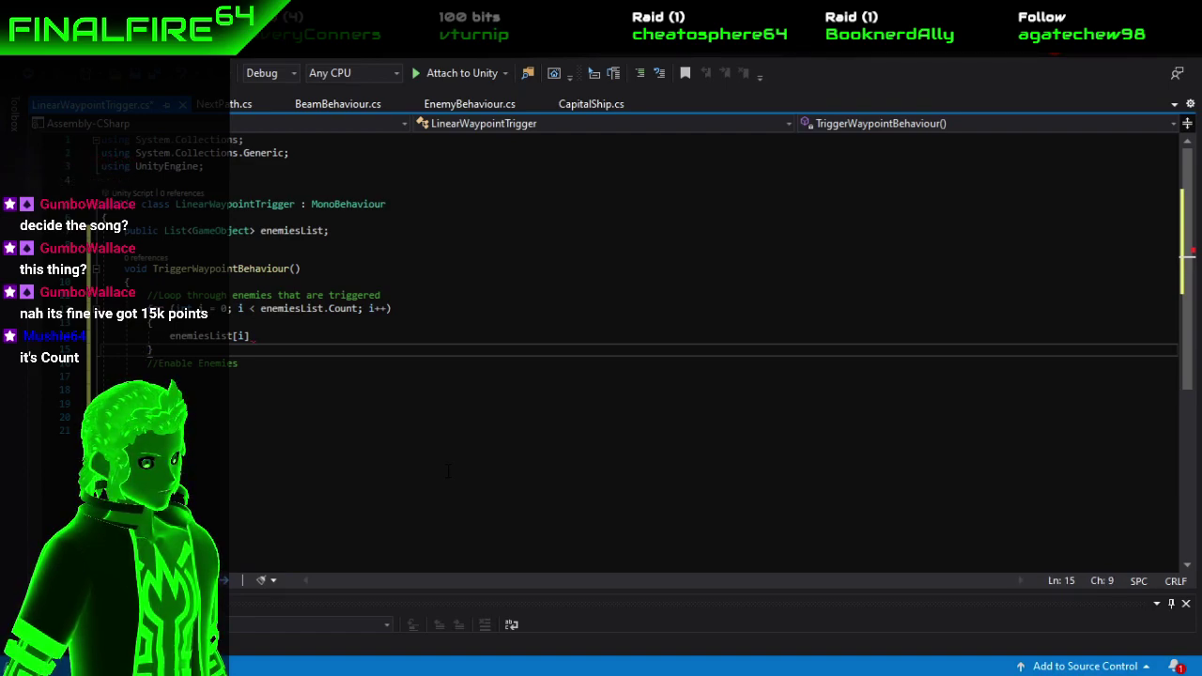
key(BackSpace)
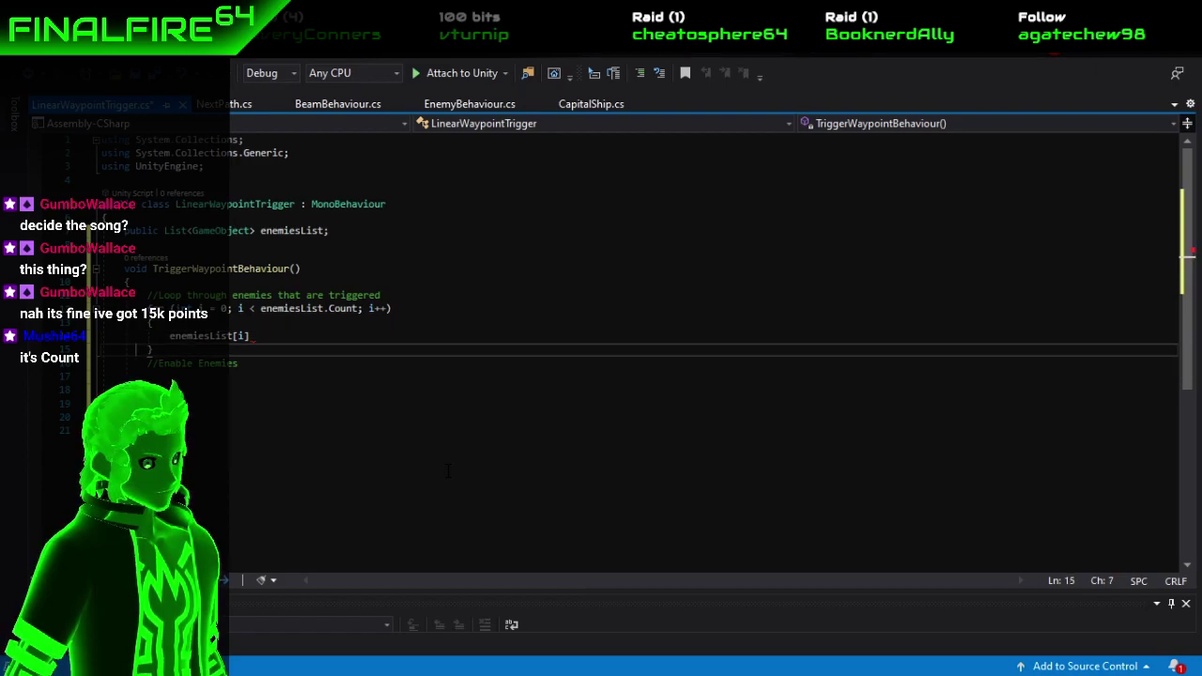
key(Left)
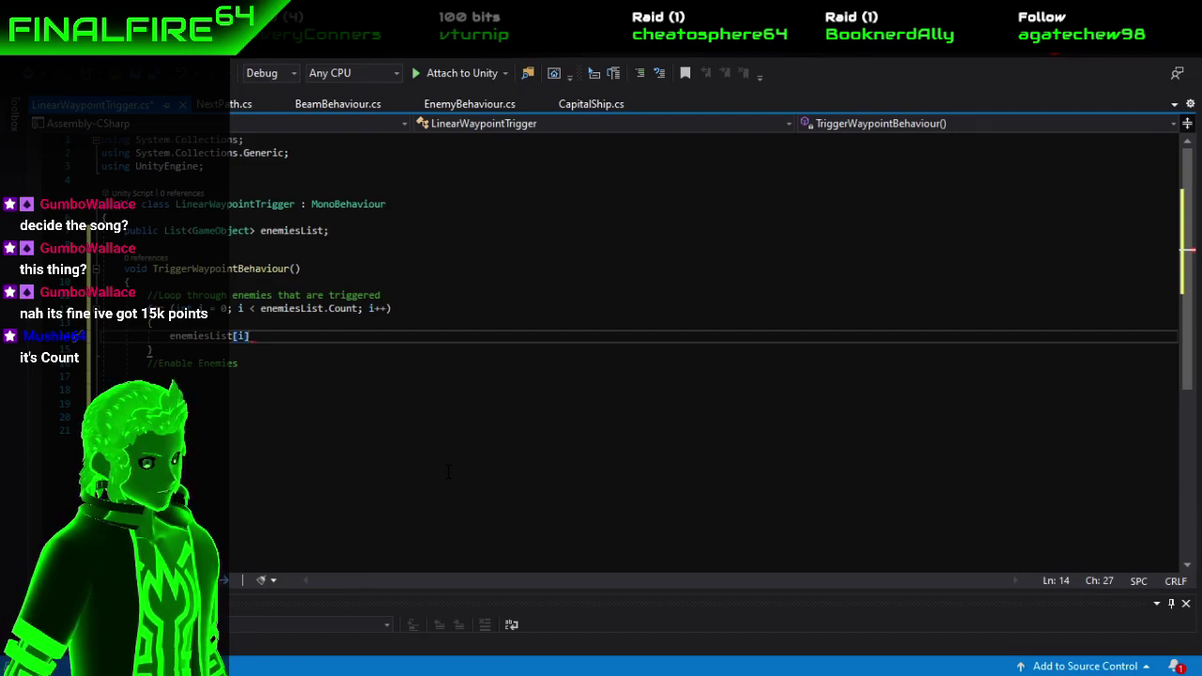
Comment out the enemiesList[i] line inside the for loop.
text(.)
key(BackSpace)
key(Left)
key(Left)
key(Left)
key(Left)
key(Left)
key(Left)
key(Left)
key(Left)
key(Left)
key(Left)
key(Left)
key(Left)
key(Left)
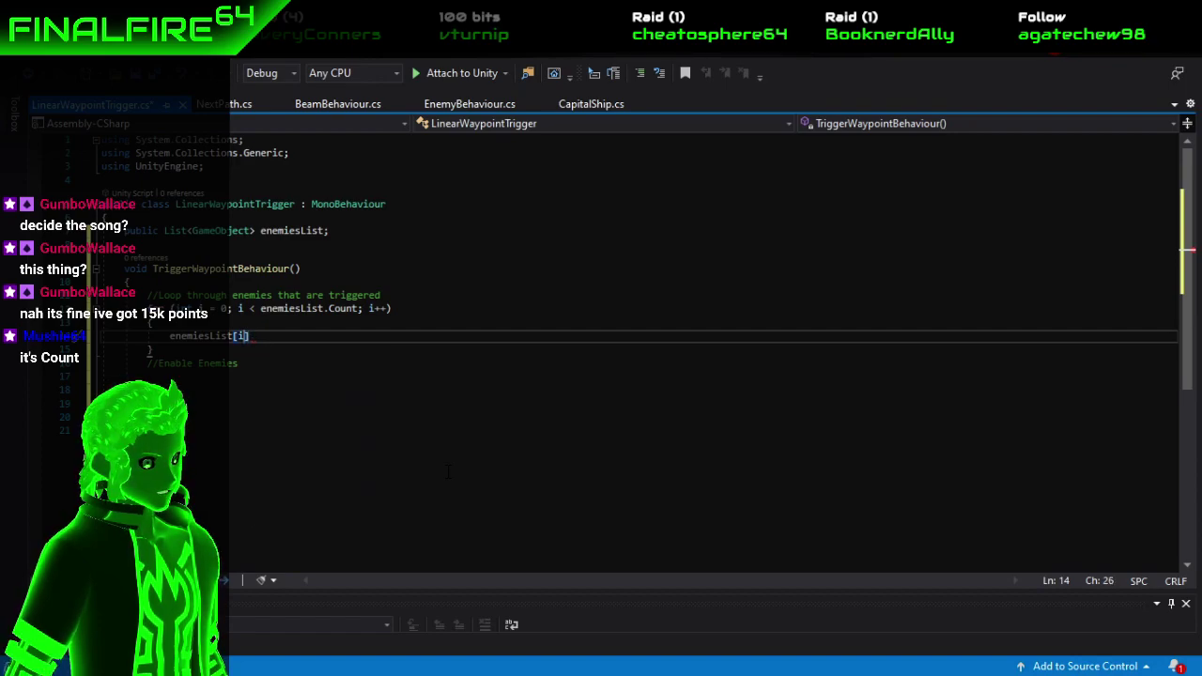
text(//)
Insert a blank line between the for loop and the Enable Enemies comment, and remove the empty line below that comment.
key(Down)
key(Down)
key(Return)
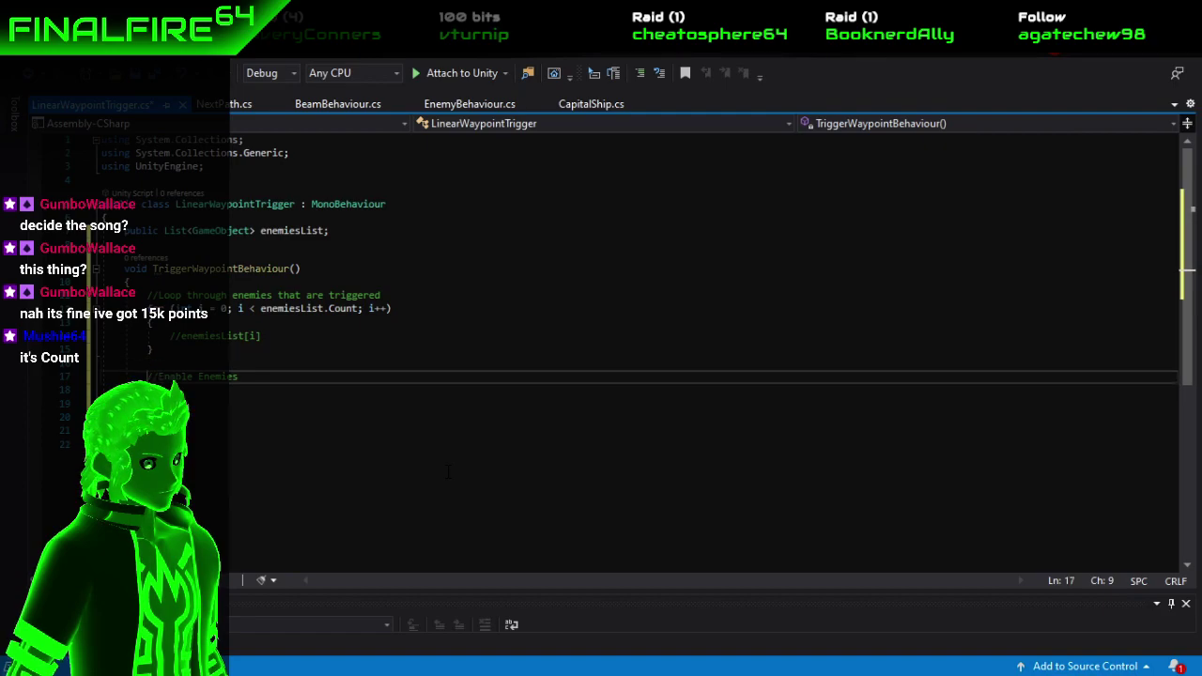
key(Down)
key(Down)
key(BackSpace)
key(BackSpace)
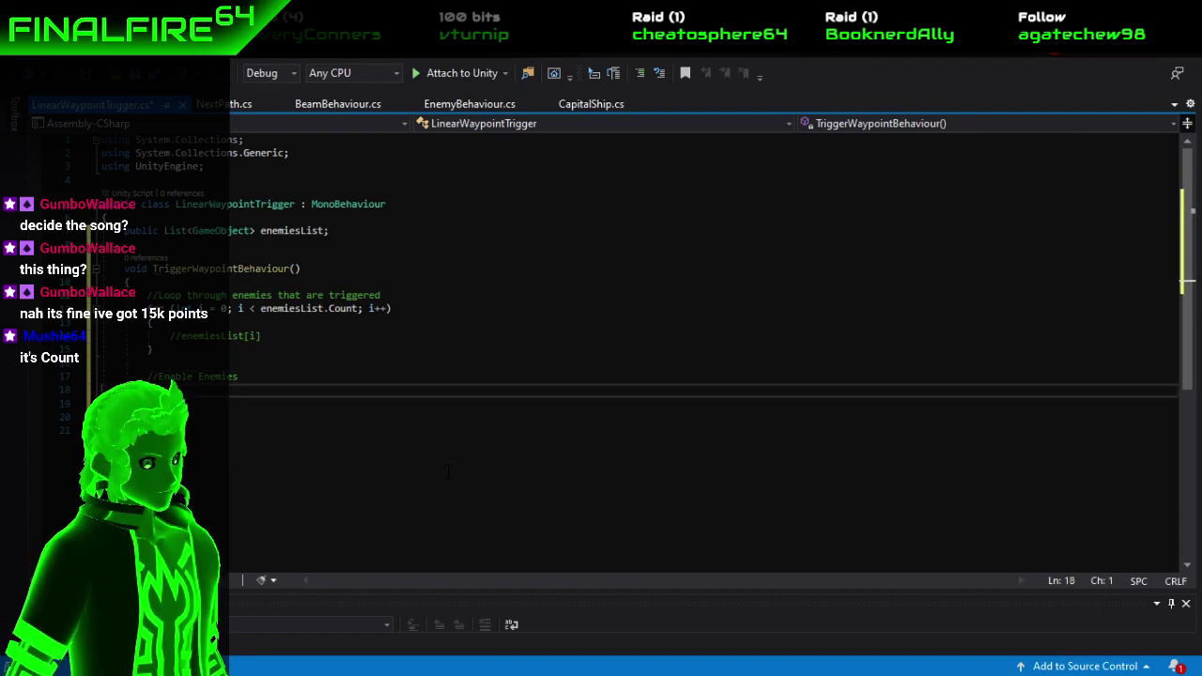
Uncomment the enemiesList[i] line inside the for loop.
key(Up)
key(Up)
key(Up)
key(Left)
key(Left)
key(Left)
key(Left)
key(Left)
key(Left)
key(Left)
key(Left)
key(Left)
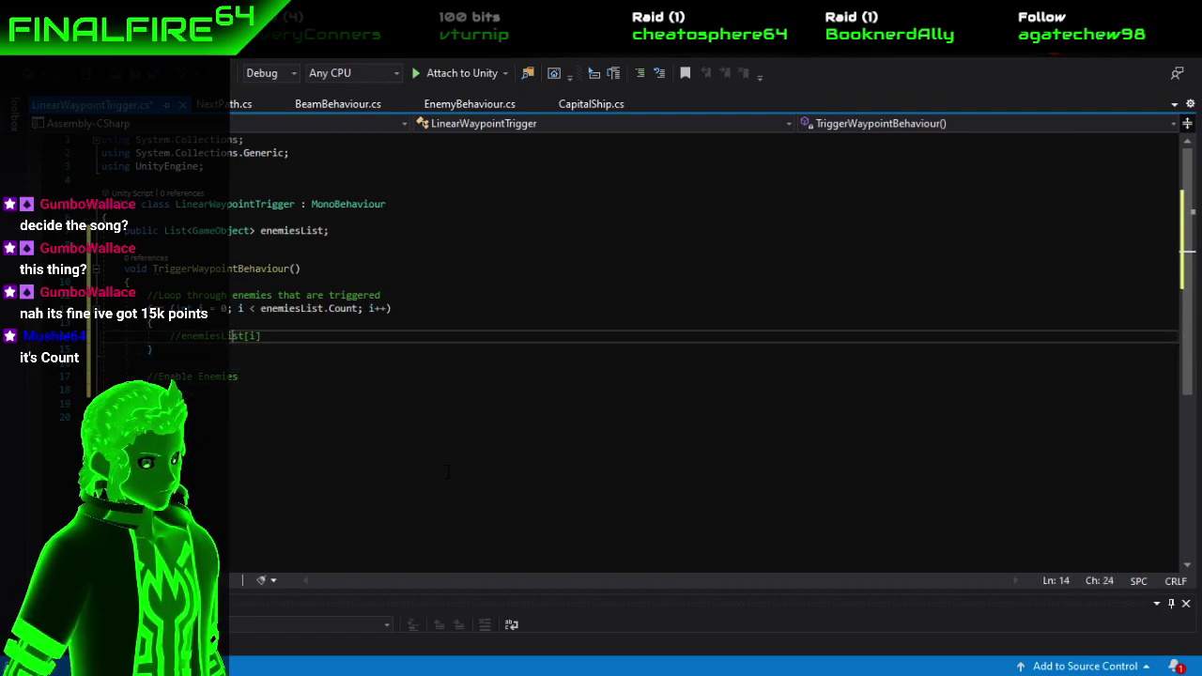
key(BackSpace)
key(BackSpace)
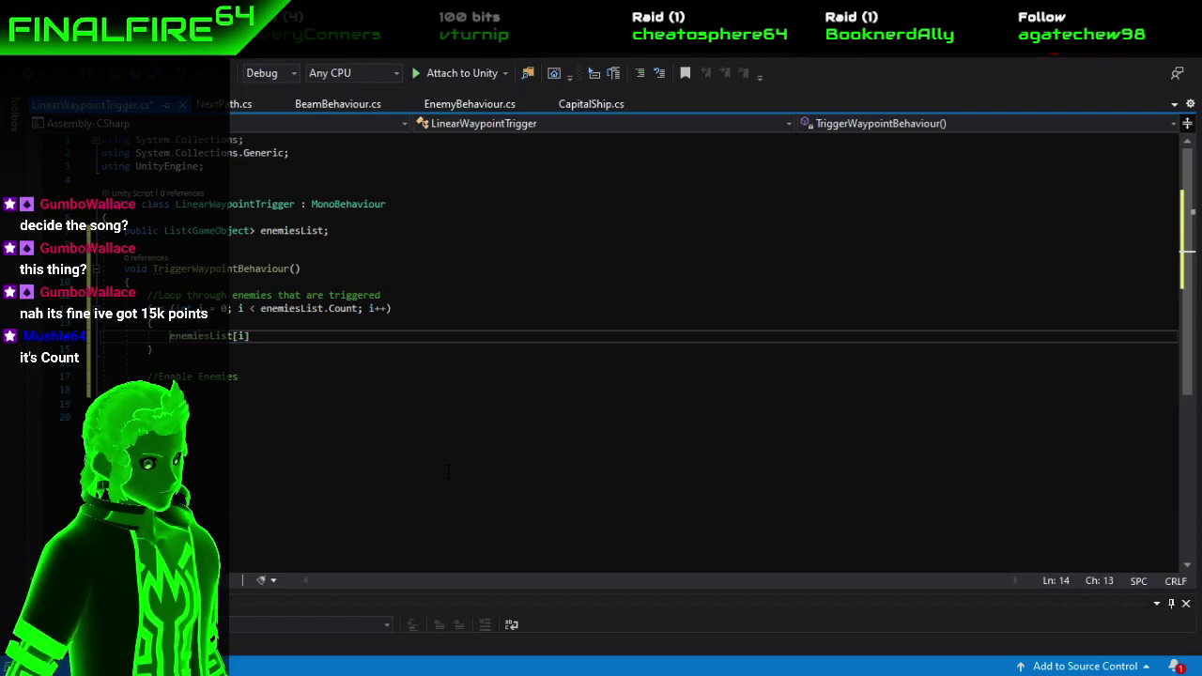
Append the suggested SetActive member to enemiesList[i] in the loop body.
key(End)
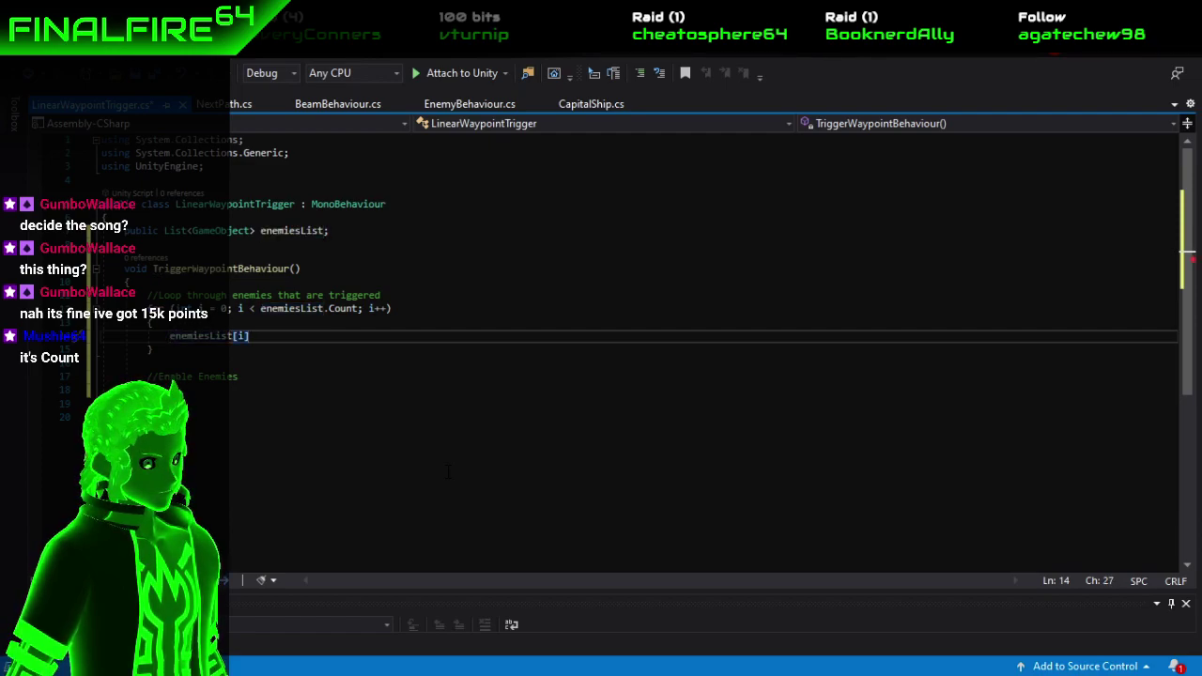
text(.en)
key(BackSpace)
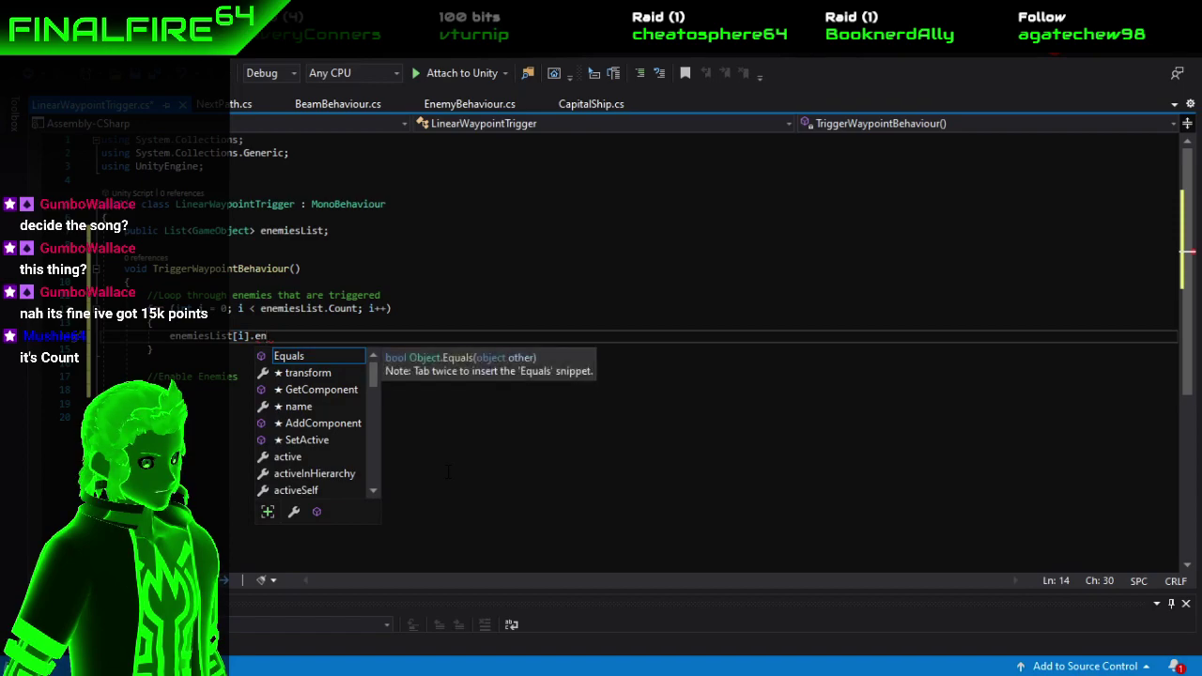
key(Down)
key(Down)
key(Down)
key(Down)
key(Down)
key(Down)
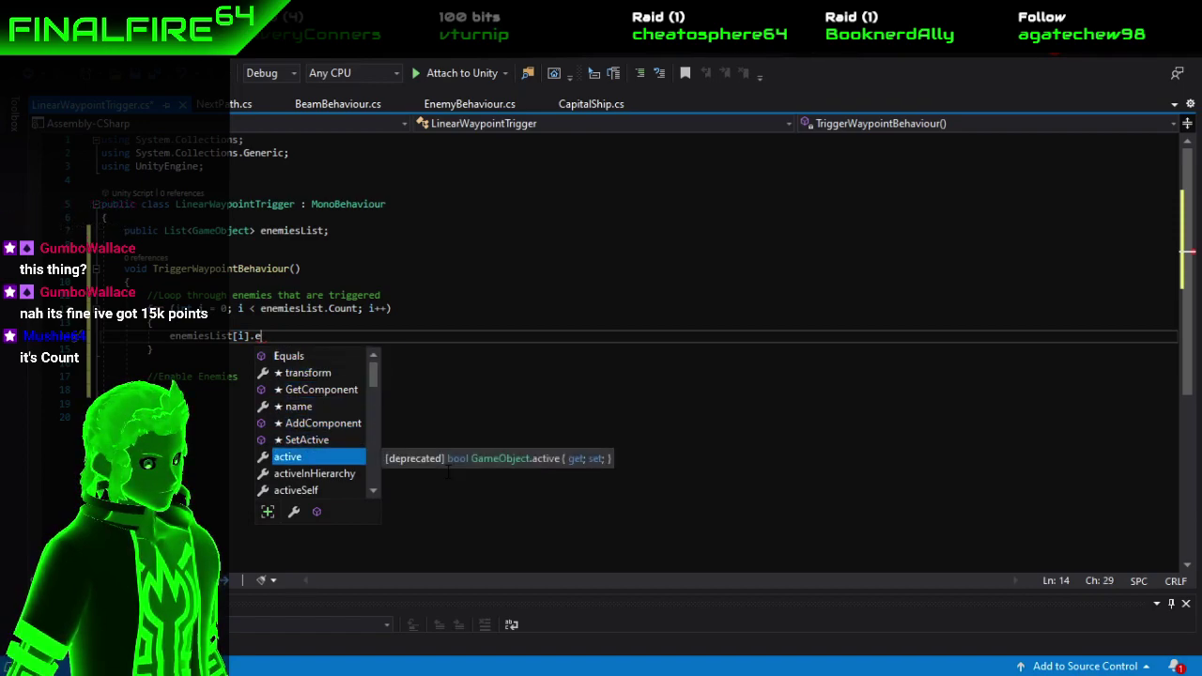
key(Down)
key(Up)
key(Up)
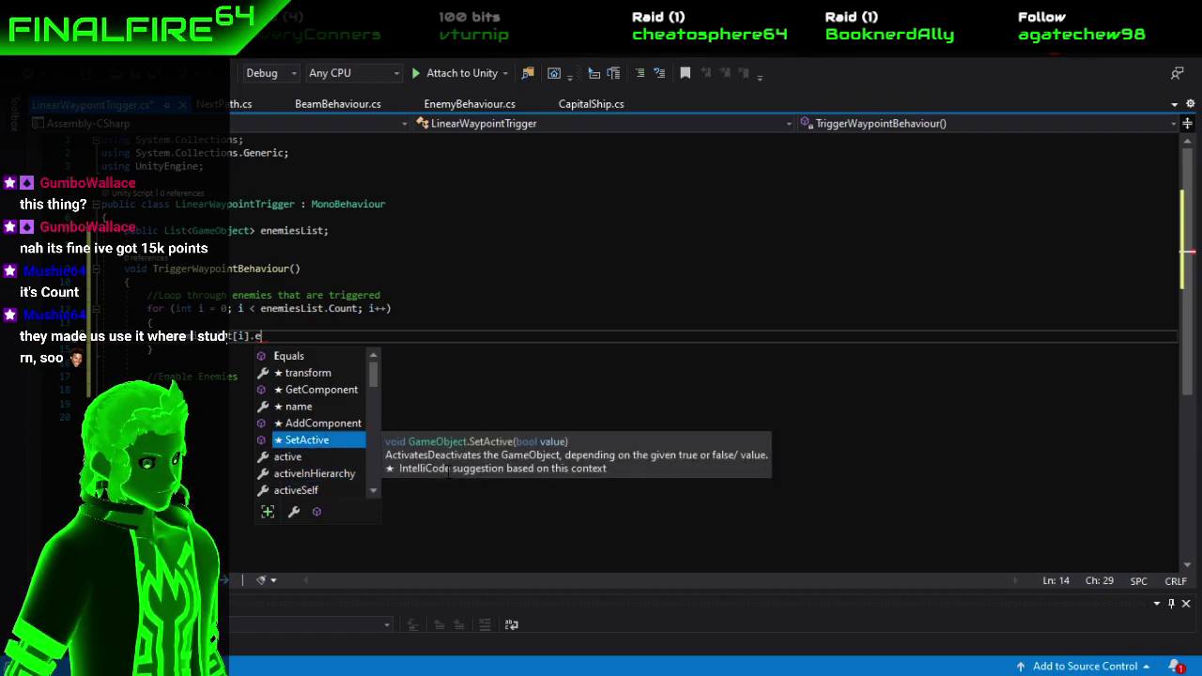
key(Tab)
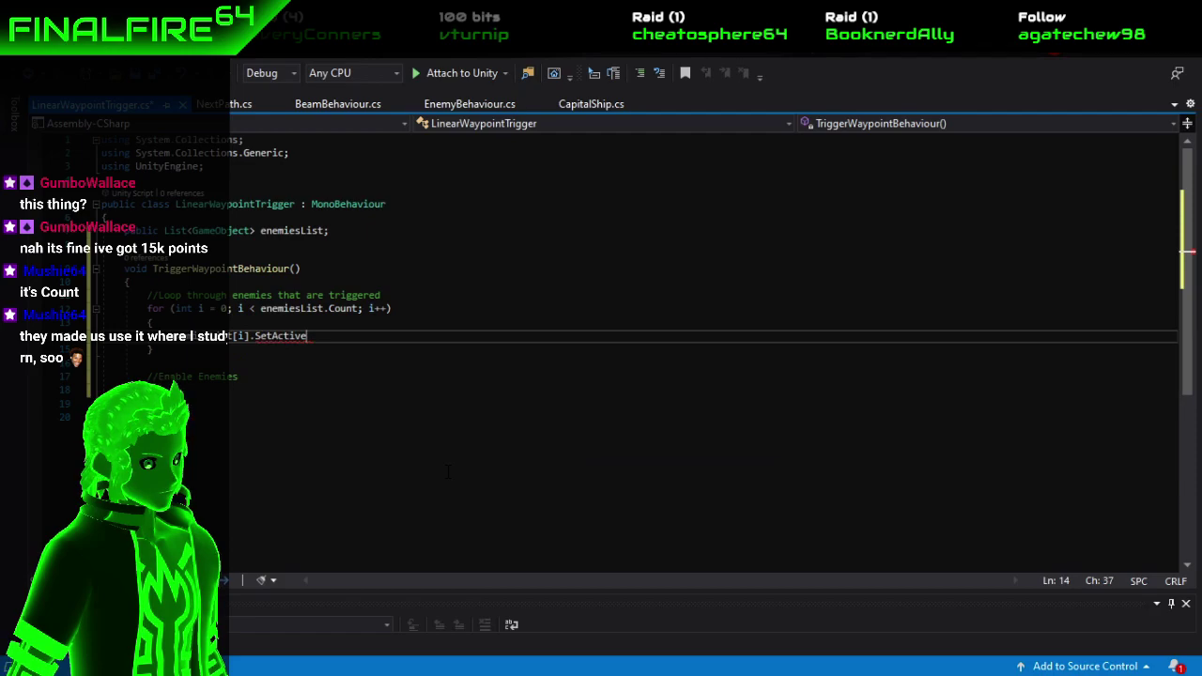
Complete the loop statement as enemiesList[i].SetActive(true); using a method call with the argument true.
text(= true;)
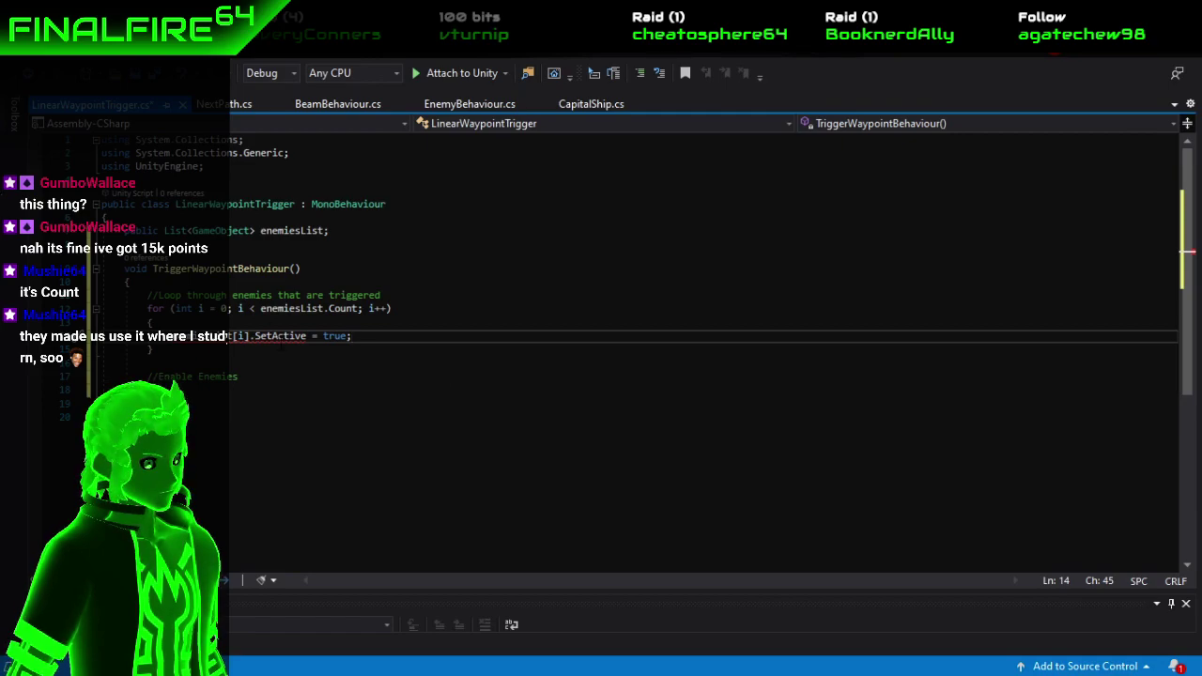
mouse_move(286, 336)
drag(307, 336, 345, 336)
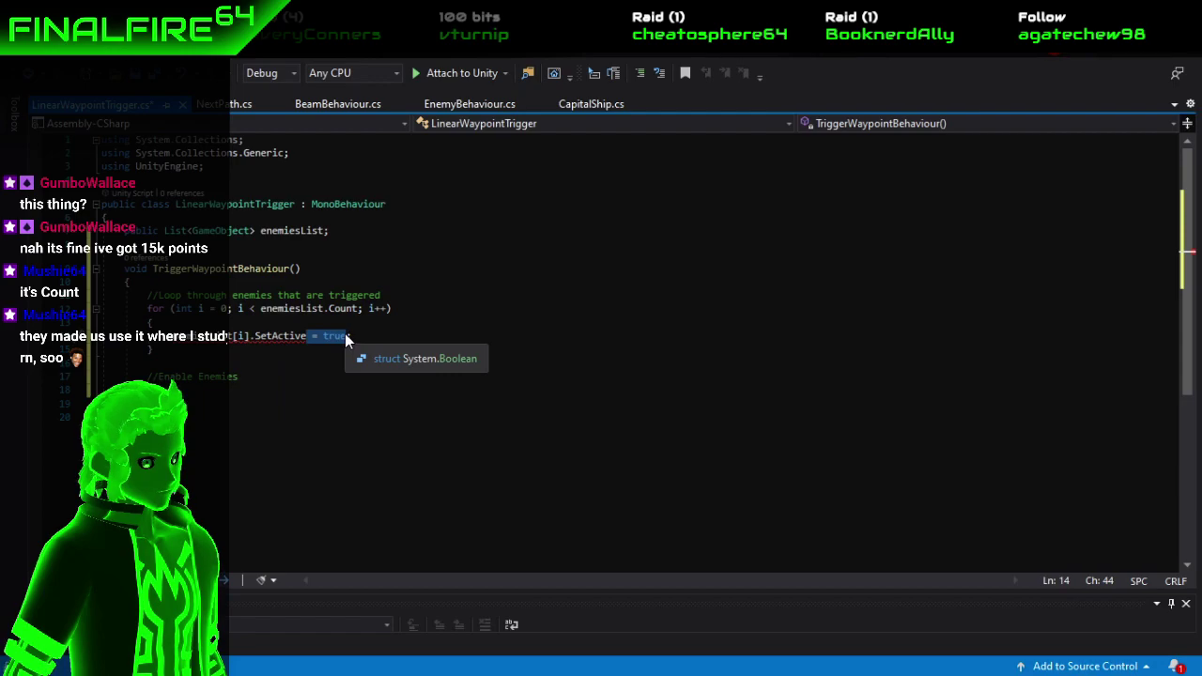
text((true);)
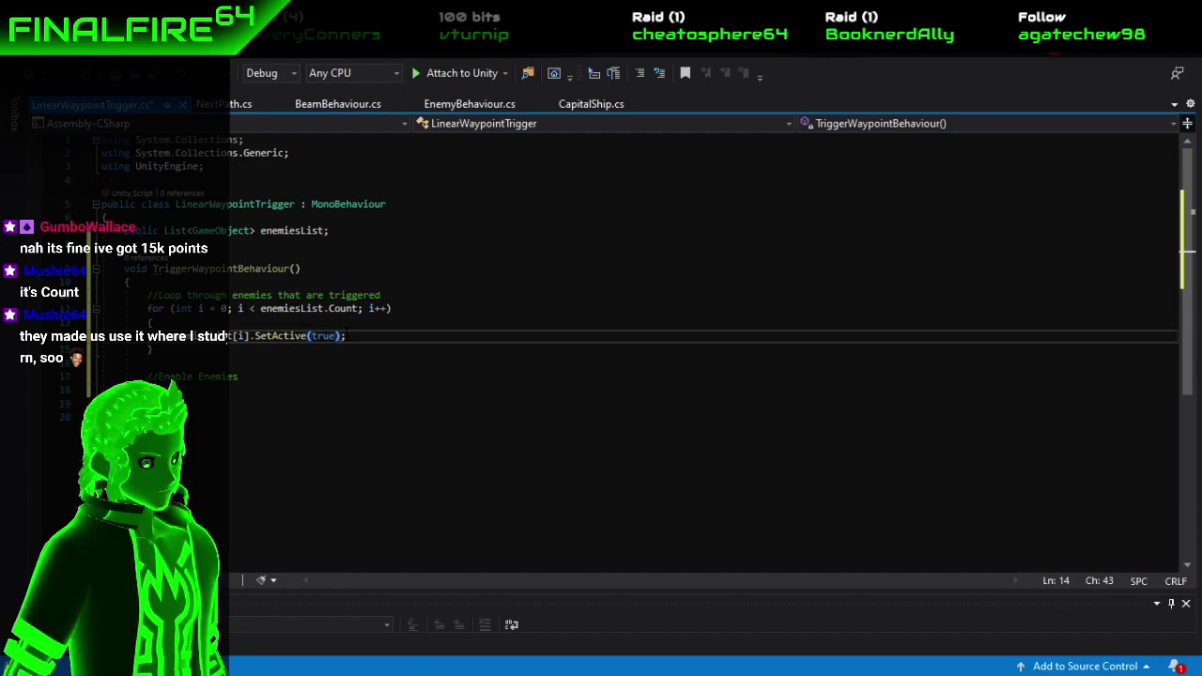
Add a comment about enabling enemies on a new line above the SetActive call.
key(ctrl+Return)
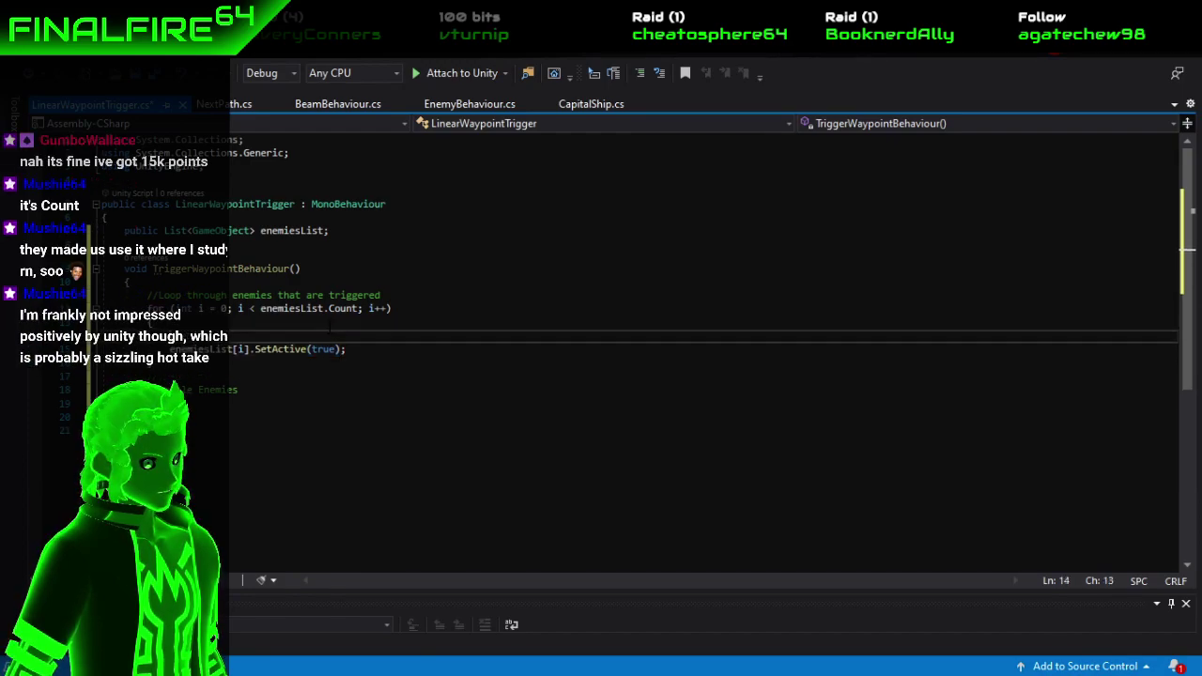
text(ene)
text(emies)
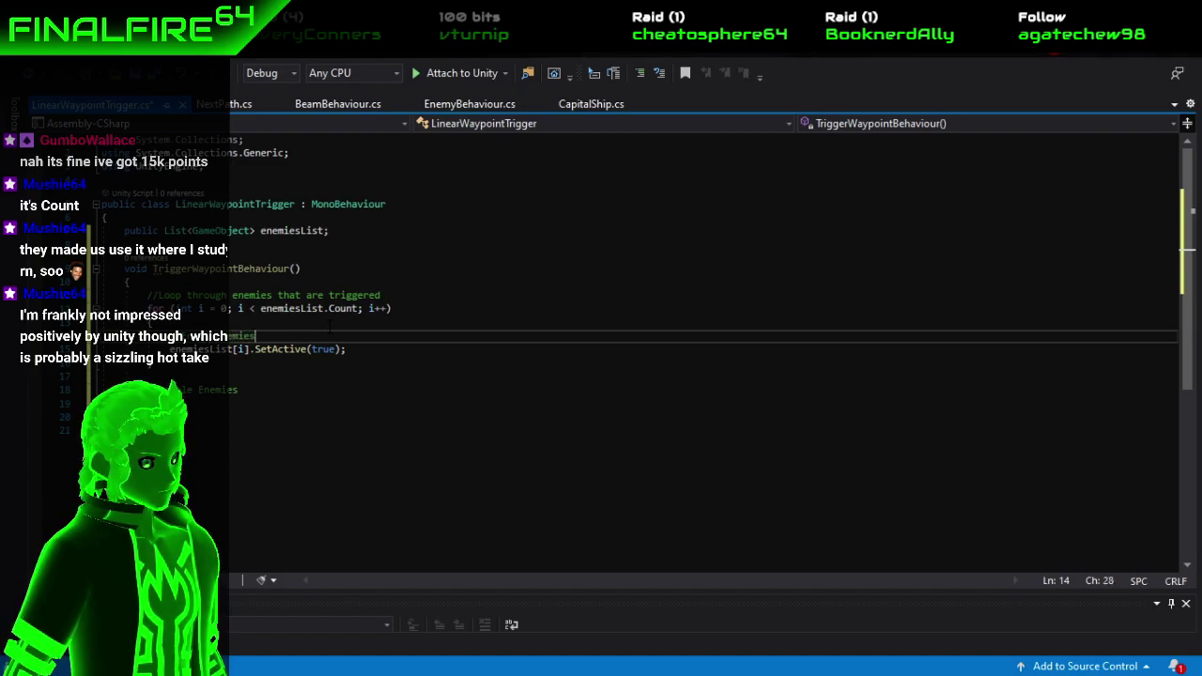
Delete the blank line and the old Enable Enemies comment below the for loop, and save the script.
click(307, 366)
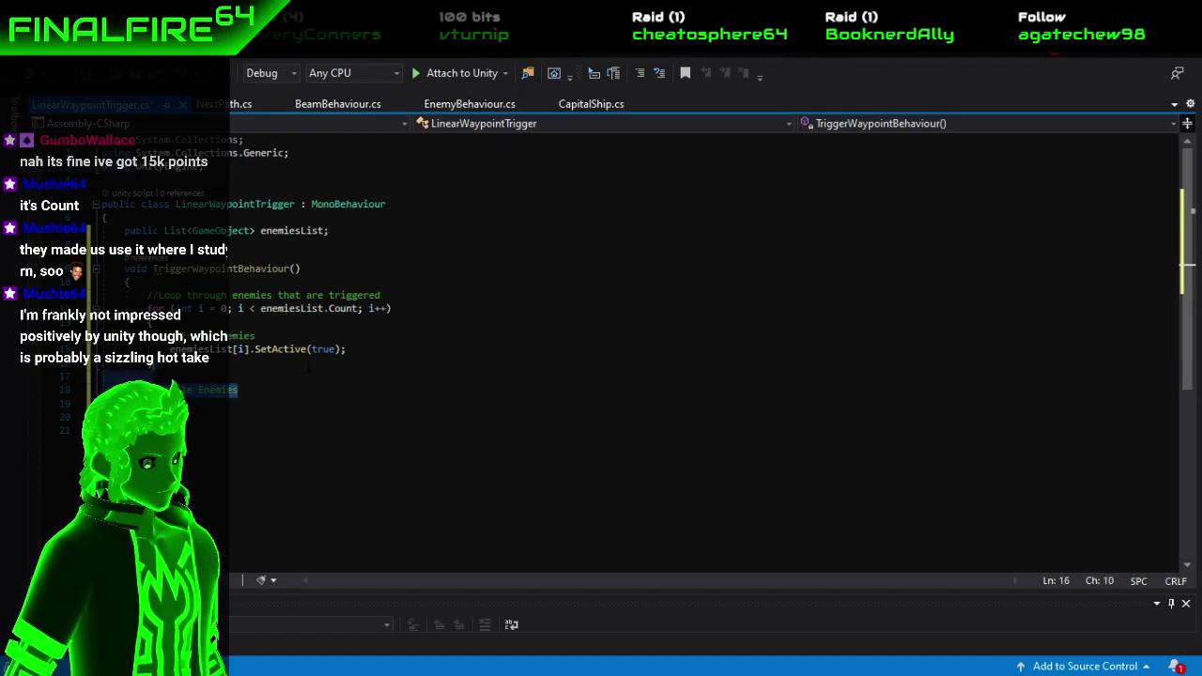
key(Delete)
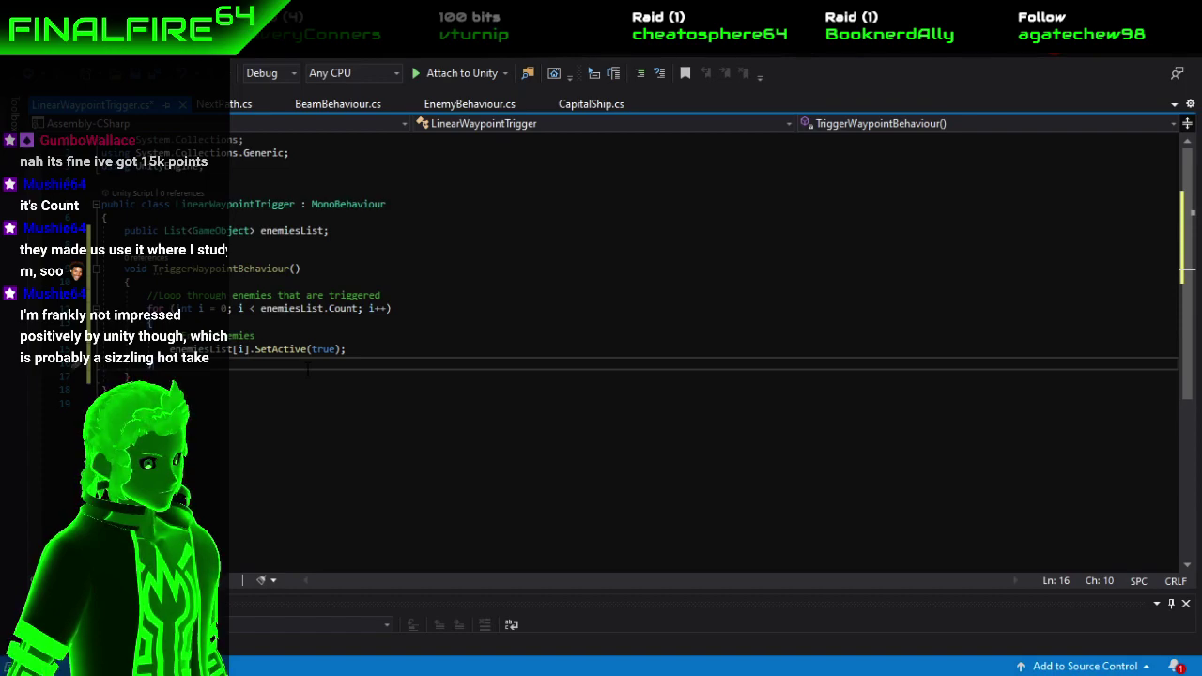
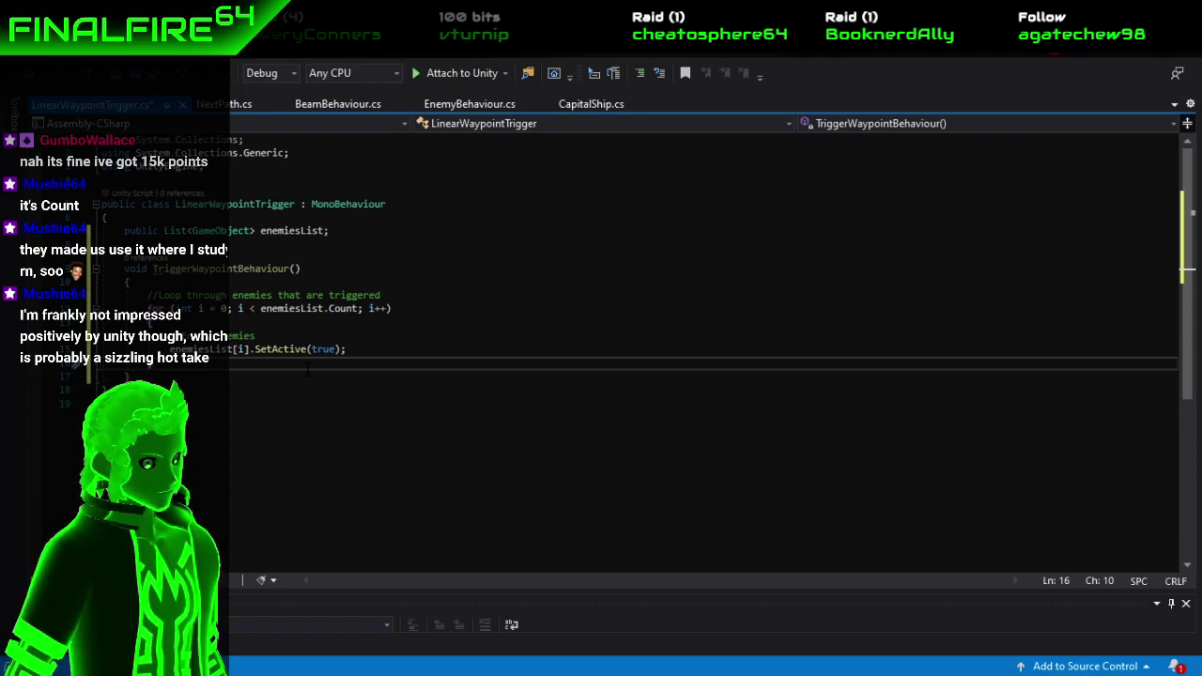
key(ctrl+s)
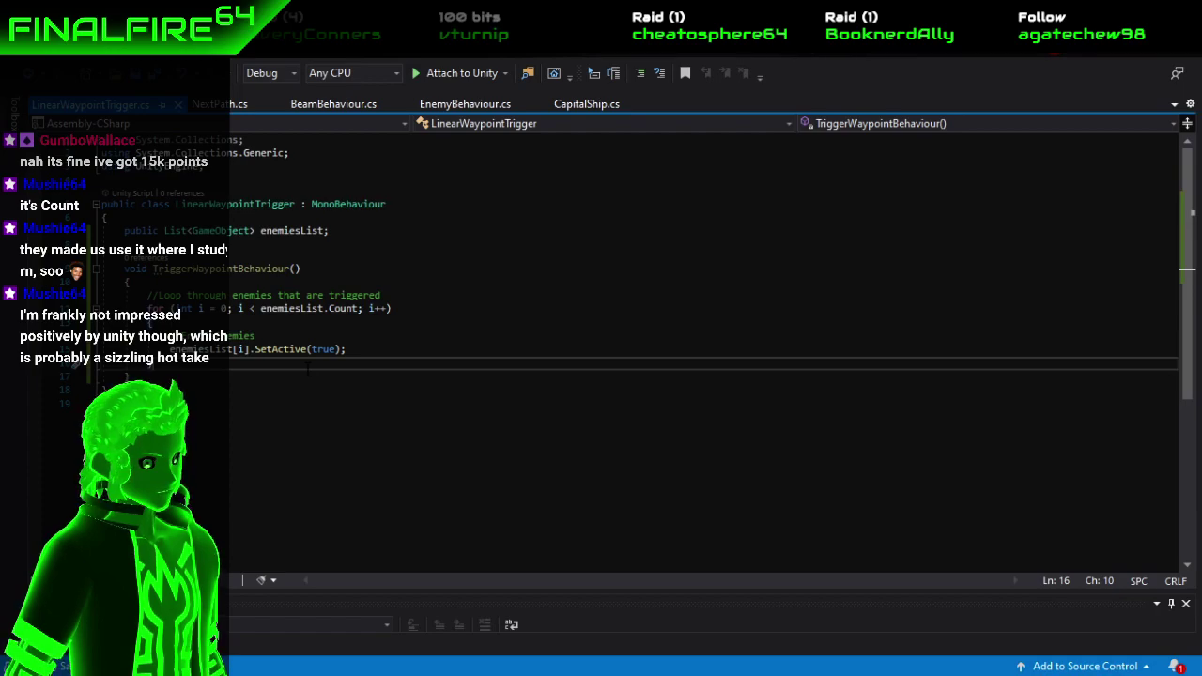
Correct the comment above the SetActive call to read //Enable Enemies.
key(Up)
key(Up)
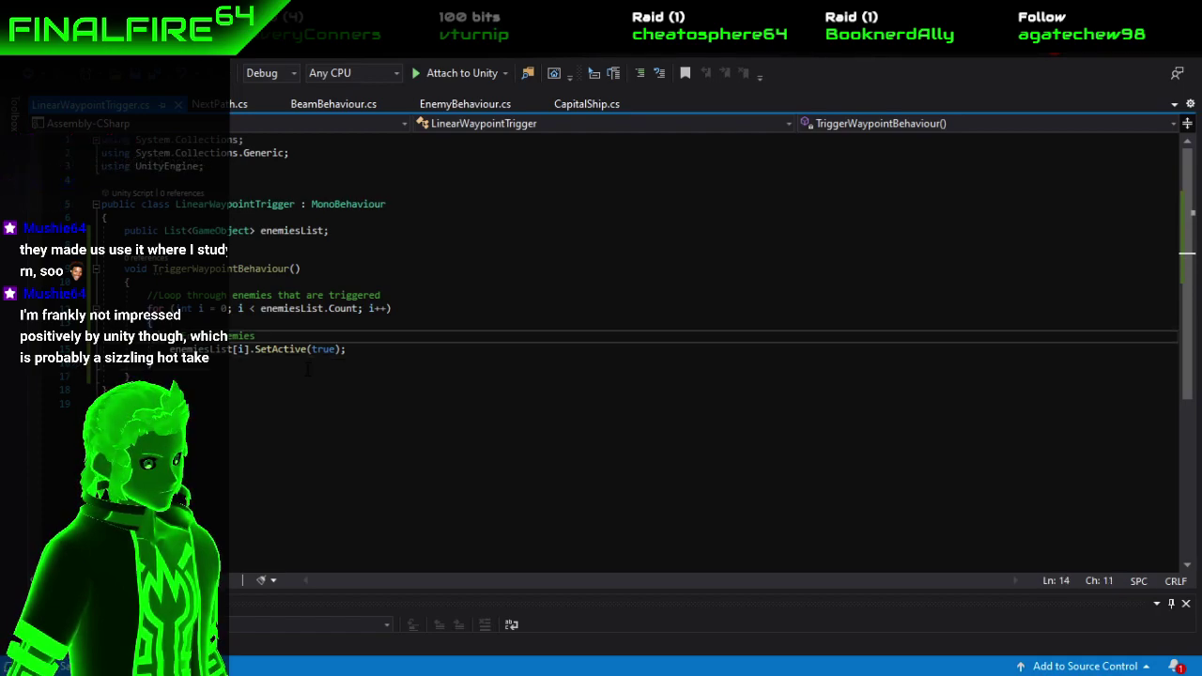
key(End)
key(Down)
key(Down)
key(Left)
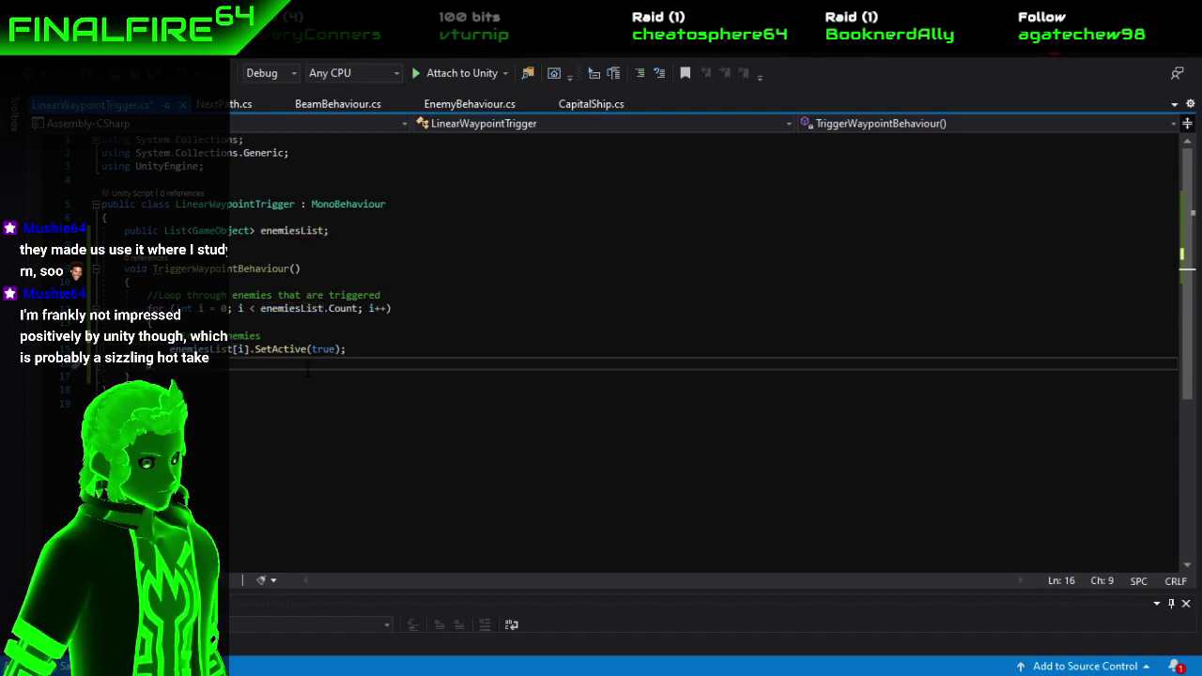
key(Return)
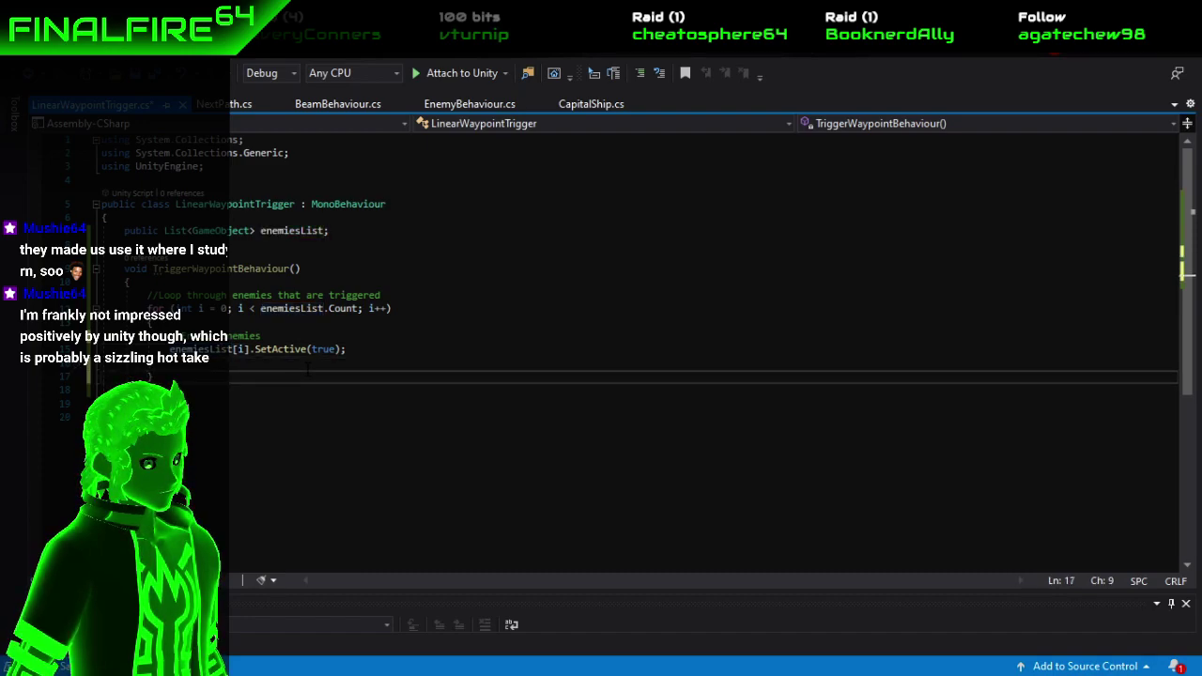
key(Up)
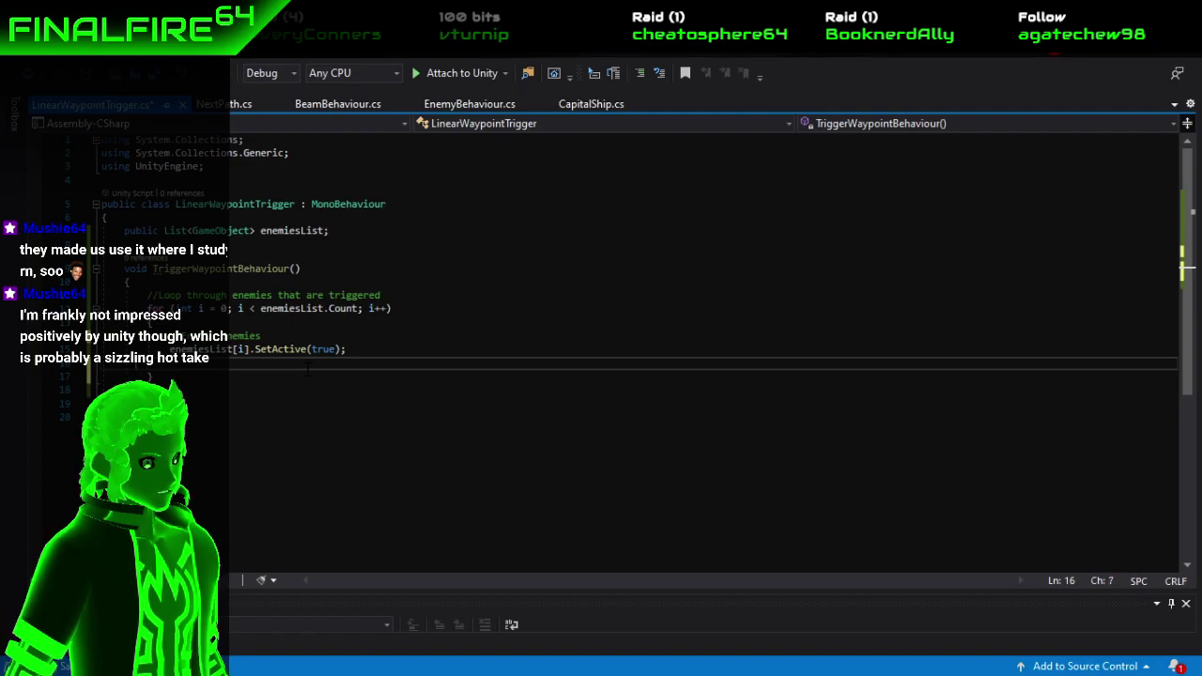
key(BackSpace)
key(BackSpace)
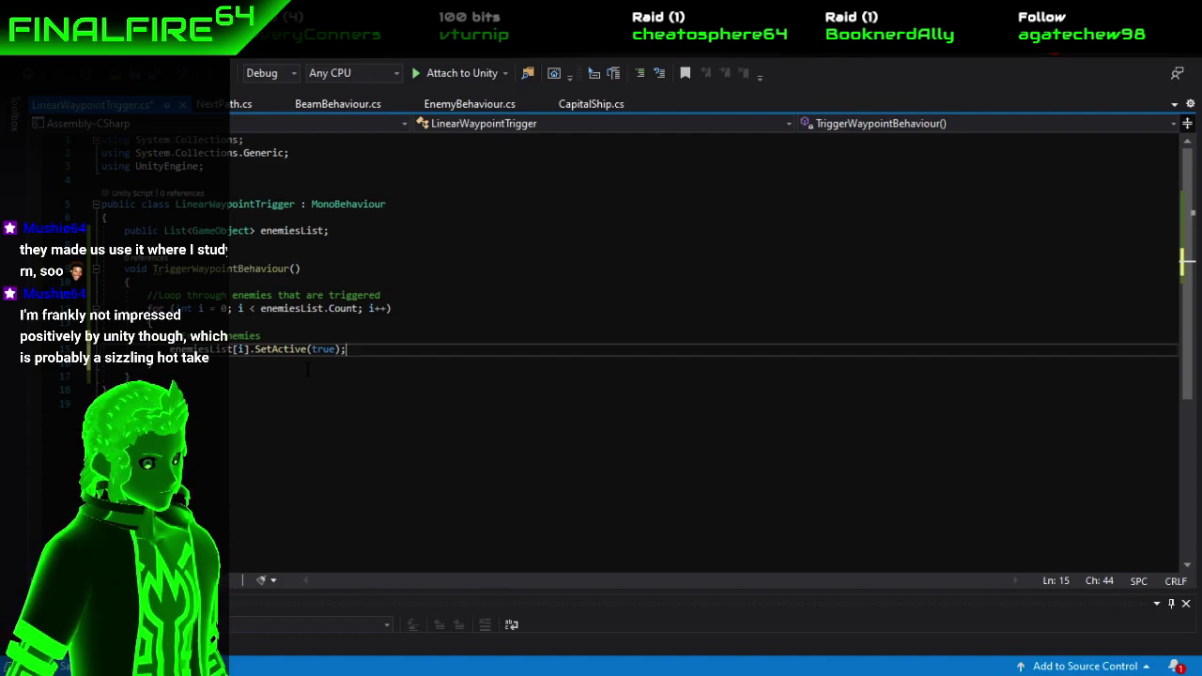
Save the script, and select the TestPath3 cube in the Unity editor's scene.
key(ctrl+s)
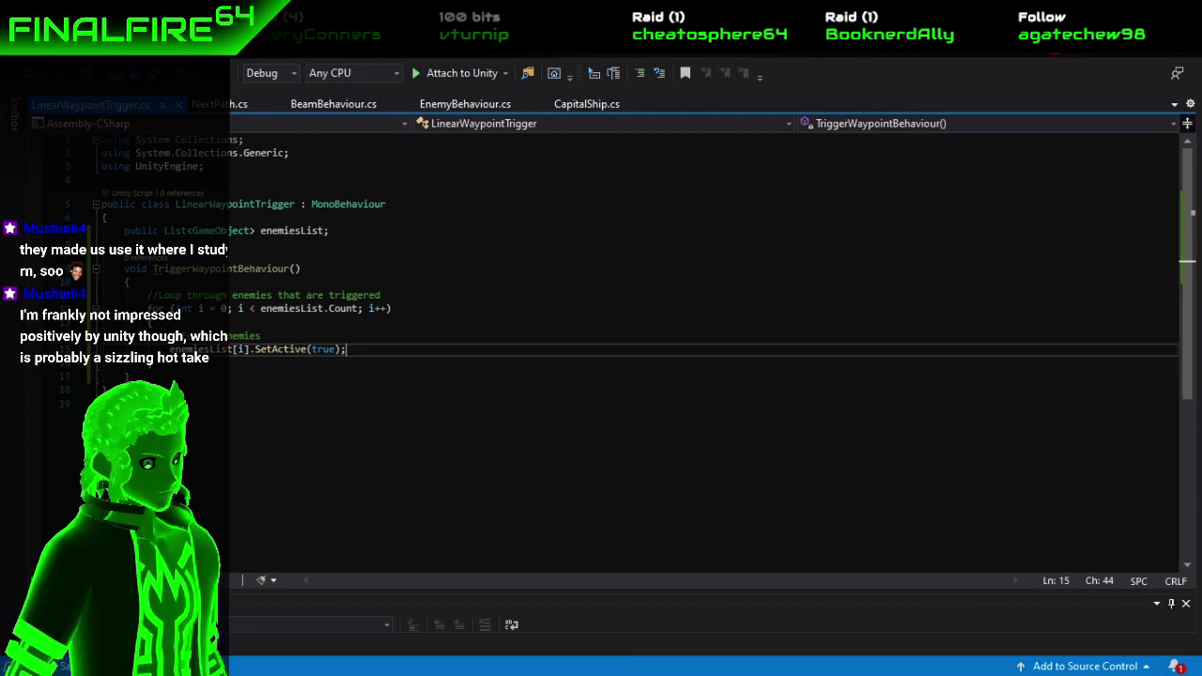
mouse_move(584, 674)
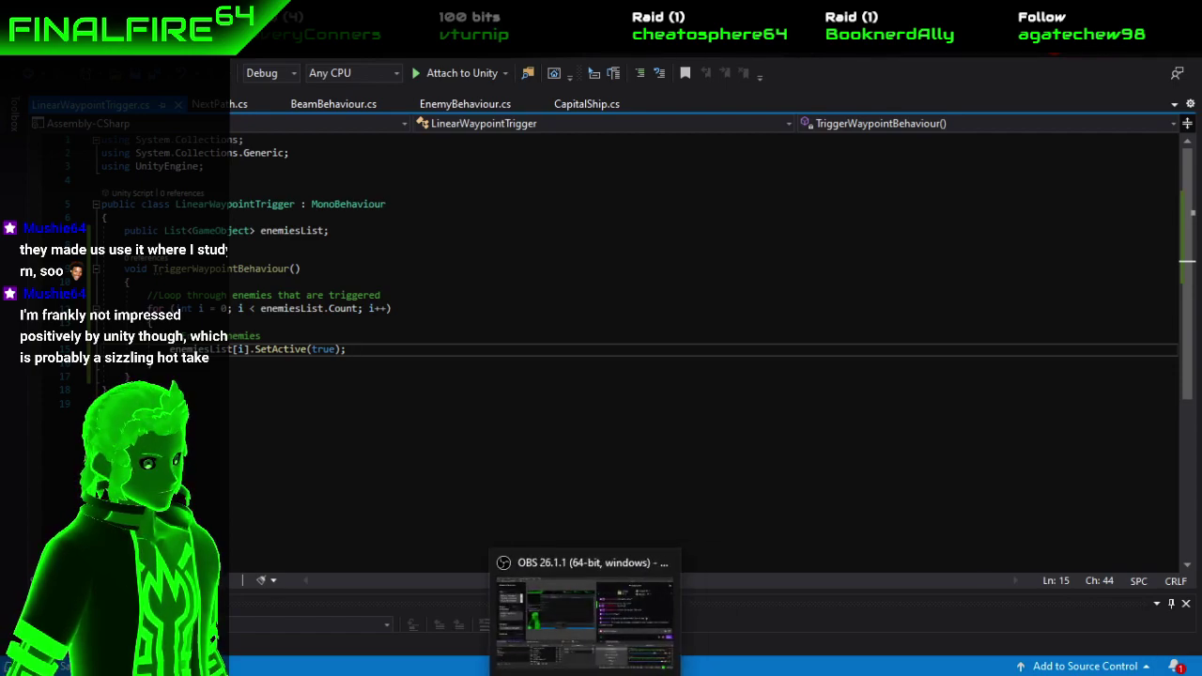
click(624, 670)
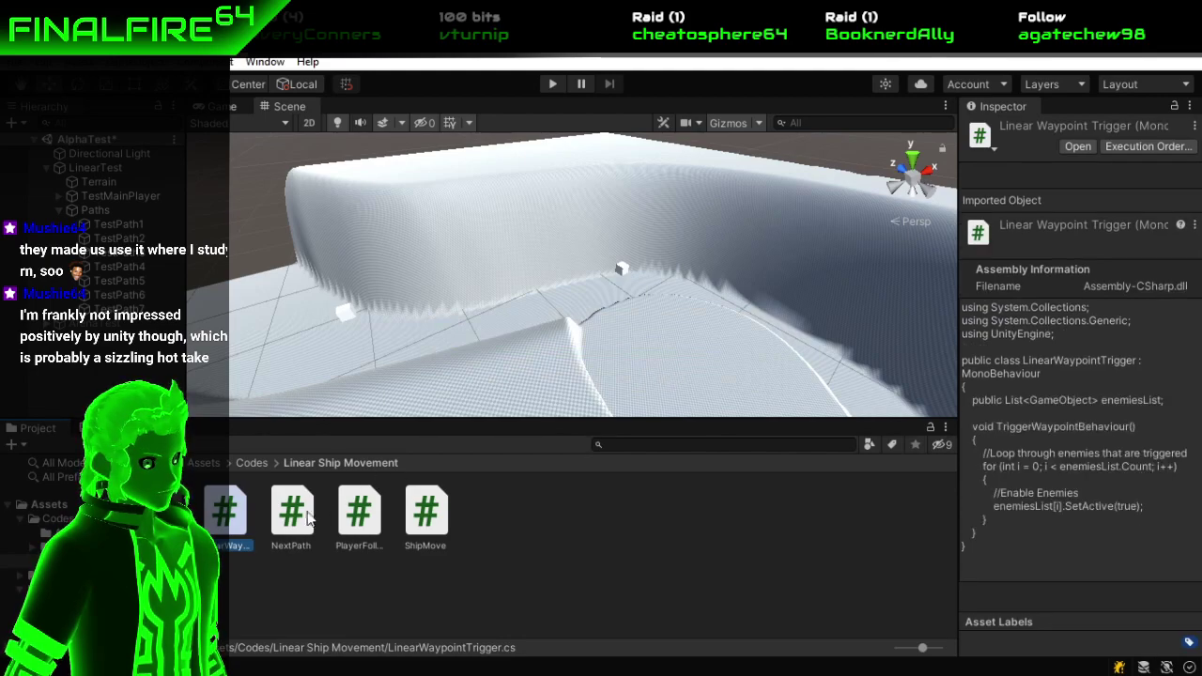
click(619, 276)
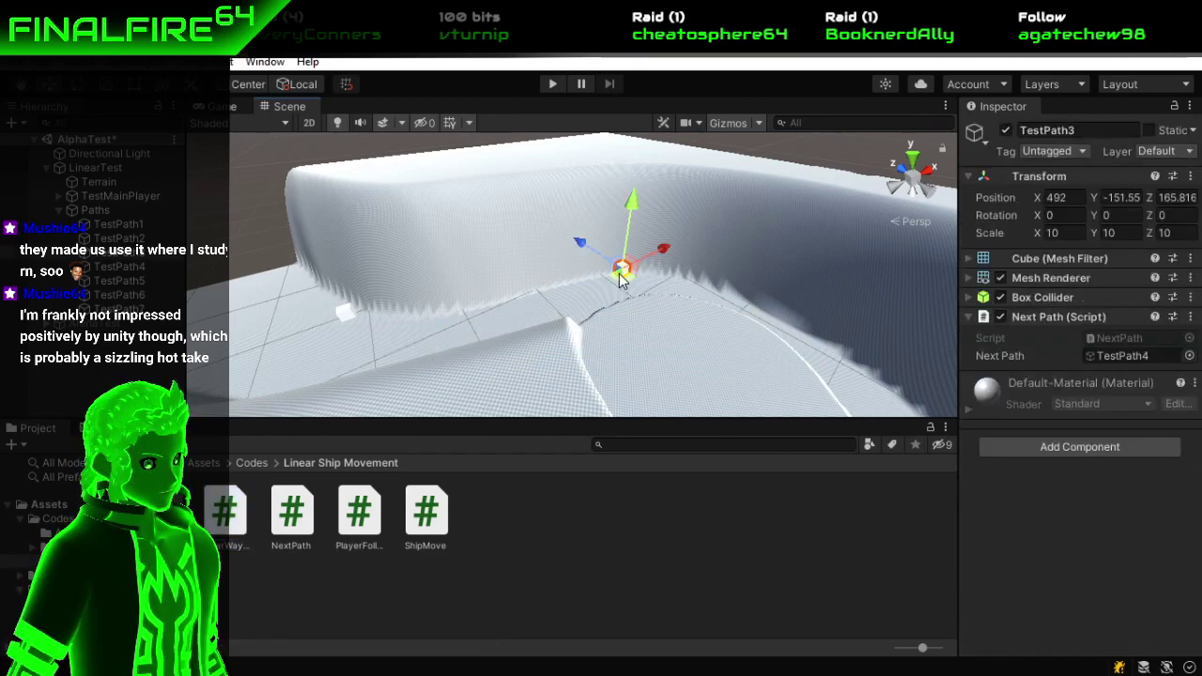
Attach the LinearWaypointTrigger script to the TestPath3 object as a component.
drag(243, 510, 1007, 499)
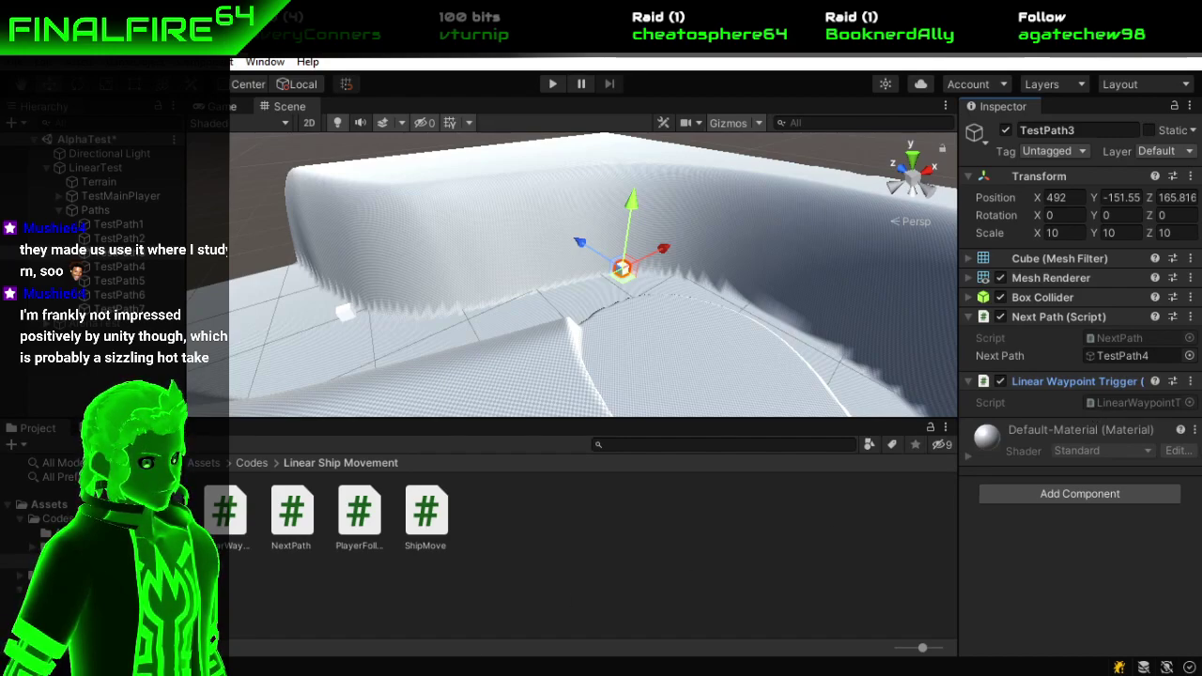
Switch to Visual Studio, try declaring enemiesList as Queue<GameObject> instead of a List, and return to Unity to compile the script.
mouse_move(411, 675)
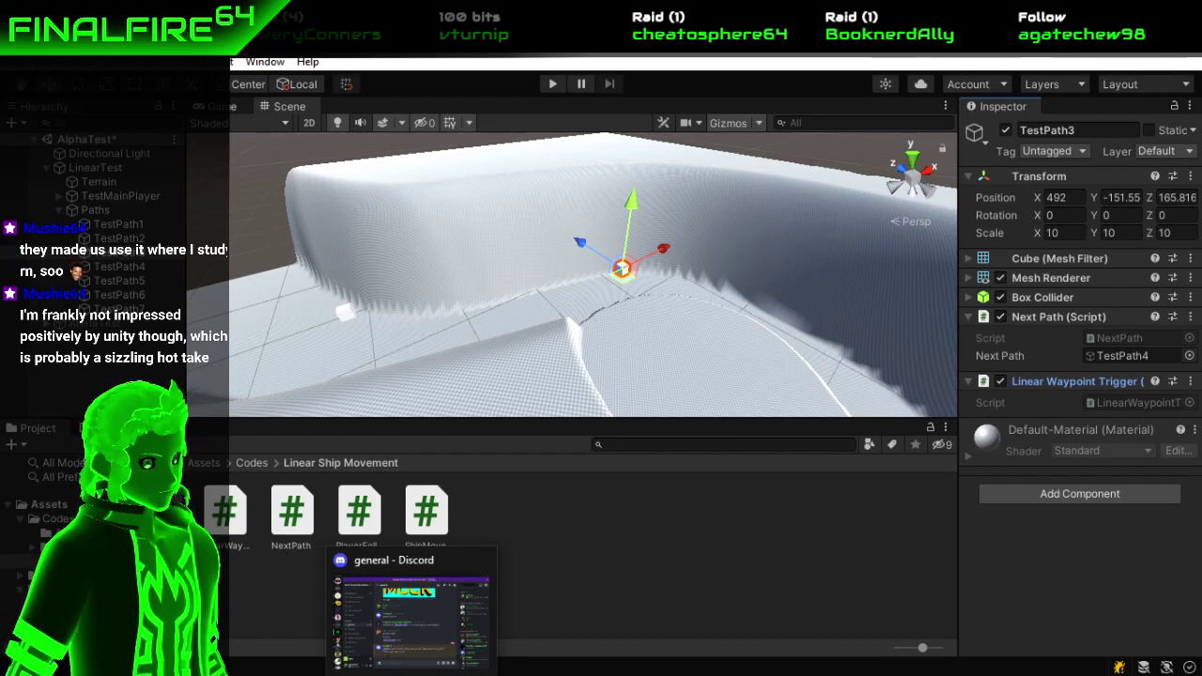
click(580, 671)
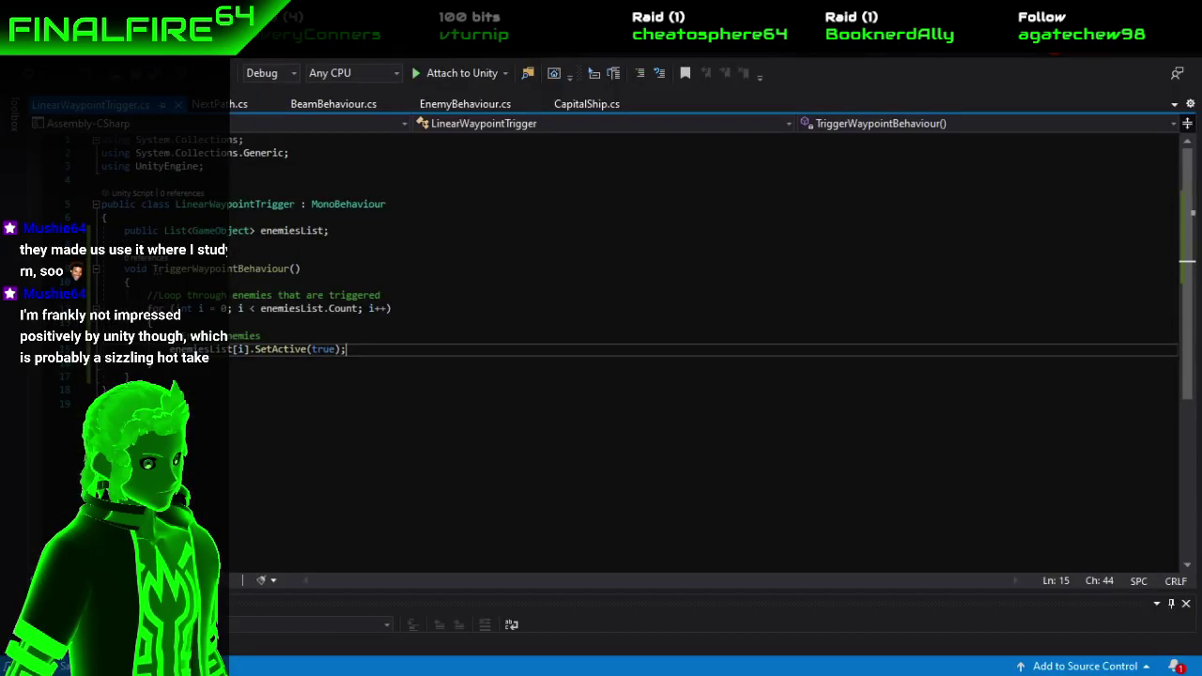
double_click(177, 230)
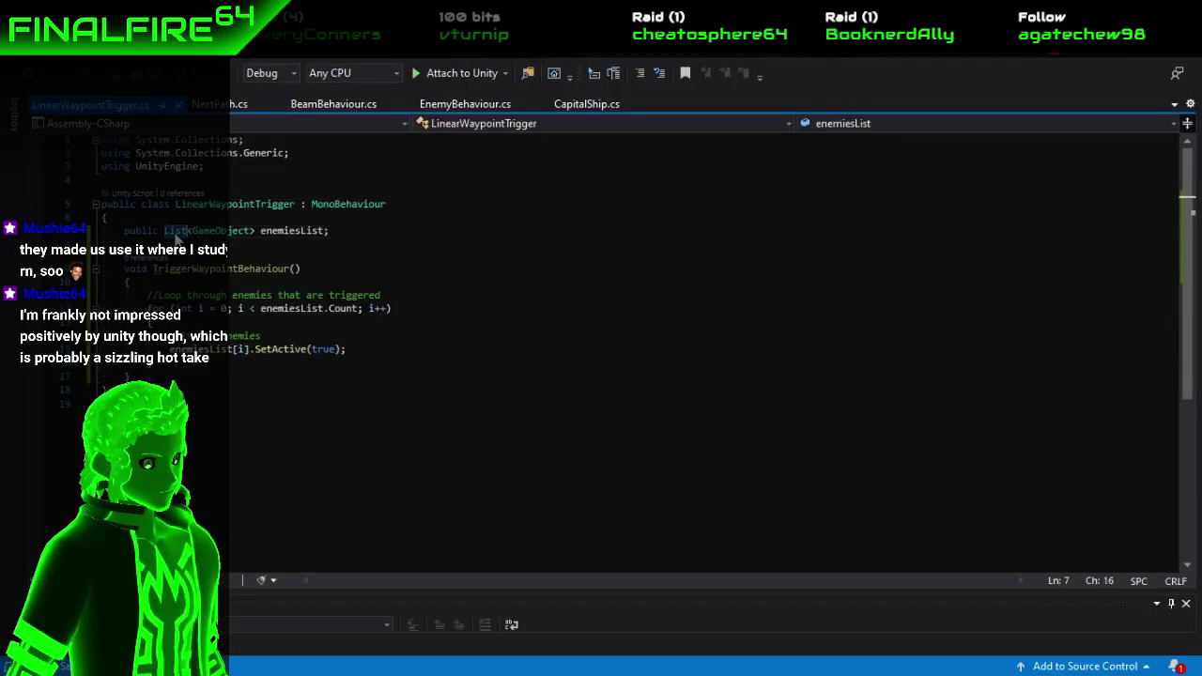
text(queue)
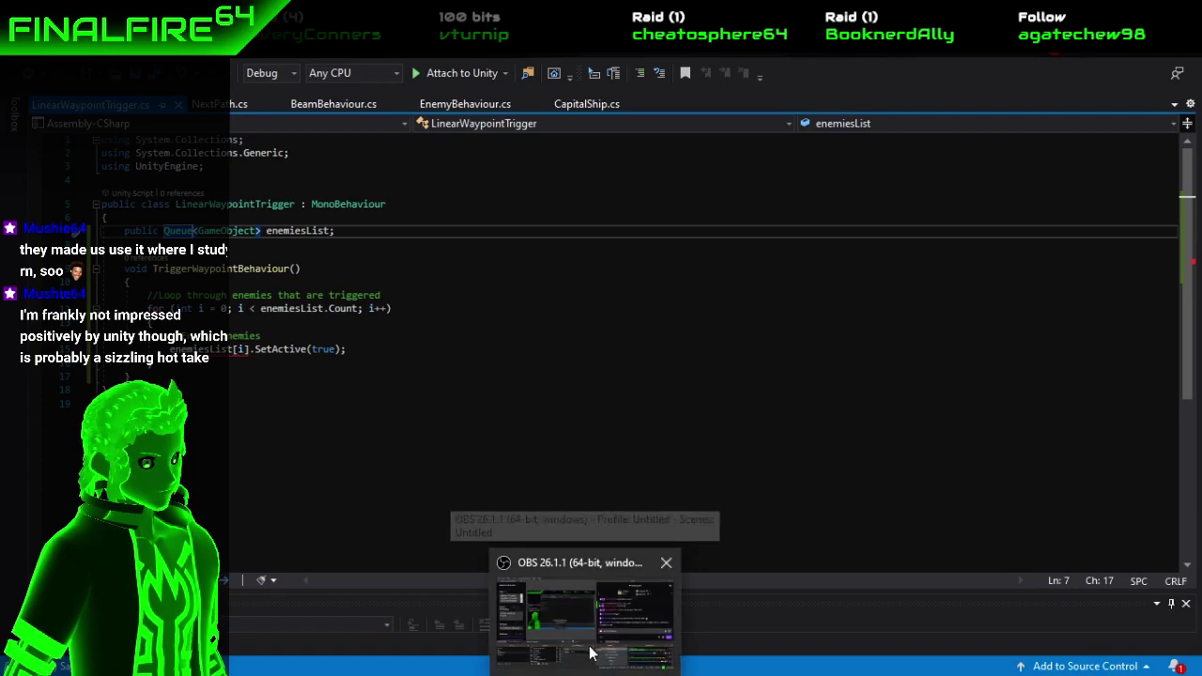
key(alt+Tab)
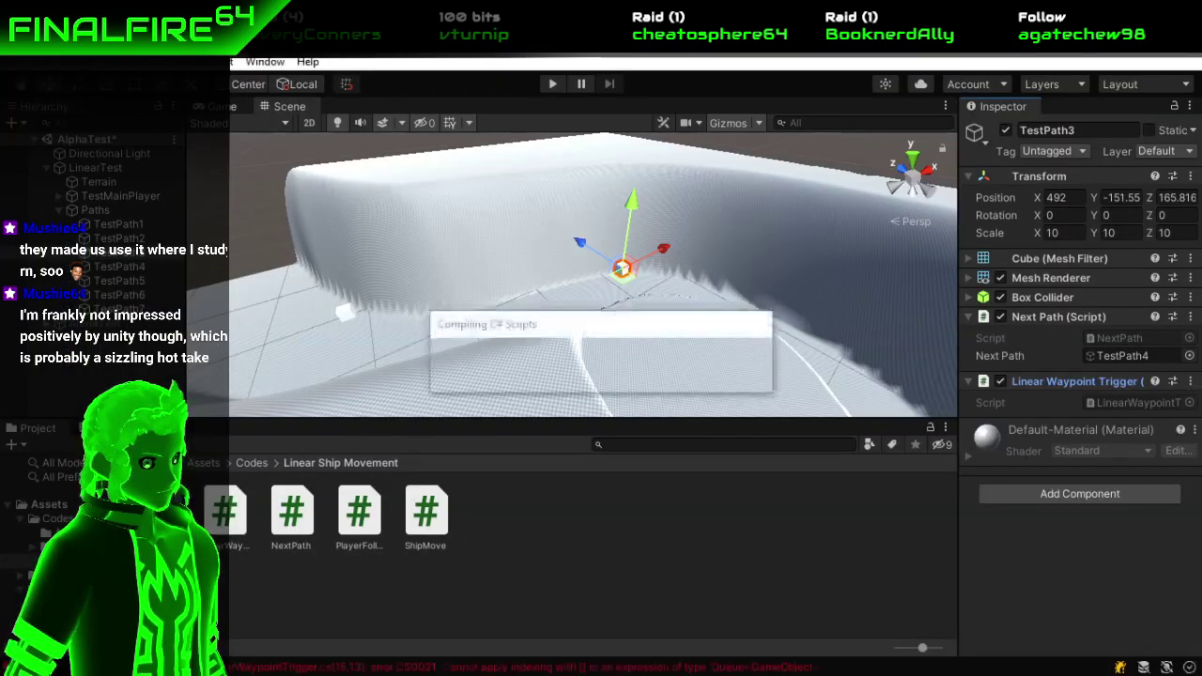
Open the script at the reported compile error and change the enemiesList type back to List<GameObject>.
double_click(697, 667)
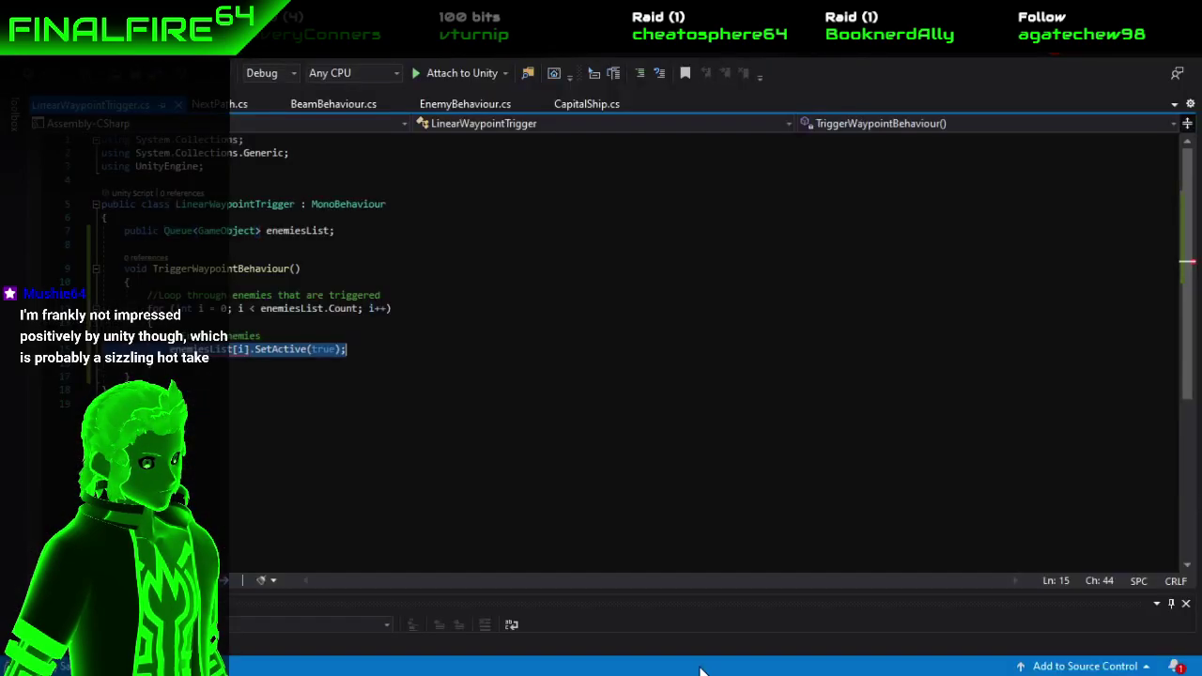
click(288, 345)
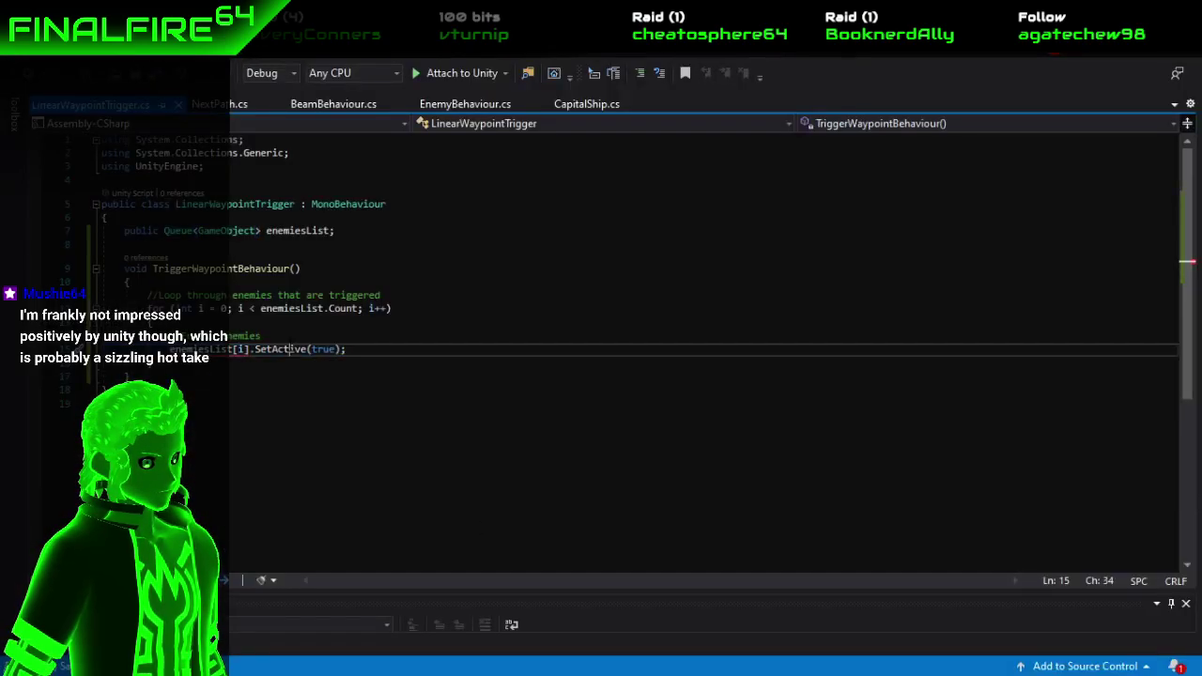
double_click(169, 232)
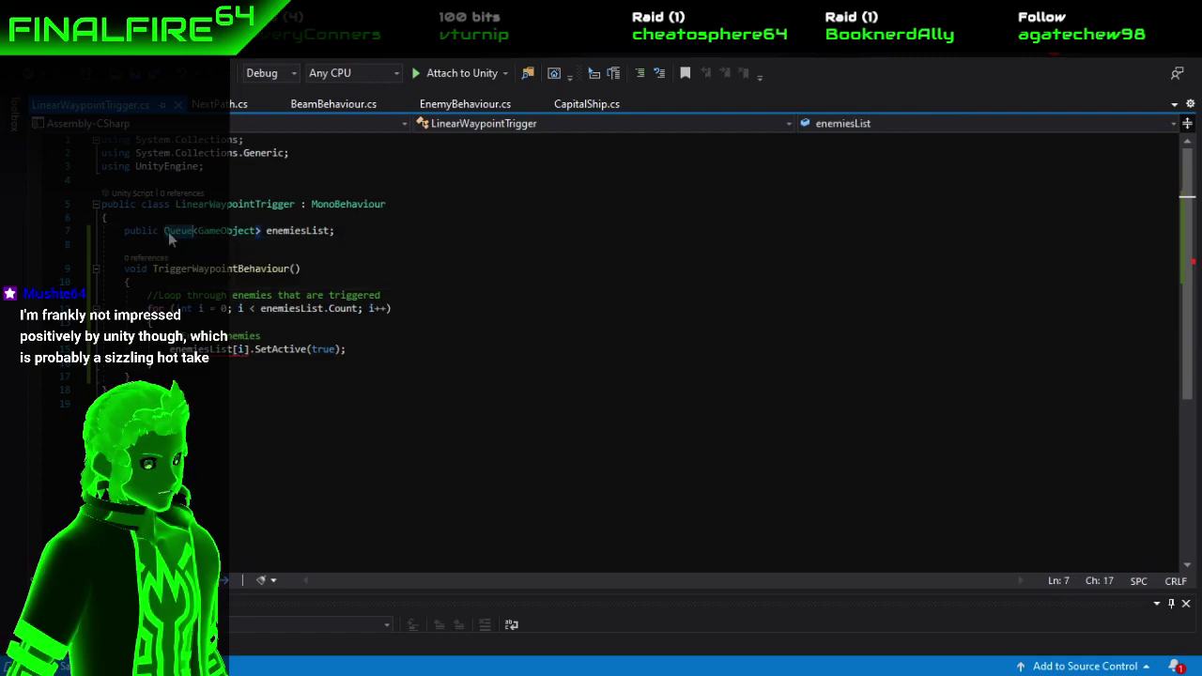
text(List)
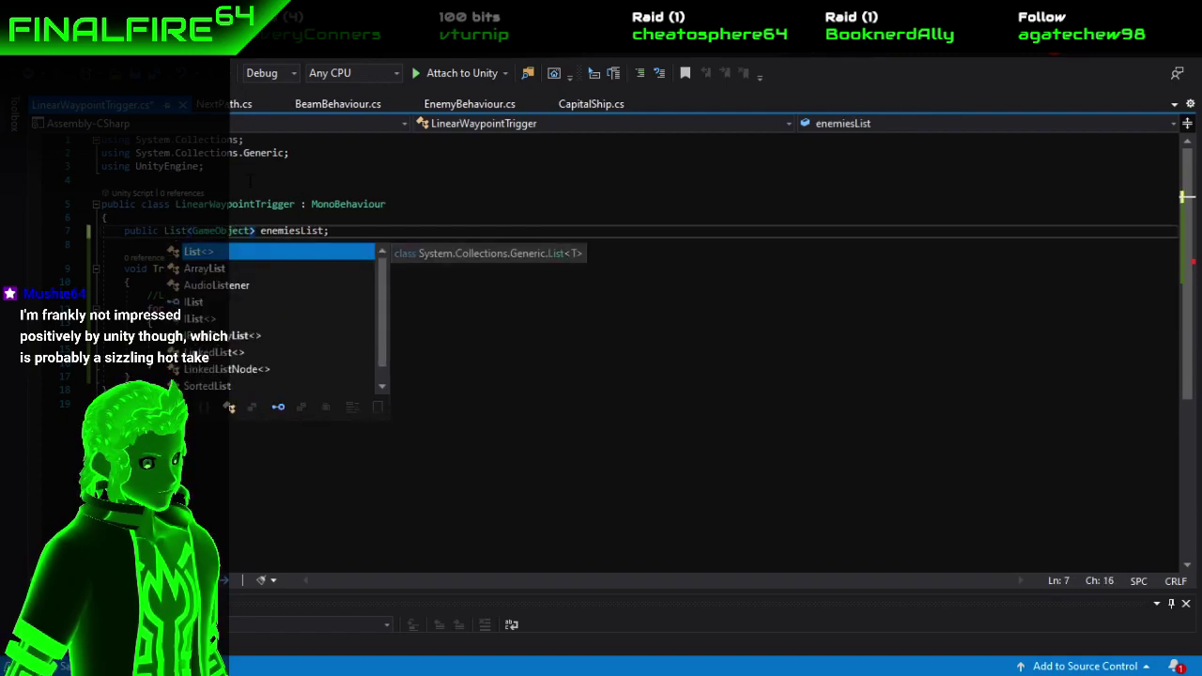
Initialize enemiesList in its declaration with = new List<GameObject>() and save the script.
click(322, 230)
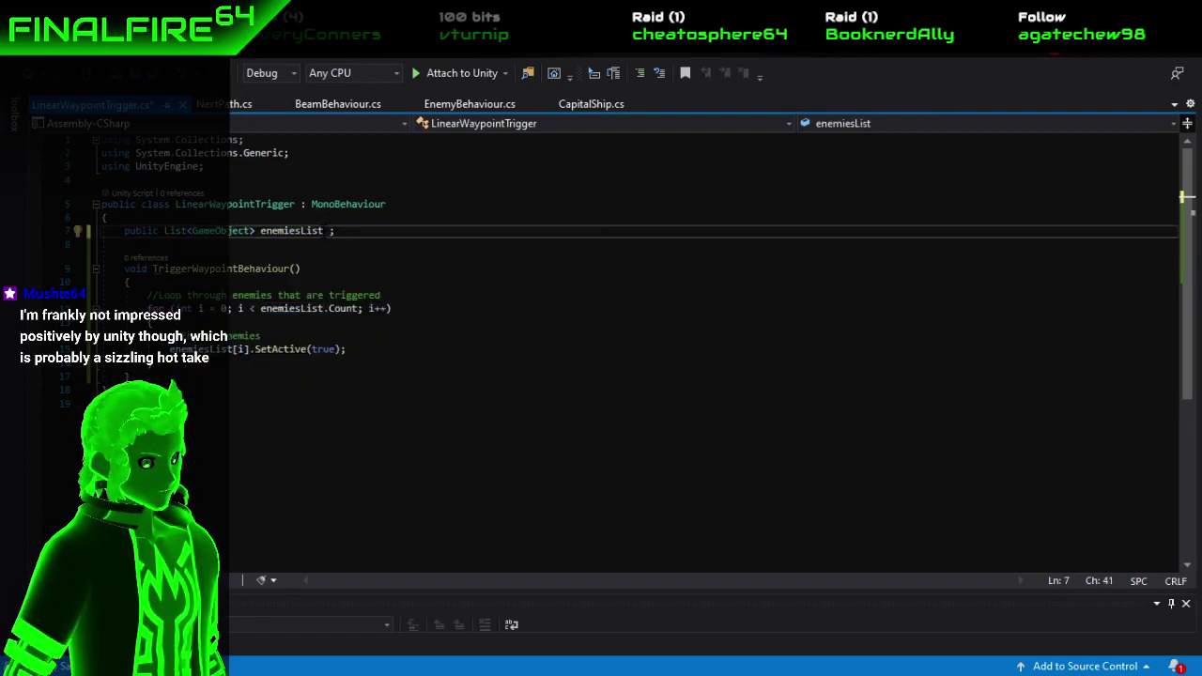
text(= new)
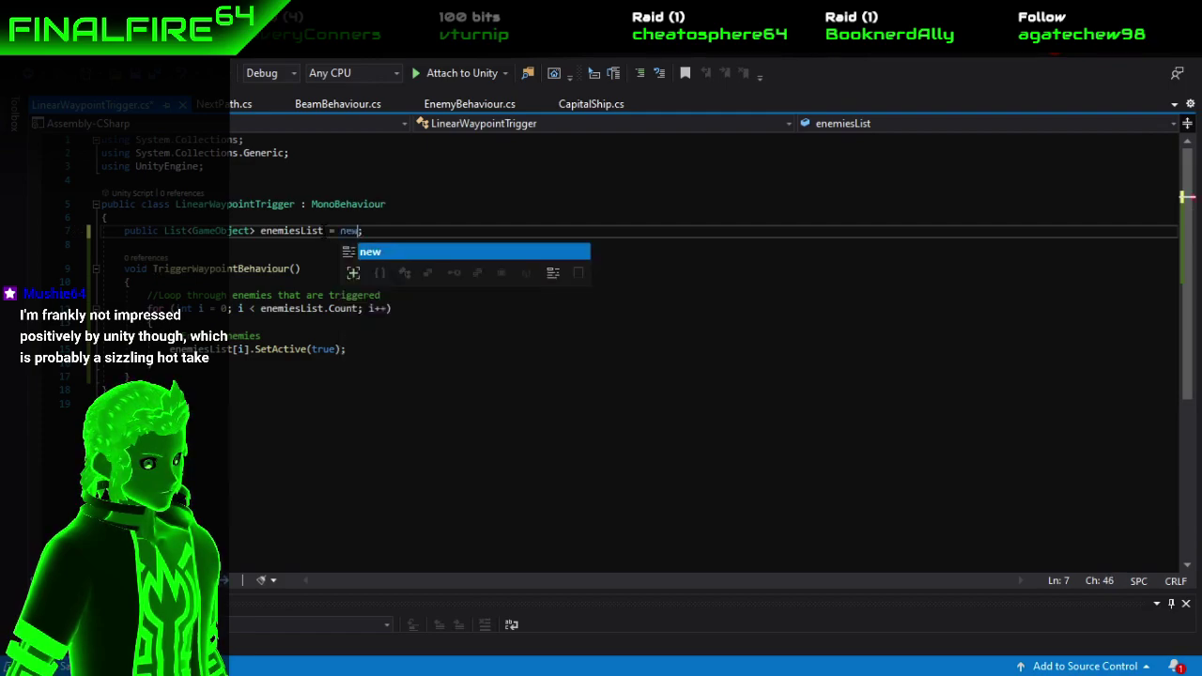
text( List)
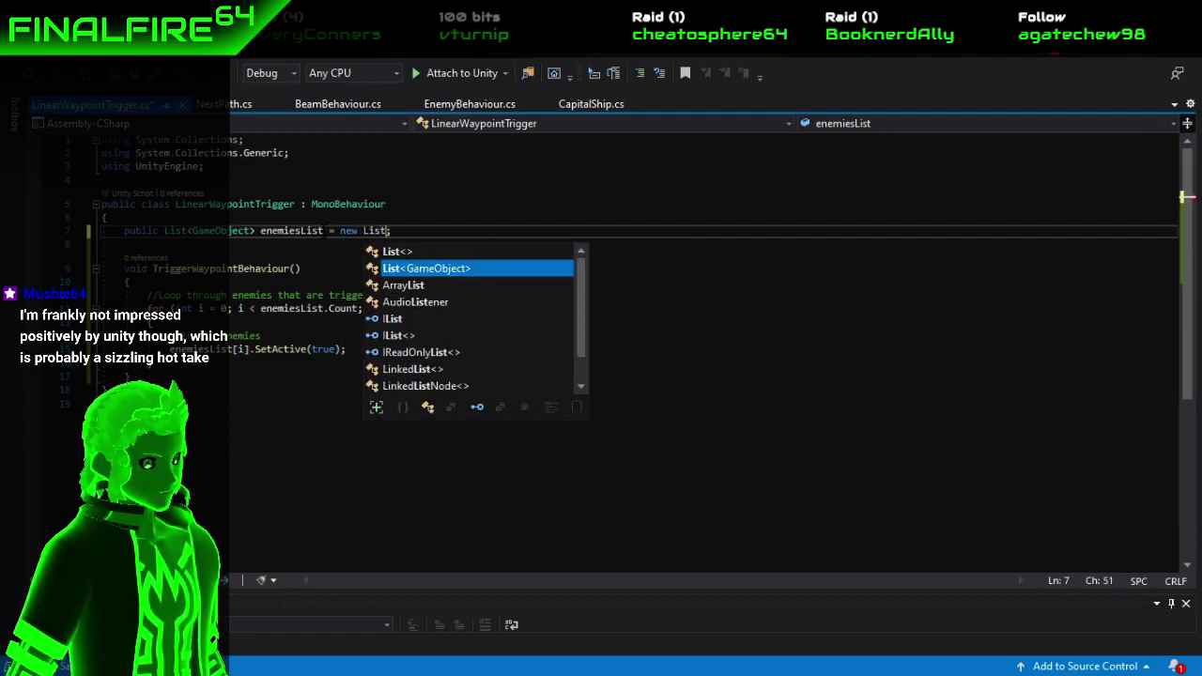
key(Tab)
text(())
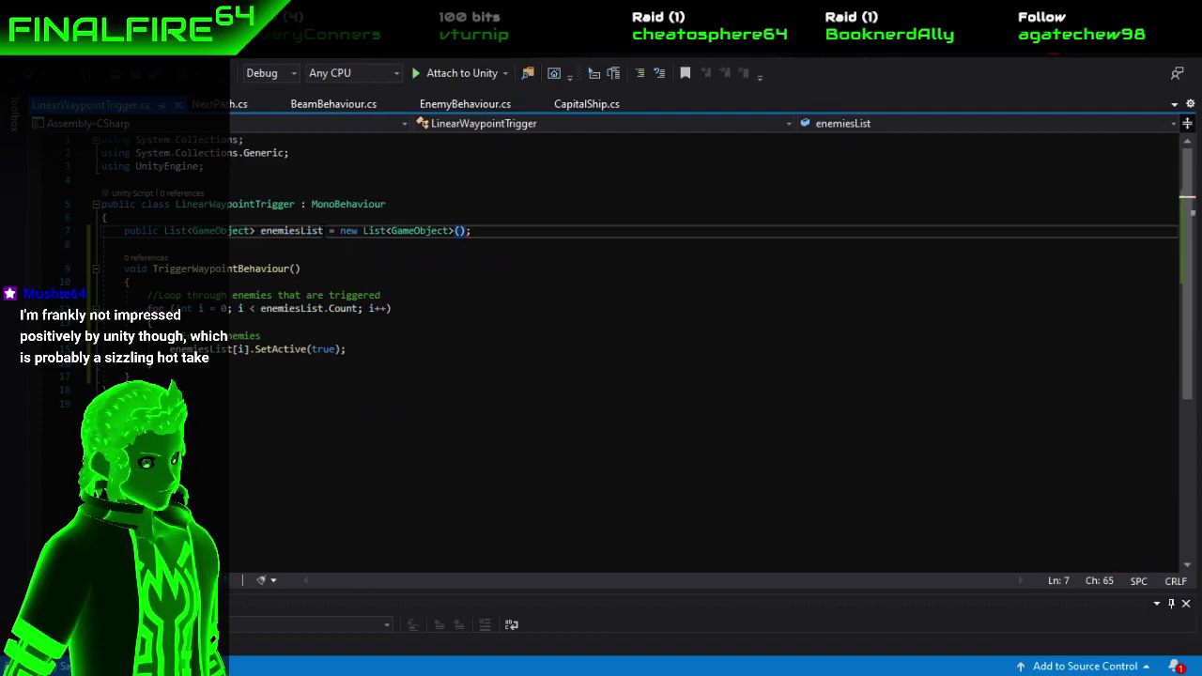
click(432, 349)
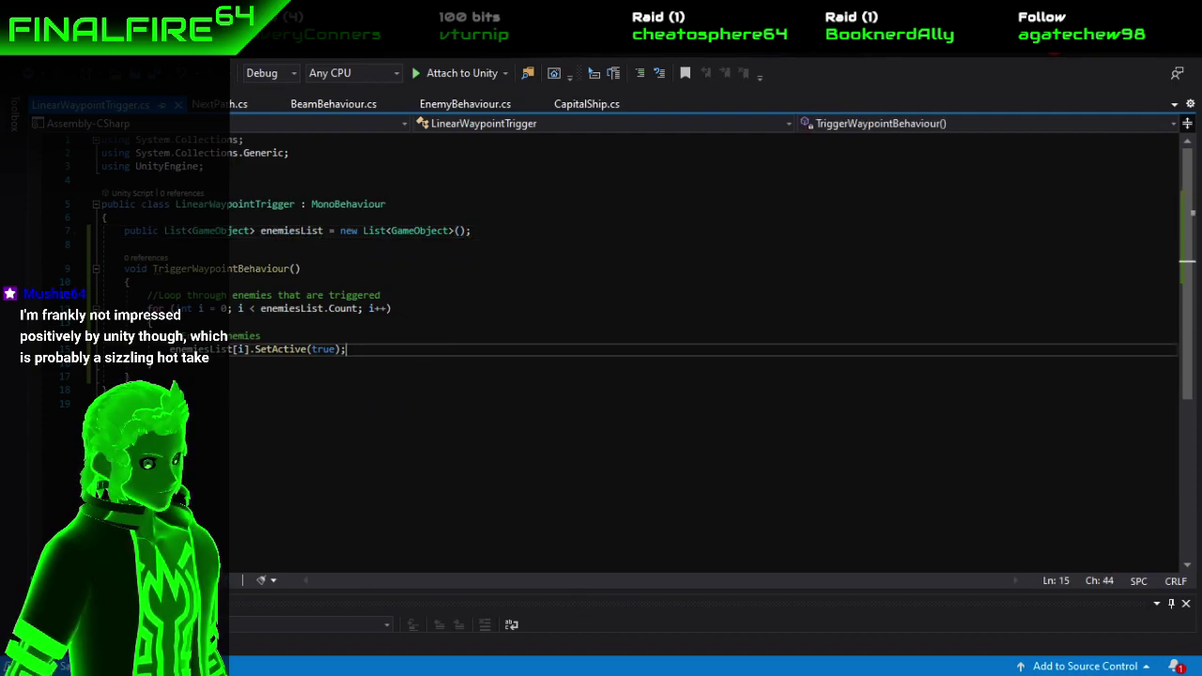
Switch to Unity and expand the Enemies List of TestPath3's Linear Waypoint Trigger component.
mouse_move(584, 675)
key(alt+Tab)
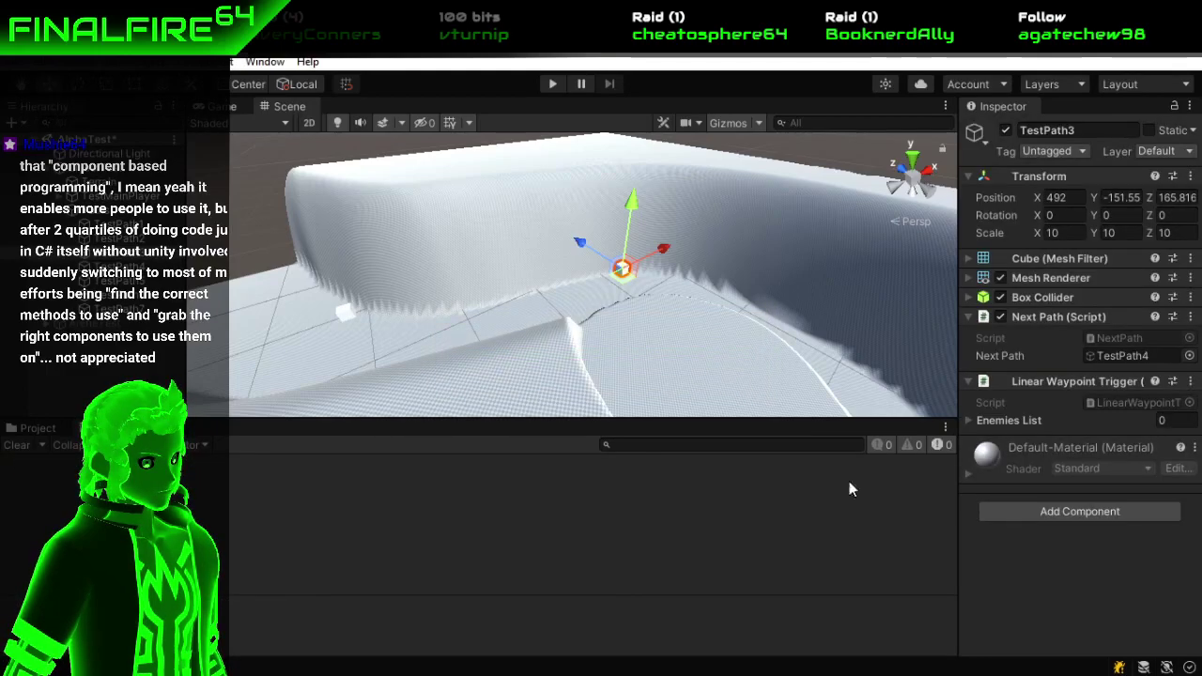
click(968, 422)
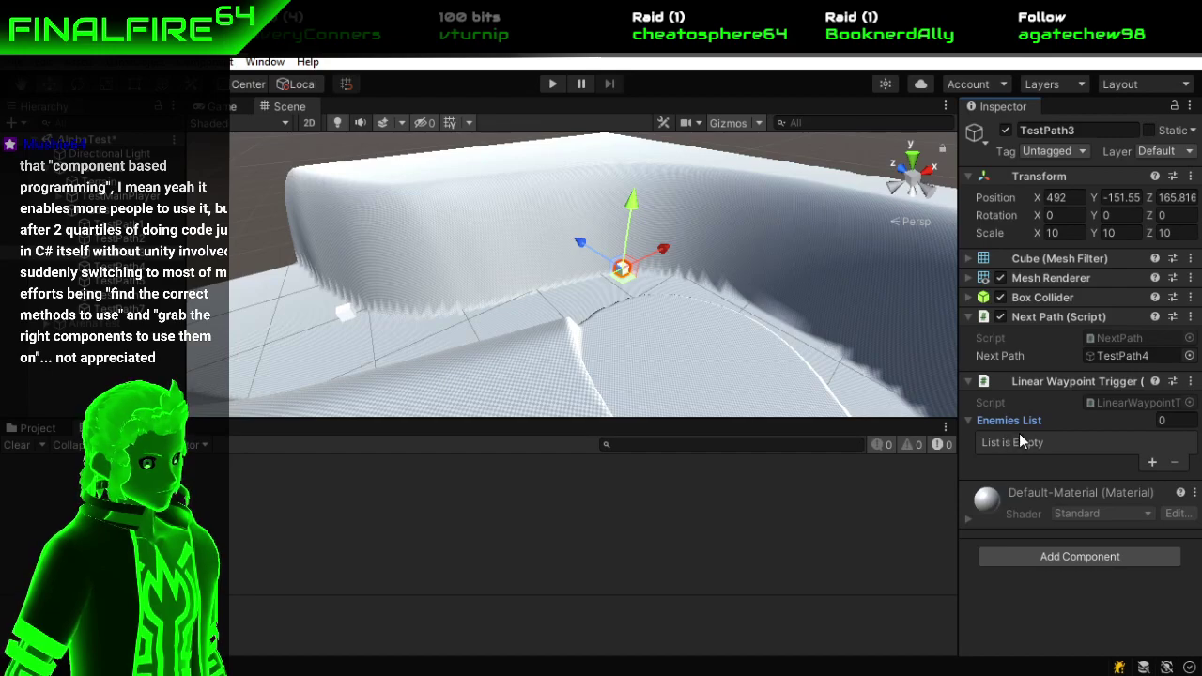
Examine the terrain channel and the surroundings of the TestPath3 waypoint from several angles and distances in the scene.
scroll(731, 369, down, 2)
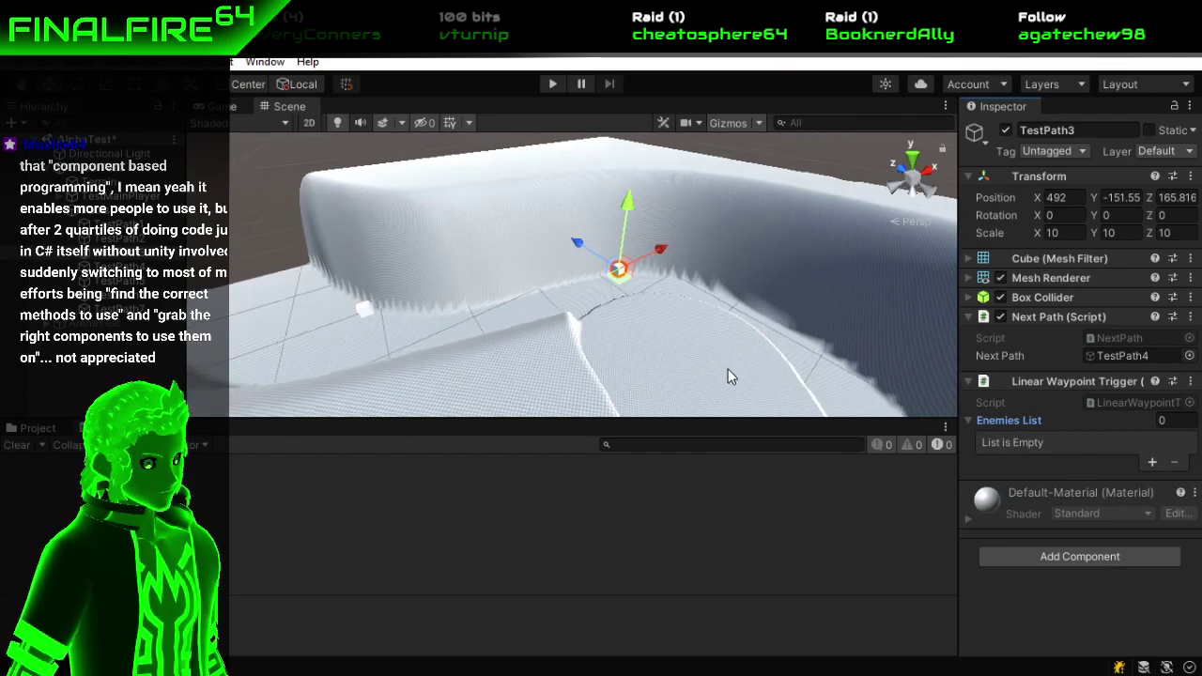
scroll(728, 369, down, 10)
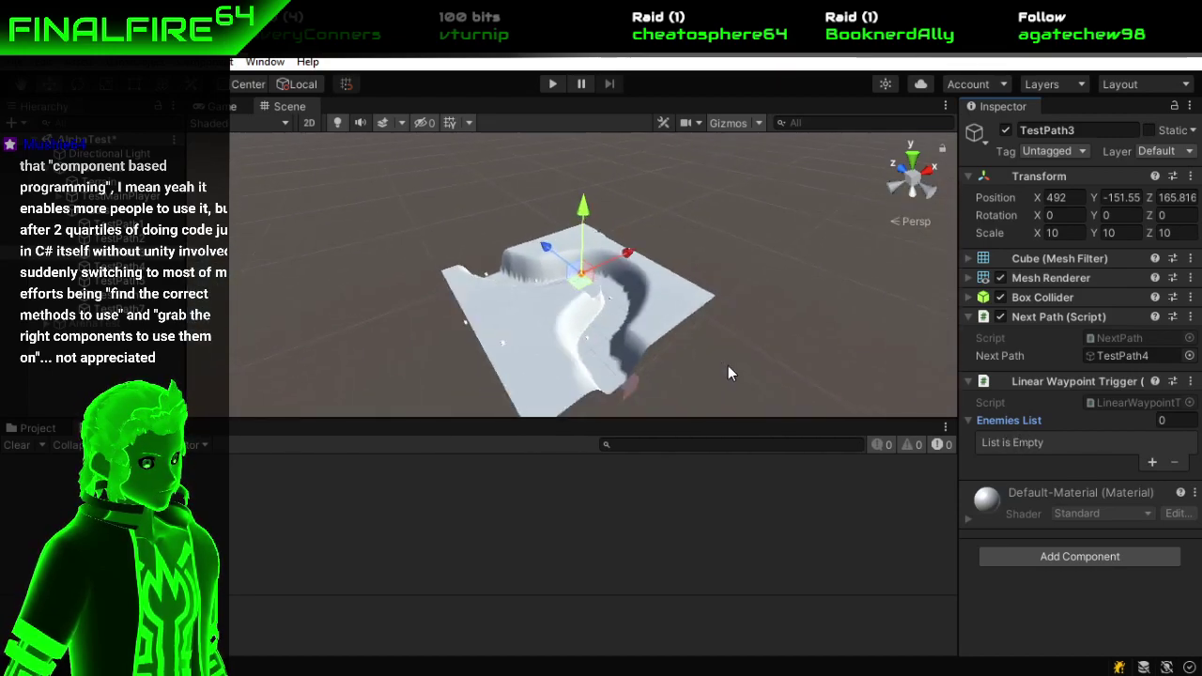
scroll(728, 371, up, 5)
drag(595, 340, 620, 271)
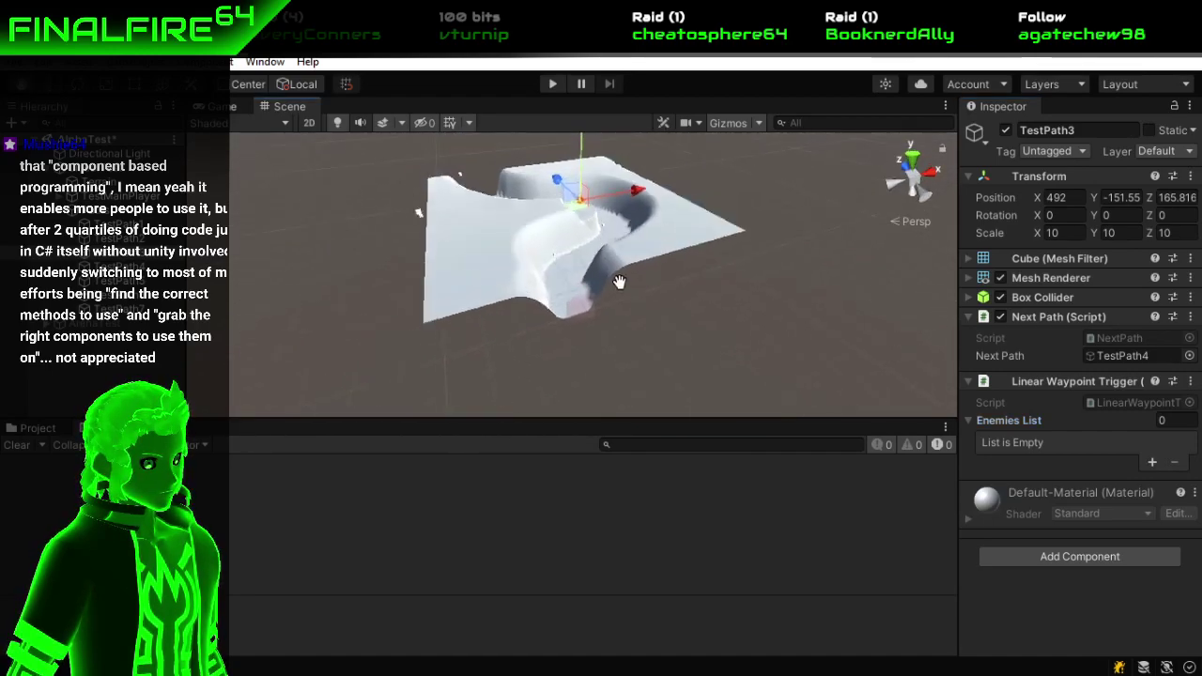
key(f)
scroll(715, 248, down, 3)
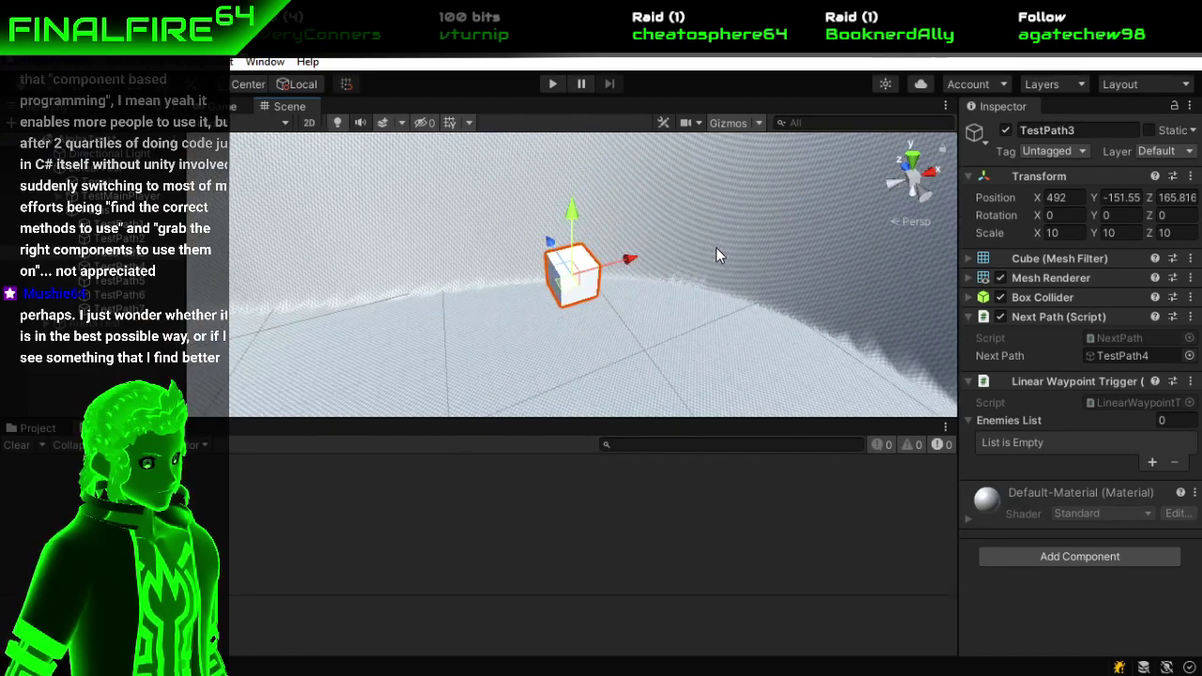
scroll(715, 248, down, 3)
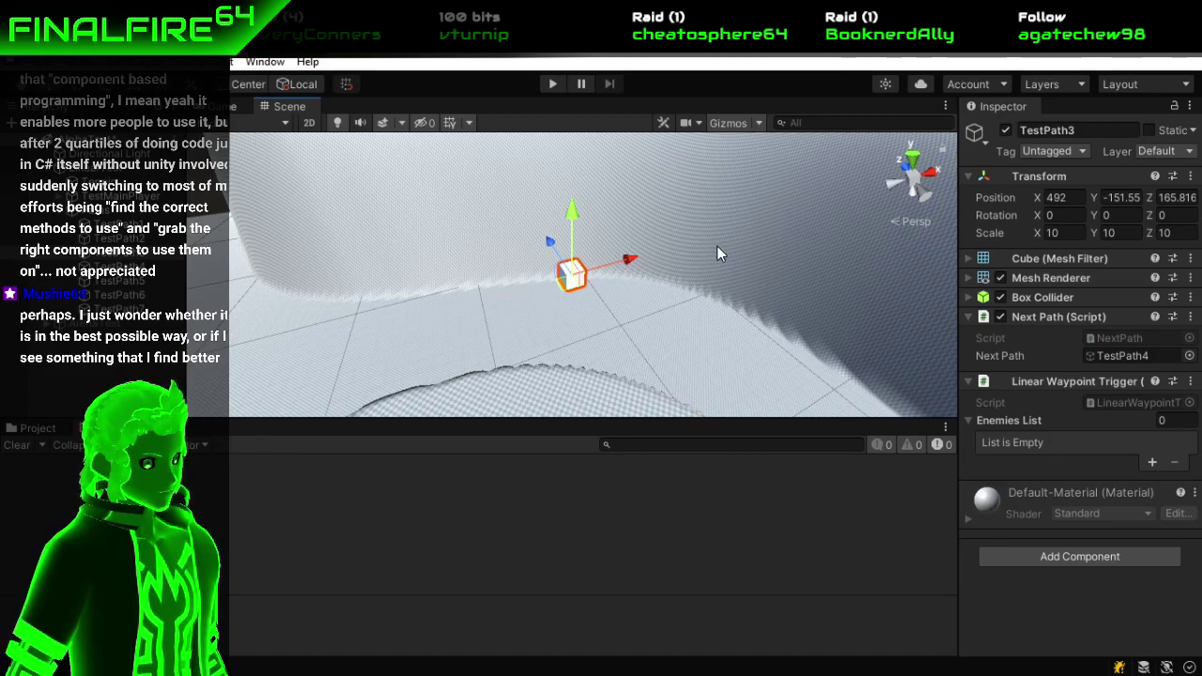
drag(717, 248, 631, 191)
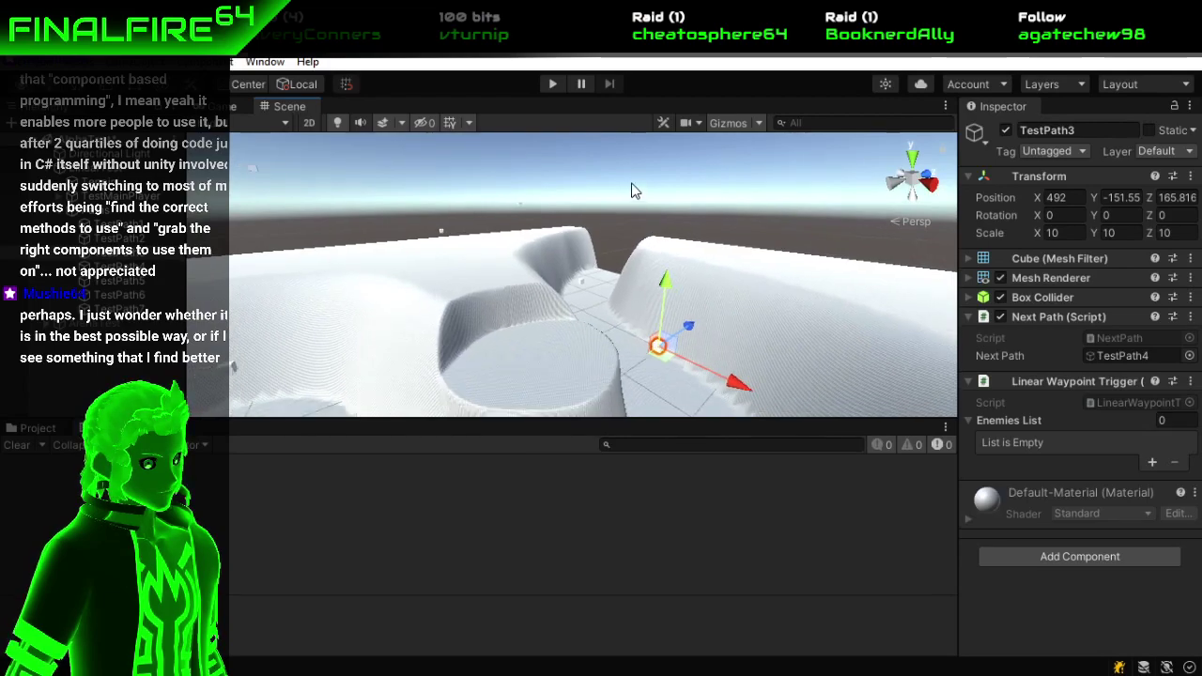
scroll(631, 190, down, 2)
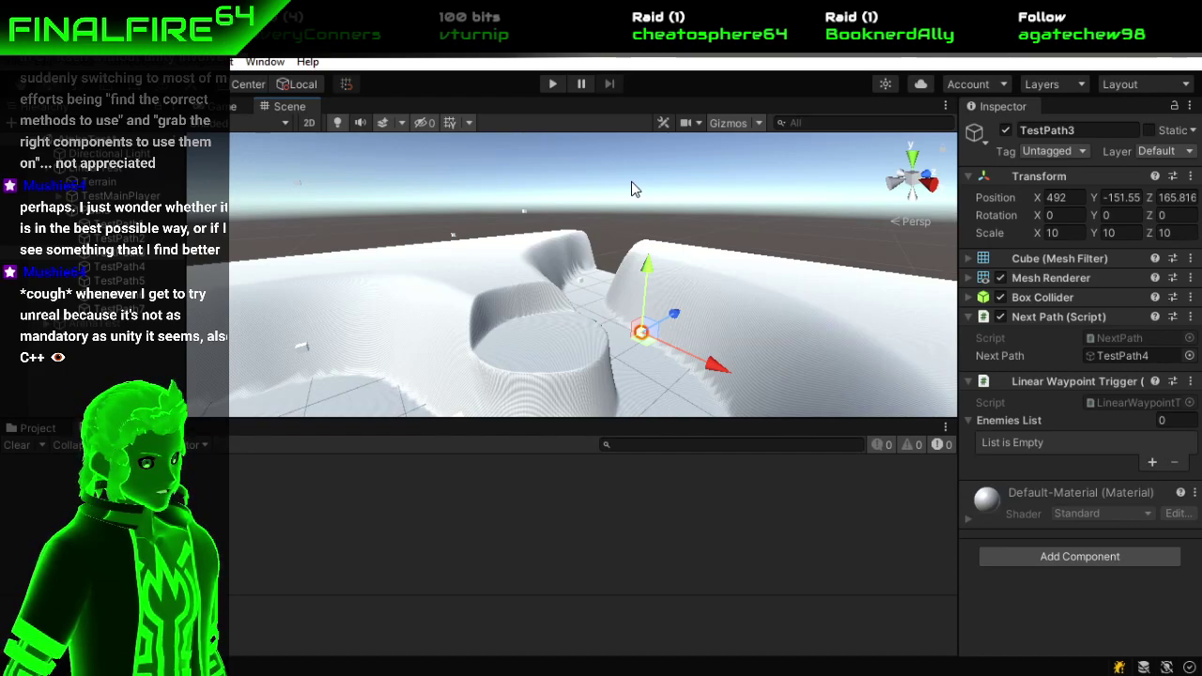
drag(631, 182, 904, 461)
drag(720, 329, 572, 194)
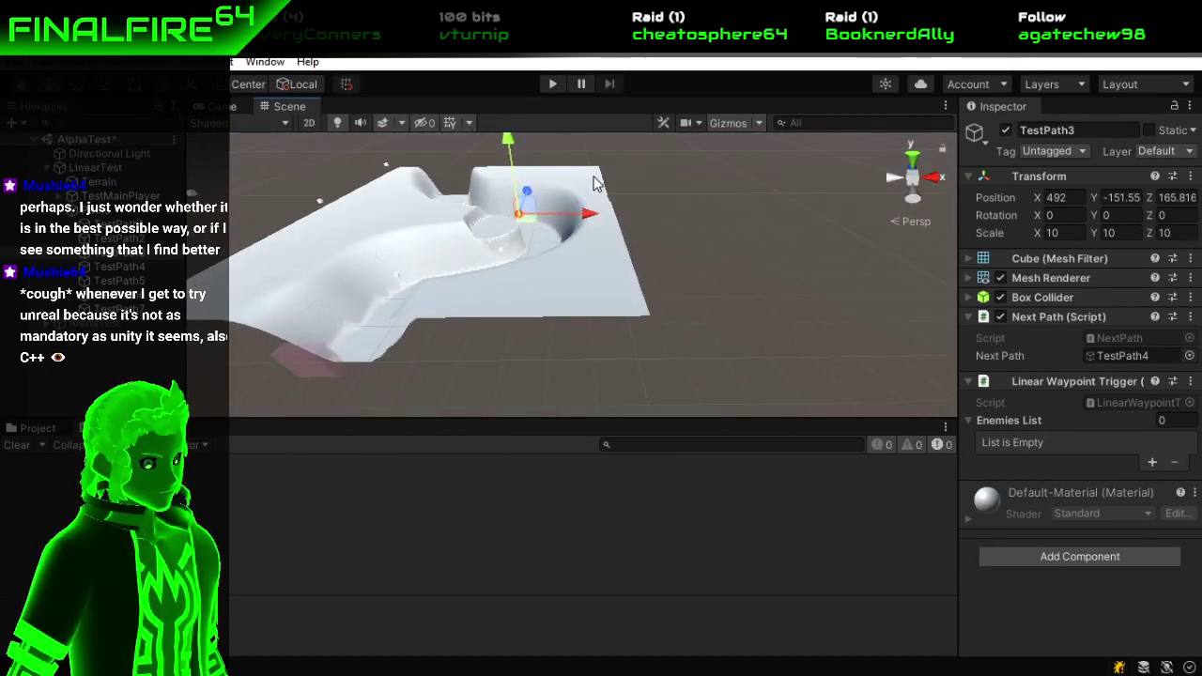
scroll(593, 184, up, 3)
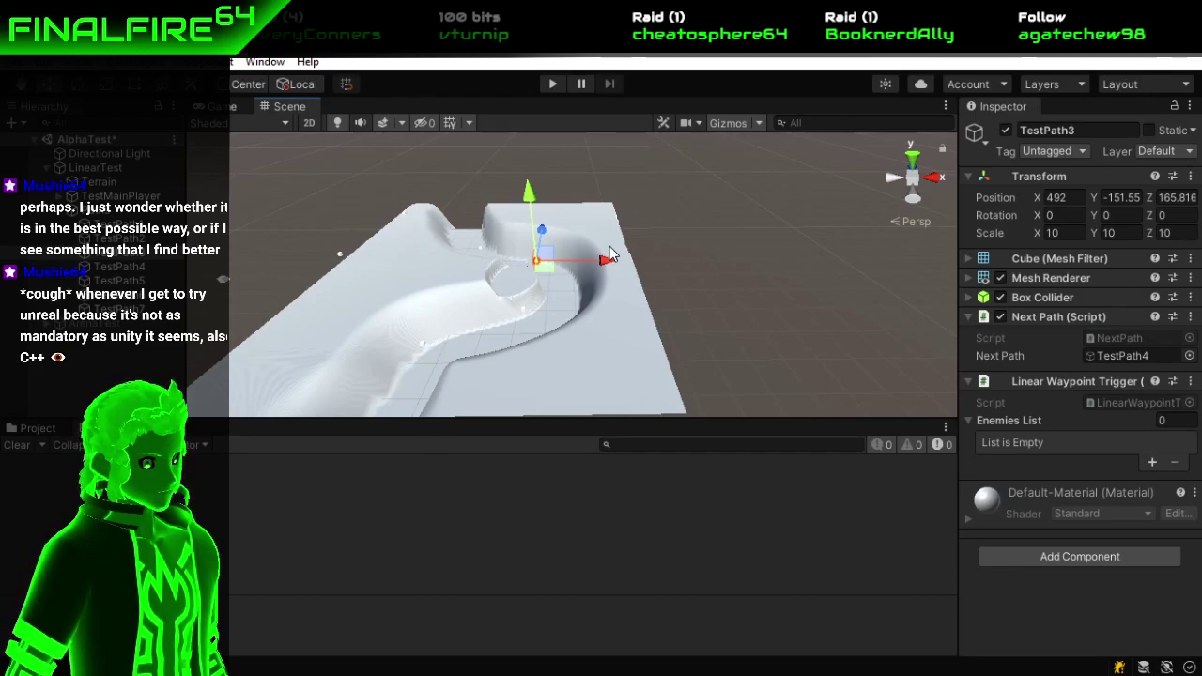
drag(610, 256, 594, 325)
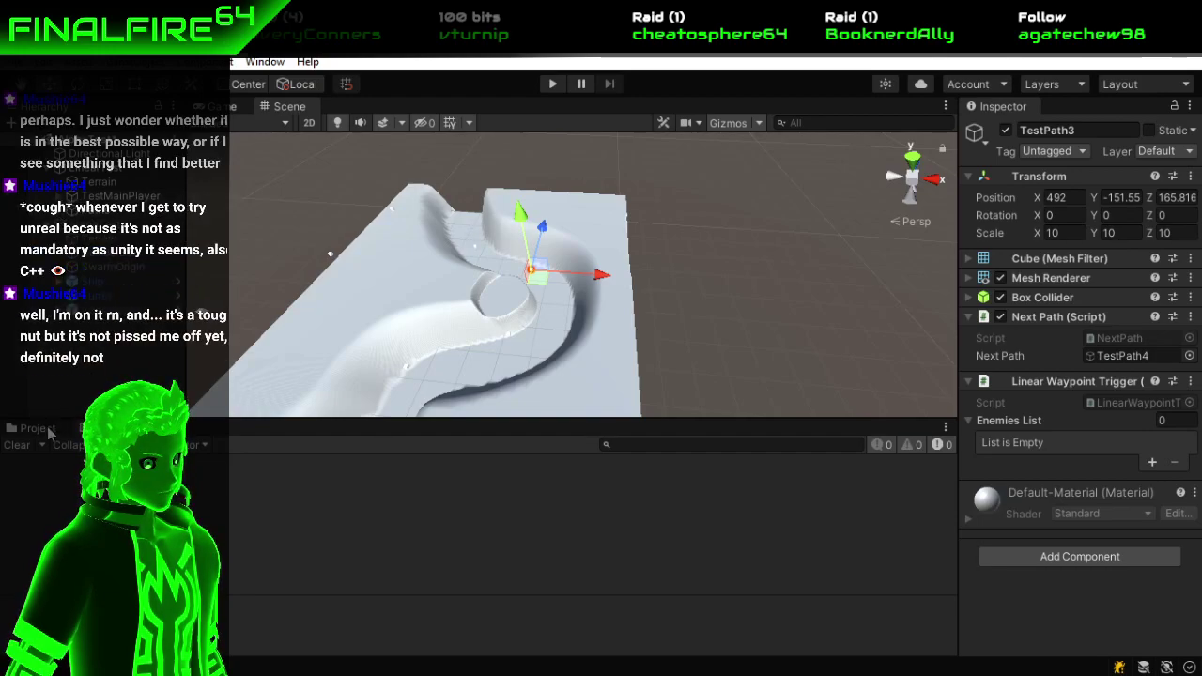
Inspect the TestEnemy prefab's Enemy Behaviour settings in the Prefabs/Test folder, then return to the Assets root.
click(207, 465)
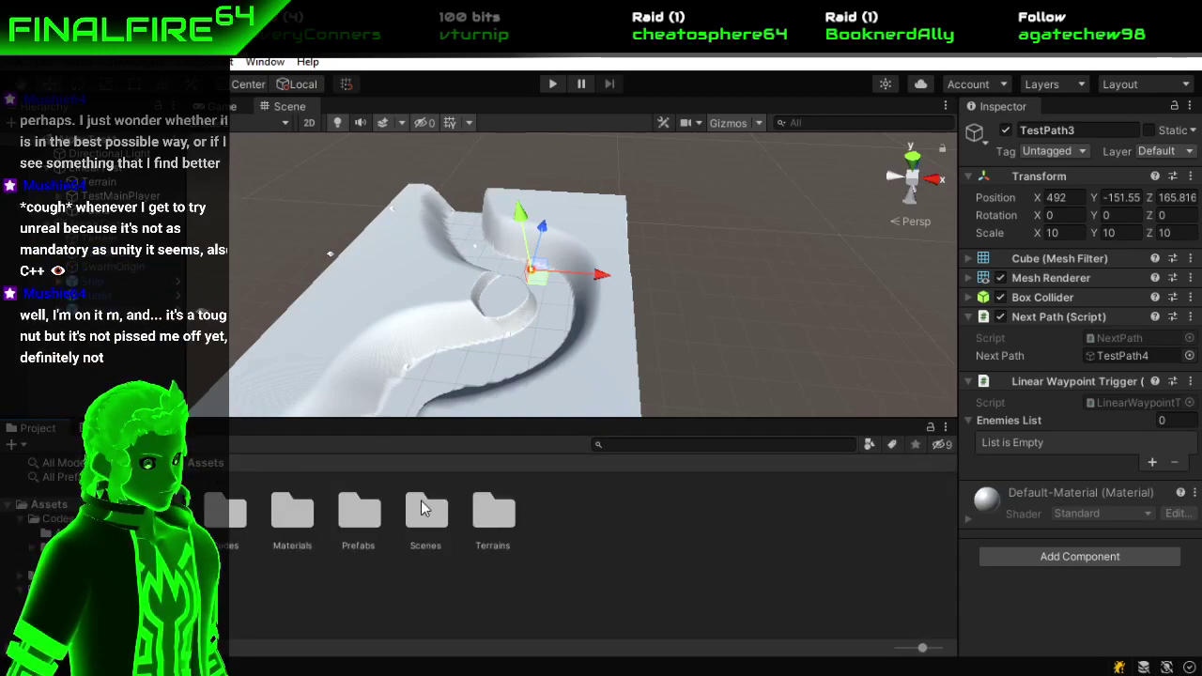
double_click(348, 523)
double_click(348, 522)
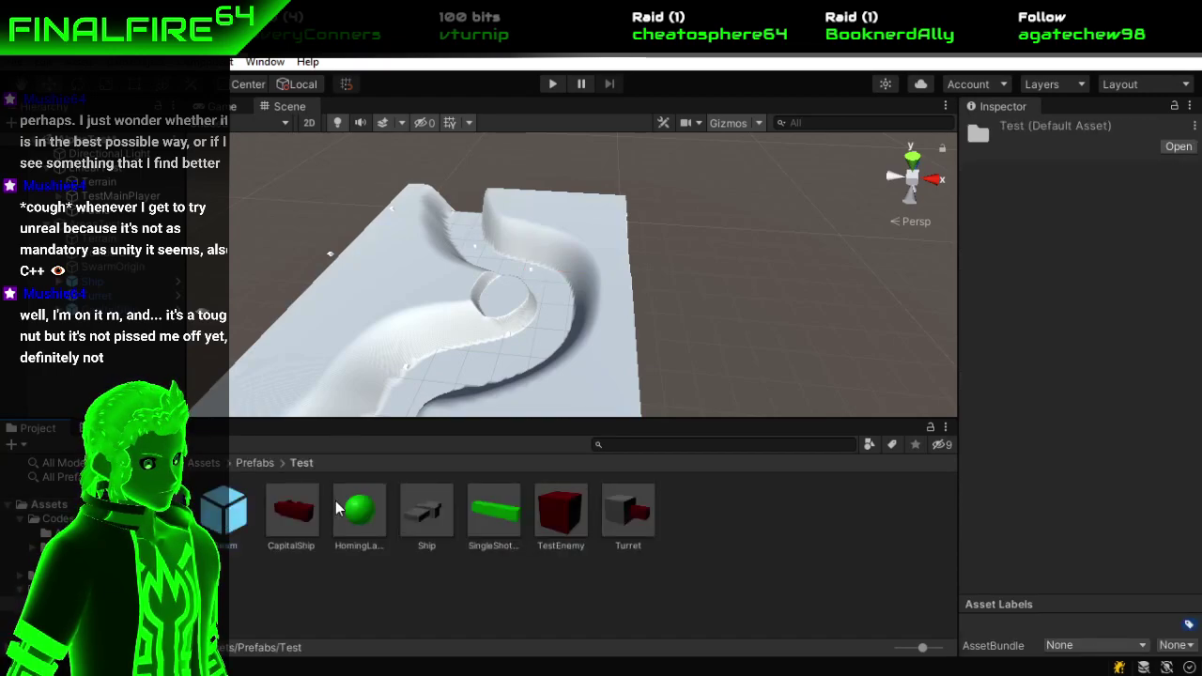
click(561, 514)
scroll(1089, 413, down, 5)
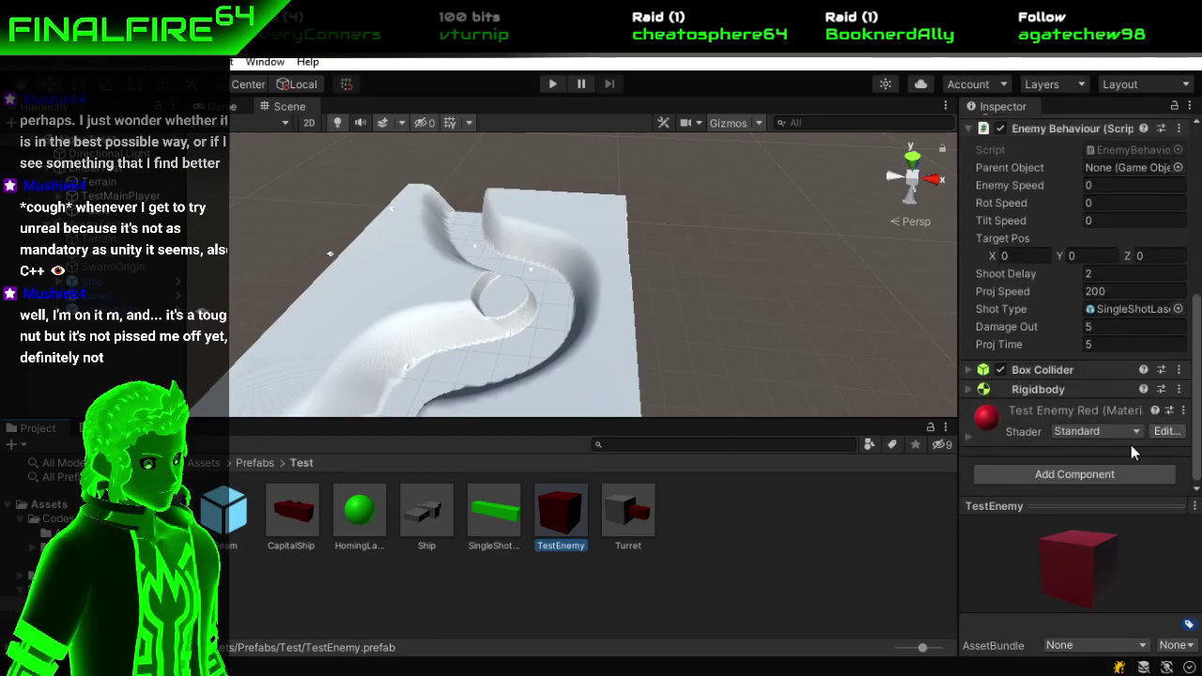
scroll(1092, 408, up, 3)
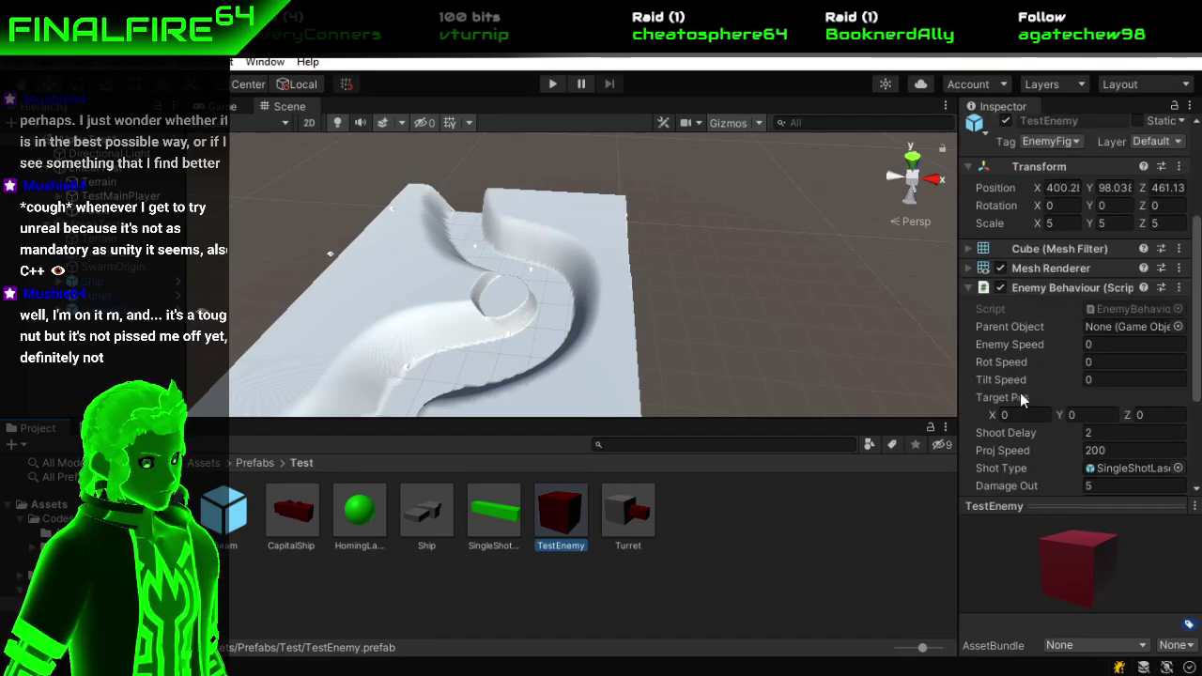
click(253, 465)
click(206, 464)
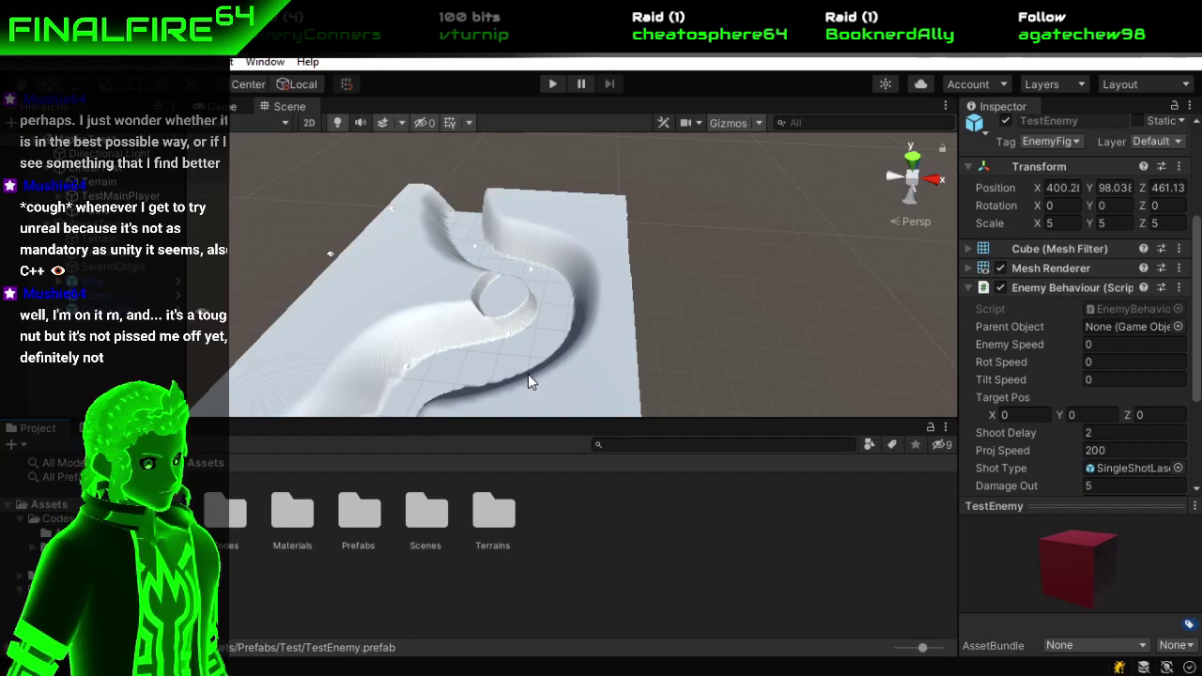
Duplicate the TestEnemy prefab in the Prefabs/Test folder.
drag(550, 351, 817, 64)
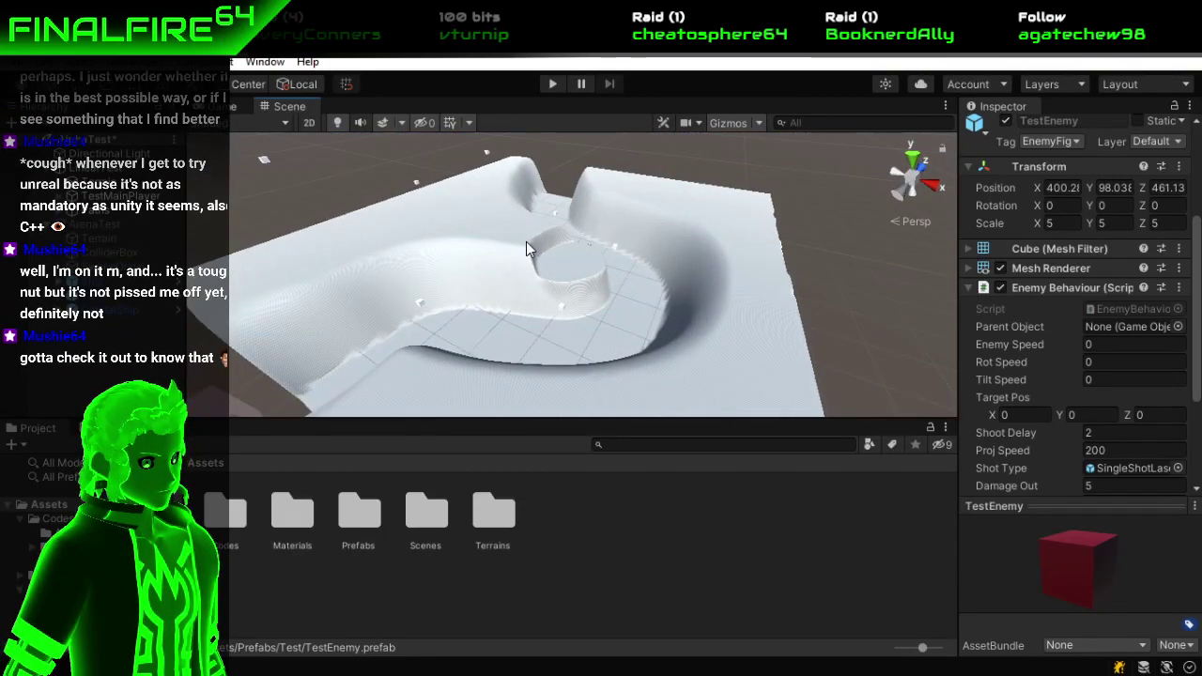
drag(701, 223, 1020, 407)
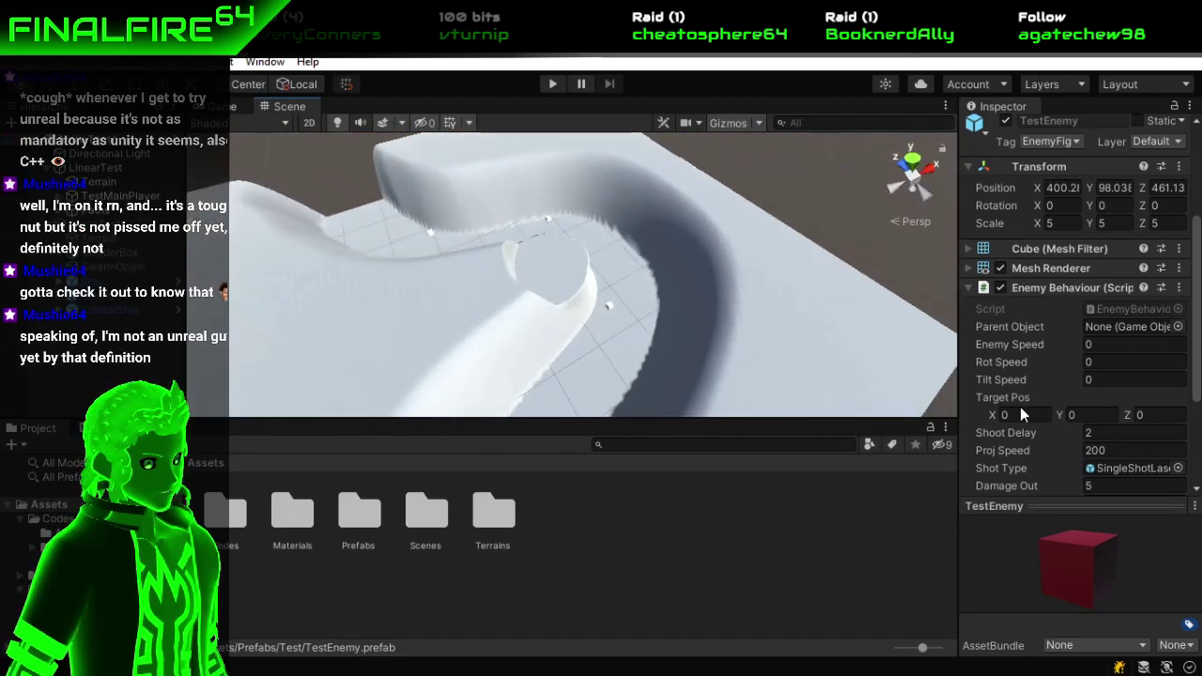
double_click(370, 522)
double_click(243, 522)
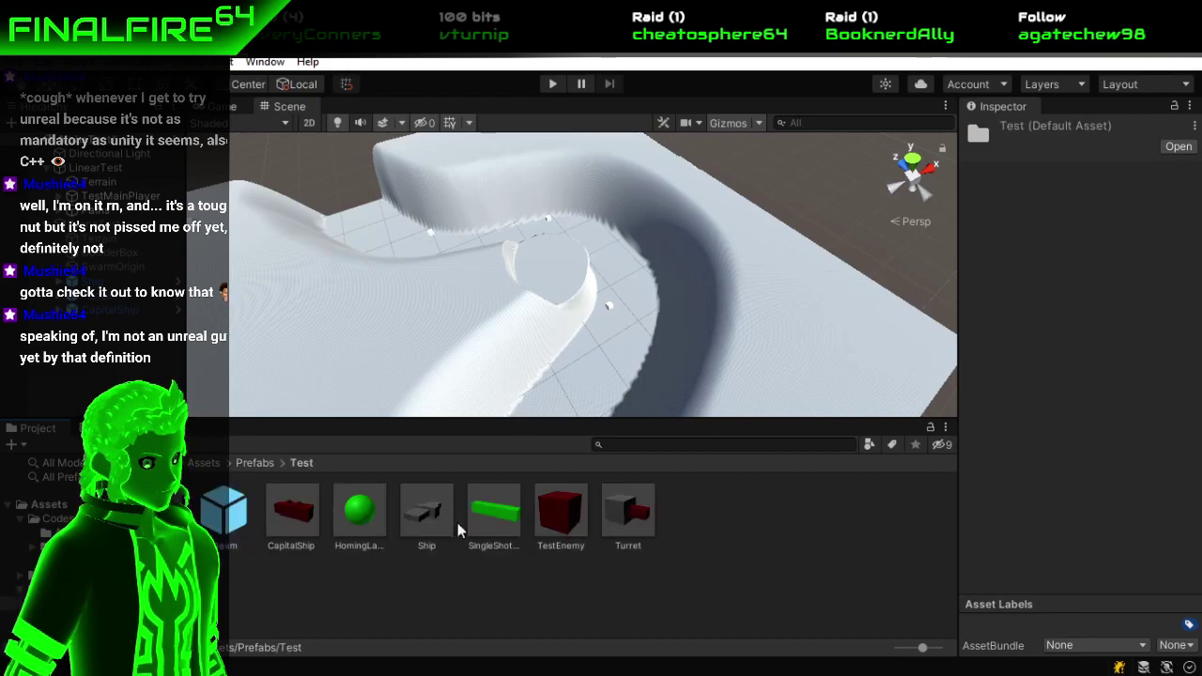
click(564, 516)
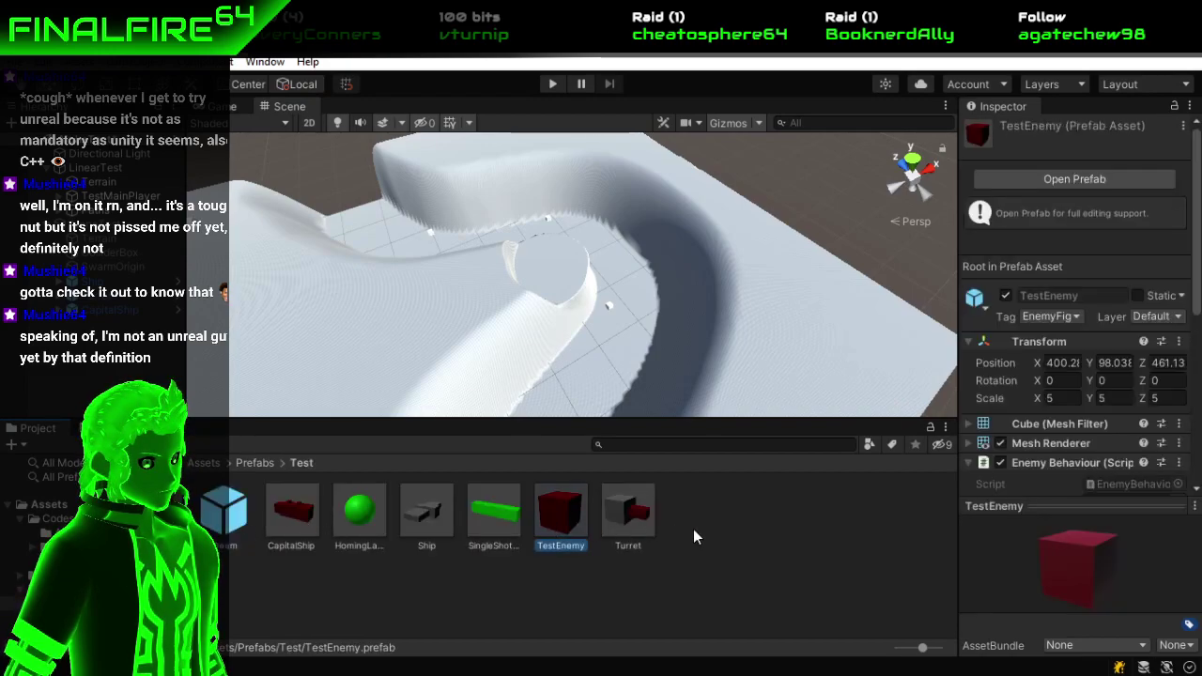
right_click(554, 515)
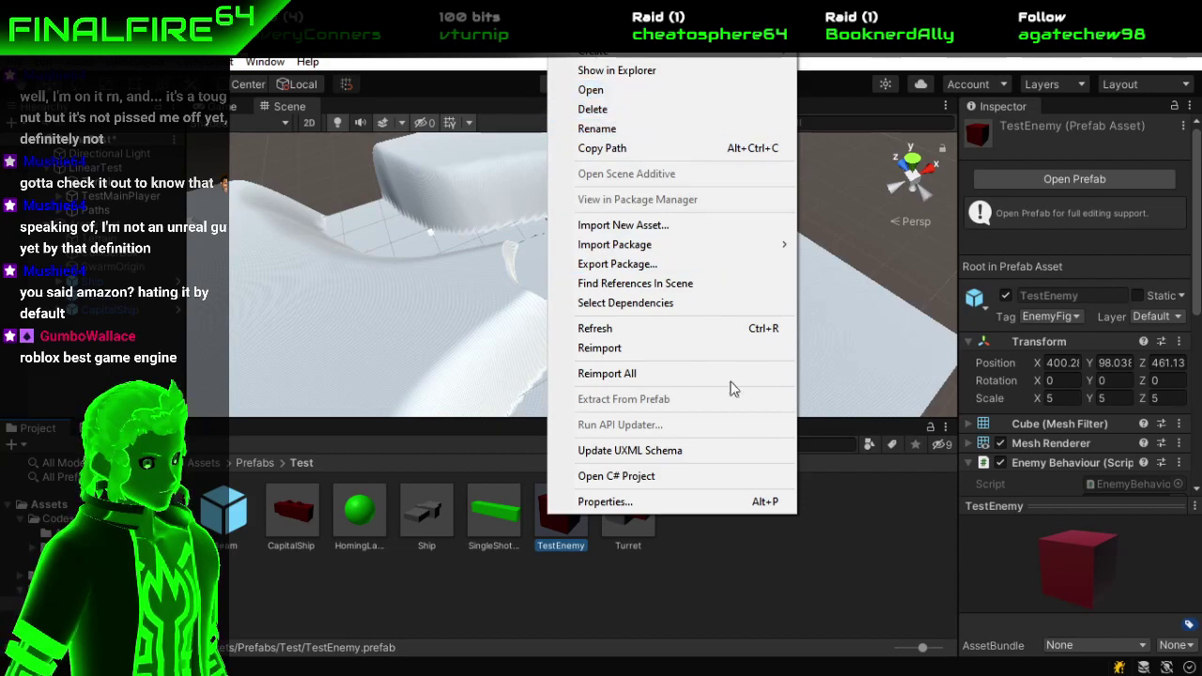
click(769, 520)
click(582, 528)
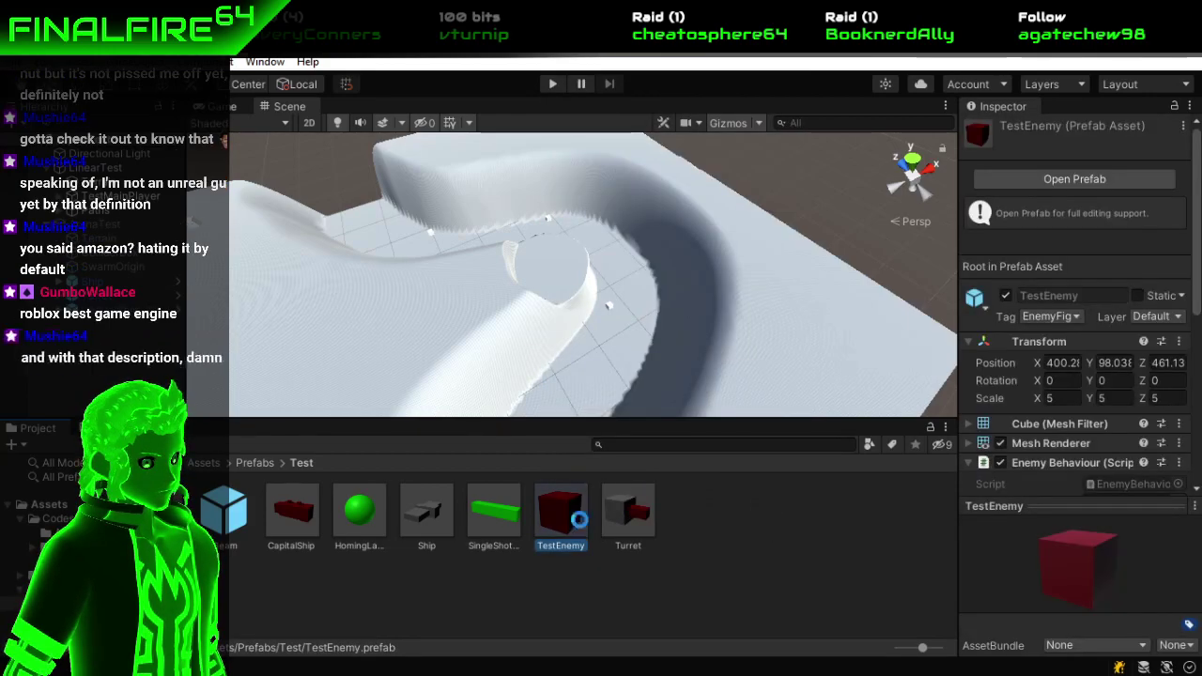
key(ctrl+d)
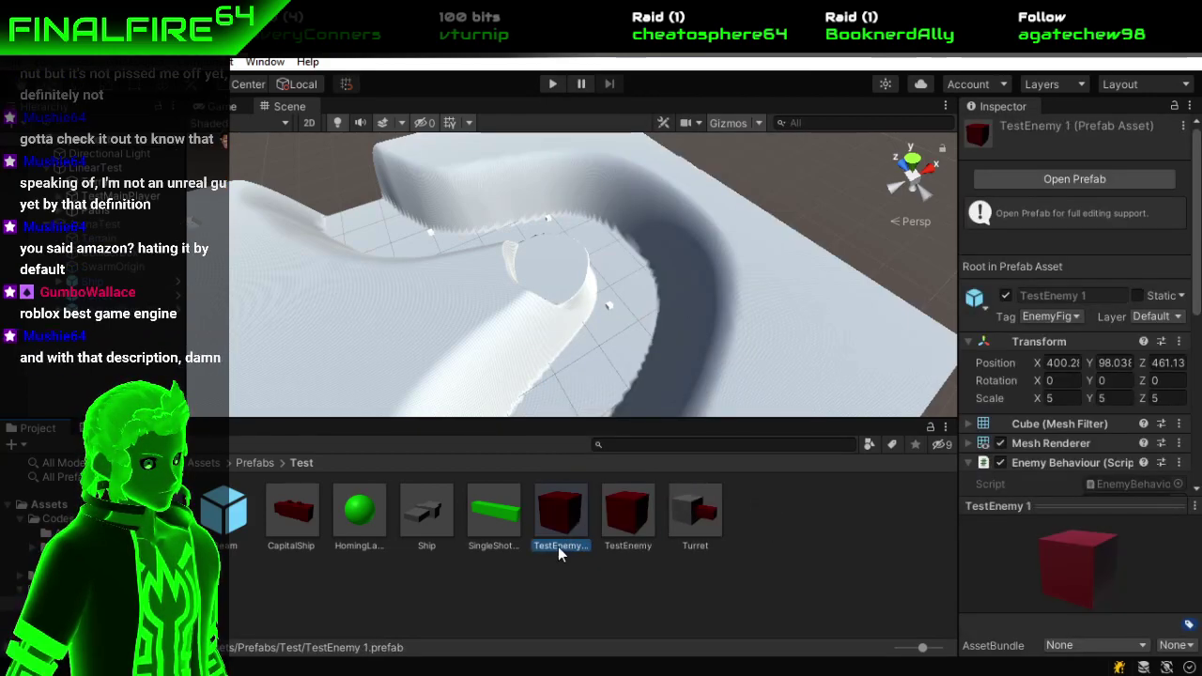
Rename the duplicated enemy prefab to TestLinearEnemy.
right_click(561, 549)
click(545, 548)
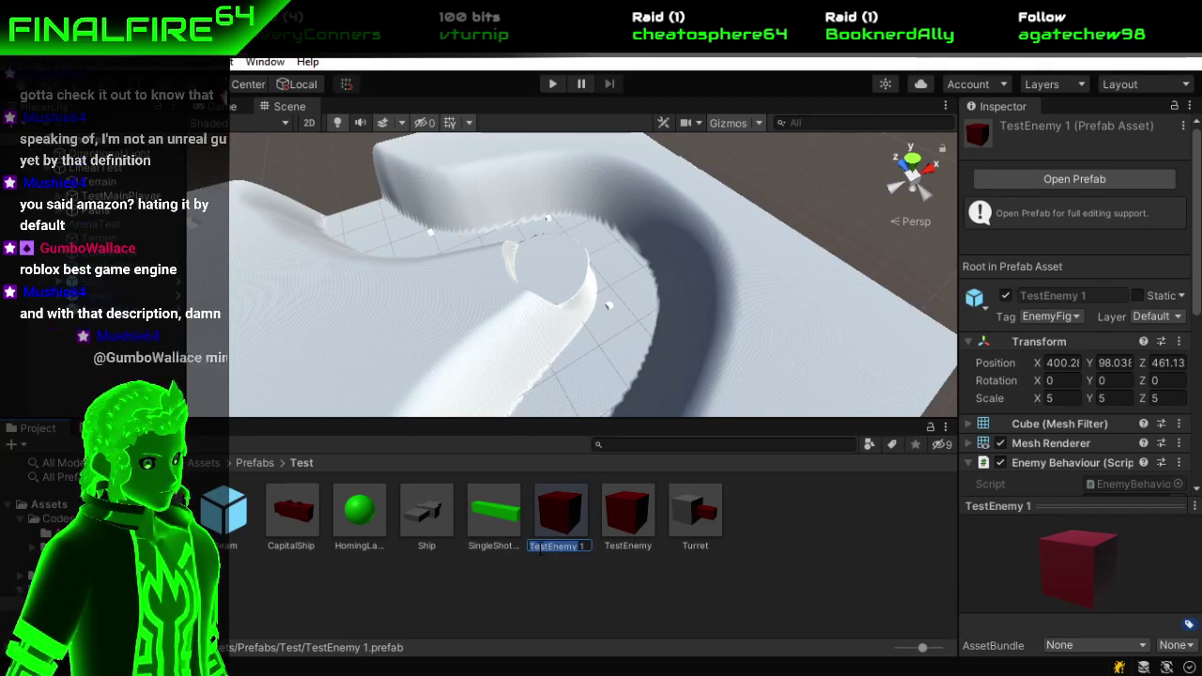
text(Test)
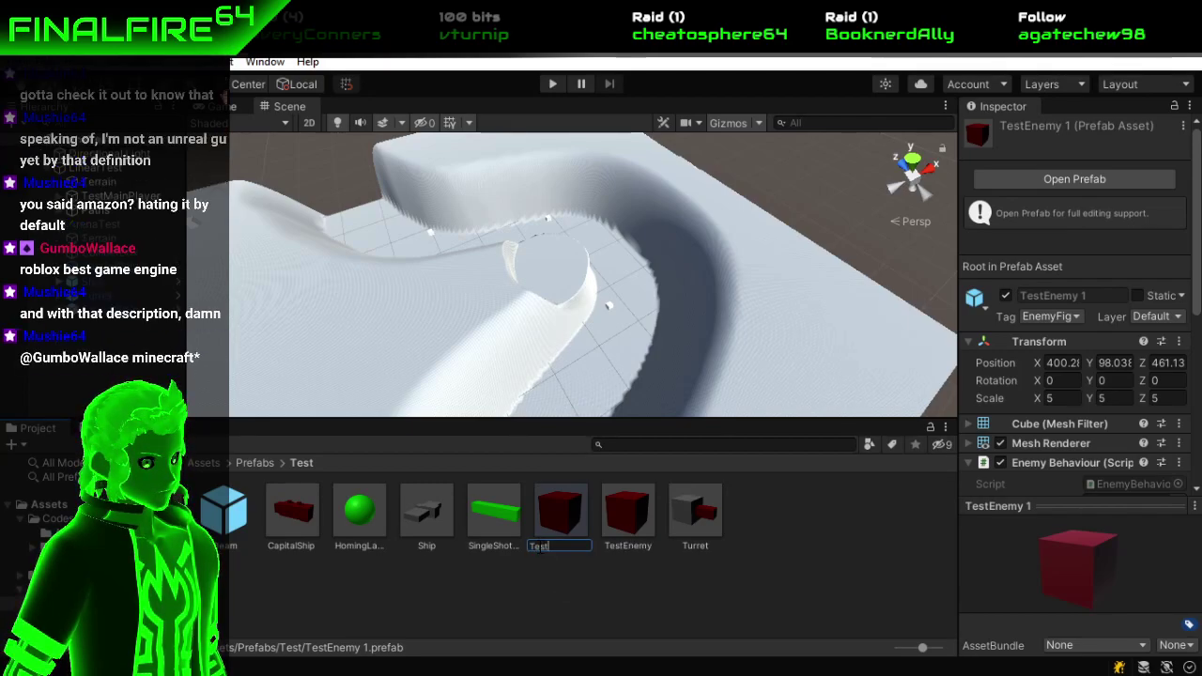
text(LinearEnemy)
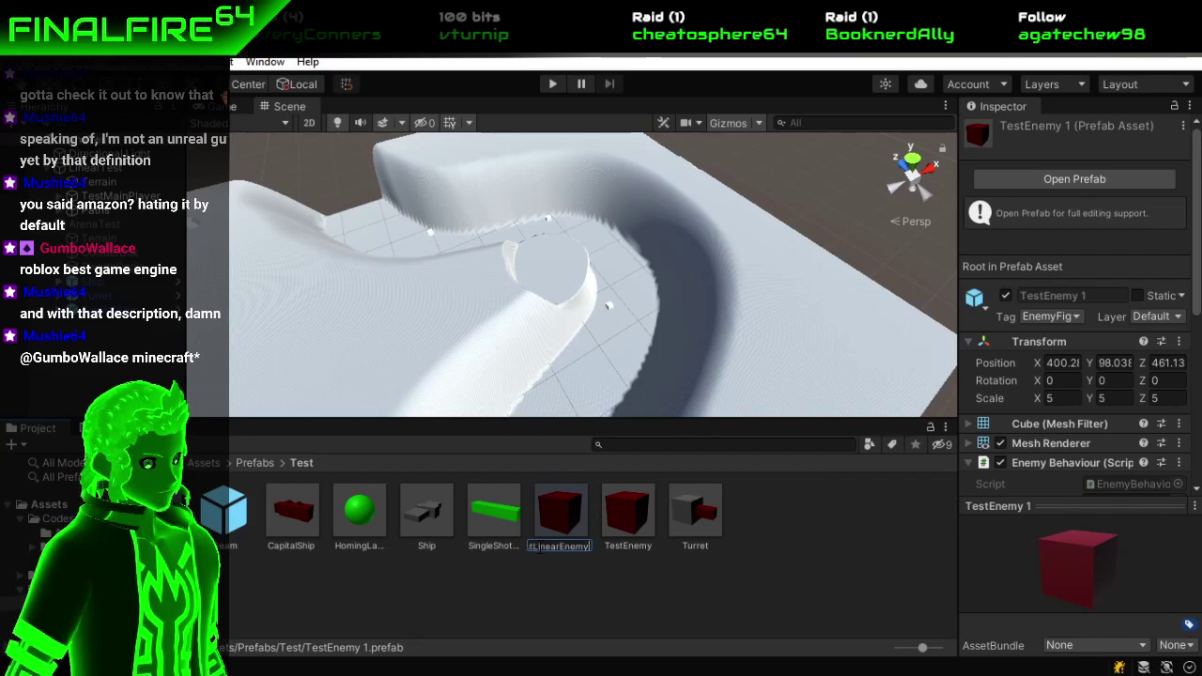
key(Return)
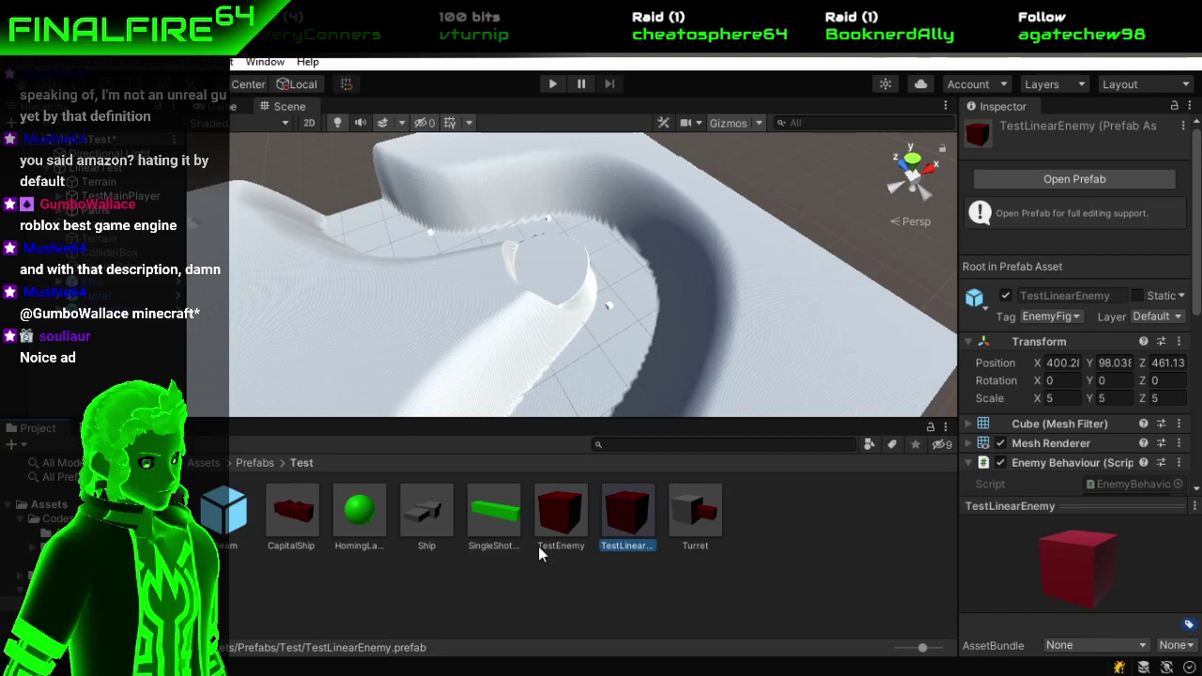
Place an instance of the TestLinearEnemy prefab in the scene, on the terrain wall beside the curved channel.
drag(692, 343, 648, 259)
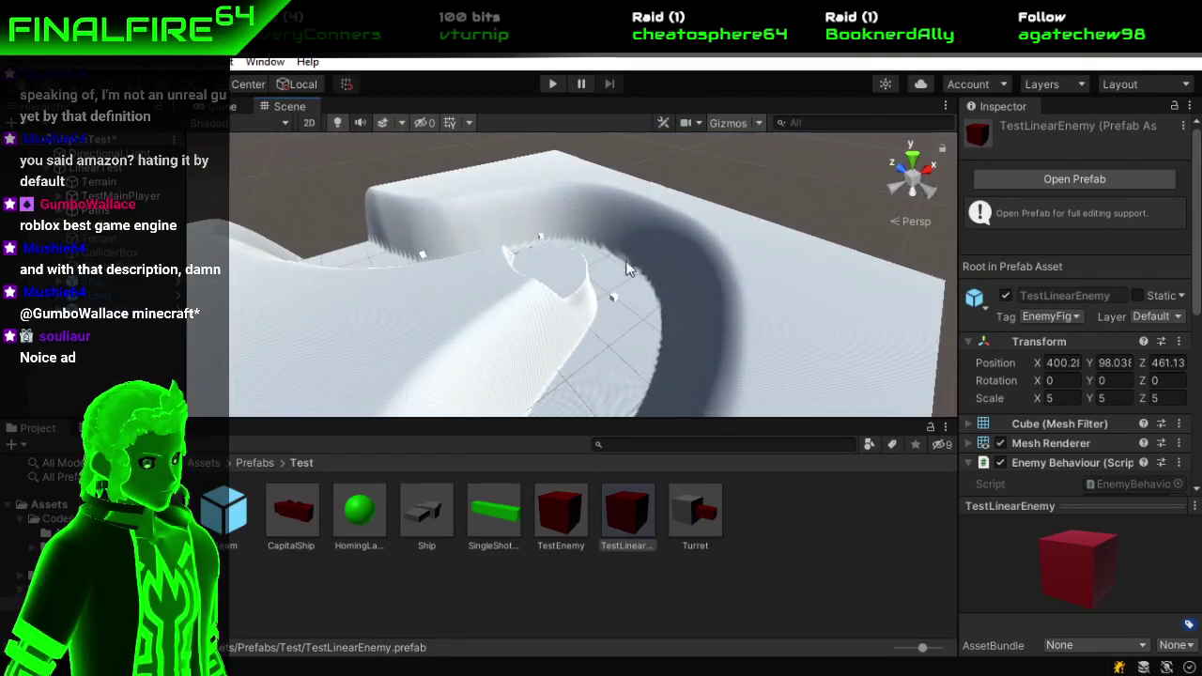
click(544, 235)
drag(661, 266, 442, 217)
scroll(564, 267, up, 2)
click(621, 476)
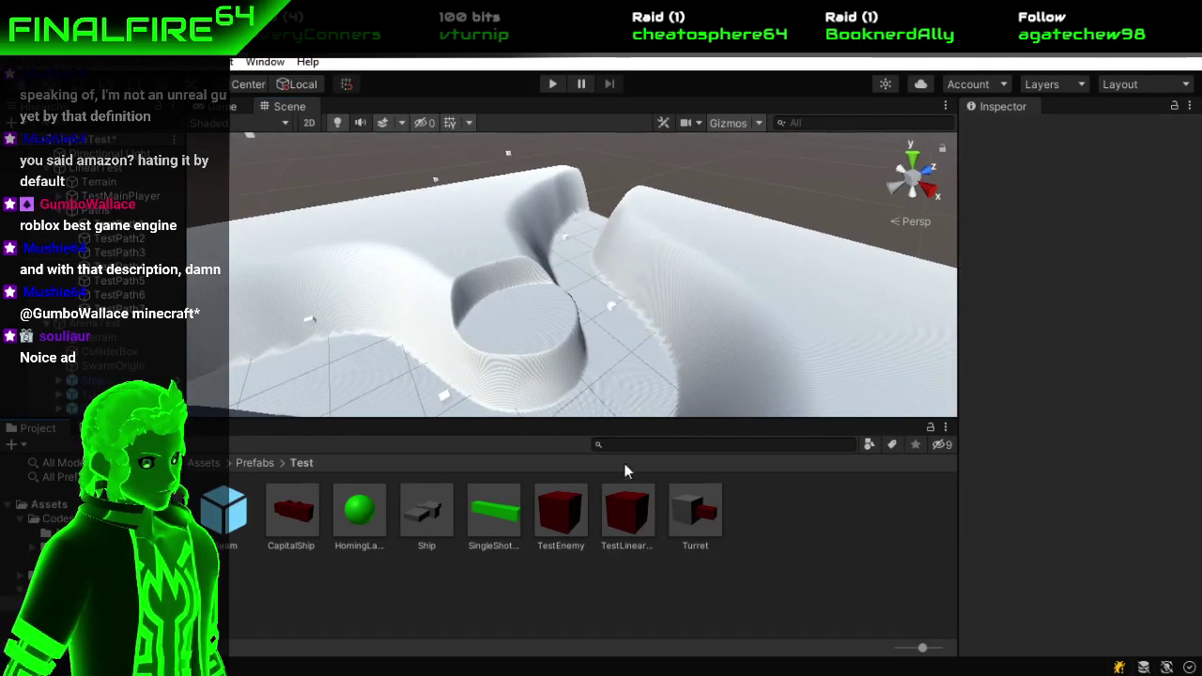
drag(623, 523, 708, 233)
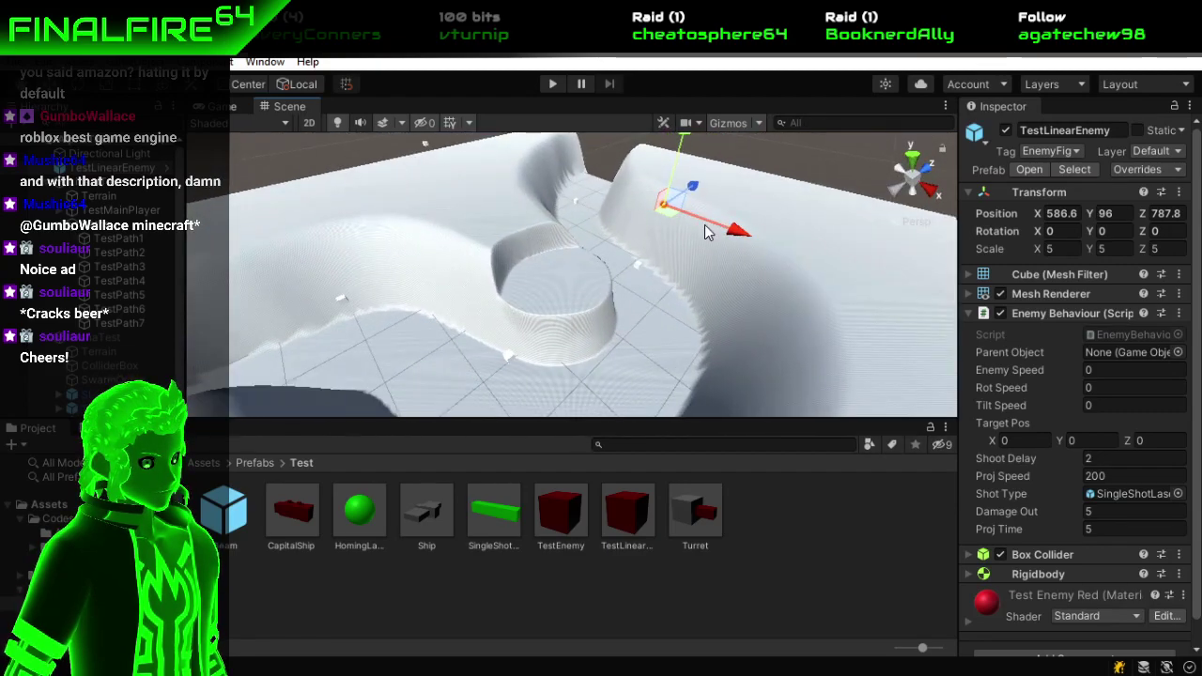
Raise the placed TestLinearEnemy above the terrain wall to a Y position of about 152.6.
key(f)
scroll(617, 286, down, 4)
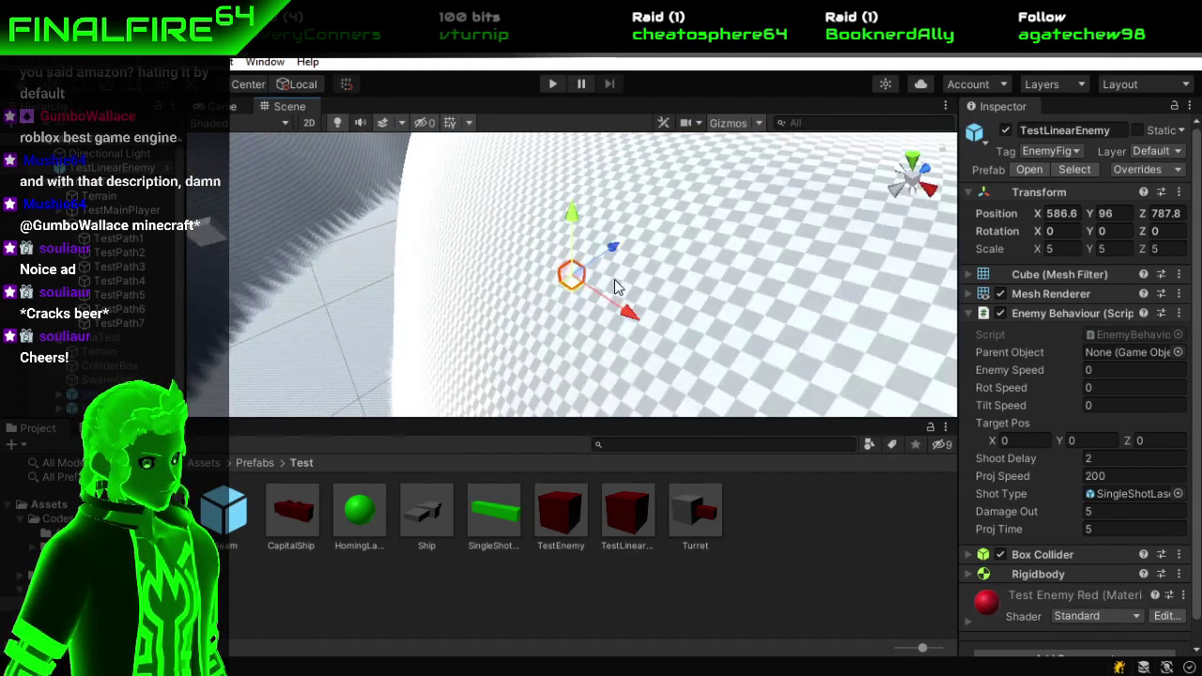
scroll(616, 286, down, 3)
drag(566, 223, 571, 143)
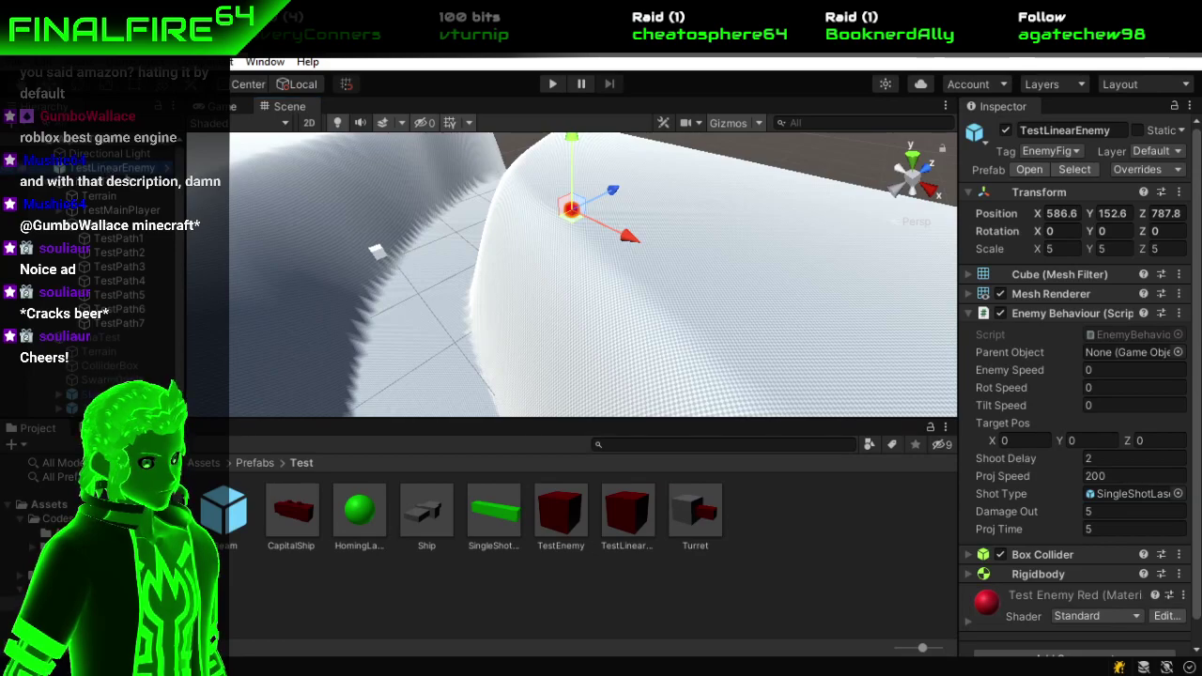
Make two copies of TestLinearEnemy spaced apart at the same height, and deactivate all three enemies.
key(ctrl+d)
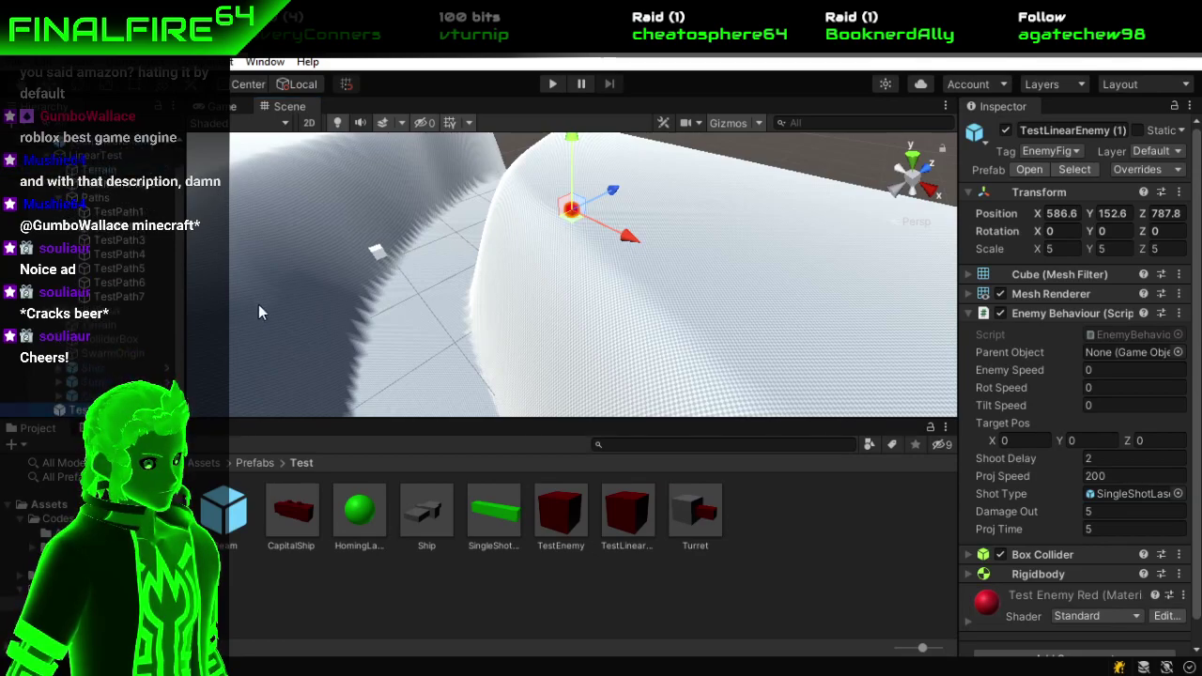
scroll(394, 291, up, 1)
drag(575, 221, 575, 185)
ctrl+click(572, 201)
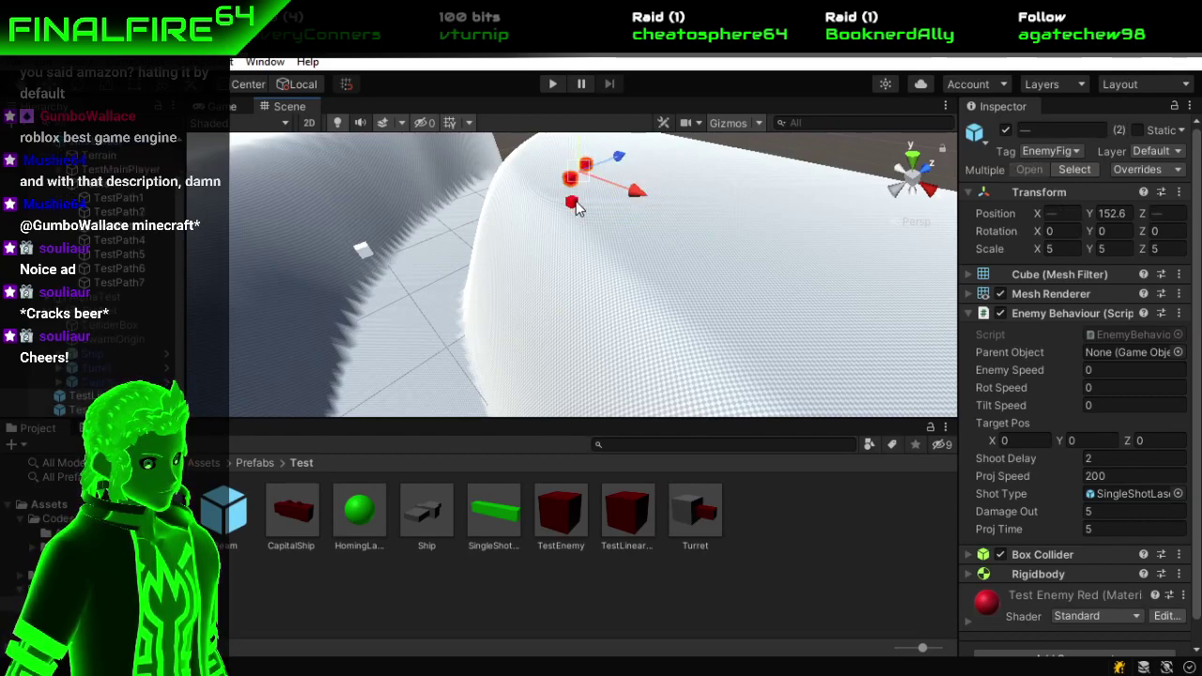
click(1005, 130)
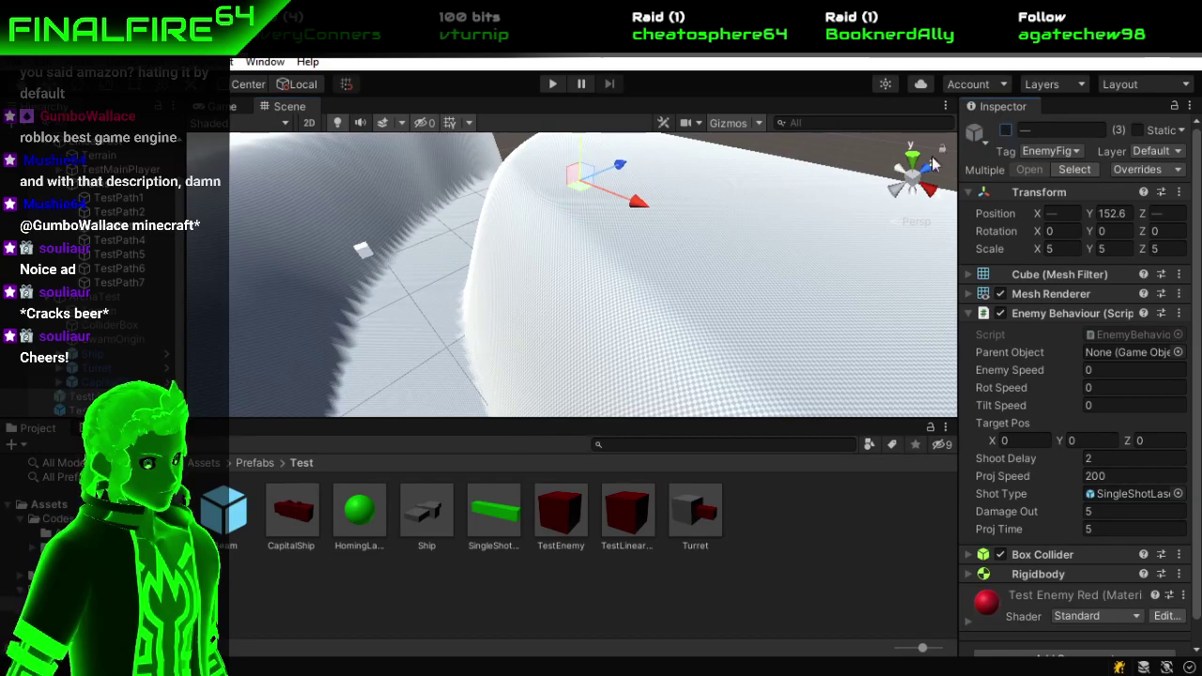
Make the three TestLinearEnemy objects direct children of LinearTest in the hierarchy, undoing any misplaced nesting.
scroll(103, 244, up, 2)
drag(131, 194, 127, 174)
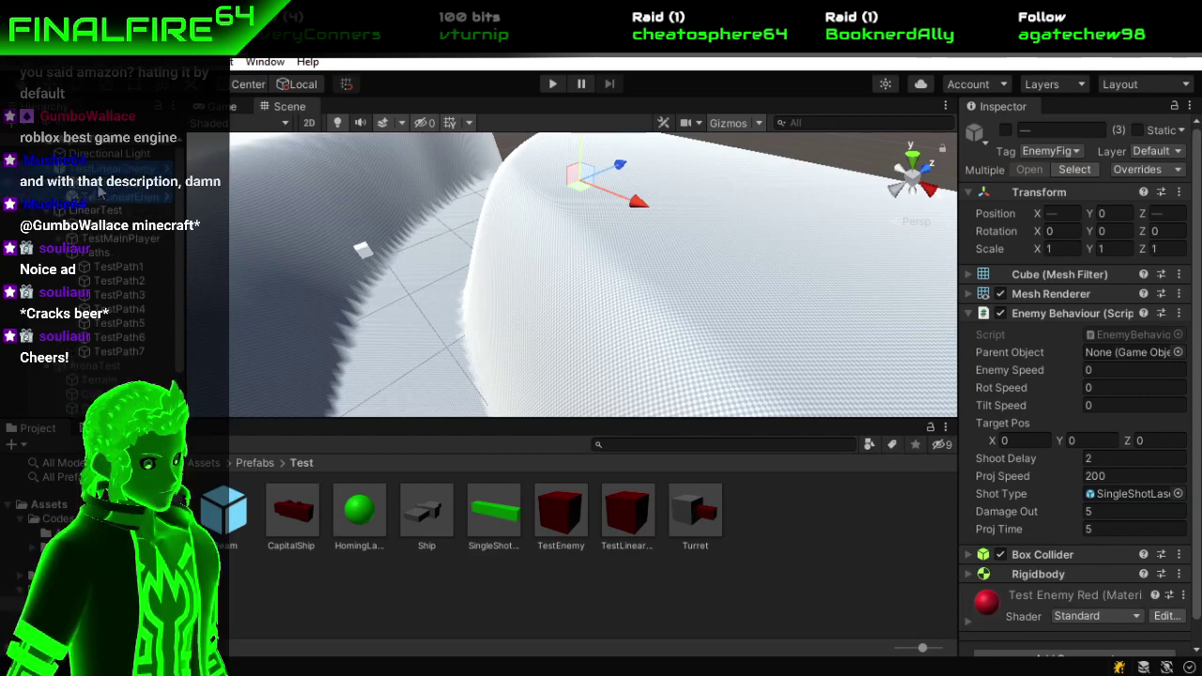
key(ctrl+z)
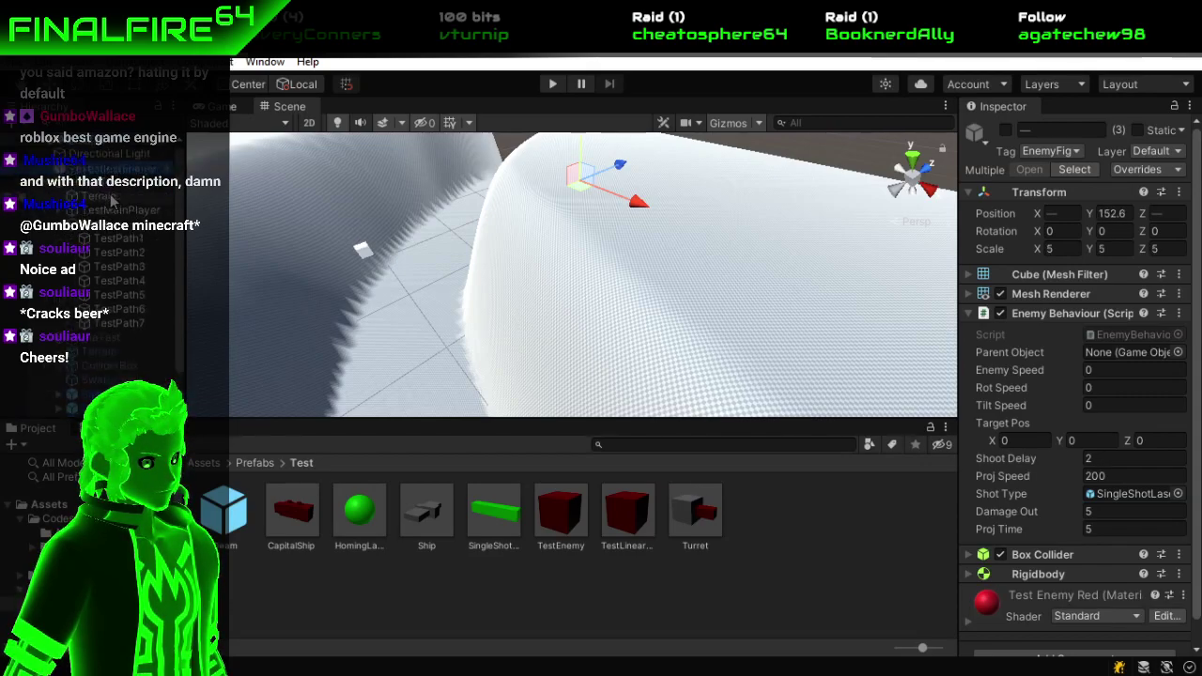
drag(118, 230, 119, 198)
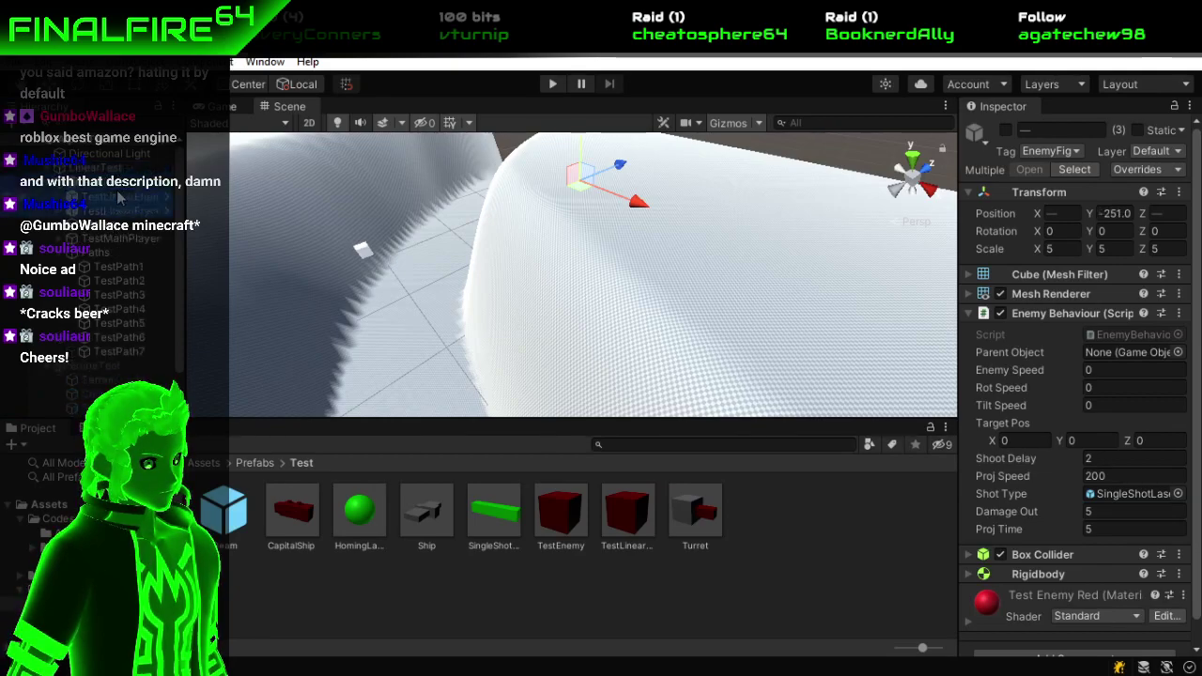
drag(457, 150, 779, 175)
click(447, 239)
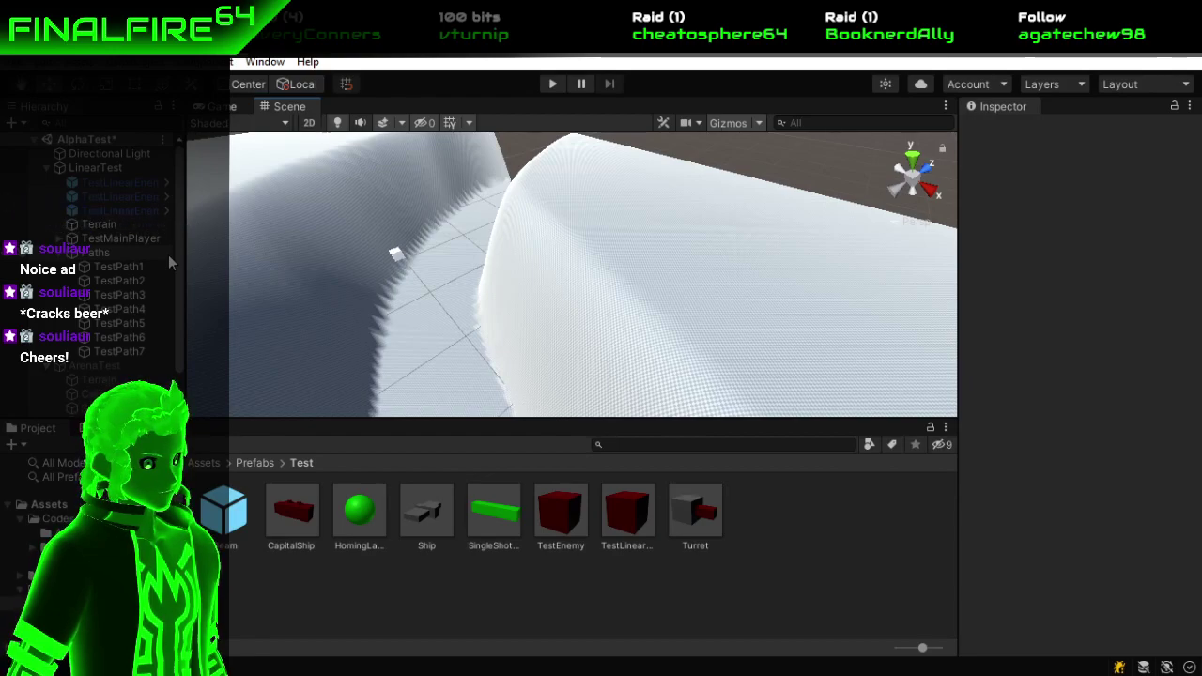
drag(423, 301, 455, 269)
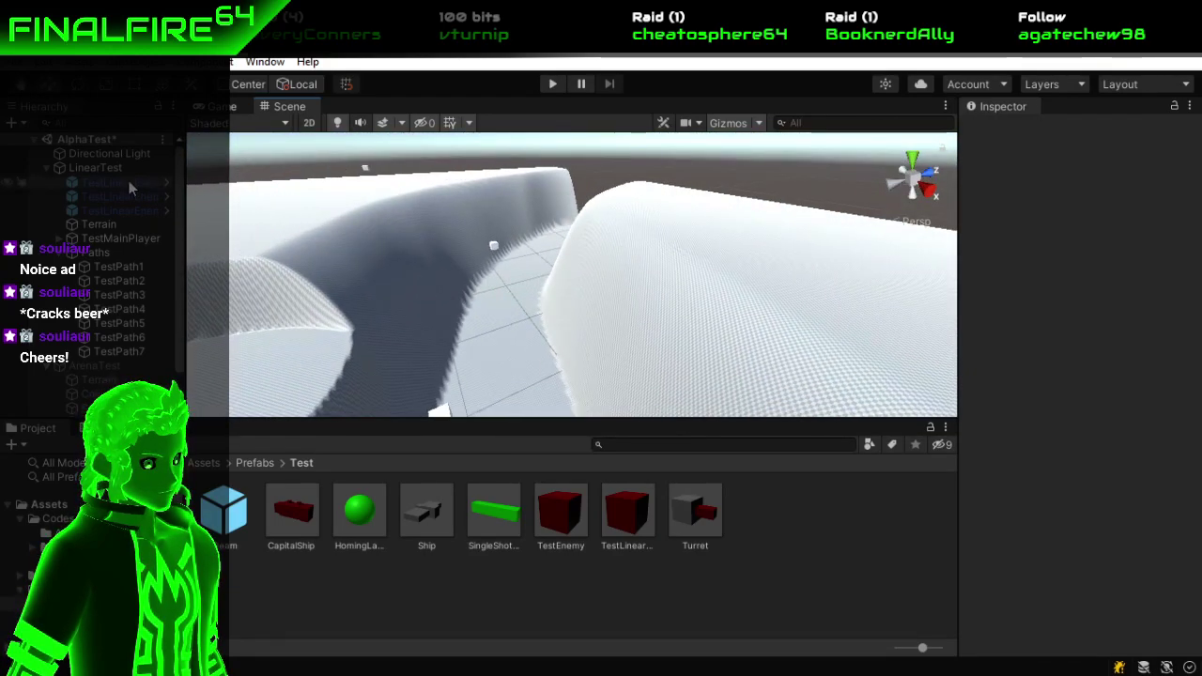
Check the first TestLinearEnemy's components, and look through the Arena Ship Movement and Linear Ship Movement script folders in Codes.
click(111, 182)
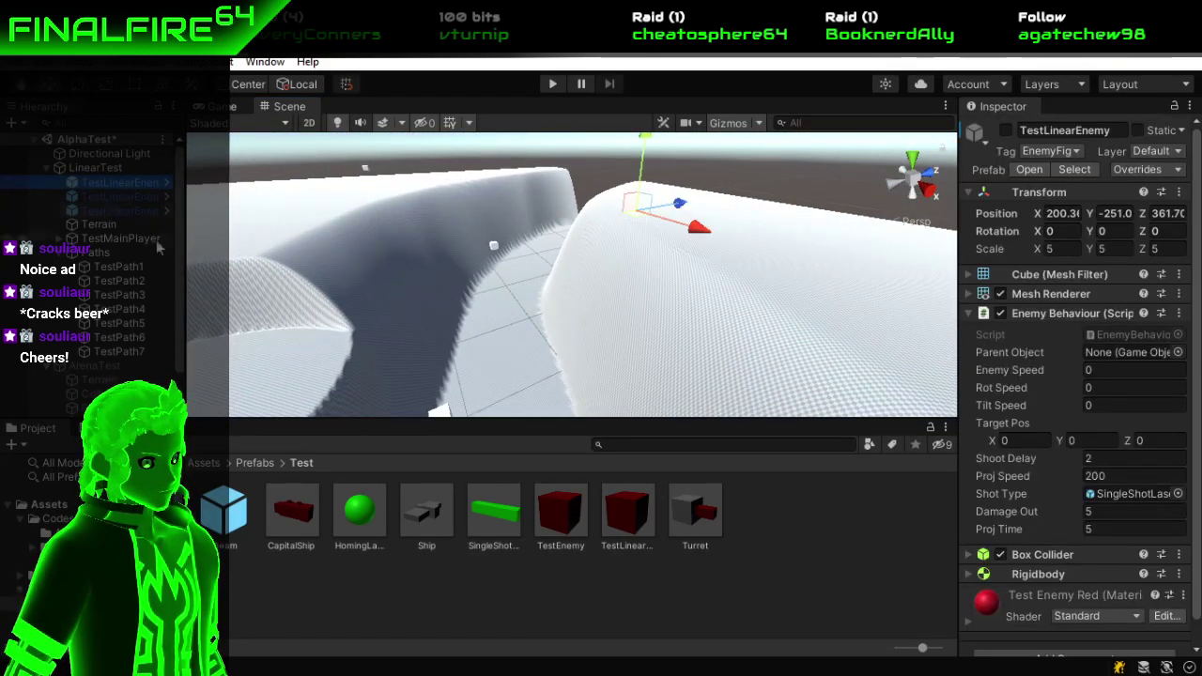
click(256, 468)
click(183, 463)
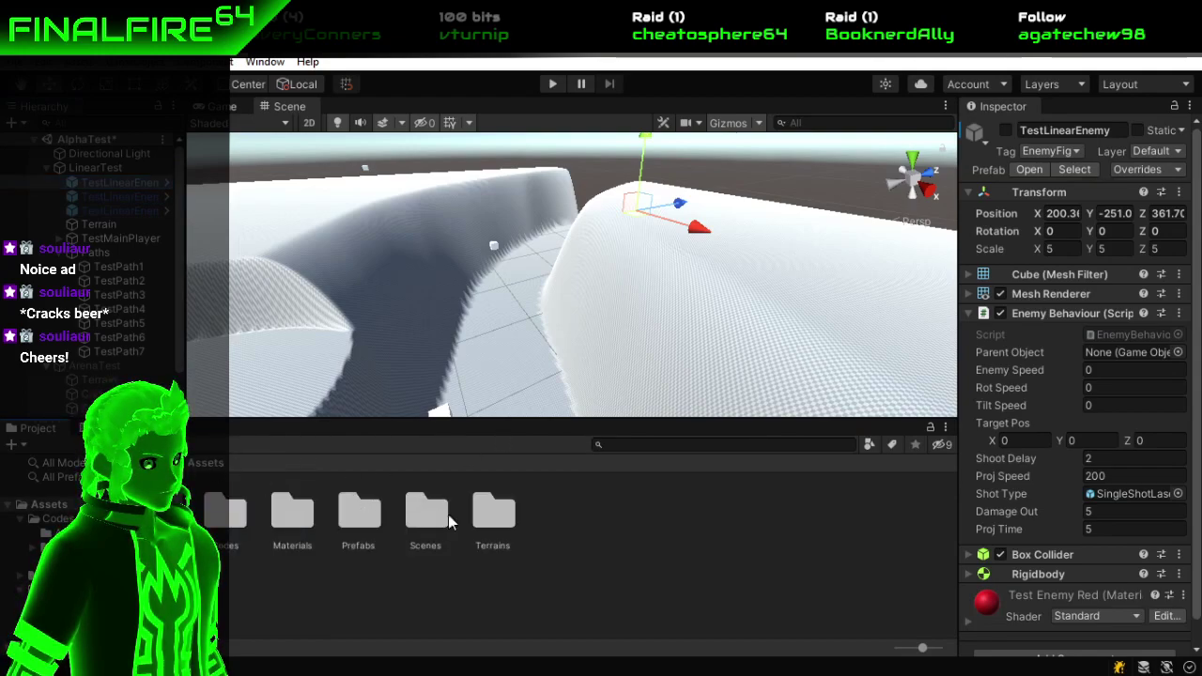
double_click(222, 515)
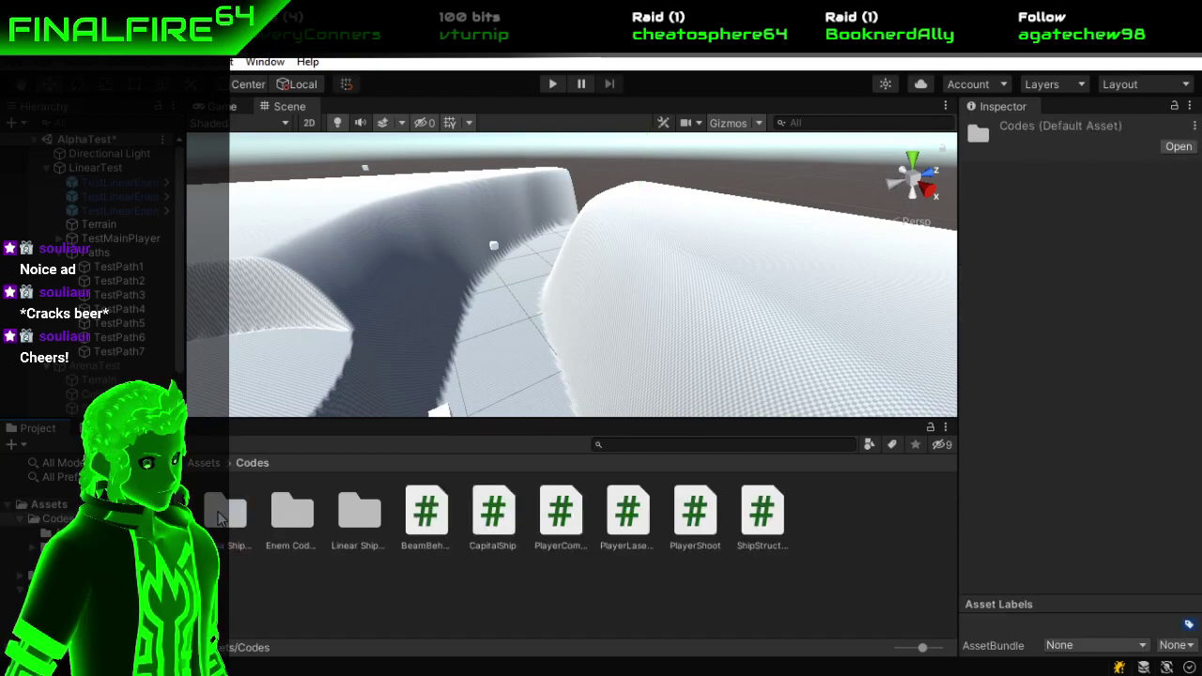
double_click(232, 521)
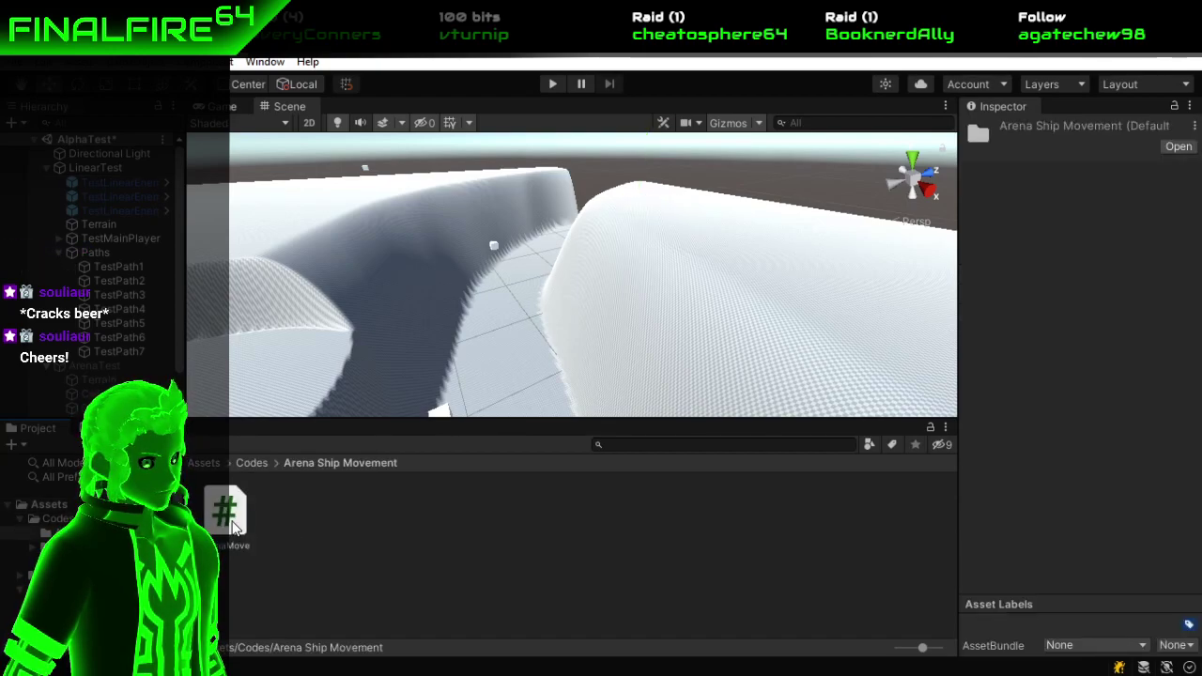
click(250, 465)
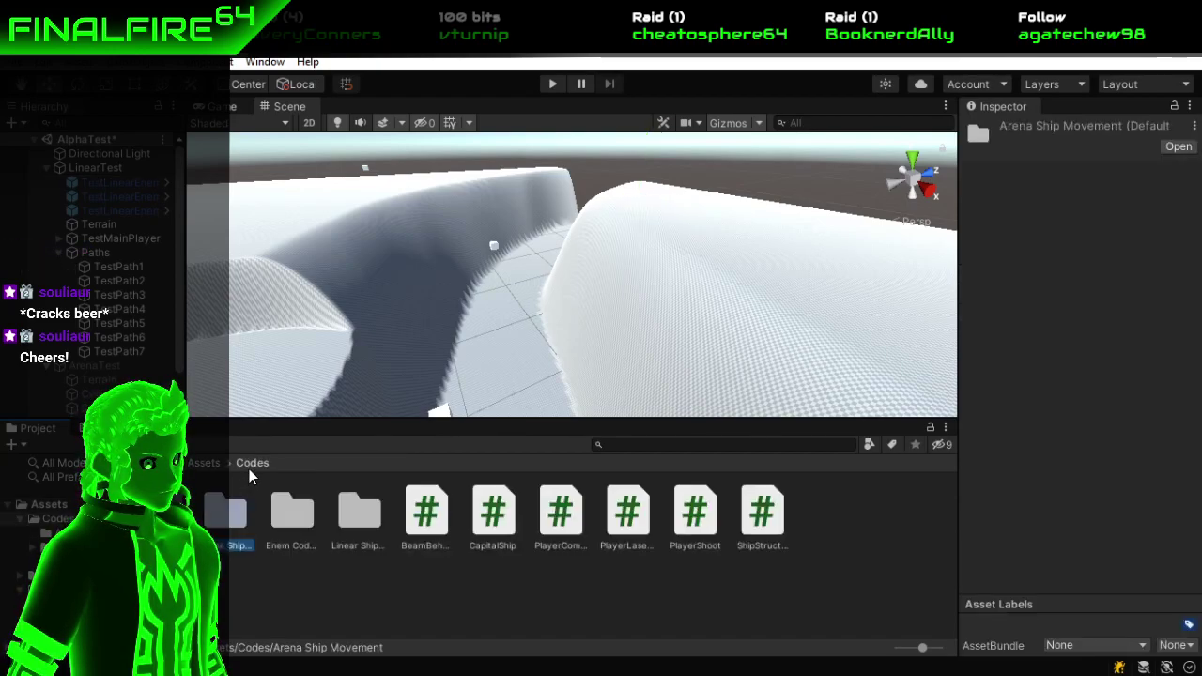
double_click(355, 516)
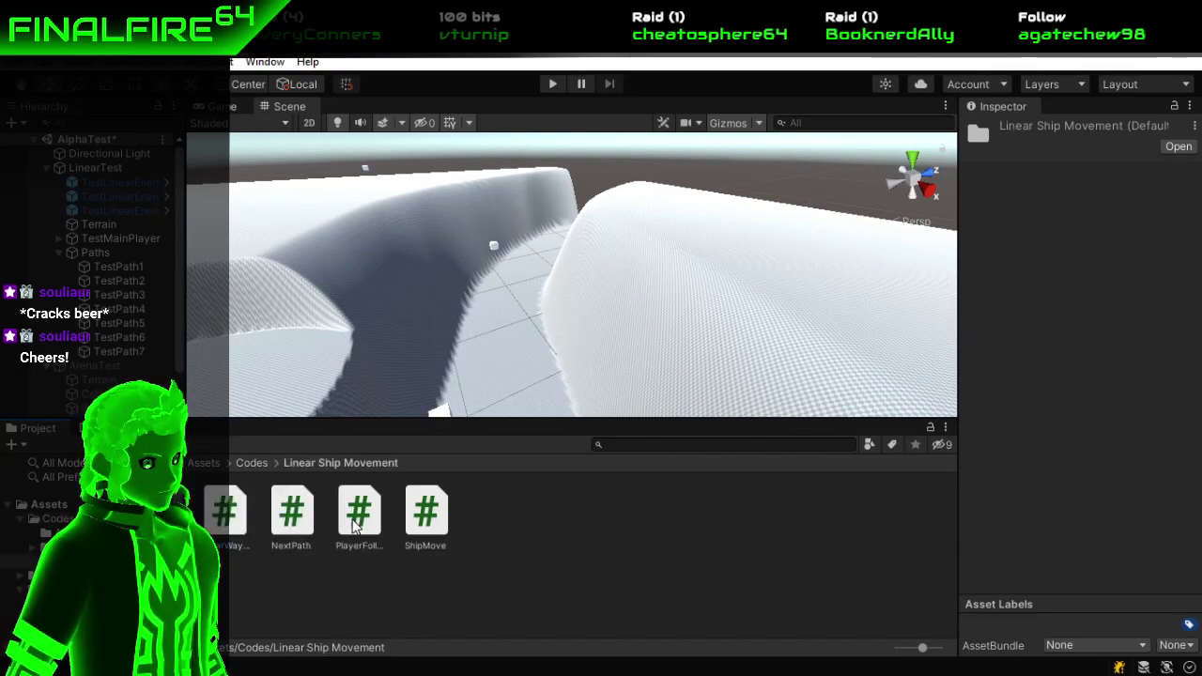
click(246, 466)
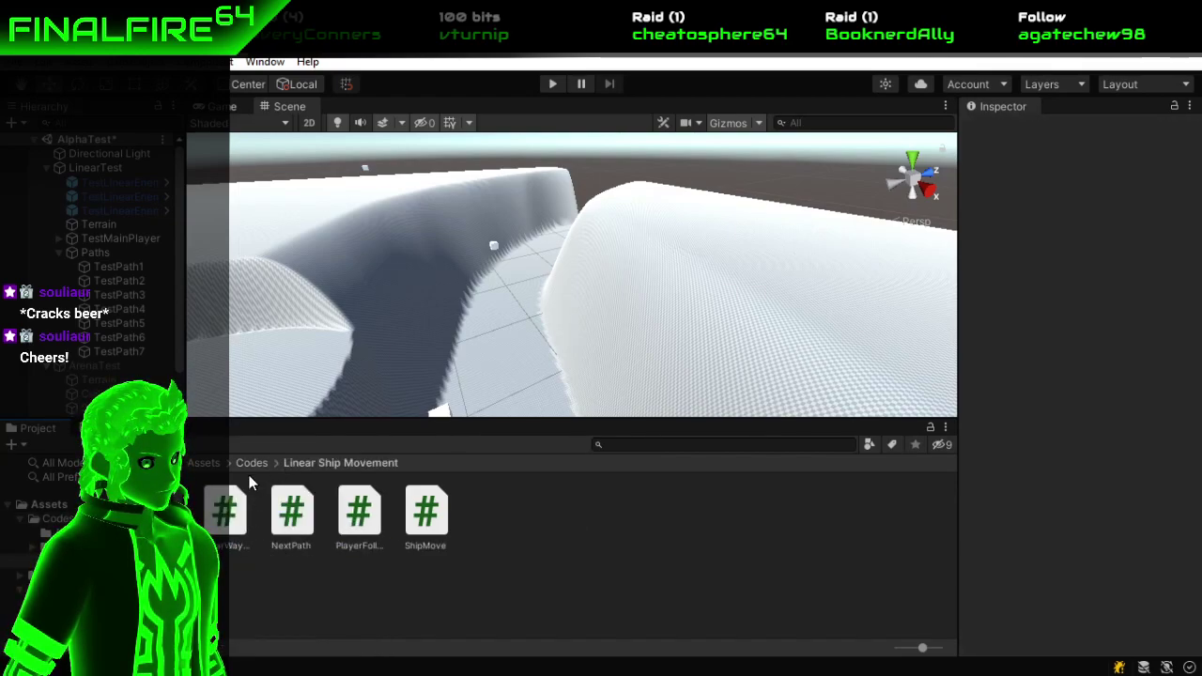
Recheck both ship movement folders in Codes and preview the ShipMove script in Linear Ship Movement.
click(206, 463)
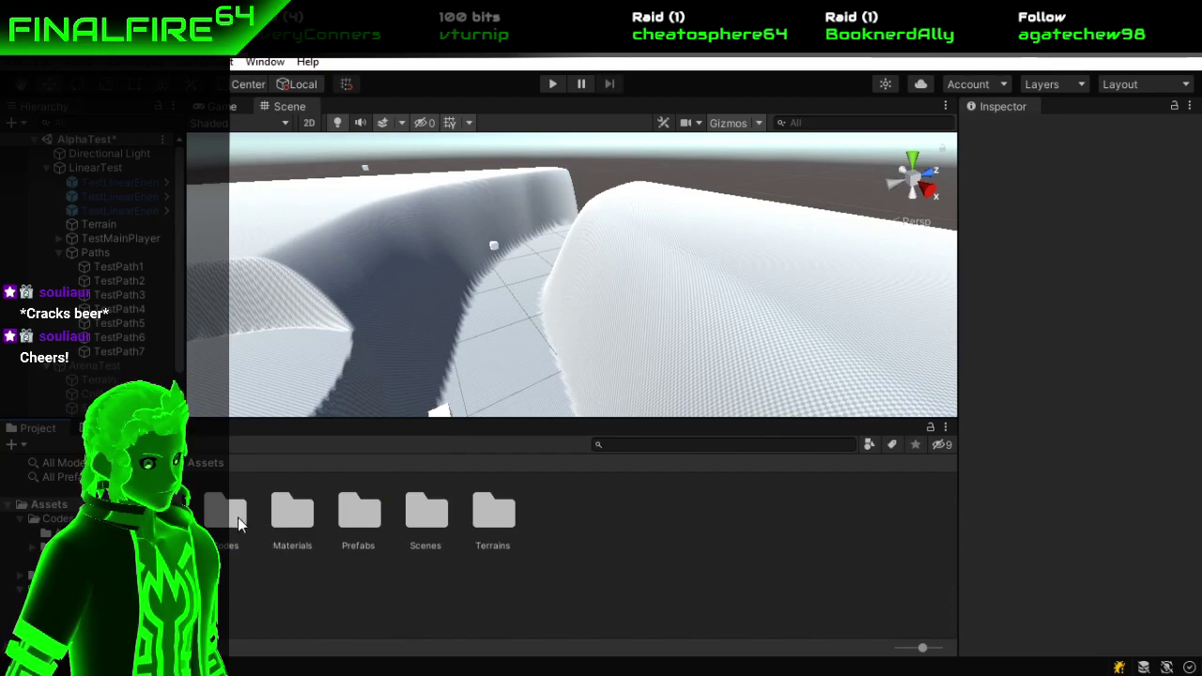
double_click(238, 514)
double_click(230, 519)
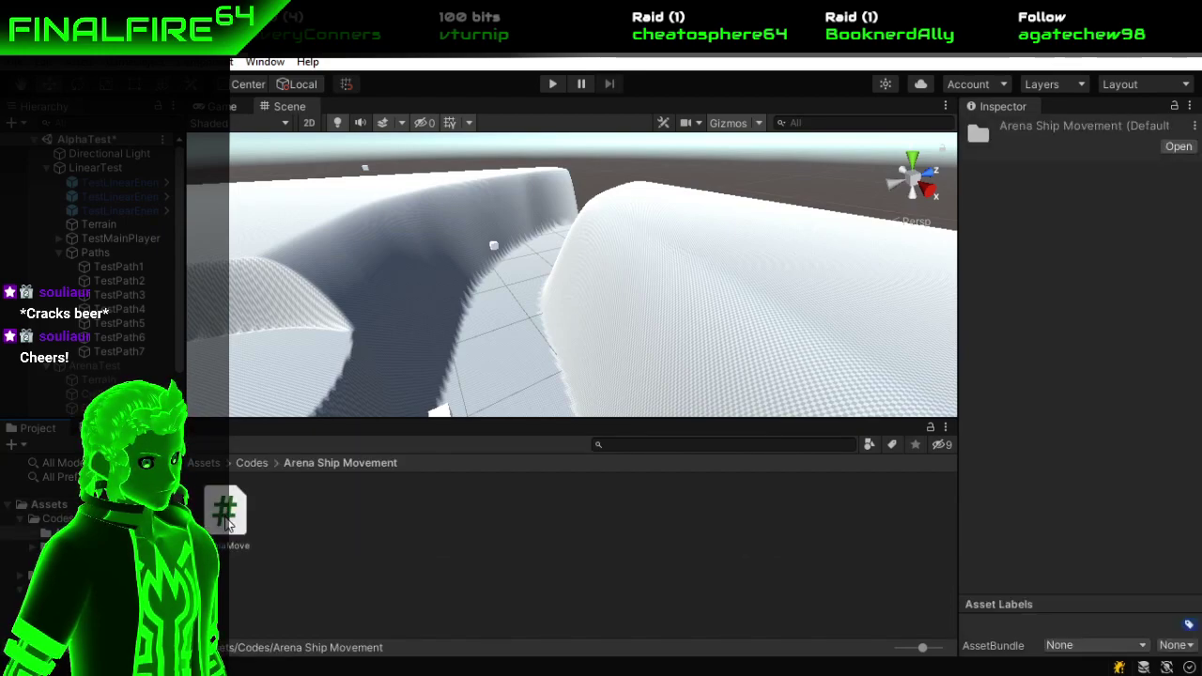
click(250, 463)
double_click(358, 512)
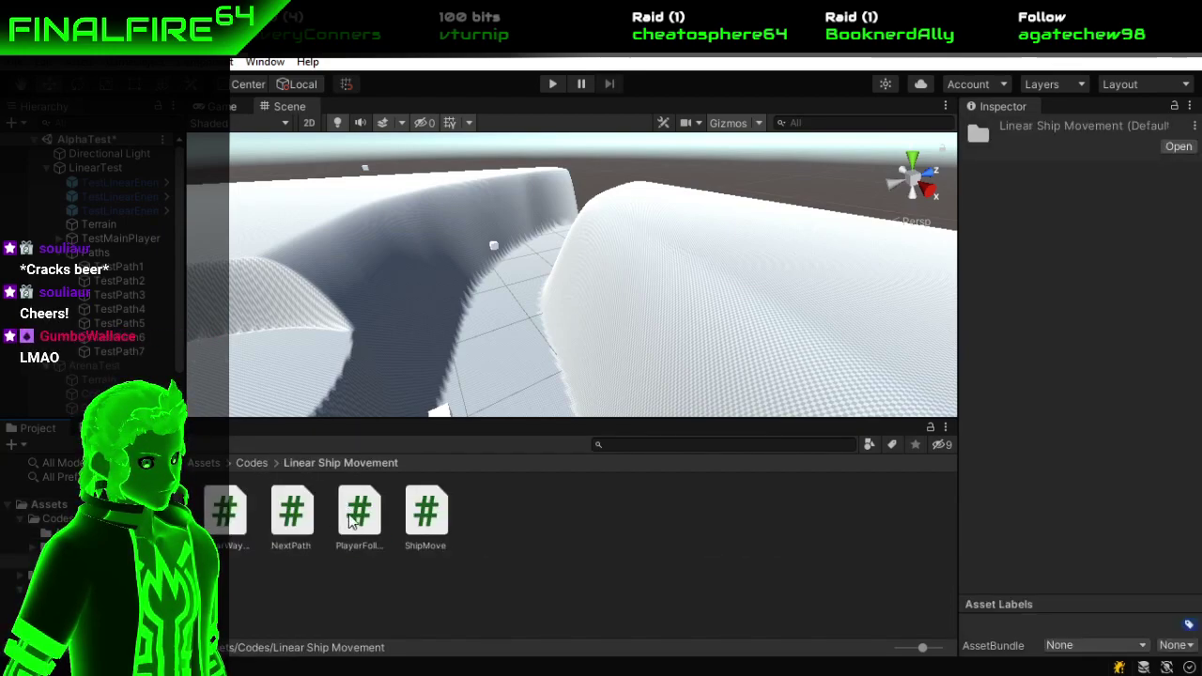
click(355, 517)
click(423, 516)
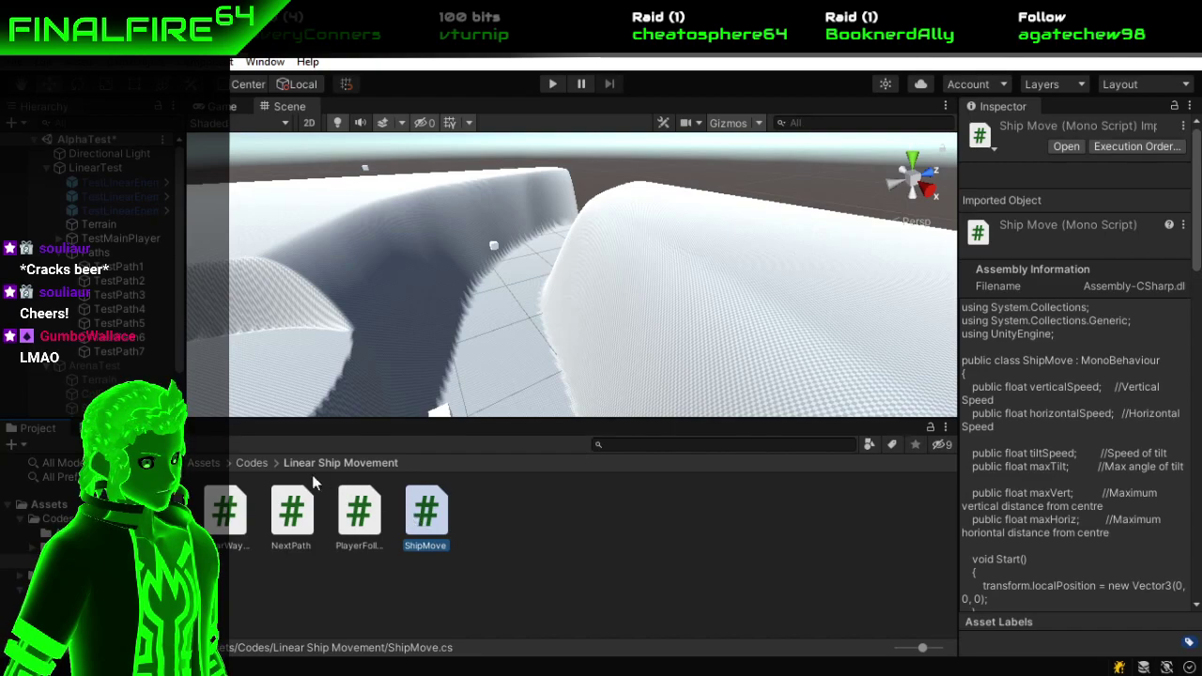
Look through the scripts in the Codes folder, previewing BeamBehaviour, CapitalShip, PlayerCombat, PlayerShoot and ShipStructure.
click(253, 463)
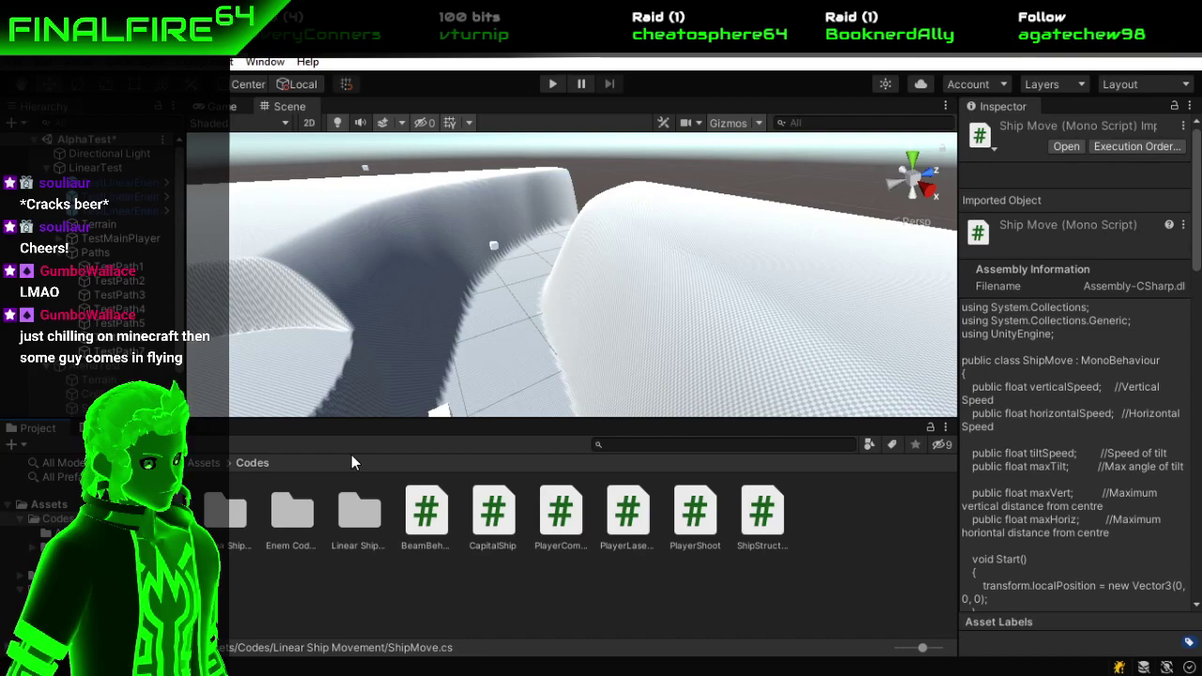
click(560, 512)
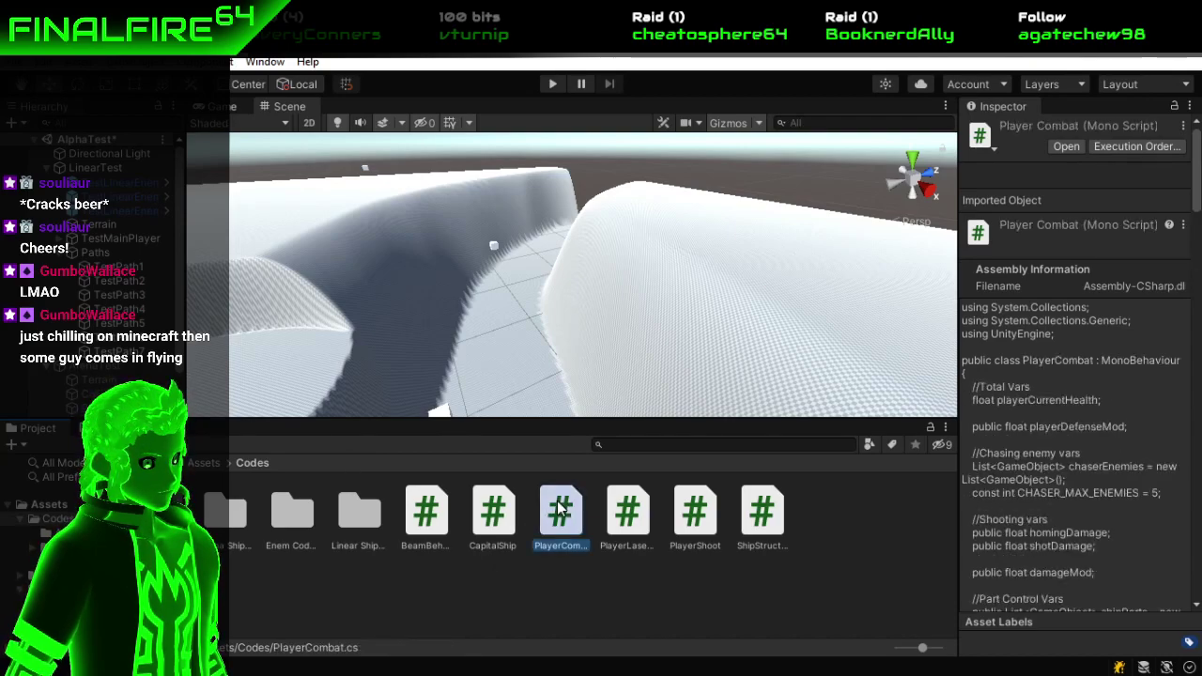
click(493, 511)
click(407, 524)
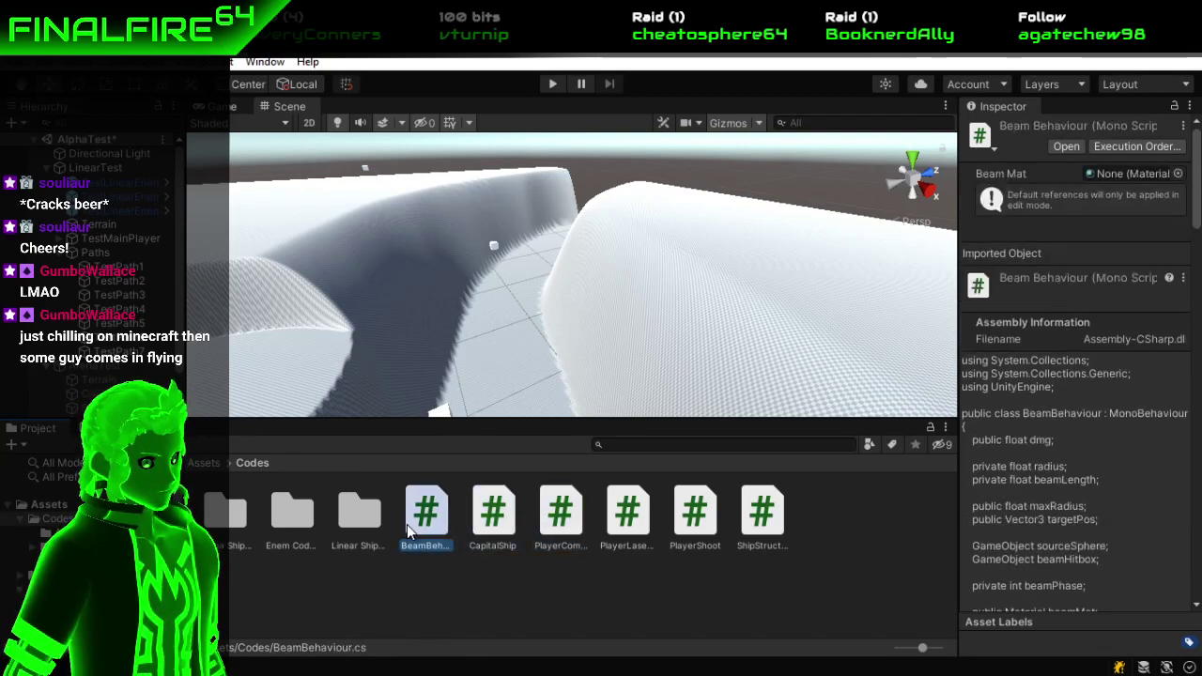
click(525, 495)
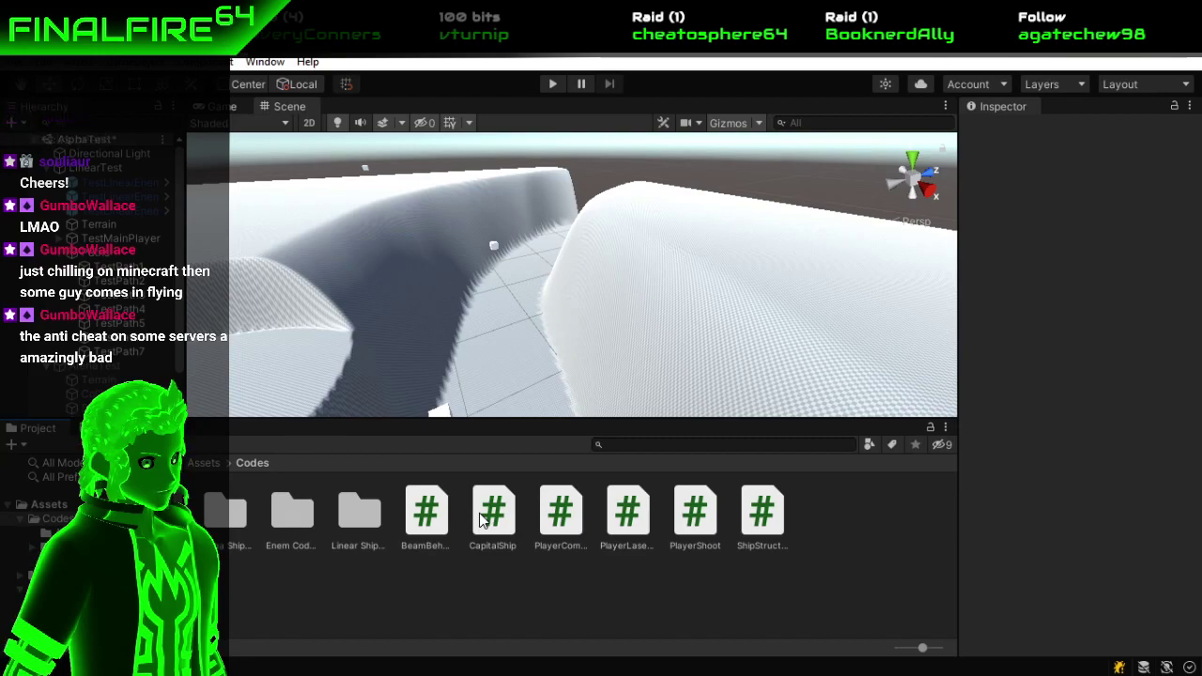
click(781, 510)
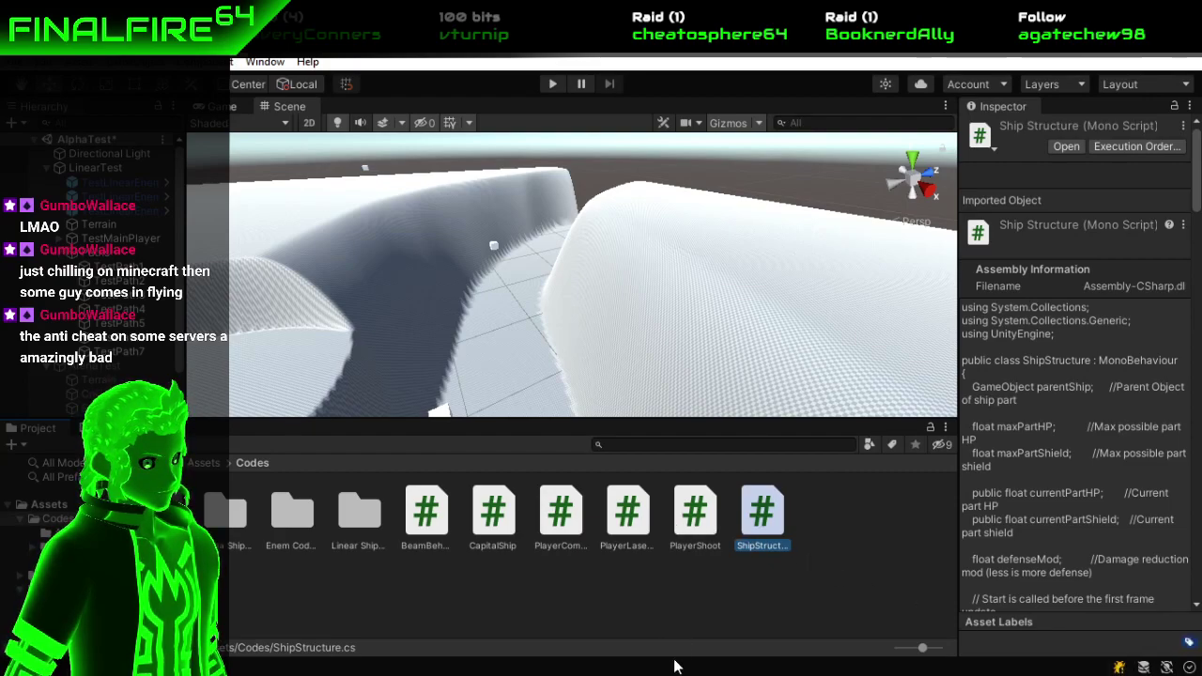
click(684, 530)
click(628, 533)
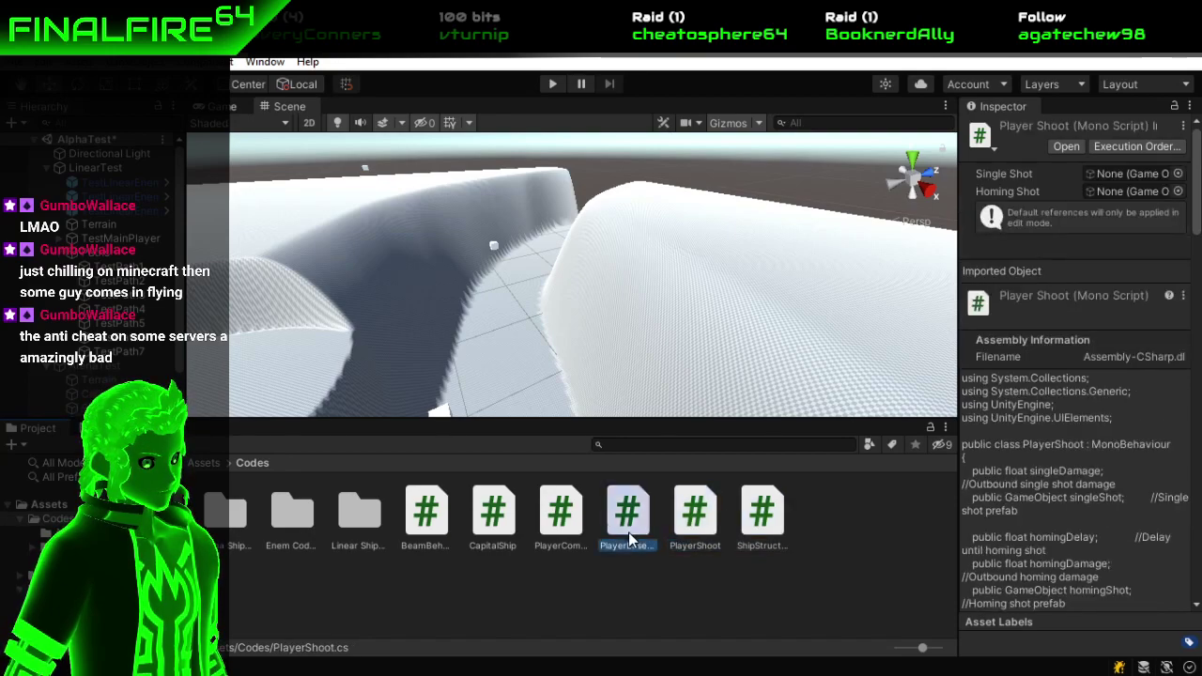
click(552, 536)
click(503, 540)
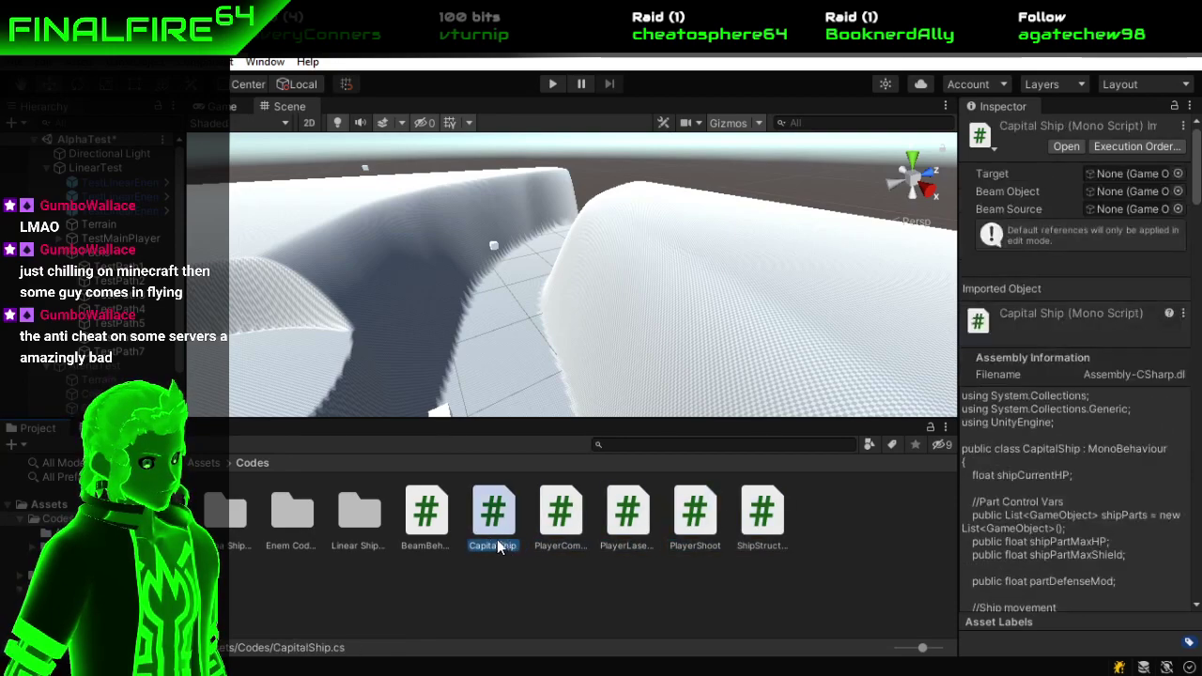
click(421, 533)
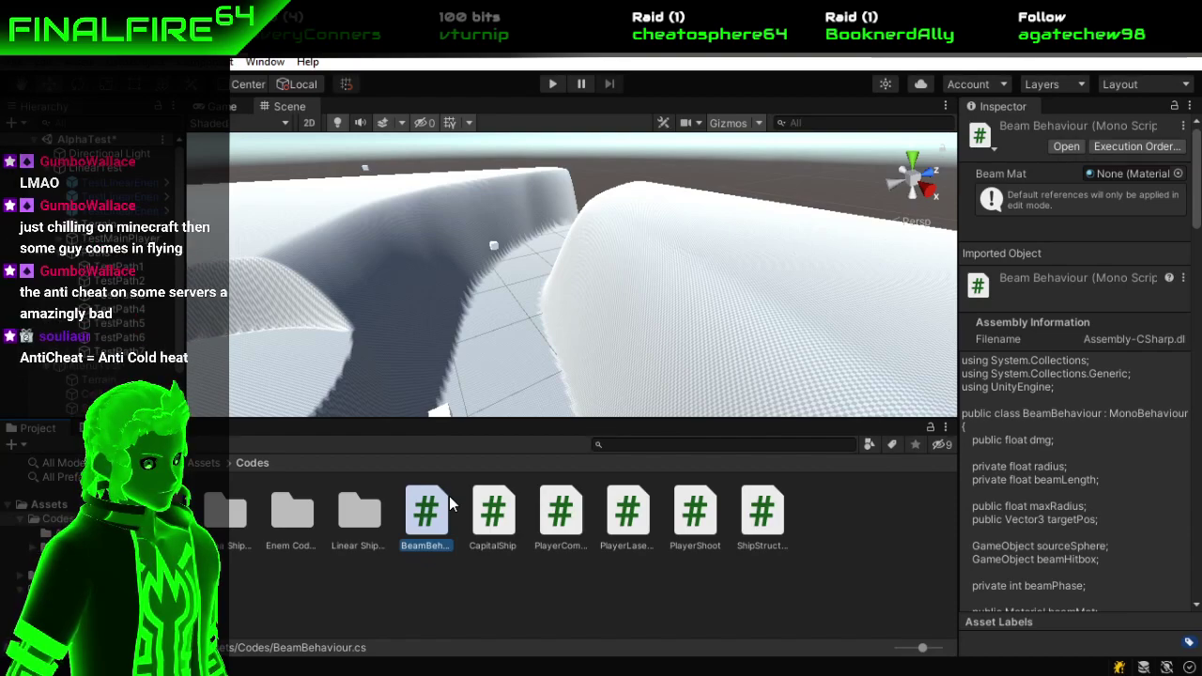
Check the contents of the Linear Ship Movement folder and return to Codes.
click(352, 526)
double_click(351, 526)
click(351, 526)
click(573, 533)
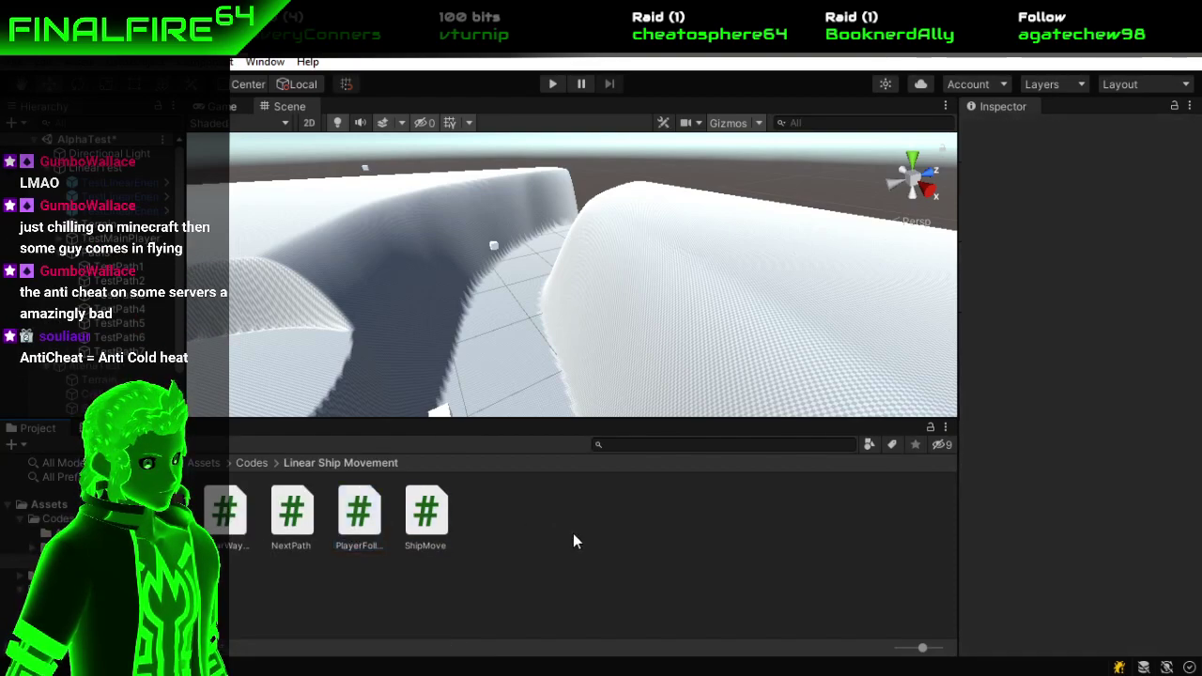
click(257, 467)
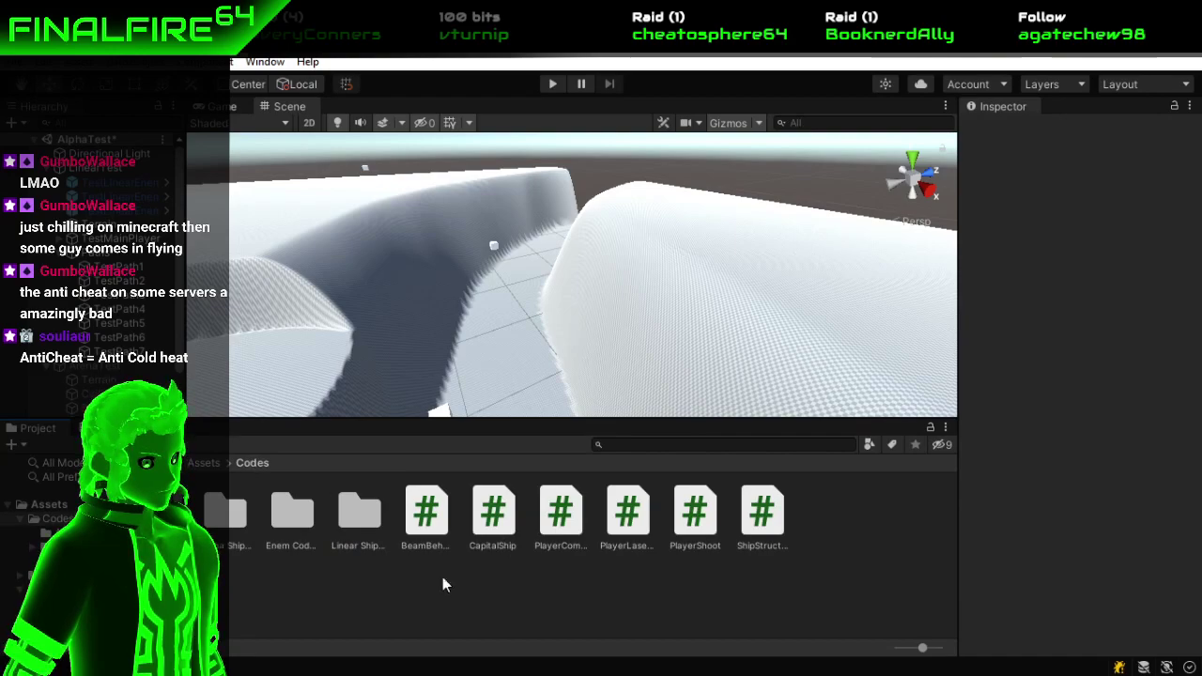
Go over the loose scripts in Codes again, comparing CapitalShip, PlayerCombat and PlayerShoot.
click(424, 531)
shift+click(695, 526)
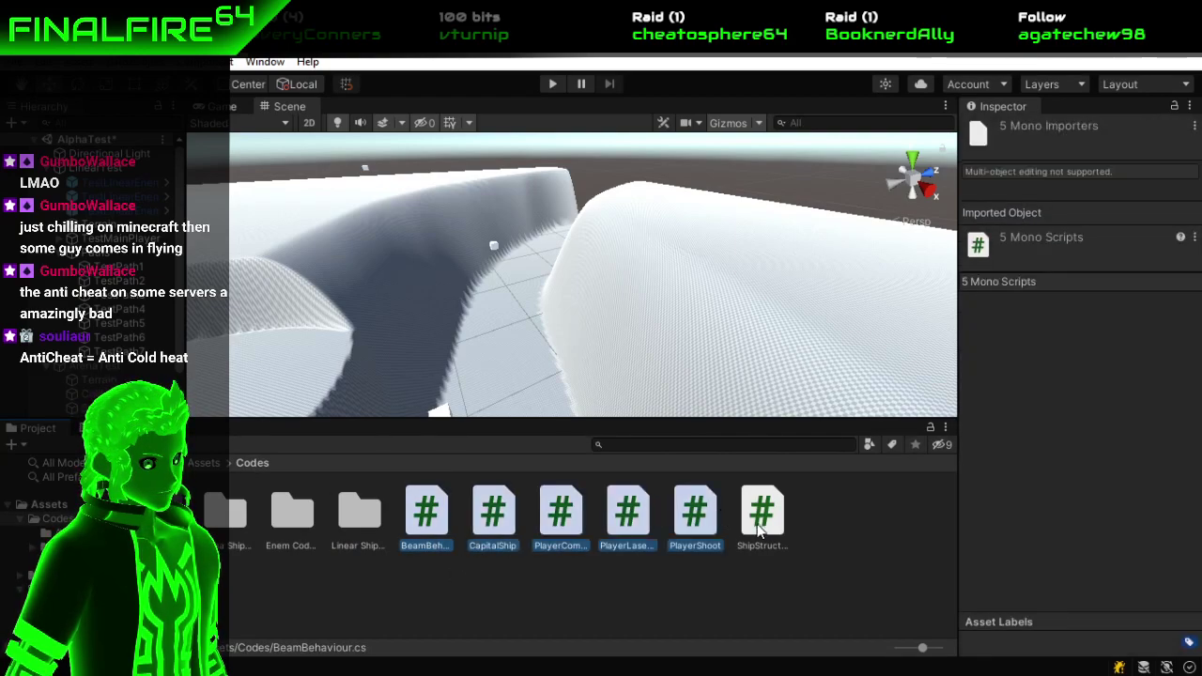
shift+click(760, 531)
drag(490, 518, 558, 599)
click(431, 532)
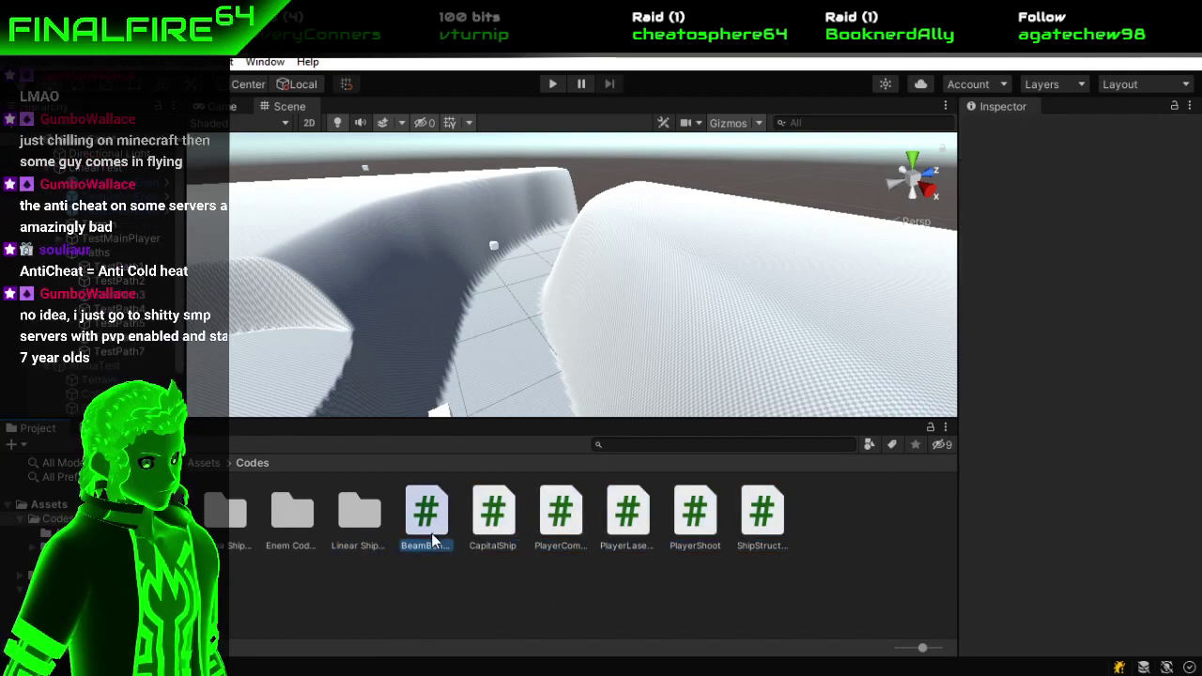
click(495, 522)
click(562, 516)
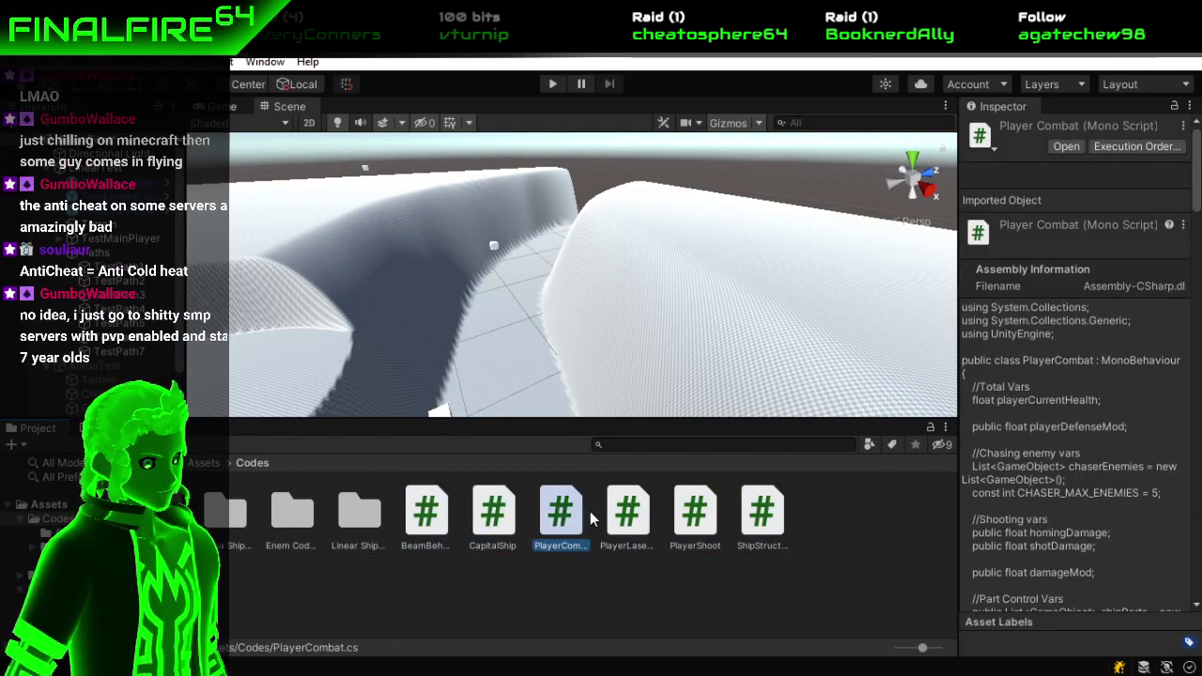
click(495, 523)
click(640, 516)
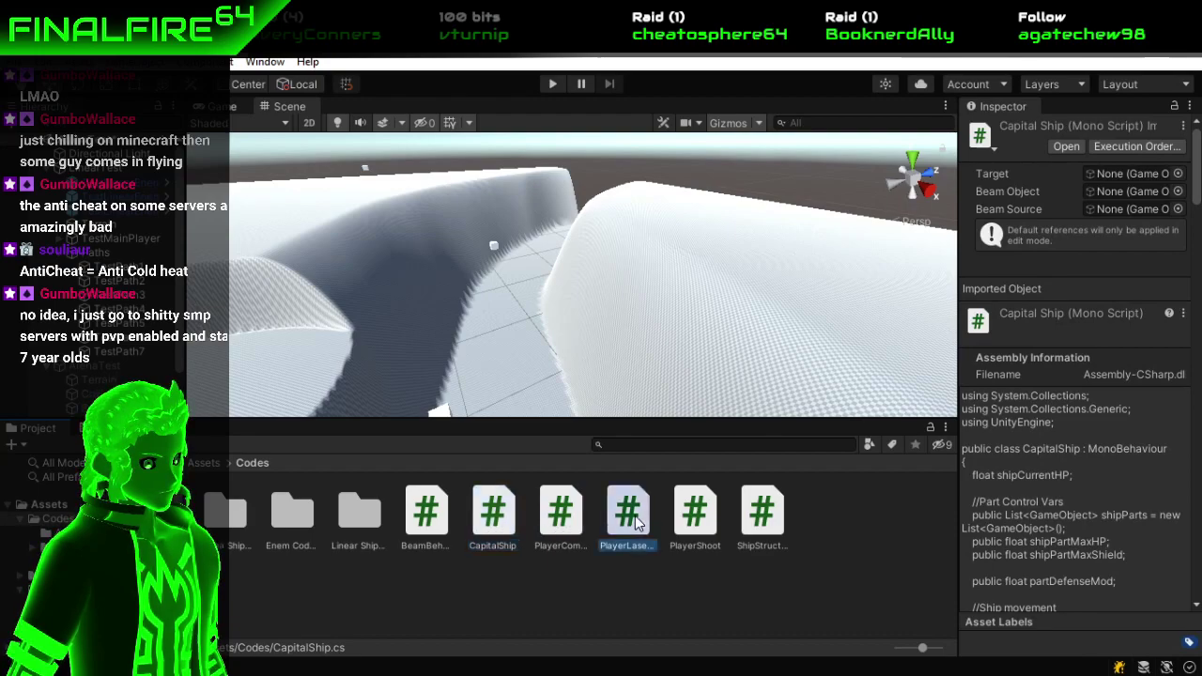
click(695, 516)
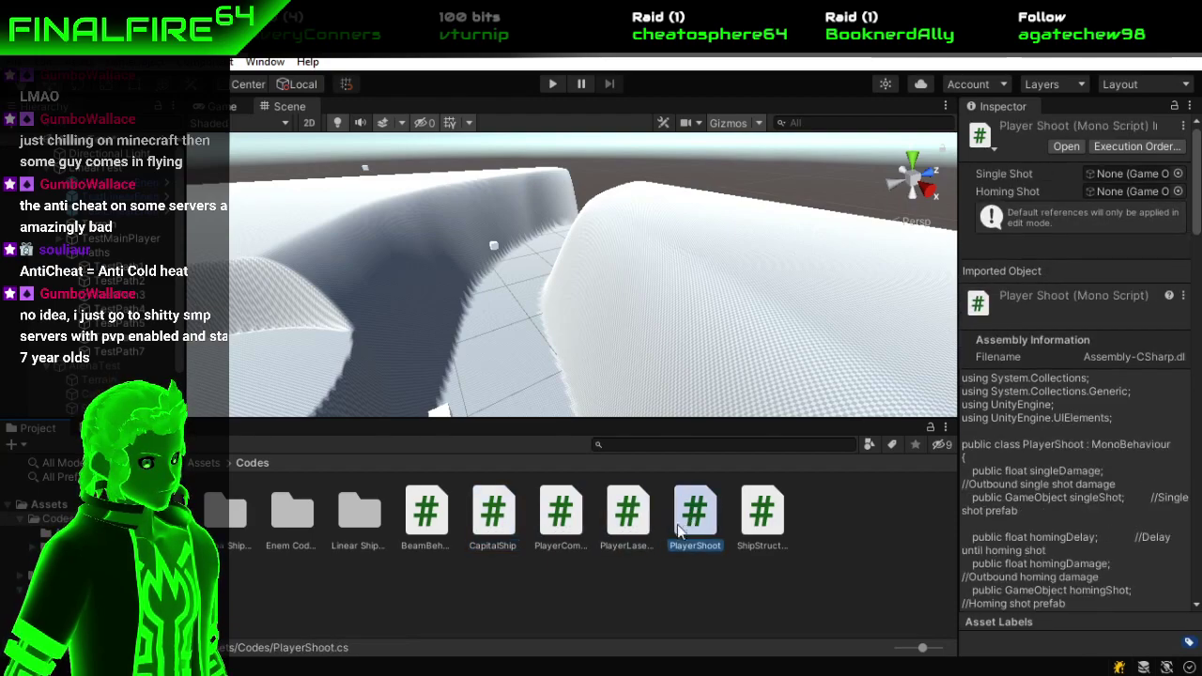
right_click(716, 599)
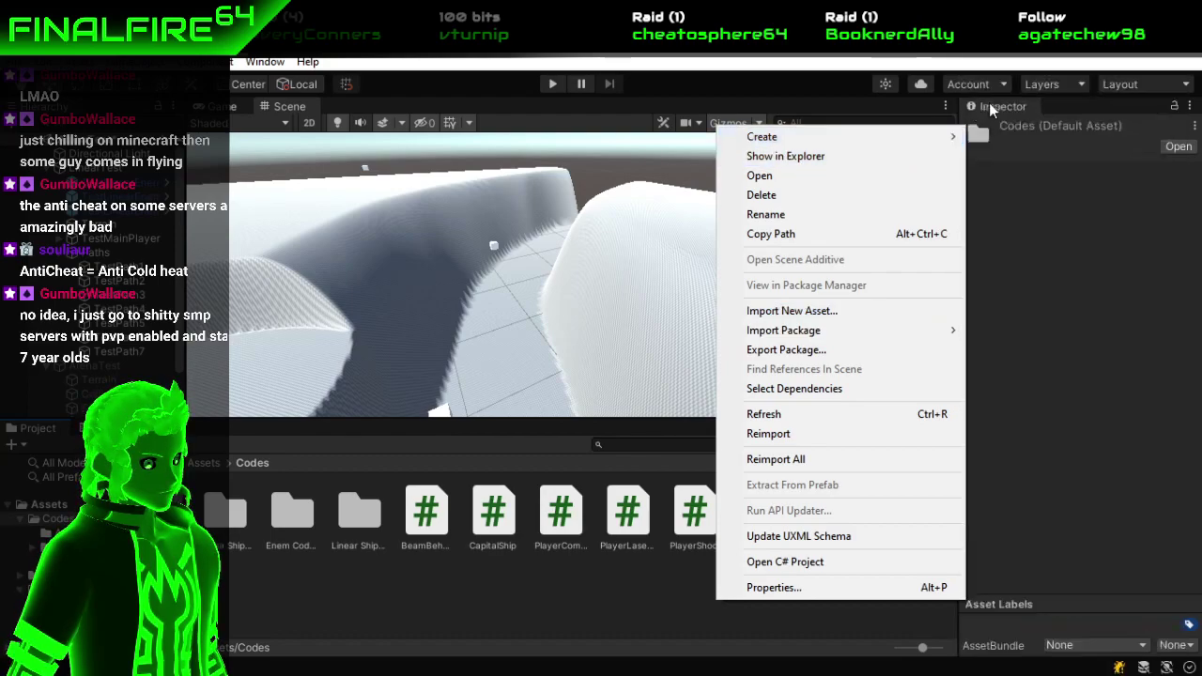
mouse_move(880, 147)
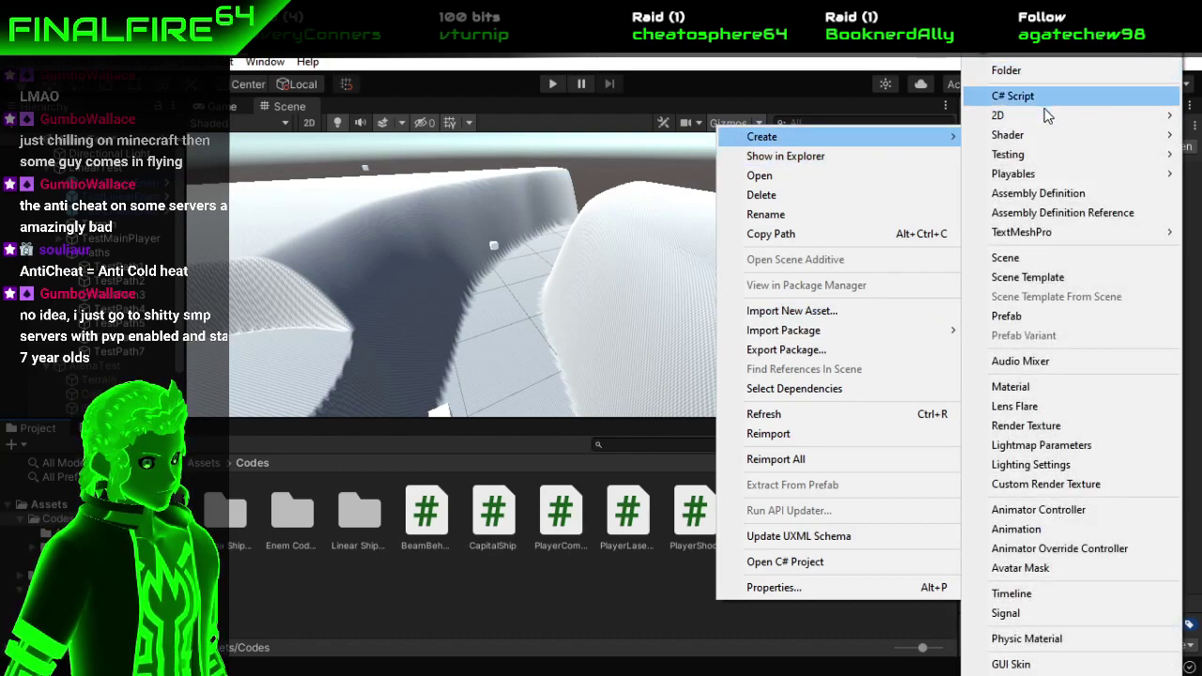
click(625, 608)
Open the Enem Codes folder and preview its enemy scripts, including EnemySwarm.
double_click(350, 526)
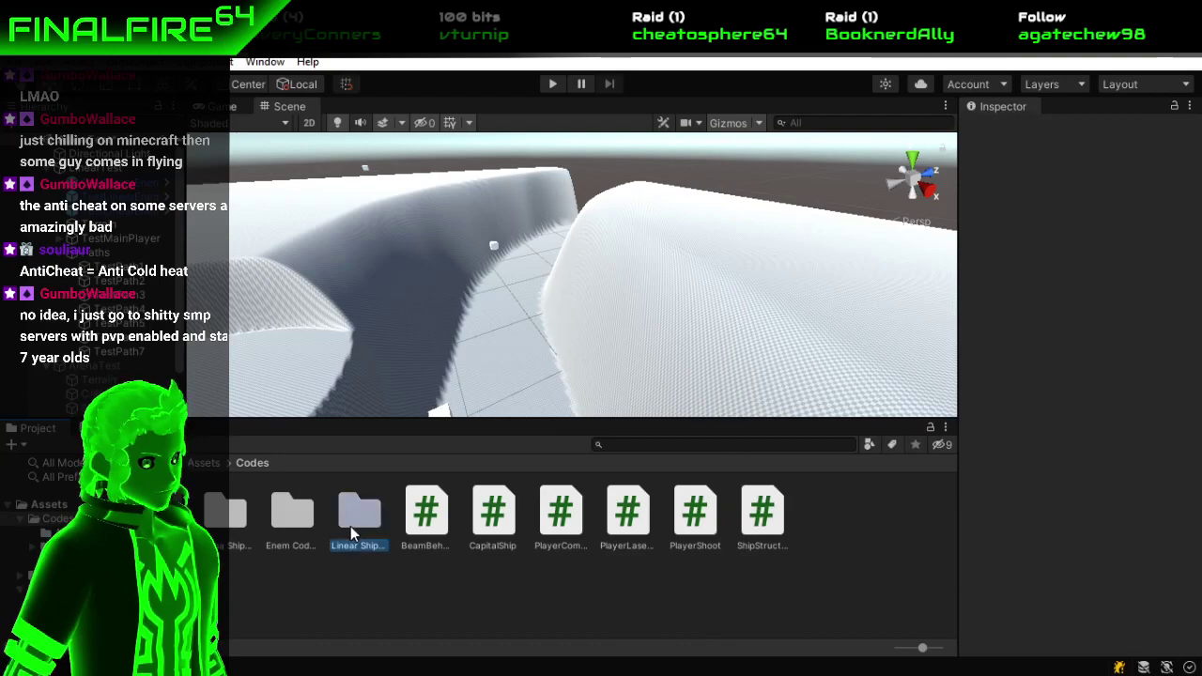
click(253, 464)
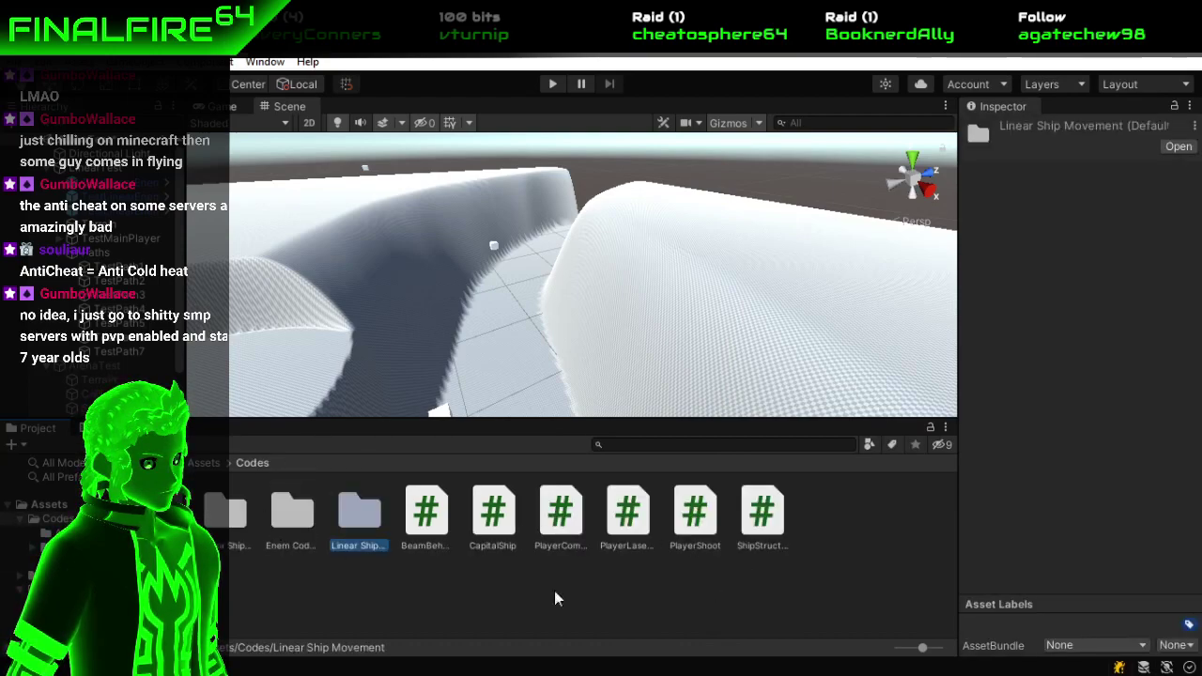
click(291, 519)
double_click(290, 525)
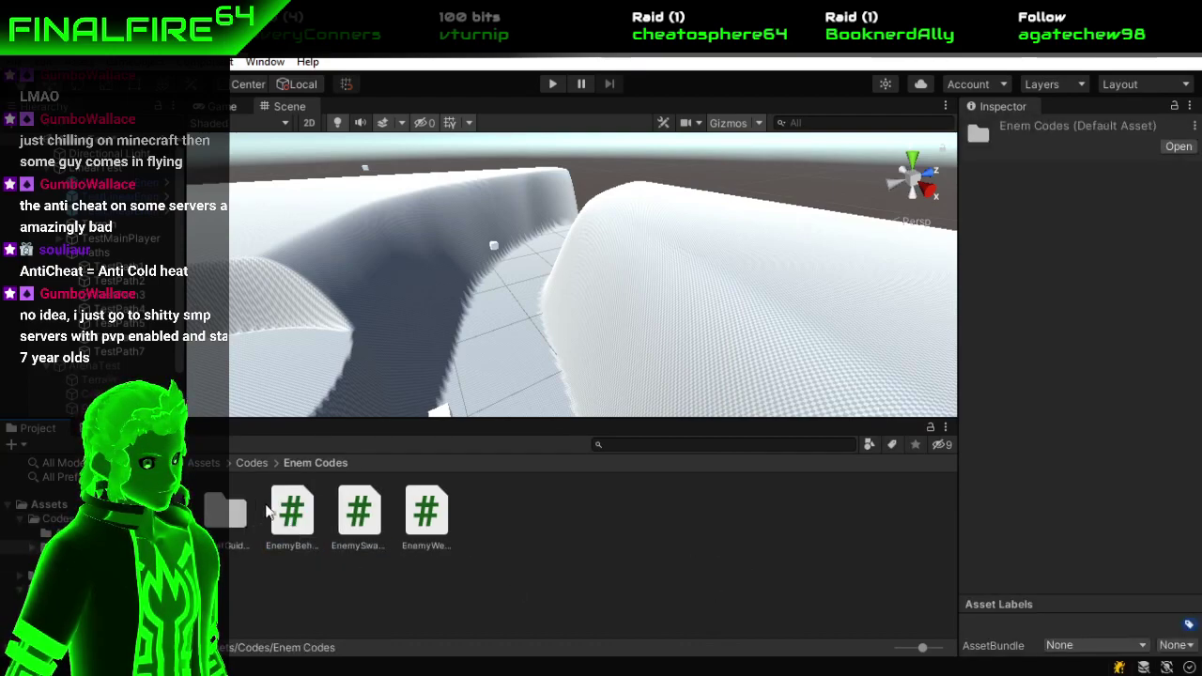
click(293, 522)
click(359, 519)
click(429, 521)
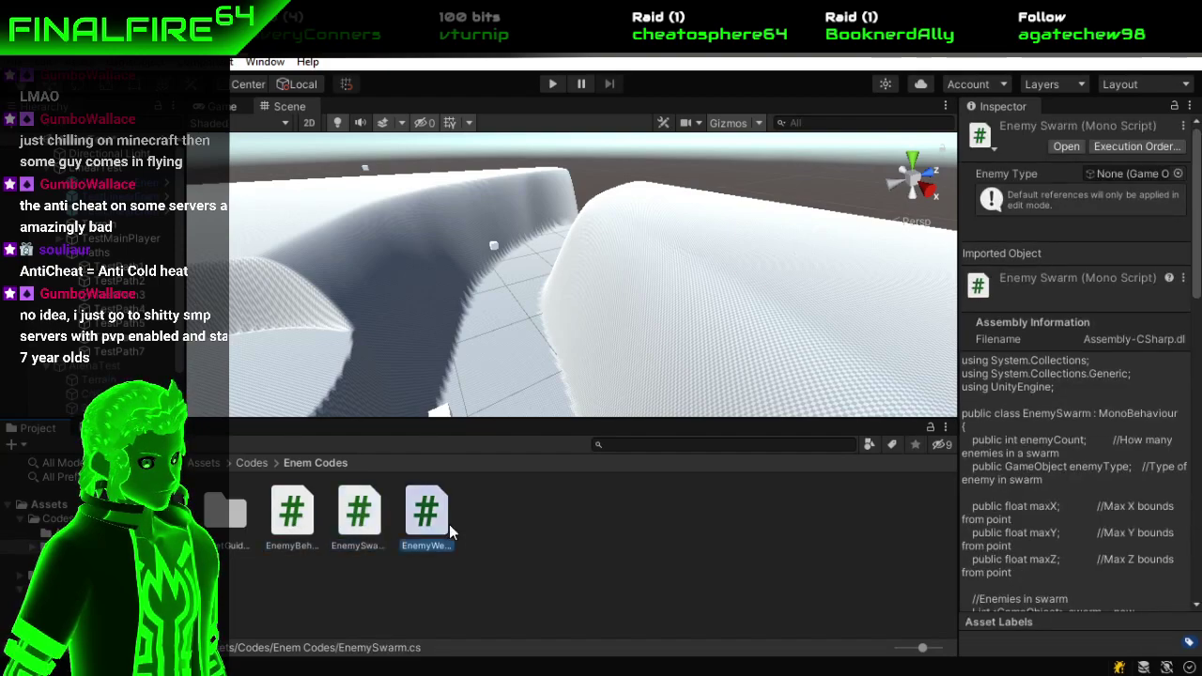
Create a C# script named EnemyLinearMovement in the Enem Codes folder and open it in Visual Studio.
click(582, 527)
right_click(582, 527)
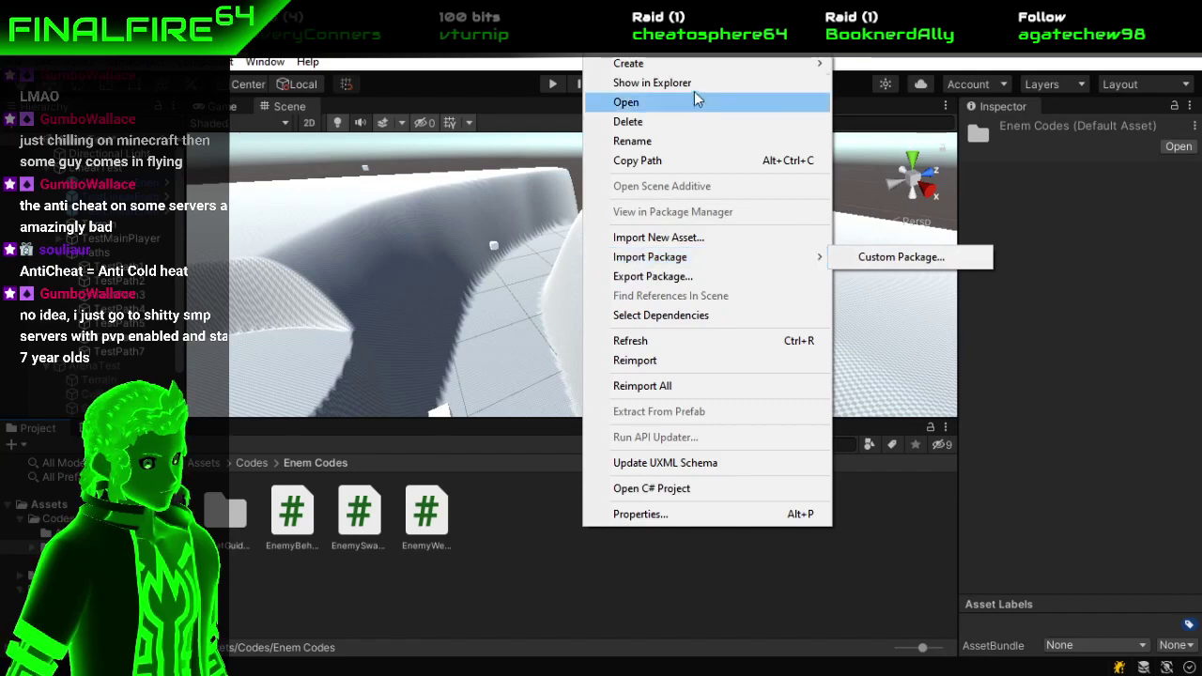
mouse_move(683, 71)
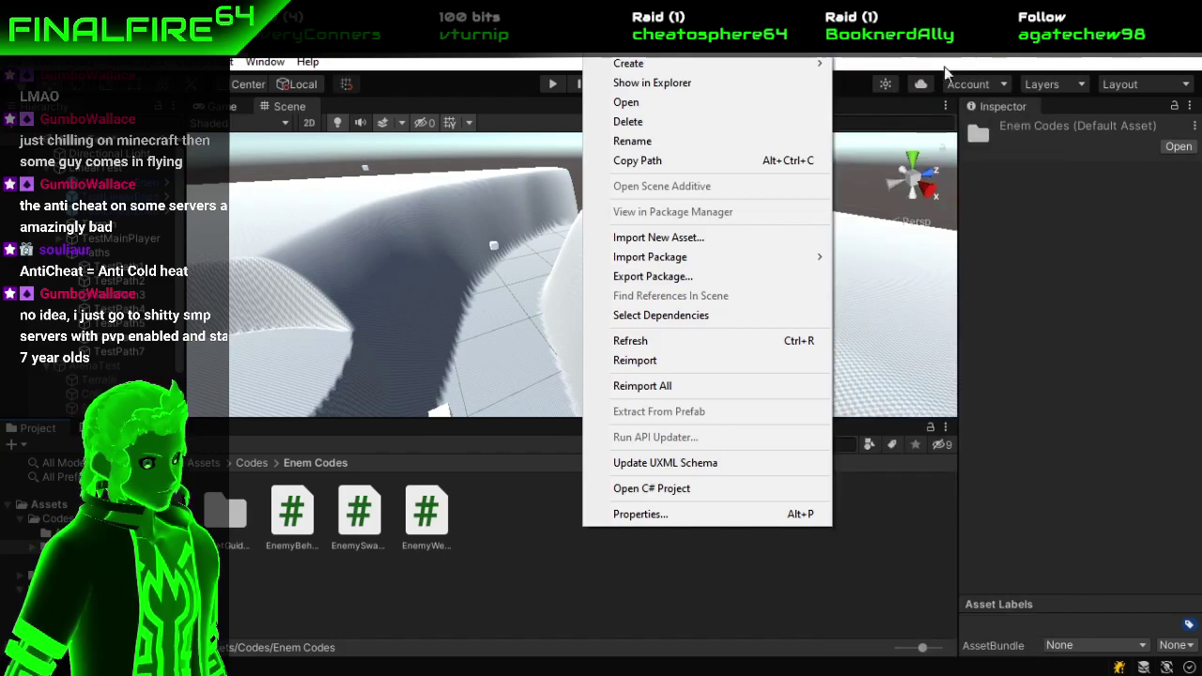
mouse_move(781, 65)
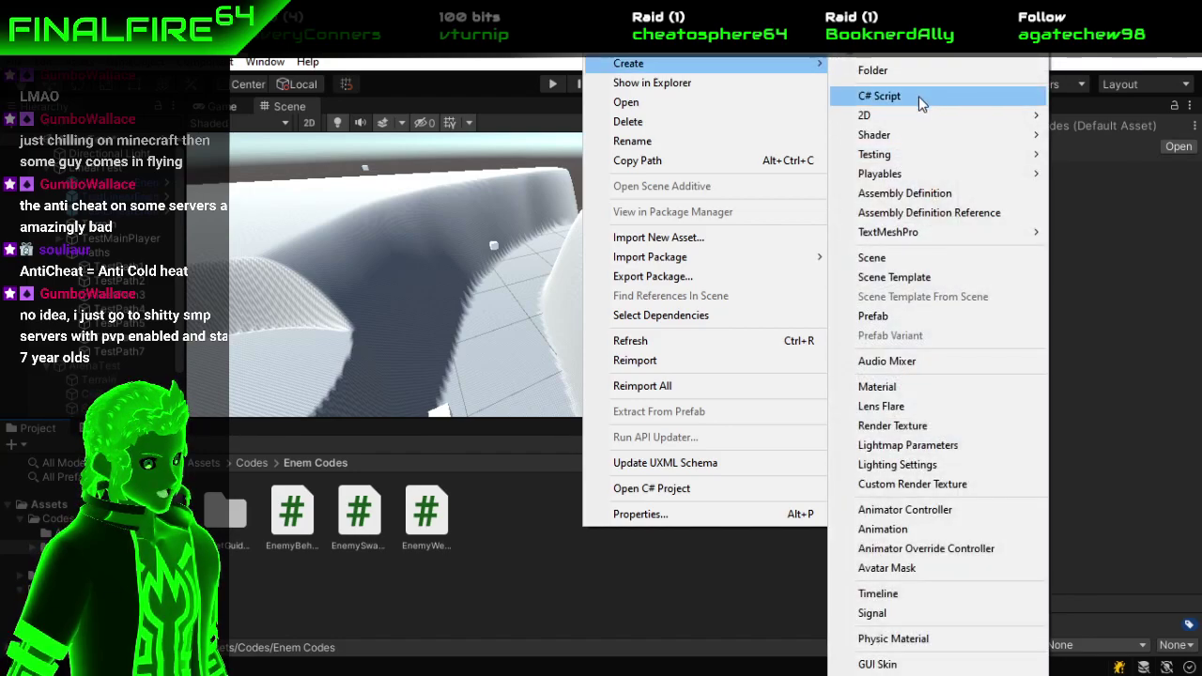
click(919, 96)
text(L)
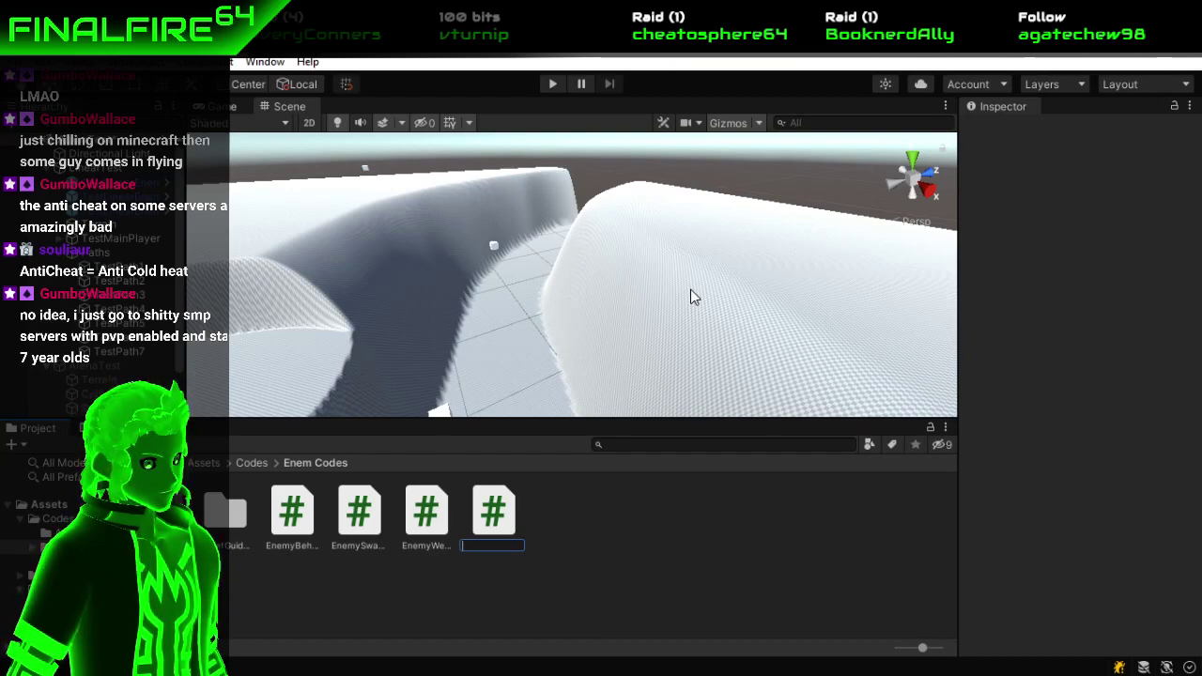
text(nemyLinearMovement)
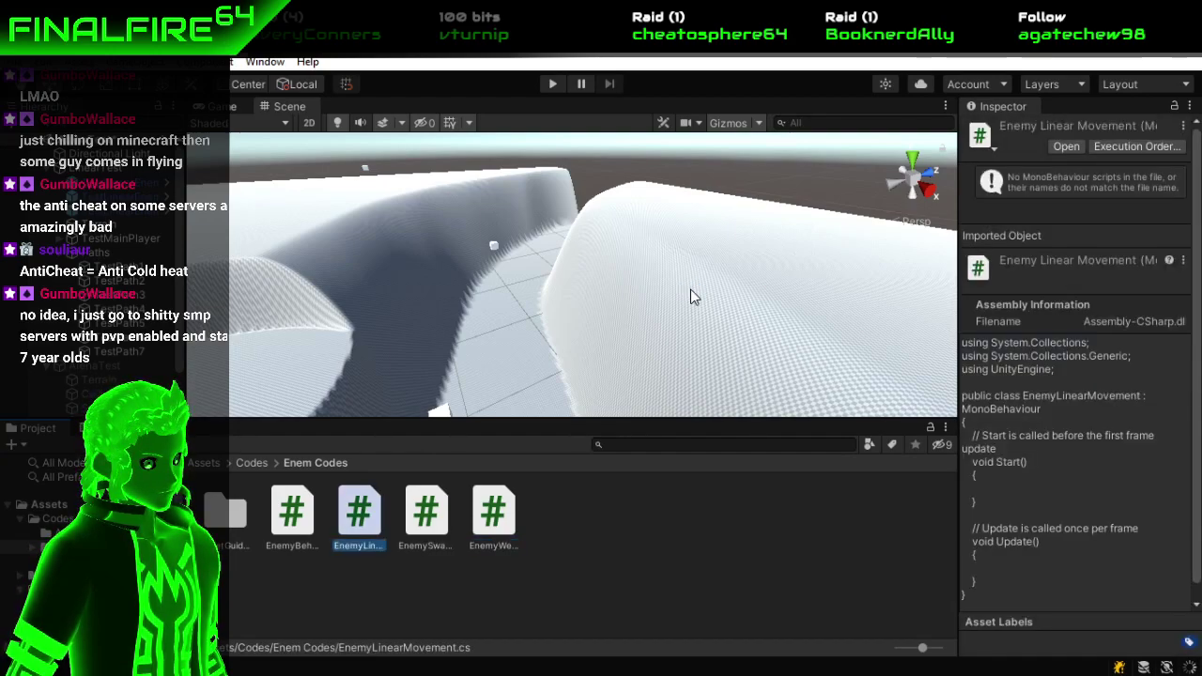
double_click(357, 528)
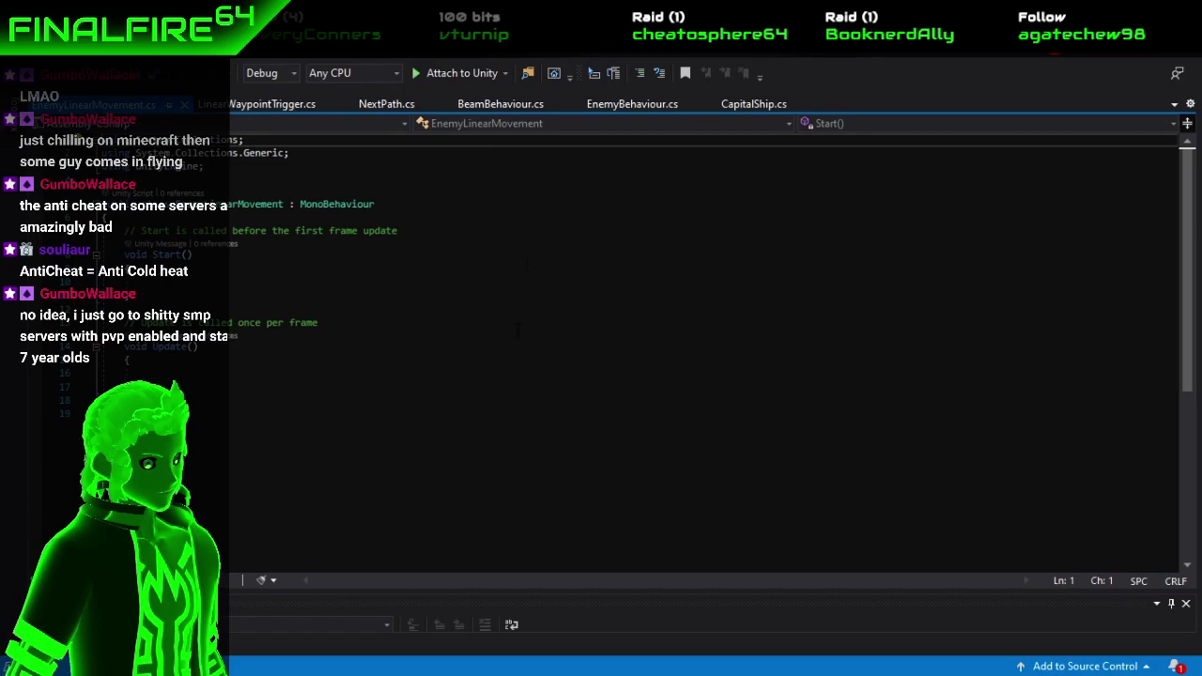
Rename the Update method in EnemyLinearMovement to FixedUpdate, using EnemyBehaviour as reference.
click(597, 103)
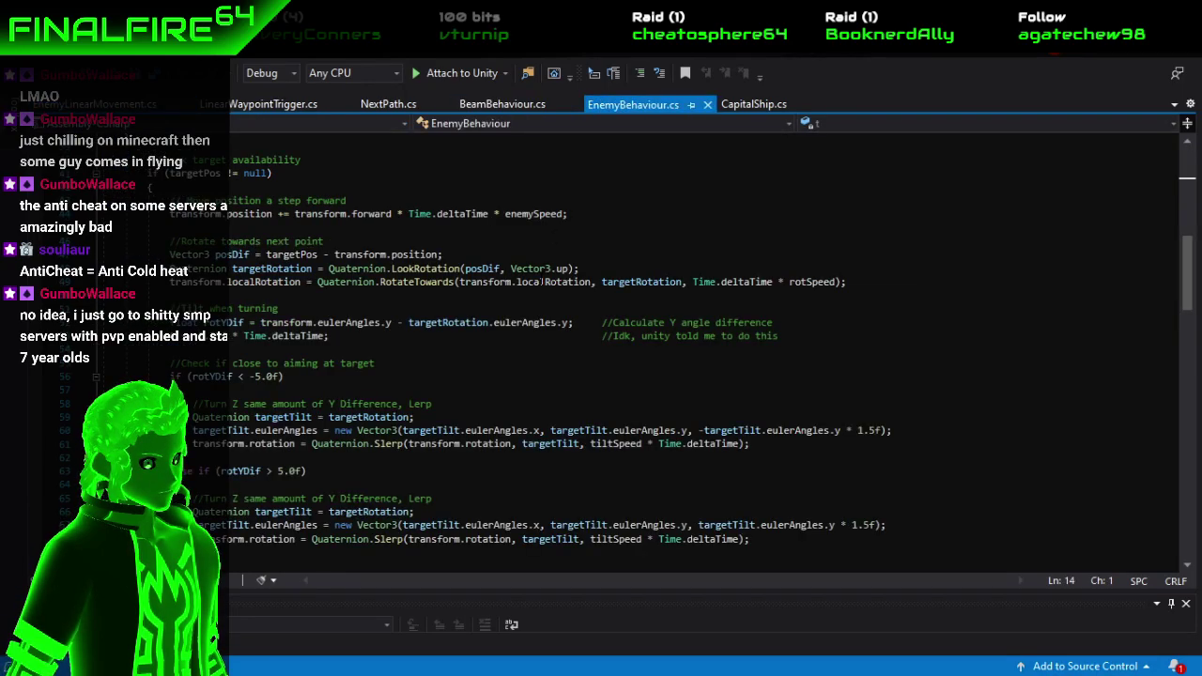
scroll(318, 321, up, 6)
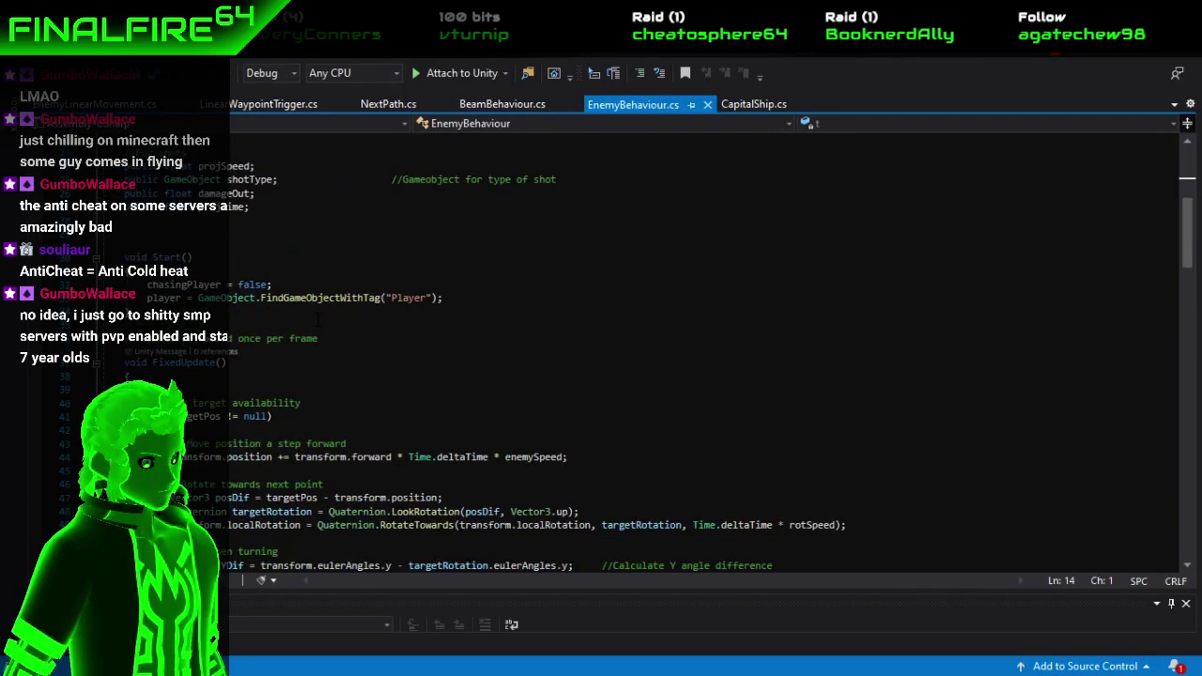
scroll(318, 320, down, 2)
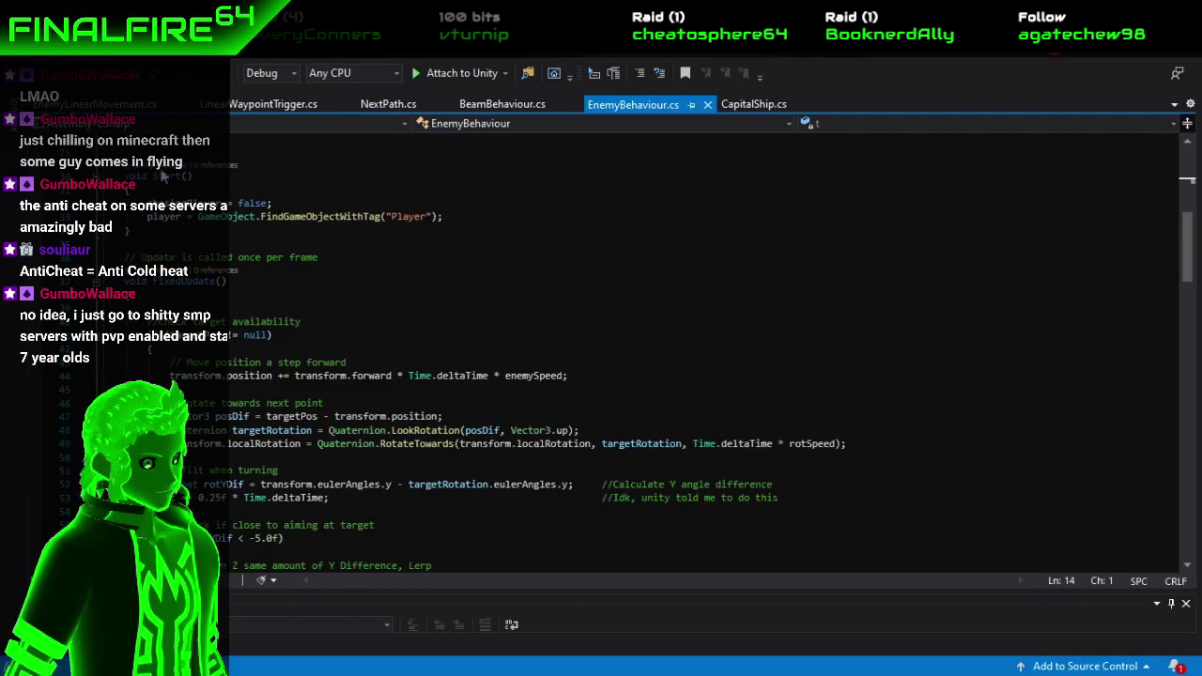
click(104, 105)
click(152, 347)
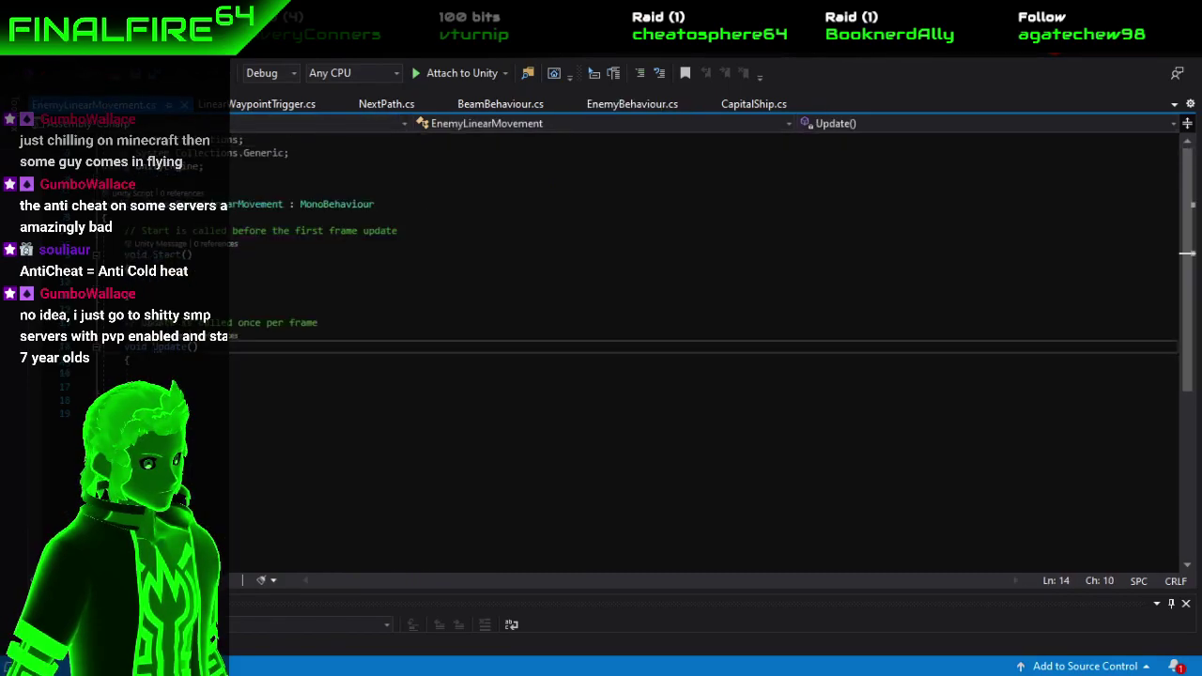
text(Fixed)
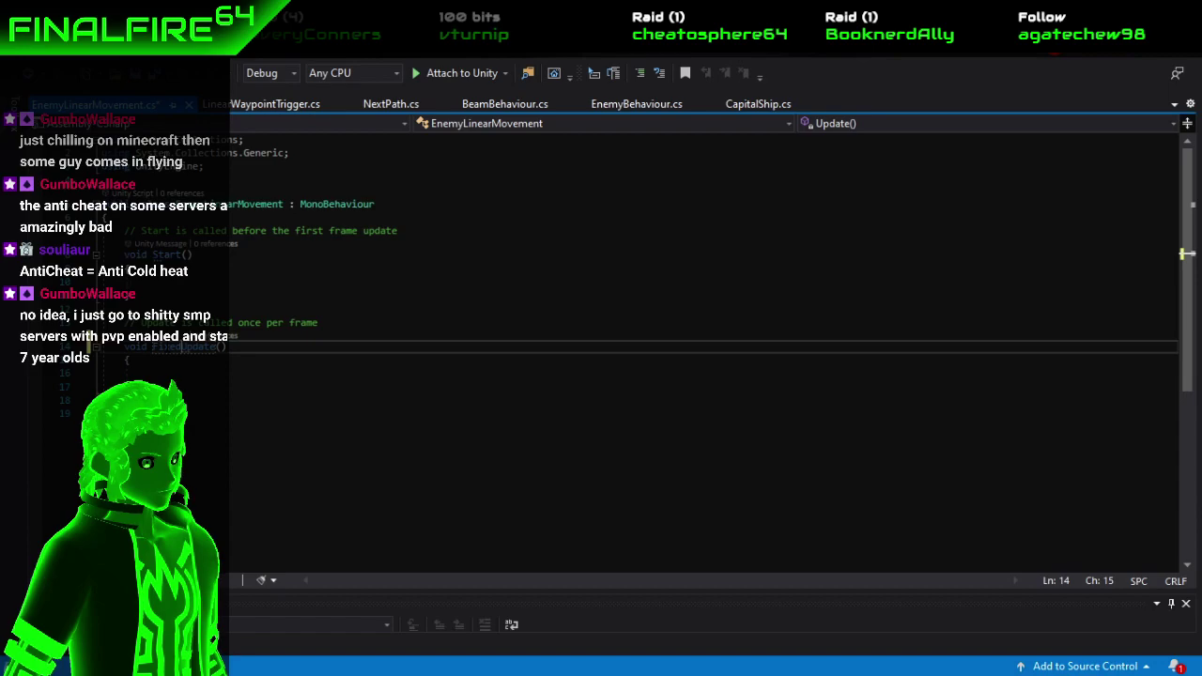
Review the EnemyBehaviour script's variable declarations, Start method and the movement, rotation and tilt code in FixedUpdate.
click(627, 107)
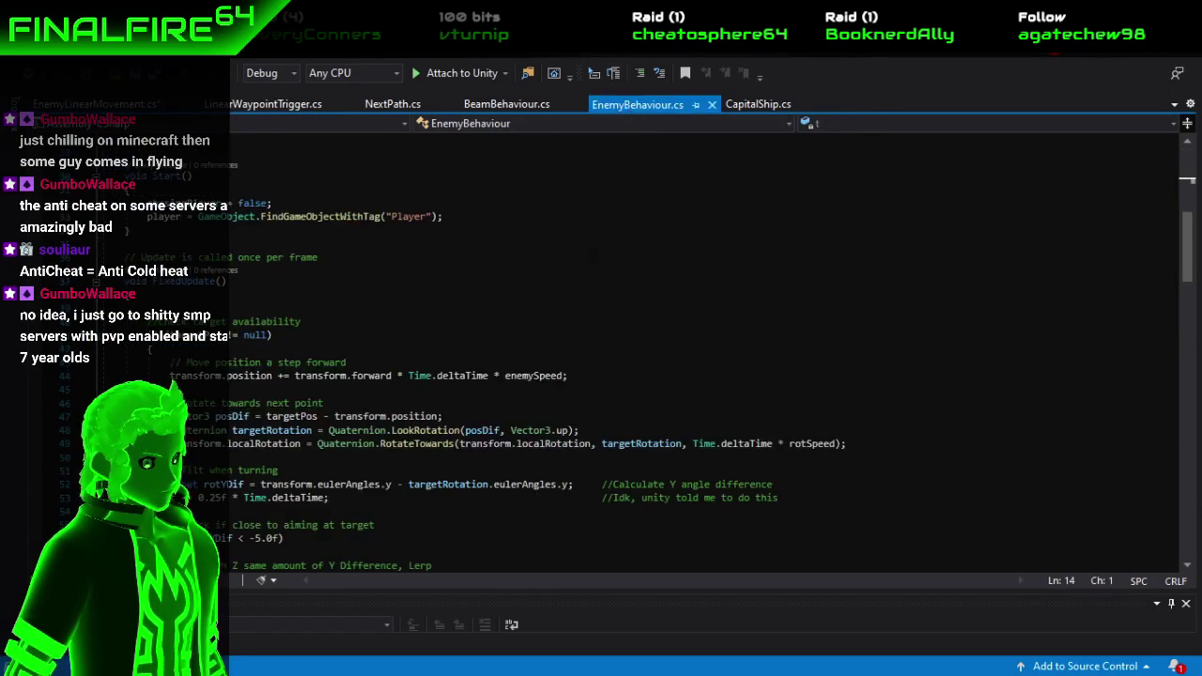
scroll(551, 315, down, 2)
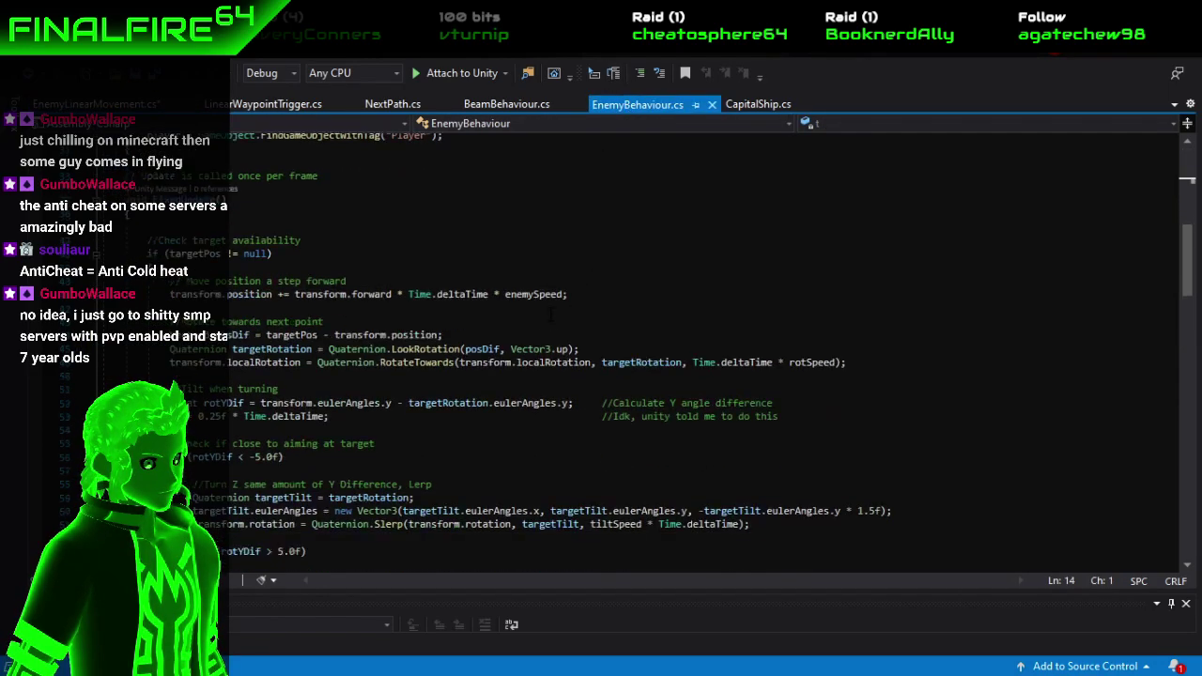
scroll(551, 315, up, 6)
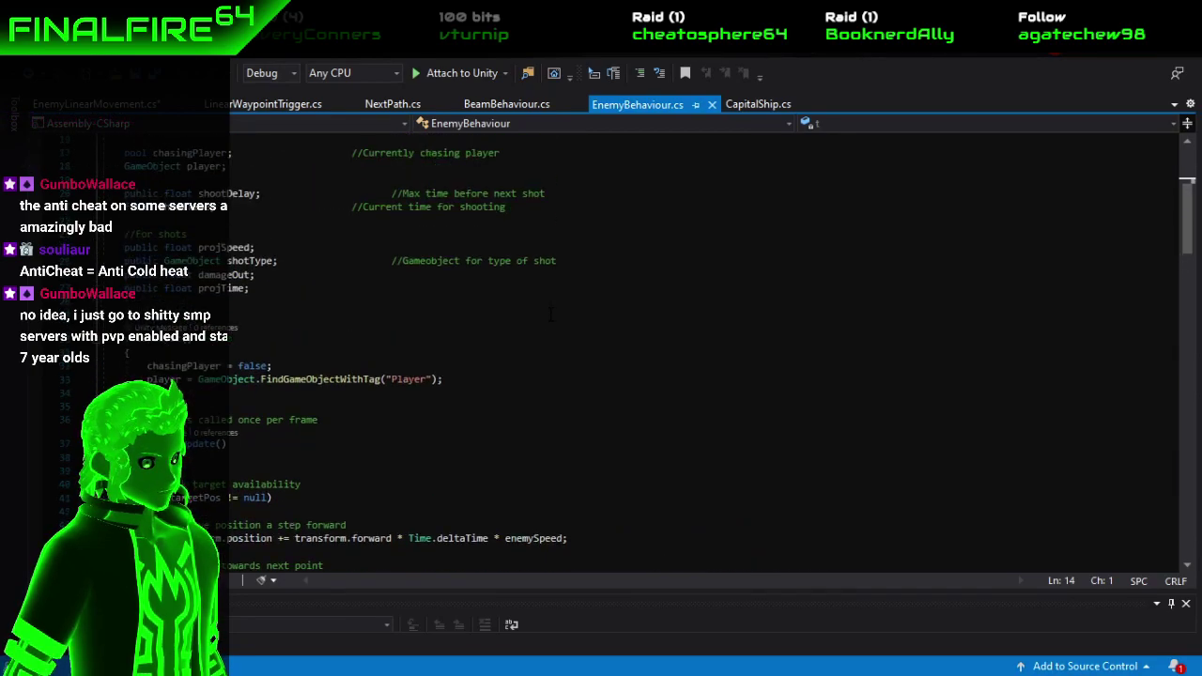
scroll(551, 315, down, 4)
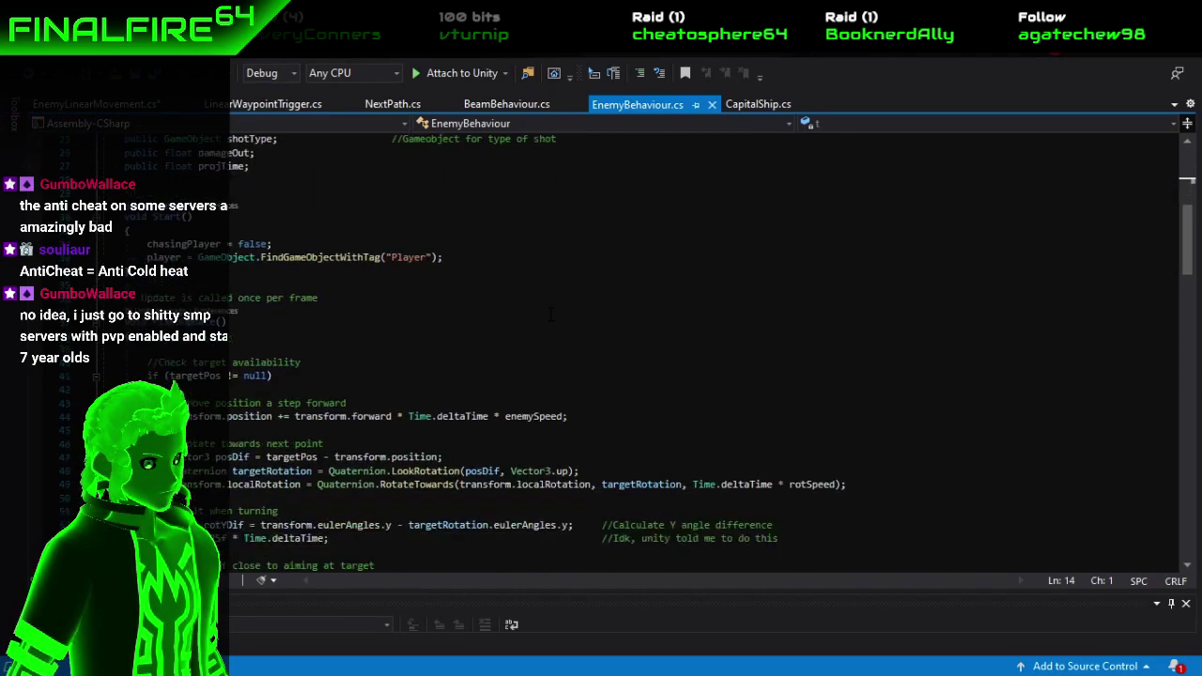
scroll(551, 314, down, 10)
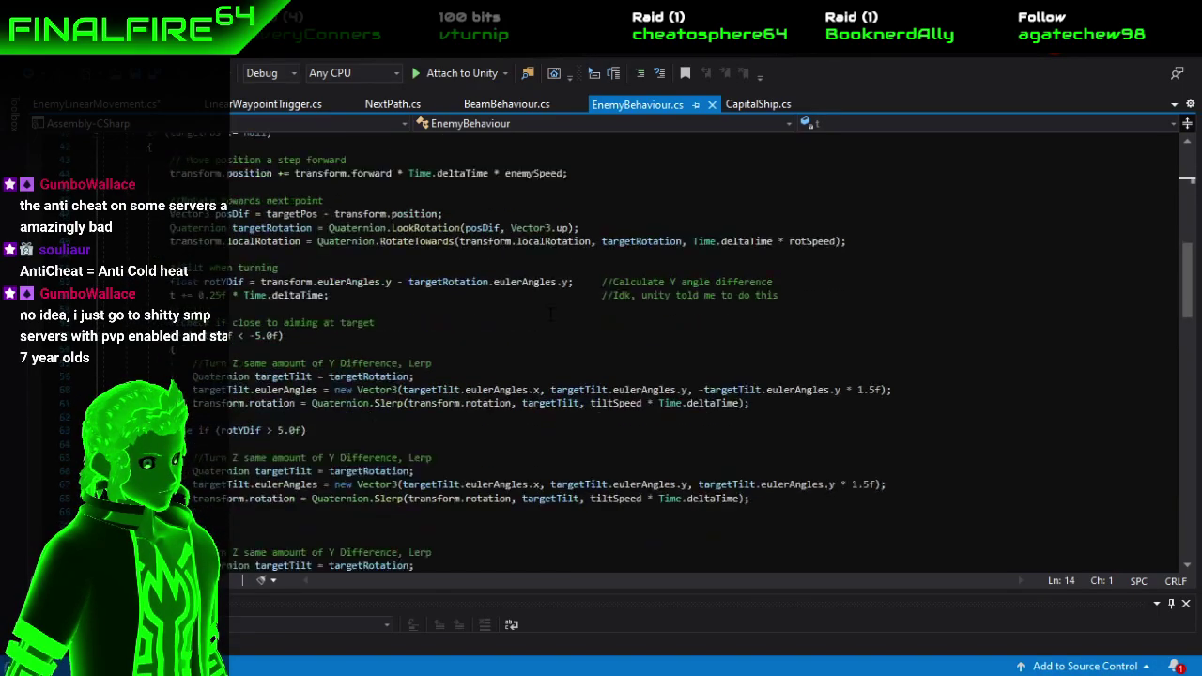
scroll(551, 315, up, 3)
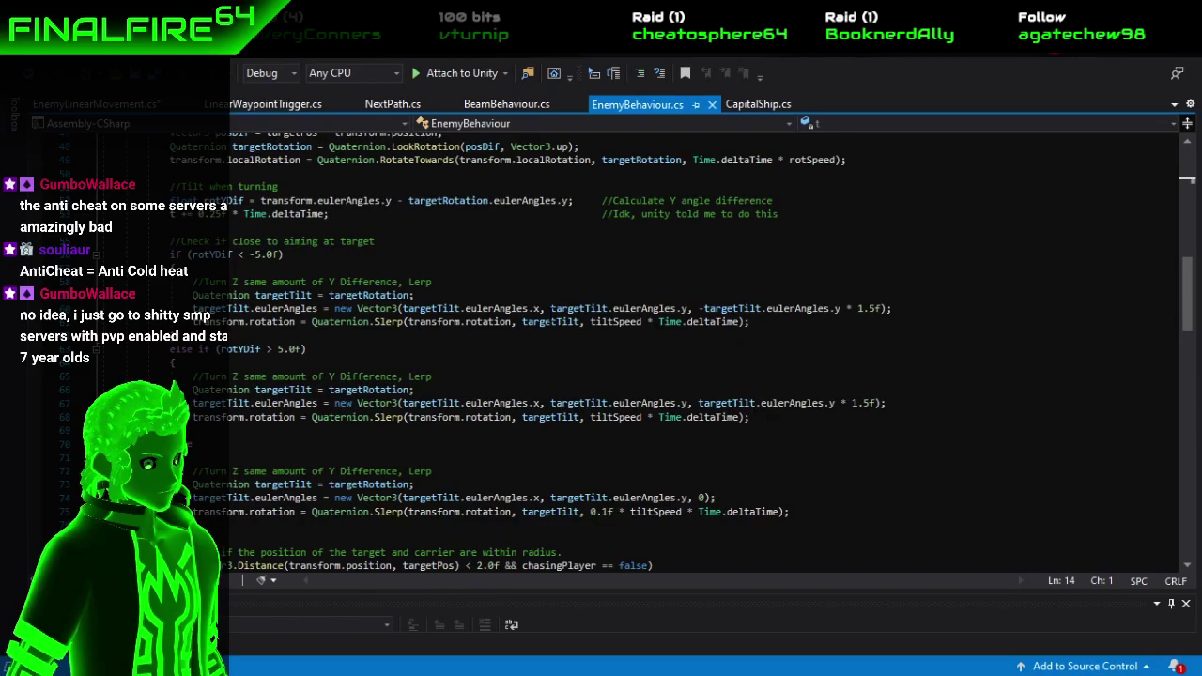
scroll(551, 315, up, 3)
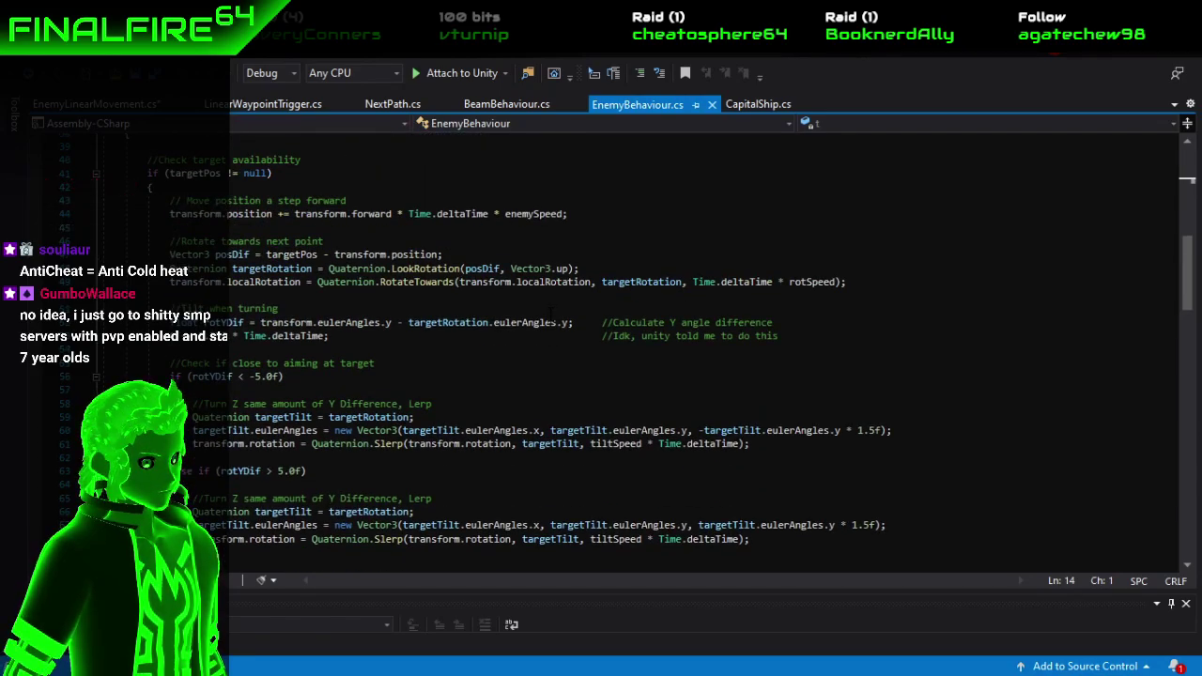
scroll(551, 314, up, 3)
scroll(551, 313, up, 1)
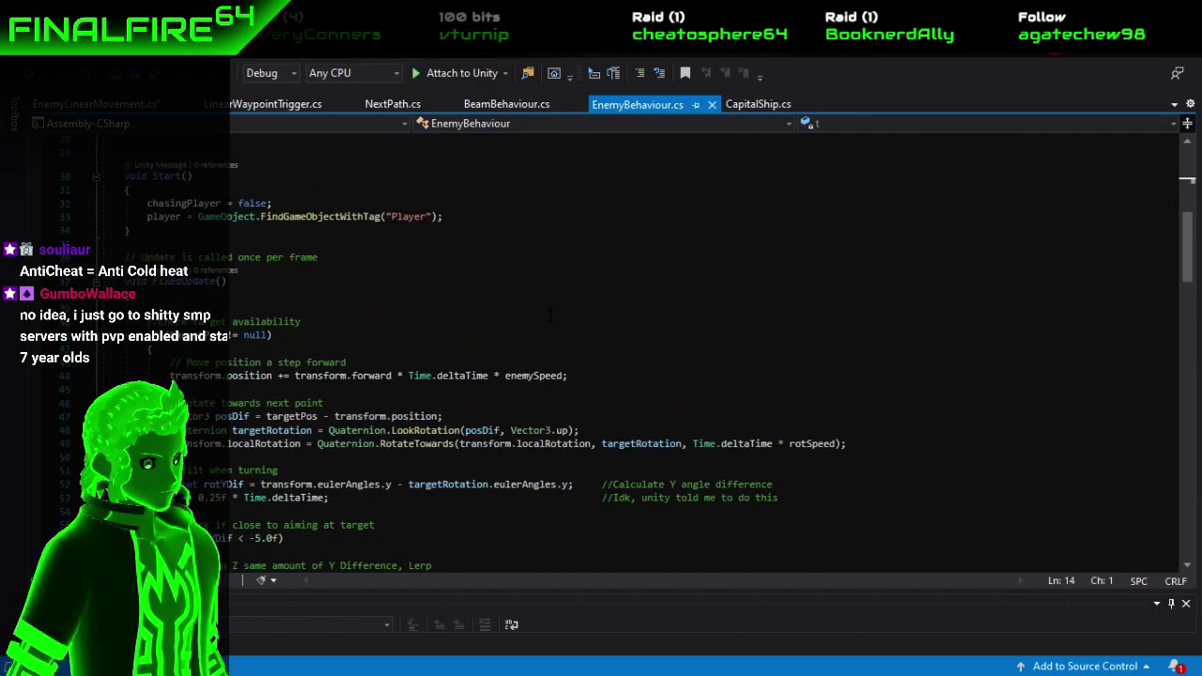
scroll(551, 315, up, 6)
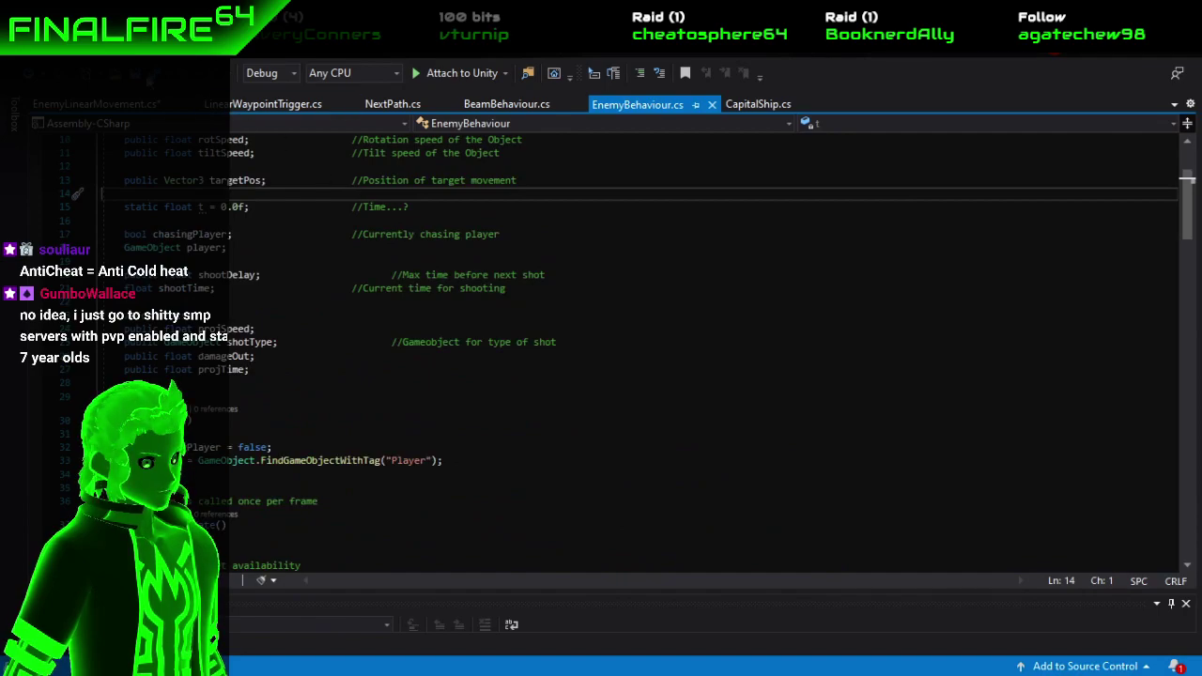
Declare a GameObject field named player at the beginning of the EnemyLinearMovement class.
click(94, 105)
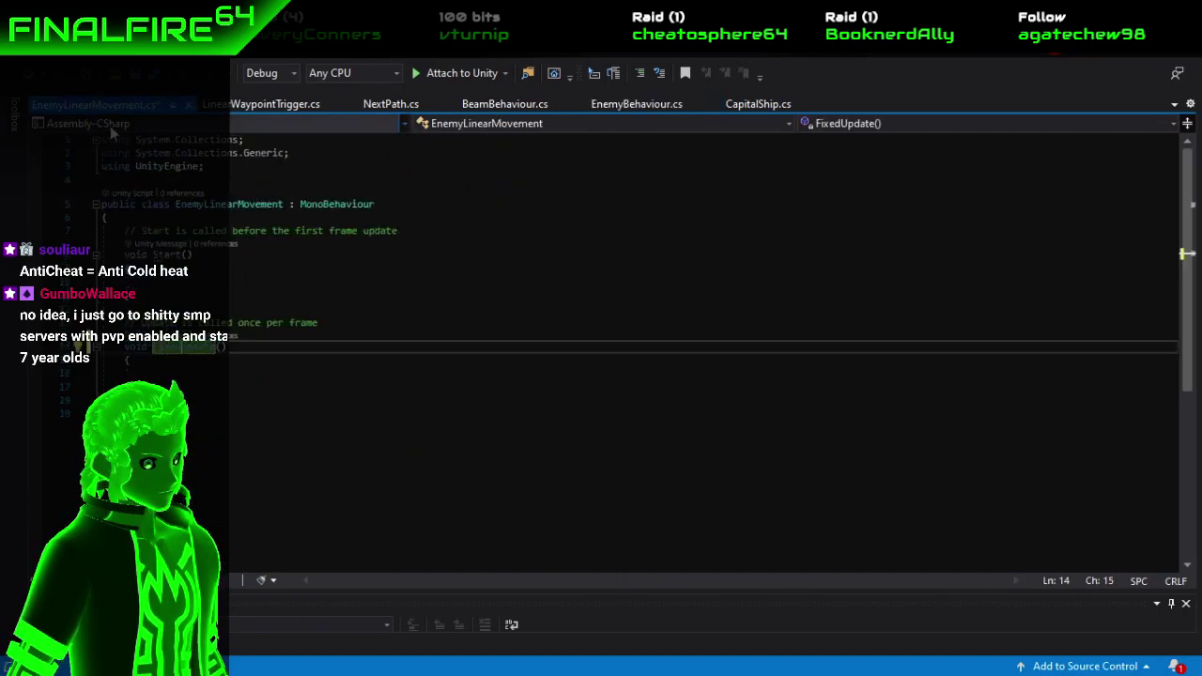
click(410, 218)
key(Return)
key(Return)
key(Up)
text(public)
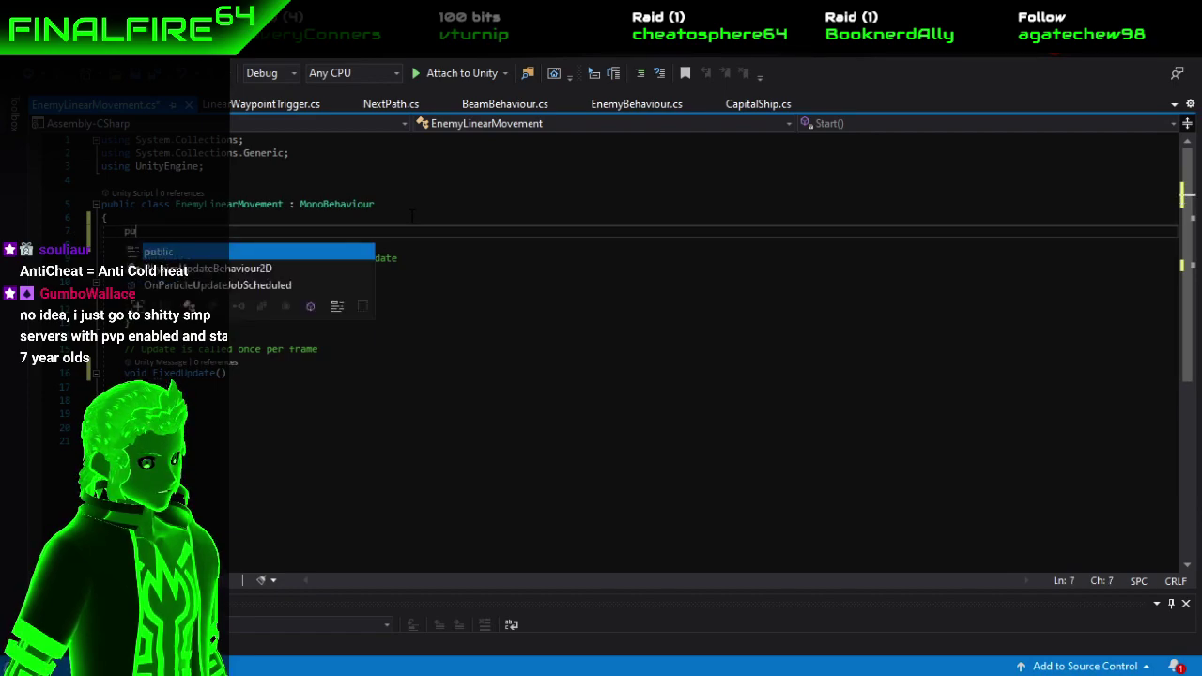
key(BackSpace)
key(BackSpace)
key(BackSpace)
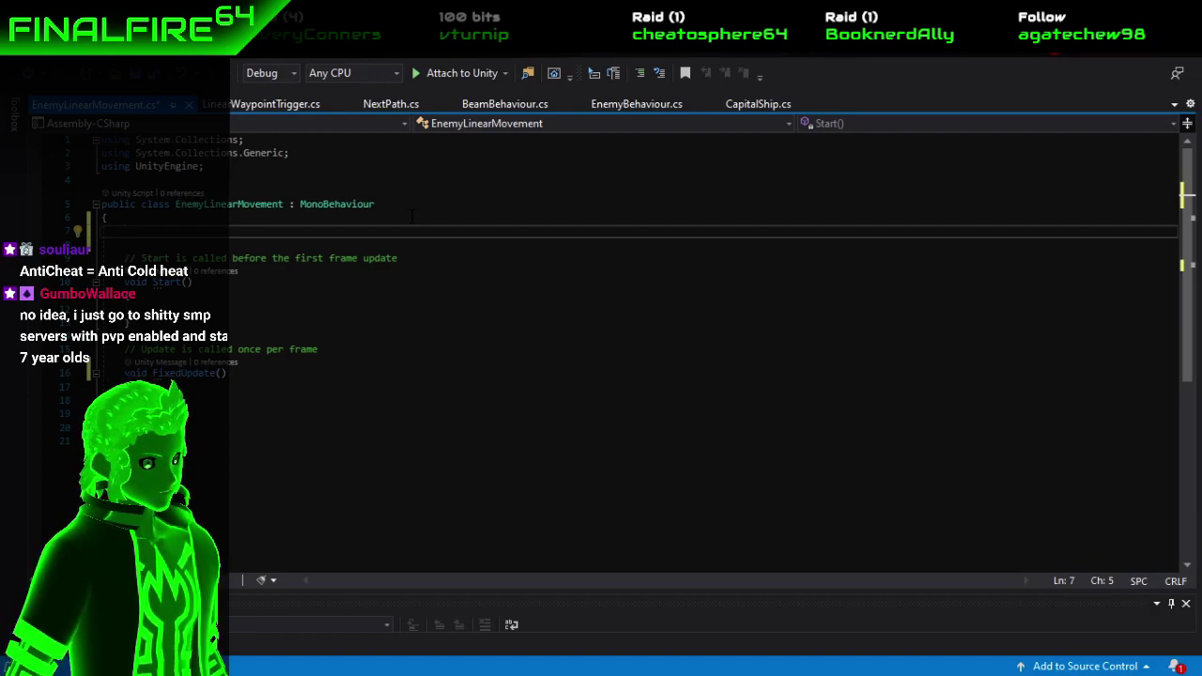
text(GameObject player;)
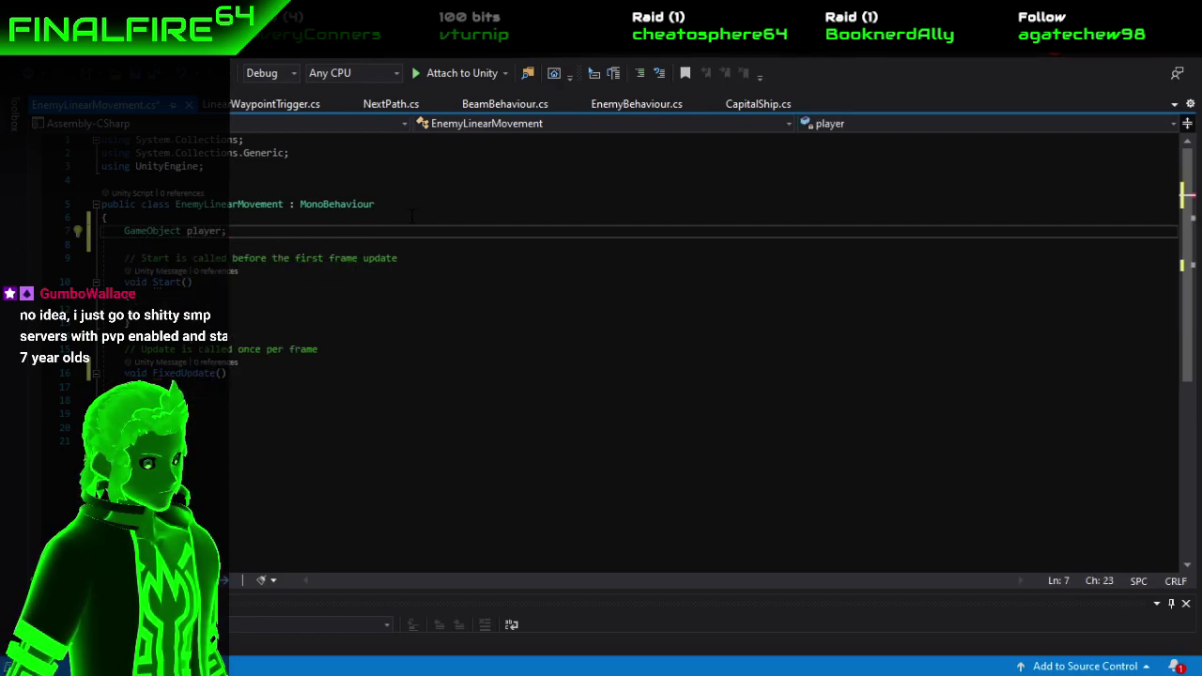
Start assigning player in the Start method with a GameObject.Find call.
click(357, 310)
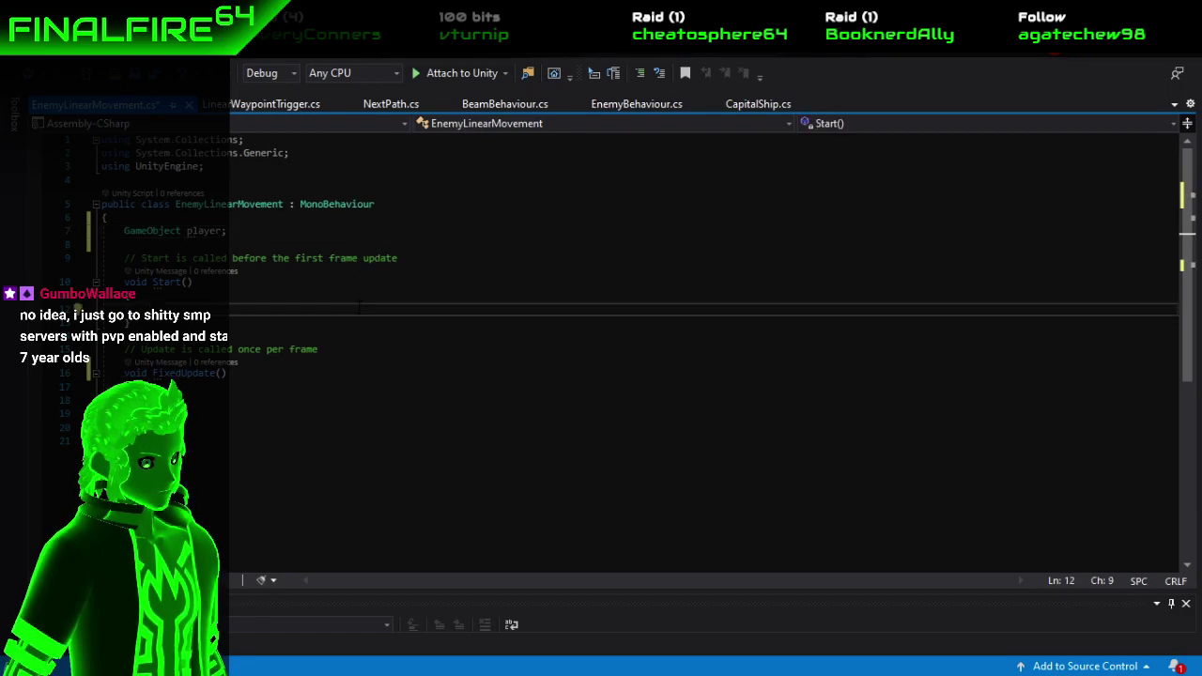
text(player = )
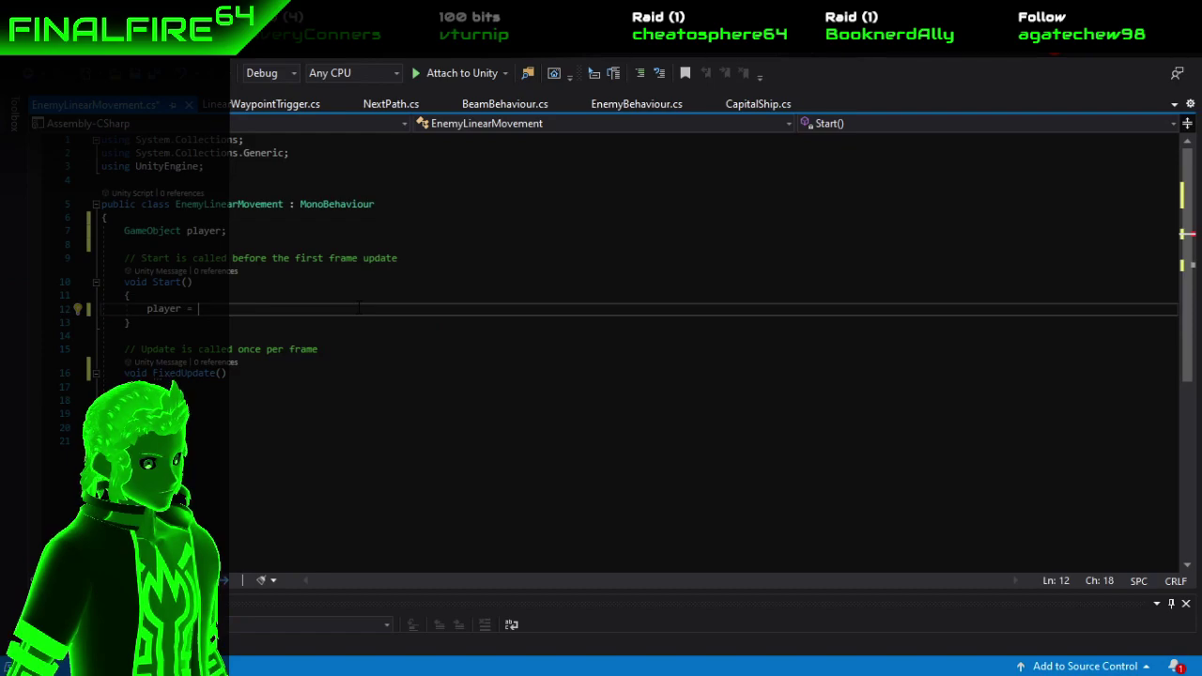
text(GameObject.fin)
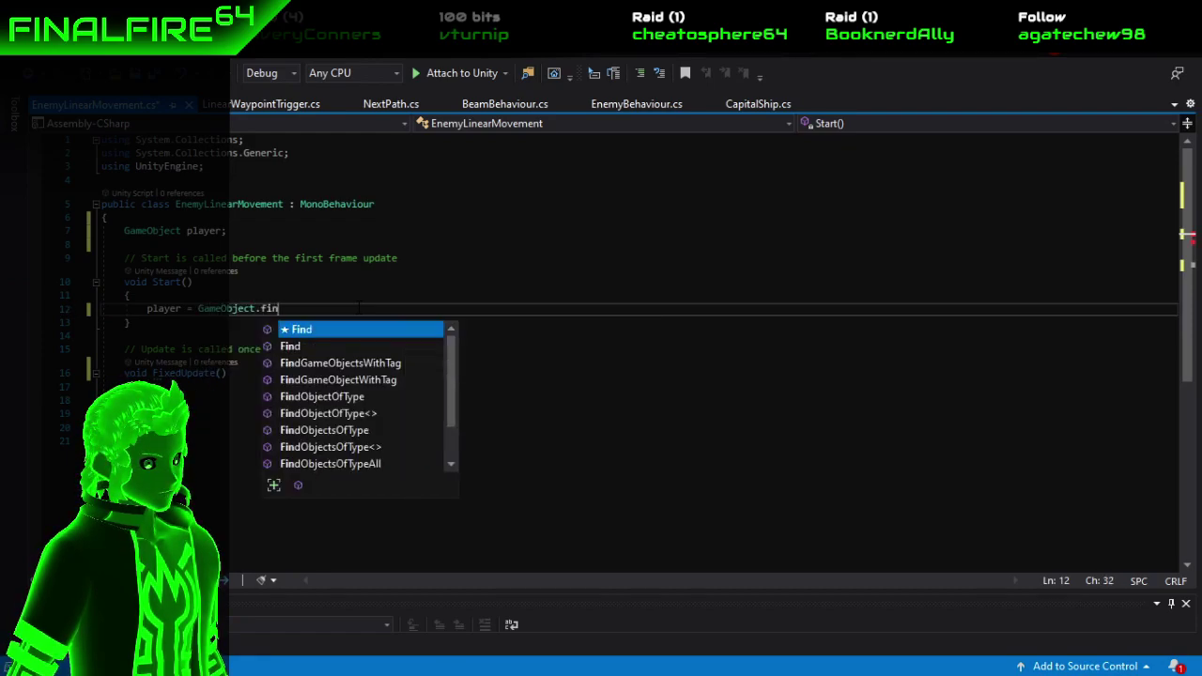
key(Tab)
text(()
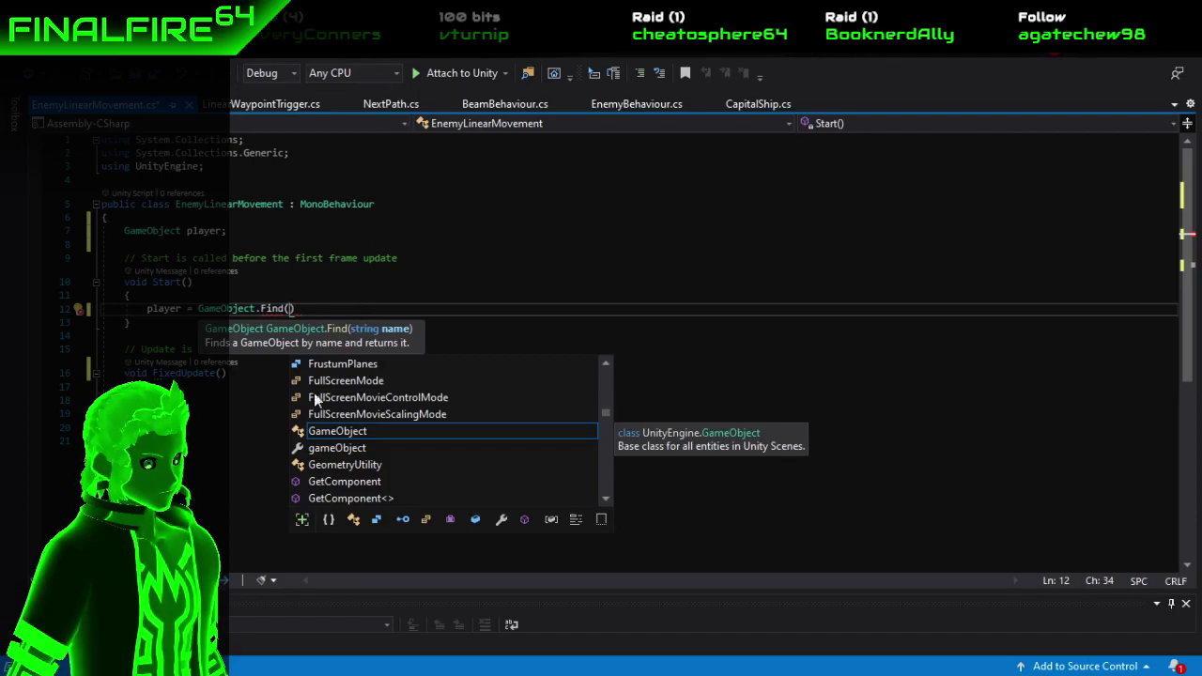
Switch to Unity and inspect TestMainPlayer and its Main Camera child, checking the player object's name and tag.
key(alt+Tab)
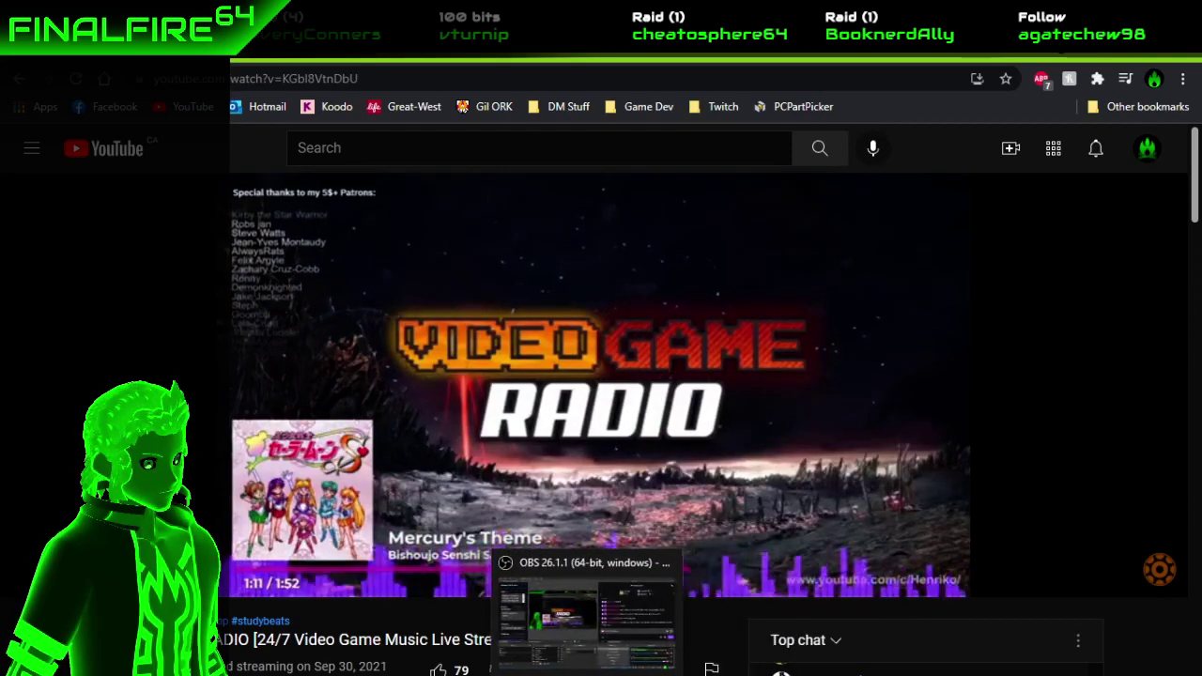
click(602, 620)
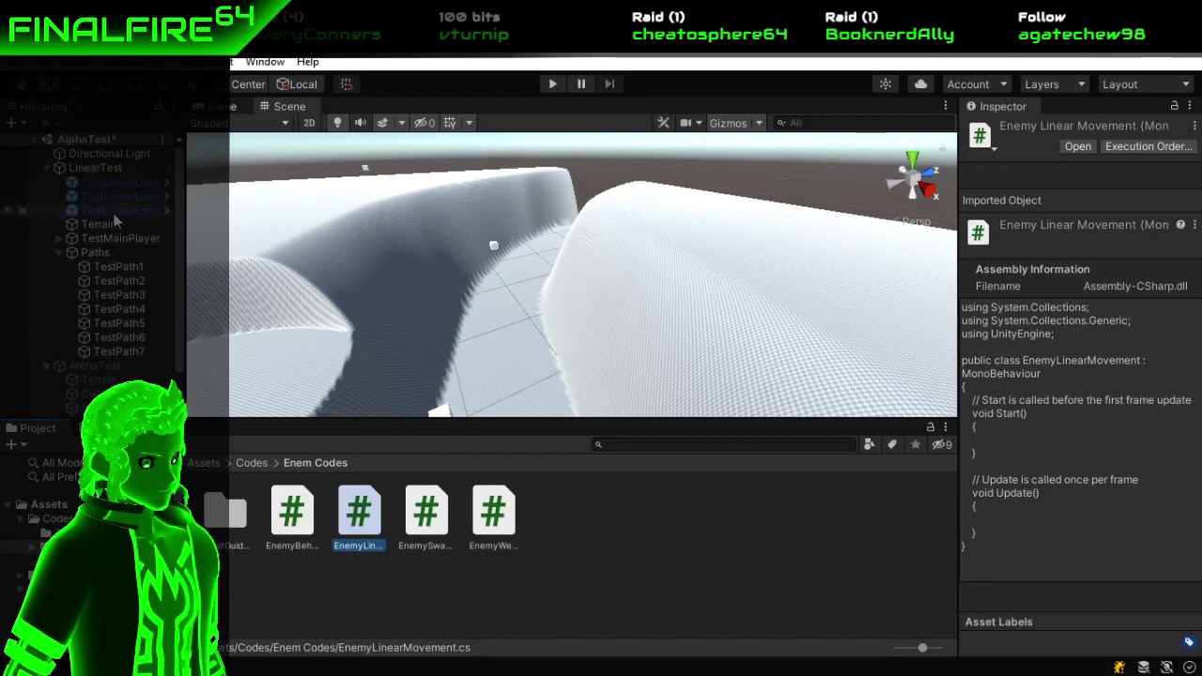
scroll(123, 248, down, 2)
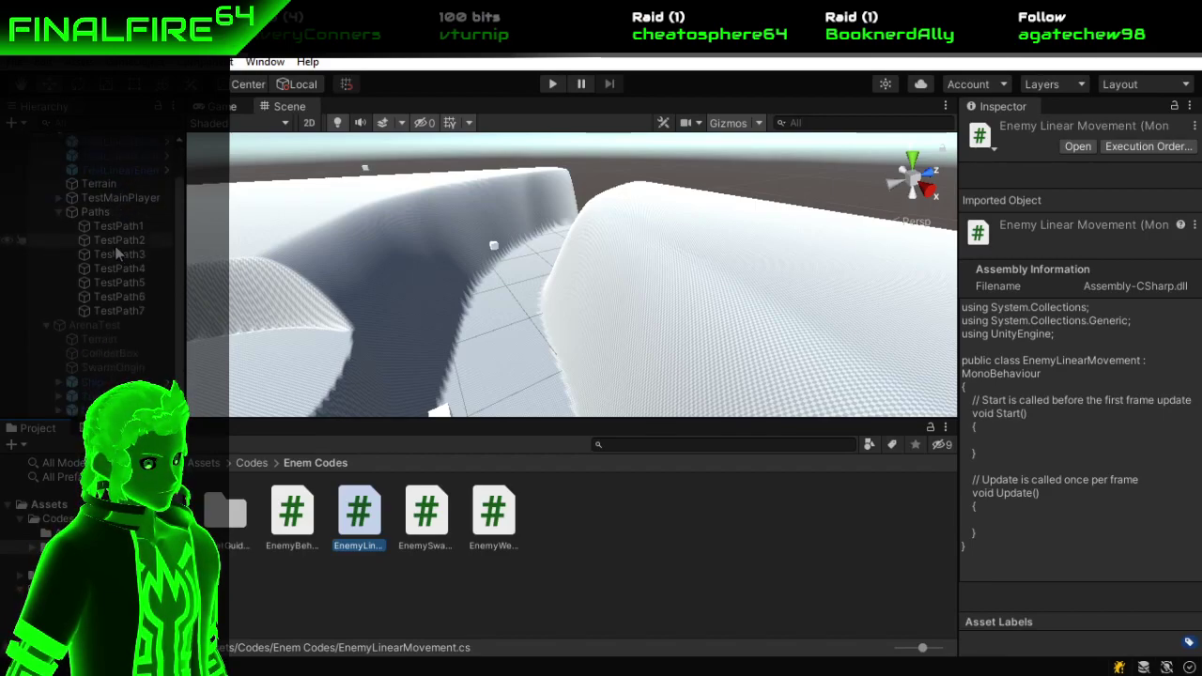
click(62, 197)
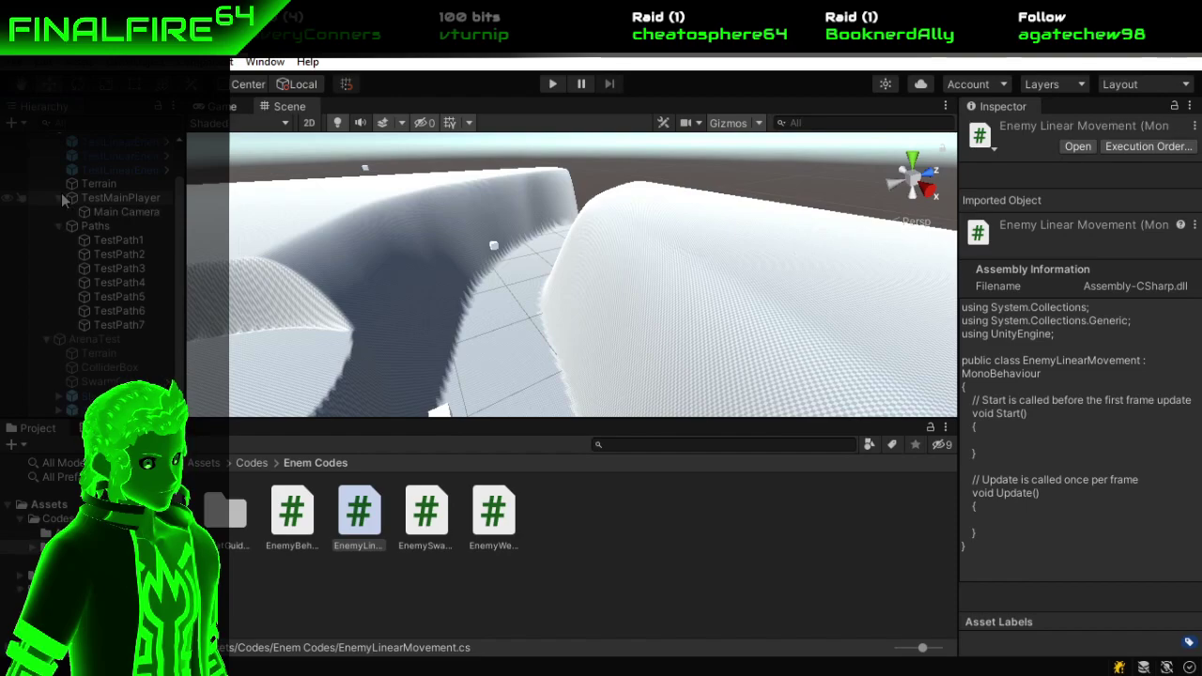
click(94, 199)
click(124, 212)
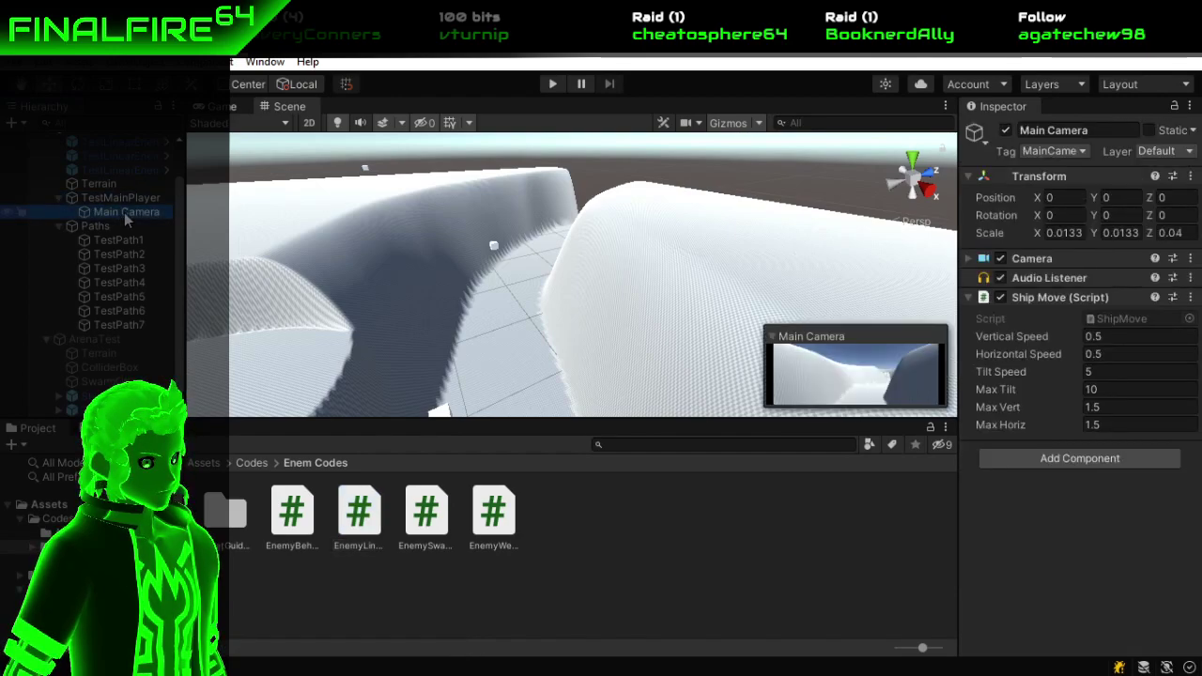
click(85, 199)
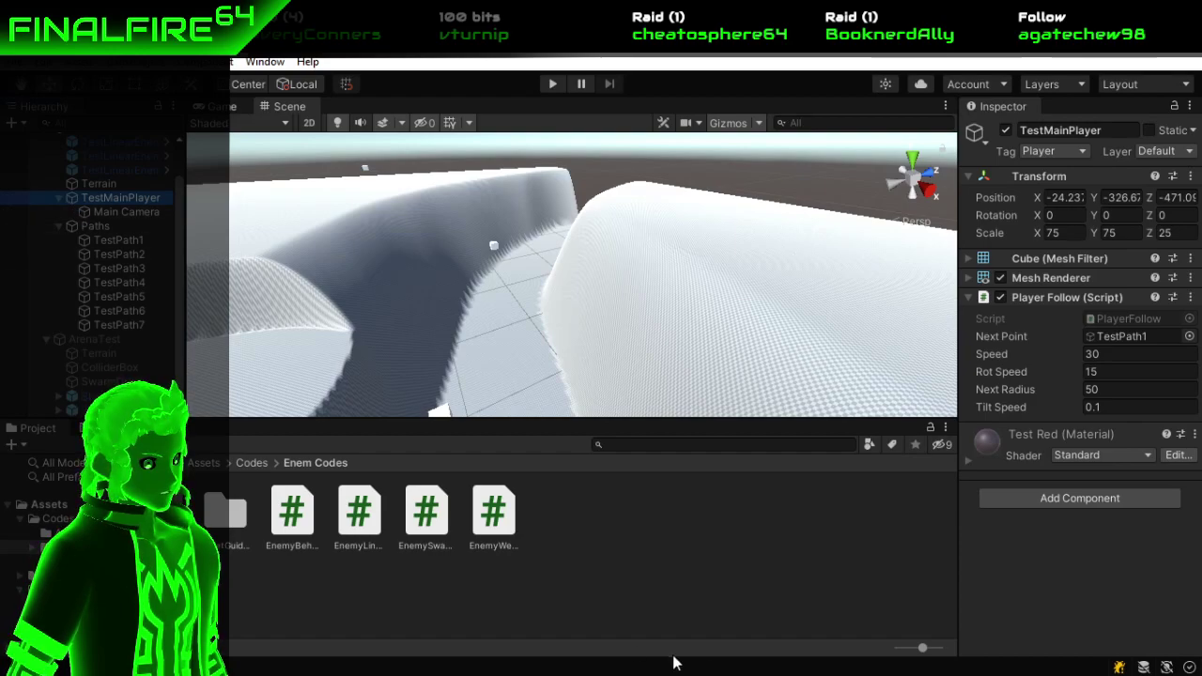
Return to Visual Studio and complete the GameObject.Find call in Start with the argument "Player".
mouse_move(714, 669)
click(714, 619)
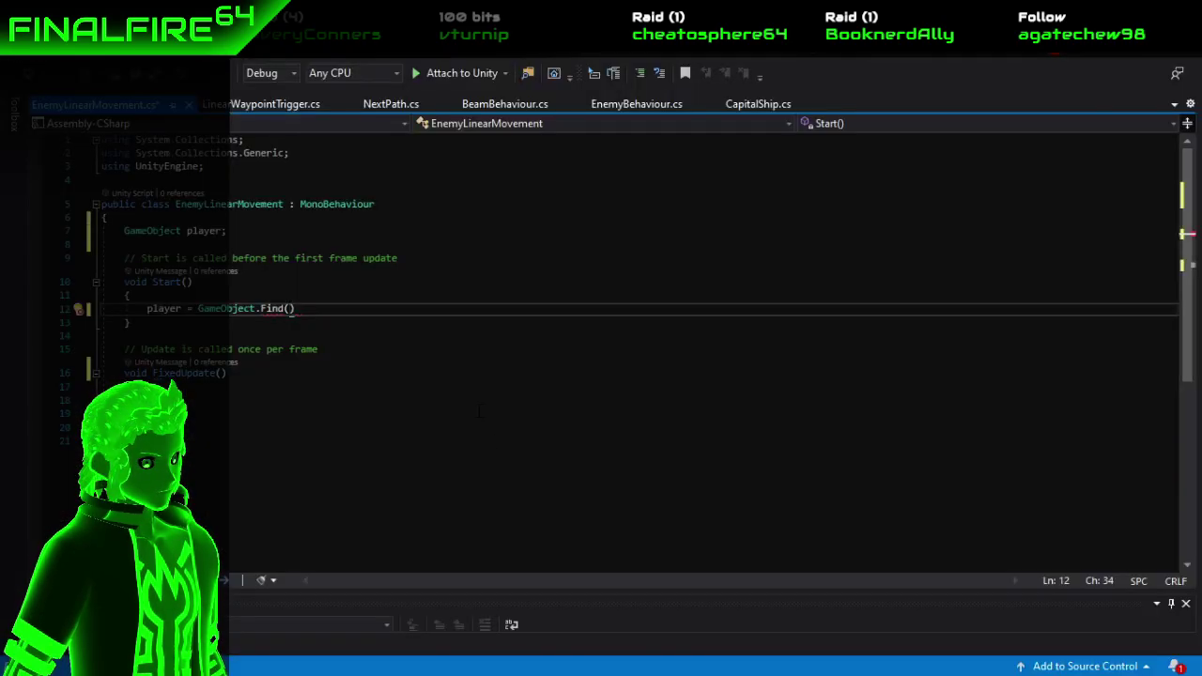
text("Player");)
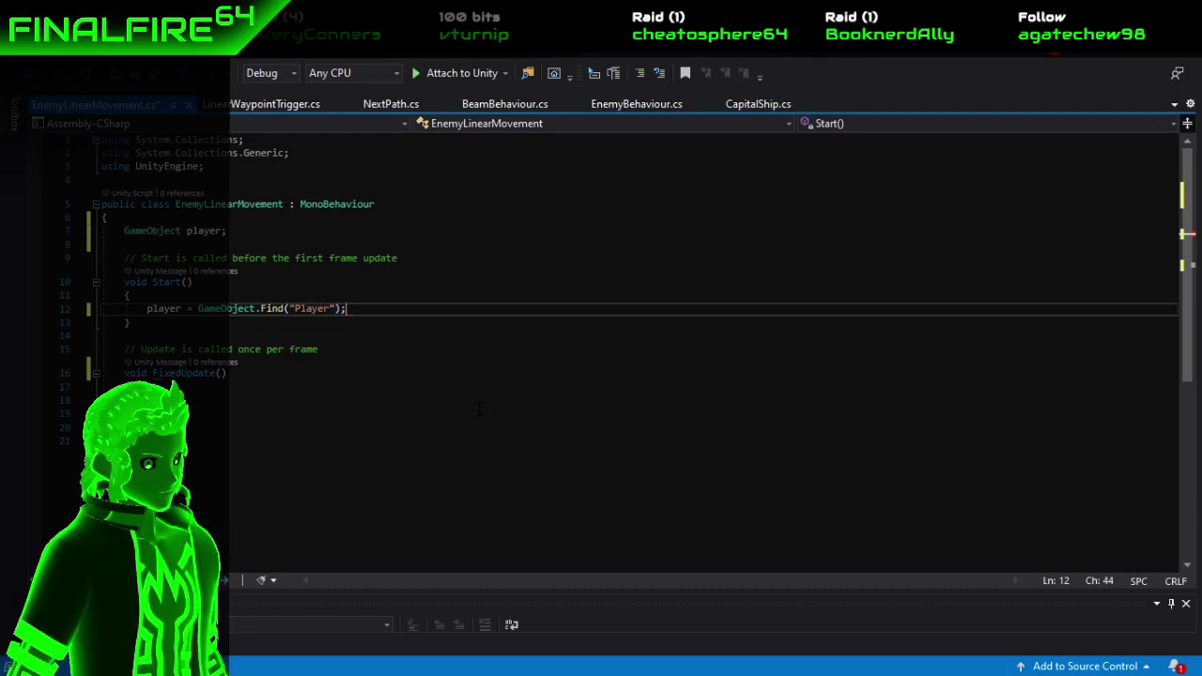
key(Down)
key(Down)
key(Up)
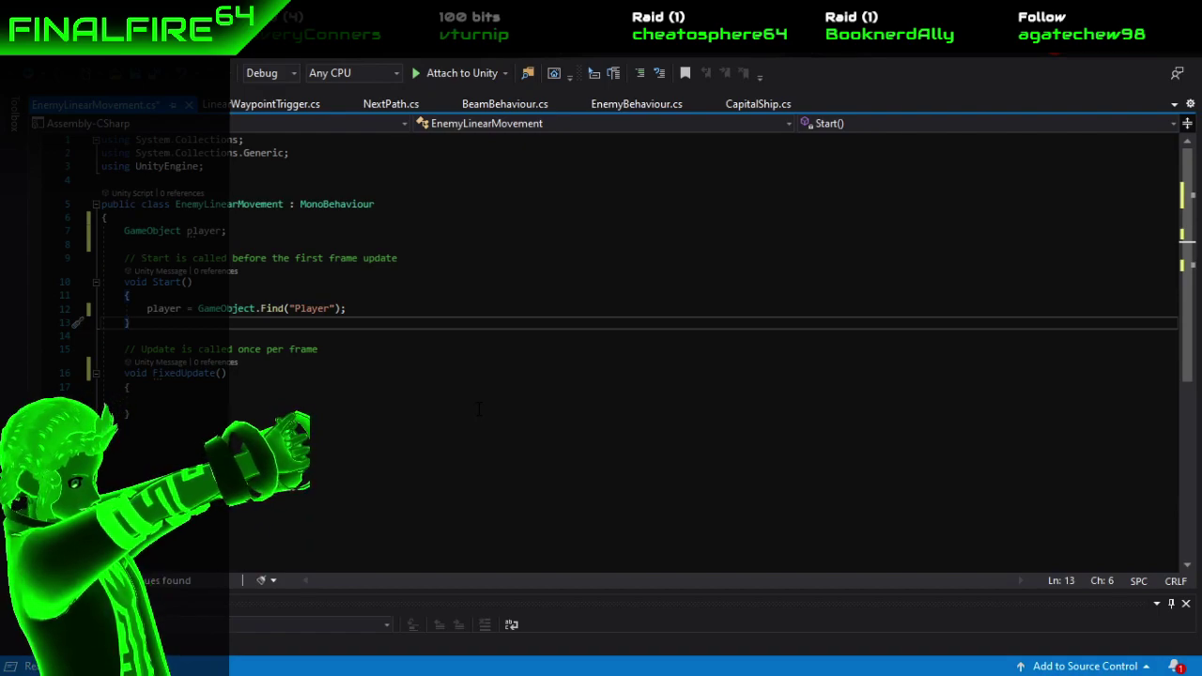
Add blank lines below the player field and start a second GameObject declaration there.
key(Up)
key(Up)
key(Up)
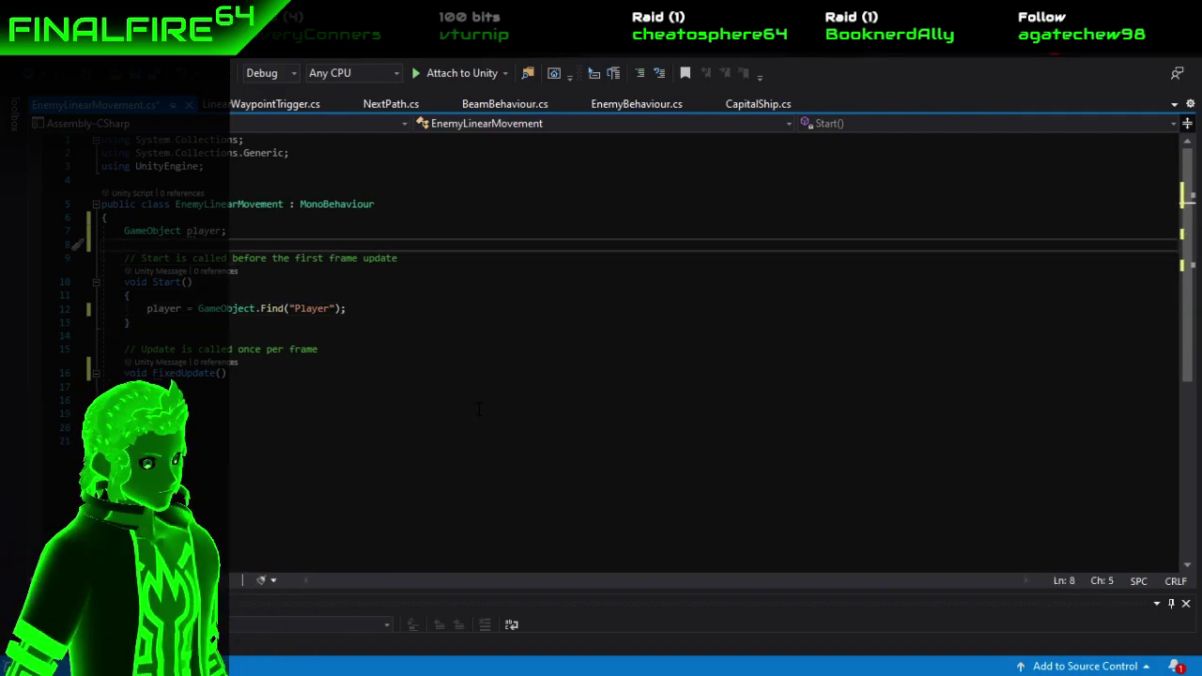
key(Return)
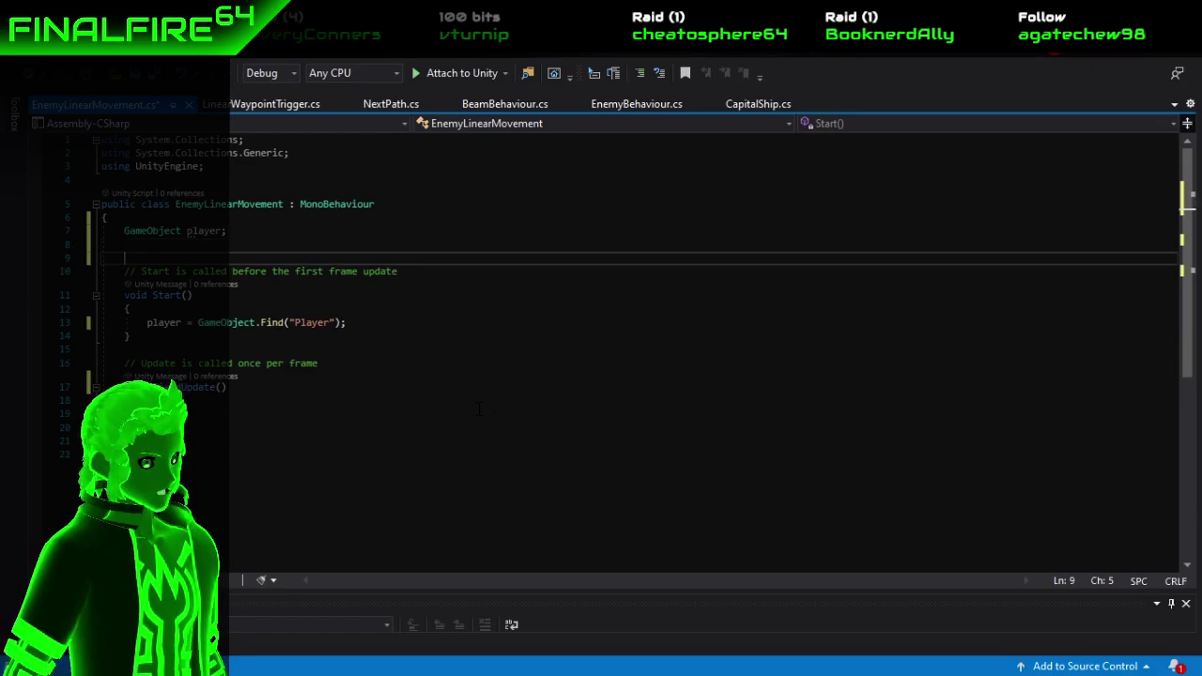
key(Up)
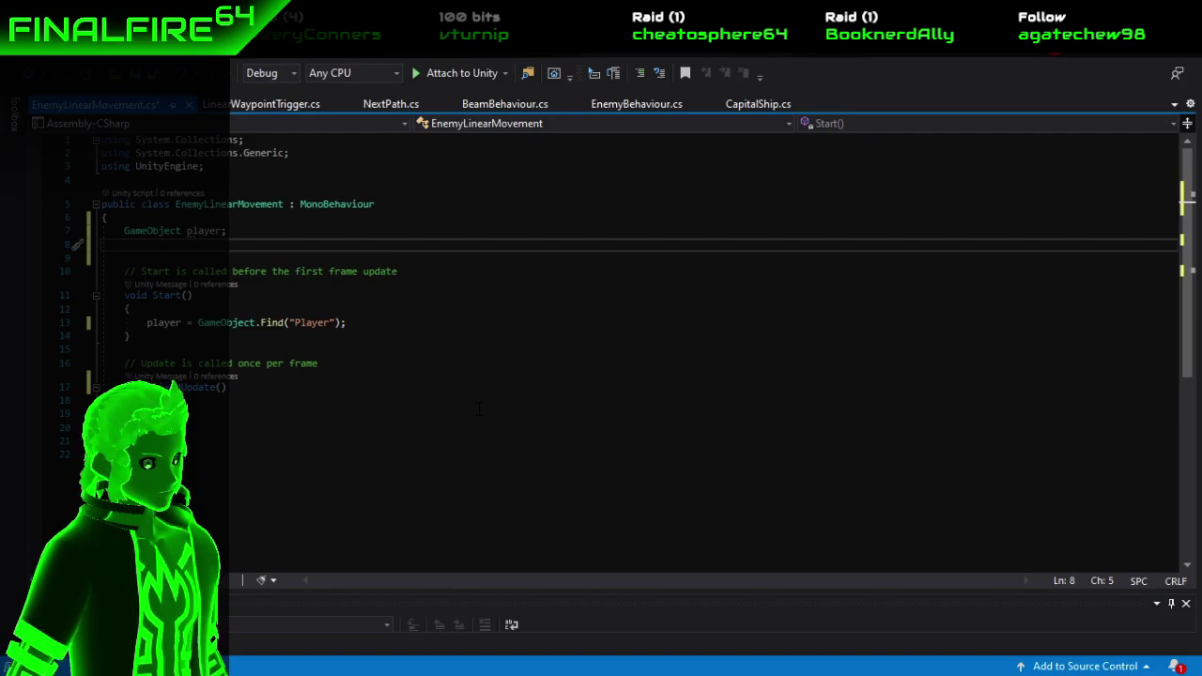
key(Return)
text(GameObject)
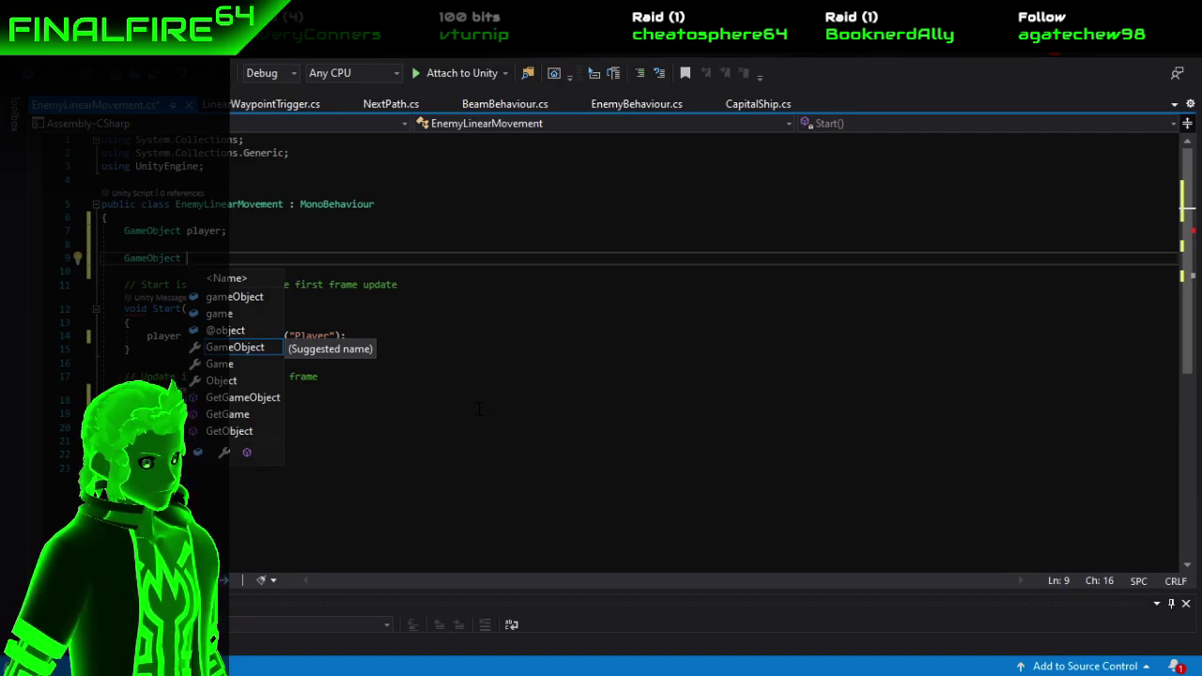
key(BackSpace)
key(BackSpace)
key(BackSpace)
key(BackSpace)
key(BackSpace)
key(BackSpace)
key(BackSpace)
key(BackSpace)
key(BackSpace)
key(BackSpace)
key(BackSpace)
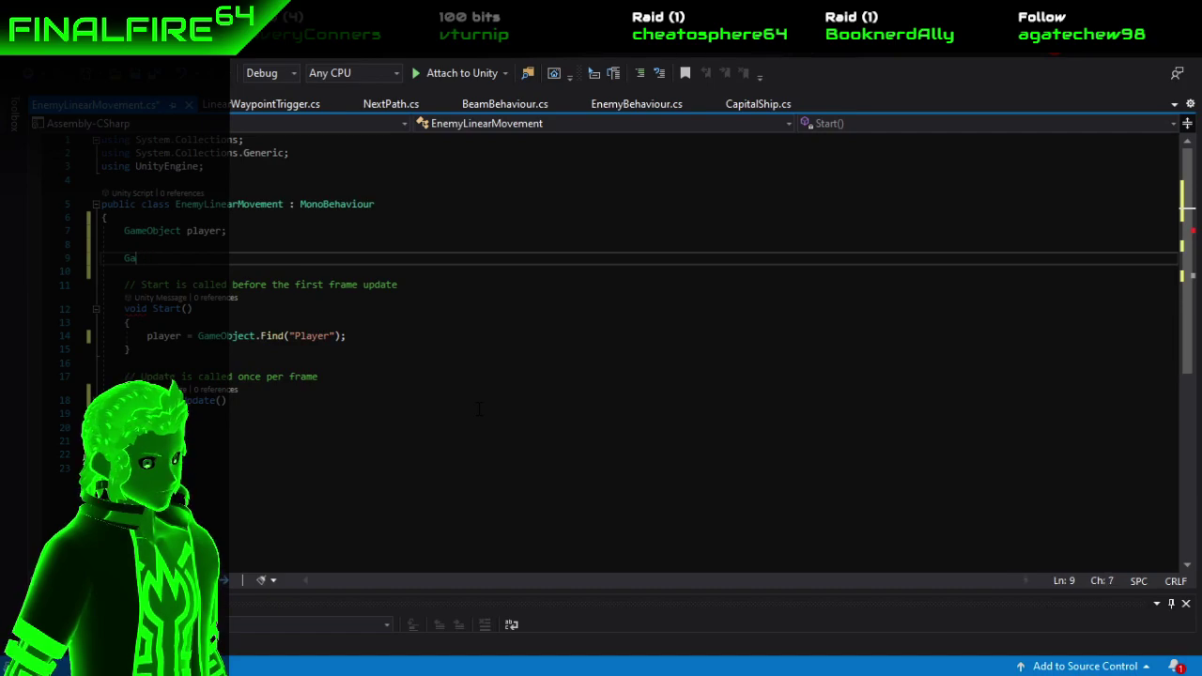
text(GameObject)
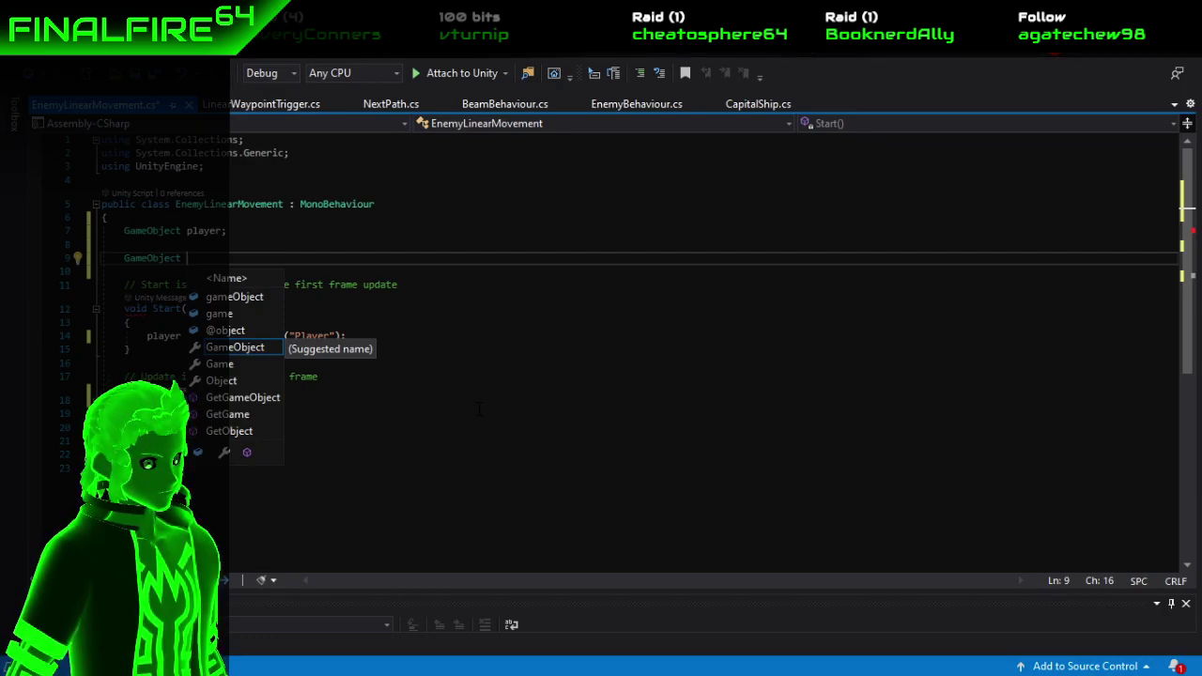
text(s)
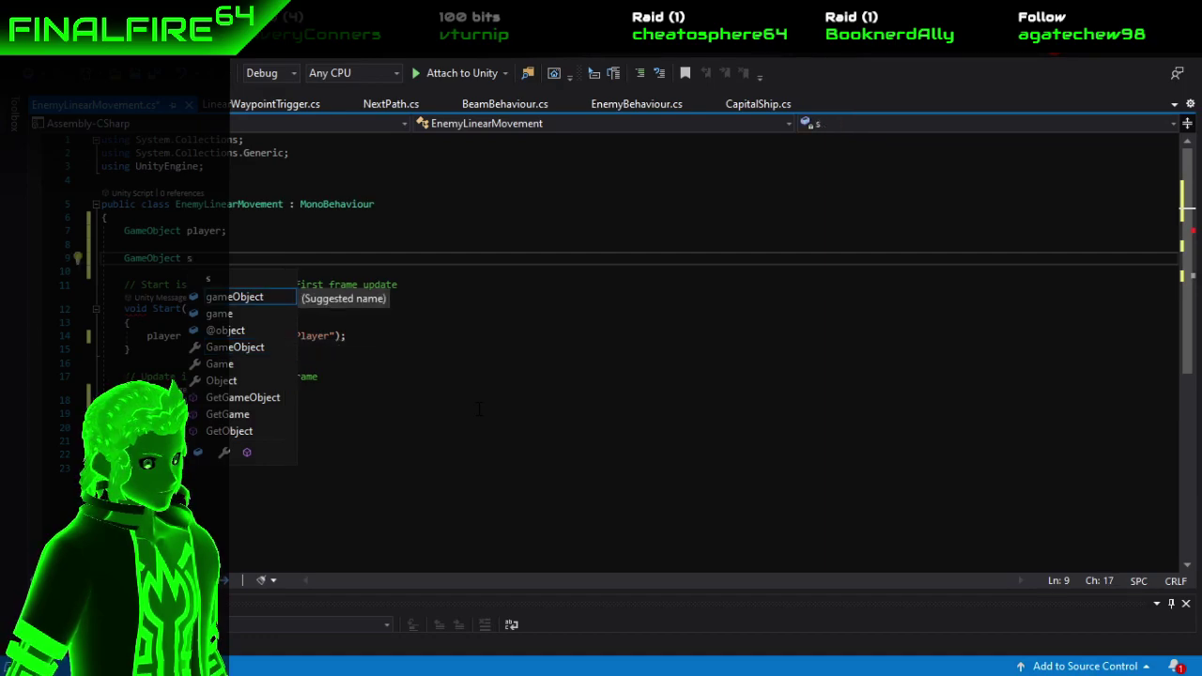
text(pace)
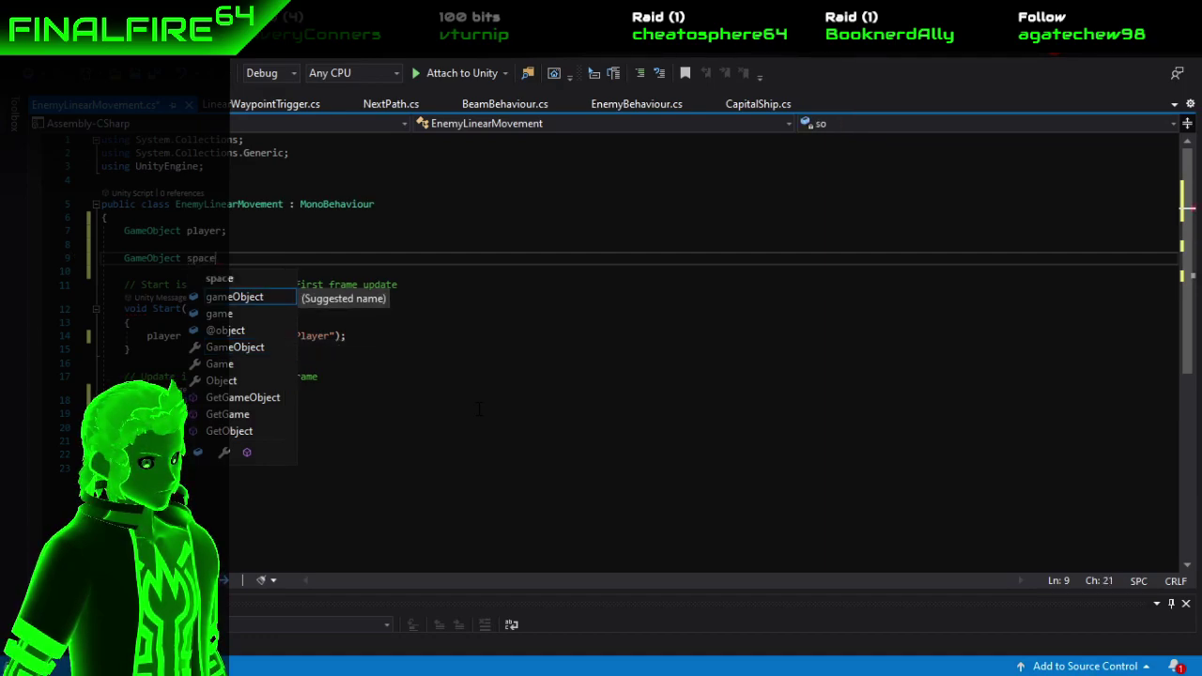
key(BackSpace)
key(BackSpace)
key(BackSpace)
key(BackSpace)
key(BackSpace)
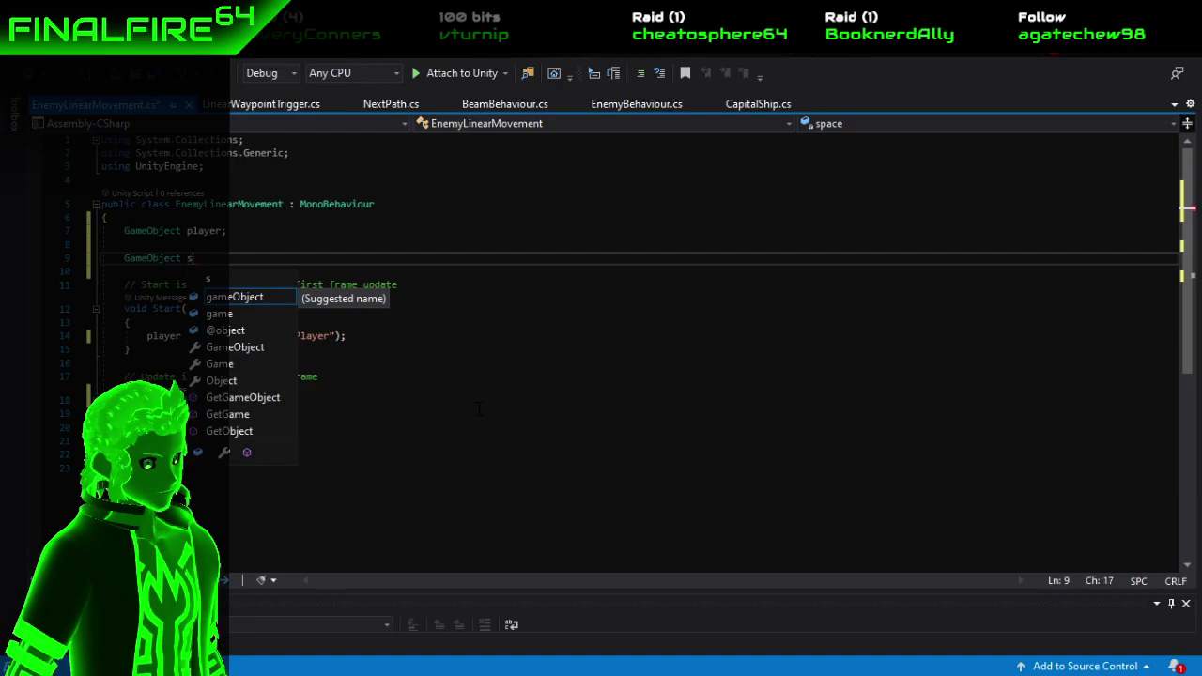
text(target)
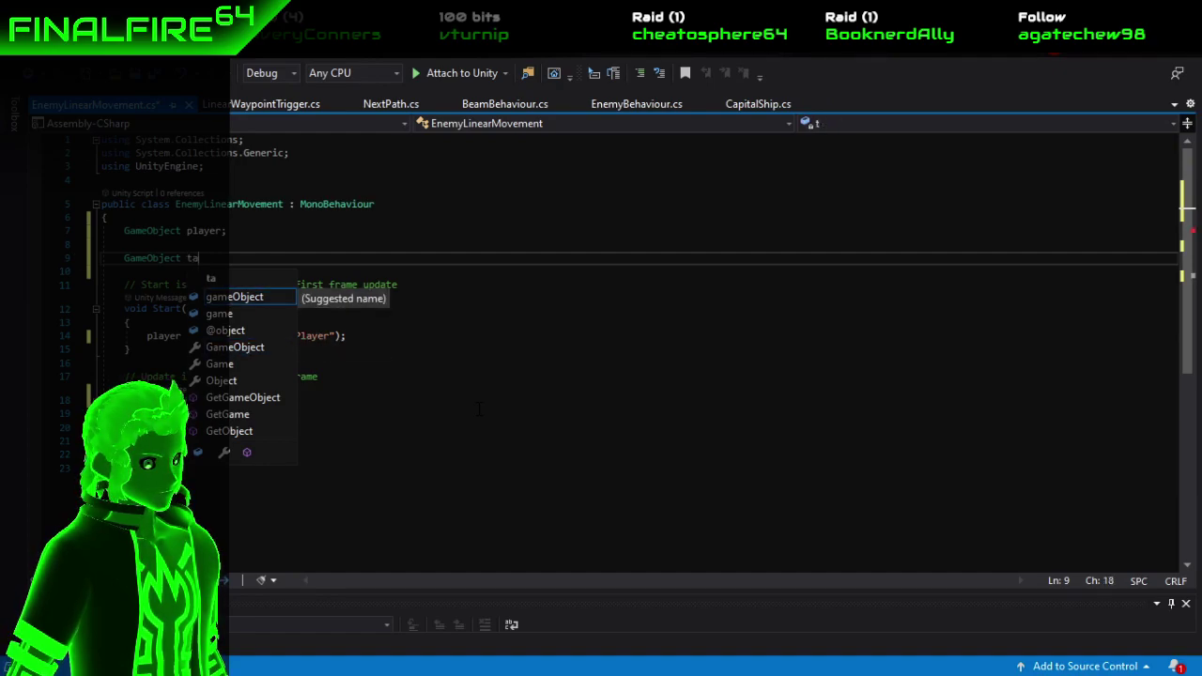
key(BackSpace)
key(BackSpace)
key(BackSpace)
key(BackSpace)
key(BackSpace)
key(BackSpace)
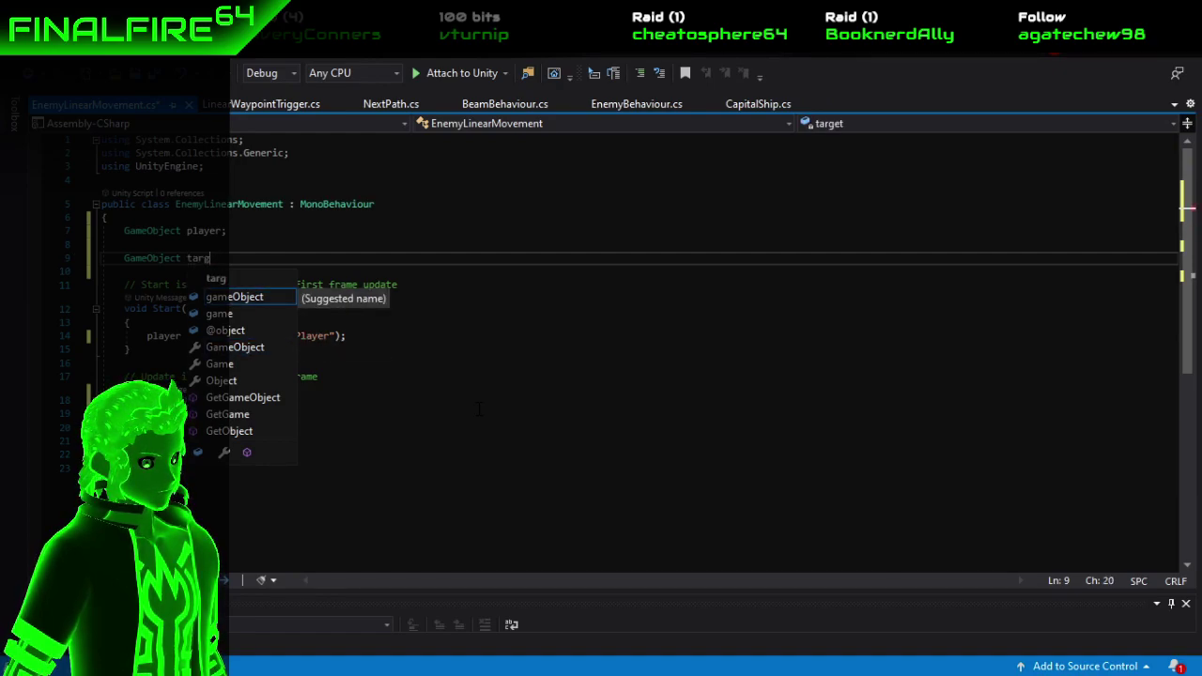
text(m)
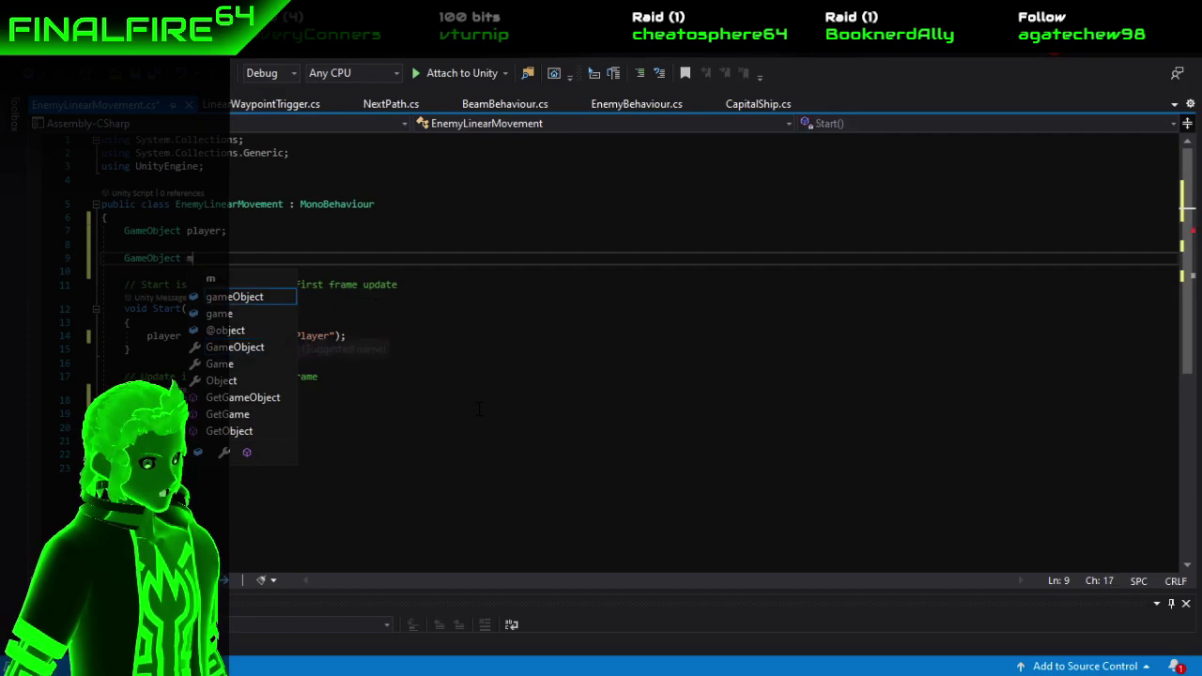
text(oveToPos)
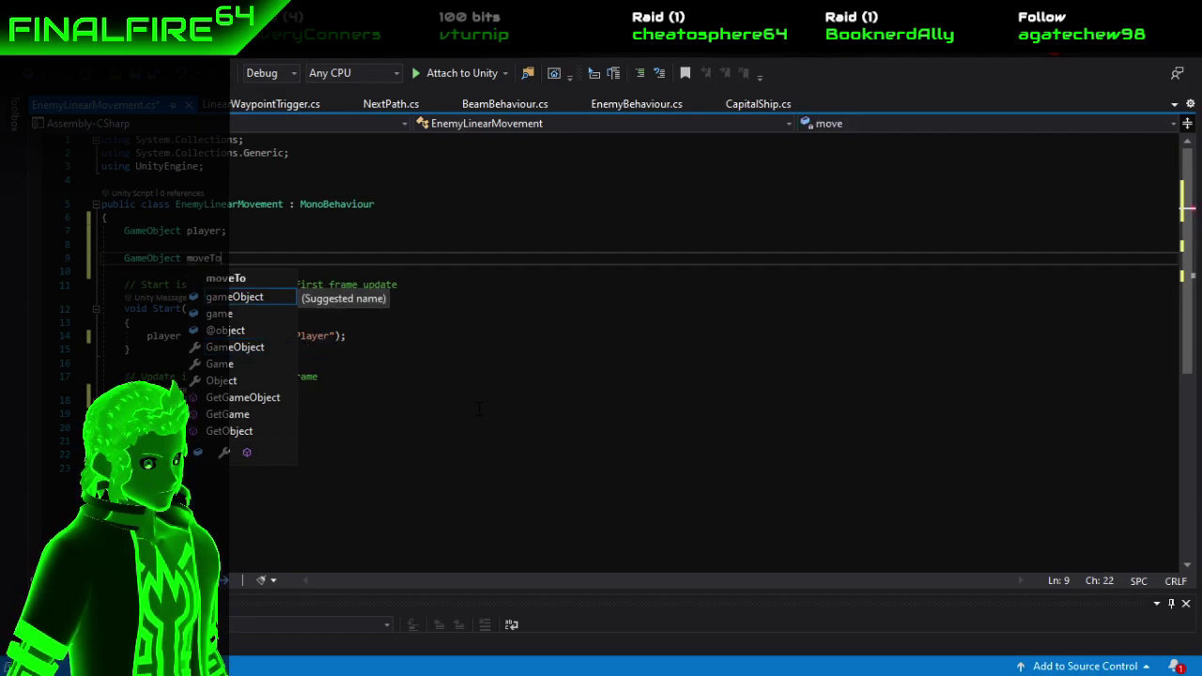
key(BackSpace)
key(BackSpace)
key(BackSpace)
key(BackSpace)
key(BackSpace)
key(BackSpace)
key(BackSpace)
key(BackSpace)
key(BackSpace)
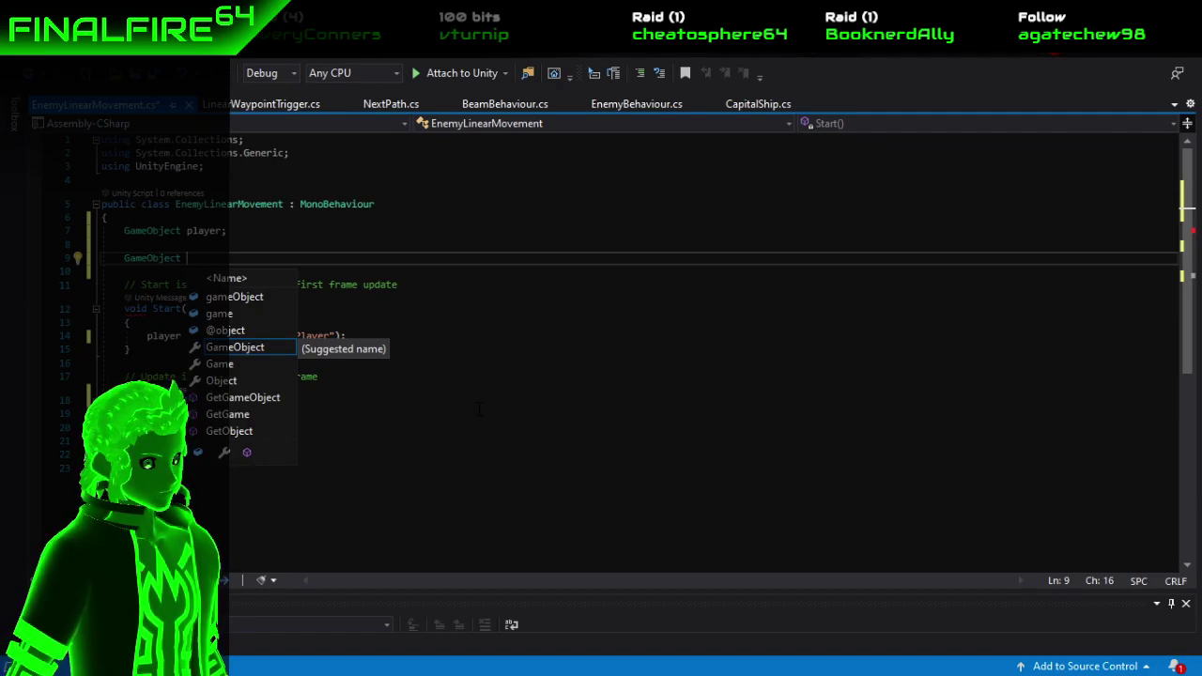
key(Left)
key(Left)
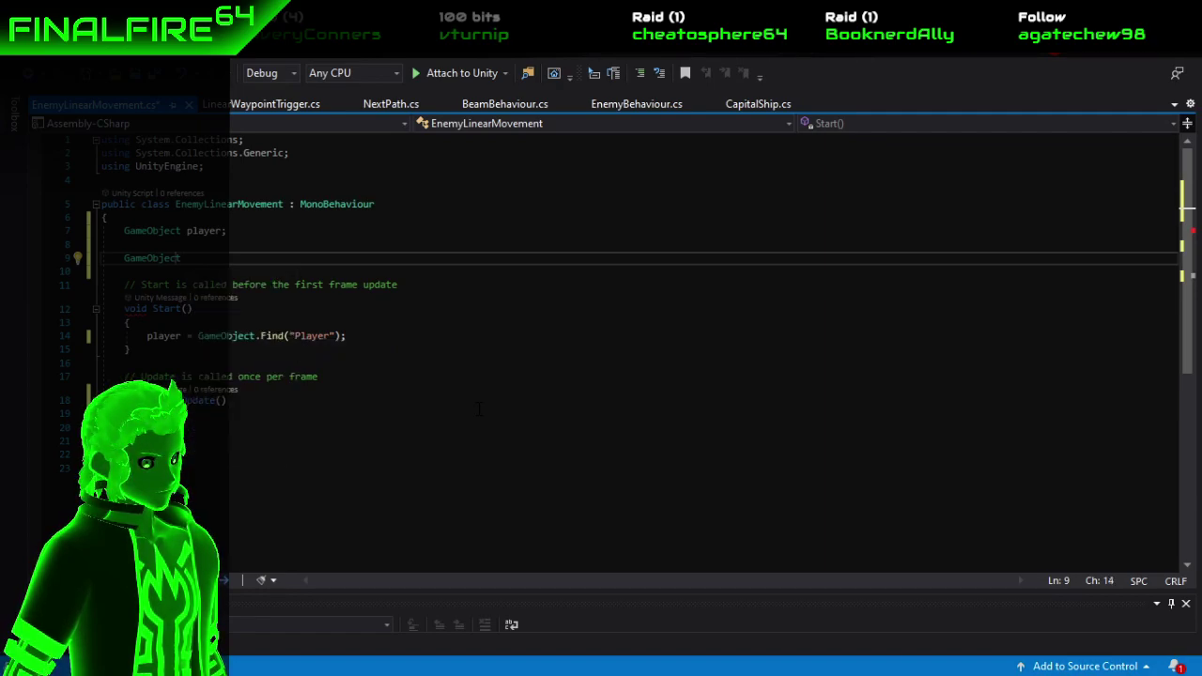
key(Left)
key(Left)
key(Left)
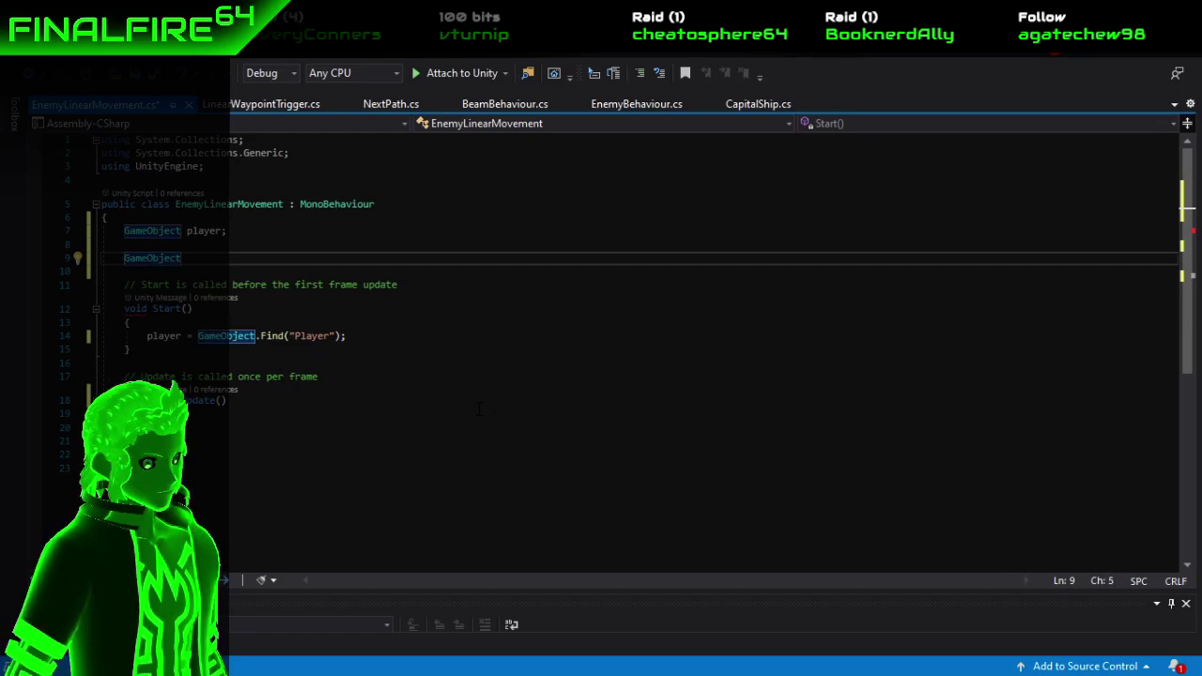
text(public)
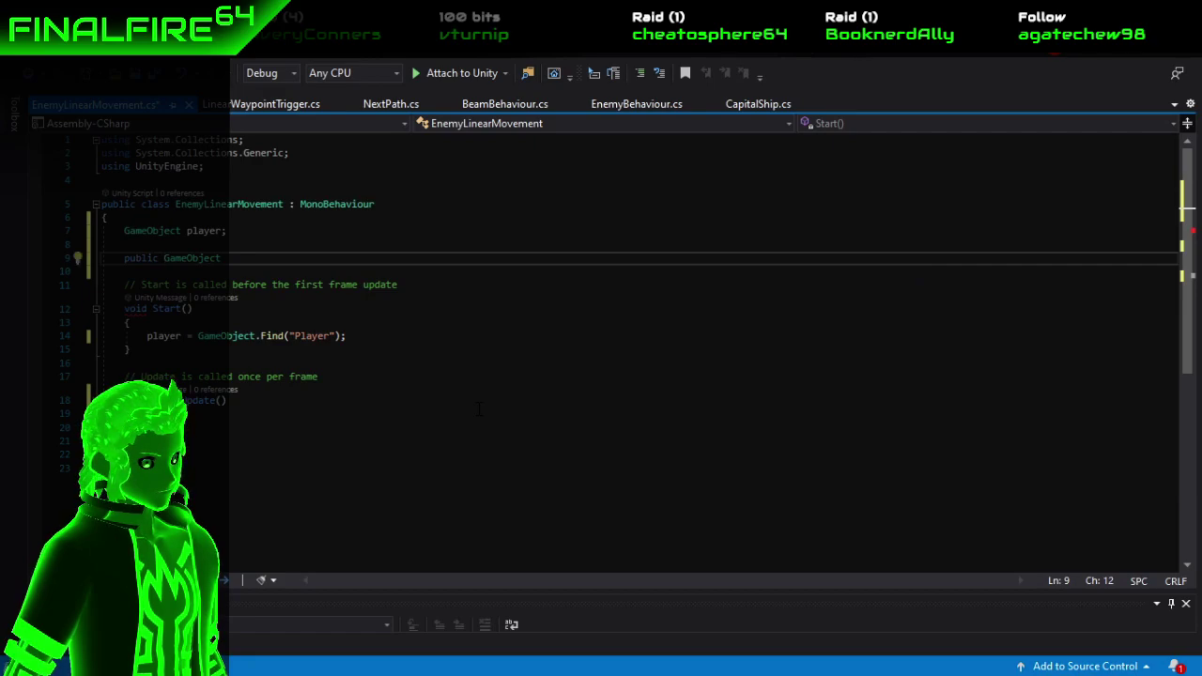
key(BackSpace)
key(BackSpace)
key(BackSpace)
key(BackSpace)
key(BackSpace)
key(BackSpace)
key(BackSpace)
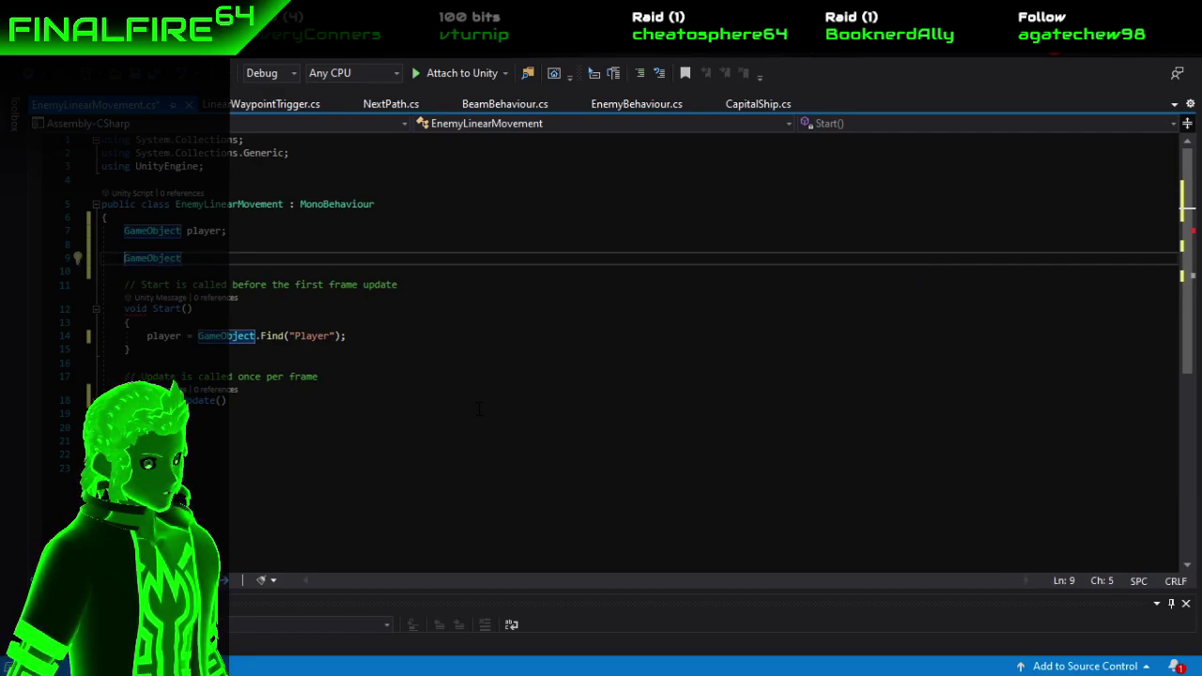
key(Right)
key(Right)
key(Right)
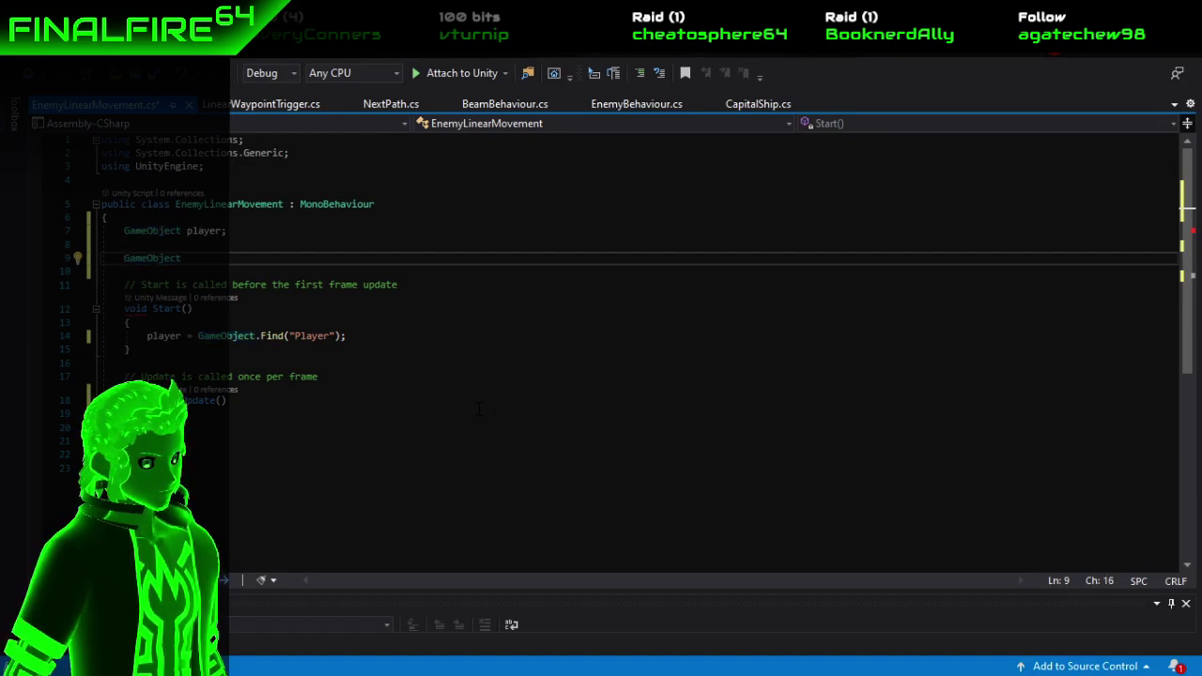
Replace the unfinished GameObject declaration below the player field with "Vector3 destination;".
text(;)
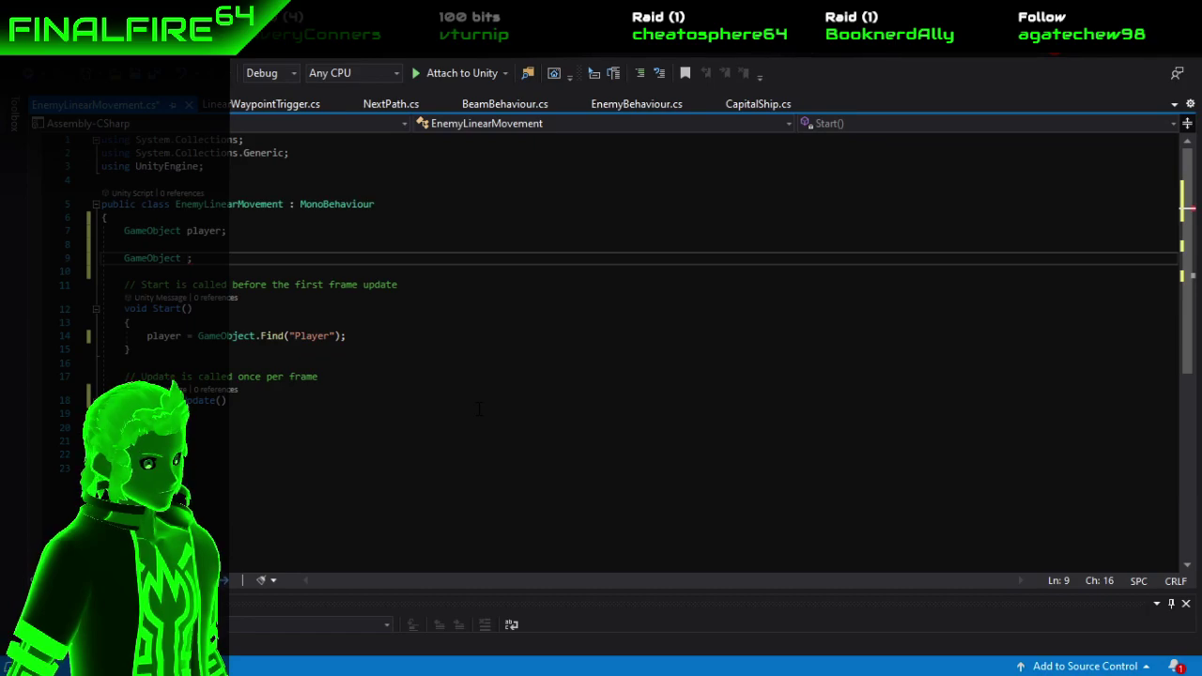
key(BackSpace)
key(BackSpace)
key(BackSpace)
key(BackSpace)
key(BackSpace)
key(BackSpace)
key(BackSpace)
key(BackSpace)
key(BackSpace)
key(BackSpace)
key(BackSpace)
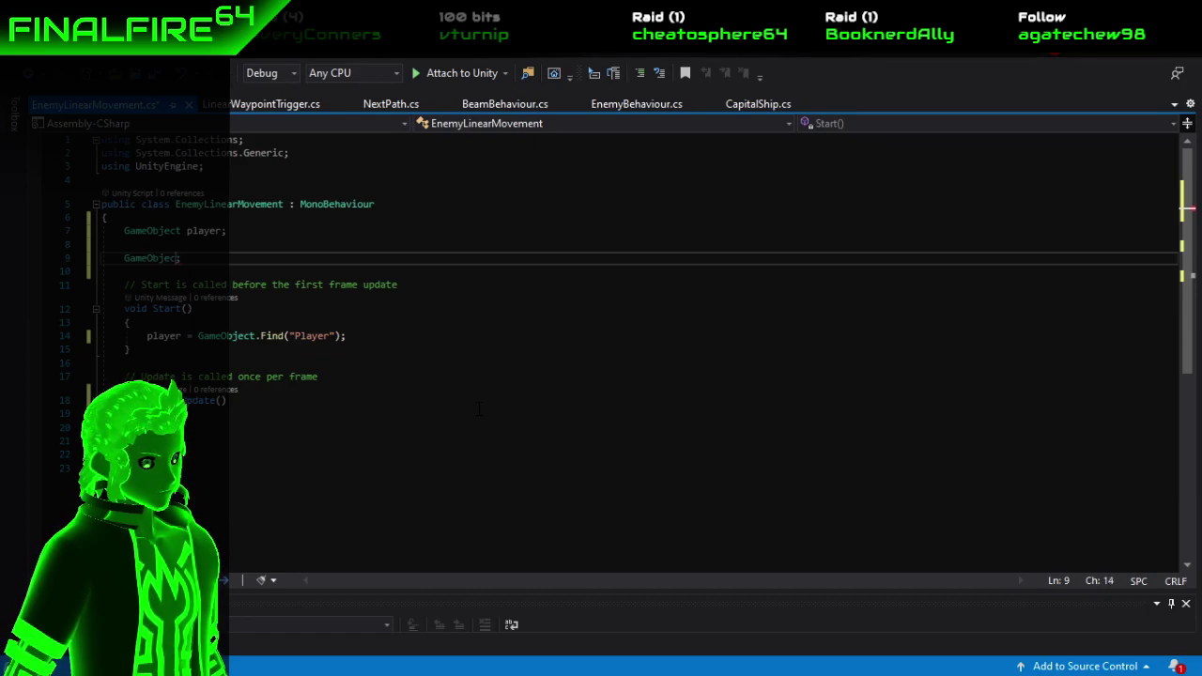
text(Vectro)
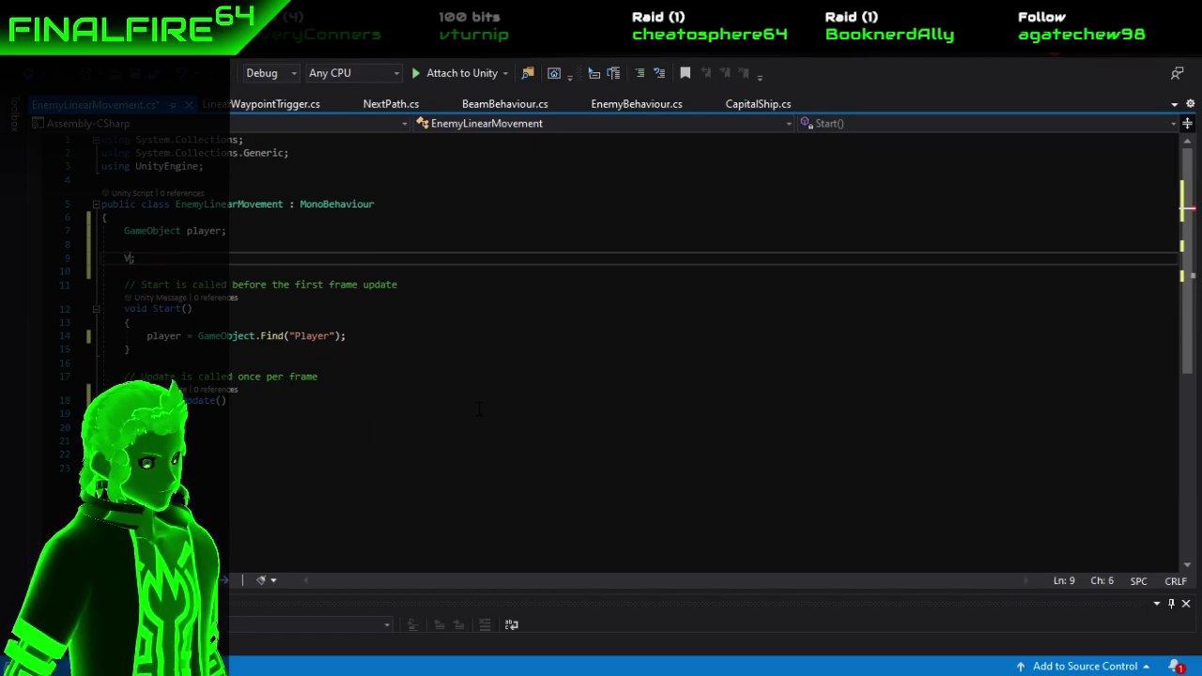
key(BackSpace)
key(BackSpace)
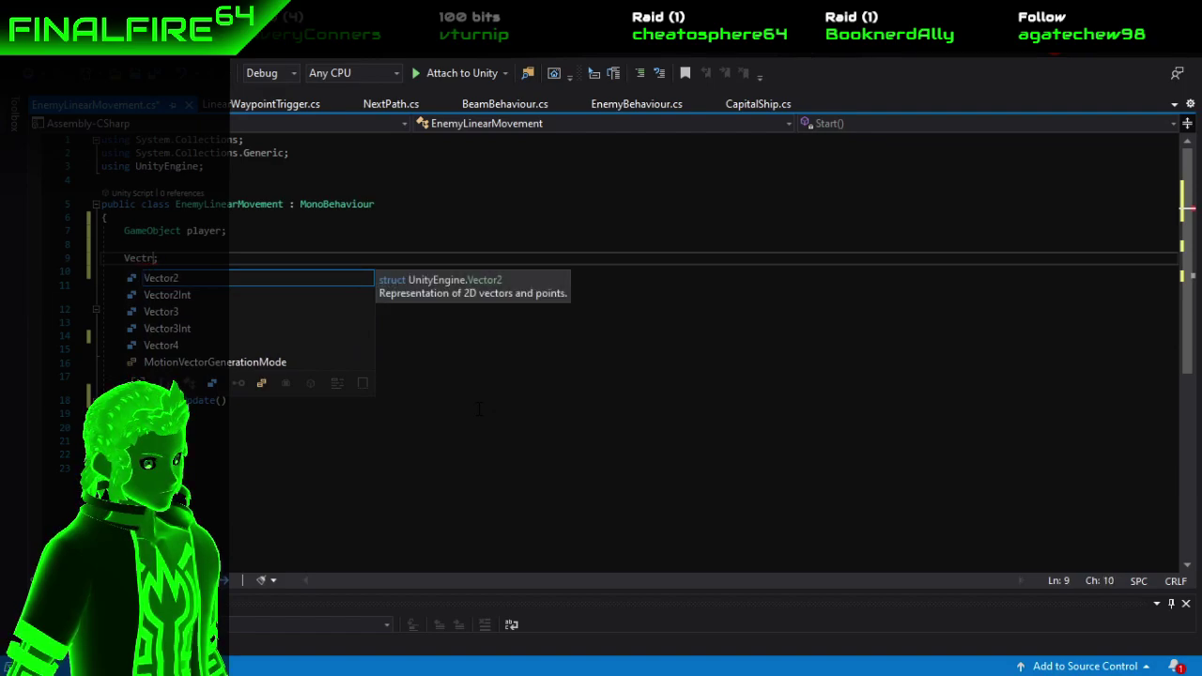
text(or4)
key(Tab)
key(BackSpace)
text(3)
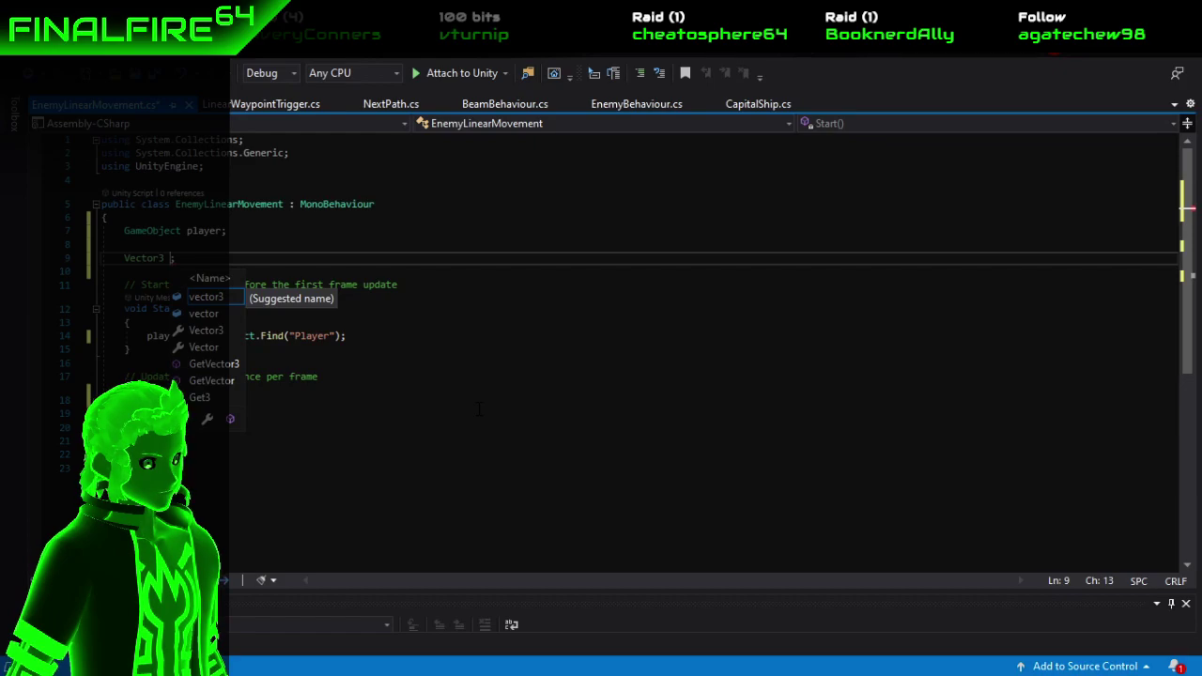
text(destination)
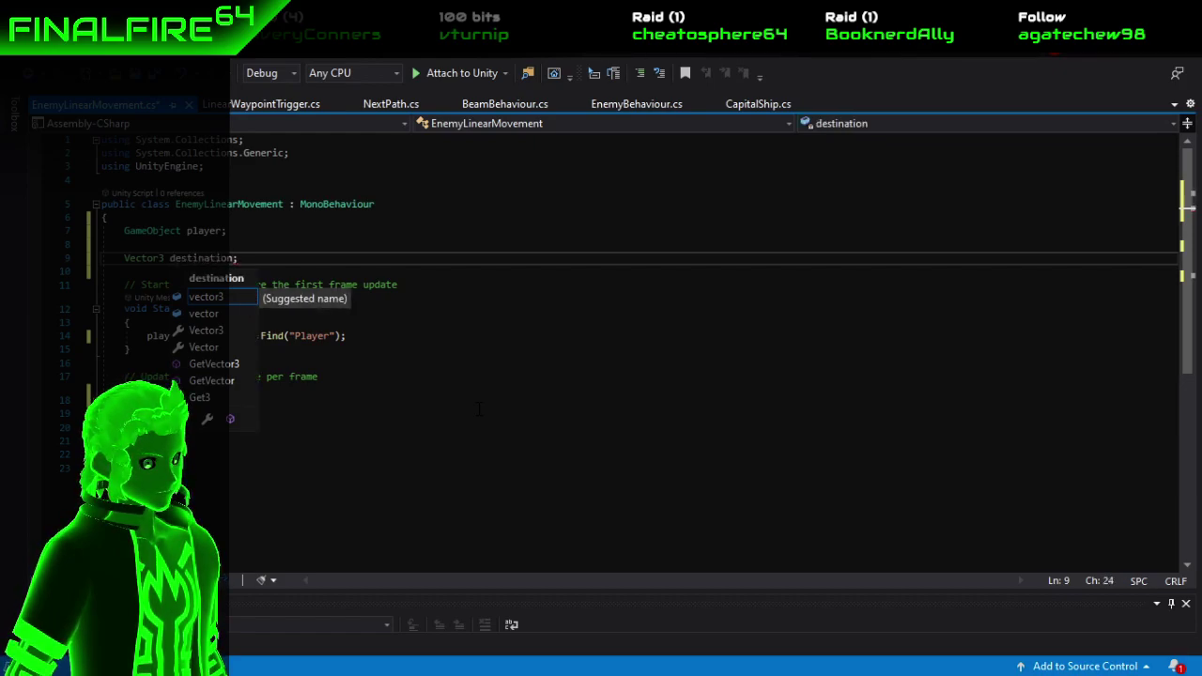
click(479, 408)
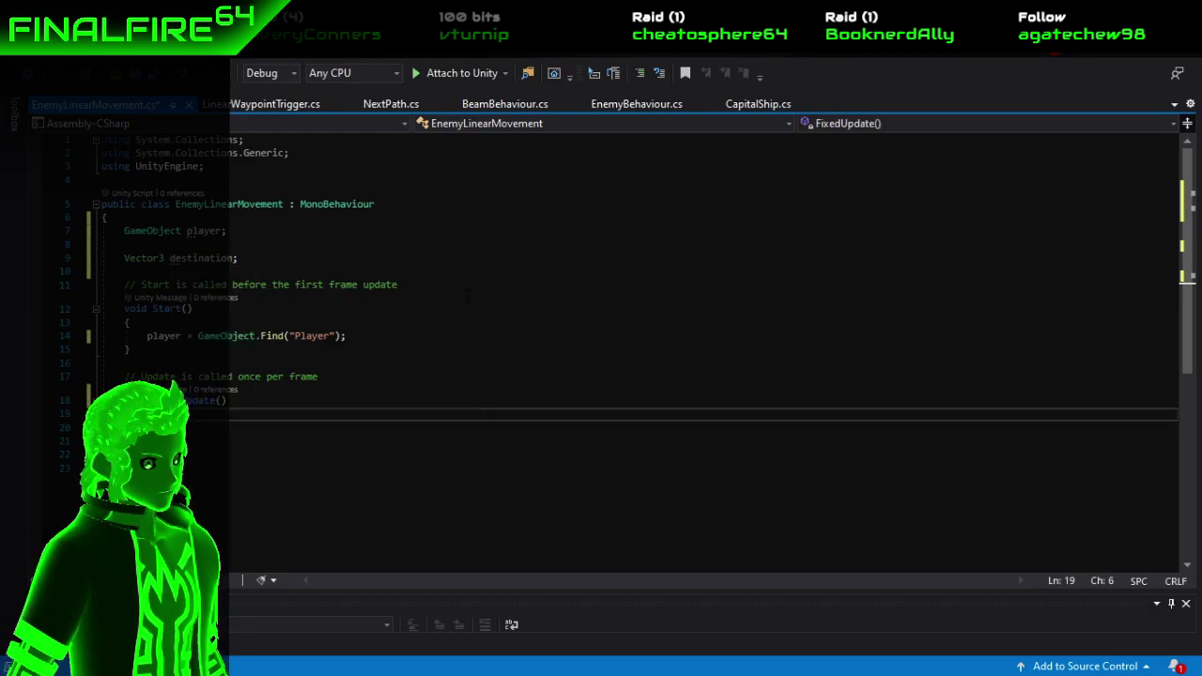
Add a line below the player assignment in Start that begins "destination = GameObject.".
click(434, 340)
key(Return)
text(destination)
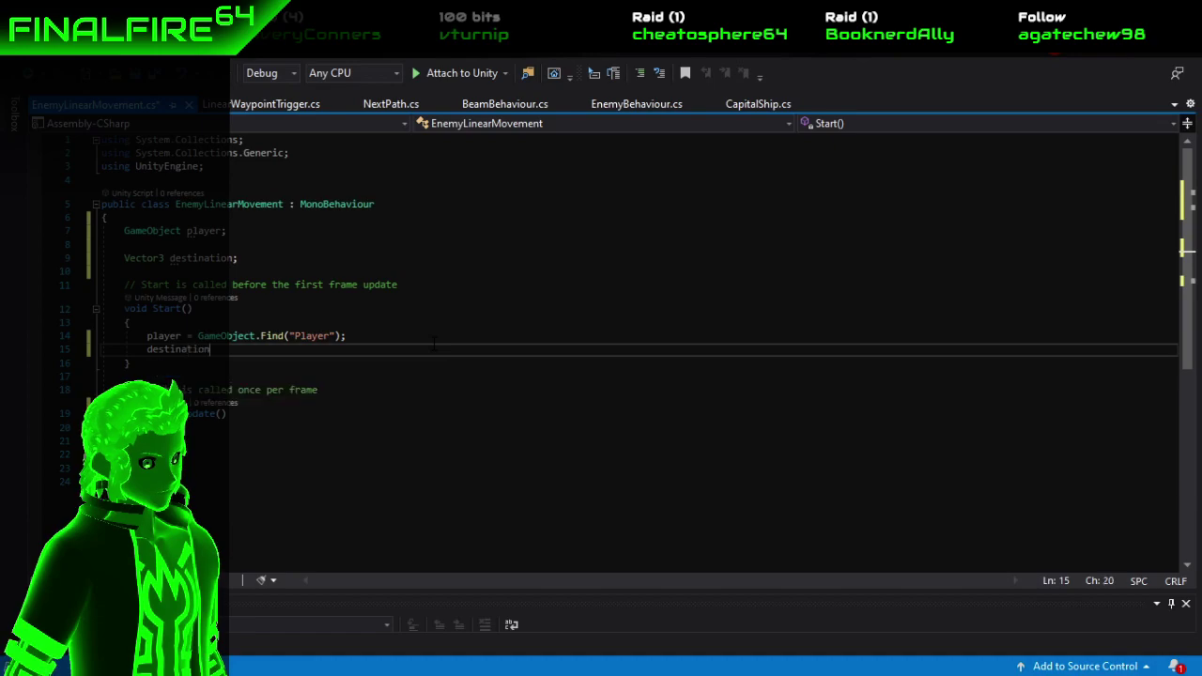
text( = GameObject.)
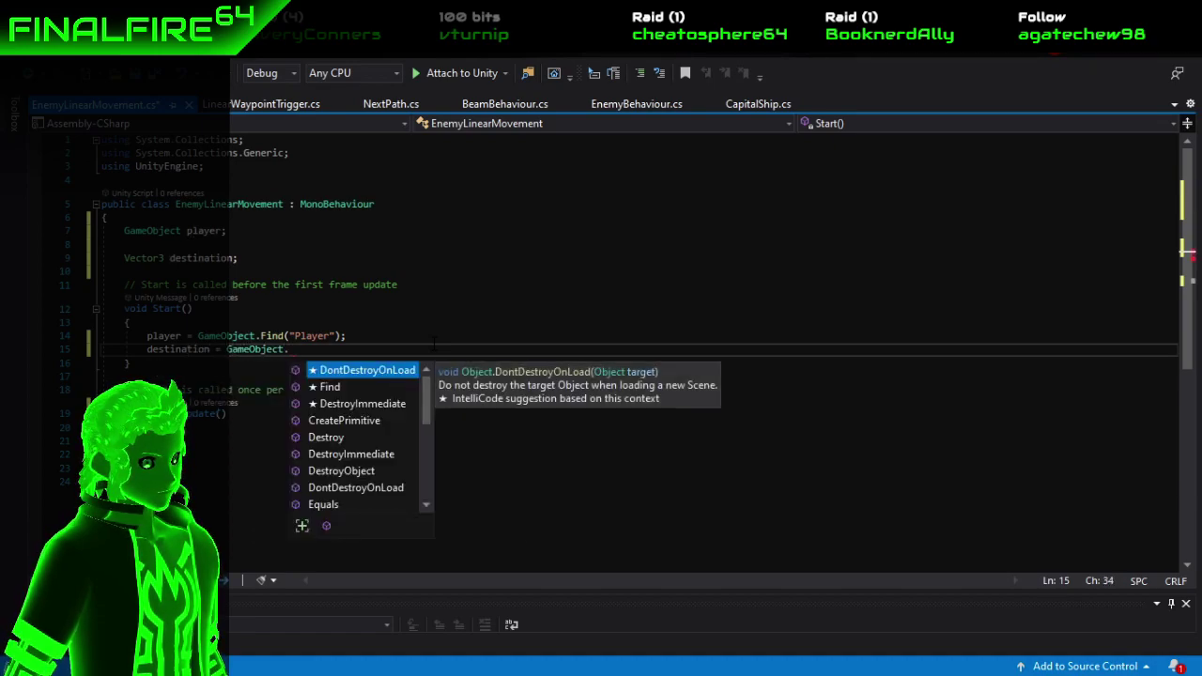
Look through the suggested GameObject members, including the Find methods, for one to use in the destination assignment.
text(ch)
key(BackSpace)
key(BackSpace)
text(g)
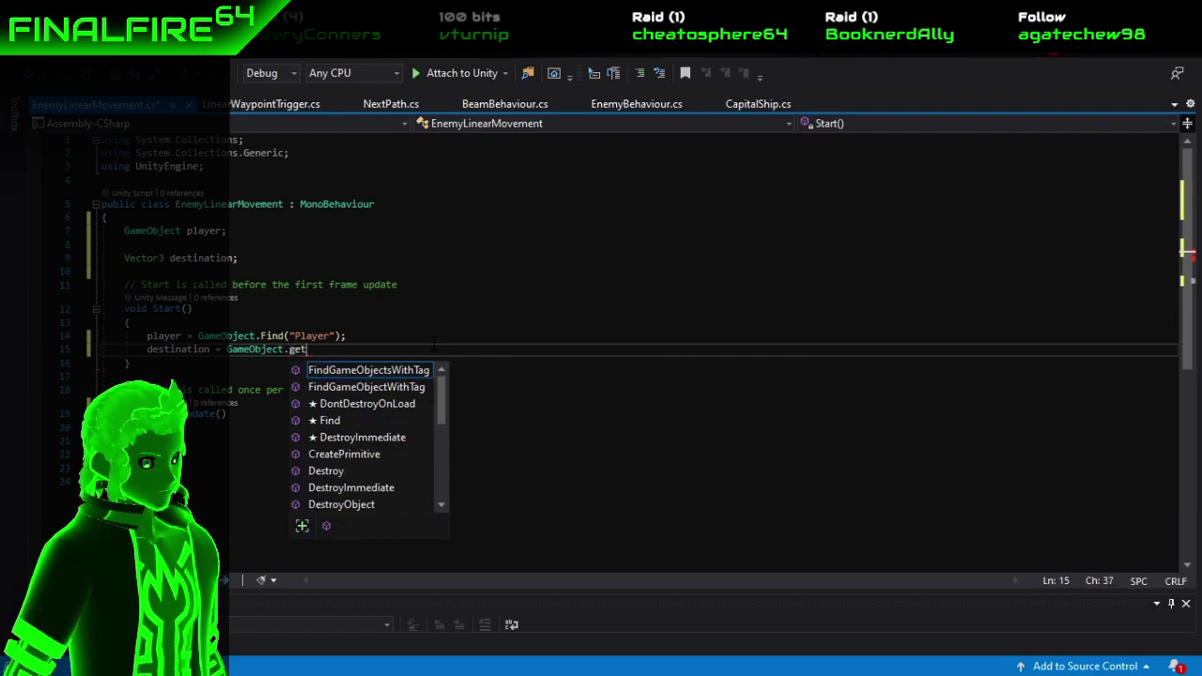
key(BackSpace)
text(f)
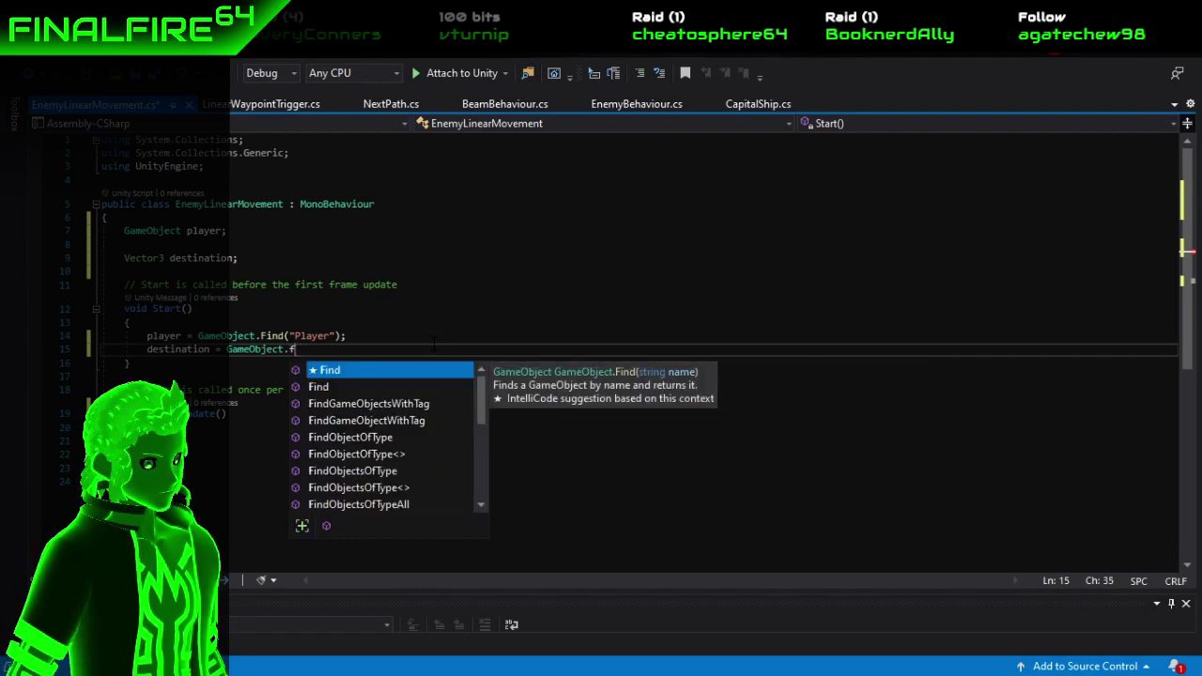
key(Down)
key(Down)
key(Down)
key(Down)
key(Down)
key(Down)
key(Down)
key(Down)
key(Down)
key(Down)
key(Down)
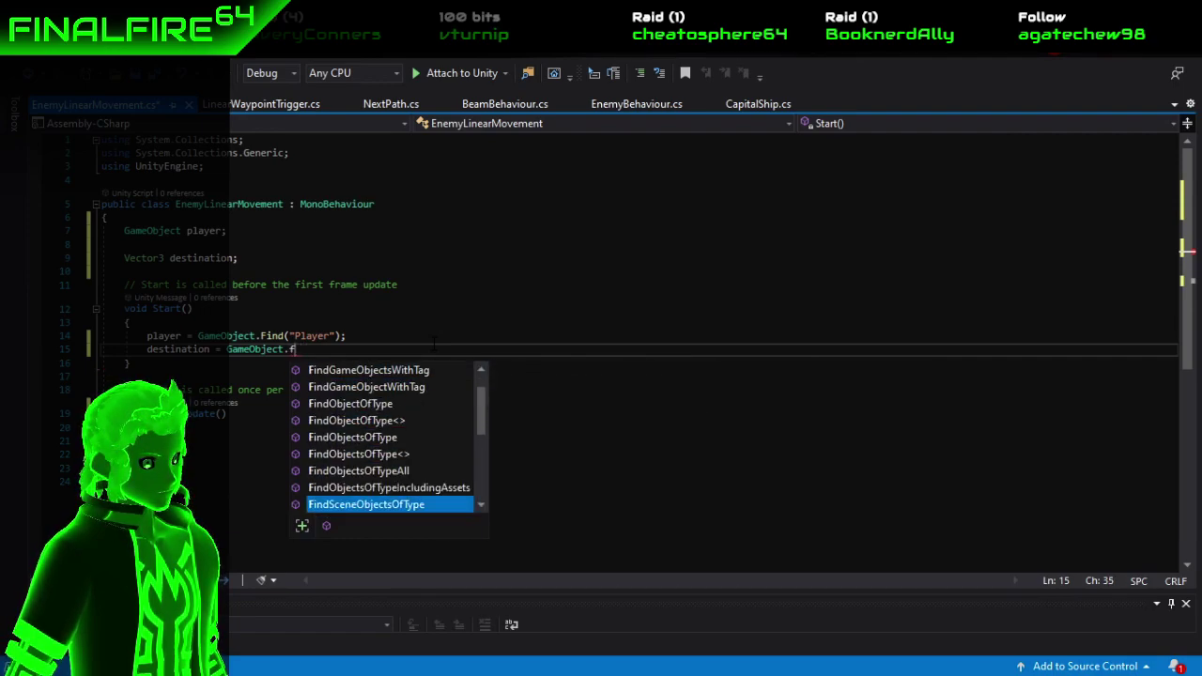
key(Down)
key(Down)
key(Down)
key(Down)
key(Down)
key(Down)
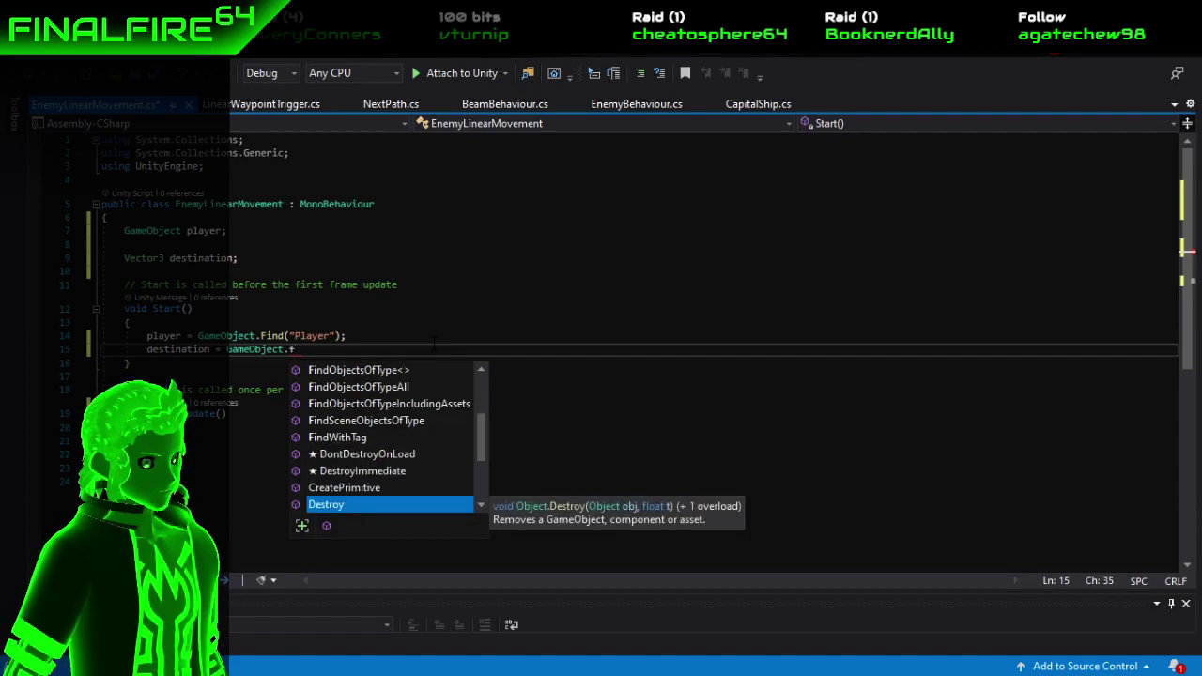
key(Down)
key(Down)
key(Down)
key(Down)
key(Down)
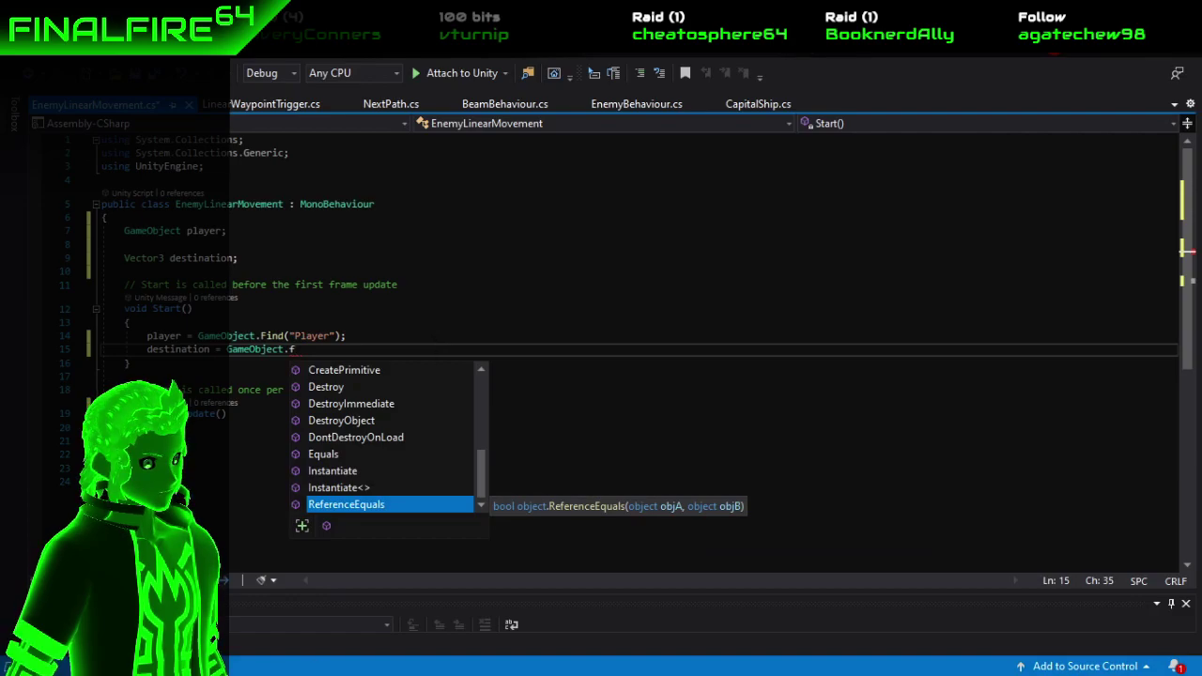
Switch to Chrome and search Google for "unity get child" in a new tab.
key(alt+Tab)
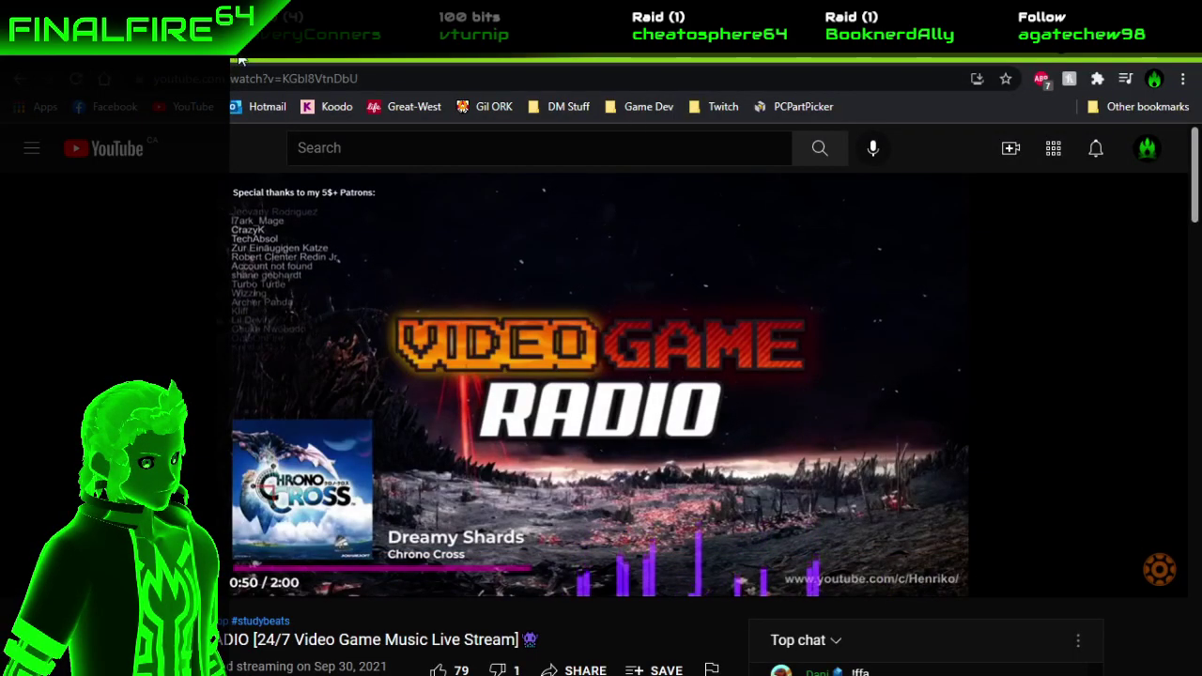
click(240, 58)
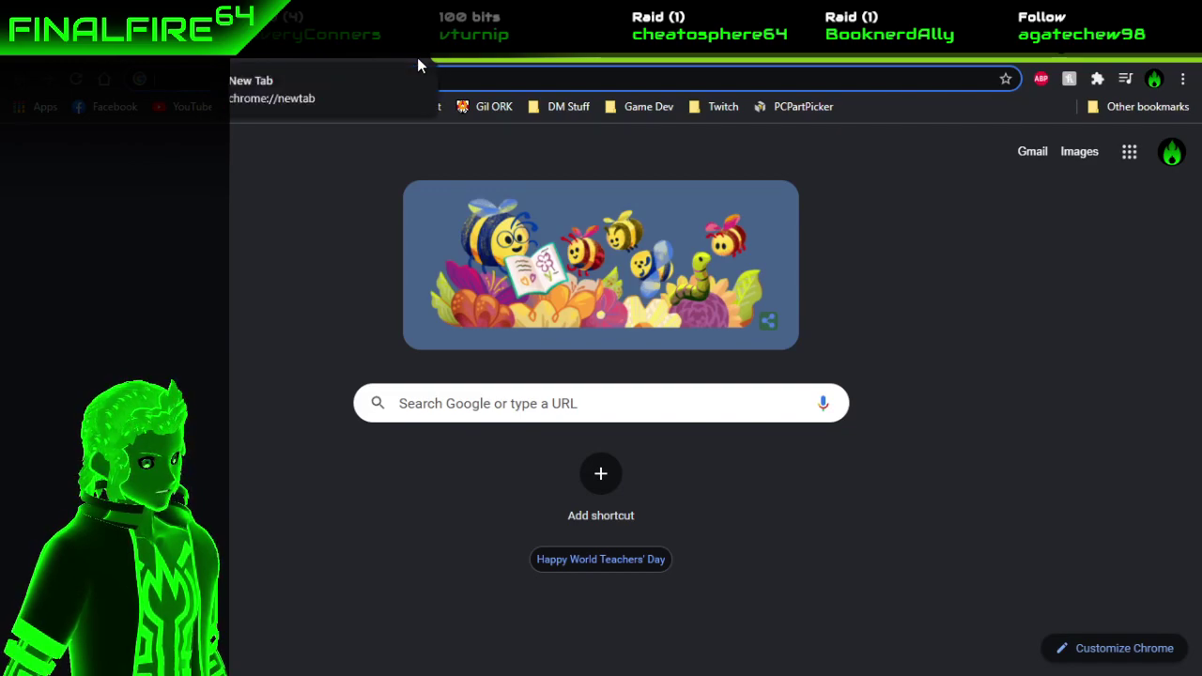
text(unity)
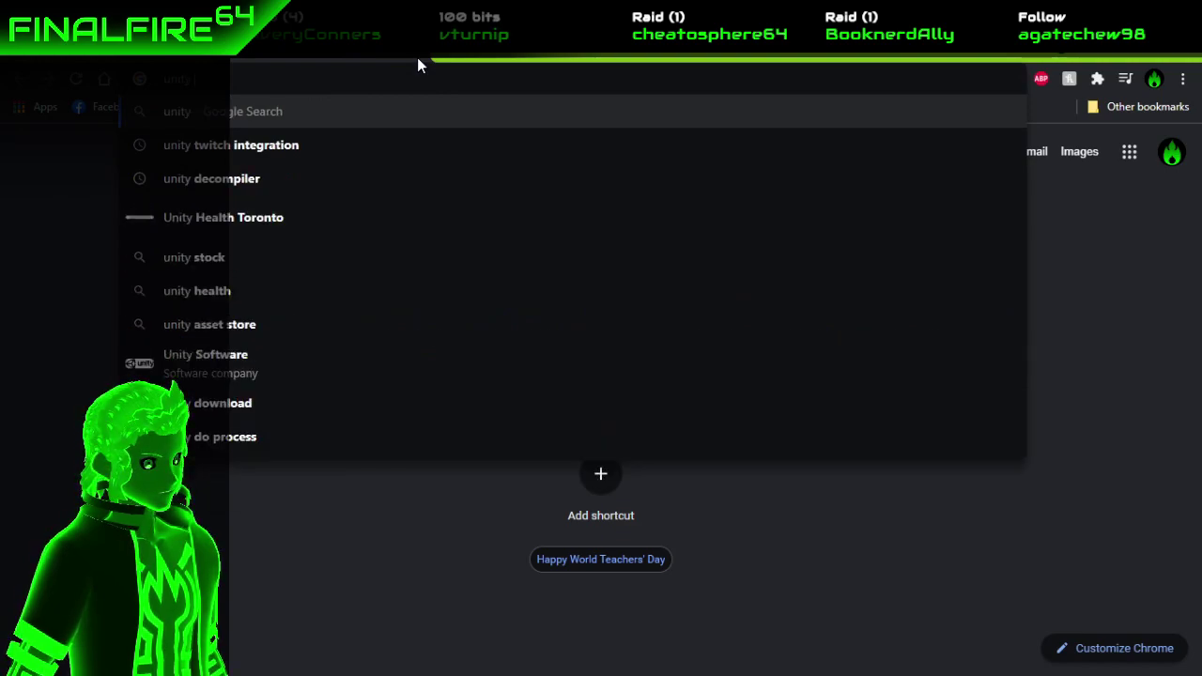
text( get child)
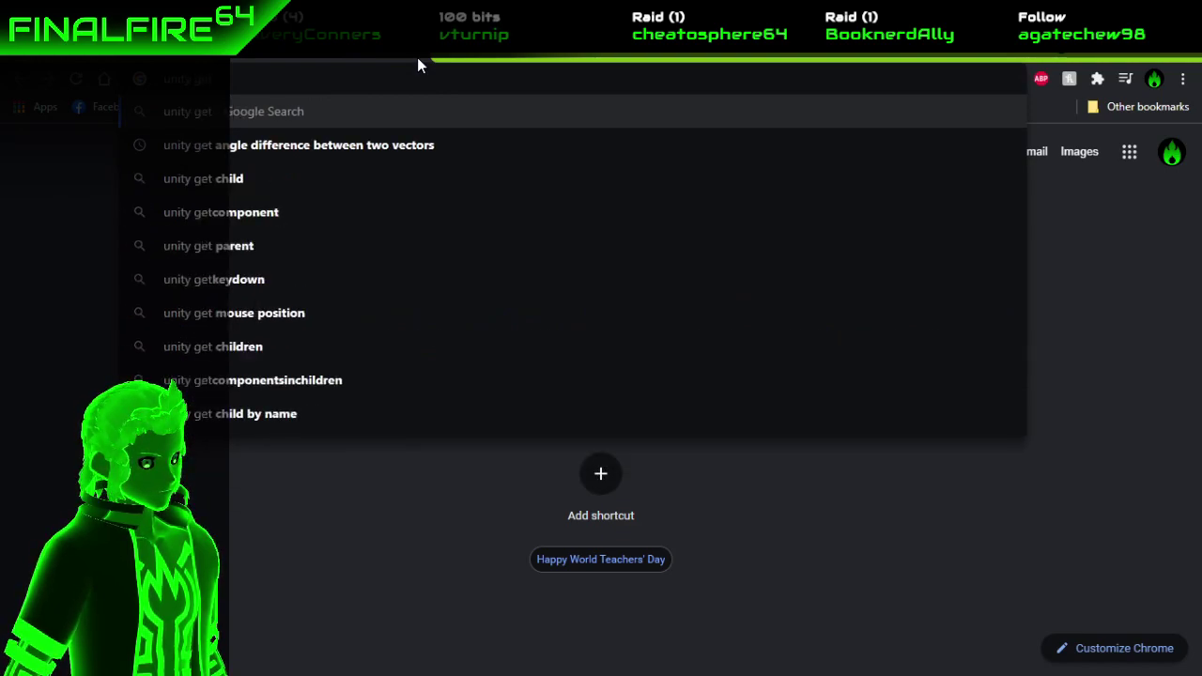
key(Return)
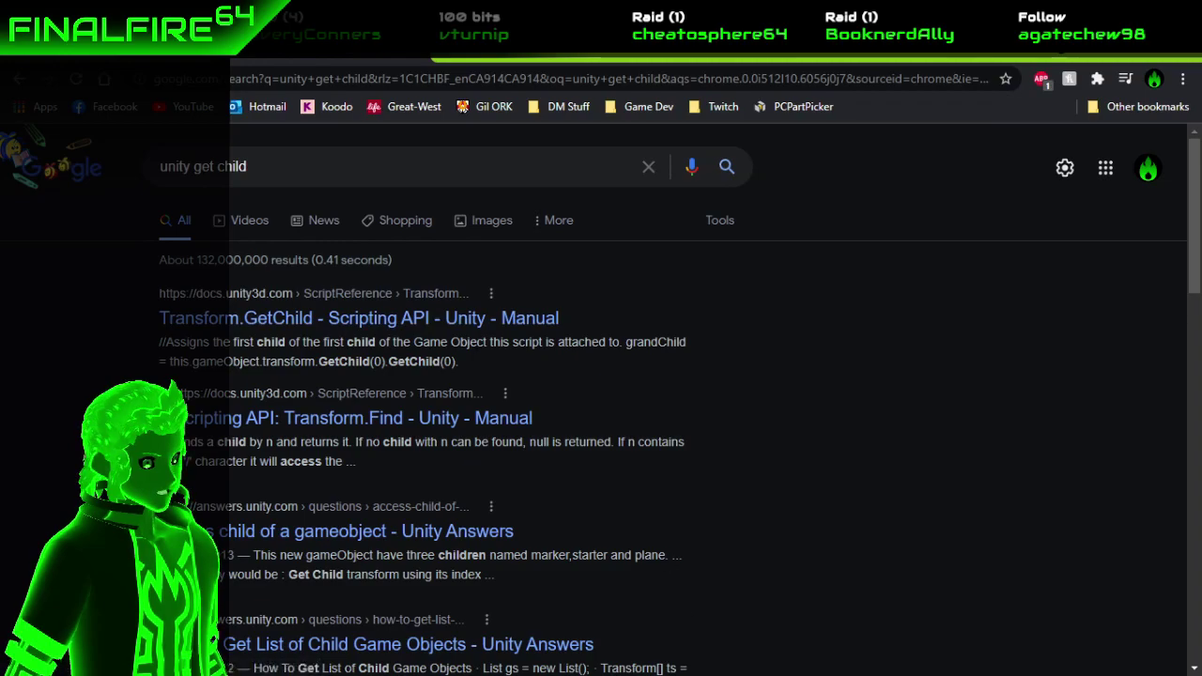
Switch back to Visual Studio and try to find a Find or transform member after "GameObject." in the destination assignment.
key(alt+Tab)
text(FindG)
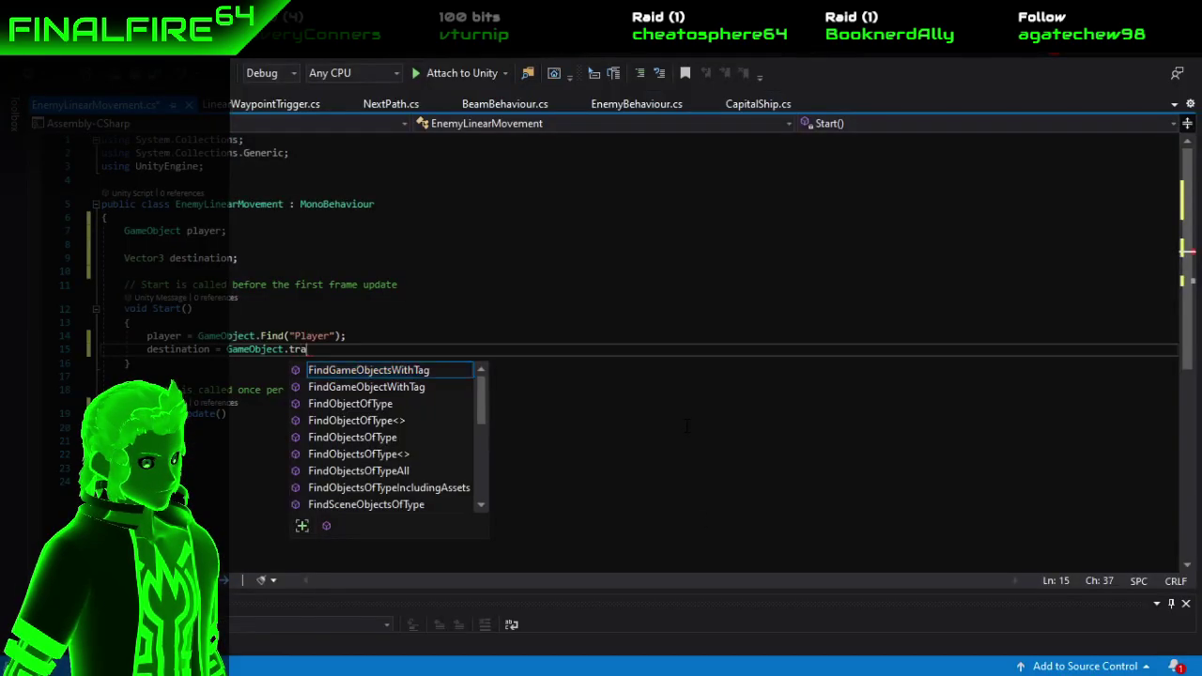
key(BackSpace)
key(BackSpace)
key(BackSpace)
key(BackSpace)
key(BackSpace)
text(Find)
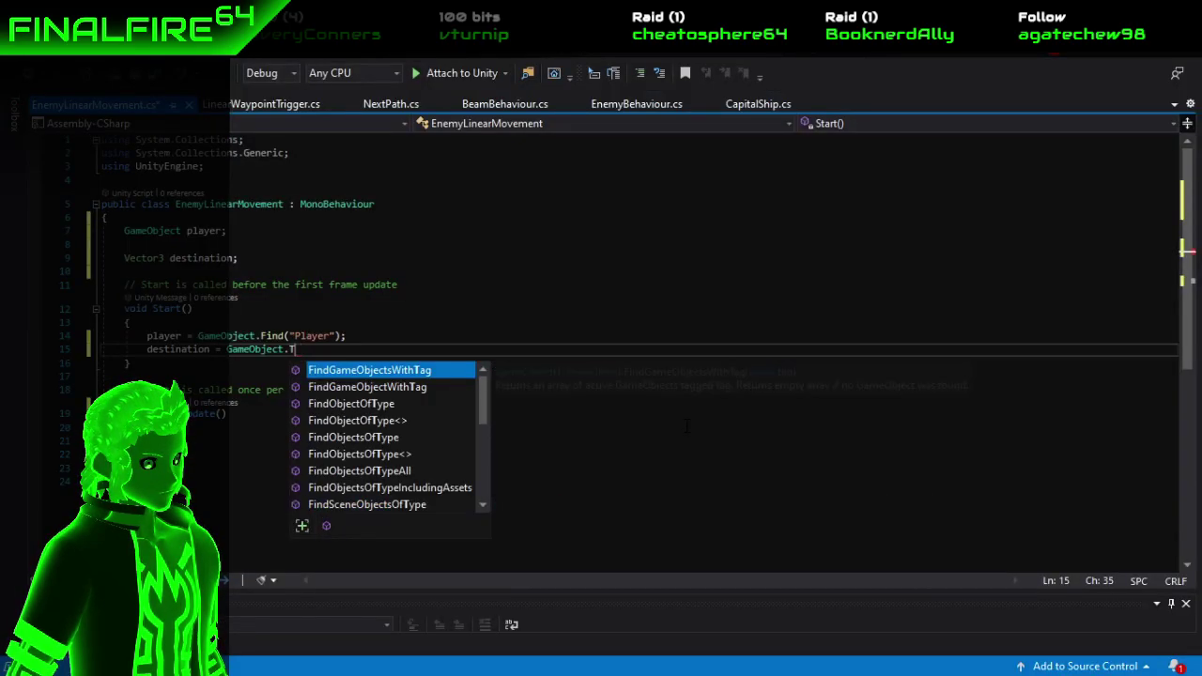
key(BackSpace)
key(BackSpace)
key(BackSpace)
key(BackSpace)
key(Down)
key(Up)
key(BackSpace)
text(.)
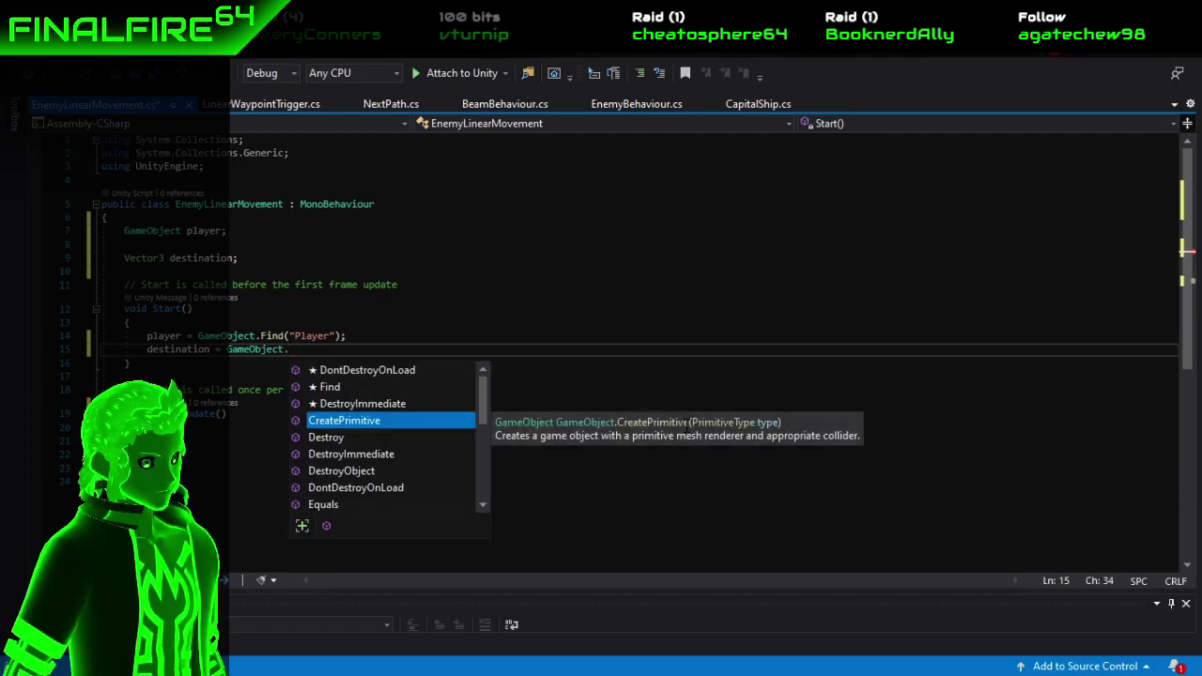
text(gam)
Replace "GameObject." in the destination assignment with "this.transform.GetChild();".
key(BackSpace)
key(BackSpace)
key(BackSpace)
key(BackSpace)
key(BackSpace)
key(BackSpace)
key(BackSpace)
key(BackSpace)
key(BackSpace)
key(BackSpace)
key(BackSpace)
key(BackSpace)
key(BackSpace)
key(BackSpace)
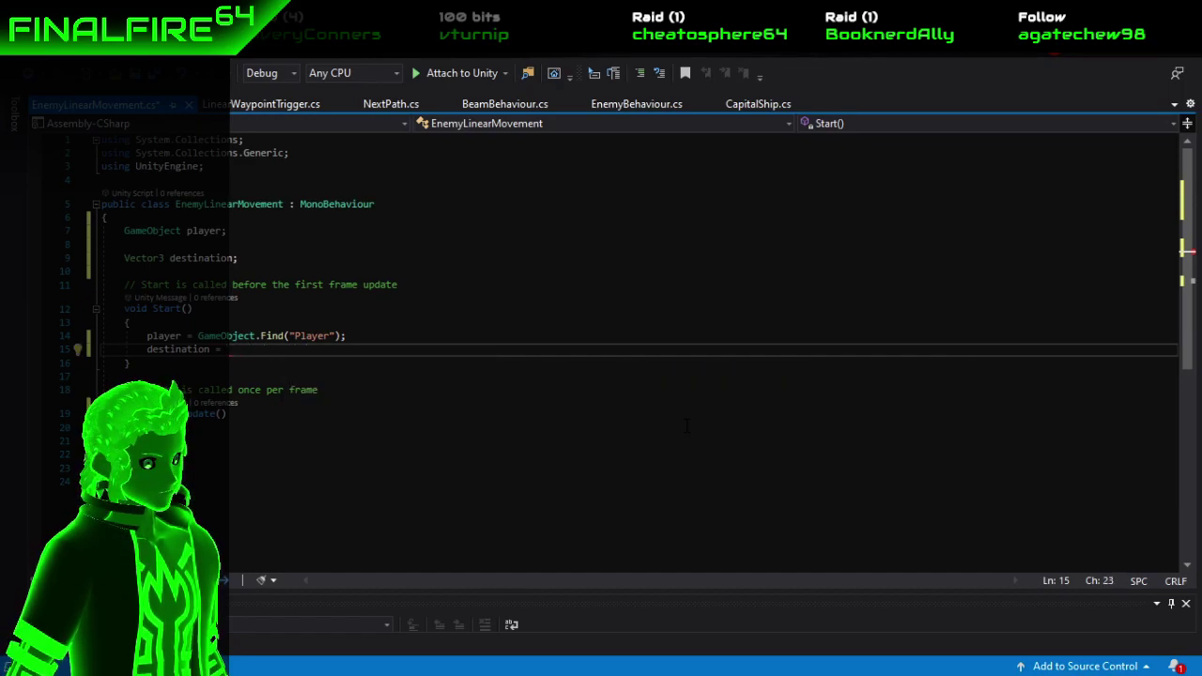
text(this.tr)
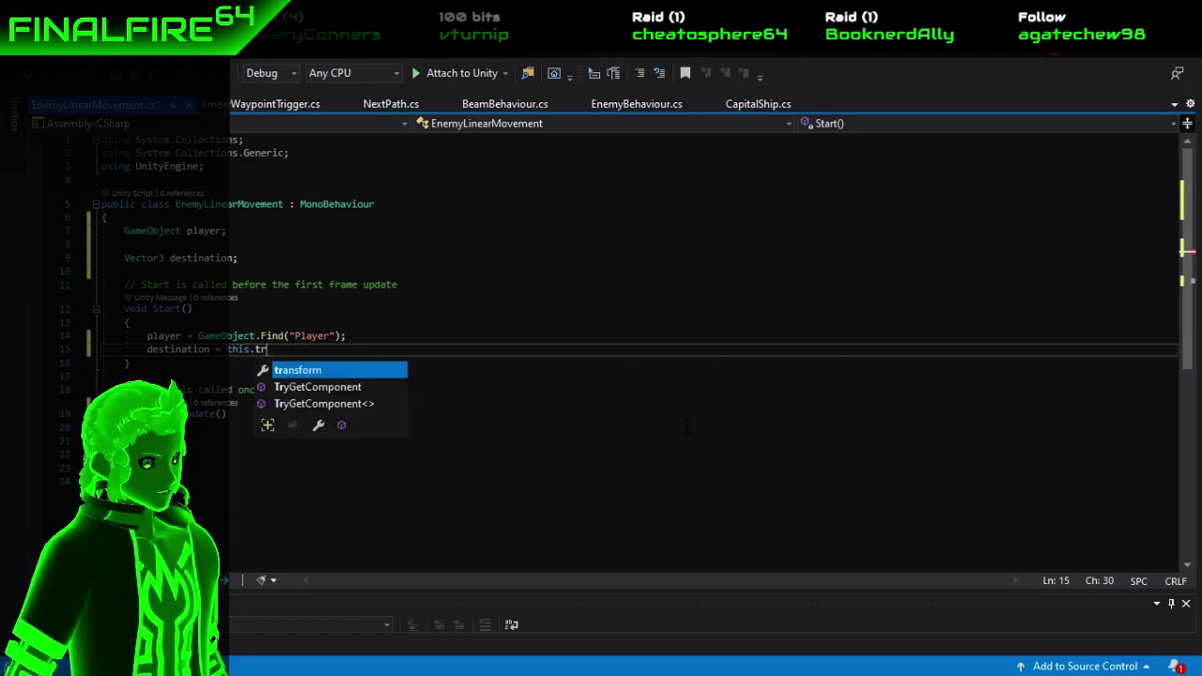
key(Tab)
text(.)
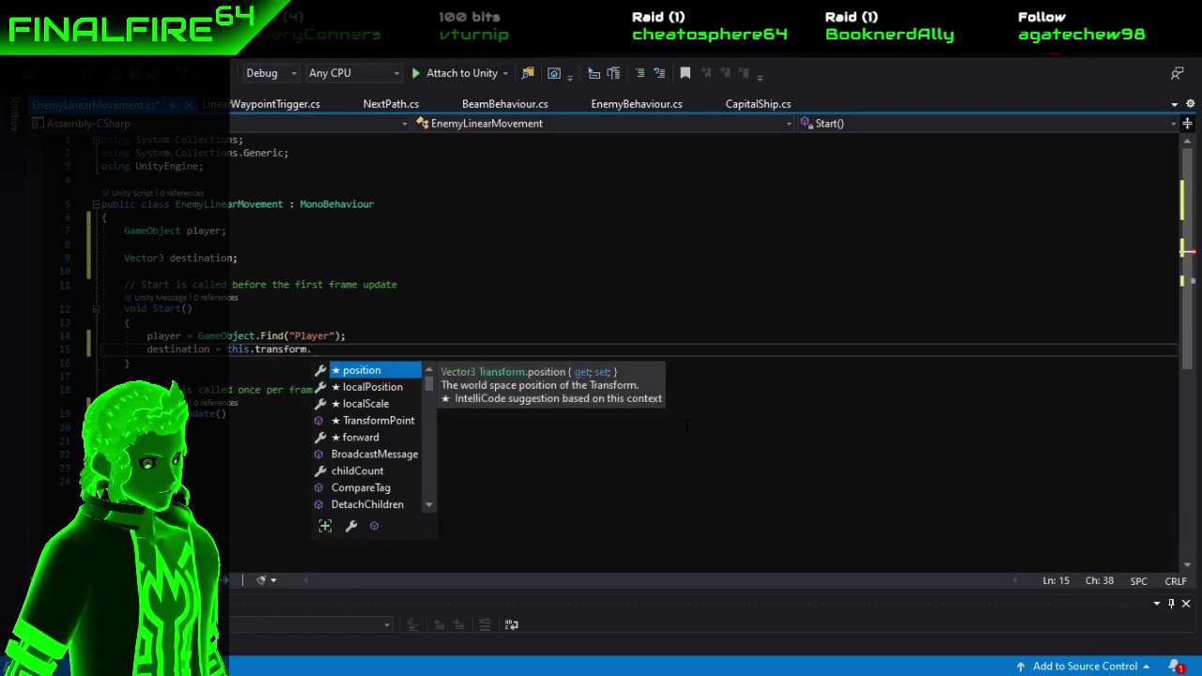
text(getChild())
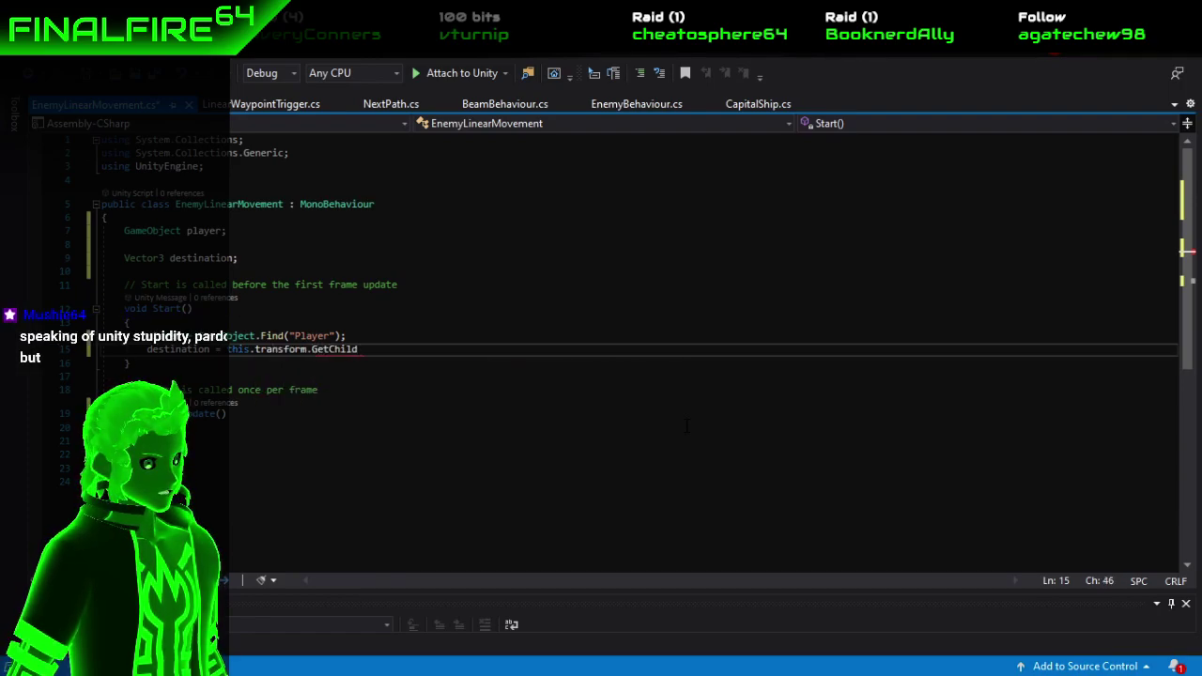
text(;)
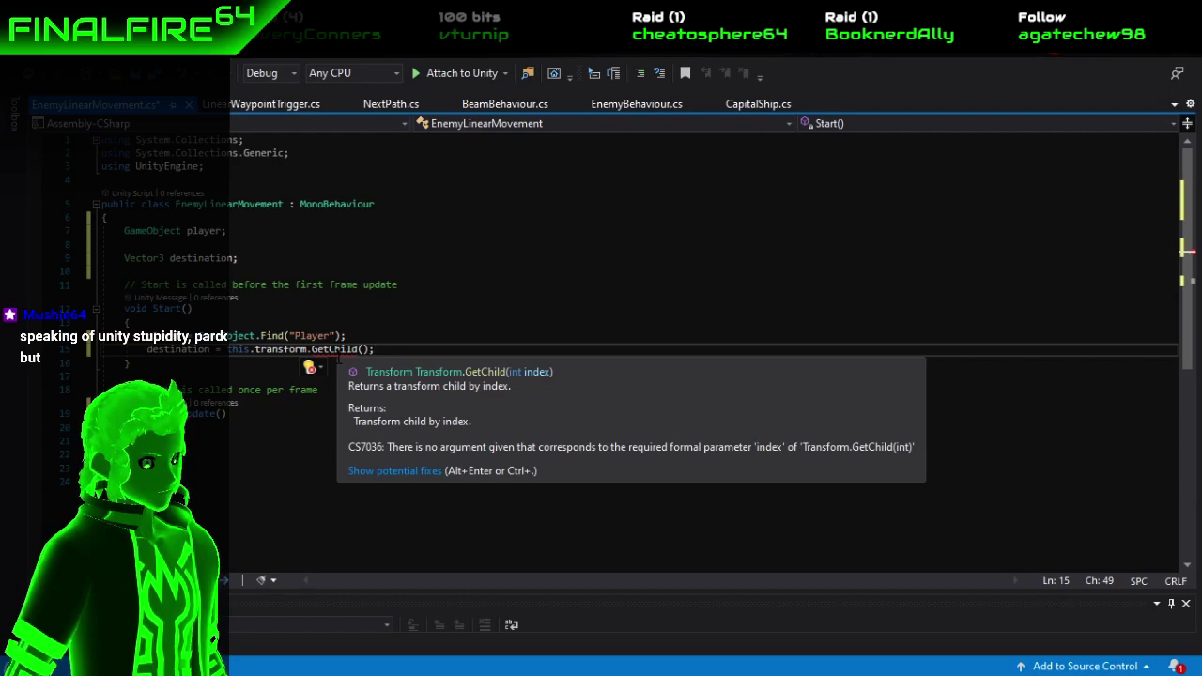
Complete the destination assignment as "this.transform.GetChild(0).position;" and save the EnemyLinearMovement script.
key(Left)
key(Left)
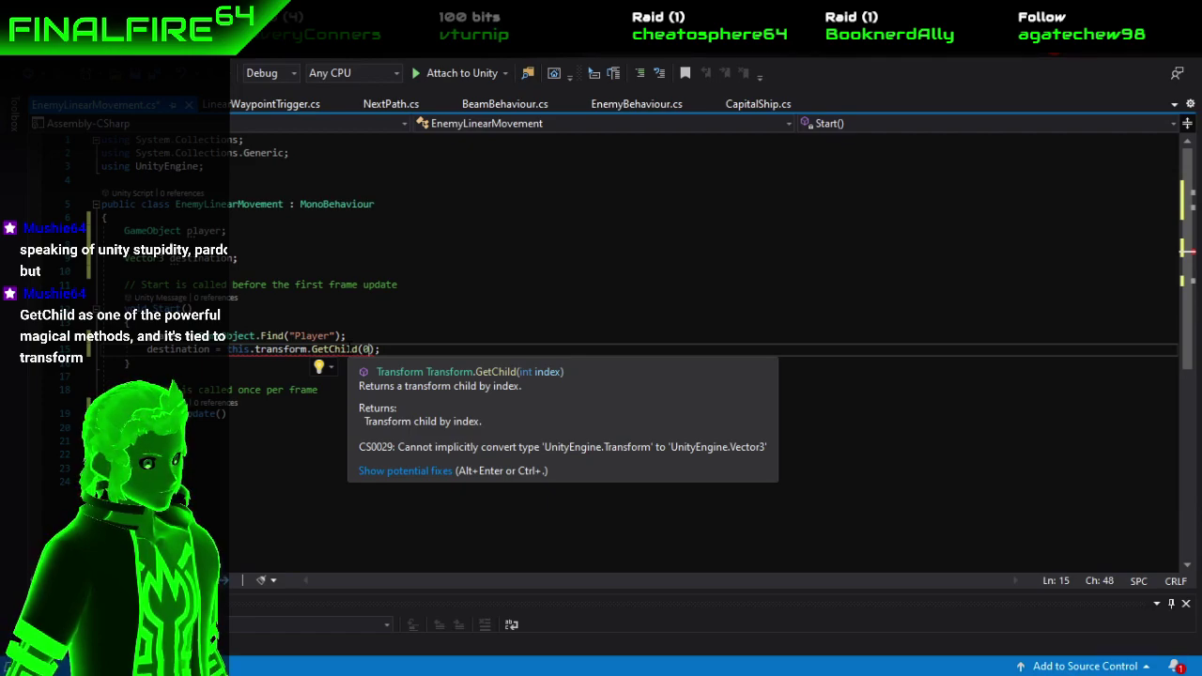
key(BackSpace)
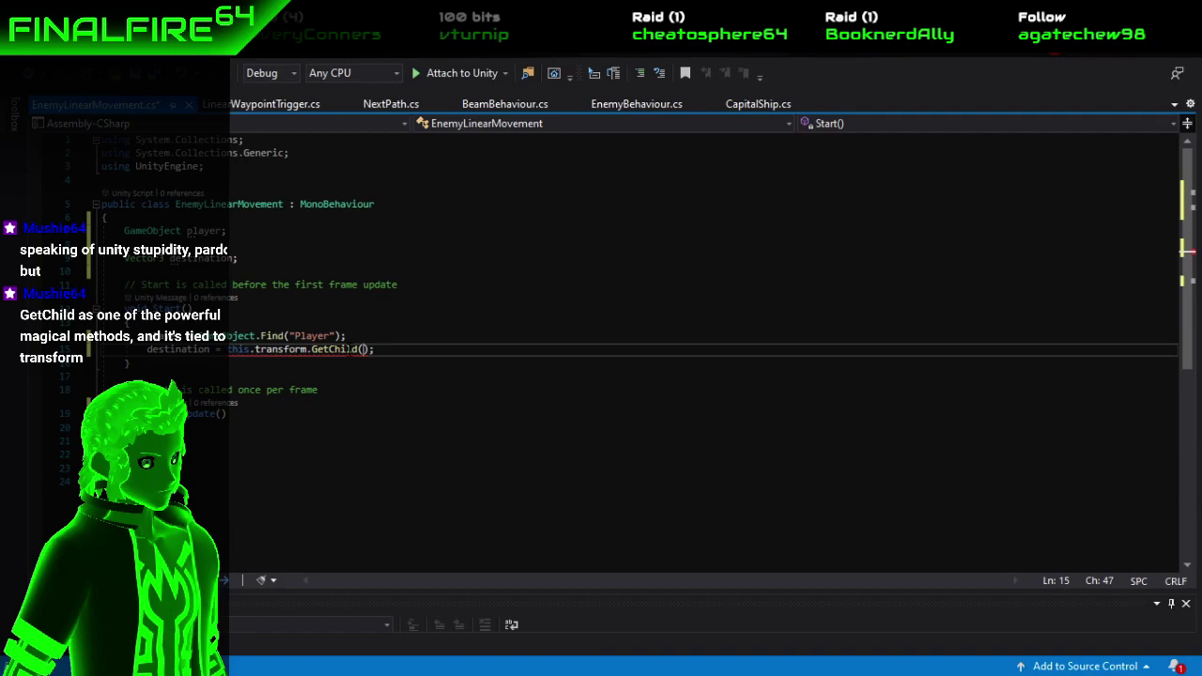
text(.)
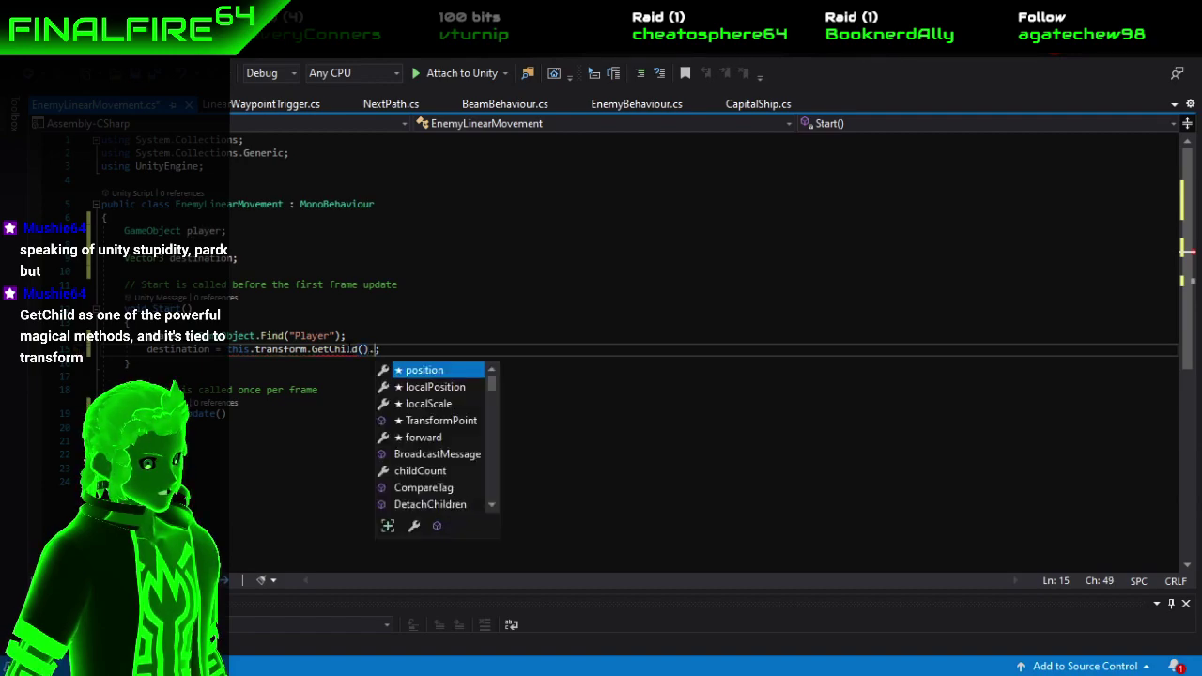
key(Tab)
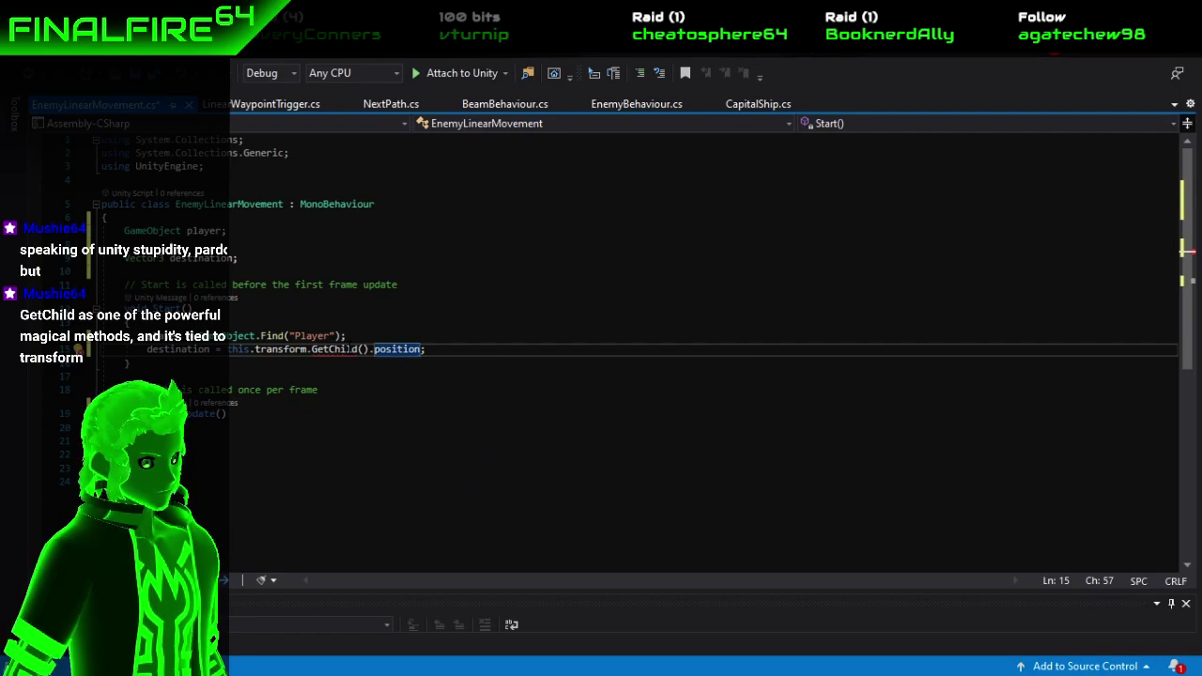
click(363, 348)
text(0)
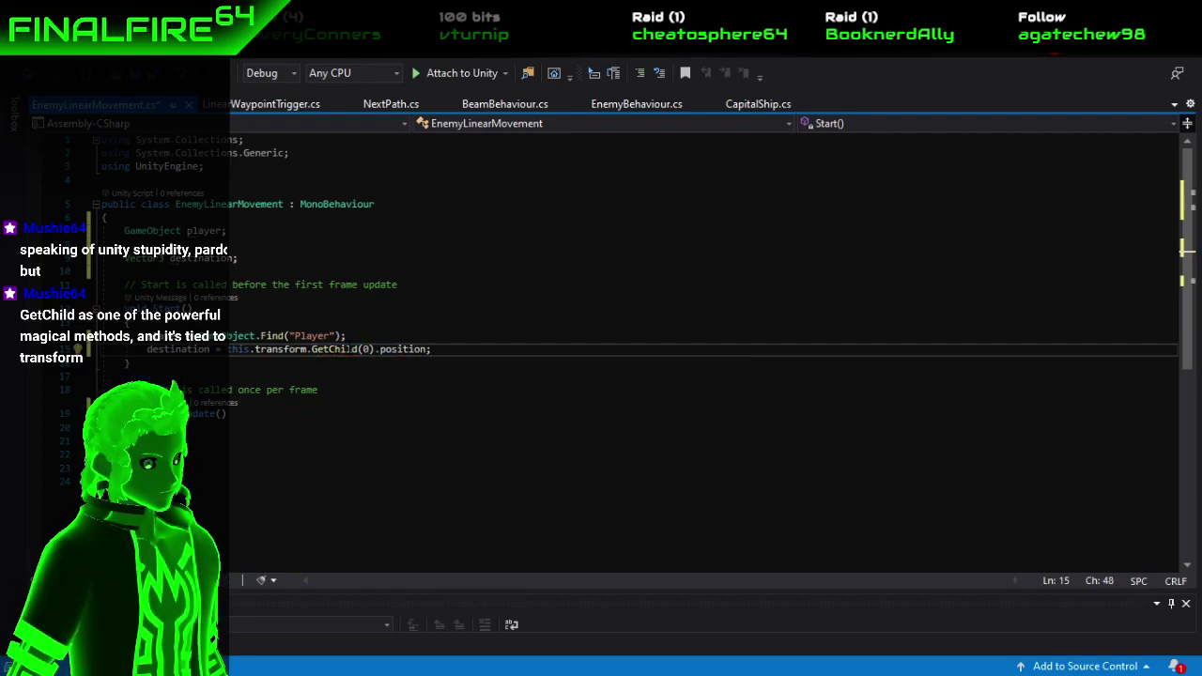
key(ctrl+s)
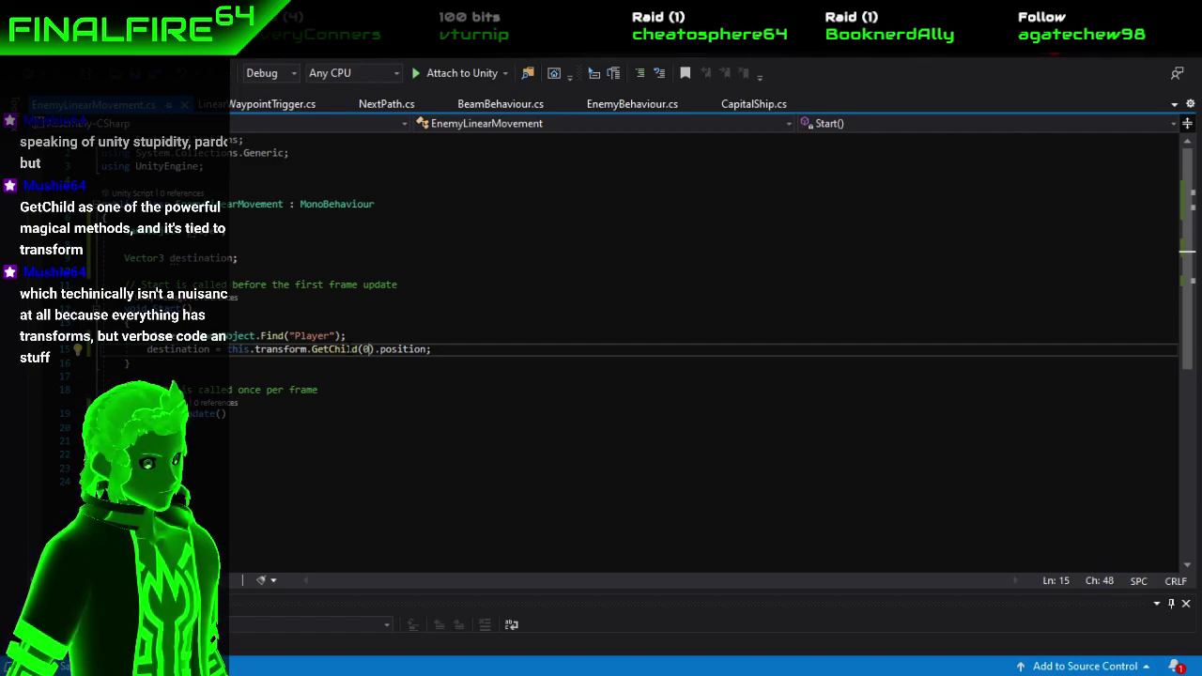
click(385, 349)
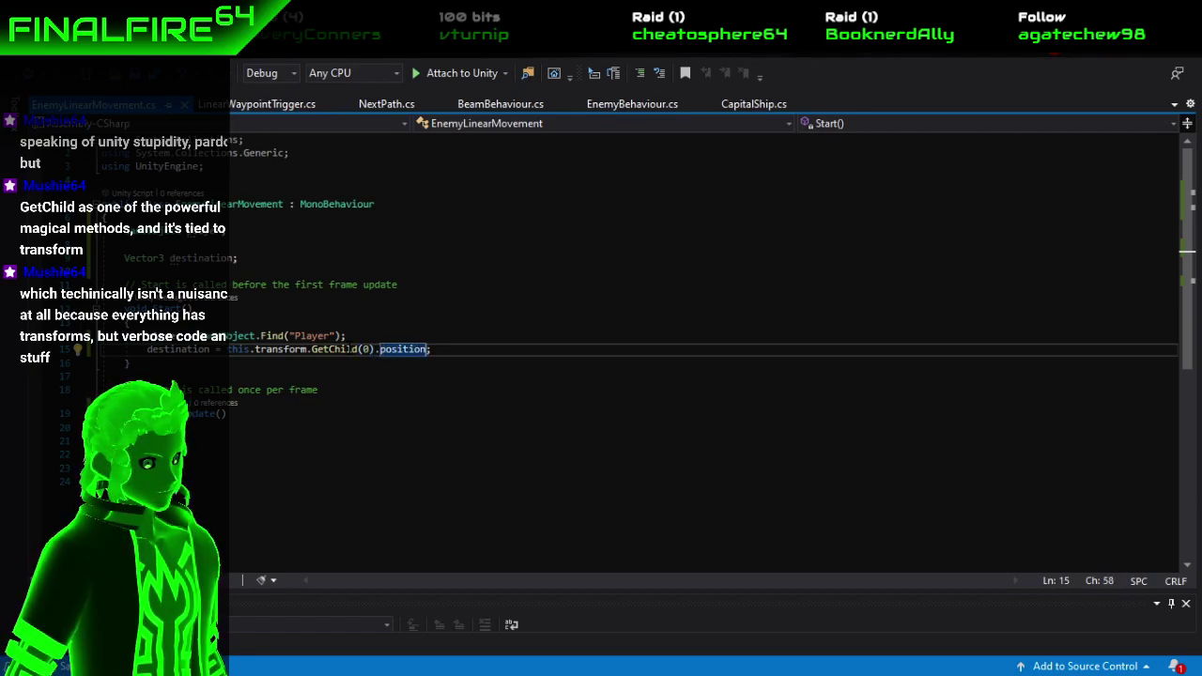
Switch to the Unity editor and delete the two extra TestLinearEnemy copies under LinearTest.
key(alt+Tab)
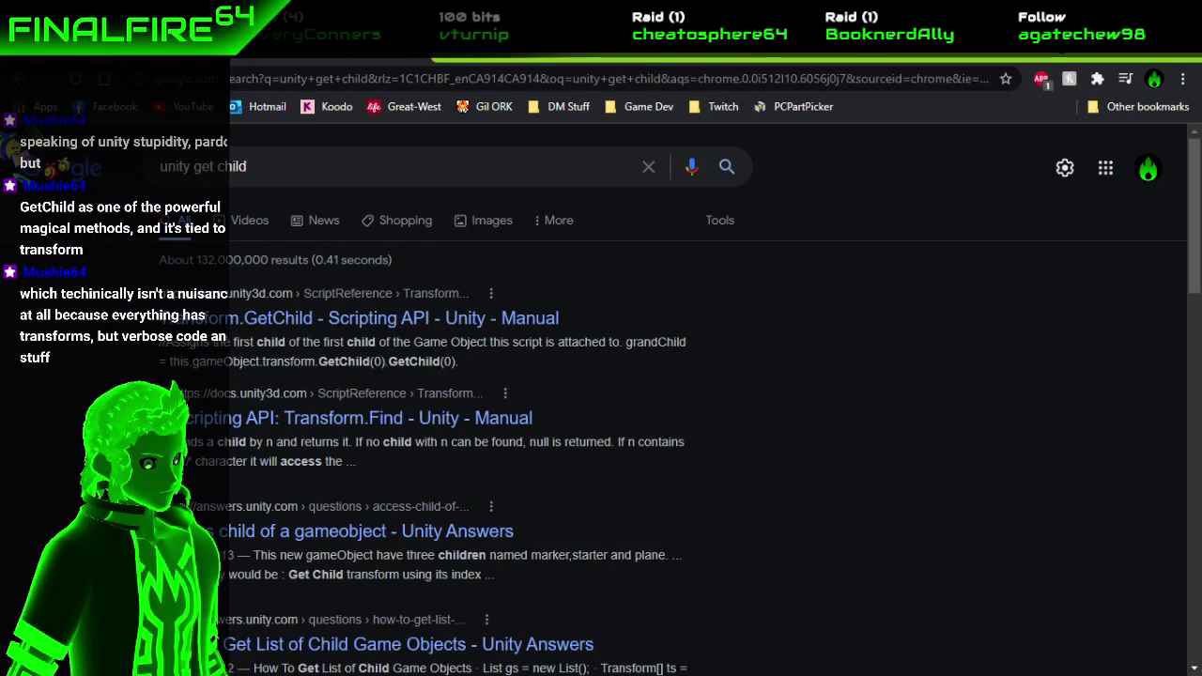
key(alt+Tab)
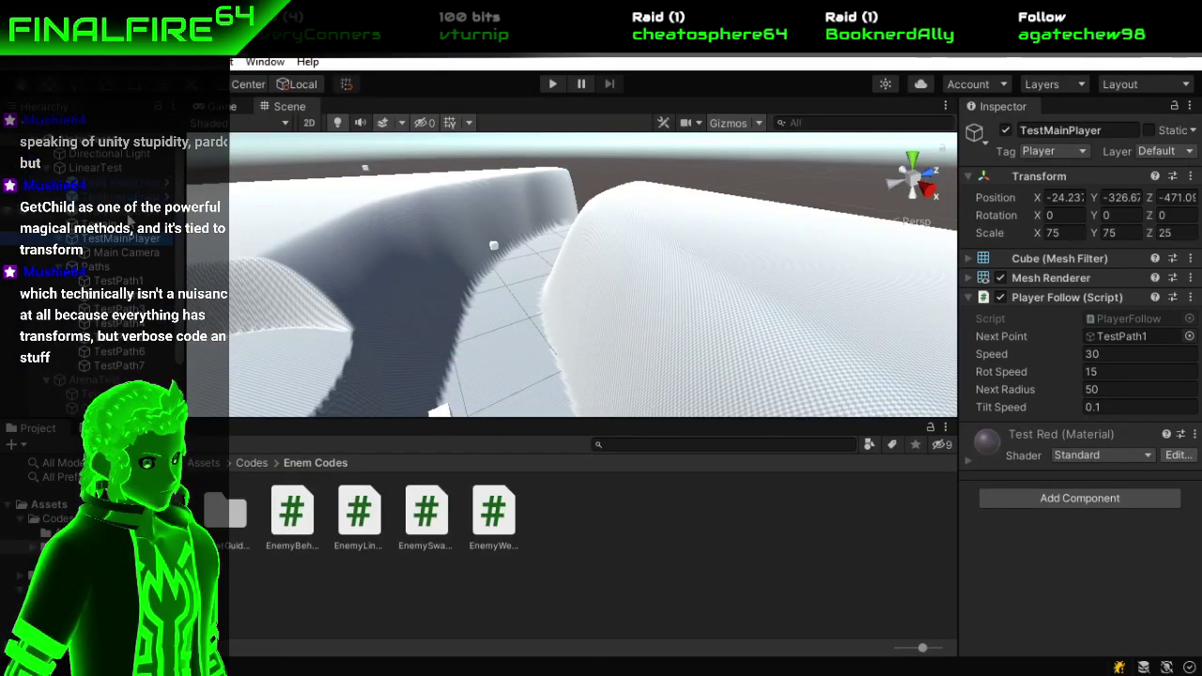
click(129, 198)
ctrl+click(138, 214)
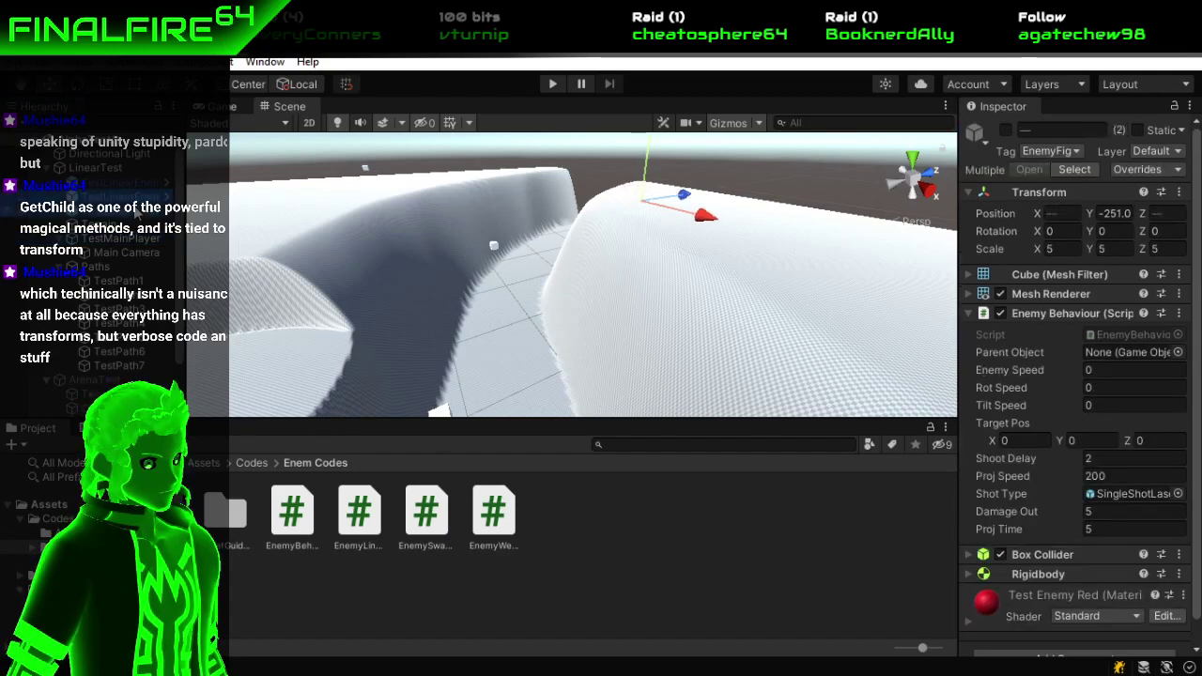
Enable the remaining TestLinearEnemy and move it to about X 177.8, Z 377 in the scene.
click(120, 184)
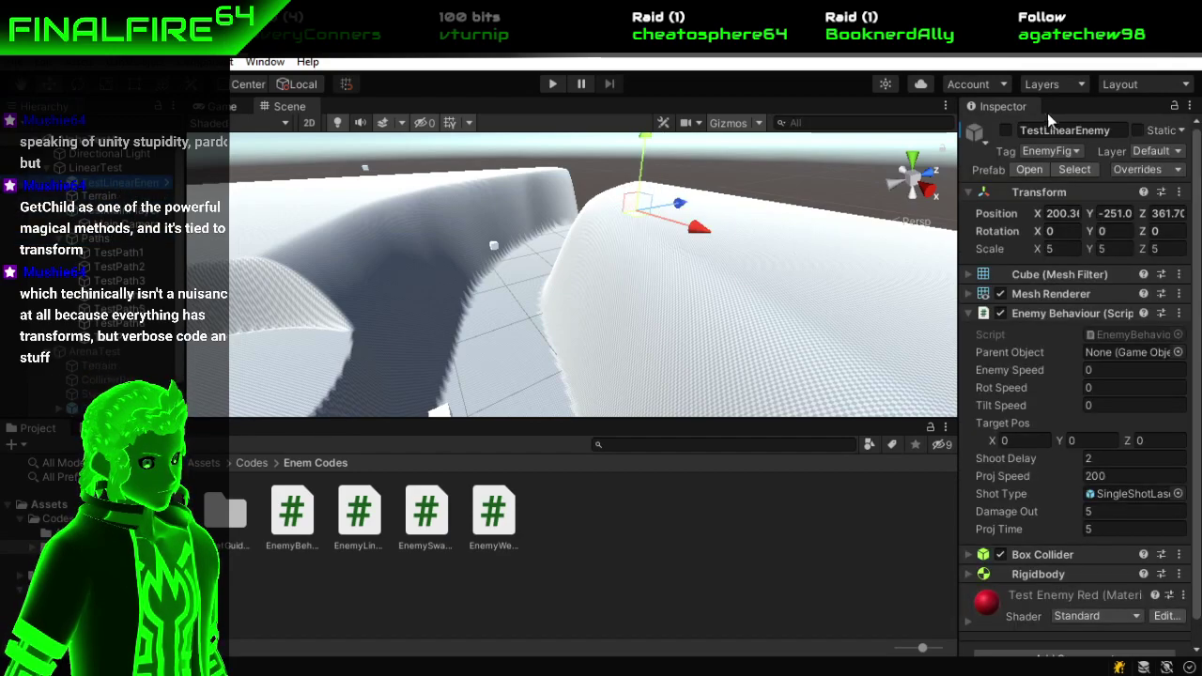
click(1006, 130)
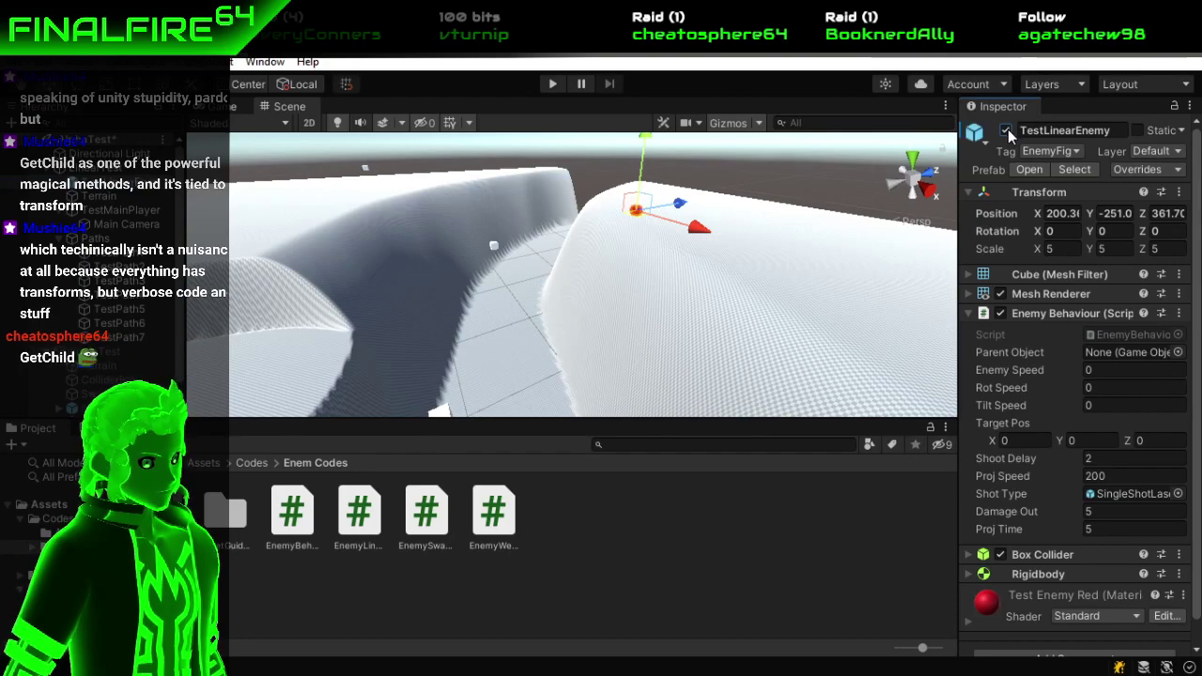
key(f)
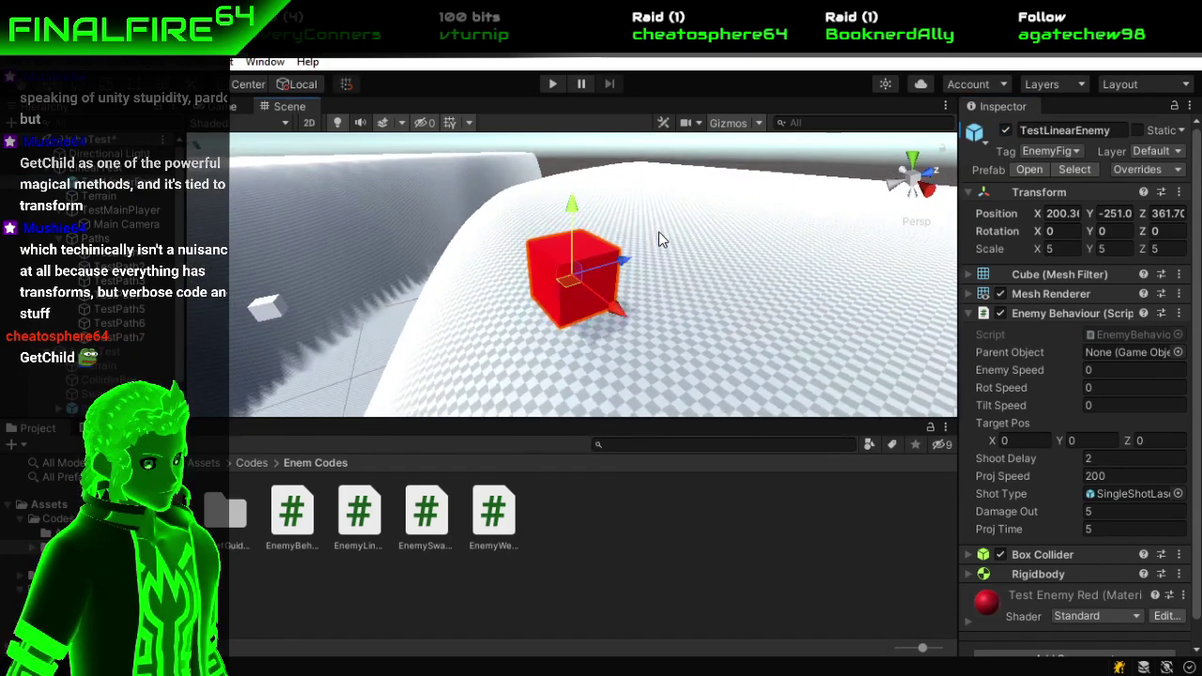
drag(573, 285, 570, 257)
drag(522, 320, 601, 292)
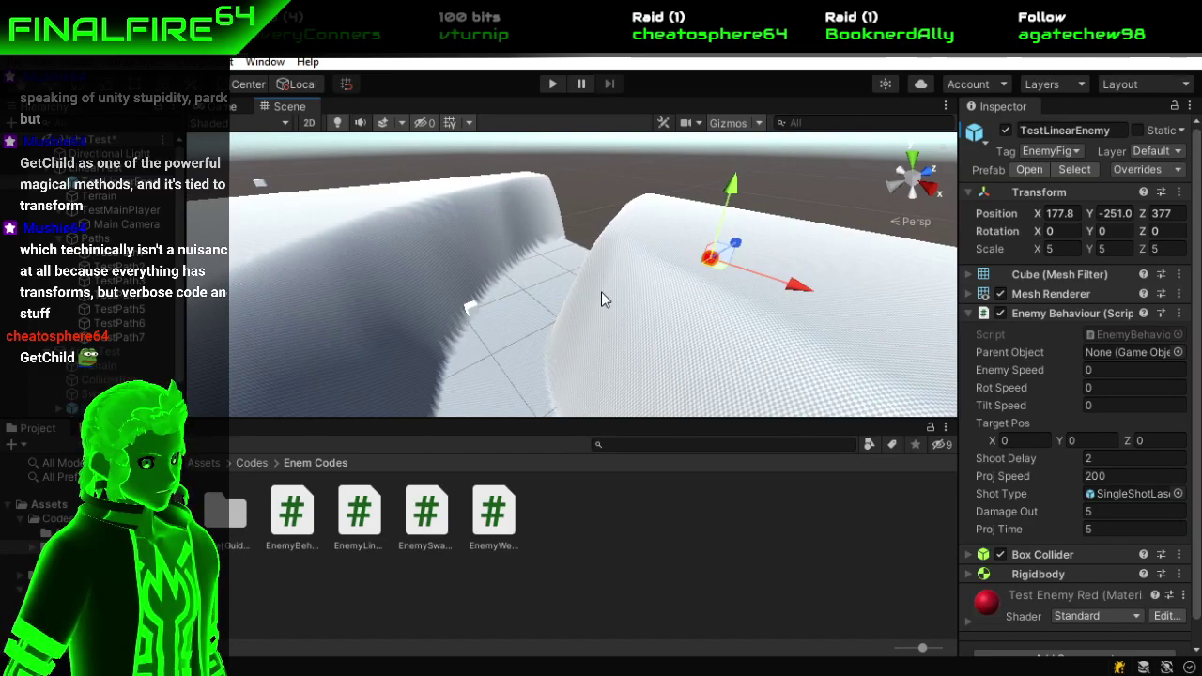
scroll(688, 248, up, 2)
key(f)
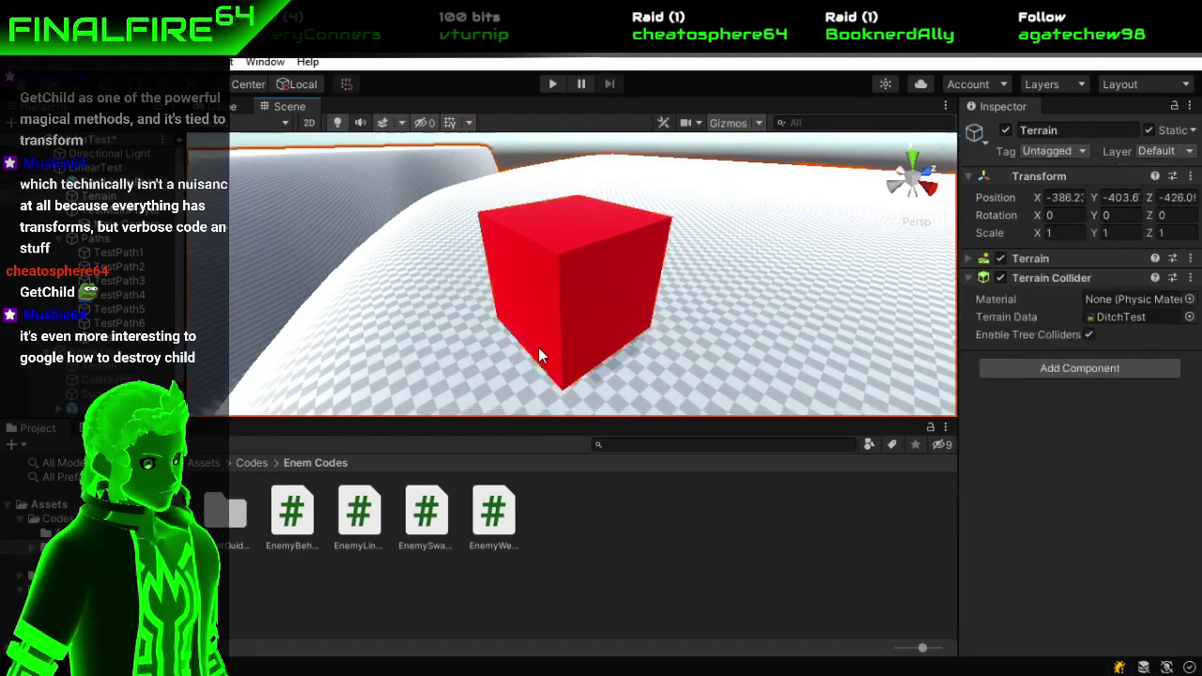
Open the TestLinearEnemy prefab asset in isolation and add a sphere as a child of the enemy.
right_click(112, 181)
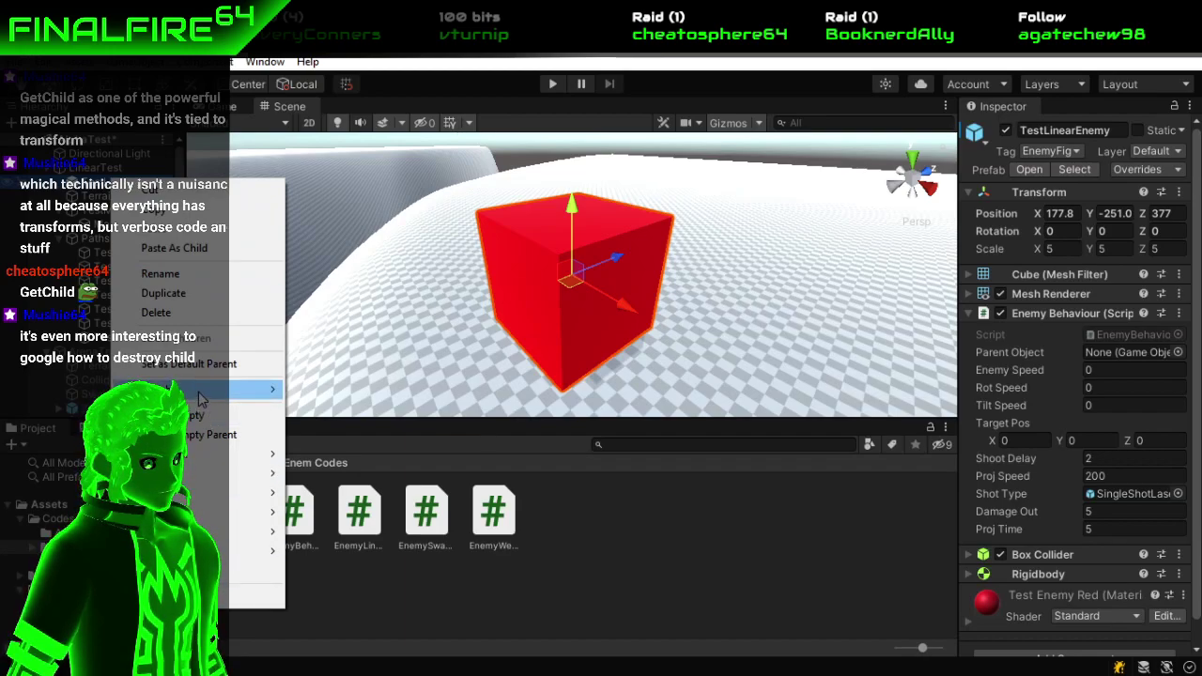
mouse_move(260, 387)
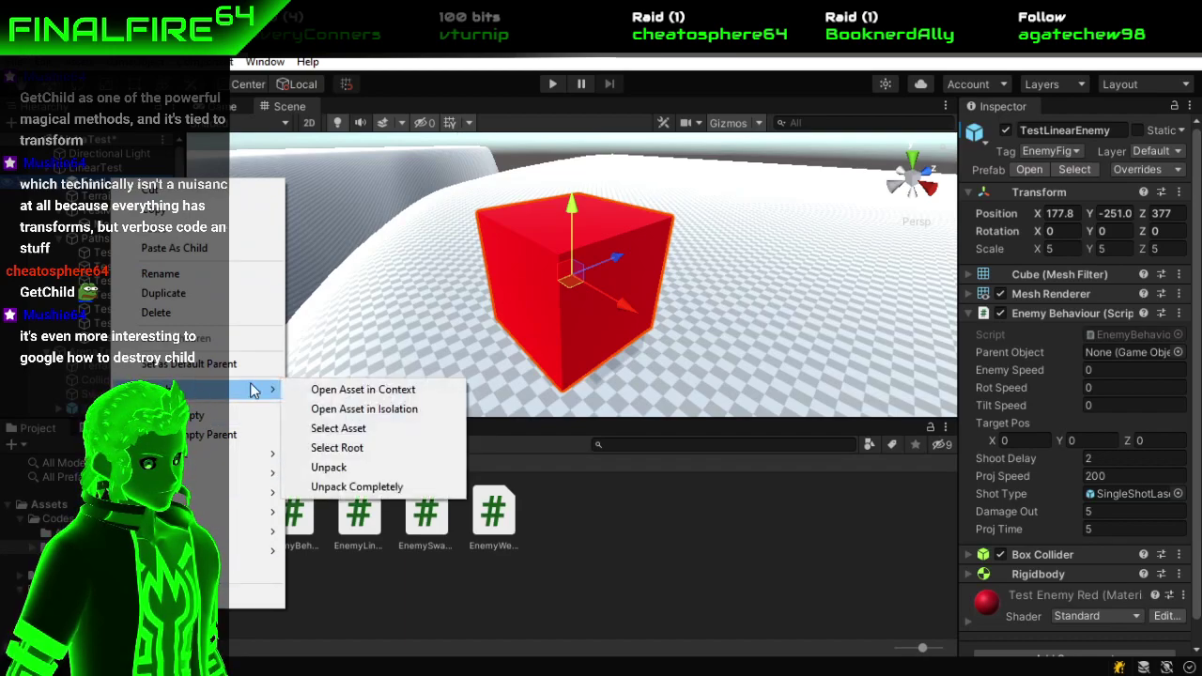
click(343, 408)
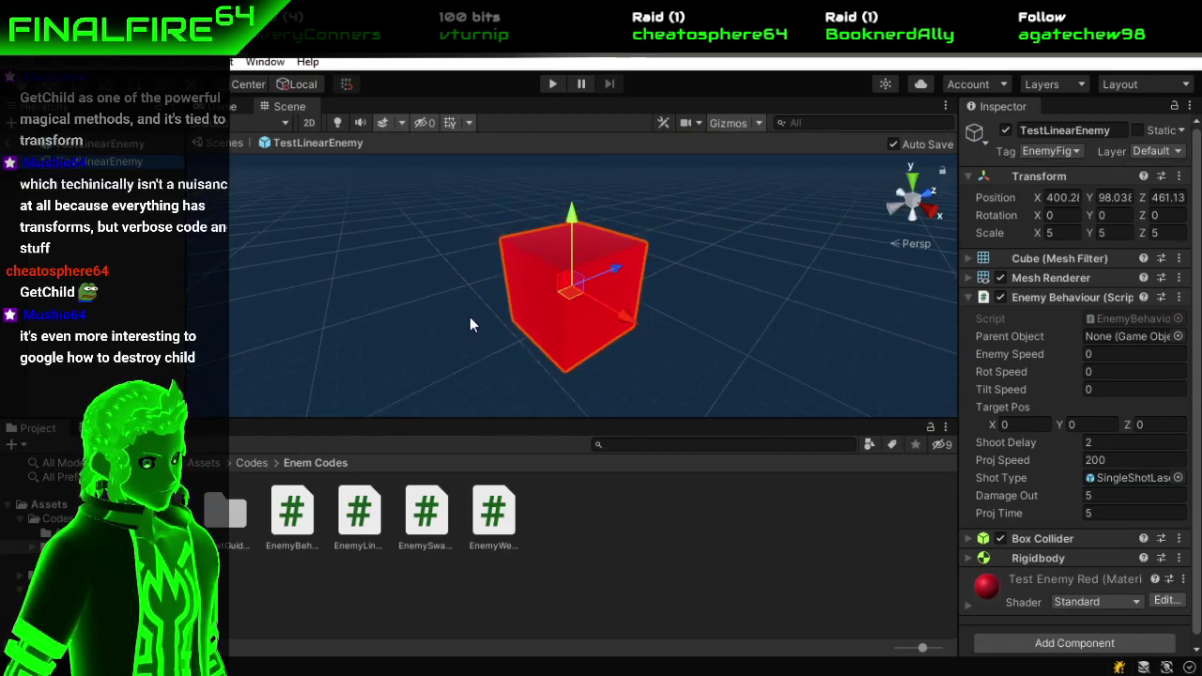
right_click(84, 243)
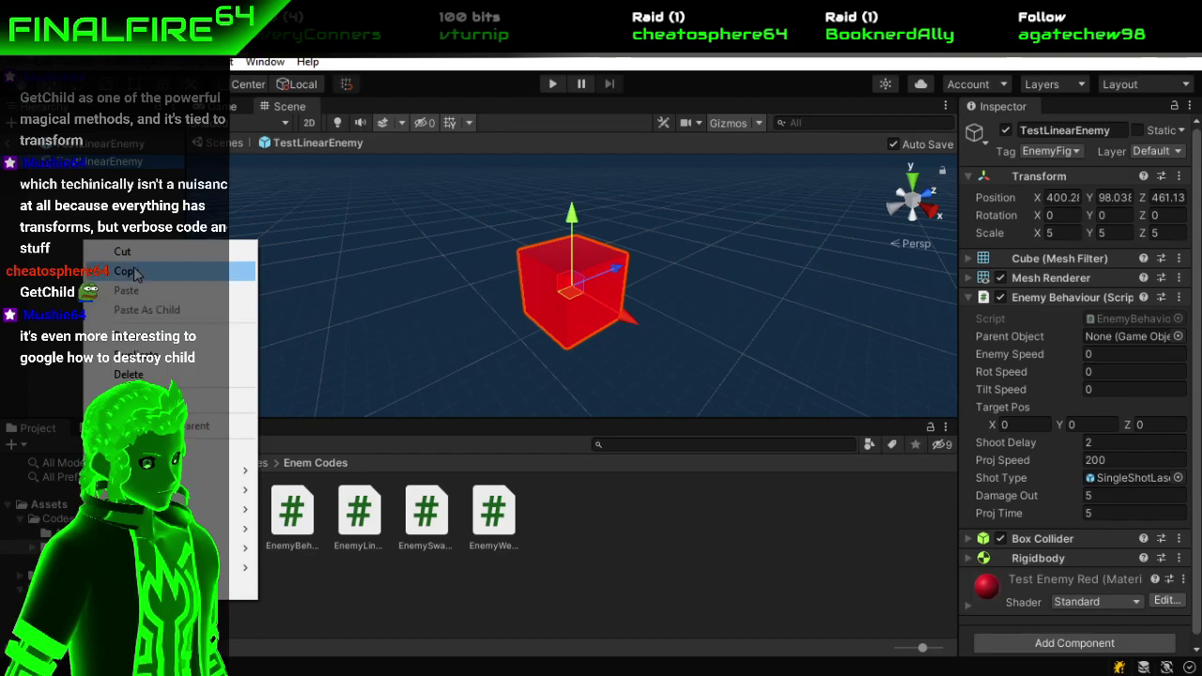
mouse_move(179, 471)
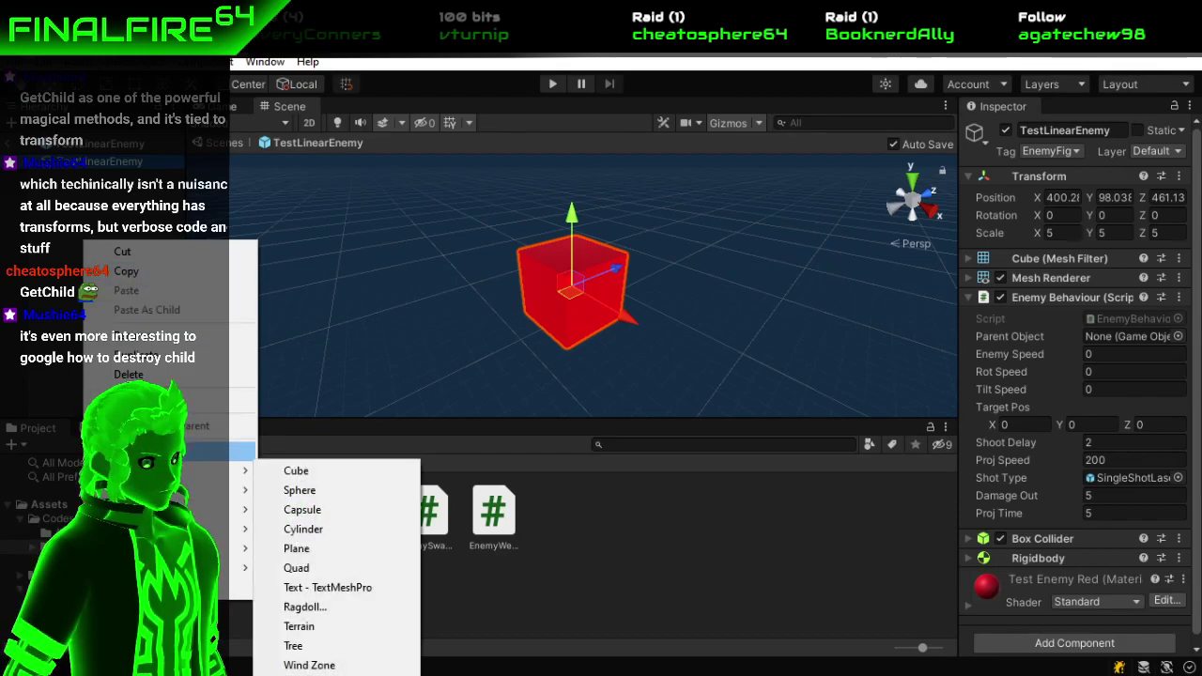
mouse_move(235, 470)
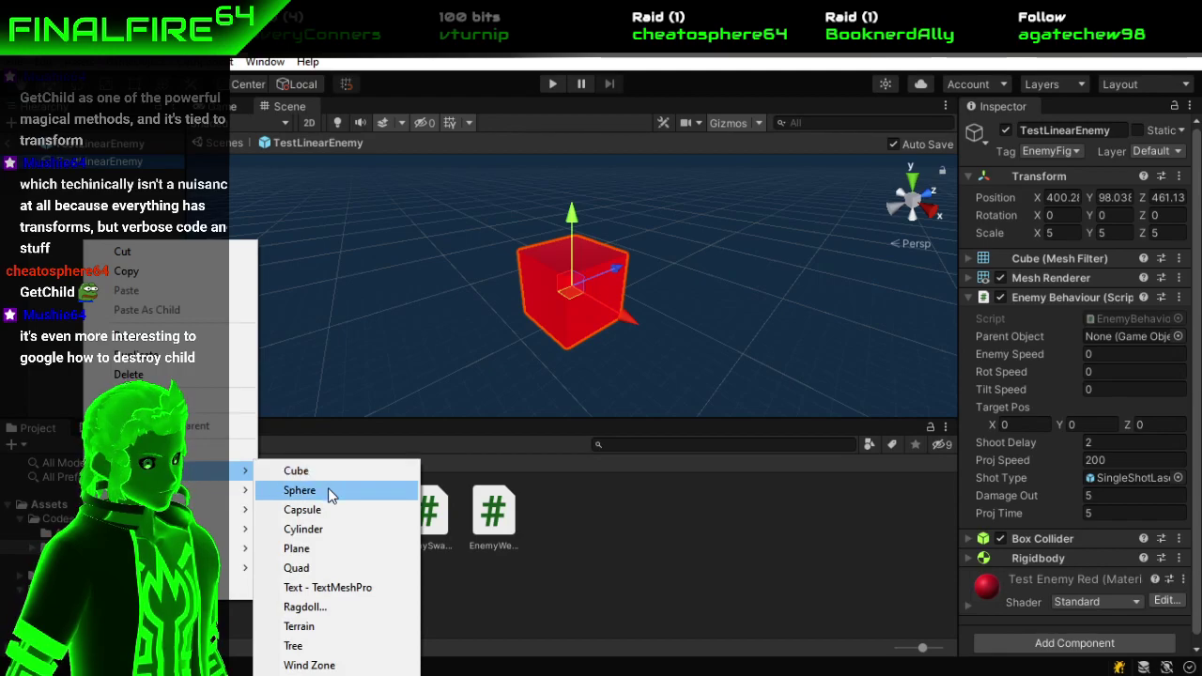
click(327, 488)
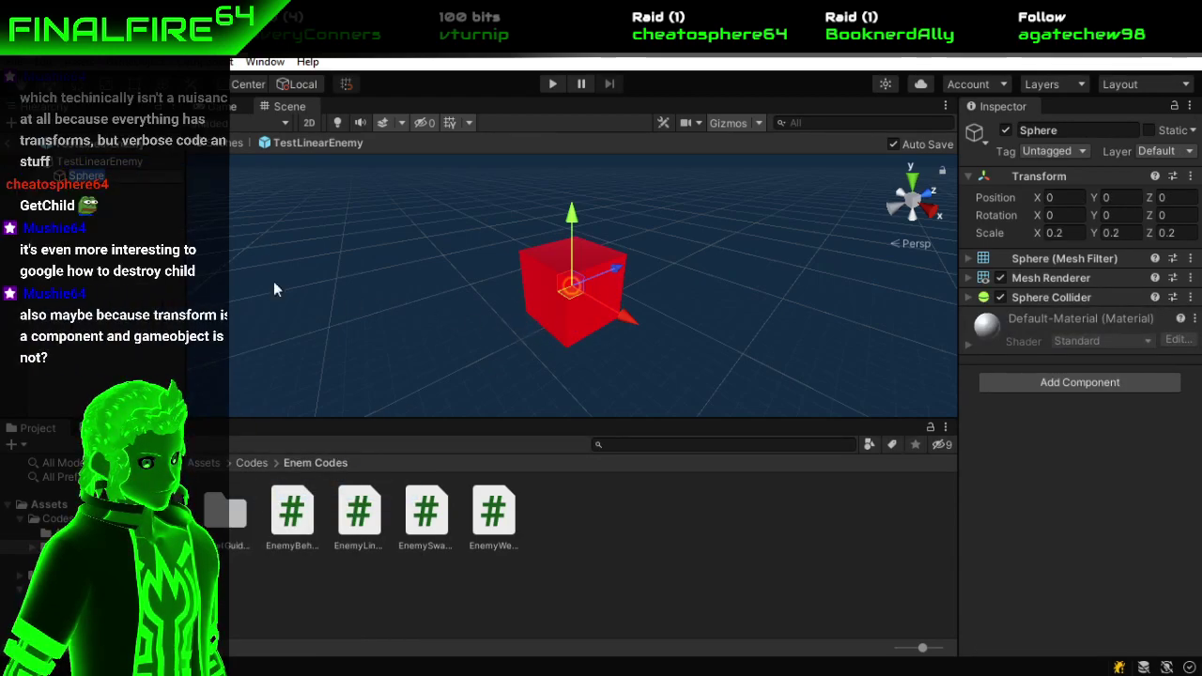
Rename the child sphere to "Destination" and return from the prefab to the scene.
key(F2)
text(Destination)
key(Return)
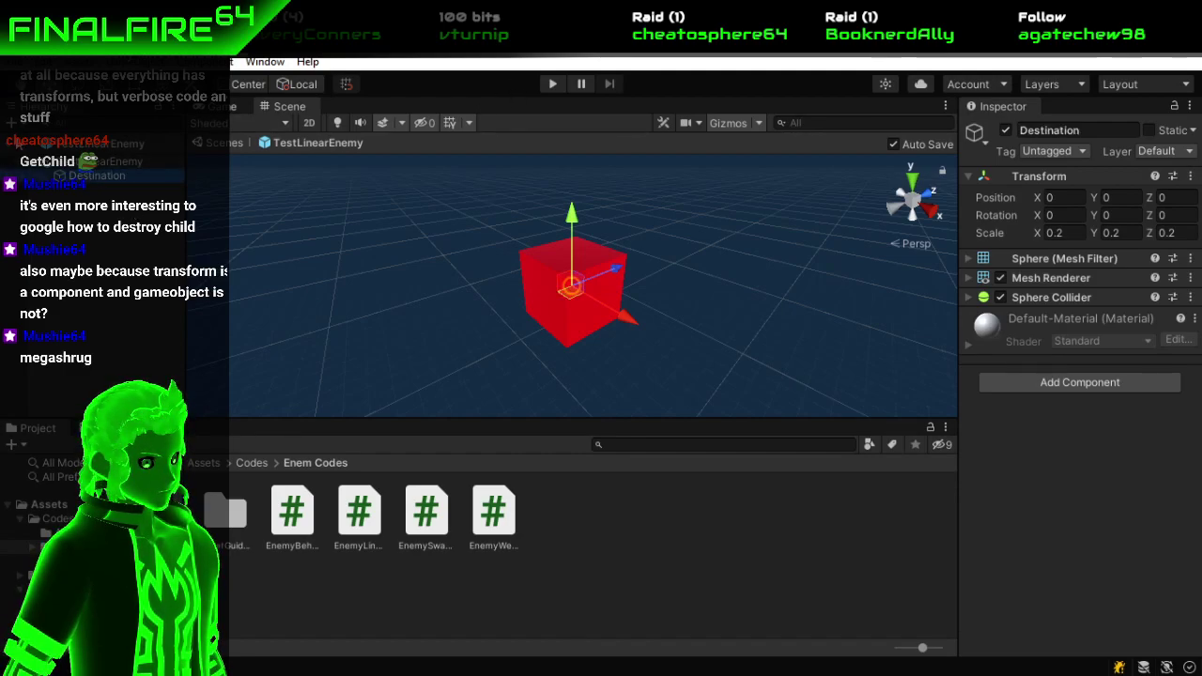
click(11, 143)
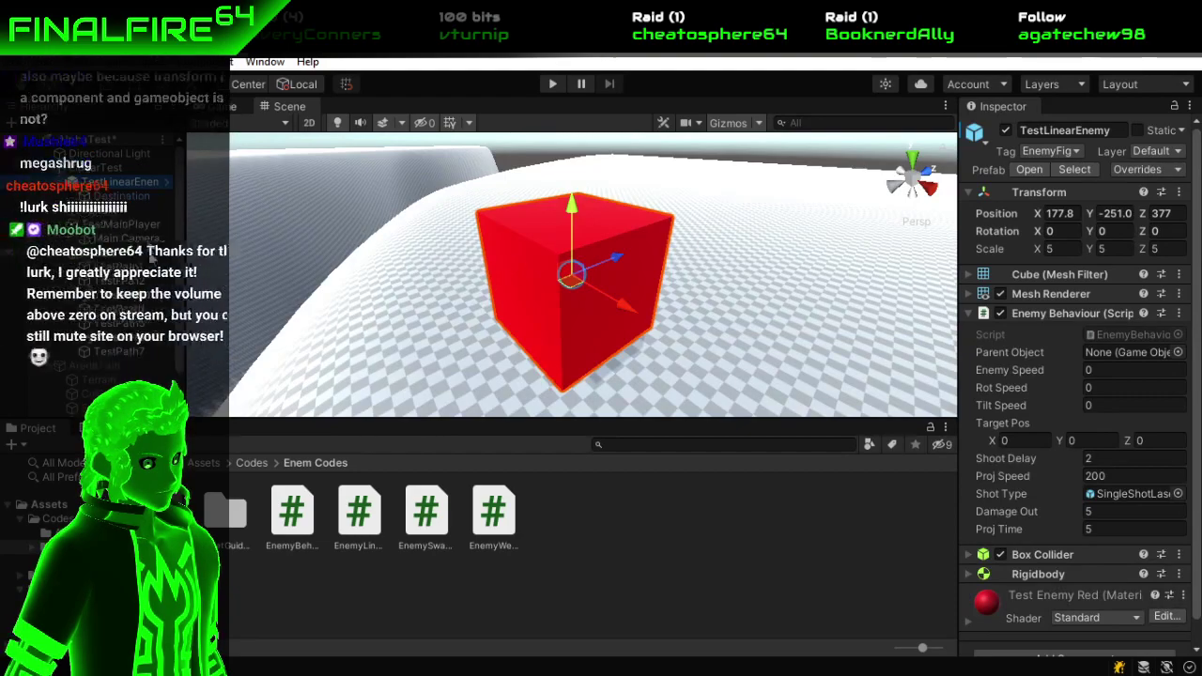
Move TestLinearEnemy's Destination child across the ditch to about X -55.9, Z -47.1 relative to the enemy.
click(117, 195)
scroll(469, 241, down, 10)
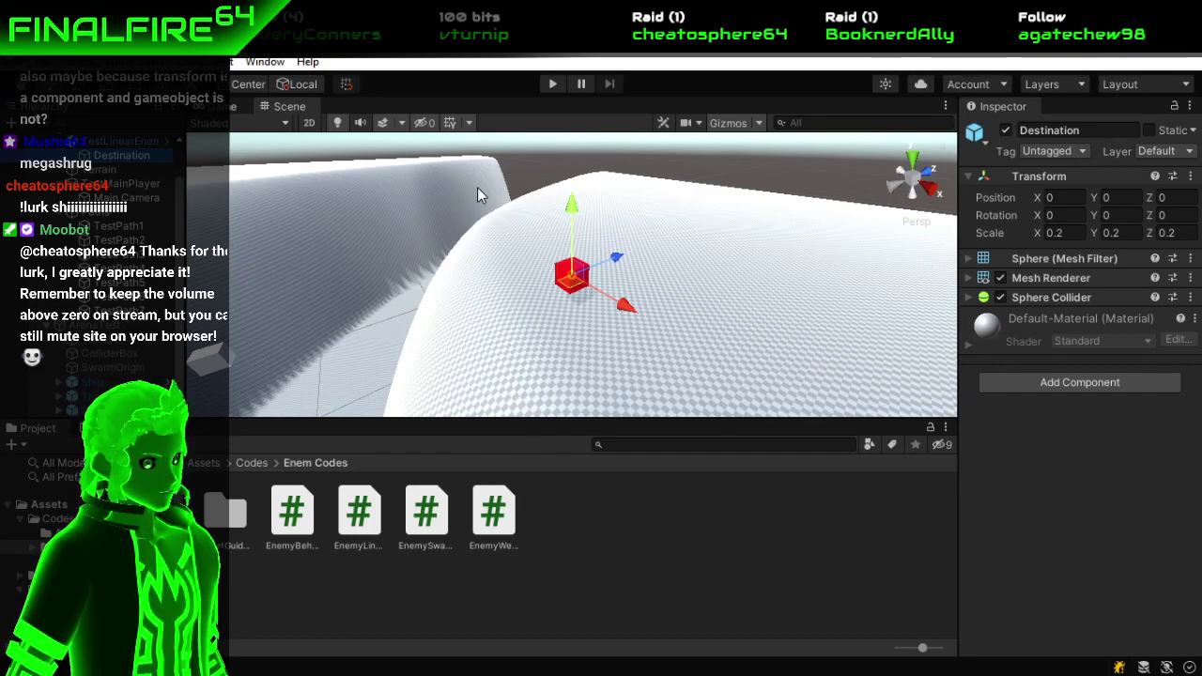
drag(478, 207, 498, 235)
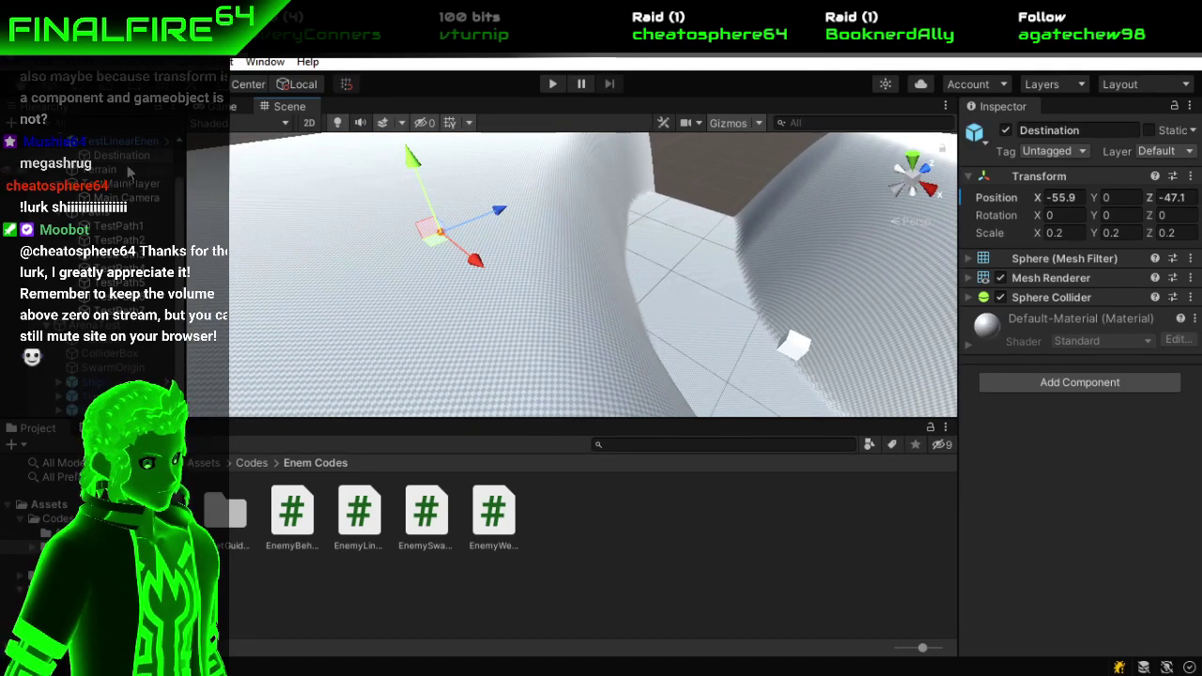
Duplicate the TestLinearEnemy object together with its Destination child.
click(118, 141)
drag(582, 210, 475, 198)
key(ctrl+d)
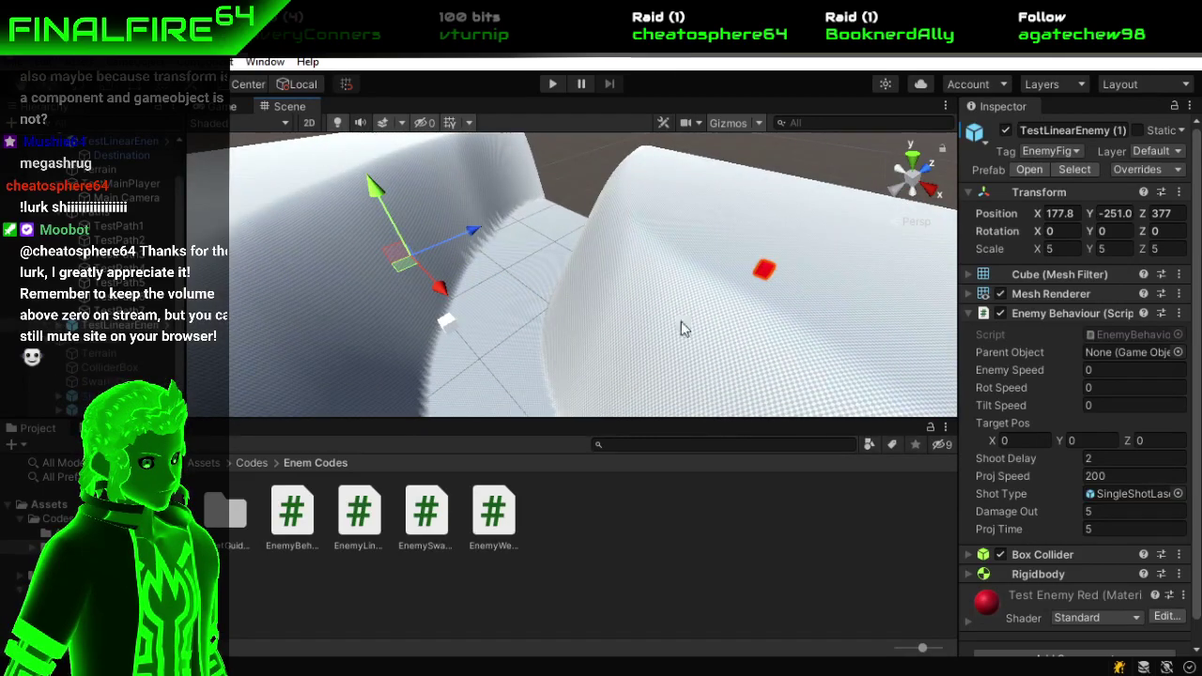
Duplicate TestLinearEnemy into a two-by-two cluster of four enemies and move the original next to its copies in the hierarchy.
drag(393, 270, 435, 254)
key(ctrl+d)
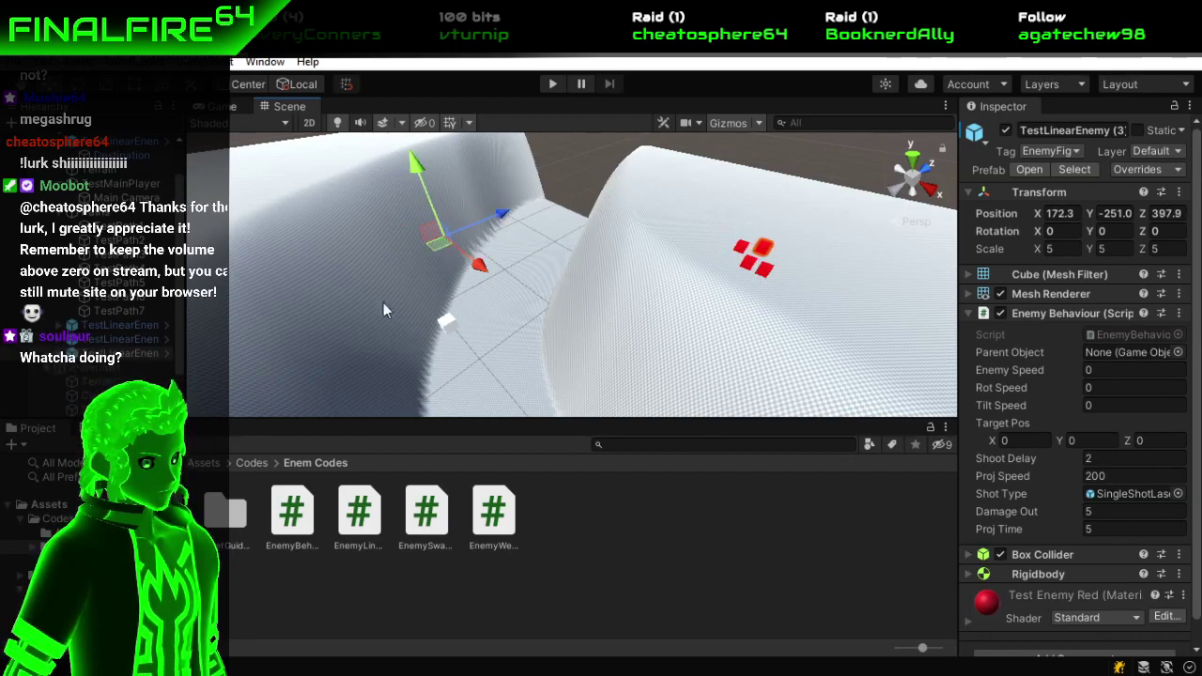
scroll(164, 362, up, 2)
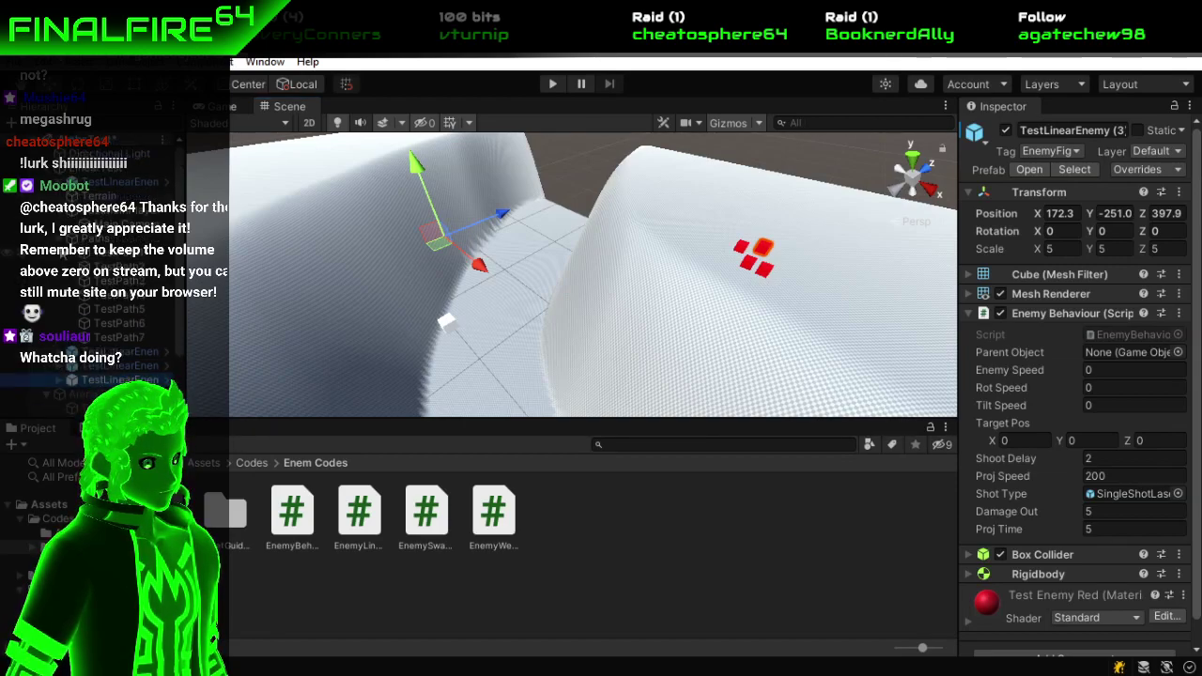
click(63, 252)
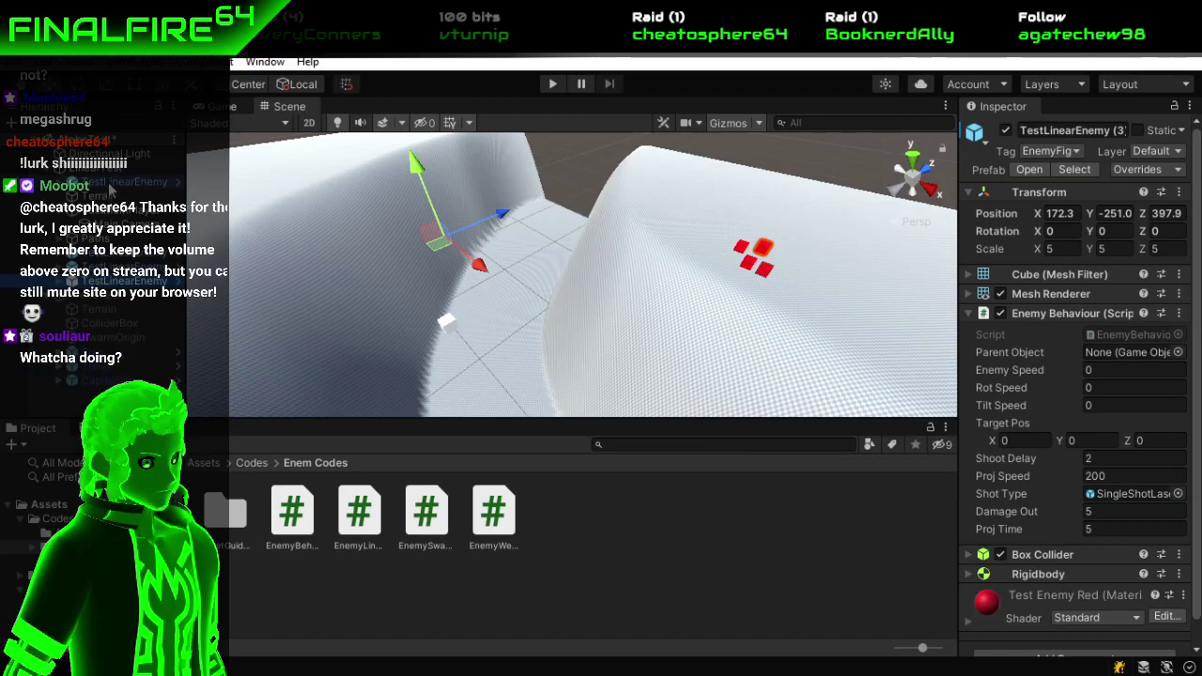
click(122, 238)
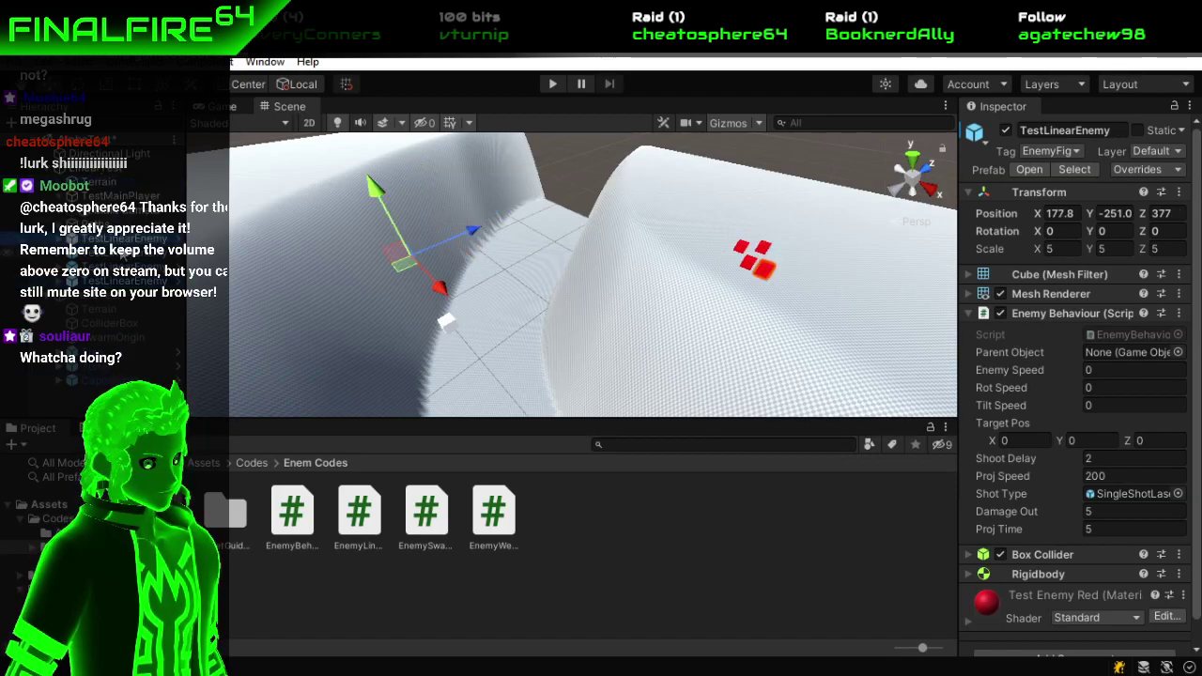
scroll(657, 188, down, 1)
click(766, 168)
drag(456, 301, 525, 238)
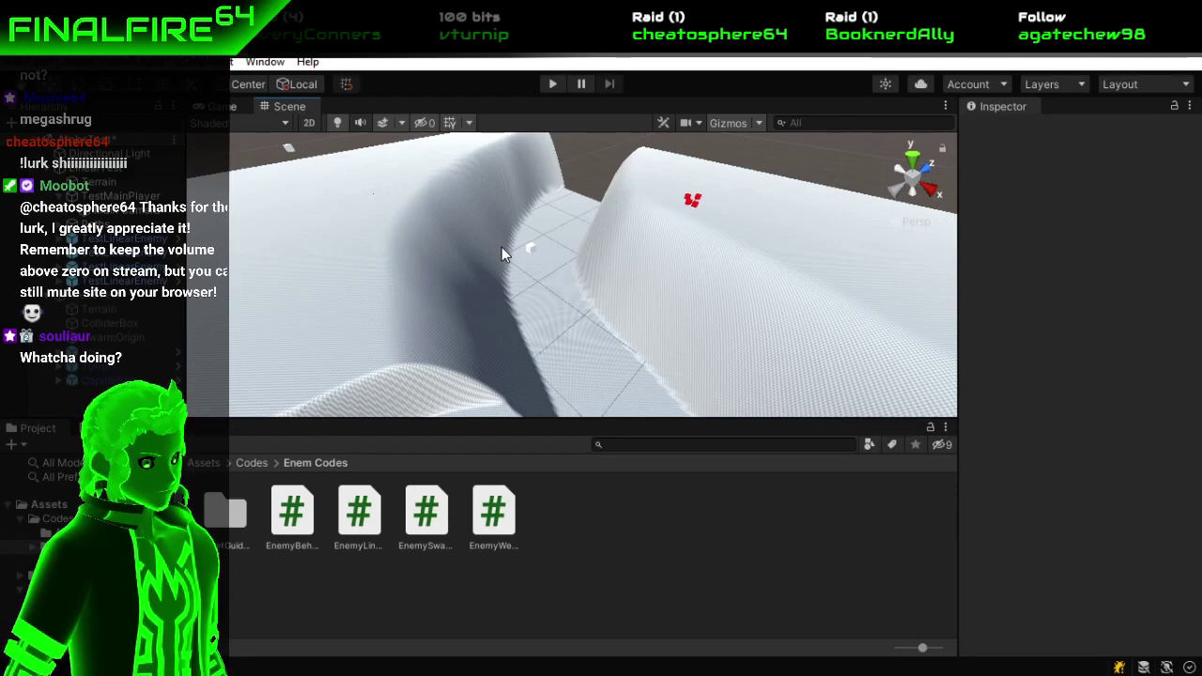
drag(612, 215, 654, 267)
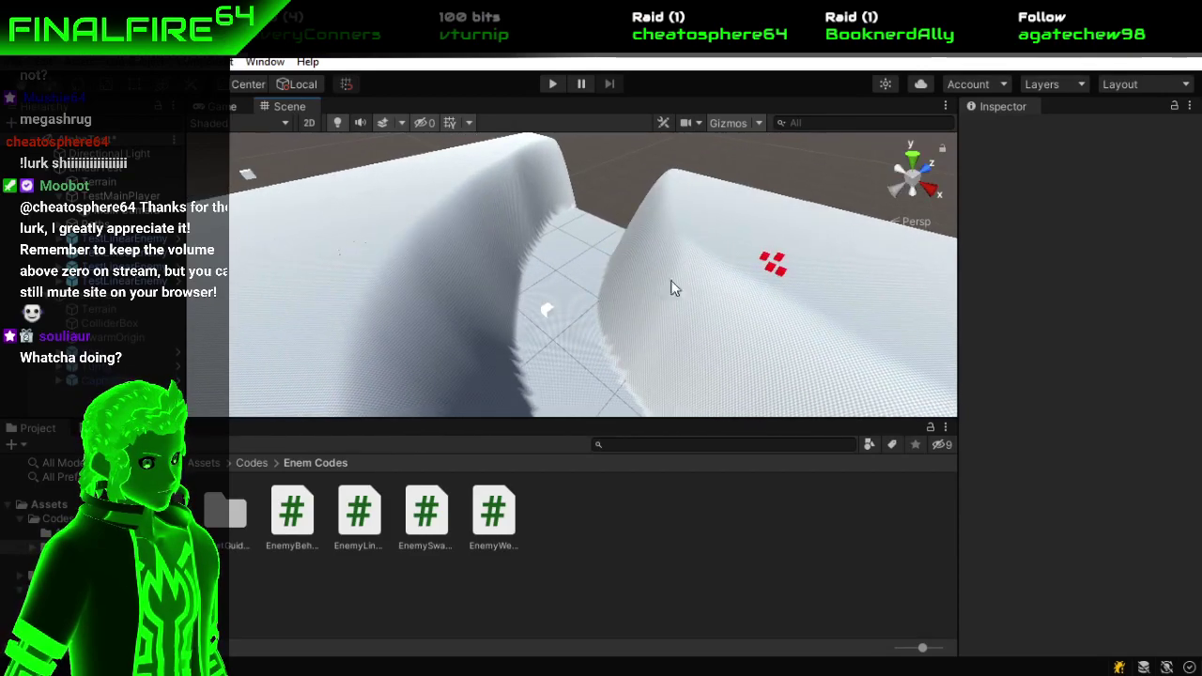
drag(341, 270, 696, 189)
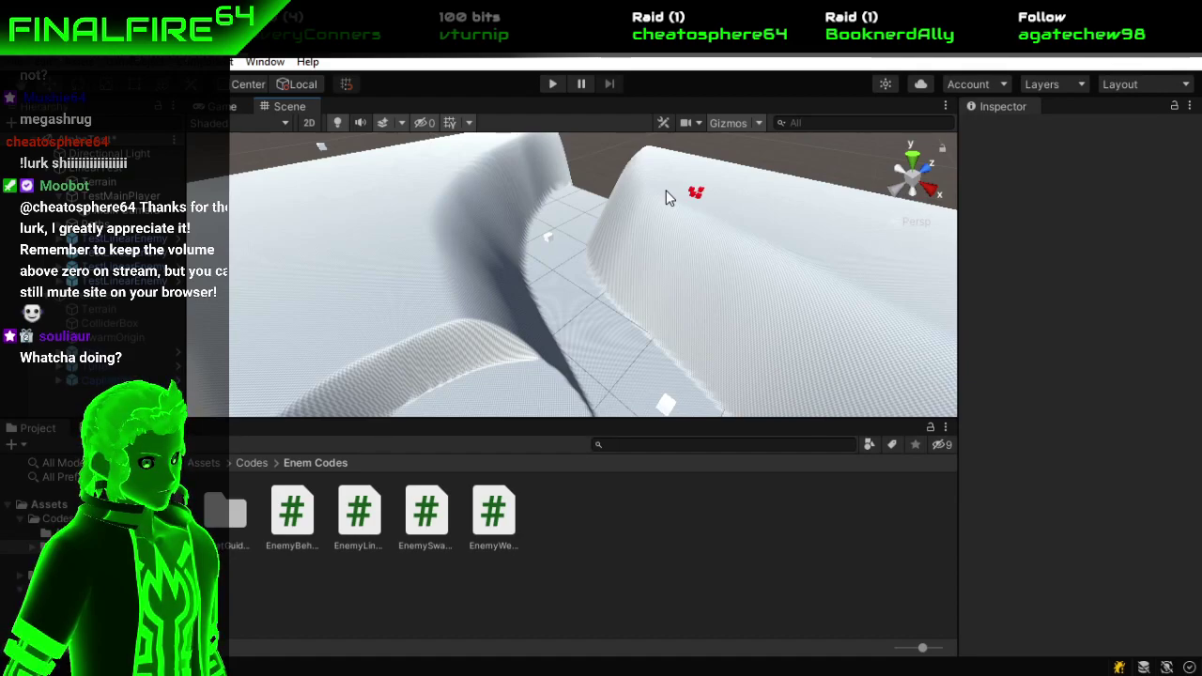
drag(603, 269, 569, 226)
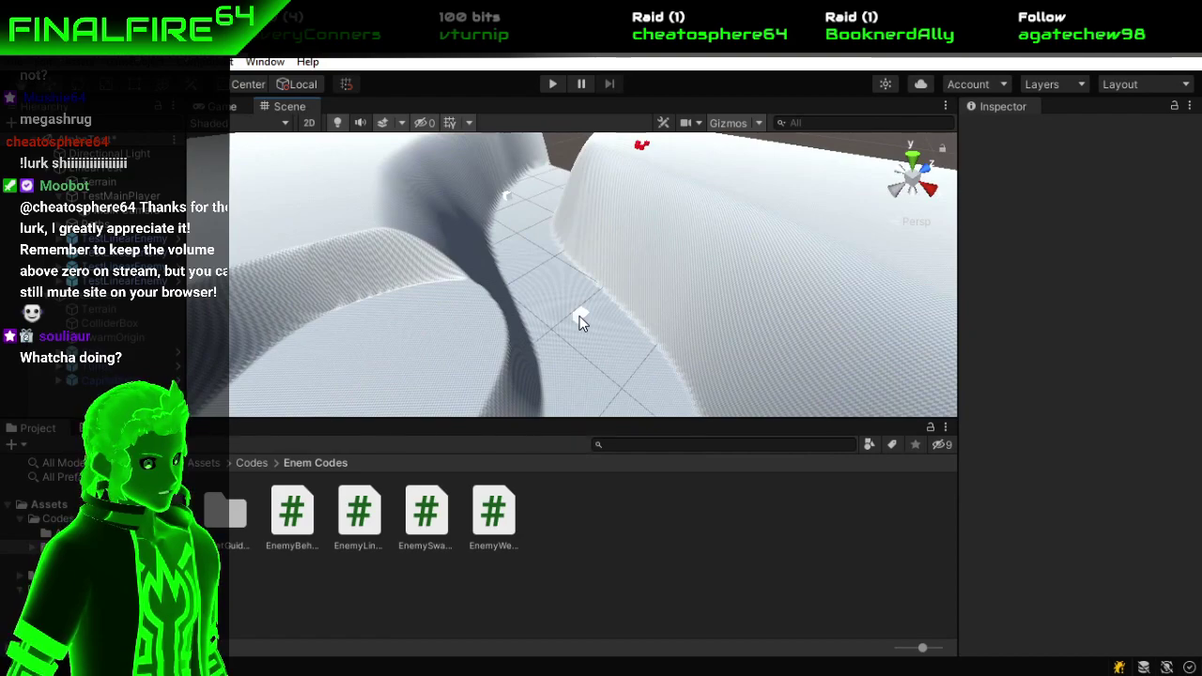
drag(580, 322, 652, 188)
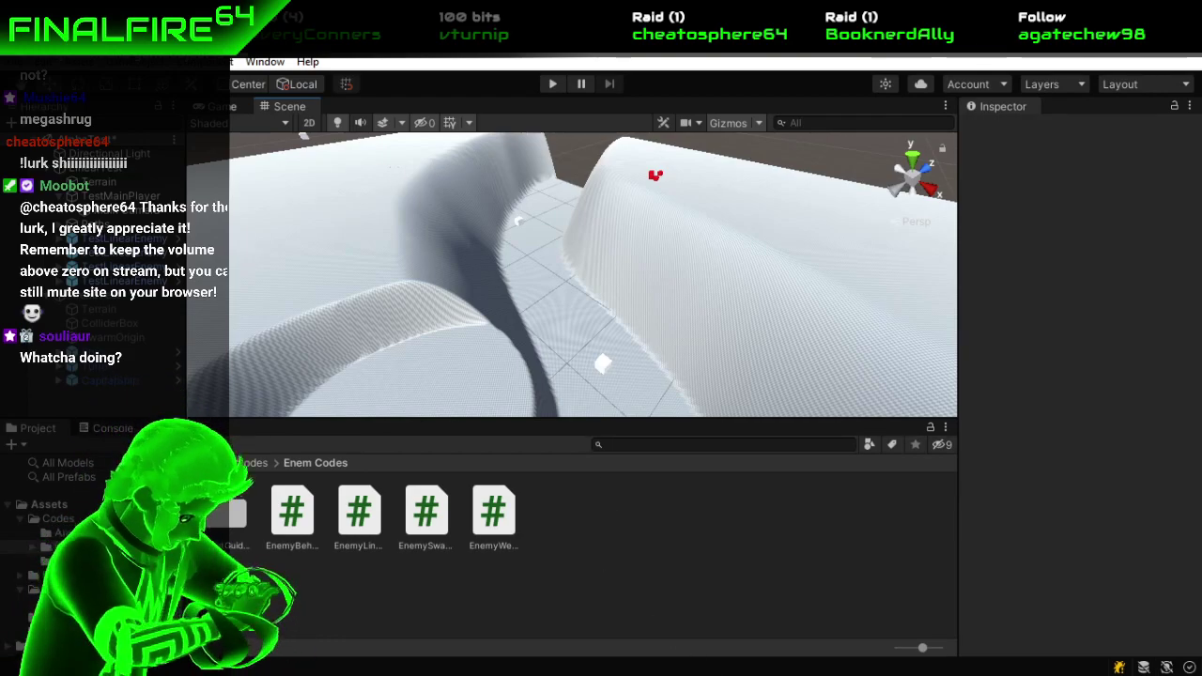
Switch to Visual Studio and add a comment inside FixedUpdate of EnemyLinearMovement about moving closer to destination.
click(714, 668)
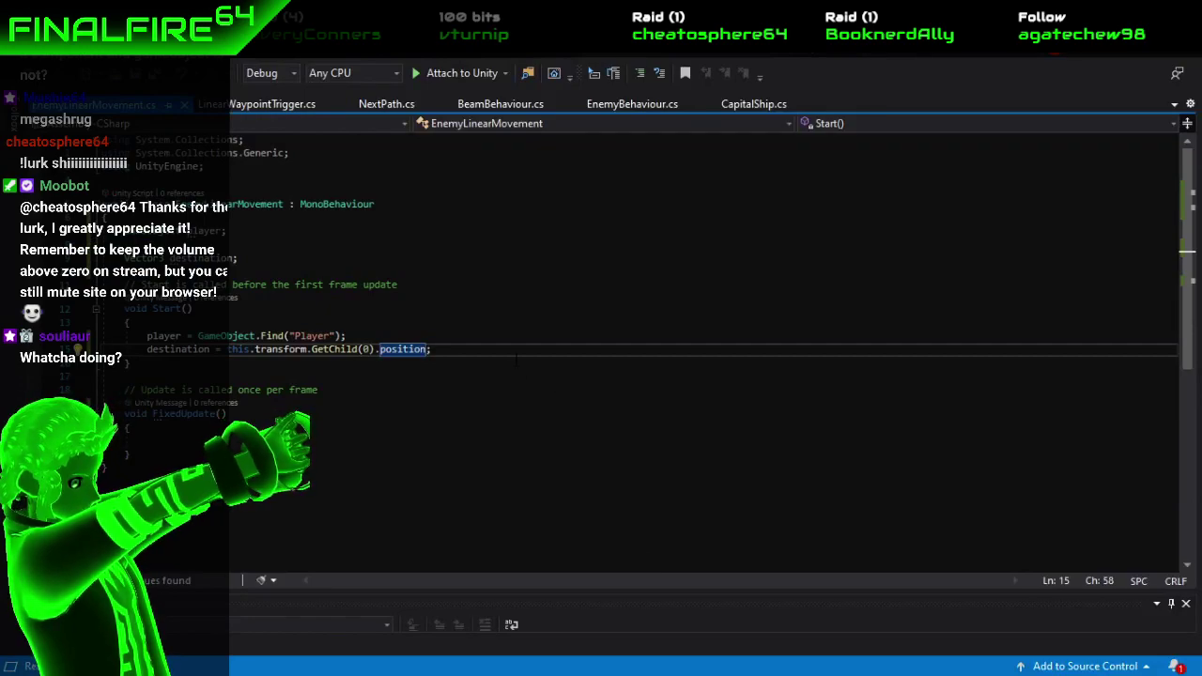
key(Down)
key(Down)
key(Down)
key(Return)
text({)
key(Return)
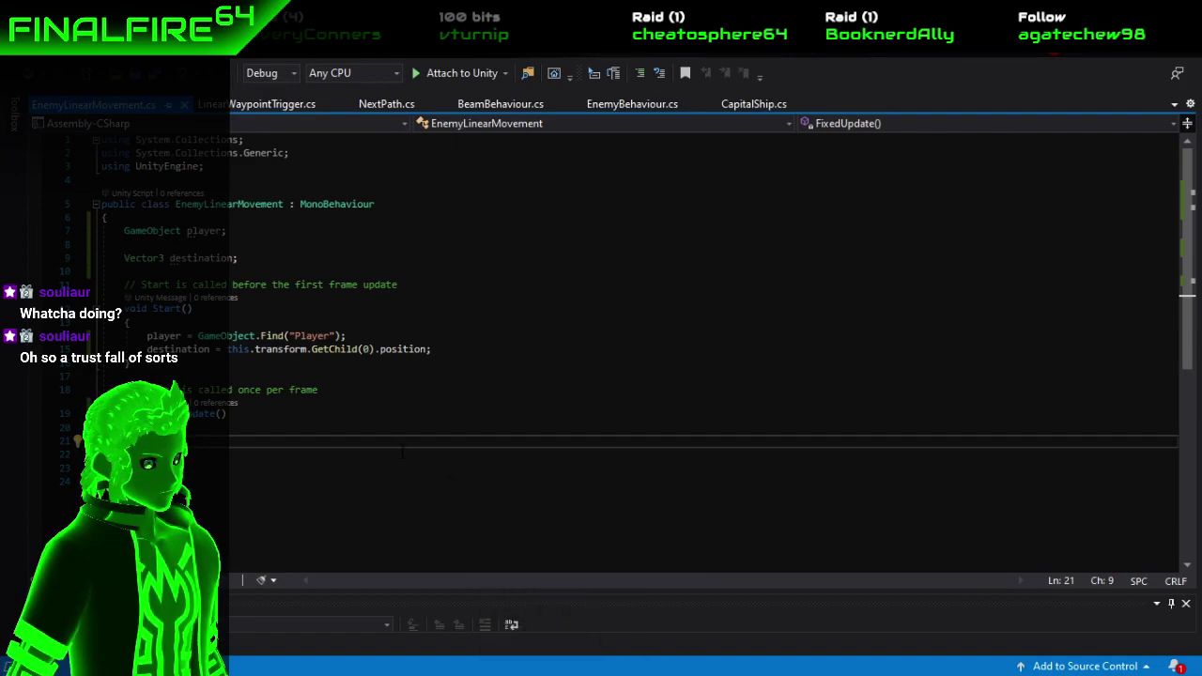
text(//)
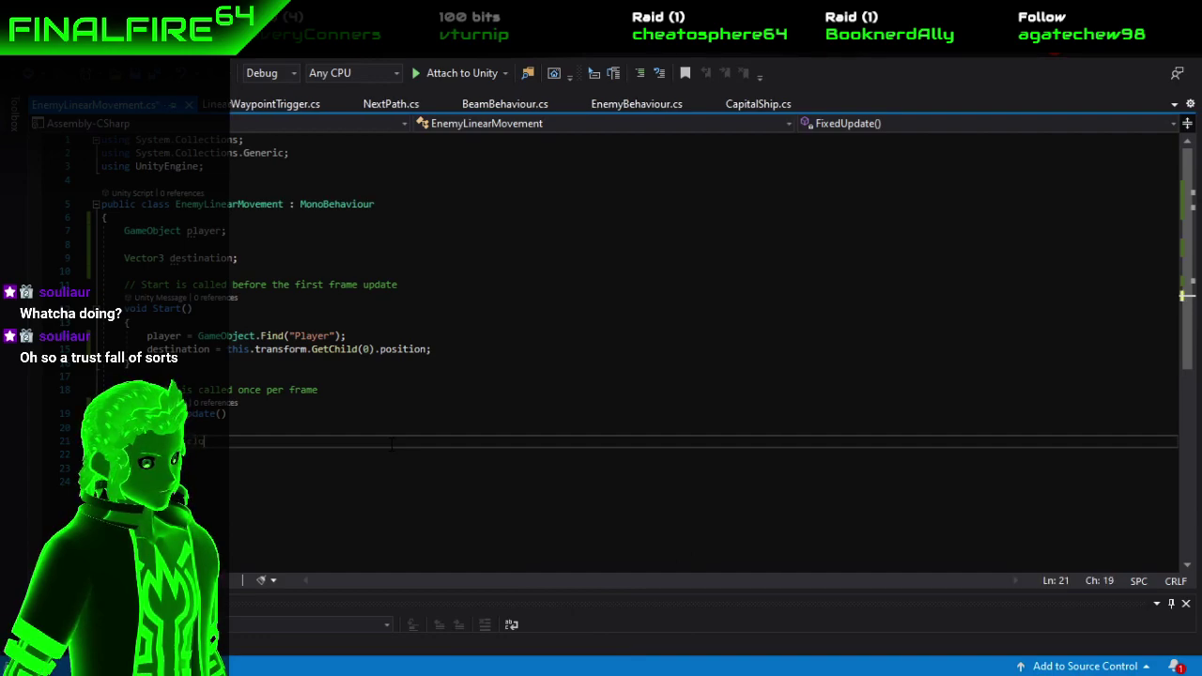
text(de)
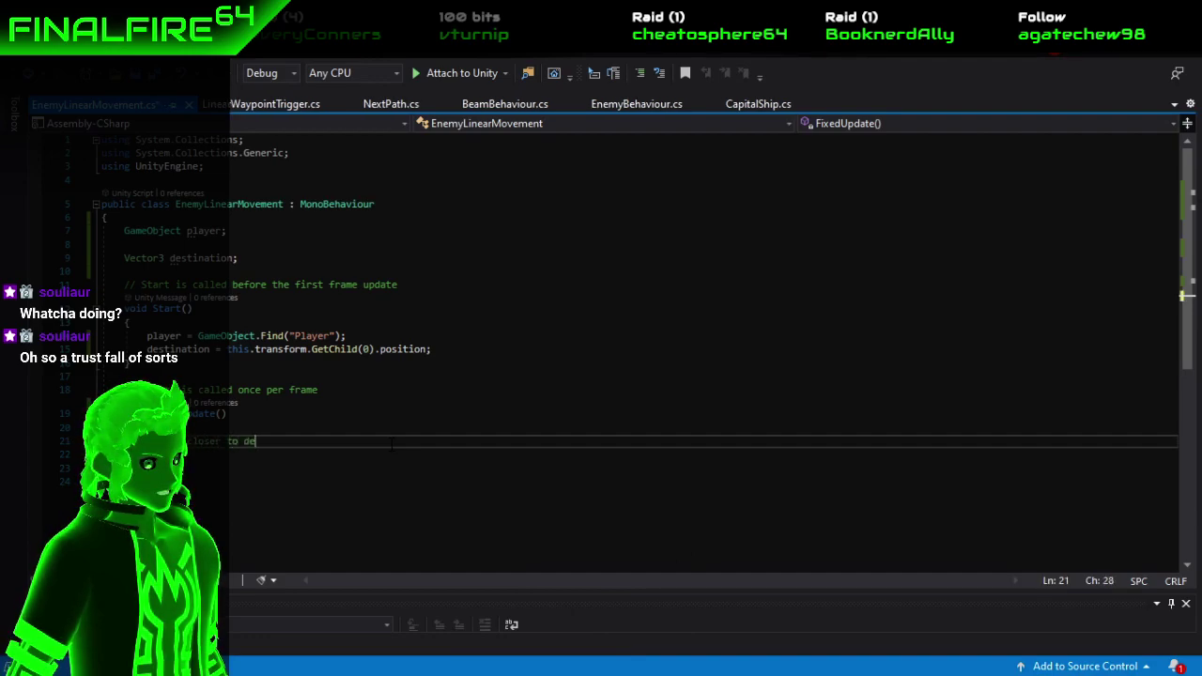
text(stination)
key(Return)
key(Return)
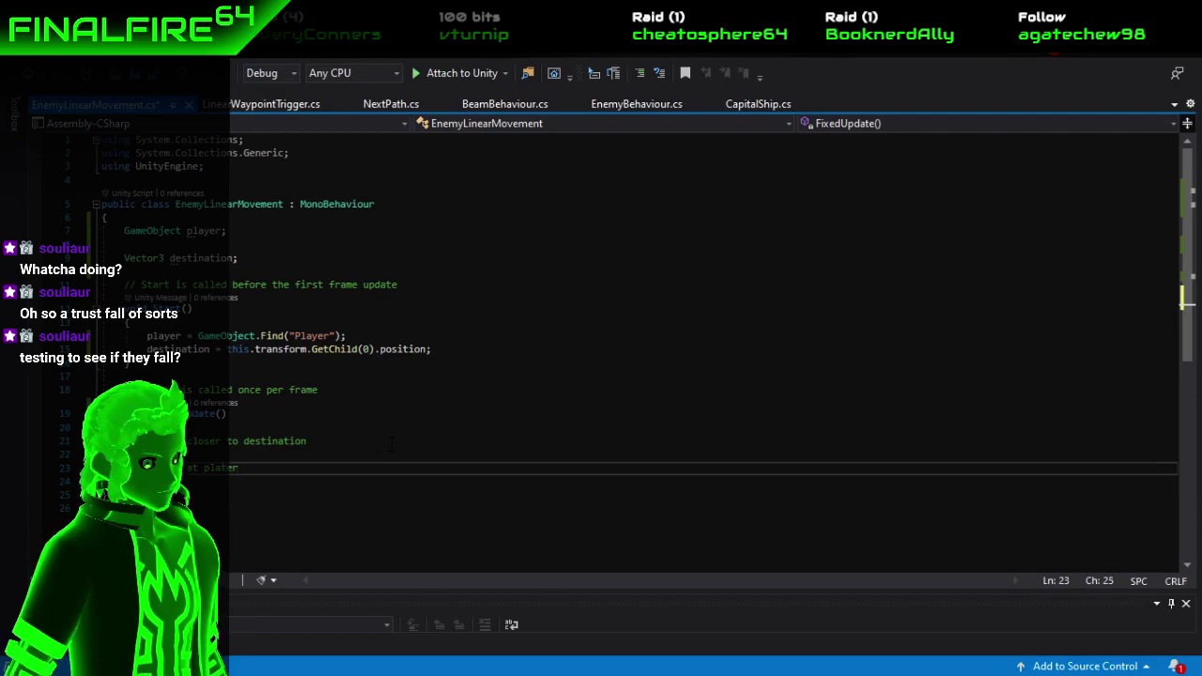
Correct the second FixedUpdate comment to end in "at player" and add blank lines before and after it.
key(BackSpace)
key(BackSpace)
key(Up)
key(Return)
key(Down)
key(ctrl+Right)
key(ctrl+Right)
key(ctrl+Right)
key(Return)
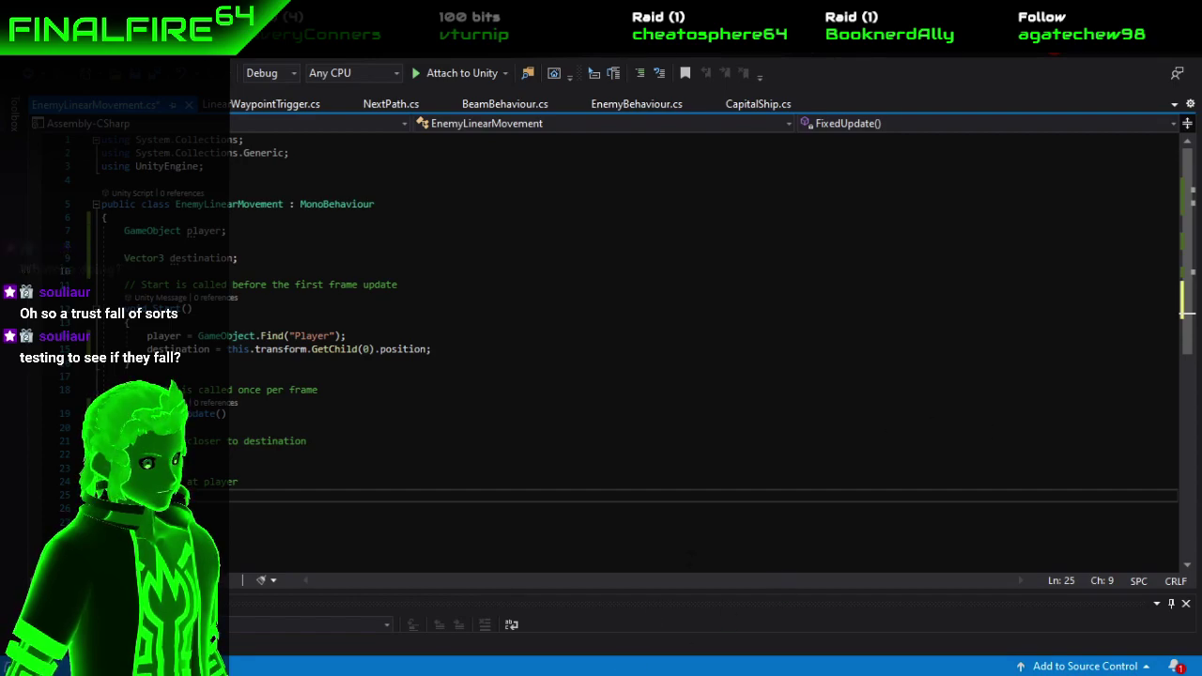
Switch to the browser, search YouTube for "star fox 64" and open the Complete 100% Walkthrough longplay video.
key(alt+Tab)
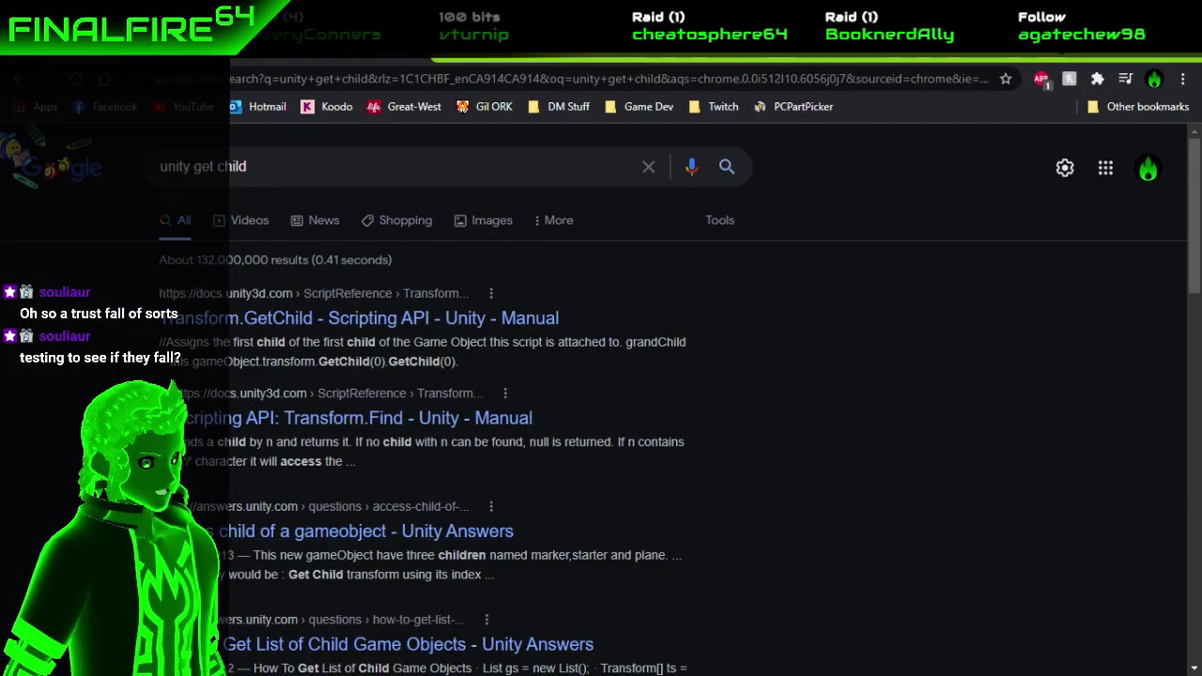
click(177, 109)
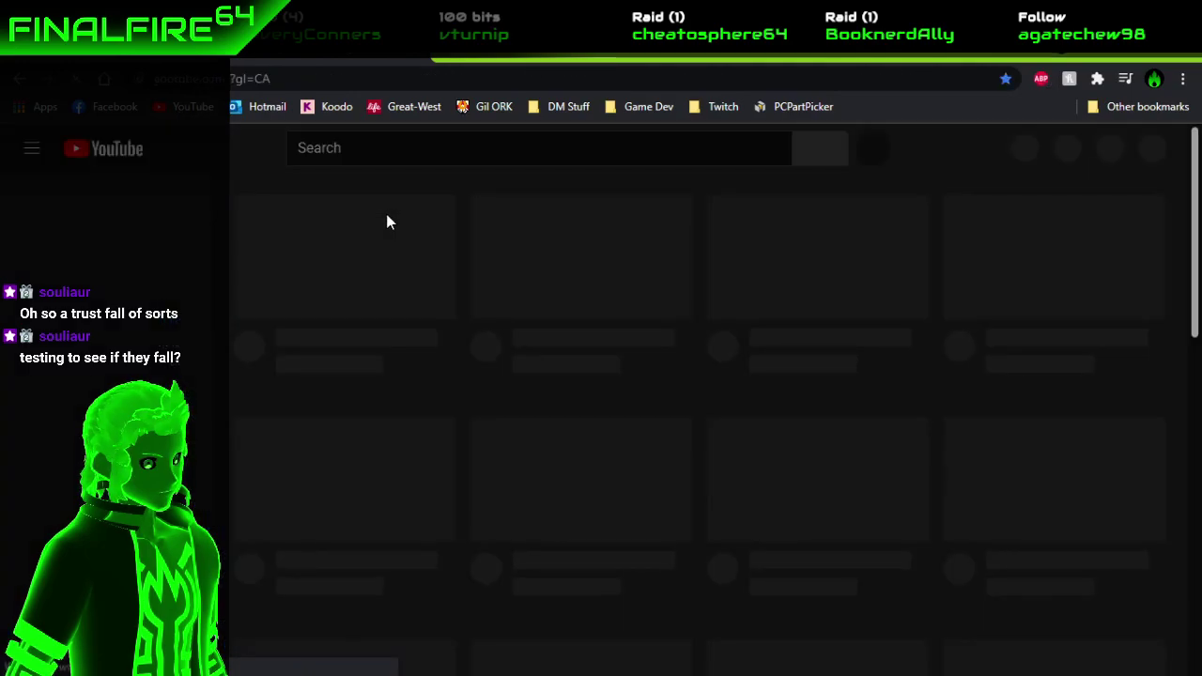
text(star fo)
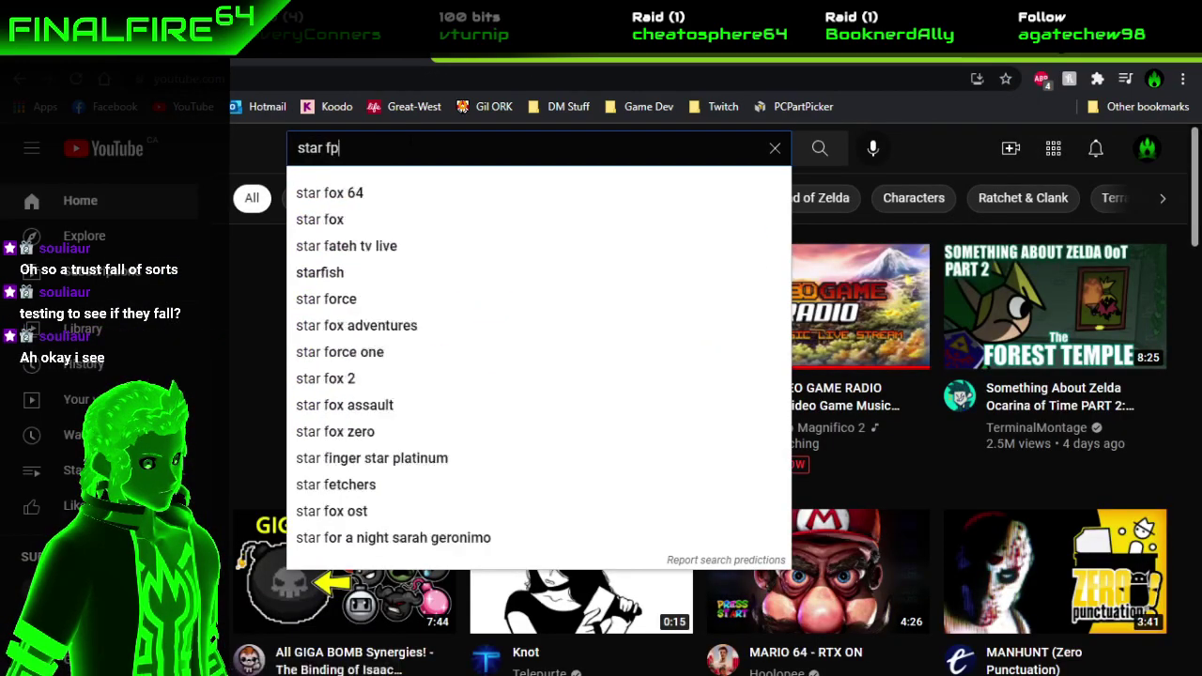
click(408, 184)
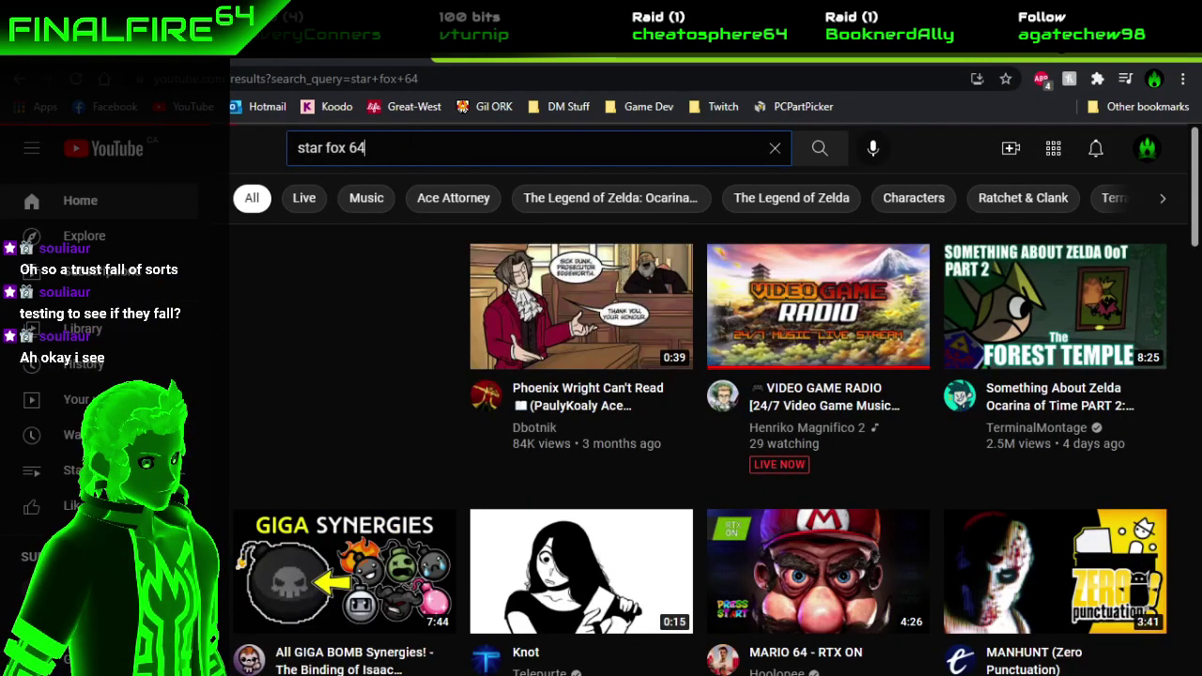
key(ctrl+Tab)
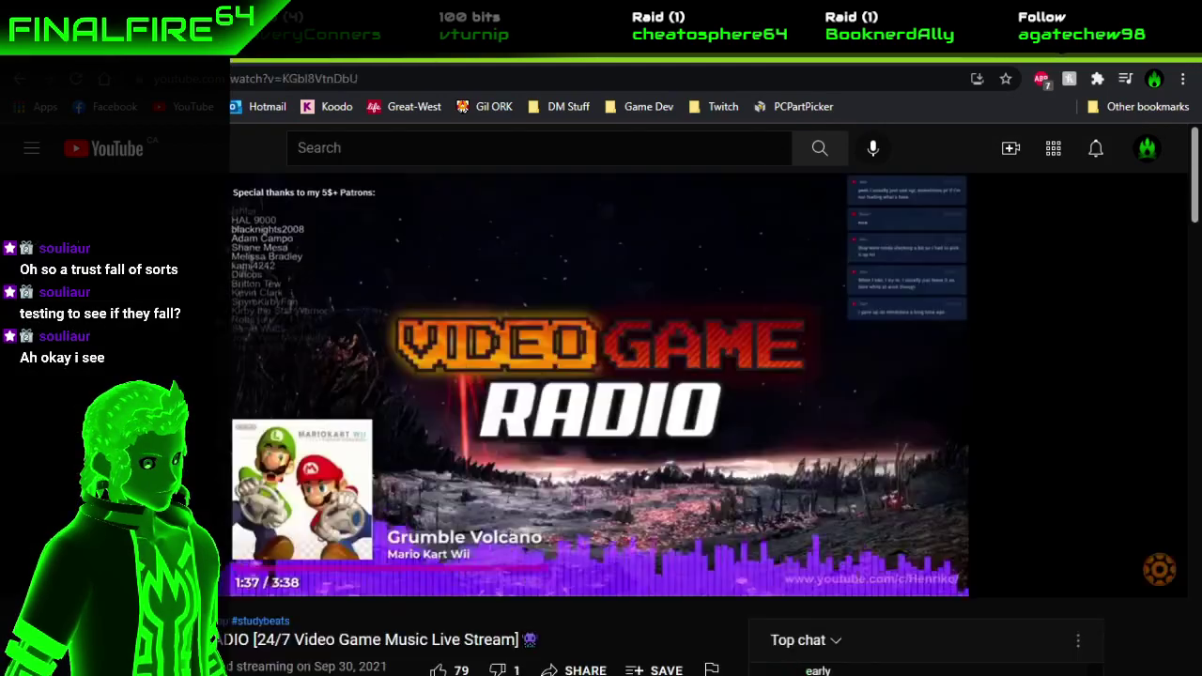
key(ctrl+shift+Tab)
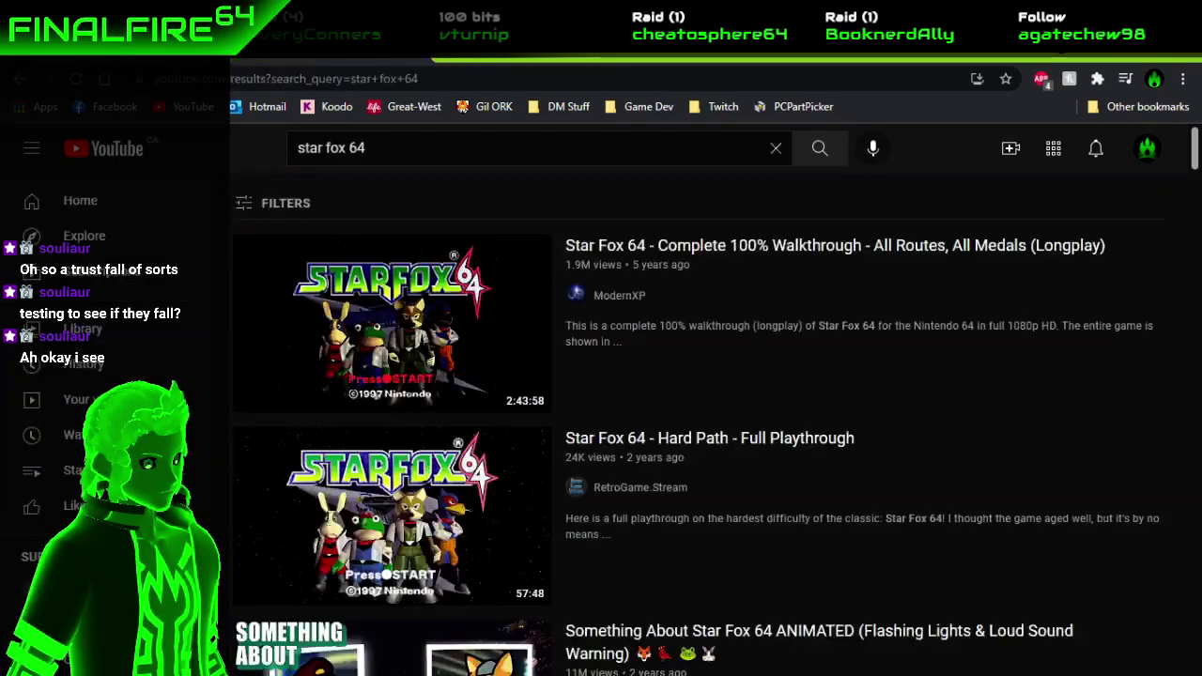
scroll(420, 475, down, 1)
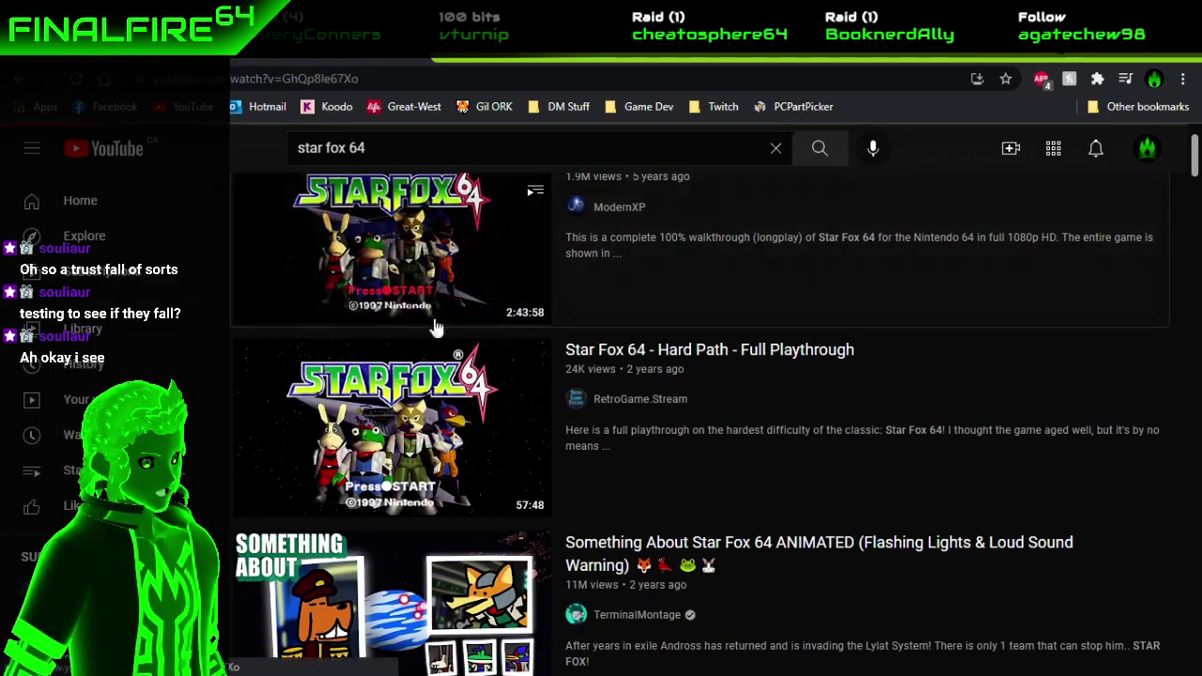
click(389, 244)
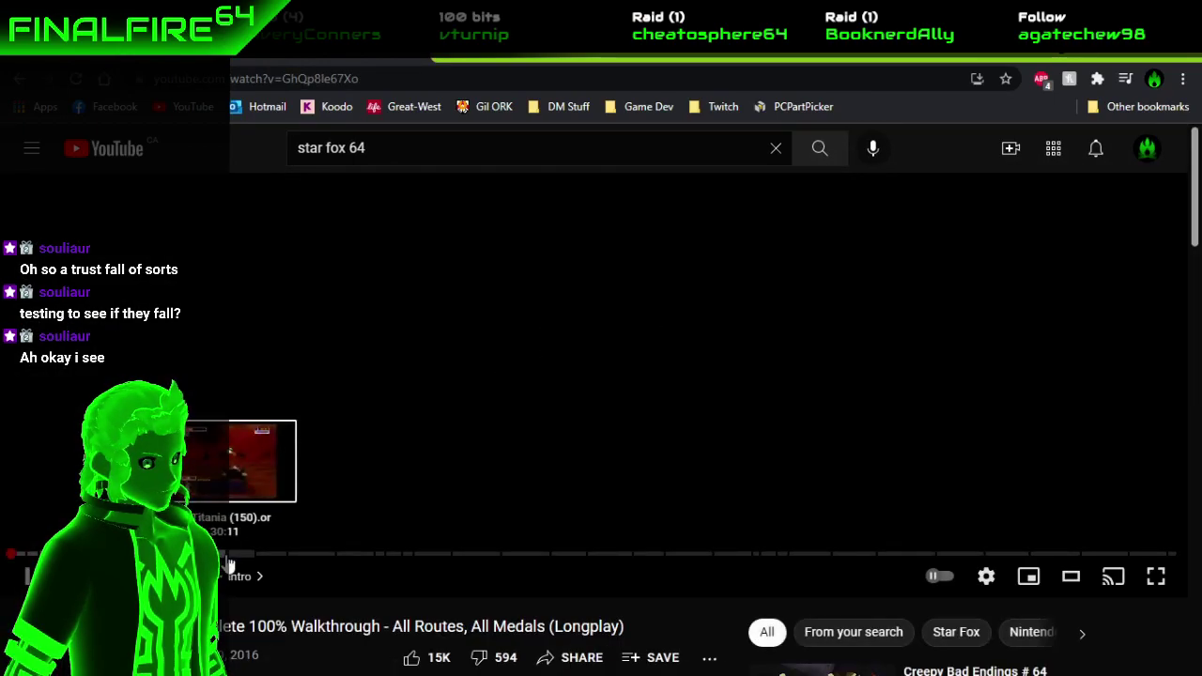
Watch the enemy movement in the walkthrough's Titania chapter and pause the video.
click(227, 554)
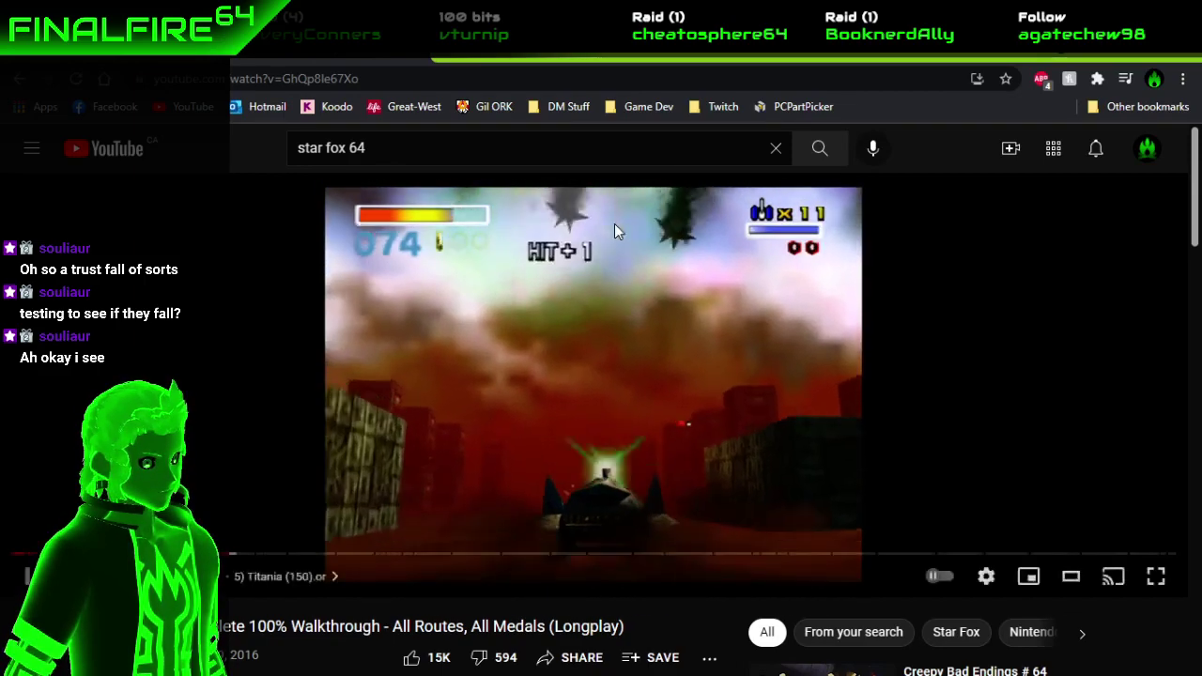
click(685, 390)
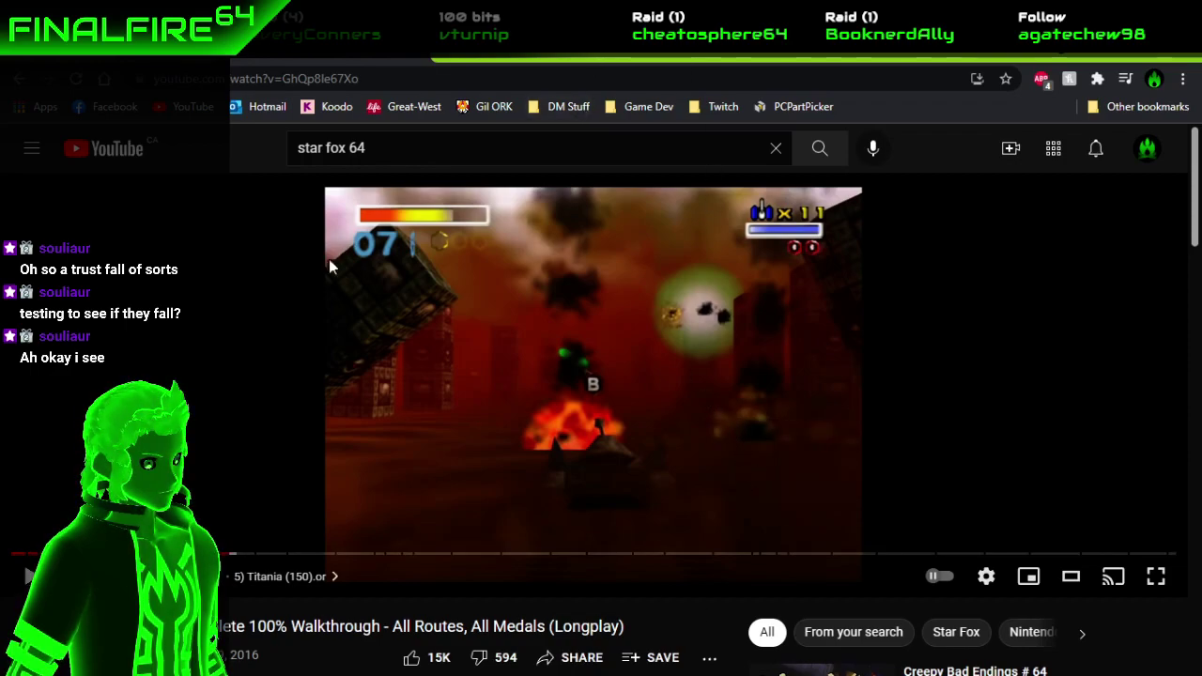
key(ctrl+Tab)
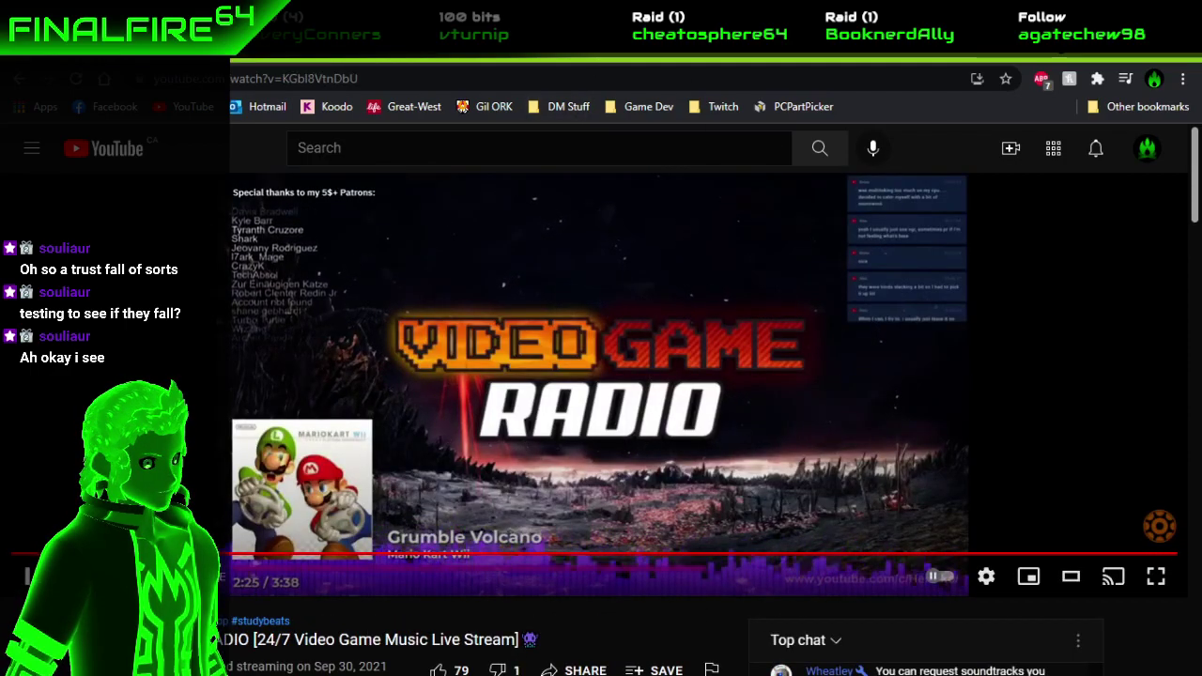
Return to Visual Studio and copy the EnemyBehaviour.cs variable declarations from enemySpeed through projTime.
key(alt+Tab)
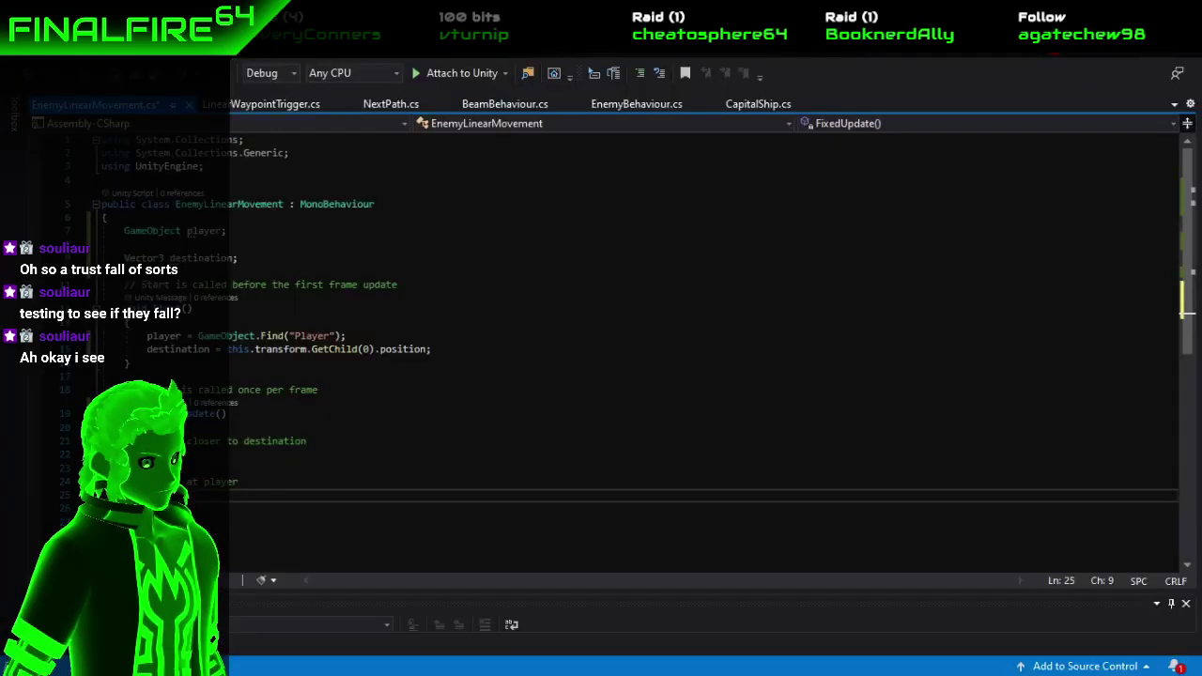
click(290, 467)
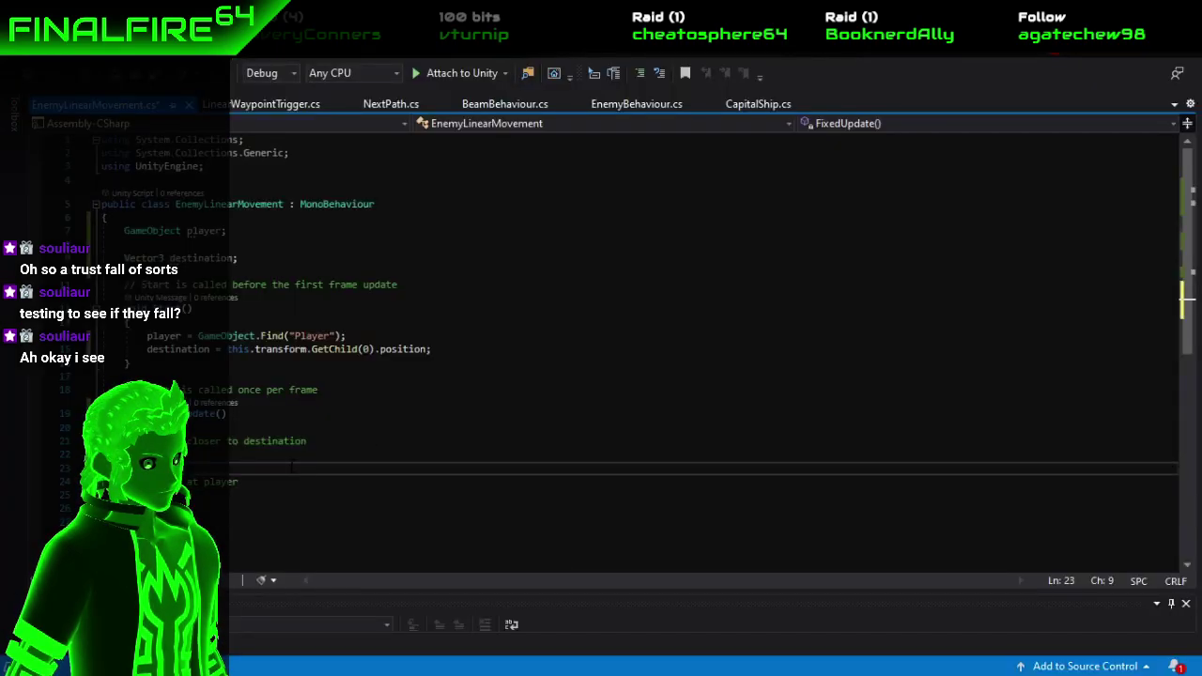
click(278, 456)
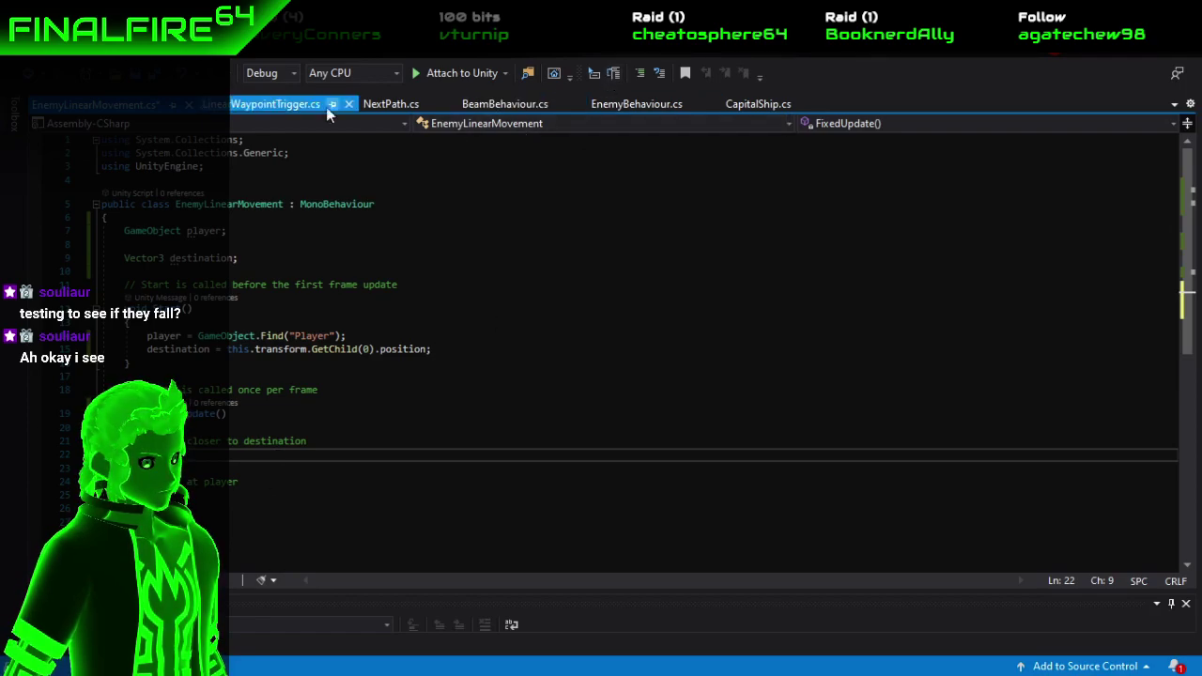
click(629, 106)
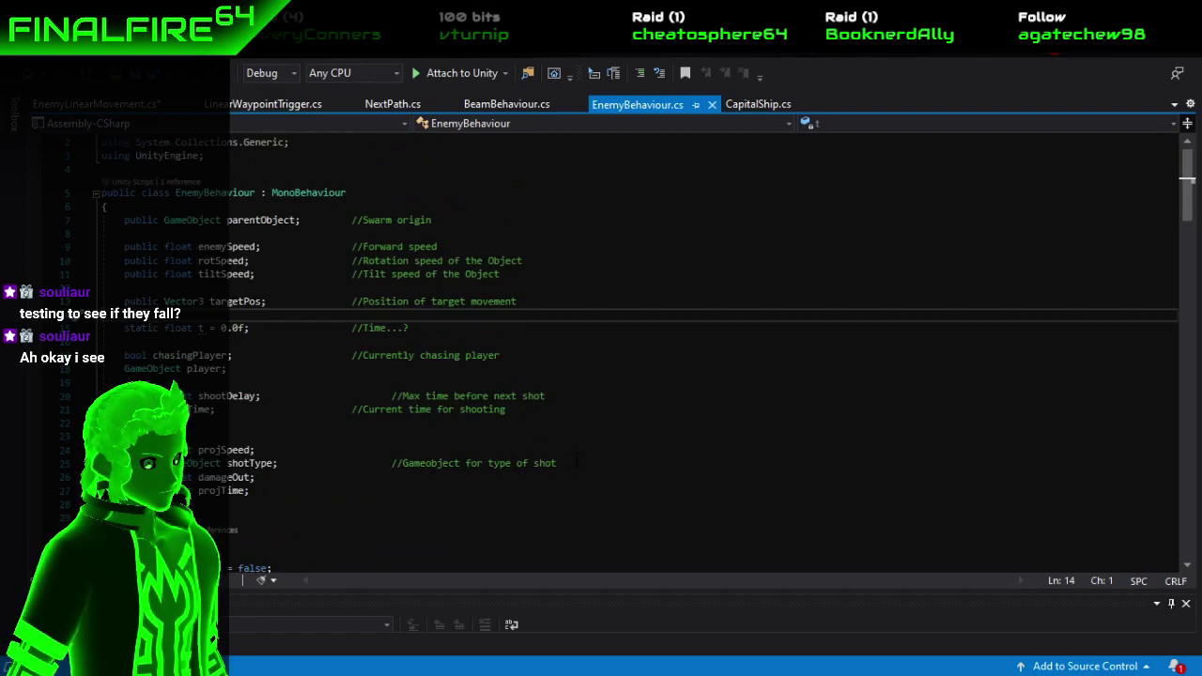
click(333, 477)
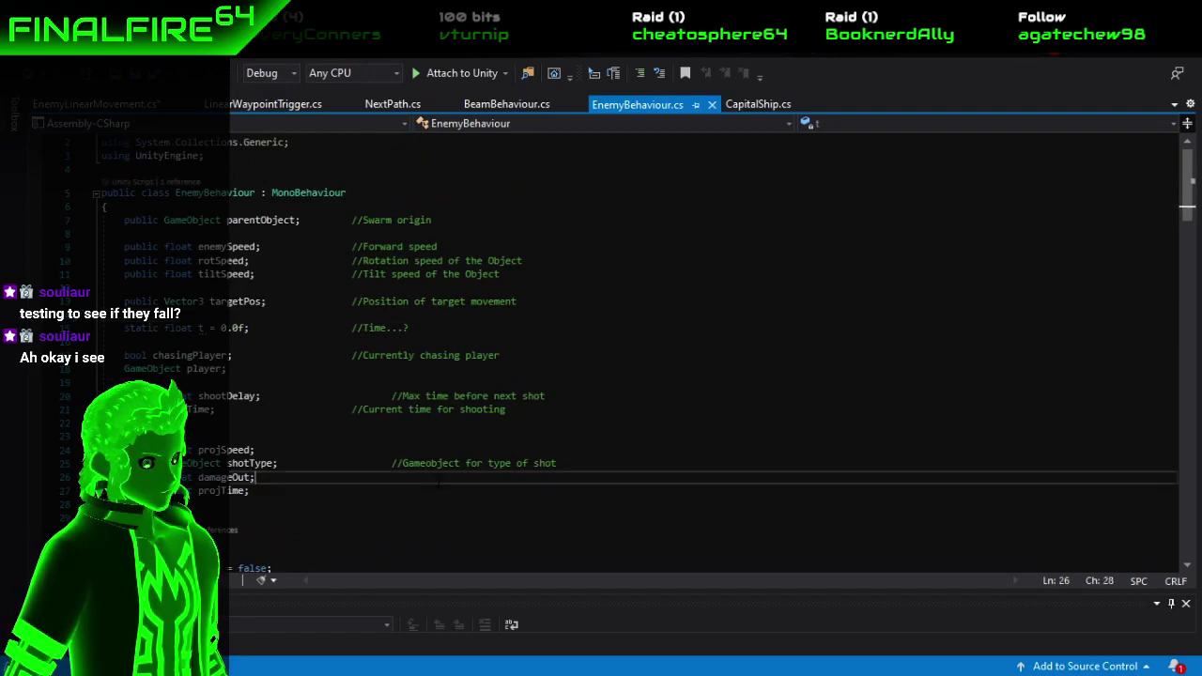
click(334, 491)
drag(334, 490, 78, 247)
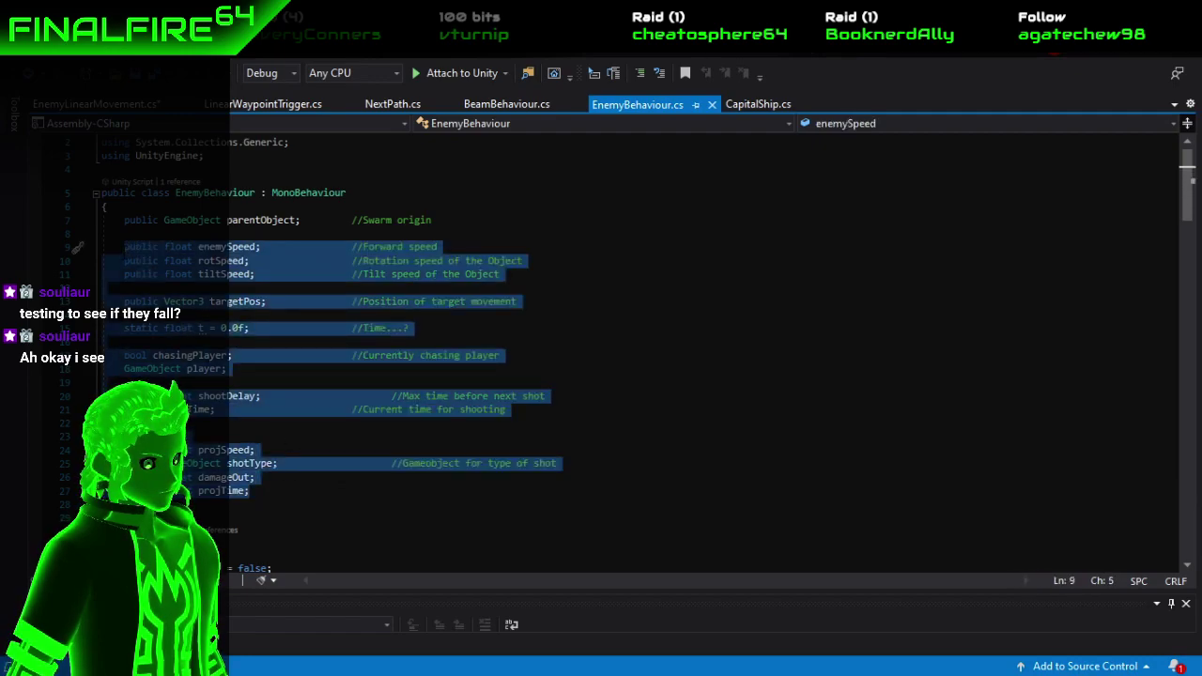
Paste the copied variable declarations into EnemyLinearMovement.cs below the Vector3 destination field, separated by a blank line.
click(94, 104)
click(300, 255)
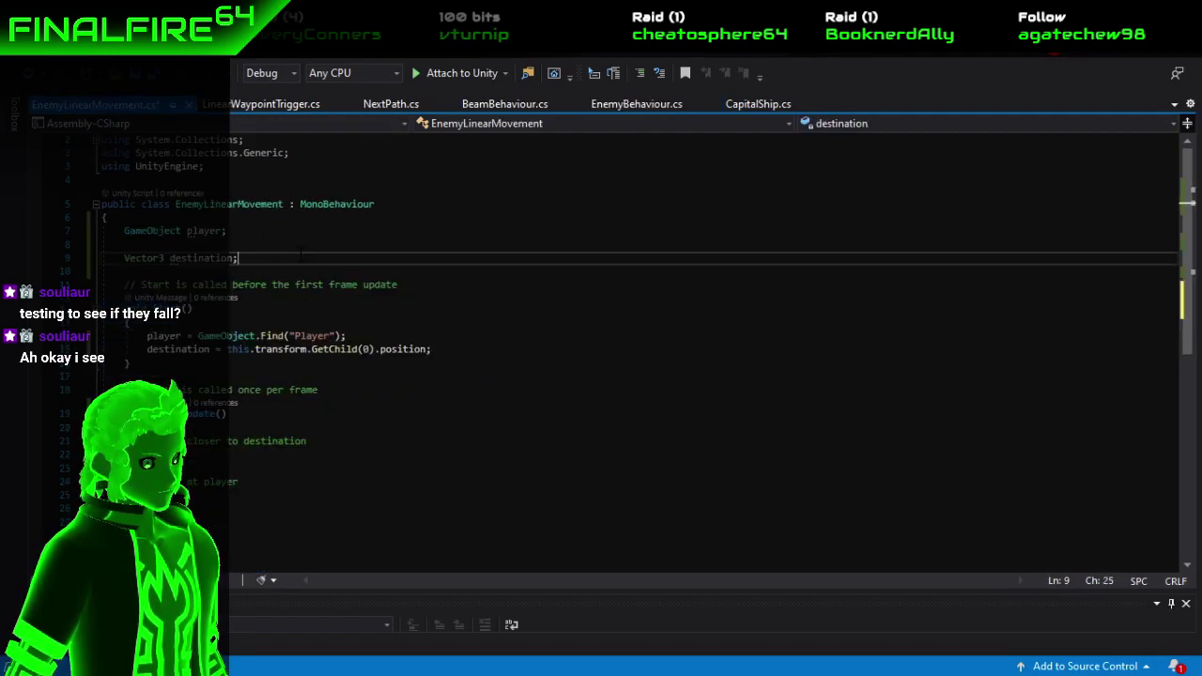
key(Return)
key(Return)
key(ctrl+v)
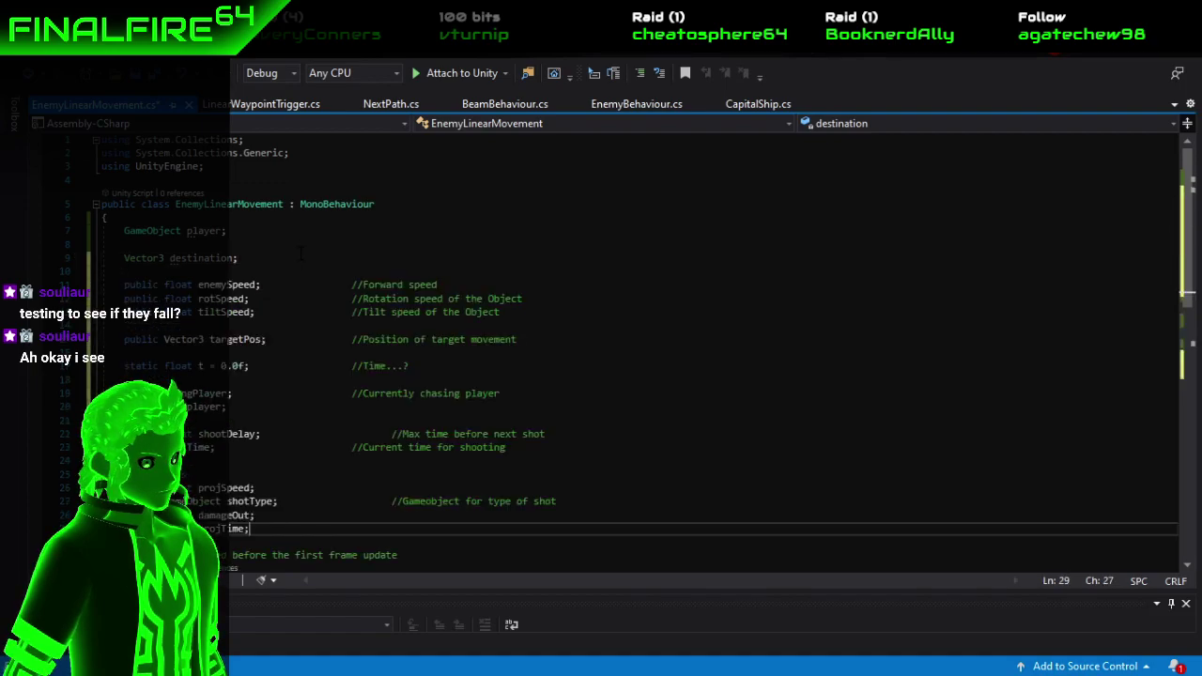
click(537, 330)
key(shift+Home)
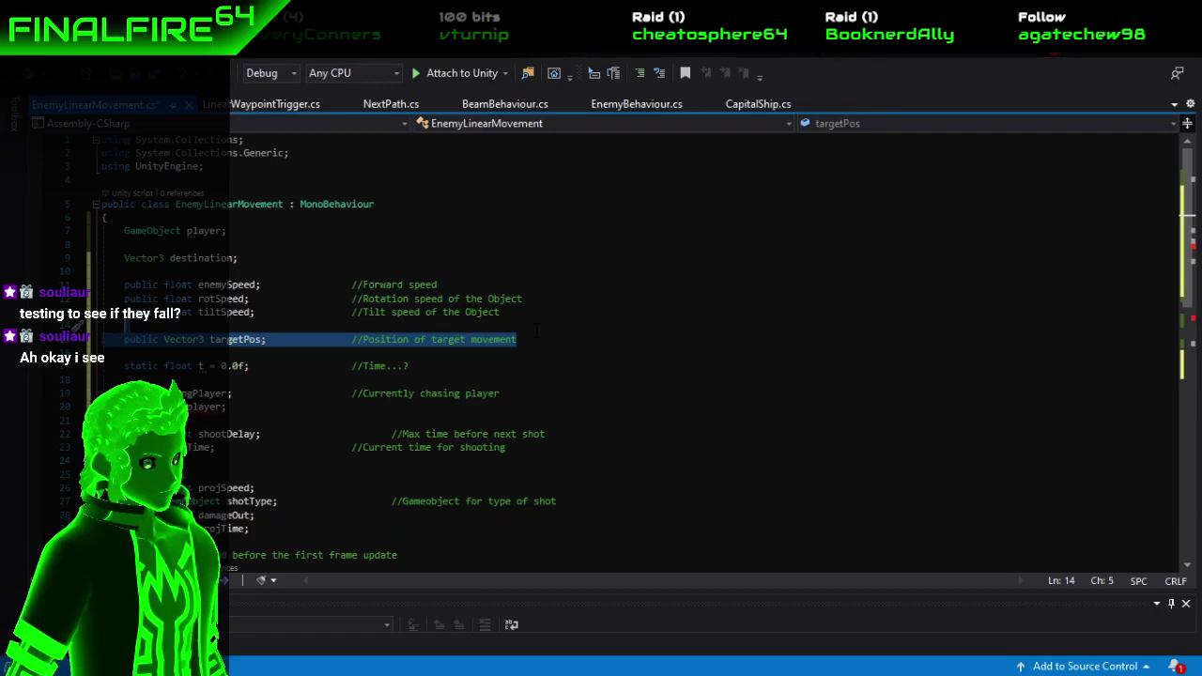
click(522, 378)
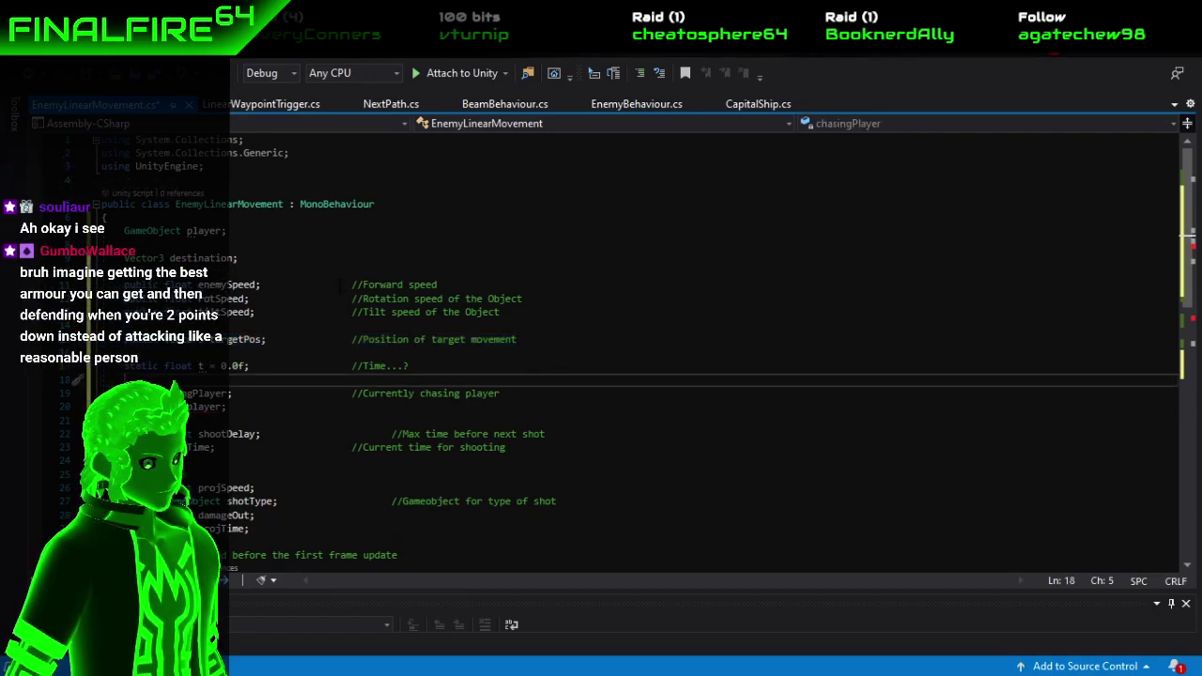
Change the player field's type from GameObject to Vector3 and add the comment "//Player Target Position" after it.
double_click(147, 233)
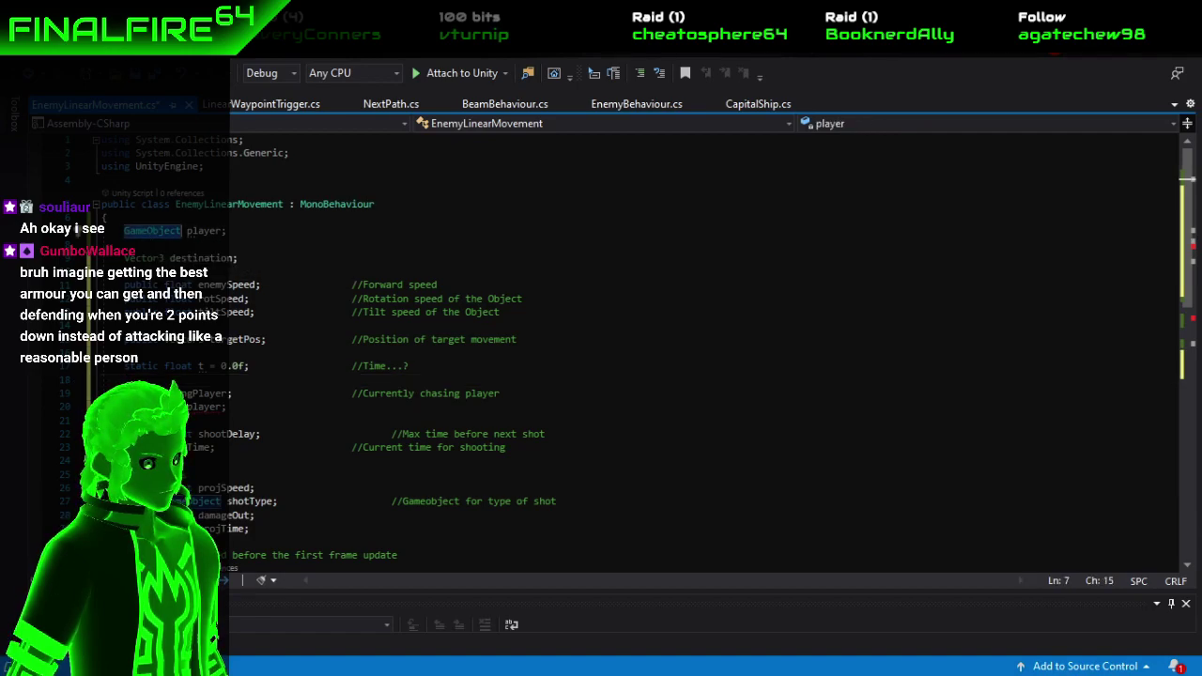
text(Vector3)
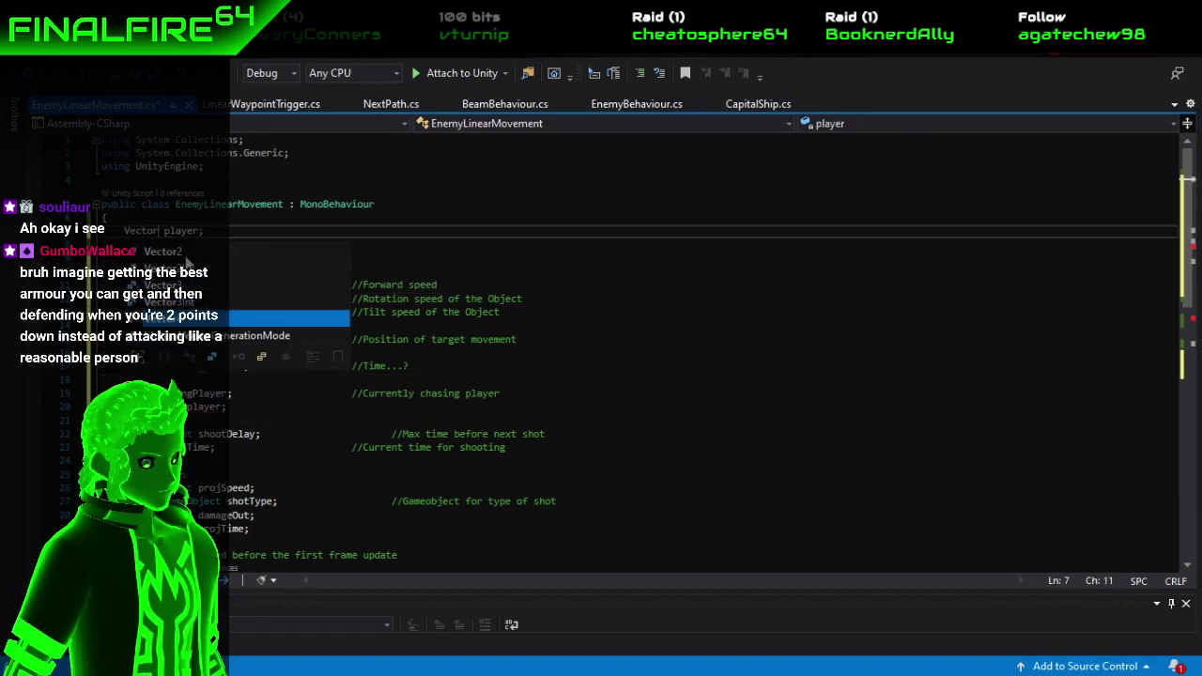
click(268, 230)
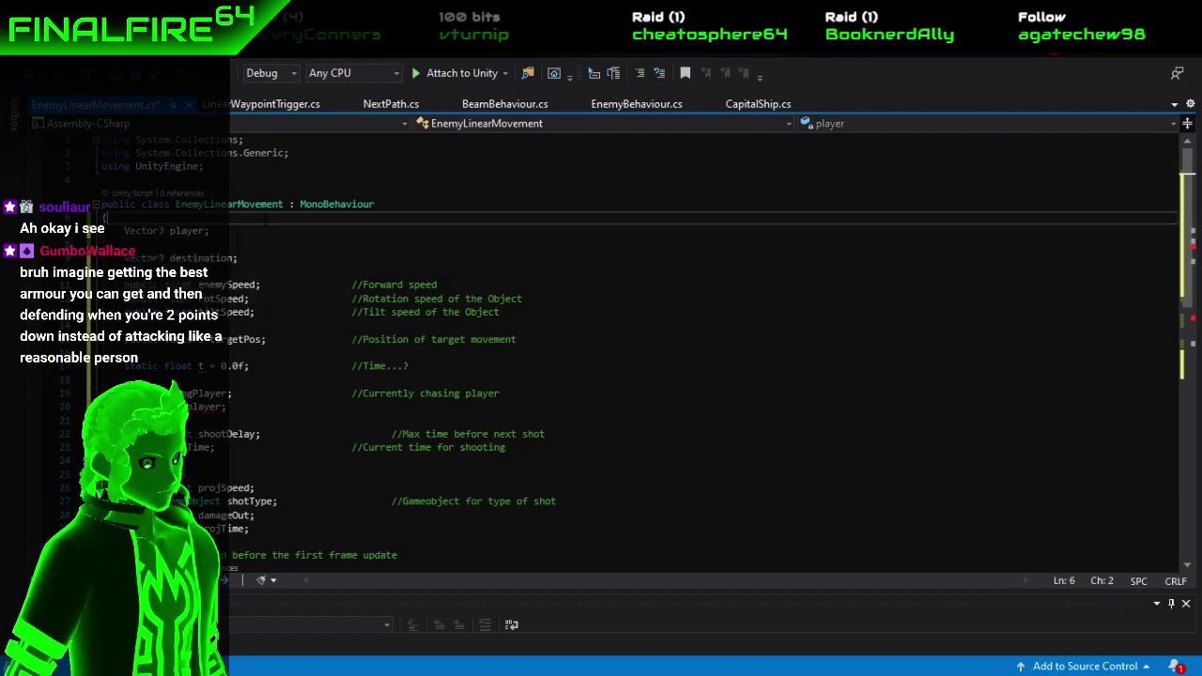
key(Tab)
key(Tab)
key(Tab)
text(//Player Target Posti)
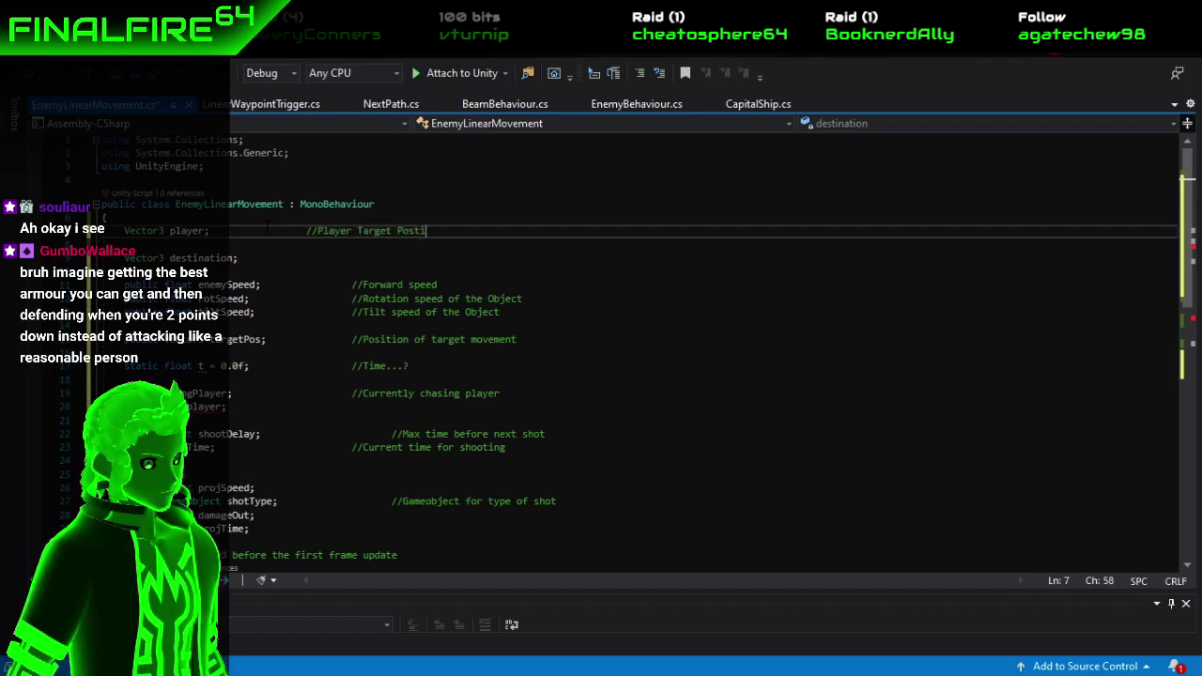
key(BackSpace)
key(BackSpace)
text(ition)
Add the comment "//Enemy movement target" after the Vector3 destination declaration.
key(Down)
key(Down)
key(Tab)
key(Tab)
key(Tab)
text(//)
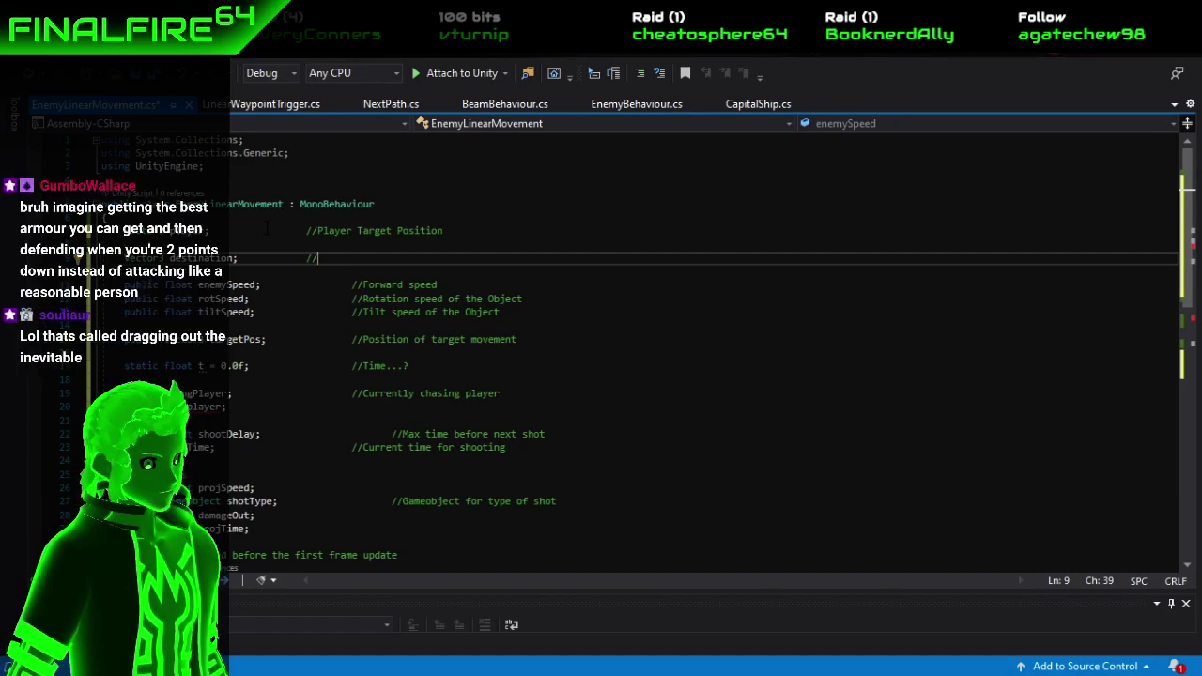
text(E)
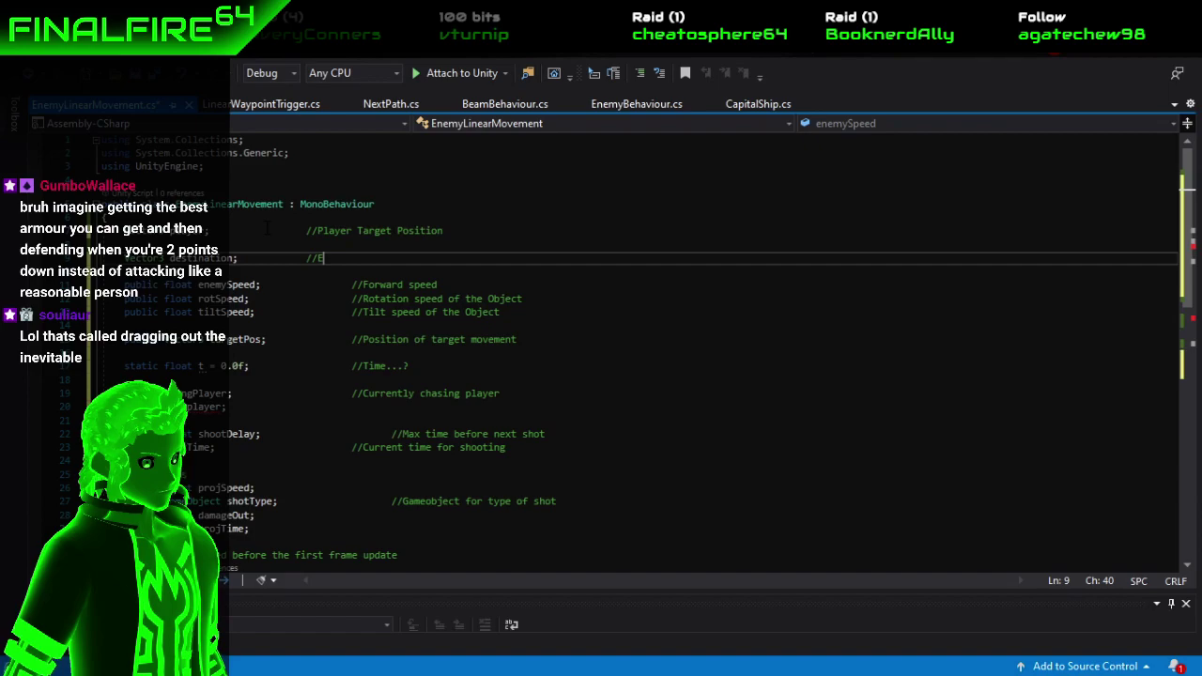
text(nemy movement p)
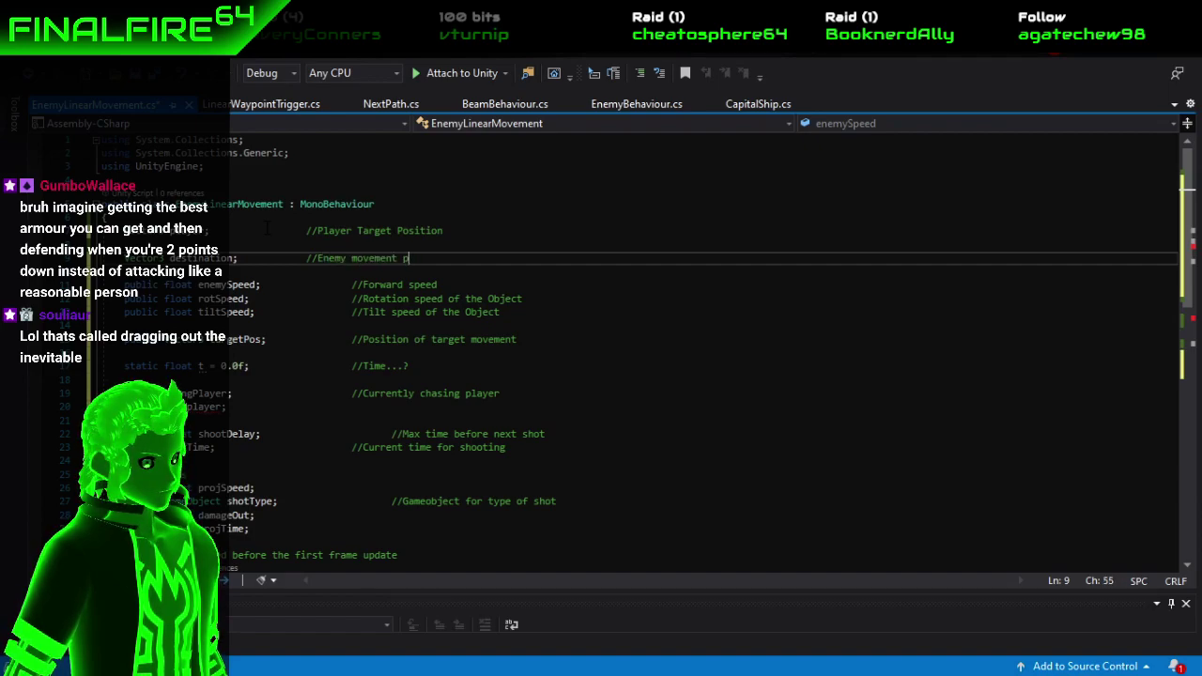
key(BackSpace)
text(target)
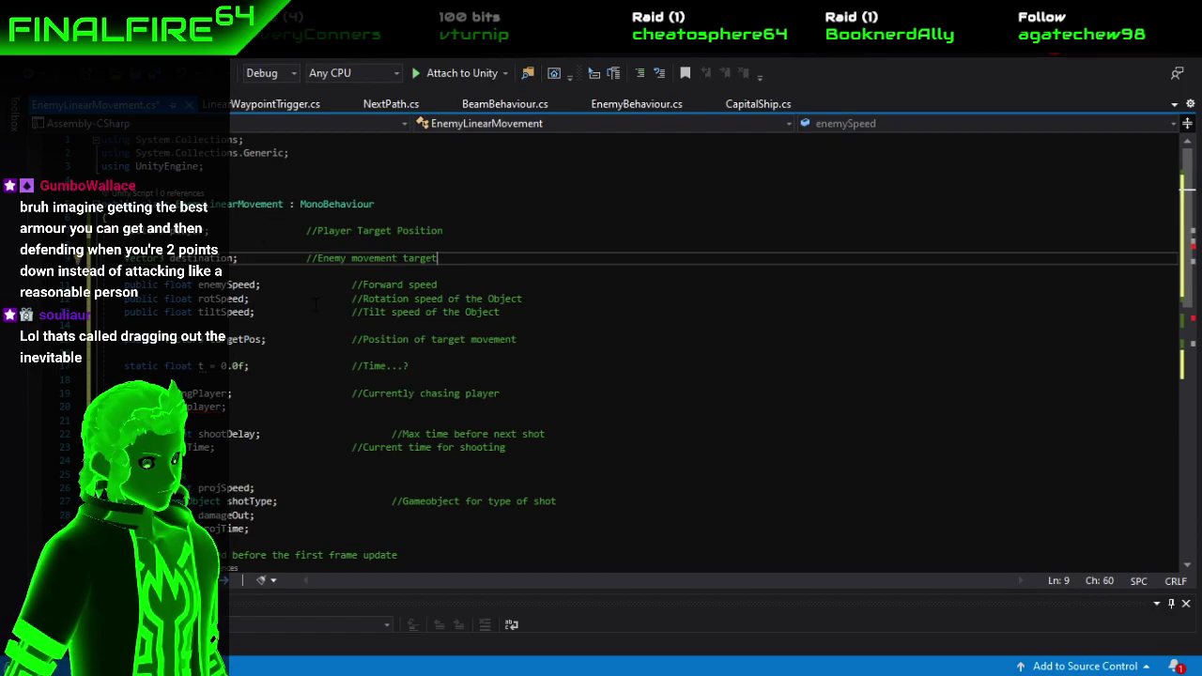
Delete the public Vector3 targetPos declaration together with its comment and the spare blank line.
scroll(416, 343, down, 1)
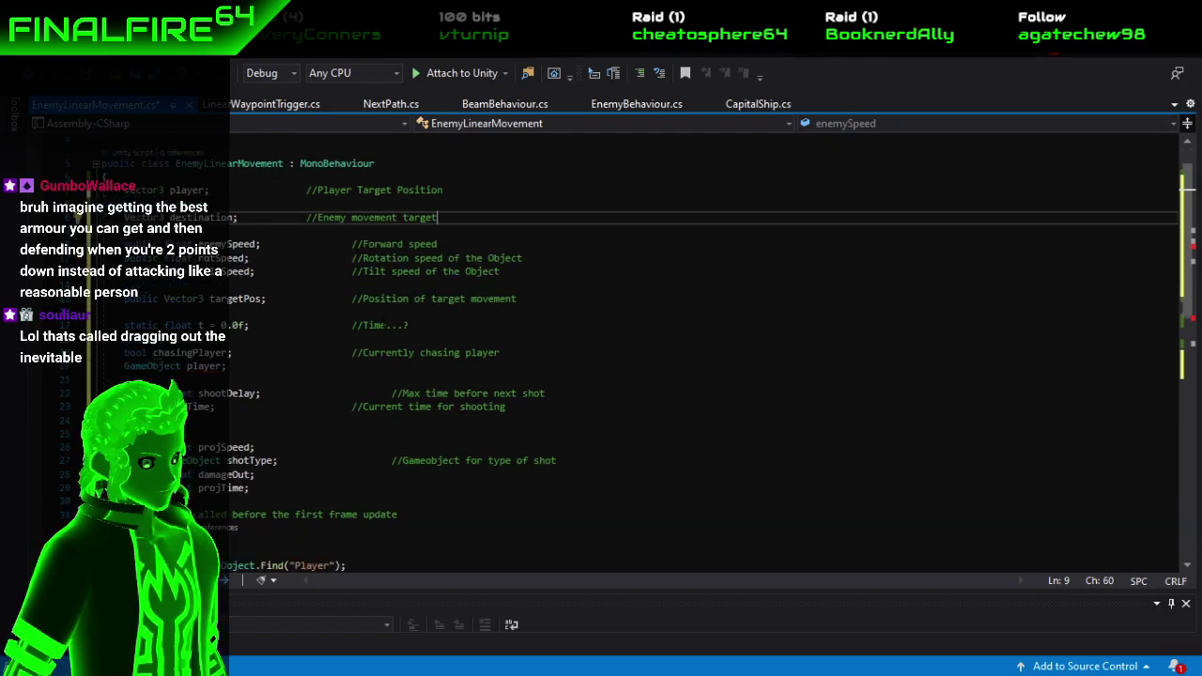
click(543, 298)
key(shift+Home)
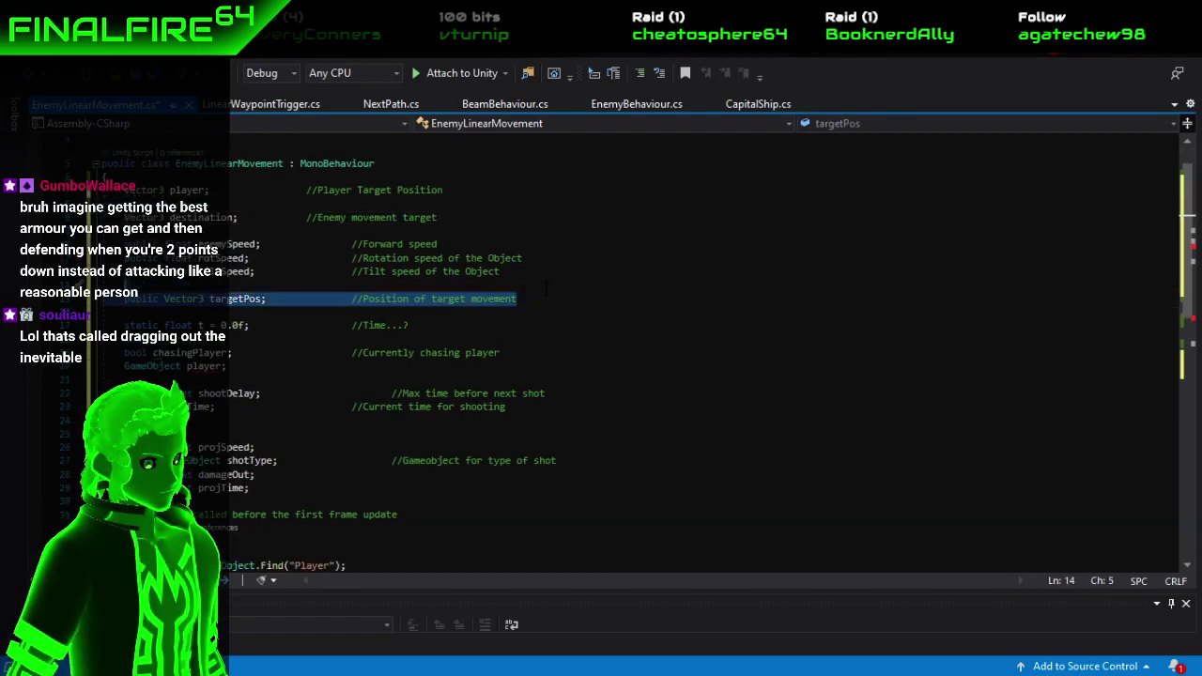
key(BackSpace)
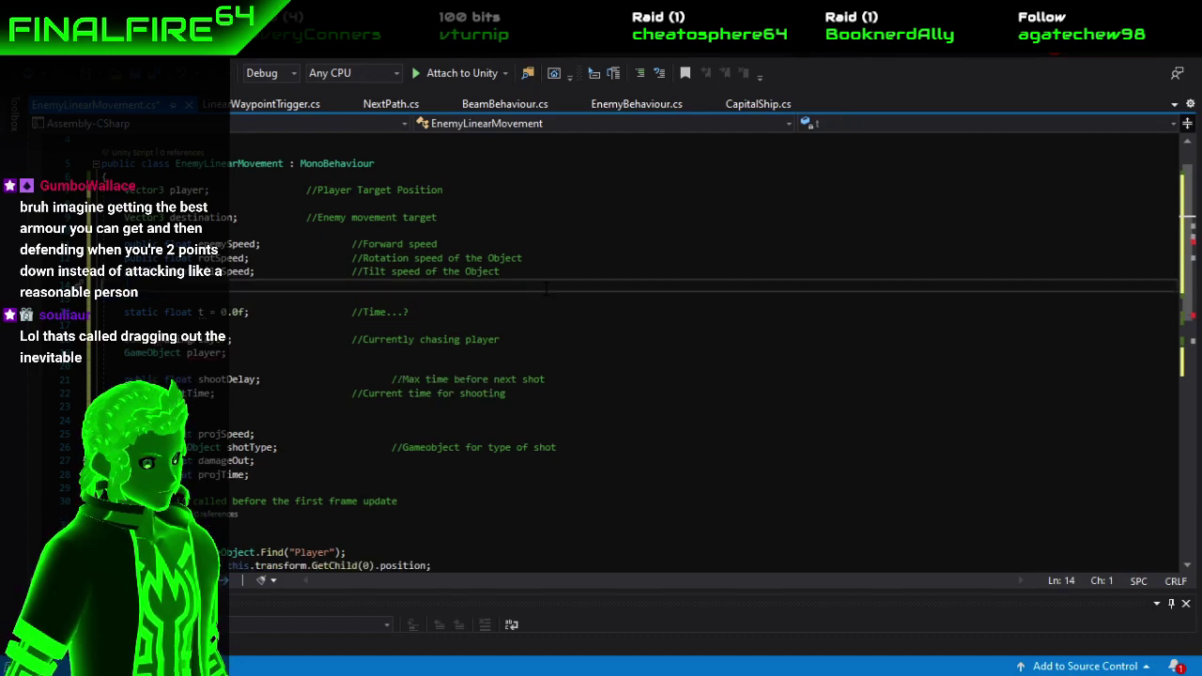
key(BackSpace)
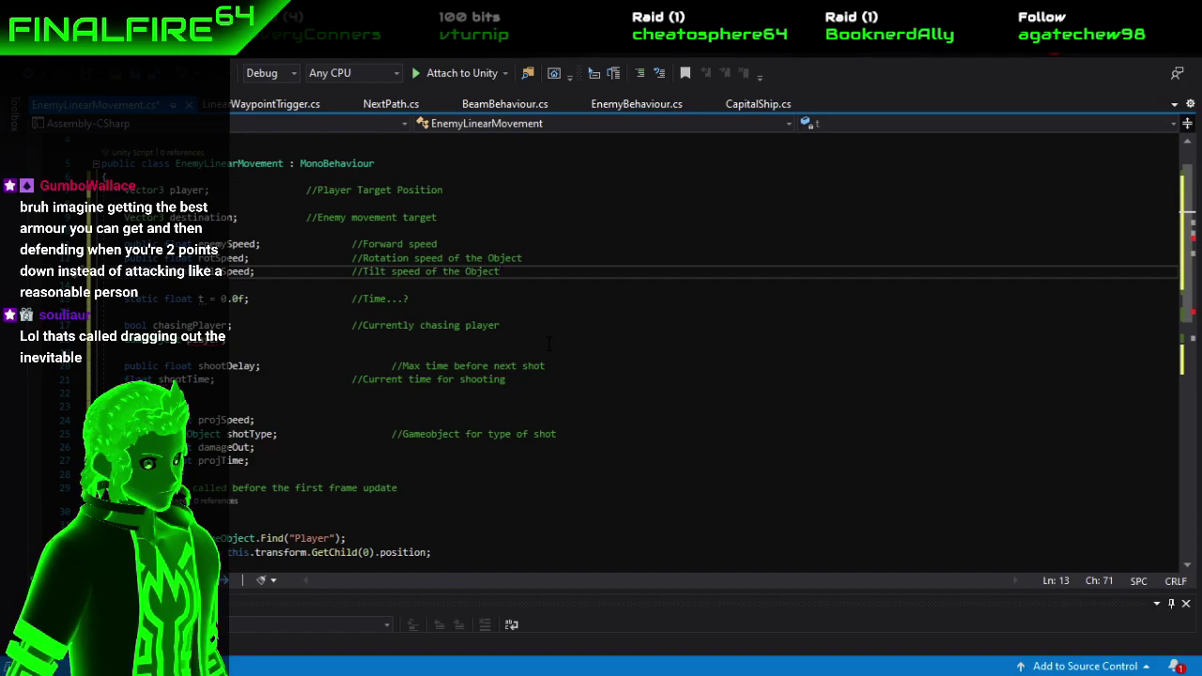
Delete the bool chasingPlayer and duplicate GameObject player declarations below the static float t line.
click(549, 344)
click(548, 325)
key(shift+Home)
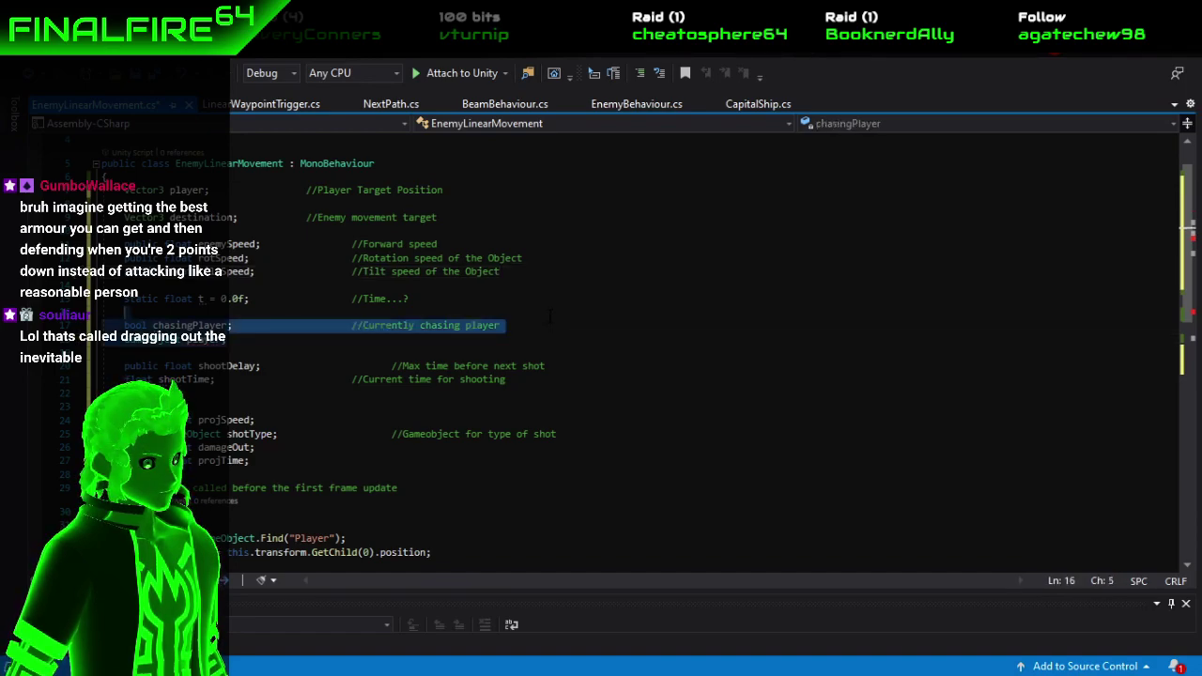
key(Delete)
key(BackSpace)
key(BackSpace)
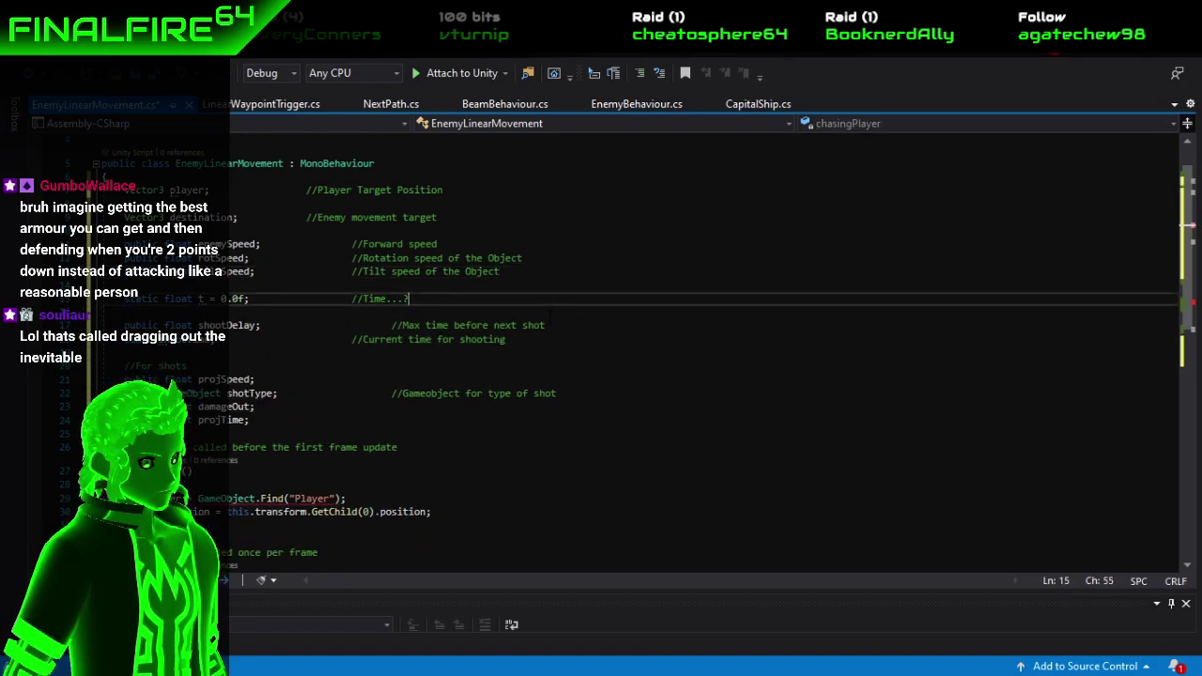
Append .transform.position to the GameObject.Find("Player") assignment in Start and save the script.
click(550, 342)
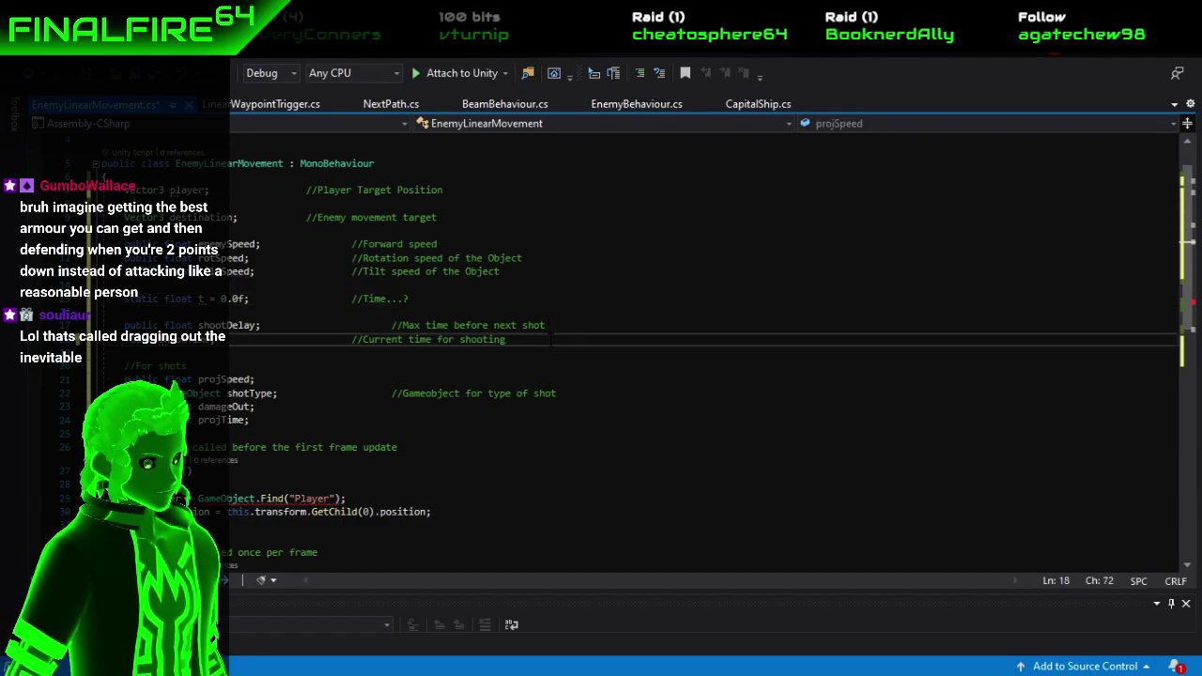
scroll(550, 343, down, 1)
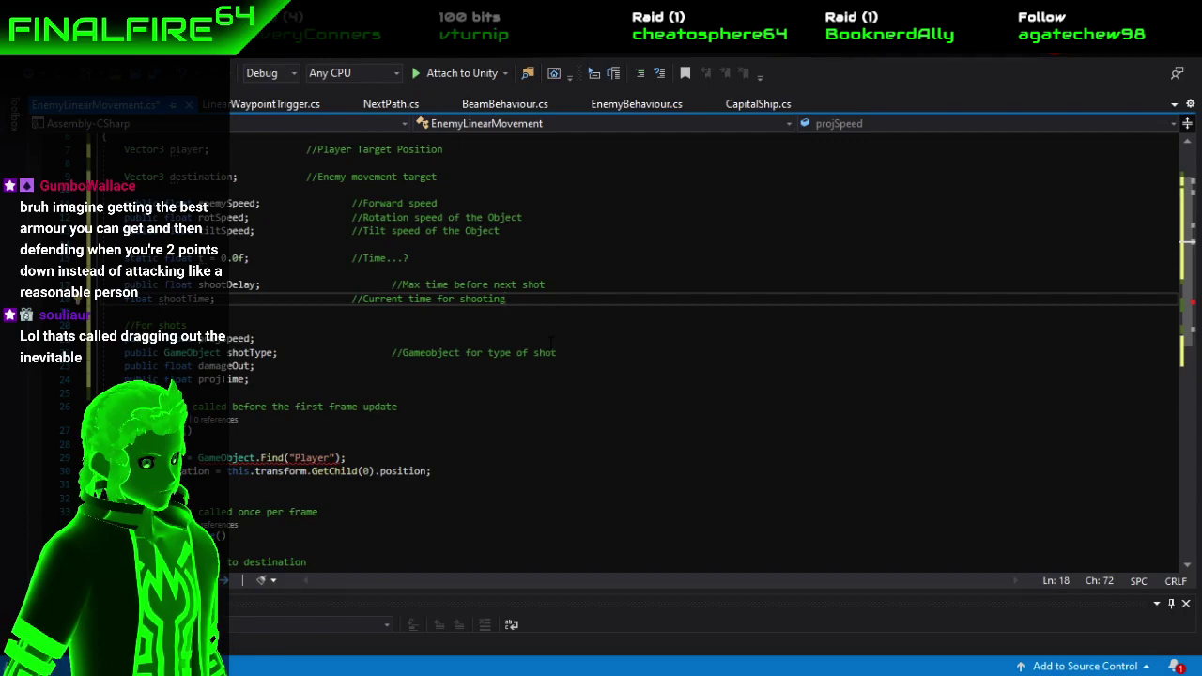
click(526, 379)
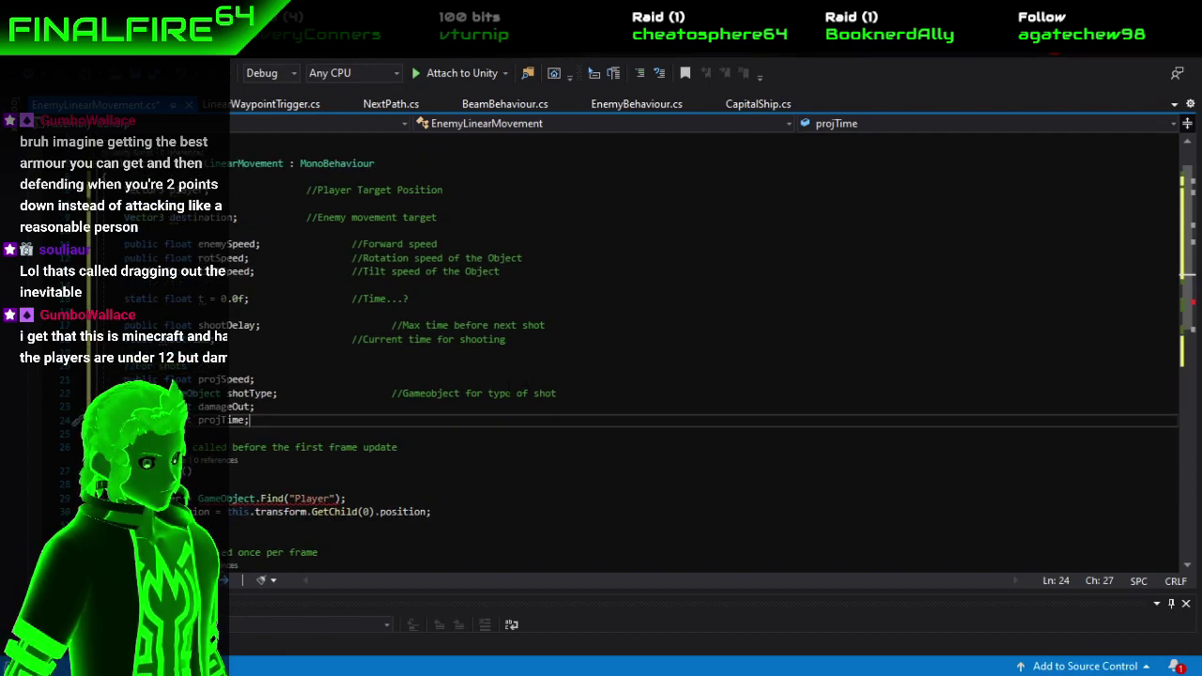
click(346, 458)
key(Left)
text(.transform.p)
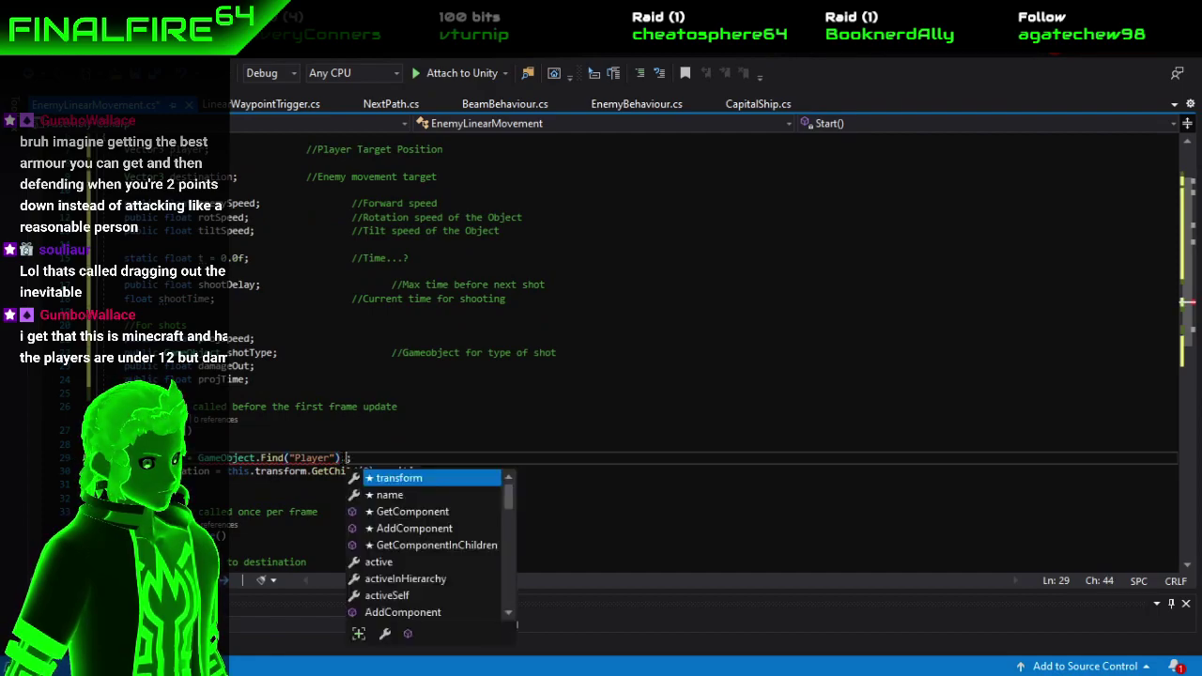
key(Tab)
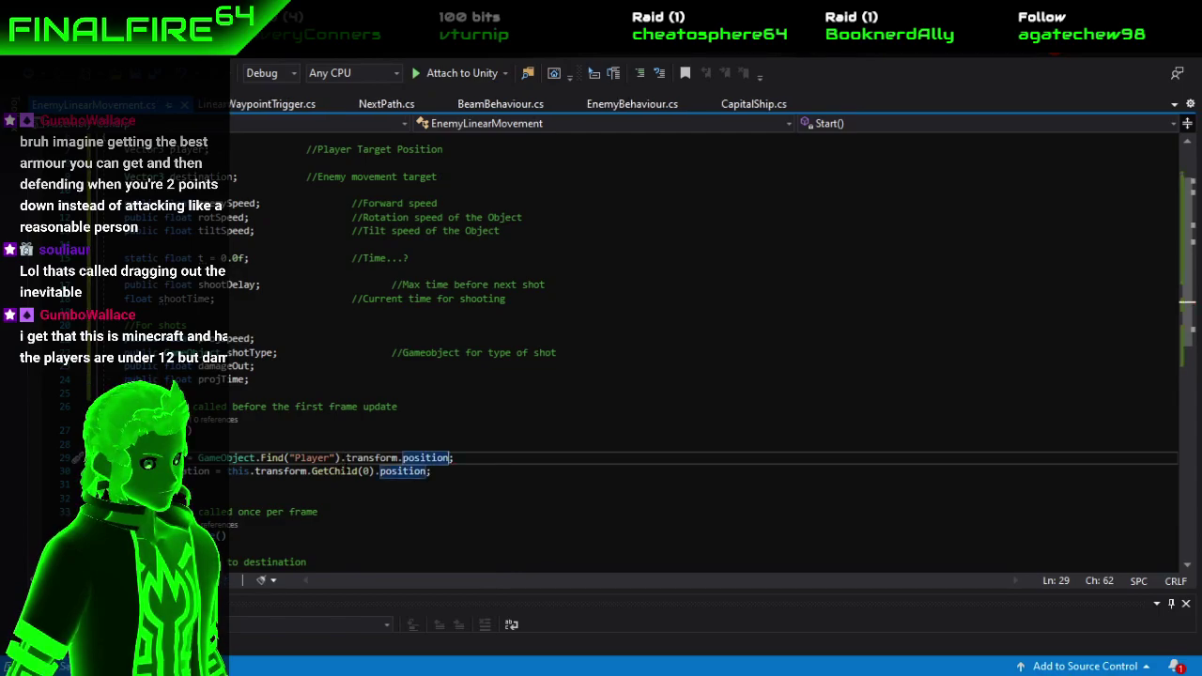
Move the player position assignment from Start to the end of FixedUpdate, and remove the empty line left in Start.
drag(202, 458, 151, 458)
click(454, 459)
key(ctrl+x)
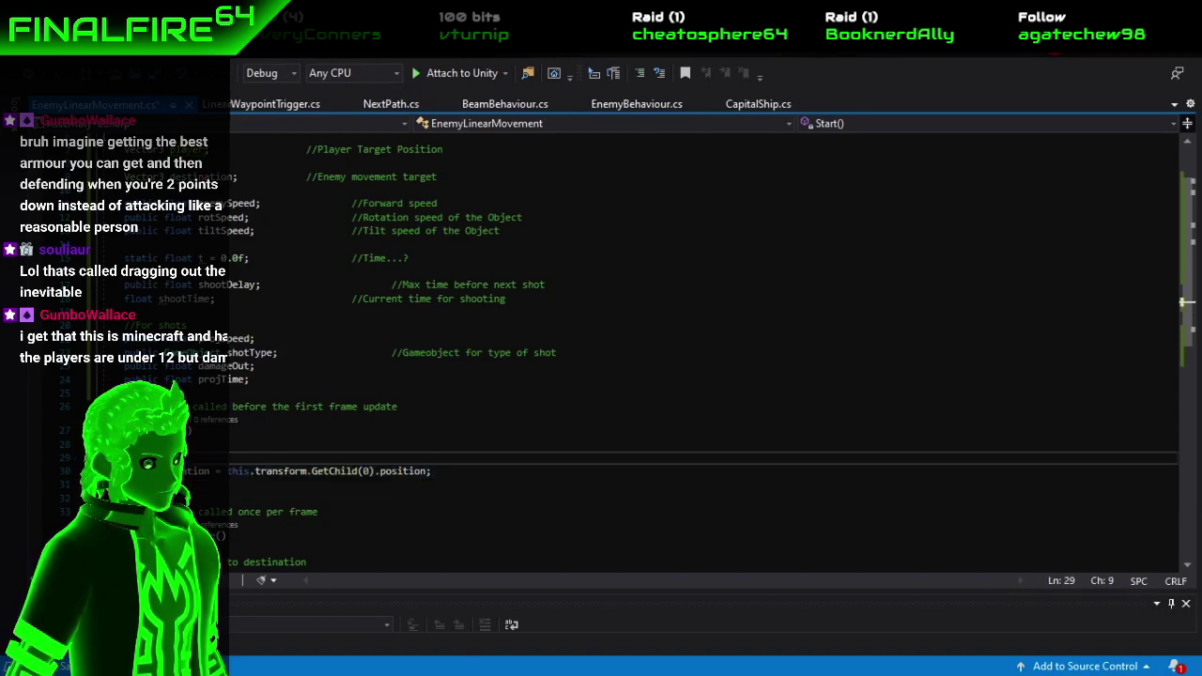
scroll(657, 351, down, 2)
click(227, 453)
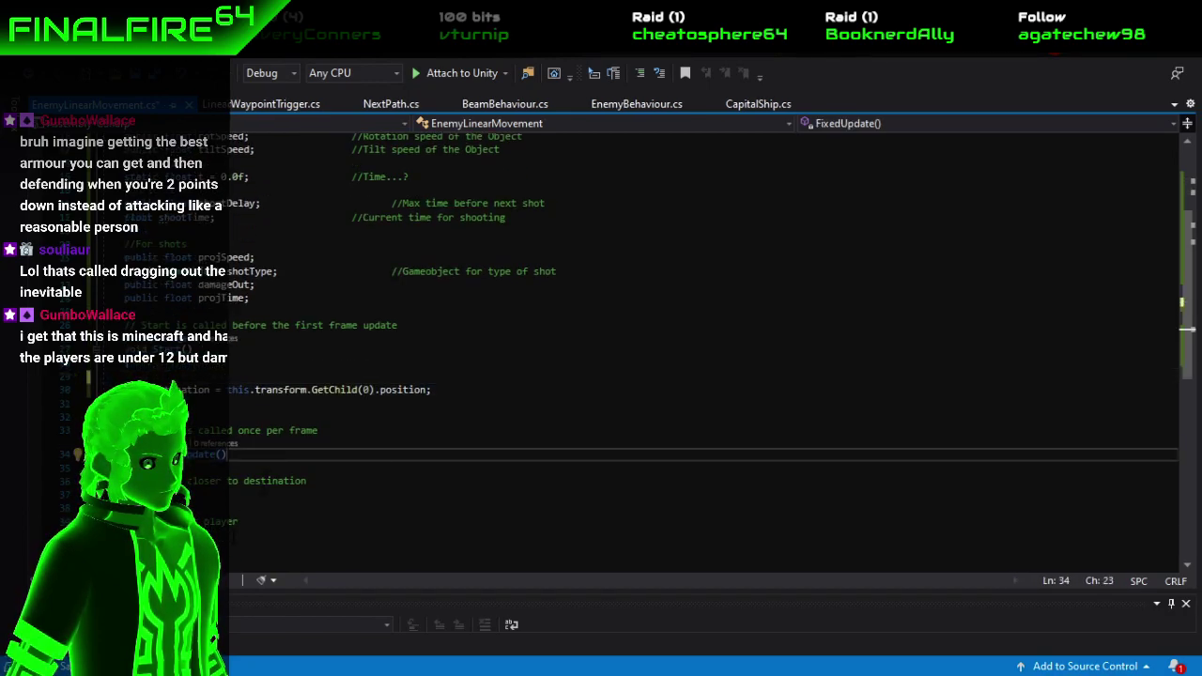
click(233, 535)
key(ctrl+v)
click(319, 375)
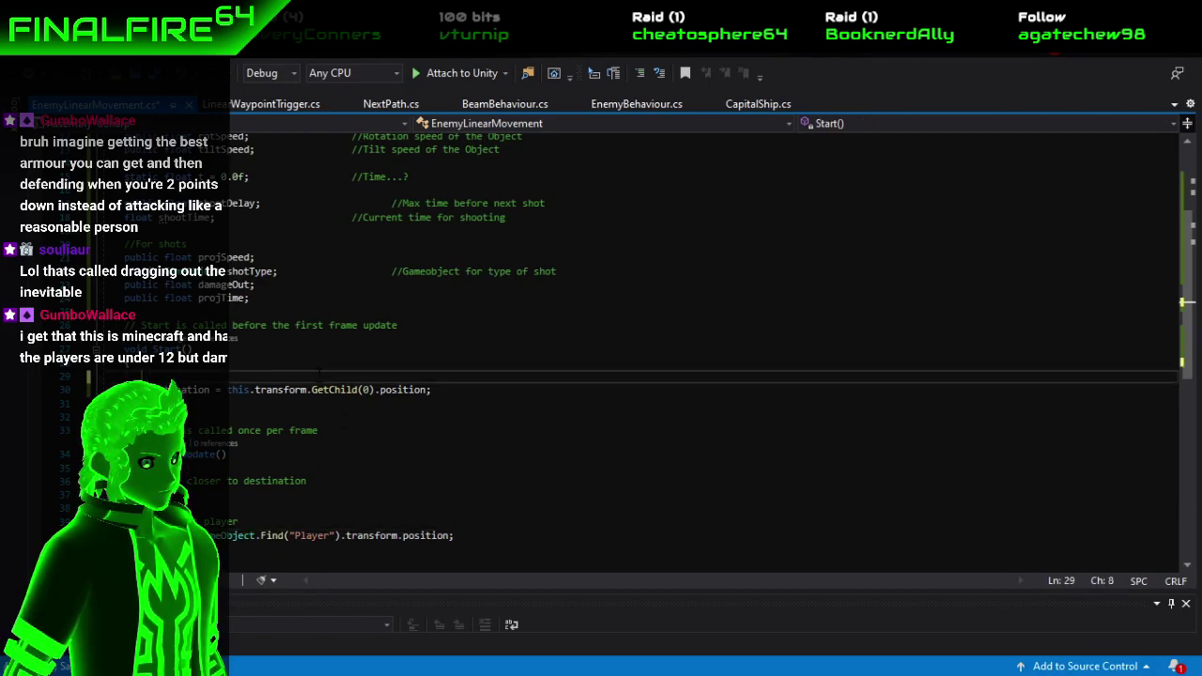
key(BackSpace)
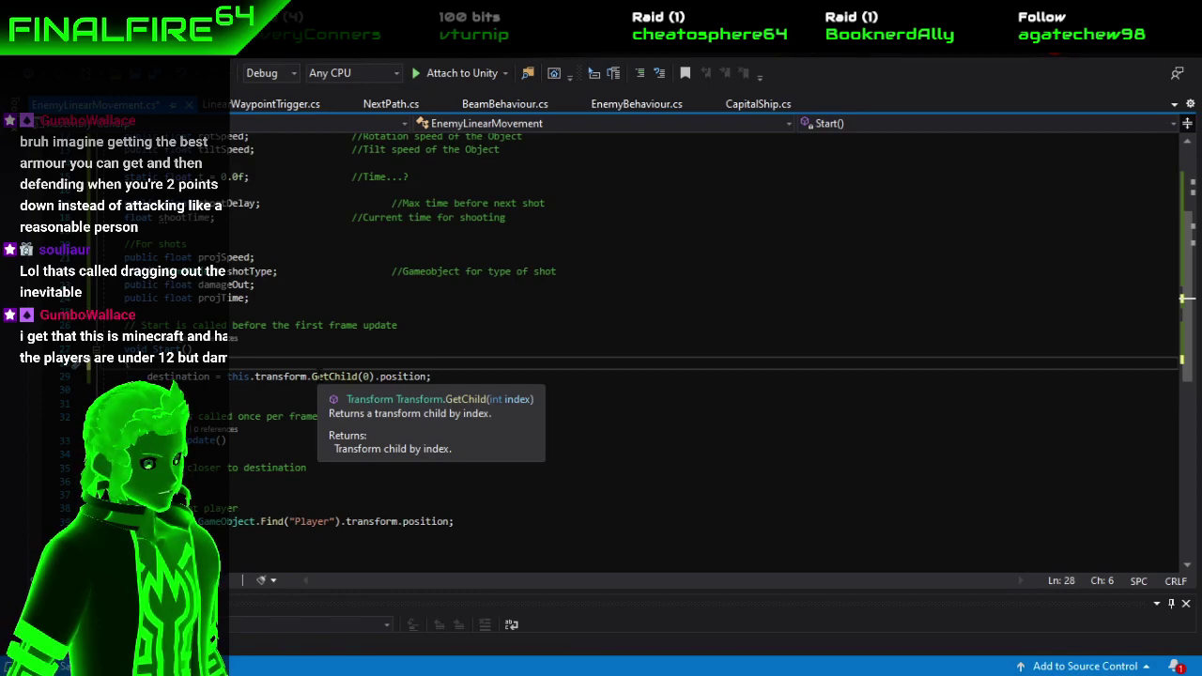
Align the trailing comments of the shootDelay and shotType declarations with the comment column of the fields above.
click(372, 499)
scroll(376, 500, down, 1)
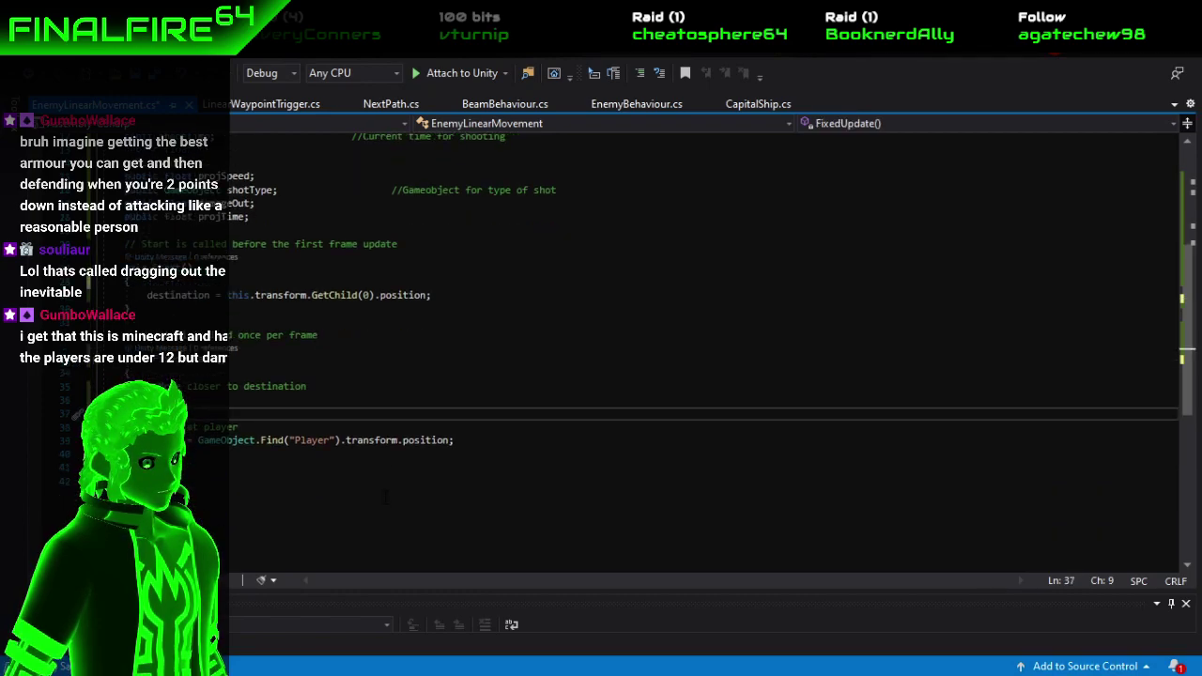
scroll(386, 498, up, 1)
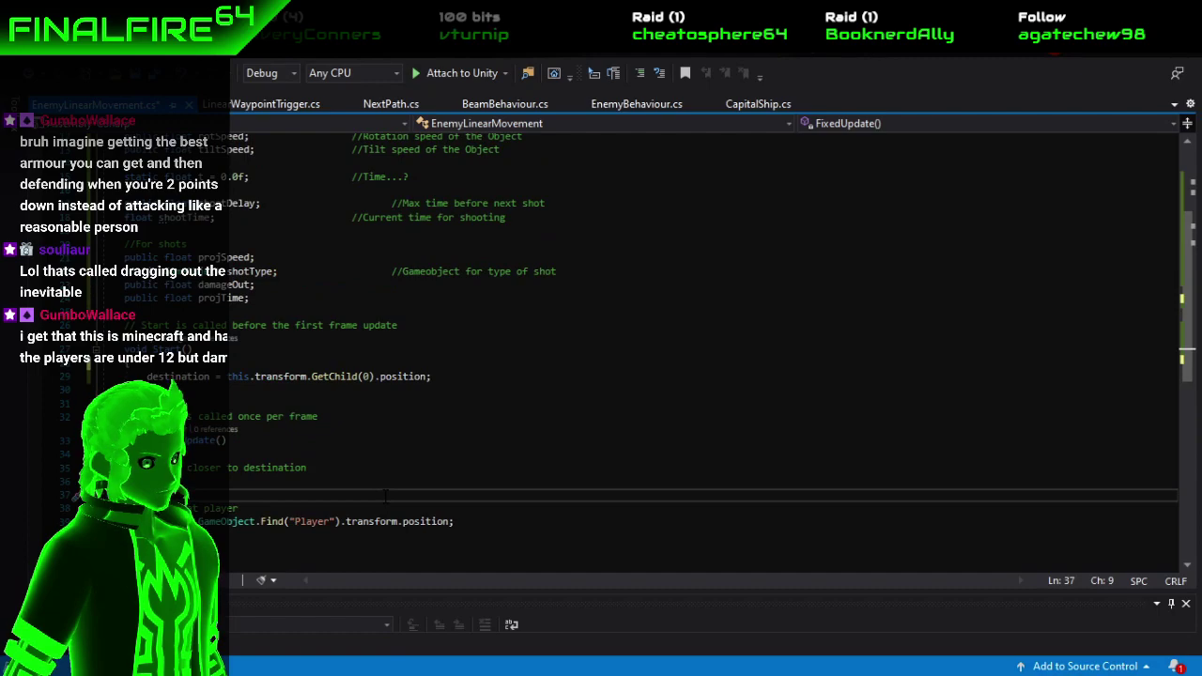
scroll(344, 458, up, 4)
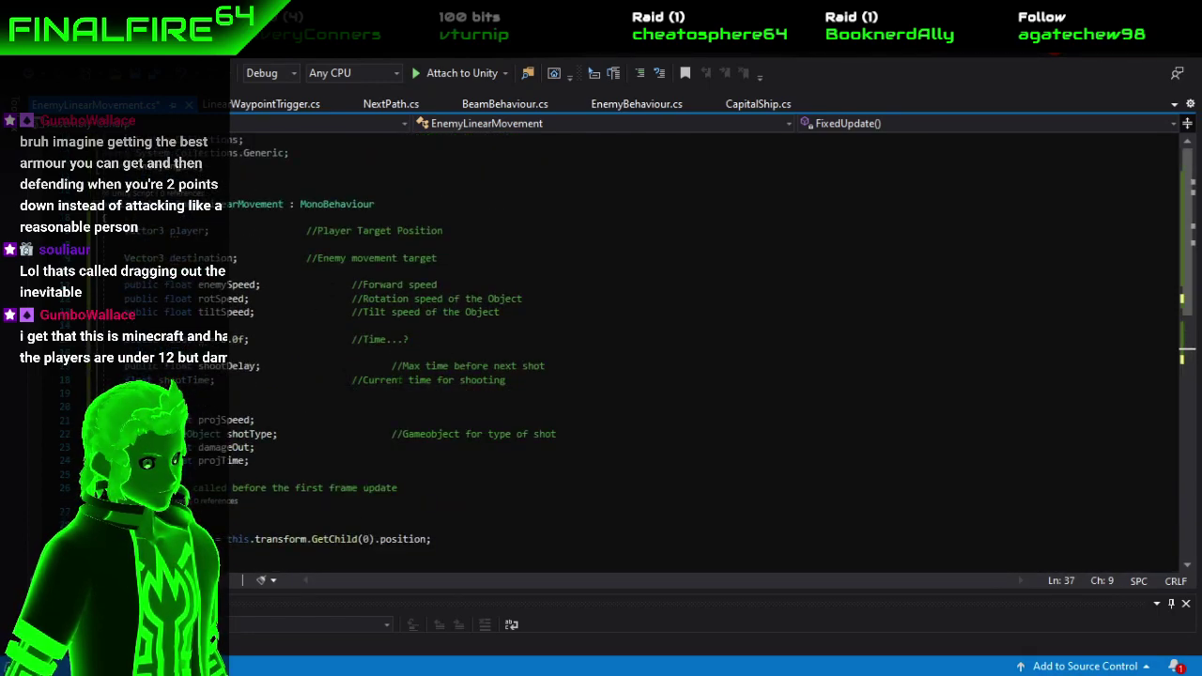
drag(391, 366, 357, 367)
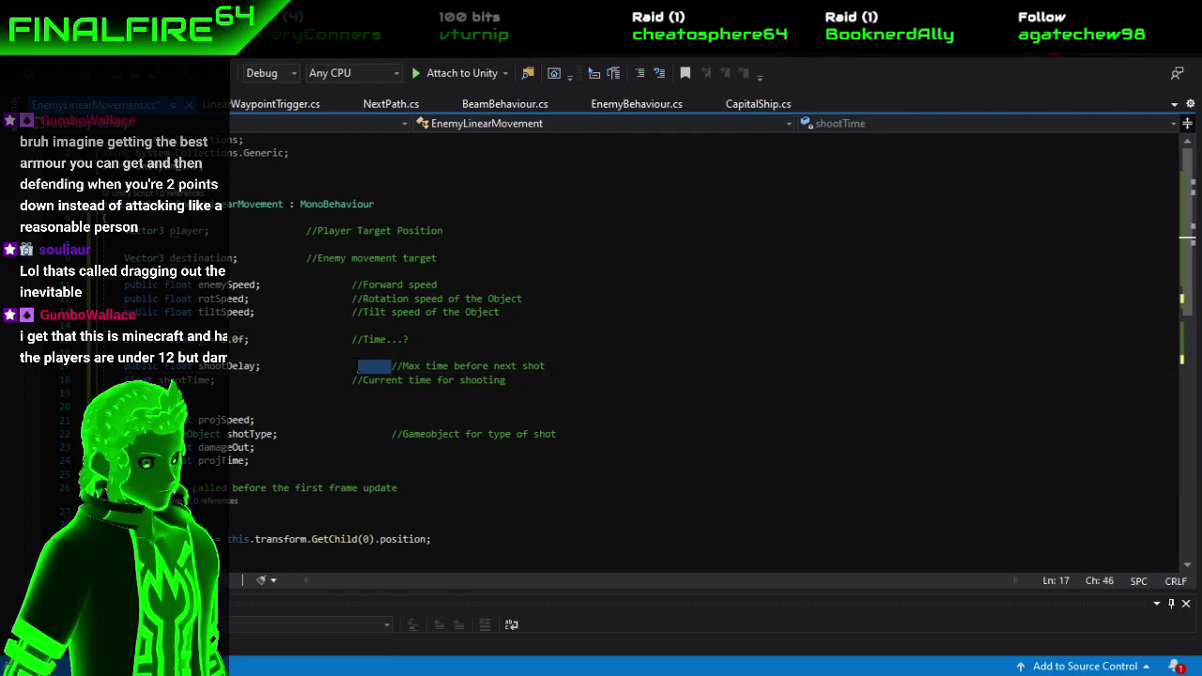
key(BackSpace)
key(BackSpace)
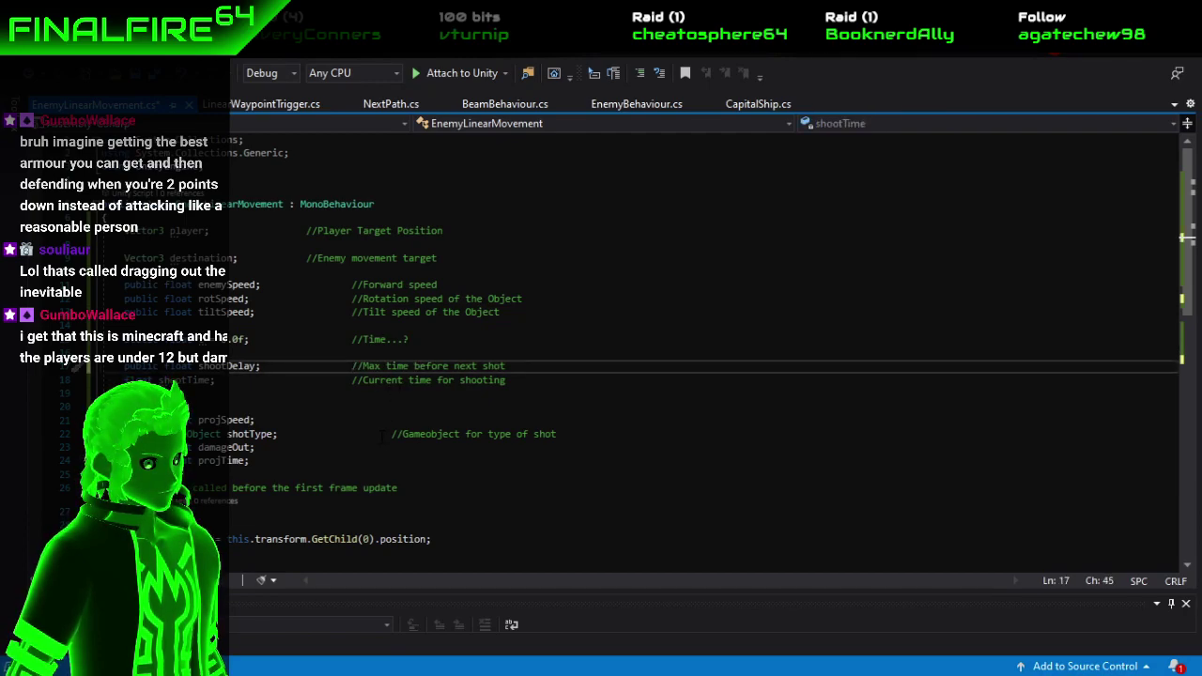
drag(391, 434, 348, 437)
key(BackSpace)
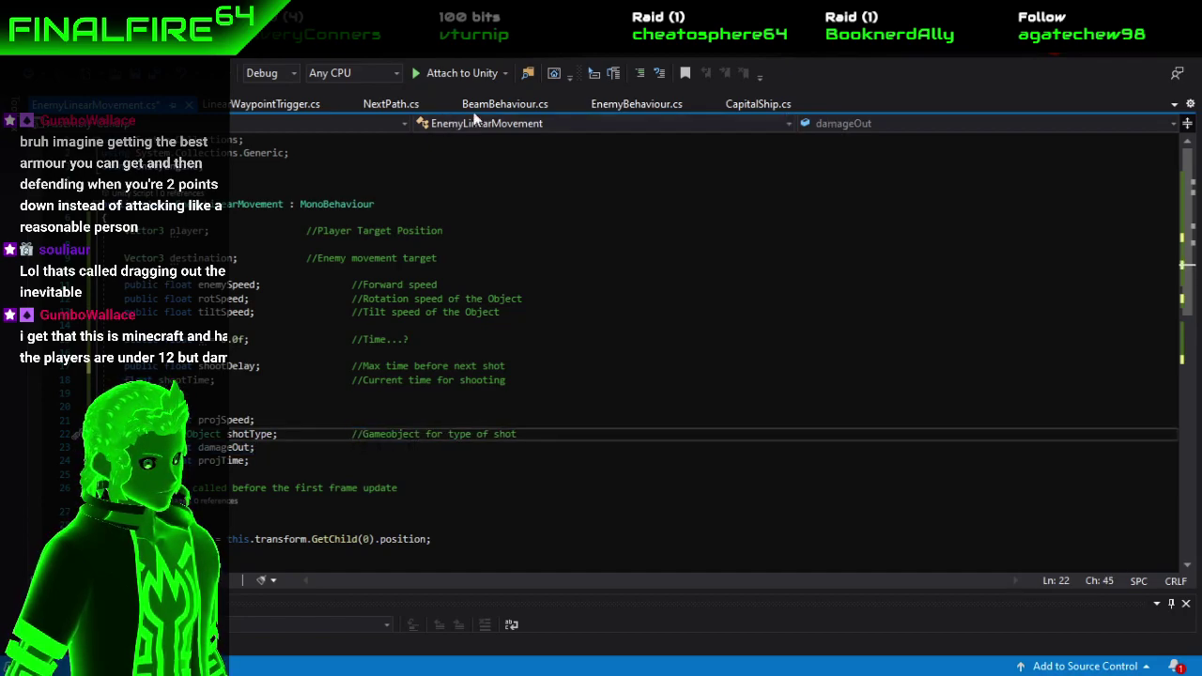
Switch to EnemyBehaviour.cs and examine the FixedUpdate code that moves the enemy forward, rotates it towards its target and tilts it.
click(633, 106)
click(512, 370)
scroll(512, 372, down, 10)
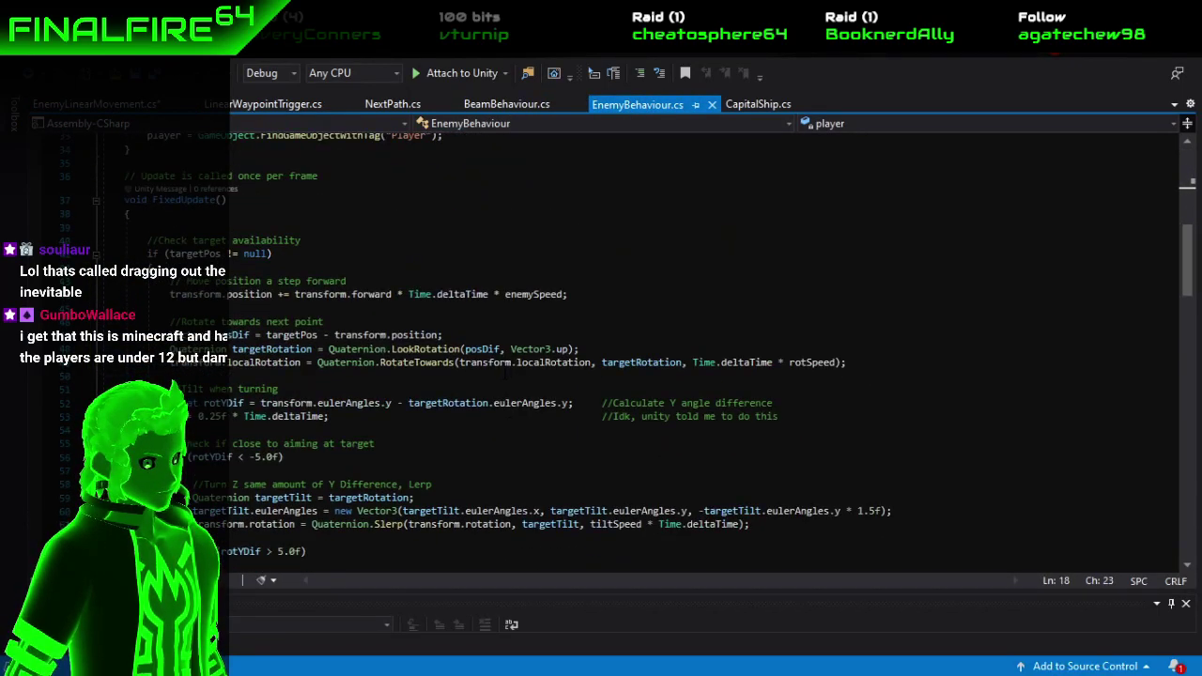
scroll(504, 374, down, 9)
scroll(505, 372, up, 9)
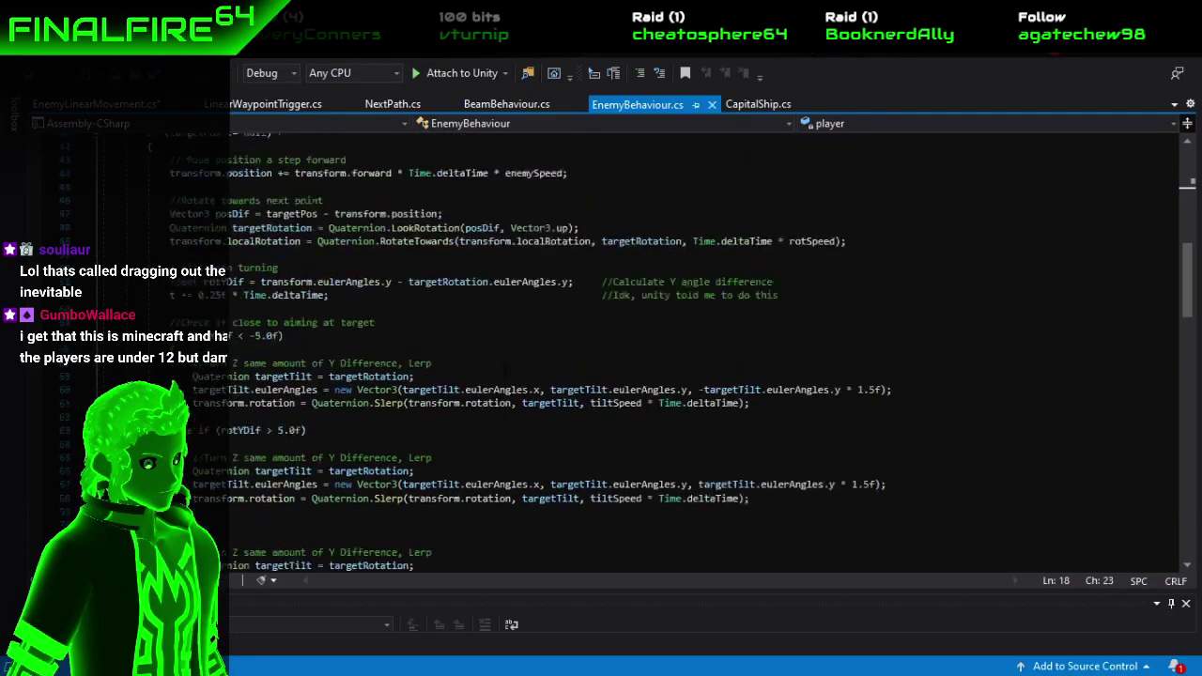
scroll(505, 372, down, 3)
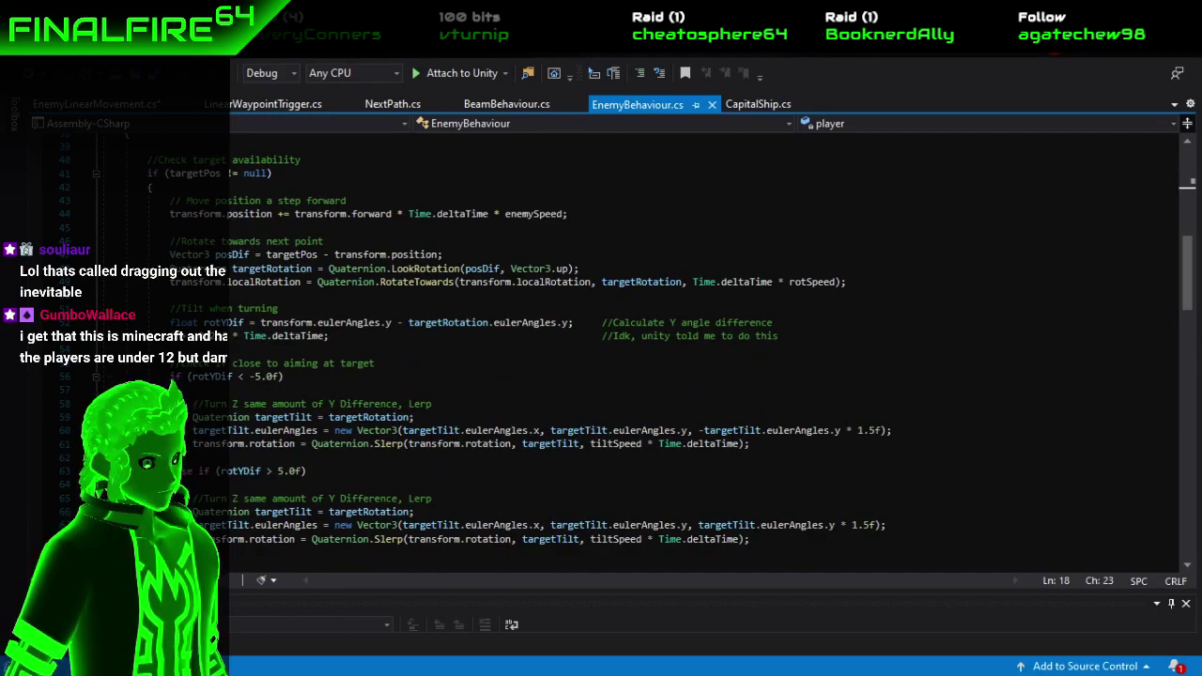
drag(171, 214, 564, 214)
key(End)
key(Return)
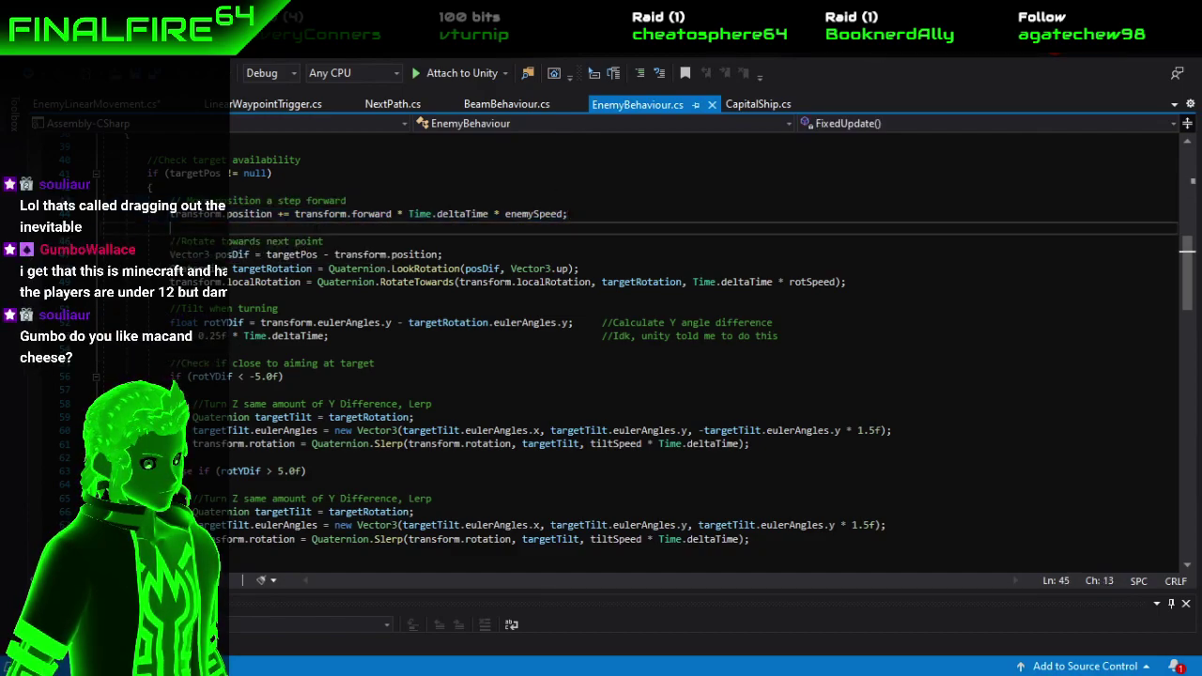
Copy the forward-step comment and position line from EnemyBehaviour.cs into EnemyLinearMovement's FixedUpdate, leaving an empty line under the destination comment.
key(Up)
key(Up)
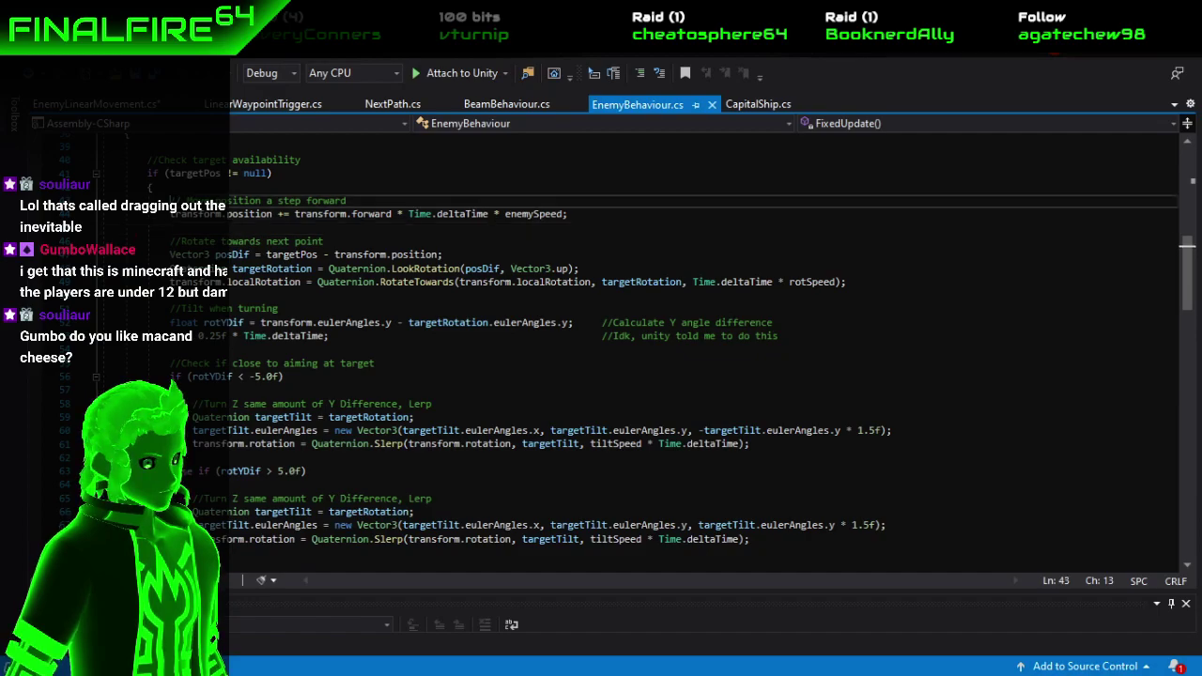
key(shift+Down)
key(shift+End)
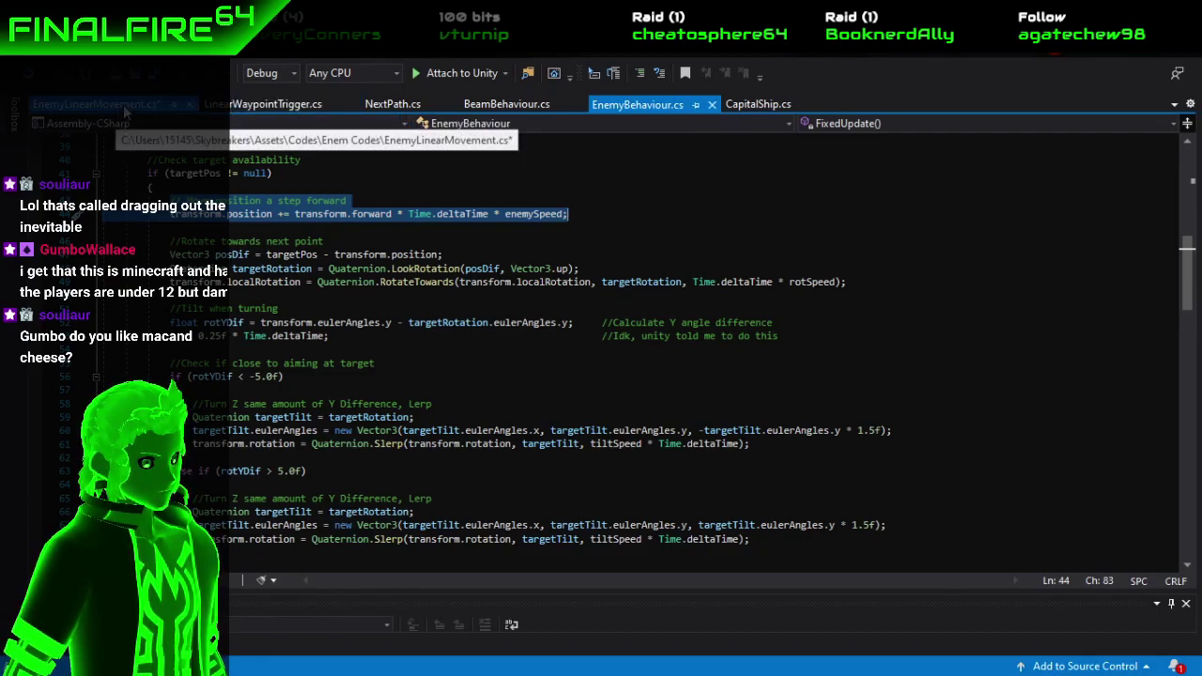
click(125, 110)
scroll(402, 419, down, 3)
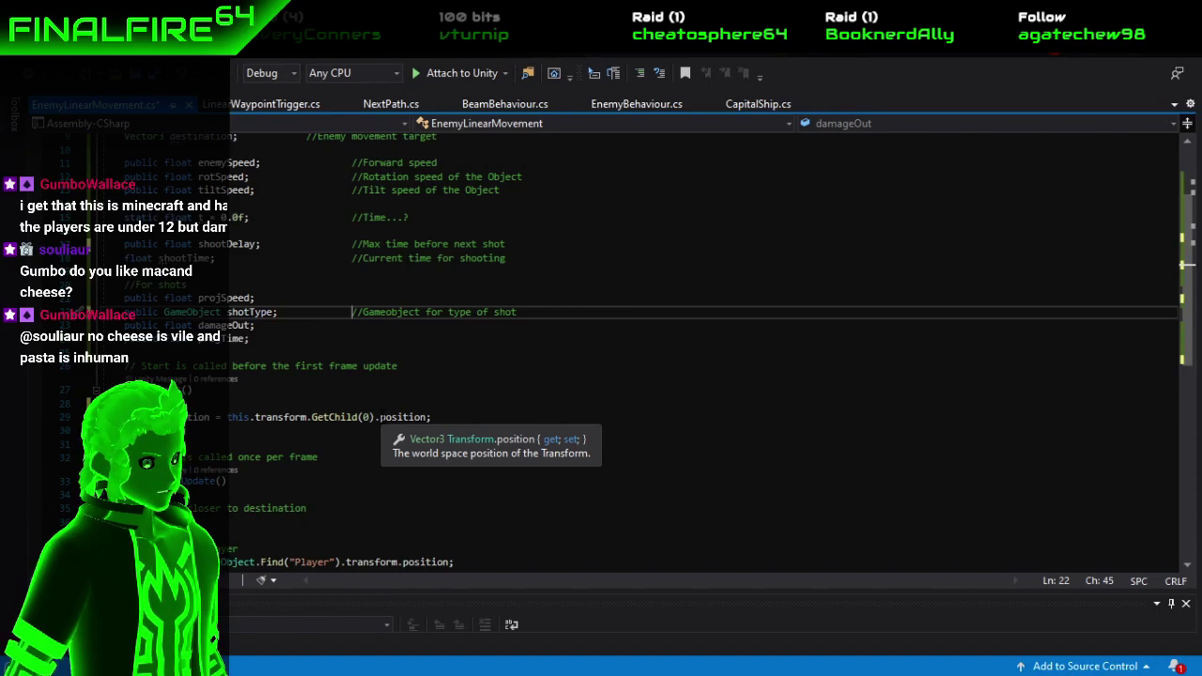
scroll(601, 376, down, 1)
click(282, 481)
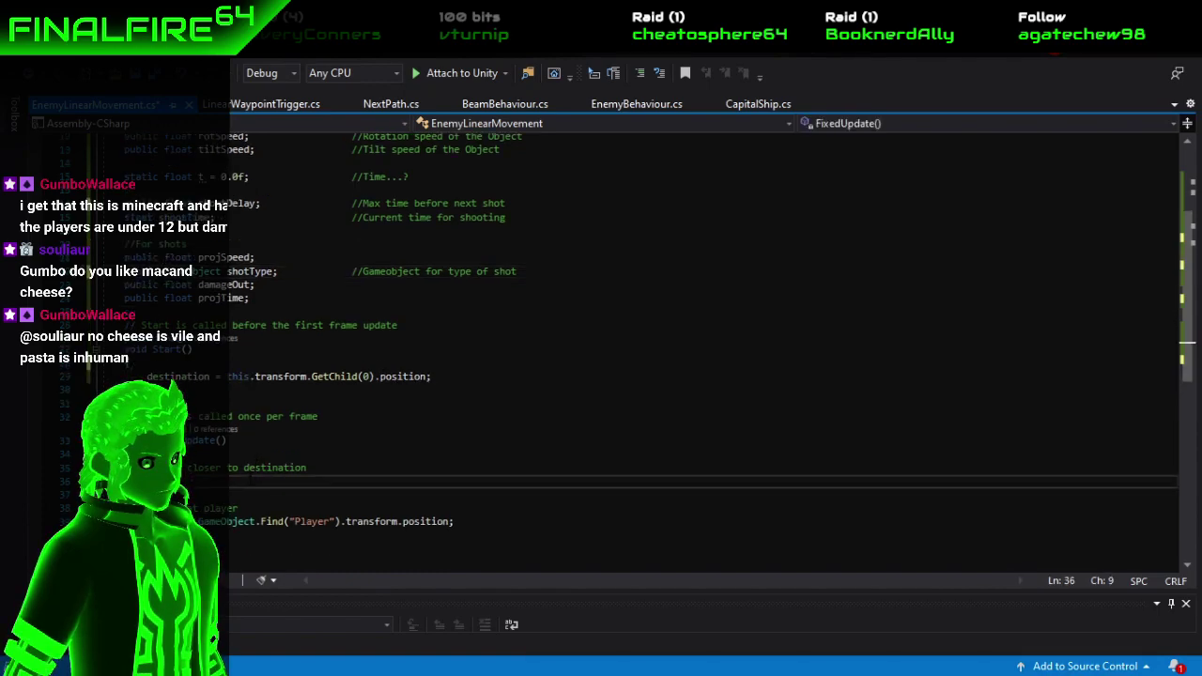
key(ctrl+v)
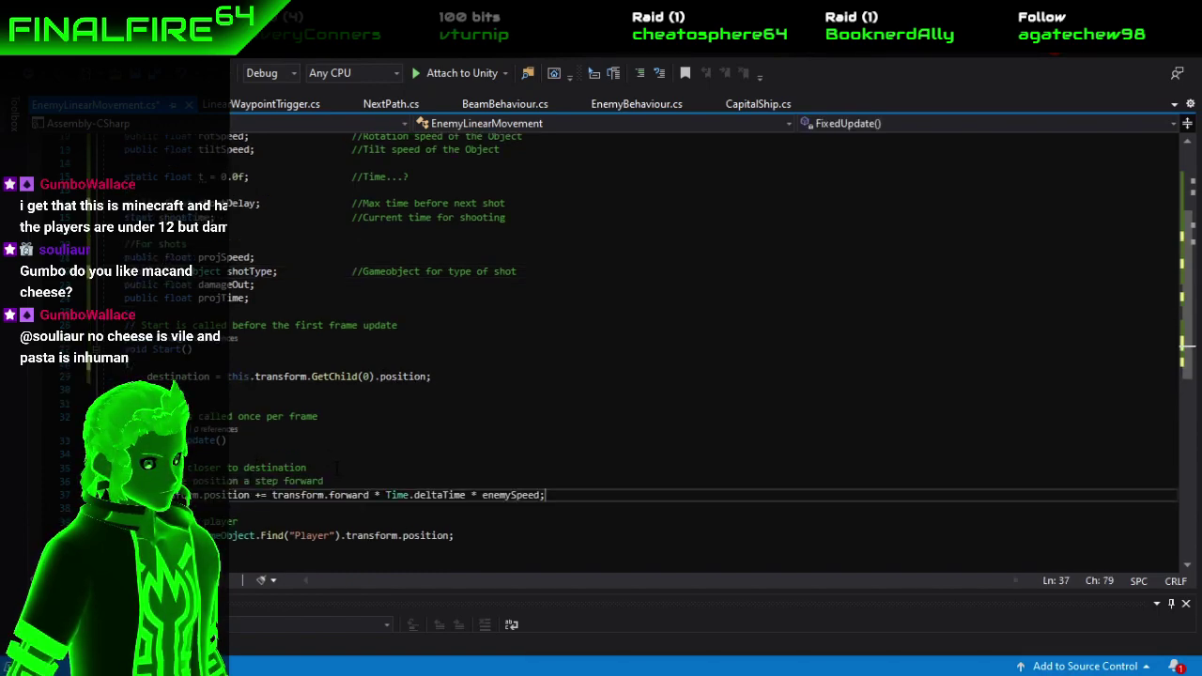
click(306, 466)
key(Return)
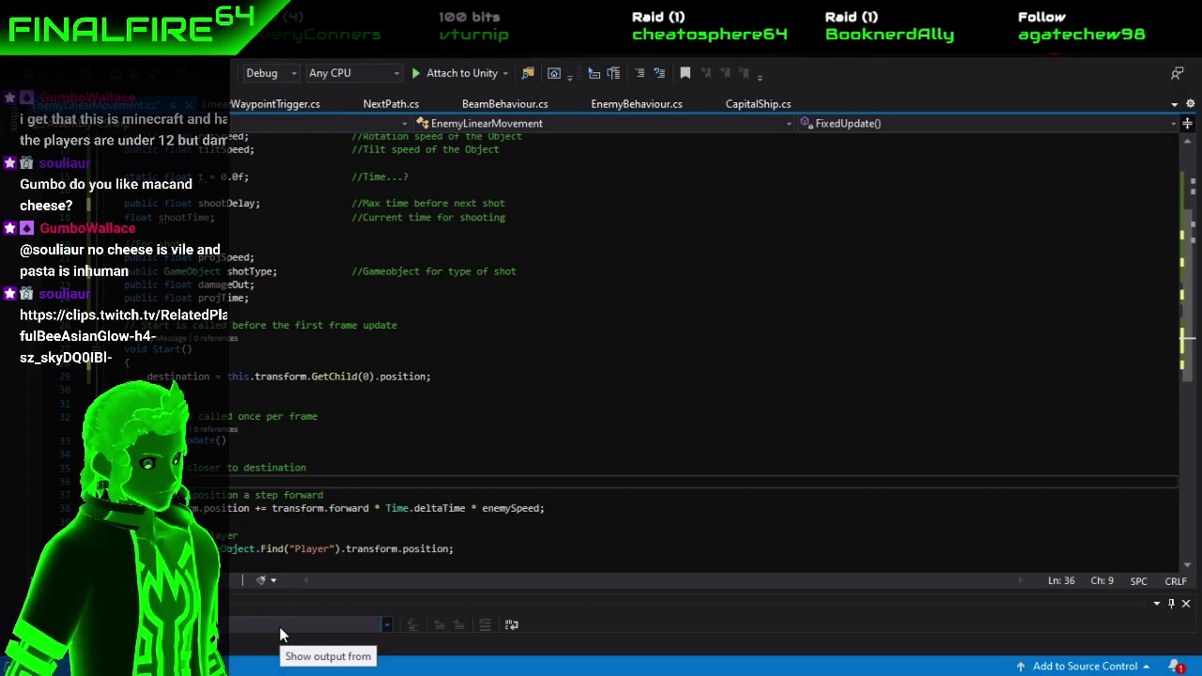
Delete the pasted forward-step comment and position line from FixedUpdate, and insert an empty line below the destination comment.
mouse_move(296, 508)
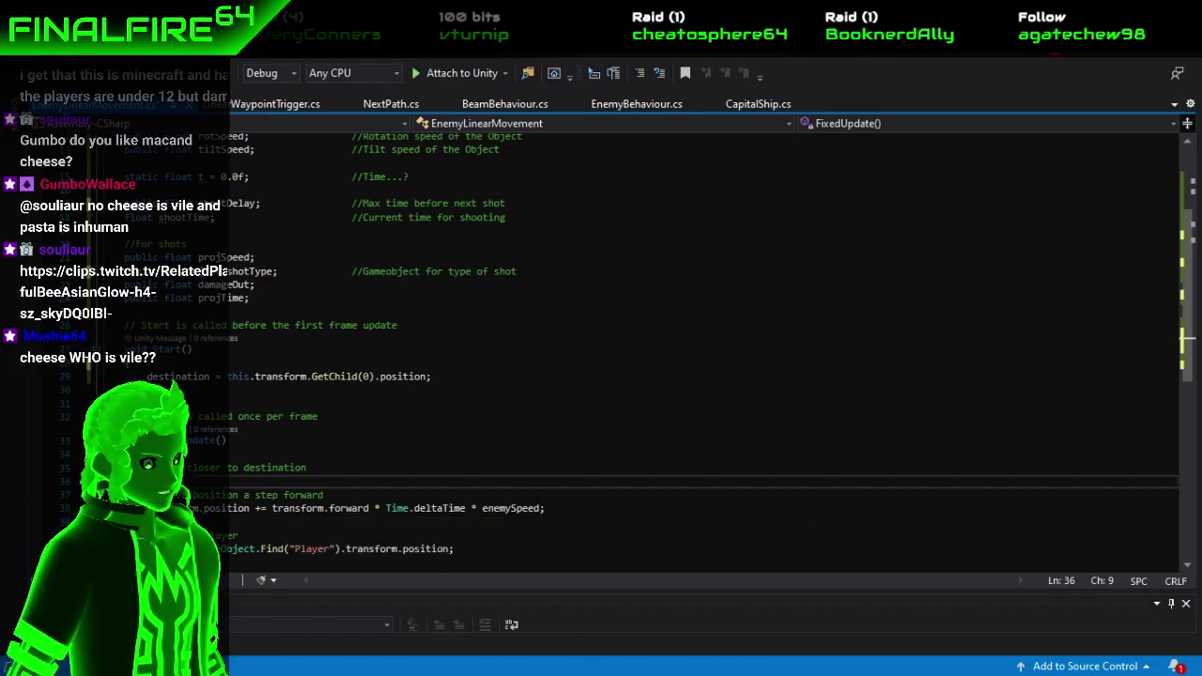
mouse_move(598, 669)
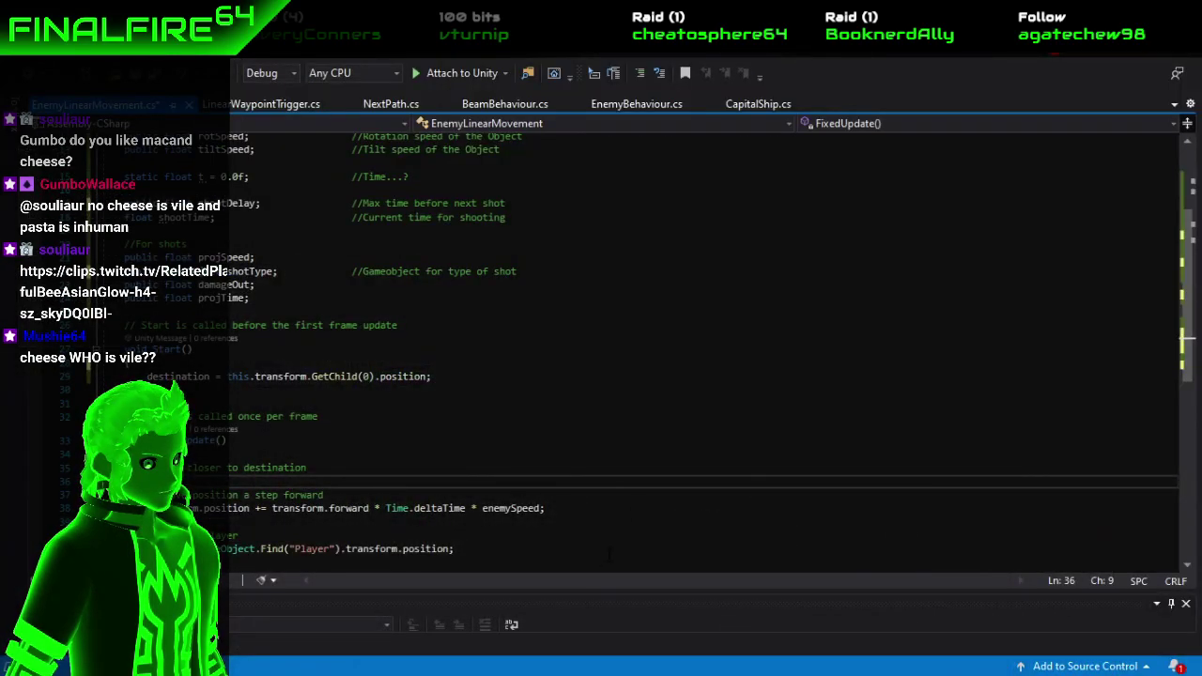
drag(601, 510, 631, 481)
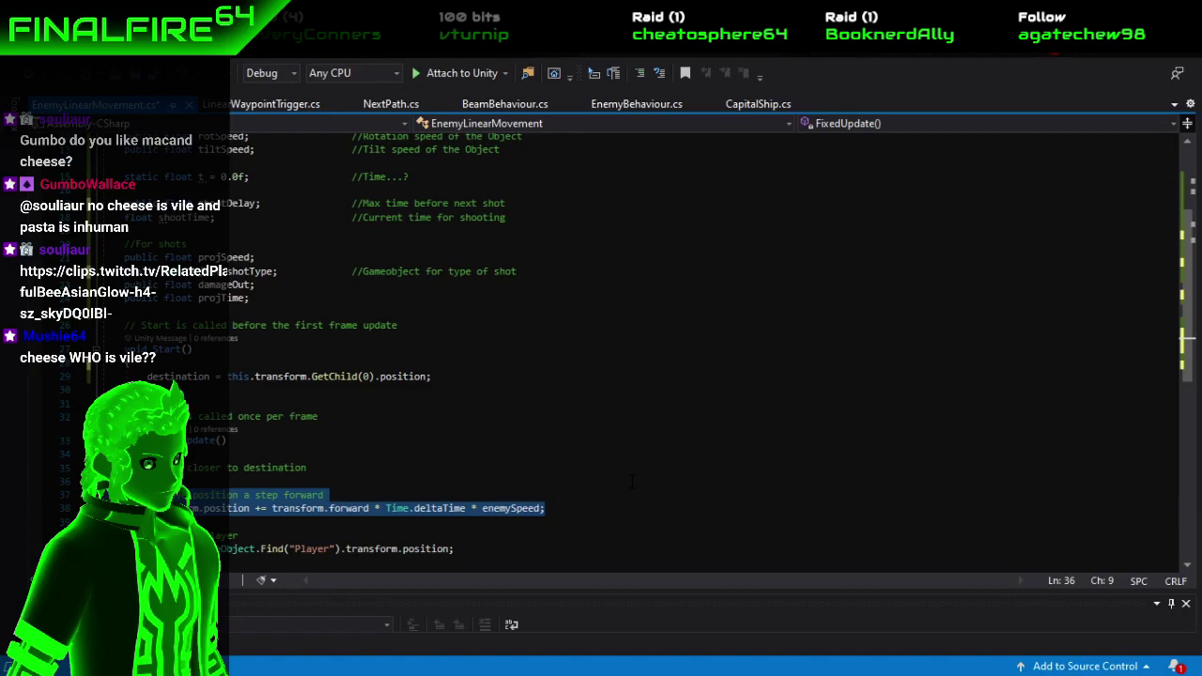
key(BackSpace)
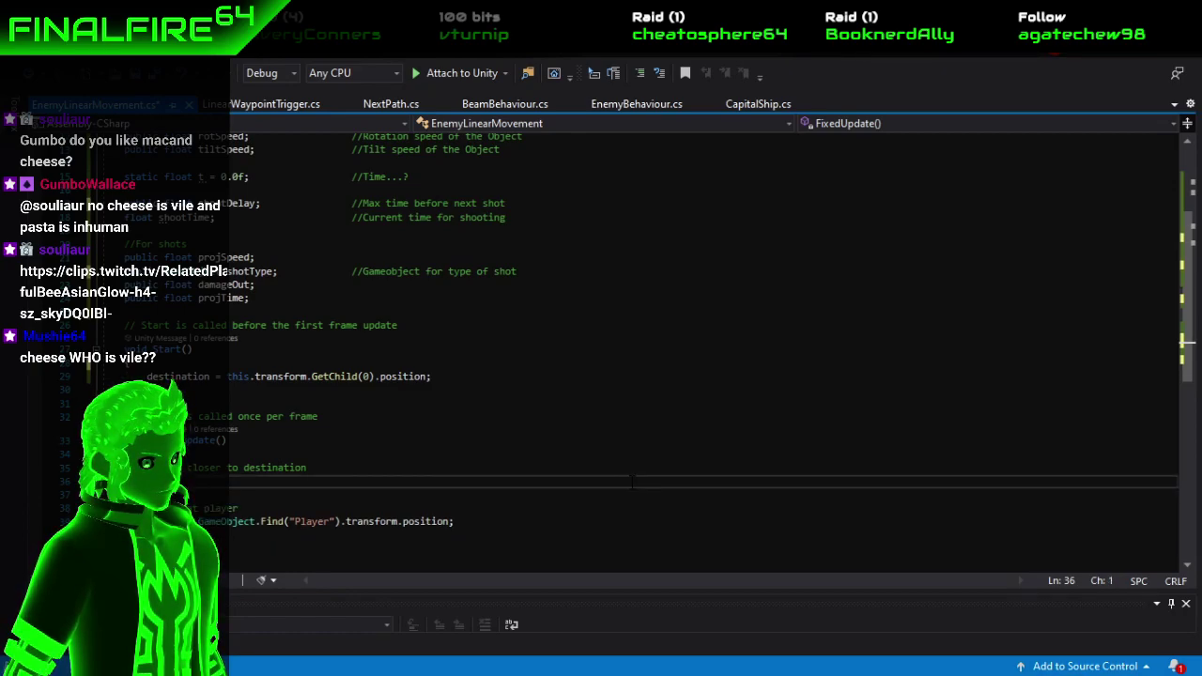
key(Return)
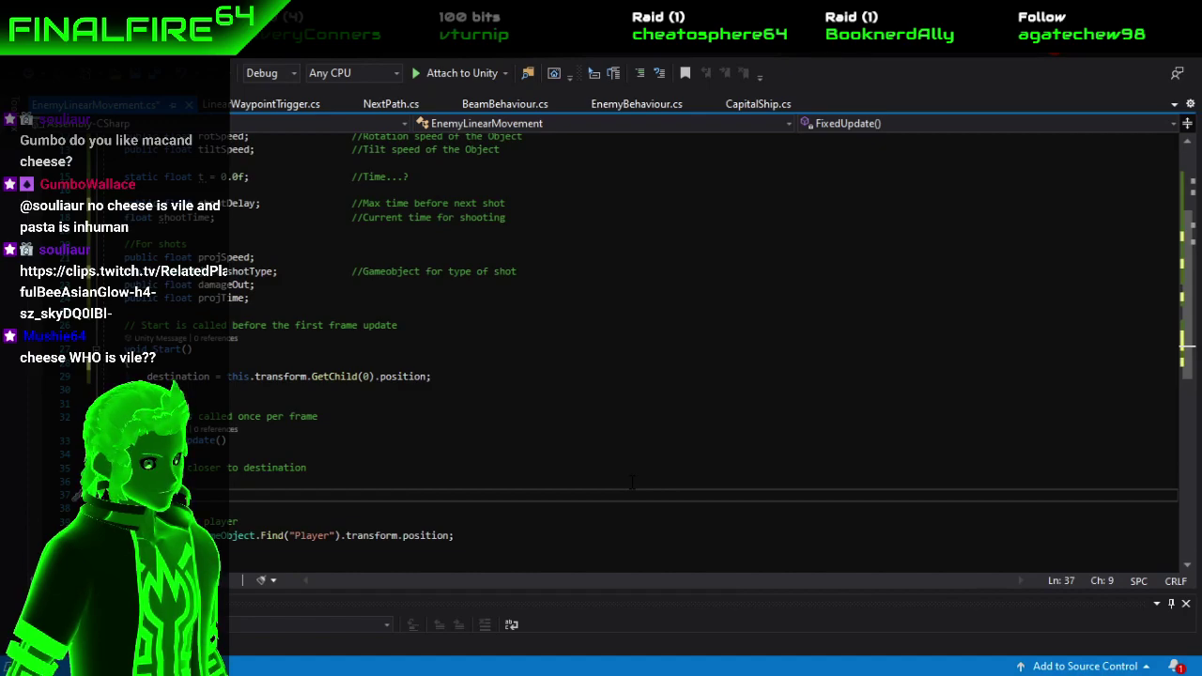
text(transform.)
key(BackSpace)
key(BackSpace)
key(BackSpace)
key(BackSpace)
key(BackSpace)
key(BackSpace)
key(BackSpace)
key(BackSpace)
key(BackSpace)
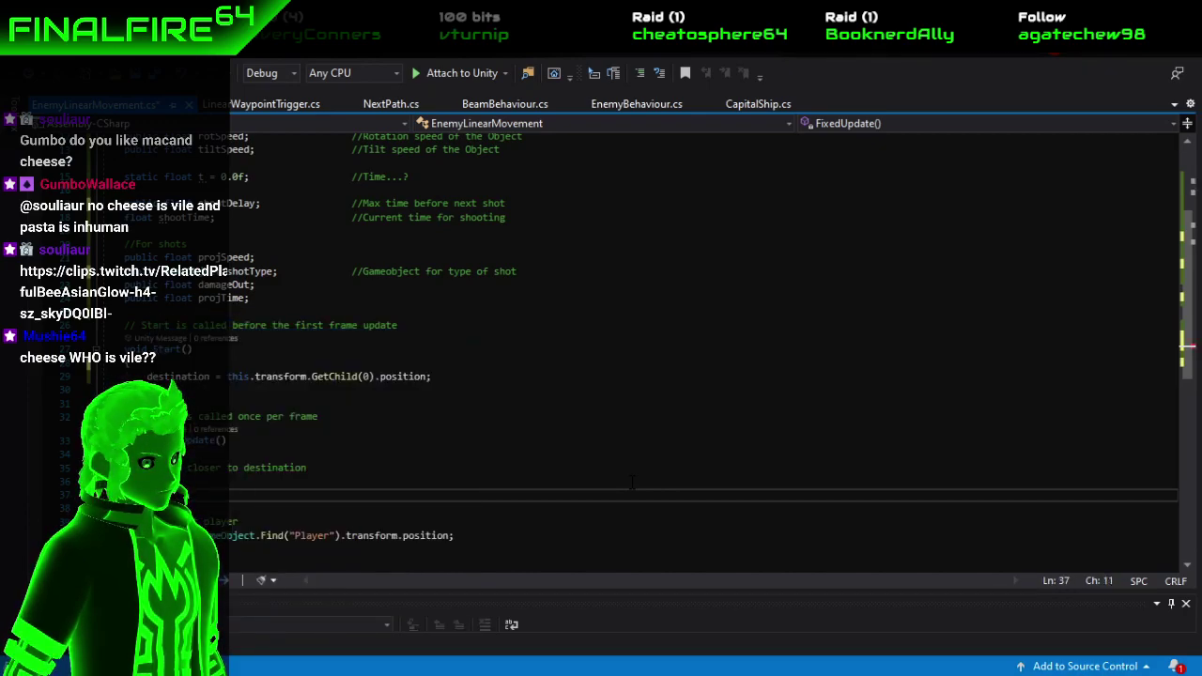
Write an uncommented reminder ending in WORK ON ENEMY MOVEMENT HERE below FixedUpdate's destination comment, and save the script.
text(fo)
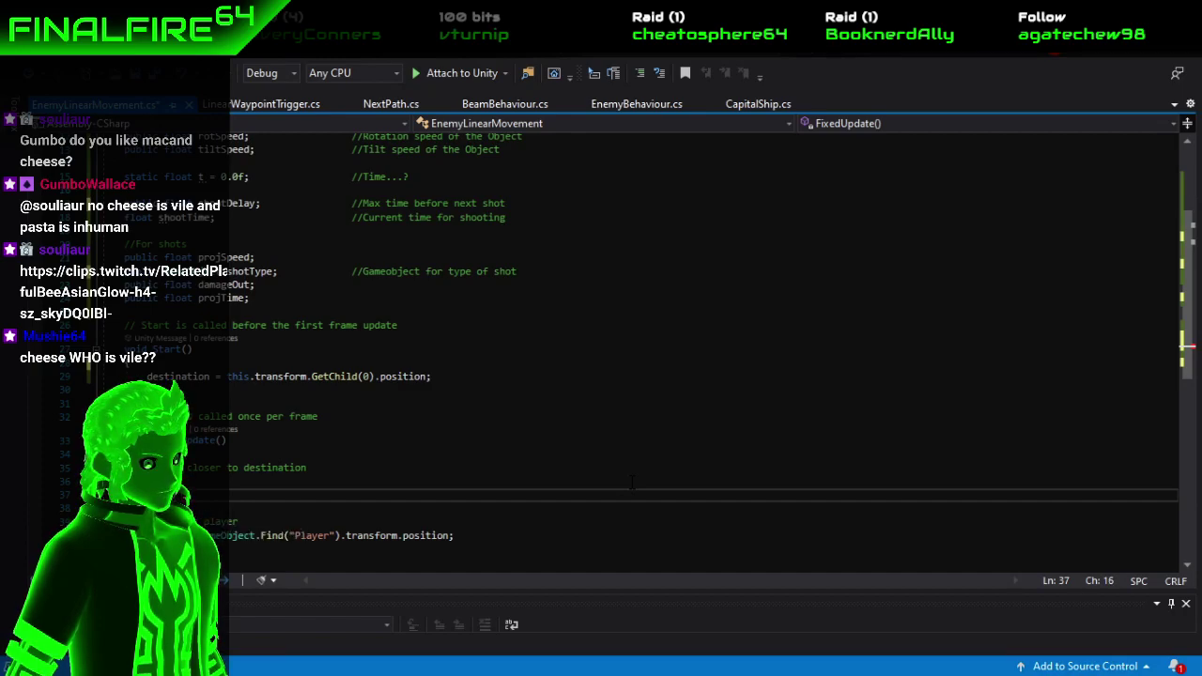
text(HINGS)
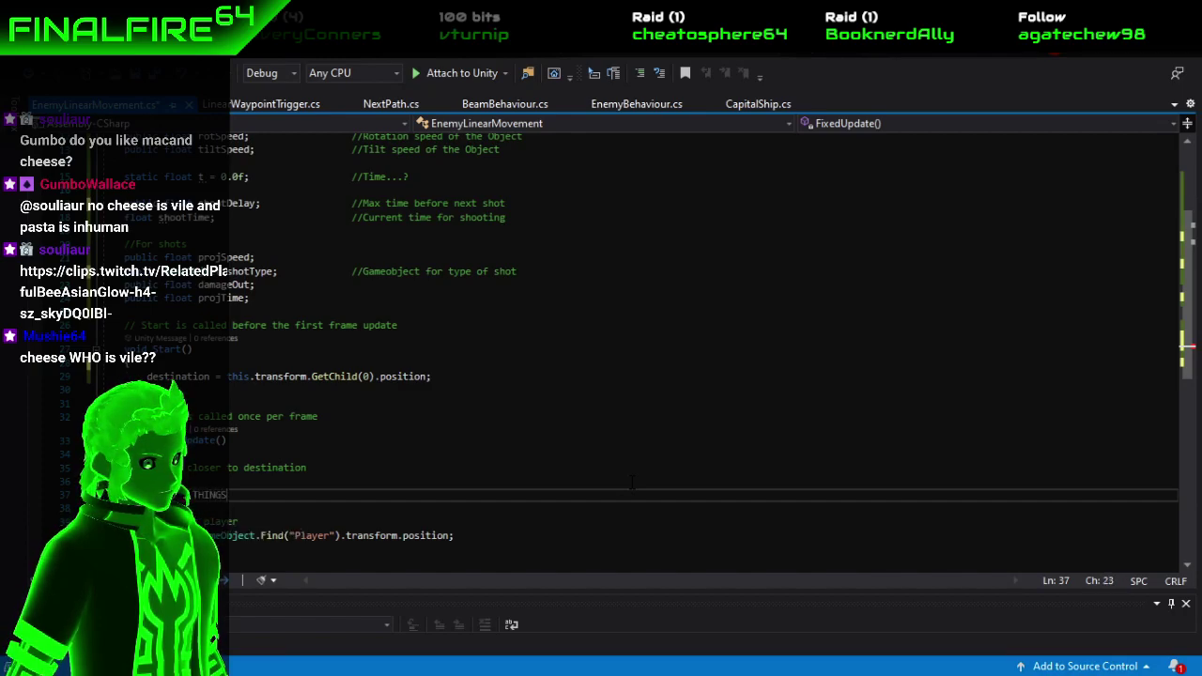
key(BackSpace)
key(BackSpace)
key(BackSpace)
text(WORK ON ENEM)
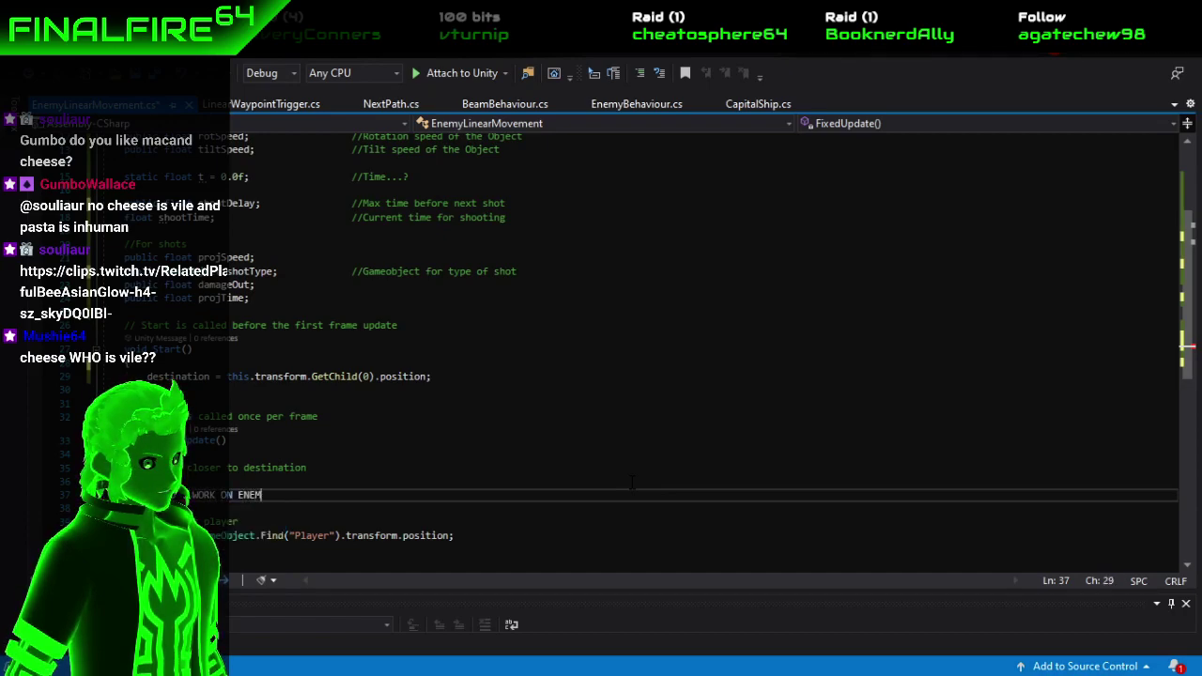
text(Y MOVEMENT)
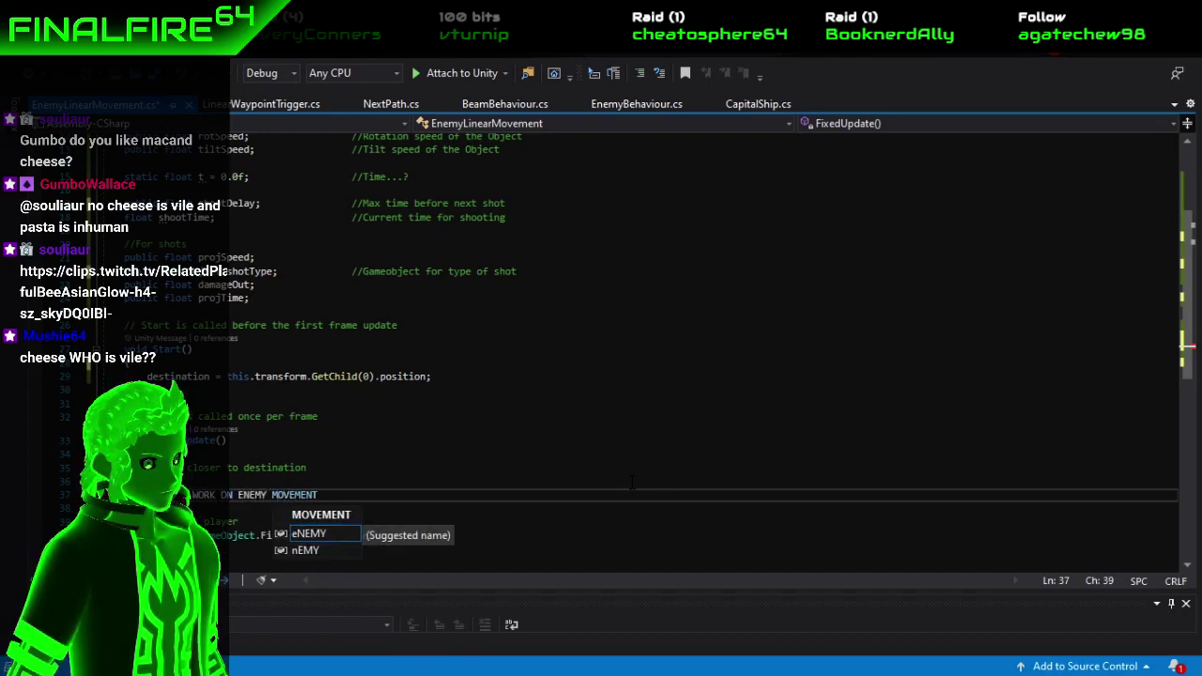
text( HERE)
key(ctrl+s)
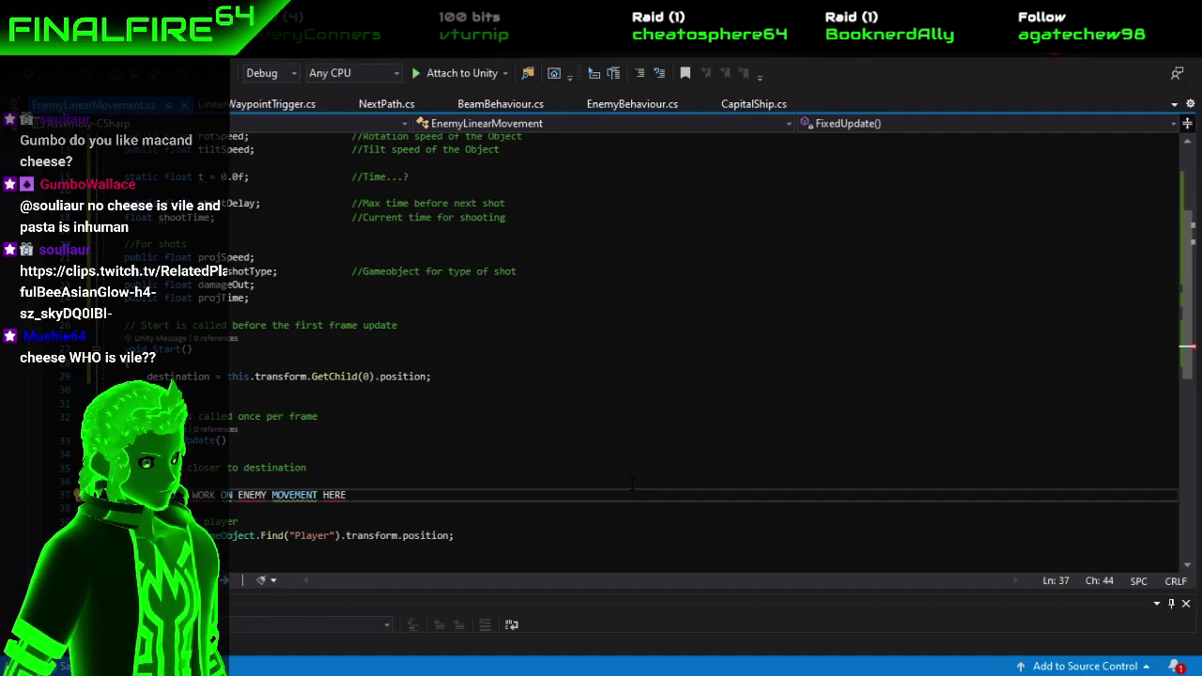
Switch to OBS, narrow the chat dock to enlarge the preview, and hide the Display source.
key(alt+Tab)
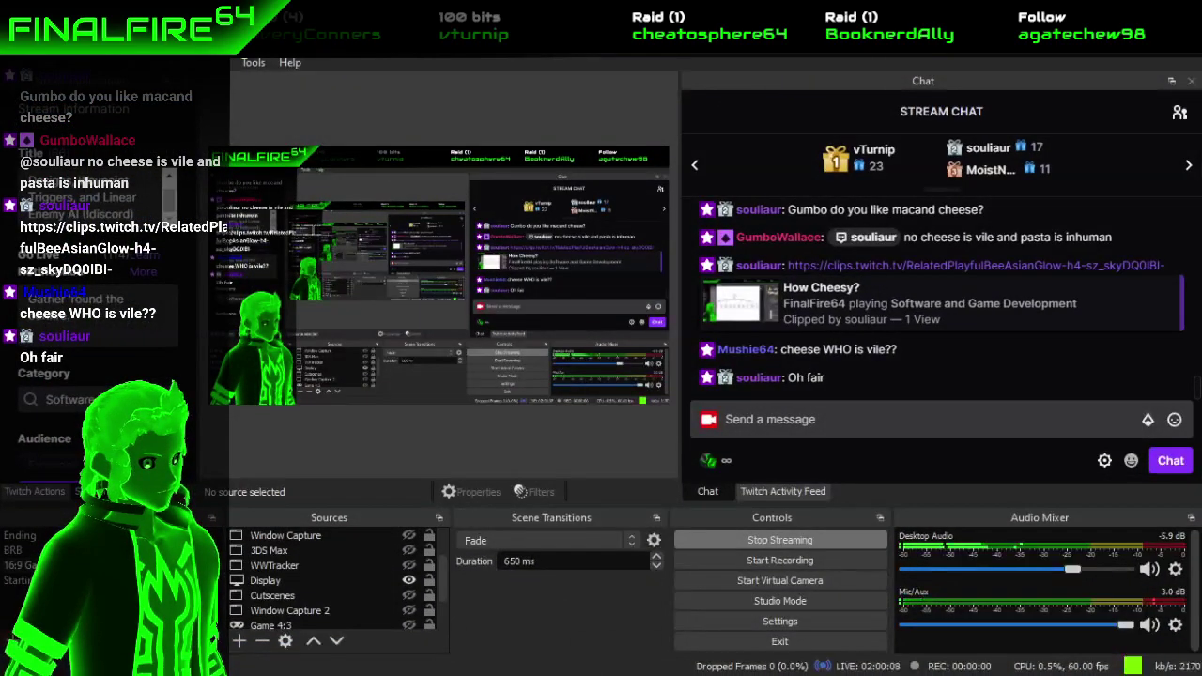
drag(680, 385, 909, 386)
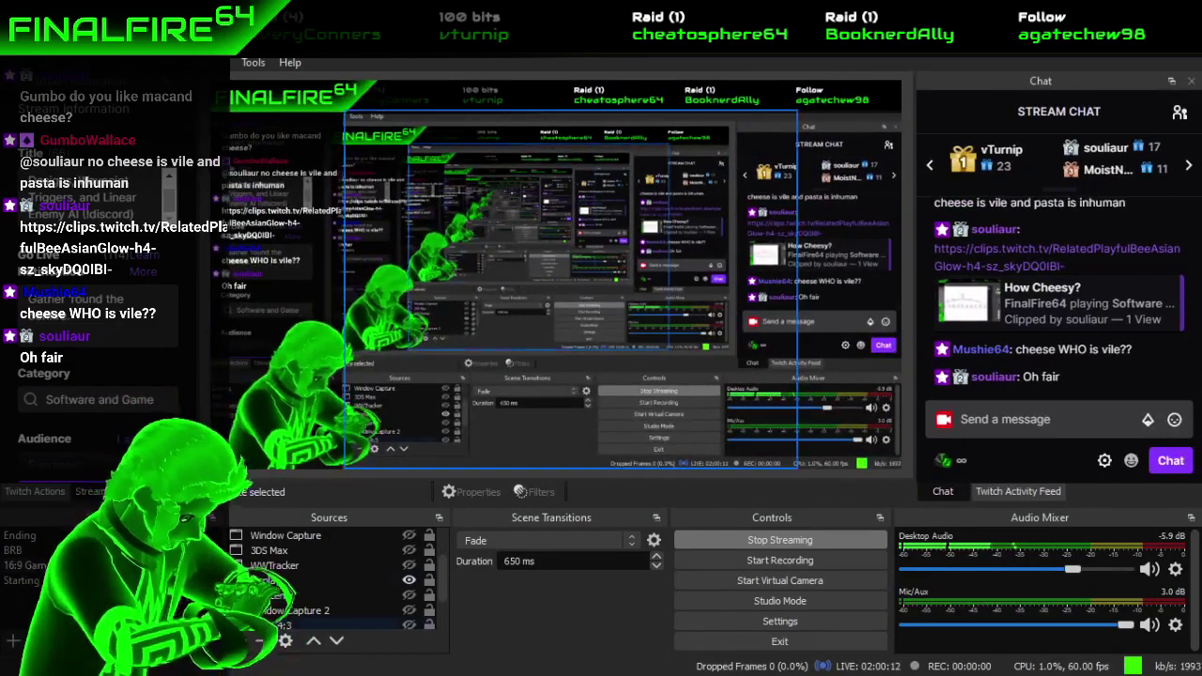
click(123, 600)
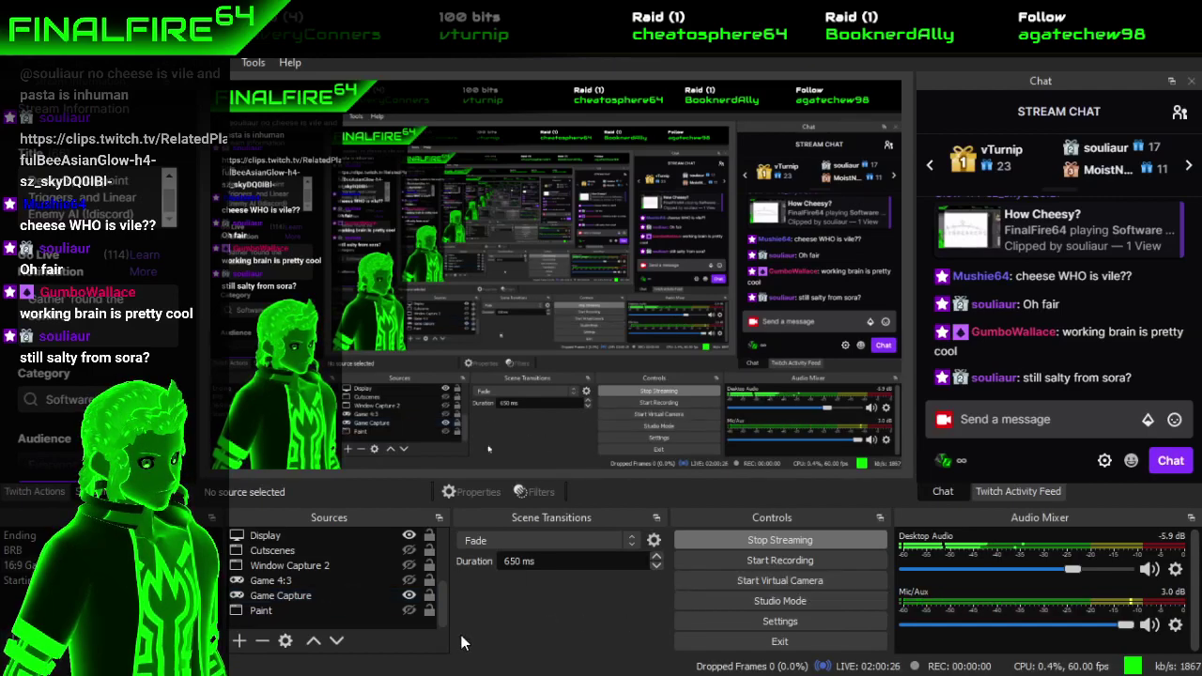
scroll(392, 581, up, 1)
click(408, 581)
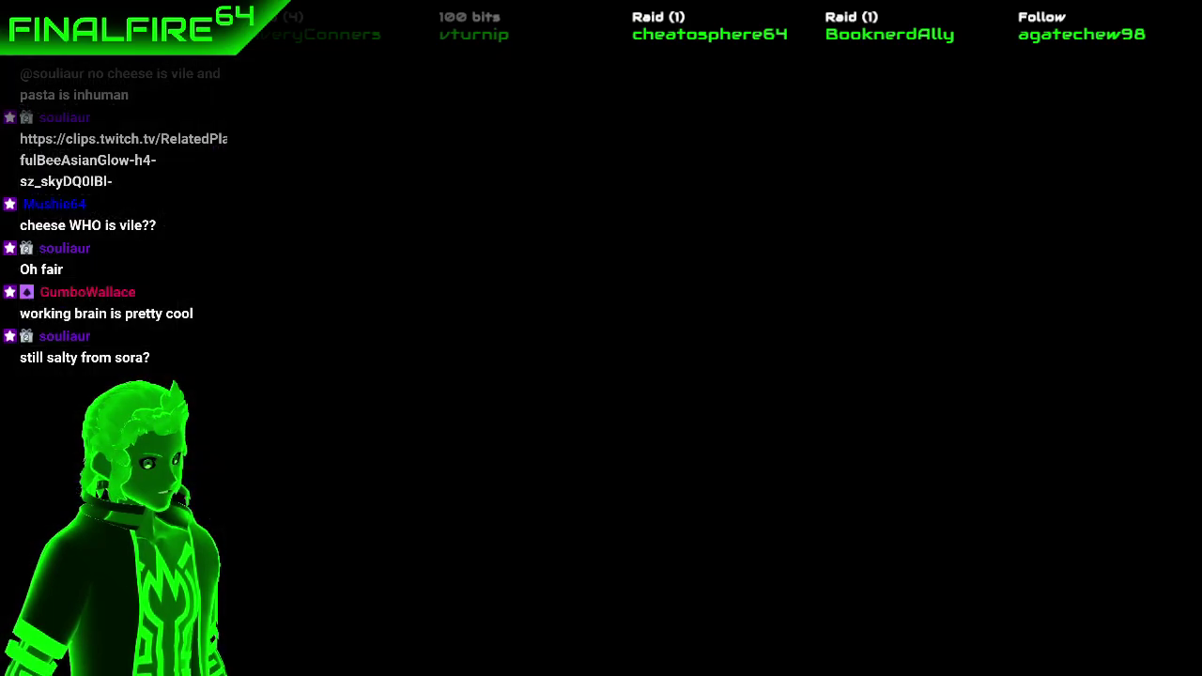